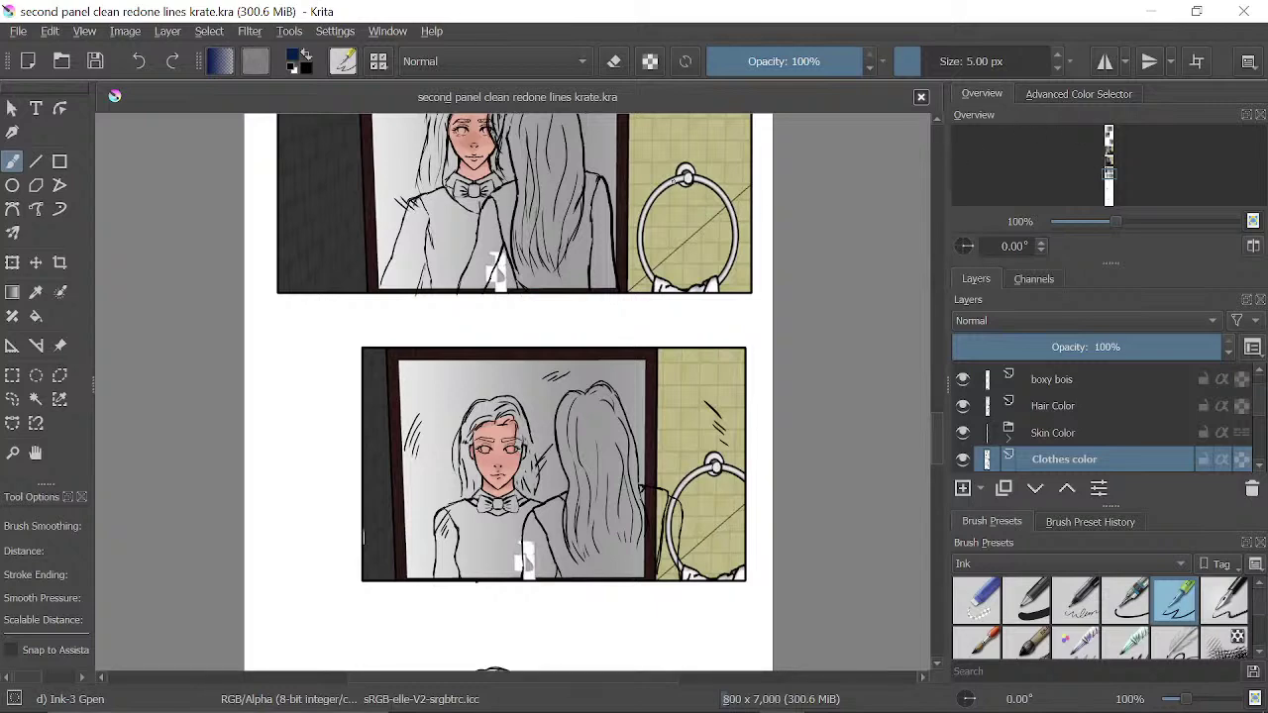
- Examine the comic's lower panels with uncolored clothes, from the mirror scene down to the final full-body figure
{"action": "scroll", "coordinate": [612, 439], "scroll_direction": "down", "scroll_amount": 10}
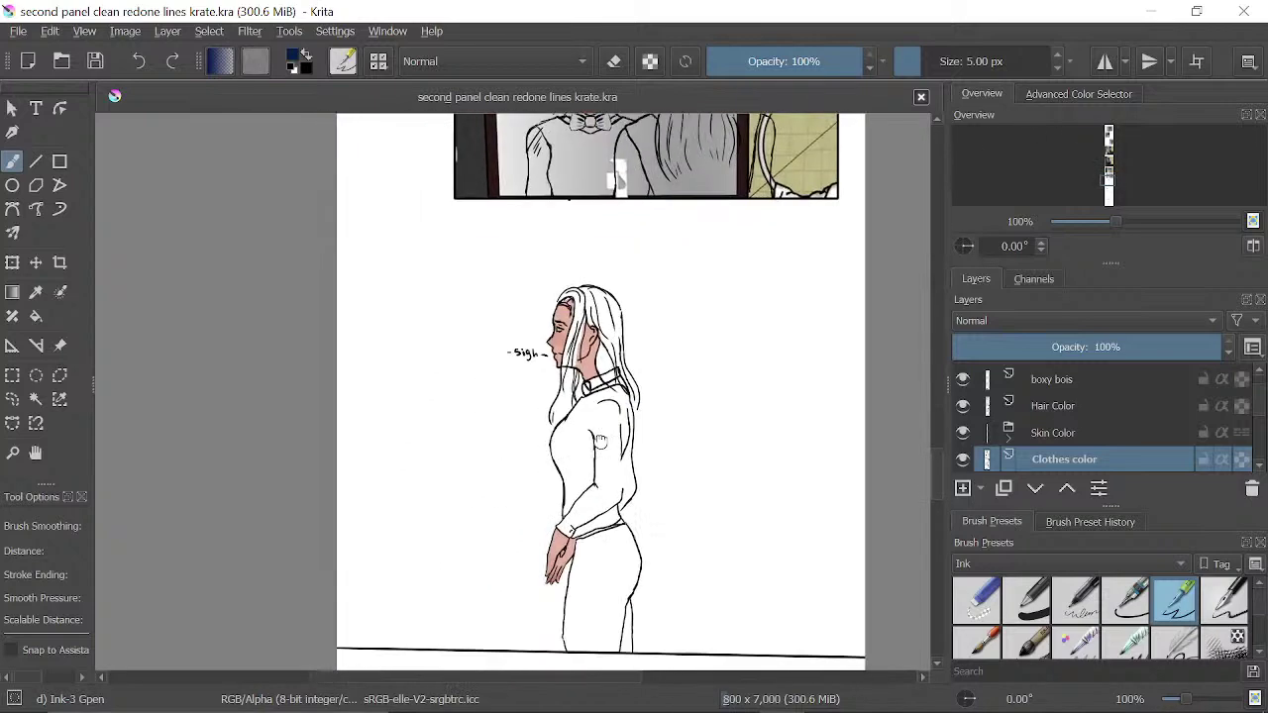
{"action": "scroll", "coordinate": [555, 419], "scroll_direction": "down", "scroll_amount": 8}
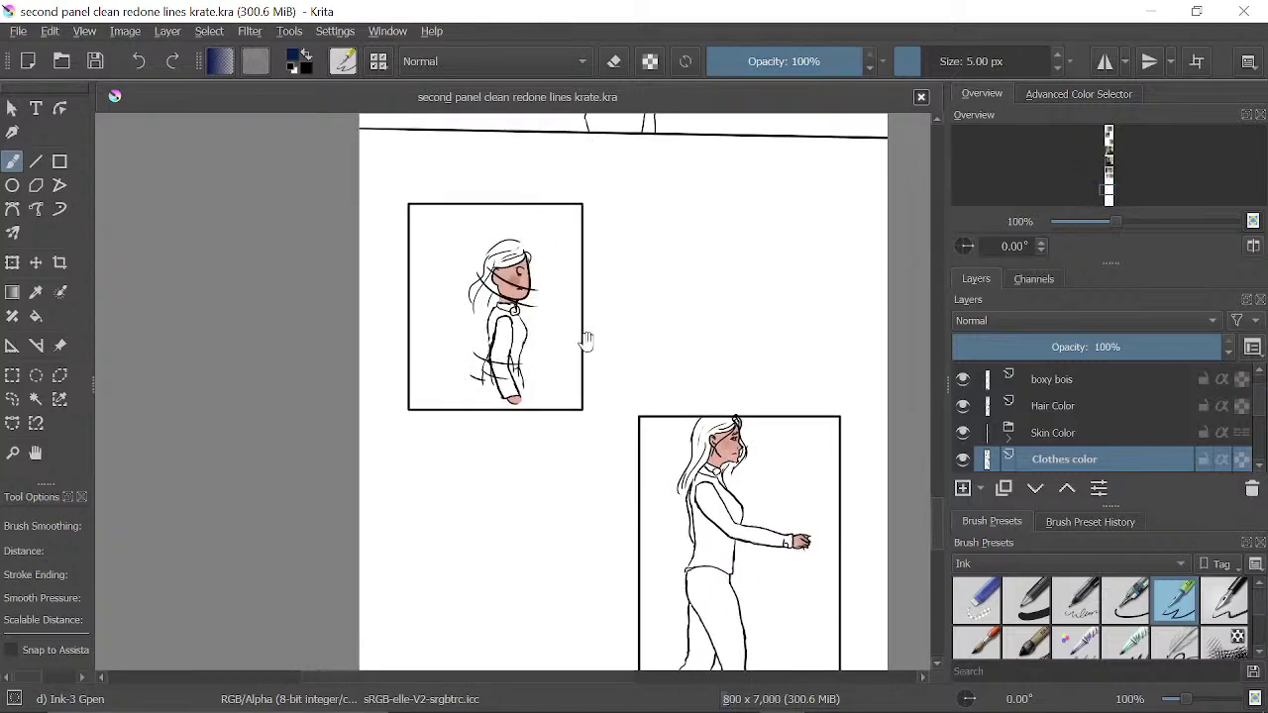
{"action": "scroll", "coordinate": [649, 340], "scroll_direction": "down", "scroll_amount": 4}
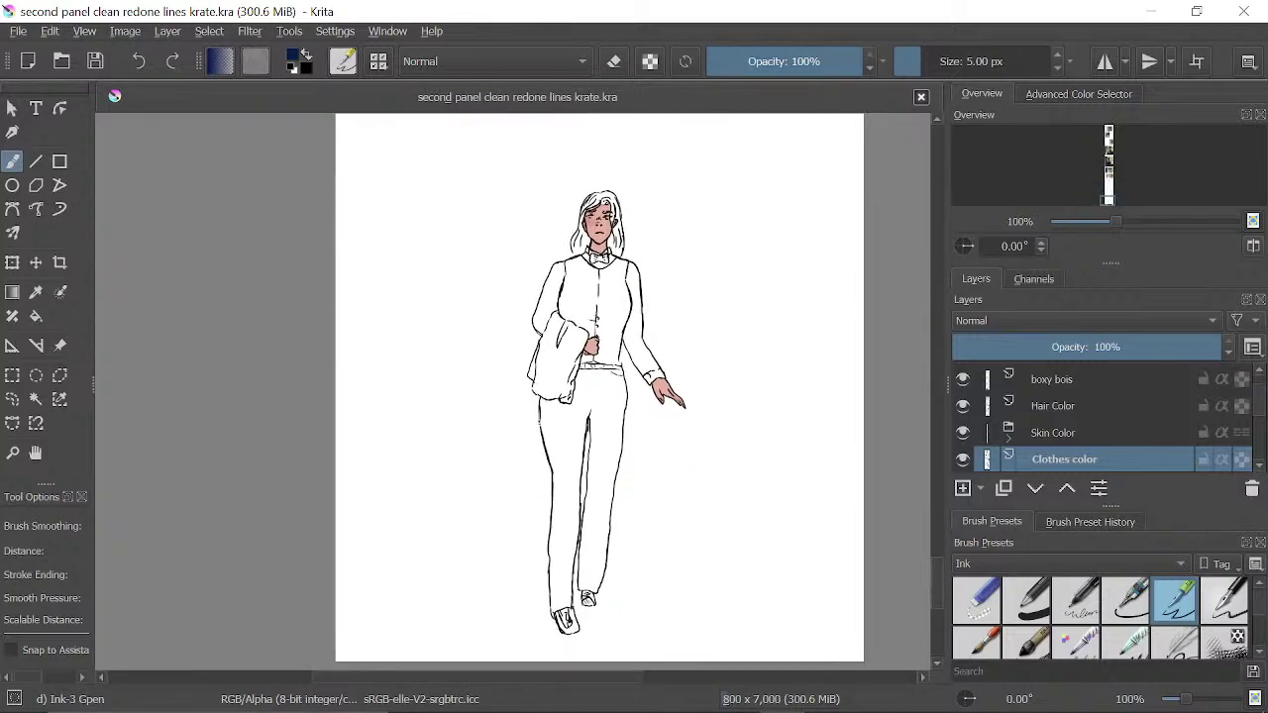
{"action": "scroll", "coordinate": [659, 475], "scroll_direction": "down", "scroll_amount": 3}
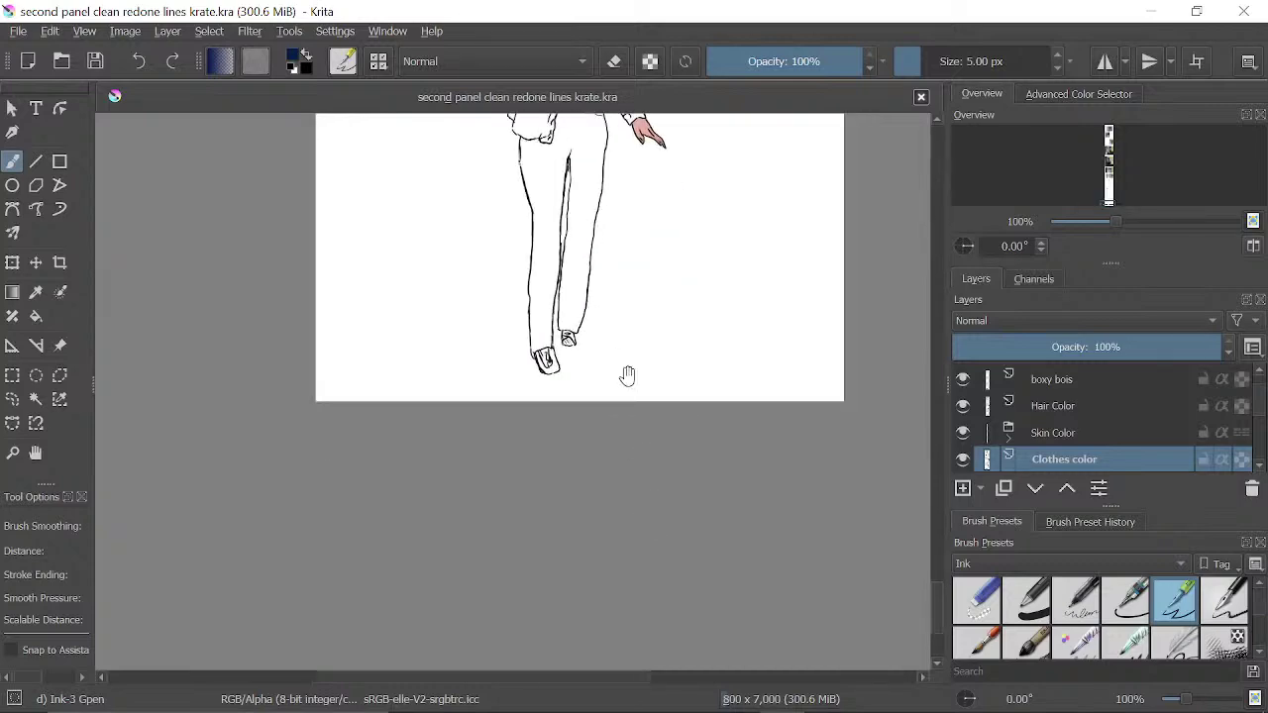
{"action": "scroll", "coordinate": [628, 370], "scroll_direction": "up", "scroll_amount": 5}
{"action": "scroll", "coordinate": [623, 396], "scroll_direction": "down", "scroll_amount": 3}
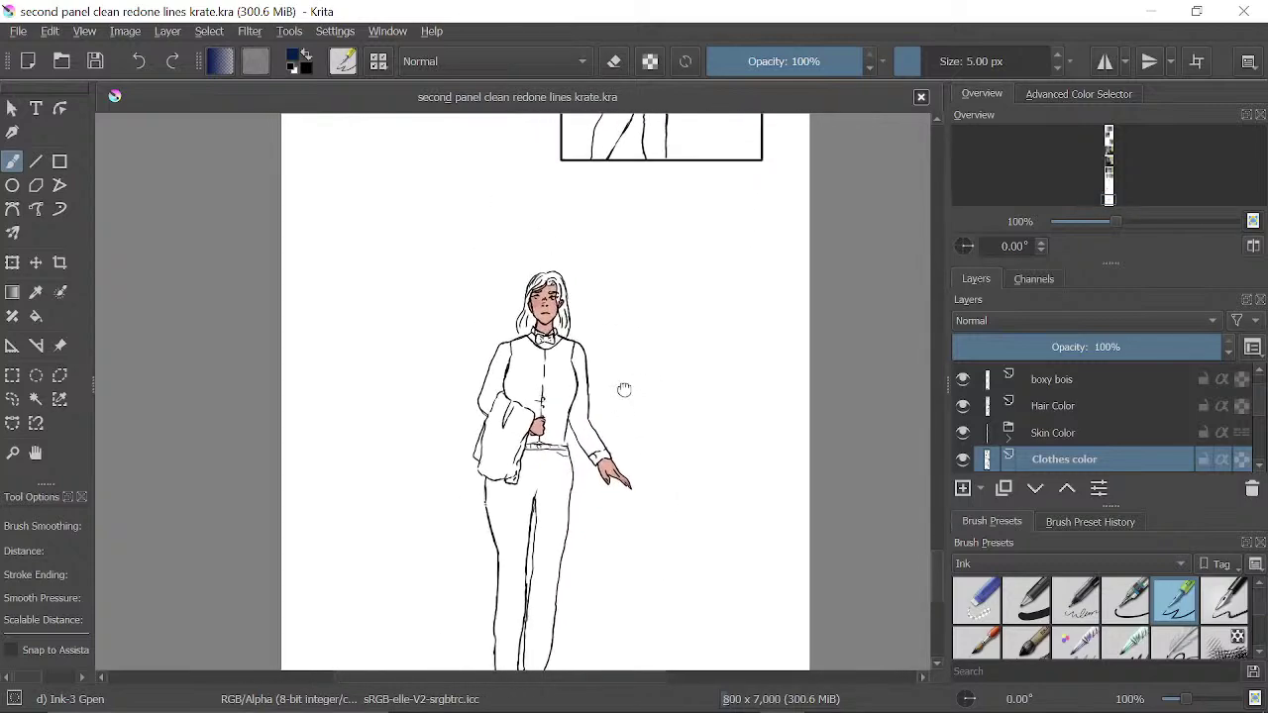
{"action": "scroll", "coordinate": [623, 388], "scroll_direction": "up", "scroll_amount": 4}
{"action": "scroll", "coordinate": [624, 310], "scroll_direction": "up", "scroll_amount": 15}
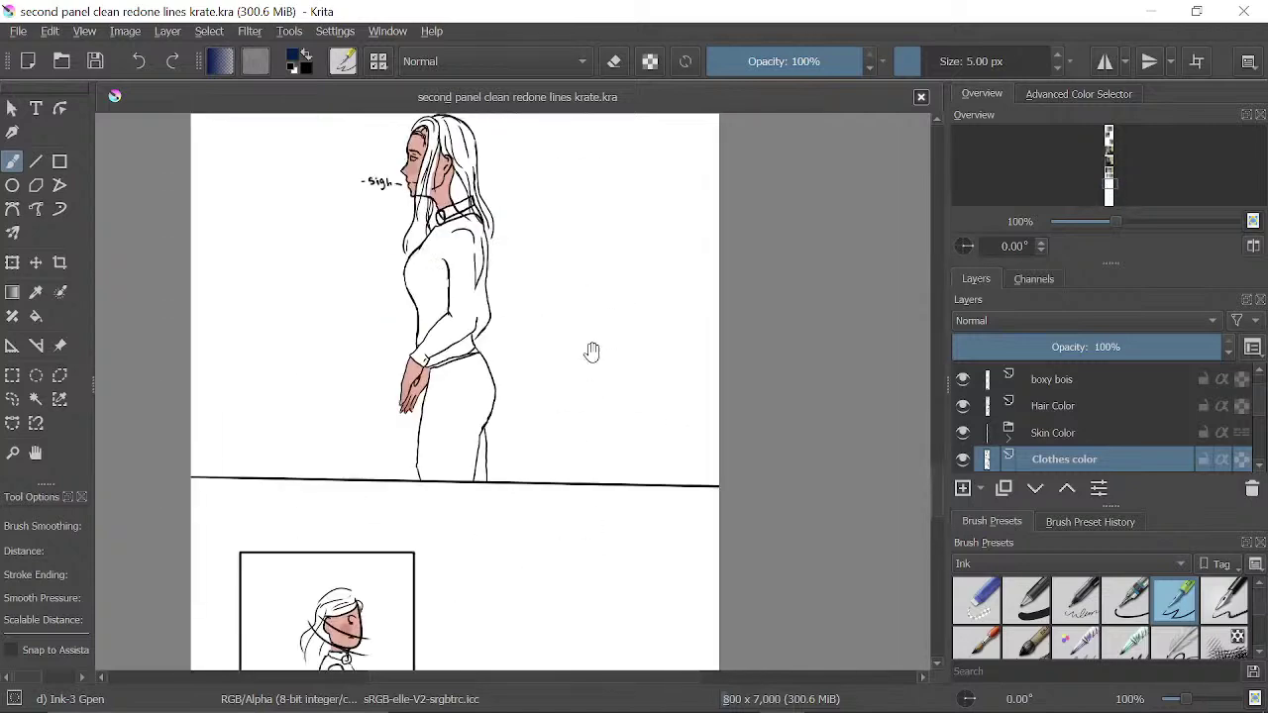
- Examine the colored upper panels and compare their clothing with the vanity mirror panel, where the trousers are still unfilled
{"action": "scroll", "coordinate": [644, 257], "scroll_direction": "up", "scroll_amount": 15}
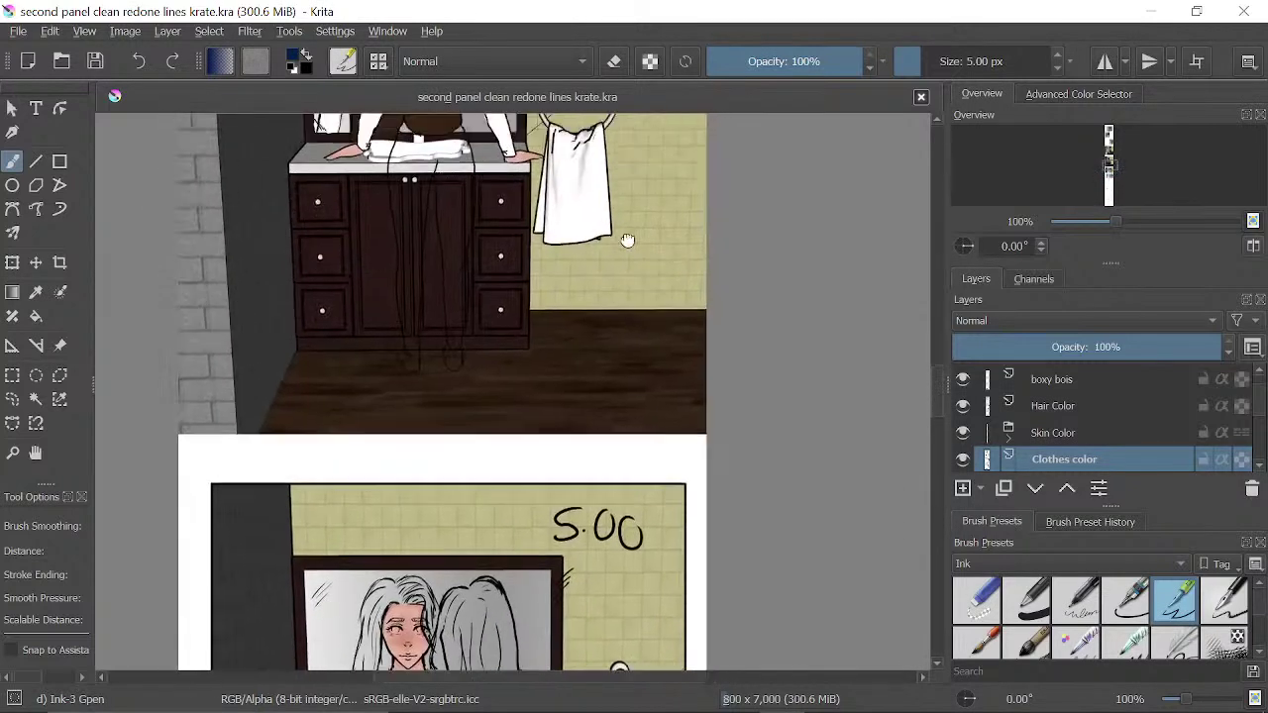
{"action": "left_click_drag", "start_coordinate": [635, 293], "coordinate": [671, 580]}
{"action": "left_click_drag", "start_coordinate": [645, 326], "coordinate": [658, 539]}
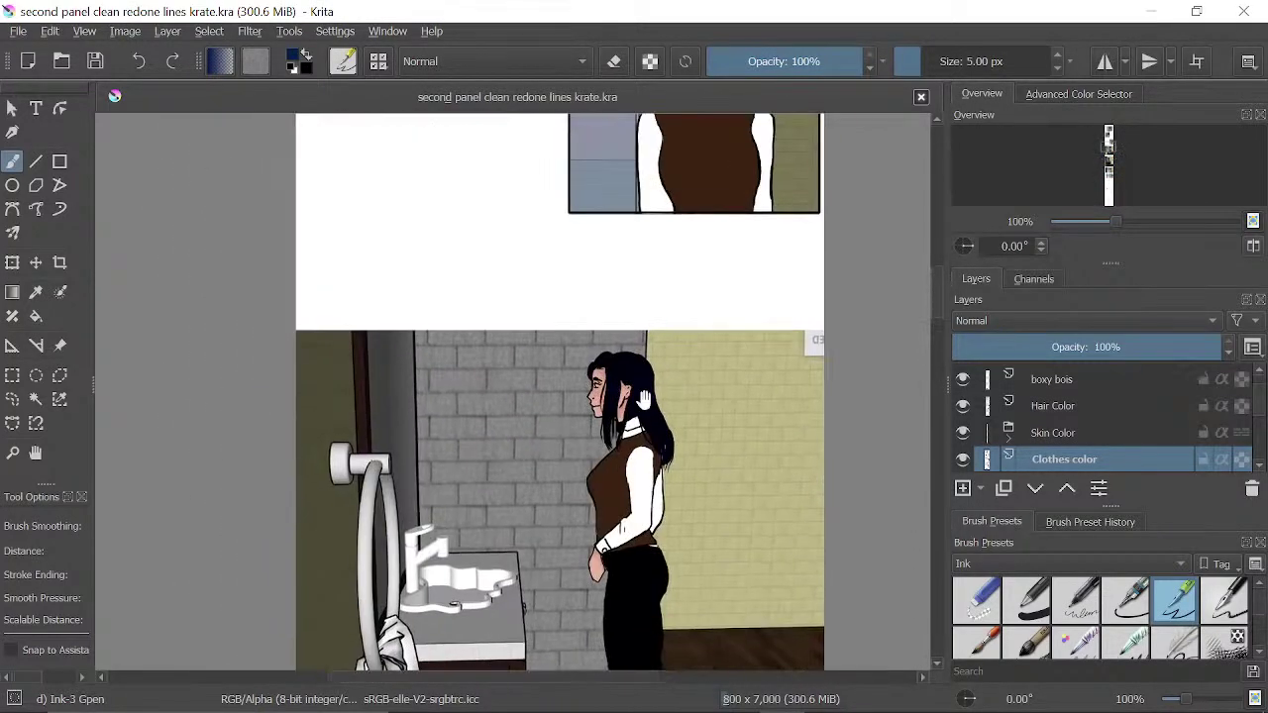
{"action": "left_click_drag", "start_coordinate": [691, 249], "coordinate": [631, 329]}
{"action": "scroll", "coordinate": [659, 346], "scroll_direction": "up", "scroll_amount": 3}
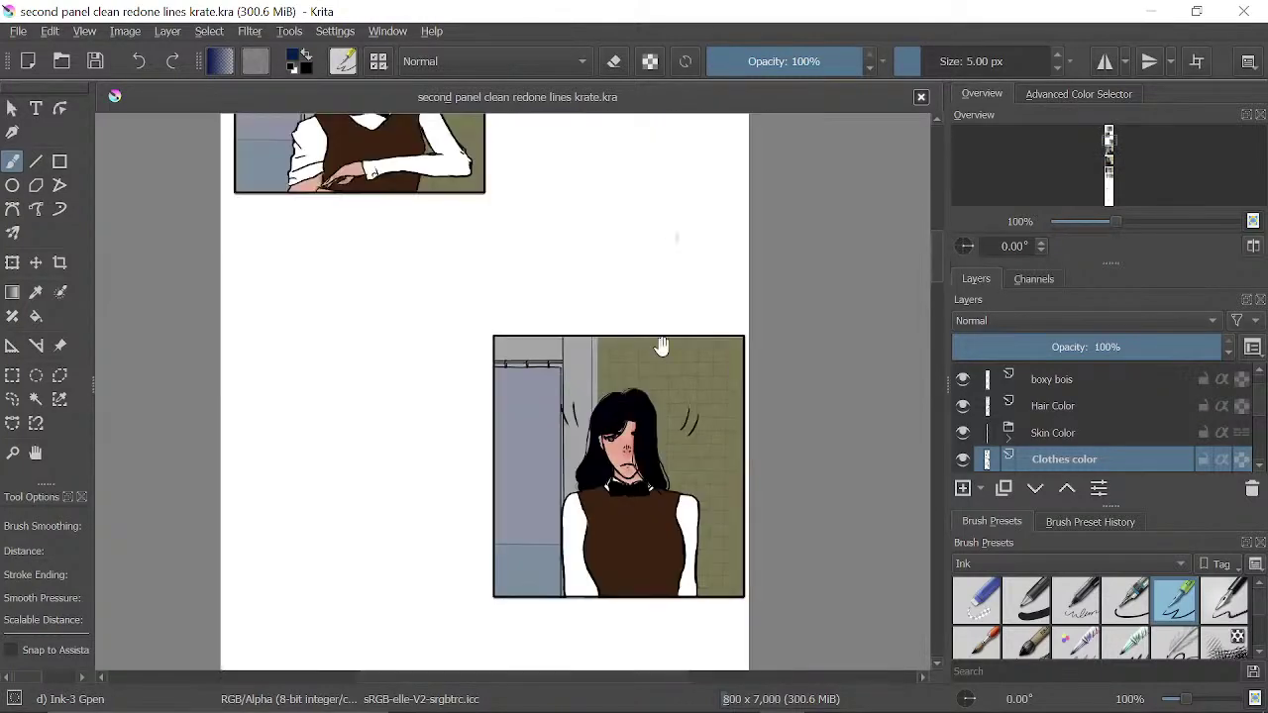
{"action": "scroll", "coordinate": [631, 311], "scroll_direction": "up", "scroll_amount": 5}
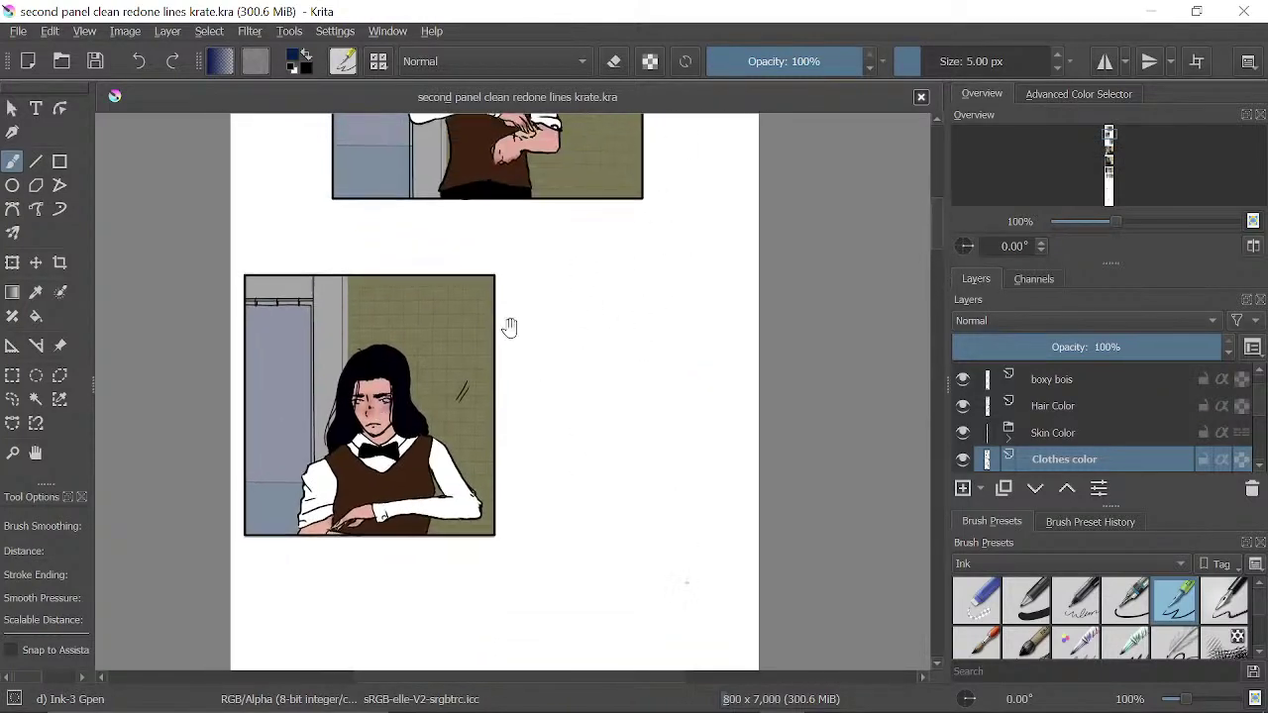
{"action": "scroll", "coordinate": [607, 248], "scroll_direction": "up", "scroll_amount": 1}
{"action": "scroll", "coordinate": [608, 247], "scroll_direction": "up", "scroll_amount": 6}
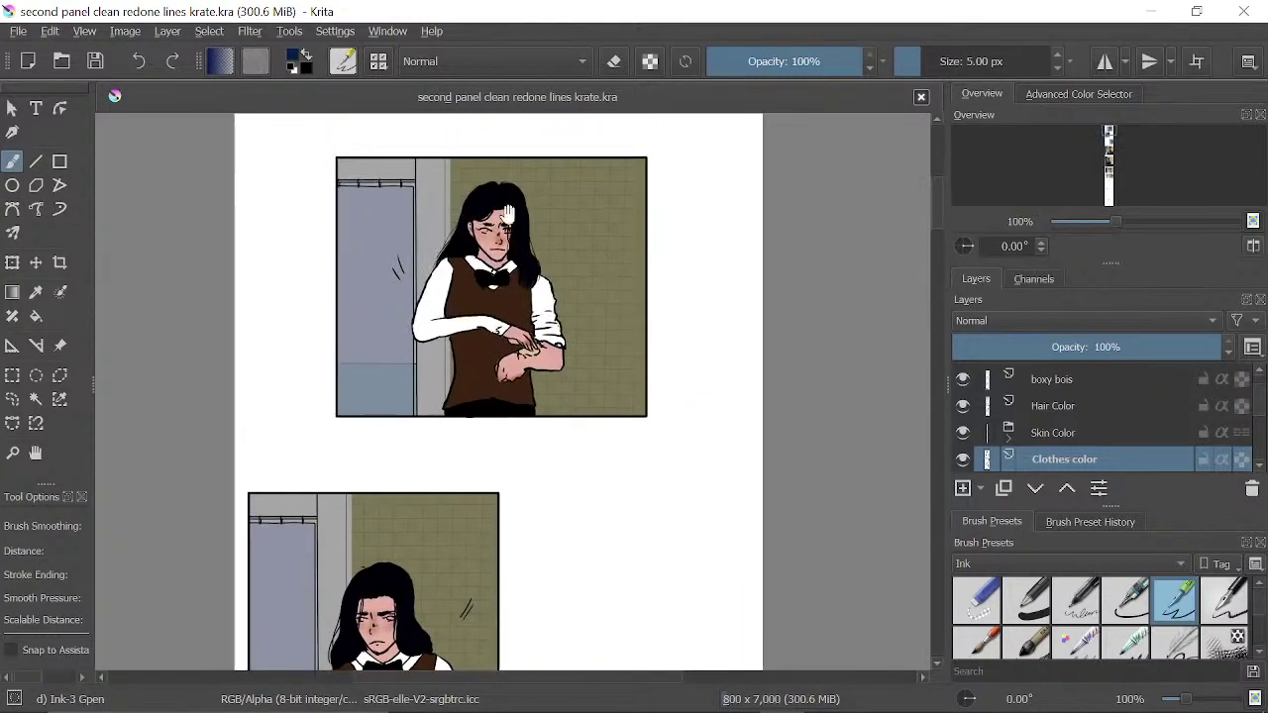
{"action": "scroll", "coordinate": [597, 437], "scroll_direction": "down", "scroll_amount": 10}
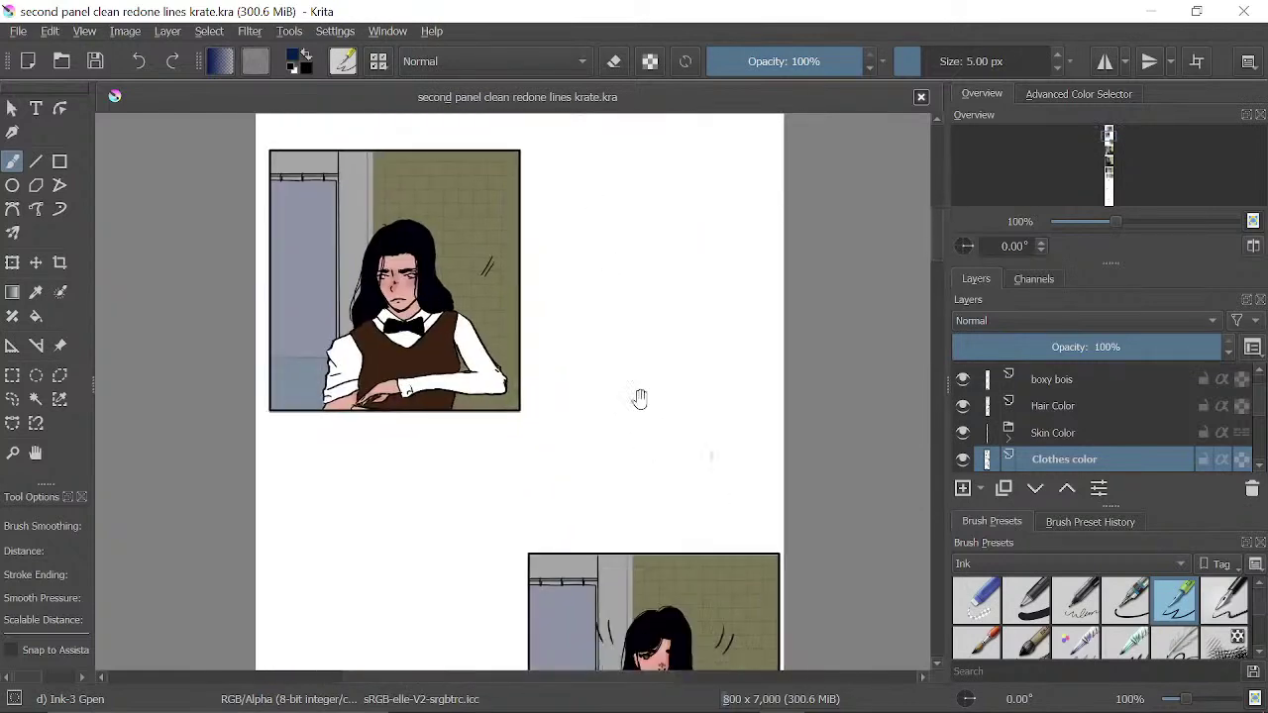
{"action": "scroll", "coordinate": [626, 149], "scroll_direction": "down", "scroll_amount": 10}
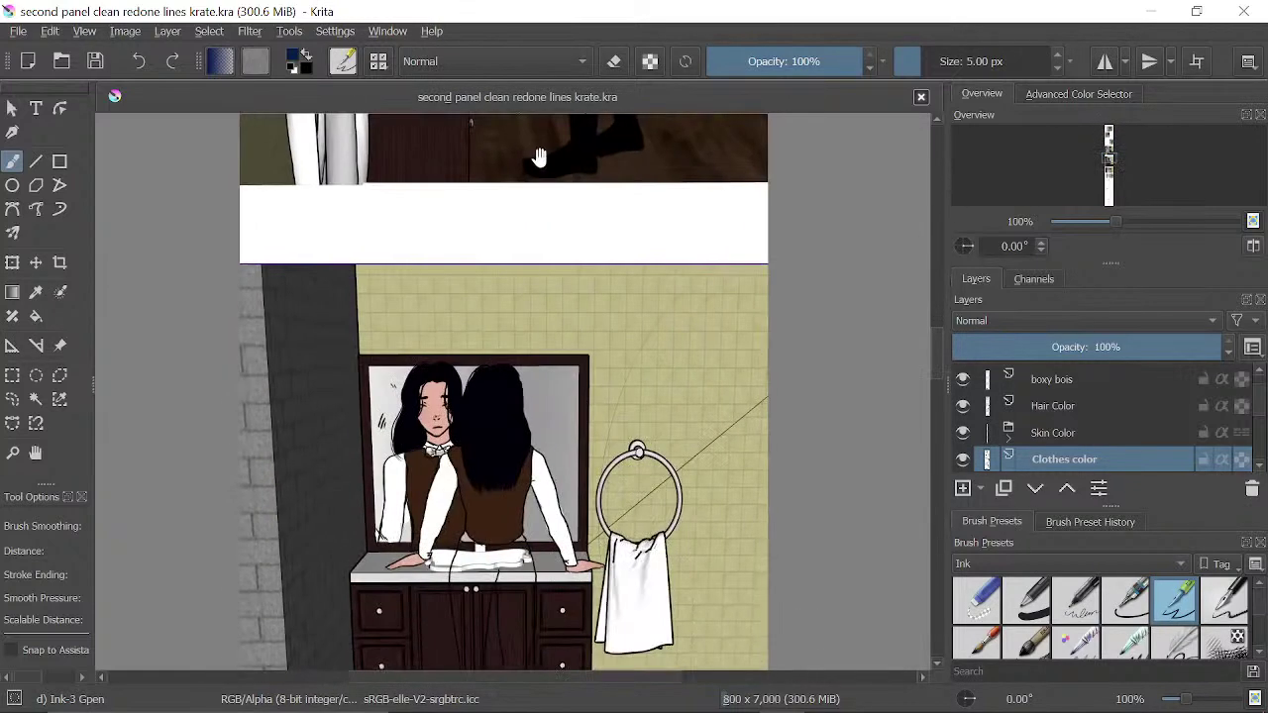
{"action": "scroll", "coordinate": [551, 377], "scroll_direction": "down", "scroll_amount": 4}
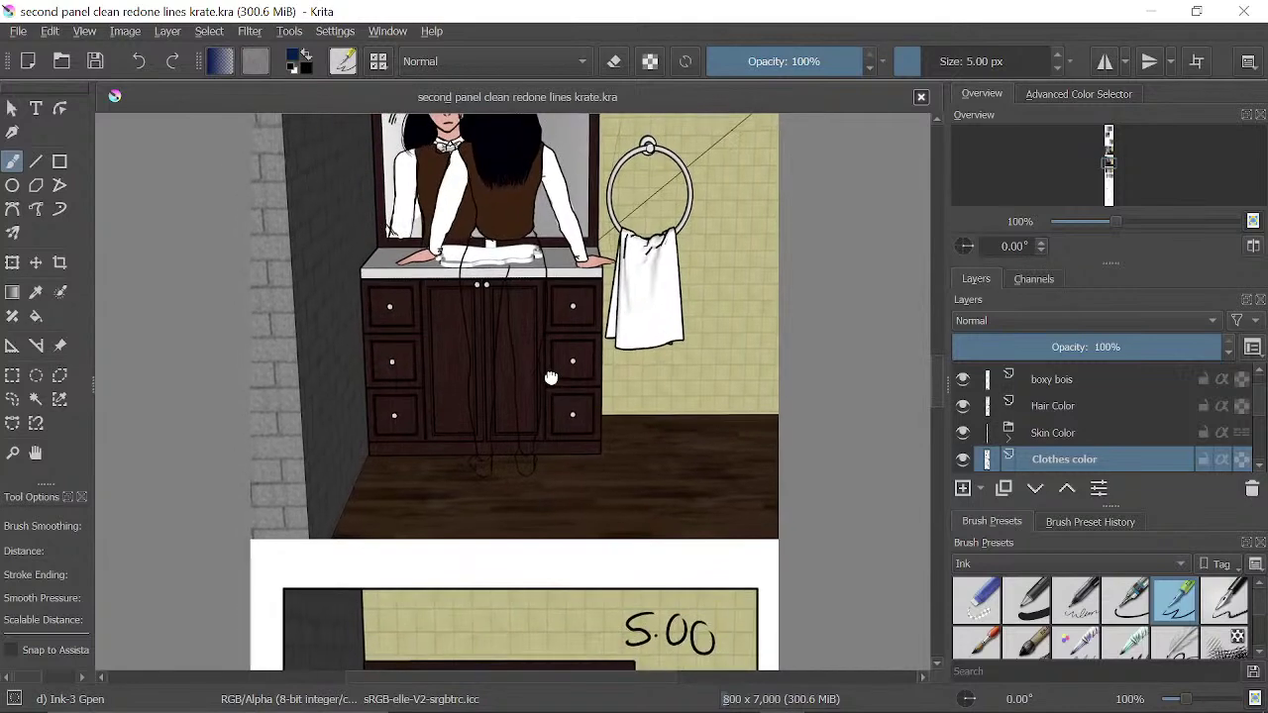
{"action": "scroll", "coordinate": [579, 280], "scroll_direction": "down", "scroll_amount": 4}
{"action": "scroll", "coordinate": [595, 287], "scroll_direction": "up", "scroll_amount": 10}
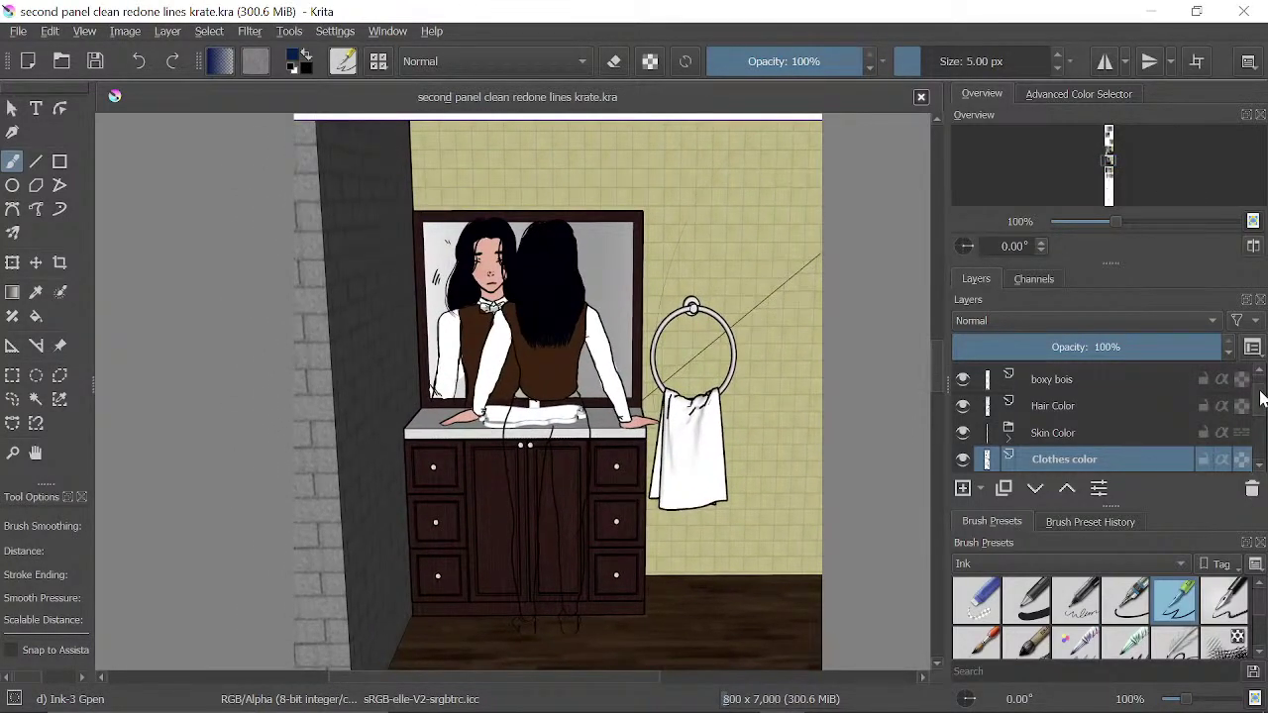
- Sample the black of the side-view figure's trousers in the sink panel as the foreground color
{"action": "scroll", "coordinate": [1256, 442], "scroll_direction": "down", "scroll_amount": 3}
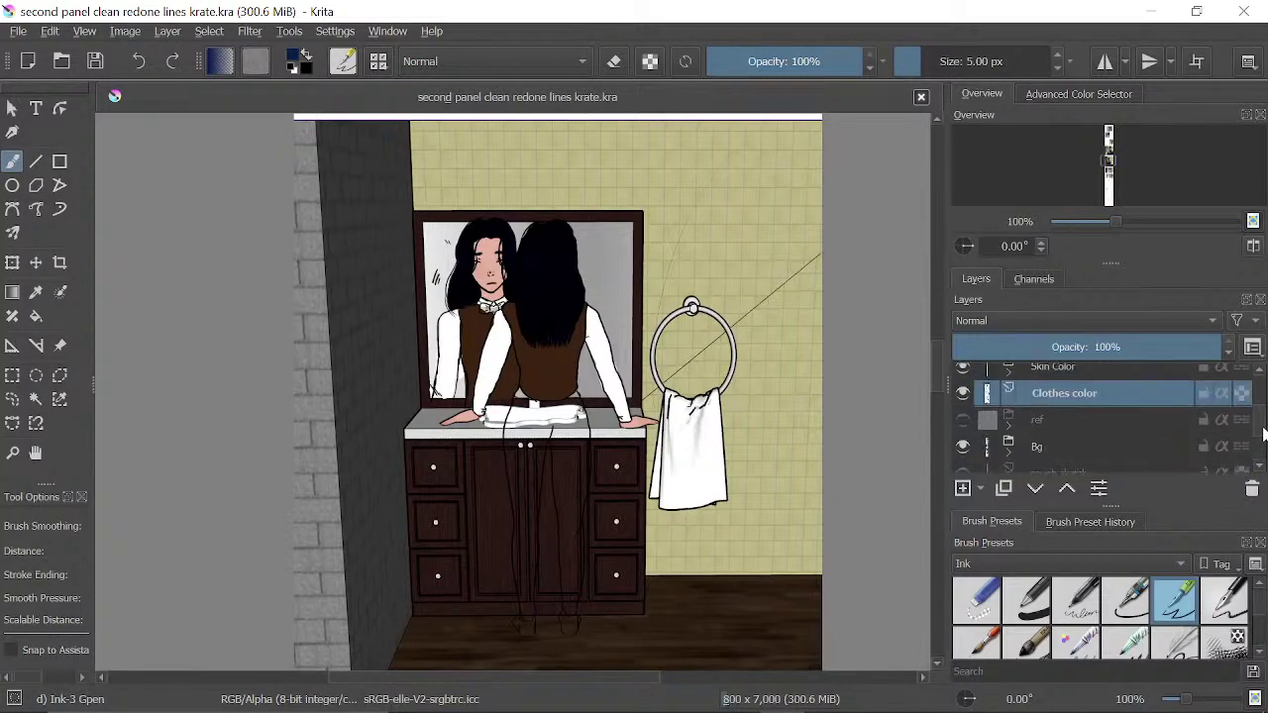
{"action": "scroll", "coordinate": [667, 317], "scroll_direction": "up", "scroll_amount": 8}
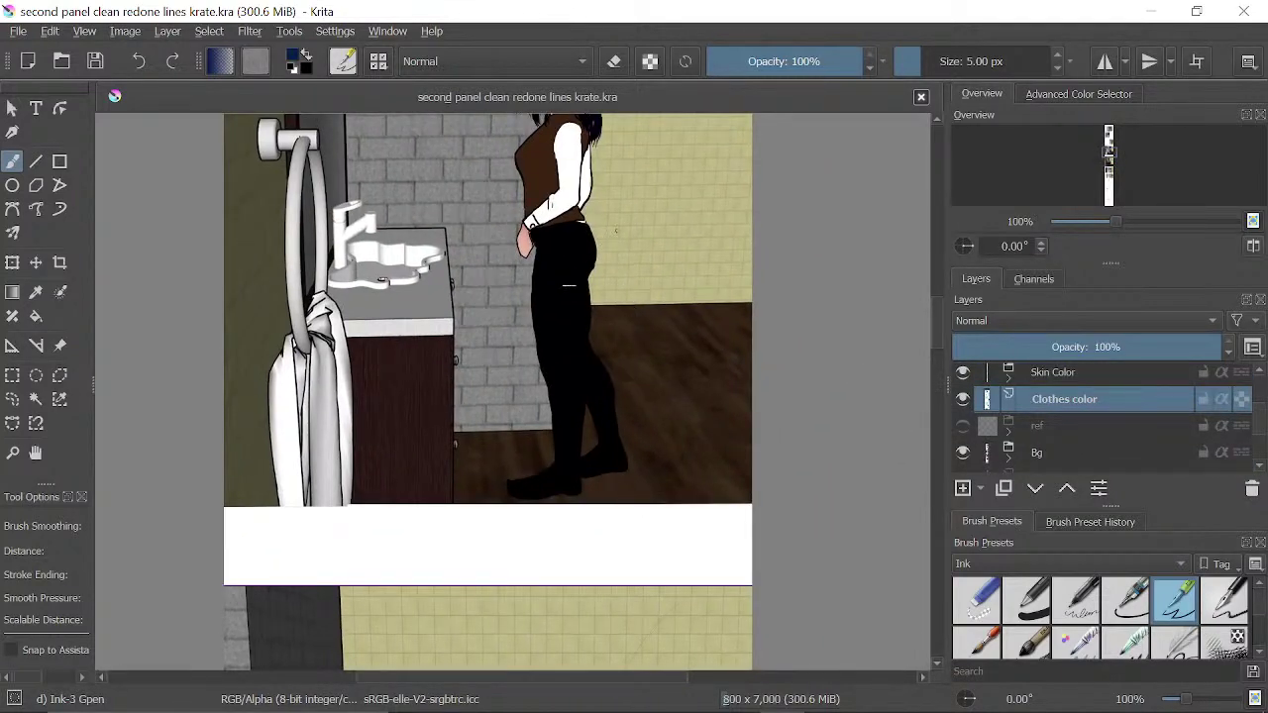
{"action": "left_click", "coordinate": [565, 317], "text": "ctrl"}
{"action": "left_click_drag", "start_coordinate": [535, 618], "coordinate": [589, 229]}
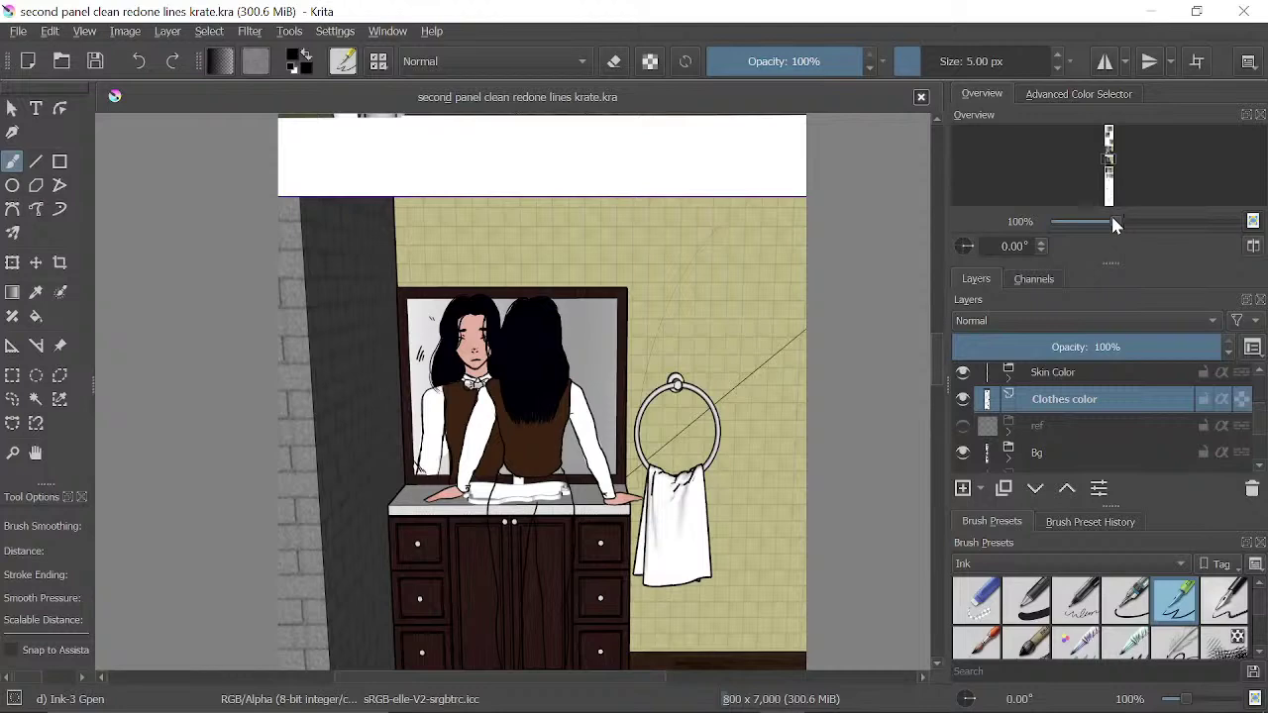
{"action": "left_click_drag", "start_coordinate": [1117, 222], "coordinate": [1131, 224]}
{"action": "left_click_drag", "start_coordinate": [586, 467], "coordinate": [587, 190]}
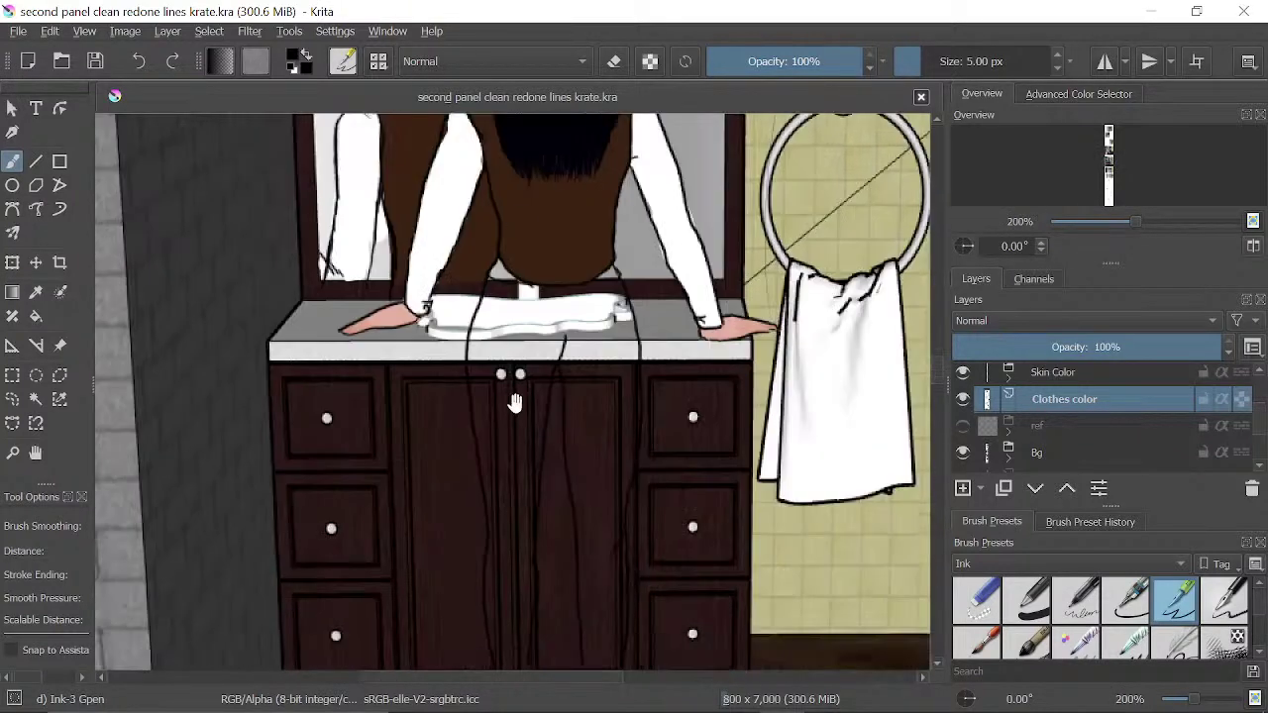
{"action": "mouse_move", "coordinate": [514, 402]}
{"action": "left_mouse_down"}
{"action": "mouse_move", "coordinate": [507, 342]}
{"action": "mouse_move", "coordinate": [505, 421]}
{"action": "mouse_move", "coordinate": [507, 347]}
{"action": "left_mouse_up"}
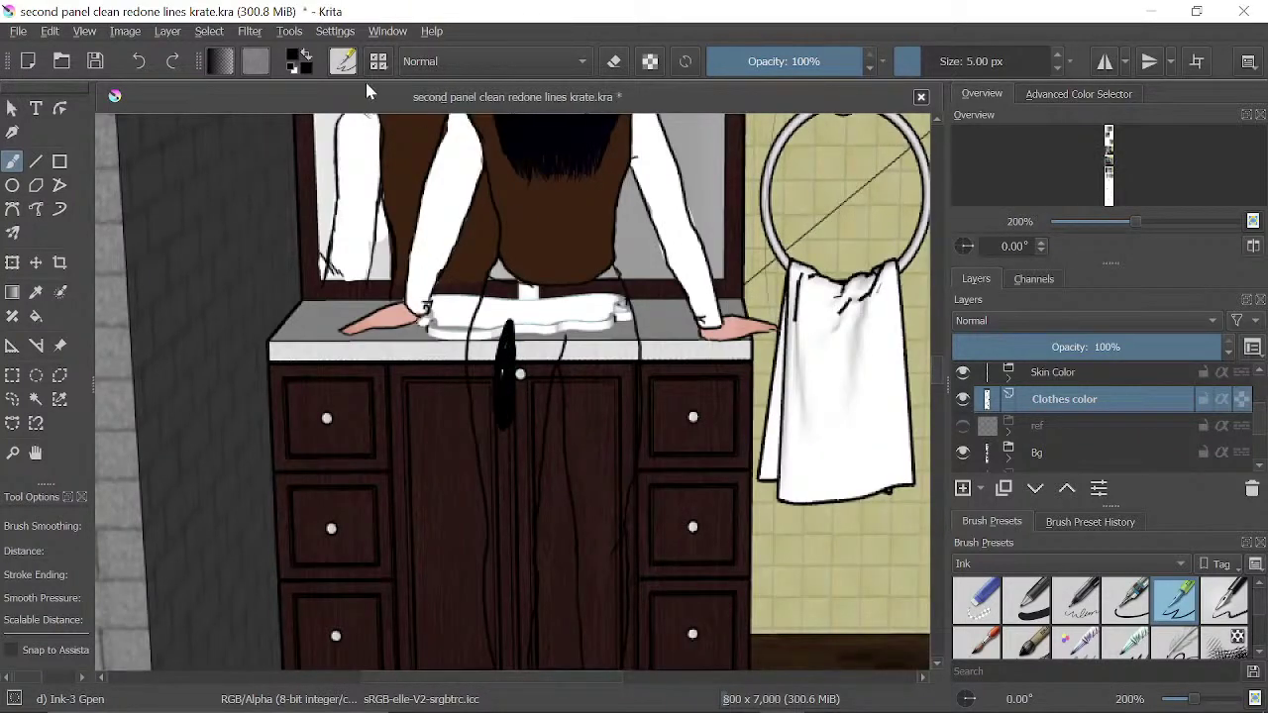
{"action": "left_click", "coordinate": [139, 61]}
{"action": "left_click_drag", "start_coordinate": [614, 252], "coordinate": [574, 187]}
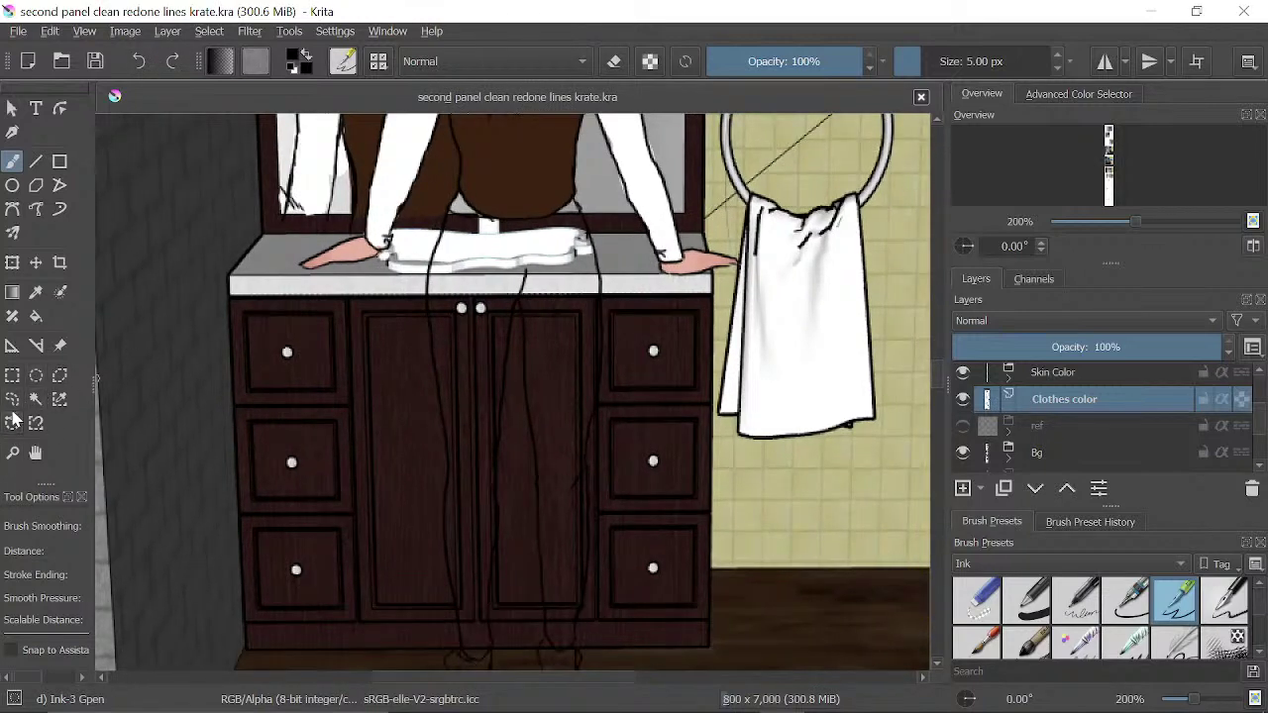
{"action": "left_click", "coordinate": [35, 399]}
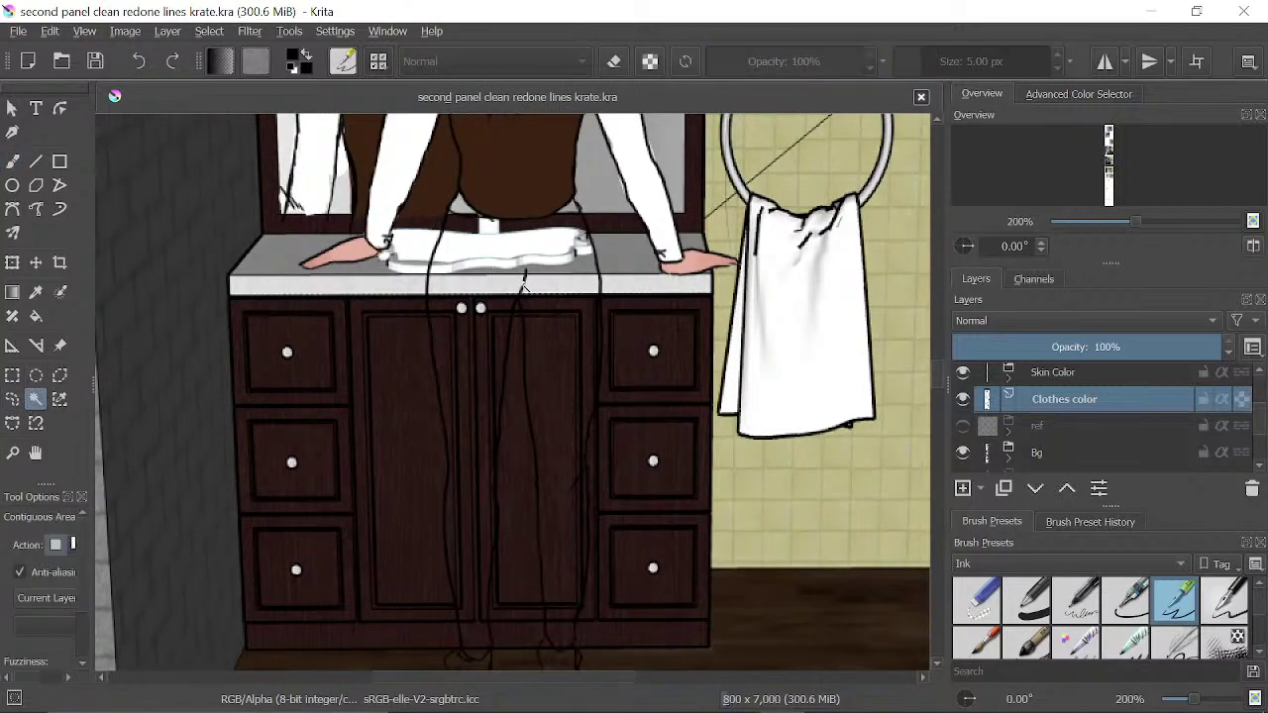
{"action": "left_click", "coordinate": [525, 285]}
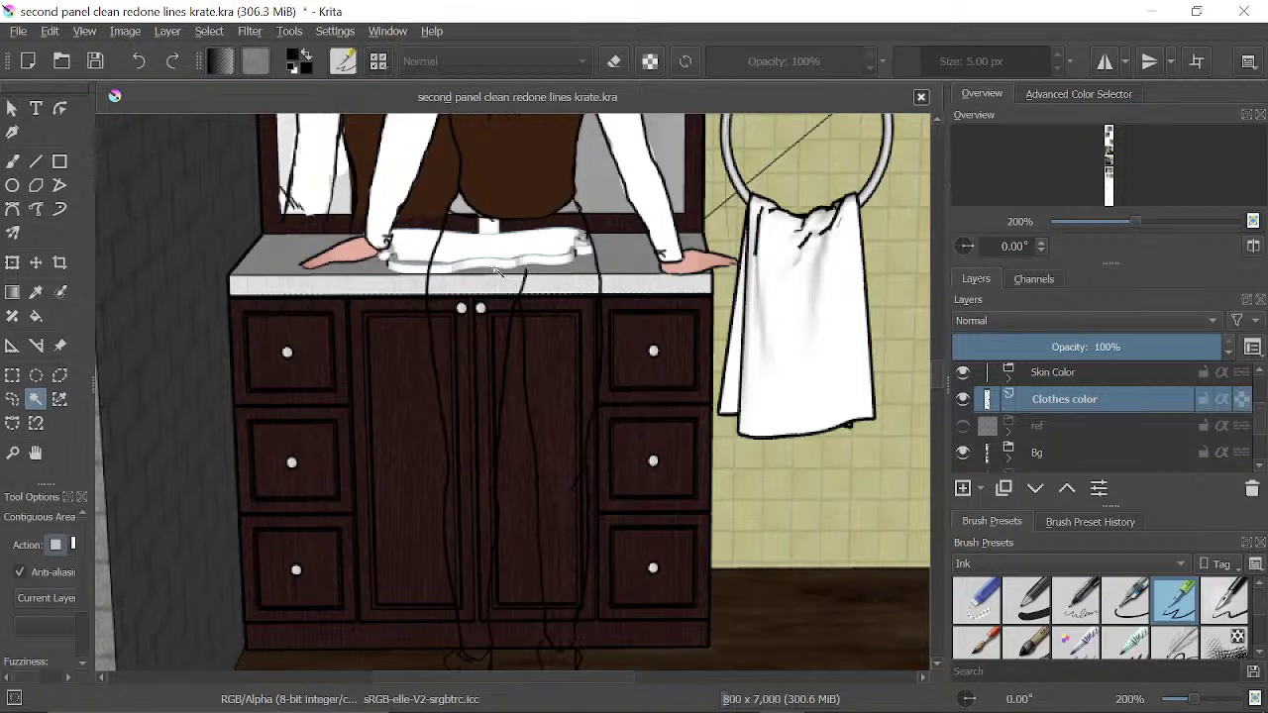
{"action": "left_click", "coordinate": [139, 65]}
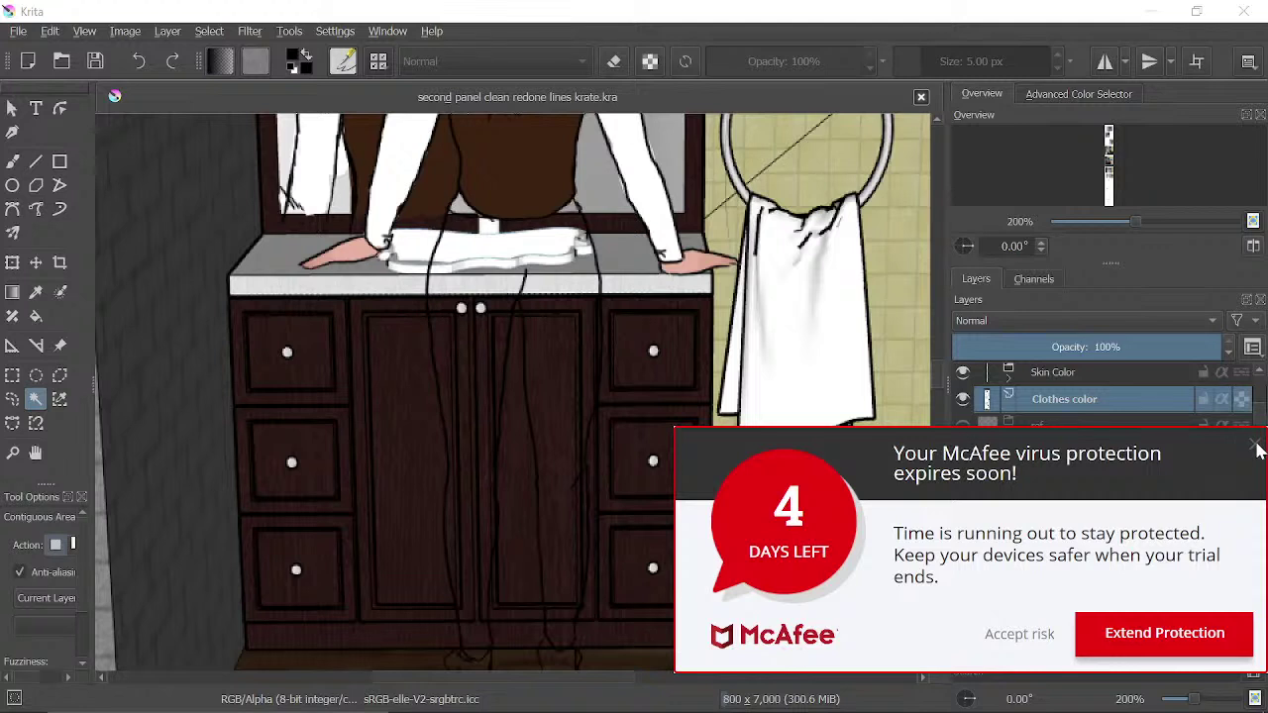
- Dismiss the McAfee notification and hide the Bg layer group so the figure's line art stands alone
{"action": "left_click", "coordinate": [1256, 448]}
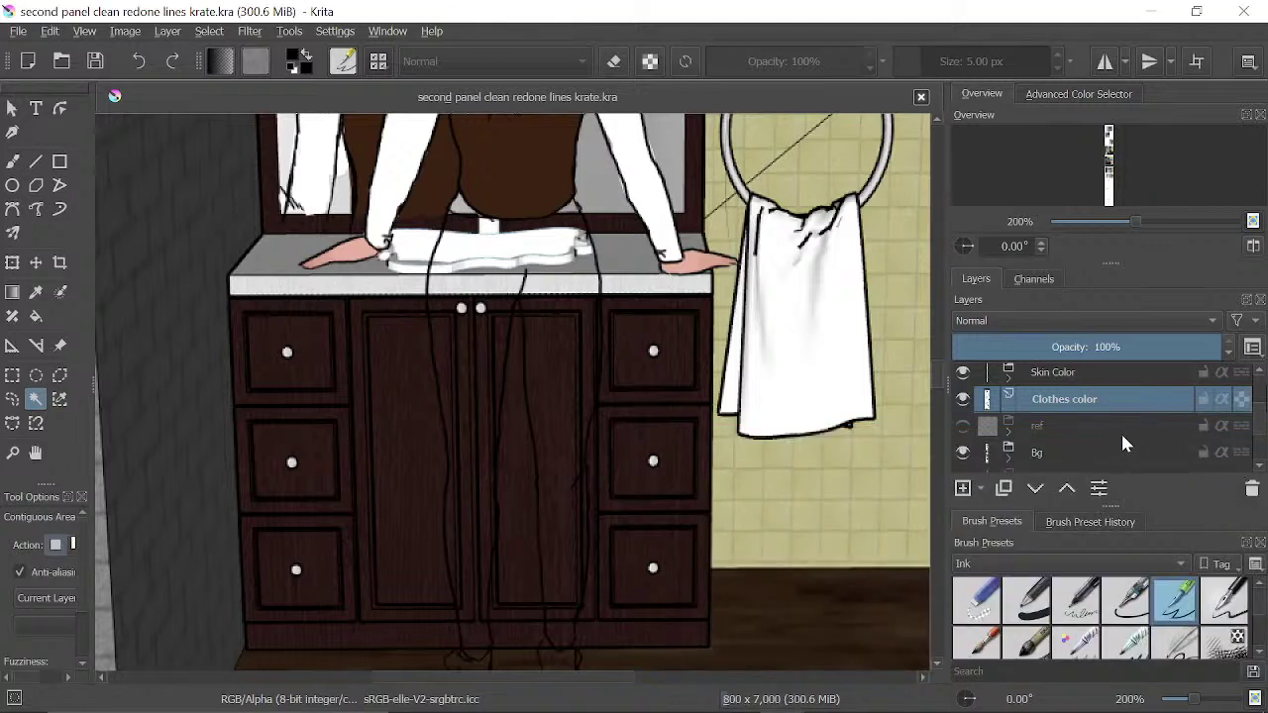
{"action": "scroll", "coordinate": [1127, 436], "scroll_direction": "down", "scroll_amount": 2}
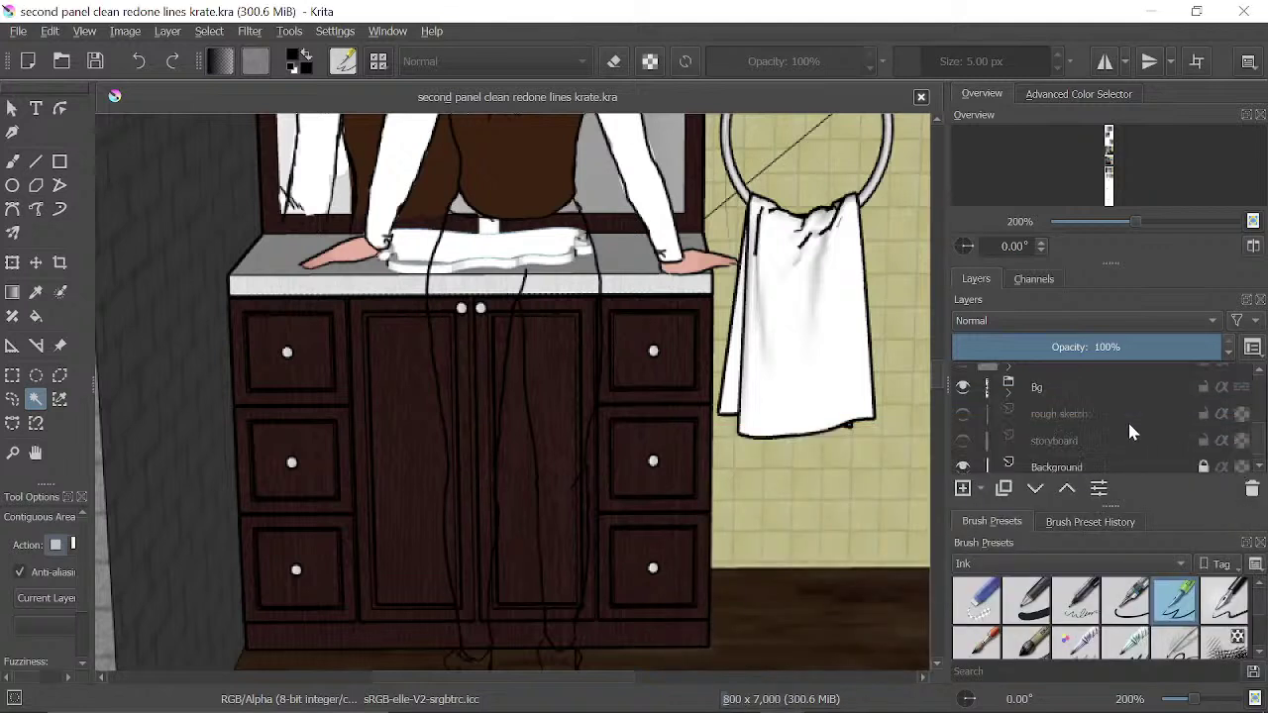
{"action": "left_click", "coordinate": [963, 386]}
{"action": "scroll", "coordinate": [1052, 409], "scroll_direction": "up", "scroll_amount": 2}
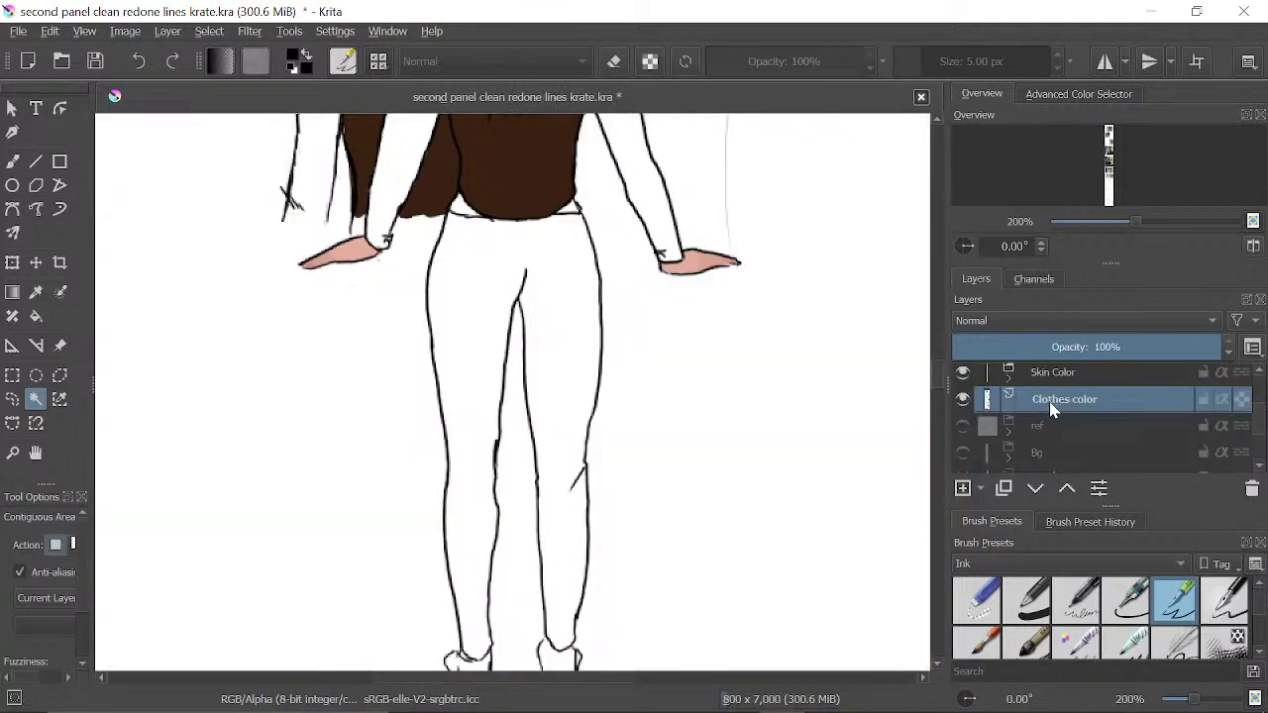
{"action": "mouse_move", "coordinate": [1052, 409]}
{"action": "left_click", "coordinate": [476, 277]}
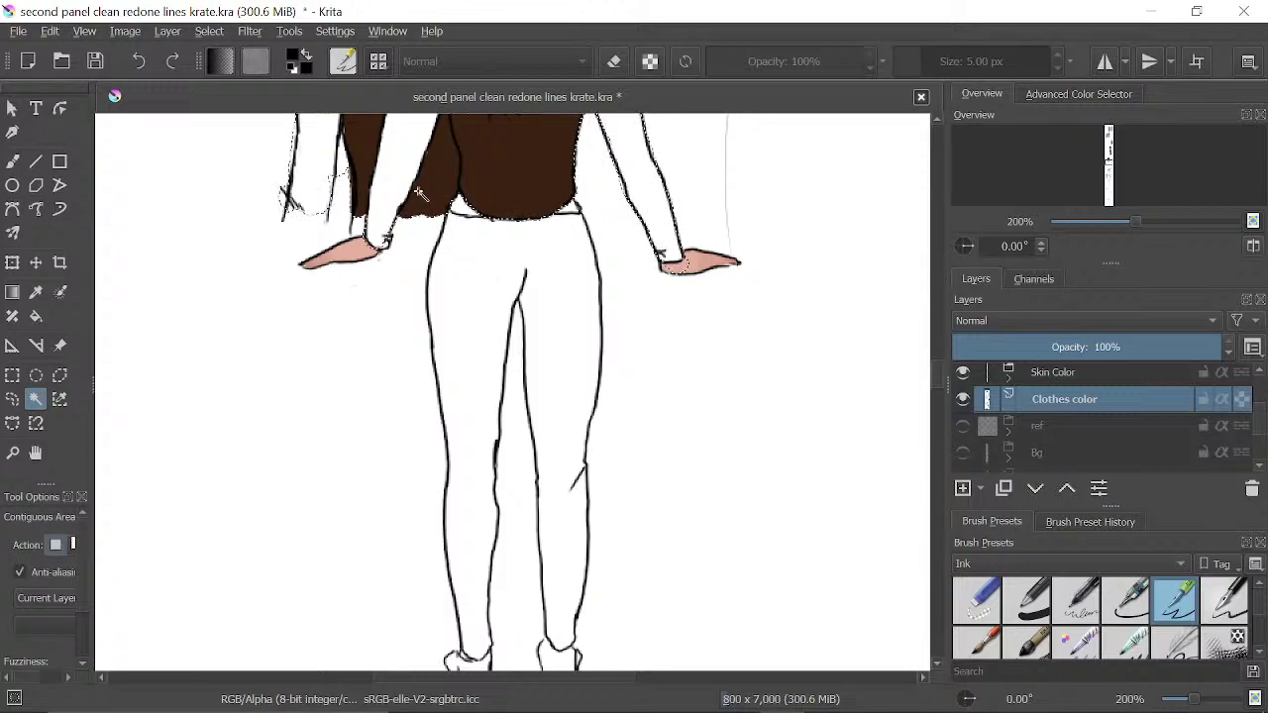
{"action": "left_click", "coordinate": [146, 62]}
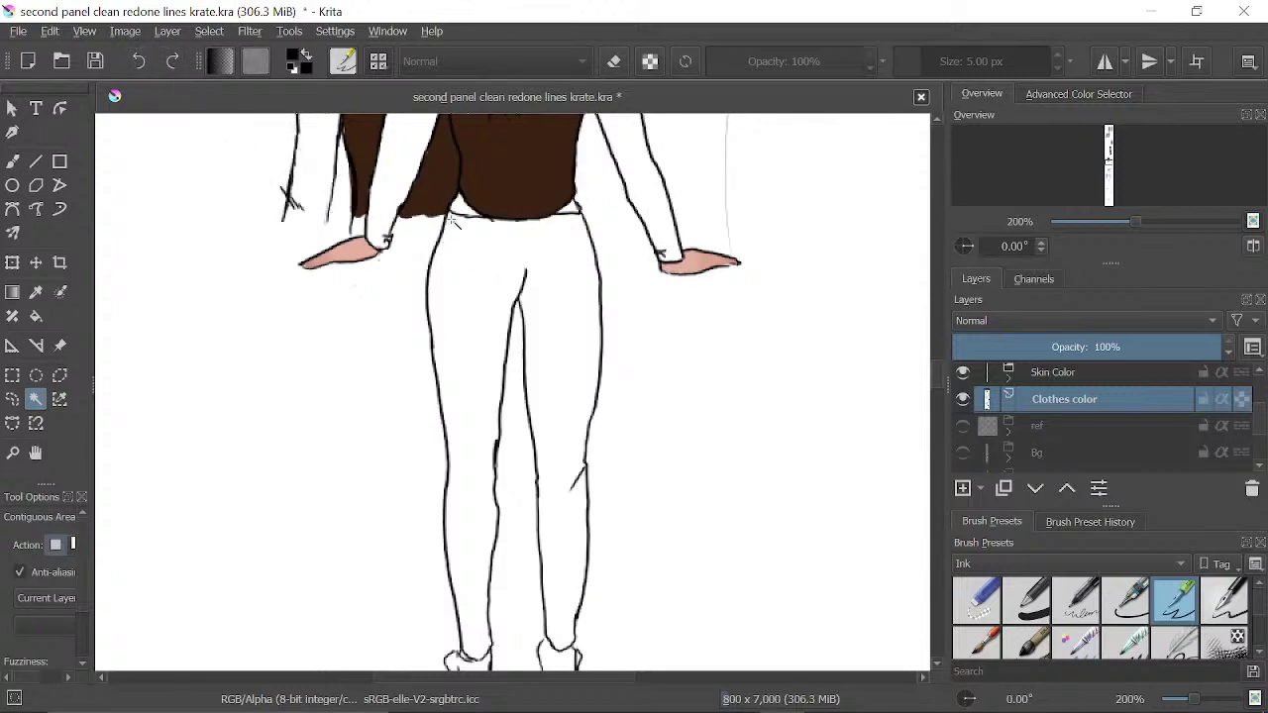
- Outline both trouser legs of the back-view figure with a freehand selection and fill it with black on the Clothes color layer
{"action": "left_click", "coordinate": [13, 399]}
{"action": "scroll", "coordinate": [448, 301], "scroll_direction": "down", "scroll_amount": 2}
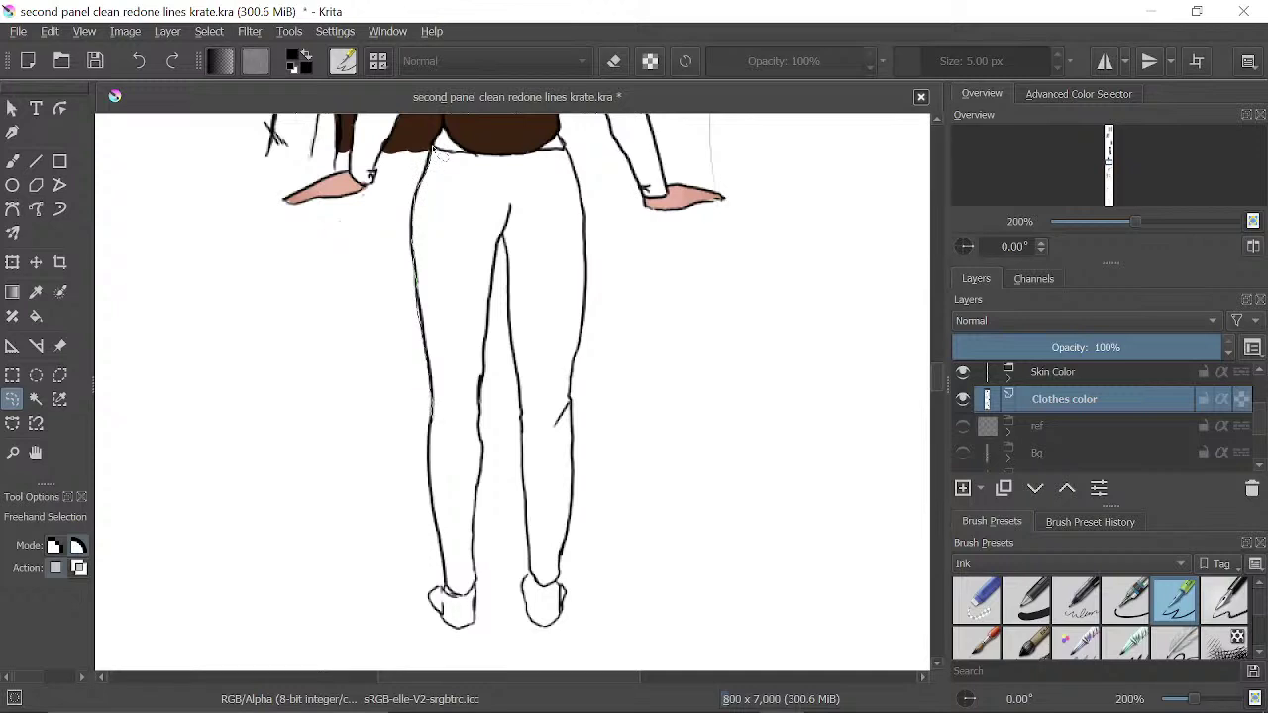
{"action": "mouse_move", "coordinate": [432, 148]}
{"action": "left_mouse_down"}
{"action": "mouse_move", "coordinate": [414, 257]}
{"action": "mouse_move", "coordinate": [432, 436]}
{"action": "left_mouse_up"}
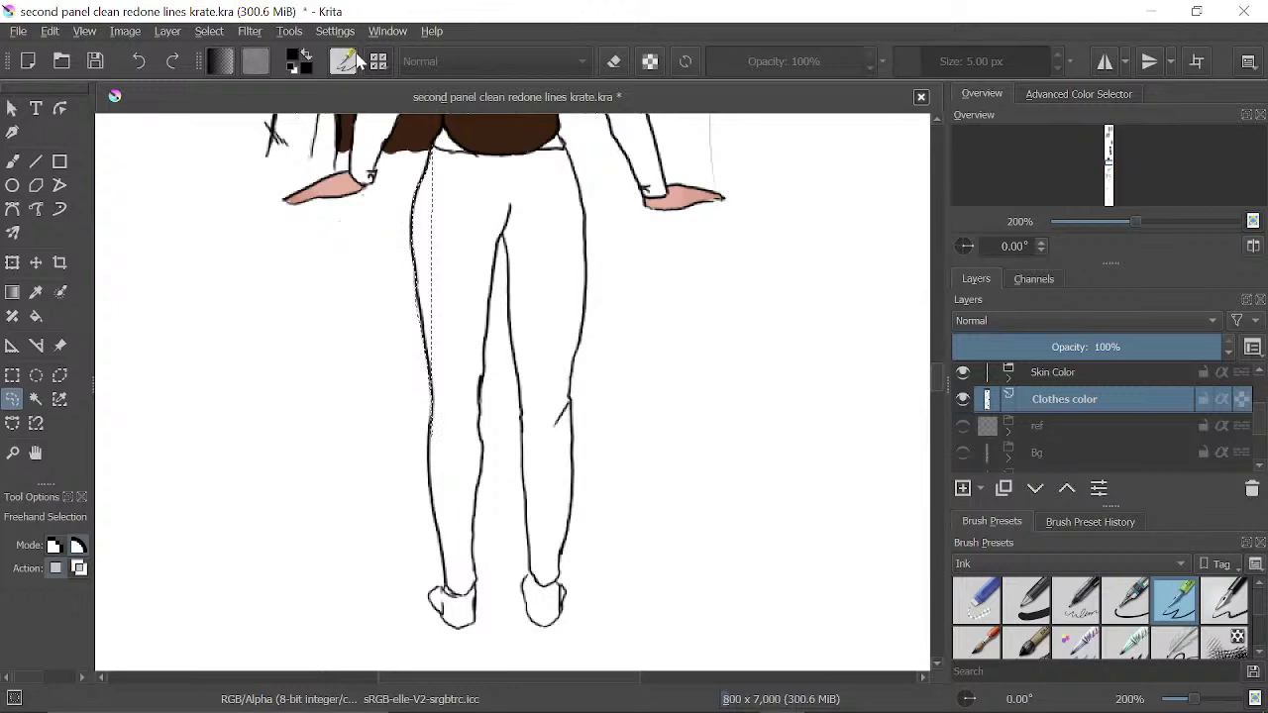
{"action": "left_click", "coordinate": [140, 62]}
{"action": "left_click_drag", "start_coordinate": [586, 265], "coordinate": [580, 335]}
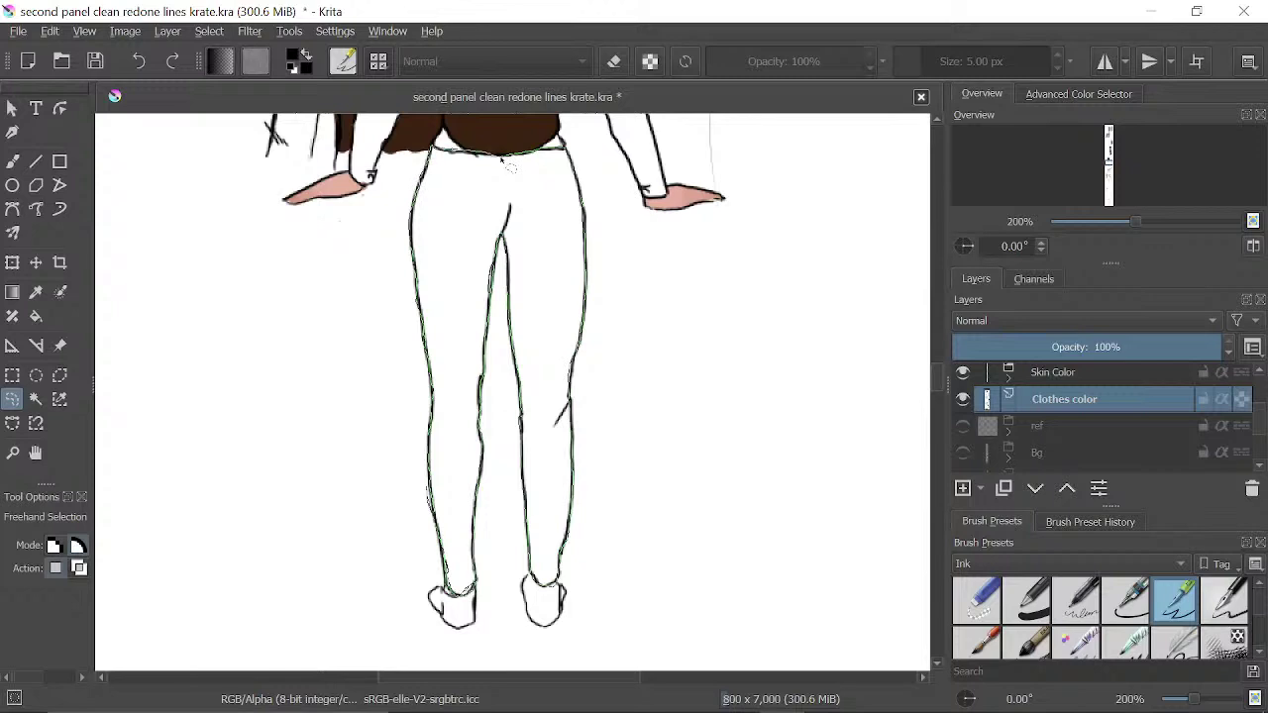
{"action": "left_click_drag", "start_coordinate": [503, 159], "coordinate": [503, 156]}
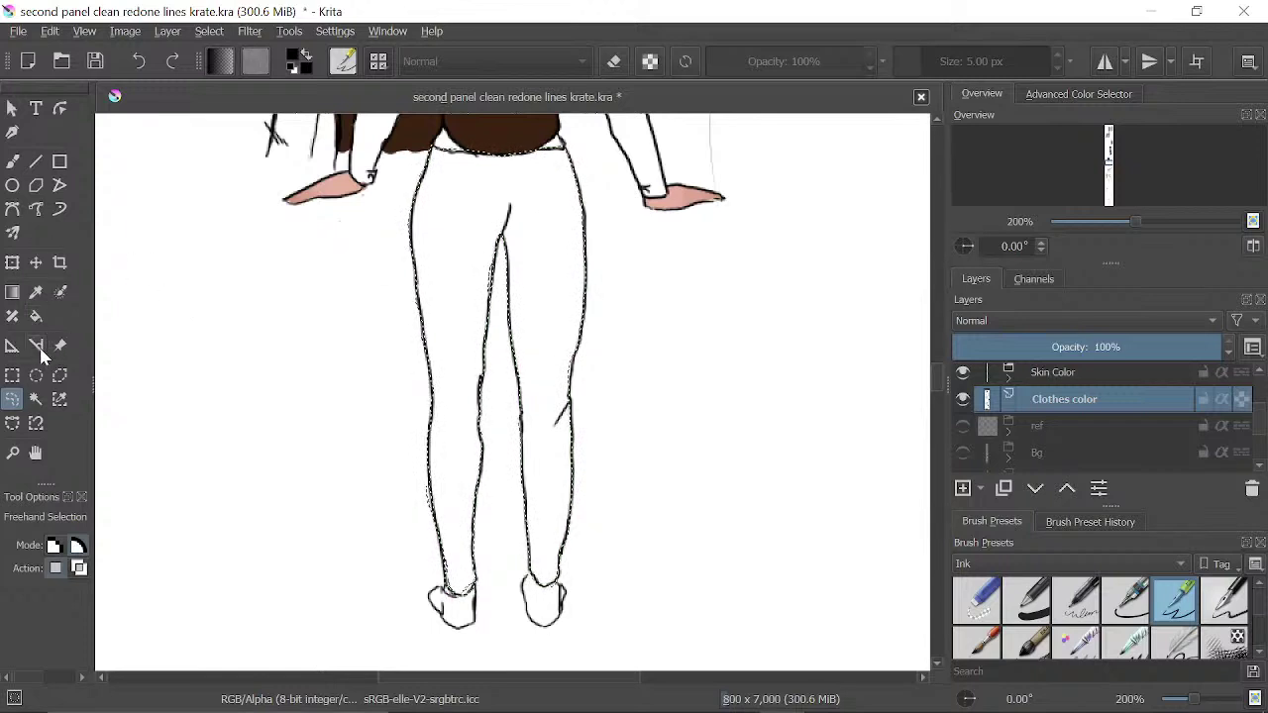
{"action": "left_click", "coordinate": [36, 316]}
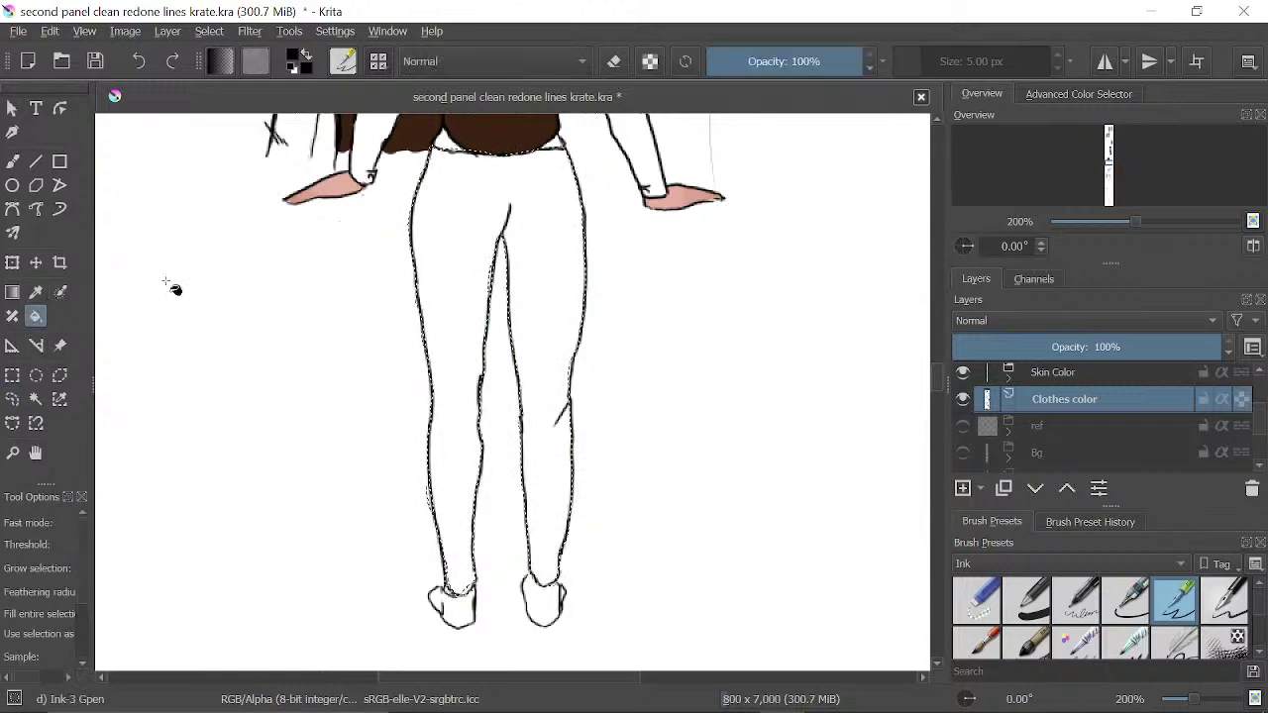
{"action": "left_click", "coordinate": [477, 297]}
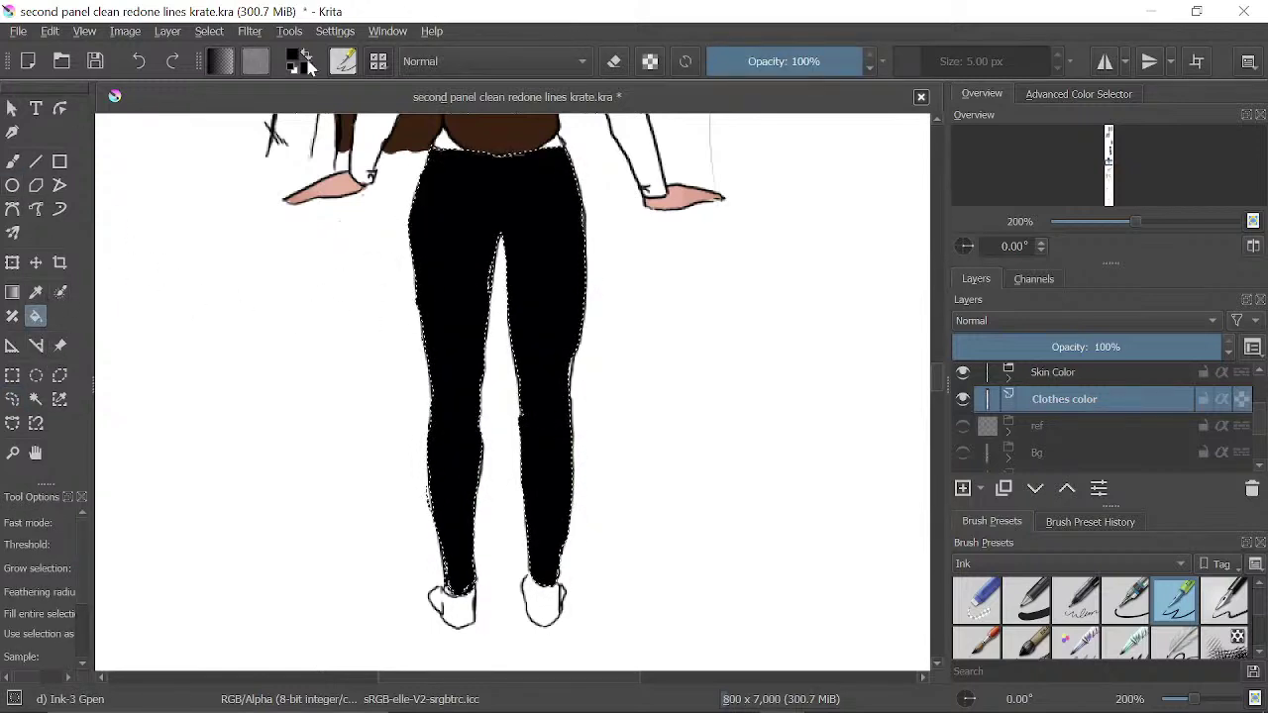
- Clear the selection around the trousers, switch to the freehand brush and lower the Clothes color layer's opacity to 62%
{"action": "left_click", "coordinate": [13, 397]}
{"action": "left_click", "coordinate": [346, 462]}
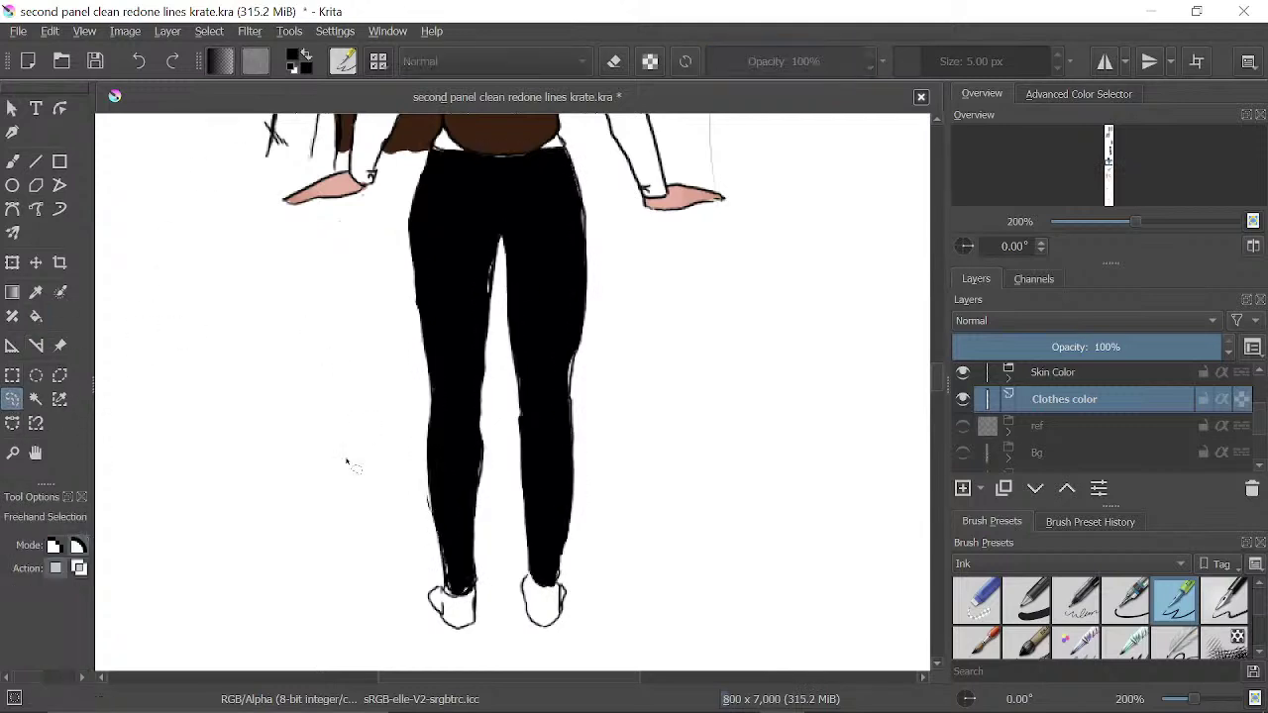
{"action": "left_click", "coordinate": [17, 162]}
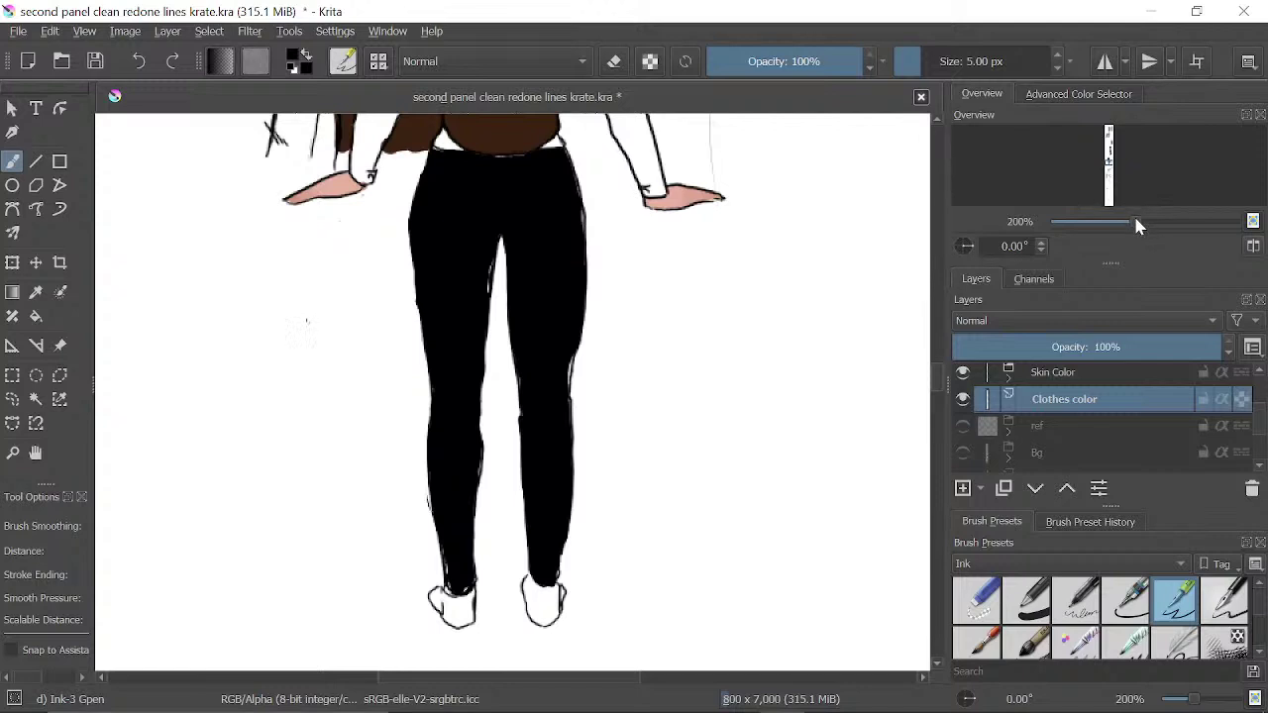
{"action": "left_click_drag", "start_coordinate": [1133, 222], "coordinate": [1145, 219]}
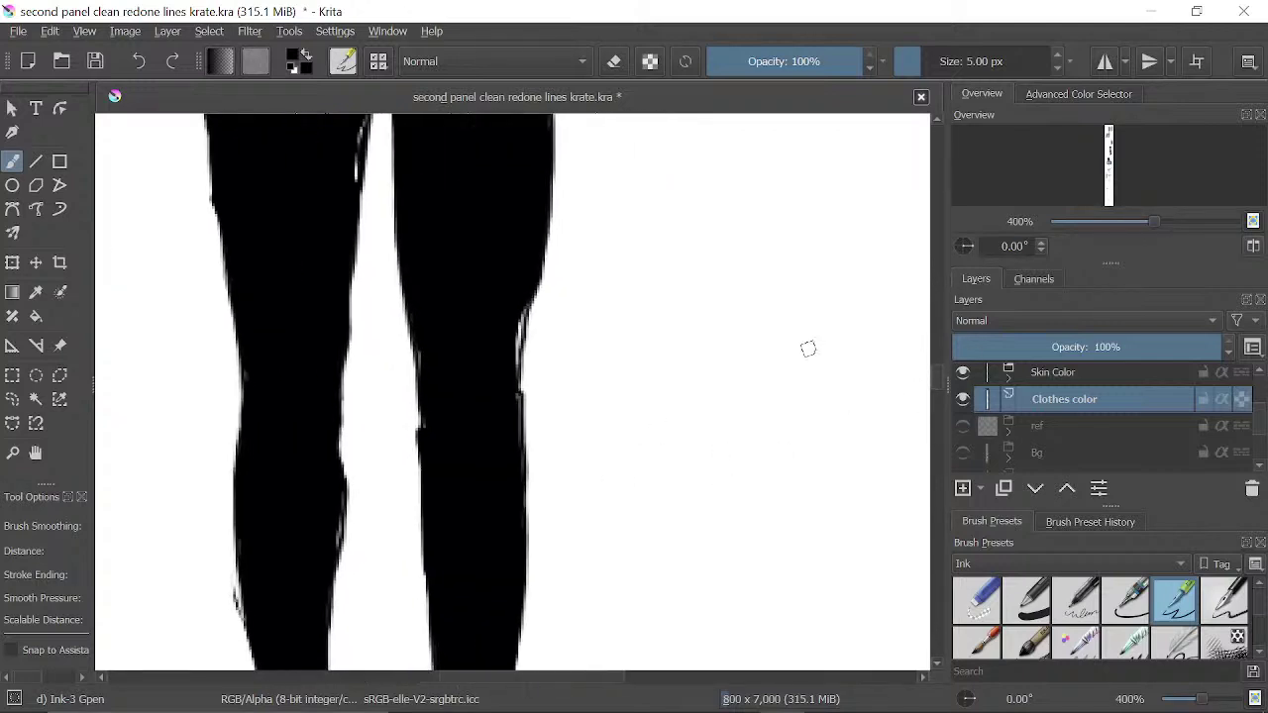
{"action": "left_click_drag", "start_coordinate": [1213, 345], "coordinate": [1120, 349]}
- Paint black into the unfilled gap along the outer knee edge of the trousers' right leg
{"action": "left_click_drag", "start_coordinate": [472, 367], "coordinate": [491, 296]}
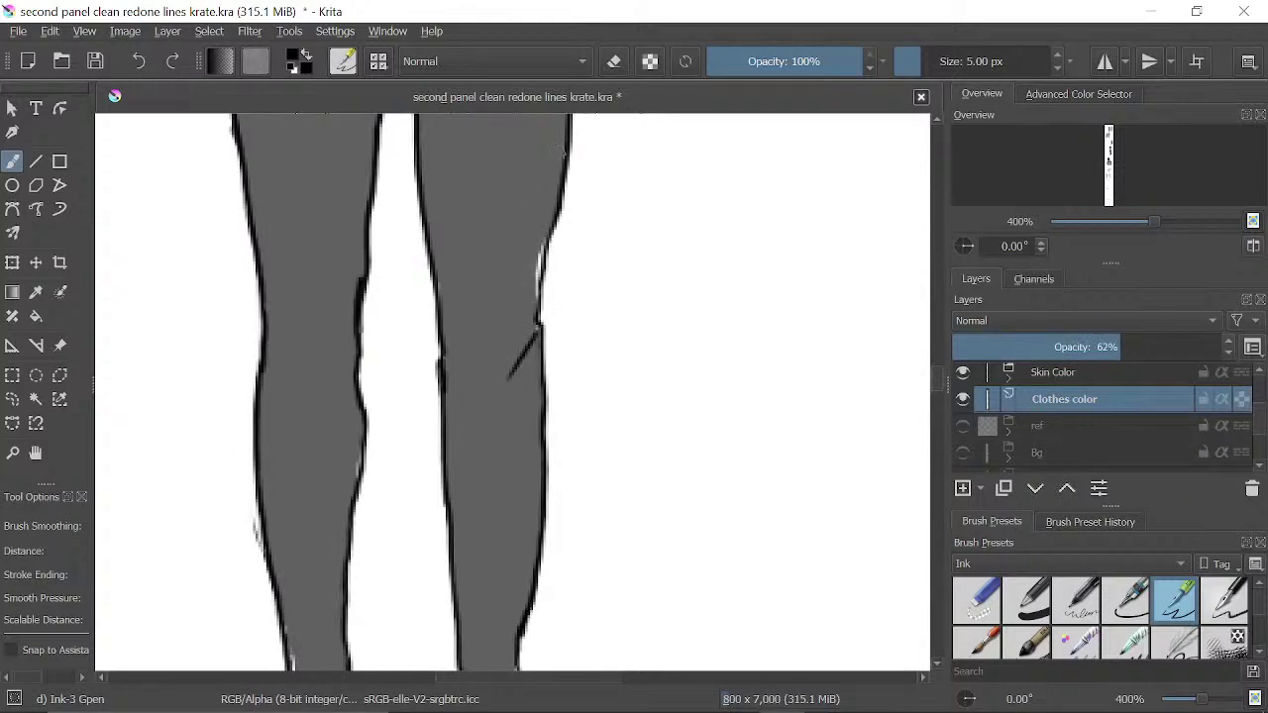
{"action": "left_click_drag", "start_coordinate": [386, 264], "coordinate": [399, 297]}
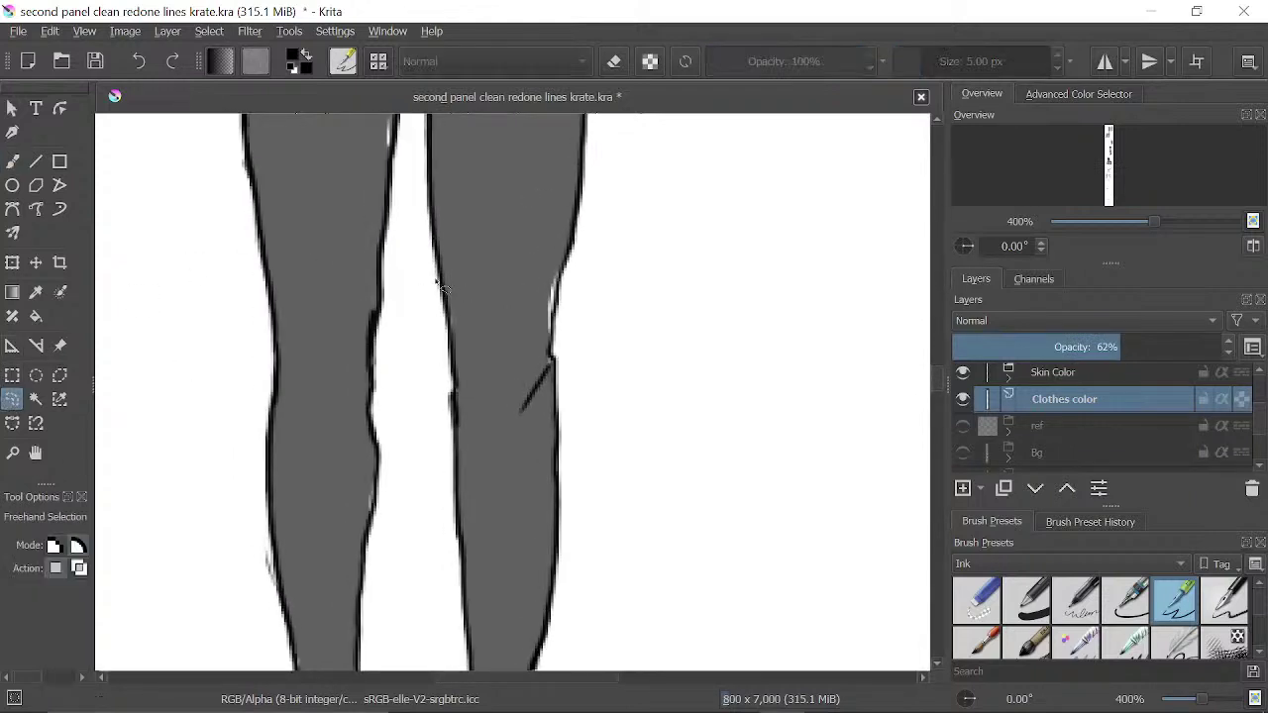
{"action": "left_click", "coordinate": [12, 162]}
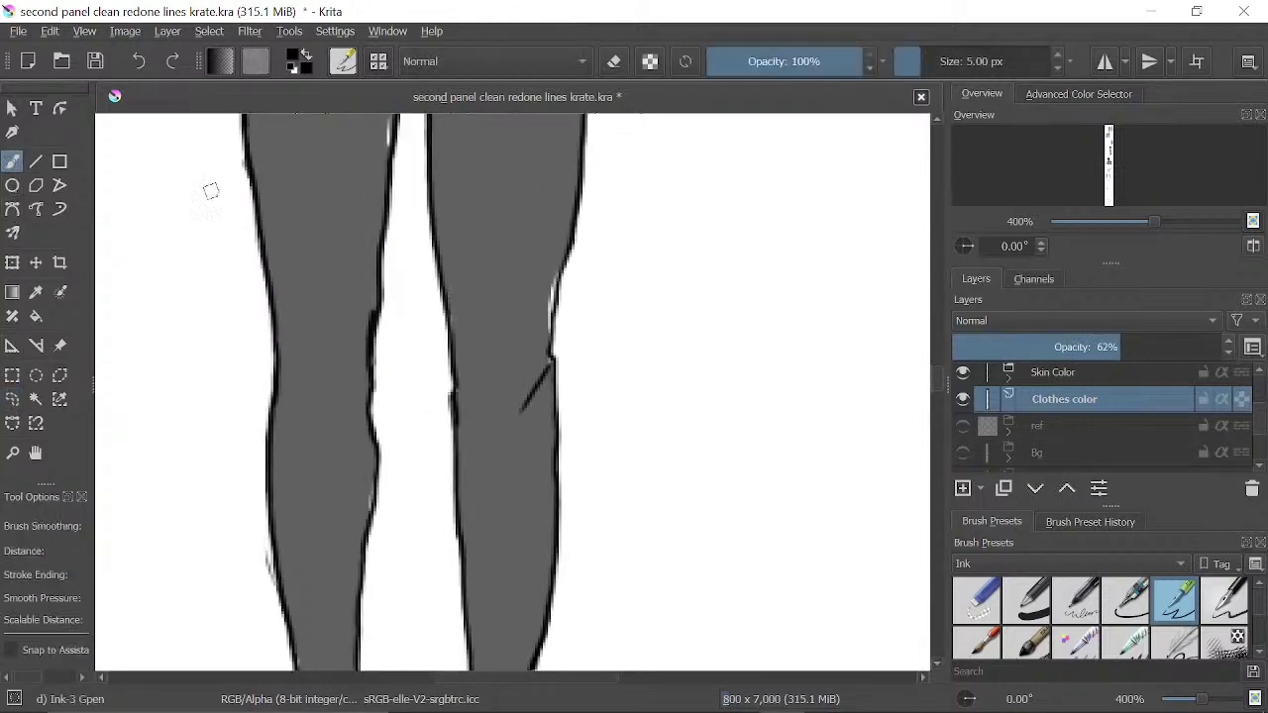
{"action": "left_click_drag", "start_coordinate": [560, 265], "coordinate": [553, 360]}
{"action": "left_click_drag", "start_coordinate": [520, 507], "coordinate": [551, 416]}
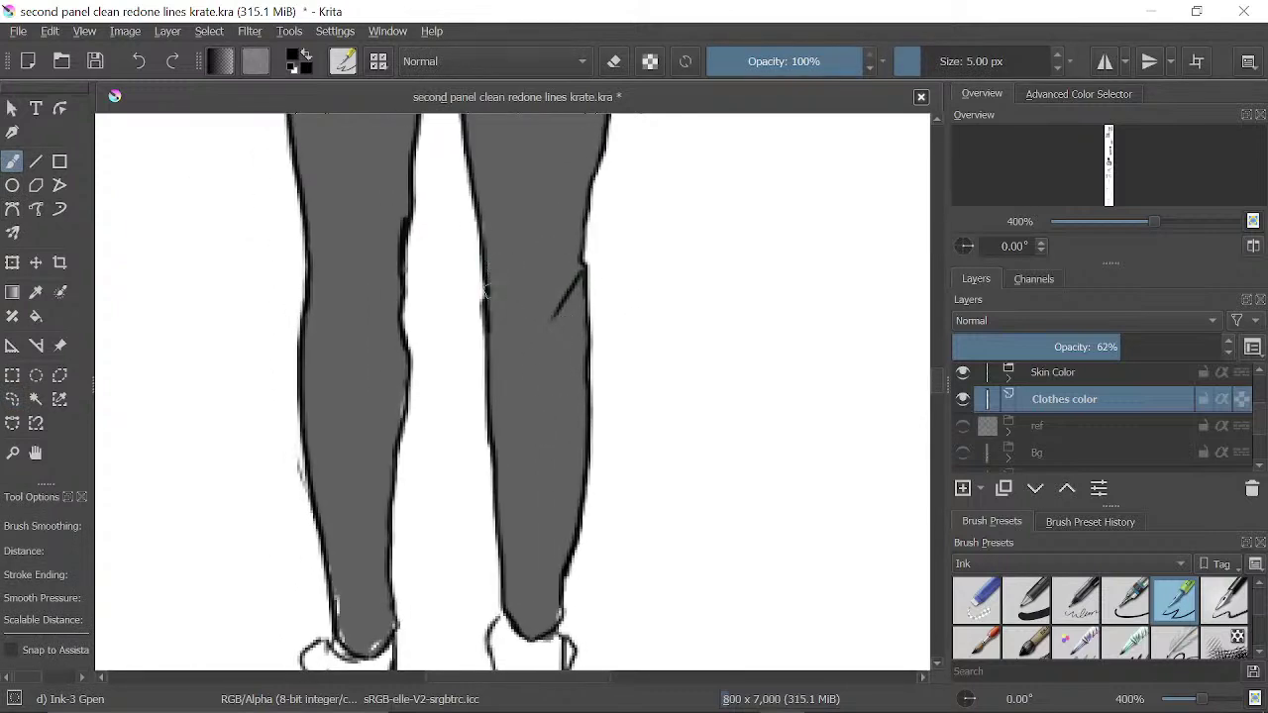
- Clean up the trouser hems at both ankles, erasing the overflow at the right shoe and filling the gaps at the left one
{"action": "scroll", "coordinate": [515, 463], "scroll_direction": "down", "scroll_amount": 5}
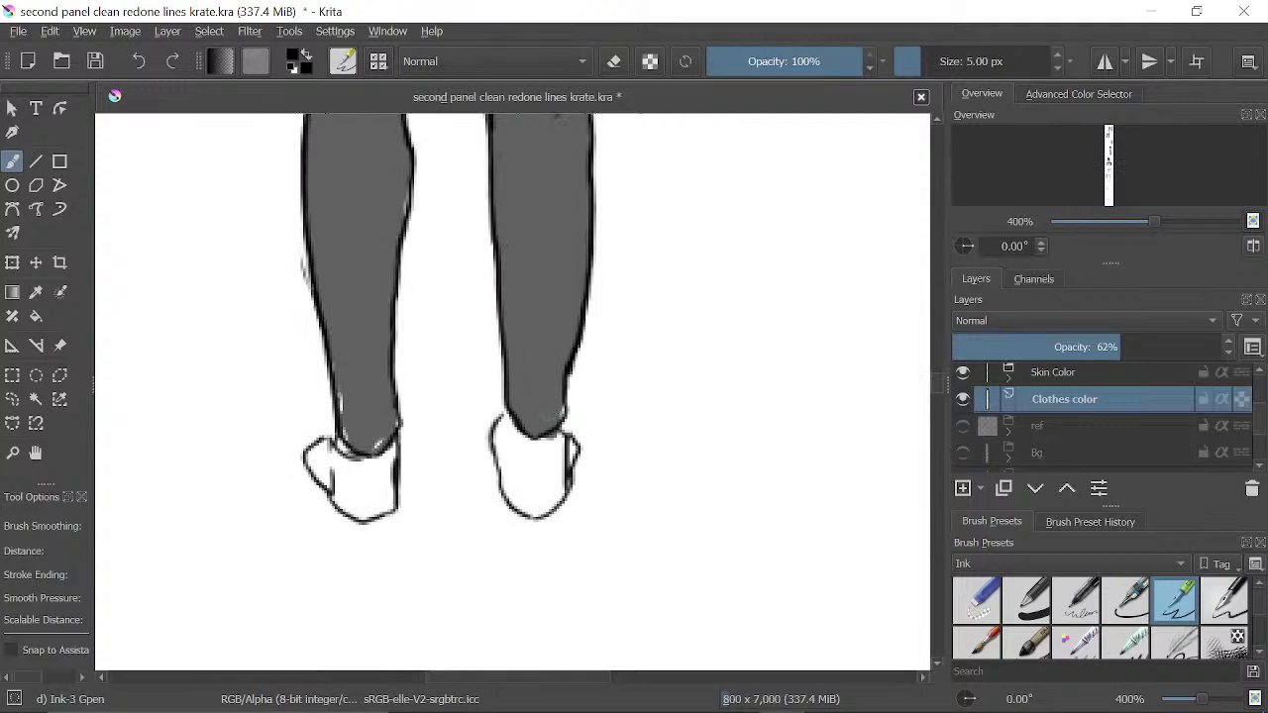
{"action": "key", "text": "e"}
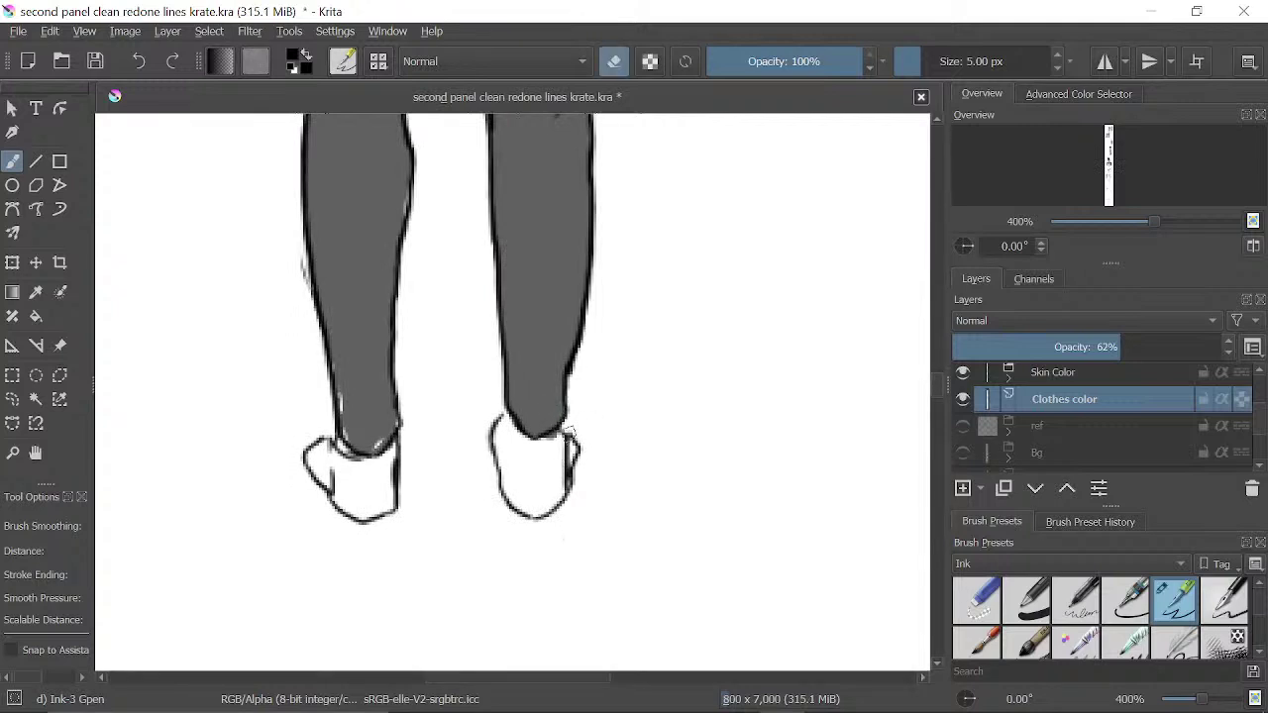
{"action": "left_click_drag", "start_coordinate": [545, 437], "coordinate": [557, 428]}
{"action": "key", "text": "e"}
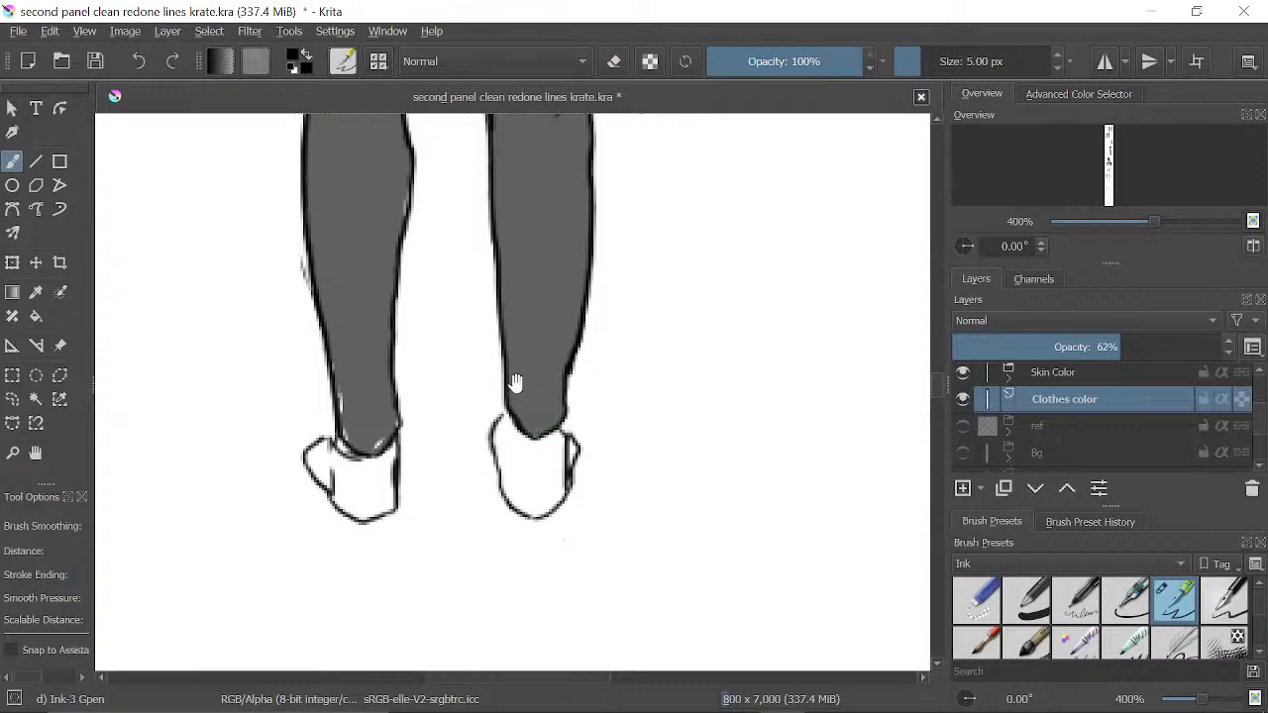
{"action": "left_click_drag", "start_coordinate": [515, 382], "coordinate": [603, 442]}
{"action": "mouse_move", "coordinate": [489, 506]}
{"action": "left_mouse_down"}
{"action": "mouse_move", "coordinate": [461, 484]}
{"action": "mouse_move", "coordinate": [466, 502]}
{"action": "mouse_move", "coordinate": [502, 514]}
{"action": "left_mouse_up"}
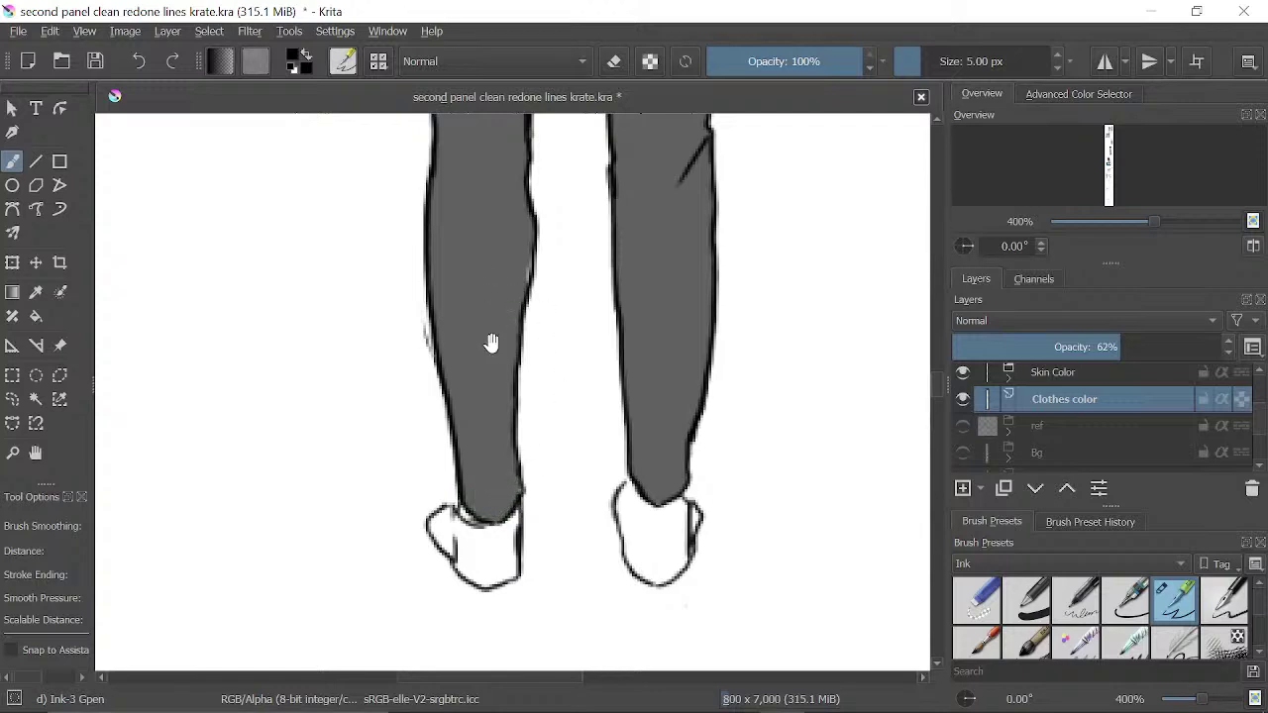
- Fill the unpainted gaps along the inner calf edge of the trousers' left leg with black
{"action": "mouse_move", "coordinate": [489, 340]}
{"action": "left_mouse_down"}
{"action": "mouse_move", "coordinate": [470, 528]}
{"action": "mouse_move", "coordinate": [422, 526]}
{"action": "mouse_move", "coordinate": [414, 488]}
{"action": "left_mouse_up"}
{"action": "key", "text": "e"}
{"action": "key", "text": "e"}
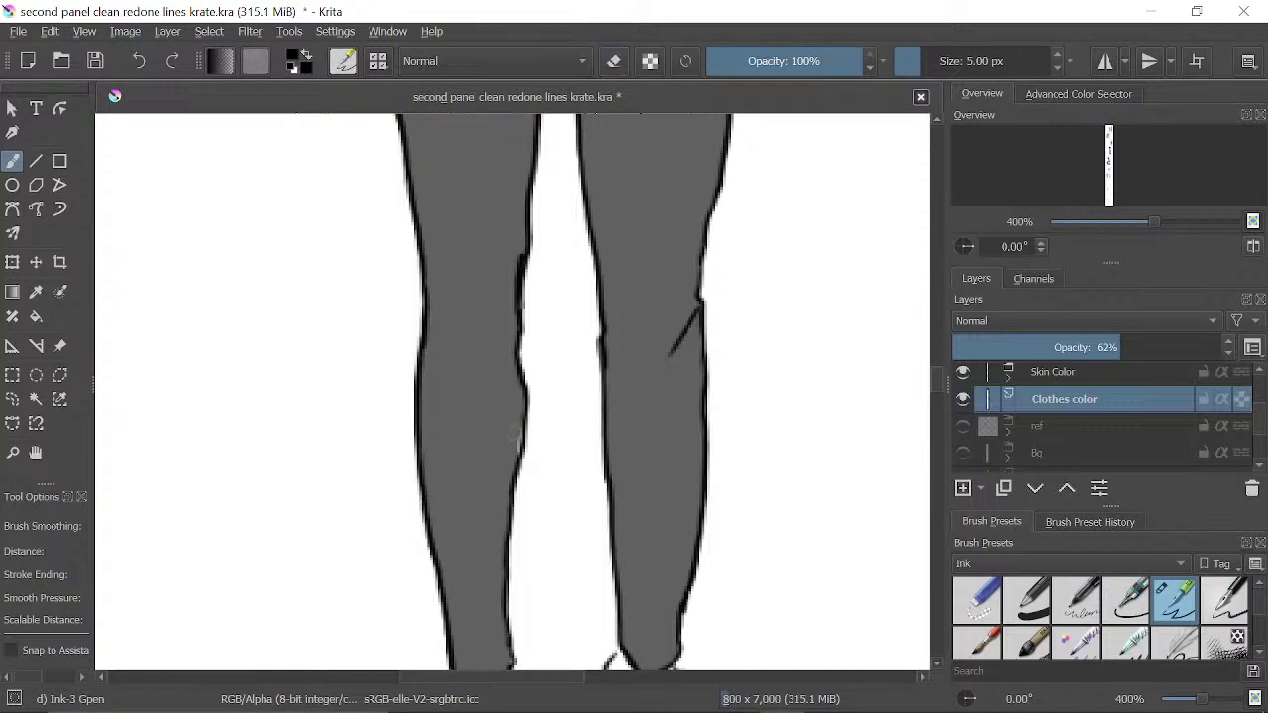
{"action": "mouse_move", "coordinate": [525, 406]}
{"action": "left_mouse_down"}
{"action": "mouse_move", "coordinate": [519, 445]}
{"action": "mouse_move", "coordinate": [528, 441]}
{"action": "left_mouse_up"}
{"action": "key", "text": "e"}
{"action": "left_click_drag", "start_coordinate": [538, 330], "coordinate": [525, 510]}
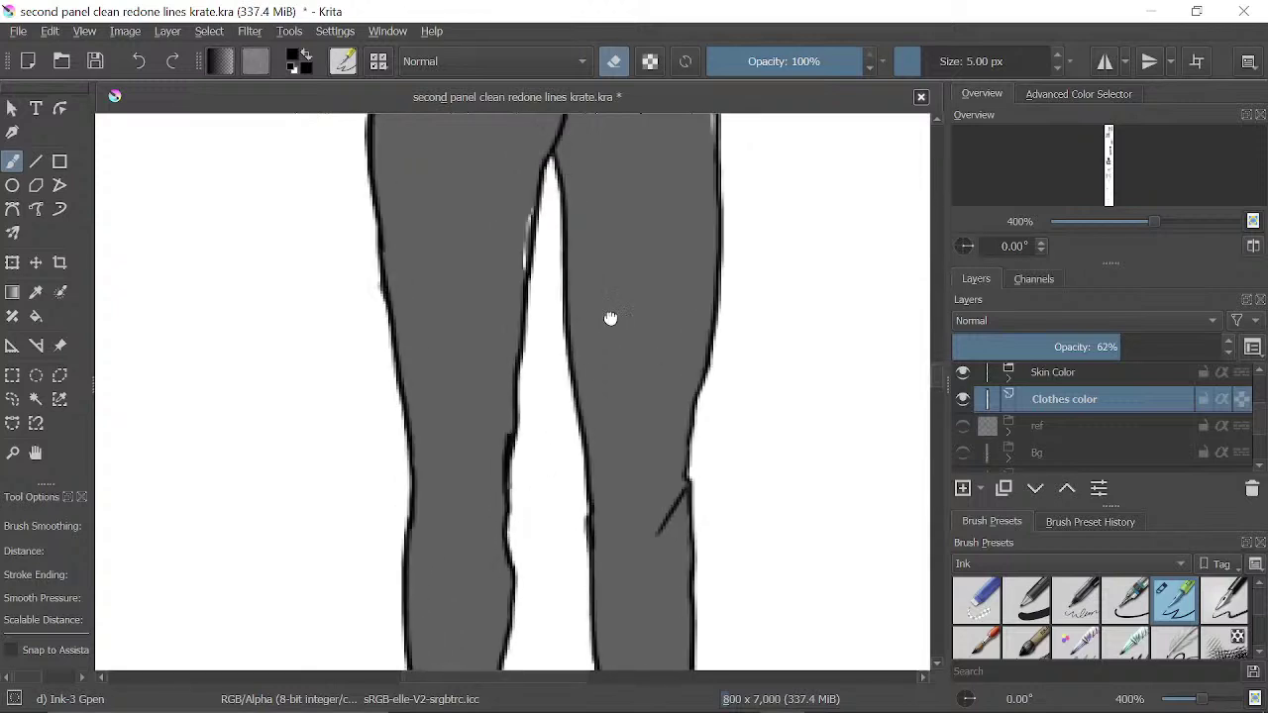
- Fill the gaps along the inner left thigh and the outer right hip with black, and trim the overflow at the waist corner
{"action": "left_click_drag", "start_coordinate": [610, 318], "coordinate": [596, 406]}
{"action": "key", "text": "e"}
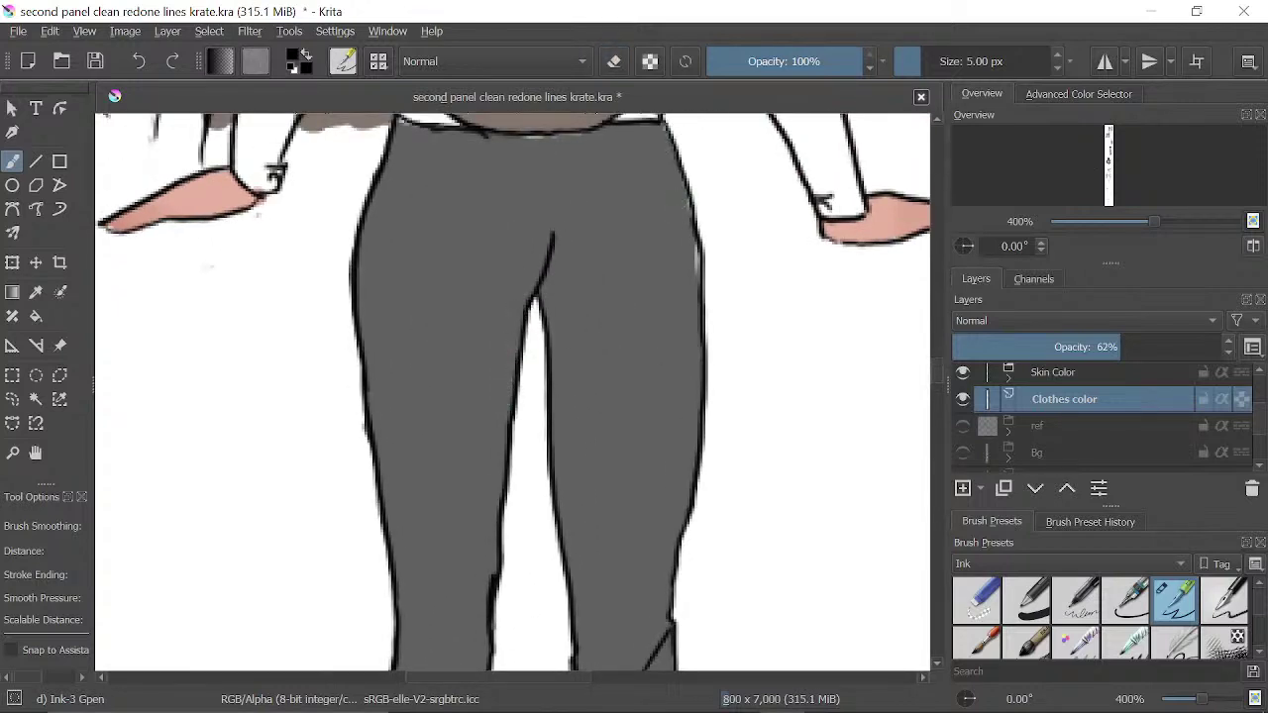
{"action": "left_click_drag", "start_coordinate": [691, 207], "coordinate": [700, 285]}
{"action": "left_click_drag", "start_coordinate": [690, 238], "coordinate": [699, 350]}
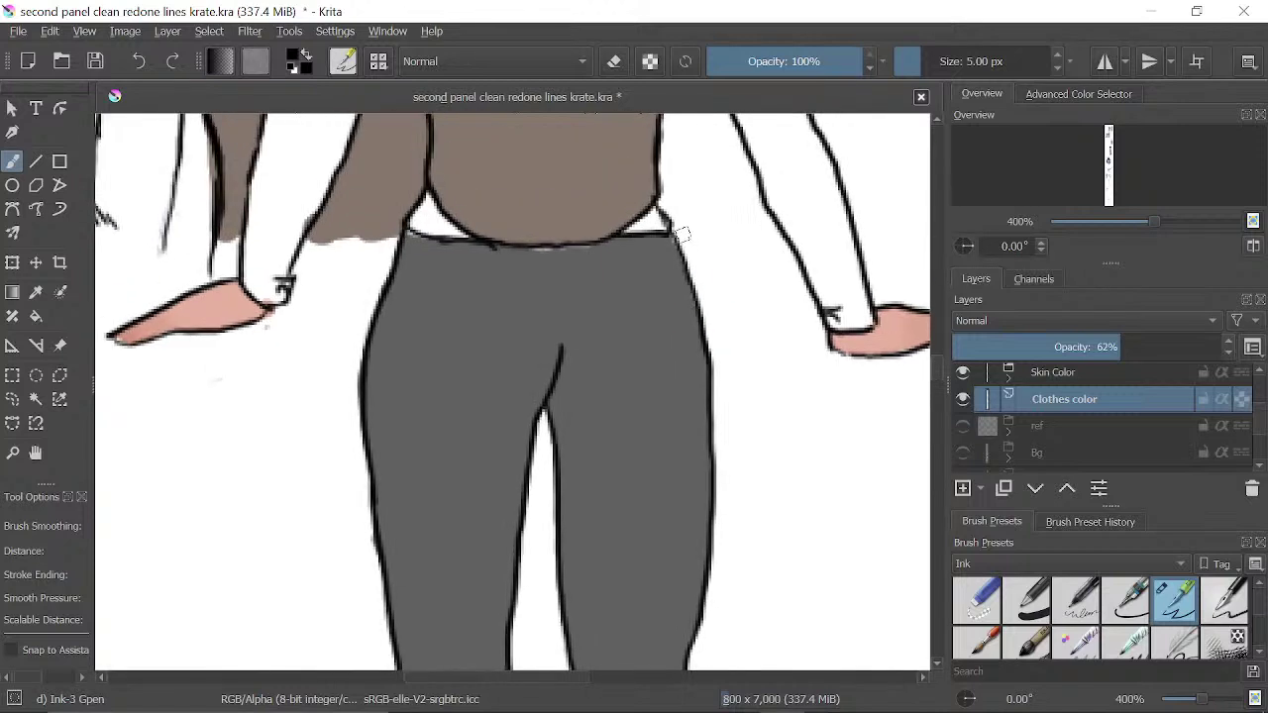
{"action": "key", "text": "e"}
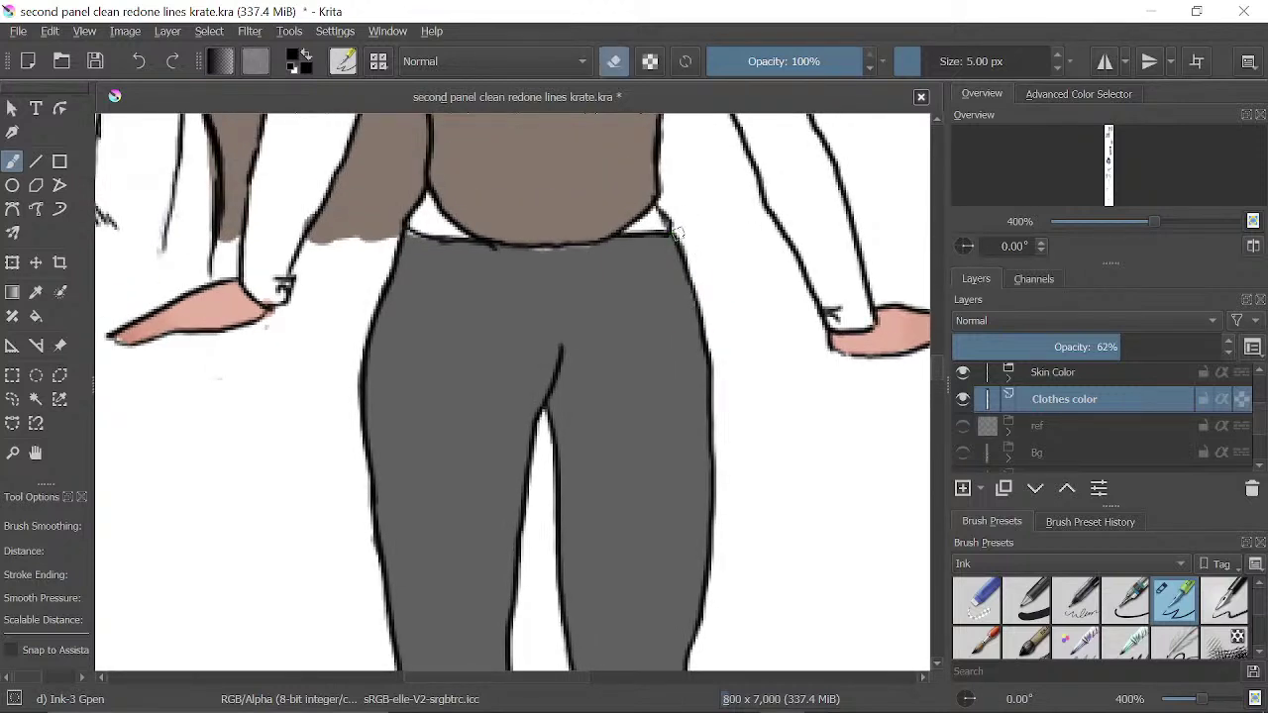
{"action": "key", "text": "e"}
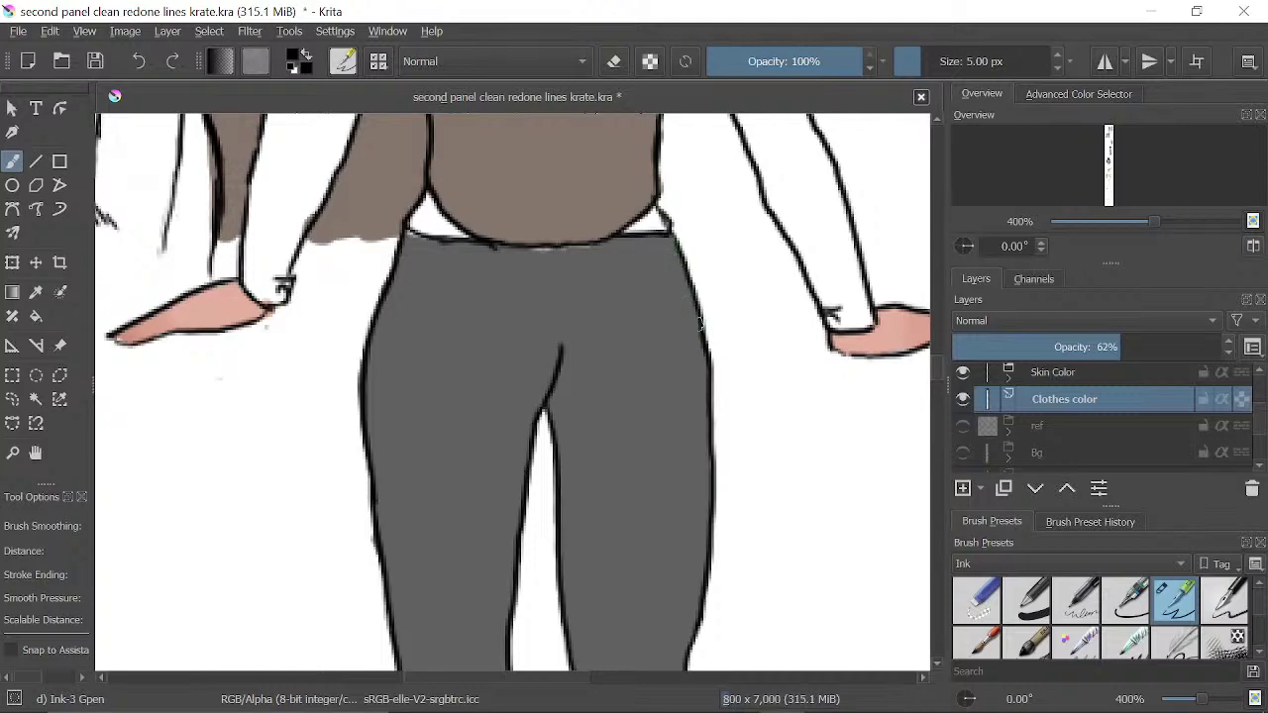
- Touch up the trousers' waist edge in black, and paint the shirt strip above it with sampled white
{"action": "left_click_drag", "start_coordinate": [676, 278], "coordinate": [710, 318]}
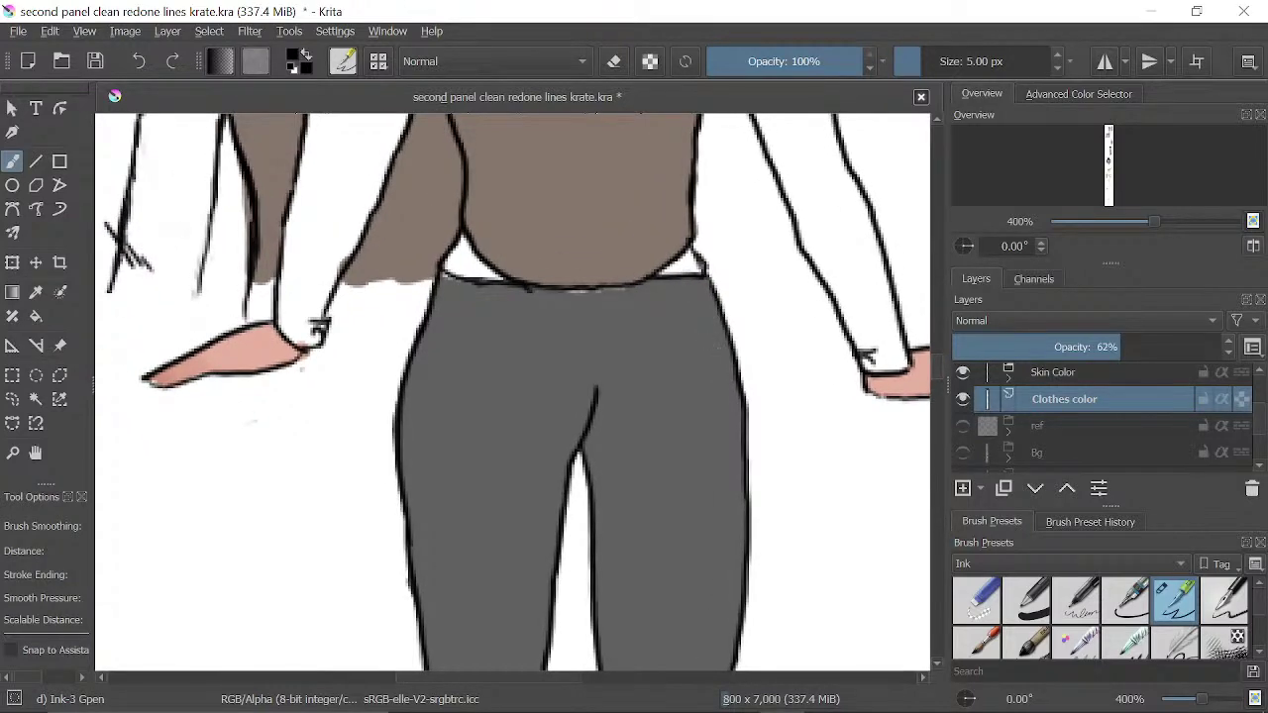
{"action": "left_click_drag", "start_coordinate": [564, 292], "coordinate": [607, 293]}
{"action": "left_click", "coordinate": [454, 268], "text": "ctrl"}
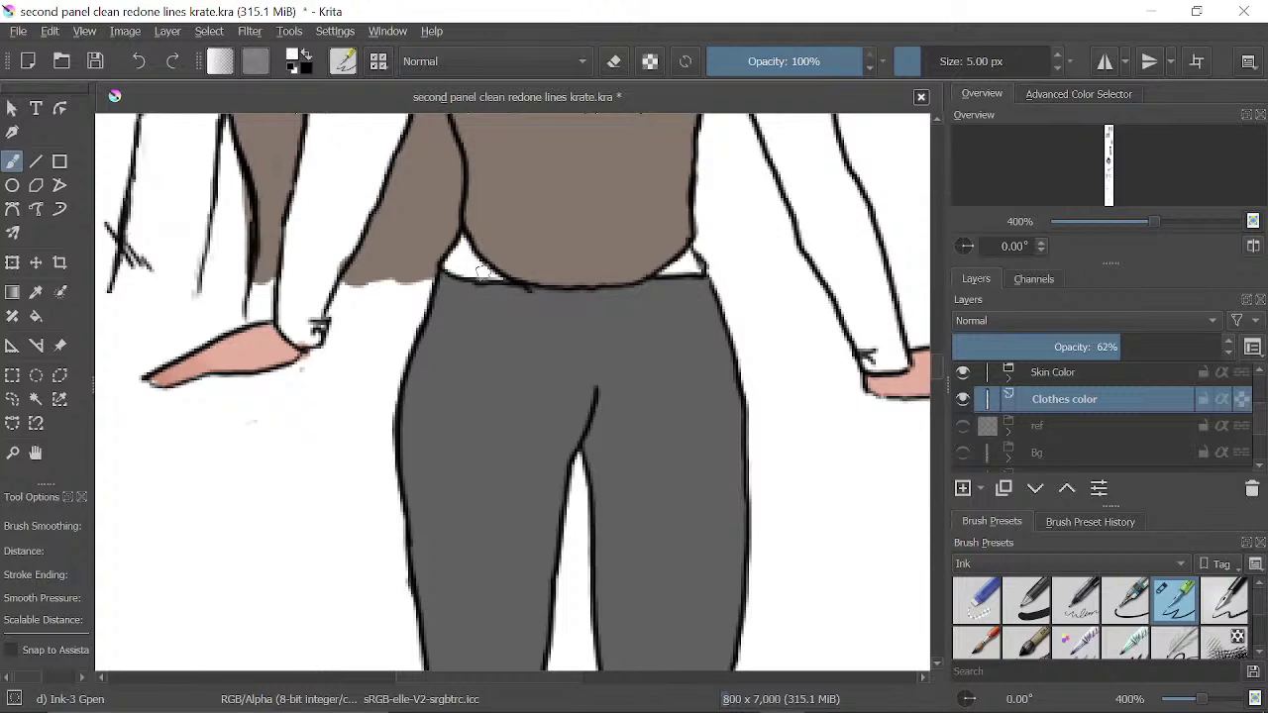
{"action": "left_click_drag", "start_coordinate": [479, 273], "coordinate": [500, 280]}
- Restore the Clothes color layer's opacity to 100%, and touch up the crotch between the legs with the sampled trouser black
{"action": "left_click_drag", "start_coordinate": [1132, 346], "coordinate": [1251, 345]}
{"action": "mouse_move", "coordinate": [1152, 220]}
{"action": "left_mouse_down"}
{"action": "mouse_move", "coordinate": [1127, 217]}
{"action": "mouse_move", "coordinate": [1153, 222]}
{"action": "left_mouse_up"}
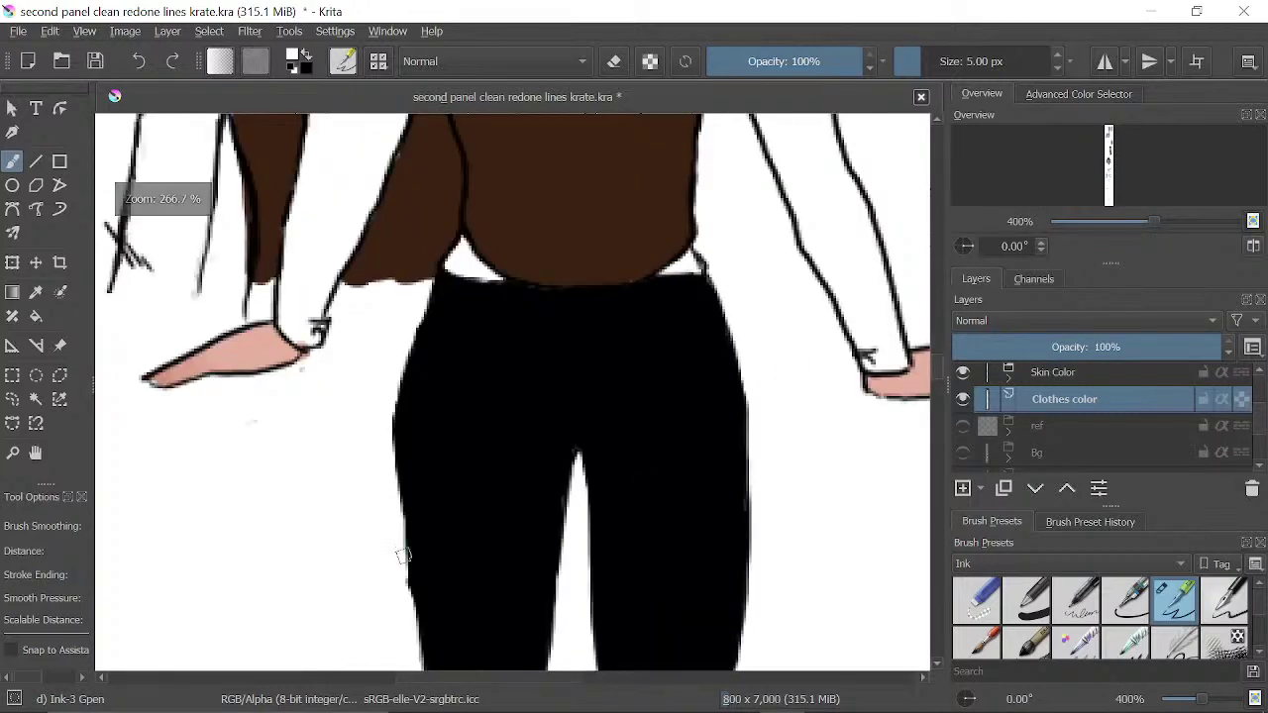
{"action": "left_click", "coordinate": [496, 423], "text": "ctrl"}
{"action": "mouse_move", "coordinate": [556, 467]}
{"action": "left_mouse_down"}
{"action": "mouse_move", "coordinate": [555, 509]}
{"action": "mouse_move", "coordinate": [574, 447]}
{"action": "mouse_move", "coordinate": [563, 411]}
{"action": "left_mouse_up"}
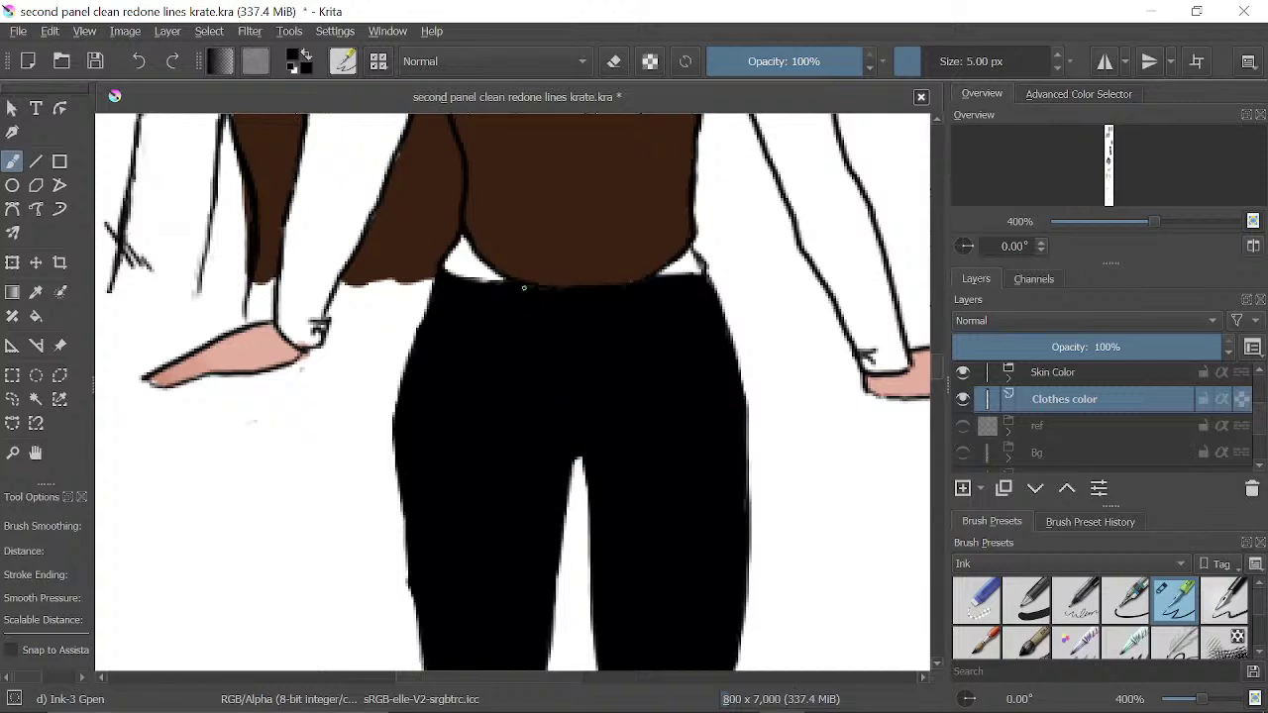
- Paint black over the remaining light specks on the left leg's inner calf and outer knee
{"action": "scroll", "coordinate": [640, 350], "scroll_direction": "down", "scroll_amount": 5}
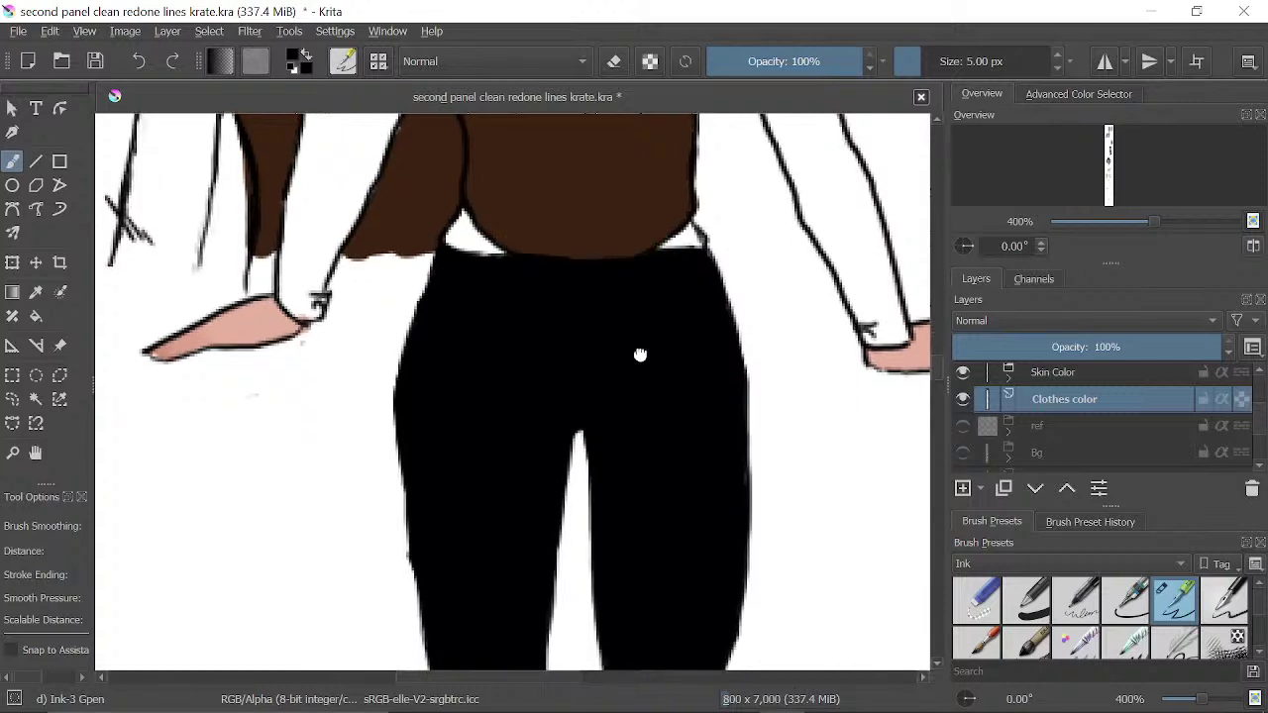
{"action": "scroll", "coordinate": [703, 443], "scroll_direction": "down", "scroll_amount": 12}
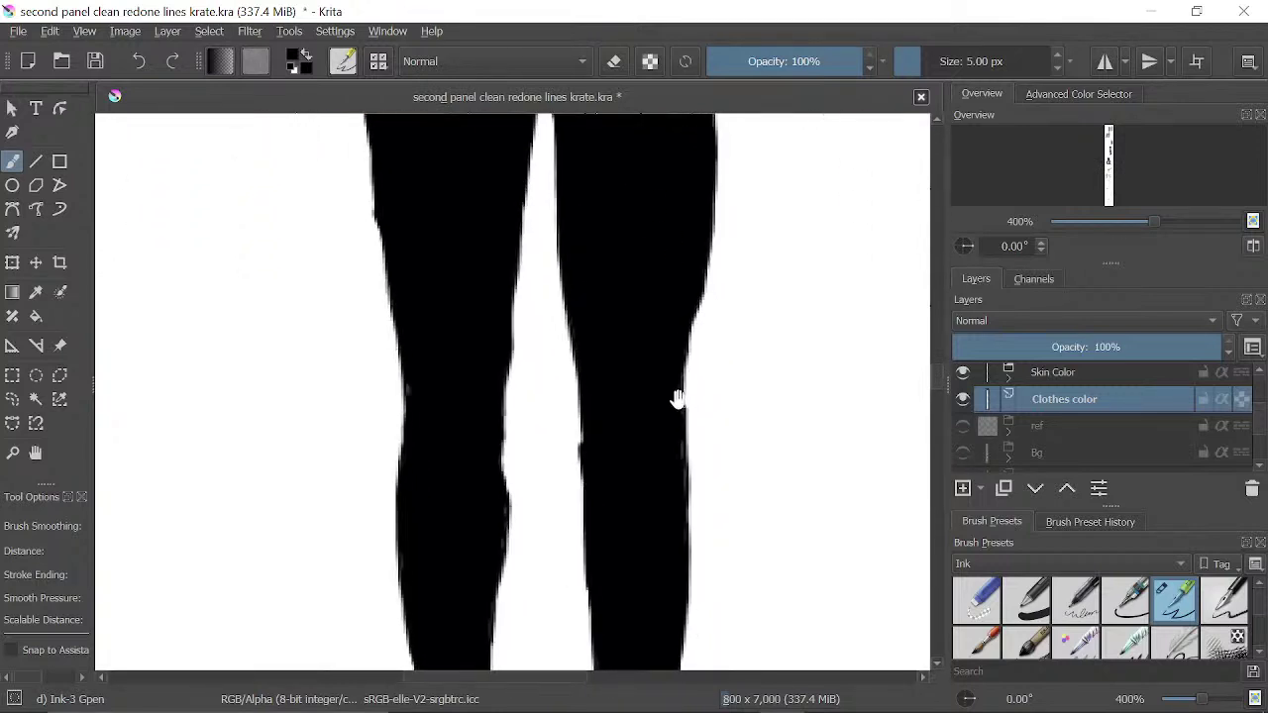
{"action": "left_click_drag", "start_coordinate": [656, 318], "coordinate": [657, 369]}
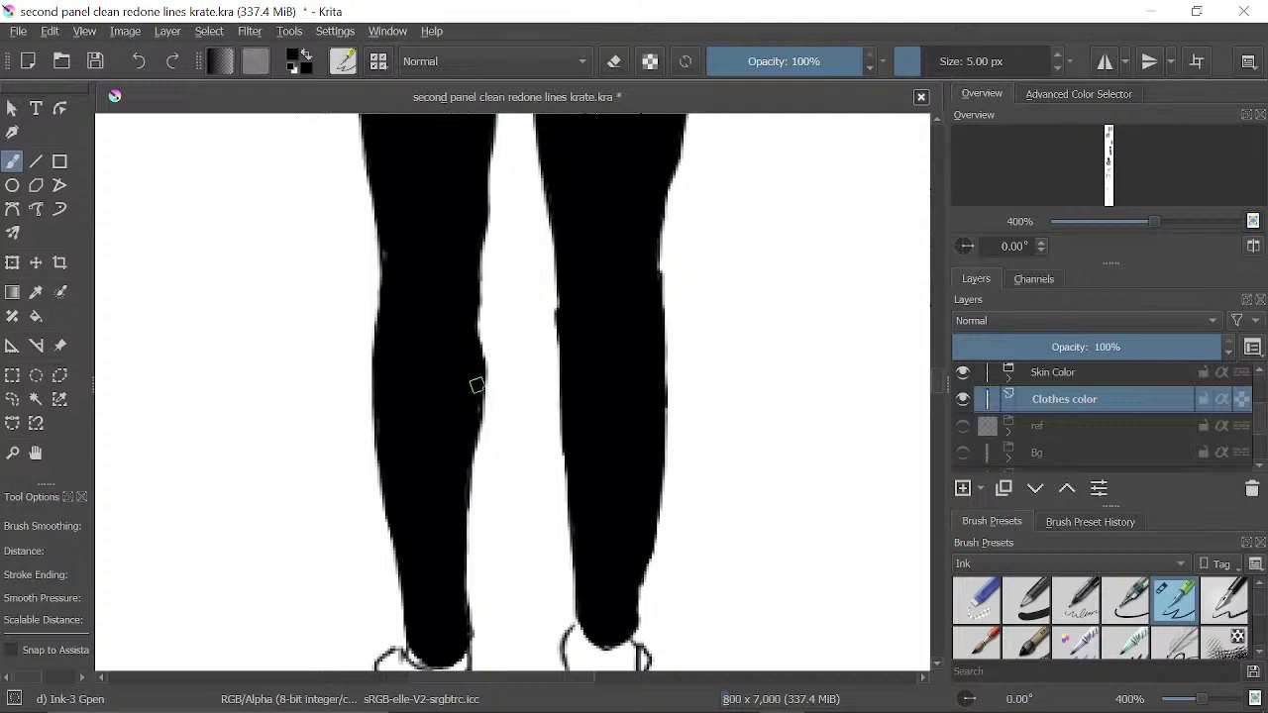
{"action": "left_click_drag", "start_coordinate": [476, 393], "coordinate": [449, 535]}
{"action": "left_click_drag", "start_coordinate": [379, 248], "coordinate": [382, 284]}
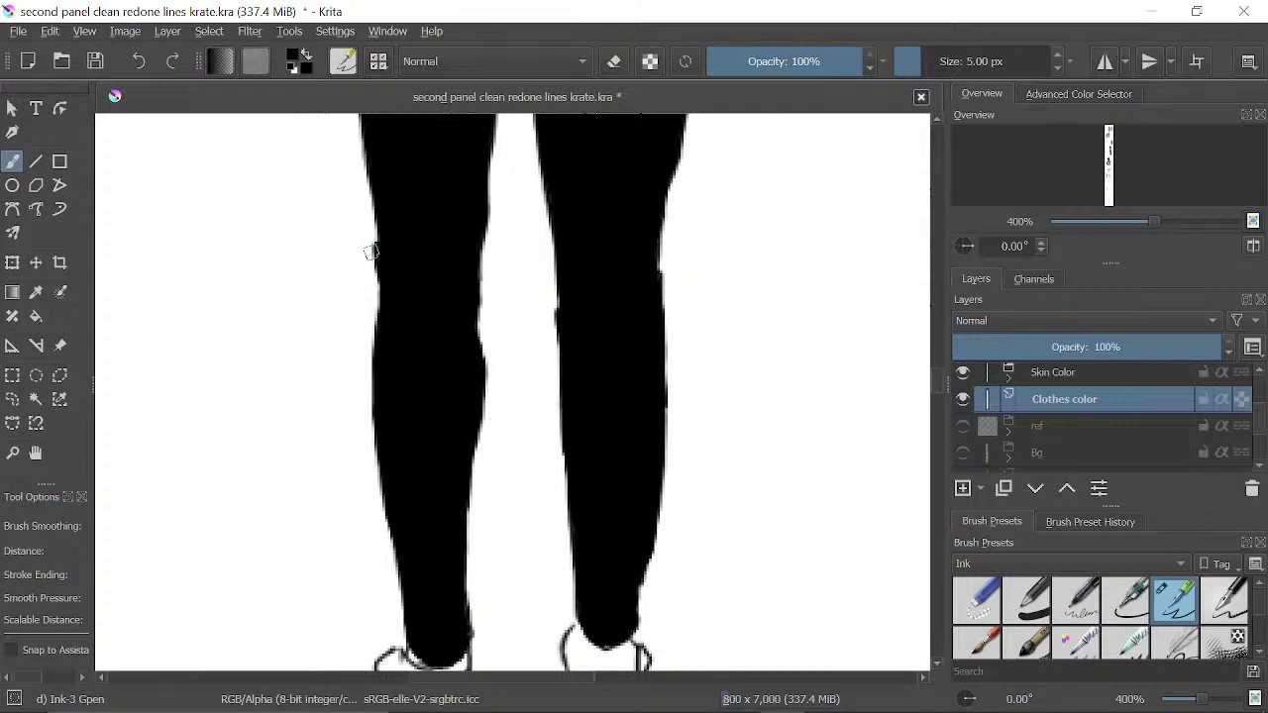
{"action": "key", "text": "e"}
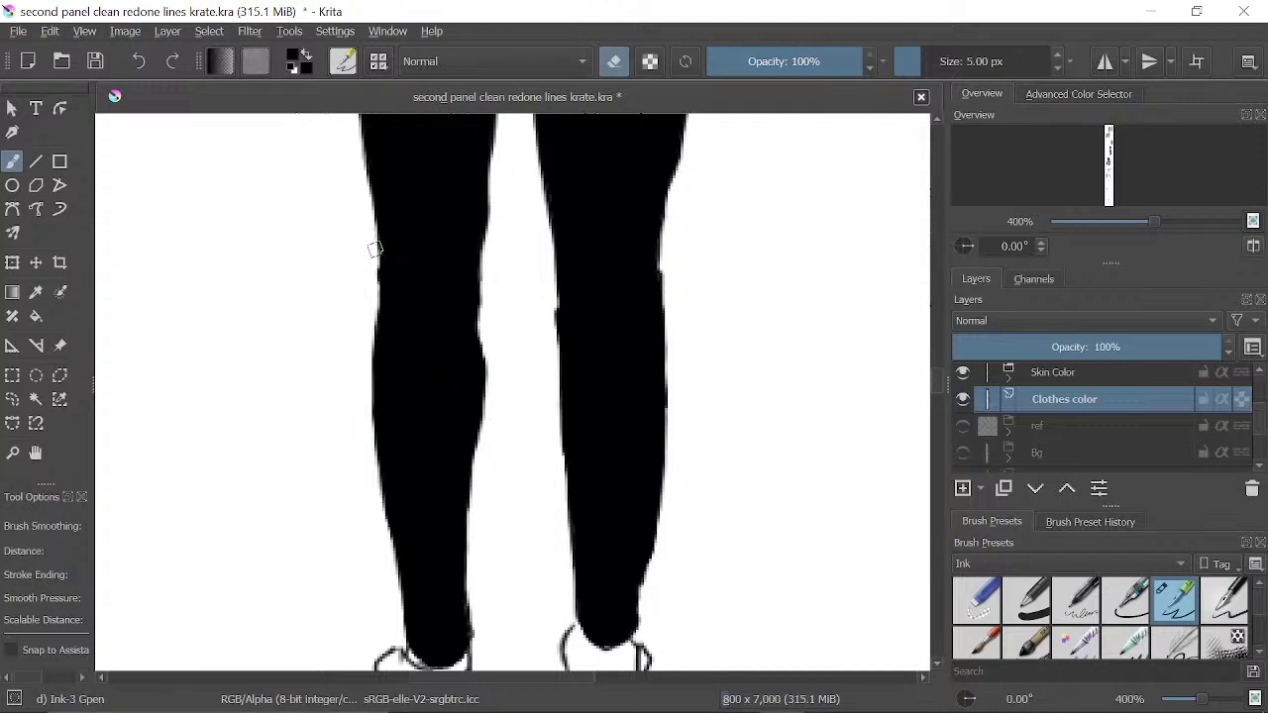
{"action": "key", "text": "e"}
- Select the base Skin Color layer inside the Skin Color group and set the brush to erase around the figure's left hand
{"action": "key", "text": "space"}
{"action": "mouse_move", "coordinate": [440, 219]}
{"action": "left_mouse_down"}
{"action": "mouse_move", "coordinate": [457, 313]}
{"action": "mouse_move", "coordinate": [453, 468]}
{"action": "left_mouse_up"}
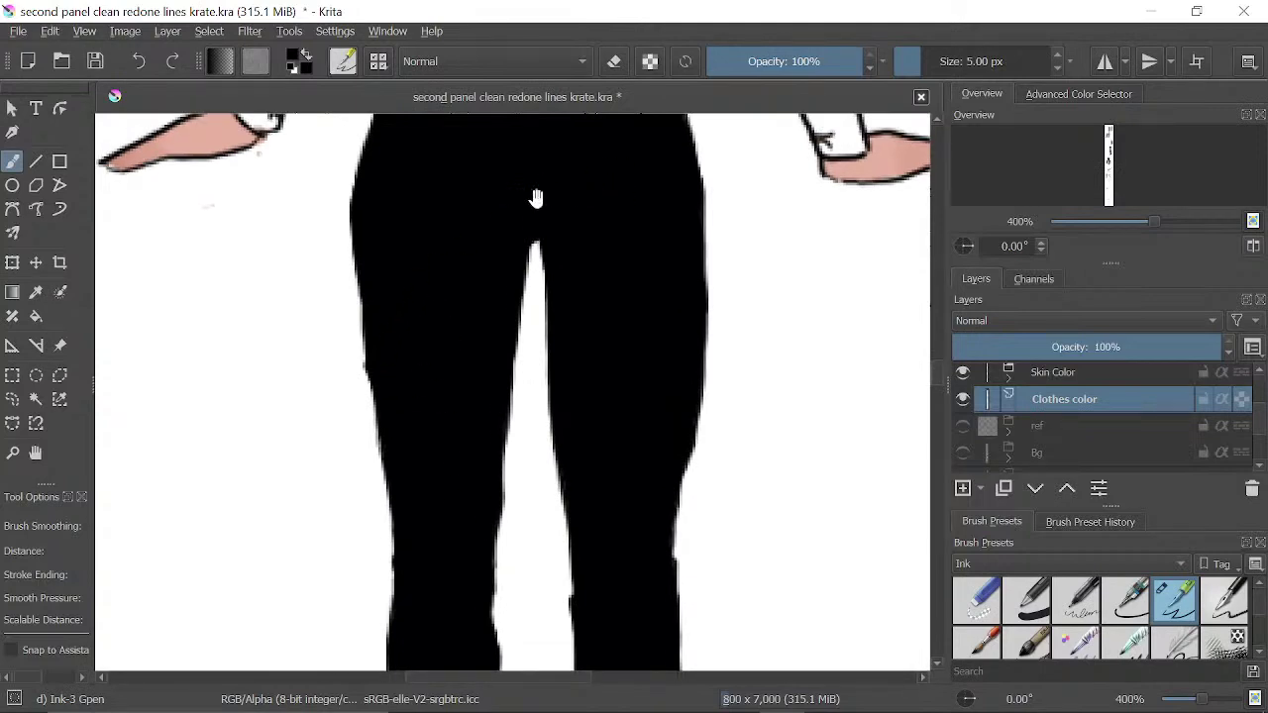
{"action": "left_click_drag", "start_coordinate": [536, 198], "coordinate": [518, 294]}
{"action": "left_click_drag", "start_coordinate": [401, 246], "coordinate": [364, 367]}
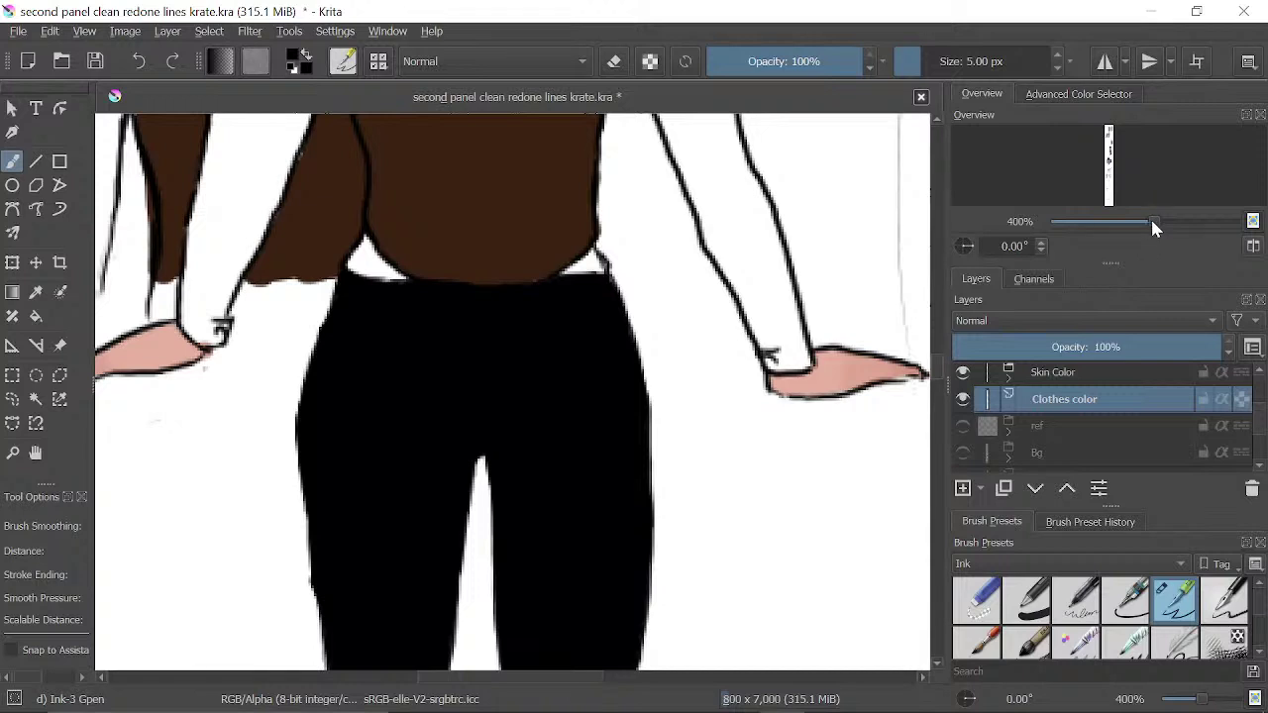
{"action": "left_click", "coordinate": [1009, 378]}
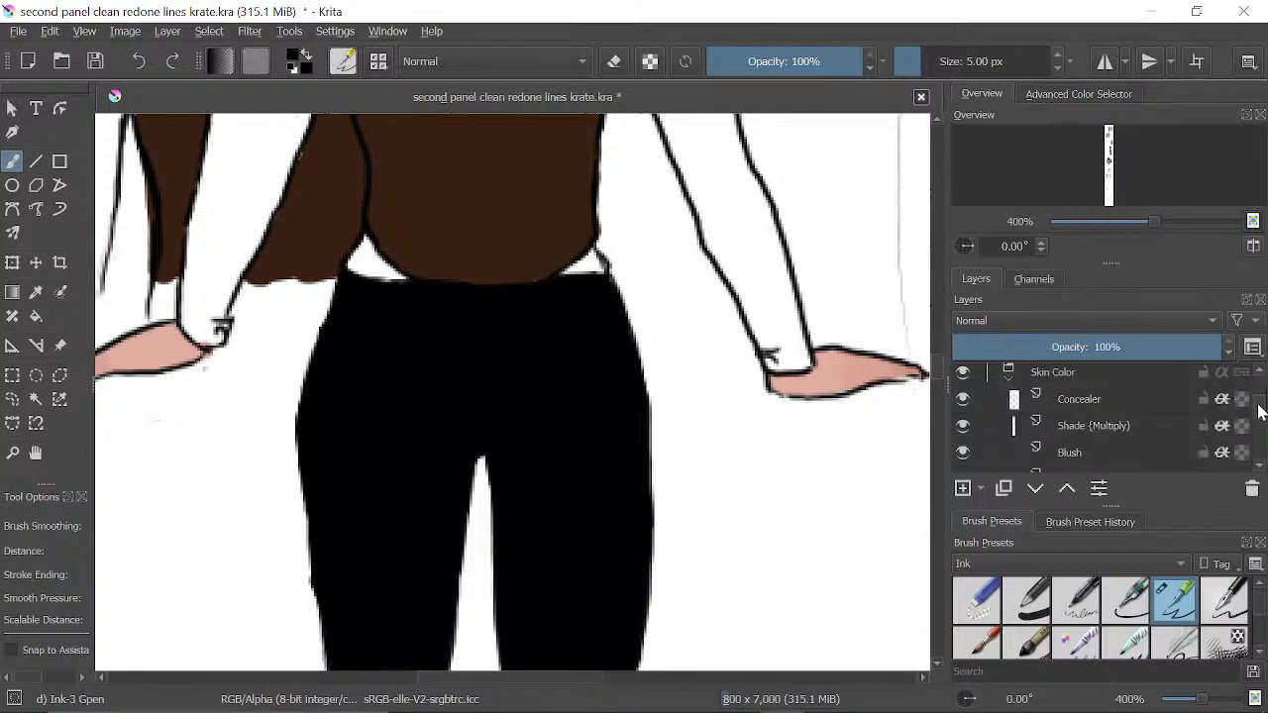
{"action": "mouse_move", "coordinate": [1263, 413]}
{"action": "left_mouse_down"}
{"action": "mouse_move", "coordinate": [1263, 441]}
{"action": "mouse_move", "coordinate": [1262, 430]}
{"action": "left_mouse_up"}
{"action": "left_click", "coordinate": [1144, 402]}
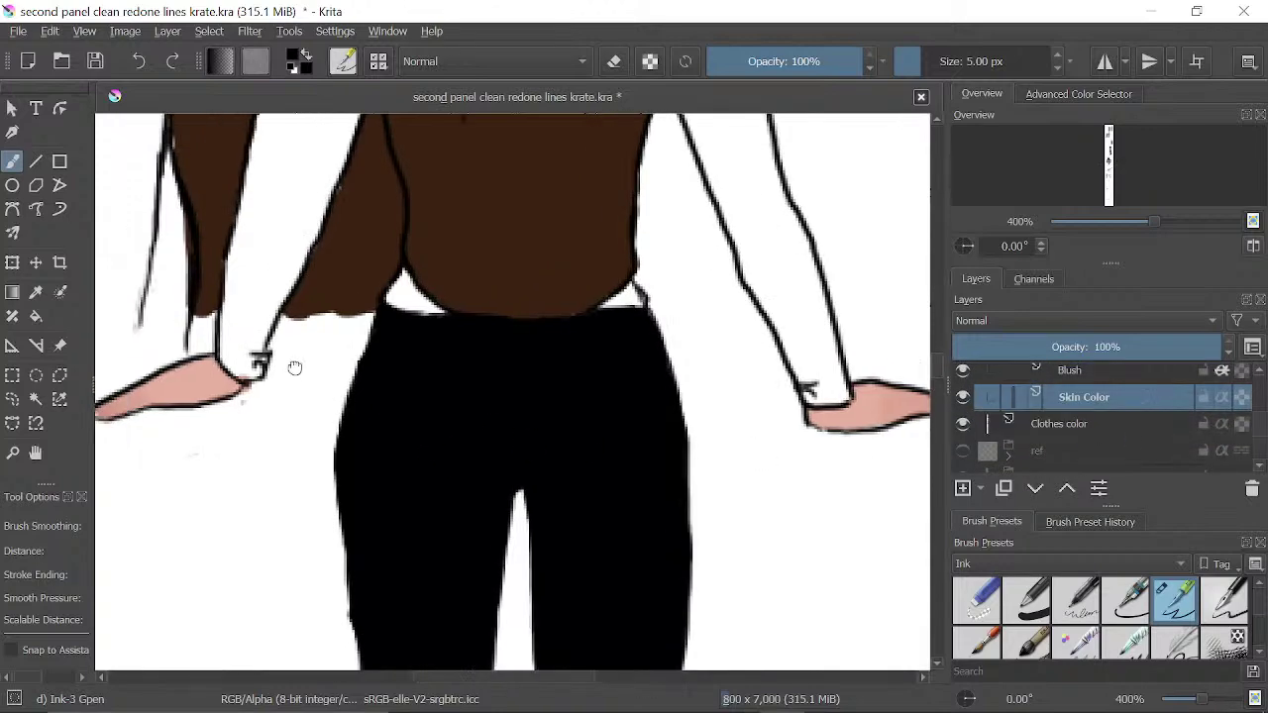
{"action": "left_click_drag", "start_coordinate": [283, 362], "coordinate": [383, 425]}
{"action": "key", "text": "e"}
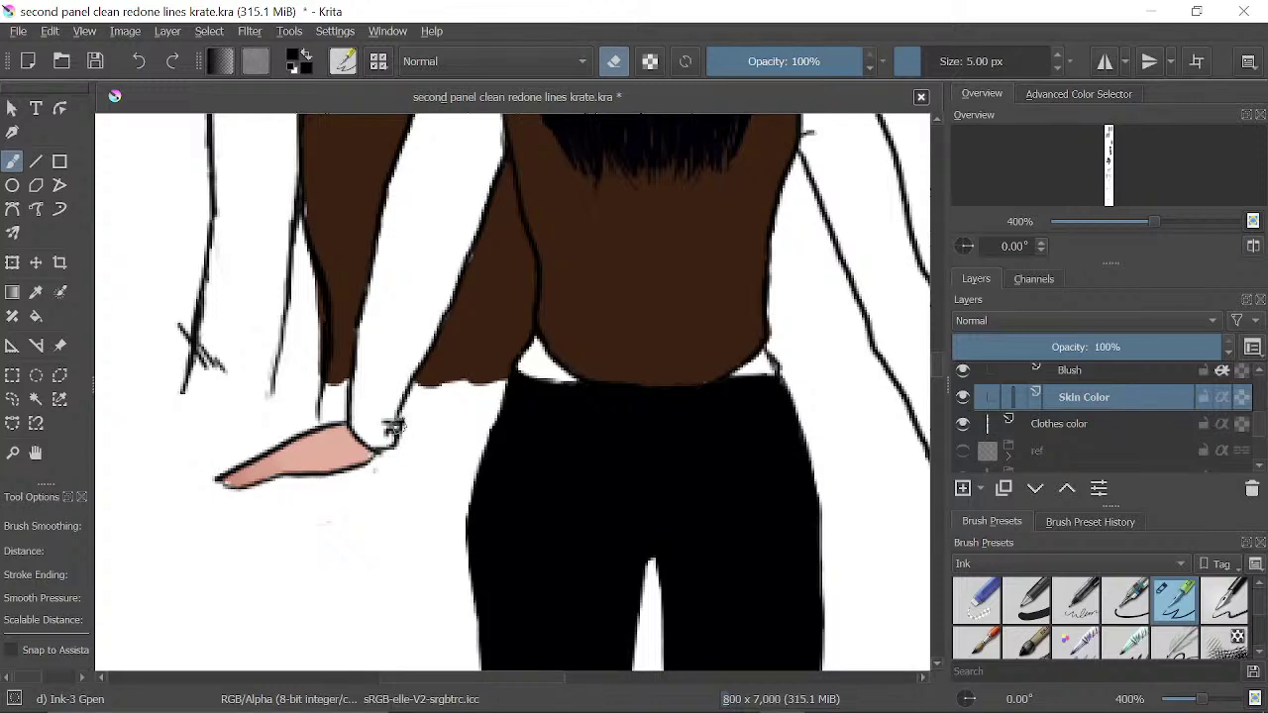
- Collapse the Skin Color group and make Clothes color the active layer for work on the upper body
{"action": "scroll", "coordinate": [1008, 428], "scroll_direction": "up", "scroll_amount": 3}
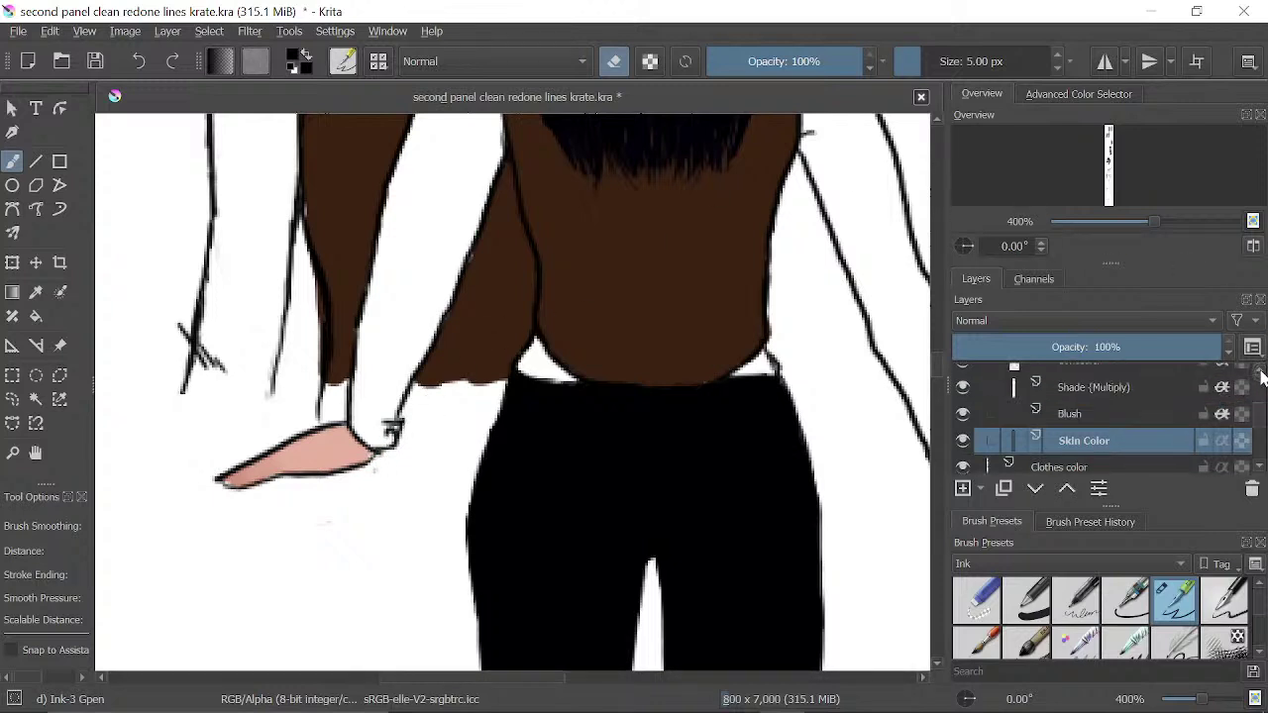
{"action": "left_click", "coordinate": [1008, 428]}
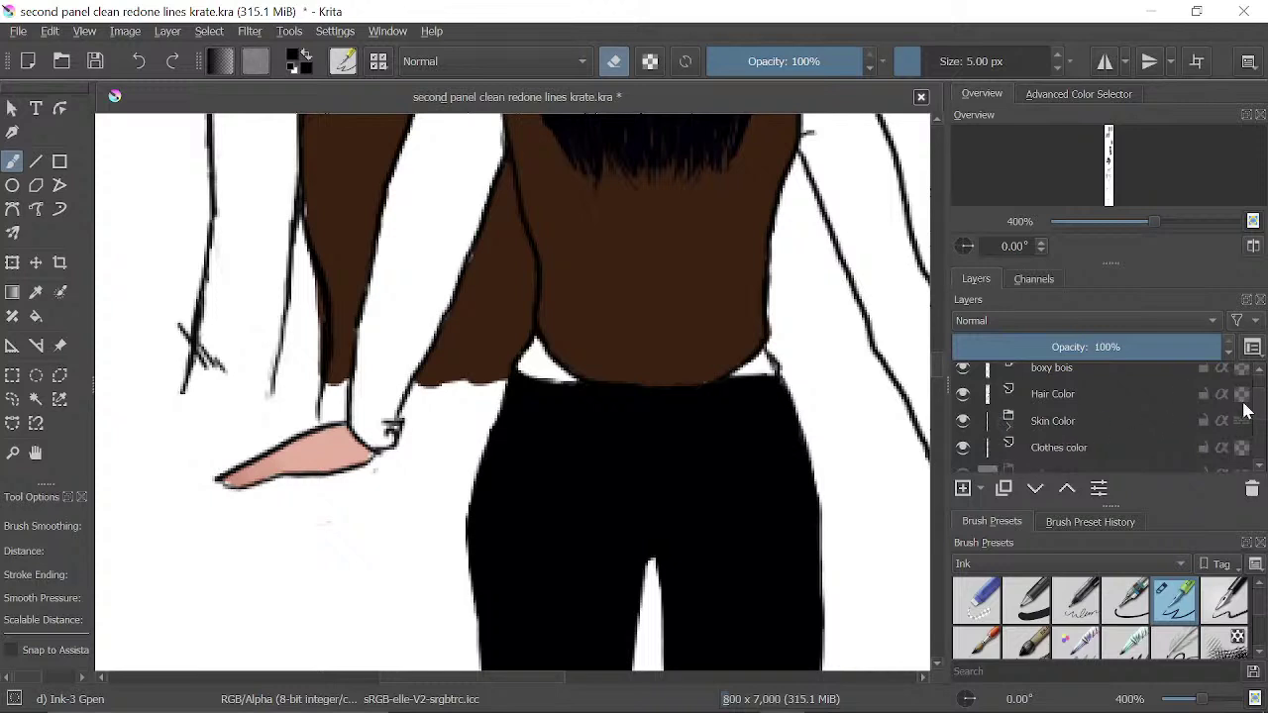
{"action": "left_click", "coordinate": [1147, 446]}
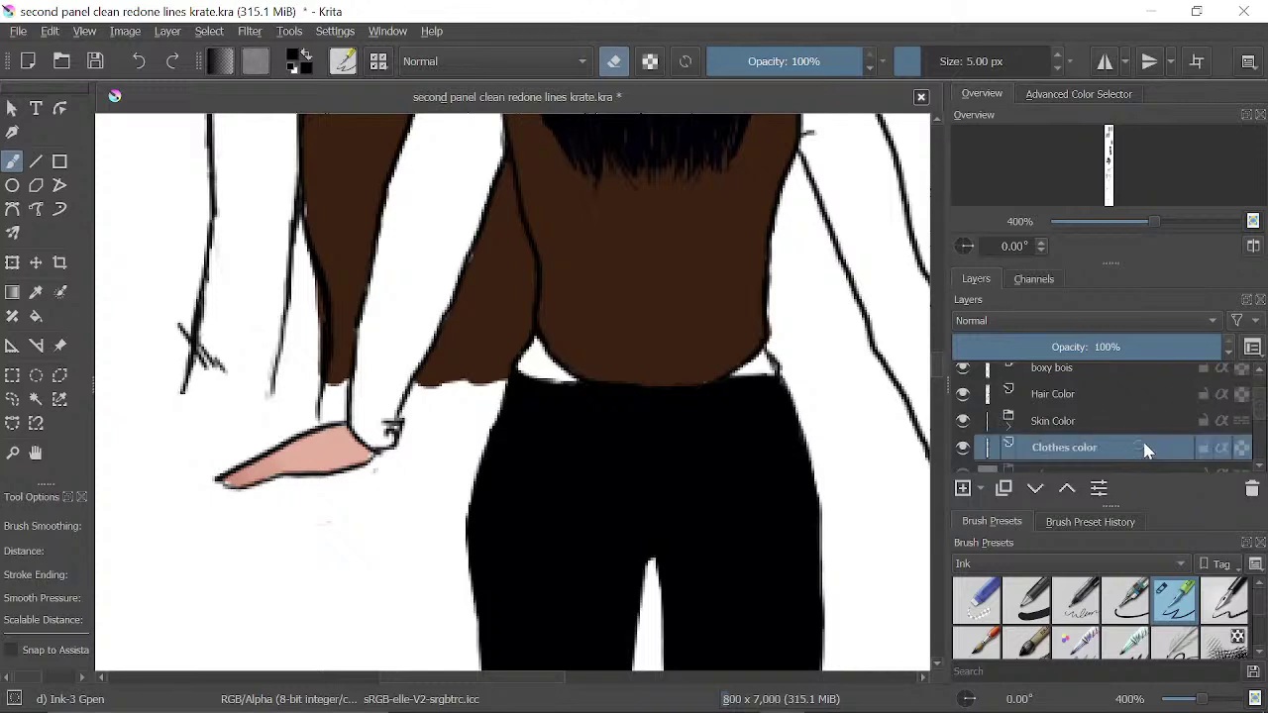
{"action": "scroll", "coordinate": [713, 327], "scroll_direction": "up", "scroll_amount": 3}
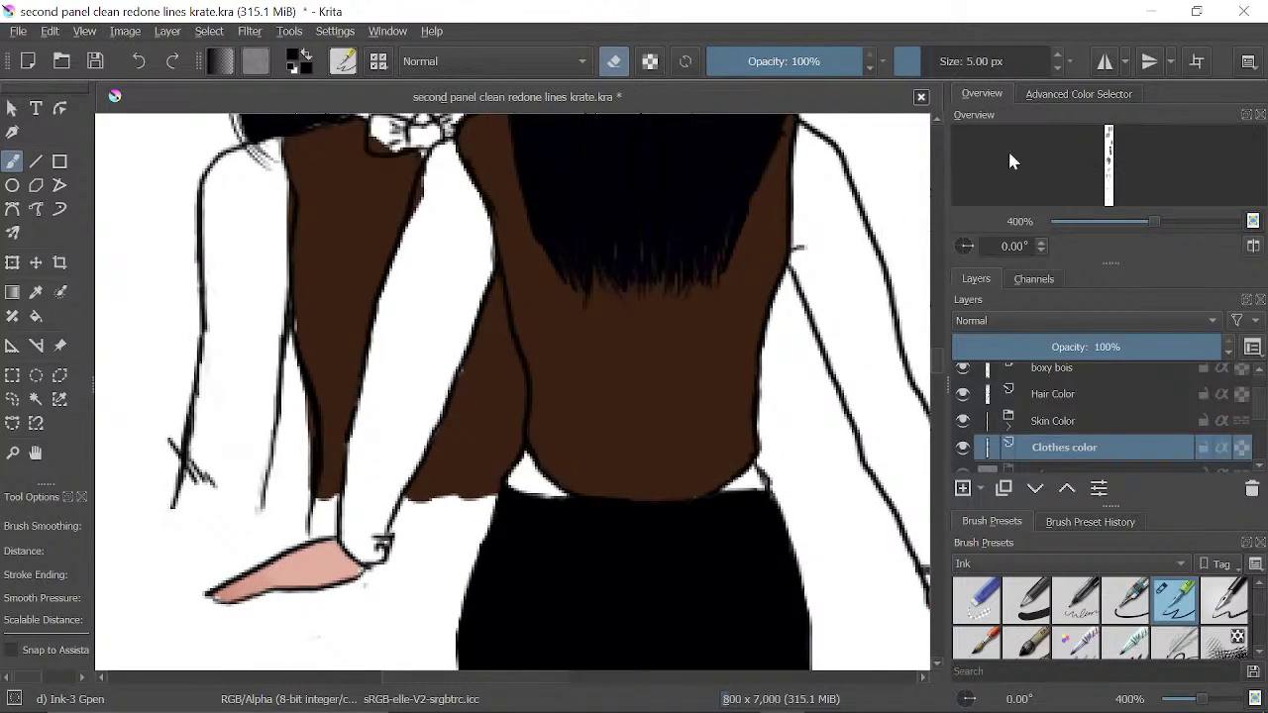
{"action": "left_click_drag", "start_coordinate": [1140, 225], "coordinate": [1125, 229]}
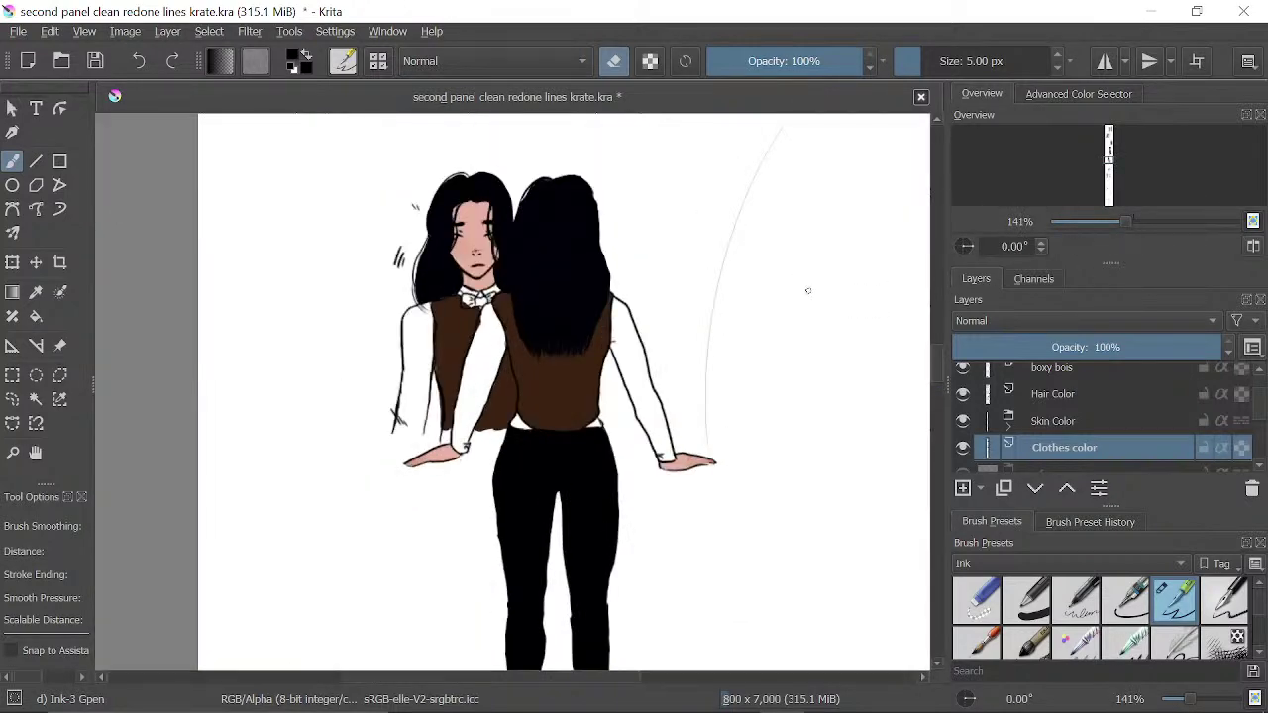
{"action": "key", "text": "e"}
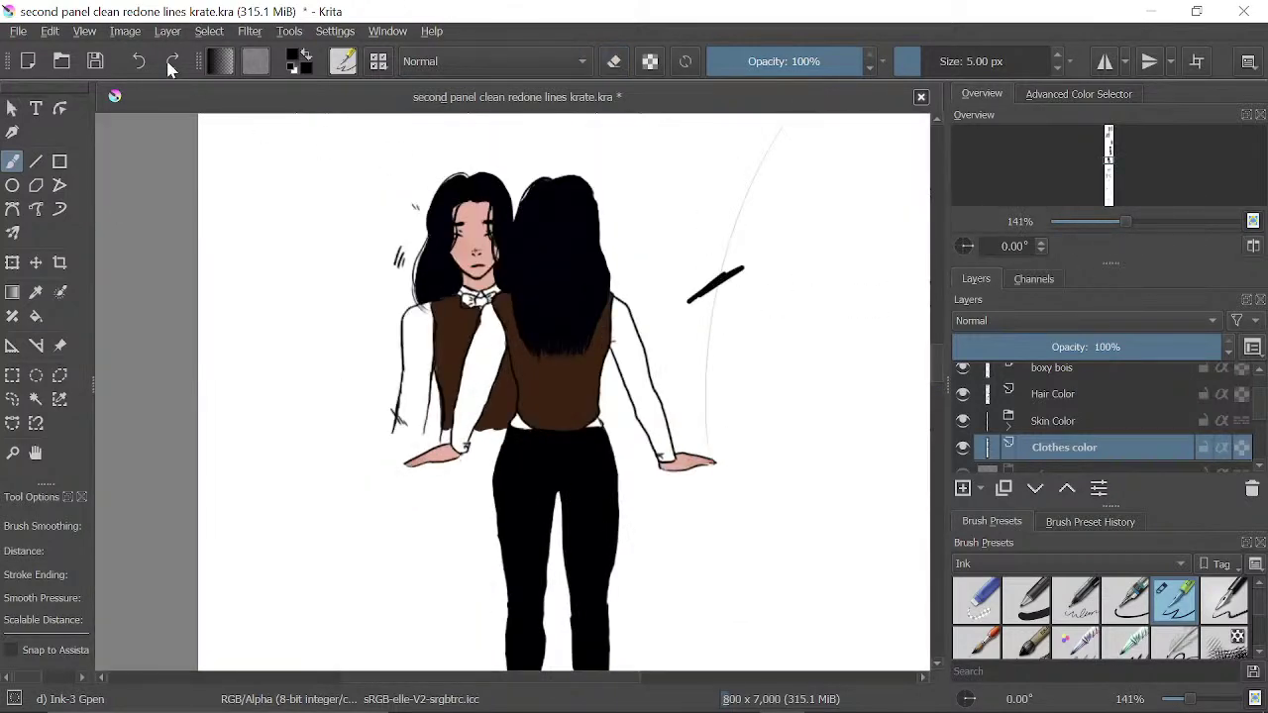
{"action": "left_click", "coordinate": [135, 64]}
{"action": "key", "text": "e"}
{"action": "key", "text": "e"}
{"action": "key", "text": "e"}
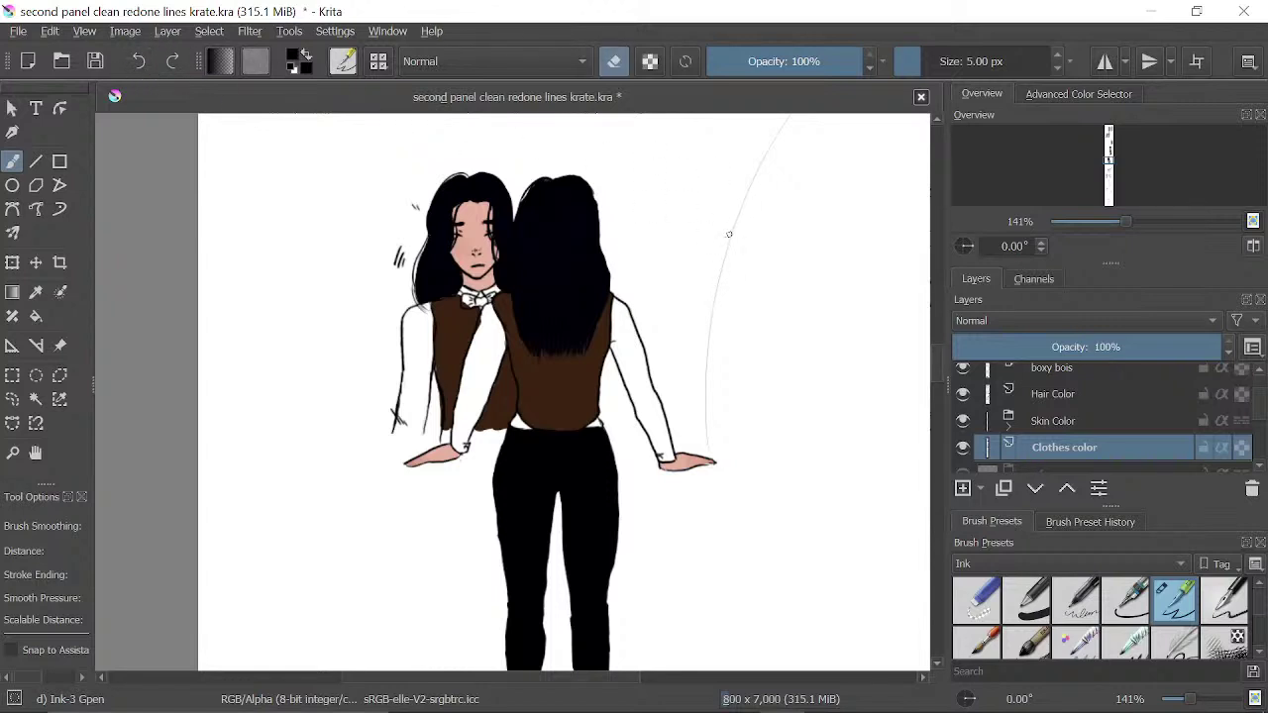
- Make the Hair Color layer active and erase the faint curved stray line beside the back-view figure
{"action": "left_click", "coordinate": [1097, 421]}
{"action": "left_click", "coordinate": [1097, 393]}
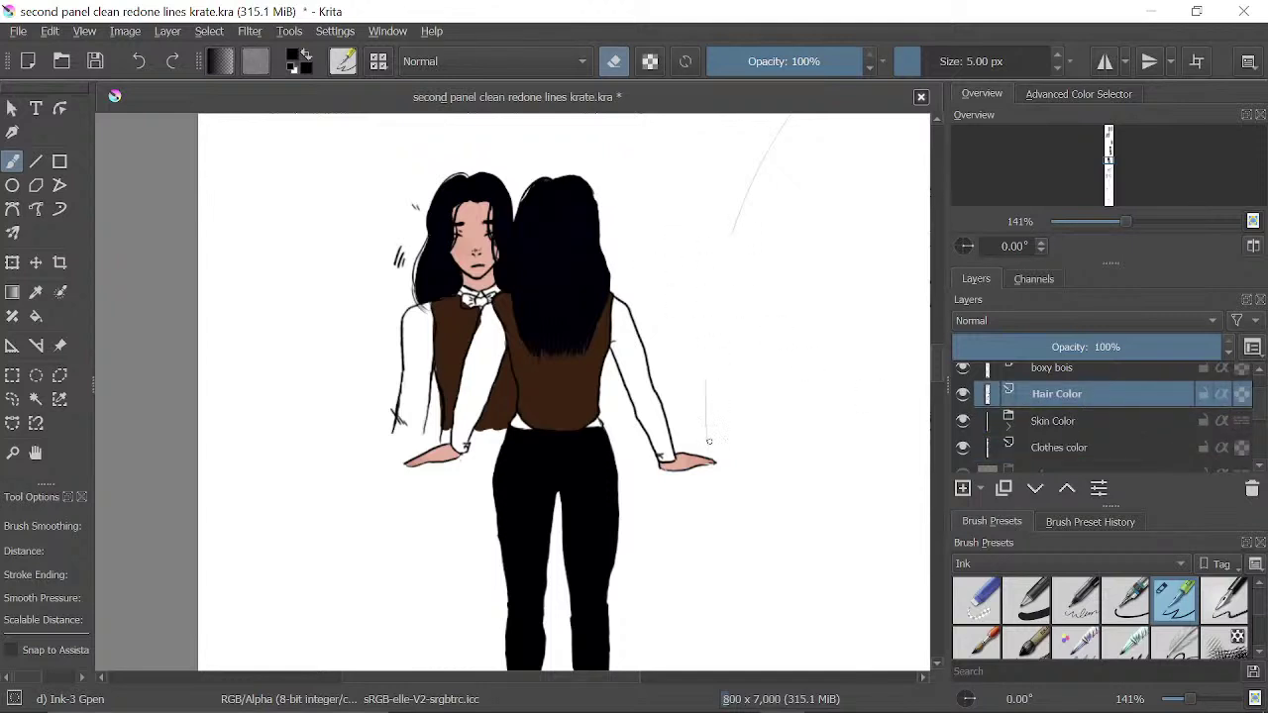
{"action": "left_click_drag", "start_coordinate": [783, 149], "coordinate": [723, 296]}
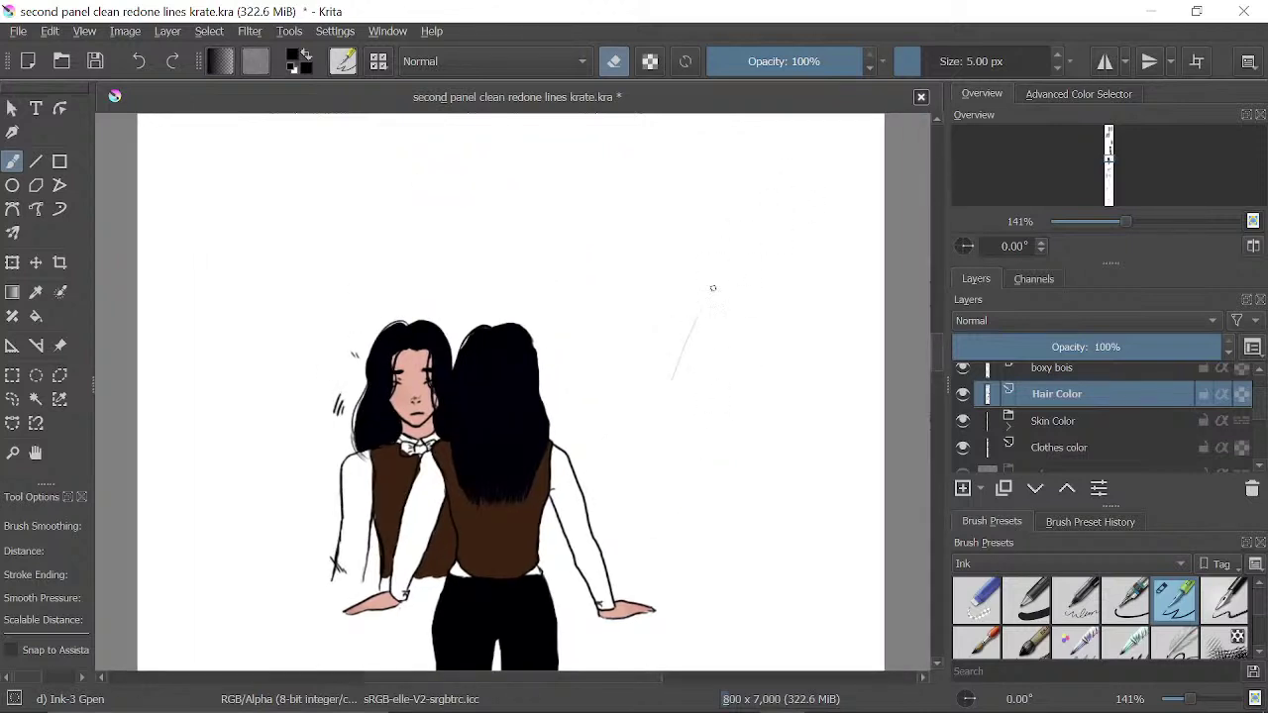
{"action": "left_click_drag", "start_coordinate": [581, 451], "coordinate": [666, 322]}
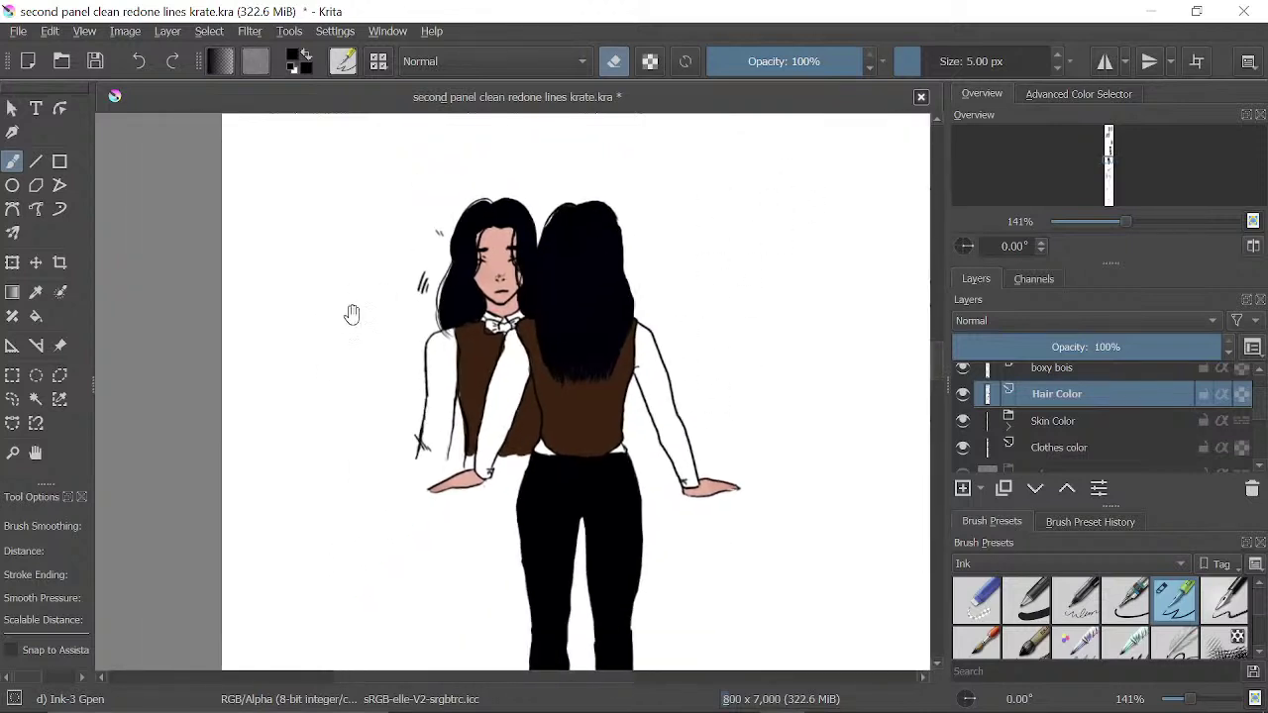
{"action": "left_click_drag", "start_coordinate": [768, 447], "coordinate": [786, 398]}
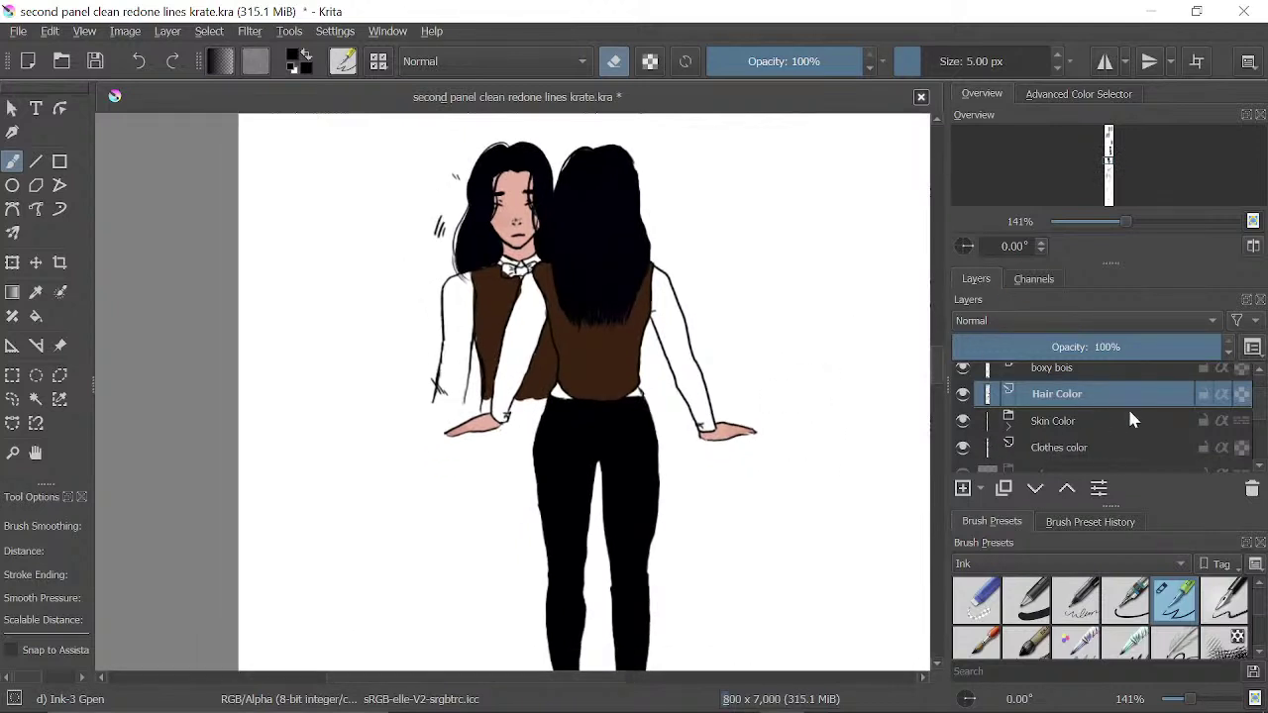
- Make the Bg group visible so the bathroom background shows behind the figures
{"action": "mouse_move", "coordinate": [1258, 397]}
{"action": "left_mouse_down"}
{"action": "mouse_move", "coordinate": [1258, 441]}
{"action": "mouse_move", "coordinate": [1256, 430]}
{"action": "left_mouse_up"}
{"action": "left_click", "coordinate": [962, 419]}
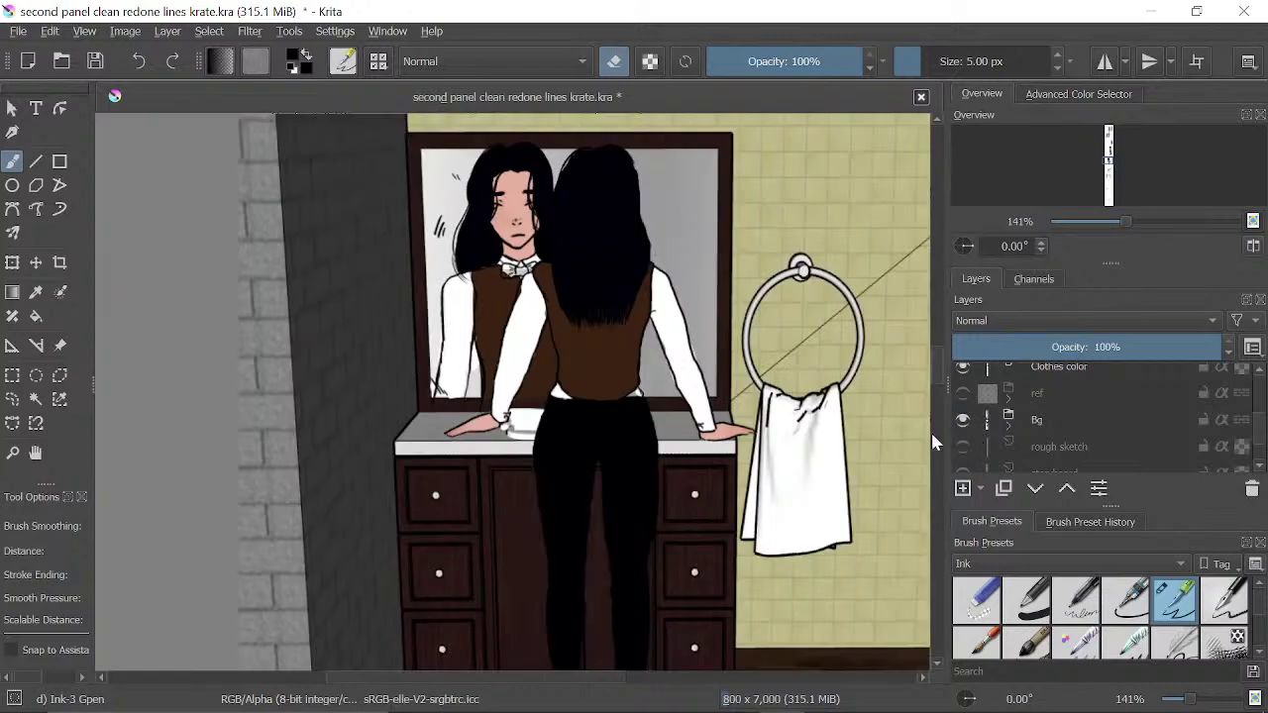
{"action": "mouse_move", "coordinate": [753, 411]}
{"action": "left_mouse_down"}
{"action": "mouse_move", "coordinate": [719, 323]}
{"action": "mouse_move", "coordinate": [766, 235]}
{"action": "mouse_move", "coordinate": [803, 262]}
{"action": "mouse_move", "coordinate": [853, 265]}
{"action": "left_mouse_up"}
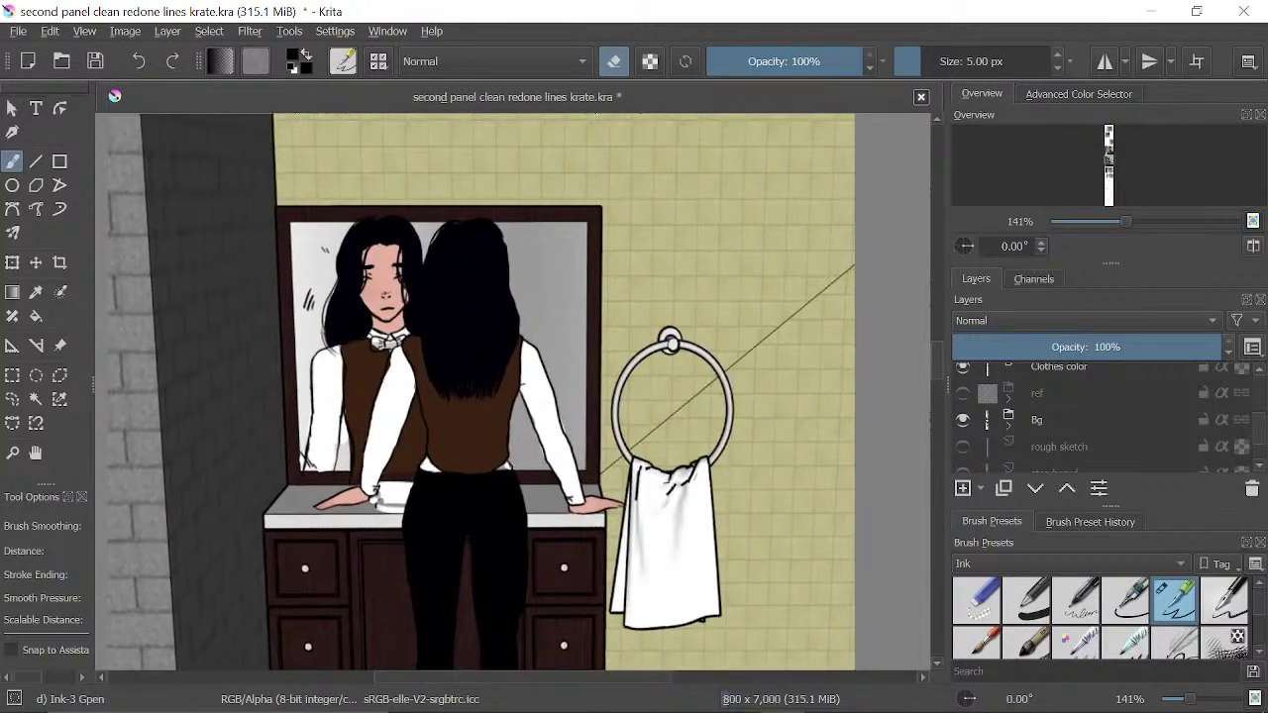
{"action": "left_click_drag", "start_coordinate": [775, 249], "coordinate": [816, 215]}
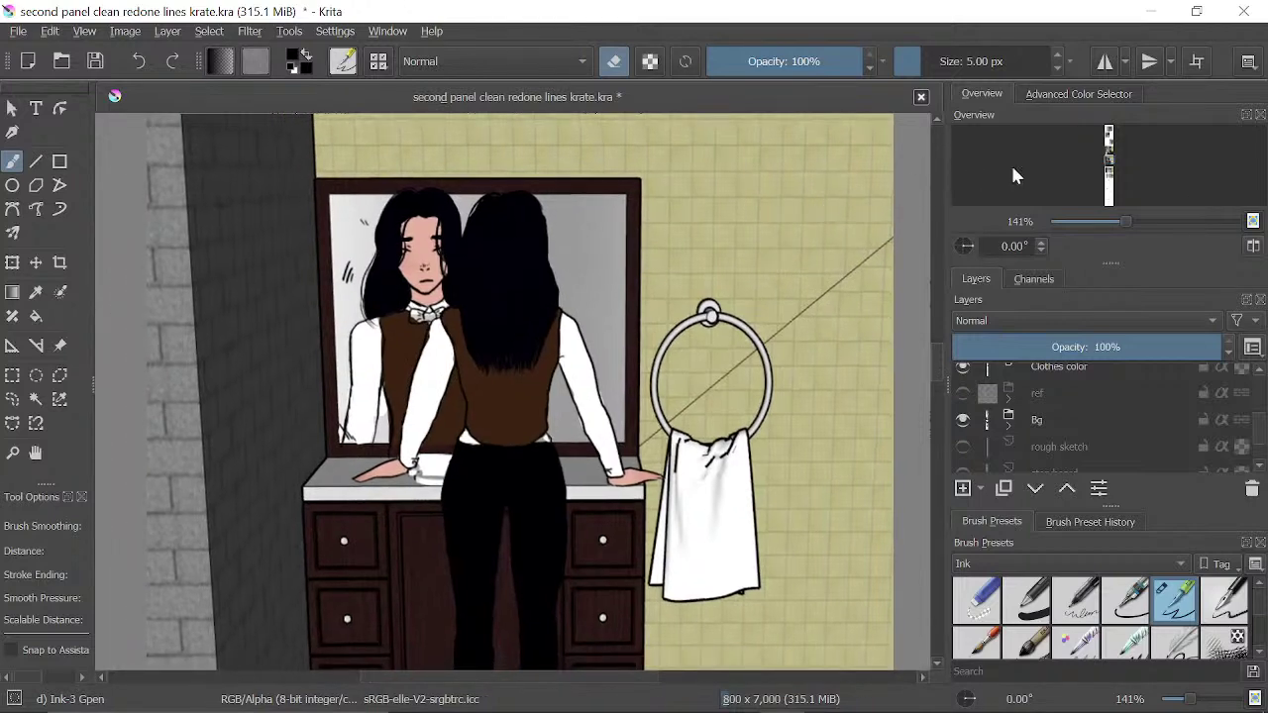
- Examine the colored vanity panel against its background, the mirror panels below it, and the two heads up close
{"action": "left_click_drag", "start_coordinate": [1127, 221], "coordinate": [1102, 223]}
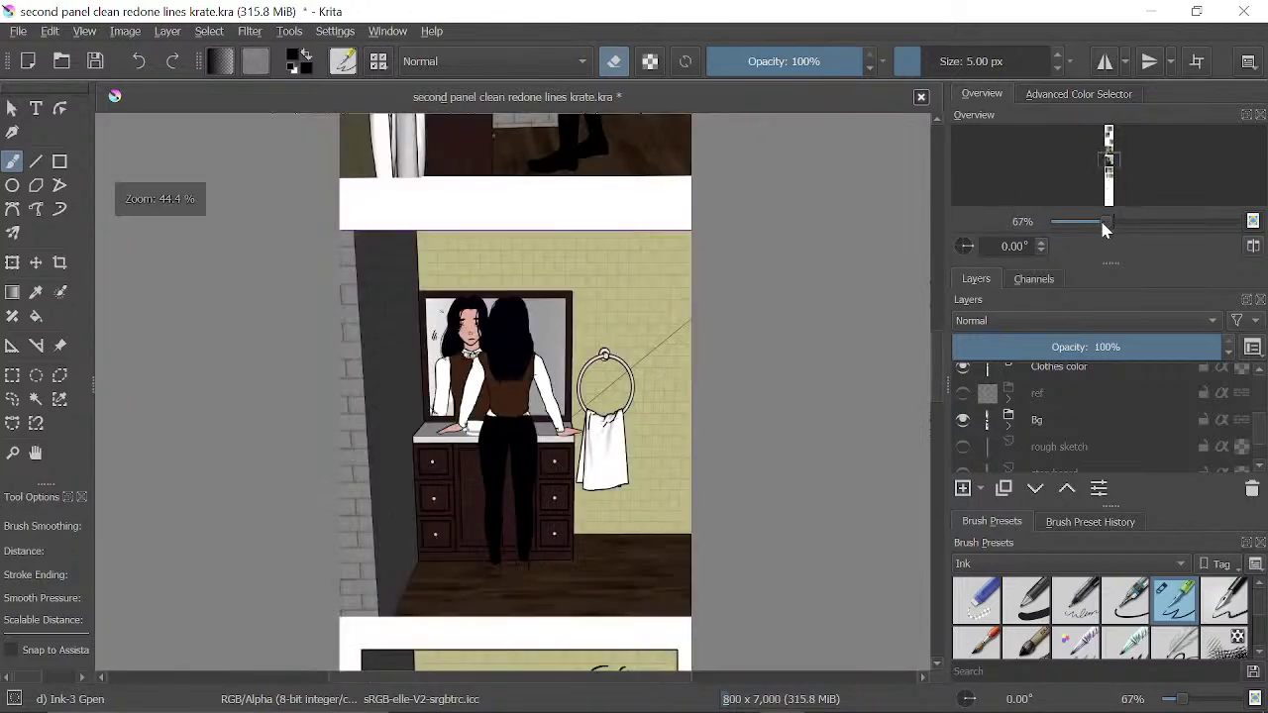
{"action": "left_click_drag", "start_coordinate": [685, 408], "coordinate": [662, 188]}
{"action": "left_click_drag", "start_coordinate": [613, 500], "coordinate": [617, 294]}
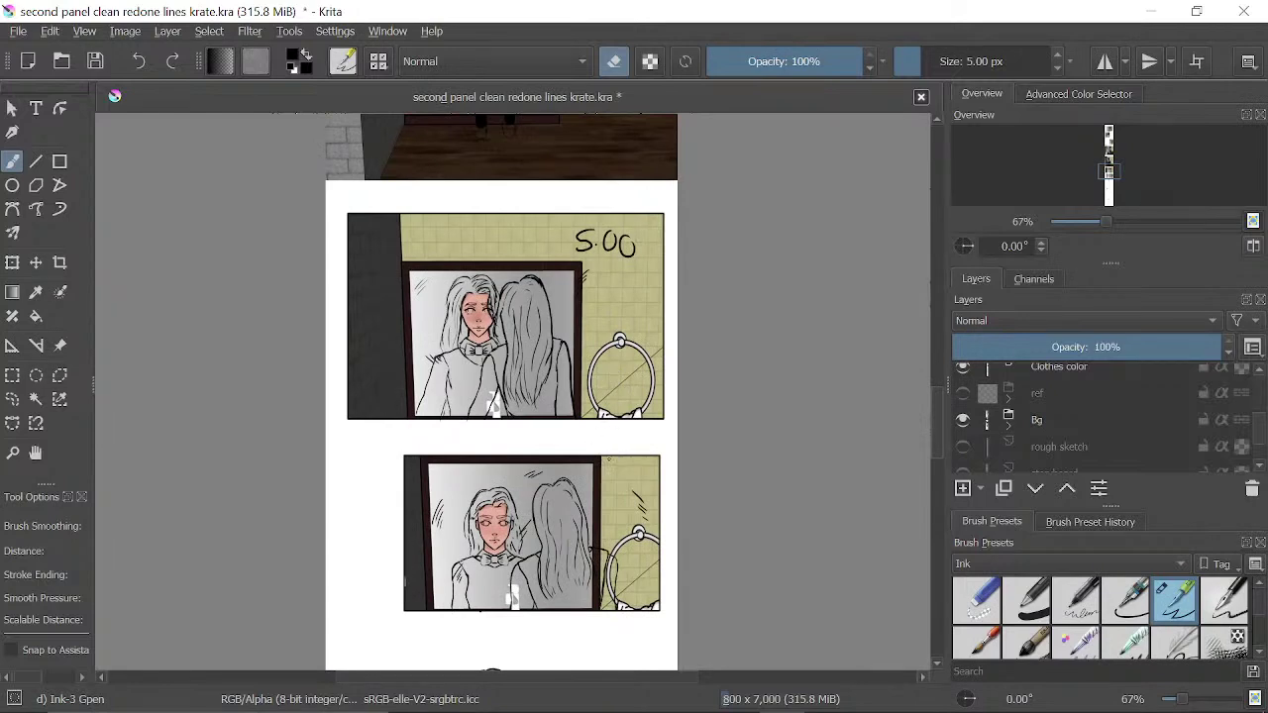
{"action": "mouse_move", "coordinate": [620, 448]}
{"action": "left_mouse_down"}
{"action": "mouse_move", "coordinate": [626, 372]}
{"action": "mouse_move", "coordinate": [631, 458]}
{"action": "left_mouse_up"}
{"action": "scroll", "coordinate": [623, 352], "scroll_direction": "up", "scroll_amount": 3}
{"action": "scroll", "coordinate": [604, 406], "scroll_direction": "up", "scroll_amount": 2}
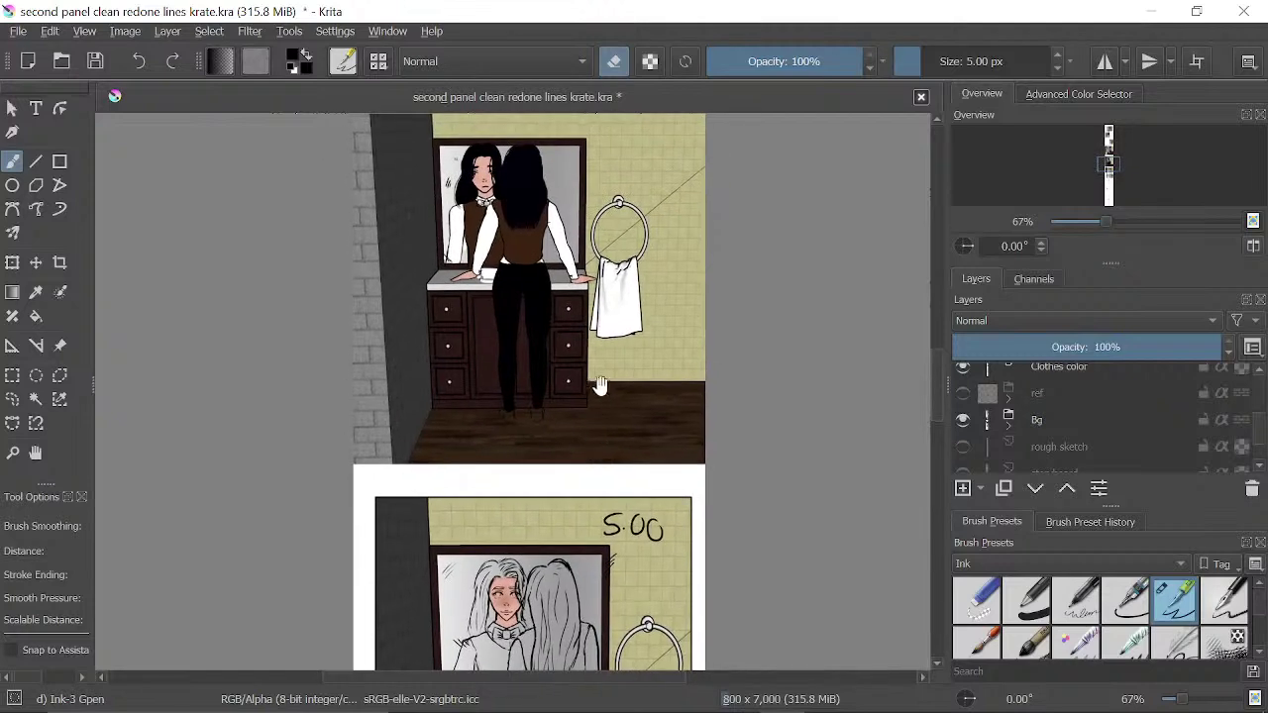
{"action": "left_click_drag", "start_coordinate": [584, 377], "coordinate": [642, 246]}
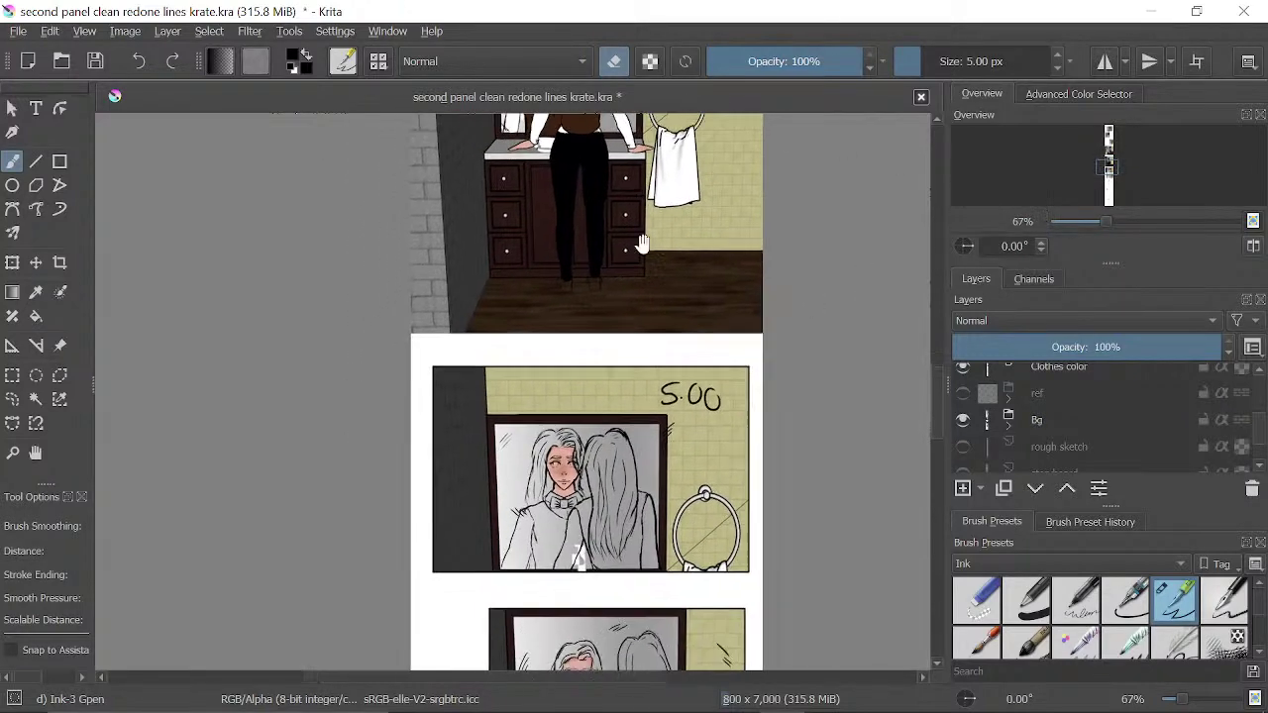
{"action": "scroll", "coordinate": [833, 343], "scroll_direction": "down", "scroll_amount": 2}
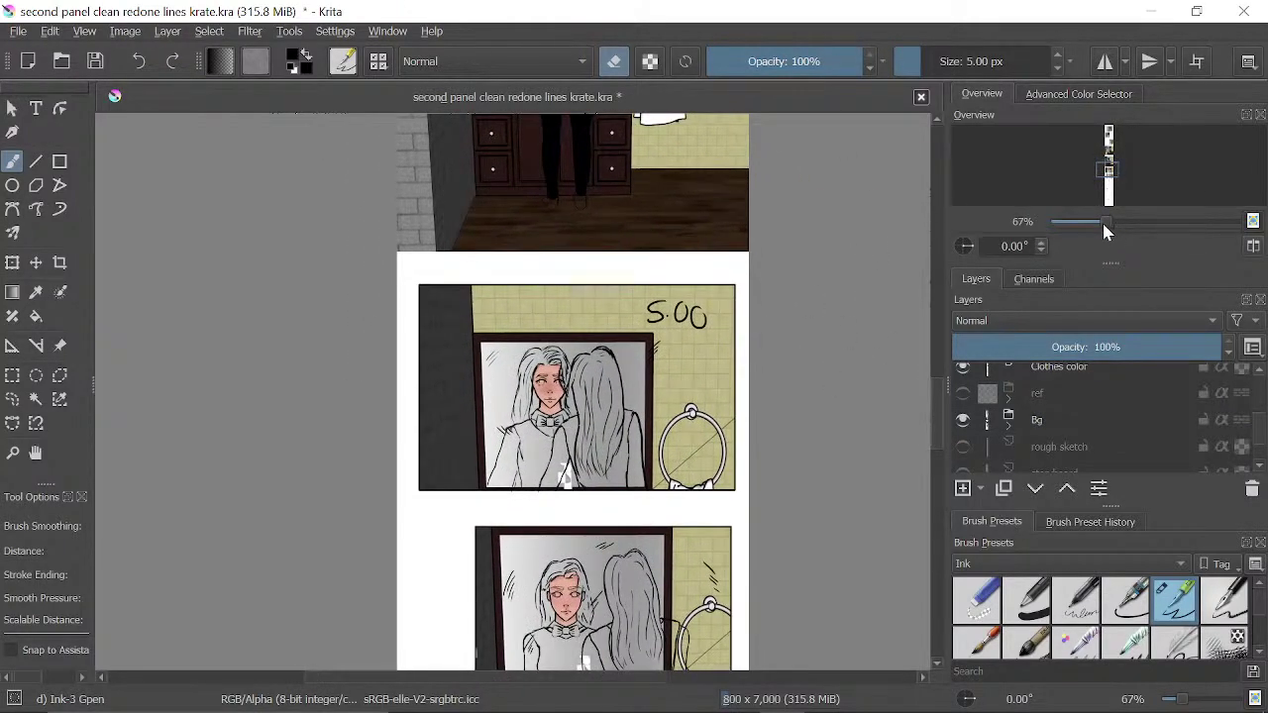
{"action": "mouse_move", "coordinate": [1103, 223]}
{"action": "left_mouse_down"}
{"action": "mouse_move", "coordinate": [1128, 220]}
{"action": "mouse_move", "coordinate": [1122, 230]}
{"action": "left_mouse_up"}
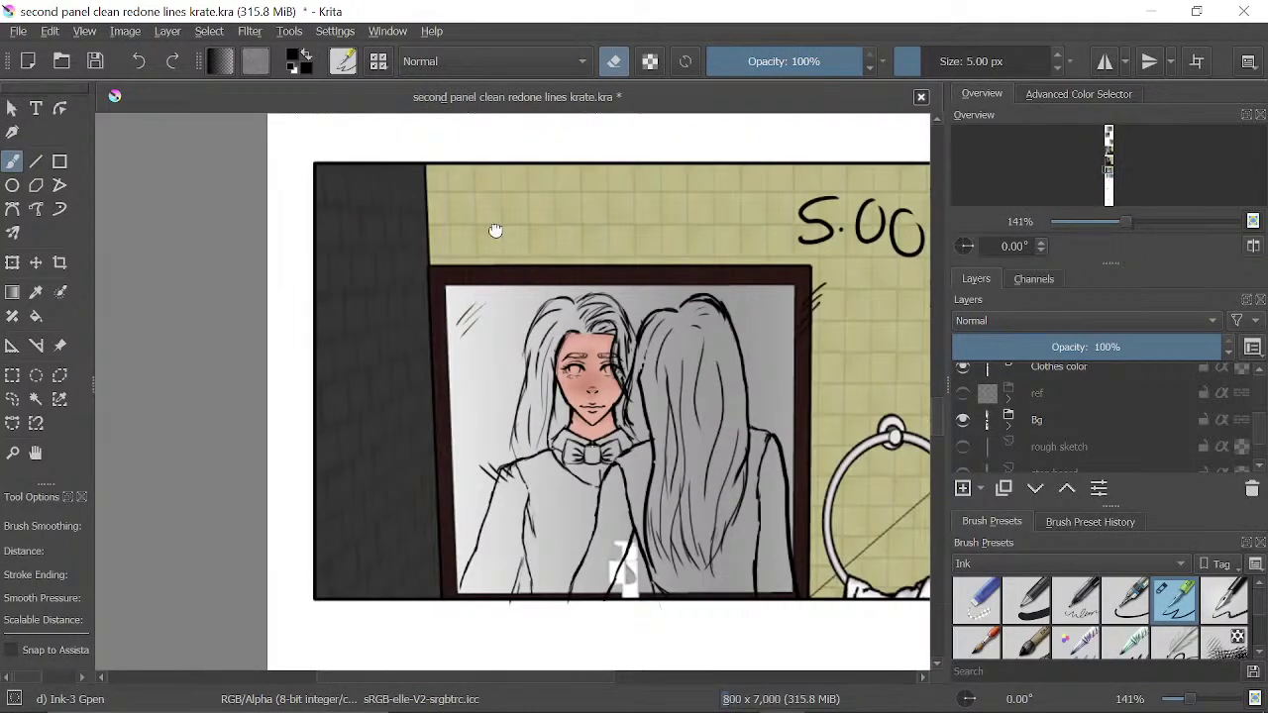
{"action": "scroll", "coordinate": [495, 227], "scroll_direction": "up", "scroll_amount": 10}
{"action": "scroll", "coordinate": [495, 423], "scroll_direction": "down", "scroll_amount": 8}
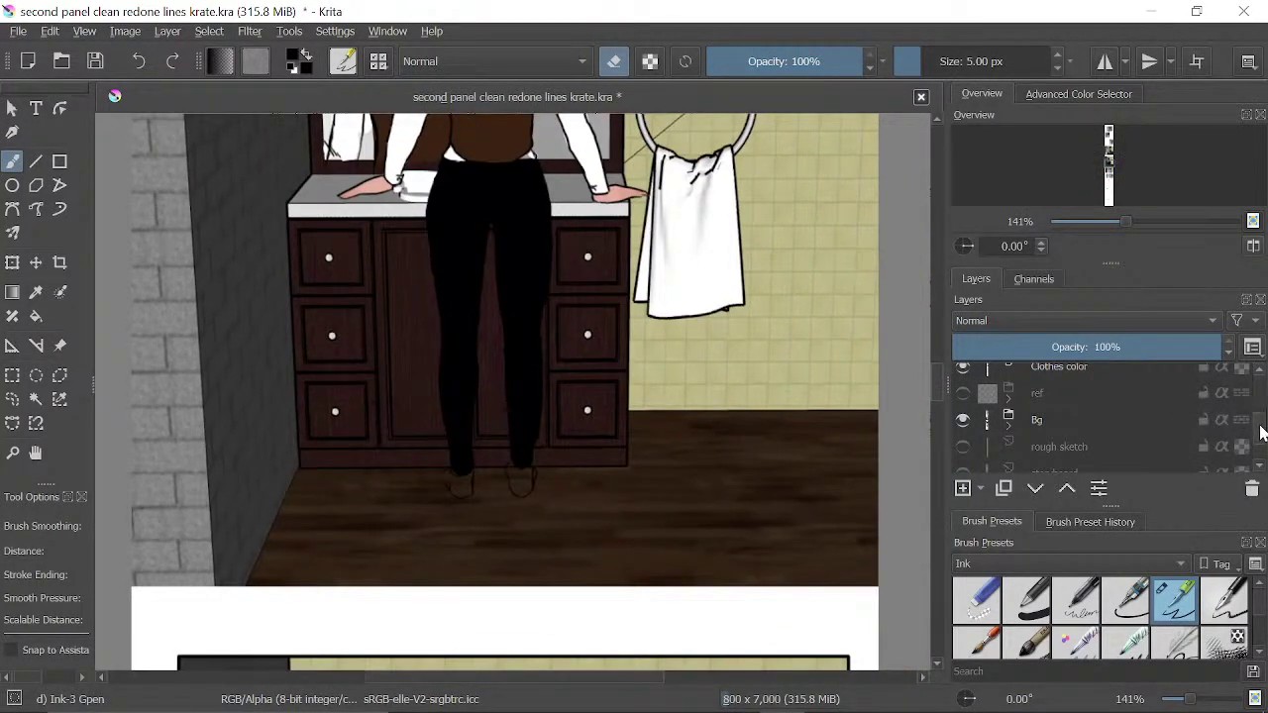
{"action": "left_click_drag", "start_coordinate": [1259, 429], "coordinate": [1264, 391]}
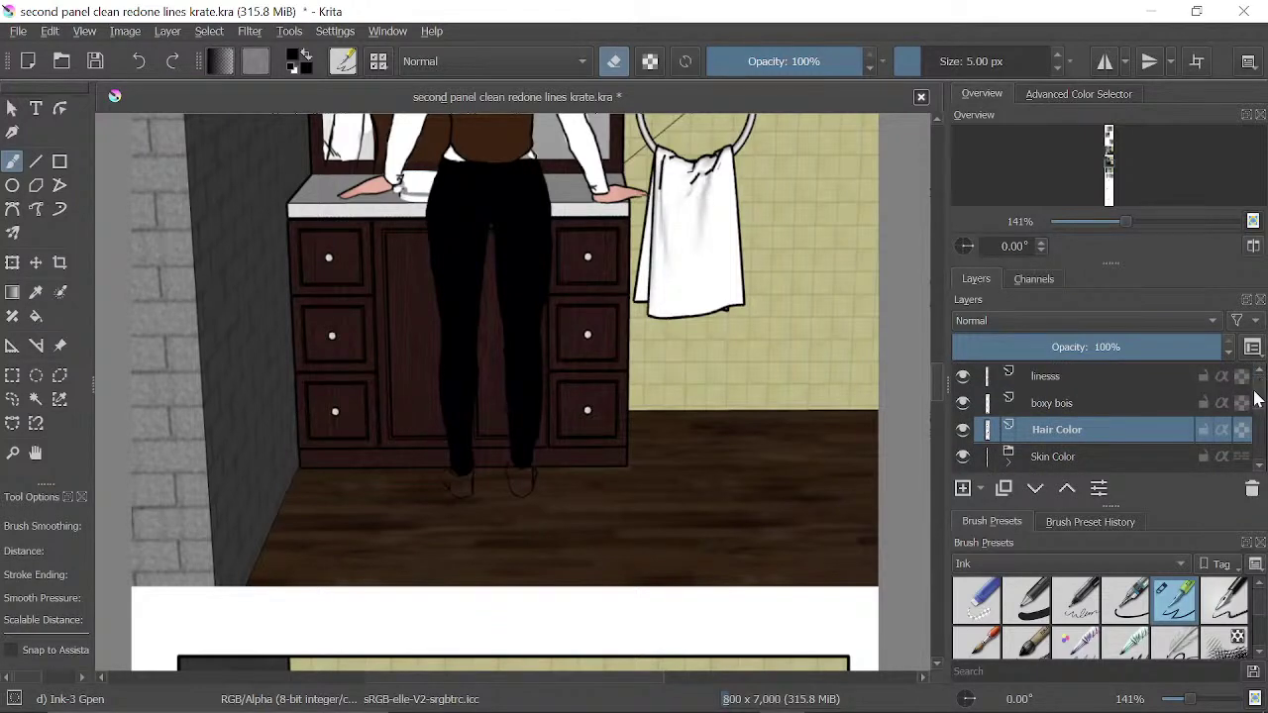
{"action": "left_click_drag", "start_coordinate": [645, 183], "coordinate": [643, 426]}
{"action": "left_click_drag", "start_coordinate": [683, 188], "coordinate": [713, 340]}
{"action": "left_click_drag", "start_coordinate": [668, 265], "coordinate": [693, 318]}
{"action": "left_click_drag", "start_coordinate": [1126, 221], "coordinate": [1154, 223]}
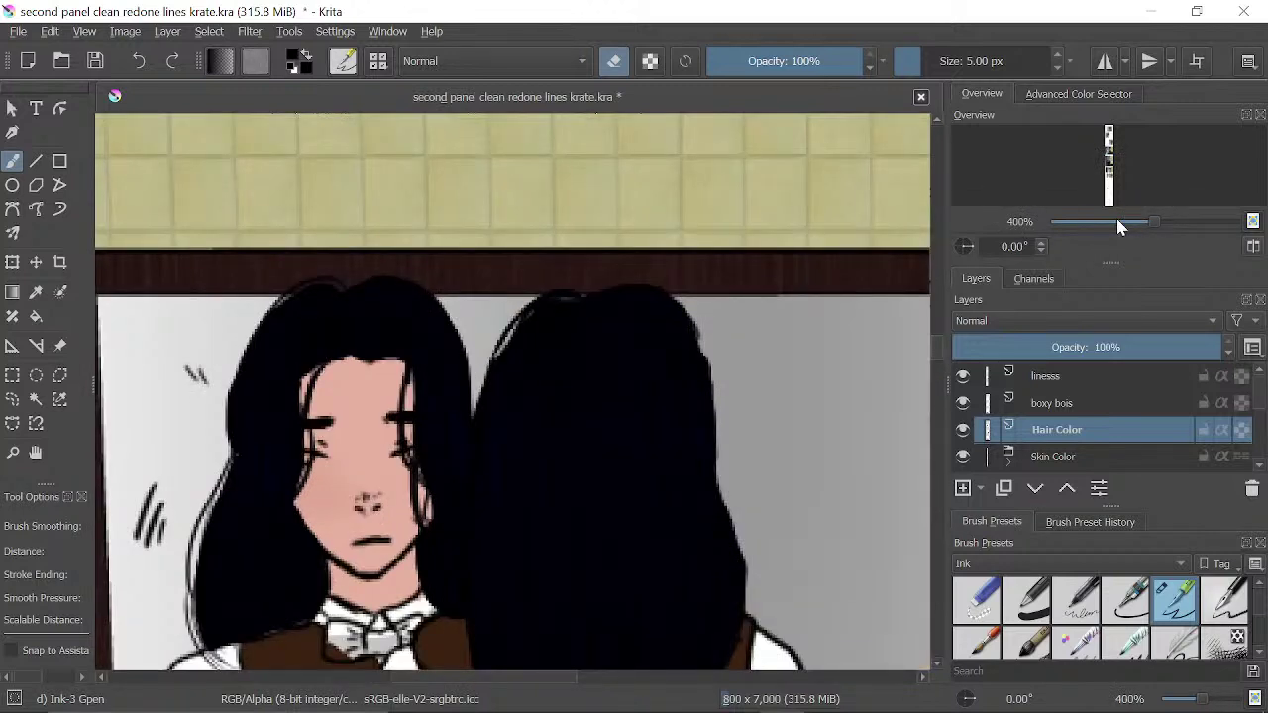
{"action": "key", "text": "XF86AudioRaiseVolume"}
{"action": "key", "text": "XF86AudioRaiseVolume"}
{"action": "key", "text": "XF86AudioRaiseVolume"}
{"action": "key", "text": "XF86AudioRaiseVolume"}
{"action": "key", "text": "XF86AudioRaiseVolume"}
{"action": "key", "text": "XF86AudioRaiseVolume"}
{"action": "key", "text": "XF86AudioRaiseVolume"}
{"action": "key", "text": "XF86AudioRaiseVolume"}
{"action": "key", "text": "XF86AudioRaiseVolume"}
{"action": "key", "text": "XF86AudioRaiseVolume"}
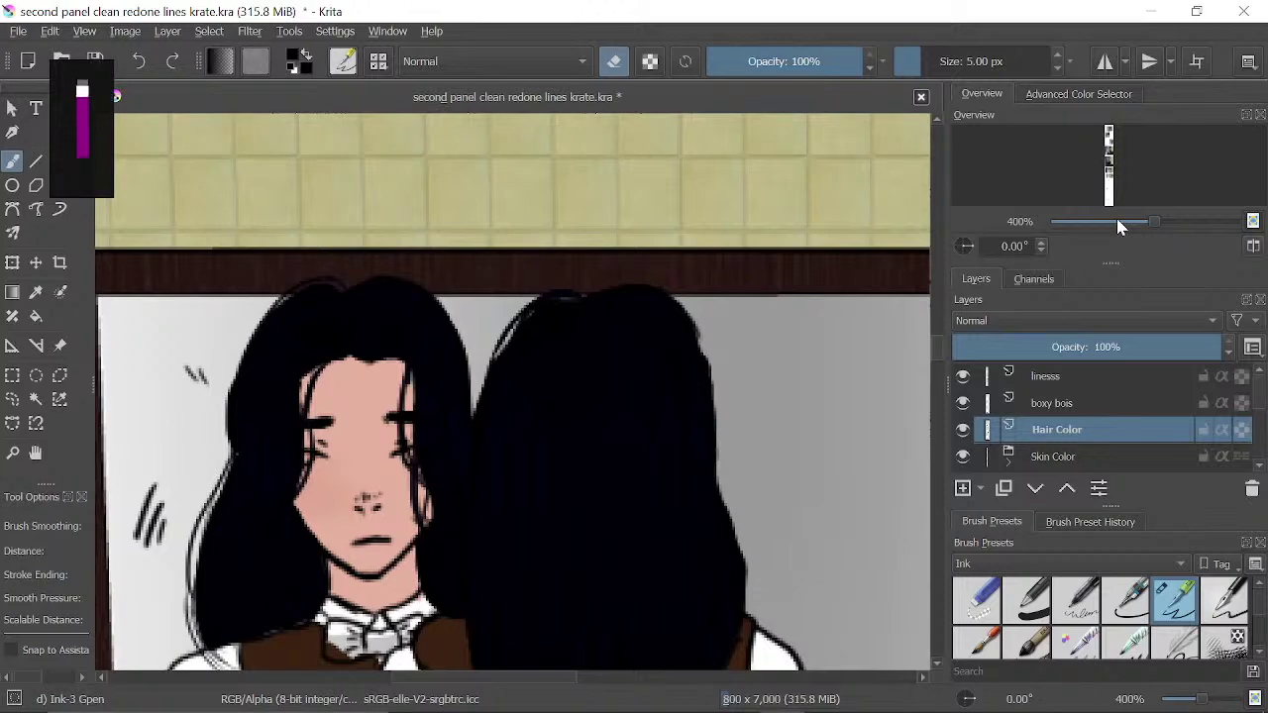
- Sample the near-black hair color from the back-view figure and set the brush back to painting
{"action": "left_click_drag", "start_coordinate": [546, 524], "coordinate": [569, 401]}
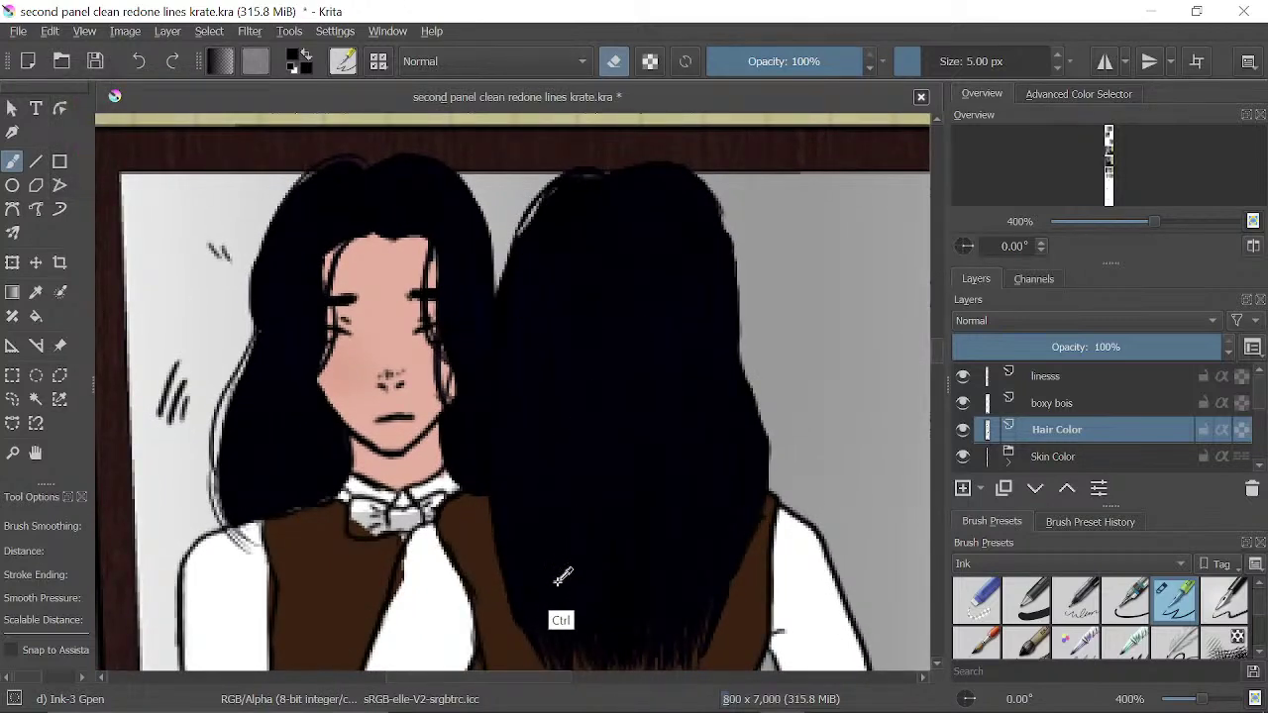
{"action": "key", "text": "e"}
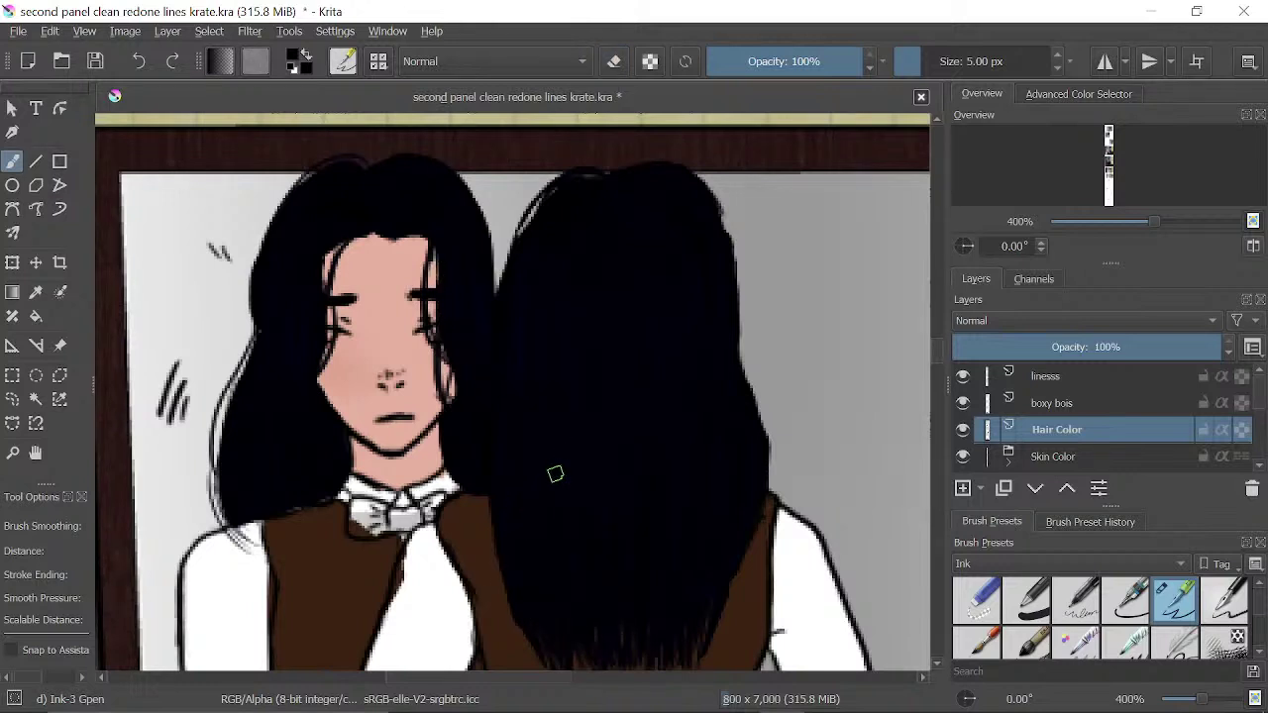
{"action": "key", "text": "XF86AudioLowerVolume"}
{"action": "key", "text": "XF86AudioLowerVolume"}
{"action": "key", "text": "XF86AudioLowerVolume"}
{"action": "key", "text": "XF86AudioLowerVolume"}
{"action": "key", "text": "XF86AudioLowerVolume"}
{"action": "key", "text": "XF86AudioLowerVolume"}
{"action": "key", "text": "XF86AudioLowerVolume"}
{"action": "key", "text": "XF86AudioLowerVolume"}
{"action": "key", "text": "XF86AudioLowerVolume"}
{"action": "key", "text": "XF86AudioLowerVolume"}
{"action": "key", "text": "XF86AudioLowerVolume"}
{"action": "key", "text": "XF86AudioLowerVolume"}
{"action": "key", "text": "XF86AudioLowerVolume"}
{"action": "key", "text": "XF86AudioLowerVolume"}
{"action": "key", "text": "XF86AudioLowerVolume"}
{"action": "key", "text": "XF86AudioLowerVolume"}
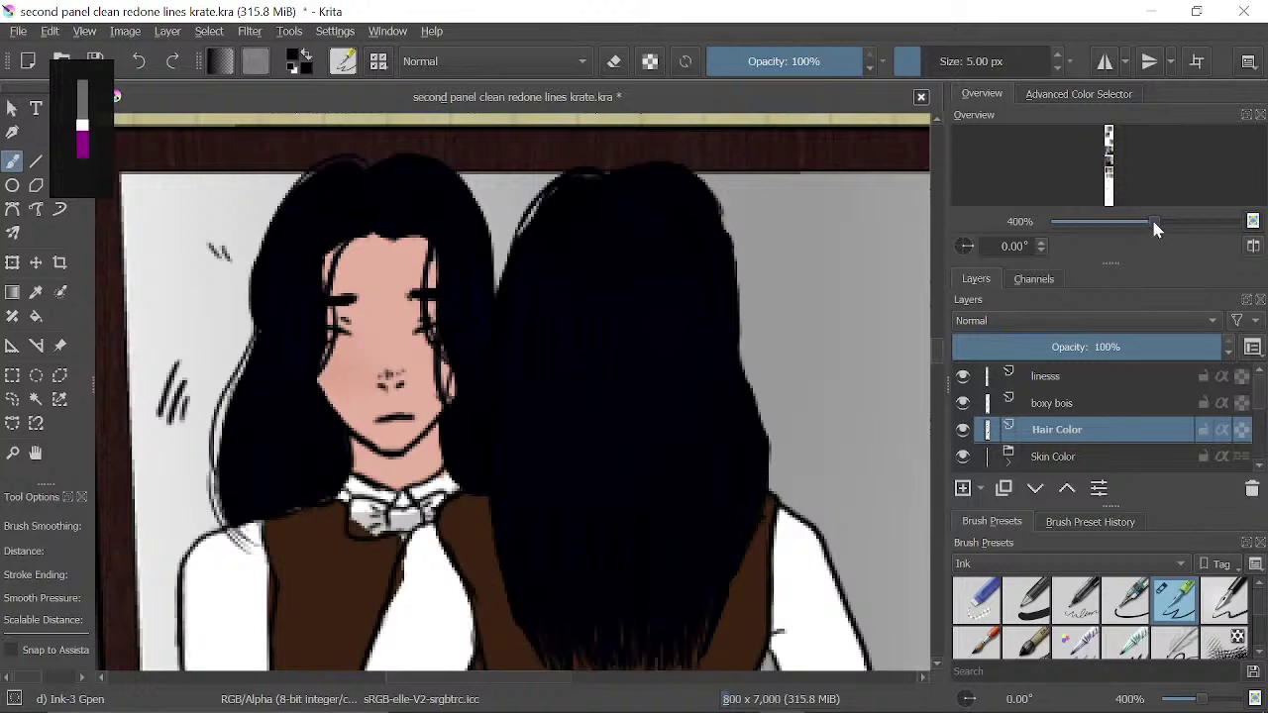
- Review the comic strip from the upper colored panels down to the mirror panels with uncolored hair
{"action": "left_click_drag", "start_coordinate": [1152, 220], "coordinate": [1141, 228]}
{"action": "scroll", "coordinate": [654, 493], "scroll_direction": "down", "scroll_amount": 10}
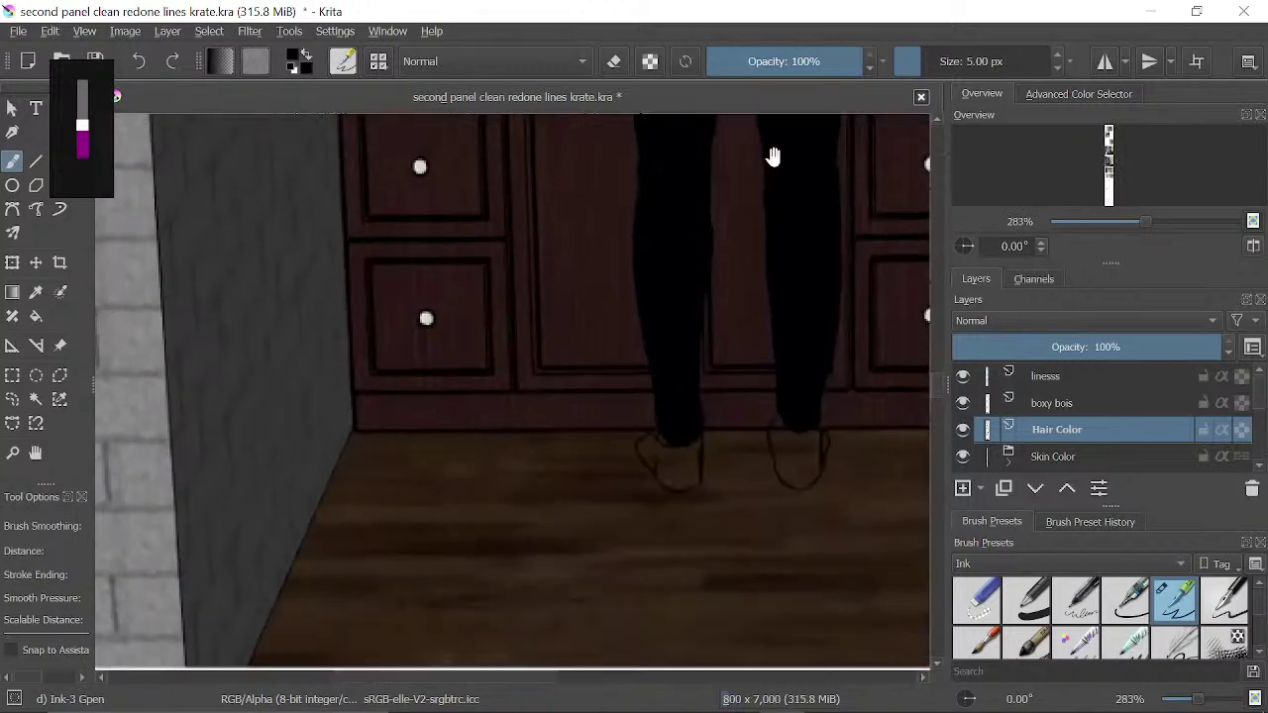
{"action": "left_click_drag", "start_coordinate": [1141, 226], "coordinate": [1102, 222]}
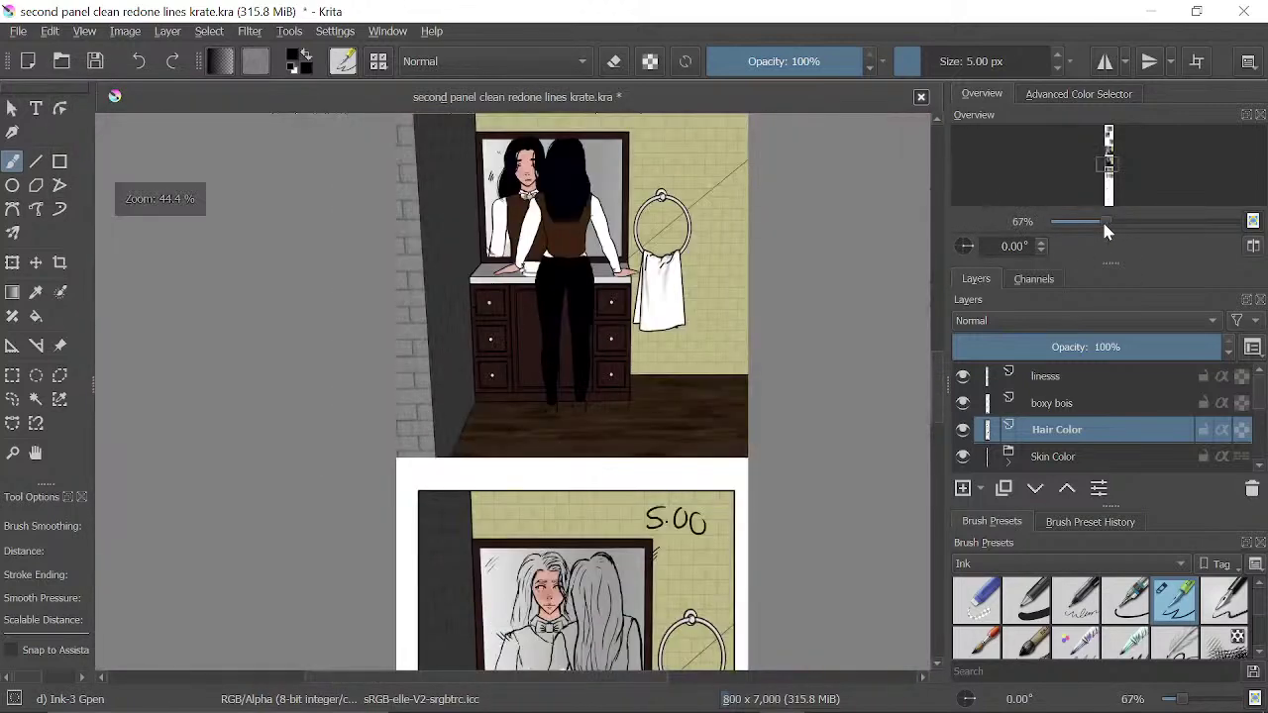
{"action": "left_click_drag", "start_coordinate": [736, 202], "coordinate": [652, 639]}
{"action": "scroll", "coordinate": [694, 277], "scroll_direction": "up", "scroll_amount": 15}
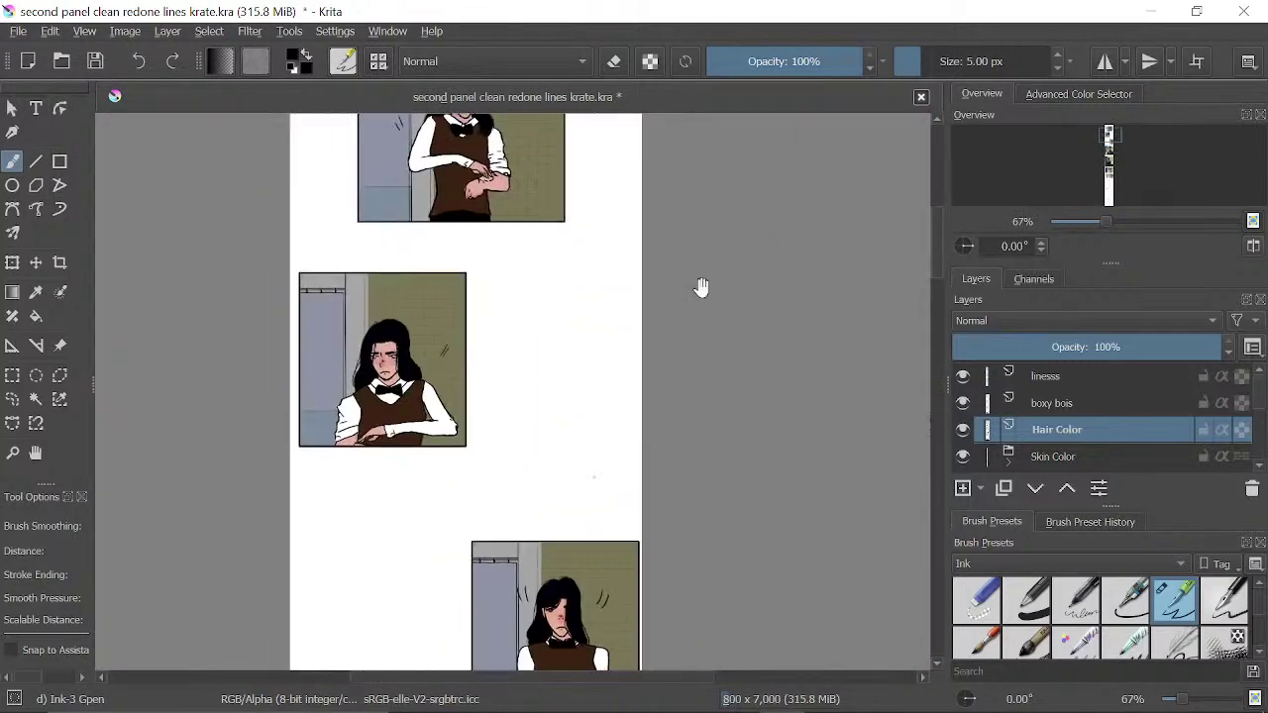
{"action": "scroll", "coordinate": [673, 515], "scroll_direction": "down", "scroll_amount": 3}
{"action": "scroll", "coordinate": [667, 514], "scroll_direction": "down", "scroll_amount": 15}
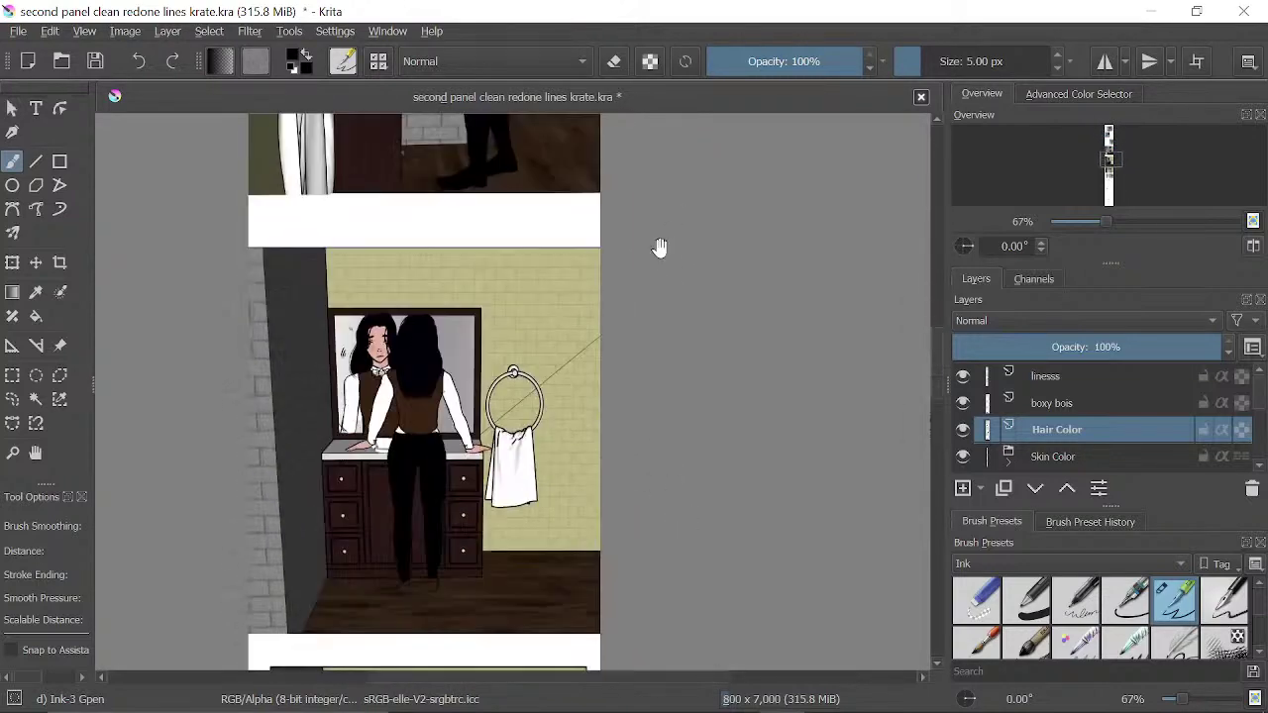
{"action": "scroll", "coordinate": [750, 373], "scroll_direction": "up", "scroll_amount": 3}
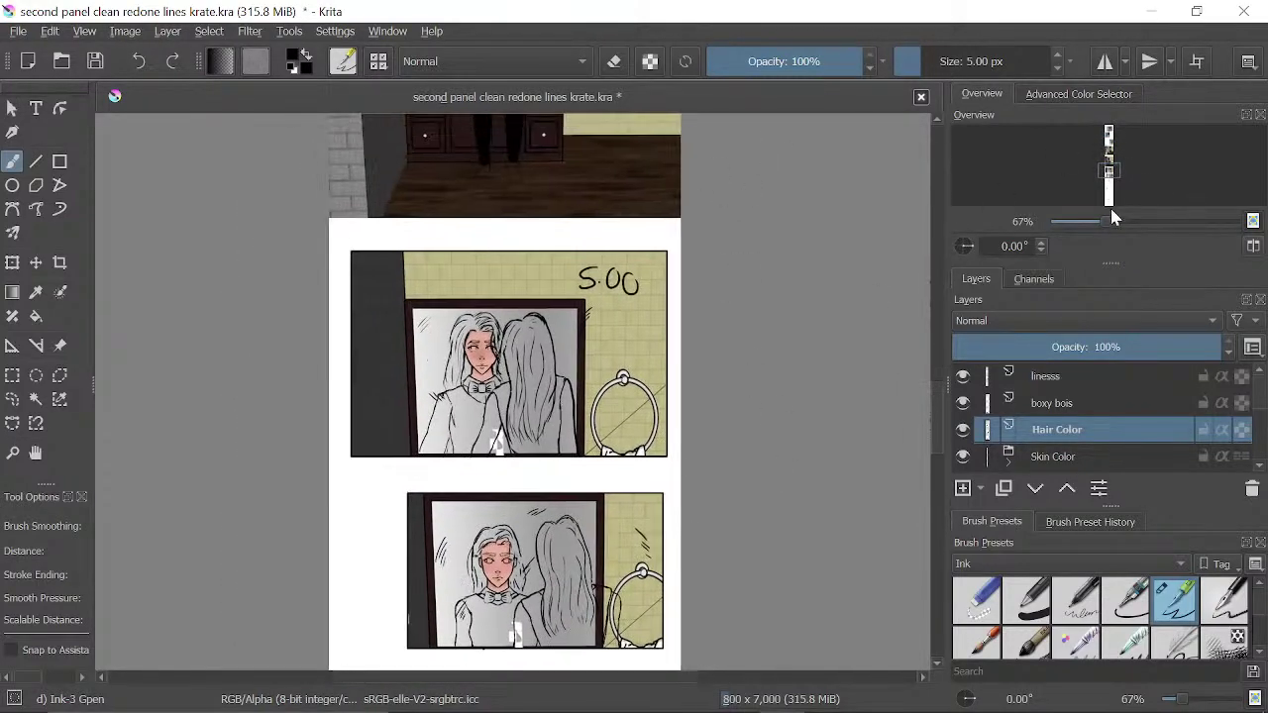
- Start filling the back-view figure's hair near-black in the "5.00" mirror panel, changing to the Basic-1 brush at 40 px
{"action": "left_click_drag", "start_coordinate": [1103, 218], "coordinate": [1114, 220]}
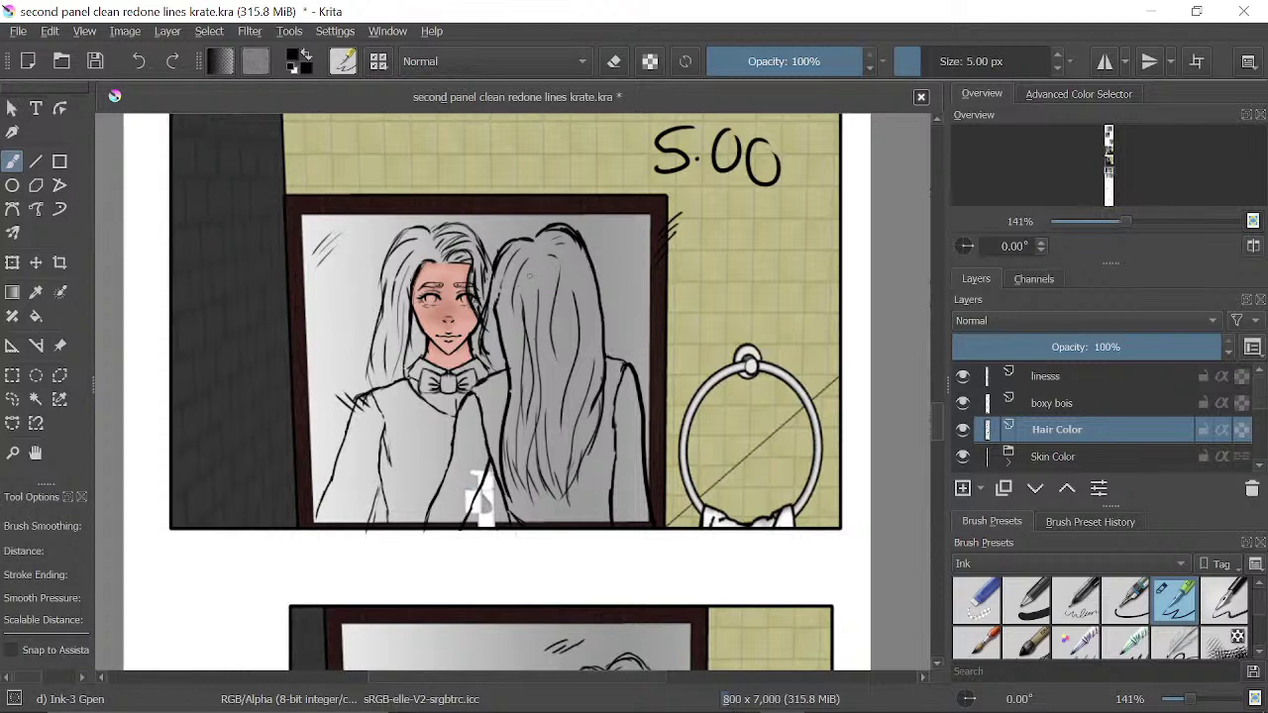
{"action": "mouse_move", "coordinate": [527, 264]}
{"action": "left_mouse_down"}
{"action": "mouse_move", "coordinate": [505, 329]}
{"action": "mouse_move", "coordinate": [512, 282]}
{"action": "mouse_move", "coordinate": [511, 365]}
{"action": "left_mouse_up"}
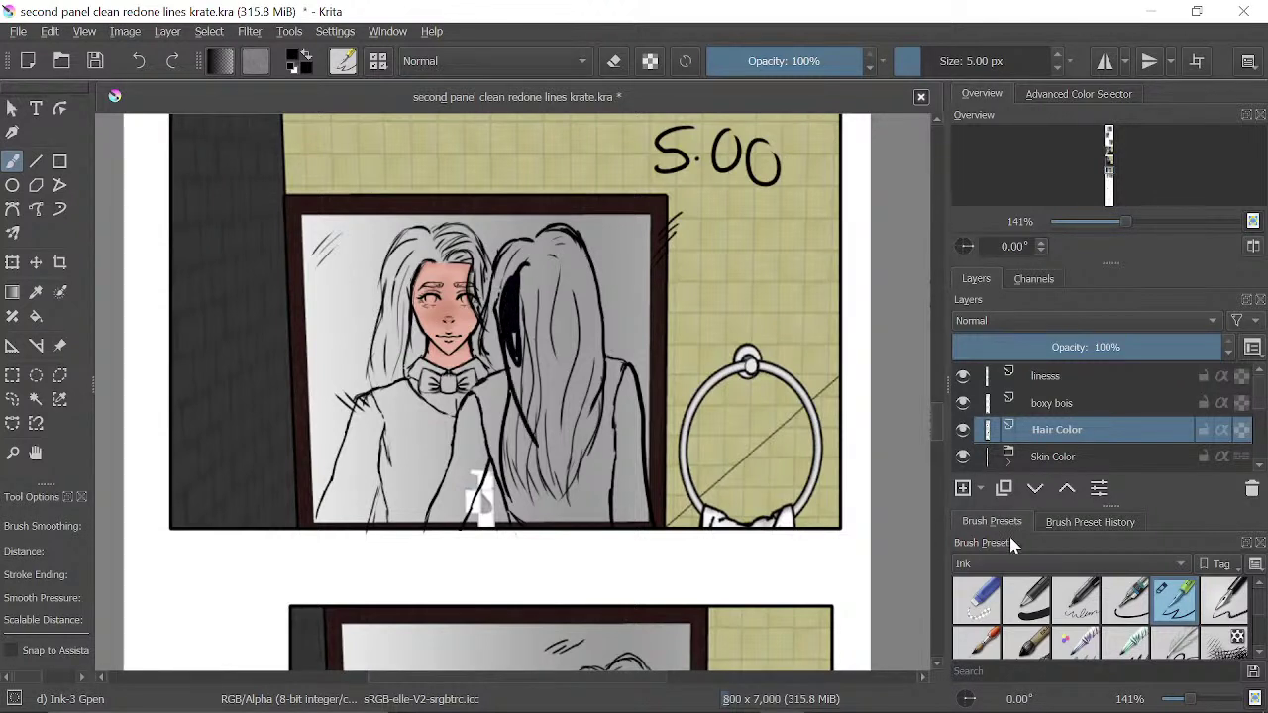
{"action": "left_click", "coordinate": [1026, 599]}
{"action": "left_click_drag", "start_coordinate": [539, 282], "coordinate": [529, 367]}
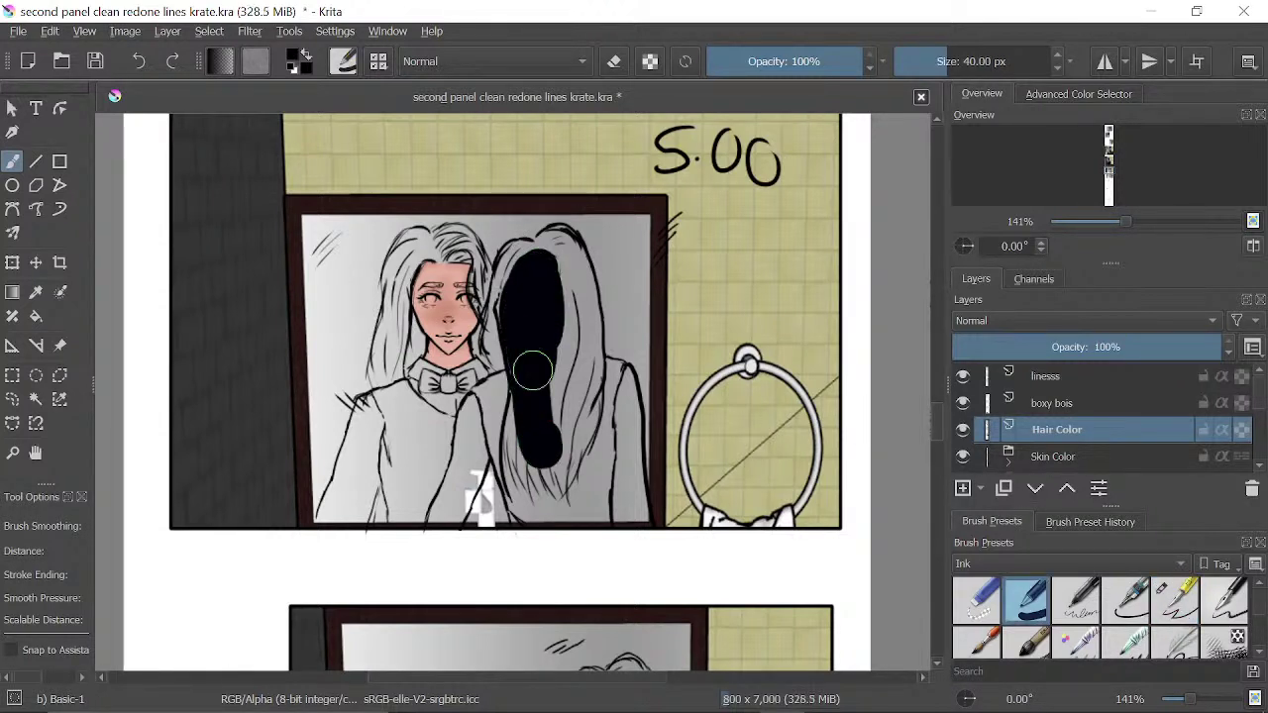
{"action": "left_click_drag", "start_coordinate": [691, 292], "coordinate": [712, 369]}
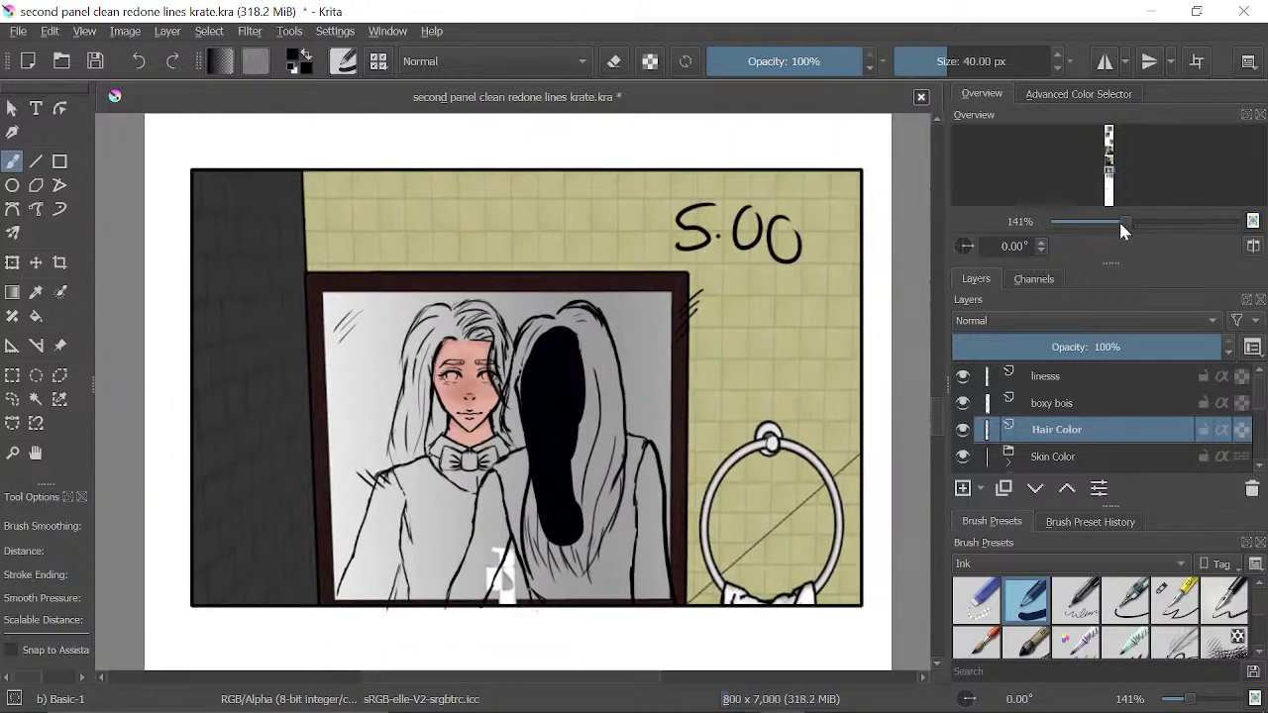
- Fill the rest of the back-view figure's long hair in the "5.00" panel with near-black out to its outline
{"action": "left_click_drag", "start_coordinate": [1123, 221], "coordinate": [1133, 221]}
{"action": "left_click_drag", "start_coordinate": [698, 530], "coordinate": [651, 354]}
{"action": "mouse_move", "coordinate": [563, 347]}
{"action": "left_mouse_down"}
{"action": "mouse_move", "coordinate": [589, 394]}
{"action": "mouse_move", "coordinate": [565, 419]}
{"action": "mouse_move", "coordinate": [542, 493]}
{"action": "mouse_move", "coordinate": [525, 408]}
{"action": "mouse_move", "coordinate": [532, 520]}
{"action": "mouse_move", "coordinate": [557, 454]}
{"action": "mouse_move", "coordinate": [585, 451]}
{"action": "mouse_move", "coordinate": [614, 506]}
{"action": "mouse_move", "coordinate": [641, 442]}
{"action": "mouse_move", "coordinate": [651, 341]}
{"action": "mouse_move", "coordinate": [630, 344]}
{"action": "mouse_move", "coordinate": [615, 312]}
{"action": "mouse_move", "coordinate": [628, 220]}
{"action": "mouse_move", "coordinate": [570, 258]}
{"action": "mouse_move", "coordinate": [569, 279]}
{"action": "mouse_move", "coordinate": [564, 251]}
{"action": "mouse_move", "coordinate": [584, 242]}
{"action": "mouse_move", "coordinate": [570, 245]}
{"action": "mouse_move", "coordinate": [592, 263]}
{"action": "mouse_move", "coordinate": [613, 452]}
{"action": "mouse_move", "coordinate": [600, 345]}
{"action": "mouse_move", "coordinate": [633, 480]}
{"action": "mouse_move", "coordinate": [602, 269]}
{"action": "mouse_move", "coordinate": [629, 356]}
{"action": "mouse_move", "coordinate": [616, 293]}
{"action": "mouse_move", "coordinate": [618, 355]}
{"action": "mouse_move", "coordinate": [604, 288]}
{"action": "mouse_move", "coordinate": [634, 499]}
{"action": "mouse_move", "coordinate": [640, 437]}
{"action": "mouse_move", "coordinate": [628, 536]}
{"action": "mouse_move", "coordinate": [636, 484]}
{"action": "mouse_move", "coordinate": [594, 427]}
{"action": "mouse_move", "coordinate": [549, 285]}
{"action": "mouse_move", "coordinate": [512, 275]}
{"action": "mouse_move", "coordinate": [521, 260]}
{"action": "mouse_move", "coordinate": [483, 299]}
{"action": "mouse_move", "coordinate": [491, 287]}
{"action": "mouse_move", "coordinate": [503, 417]}
{"action": "left_mouse_up"}
{"action": "scroll", "coordinate": [594, 288], "scroll_direction": "up", "scroll_amount": 3}
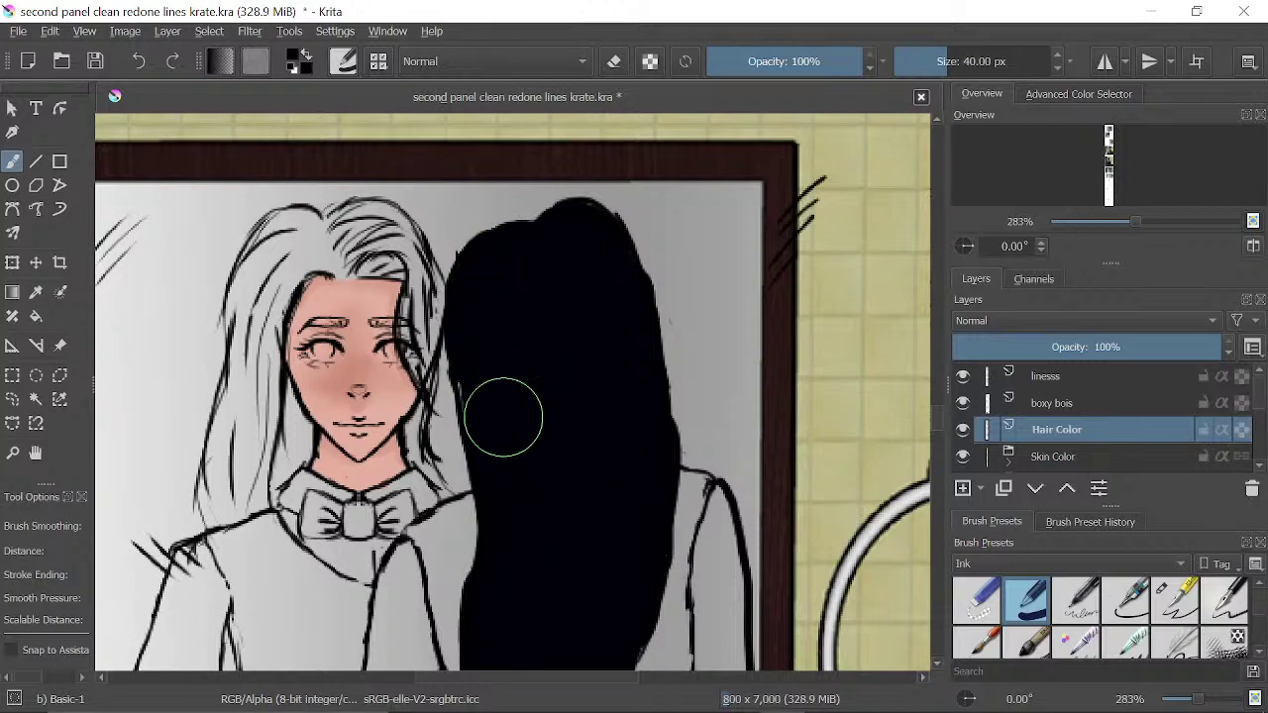
- Block in the mirror reflection's hair with near-black on both sides of the face and across the crown
{"action": "mouse_move", "coordinate": [322, 235]}
{"action": "left_mouse_down"}
{"action": "mouse_move", "coordinate": [276, 266]}
{"action": "mouse_move", "coordinate": [247, 368]}
{"action": "mouse_move", "coordinate": [231, 453]}
{"action": "mouse_move", "coordinate": [275, 448]}
{"action": "left_mouse_up"}
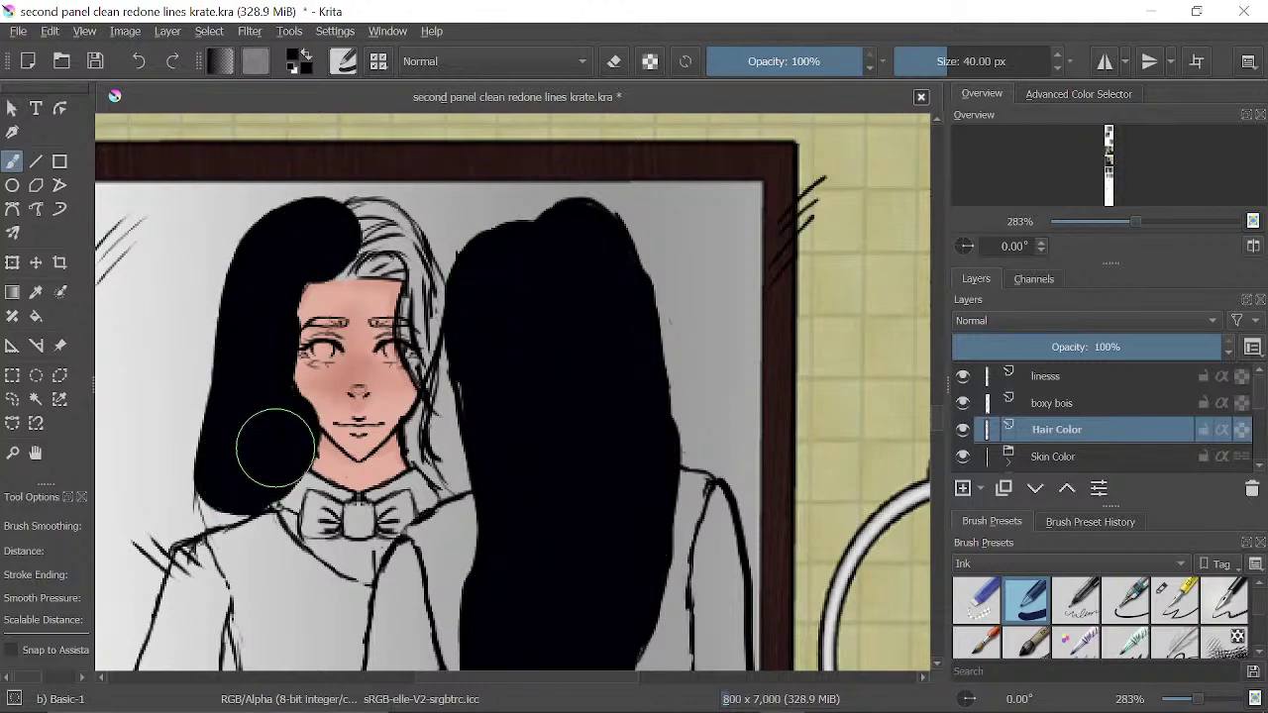
{"action": "mouse_move", "coordinate": [390, 206]}
{"action": "left_mouse_down"}
{"action": "mouse_move", "coordinate": [352, 258]}
{"action": "mouse_move", "coordinate": [380, 259]}
{"action": "mouse_move", "coordinate": [356, 223]}
{"action": "mouse_move", "coordinate": [413, 322]}
{"action": "mouse_move", "coordinate": [412, 457]}
{"action": "left_mouse_up"}
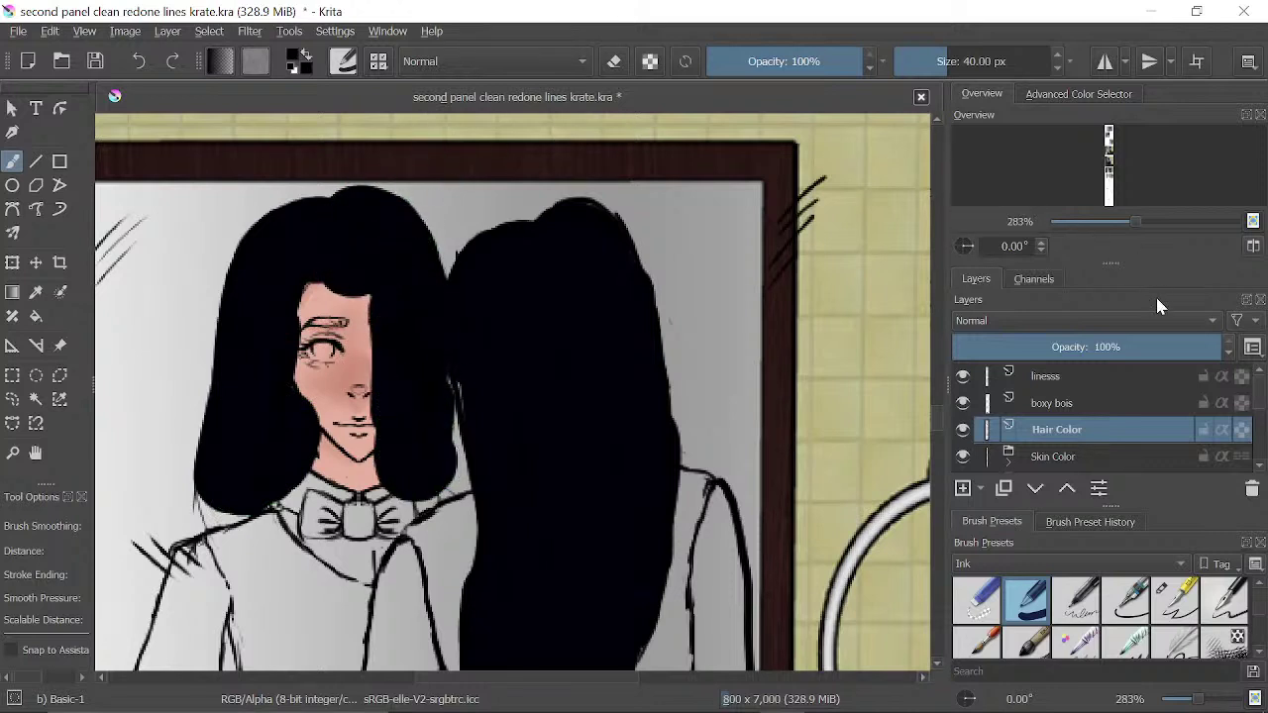
- Lower the Hair Color layer's opacity to 71% and erase the color covering the reflection's face with Eraser Small at 25 px
{"action": "left_click", "coordinate": [1144, 347]}
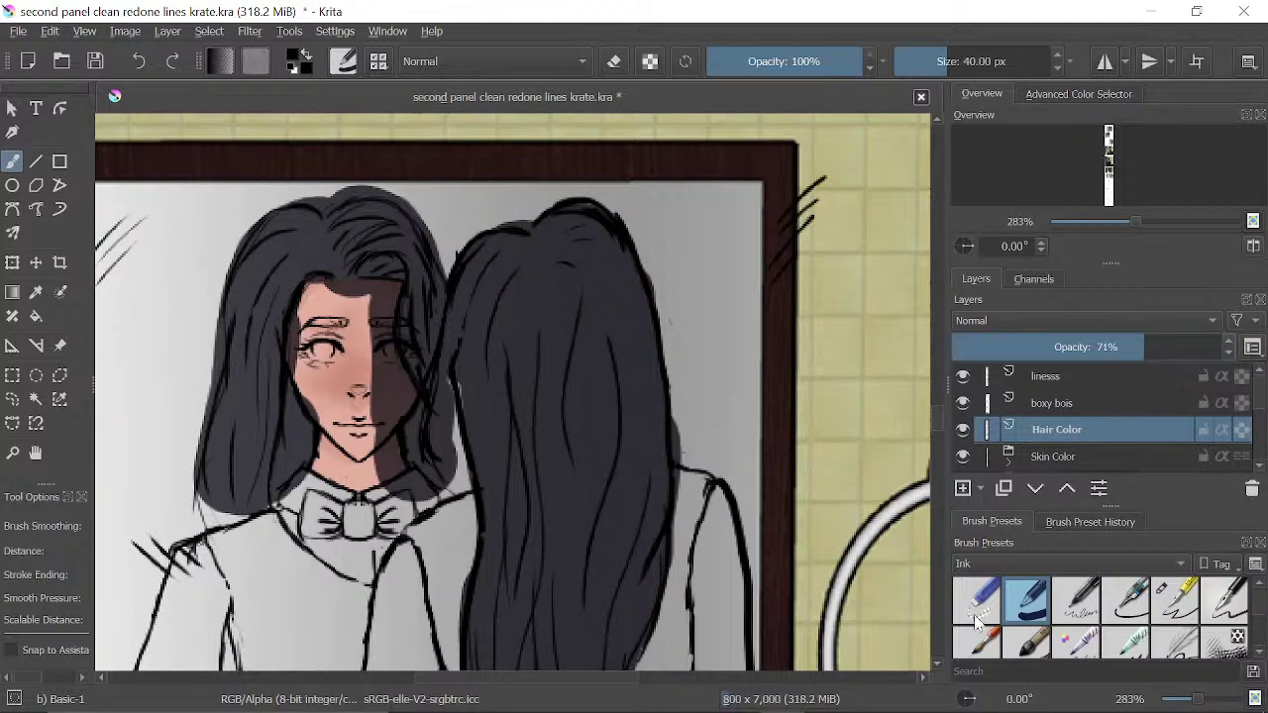
{"action": "left_click", "coordinate": [976, 599]}
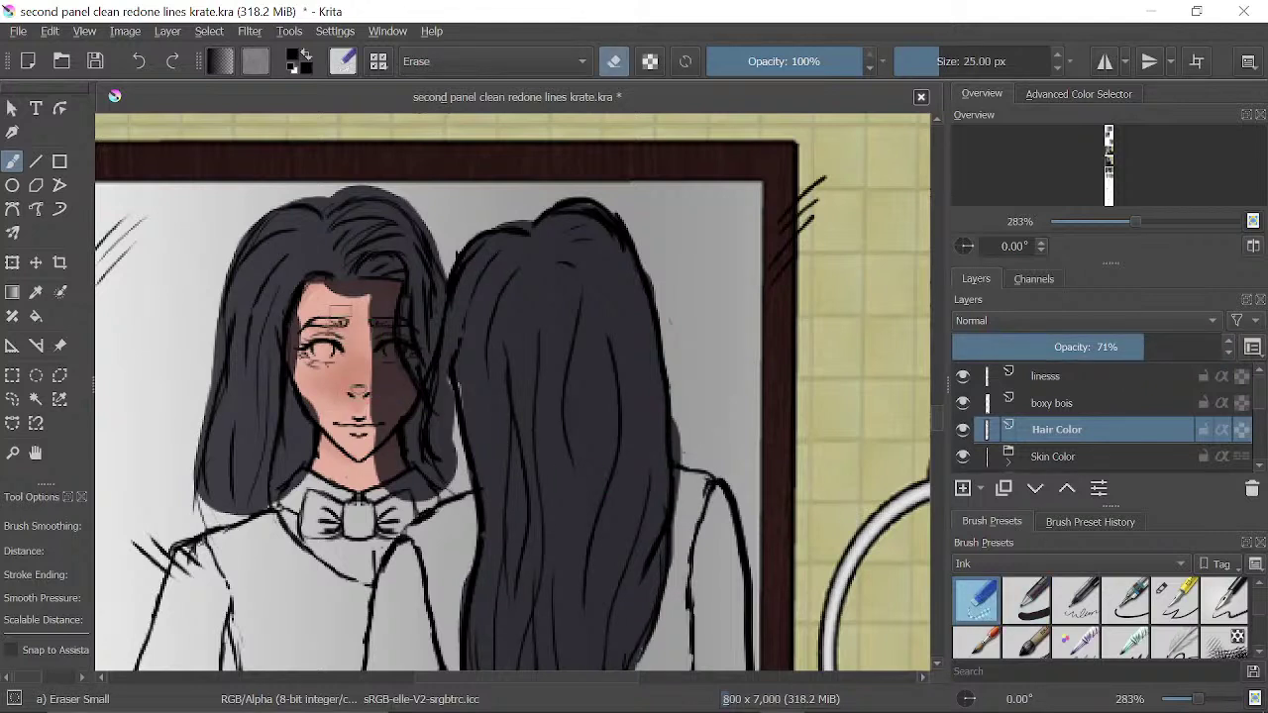
{"action": "mouse_move", "coordinate": [361, 288]}
{"action": "left_mouse_down"}
{"action": "mouse_move", "coordinate": [342, 289]}
{"action": "mouse_move", "coordinate": [386, 288]}
{"action": "mouse_move", "coordinate": [372, 337]}
{"action": "mouse_move", "coordinate": [386, 349]}
{"action": "mouse_move", "coordinate": [391, 337]}
{"action": "mouse_move", "coordinate": [383, 392]}
{"action": "mouse_move", "coordinate": [381, 357]}
{"action": "mouse_move", "coordinate": [396, 391]}
{"action": "mouse_move", "coordinate": [388, 357]}
{"action": "mouse_move", "coordinate": [388, 396]}
{"action": "mouse_move", "coordinate": [394, 371]}
{"action": "mouse_move", "coordinate": [409, 394]}
{"action": "mouse_move", "coordinate": [376, 421]}
{"action": "mouse_move", "coordinate": [377, 498]}
{"action": "mouse_move", "coordinate": [380, 418]}
{"action": "mouse_move", "coordinate": [402, 484]}
{"action": "mouse_move", "coordinate": [424, 486]}
{"action": "left_mouse_up"}
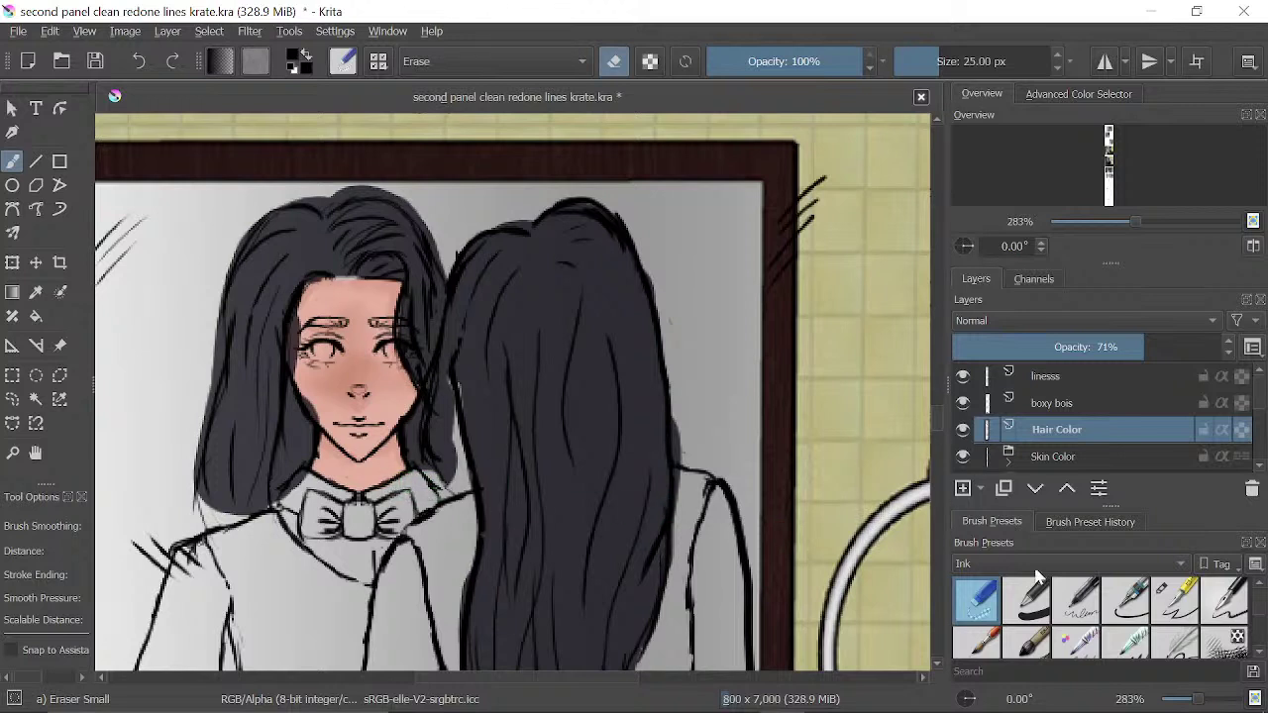
- Erase the excess hair color between the reflection's neck and the back-view figure, using the Ink-3 Gpen brush at 5 px
{"action": "left_click", "coordinate": [1030, 600]}
{"action": "left_click", "coordinate": [1174, 606]}
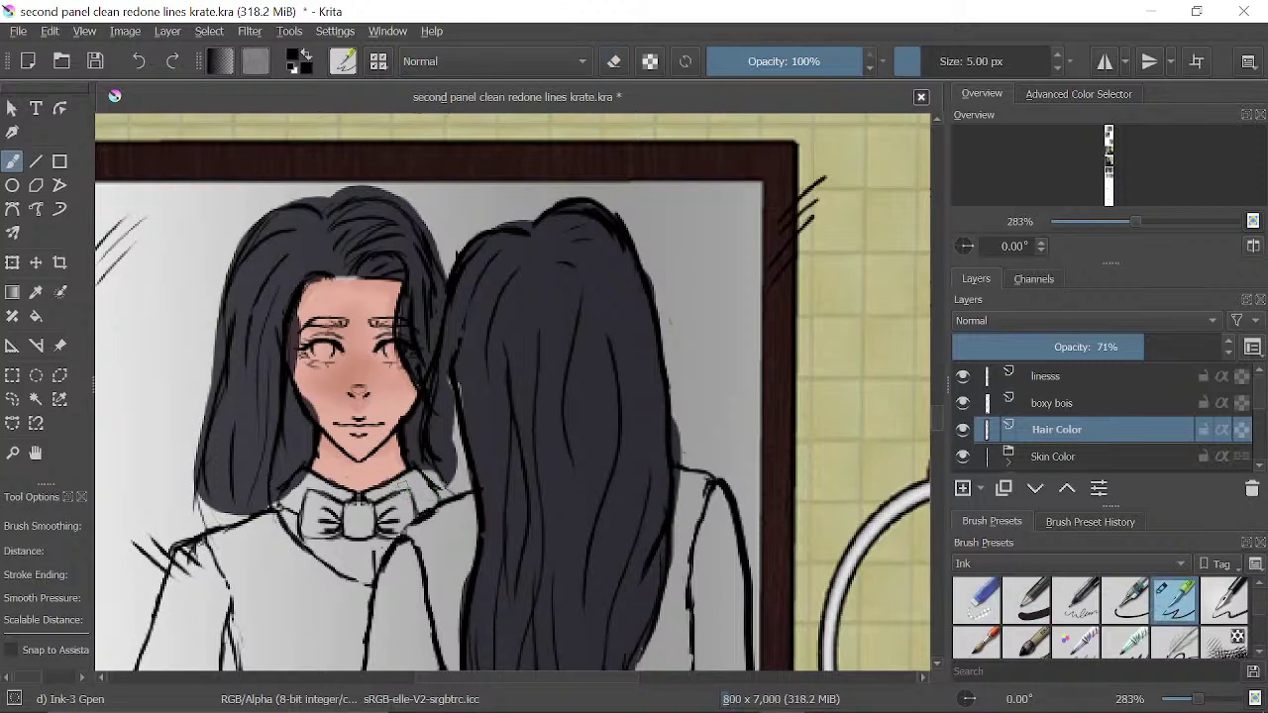
{"action": "left_click_drag", "start_coordinate": [420, 463], "coordinate": [428, 472]}
{"action": "key", "text": "e"}
{"action": "mouse_move", "coordinate": [461, 477]}
{"action": "left_mouse_down"}
{"action": "mouse_move", "coordinate": [442, 482]}
{"action": "mouse_move", "coordinate": [436, 463]}
{"action": "mouse_move", "coordinate": [453, 435]}
{"action": "left_mouse_up"}
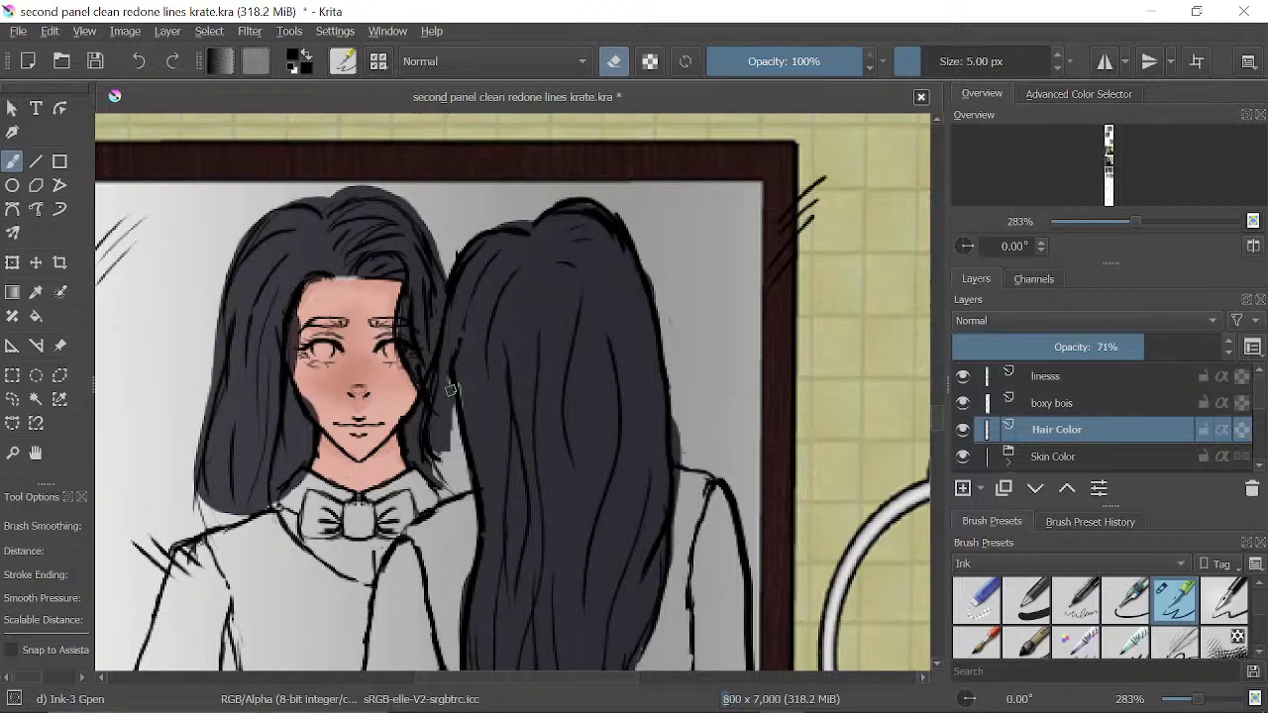
{"action": "mouse_move", "coordinate": [450, 389]}
{"action": "left_mouse_down"}
{"action": "mouse_move", "coordinate": [441, 425]}
{"action": "mouse_move", "coordinate": [450, 393]}
{"action": "left_mouse_up"}
{"action": "mouse_move", "coordinate": [448, 456]}
{"action": "left_mouse_down"}
{"action": "mouse_move", "coordinate": [446, 394]}
{"action": "mouse_move", "coordinate": [455, 426]}
{"action": "left_mouse_up"}
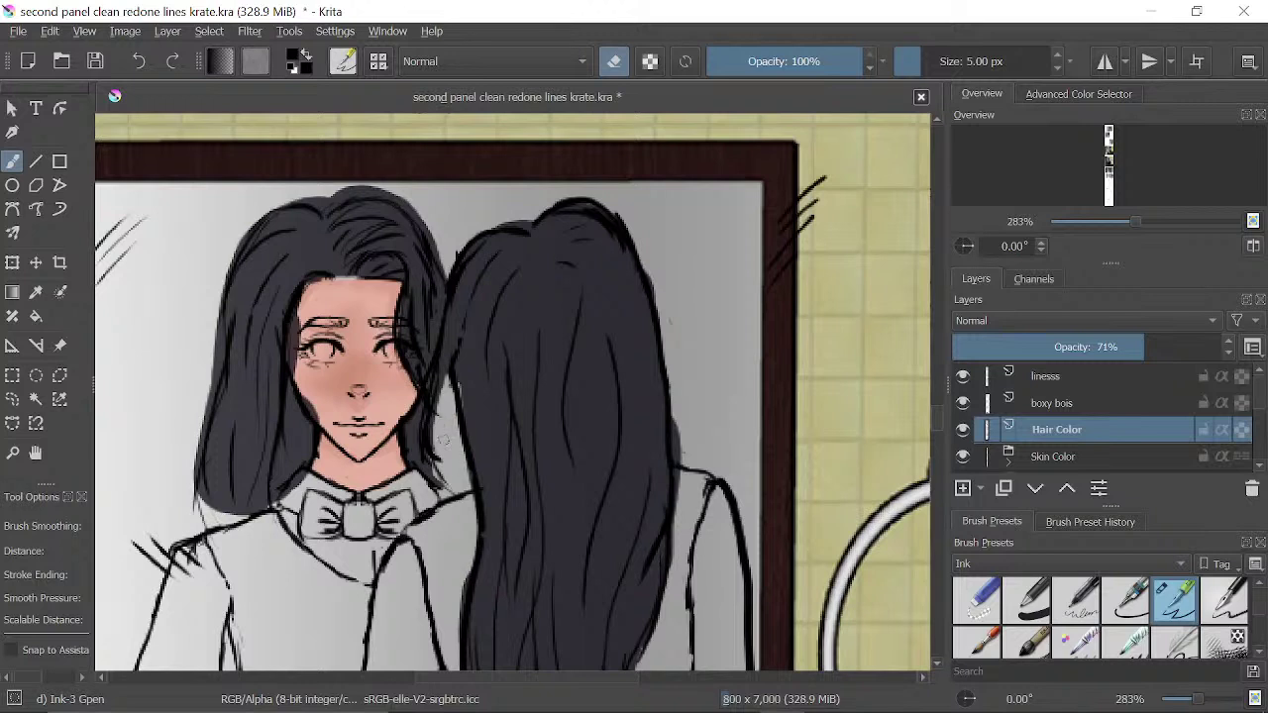
- Repaint the lower ends of the reflection's hair on both sides of the collar, filling down to the shoulder lines
{"action": "key", "text": "e"}
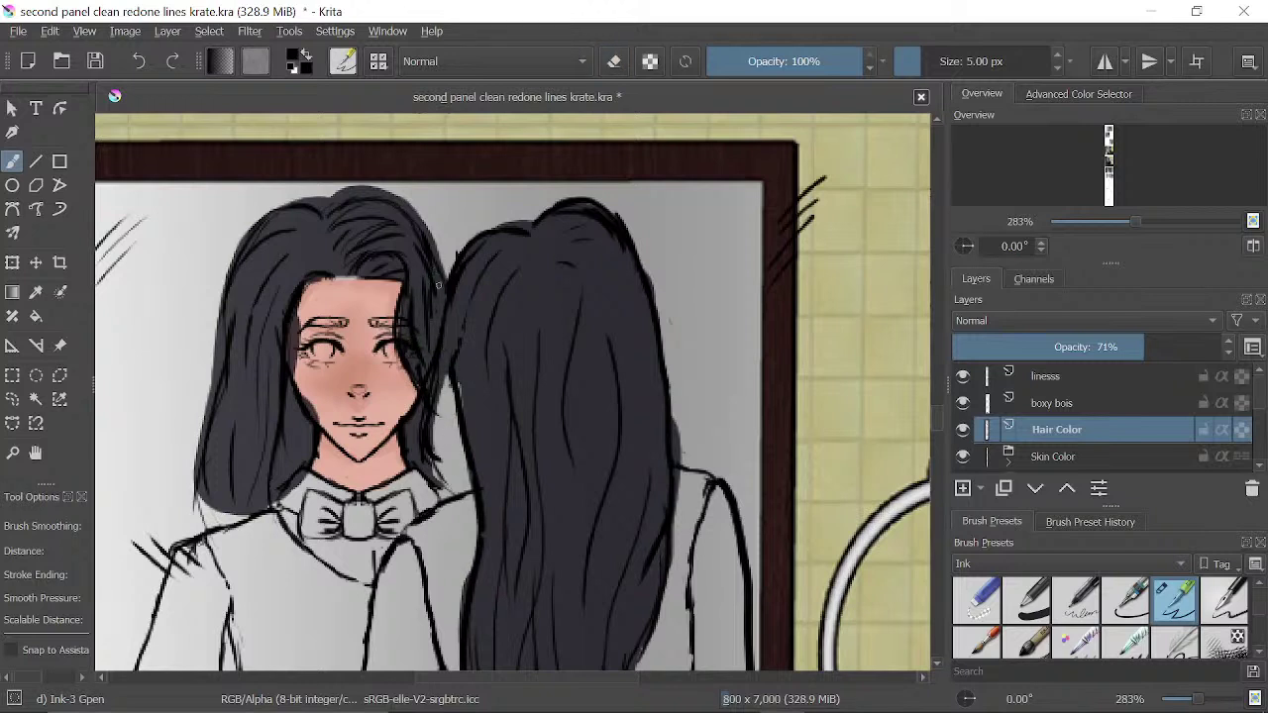
{"action": "left_click_drag", "start_coordinate": [446, 374], "coordinate": [436, 472]}
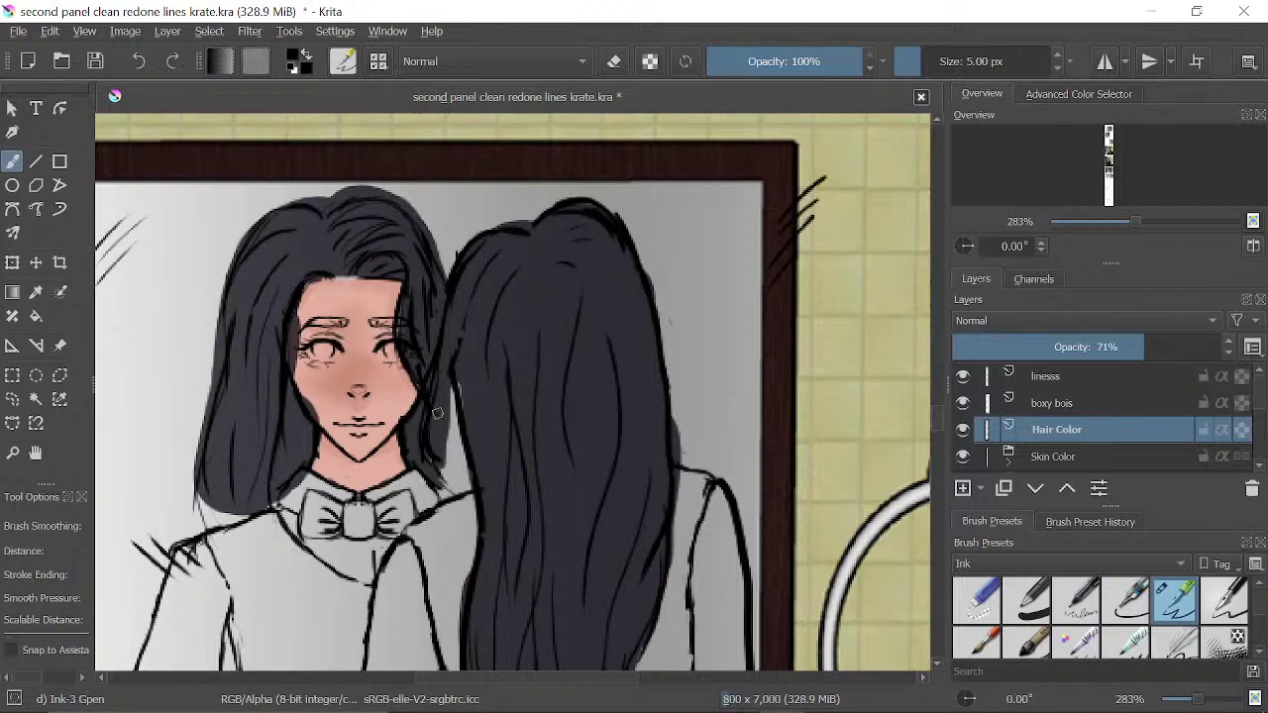
{"action": "left_click_drag", "start_coordinate": [436, 412], "coordinate": [443, 503]}
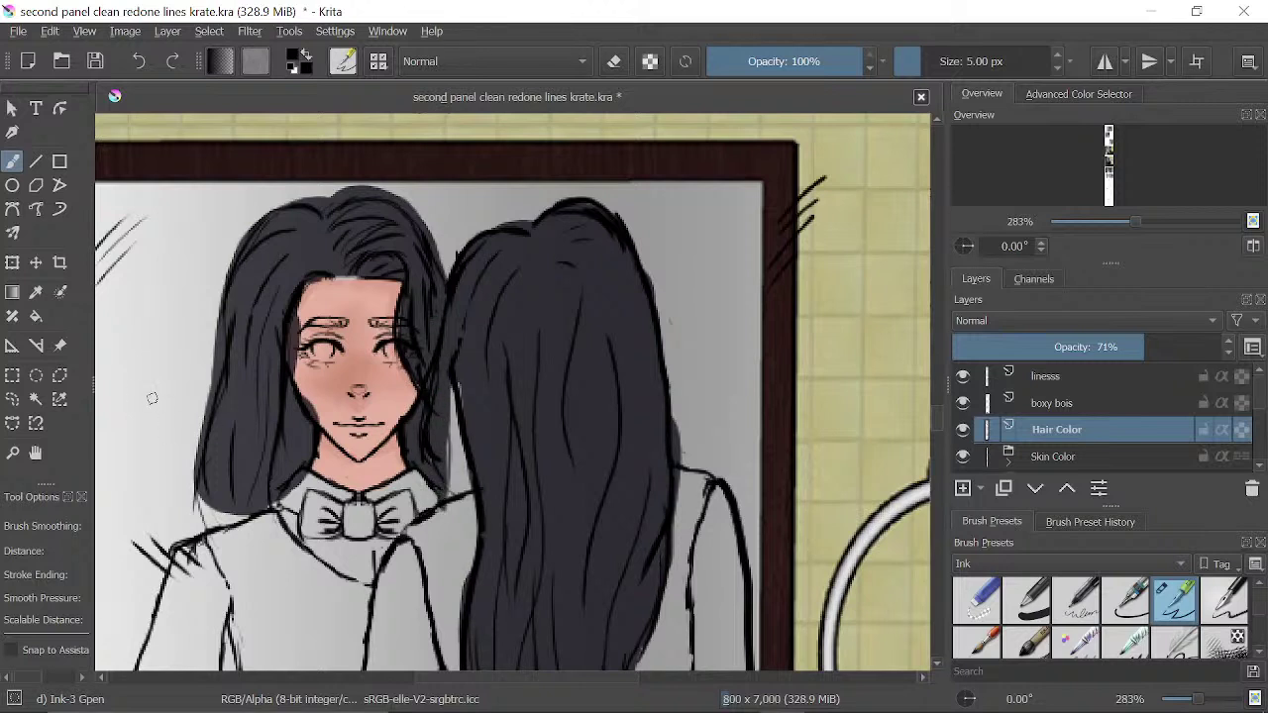
{"action": "mouse_move", "coordinate": [213, 501]}
{"action": "left_mouse_down"}
{"action": "mouse_move", "coordinate": [210, 528]}
{"action": "mouse_move", "coordinate": [255, 504]}
{"action": "left_mouse_up"}
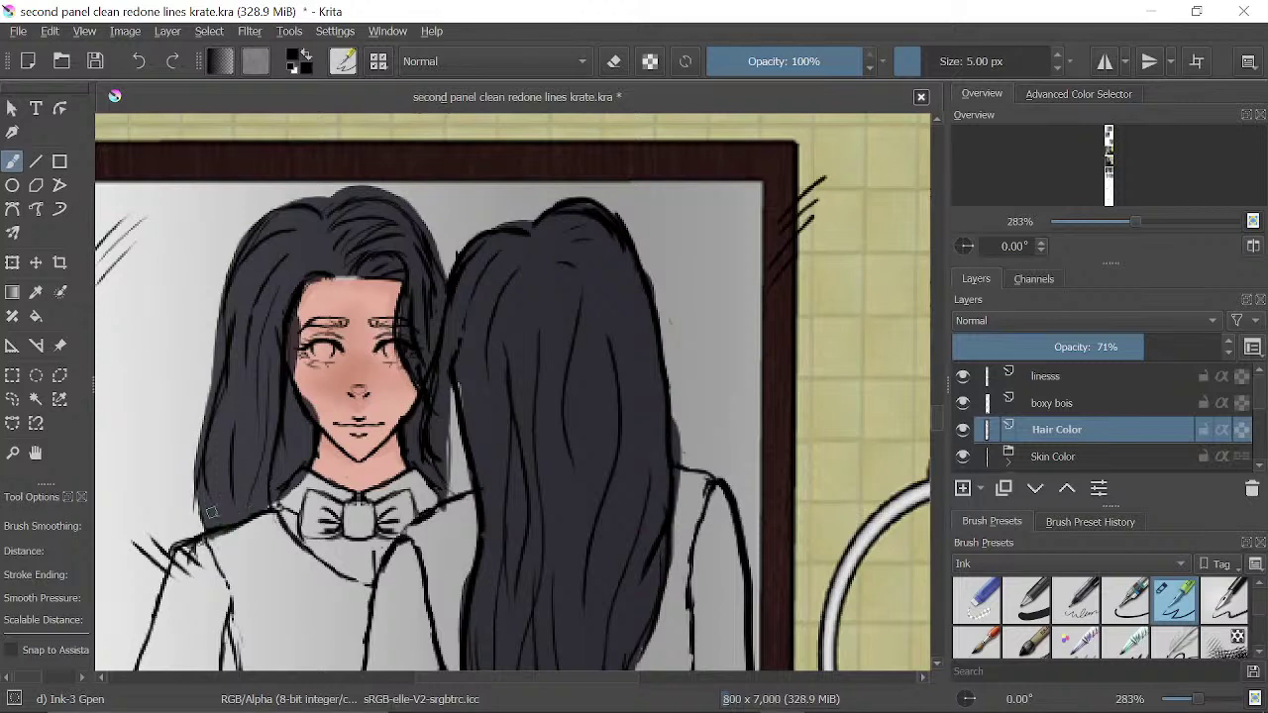
- Erase the hair color overlapping the reflection's shirt collar and the outer edge of the face
{"action": "key", "text": "e"}
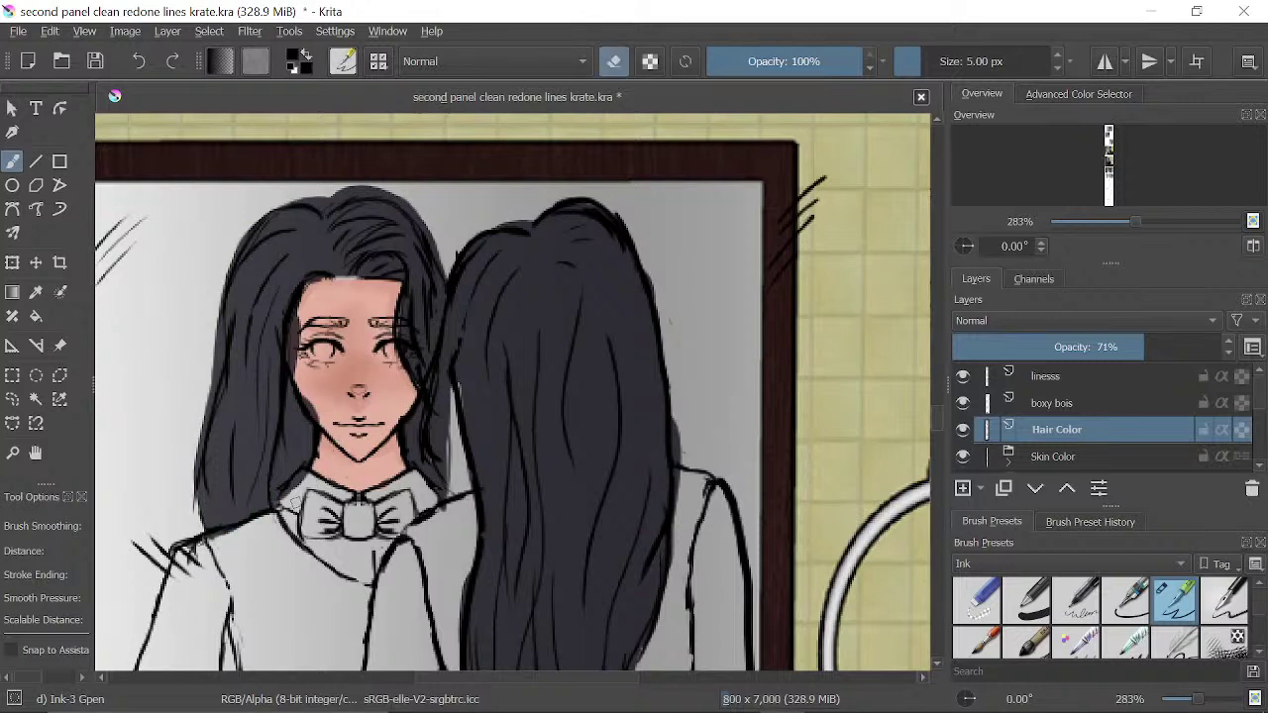
{"action": "left_click_drag", "start_coordinate": [294, 502], "coordinate": [301, 479]}
{"action": "mouse_move", "coordinate": [298, 331]}
{"action": "left_mouse_down"}
{"action": "mouse_move", "coordinate": [301, 358]}
{"action": "mouse_move", "coordinate": [302, 303]}
{"action": "left_mouse_up"}
{"action": "key", "text": "e"}
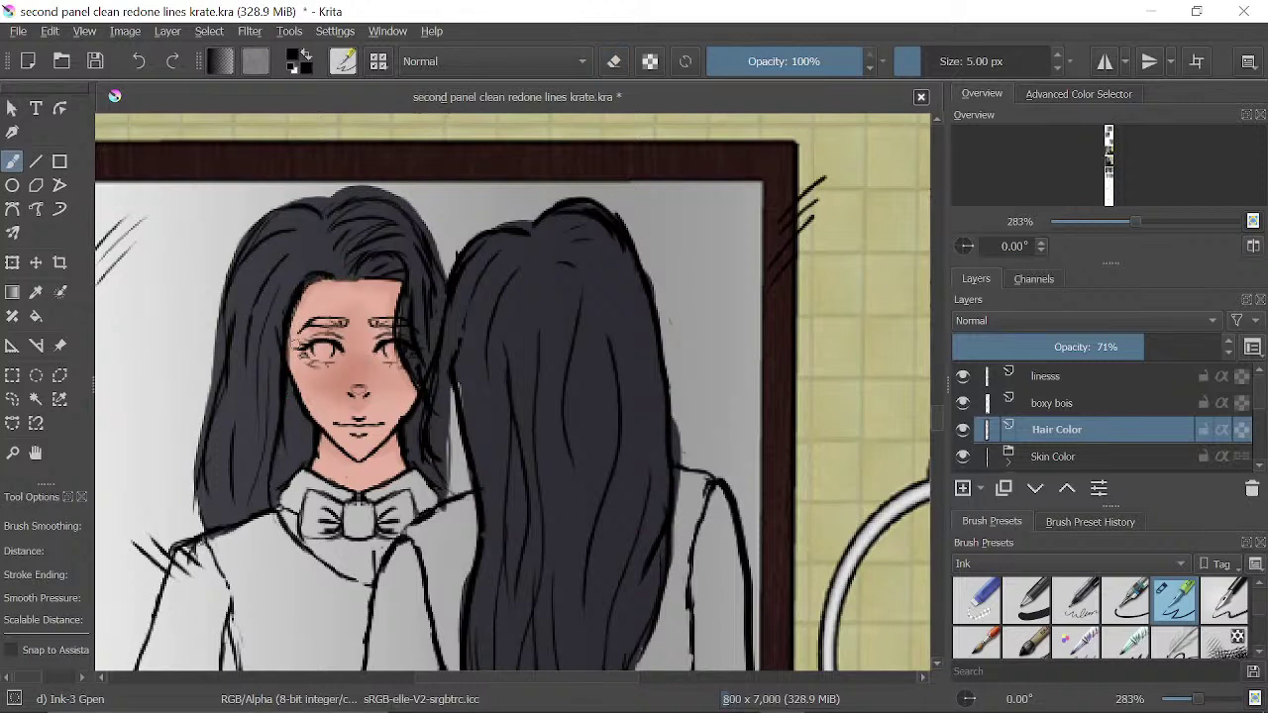
- Erase the hair color spilling outside the reflection's crown and along the outer side of the back-view figure's hair
{"action": "left_click_drag", "start_coordinate": [277, 288], "coordinate": [398, 364]}
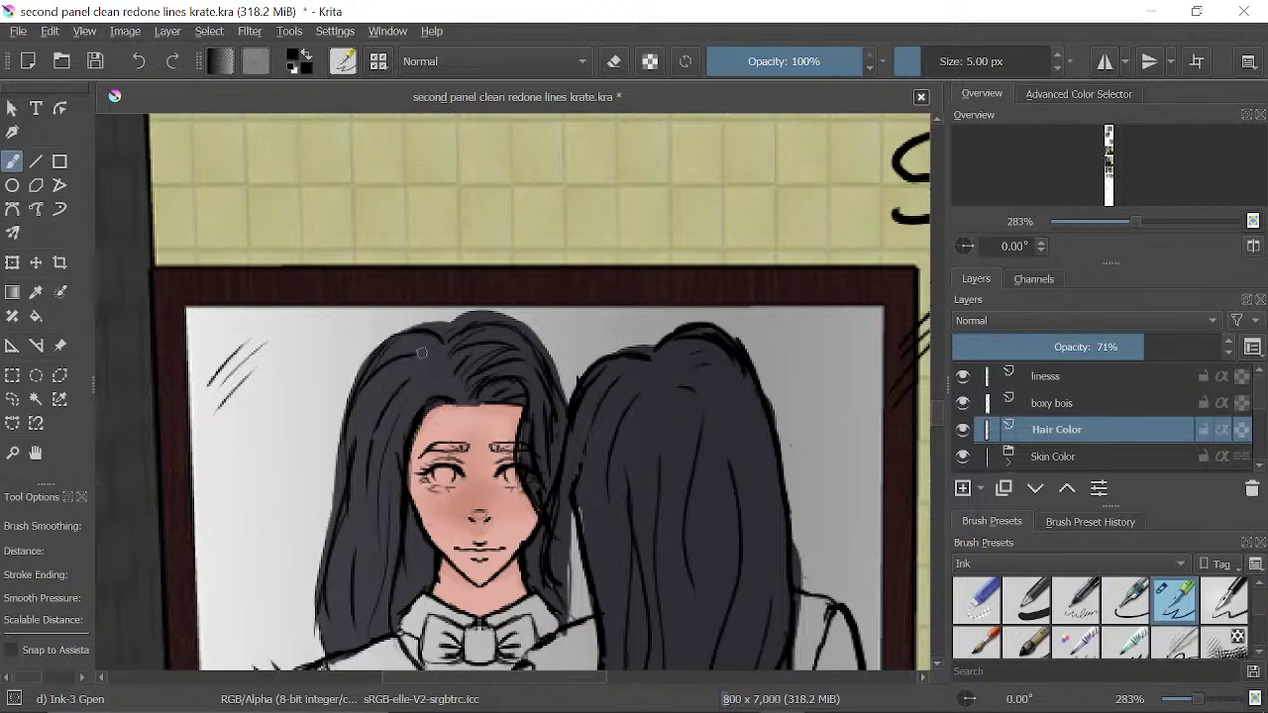
{"action": "key", "text": "e"}
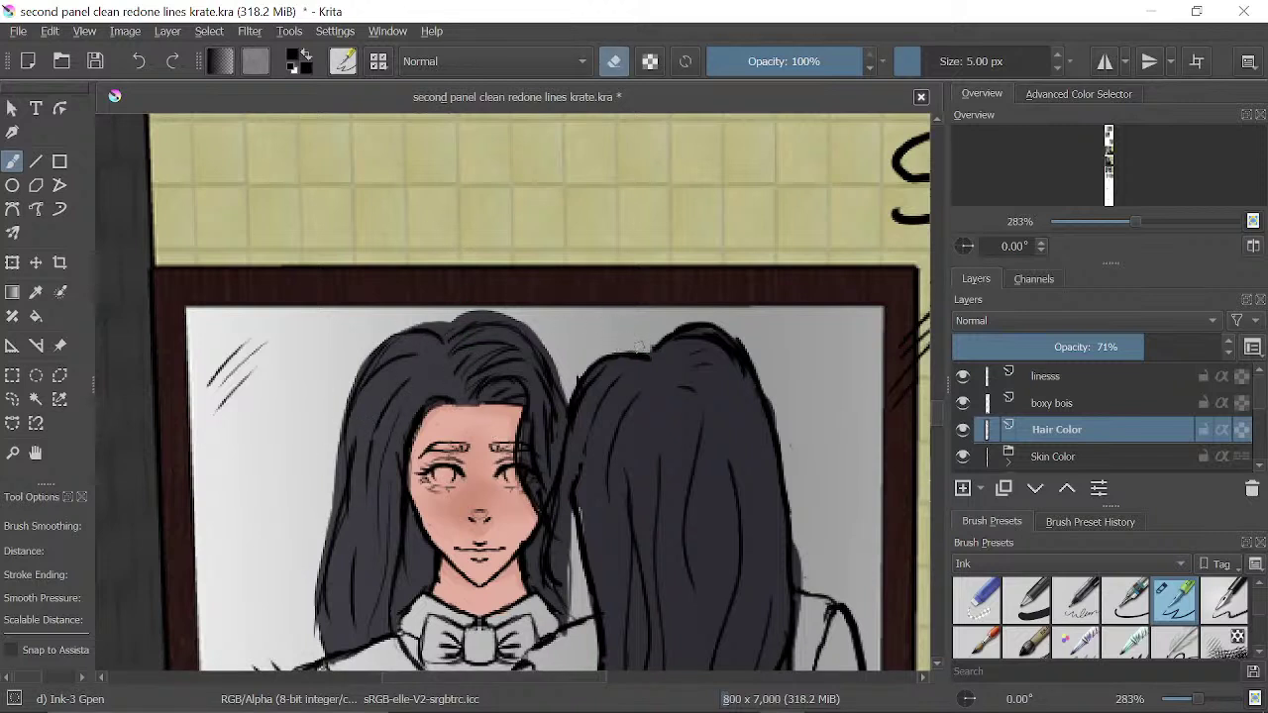
{"action": "mouse_move", "coordinate": [406, 322]}
{"action": "left_mouse_down"}
{"action": "mouse_move", "coordinate": [525, 321]}
{"action": "mouse_move", "coordinate": [500, 321]}
{"action": "mouse_move", "coordinate": [533, 335]}
{"action": "mouse_move", "coordinate": [511, 322]}
{"action": "mouse_move", "coordinate": [553, 373]}
{"action": "left_mouse_up"}
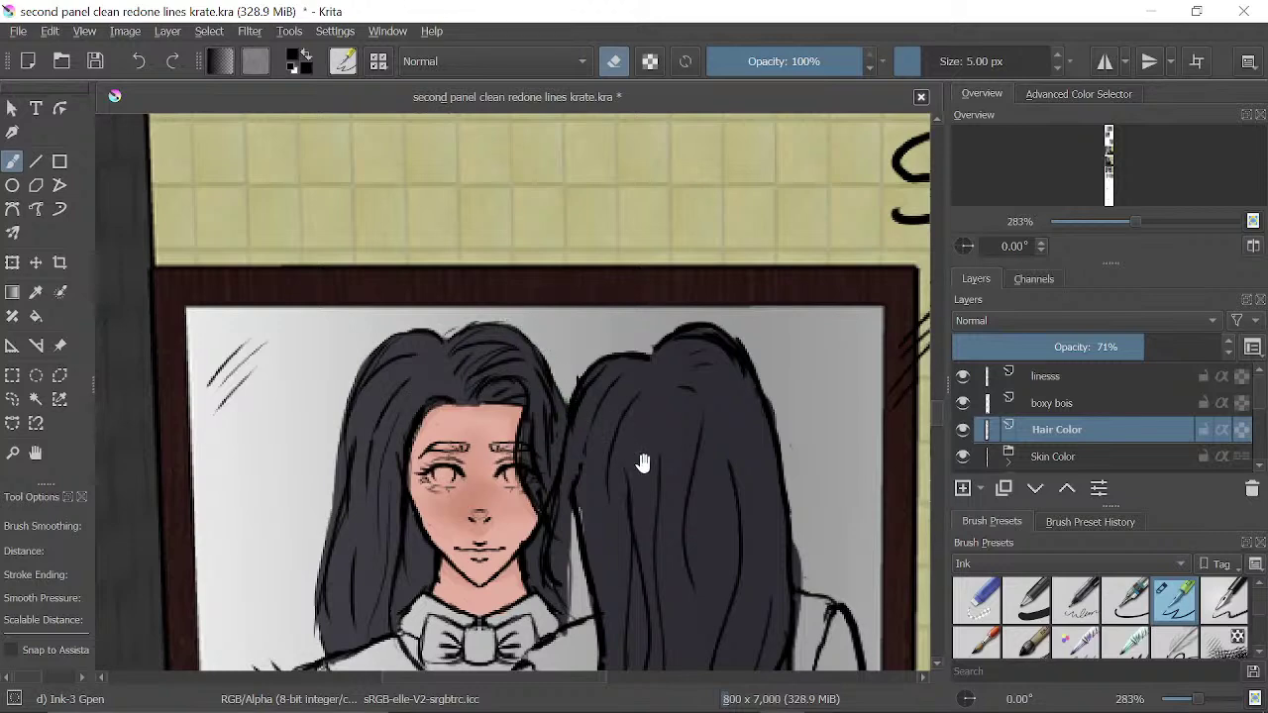
{"action": "left_click_drag", "start_coordinate": [769, 470], "coordinate": [736, 343]}
{"action": "mouse_move", "coordinate": [700, 261]}
{"action": "left_mouse_down"}
{"action": "mouse_move", "coordinate": [705, 375]}
{"action": "mouse_move", "coordinate": [699, 317]}
{"action": "mouse_move", "coordinate": [660, 277]}
{"action": "mouse_move", "coordinate": [665, 286]}
{"action": "mouse_move", "coordinate": [673, 242]}
{"action": "mouse_move", "coordinate": [685, 295]}
{"action": "left_mouse_up"}
- Paint tapered near-black strands along the bottom ends of the back-view figure's hair
{"action": "key", "text": "e"}
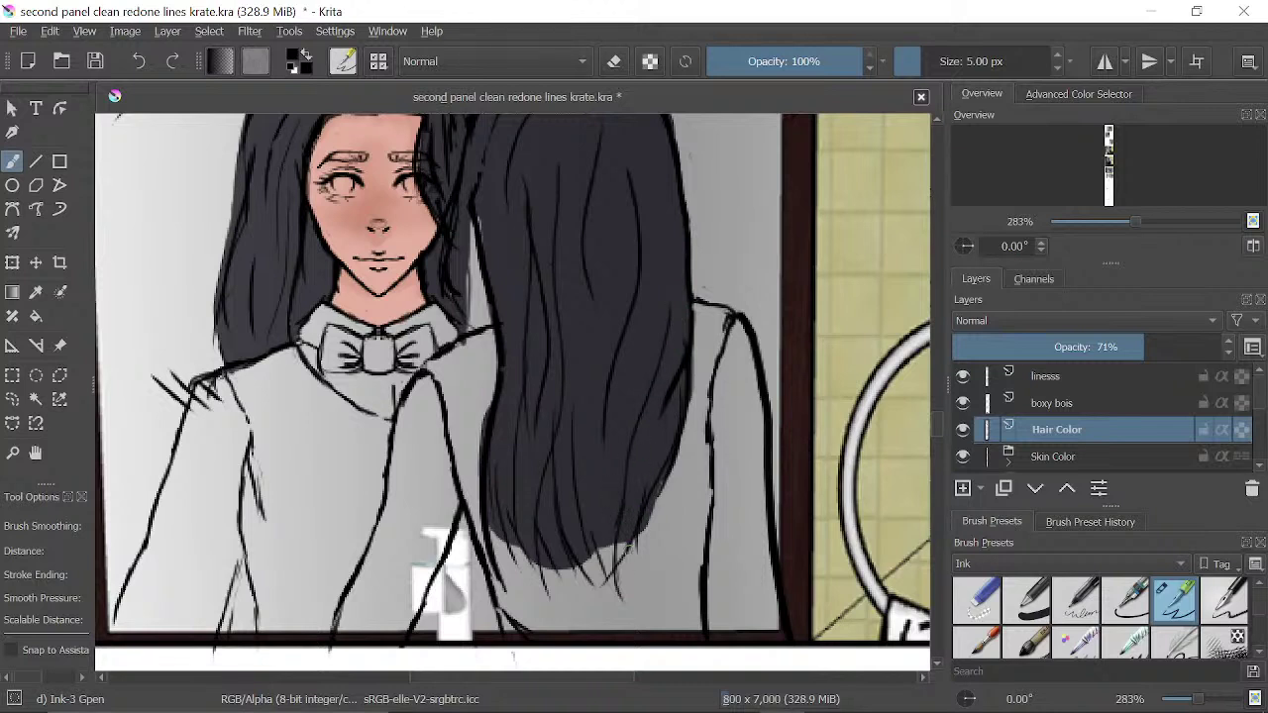
{"action": "left_click_drag", "start_coordinate": [630, 544], "coordinate": [612, 592]}
{"action": "mouse_move", "coordinate": [608, 542]}
{"action": "left_mouse_down"}
{"action": "mouse_move", "coordinate": [616, 593]}
{"action": "mouse_move", "coordinate": [576, 590]}
{"action": "mouse_move", "coordinate": [570, 602]}
{"action": "left_mouse_up"}
{"action": "mouse_move", "coordinate": [570, 557]}
{"action": "left_mouse_down"}
{"action": "mouse_move", "coordinate": [586, 611]}
{"action": "mouse_move", "coordinate": [538, 533]}
{"action": "mouse_move", "coordinate": [550, 617]}
{"action": "left_mouse_up"}
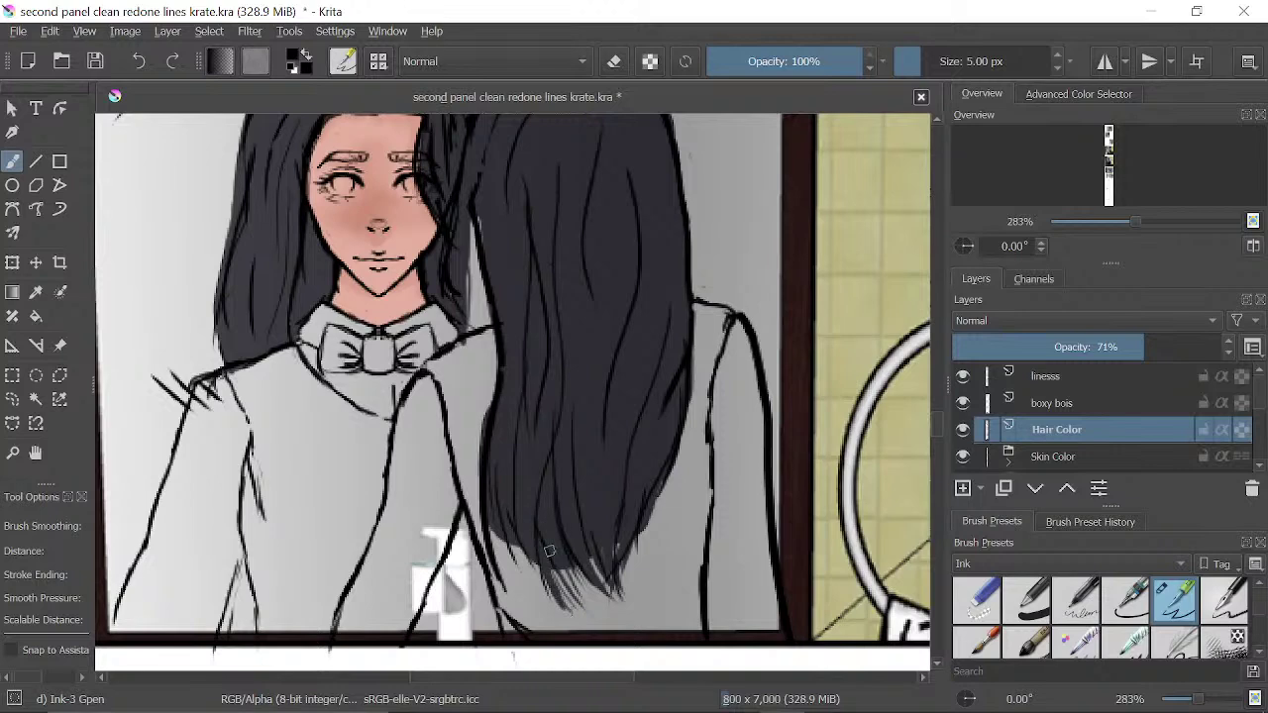
{"action": "left_click_drag", "start_coordinate": [553, 569], "coordinate": [561, 600]}
{"action": "left_click_drag", "start_coordinate": [580, 571], "coordinate": [570, 600]}
{"action": "mouse_move", "coordinate": [530, 508]}
{"action": "left_mouse_down"}
{"action": "mouse_move", "coordinate": [582, 568]}
{"action": "mouse_move", "coordinate": [567, 461]}
{"action": "mouse_move", "coordinate": [545, 556]}
{"action": "mouse_move", "coordinate": [552, 531]}
{"action": "mouse_move", "coordinate": [578, 550]}
{"action": "left_mouse_up"}
{"action": "left_click_drag", "start_coordinate": [569, 508], "coordinate": [560, 539]}
{"action": "mouse_move", "coordinate": [581, 511]}
{"action": "left_mouse_down"}
{"action": "mouse_move", "coordinate": [572, 551]}
{"action": "mouse_move", "coordinate": [592, 564]}
{"action": "left_mouse_up"}
{"action": "left_click_drag", "start_coordinate": [576, 519], "coordinate": [598, 573]}
- Add loose curved strands along both outer sides of the back-view figure's lower hair
{"action": "left_click_drag", "start_coordinate": [679, 335], "coordinate": [638, 470]}
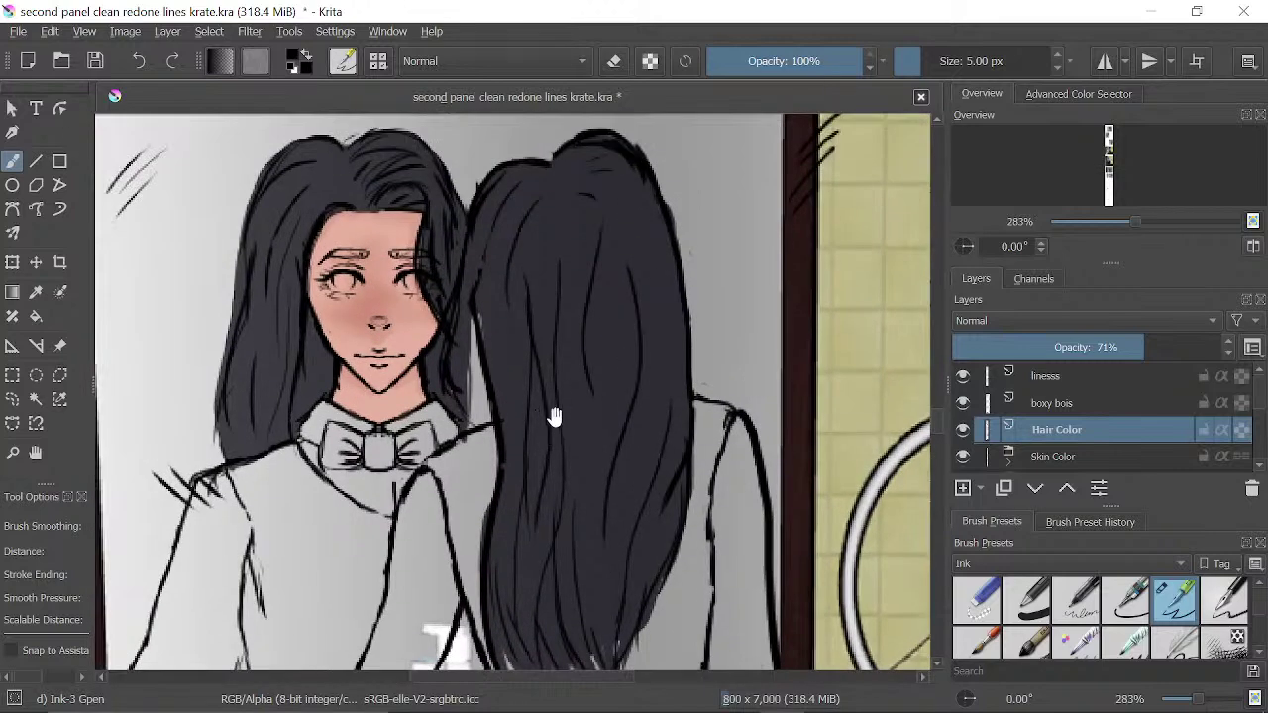
{"action": "left_click_drag", "start_coordinate": [554, 417], "coordinate": [584, 379]}
{"action": "left_click_drag", "start_coordinate": [523, 342], "coordinate": [493, 485]}
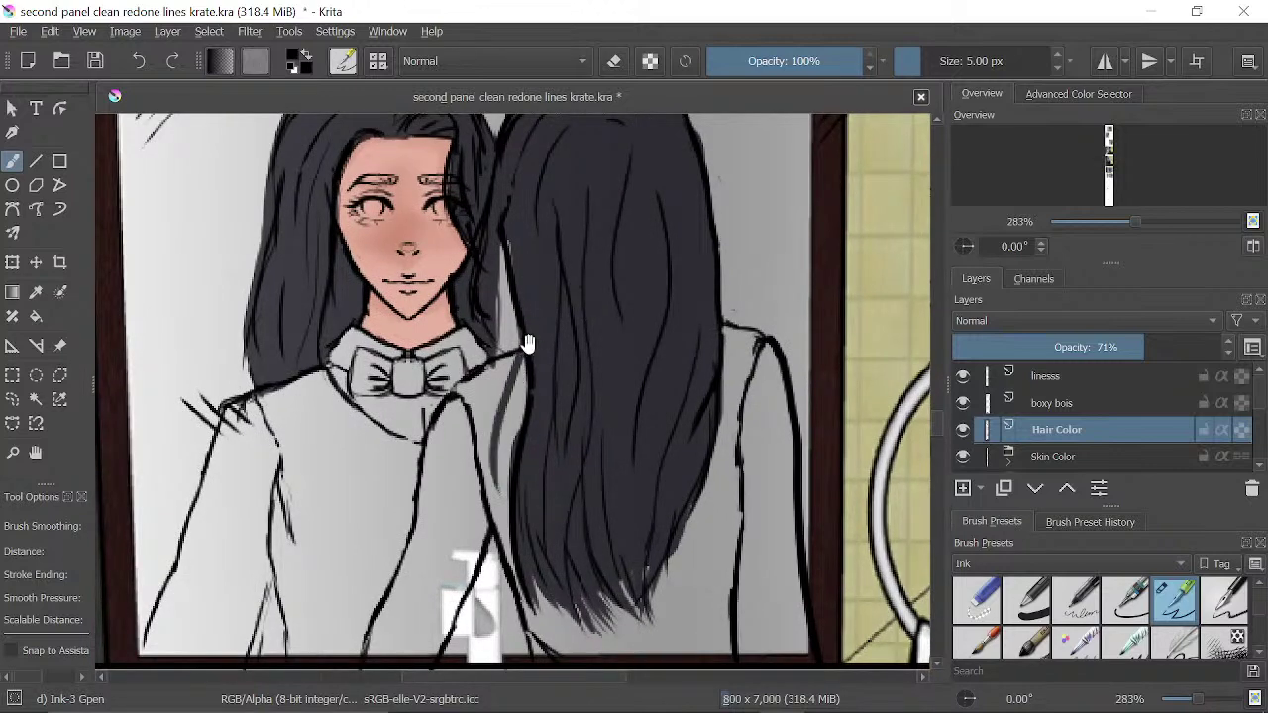
{"action": "left_click_drag", "start_coordinate": [530, 381], "coordinate": [506, 495]}
{"action": "left_click_drag", "start_coordinate": [651, 371], "coordinate": [571, 374]}
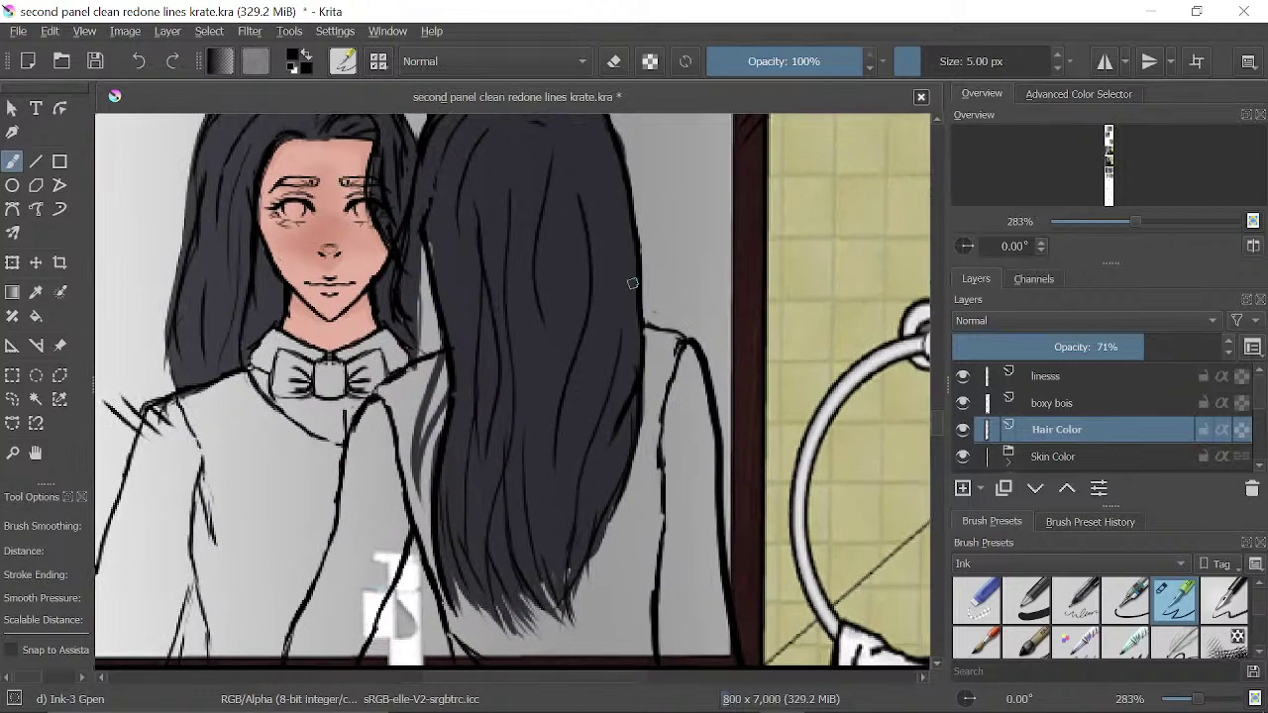
{"action": "mouse_move", "coordinate": [644, 327]}
{"action": "left_mouse_down"}
{"action": "mouse_move", "coordinate": [626, 491]}
{"action": "mouse_move", "coordinate": [649, 404]}
{"action": "mouse_move", "coordinate": [647, 423]}
{"action": "left_mouse_up"}
{"action": "mouse_move", "coordinate": [639, 330]}
{"action": "left_mouse_down"}
{"action": "mouse_move", "coordinate": [634, 489]}
{"action": "mouse_move", "coordinate": [593, 567]}
{"action": "left_mouse_up"}
- Set the Hair Color layer's opacity to 100% and check the filled hair of both figures
{"action": "left_click_drag", "start_coordinate": [490, 256], "coordinate": [580, 447]}
{"action": "left_click_drag", "start_coordinate": [345, 327], "coordinate": [349, 263]}
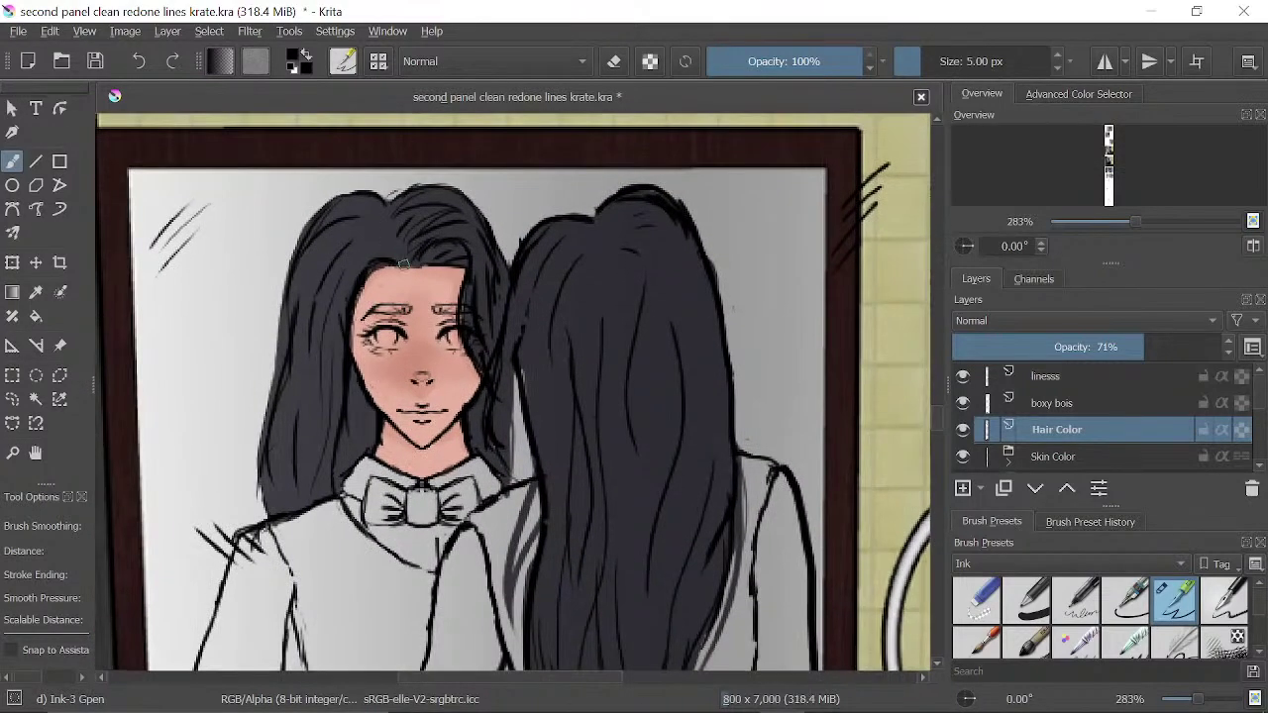
{"action": "left_click_drag", "start_coordinate": [539, 424], "coordinate": [550, 332]}
{"action": "left_click_drag", "start_coordinate": [1146, 342], "coordinate": [1224, 341]}
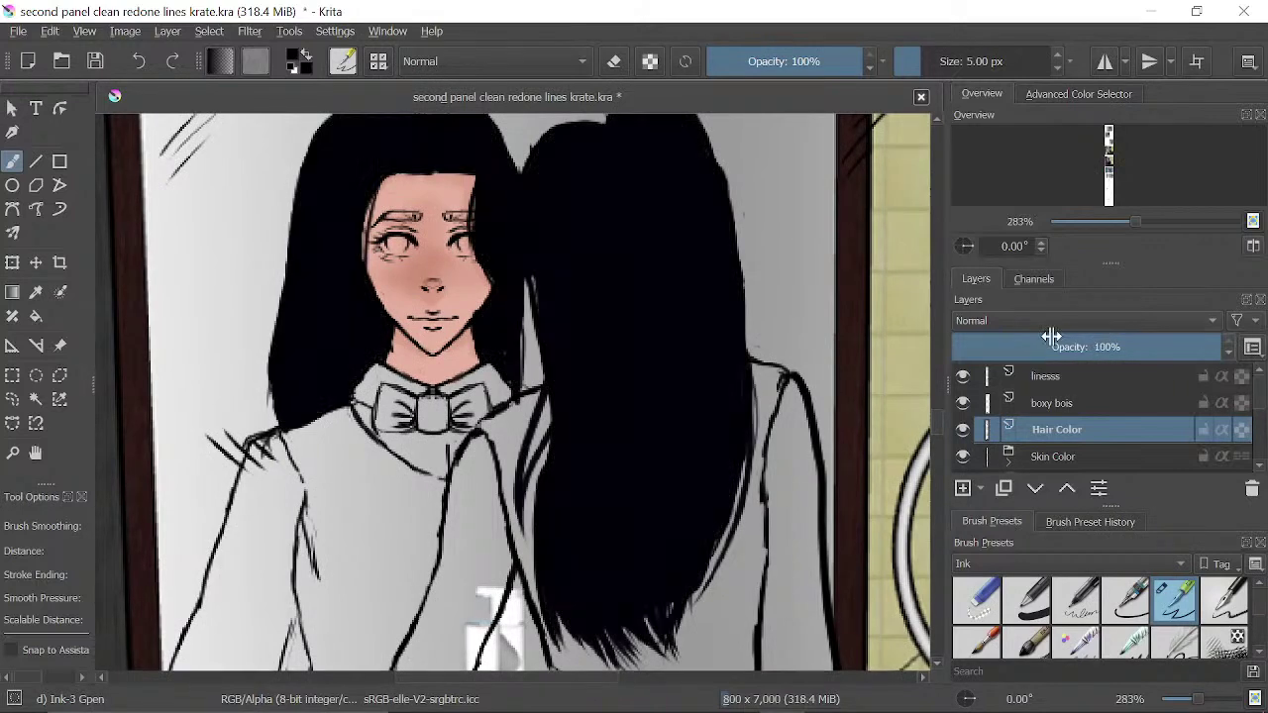
{"action": "left_click_drag", "start_coordinate": [858, 266], "coordinate": [801, 357]}
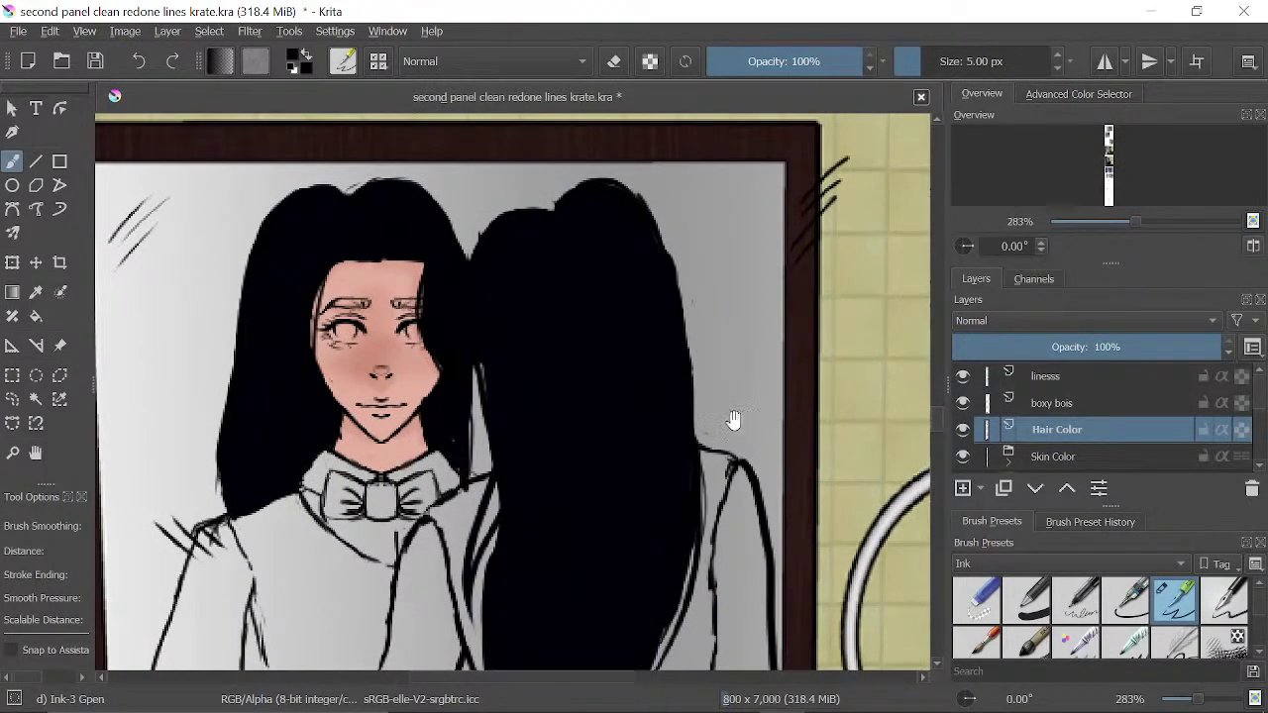
{"action": "left_click_drag", "start_coordinate": [660, 459], "coordinate": [705, 405]}
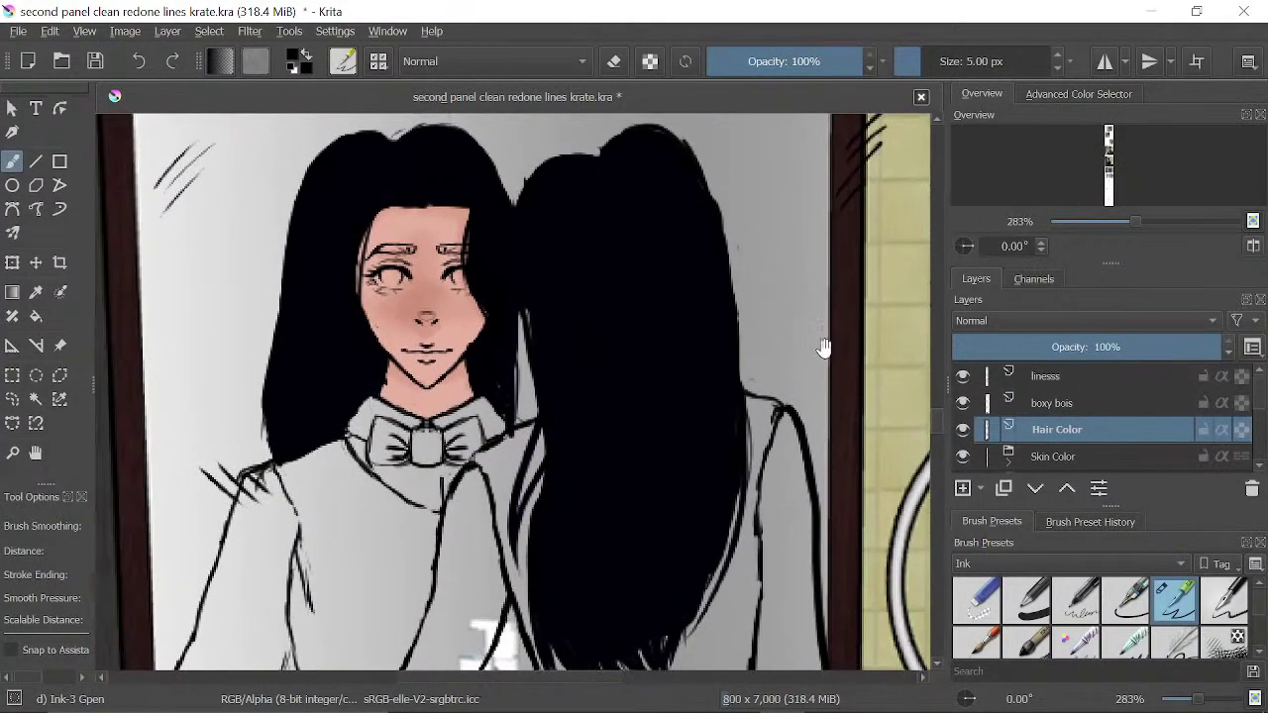
- Choose a dark blue as the brush color and lower the Hair Color layer's opacity to 58%
{"action": "left_click", "coordinate": [1057, 94]}
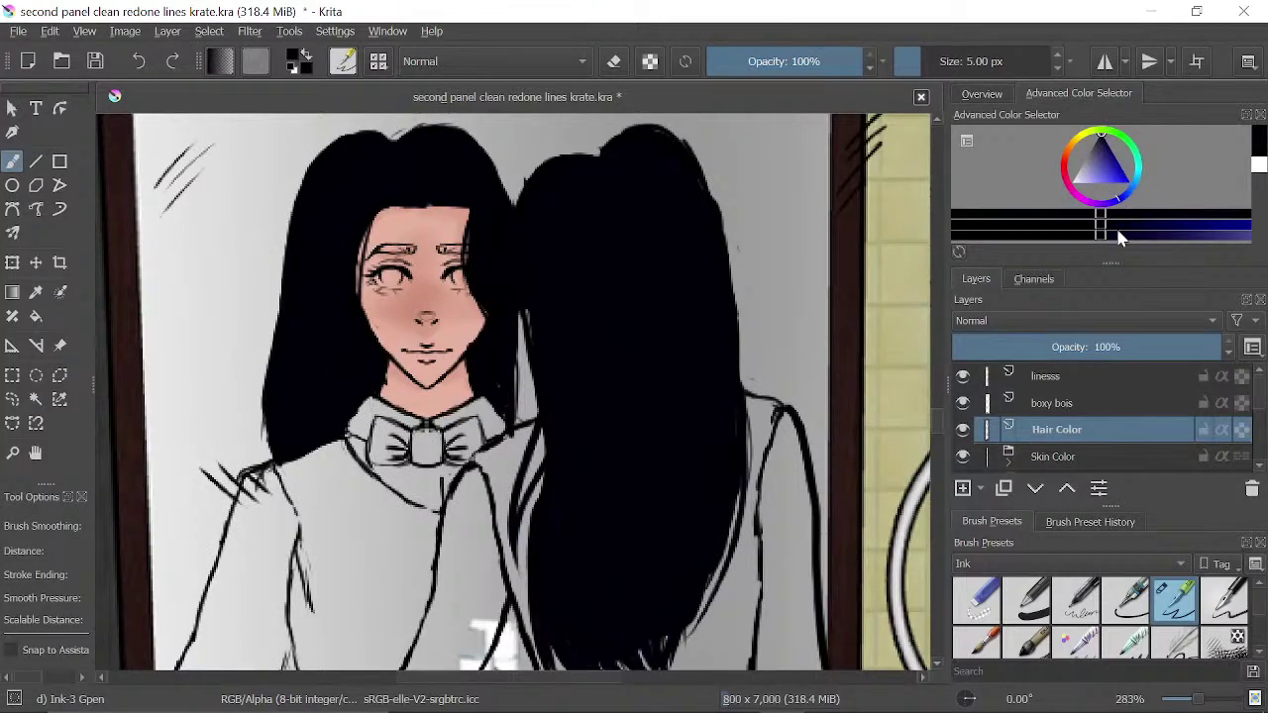
{"action": "left_click", "coordinate": [1156, 226]}
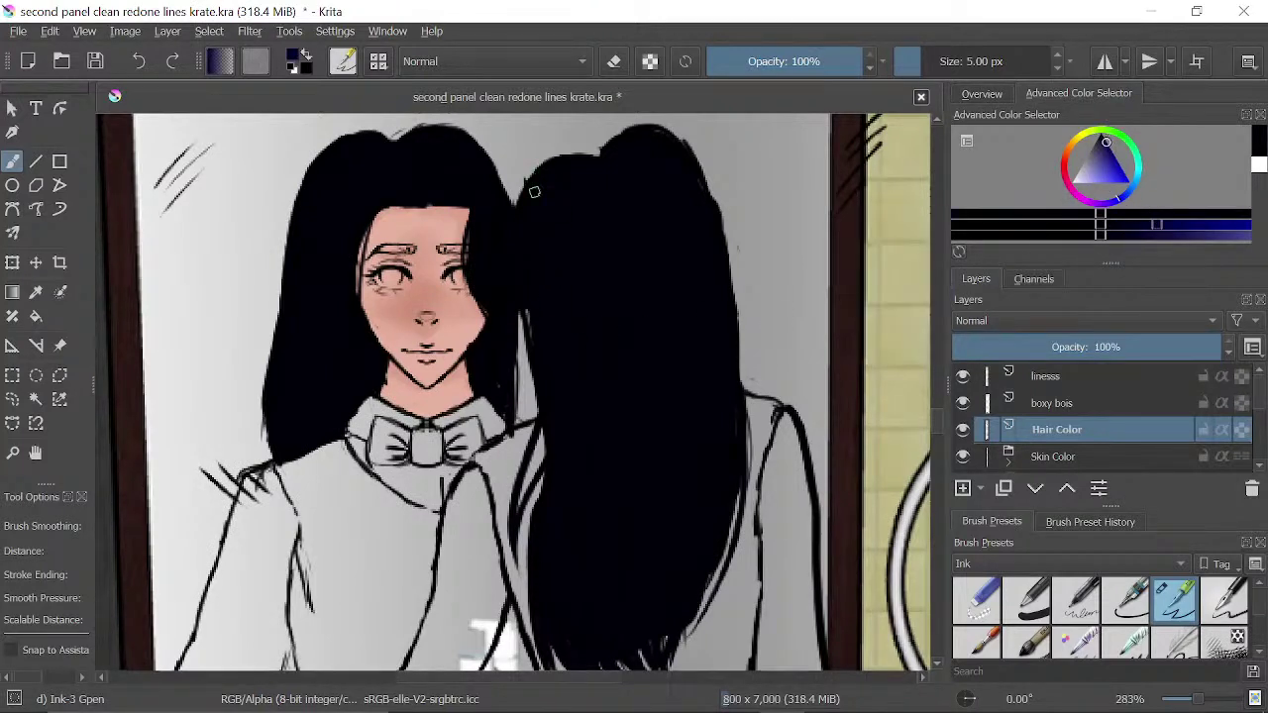
{"action": "left_click_drag", "start_coordinate": [1192, 347], "coordinate": [1111, 348]}
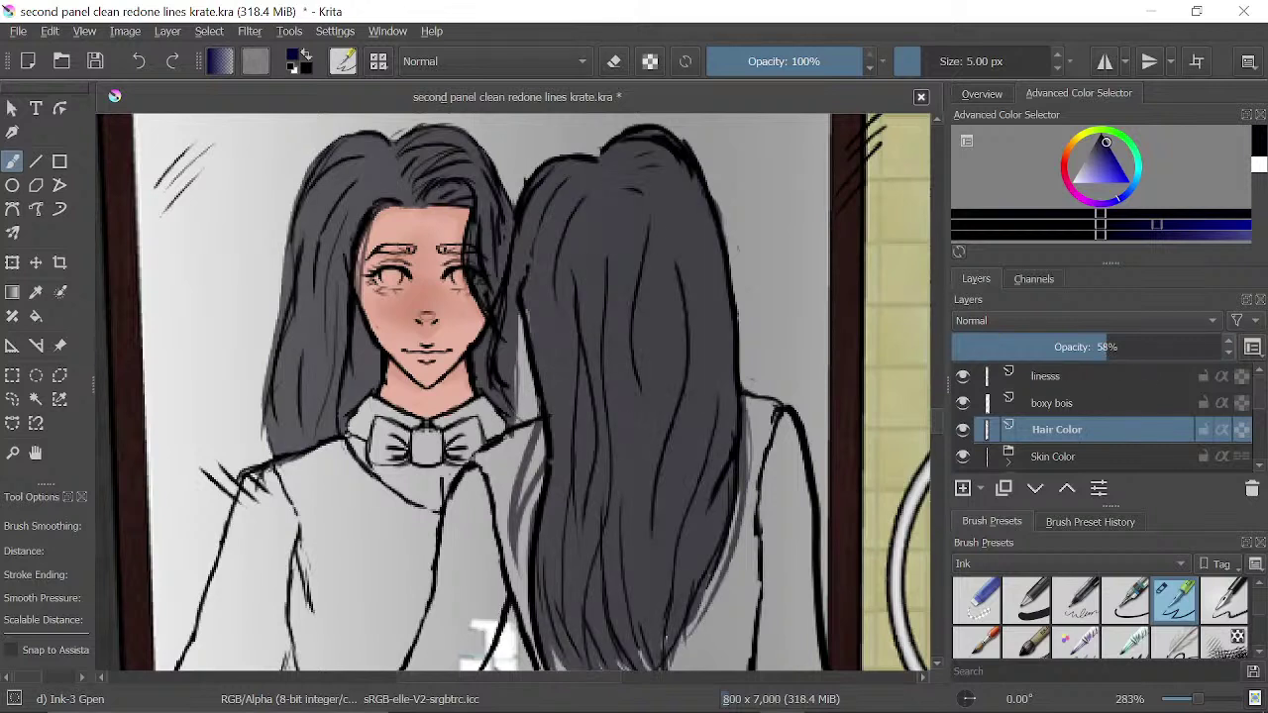
- Undo the trial highlight on the back-view figure's head and paint dark-blue highlights in the reflection's hair on both sides of the face
{"action": "left_click_drag", "start_coordinate": [599, 180], "coordinate": [556, 253]}
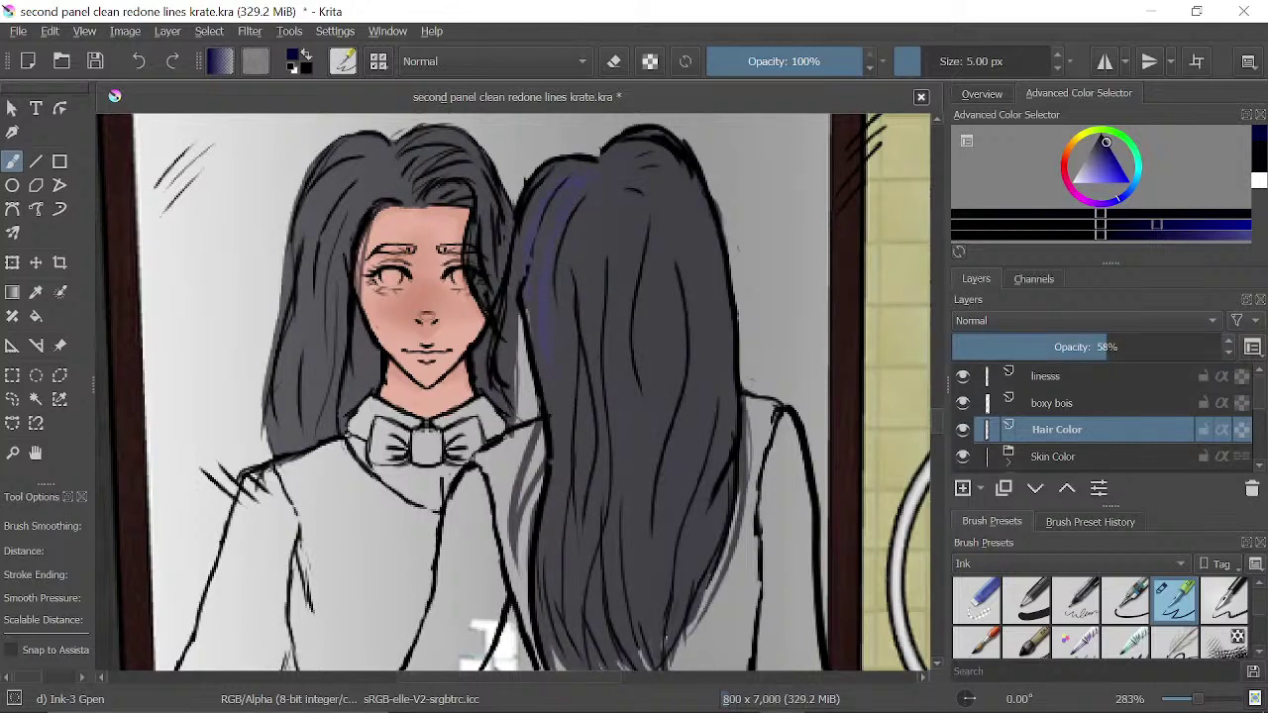
{"action": "left_click", "coordinate": [139, 61]}
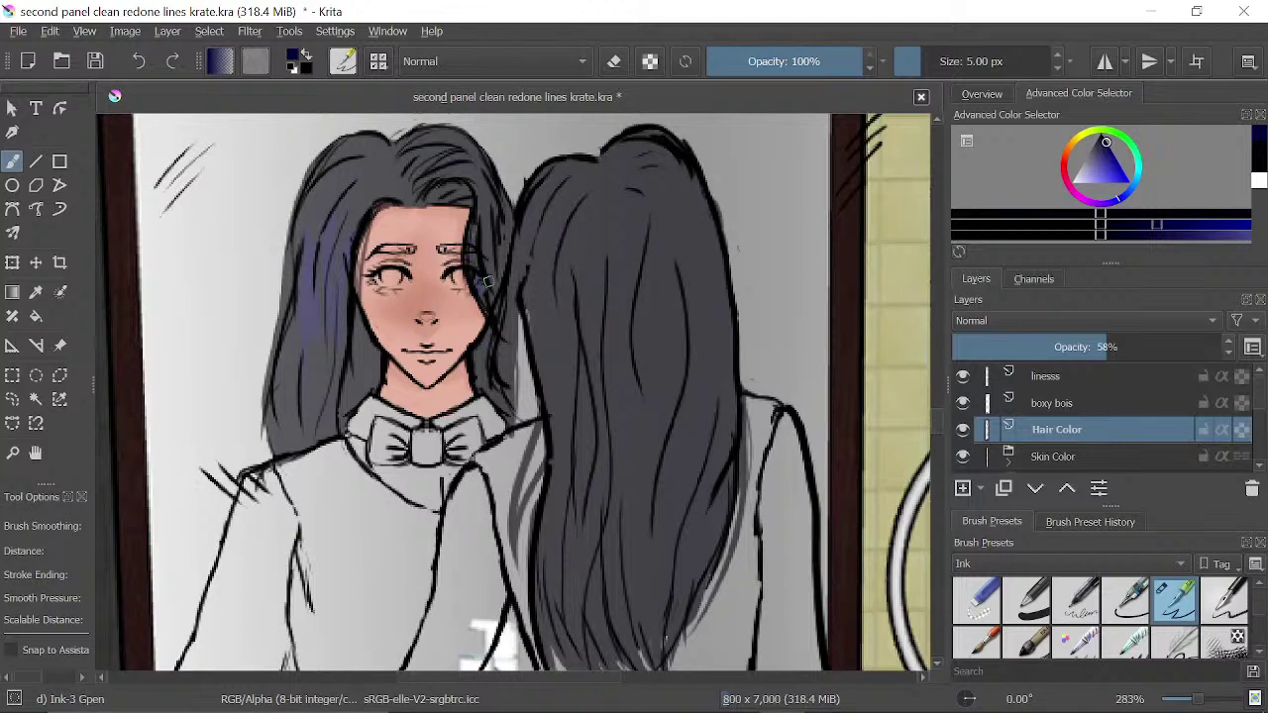
{"action": "left_click_drag", "start_coordinate": [486, 282], "coordinate": [492, 247]}
- Switch the brush color to near-black for the back-view figure's highlights and set the Hair Color layer's opacity to 100%
{"action": "left_click", "coordinate": [1077, 216]}
{"action": "left_click", "coordinate": [1079, 222]}
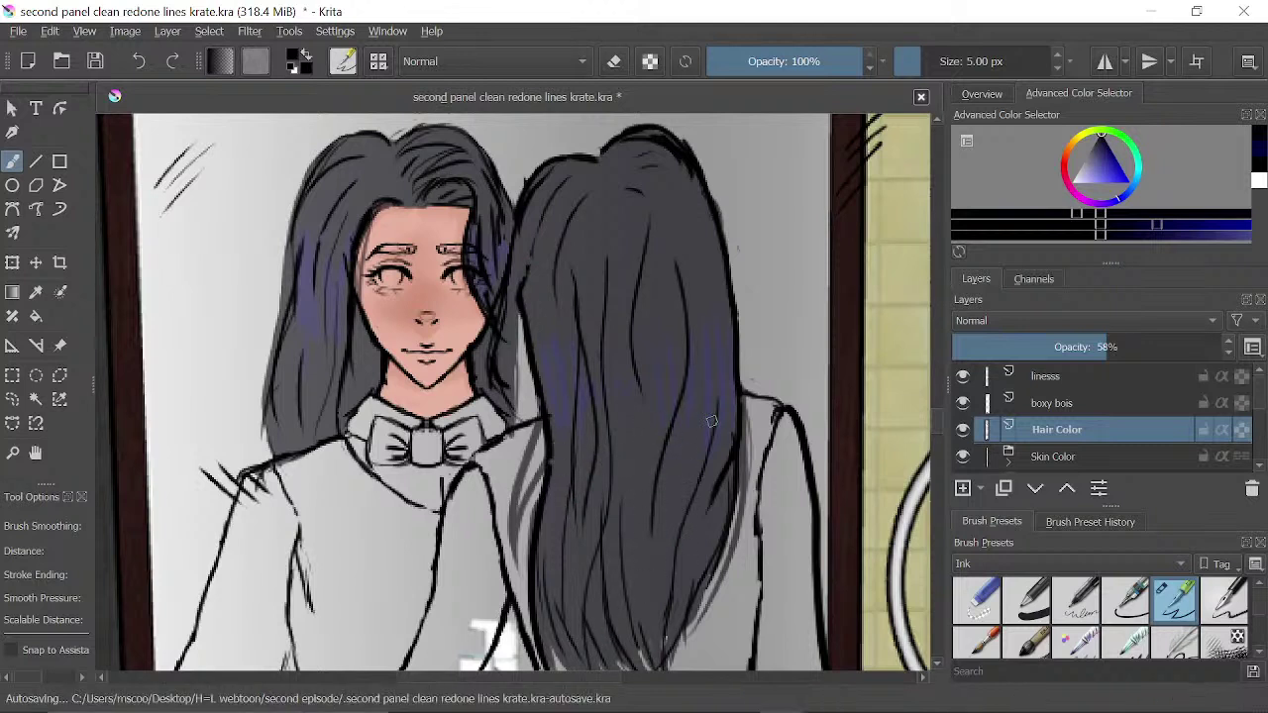
{"action": "left_click_drag", "start_coordinate": [1109, 346], "coordinate": [1228, 347]}
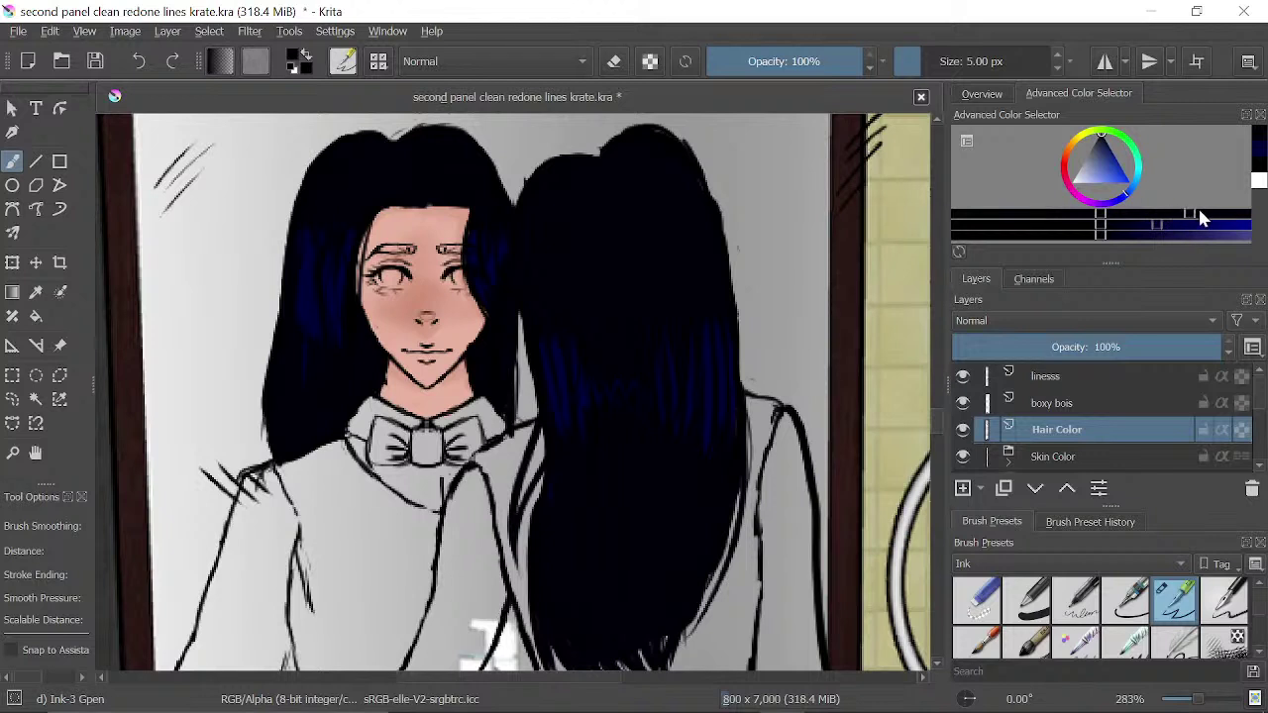
- Pick another near-black blue shade and paint over the upper part of the back-view figure's hair
{"action": "left_click", "coordinate": [1164, 218]}
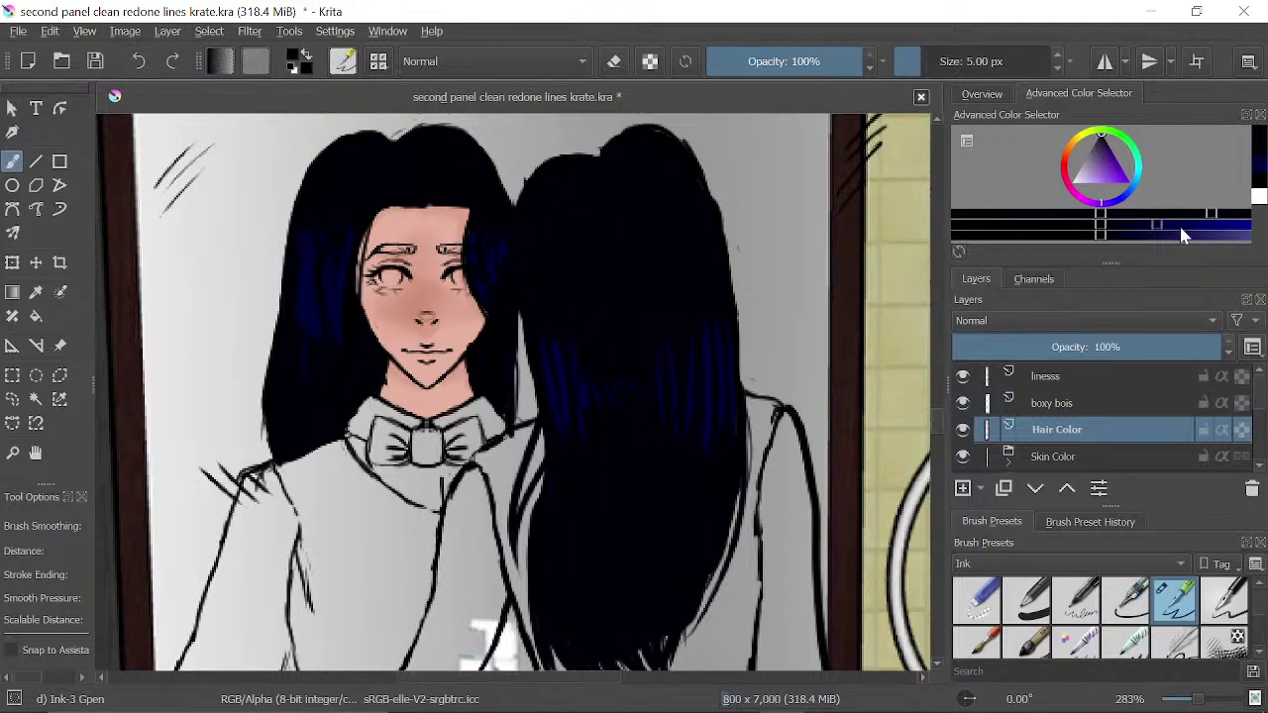
{"action": "mouse_move", "coordinate": [1211, 220]}
{"action": "left_mouse_down"}
{"action": "mouse_move", "coordinate": [1098, 217]}
{"action": "mouse_move", "coordinate": [1155, 232]}
{"action": "mouse_move", "coordinate": [1101, 240]}
{"action": "mouse_move", "coordinate": [1085, 229]}
{"action": "left_mouse_up"}
{"action": "mouse_move", "coordinate": [578, 182]}
{"action": "left_mouse_down"}
{"action": "mouse_move", "coordinate": [566, 228]}
{"action": "mouse_move", "coordinate": [543, 217]}
{"action": "mouse_move", "coordinate": [565, 237]}
{"action": "mouse_move", "coordinate": [566, 304]}
{"action": "mouse_move", "coordinate": [563, 248]}
{"action": "mouse_move", "coordinate": [581, 204]}
{"action": "mouse_move", "coordinate": [599, 199]}
{"action": "mouse_move", "coordinate": [601, 242]}
{"action": "left_mouse_up"}
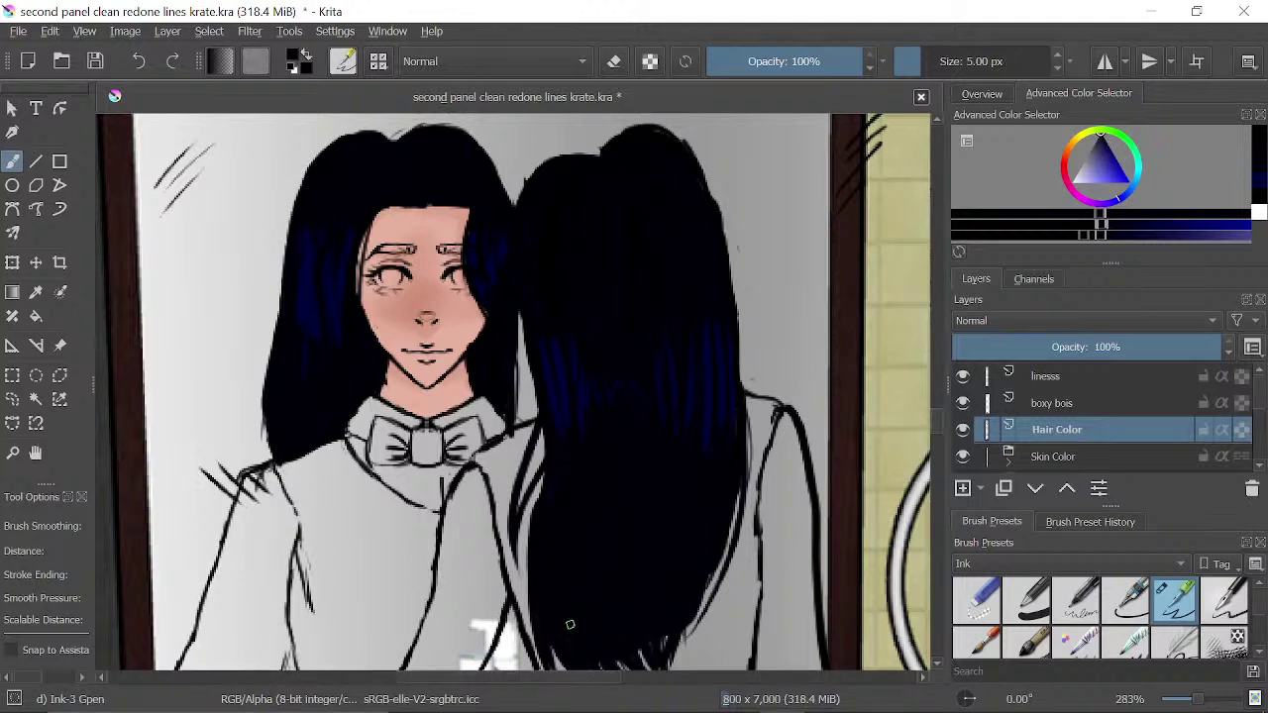
{"action": "left_click_drag", "start_coordinate": [586, 556], "coordinate": [567, 445]}
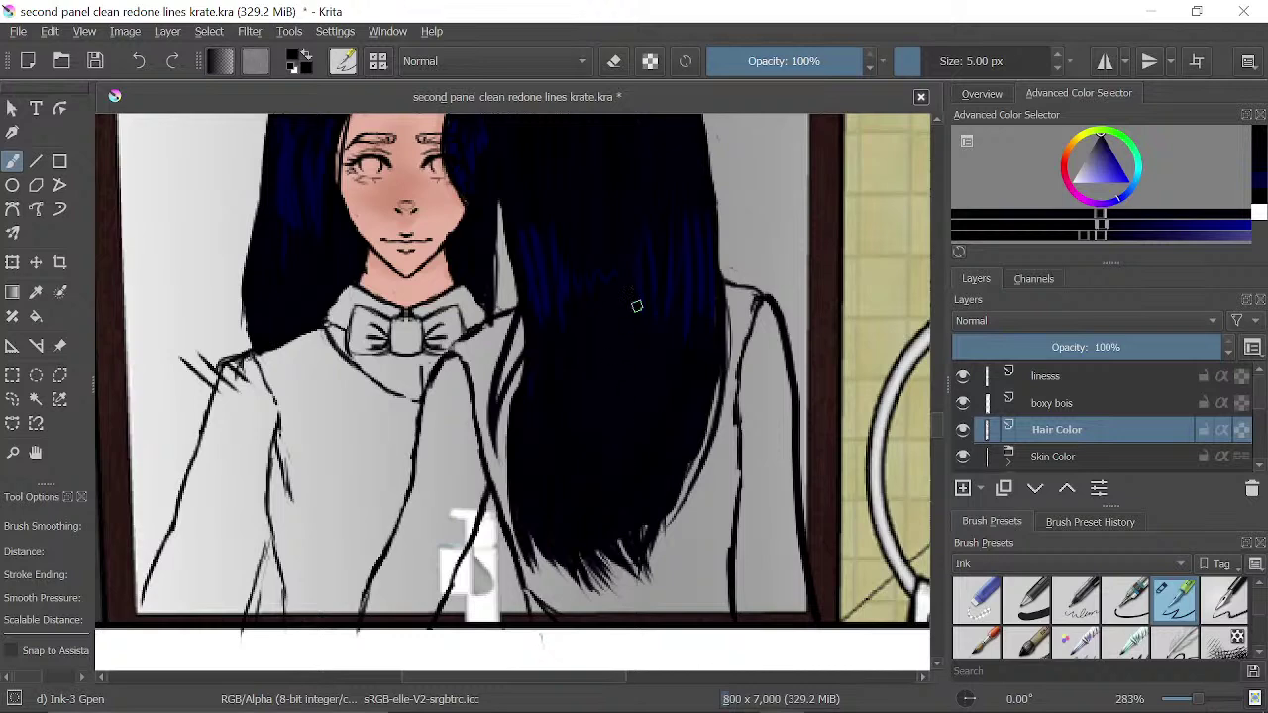
{"action": "scroll", "coordinate": [594, 277], "scroll_direction": "up", "scroll_amount": 5}
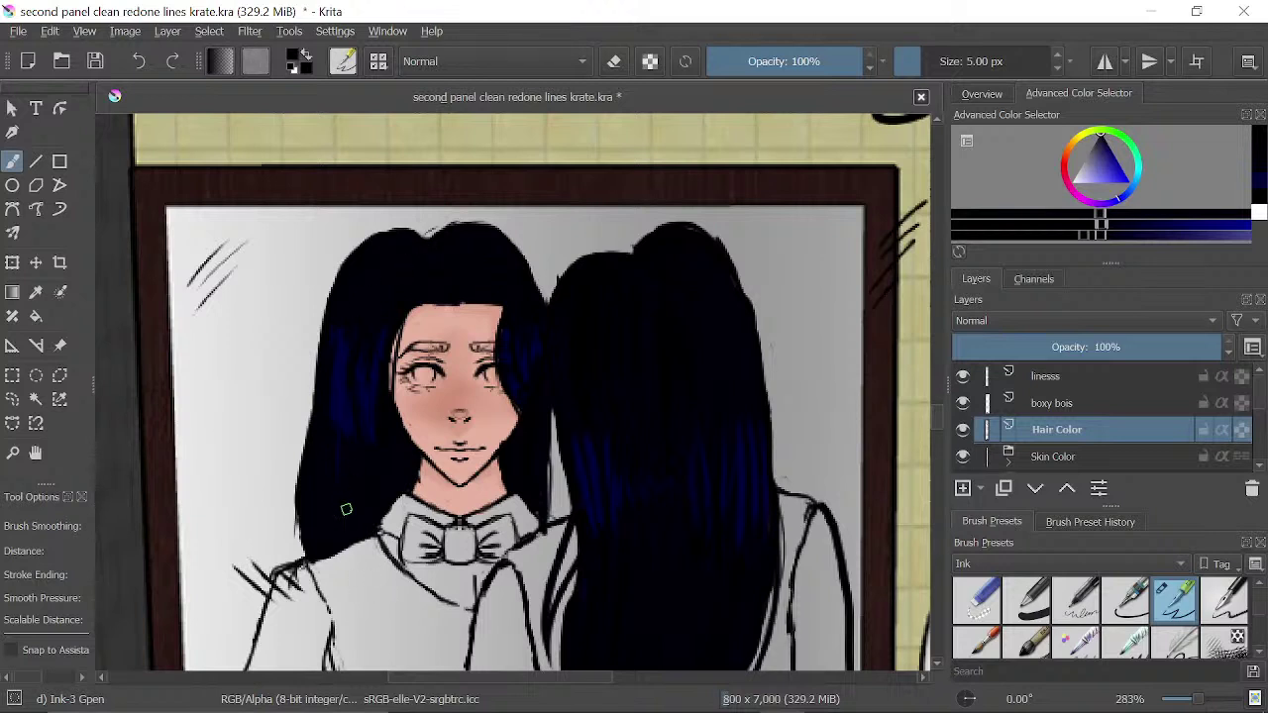
- Touch up the near-black color along the lower outer edge of the reflection's hair
{"action": "left_click_drag", "start_coordinate": [300, 527], "coordinate": [303, 554]}
{"action": "scroll", "coordinate": [528, 431], "scroll_direction": "up", "scroll_amount": 3}
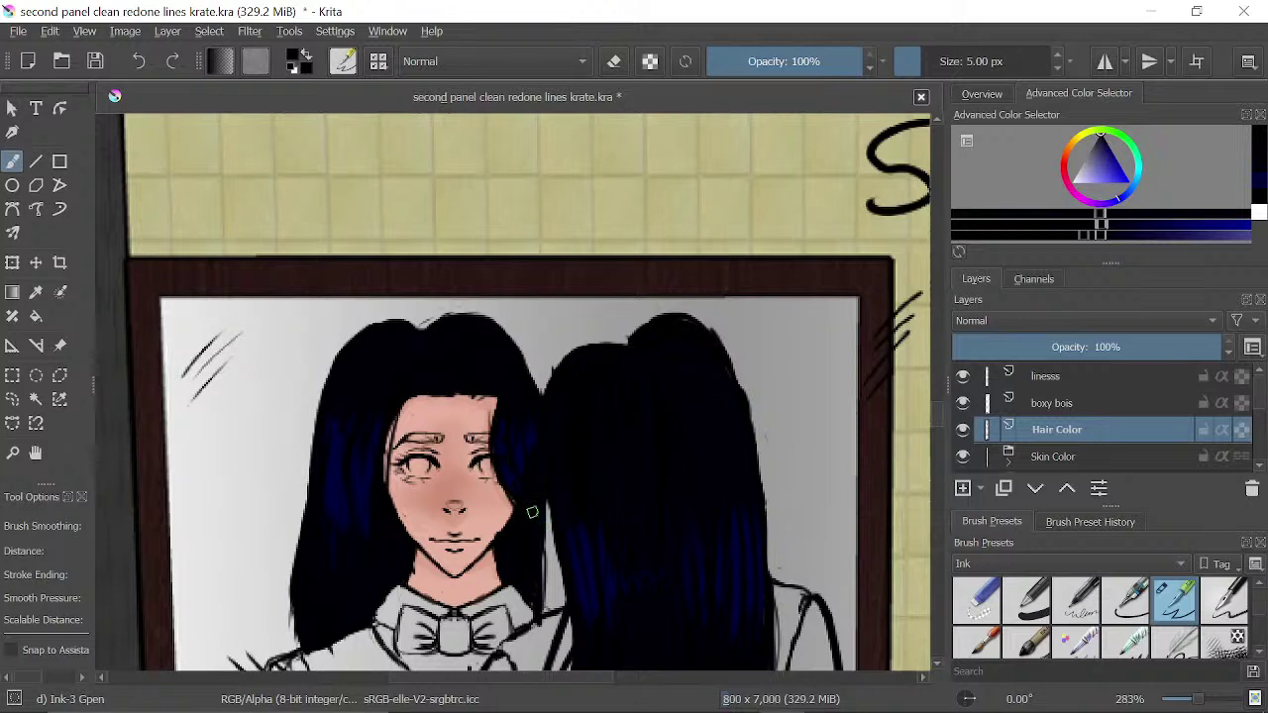
{"action": "scroll", "coordinate": [532, 512], "scroll_direction": "down", "scroll_amount": 5}
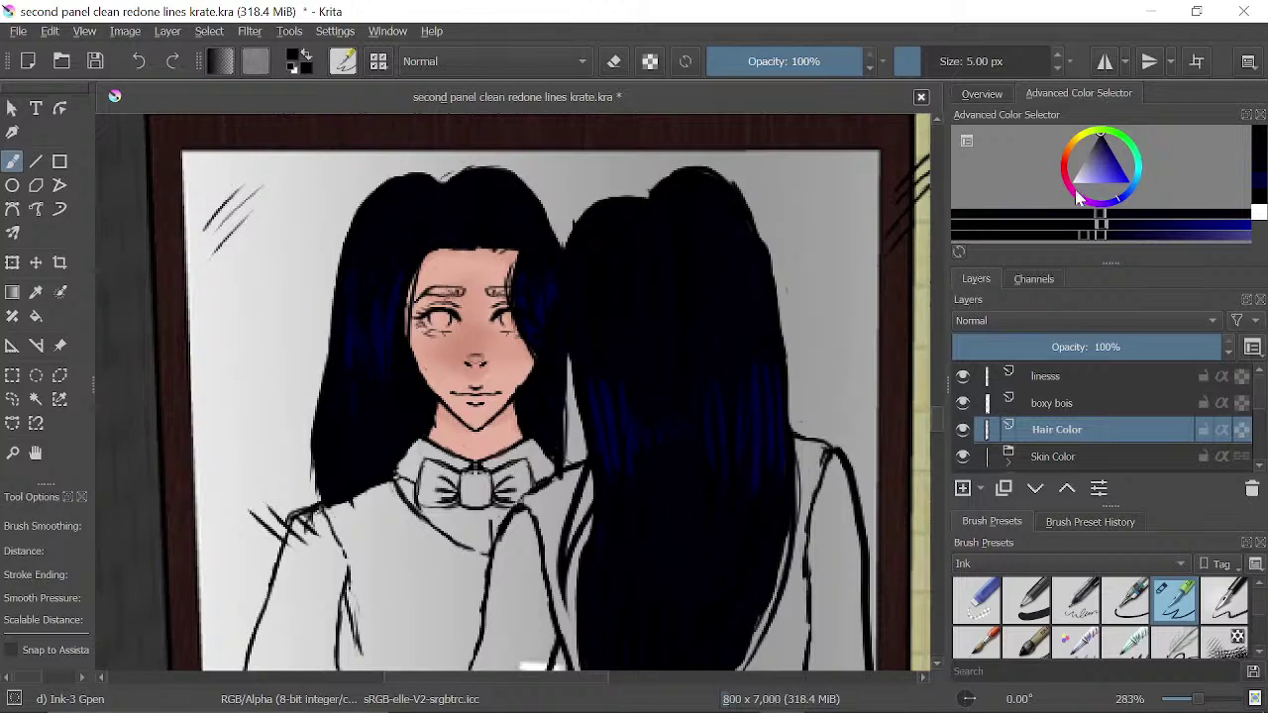
- Examine the colored hair across the mirror panel and the lower ends of the back-view figure's hair
{"action": "left_click", "coordinate": [990, 99]}
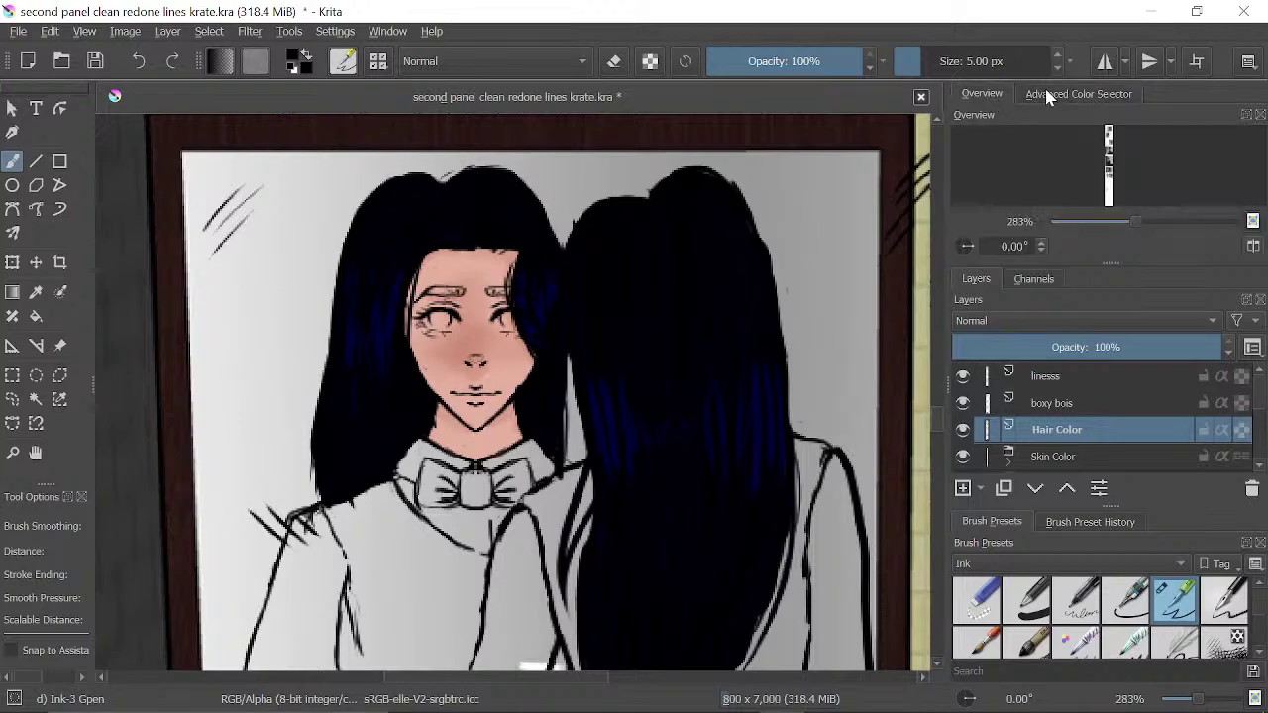
{"action": "mouse_move", "coordinate": [1130, 218]}
{"action": "left_mouse_down"}
{"action": "mouse_move", "coordinate": [1108, 220]}
{"action": "mouse_move", "coordinate": [1122, 222]}
{"action": "left_mouse_up"}
{"action": "left_click_drag", "start_coordinate": [713, 592], "coordinate": [700, 519]}
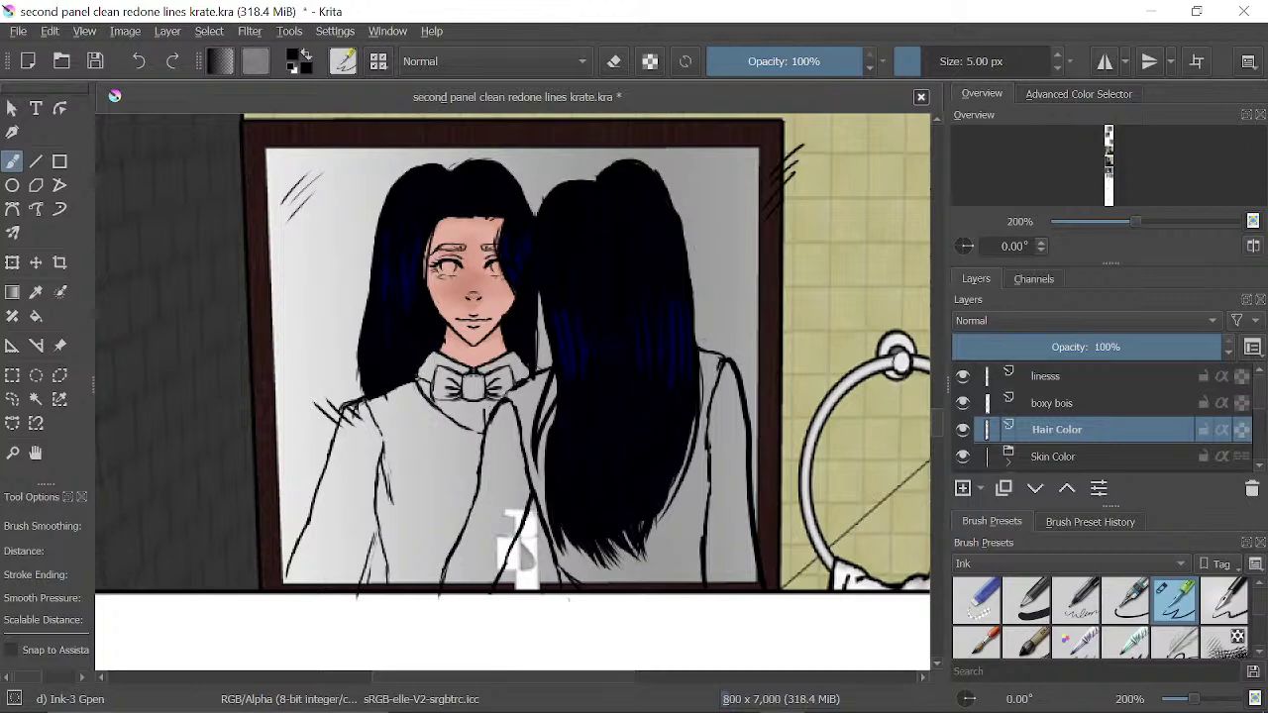
{"action": "scroll", "coordinate": [792, 445], "scroll_direction": "down", "scroll_amount": 5}
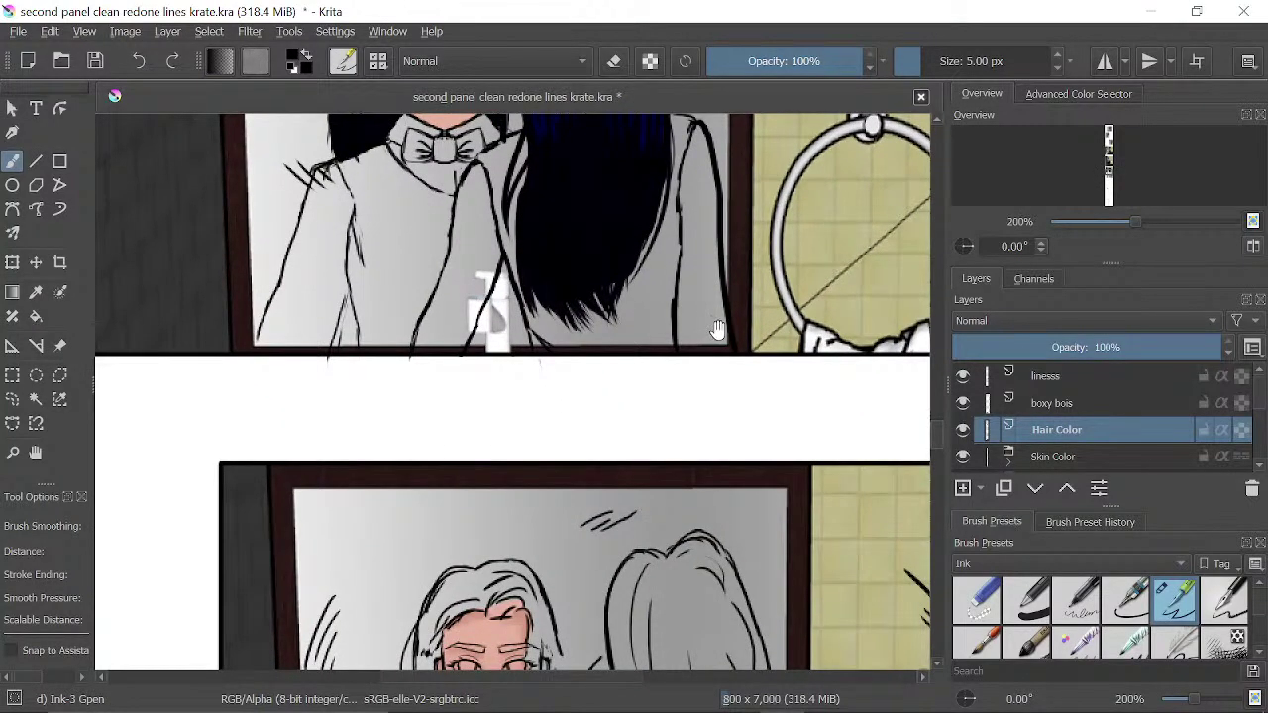
{"action": "scroll", "coordinate": [733, 297], "scroll_direction": "up", "scroll_amount": 3}
{"action": "left_click_drag", "start_coordinate": [1136, 222], "coordinate": [1154, 222]}
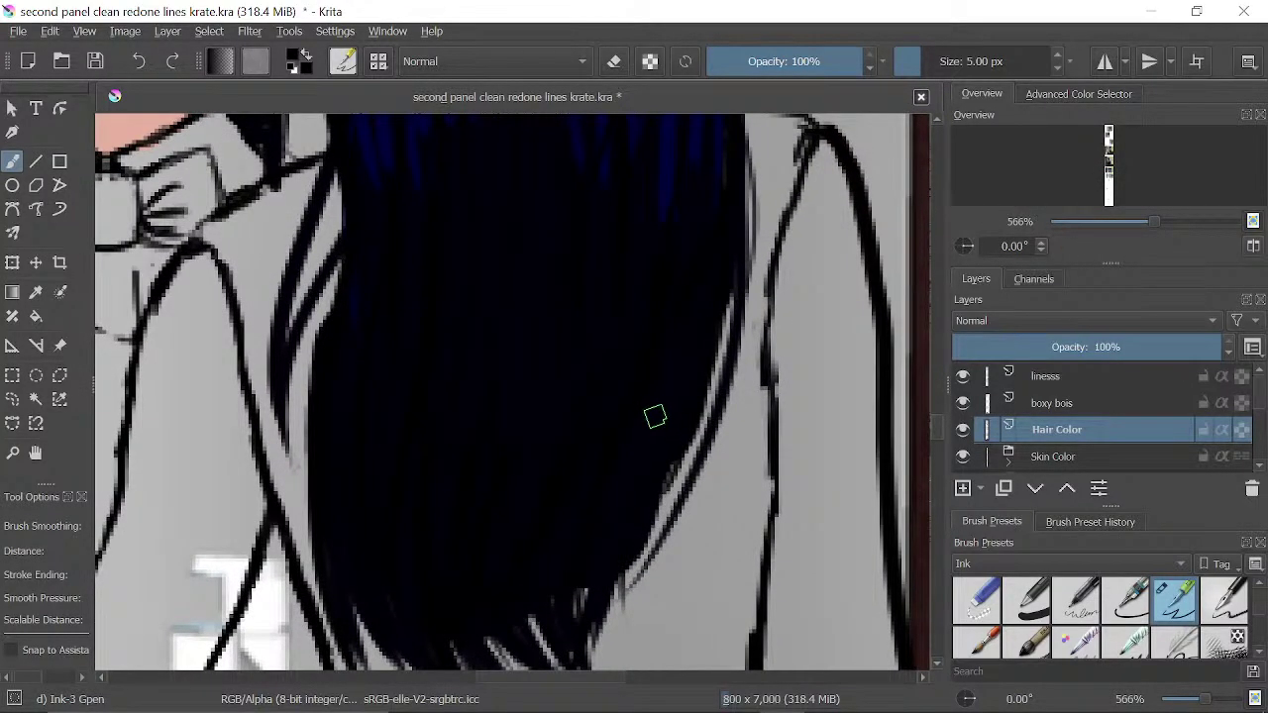
{"action": "key", "text": "ctrl"}
- Block in the back-view figure's hair in the next mirror panel with near-black, using the Basic-1 brush at 40 px
{"action": "left_click_drag", "start_coordinate": [1151, 223], "coordinate": [1123, 222]}
{"action": "key", "text": "space"}
{"action": "left_click_drag", "start_coordinate": [837, 472], "coordinate": [770, 147]}
{"action": "left_click_drag", "start_coordinate": [901, 359], "coordinate": [883, 400]}
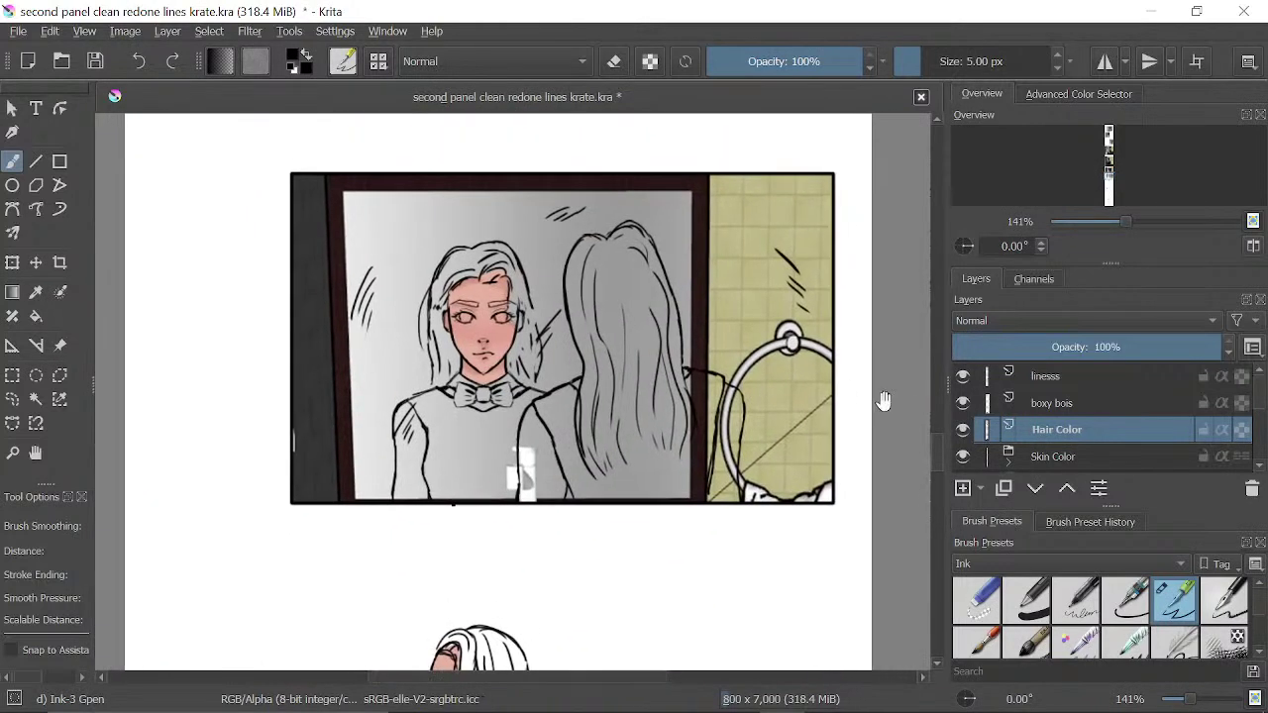
{"action": "left_click", "coordinate": [1026, 598]}
{"action": "left_click_drag", "start_coordinate": [1132, 226], "coordinate": [1137, 222]}
{"action": "mouse_move", "coordinate": [669, 297]}
{"action": "left_mouse_down"}
{"action": "mouse_move", "coordinate": [644, 326]}
{"action": "mouse_move", "coordinate": [621, 370]}
{"action": "mouse_move", "coordinate": [643, 431]}
{"action": "mouse_move", "coordinate": [617, 333]}
{"action": "mouse_move", "coordinate": [631, 428]}
{"action": "mouse_move", "coordinate": [624, 415]}
{"action": "mouse_move", "coordinate": [606, 328]}
{"action": "mouse_move", "coordinate": [612, 291]}
{"action": "mouse_move", "coordinate": [649, 293]}
{"action": "mouse_move", "coordinate": [678, 279]}
{"action": "mouse_move", "coordinate": [674, 267]}
{"action": "mouse_move", "coordinate": [714, 412]}
{"action": "mouse_move", "coordinate": [679, 306]}
{"action": "mouse_move", "coordinate": [655, 407]}
{"action": "mouse_move", "coordinate": [667, 440]}
{"action": "mouse_move", "coordinate": [701, 445]}
{"action": "mouse_move", "coordinate": [689, 321]}
{"action": "mouse_move", "coordinate": [725, 438]}
{"action": "mouse_move", "coordinate": [695, 294]}
{"action": "mouse_move", "coordinate": [717, 404]}
{"action": "mouse_move", "coordinate": [704, 419]}
{"action": "mouse_move", "coordinate": [733, 524]}
{"action": "mouse_move", "coordinate": [733, 488]}
{"action": "mouse_move", "coordinate": [711, 528]}
{"action": "mouse_move", "coordinate": [675, 516]}
{"action": "mouse_move", "coordinate": [692, 528]}
{"action": "mouse_move", "coordinate": [646, 527]}
{"action": "mouse_move", "coordinate": [632, 511]}
{"action": "mouse_move", "coordinate": [631, 447]}
{"action": "mouse_move", "coordinate": [652, 573]}
{"action": "left_mouse_up"}
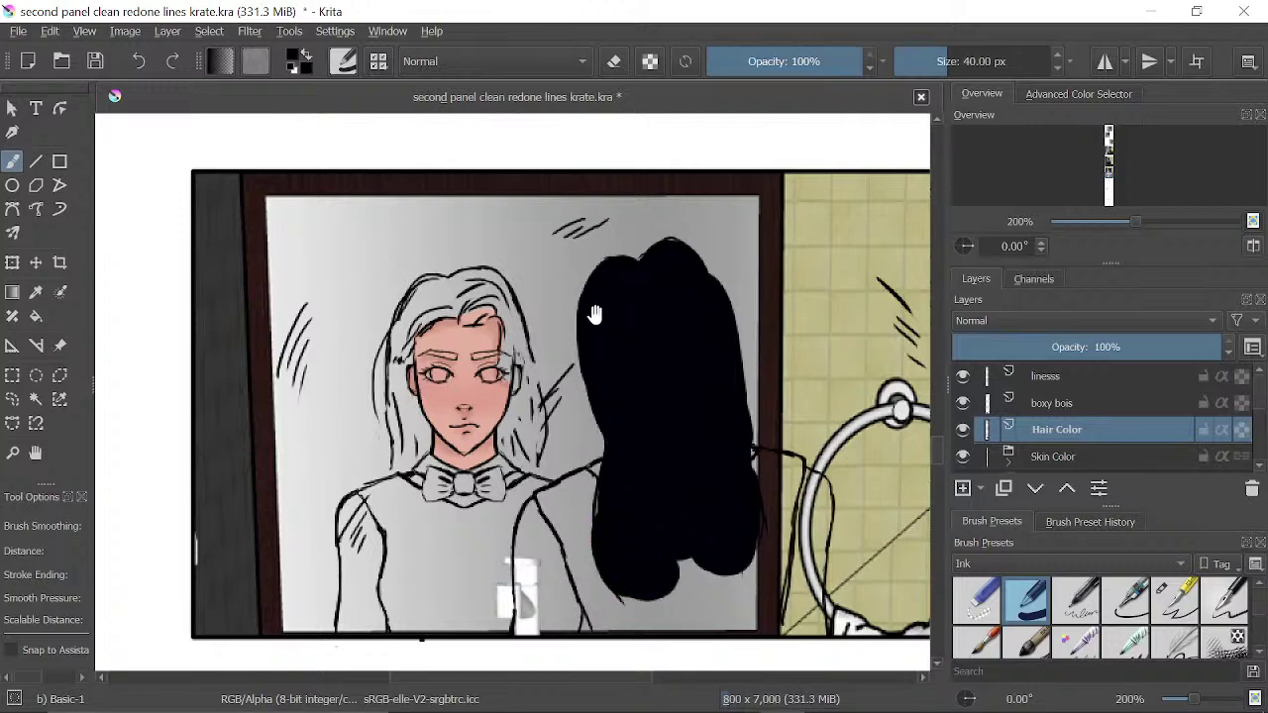
{"action": "left_click_drag", "start_coordinate": [598, 304], "coordinate": [654, 373]}
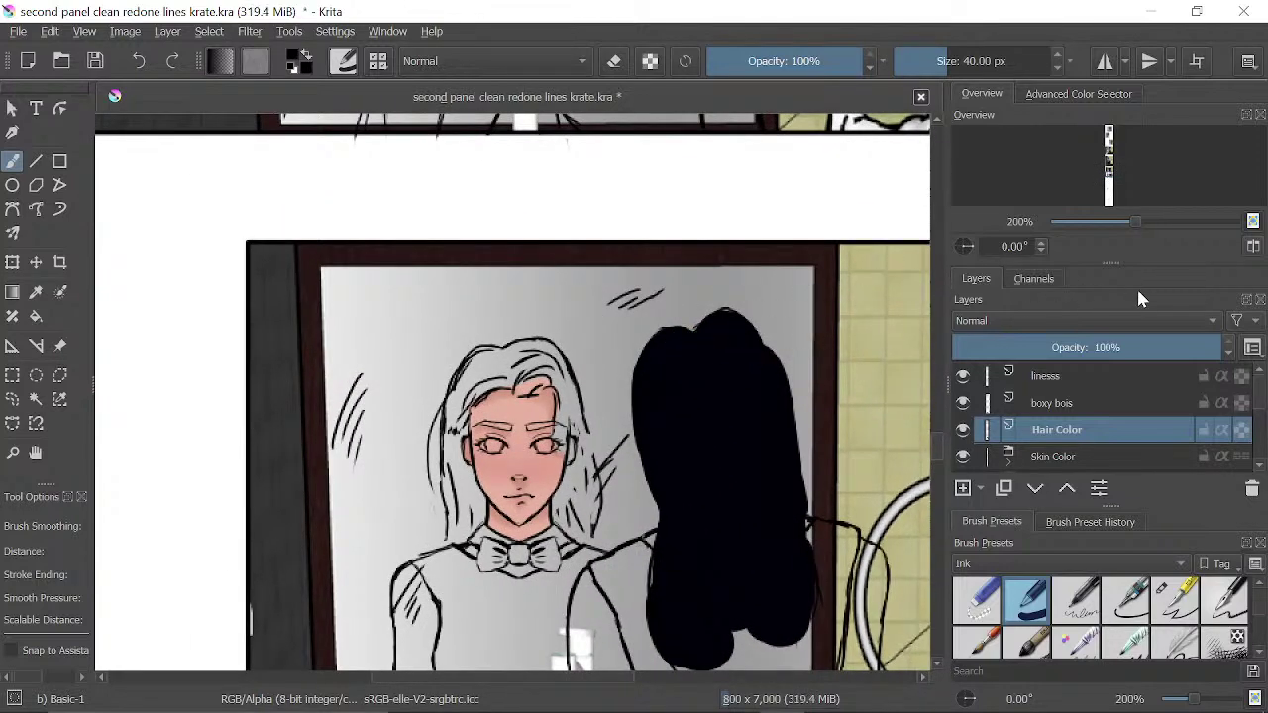
- Reduce the brush size to 22.02 px and fill the reflection's hair around the face with near-black
{"action": "left_click_drag", "start_coordinate": [1134, 222], "coordinate": [1151, 220]}
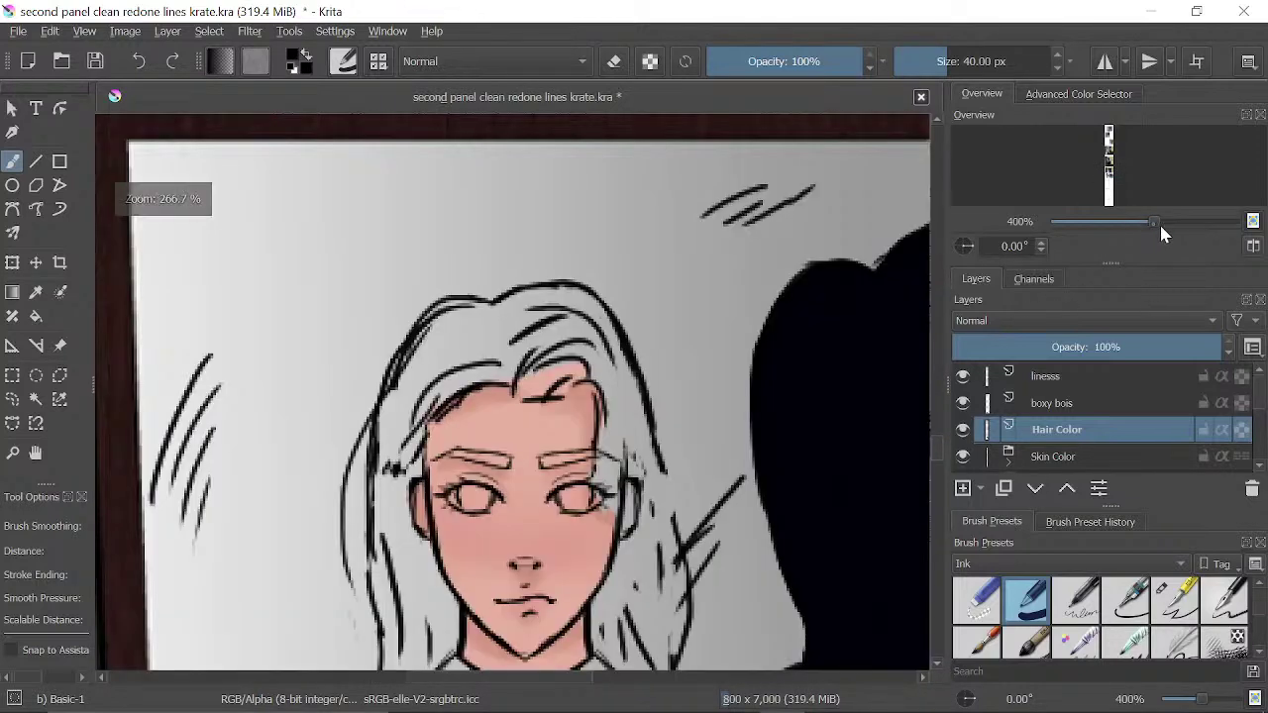
{"action": "left_click_drag", "start_coordinate": [844, 311], "coordinate": [896, 210]}
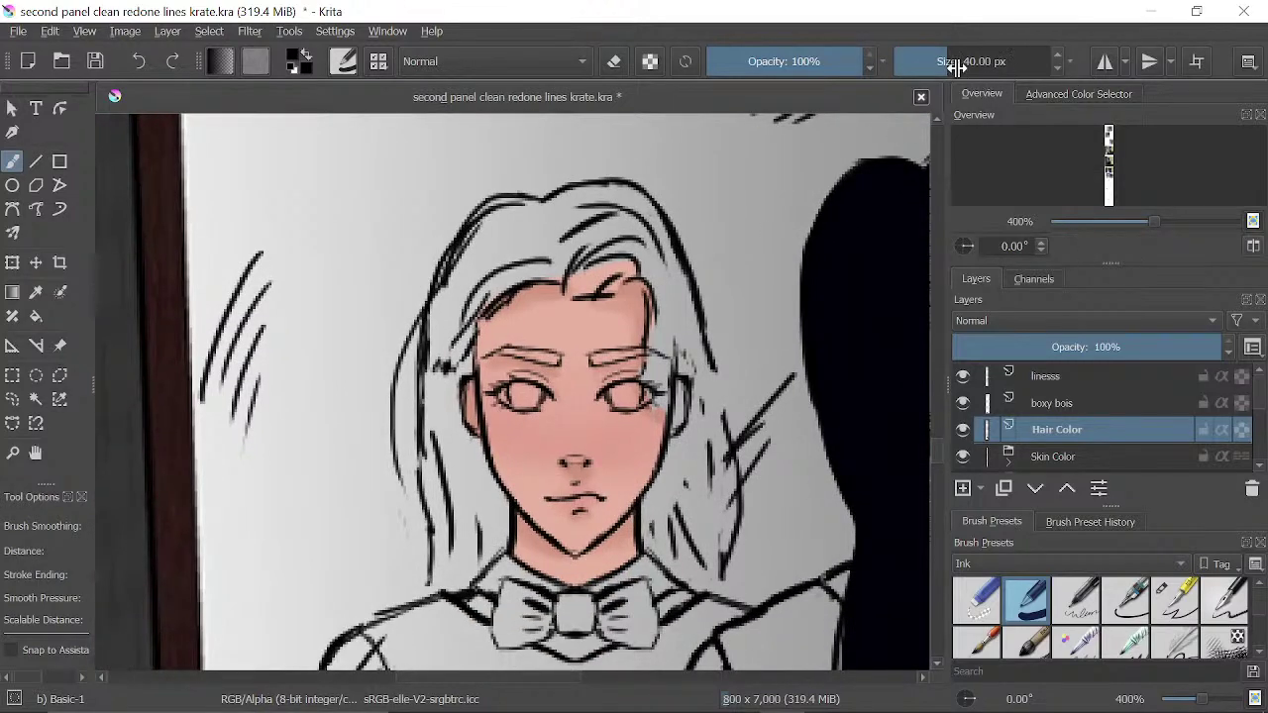
{"action": "left_click_drag", "start_coordinate": [951, 73], "coordinate": [936, 73]}
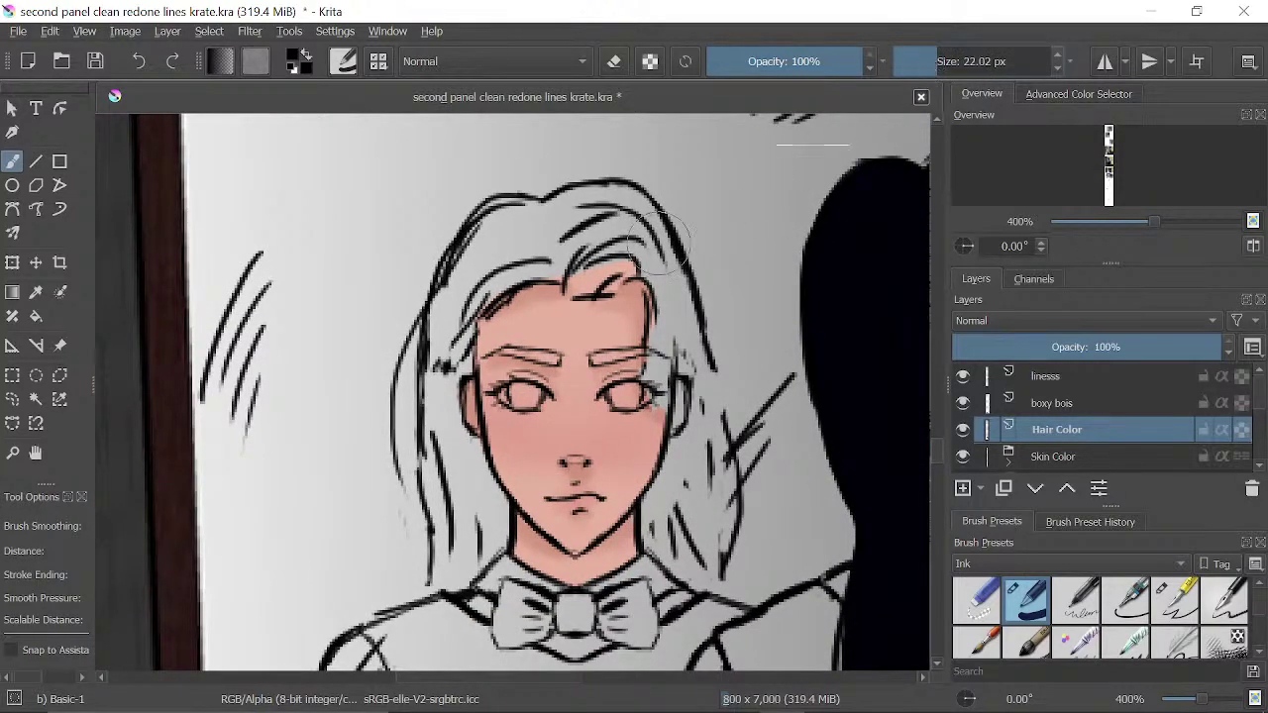
{"action": "left_click", "coordinate": [550, 239]}
{"action": "mouse_move", "coordinate": [549, 238]}
{"action": "left_mouse_down"}
{"action": "mouse_move", "coordinate": [503, 275]}
{"action": "mouse_move", "coordinate": [559, 243]}
{"action": "mouse_move", "coordinate": [475, 270]}
{"action": "mouse_move", "coordinate": [529, 223]}
{"action": "mouse_move", "coordinate": [466, 308]}
{"action": "mouse_move", "coordinate": [486, 261]}
{"action": "mouse_move", "coordinate": [458, 393]}
{"action": "mouse_move", "coordinate": [445, 380]}
{"action": "mouse_move", "coordinate": [463, 484]}
{"action": "mouse_move", "coordinate": [446, 446]}
{"action": "mouse_move", "coordinate": [448, 552]}
{"action": "mouse_move", "coordinate": [461, 468]}
{"action": "mouse_move", "coordinate": [485, 507]}
{"action": "left_mouse_up"}
{"action": "key", "text": "space"}
{"action": "mouse_move", "coordinate": [604, 266]}
{"action": "left_mouse_down"}
{"action": "mouse_move", "coordinate": [522, 285]}
{"action": "mouse_move", "coordinate": [509, 249]}
{"action": "mouse_move", "coordinate": [558, 269]}
{"action": "mouse_move", "coordinate": [580, 368]}
{"action": "mouse_move", "coordinate": [588, 347]}
{"action": "mouse_move", "coordinate": [603, 414]}
{"action": "mouse_move", "coordinate": [594, 574]}
{"action": "mouse_move", "coordinate": [611, 439]}
{"action": "mouse_move", "coordinate": [632, 497]}
{"action": "mouse_move", "coordinate": [614, 528]}
{"action": "mouse_move", "coordinate": [673, 429]}
{"action": "left_mouse_up"}
{"action": "mouse_move", "coordinate": [439, 382]}
{"action": "left_mouse_down"}
{"action": "mouse_move", "coordinate": [429, 341]}
{"action": "mouse_move", "coordinate": [437, 423]}
{"action": "mouse_move", "coordinate": [433, 388]}
{"action": "mouse_move", "coordinate": [421, 551]}
{"action": "left_mouse_up"}
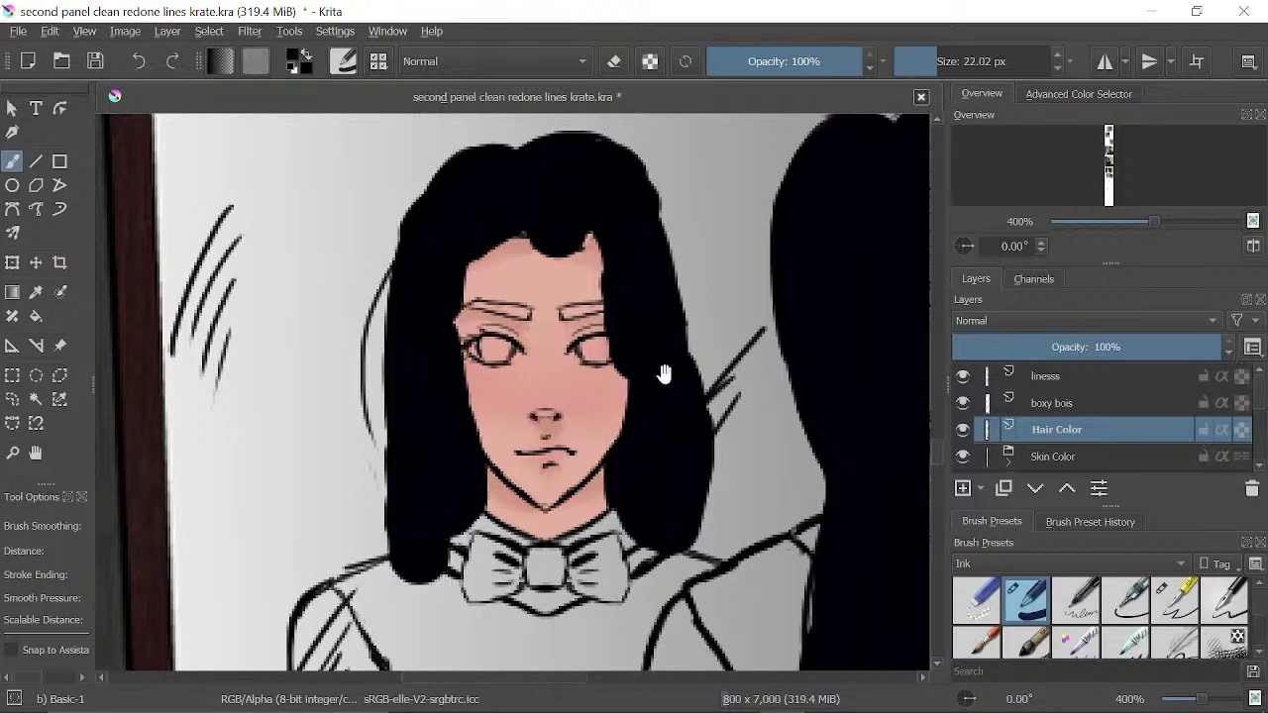
- Paint the hair of the sighing profile figure below the mirror panel in near-black
{"action": "left_click_drag", "start_coordinate": [895, 181], "coordinate": [807, 137]}
{"action": "mouse_move", "coordinate": [1154, 220]}
{"action": "left_mouse_down"}
{"action": "mouse_move", "coordinate": [1118, 226]}
{"action": "mouse_move", "coordinate": [1131, 223]}
{"action": "left_mouse_up"}
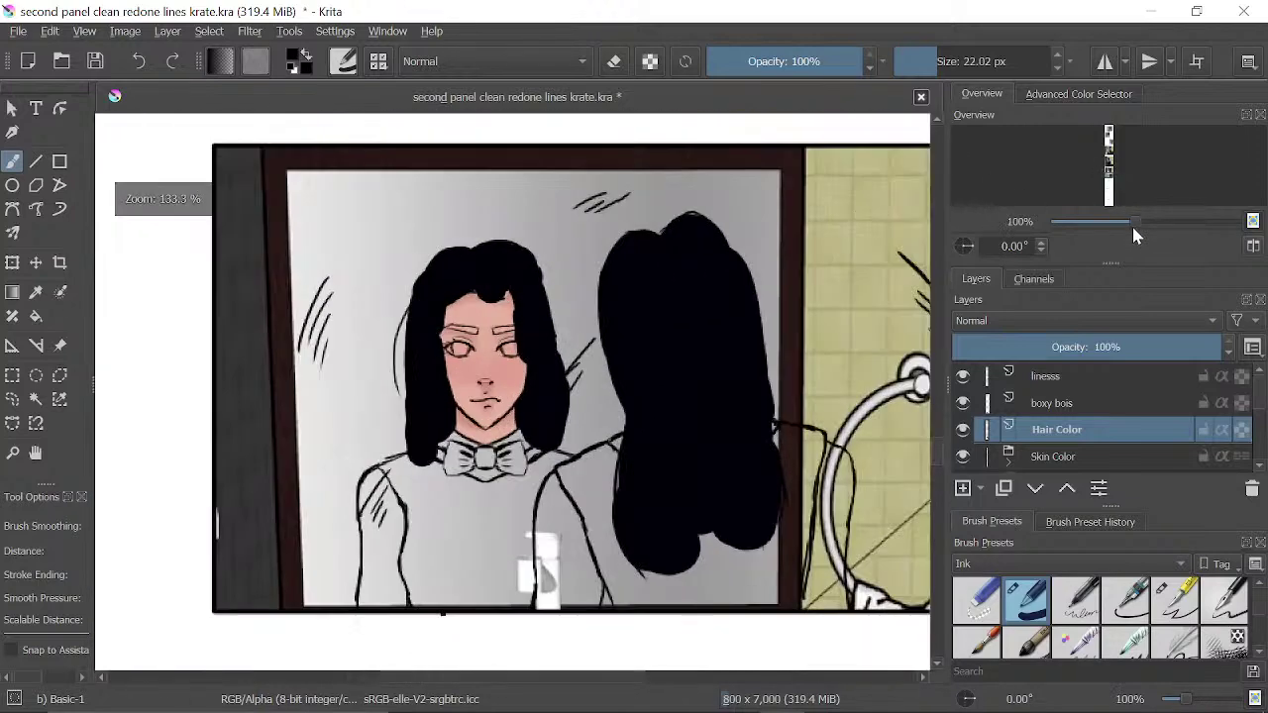
{"action": "left_click_drag", "start_coordinate": [744, 442], "coordinate": [676, 181]}
{"action": "mouse_move", "coordinate": [398, 561]}
{"action": "left_mouse_down"}
{"action": "mouse_move", "coordinate": [521, 361]}
{"action": "mouse_move", "coordinate": [477, 341]}
{"action": "mouse_move", "coordinate": [478, 319]}
{"action": "mouse_move", "coordinate": [466, 461]}
{"action": "mouse_move", "coordinate": [467, 425]}
{"action": "left_mouse_up"}
{"action": "mouse_move", "coordinate": [495, 306]}
{"action": "left_mouse_down"}
{"action": "mouse_move", "coordinate": [516, 379]}
{"action": "mouse_move", "coordinate": [510, 347]}
{"action": "mouse_move", "coordinate": [487, 342]}
{"action": "mouse_move", "coordinate": [498, 336]}
{"action": "mouse_move", "coordinate": [531, 371]}
{"action": "mouse_move", "coordinate": [539, 360]}
{"action": "mouse_move", "coordinate": [514, 315]}
{"action": "mouse_move", "coordinate": [561, 405]}
{"action": "mouse_move", "coordinate": [526, 362]}
{"action": "mouse_move", "coordinate": [554, 448]}
{"action": "mouse_move", "coordinate": [540, 437]}
{"action": "mouse_move", "coordinate": [547, 422]}
{"action": "mouse_move", "coordinate": [589, 531]}
{"action": "mouse_move", "coordinate": [555, 468]}
{"action": "mouse_move", "coordinate": [514, 441]}
{"action": "mouse_move", "coordinate": [527, 425]}
{"action": "mouse_move", "coordinate": [523, 459]}
{"action": "mouse_move", "coordinate": [555, 509]}
{"action": "left_mouse_up"}
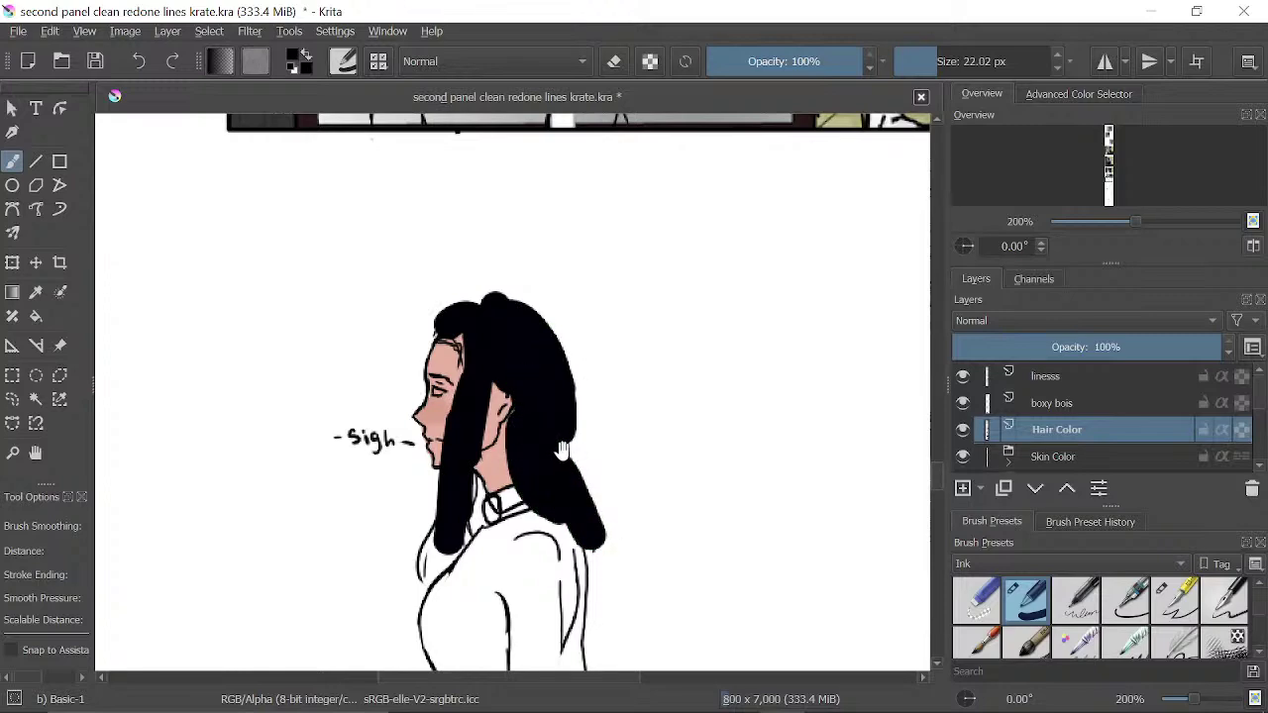
- Return to the mirror panel with the wavy-haired figure and lower the Hair Color layer's opacity to 66%
{"action": "left_click_drag", "start_coordinate": [592, 395], "coordinate": [631, 260]}
{"action": "left_click_drag", "start_coordinate": [738, 267], "coordinate": [718, 511]}
{"action": "left_click_drag", "start_coordinate": [712, 279], "coordinate": [721, 406]}
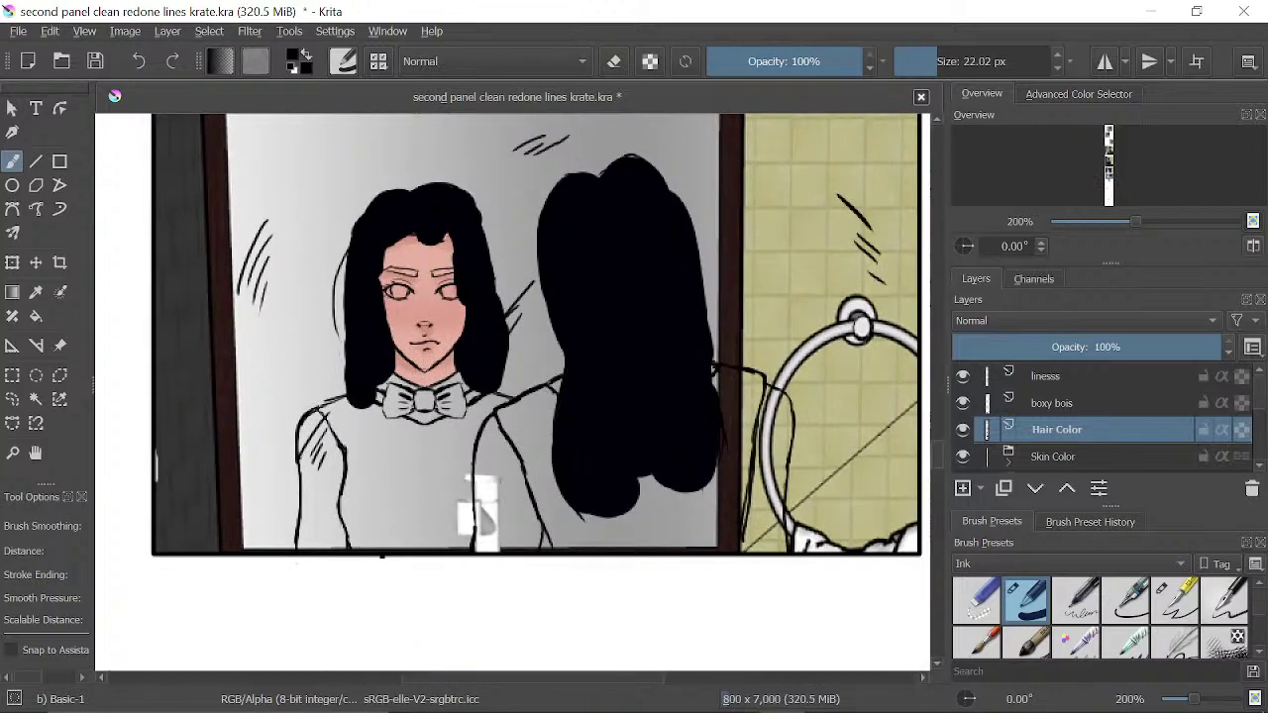
{"action": "mouse_move", "coordinate": [564, 224]}
{"action": "left_mouse_down"}
{"action": "mouse_move", "coordinate": [608, 283]}
{"action": "mouse_move", "coordinate": [614, 260]}
{"action": "left_mouse_up"}
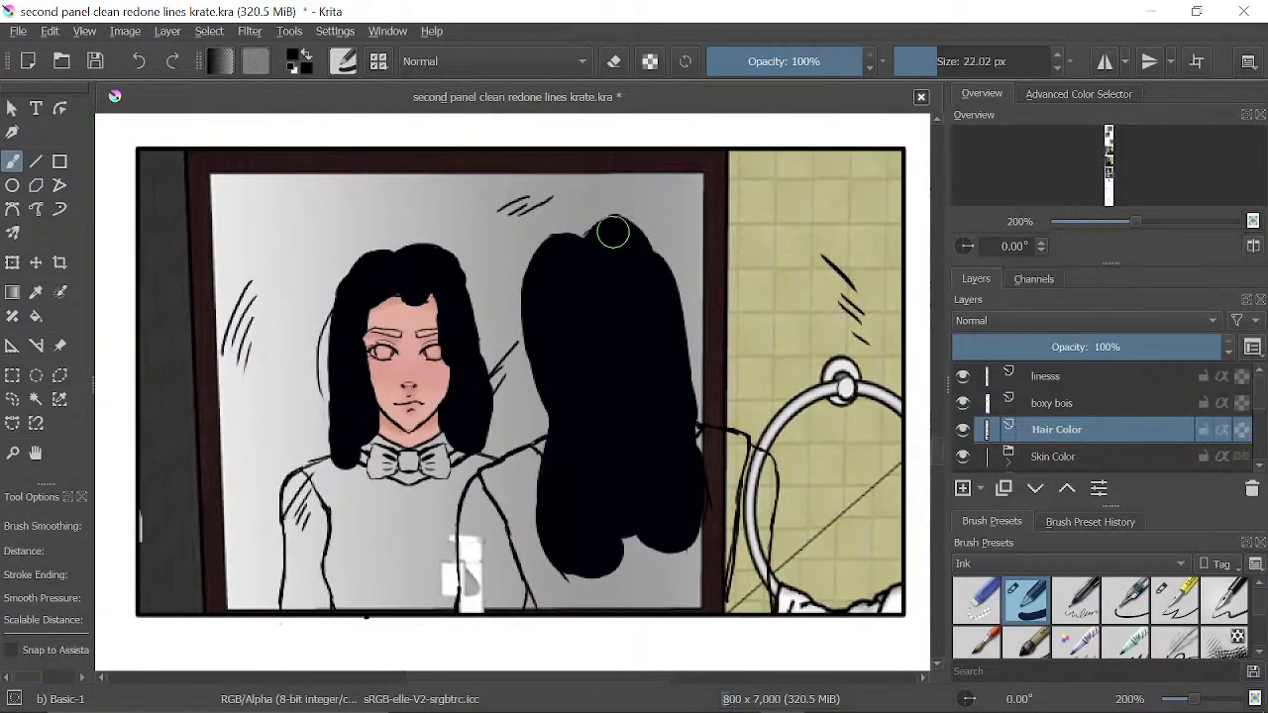
{"action": "left_click_drag", "start_coordinate": [533, 246], "coordinate": [573, 285]}
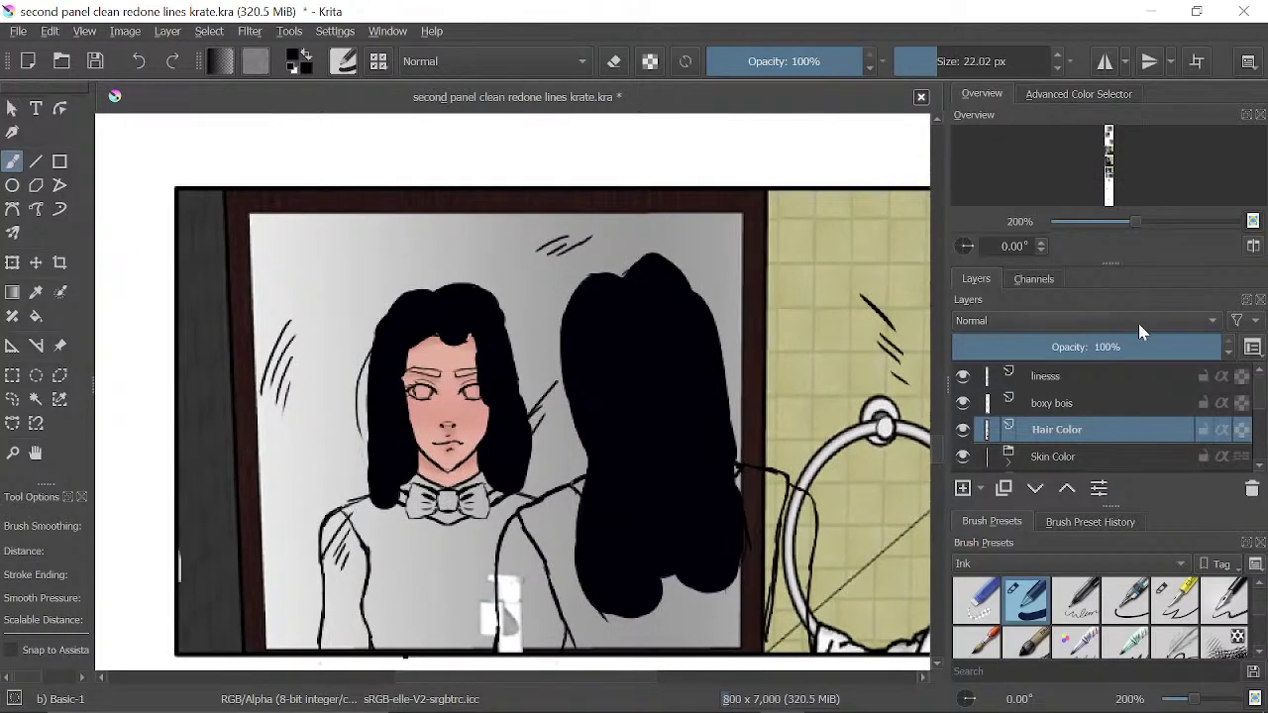
{"action": "left_click_drag", "start_coordinate": [1178, 347], "coordinate": [1129, 347]}
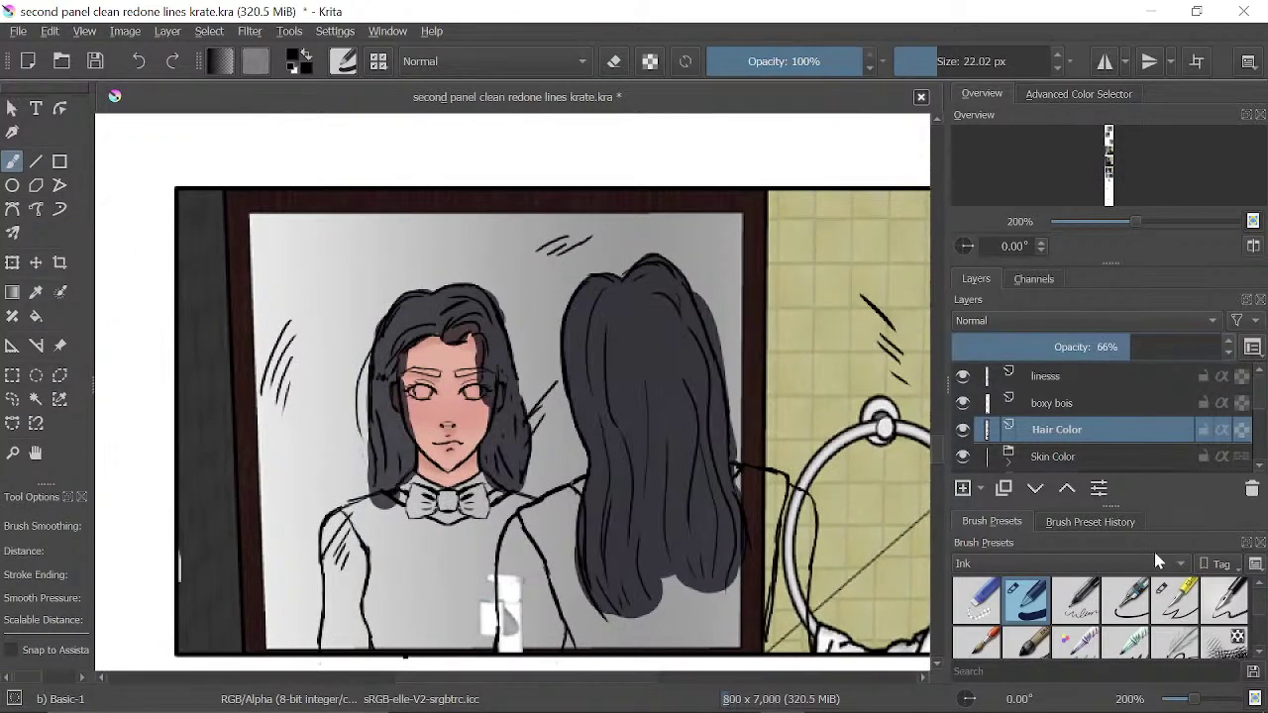
- Erase the hair color spilling past the upper outer edge of the back-view figure's hair with the 25 px Eraser Small
{"action": "left_click", "coordinate": [975, 599]}
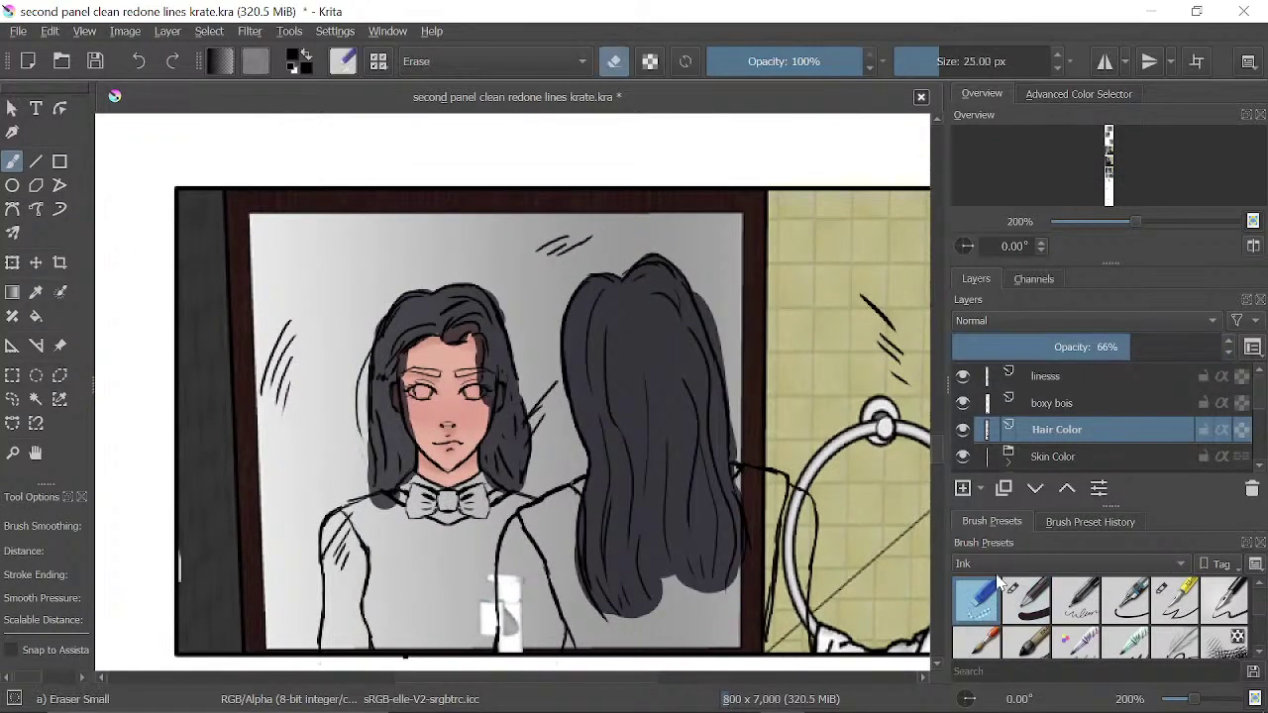
{"action": "left_click", "coordinate": [1147, 219]}
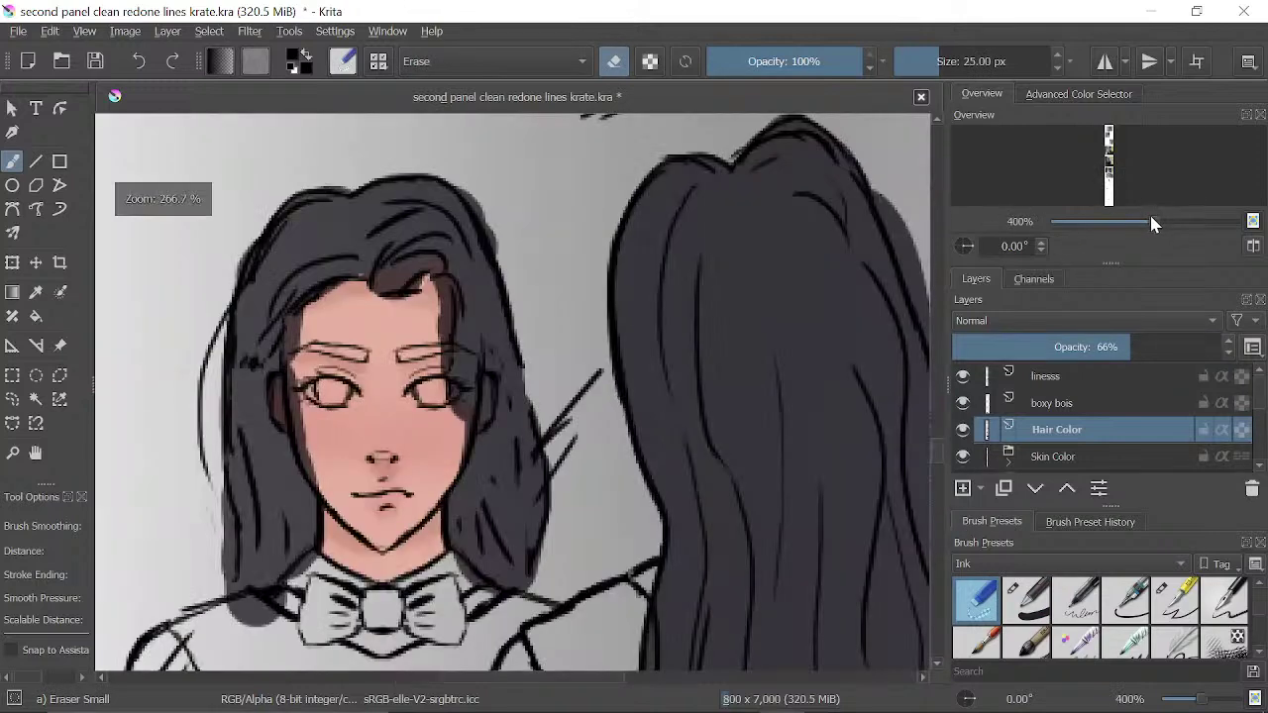
{"action": "left_click_drag", "start_coordinate": [745, 357], "coordinate": [570, 285]}
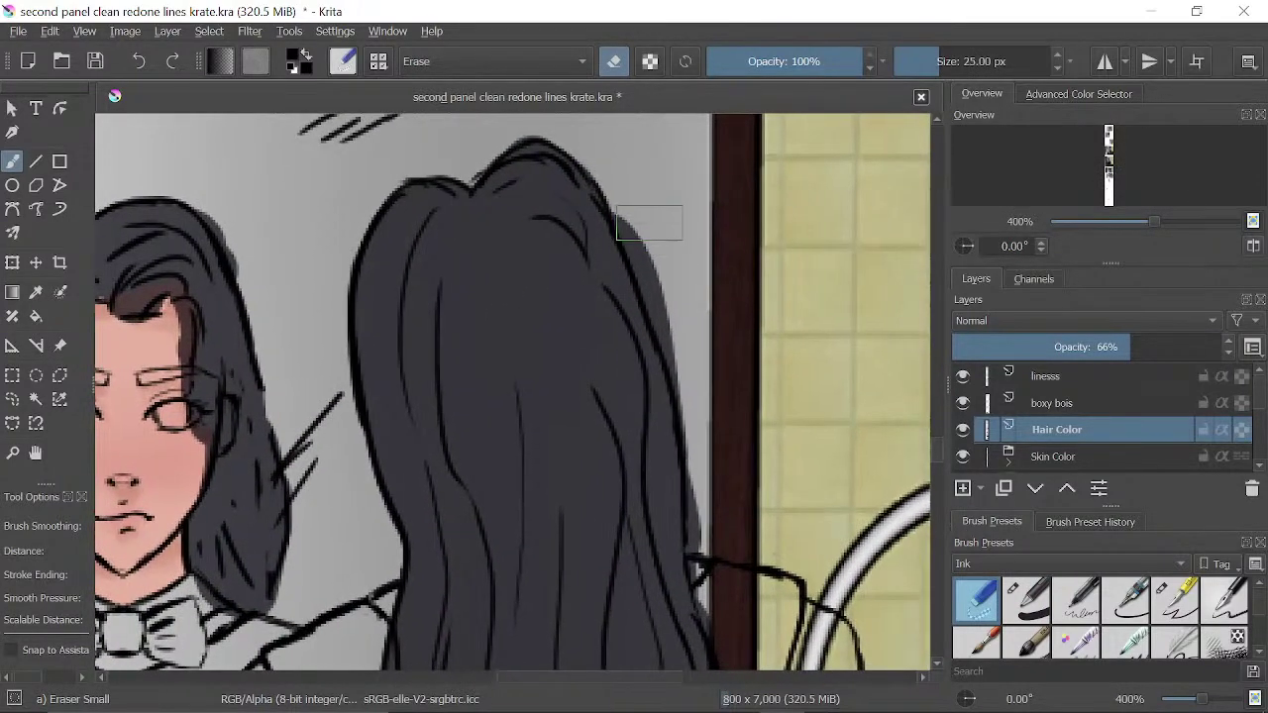
{"action": "mouse_move", "coordinate": [649, 221]}
{"action": "left_mouse_down"}
{"action": "mouse_move", "coordinate": [662, 258]}
{"action": "mouse_move", "coordinate": [630, 212]}
{"action": "mouse_move", "coordinate": [666, 297]}
{"action": "mouse_move", "coordinate": [649, 259]}
{"action": "left_mouse_up"}
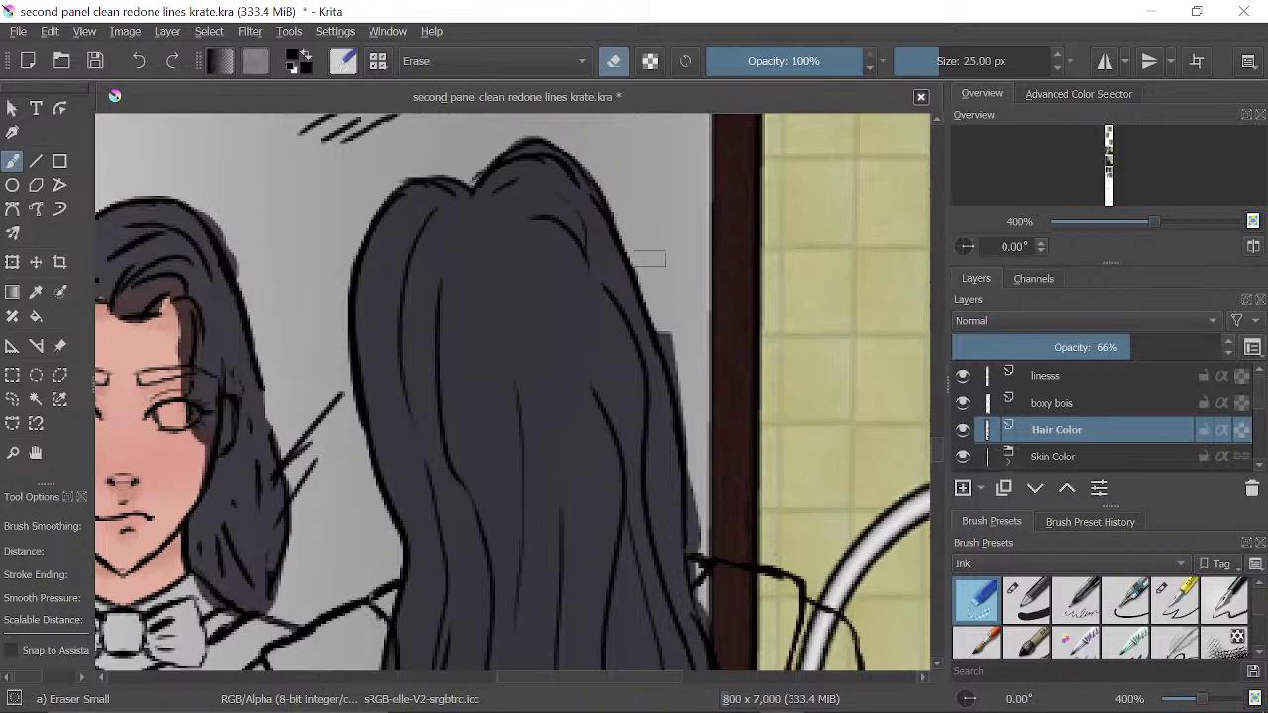
{"action": "left_click_drag", "start_coordinate": [683, 361], "coordinate": [677, 418]}
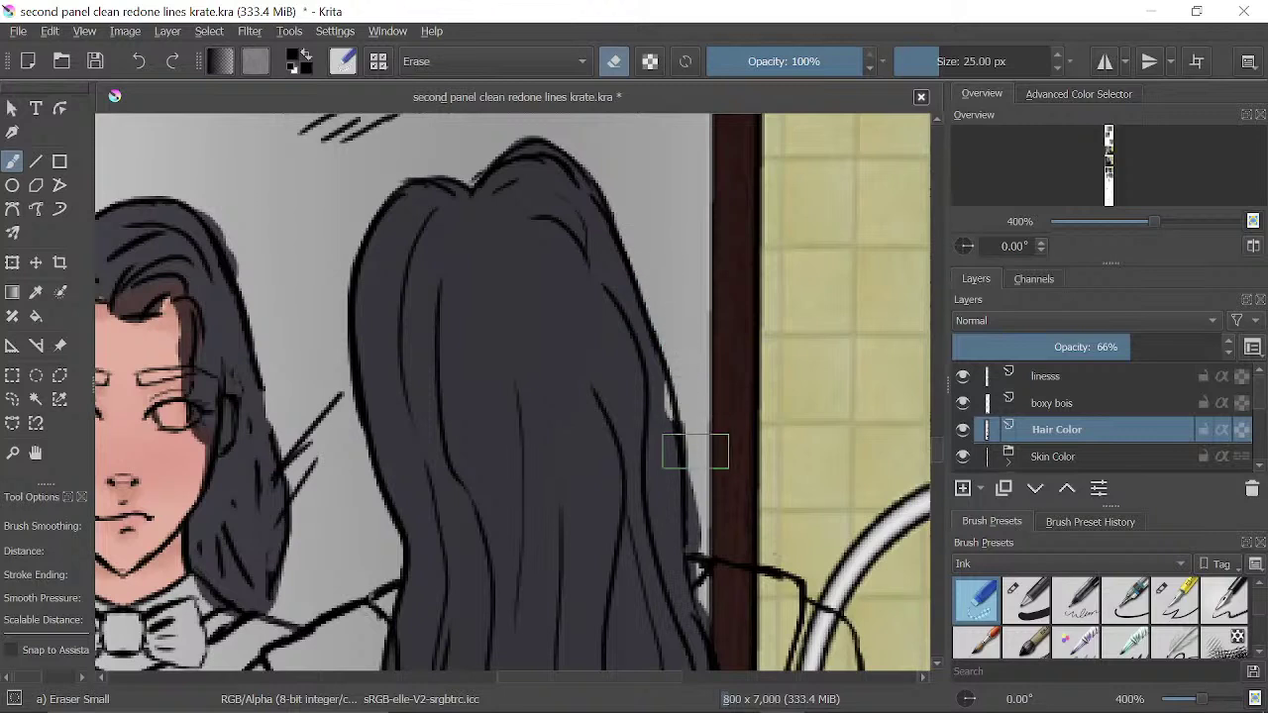
{"action": "left_click_drag", "start_coordinate": [715, 465], "coordinate": [699, 381]}
- Erase the remaining hair color outside the back-view figure's outline down to the shoulder line
{"action": "left_click", "coordinate": [1018, 612]}
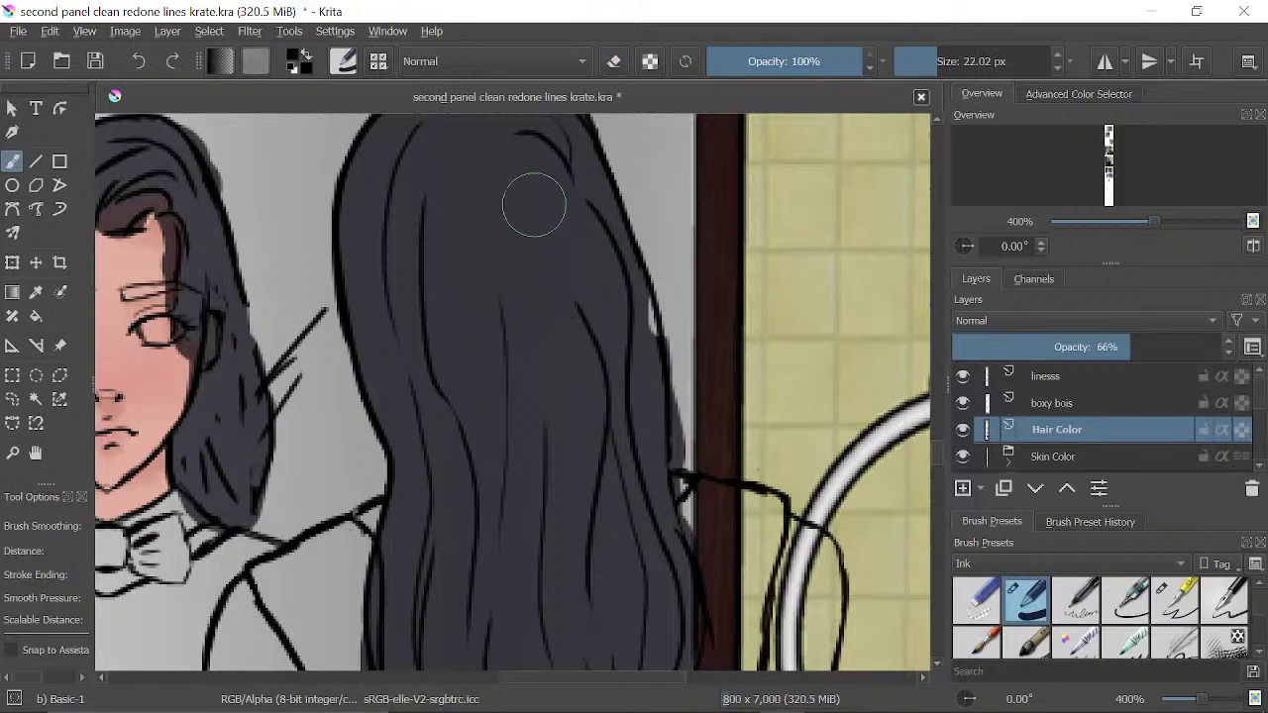
{"action": "scroll", "coordinate": [588, 252], "scroll_direction": "up", "scroll_amount": 2}
{"action": "left_click_drag", "start_coordinate": [588, 252], "coordinate": [574, 330]}
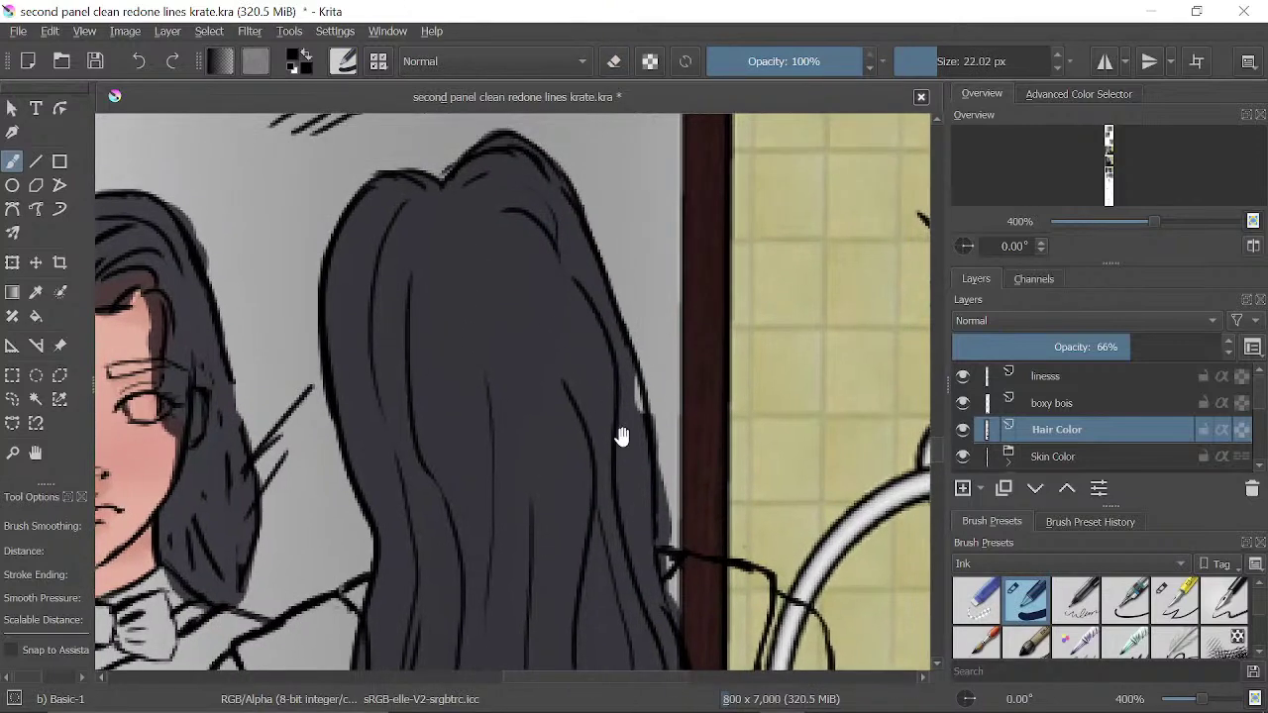
{"action": "left_click", "coordinate": [974, 614]}
{"action": "left_click_drag", "start_coordinate": [738, 462], "coordinate": [660, 309]}
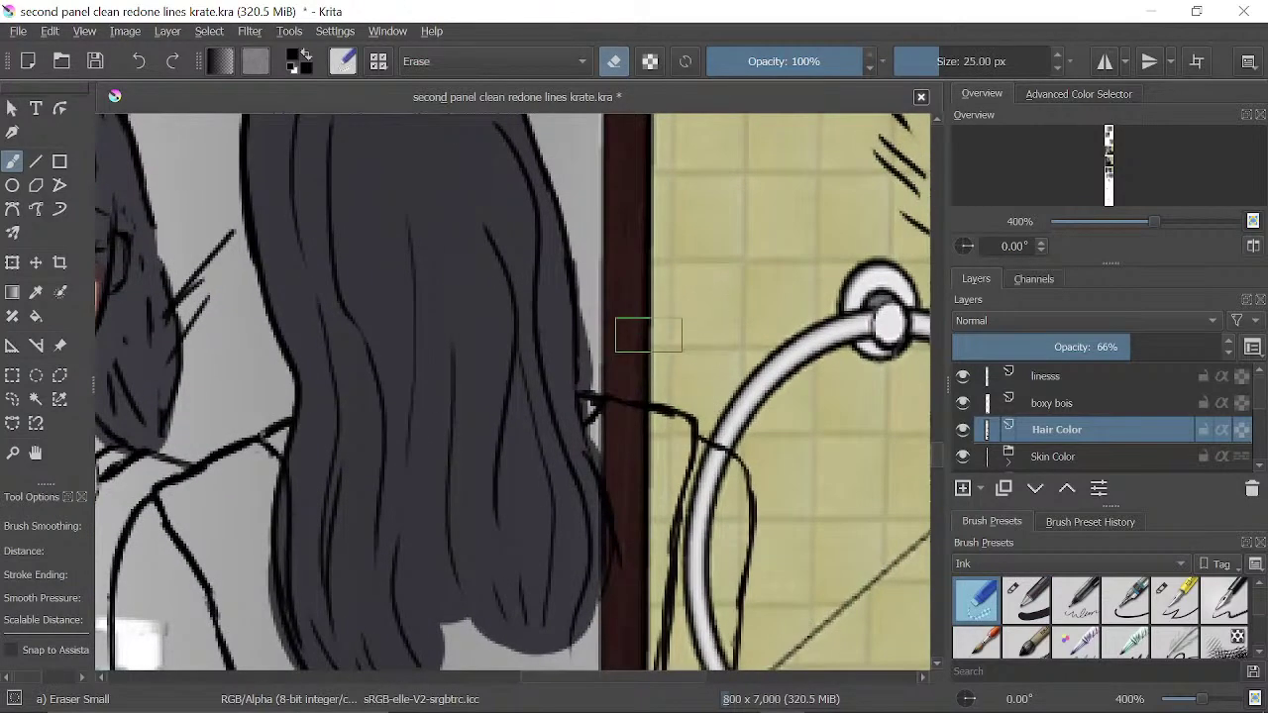
{"action": "left_click_drag", "start_coordinate": [605, 385], "coordinate": [574, 261]}
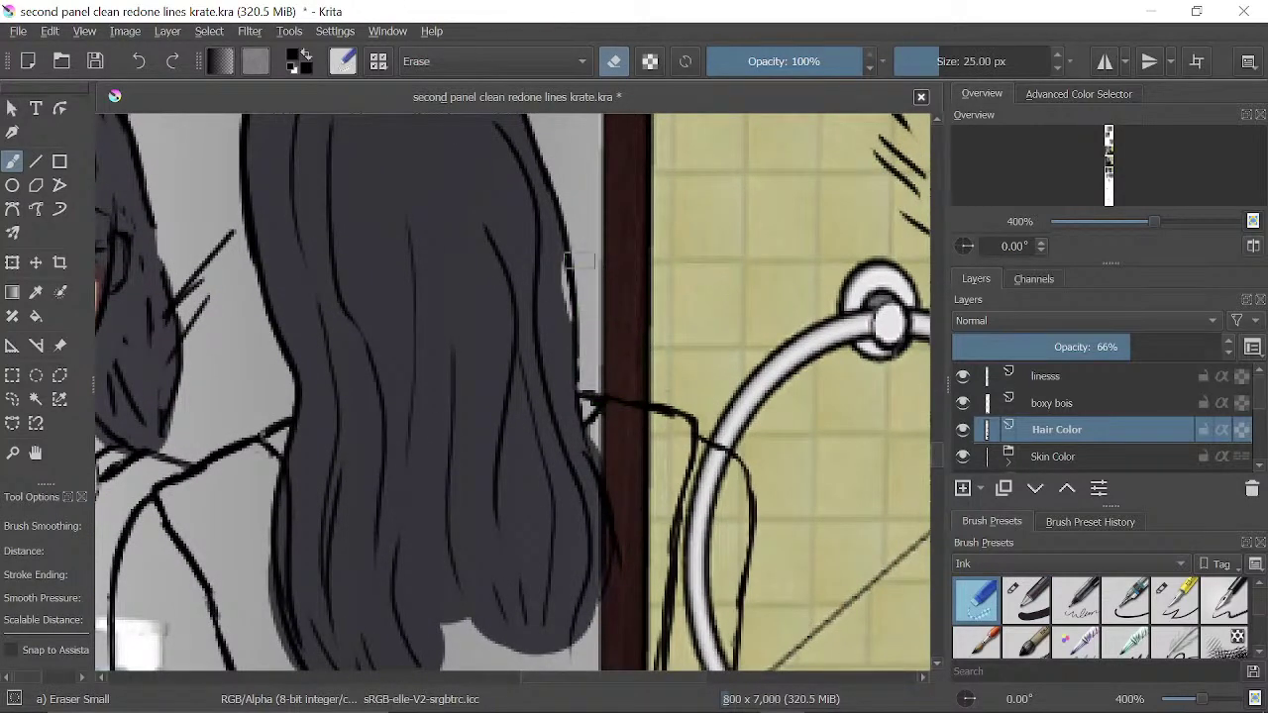
- Refill the gap inside the back-view hair's edge with Basic-1 and erase the overspill just below the shoulder line
{"action": "left_click", "coordinate": [1027, 606]}
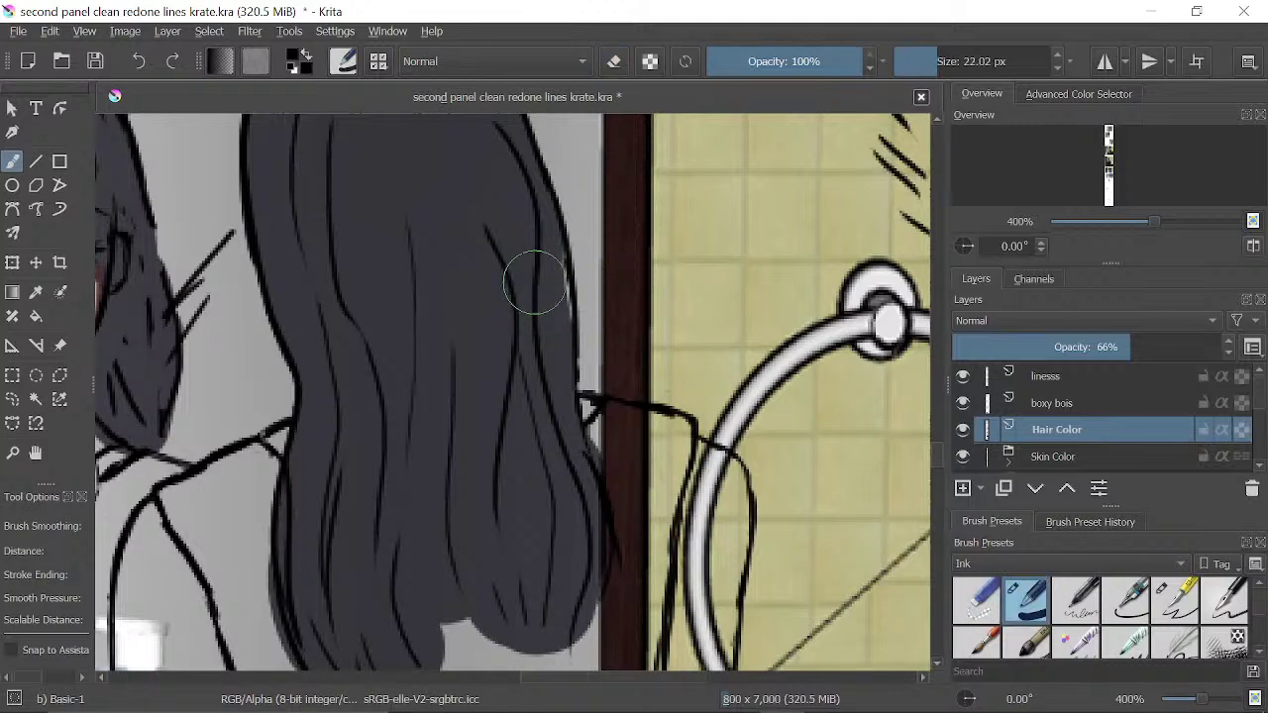
{"action": "mouse_move", "coordinate": [534, 282]}
{"action": "left_mouse_down"}
{"action": "mouse_move", "coordinate": [545, 321]}
{"action": "mouse_move", "coordinate": [534, 273]}
{"action": "mouse_move", "coordinate": [527, 340]}
{"action": "left_mouse_up"}
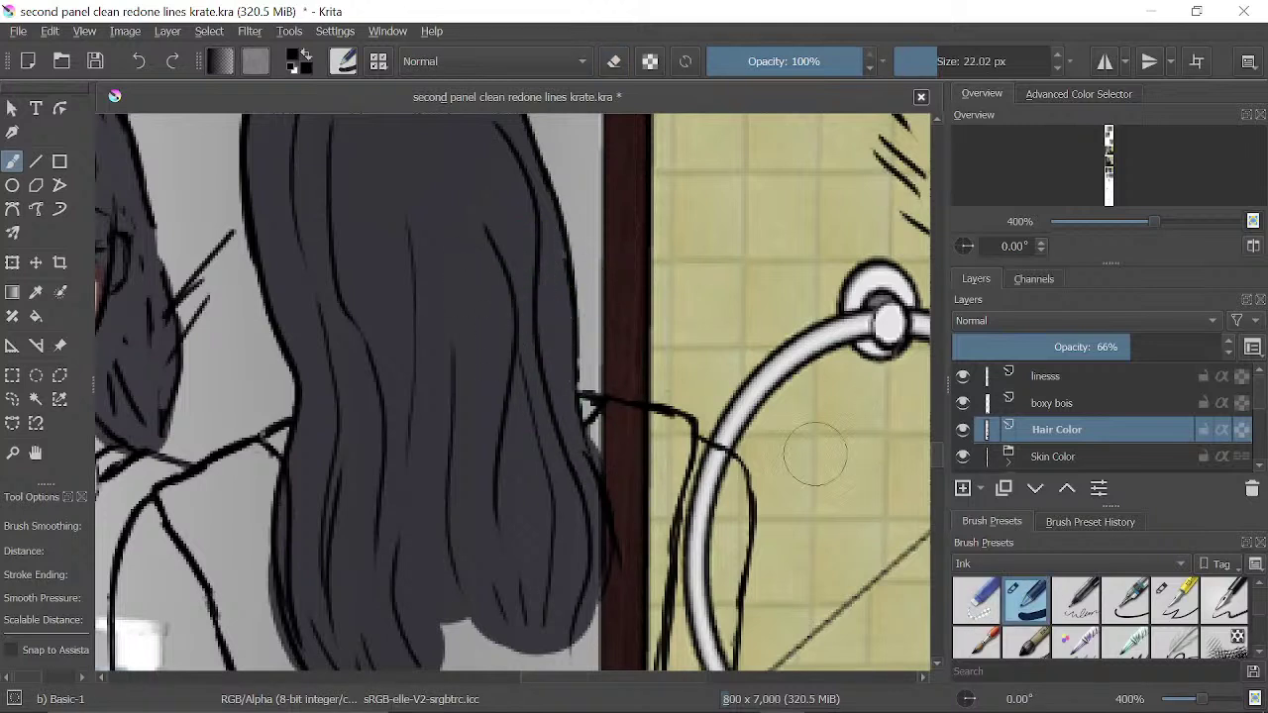
{"action": "left_click", "coordinate": [976, 599]}
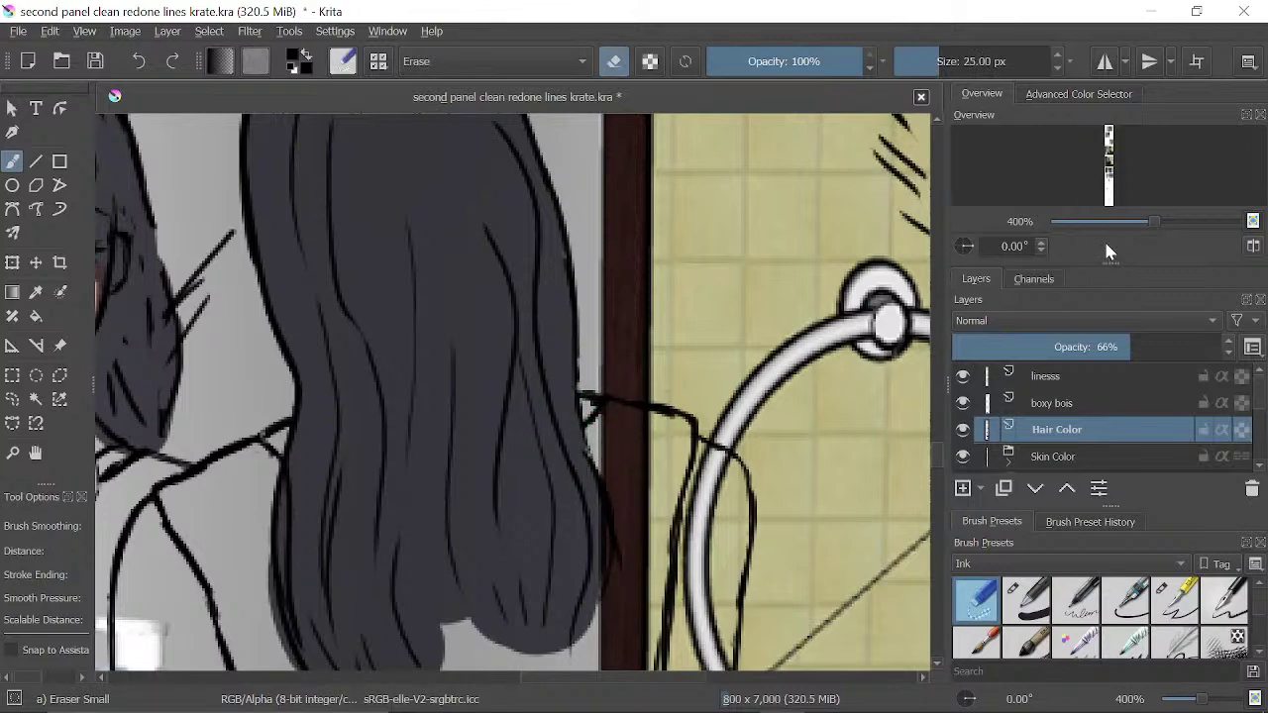
- Erase the hair color covering the reflected figure's forehead, cheeks and ear with the 25 px Eraser Small
{"action": "mouse_move", "coordinate": [1148, 223]}
{"action": "left_mouse_down"}
{"action": "mouse_move", "coordinate": [1133, 219]}
{"action": "mouse_move", "coordinate": [1145, 221]}
{"action": "left_mouse_up"}
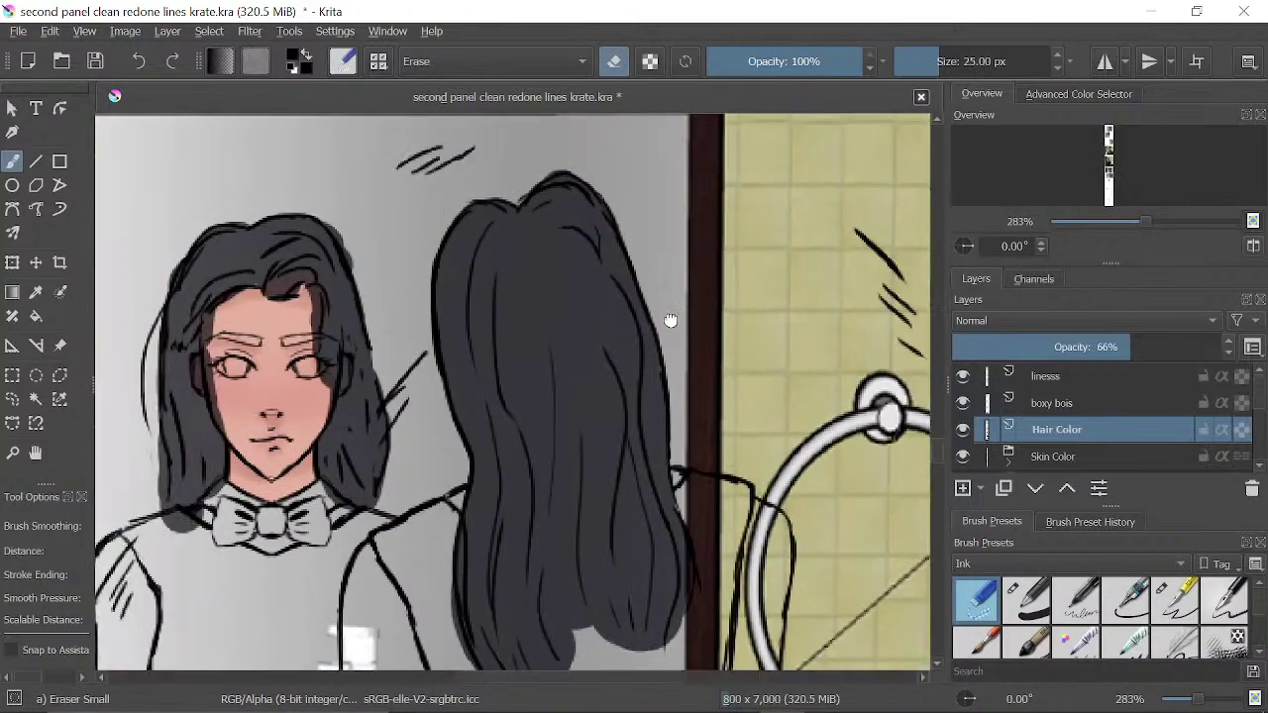
{"action": "left_click_drag", "start_coordinate": [521, 439], "coordinate": [623, 425]}
{"action": "left_click_drag", "start_coordinate": [461, 481], "coordinate": [585, 486]}
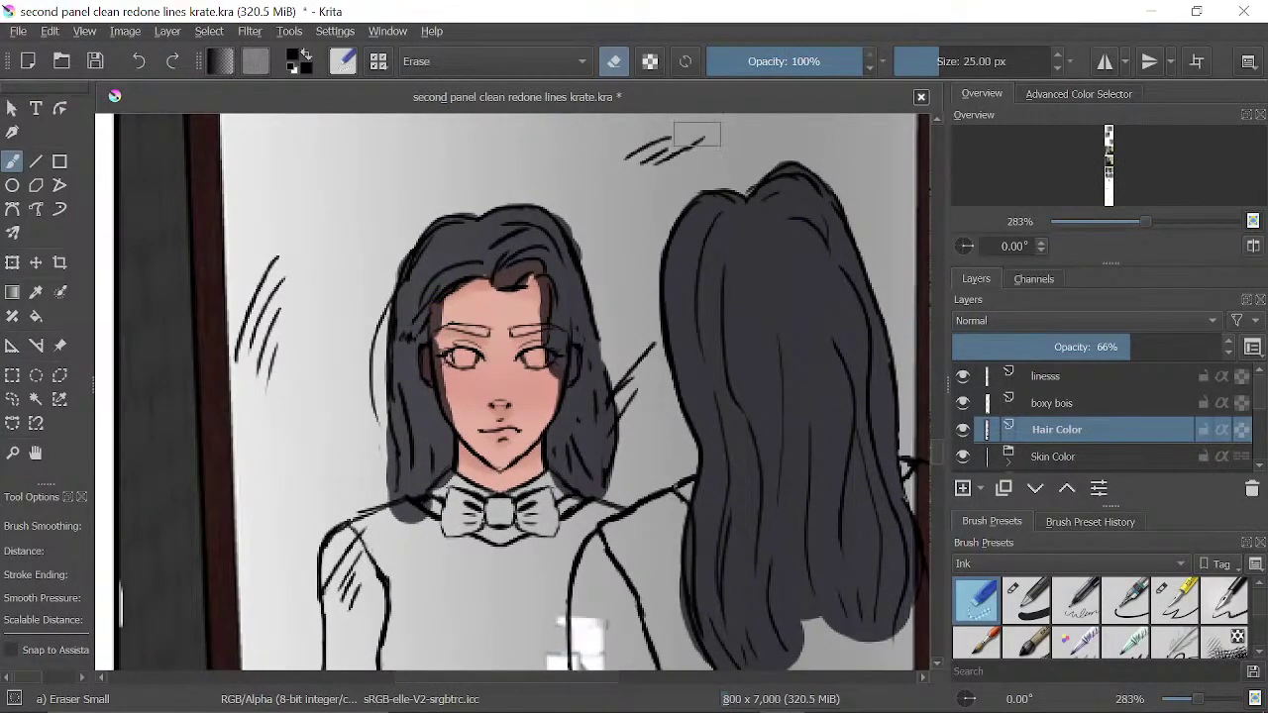
{"action": "left_click_drag", "start_coordinate": [1143, 219], "coordinate": [1177, 216]}
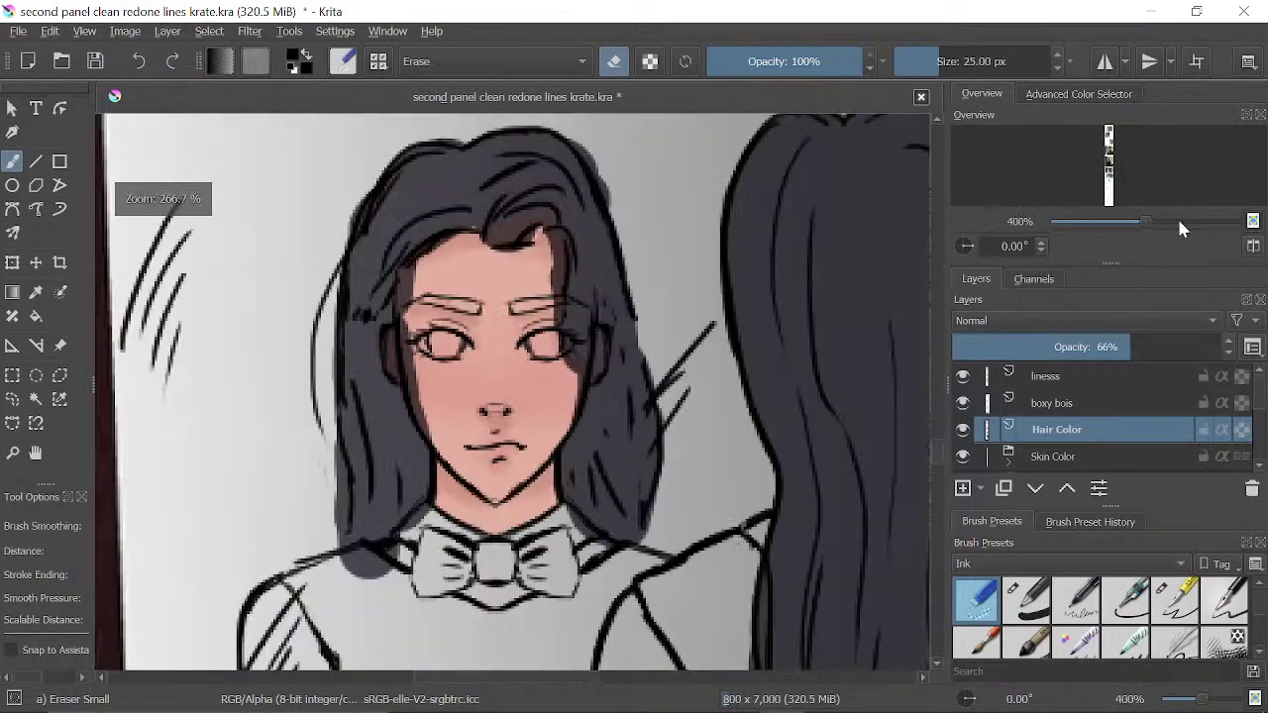
{"action": "left_click", "coordinate": [1193, 220]}
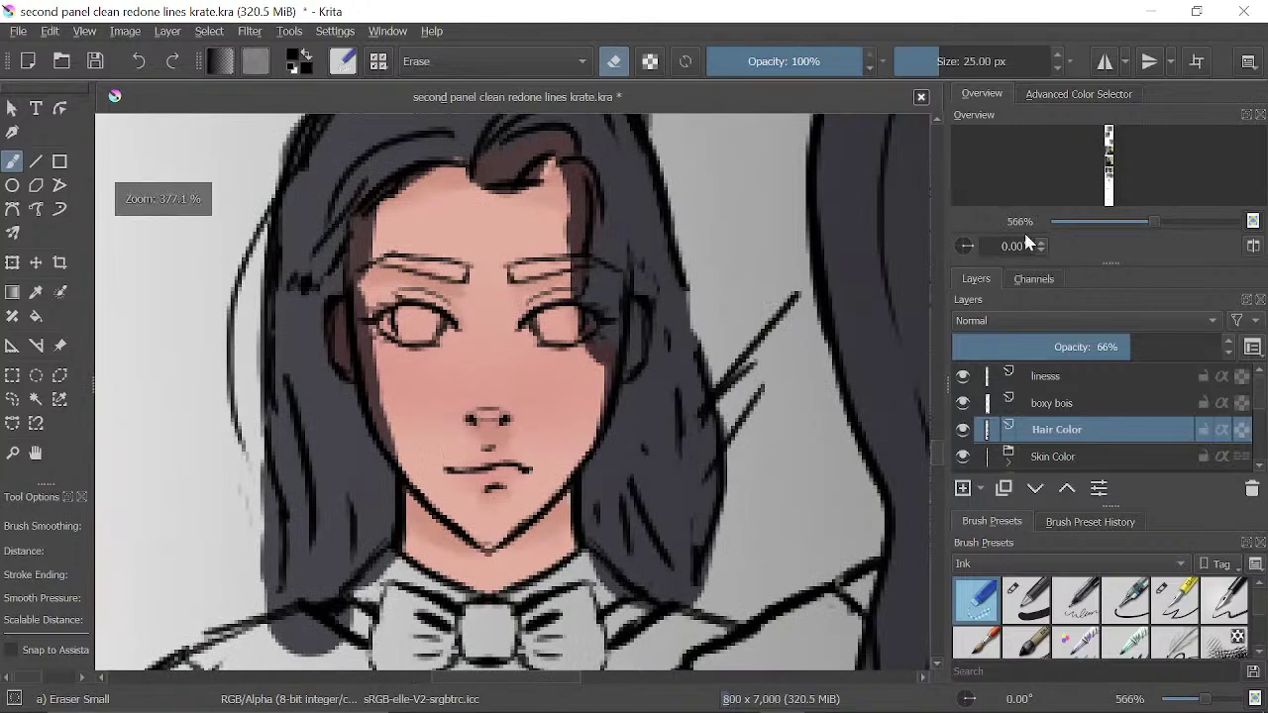
{"action": "left_click_drag", "start_coordinate": [507, 416], "coordinate": [572, 493]}
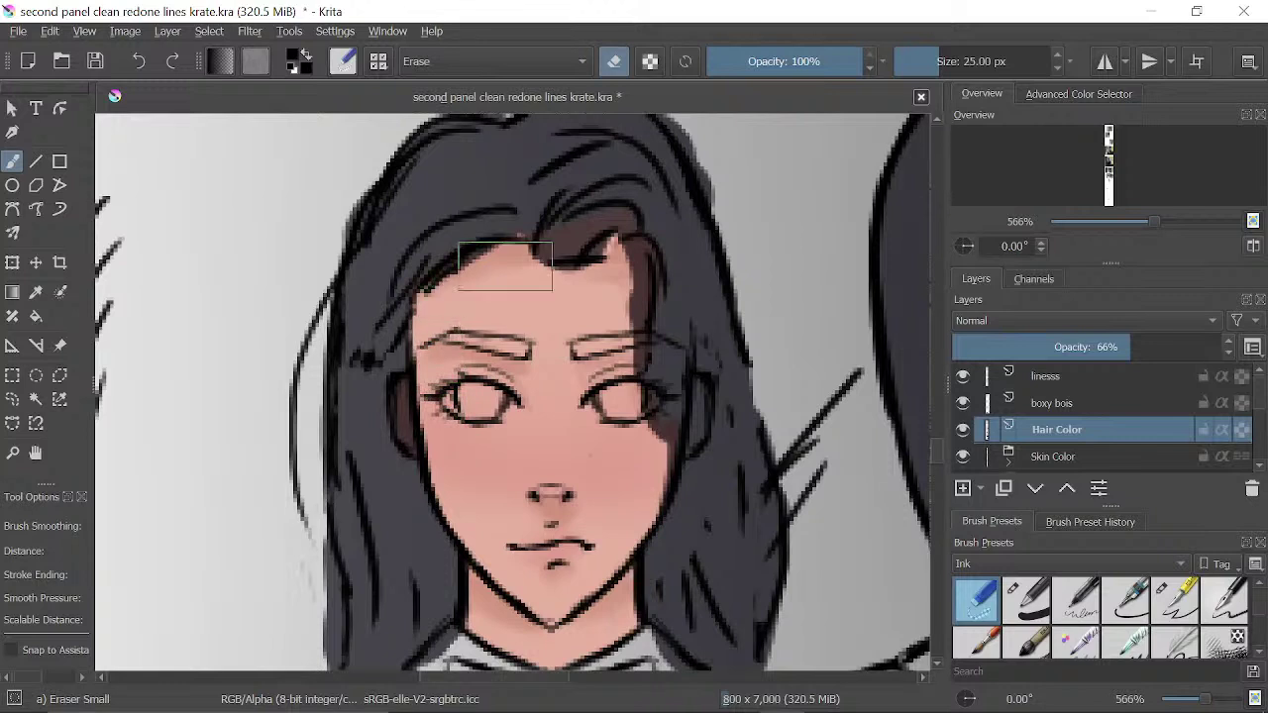
{"action": "mouse_move", "coordinate": [505, 266]}
{"action": "left_mouse_down"}
{"action": "mouse_move", "coordinate": [571, 249]}
{"action": "mouse_move", "coordinate": [552, 272]}
{"action": "mouse_move", "coordinate": [587, 257]}
{"action": "mouse_move", "coordinate": [559, 260]}
{"action": "mouse_move", "coordinate": [576, 267]}
{"action": "mouse_move", "coordinate": [563, 268]}
{"action": "mouse_move", "coordinate": [582, 215]}
{"action": "mouse_move", "coordinate": [571, 308]}
{"action": "mouse_move", "coordinate": [562, 173]}
{"action": "mouse_move", "coordinate": [613, 227]}
{"action": "mouse_move", "coordinate": [613, 287]}
{"action": "mouse_move", "coordinate": [621, 235]}
{"action": "mouse_move", "coordinate": [613, 360]}
{"action": "mouse_move", "coordinate": [631, 327]}
{"action": "mouse_move", "coordinate": [637, 393]}
{"action": "mouse_move", "coordinate": [619, 344]}
{"action": "mouse_move", "coordinate": [644, 388]}
{"action": "mouse_move", "coordinate": [611, 451]}
{"action": "mouse_move", "coordinate": [629, 423]}
{"action": "left_mouse_up"}
{"action": "left_click", "coordinate": [138, 61]}
{"action": "left_click_drag", "start_coordinate": [527, 335], "coordinate": [595, 271]}
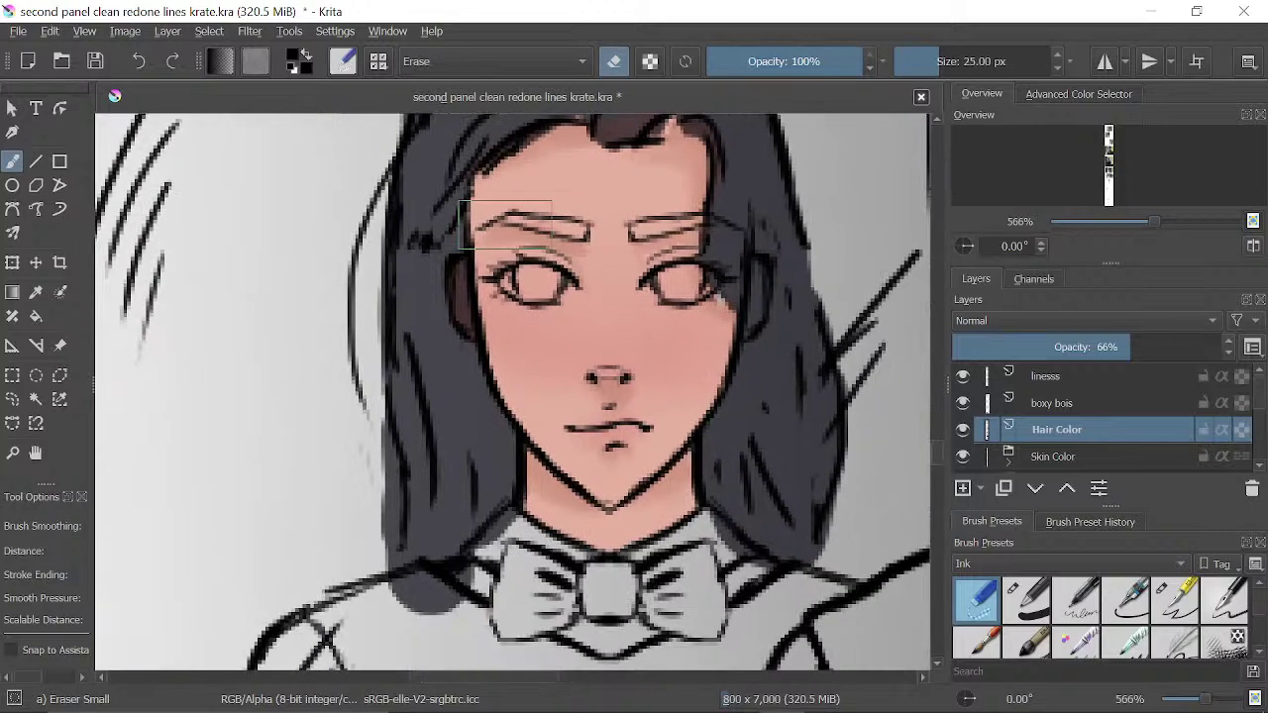
{"action": "left_click_drag", "start_coordinate": [480, 287], "coordinate": [466, 305]}
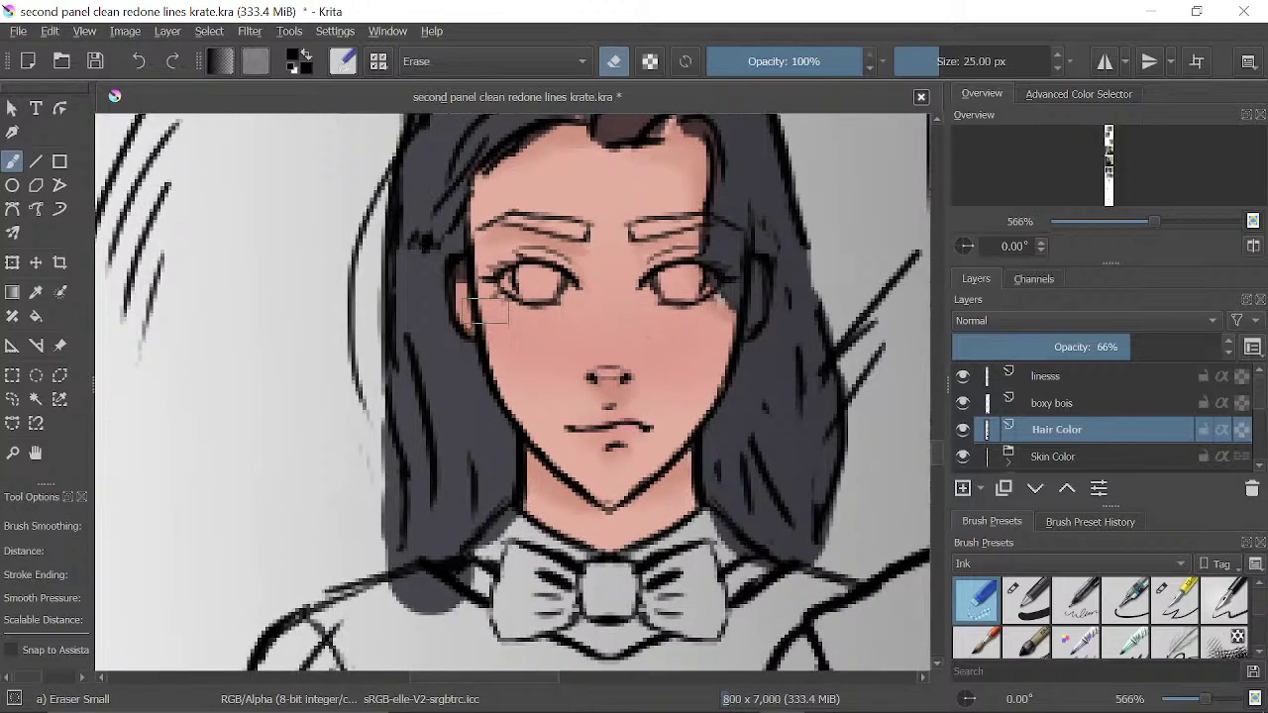
- Erase the hair color spilling over the reflected figure's shirt below the shoulder line
{"action": "left_click_drag", "start_coordinate": [703, 311], "coordinate": [519, 614]}
{"action": "left_click_drag", "start_coordinate": [1154, 224], "coordinate": [1117, 220]}
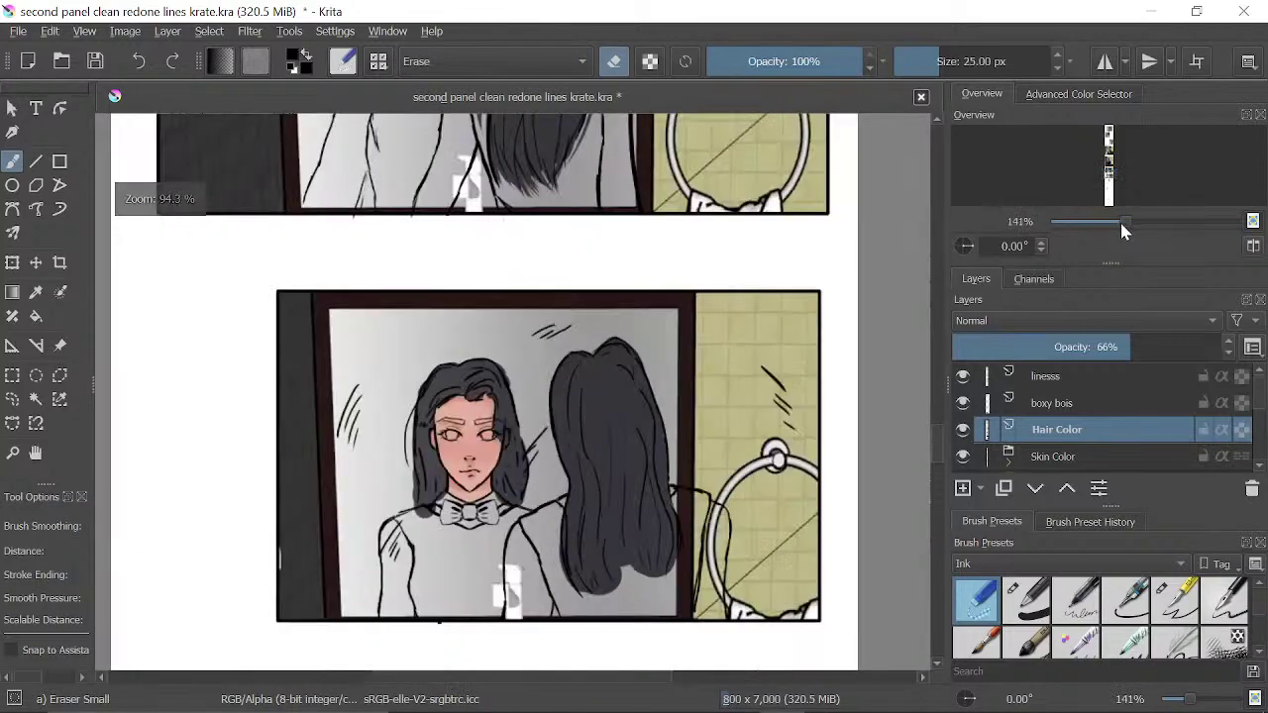
{"action": "scroll", "coordinate": [693, 334], "scroll_direction": "up", "scroll_amount": 3}
{"action": "left_click_drag", "start_coordinate": [687, 519], "coordinate": [804, 241]}
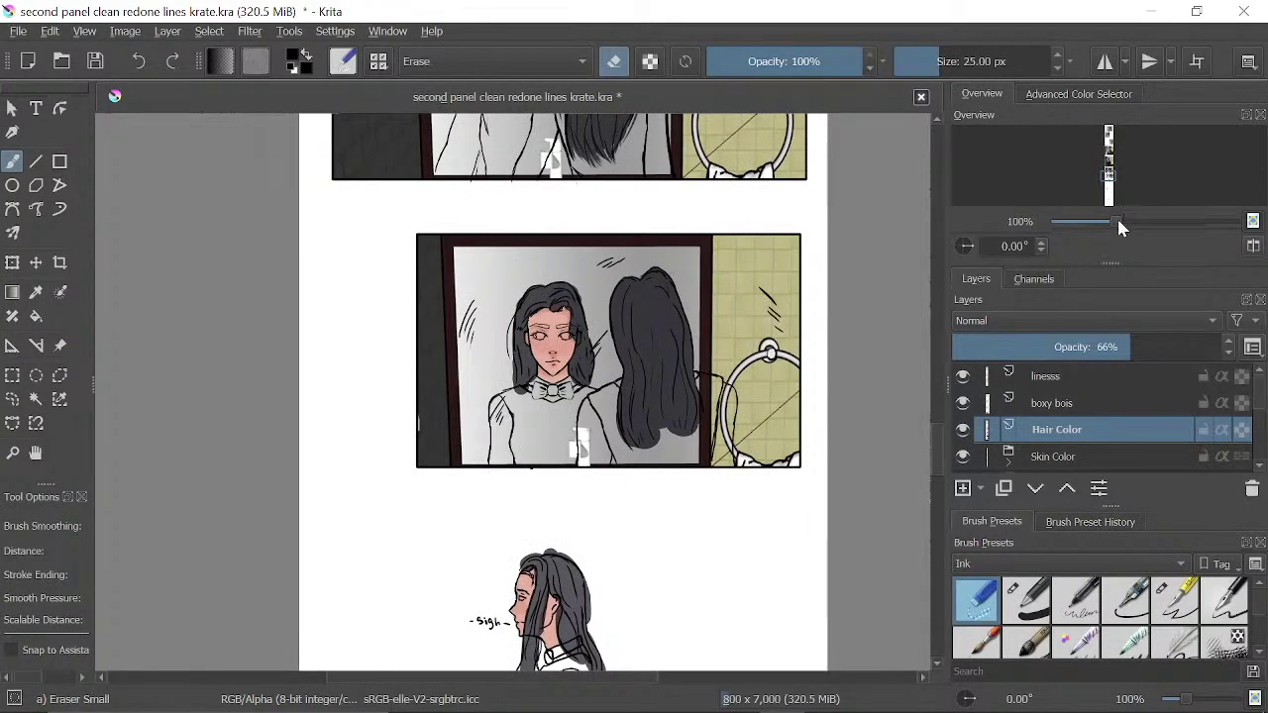
{"action": "left_click_drag", "start_coordinate": [1119, 222], "coordinate": [1167, 222]}
{"action": "left_click_drag", "start_coordinate": [640, 343], "coordinate": [530, 429]}
{"action": "mouse_move", "coordinate": [424, 477]}
{"action": "left_mouse_down"}
{"action": "mouse_move", "coordinate": [463, 458]}
{"action": "mouse_move", "coordinate": [442, 485]}
{"action": "mouse_move", "coordinate": [456, 449]}
{"action": "mouse_move", "coordinate": [519, 426]}
{"action": "mouse_move", "coordinate": [593, 369]}
{"action": "left_mouse_up"}
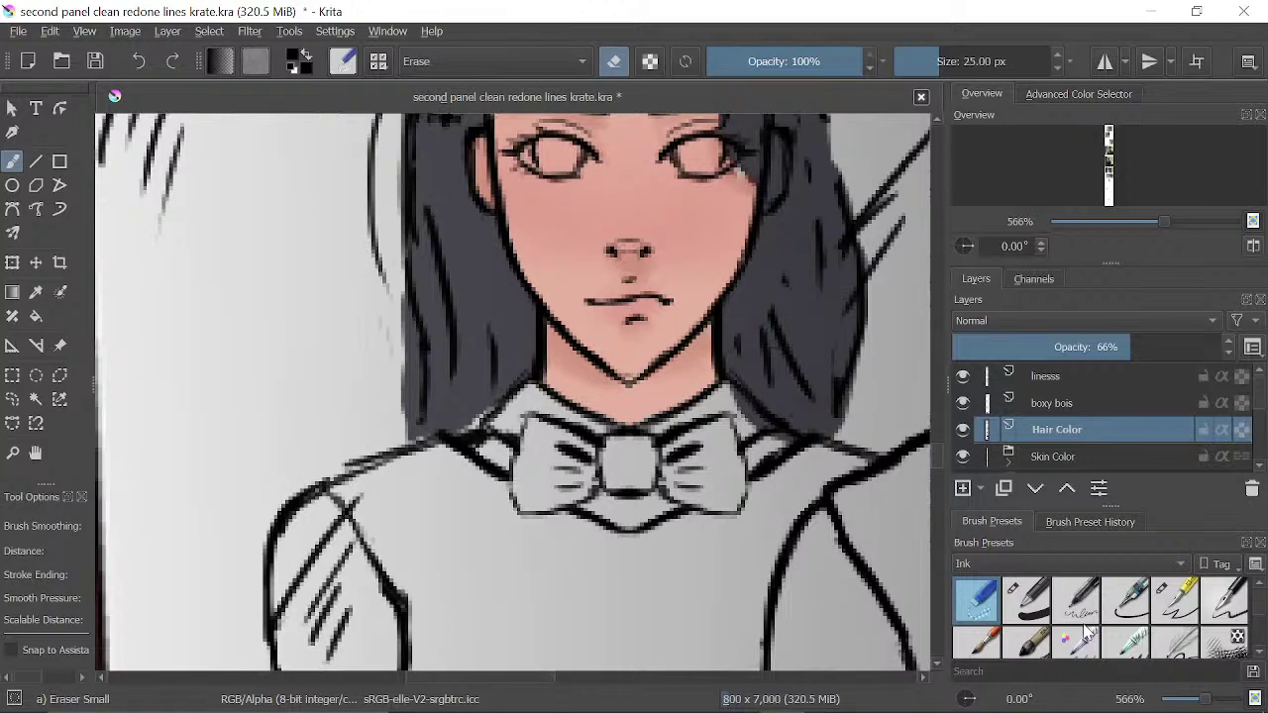
- Refill the lower outer tip of the reflected figure's hair with Basic-1 and erase the excess outside its edge
{"action": "left_click", "coordinate": [1026, 601]}
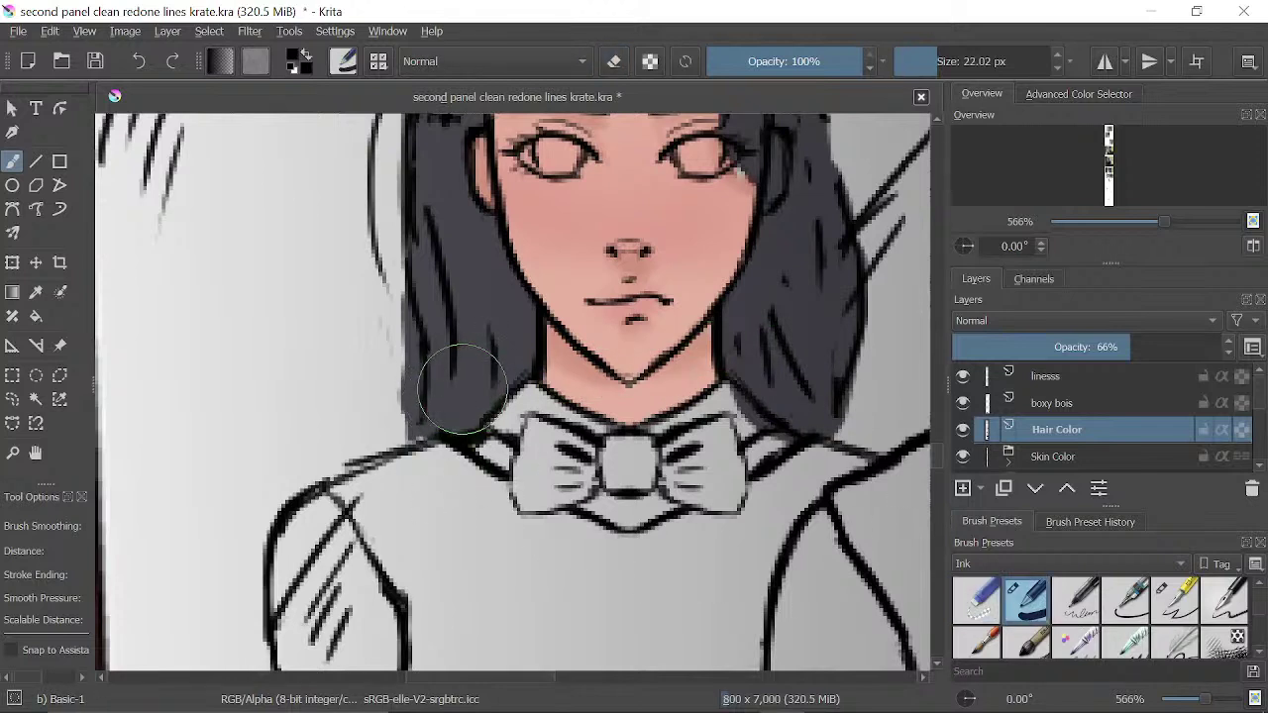
{"action": "mouse_move", "coordinate": [463, 388]}
{"action": "left_mouse_down"}
{"action": "mouse_move", "coordinate": [424, 382]}
{"action": "mouse_move", "coordinate": [439, 396]}
{"action": "mouse_move", "coordinate": [421, 416]}
{"action": "left_mouse_up"}
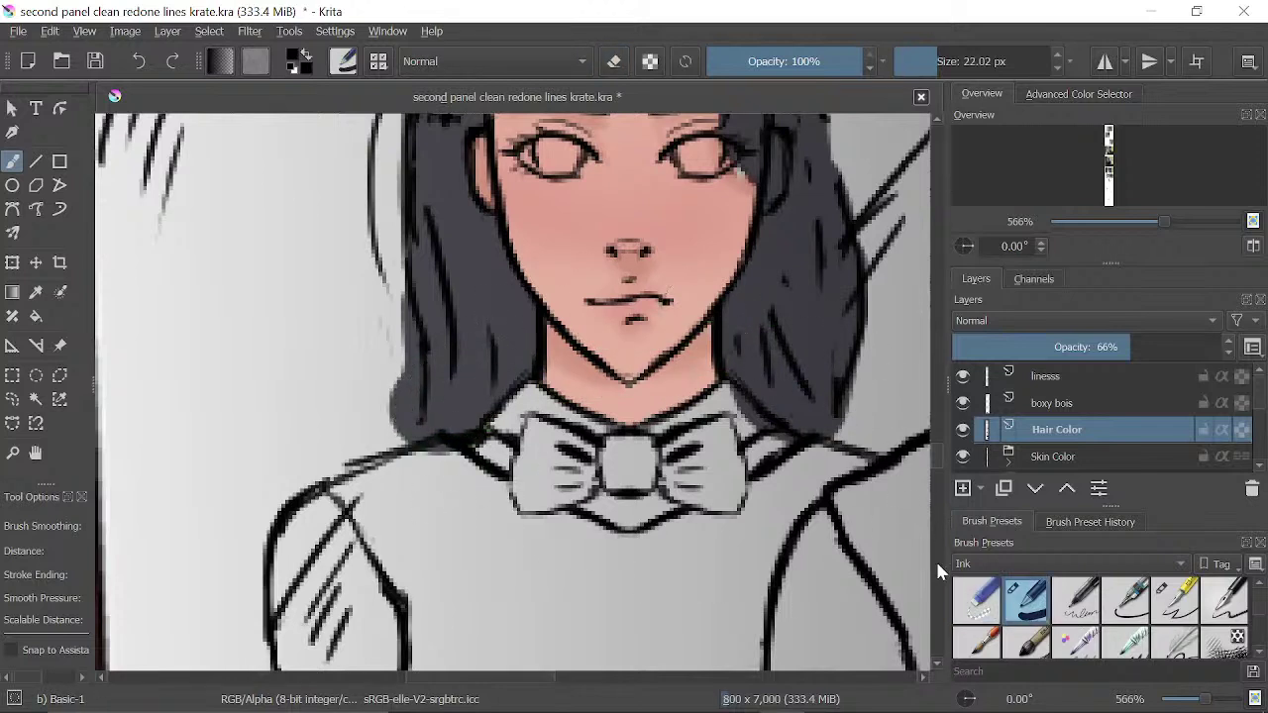
{"action": "left_click", "coordinate": [979, 597]}
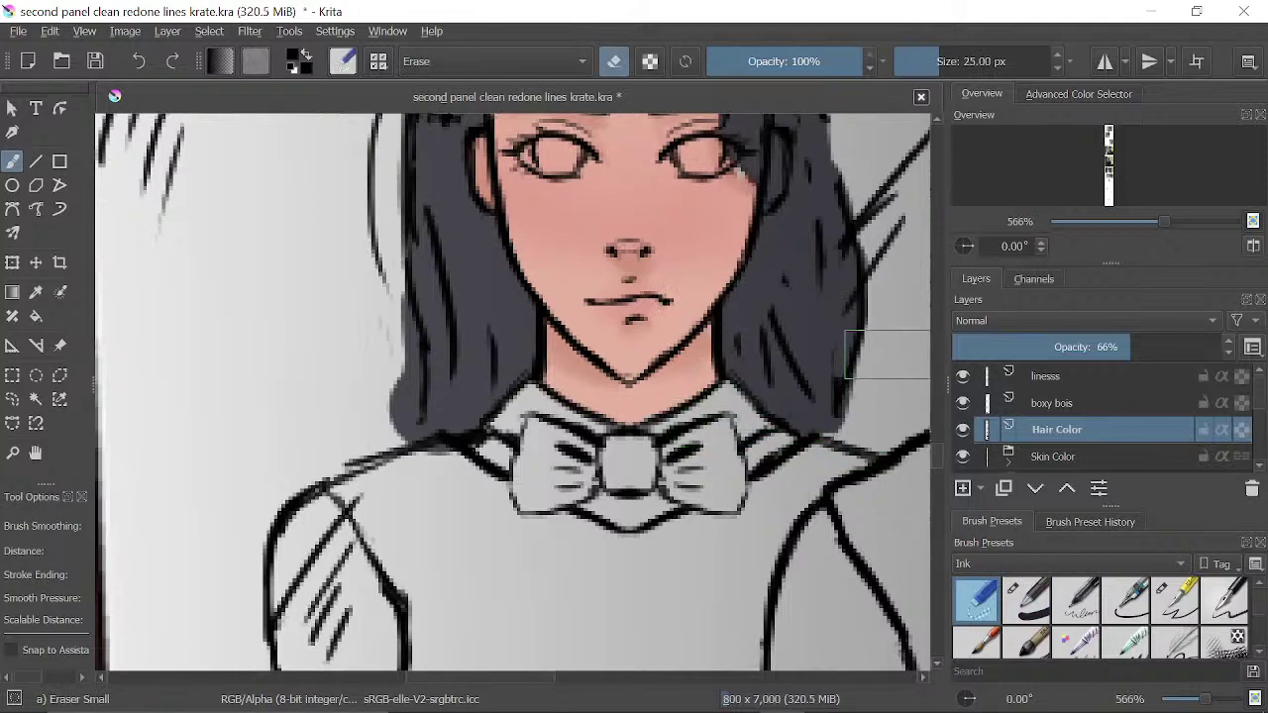
{"action": "mouse_move", "coordinate": [364, 341]}
{"action": "left_mouse_down"}
{"action": "mouse_move", "coordinate": [362, 309]}
{"action": "mouse_move", "coordinate": [374, 372]}
{"action": "mouse_move", "coordinate": [384, 333]}
{"action": "mouse_move", "coordinate": [393, 458]}
{"action": "mouse_move", "coordinate": [389, 419]}
{"action": "mouse_move", "coordinate": [402, 471]}
{"action": "mouse_move", "coordinate": [434, 461]}
{"action": "left_mouse_up"}
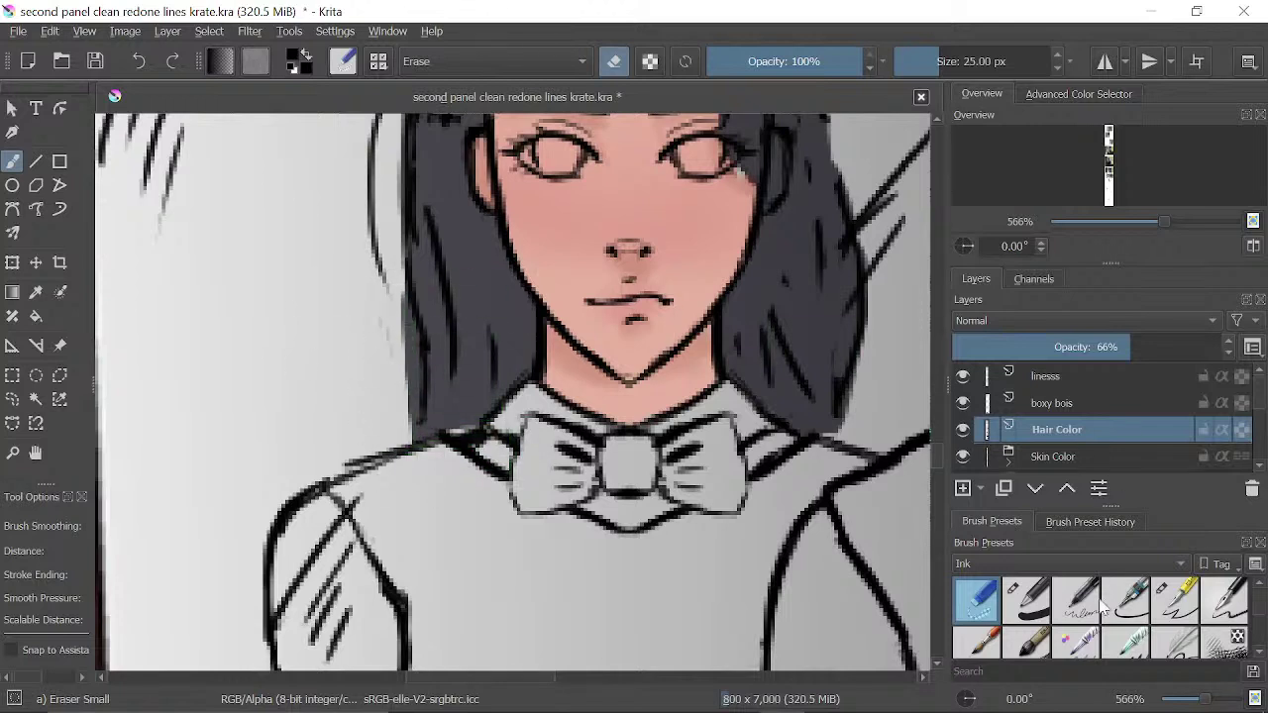
- Trim the hair color at the shirt collar with Eraser Small and touch up the hair tip beside it with Basic-1
{"action": "left_click", "coordinate": [1030, 612]}
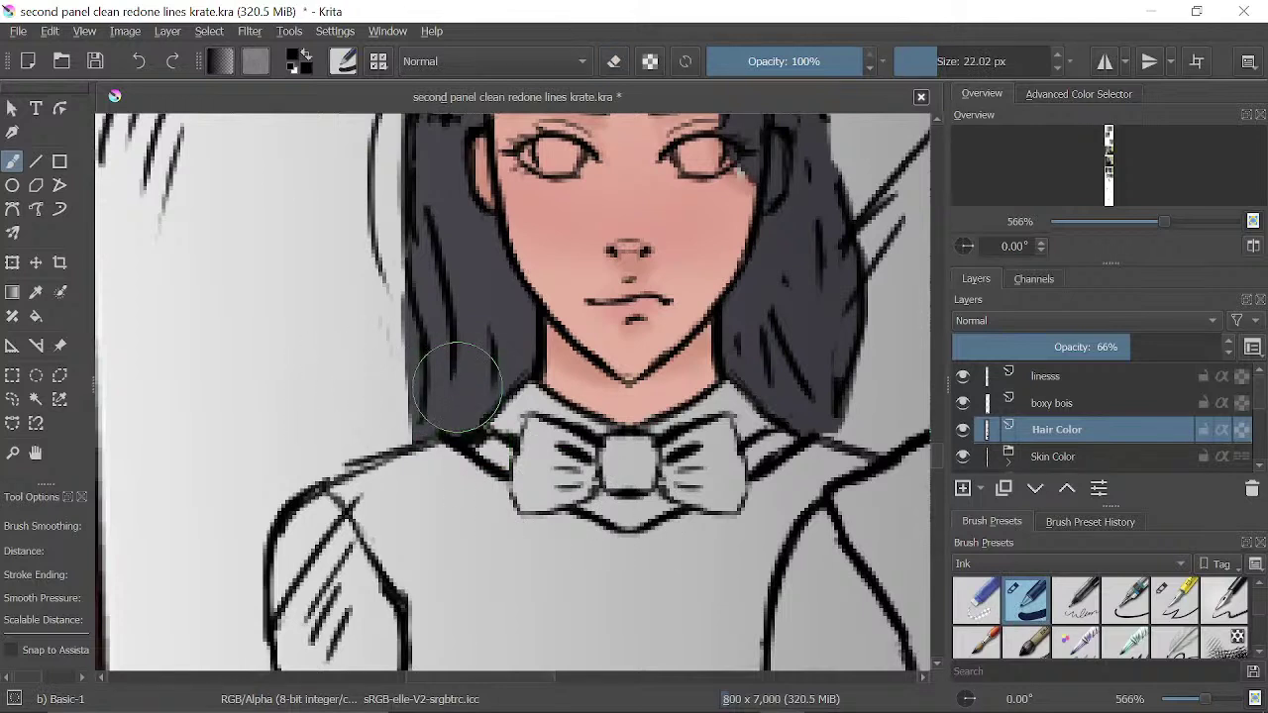
{"action": "left_click", "coordinate": [975, 602]}
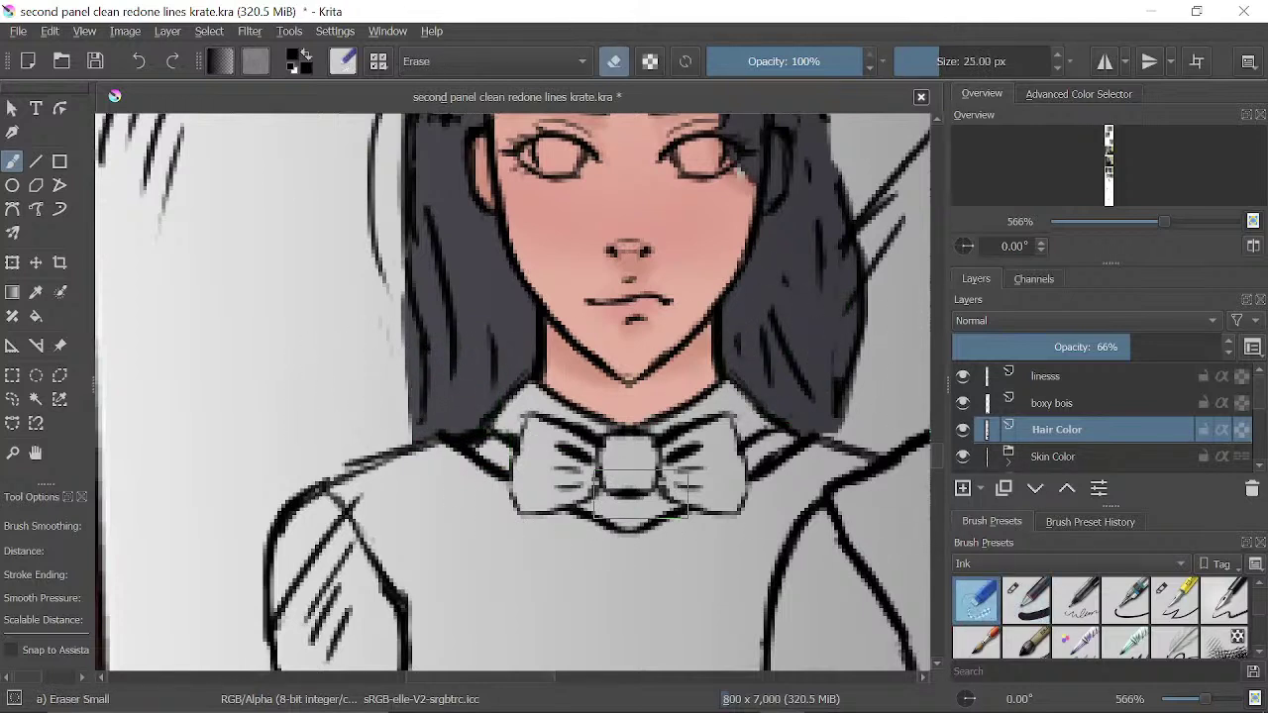
{"action": "left_click_drag", "start_coordinate": [487, 444], "coordinate": [507, 427]}
{"action": "key", "text": "space"}
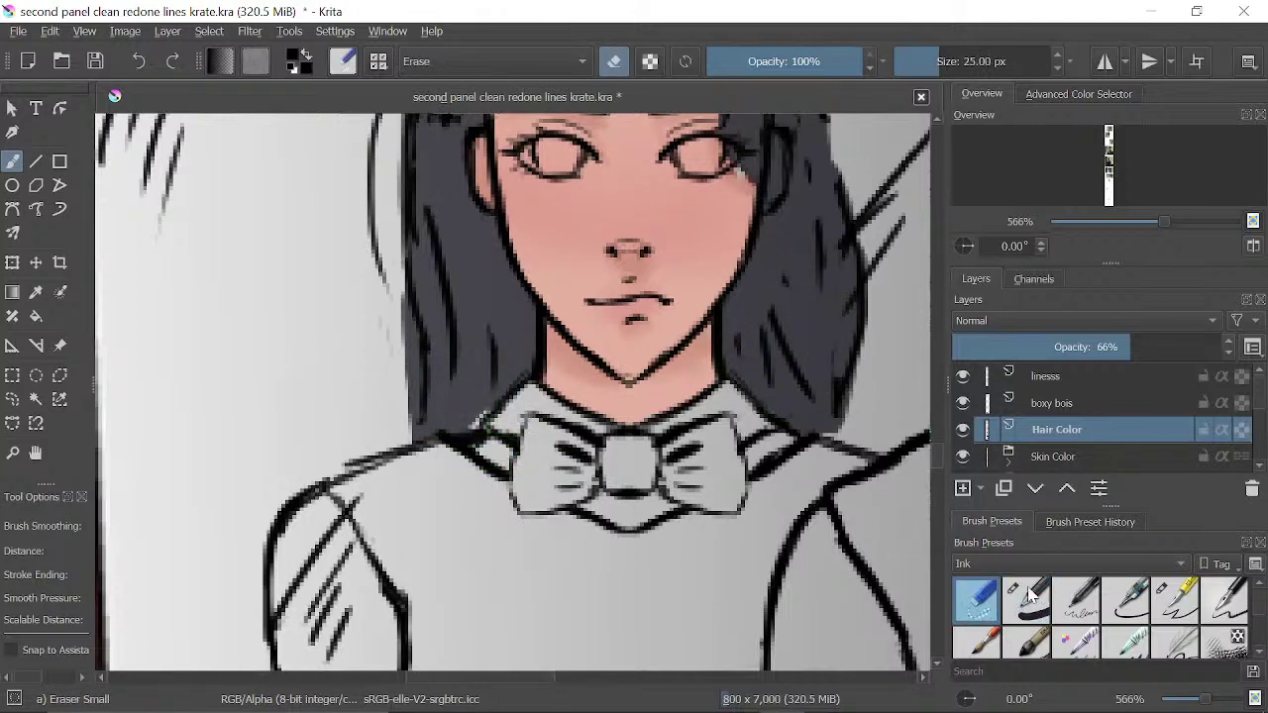
{"action": "left_click", "coordinate": [1030, 596]}
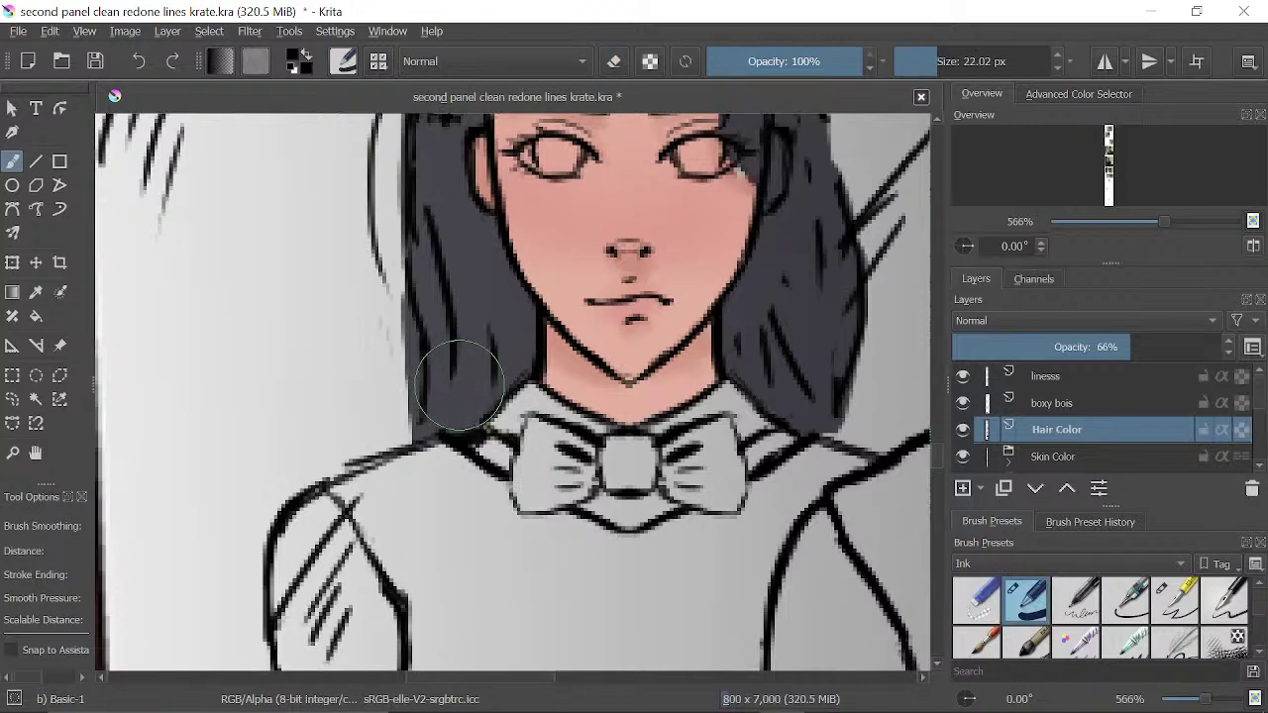
{"action": "left_click_drag", "start_coordinate": [459, 385], "coordinate": [480, 430]}
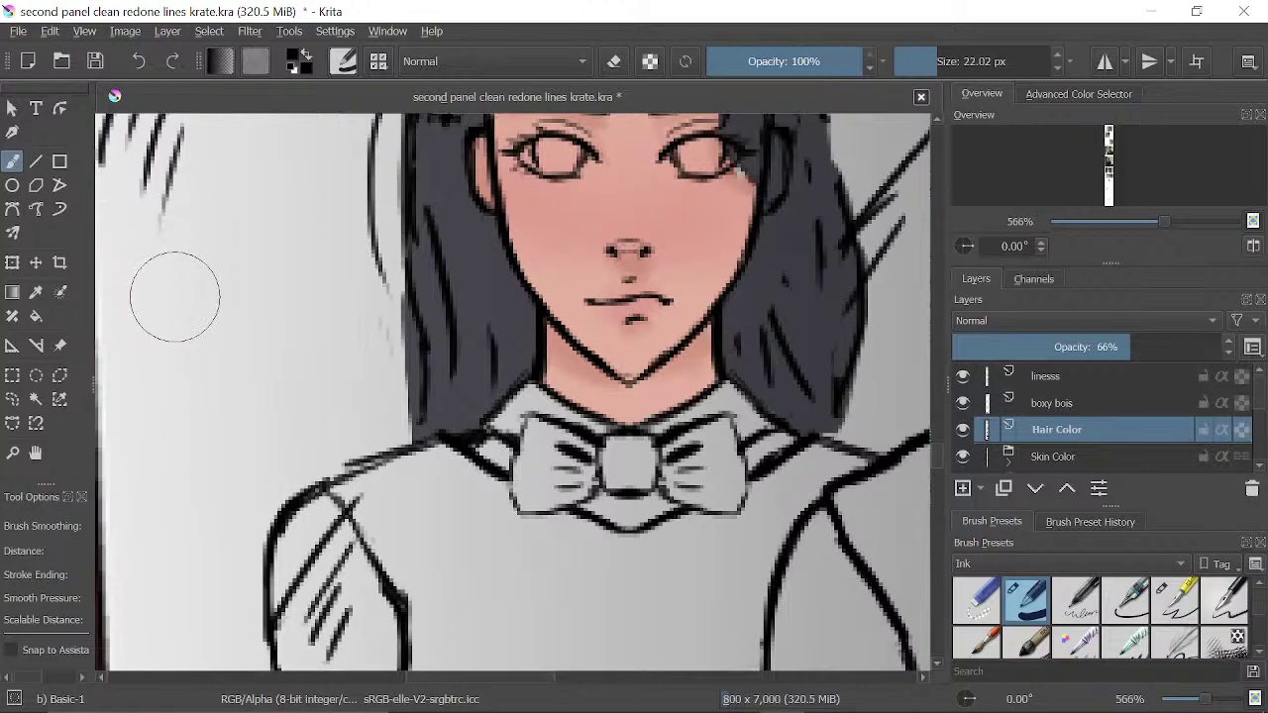
- Erase the overspill past the reflected figure's crown, on the back-view figure's side, using the 5 px Ink-3 Gpen in eraser mode
{"action": "key", "text": "space"}
{"action": "left_click_drag", "start_coordinate": [452, 348], "coordinate": [515, 501]}
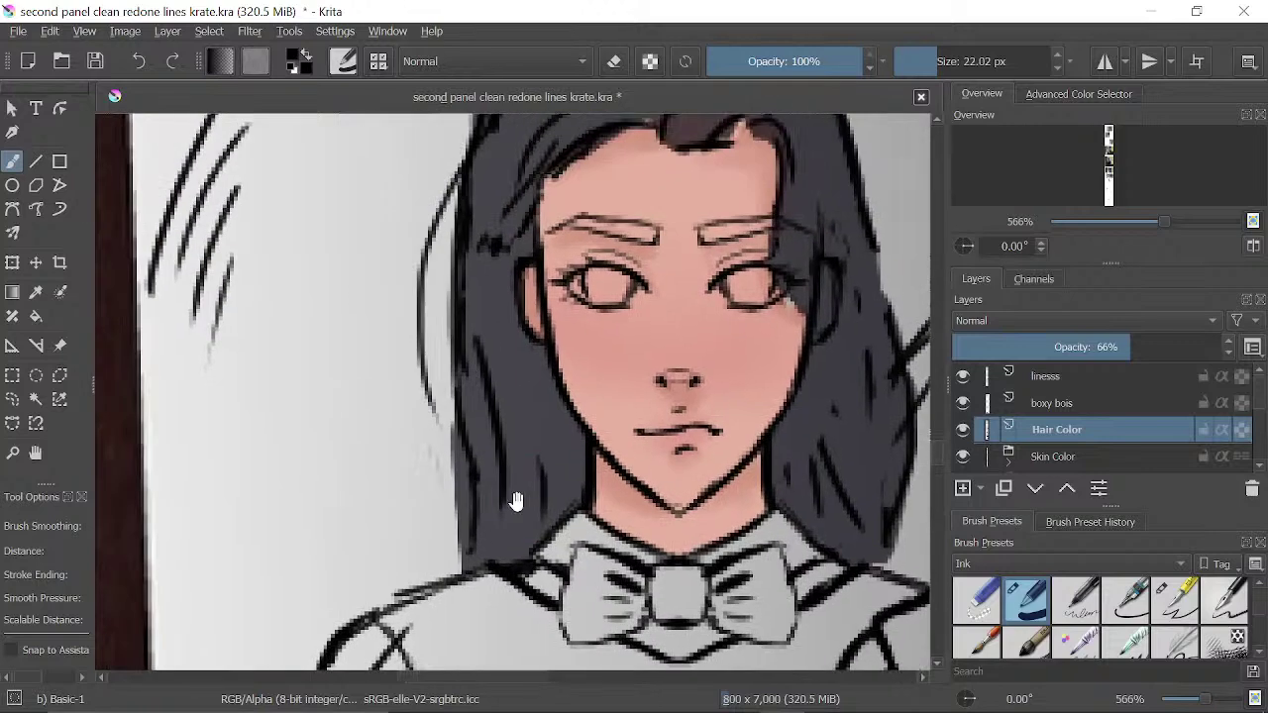
{"action": "left_click_drag", "start_coordinate": [499, 302], "coordinate": [511, 379]}
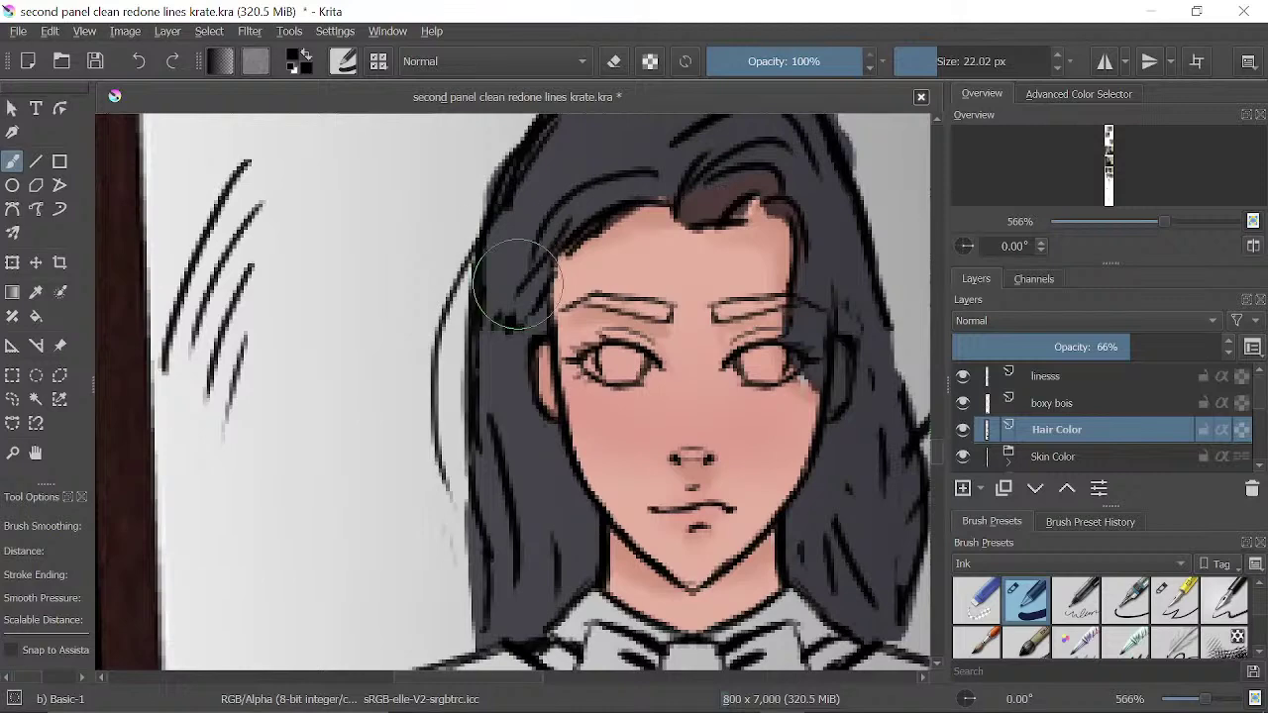
{"action": "left_click", "coordinate": [1174, 602]}
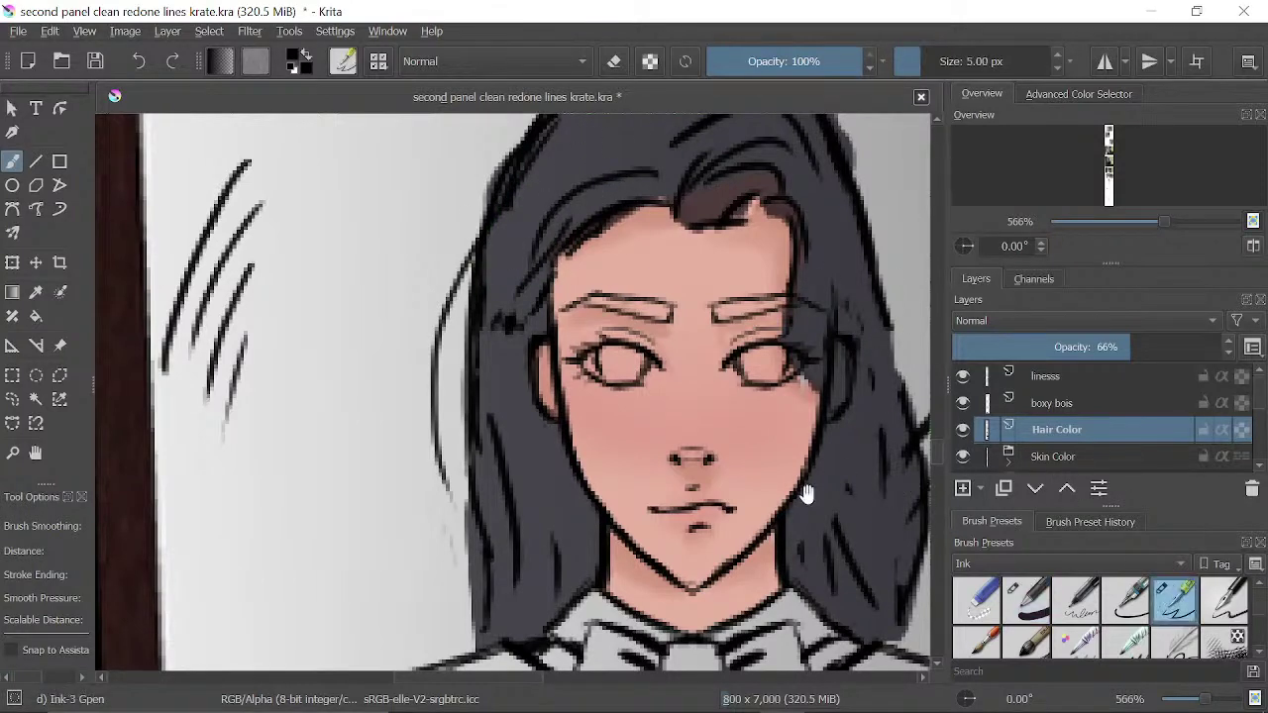
{"action": "scroll", "coordinate": [520, 331], "scroll_direction": "up", "scroll_amount": 2}
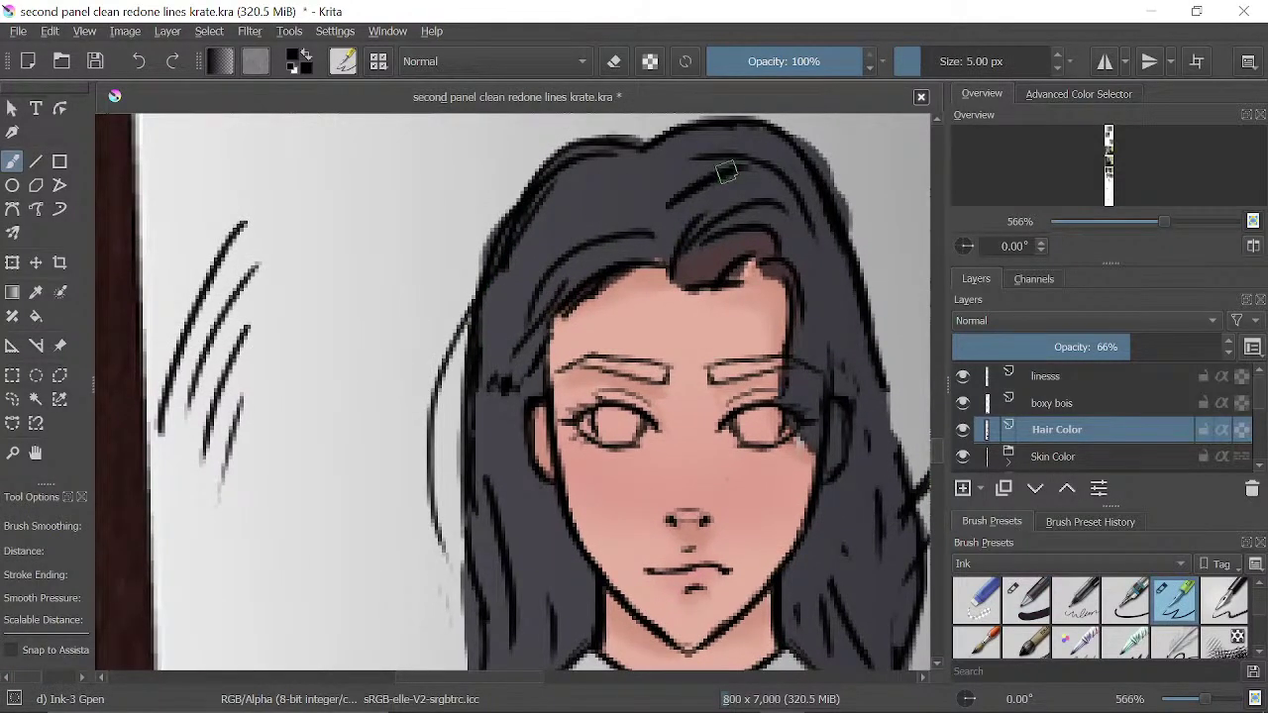
{"action": "left_click_drag", "start_coordinate": [780, 236], "coordinate": [646, 378]}
{"action": "key", "text": "e"}
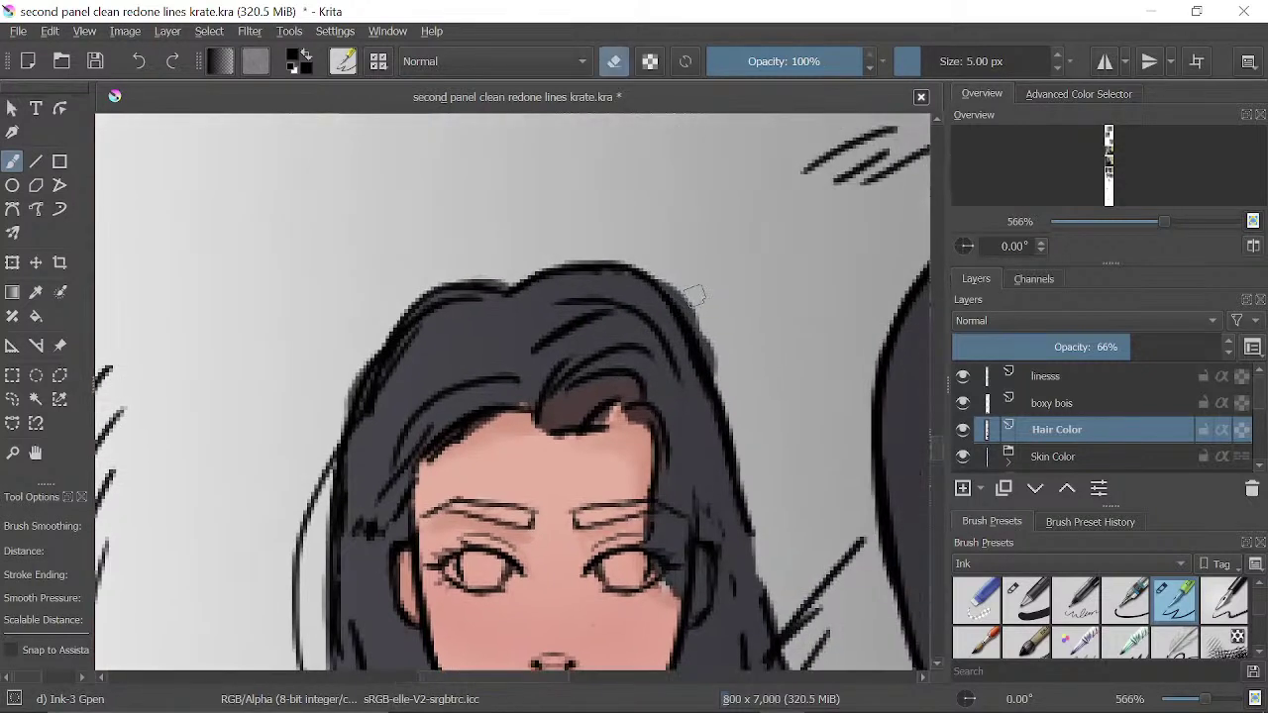
{"action": "mouse_move", "coordinate": [698, 307]}
{"action": "left_mouse_down"}
{"action": "mouse_move", "coordinate": [683, 302]}
{"action": "mouse_move", "coordinate": [688, 317]}
{"action": "mouse_move", "coordinate": [657, 269]}
{"action": "mouse_move", "coordinate": [711, 367]}
{"action": "left_mouse_up"}
{"action": "key", "text": "e"}
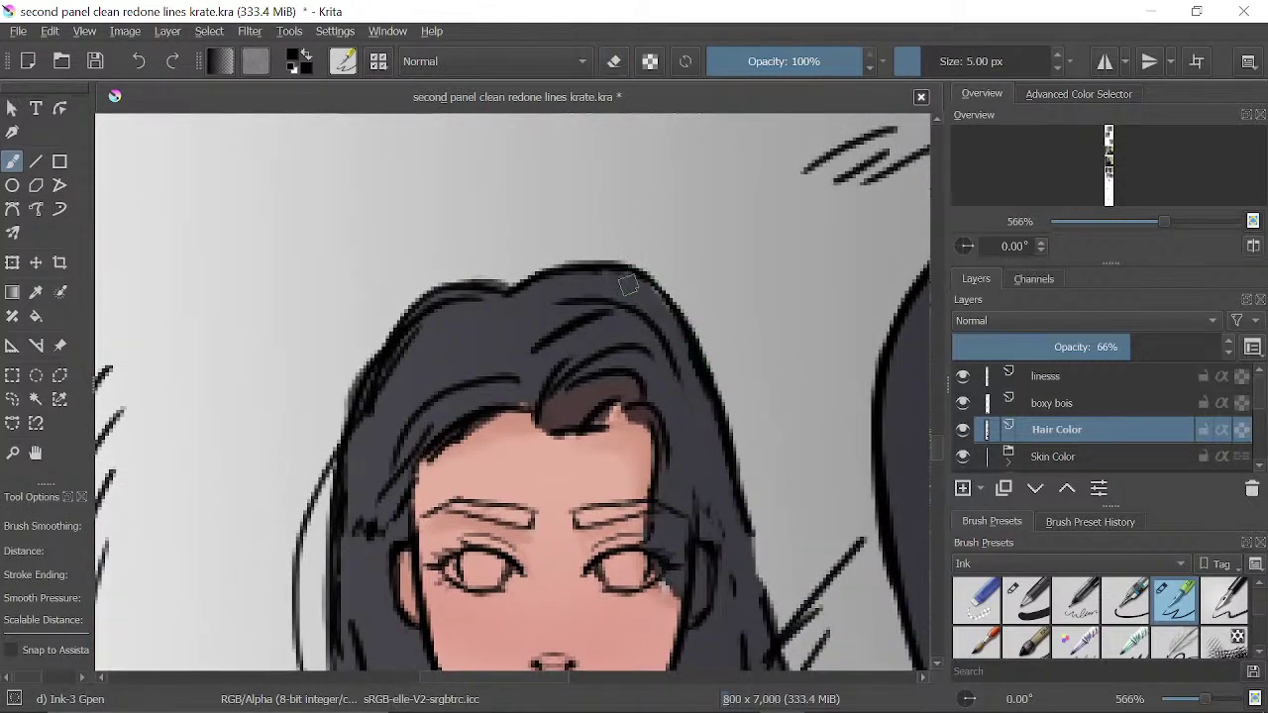
- Erase the hair color outside the opposite upper edge of the reflected figure's hair with the Ink-3 Gpen
{"action": "left_click_drag", "start_coordinate": [613, 351], "coordinate": [708, 353]}
{"action": "key", "text": "e"}
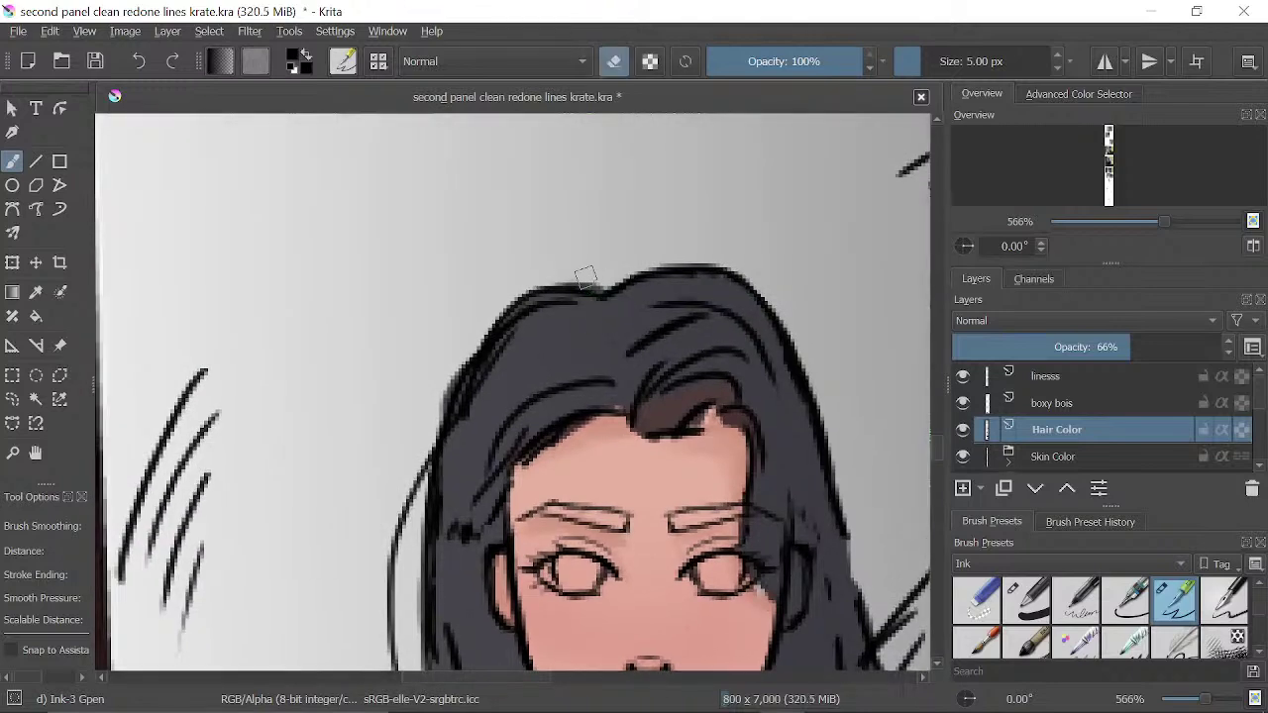
{"action": "left_click_drag", "start_coordinate": [524, 606], "coordinate": [548, 407]}
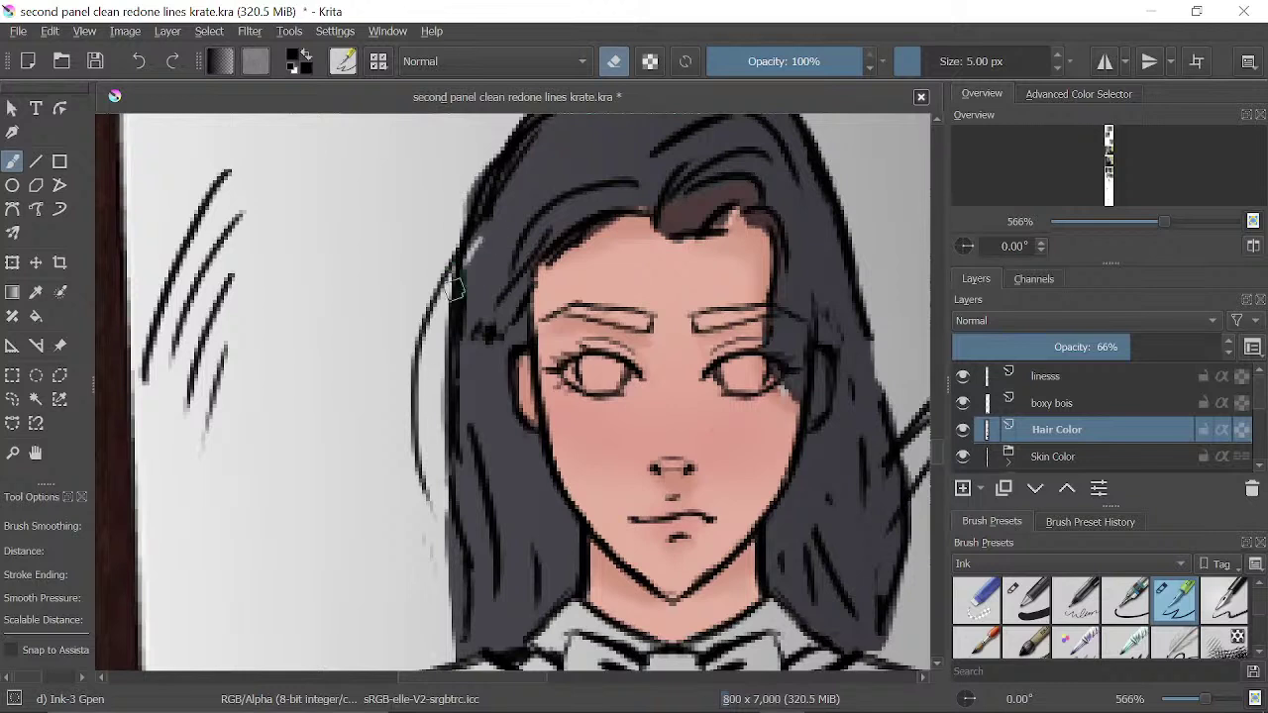
- Refill the gap in the reflected hair's outer edge and color the loose strand beside it with the 5 px Ink-3 Gpen
{"action": "key", "text": "e"}
{"action": "key", "text": "e"}
{"action": "key", "text": "e"}
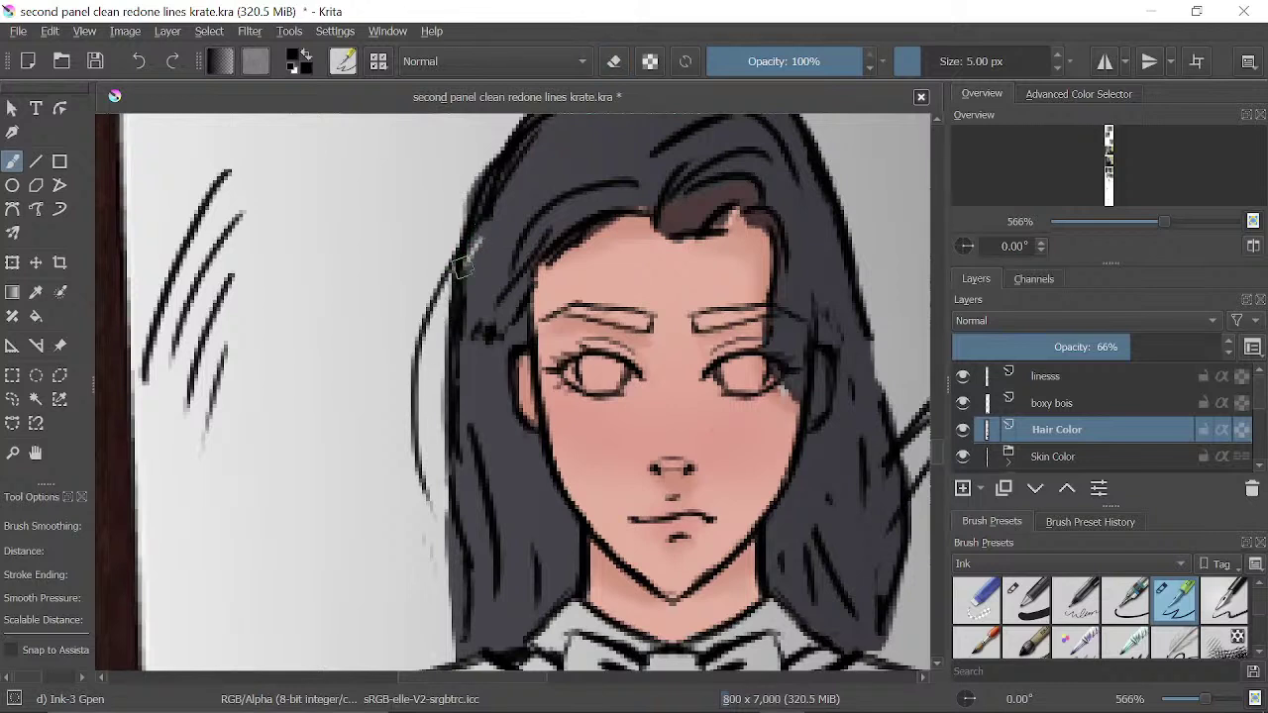
{"action": "left_click_drag", "start_coordinate": [476, 243], "coordinate": [439, 327]}
{"action": "left_click_drag", "start_coordinate": [458, 275], "coordinate": [423, 375]}
{"action": "mouse_move", "coordinate": [465, 255]}
{"action": "left_mouse_down"}
{"action": "mouse_move", "coordinate": [419, 384]}
{"action": "mouse_move", "coordinate": [439, 501]}
{"action": "left_mouse_up"}
{"action": "left_click_drag", "start_coordinate": [471, 288], "coordinate": [402, 303]}
- Trim the excess color around the loose strand and add a thin strand below it toward the shoulder
{"action": "key", "text": "e"}
{"action": "mouse_move", "coordinate": [365, 469]}
{"action": "left_mouse_down"}
{"action": "mouse_move", "coordinate": [373, 523]}
{"action": "mouse_move", "coordinate": [356, 416]}
{"action": "left_mouse_up"}
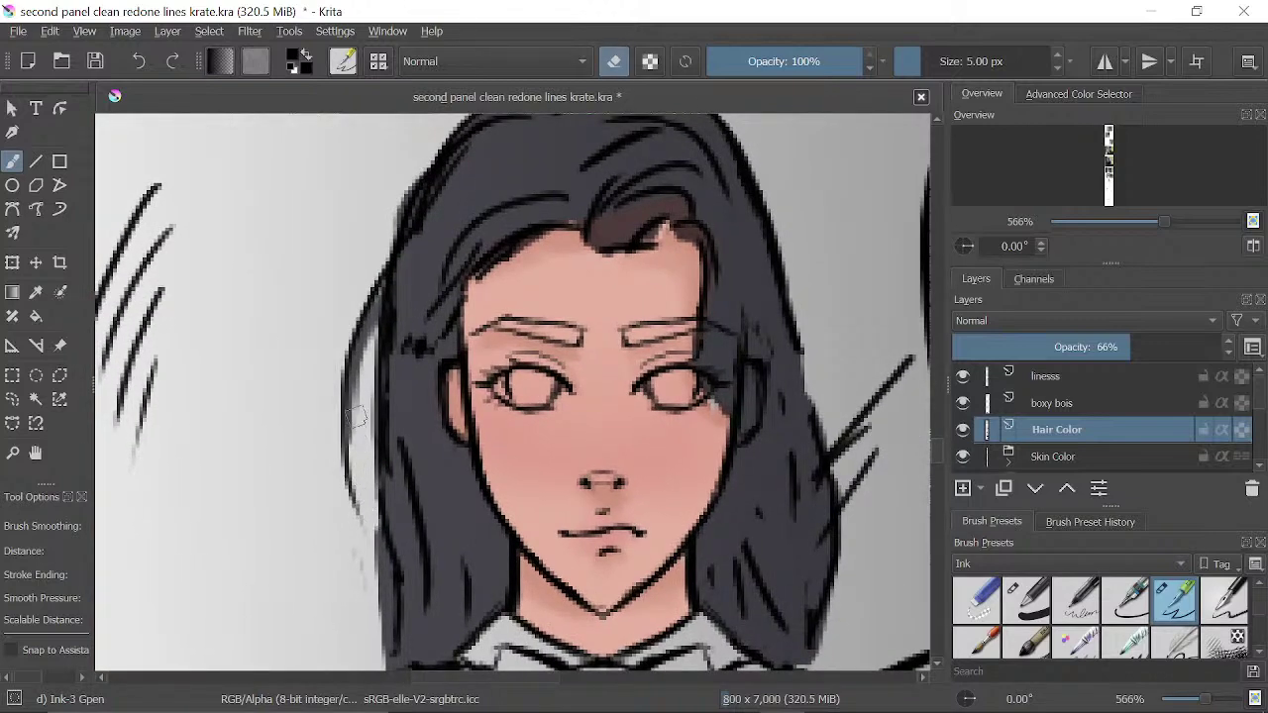
{"action": "key", "text": "e"}
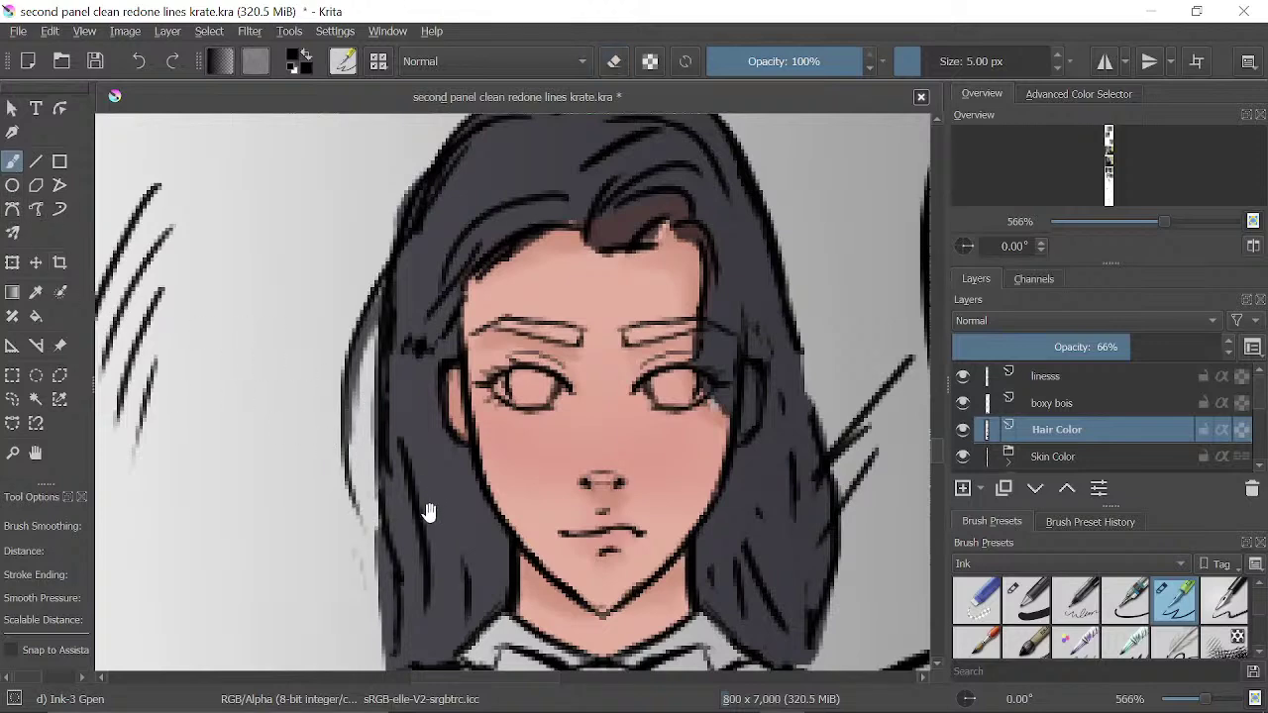
{"action": "scroll", "coordinate": [421, 505], "scroll_direction": "down", "scroll_amount": 4}
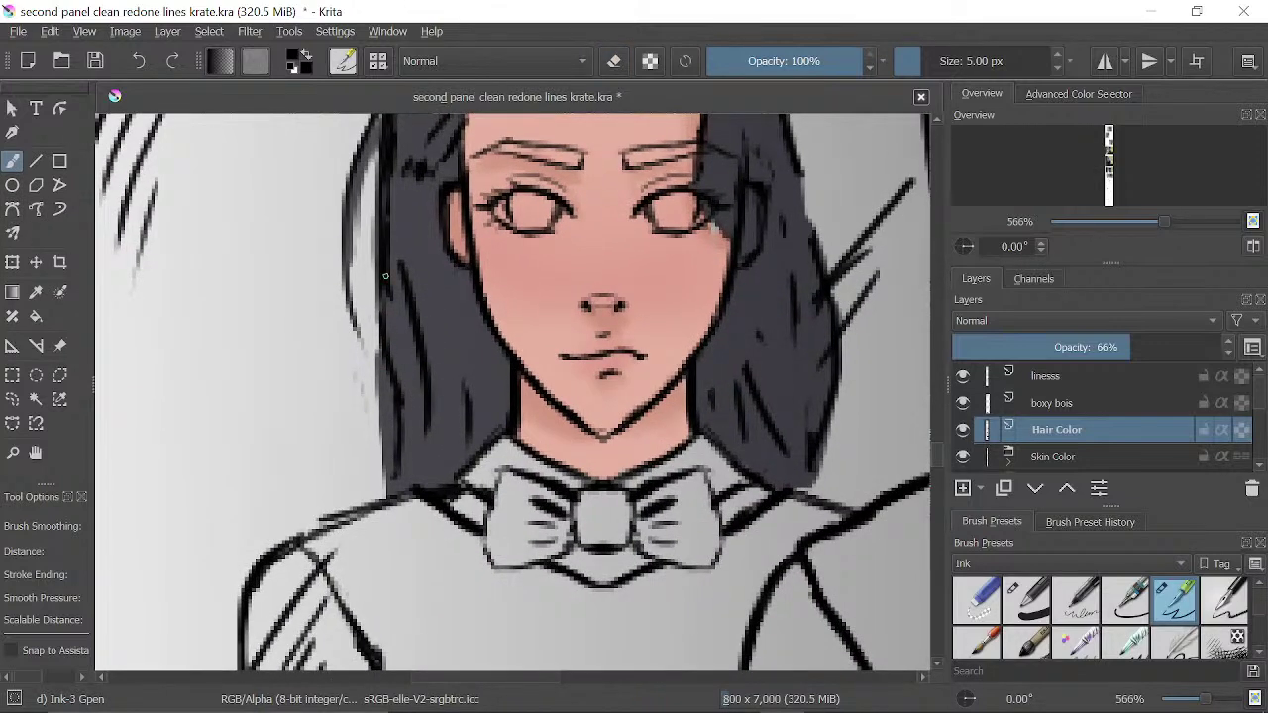
{"action": "mouse_move", "coordinate": [340, 503]}
{"action": "left_mouse_down"}
{"action": "mouse_move", "coordinate": [377, 351]}
{"action": "mouse_move", "coordinate": [383, 498]}
{"action": "left_mouse_up"}
{"action": "left_click_drag", "start_coordinate": [599, 245], "coordinate": [505, 433]}
{"action": "left_click_drag", "start_coordinate": [465, 238], "coordinate": [371, 353]}
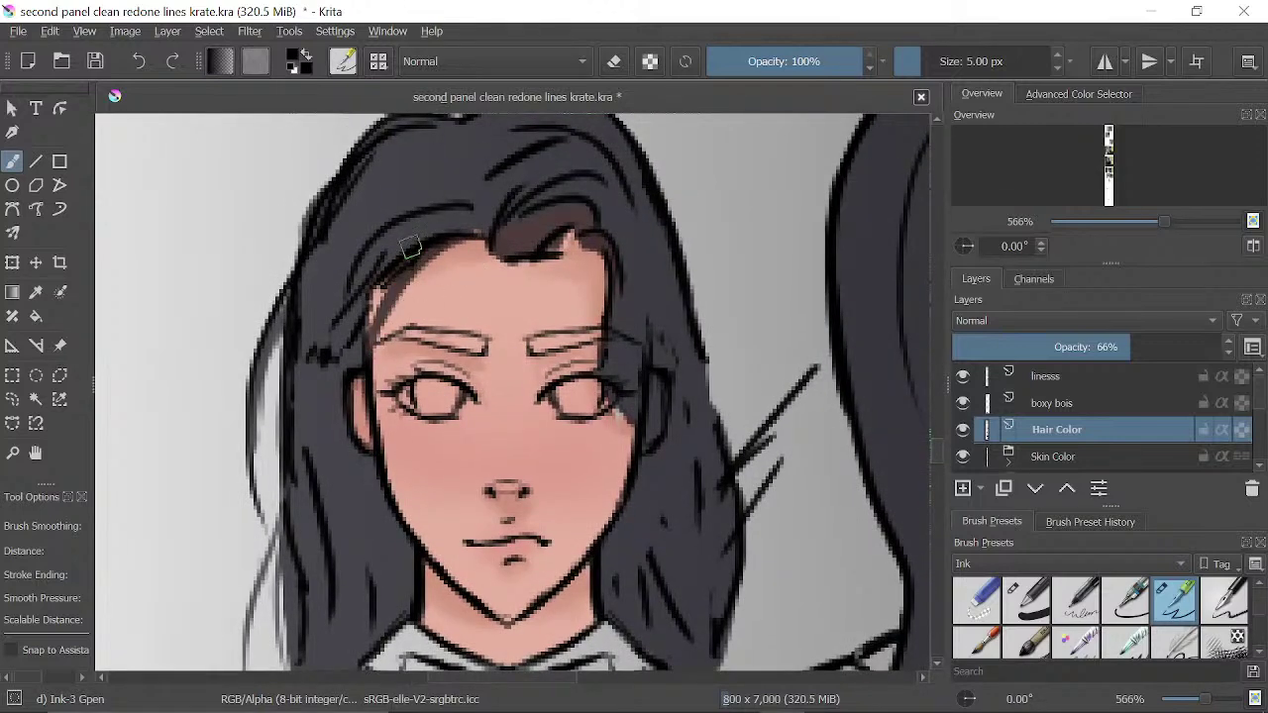
{"action": "left_click", "coordinate": [140, 63]}
{"action": "left_click", "coordinate": [141, 64]}
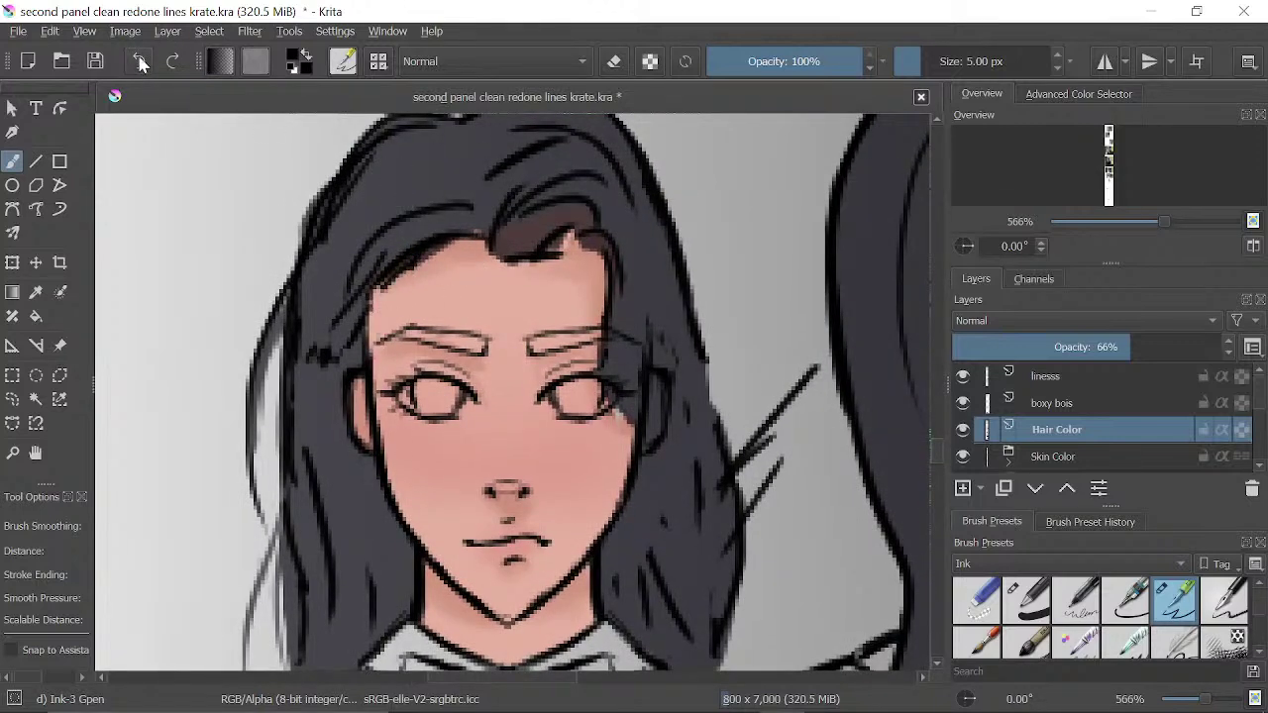
- Color the edge of the reflected figure's hairline along the forehead on the Hair Color layer with the 5 px Ink-3 Gpen
{"action": "left_click_drag", "start_coordinate": [487, 235], "coordinate": [351, 297]}
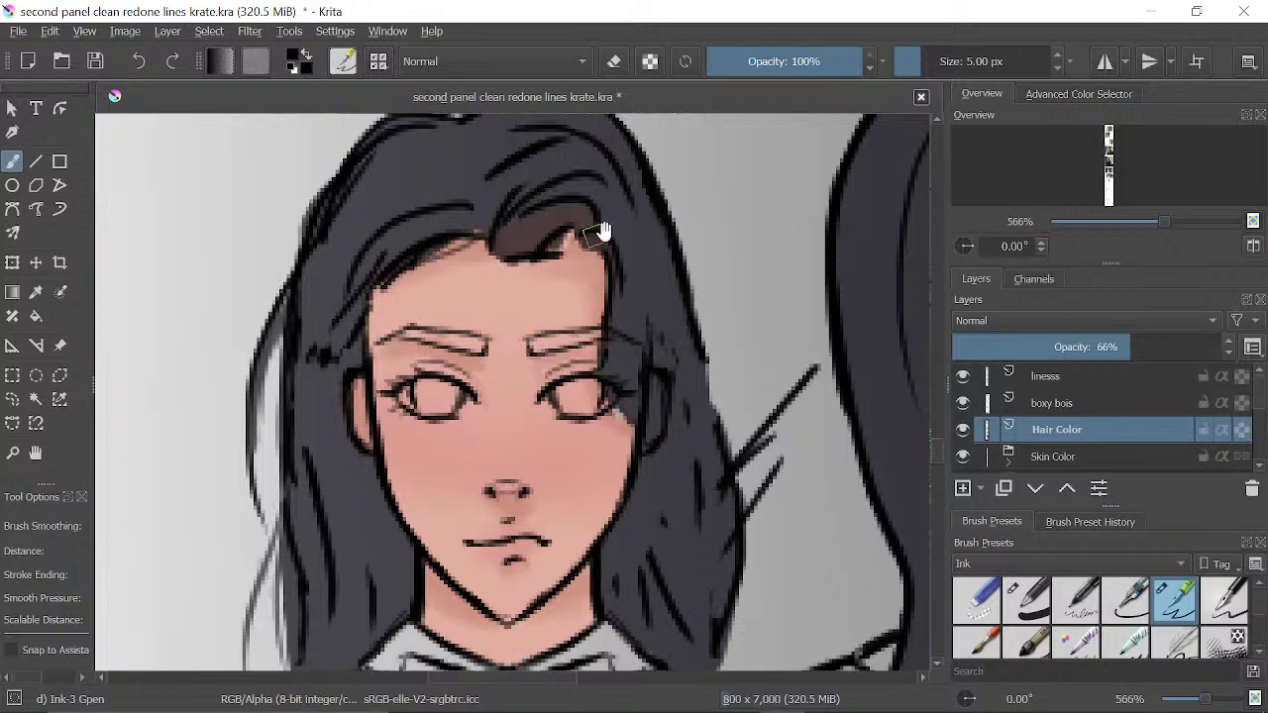
{"action": "left_click_drag", "start_coordinate": [601, 231], "coordinate": [520, 248]}
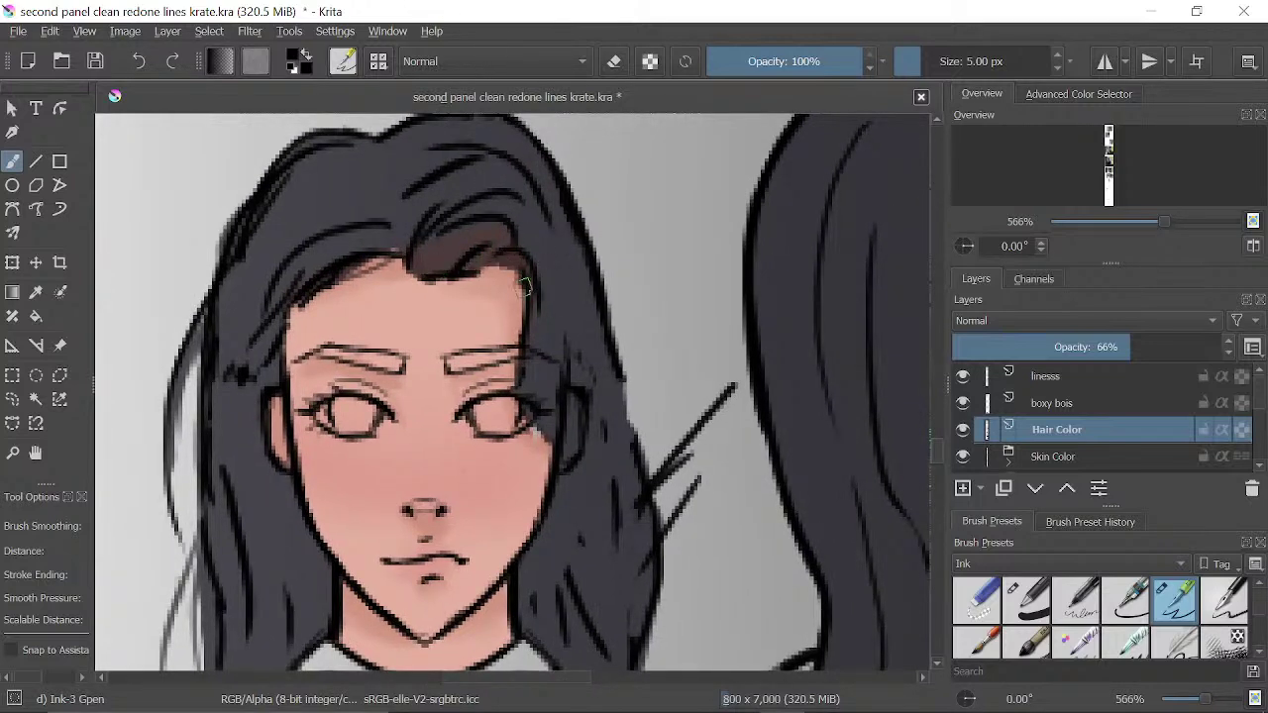
{"action": "left_click_drag", "start_coordinate": [523, 286], "coordinate": [509, 323]}
{"action": "left_click", "coordinate": [140, 60]}
{"action": "left_click_drag", "start_coordinate": [516, 278], "coordinate": [515, 396]}
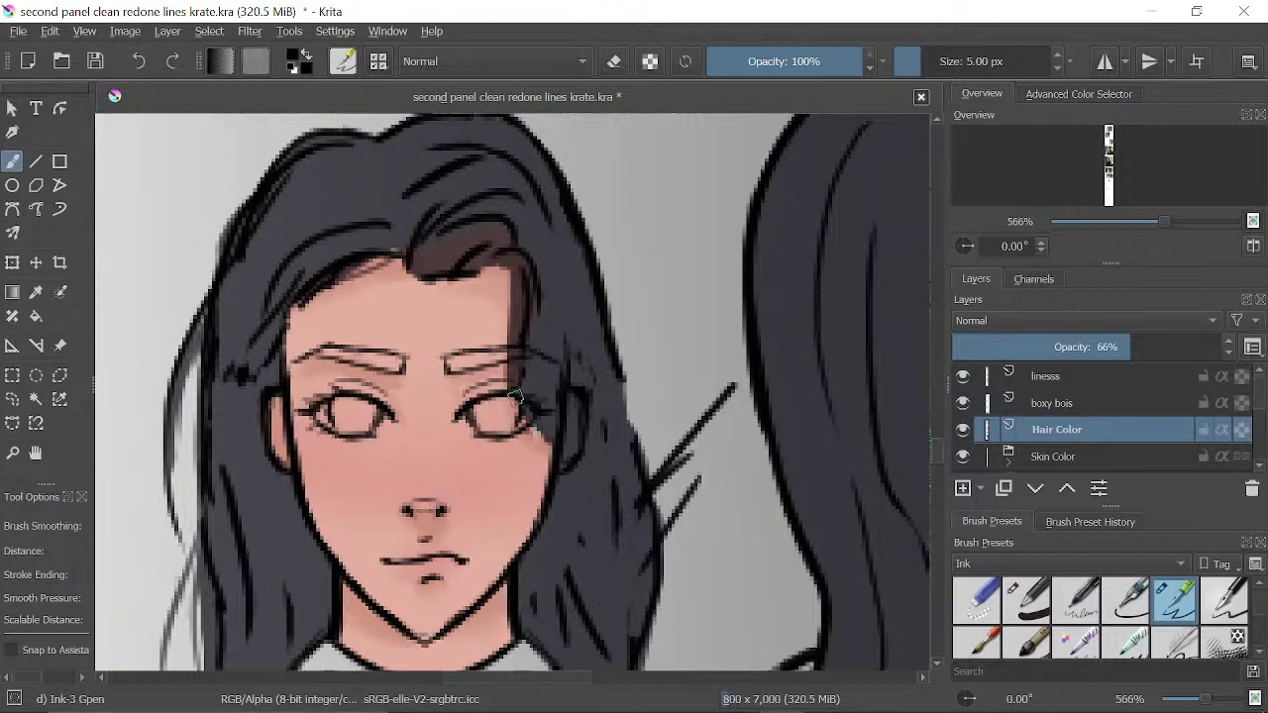
{"action": "left_click", "coordinate": [139, 61]}
{"action": "left_click_drag", "start_coordinate": [426, 328], "coordinate": [399, 475]}
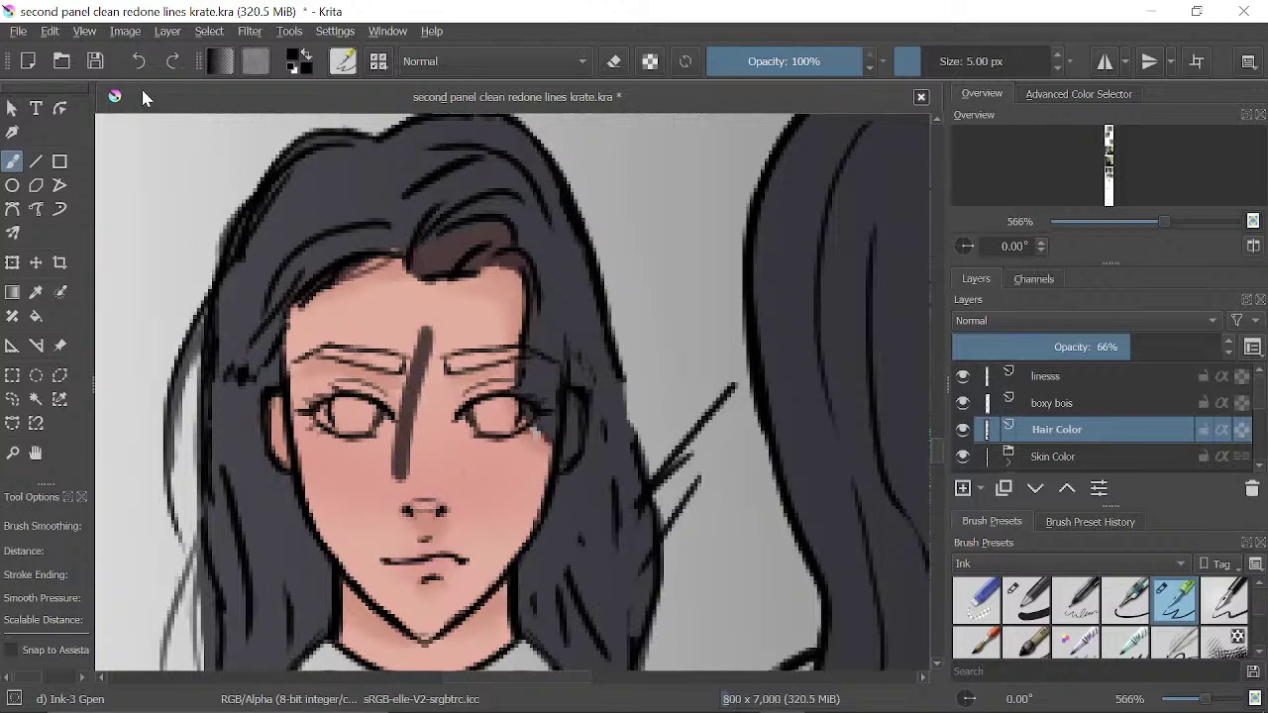
{"action": "left_click", "coordinate": [140, 62]}
- Reduce the brush size to 3 px and paint a thin loose strand from the reflected figure's hairline down over the eye
{"action": "left_click", "coordinate": [1056, 69]}
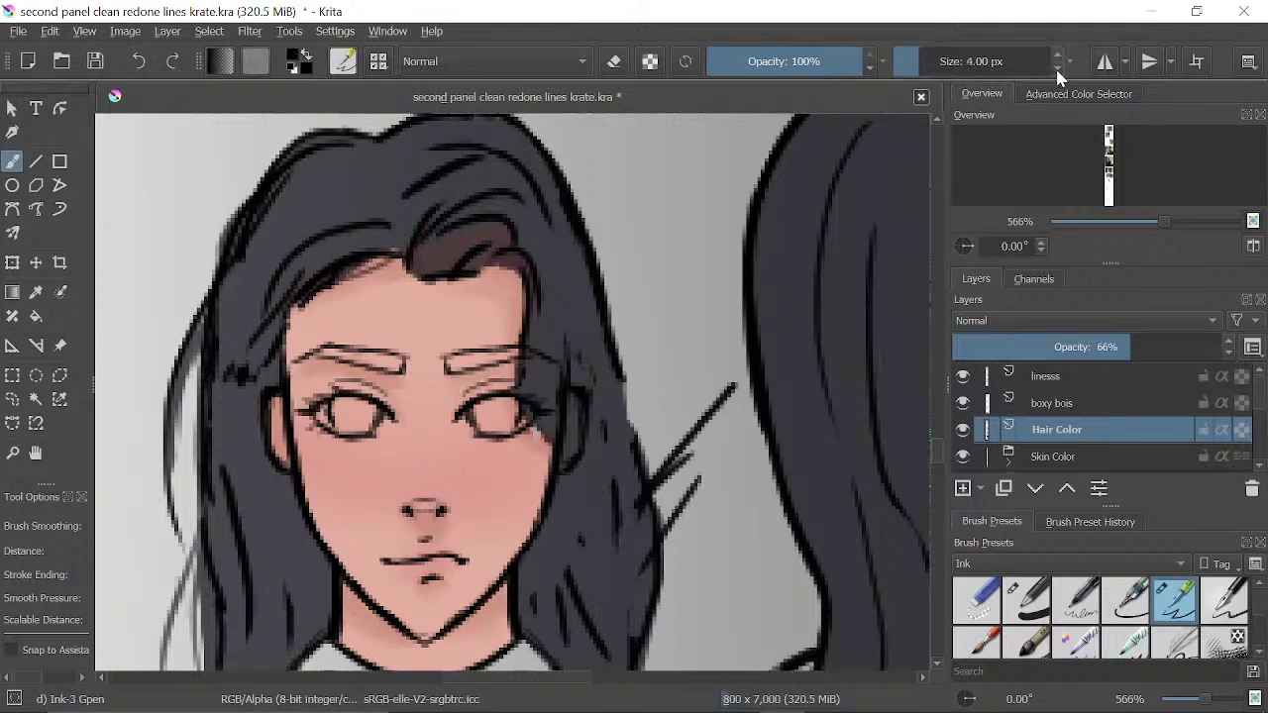
{"action": "left_click_drag", "start_coordinate": [515, 250], "coordinate": [498, 346]}
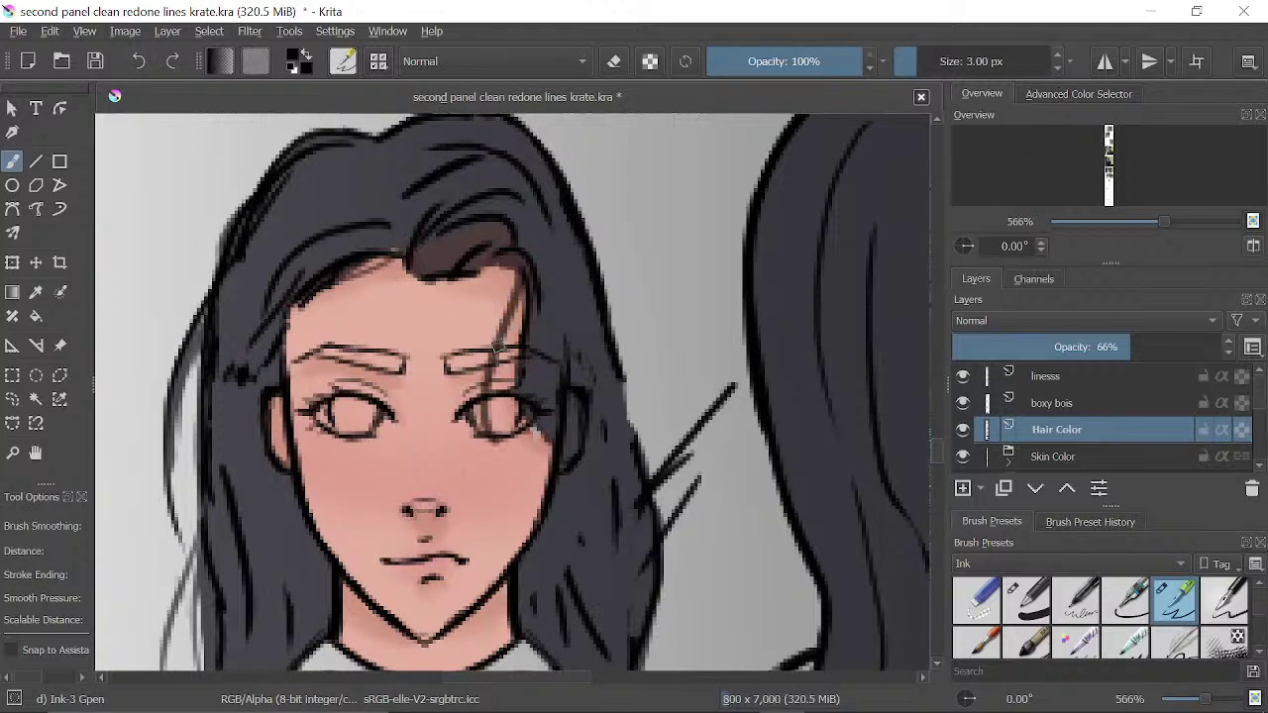
{"action": "left_click", "coordinate": [135, 60]}
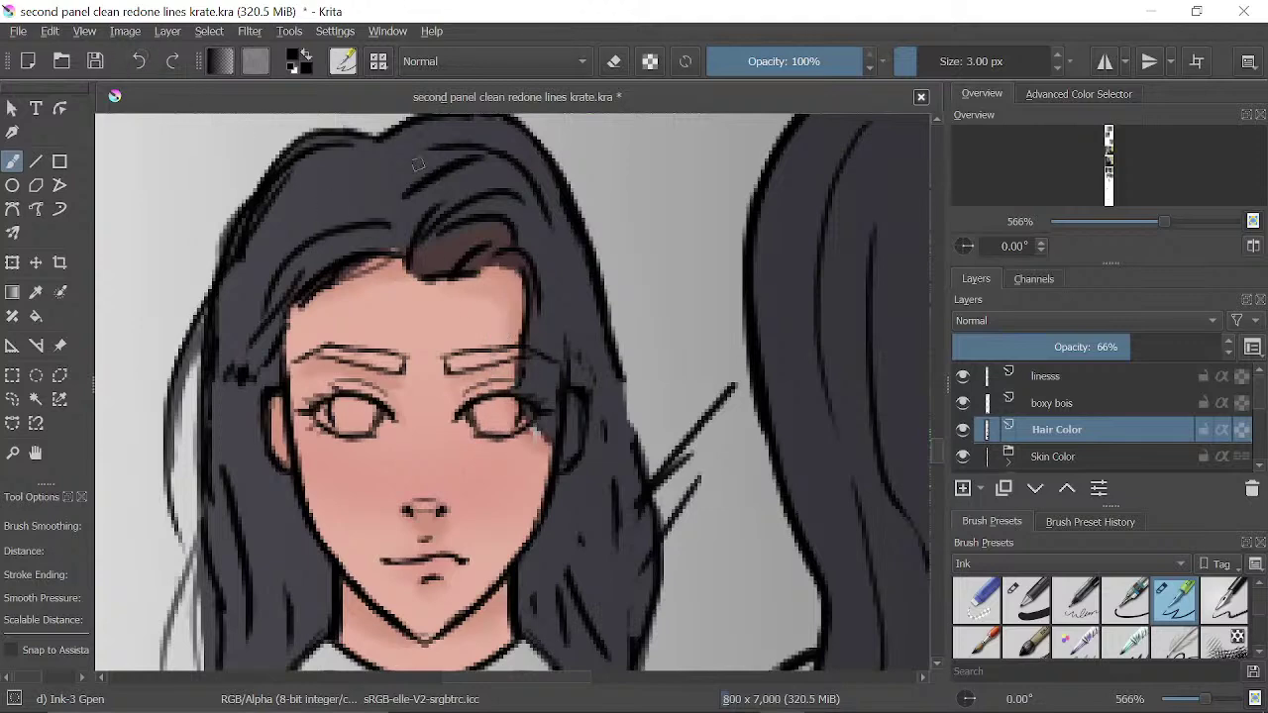
{"action": "left_click_drag", "start_coordinate": [512, 326], "coordinate": [505, 422]}
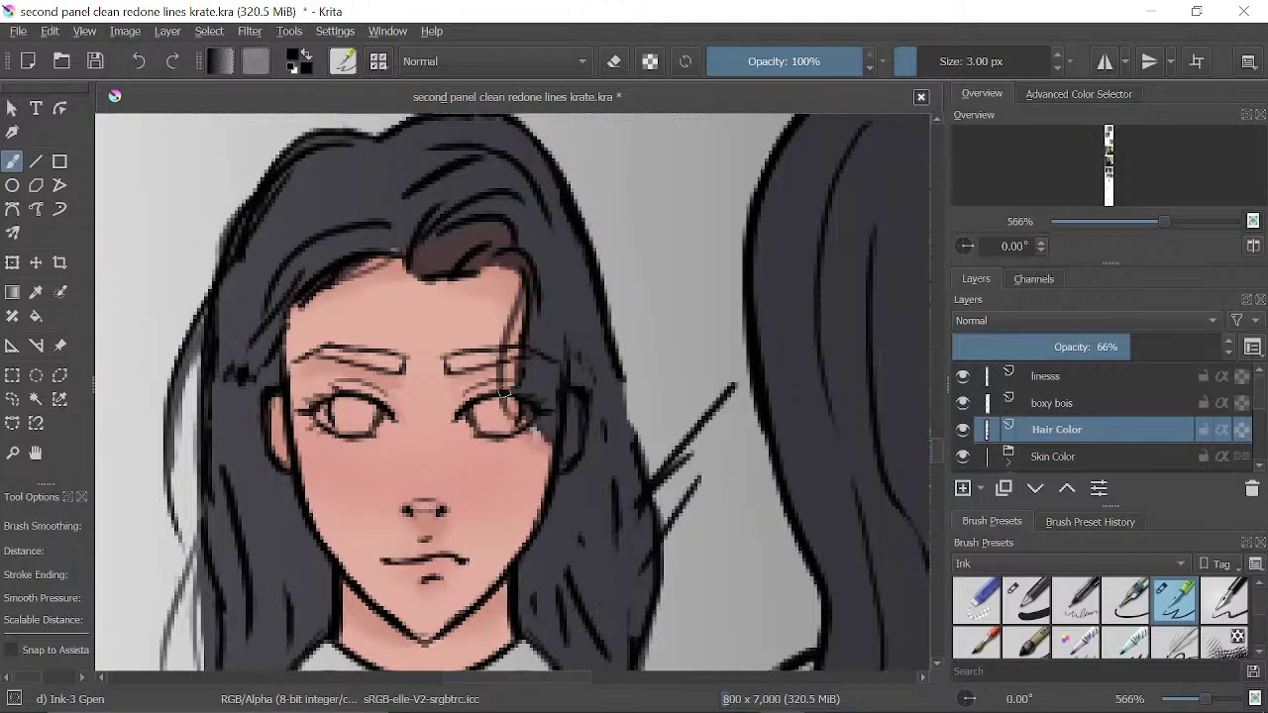
- Erase the rounded overspill around the tips of the back-view figure's hair with the 25 px Eraser Small preset
{"action": "left_click_drag", "start_coordinate": [659, 345], "coordinate": [800, 269]}
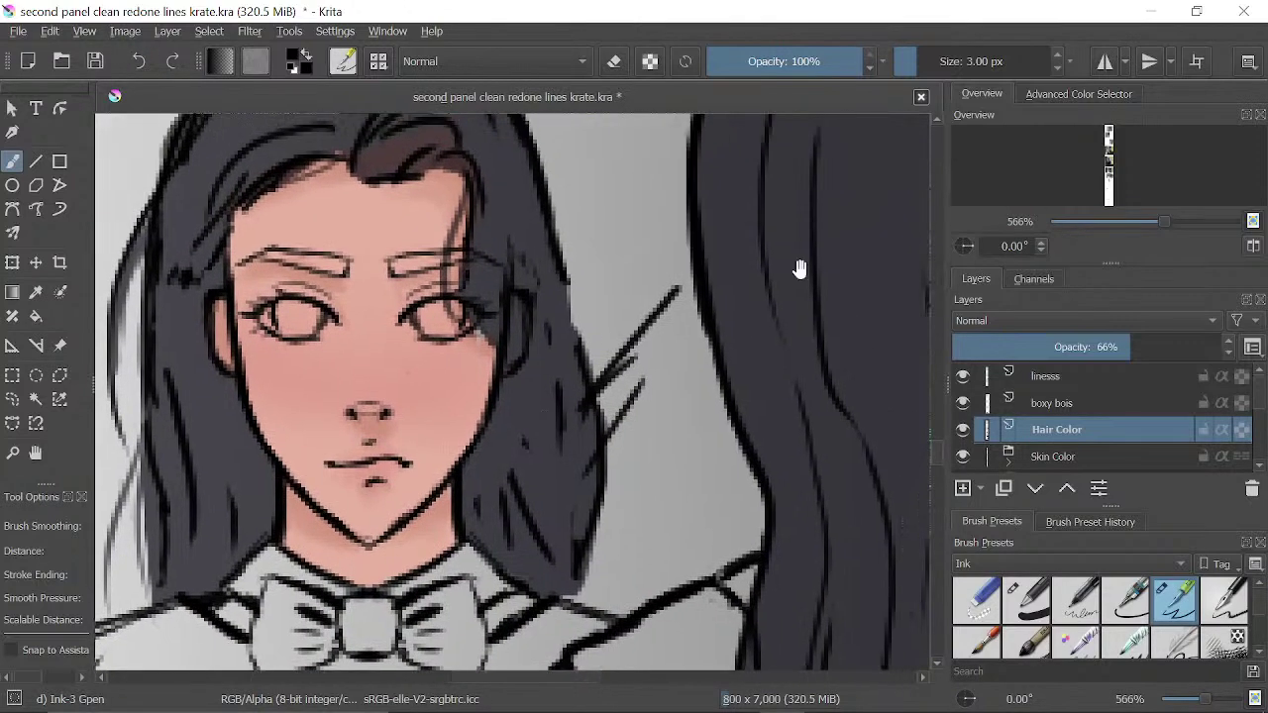
{"action": "mouse_move", "coordinate": [1145, 221]}
{"action": "left_mouse_down"}
{"action": "mouse_move", "coordinate": [1106, 229]}
{"action": "mouse_move", "coordinate": [1127, 219]}
{"action": "left_mouse_up"}
{"action": "left_click_drag", "start_coordinate": [738, 470], "coordinate": [593, 388]}
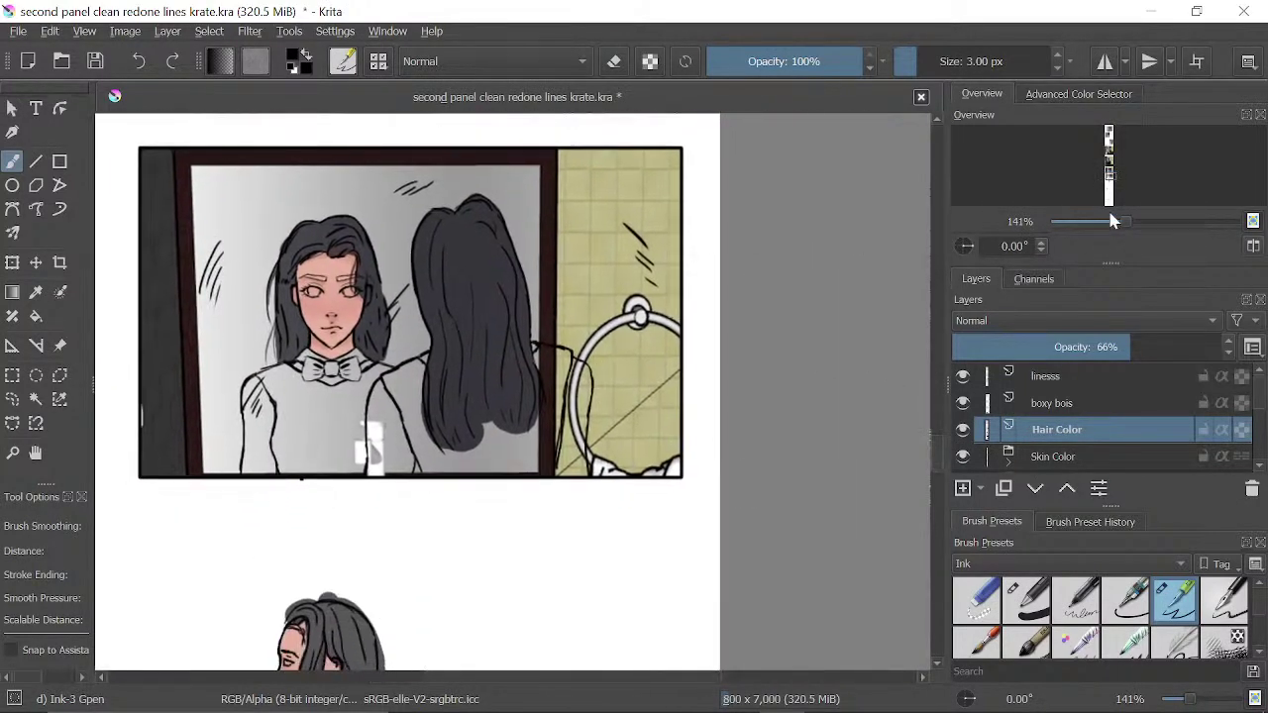
{"action": "left_click_drag", "start_coordinate": [1124, 227], "coordinate": [1155, 226]}
{"action": "left_click_drag", "start_coordinate": [758, 360], "coordinate": [911, 229]}
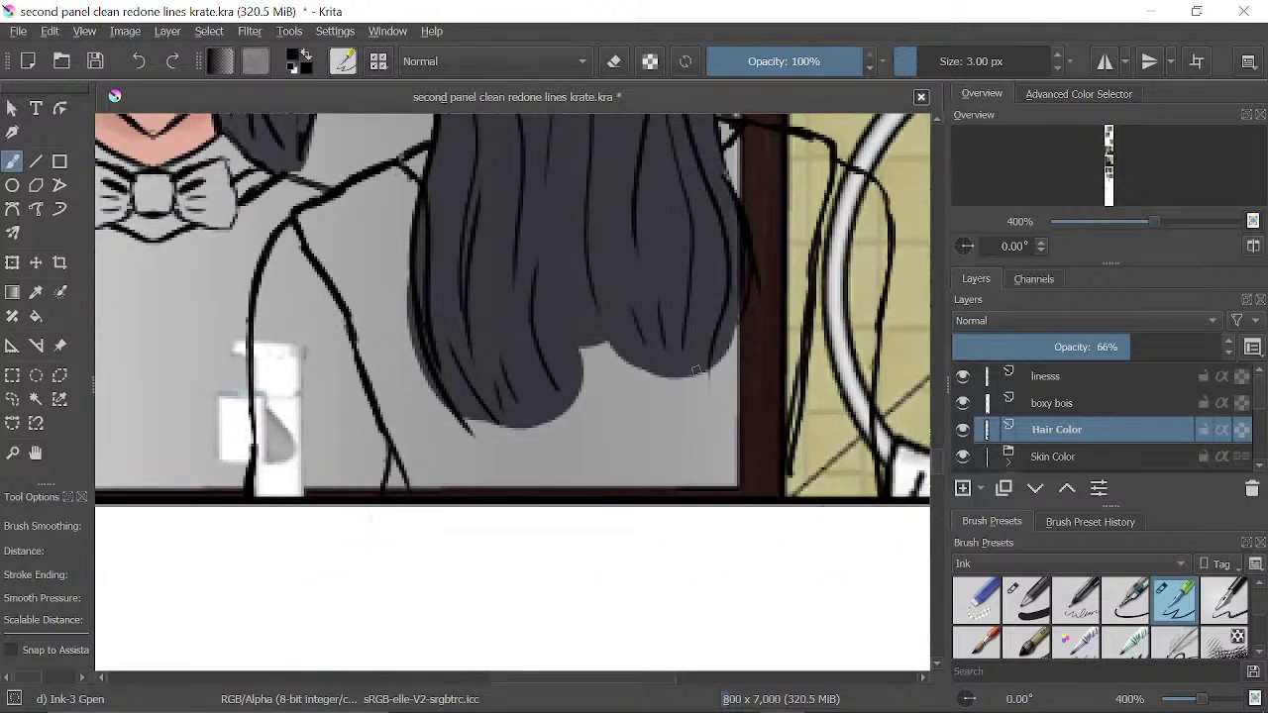
{"action": "key", "text": "e"}
{"action": "mouse_move", "coordinate": [516, 420]}
{"action": "left_mouse_down"}
{"action": "mouse_move", "coordinate": [576, 404]}
{"action": "mouse_move", "coordinate": [493, 416]}
{"action": "left_mouse_up"}
{"action": "left_click", "coordinate": [981, 596]}
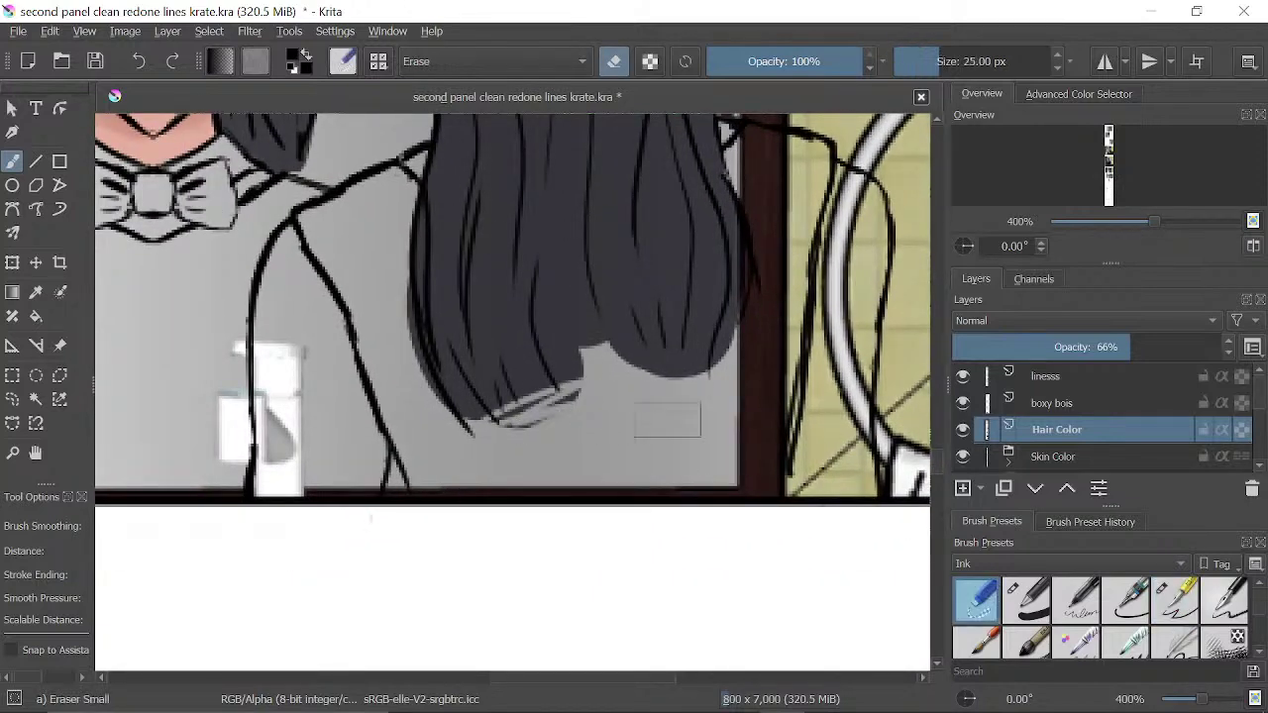
{"action": "left_click_drag", "start_coordinate": [669, 421], "coordinate": [475, 411]}
{"action": "mouse_move", "coordinate": [654, 366]}
{"action": "left_mouse_down"}
{"action": "mouse_move", "coordinate": [485, 396]}
{"action": "mouse_move", "coordinate": [708, 354]}
{"action": "left_mouse_up"}
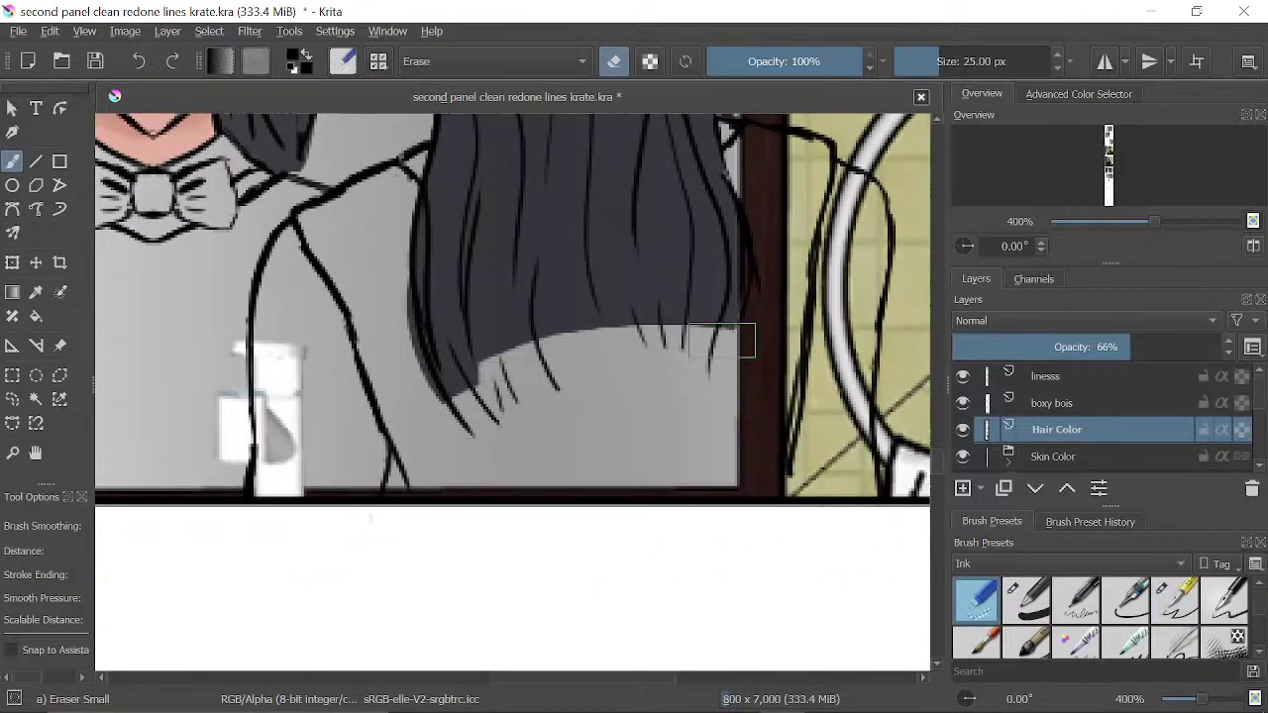
- Switch to OBS, mute the Mic/Aux audio, and return to the Krita drawing
{"action": "left_click_drag", "start_coordinate": [779, 270], "coordinate": [722, 347]}
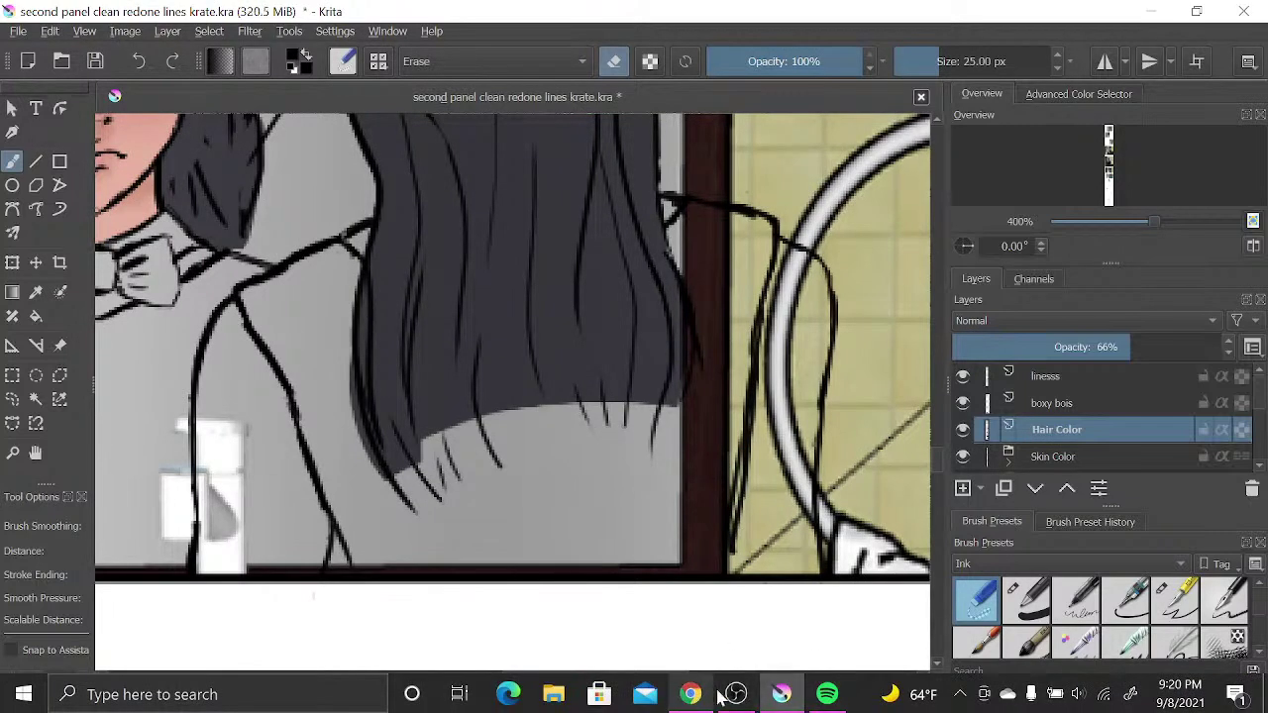
{"action": "left_click", "coordinate": [736, 694]}
{"action": "left_click", "coordinate": [874, 697]}
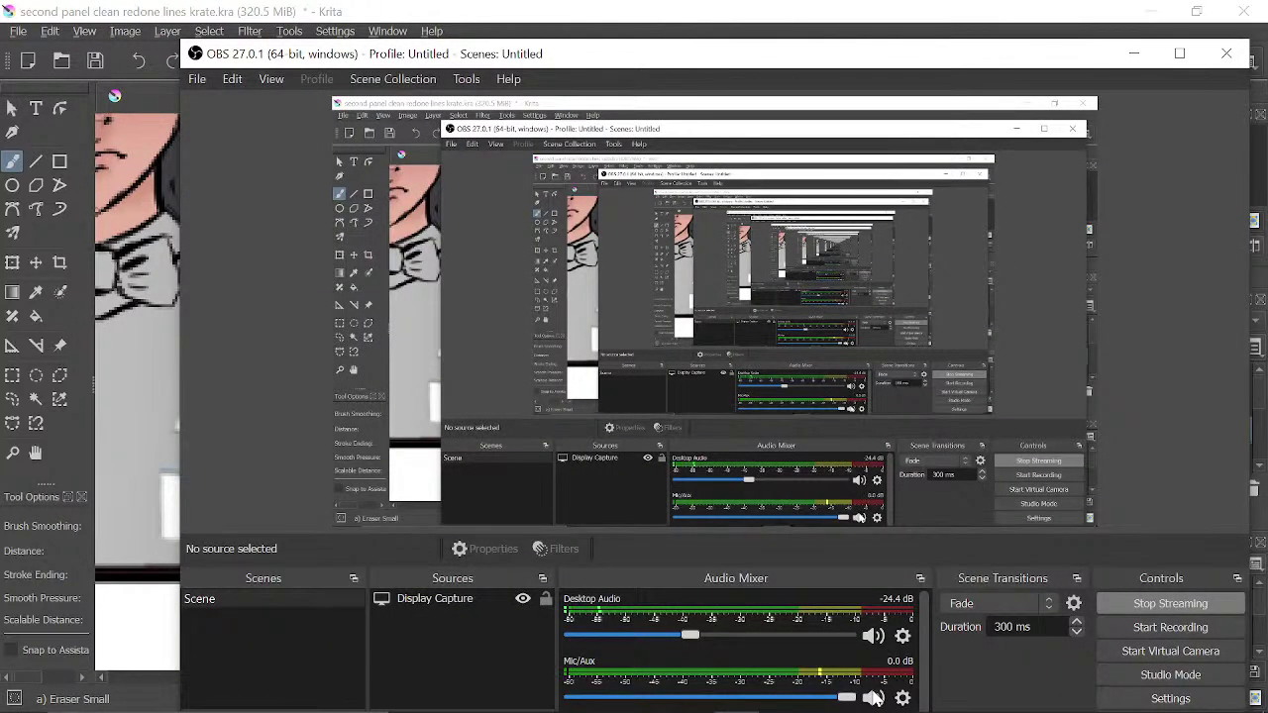
{"action": "left_click", "coordinate": [873, 698]}
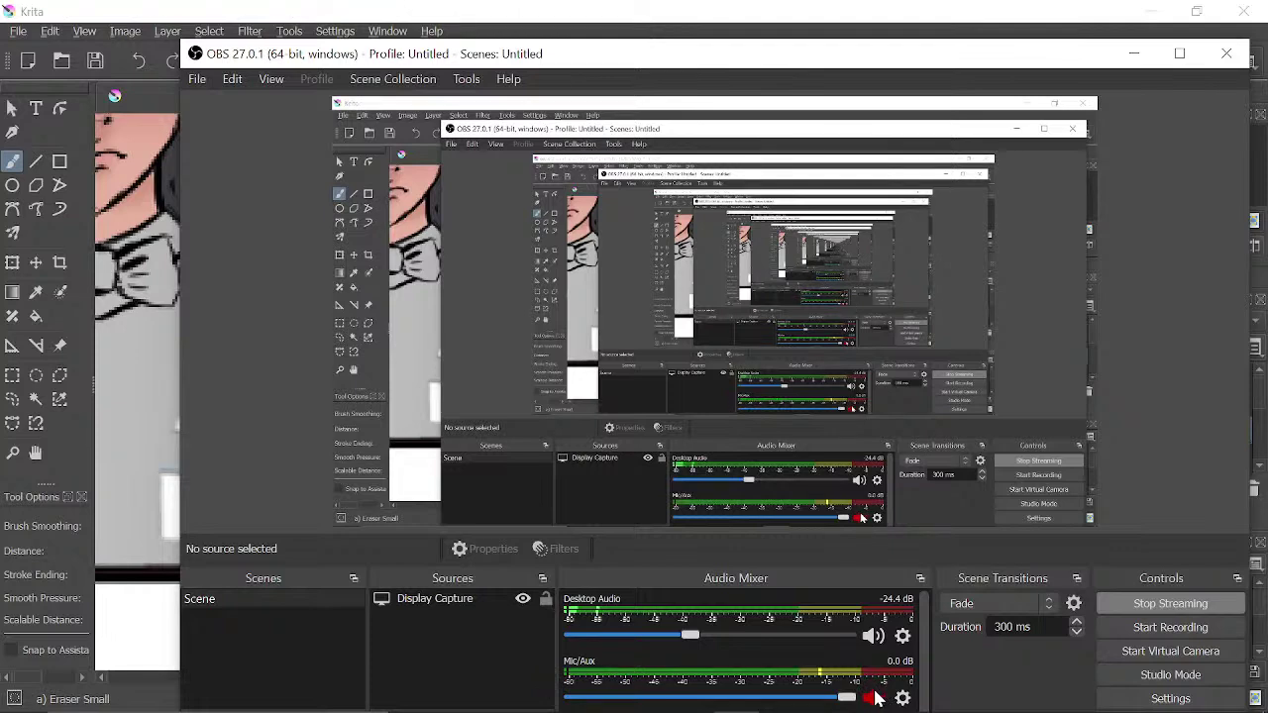
{"action": "left_click", "coordinate": [137, 530]}
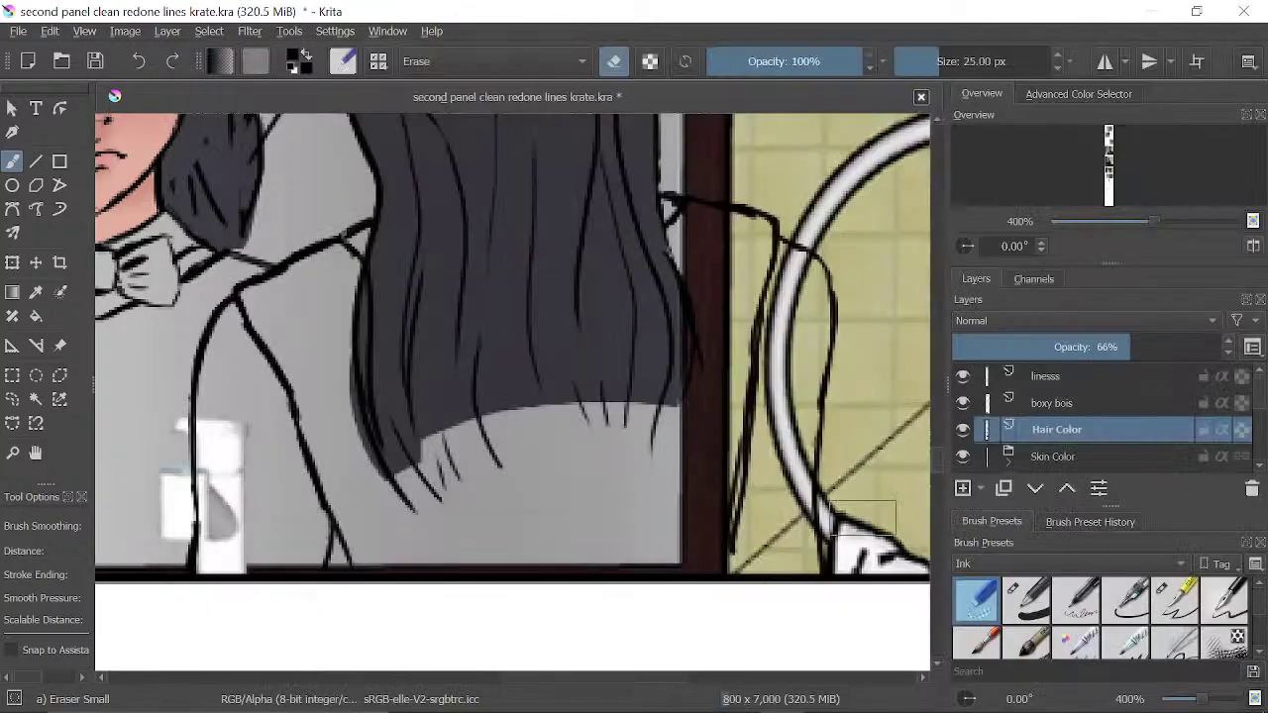
- Handwrite "got interupted" with a smiley face in the blank area below the mirror panel using the 3 px Ink-3 Gpen
{"action": "left_click", "coordinate": [1175, 598]}
{"action": "scroll", "coordinate": [679, 566], "scroll_direction": "down", "scroll_amount": 5}
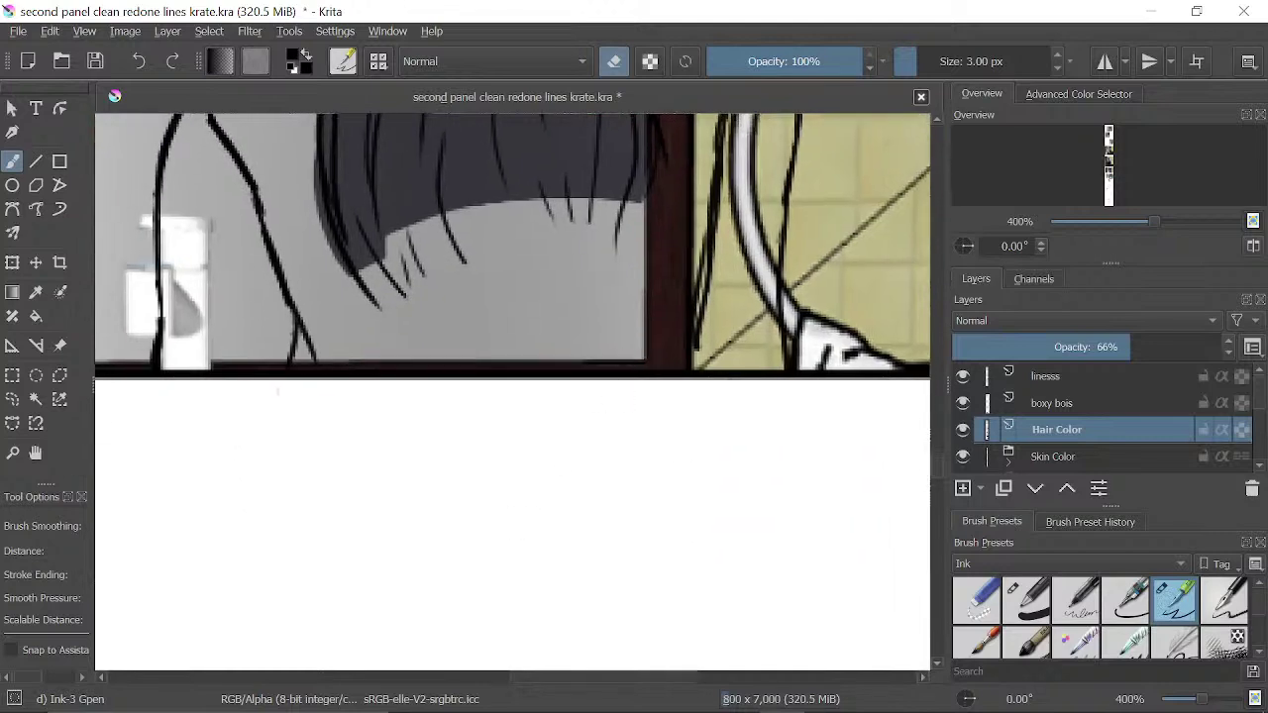
{"action": "key", "text": "e"}
{"action": "mouse_move", "coordinate": [519, 420]}
{"action": "left_mouse_down"}
{"action": "mouse_move", "coordinate": [490, 441]}
{"action": "mouse_move", "coordinate": [530, 552]}
{"action": "mouse_move", "coordinate": [574, 485]}
{"action": "mouse_move", "coordinate": [594, 494]}
{"action": "mouse_move", "coordinate": [640, 447]}
{"action": "mouse_move", "coordinate": [721, 461]}
{"action": "mouse_move", "coordinate": [761, 432]}
{"action": "mouse_move", "coordinate": [791, 448]}
{"action": "mouse_move", "coordinate": [824, 412]}
{"action": "mouse_move", "coordinate": [645, 427]}
{"action": "mouse_move", "coordinate": [655, 485]}
{"action": "left_mouse_up"}
{"action": "mouse_move", "coordinate": [632, 436]}
{"action": "left_mouse_down"}
{"action": "mouse_move", "coordinate": [662, 451]}
{"action": "mouse_move", "coordinate": [683, 424]}
{"action": "mouse_move", "coordinate": [738, 465]}
{"action": "mouse_move", "coordinate": [753, 404]}
{"action": "mouse_move", "coordinate": [762, 467]}
{"action": "left_mouse_up"}
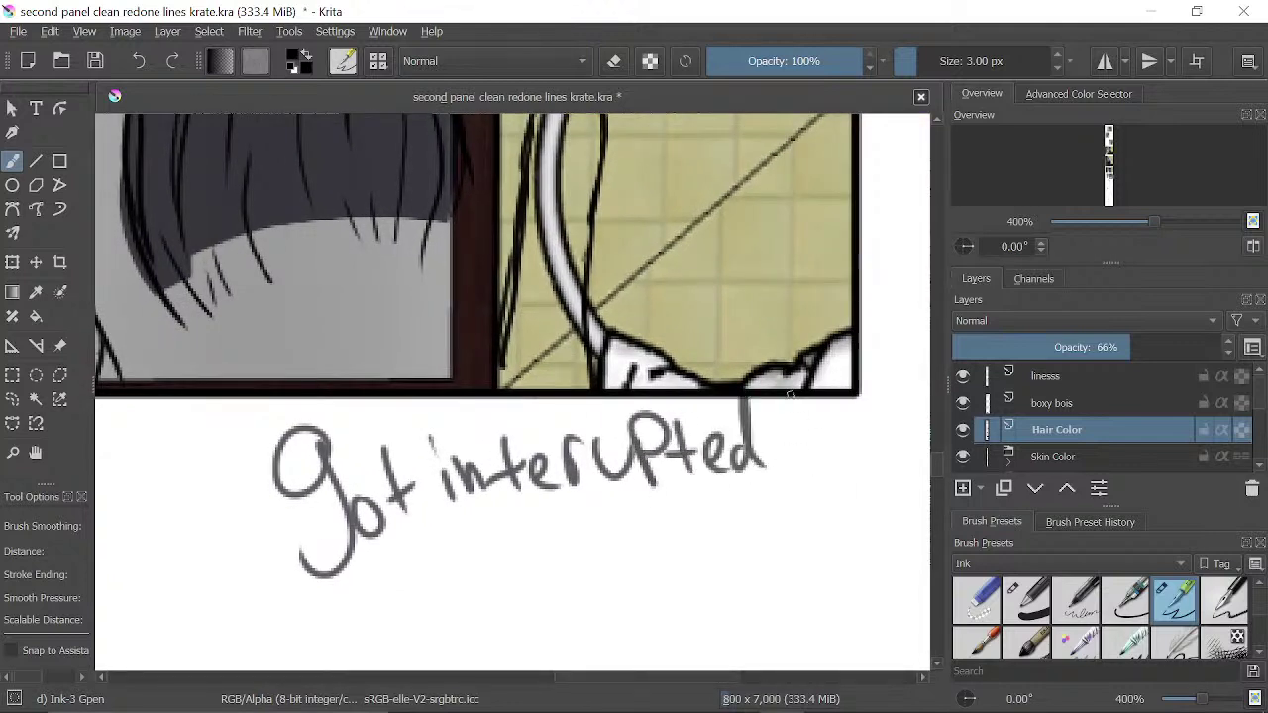
{"action": "left_click_drag", "start_coordinate": [789, 396], "coordinate": [802, 441]}
{"action": "left_click_drag", "start_coordinate": [815, 398], "coordinate": [820, 440]}
{"action": "left_click_drag", "start_coordinate": [797, 485], "coordinate": [843, 465]}
{"action": "left_click_drag", "start_coordinate": [928, 465], "coordinate": [773, 417]}
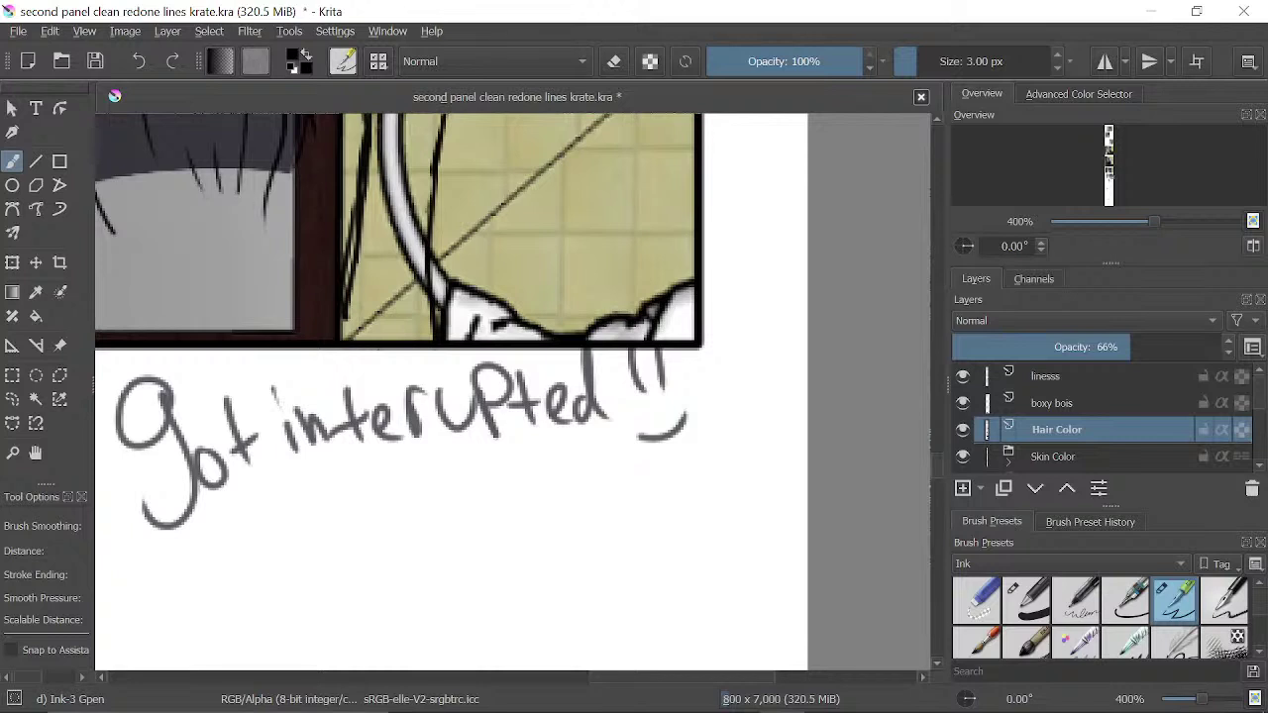
- Check the Mic/Aux audio in the OBS mixer and return to the Krita drawing
{"action": "mouse_move", "coordinate": [782, 702]}
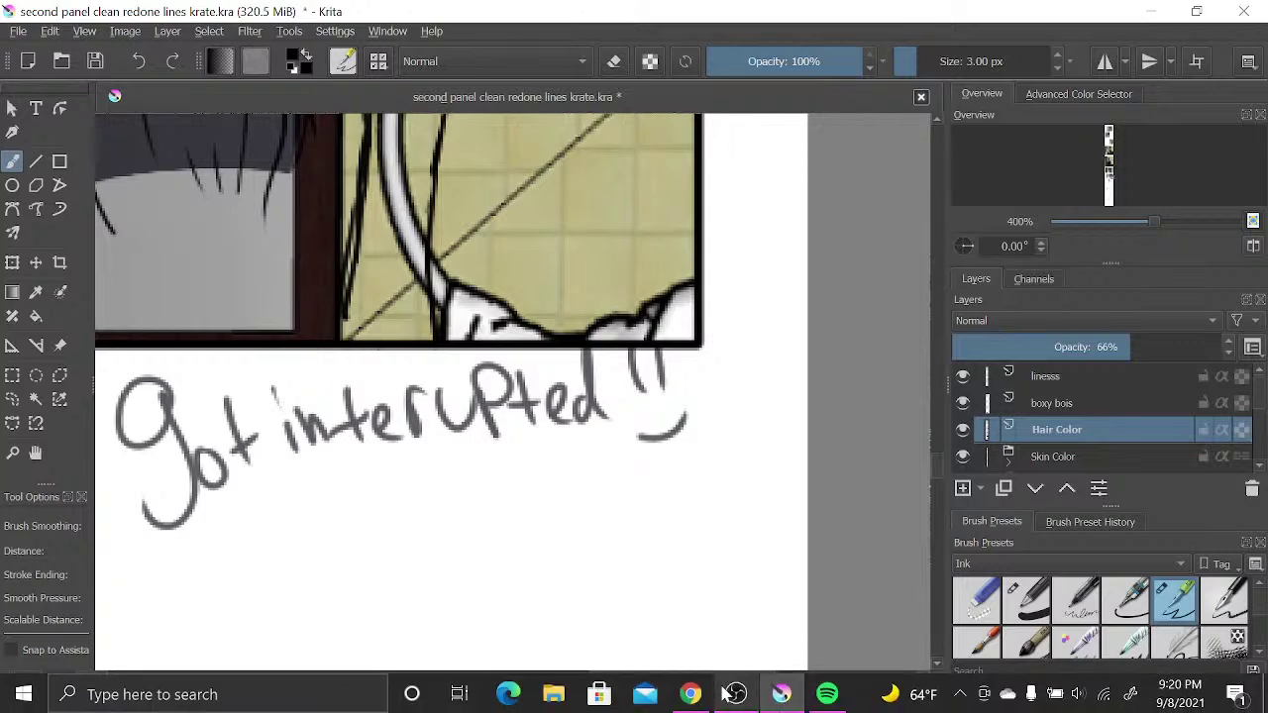
{"action": "left_click", "coordinate": [736, 694]}
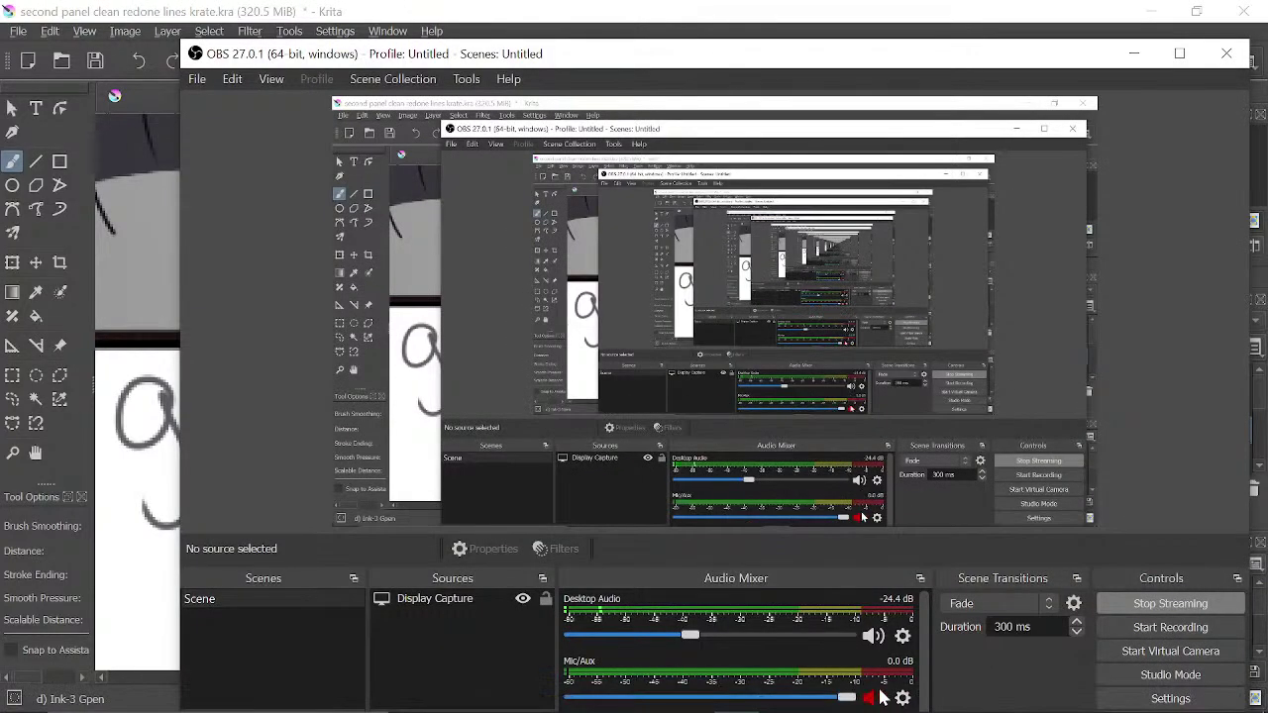
{"action": "left_click", "coordinate": [1134, 53]}
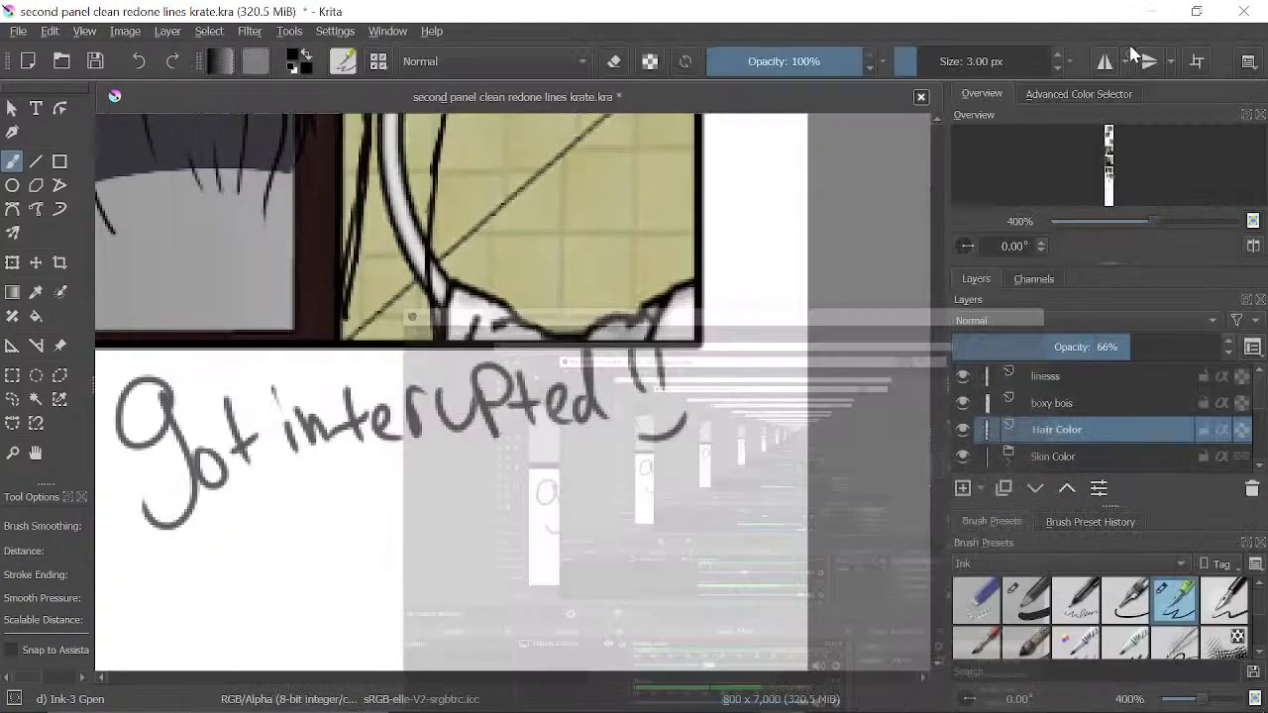
- Erase the handwritten note and smiley below the mirror panel with the 25 px Eraser Small preset
{"action": "left_click", "coordinate": [977, 599]}
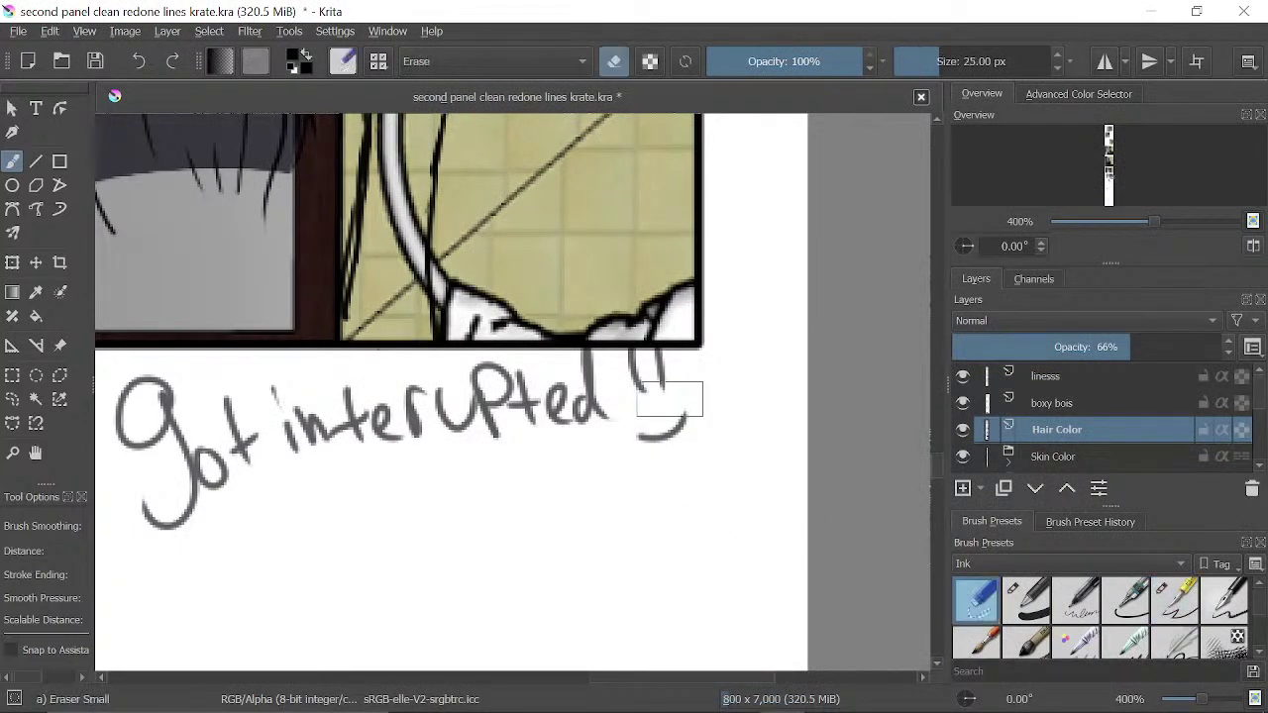
{"action": "mouse_move", "coordinate": [656, 416]}
{"action": "left_mouse_down"}
{"action": "mouse_move", "coordinate": [658, 336]}
{"action": "mouse_move", "coordinate": [669, 335]}
{"action": "mouse_move", "coordinate": [592, 428]}
{"action": "mouse_move", "coordinate": [551, 521]}
{"action": "mouse_move", "coordinate": [408, 507]}
{"action": "mouse_move", "coordinate": [461, 397]}
{"action": "mouse_move", "coordinate": [402, 354]}
{"action": "mouse_move", "coordinate": [378, 400]}
{"action": "mouse_move", "coordinate": [183, 510]}
{"action": "mouse_move", "coordinate": [138, 574]}
{"action": "mouse_move", "coordinate": [121, 522]}
{"action": "mouse_move", "coordinate": [175, 396]}
{"action": "mouse_move", "coordinate": [146, 396]}
{"action": "mouse_move", "coordinate": [238, 353]}
{"action": "left_mouse_up"}
- Paint pointed tips on the back-view hair's lower corner nearest the reflected figure, following the line art with the 3 px Ink-3 Gpen
{"action": "left_click", "coordinate": [1176, 599]}
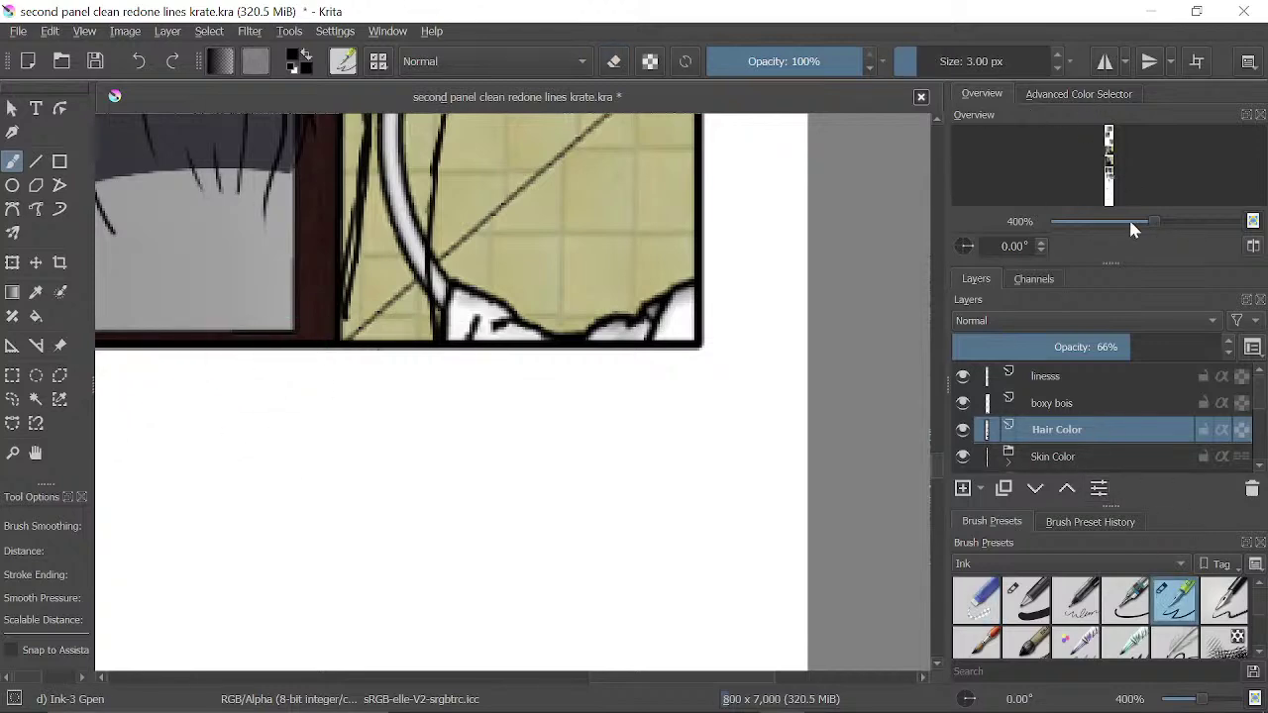
{"action": "left_click_drag", "start_coordinate": [1128, 222], "coordinate": [1121, 224]}
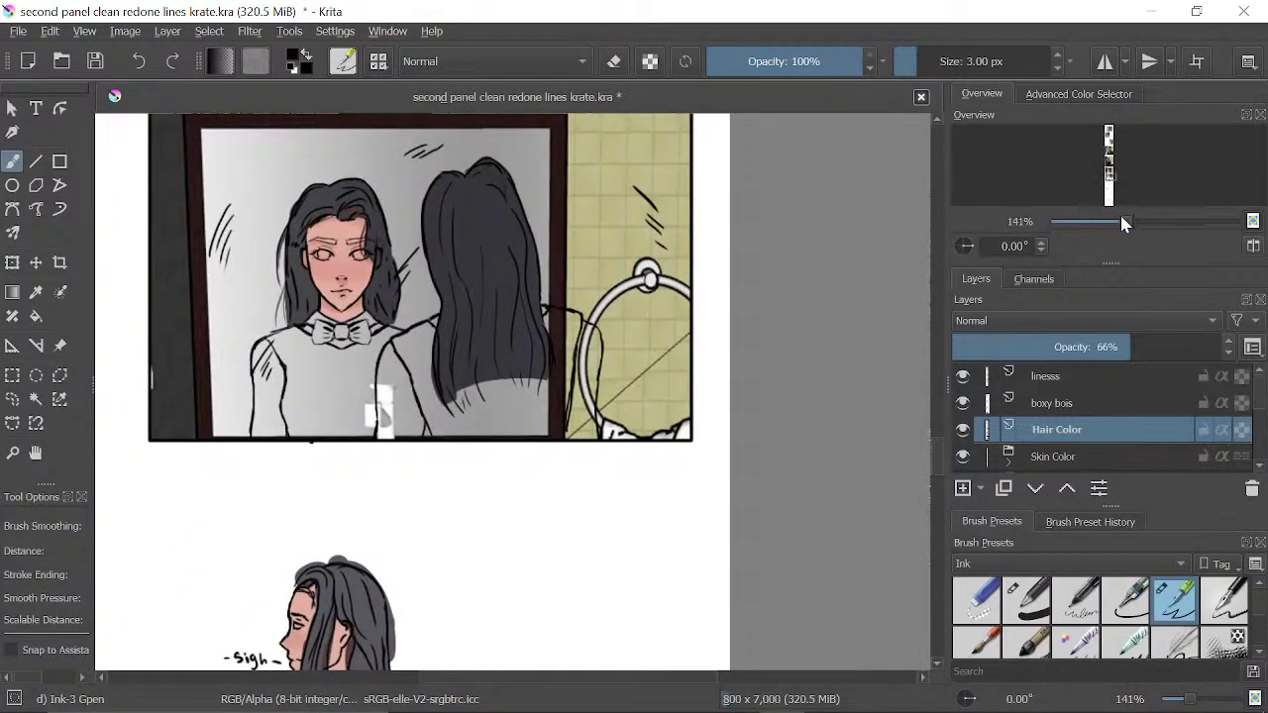
{"action": "left_click_drag", "start_coordinate": [1134, 219], "coordinate": [1164, 228]}
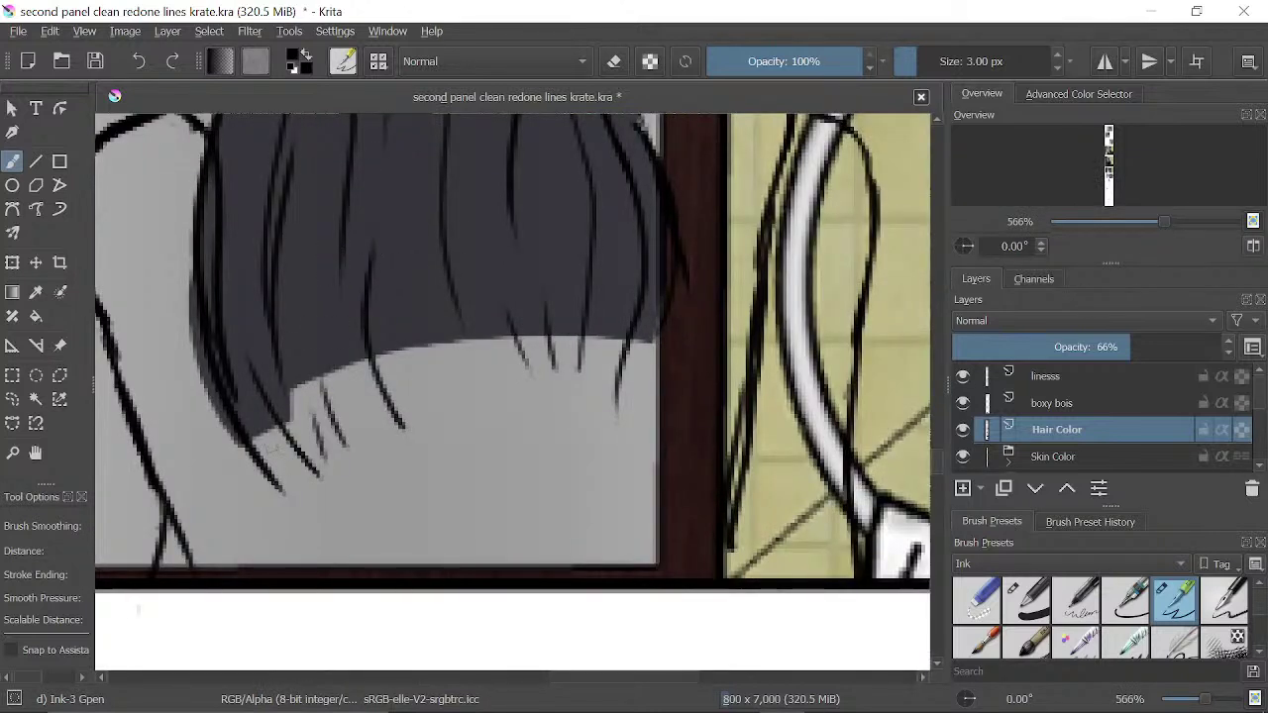
{"action": "mouse_move", "coordinate": [252, 432]}
{"action": "left_mouse_down"}
{"action": "mouse_move", "coordinate": [297, 508]}
{"action": "mouse_move", "coordinate": [300, 471]}
{"action": "mouse_move", "coordinate": [333, 491]}
{"action": "mouse_move", "coordinate": [313, 470]}
{"action": "left_mouse_up"}
{"action": "left_click_drag", "start_coordinate": [287, 420], "coordinate": [307, 457]}
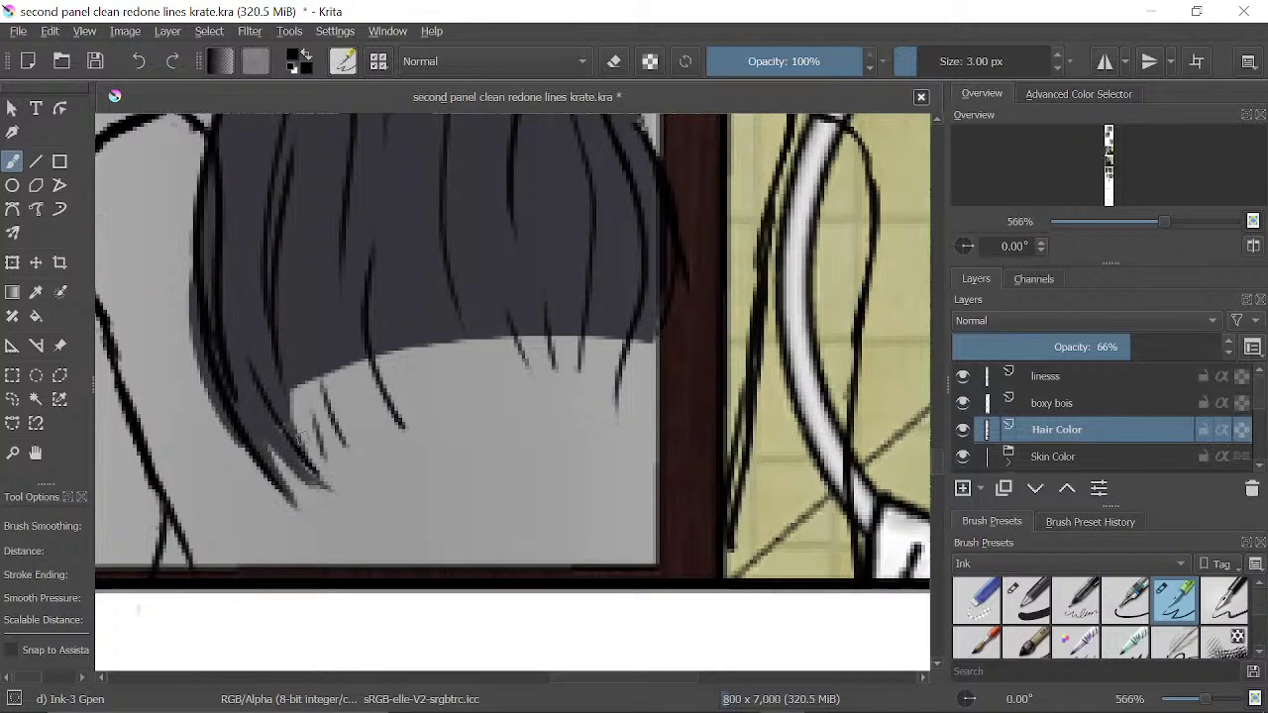
{"action": "mouse_move", "coordinate": [294, 386]}
{"action": "left_mouse_down"}
{"action": "mouse_move", "coordinate": [314, 465]}
{"action": "mouse_move", "coordinate": [315, 451]}
{"action": "mouse_move", "coordinate": [327, 465]}
{"action": "mouse_move", "coordinate": [330, 427]}
{"action": "left_mouse_up"}
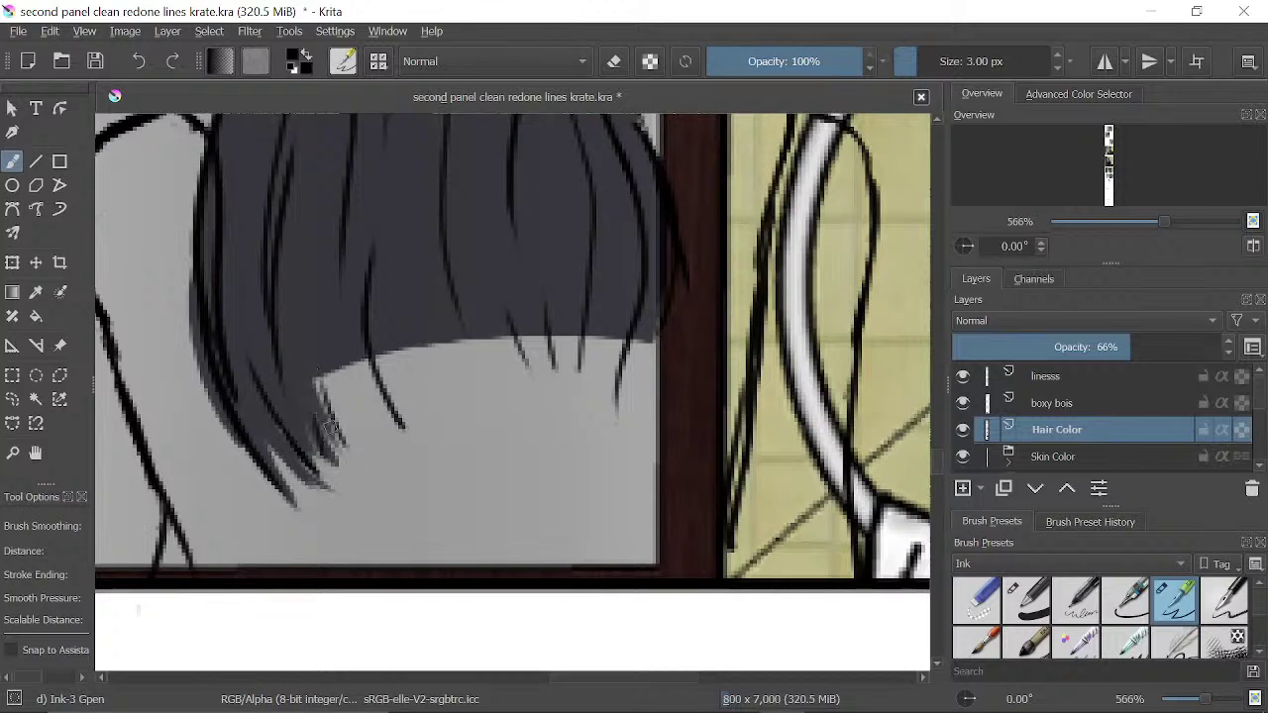
{"action": "left_click_drag", "start_coordinate": [303, 371], "coordinate": [355, 450]}
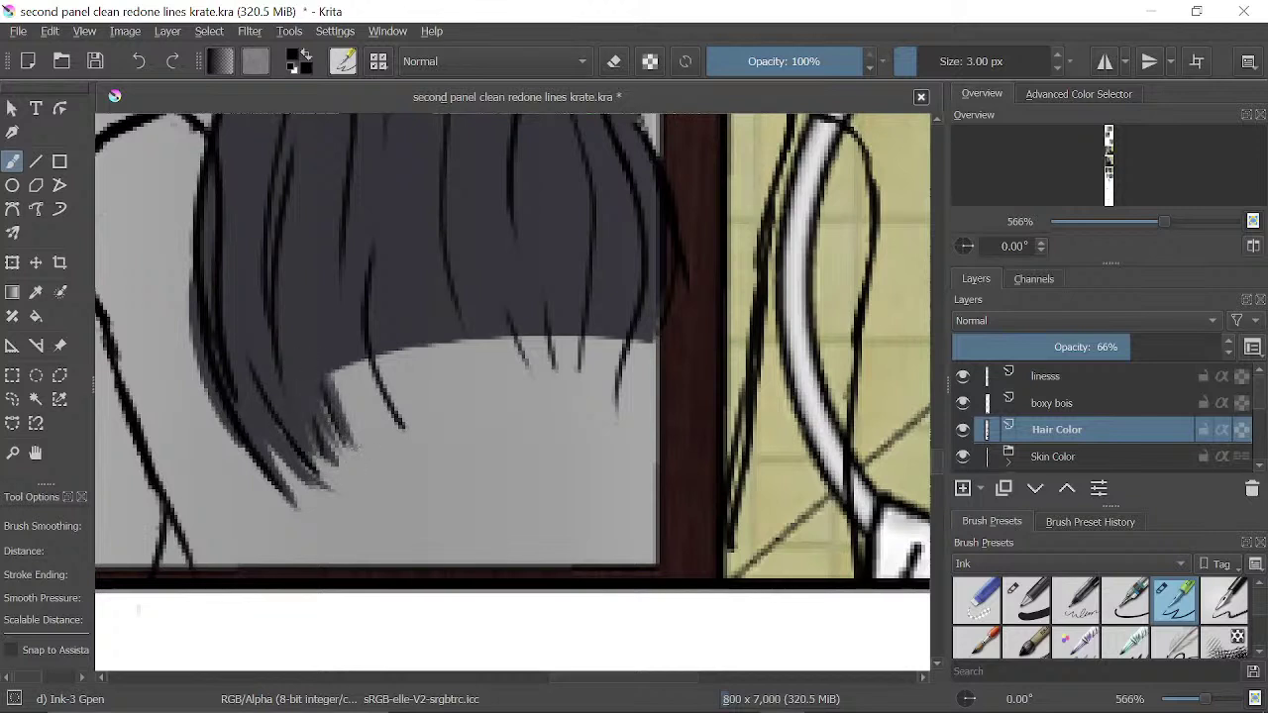
- Extend the pointed hair tips toward the middle of the back-view hair's lower edge and trim the last tip in eraser mode
{"action": "mouse_move", "coordinate": [331, 374]}
{"action": "left_mouse_down"}
{"action": "mouse_move", "coordinate": [356, 420]}
{"action": "mouse_move", "coordinate": [374, 435]}
{"action": "mouse_move", "coordinate": [358, 398]}
{"action": "mouse_move", "coordinate": [381, 427]}
{"action": "left_mouse_up"}
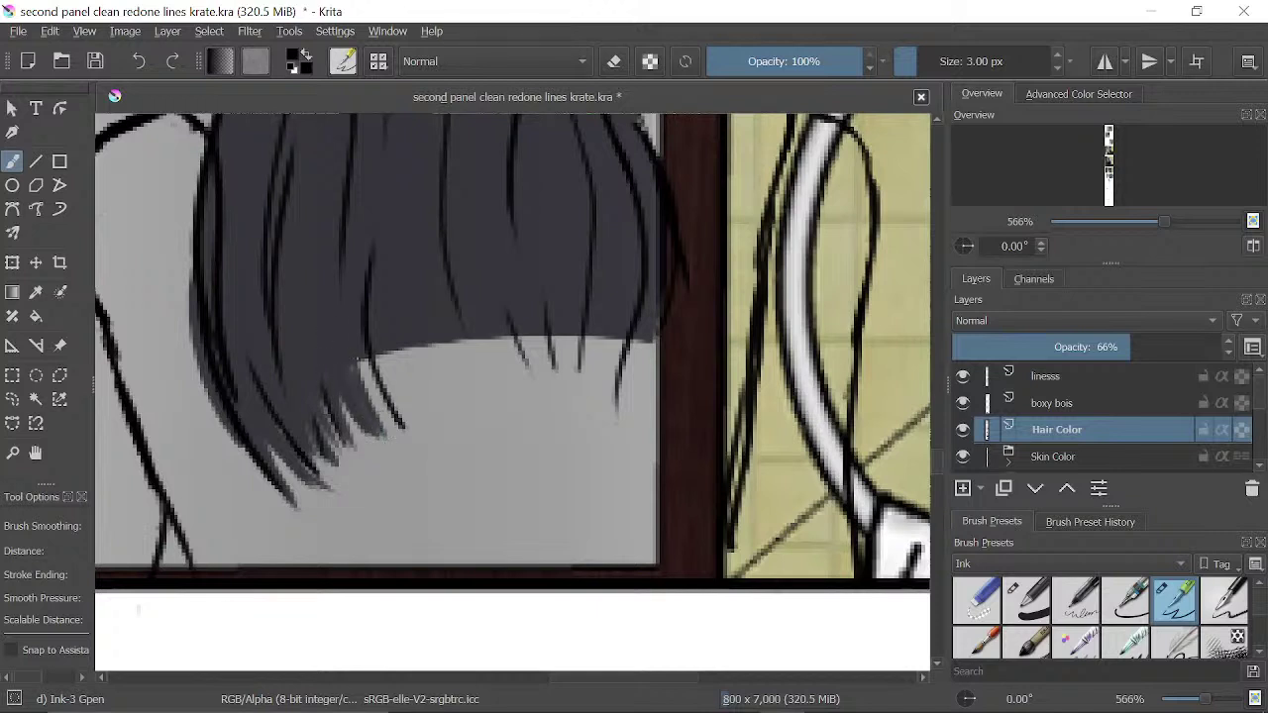
{"action": "left_click_drag", "start_coordinate": [361, 358], "coordinate": [384, 423]}
{"action": "left_click_drag", "start_coordinate": [364, 355], "coordinate": [396, 430]}
{"action": "left_click_drag", "start_coordinate": [380, 353], "coordinate": [384, 400]}
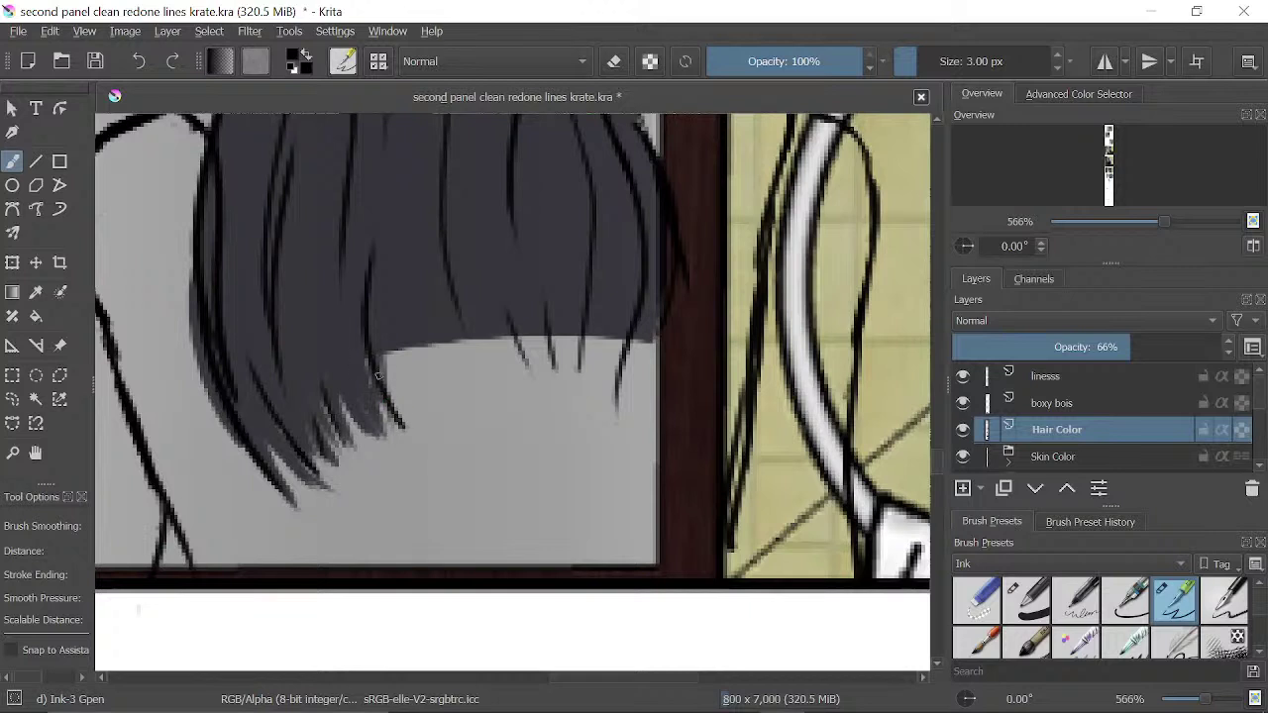
{"action": "mouse_move", "coordinate": [385, 352]}
{"action": "left_mouse_down"}
{"action": "mouse_move", "coordinate": [432, 437]}
{"action": "mouse_move", "coordinate": [357, 344]}
{"action": "mouse_move", "coordinate": [400, 356]}
{"action": "left_mouse_up"}
{"action": "key", "text": "e"}
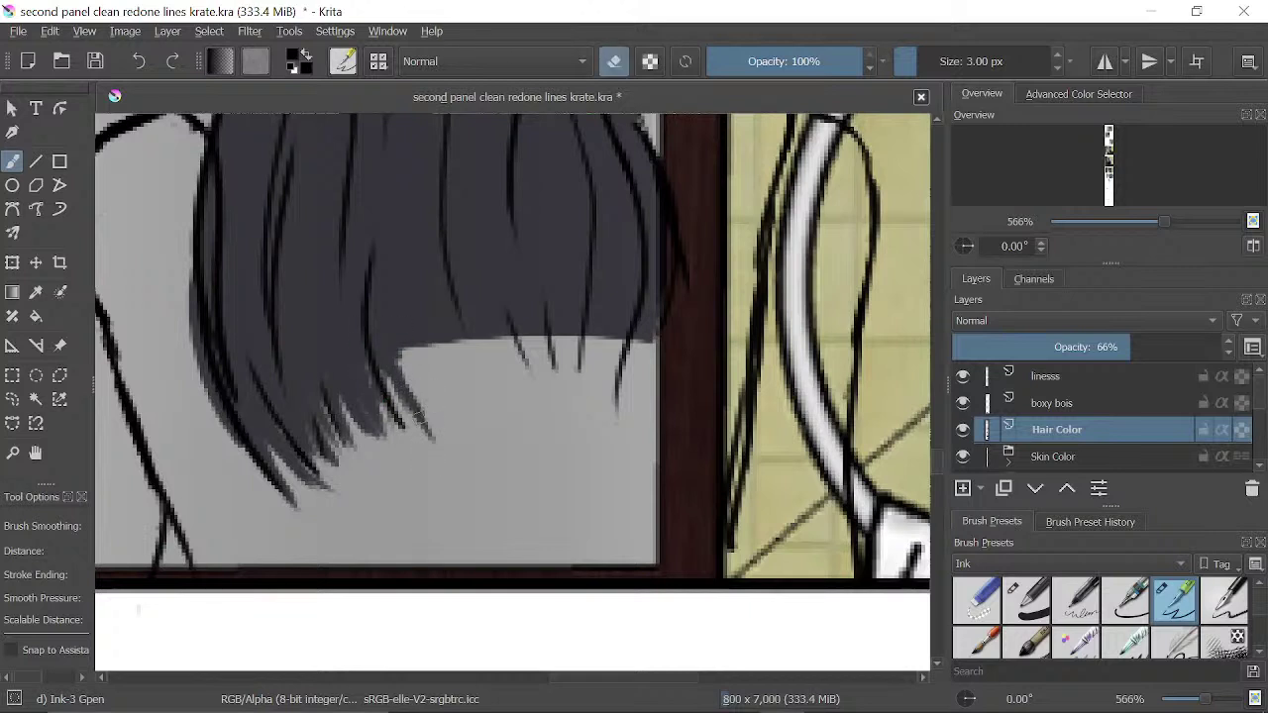
{"action": "key", "text": "e"}
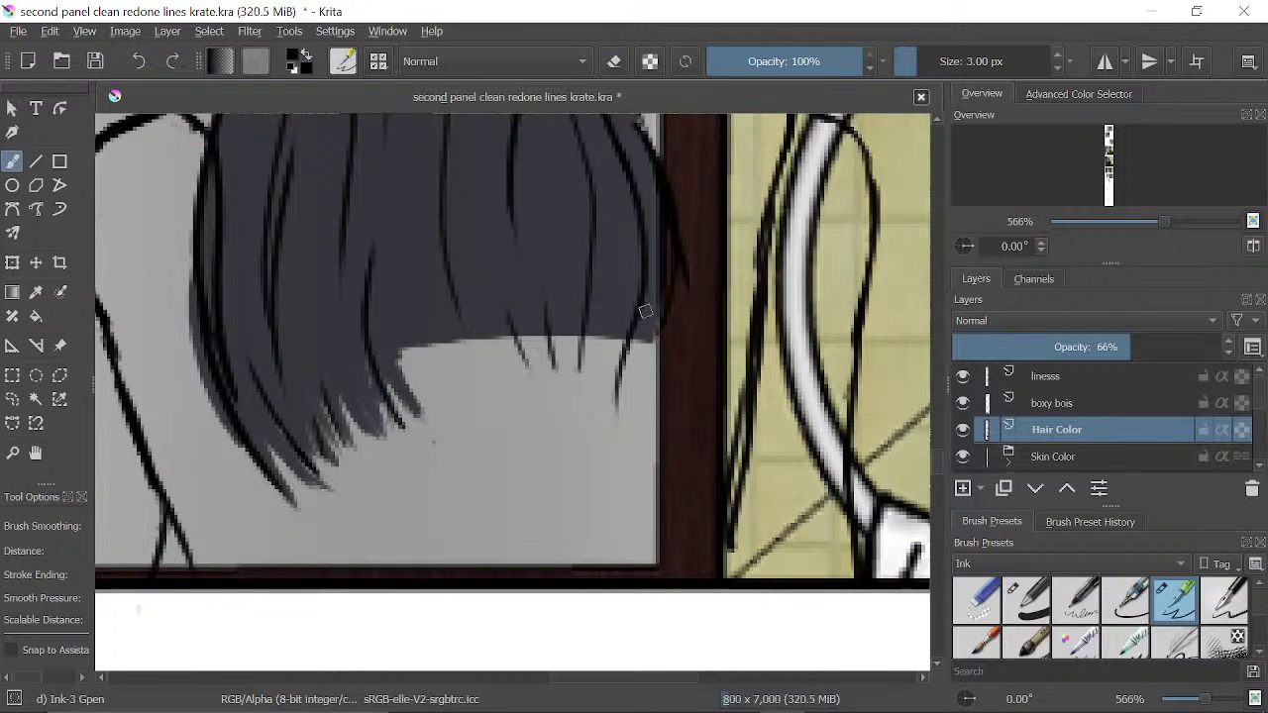
- Paint pointed tips on the back-view hair's lower corner beside the mirror frame, working inward along the line art
{"action": "mouse_move", "coordinate": [650, 310]}
{"action": "left_mouse_down"}
{"action": "mouse_move", "coordinate": [625, 410]}
{"action": "mouse_move", "coordinate": [635, 317]}
{"action": "mouse_move", "coordinate": [615, 411]}
{"action": "left_mouse_up"}
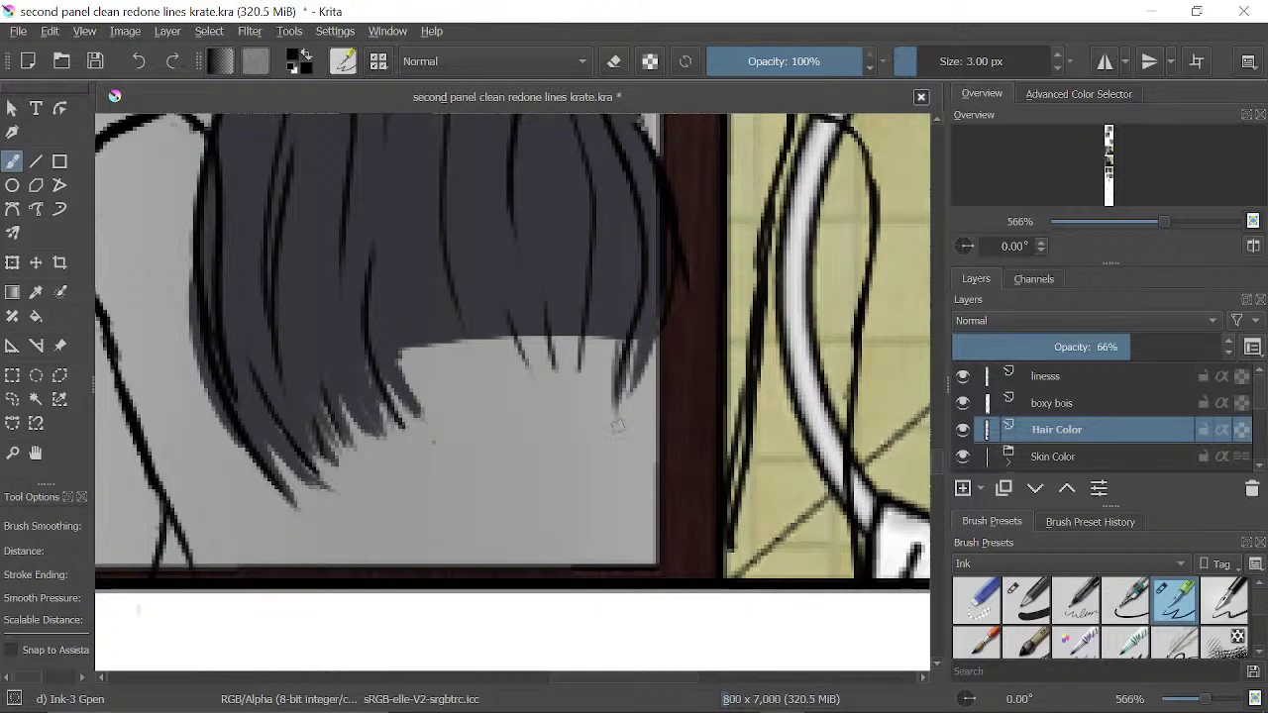
{"action": "mouse_move", "coordinate": [611, 329]}
{"action": "left_mouse_down"}
{"action": "mouse_move", "coordinate": [607, 406]}
{"action": "mouse_move", "coordinate": [612, 394]}
{"action": "left_mouse_up"}
{"action": "left_click_drag", "start_coordinate": [666, 295], "coordinate": [628, 413]}
{"action": "left_click_drag", "start_coordinate": [669, 226], "coordinate": [679, 288]}
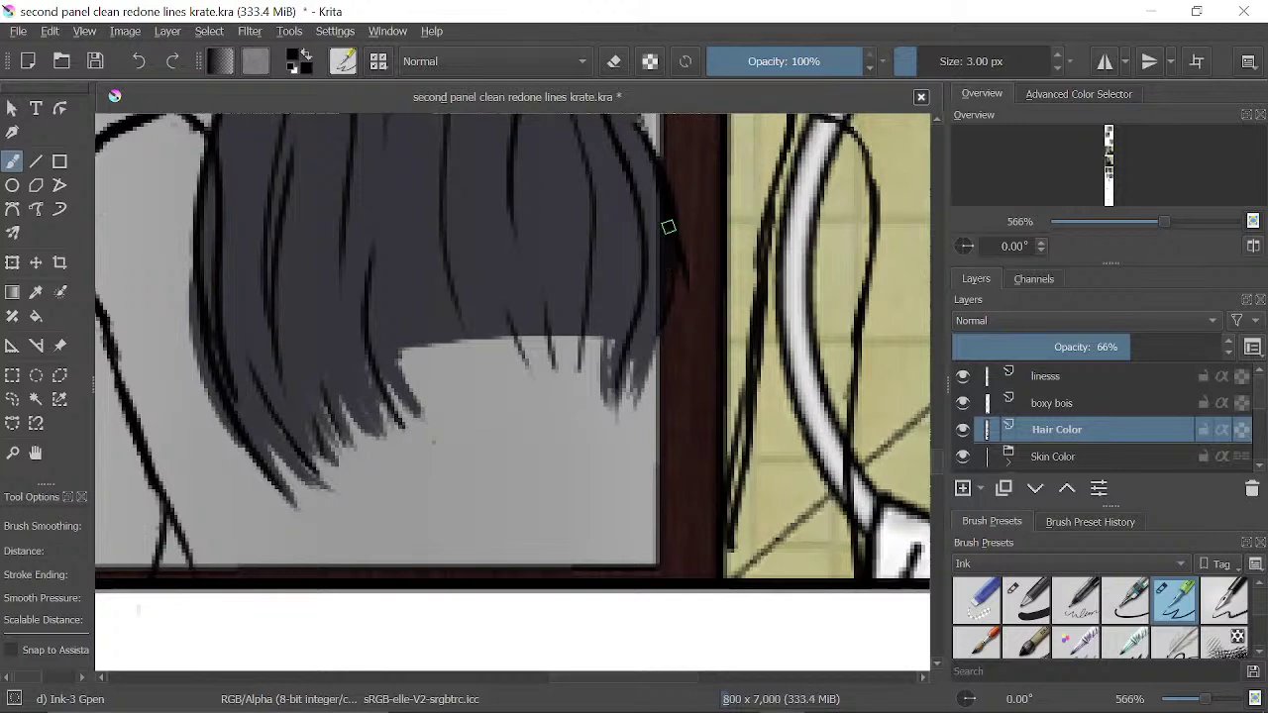
{"action": "left_click_drag", "start_coordinate": [603, 315], "coordinate": [589, 396]}
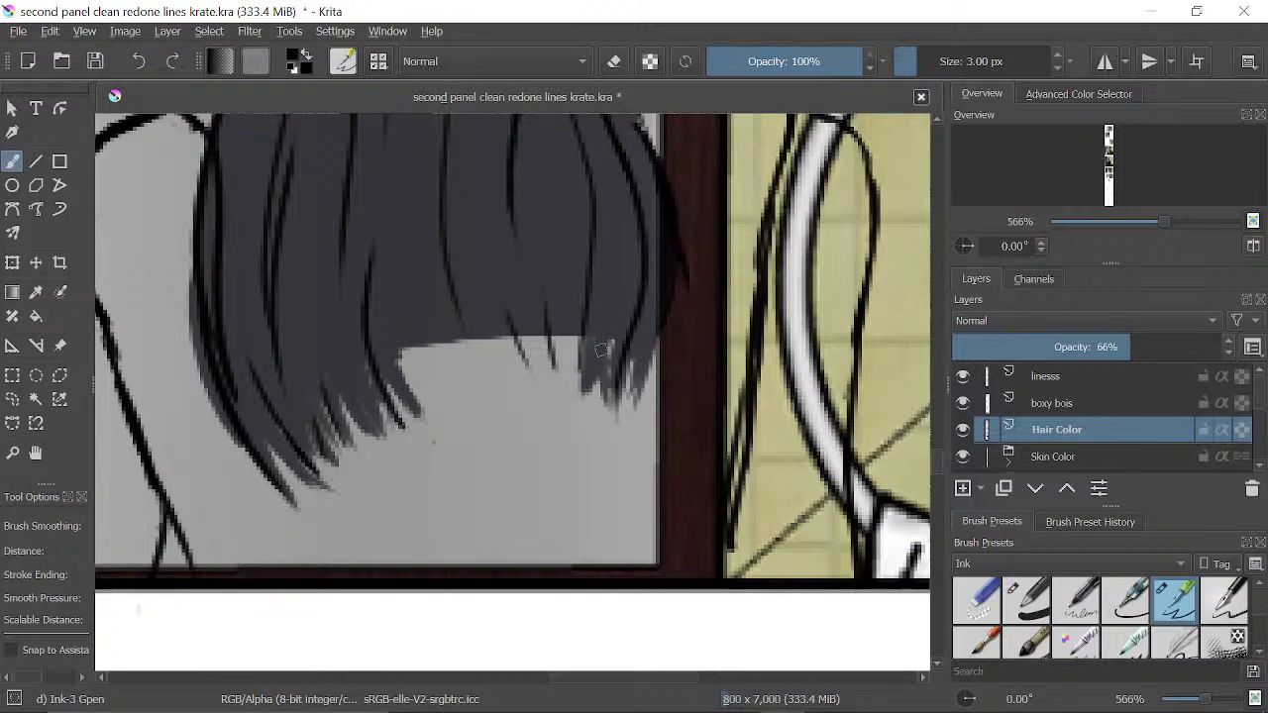
{"action": "left_click_drag", "start_coordinate": [601, 351], "coordinate": [581, 418]}
{"action": "mouse_move", "coordinate": [588, 337]}
{"action": "left_mouse_down"}
{"action": "mouse_move", "coordinate": [574, 393]}
{"action": "mouse_move", "coordinate": [564, 388]}
{"action": "mouse_move", "coordinate": [561, 412]}
{"action": "mouse_move", "coordinate": [573, 416]}
{"action": "left_mouse_up"}
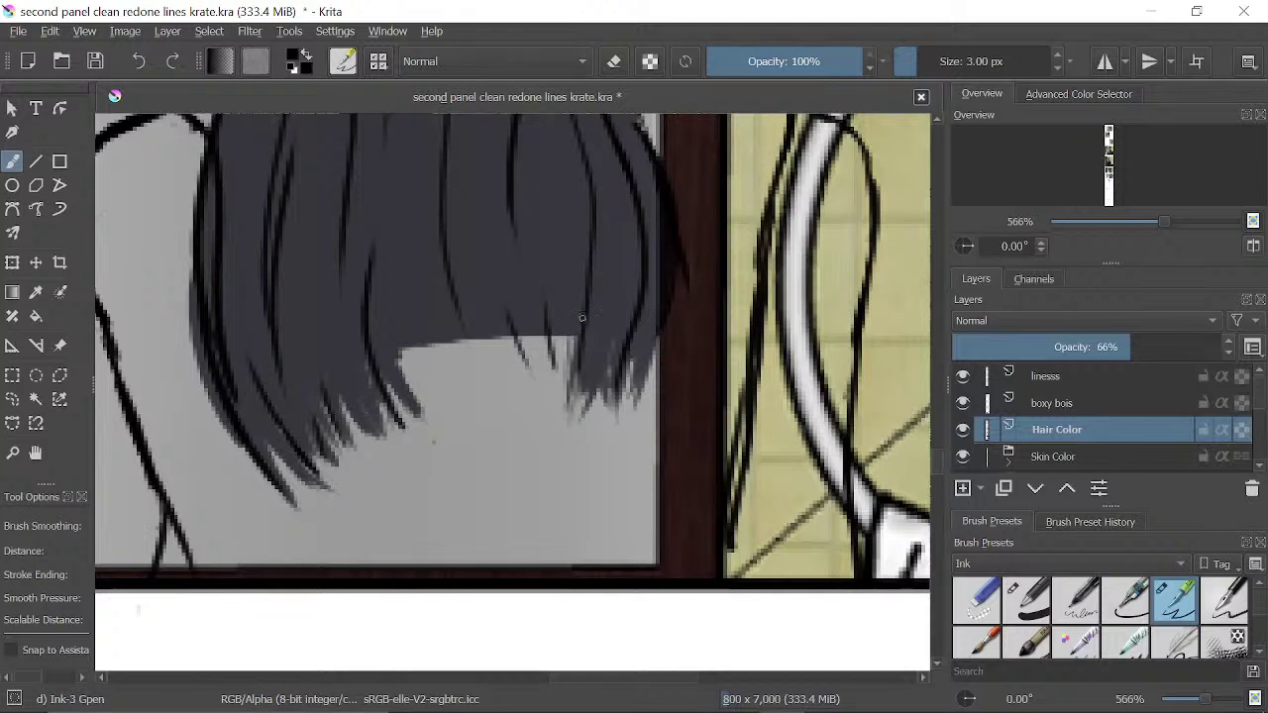
{"action": "left_click_drag", "start_coordinate": [583, 313], "coordinate": [558, 408]}
{"action": "left_click_drag", "start_coordinate": [565, 337], "coordinate": [545, 395]}
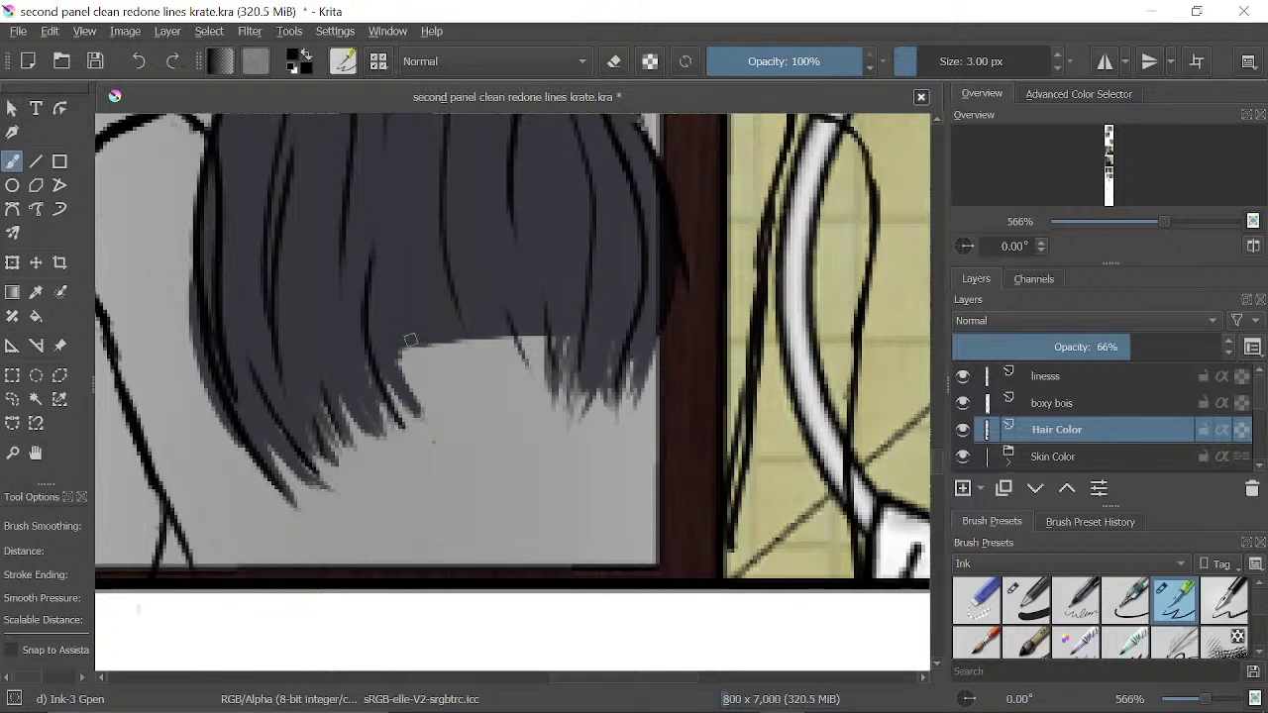
- Paint thin separate strands down across the bare gap in the middle of the back-view hair's lower edge
{"action": "mouse_move", "coordinate": [410, 339]}
{"action": "left_mouse_down"}
{"action": "mouse_move", "coordinate": [405, 386]}
{"action": "mouse_move", "coordinate": [406, 322]}
{"action": "mouse_move", "coordinate": [436, 402]}
{"action": "left_mouse_up"}
{"action": "mouse_move", "coordinate": [450, 345]}
{"action": "left_mouse_down"}
{"action": "mouse_move", "coordinate": [441, 410]}
{"action": "mouse_move", "coordinate": [453, 432]}
{"action": "mouse_move", "coordinate": [462, 416]}
{"action": "left_mouse_up"}
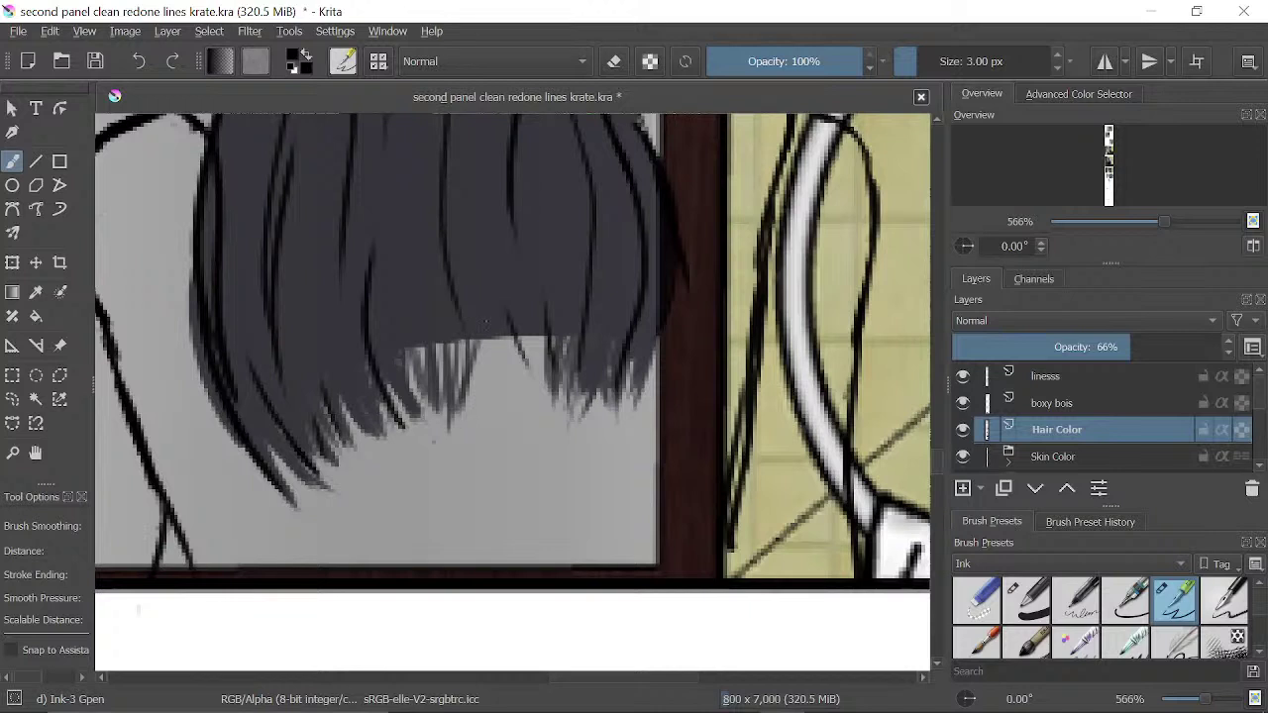
{"action": "mouse_move", "coordinate": [488, 341]}
{"action": "left_mouse_down"}
{"action": "mouse_move", "coordinate": [470, 396]}
{"action": "mouse_move", "coordinate": [483, 425]}
{"action": "mouse_move", "coordinate": [496, 404]}
{"action": "mouse_move", "coordinate": [503, 418]}
{"action": "left_mouse_up"}
{"action": "left_click_drag", "start_coordinate": [531, 335], "coordinate": [506, 422]}
{"action": "left_click_drag", "start_coordinate": [538, 337], "coordinate": [521, 418]}
{"action": "left_click_drag", "start_coordinate": [552, 344], "coordinate": [530, 445]}
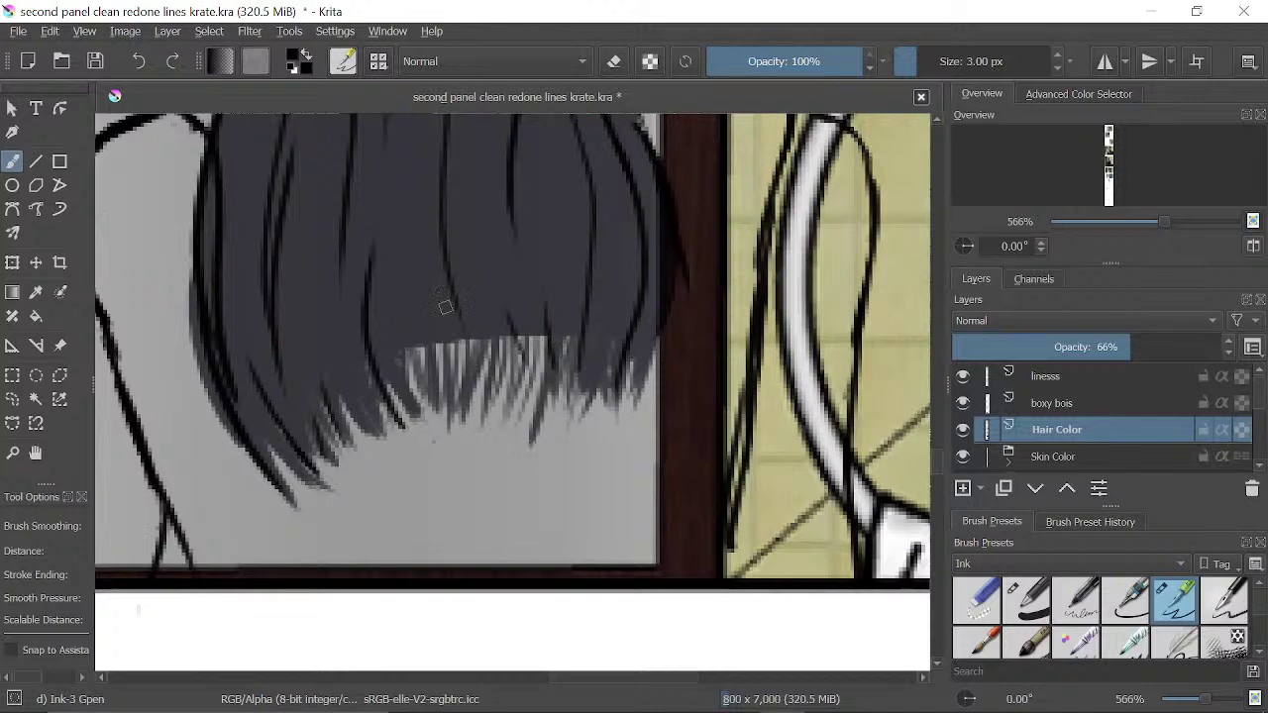
- Fill the spaces between the middle strands so the back-view hair's lower edge is solid with jagged tips
{"action": "mouse_move", "coordinate": [555, 341]}
{"action": "left_mouse_down"}
{"action": "mouse_move", "coordinate": [540, 364]}
{"action": "mouse_move", "coordinate": [543, 430]}
{"action": "mouse_move", "coordinate": [526, 405]}
{"action": "mouse_move", "coordinate": [521, 422]}
{"action": "mouse_move", "coordinate": [511, 402]}
{"action": "mouse_move", "coordinate": [506, 412]}
{"action": "left_mouse_up"}
{"action": "left_click_drag", "start_coordinate": [521, 339], "coordinate": [496, 416]}
{"action": "mouse_move", "coordinate": [515, 340]}
{"action": "left_mouse_down"}
{"action": "mouse_move", "coordinate": [514, 389]}
{"action": "mouse_move", "coordinate": [509, 373]}
{"action": "mouse_move", "coordinate": [486, 418]}
{"action": "left_mouse_up"}
{"action": "left_click_drag", "start_coordinate": [499, 336], "coordinate": [486, 409]}
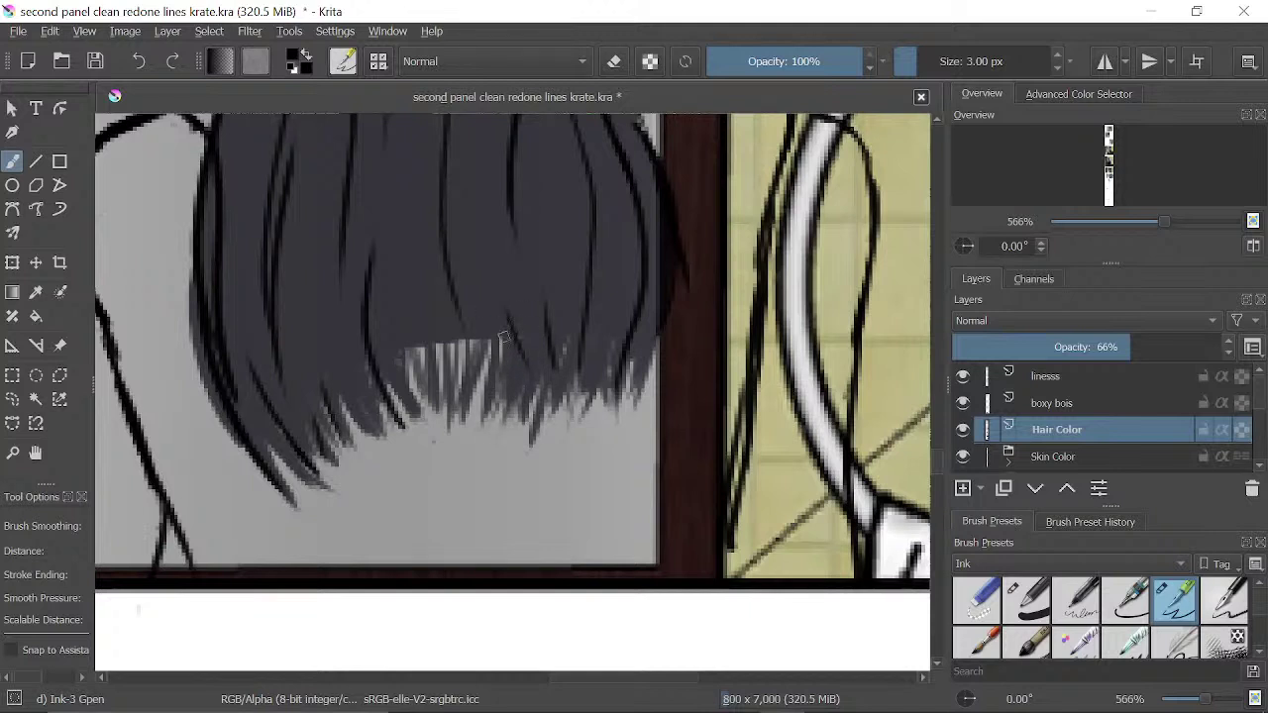
{"action": "mouse_move", "coordinate": [501, 342]}
{"action": "left_mouse_down"}
{"action": "mouse_move", "coordinate": [490, 426]}
{"action": "mouse_move", "coordinate": [462, 436]}
{"action": "mouse_move", "coordinate": [480, 396]}
{"action": "left_mouse_up"}
{"action": "left_click_drag", "start_coordinate": [492, 334], "coordinate": [466, 434]}
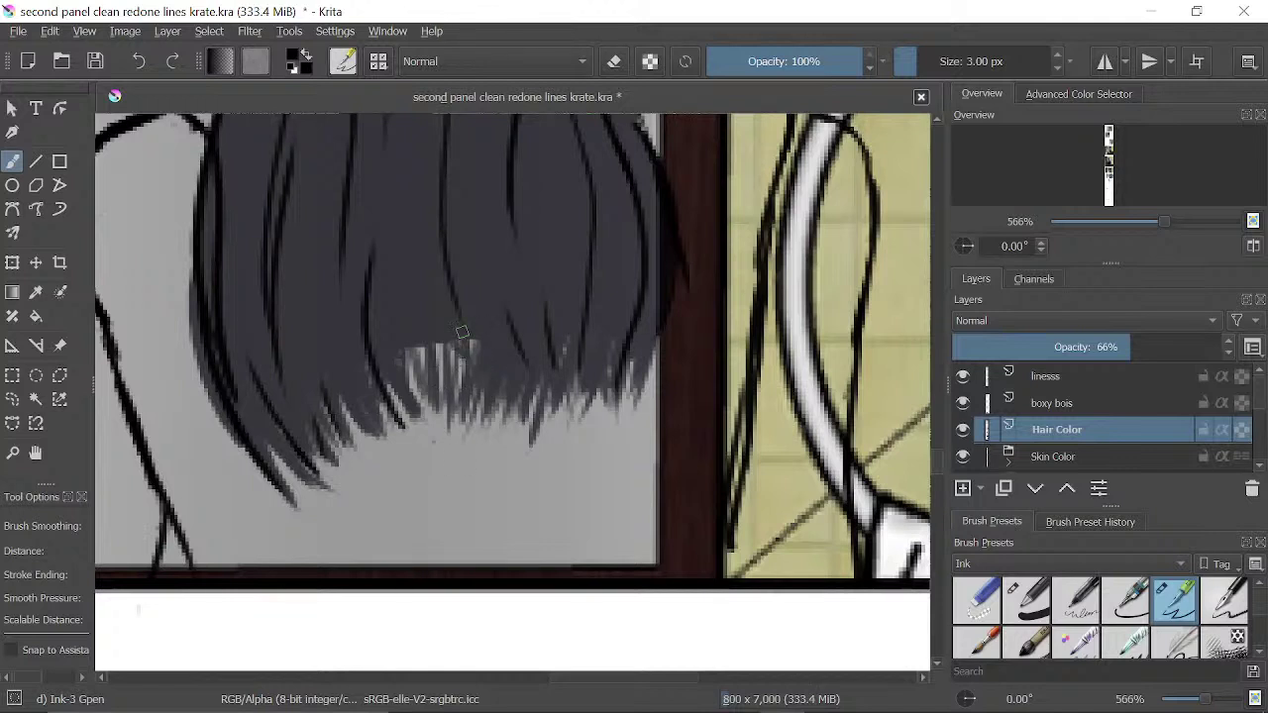
{"action": "mouse_move", "coordinate": [466, 351]}
{"action": "left_mouse_down"}
{"action": "mouse_move", "coordinate": [451, 324]}
{"action": "mouse_move", "coordinate": [452, 396]}
{"action": "left_mouse_up"}
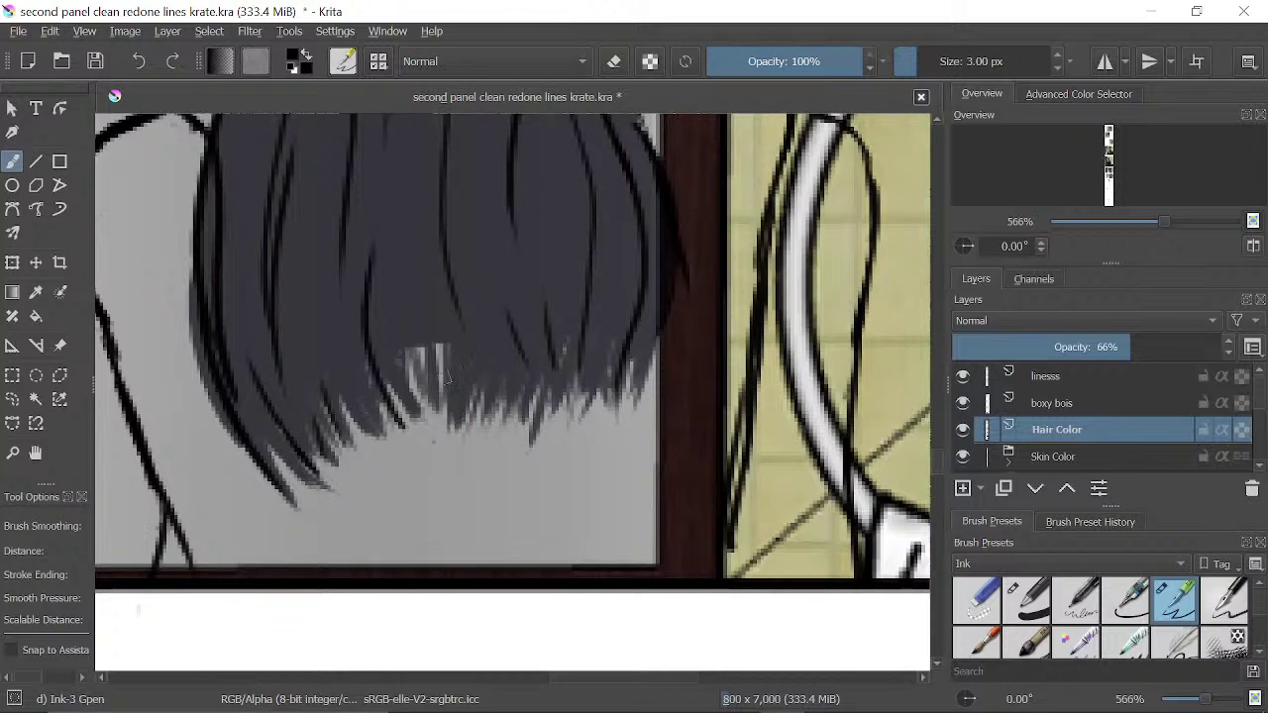
{"action": "mouse_move", "coordinate": [440, 345]}
{"action": "left_mouse_down"}
{"action": "mouse_move", "coordinate": [435, 416]}
{"action": "mouse_move", "coordinate": [420, 414]}
{"action": "mouse_move", "coordinate": [428, 432]}
{"action": "left_mouse_up"}
{"action": "left_click_drag", "start_coordinate": [414, 353], "coordinate": [414, 394]}
{"action": "left_click_drag", "start_coordinate": [434, 335], "coordinate": [432, 457]}
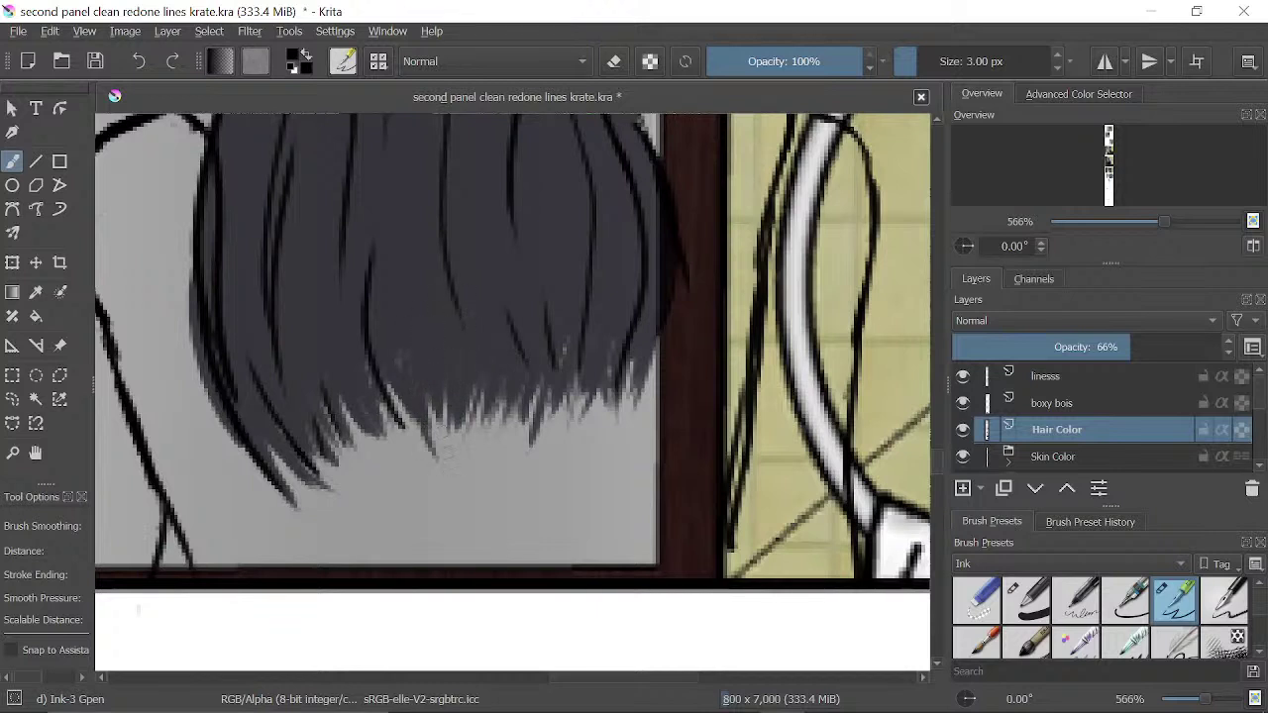
- Lengthen and thicken the hair tips between the middle of the lower edge and the corner nearest the reflected figure
{"action": "left_click_drag", "start_coordinate": [393, 364], "coordinate": [414, 432]}
{"action": "left_click_drag", "start_coordinate": [392, 342], "coordinate": [408, 458]}
{"action": "left_click_drag", "start_coordinate": [382, 400], "coordinate": [401, 442]}
{"action": "left_click_drag", "start_coordinate": [388, 422], "coordinate": [398, 451]}
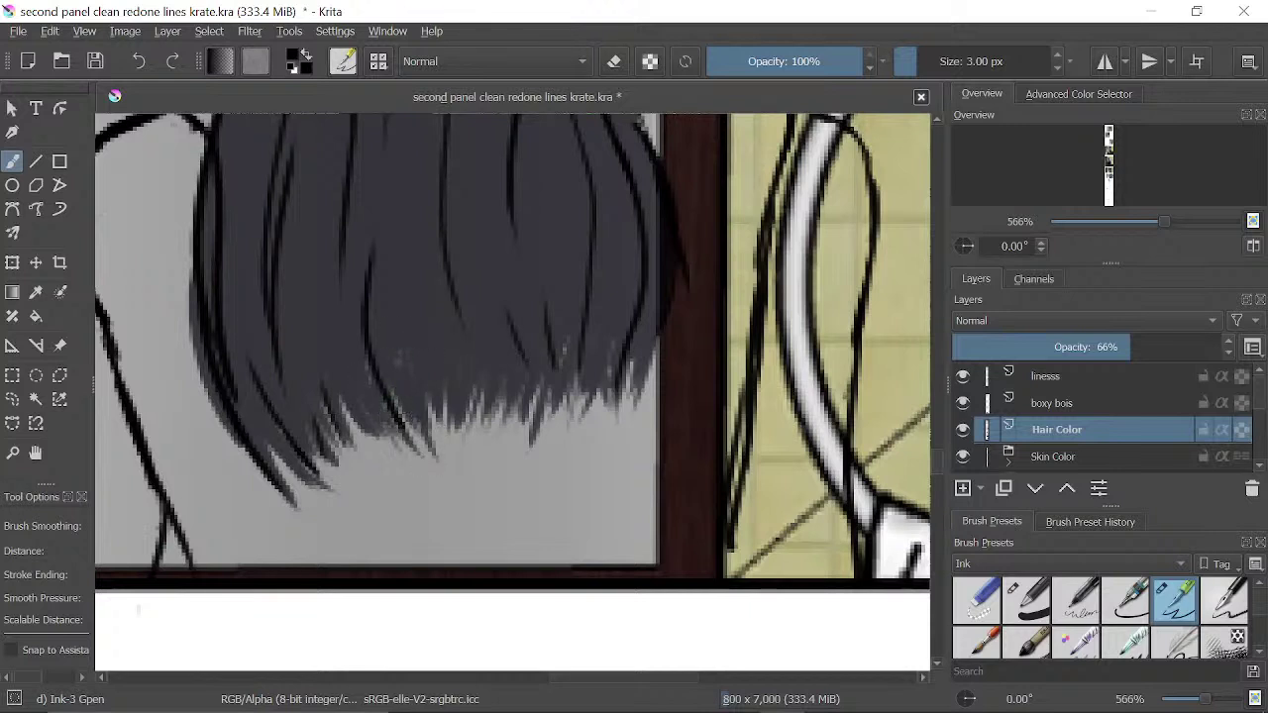
{"action": "mouse_move", "coordinate": [347, 398]}
{"action": "left_mouse_down"}
{"action": "mouse_move", "coordinate": [375, 456]}
{"action": "mouse_move", "coordinate": [400, 463]}
{"action": "left_mouse_up"}
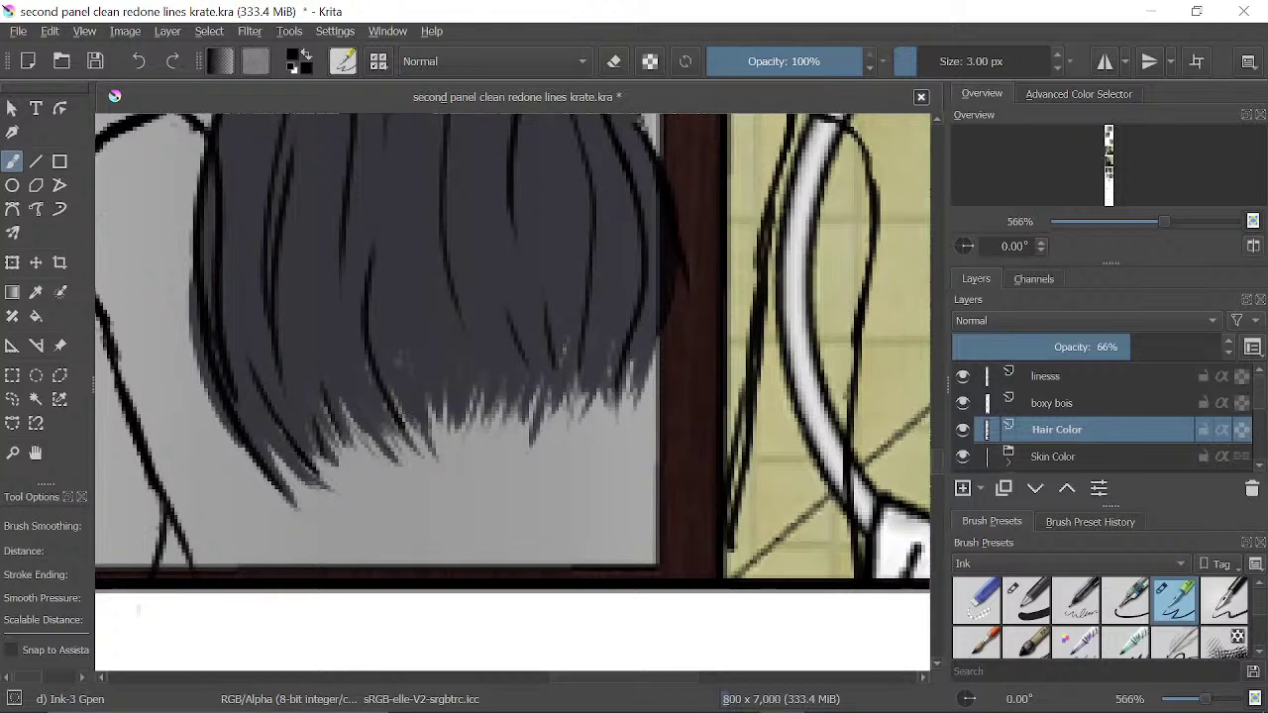
{"action": "left_click_drag", "start_coordinate": [340, 398], "coordinate": [369, 446]}
{"action": "left_click_drag", "start_coordinate": [331, 400], "coordinate": [353, 456]}
- Set the Hair Color layer's opacity to 100%
{"action": "left_click_drag", "start_coordinate": [1160, 218], "coordinate": [1135, 220]}
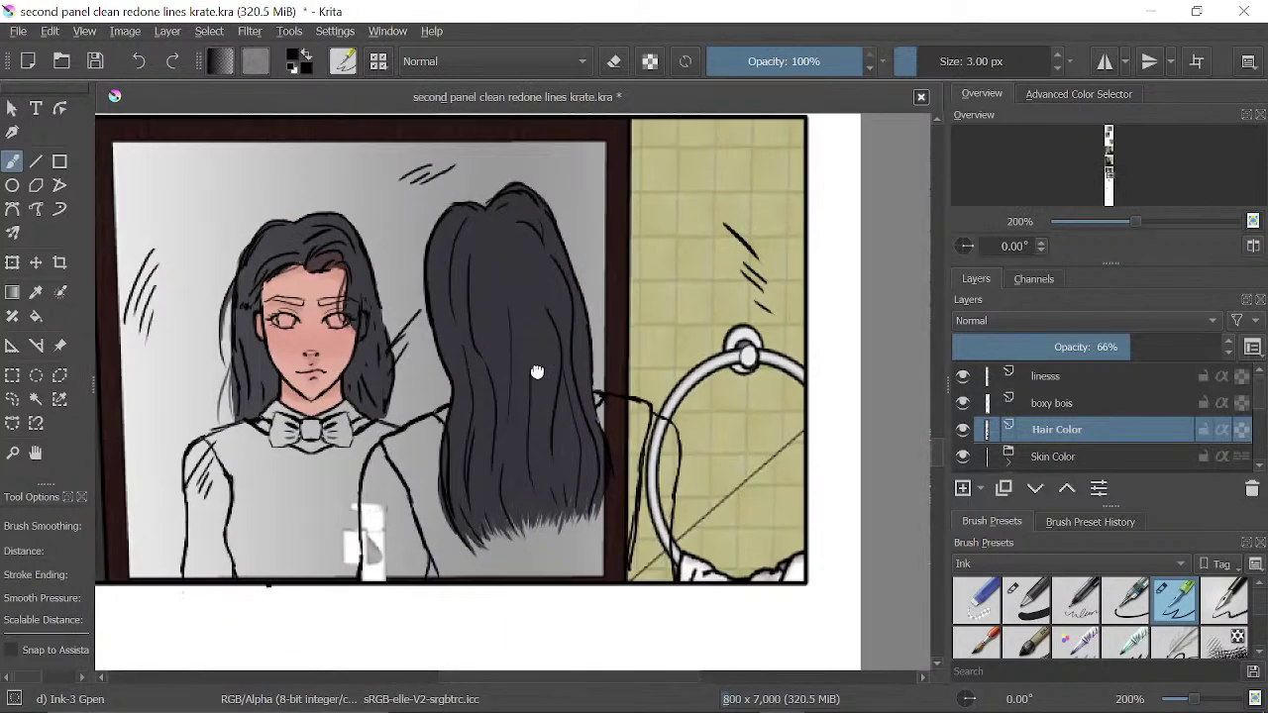
{"action": "left_click_drag", "start_coordinate": [537, 371], "coordinate": [604, 512]}
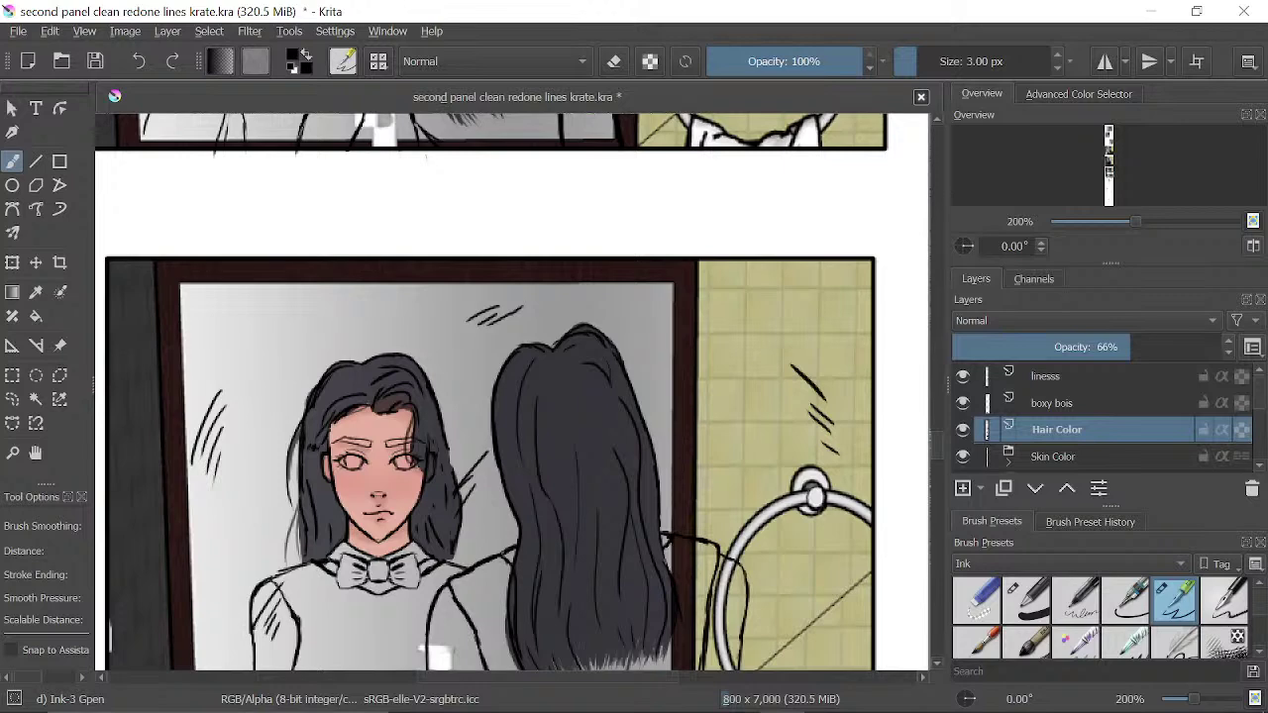
{"action": "left_click_drag", "start_coordinate": [1136, 223], "coordinate": [1154, 223]}
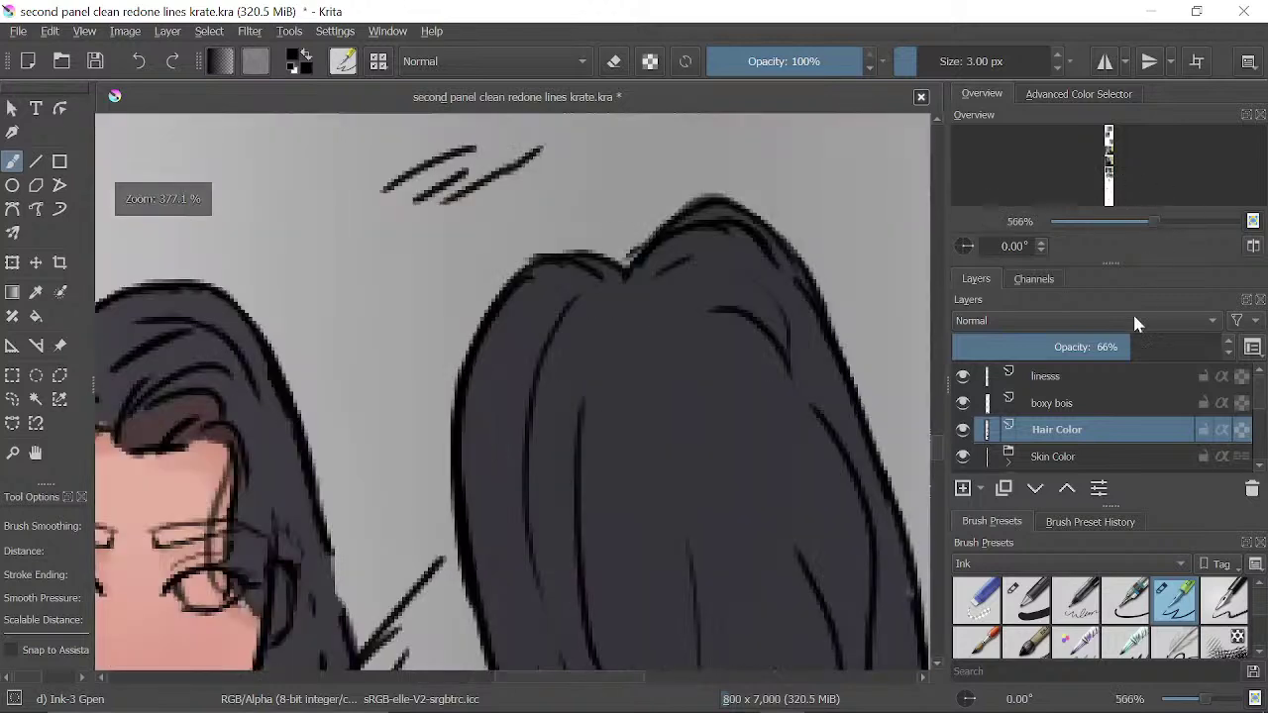
{"action": "left_click_drag", "start_coordinate": [1132, 347], "coordinate": [1226, 349]}
{"action": "mouse_move", "coordinate": [1147, 214]}
{"action": "left_mouse_down"}
{"action": "mouse_move", "coordinate": [1121, 216]}
{"action": "mouse_move", "coordinate": [1146, 212]}
{"action": "left_mouse_up"}
- Sample the dark blue highlight color from the back-view hair in the previous mirror panel
{"action": "left_click_drag", "start_coordinate": [587, 260], "coordinate": [597, 515]}
{"action": "left_click_drag", "start_coordinate": [592, 218], "coordinate": [616, 624]}
{"action": "left_click_drag", "start_coordinate": [625, 232], "coordinate": [659, 503]}
{"action": "left_click_drag", "start_coordinate": [610, 301], "coordinate": [631, 421]}
{"action": "mouse_move", "coordinate": [592, 323]}
{"action": "left_mouse_down"}
{"action": "mouse_move", "coordinate": [634, 473]}
{"action": "mouse_move", "coordinate": [588, 342]}
{"action": "left_mouse_up"}
{"action": "mouse_move", "coordinate": [657, 447]}
{"action": "left_mouse_down"}
{"action": "mouse_move", "coordinate": [552, 427]}
{"action": "mouse_move", "coordinate": [550, 407]}
{"action": "left_mouse_up"}
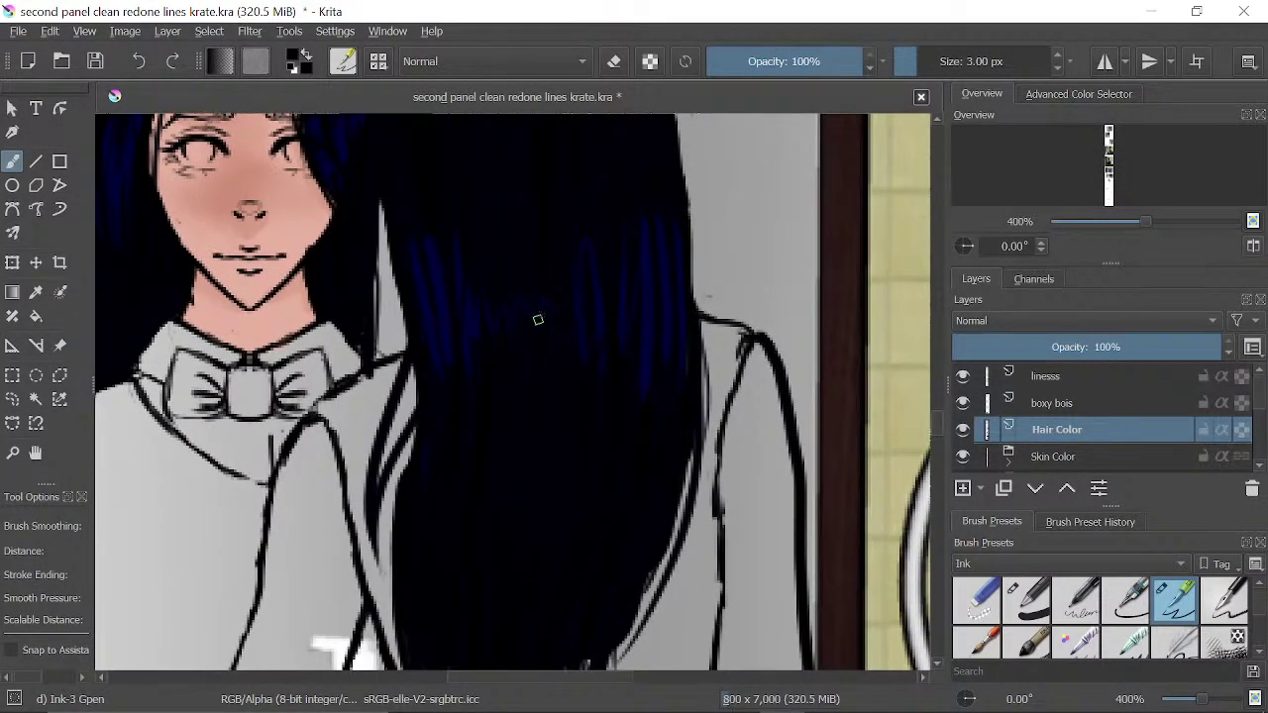
{"action": "left_click", "coordinate": [654, 286], "text": "ctrl"}
- Paint dark blue highlight strands across the middle of the back-view hair in the lower mirror panel
{"action": "scroll", "coordinate": [704, 540], "scroll_direction": "down", "scroll_amount": 5}
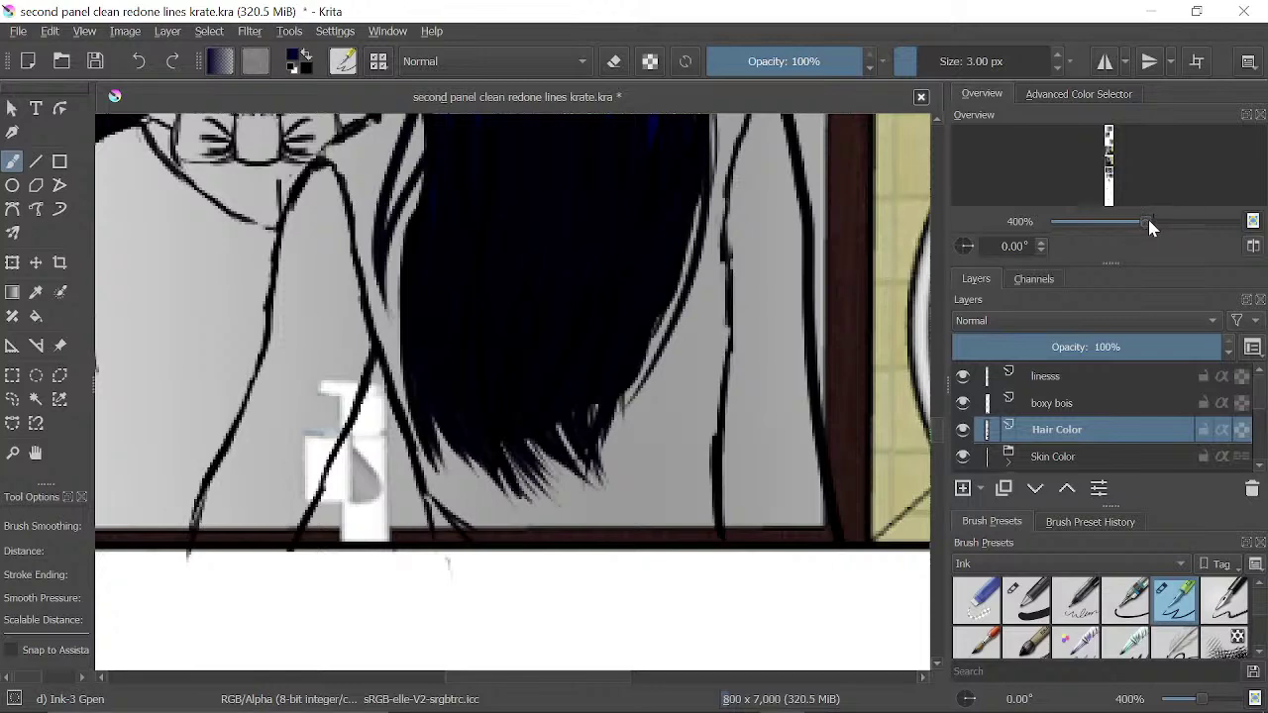
{"action": "left_click_drag", "start_coordinate": [1145, 226], "coordinate": [1125, 221]}
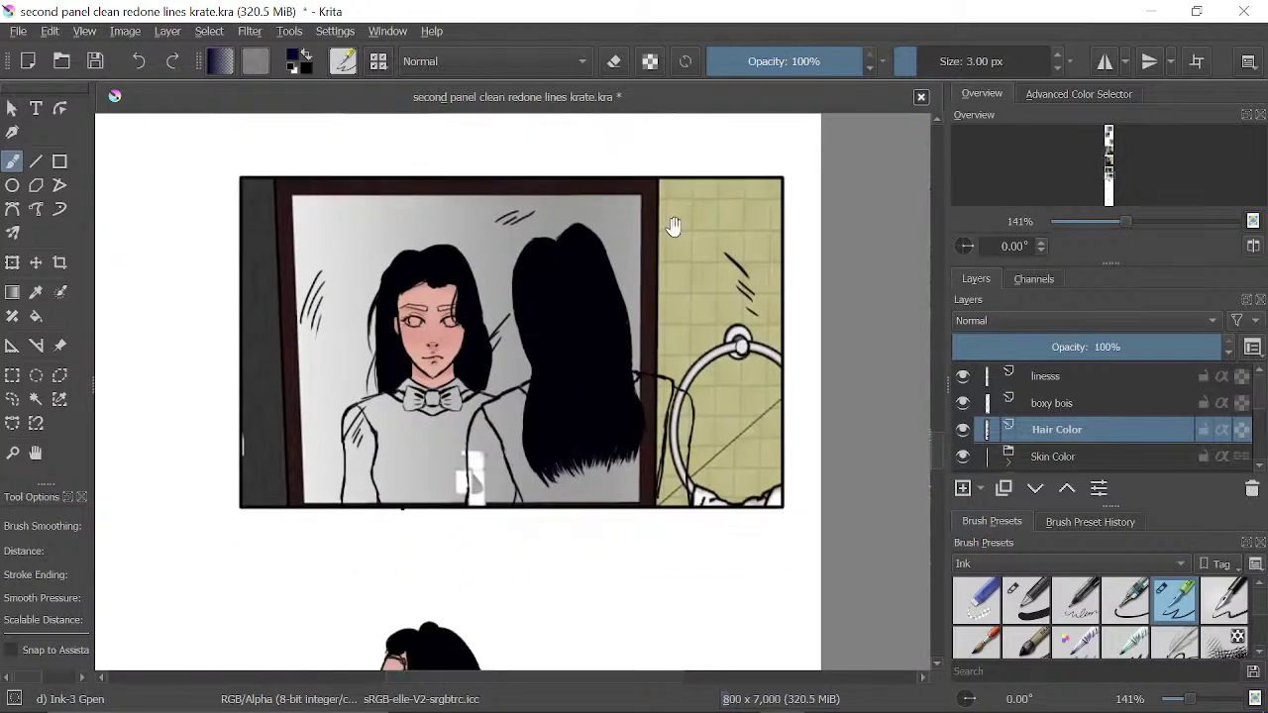
{"action": "left_click_drag", "start_coordinate": [674, 227], "coordinate": [695, 190]}
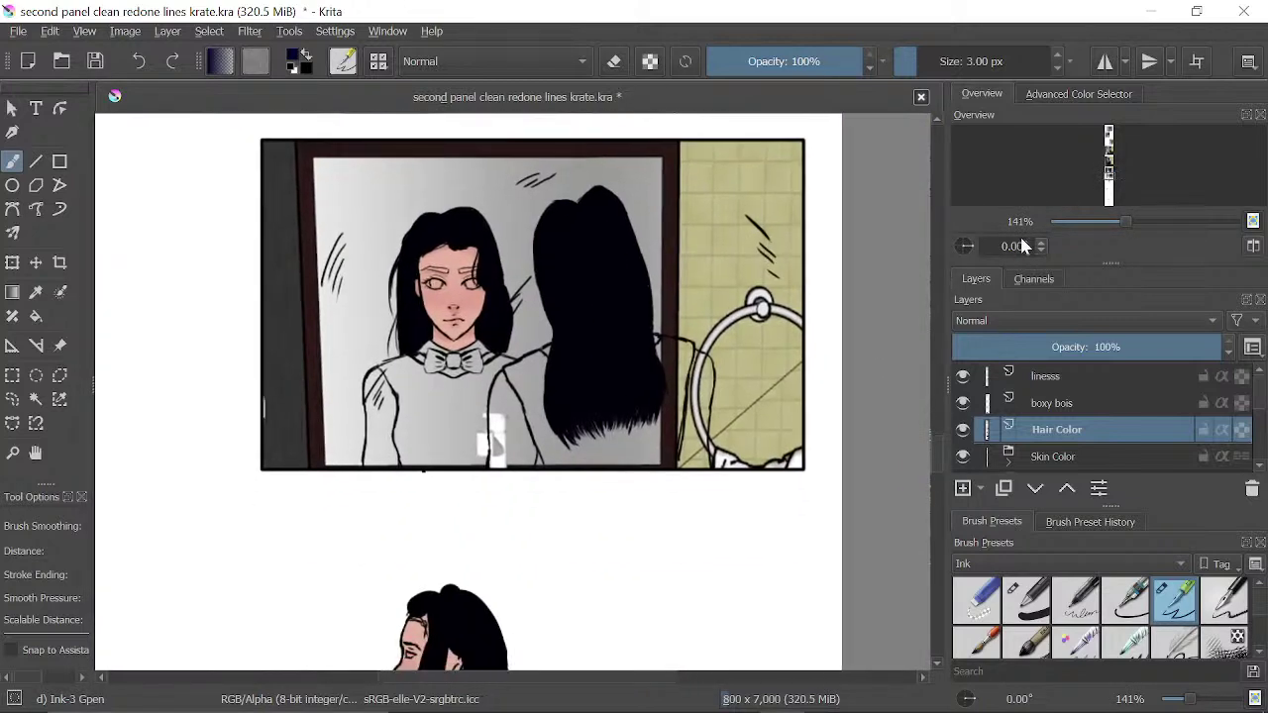
{"action": "left_click_drag", "start_coordinate": [1132, 226], "coordinate": [1152, 222]}
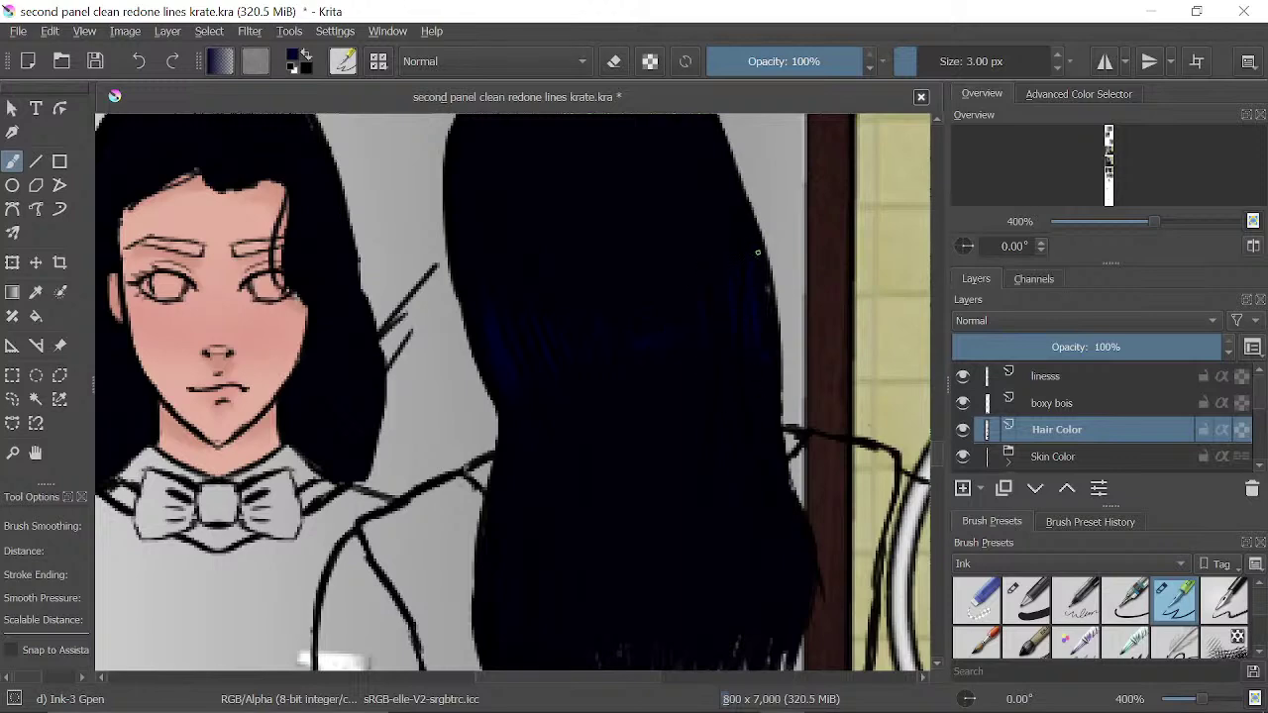
- Paint dark blue highlight strands on both sides and the crown of the reflected figure's hair
{"action": "left_click_drag", "start_coordinate": [730, 396], "coordinate": [525, 309]}
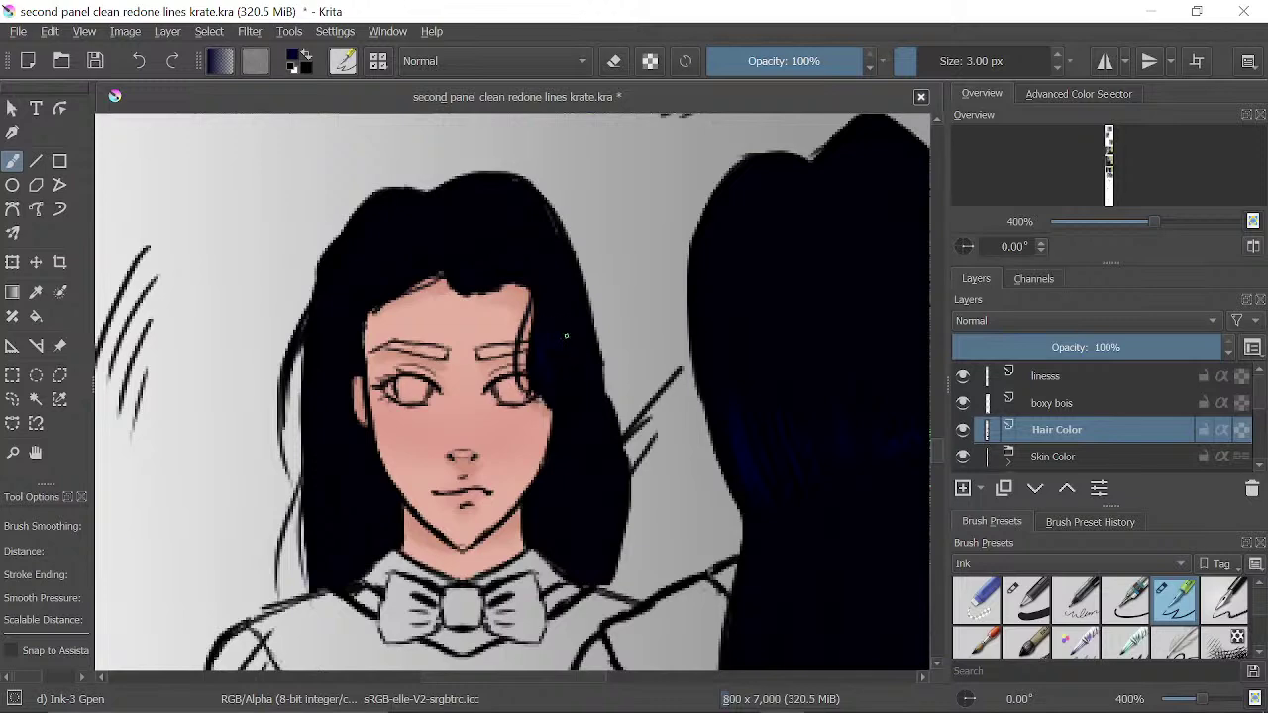
{"action": "left_click_drag", "start_coordinate": [456, 484], "coordinate": [507, 377]}
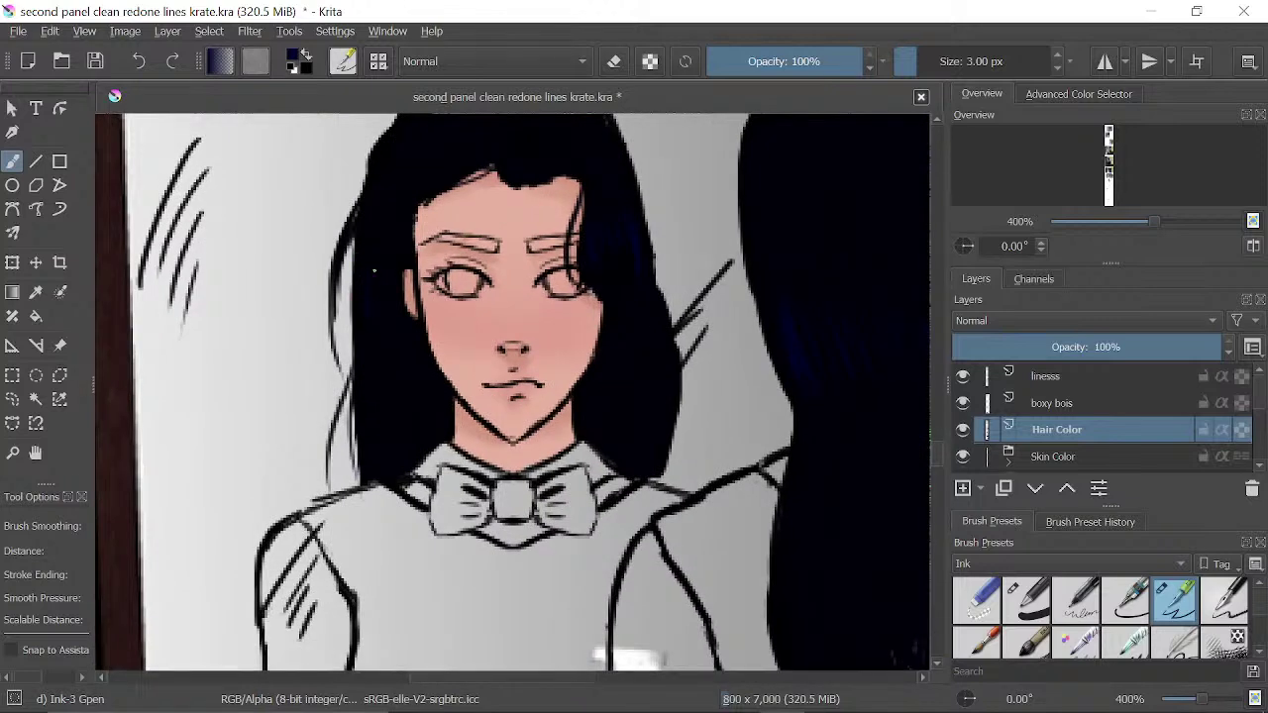
{"action": "scroll", "coordinate": [397, 275], "scroll_direction": "up", "scroll_amount": 2}
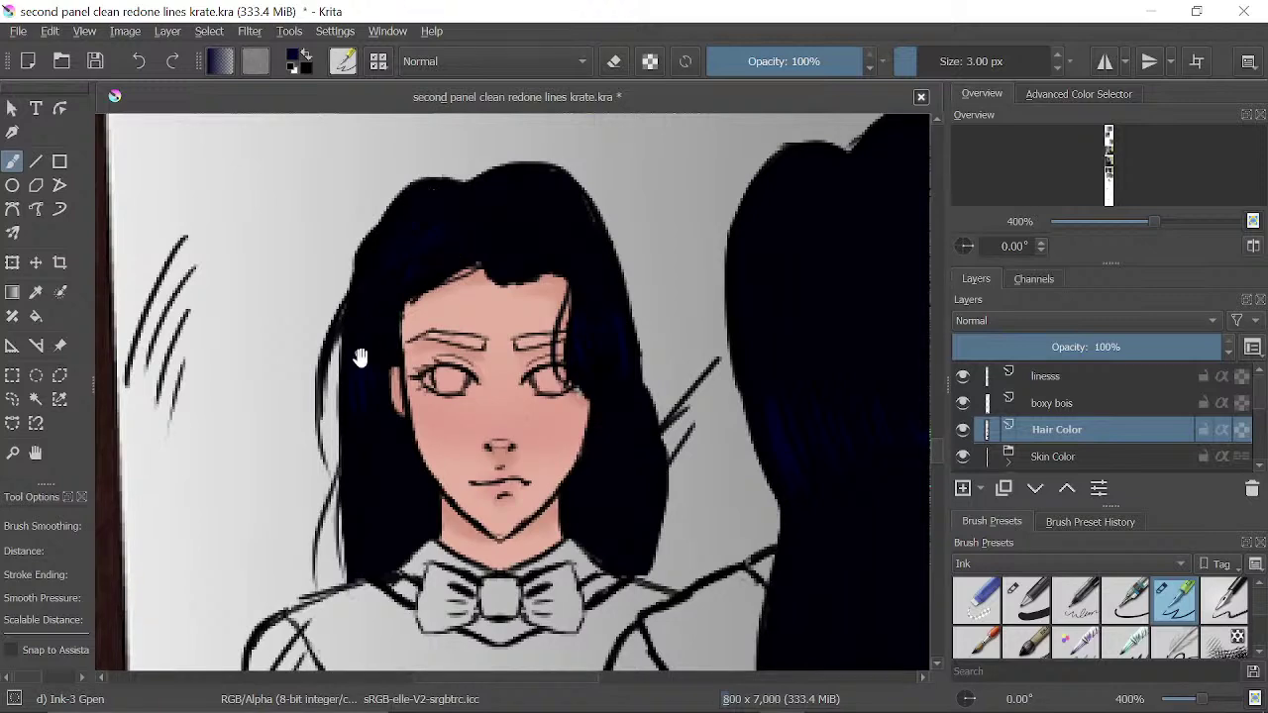
- Sample the near-black base color from the hair in the previous mirror panel
{"action": "left_click_drag", "start_coordinate": [649, 207], "coordinate": [475, 560]}
{"action": "left_click_drag", "start_coordinate": [728, 134], "coordinate": [715, 495]}
{"action": "left_click_drag", "start_coordinate": [686, 228], "coordinate": [708, 633]}
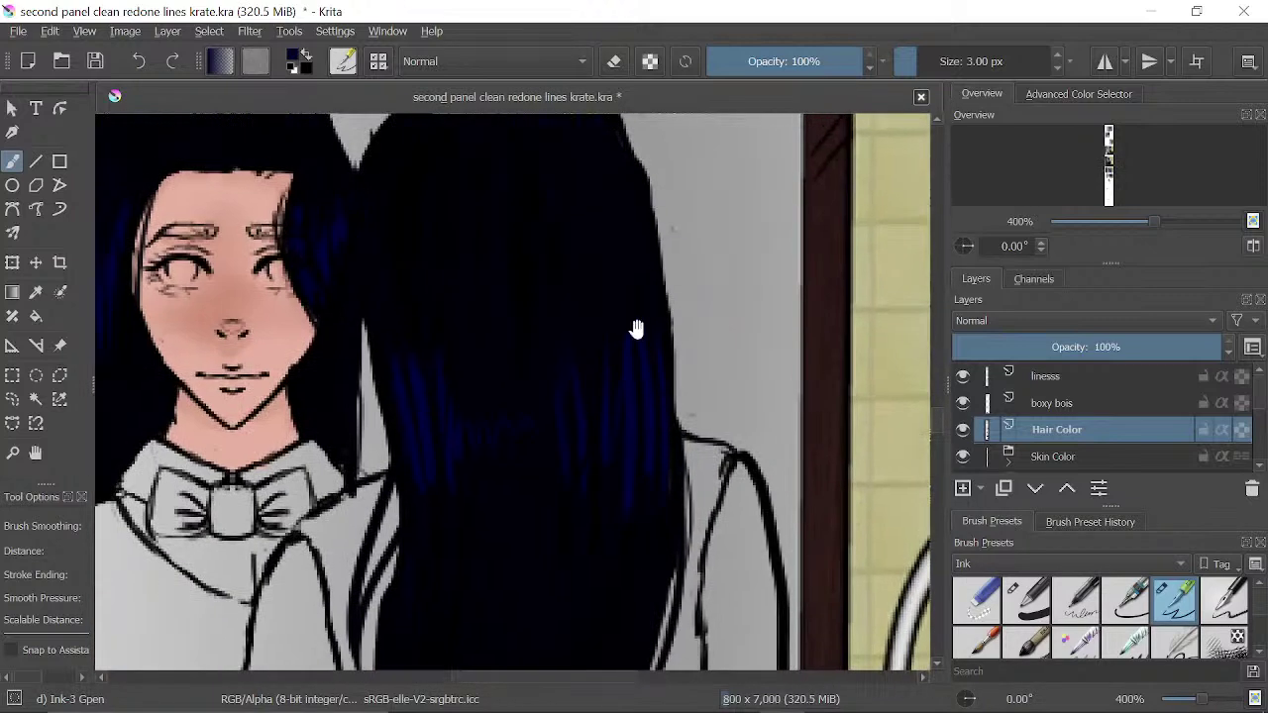
{"action": "scroll", "coordinate": [639, 346], "scroll_direction": "up", "scroll_amount": 3}
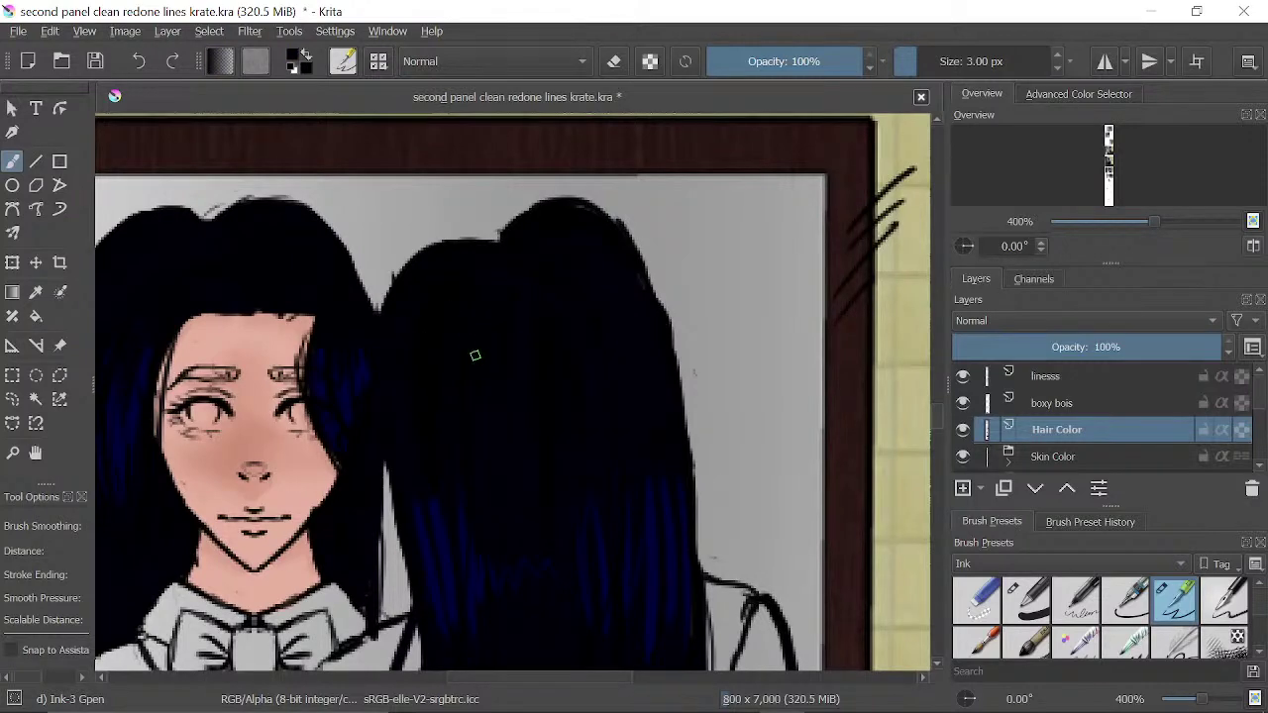
- Paint thin near-black strands over the back-view hair in the lower mirror panel to blend its blue highlights
{"action": "scroll", "coordinate": [668, 532], "scroll_direction": "down", "scroll_amount": 10}
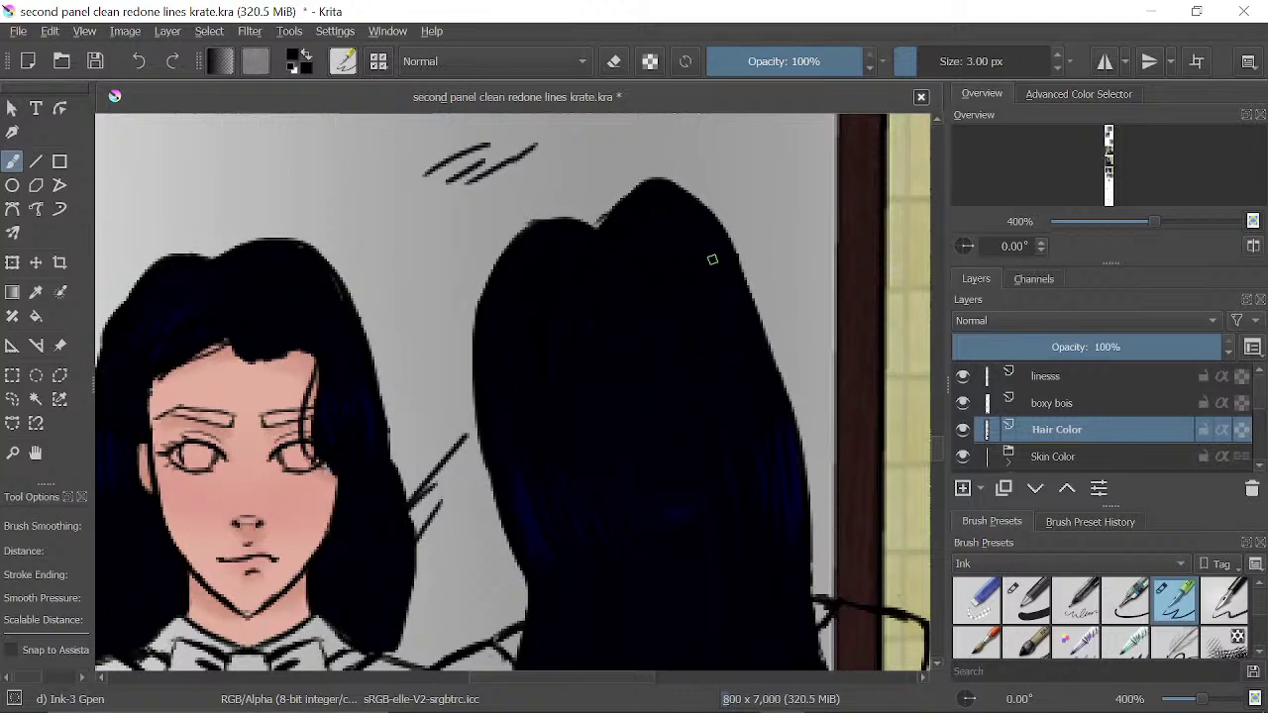
{"action": "left_click_drag", "start_coordinate": [646, 585], "coordinate": [485, 297]}
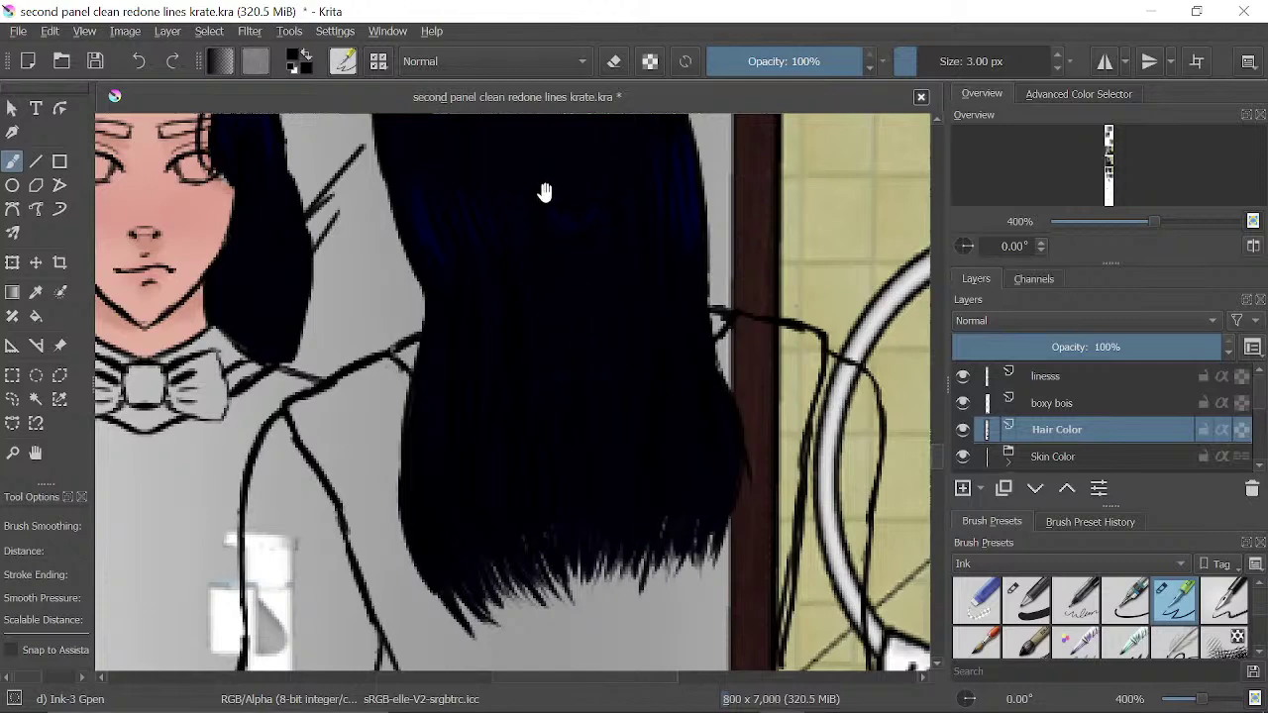
{"action": "left_click_drag", "start_coordinate": [550, 219], "coordinate": [577, 440]}
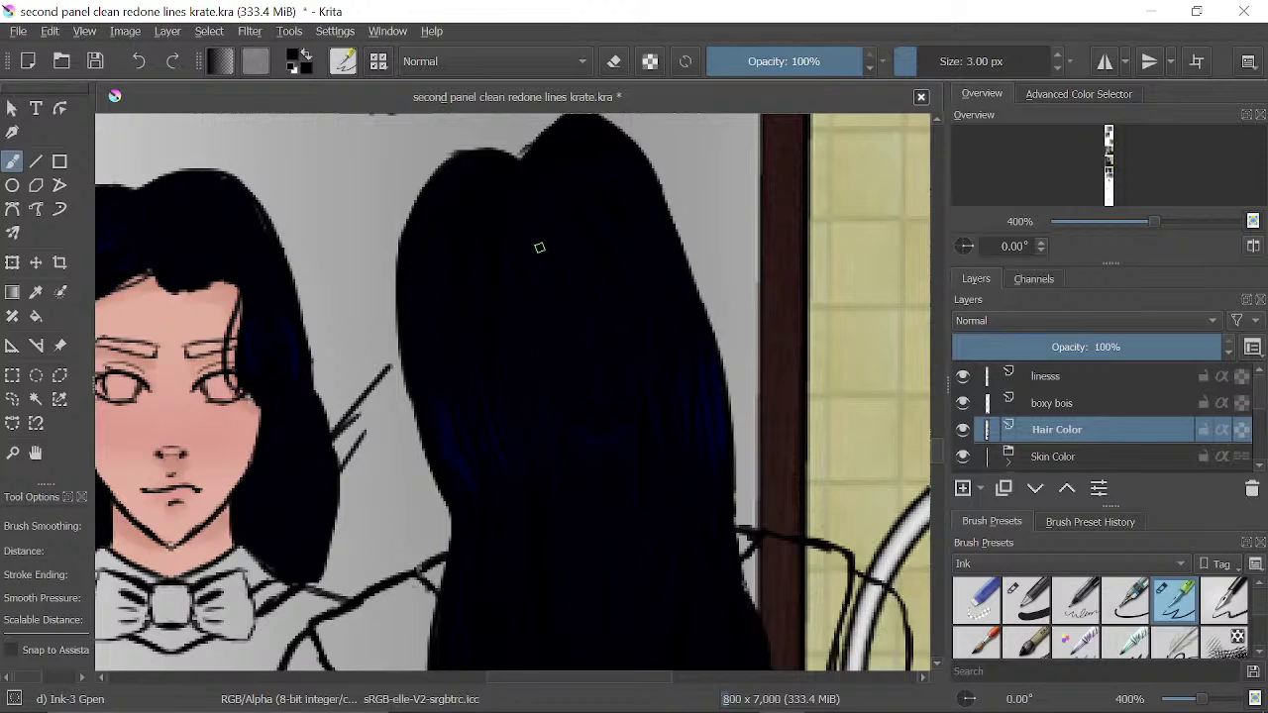
- Blend the blue highlights in the reflected figure's hair with thin near-black strands
{"action": "left_click_drag", "start_coordinate": [295, 257], "coordinate": [607, 307]}
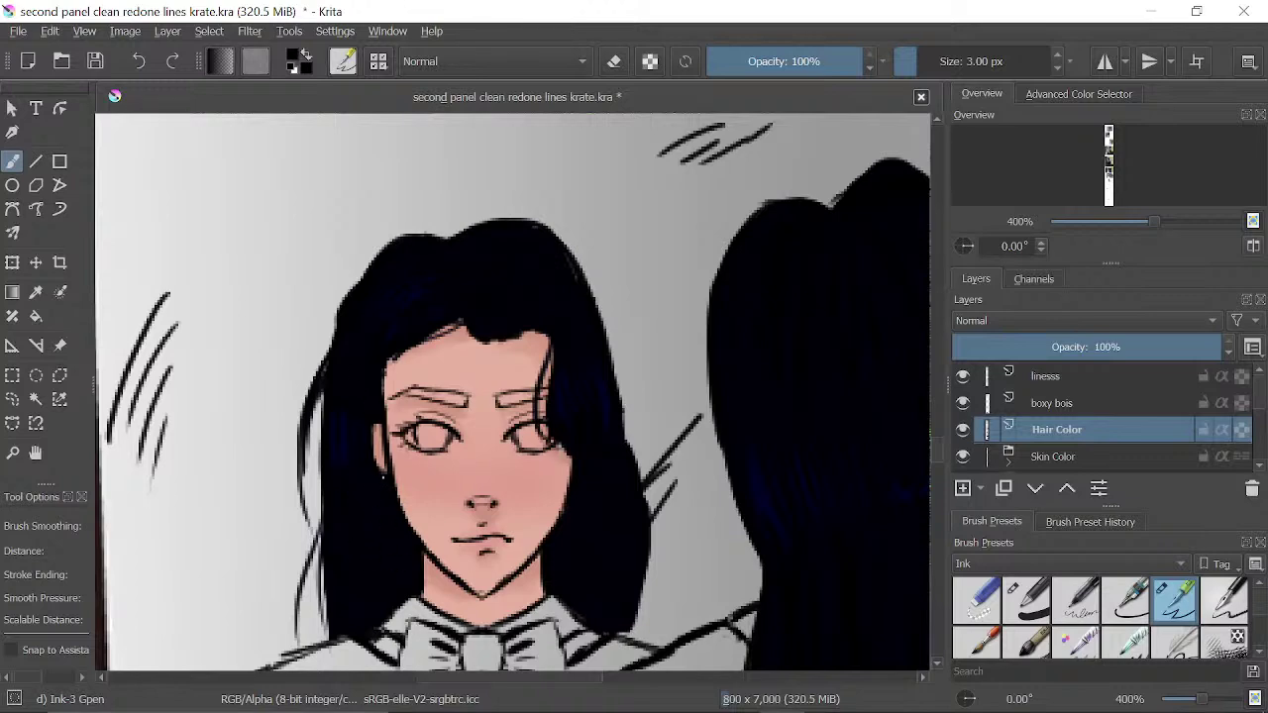
{"action": "left_click_drag", "start_coordinate": [498, 535], "coordinate": [395, 453]}
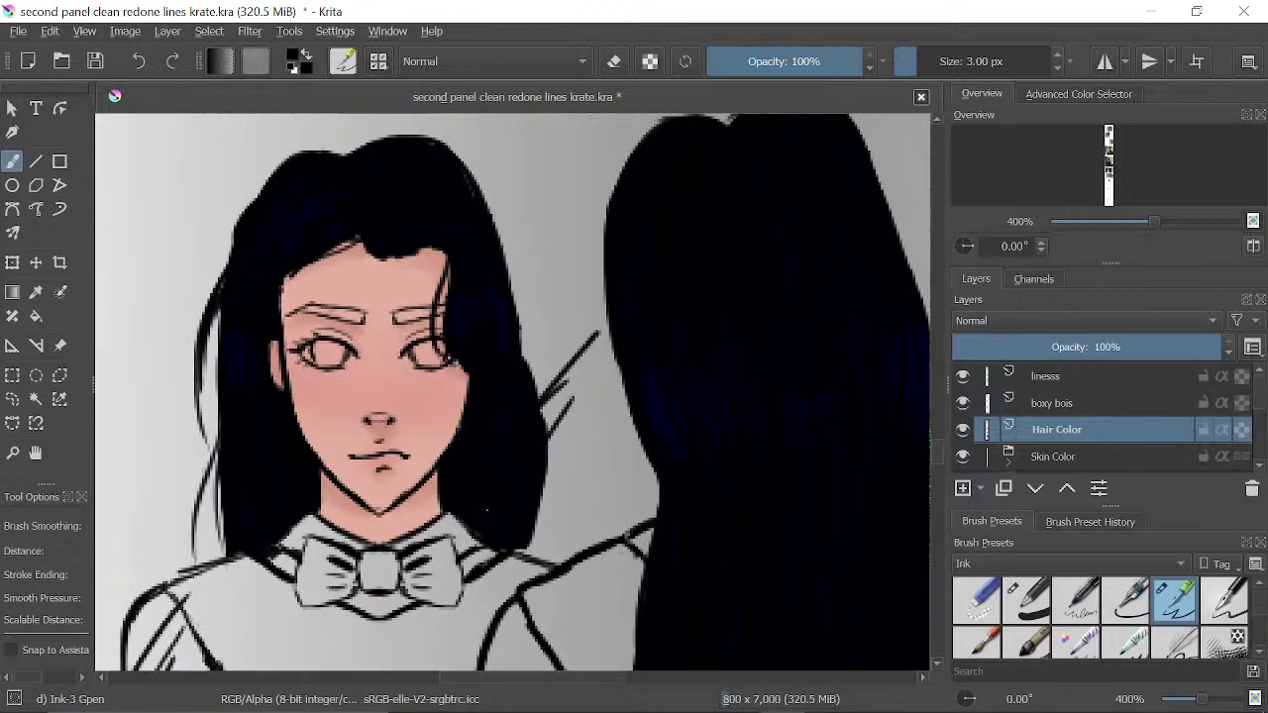
{"action": "scroll", "coordinate": [503, 467], "scroll_direction": "up", "scroll_amount": 1}
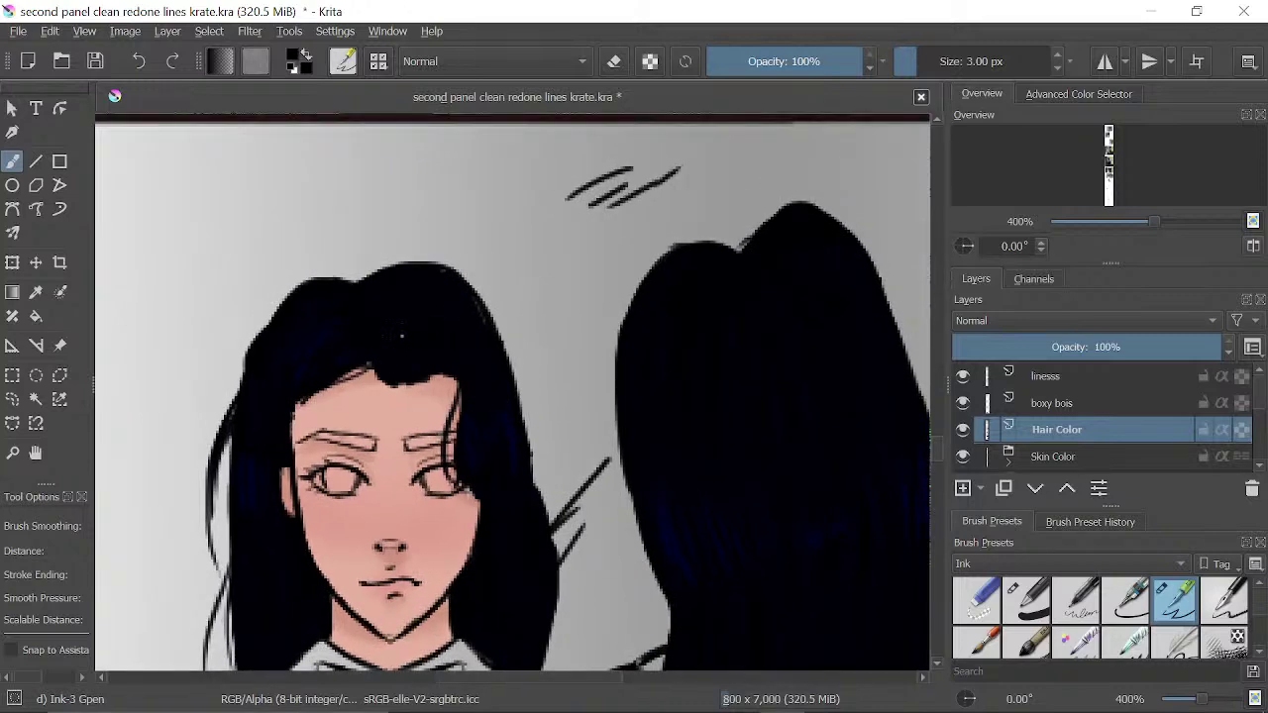
- Add small stray near-black strands along the reflected figure's forehead hairline
{"action": "left_click_drag", "start_coordinate": [466, 320], "coordinate": [509, 354]}
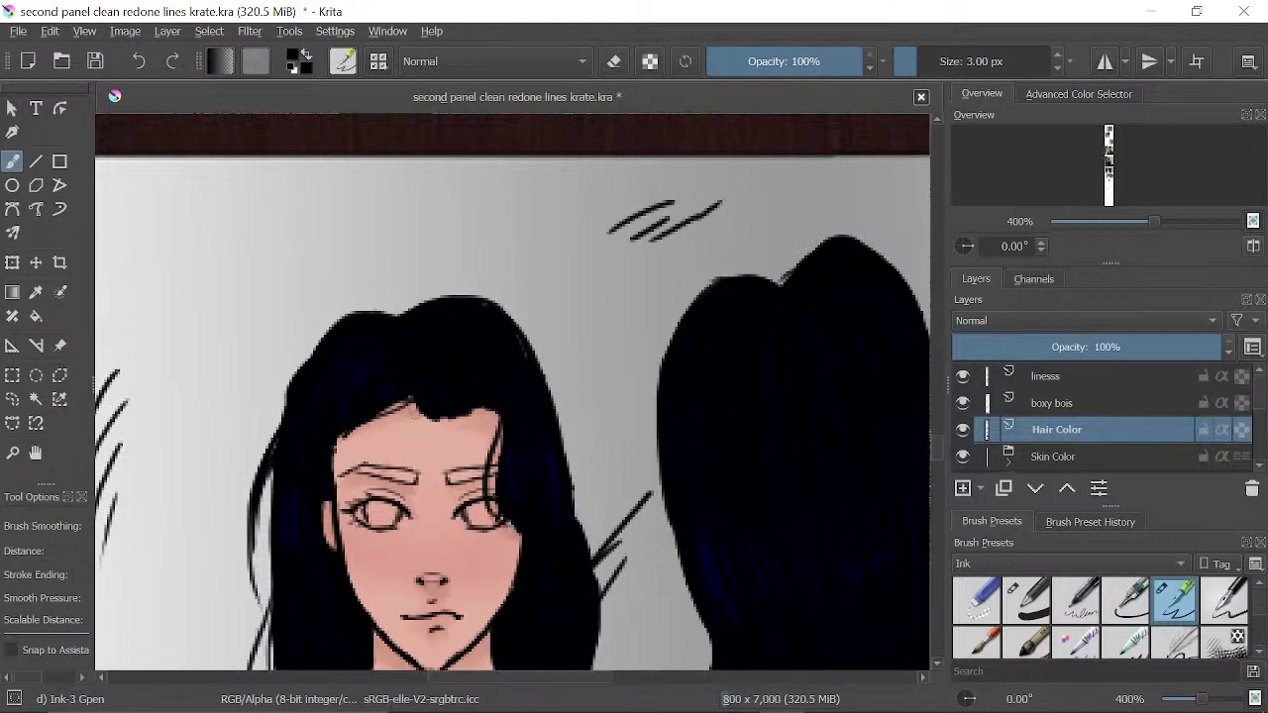
{"action": "mouse_move", "coordinate": [403, 402]}
{"action": "left_mouse_down"}
{"action": "mouse_move", "coordinate": [416, 417]}
{"action": "mouse_move", "coordinate": [385, 409]}
{"action": "left_mouse_up"}
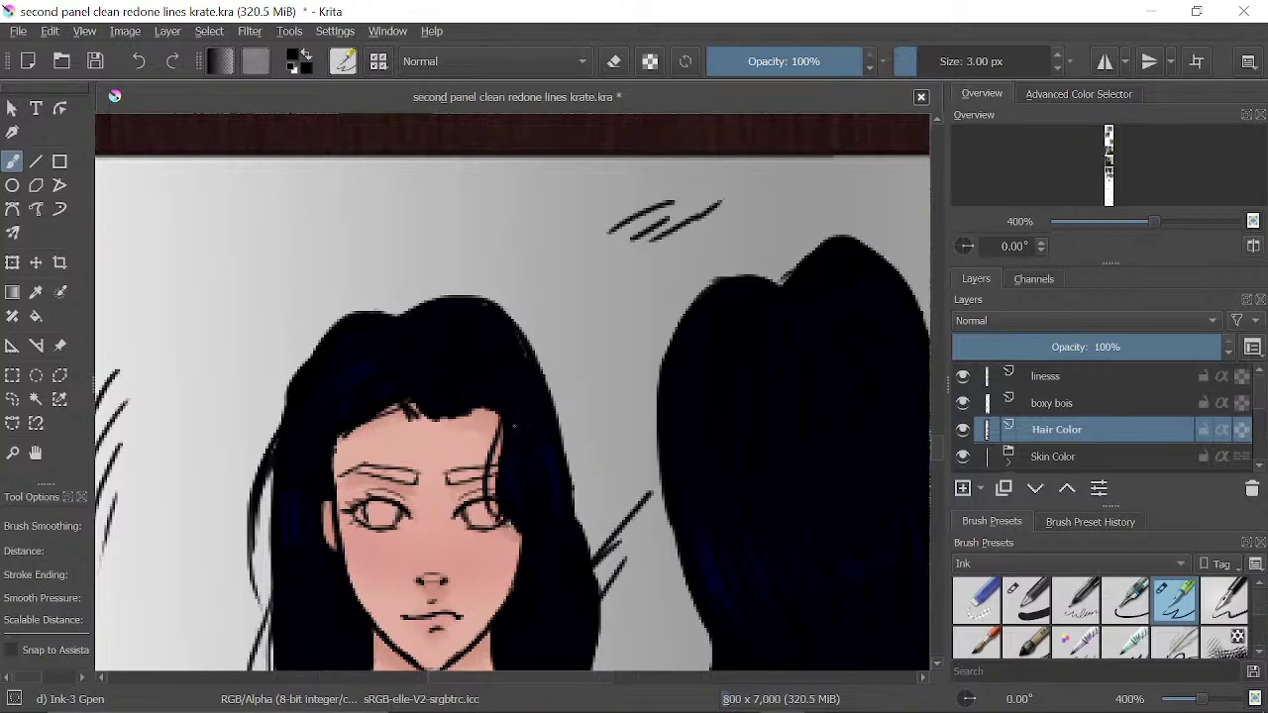
{"action": "left_click_drag", "start_coordinate": [587, 588], "coordinate": [564, 285]}
{"action": "mouse_move", "coordinate": [1150, 222]}
{"action": "left_mouse_down"}
{"action": "mouse_move", "coordinate": [1116, 222]}
{"action": "mouse_move", "coordinate": [1159, 224]}
{"action": "mouse_move", "coordinate": [1131, 223]}
{"action": "left_mouse_up"}
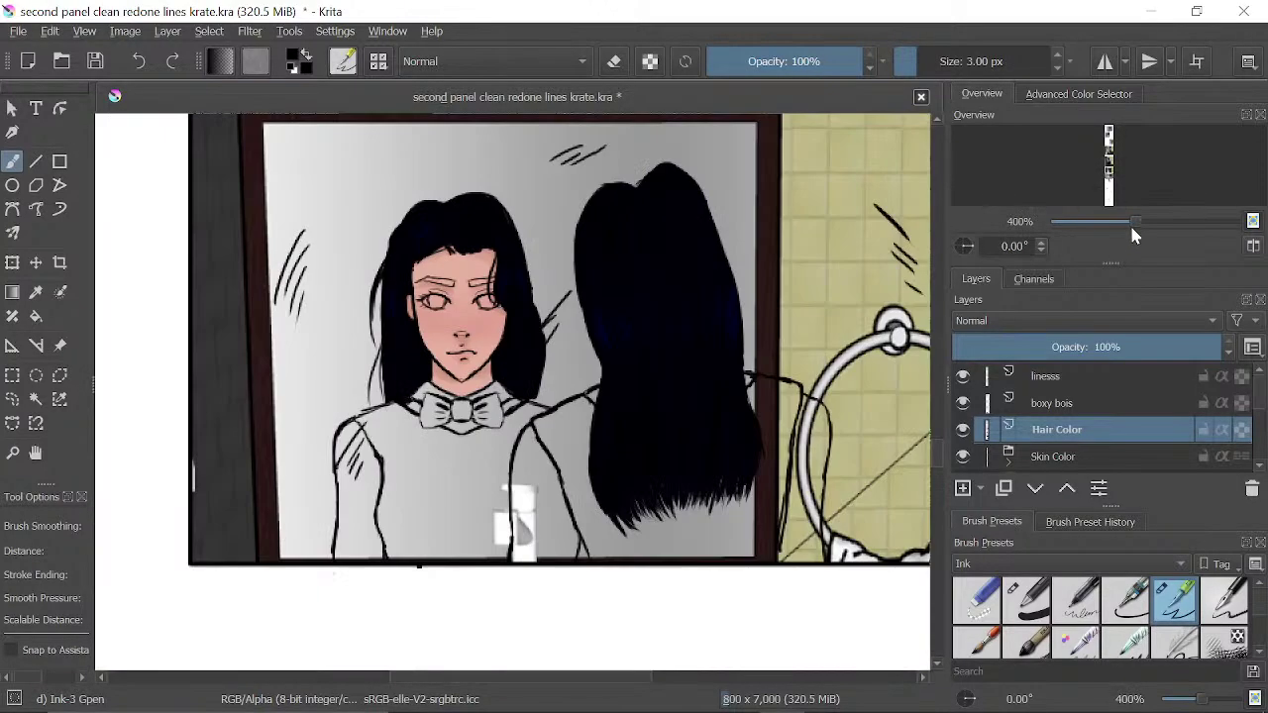
- Lower the Hair Color layer's opacity to 63% for cleaning up the sighing profile figure's hair
{"action": "left_click_drag", "start_coordinate": [717, 649], "coordinate": [804, 256]}
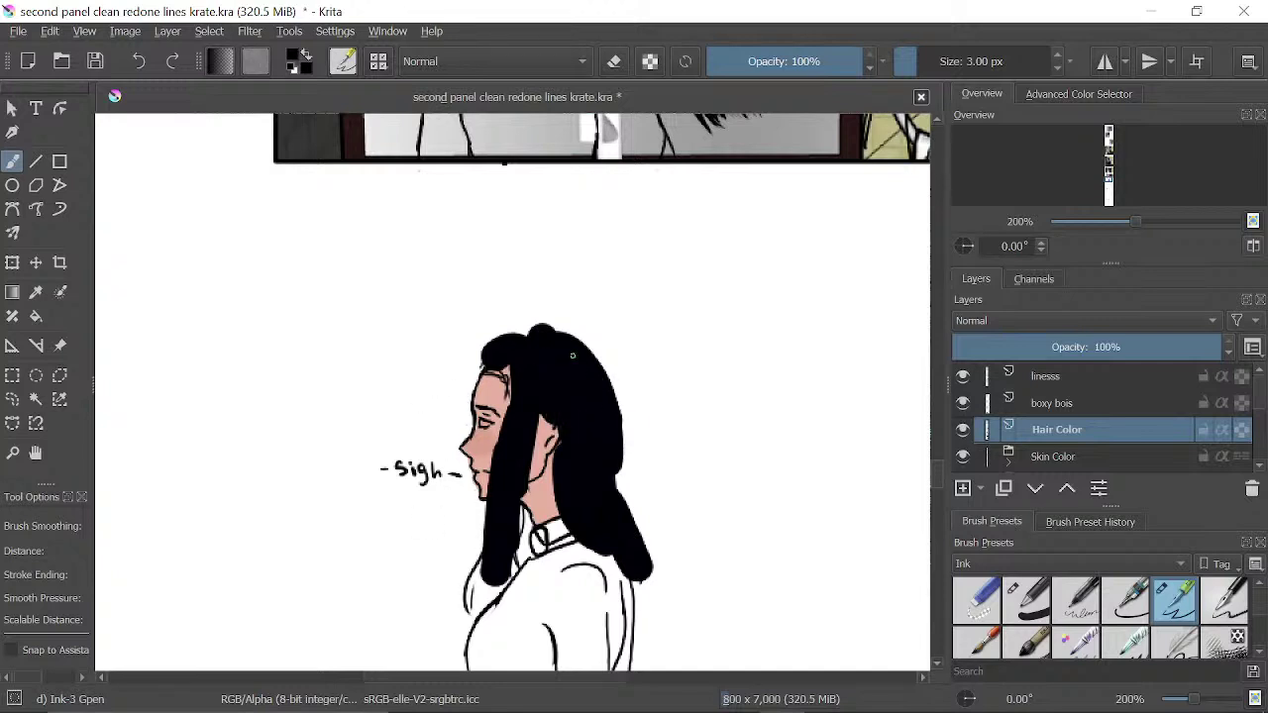
{"action": "left_click_drag", "start_coordinate": [1199, 347], "coordinate": [1122, 347]}
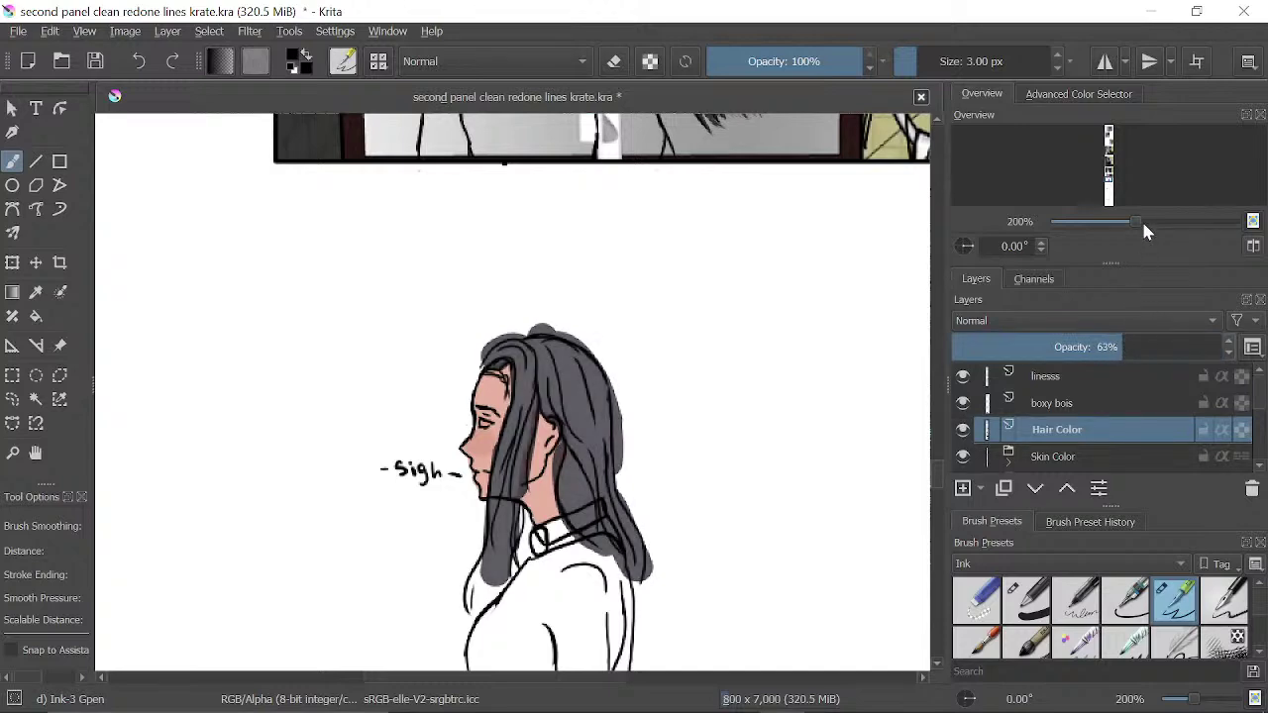
{"action": "left_click_drag", "start_coordinate": [1141, 219], "coordinate": [1151, 229]}
{"action": "mouse_move", "coordinate": [636, 595]}
{"action": "left_mouse_down"}
{"action": "mouse_move", "coordinate": [605, 453]}
{"action": "mouse_move", "coordinate": [598, 514]}
{"action": "left_mouse_up"}
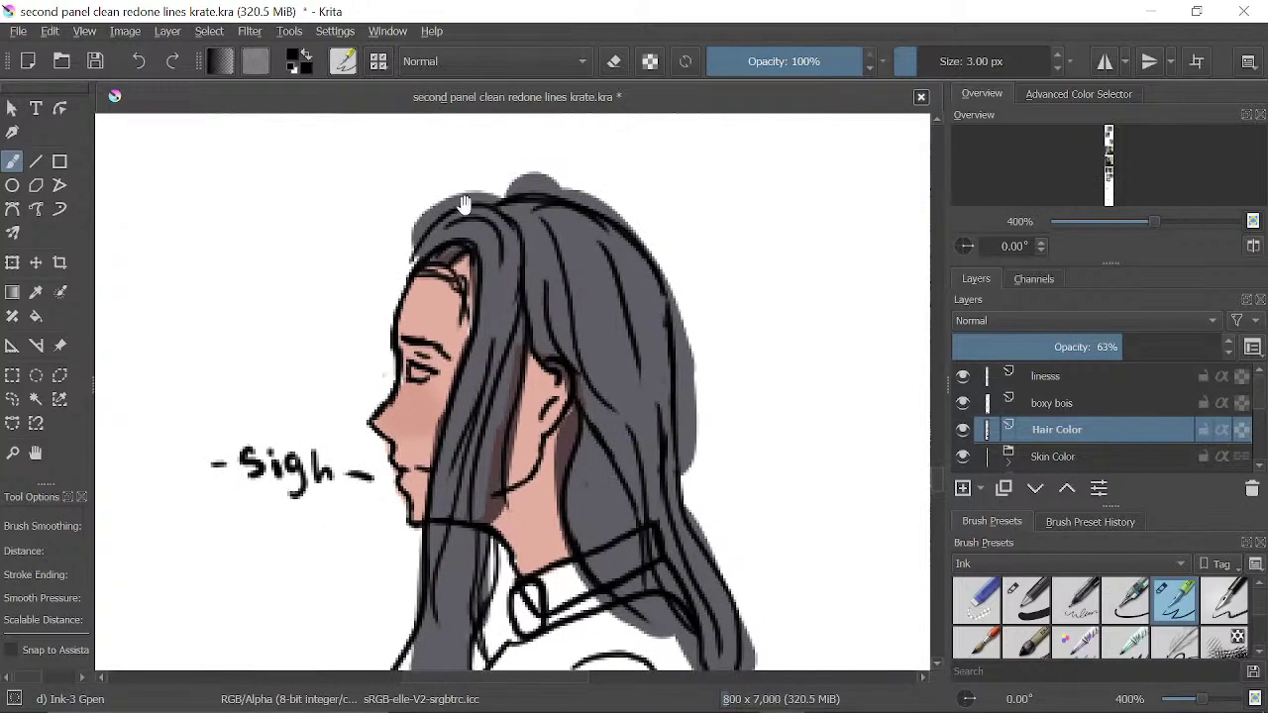
- Erase the hair color that spills outside the line art above the profile figure's forehead and front crown
{"action": "key", "text": "e"}
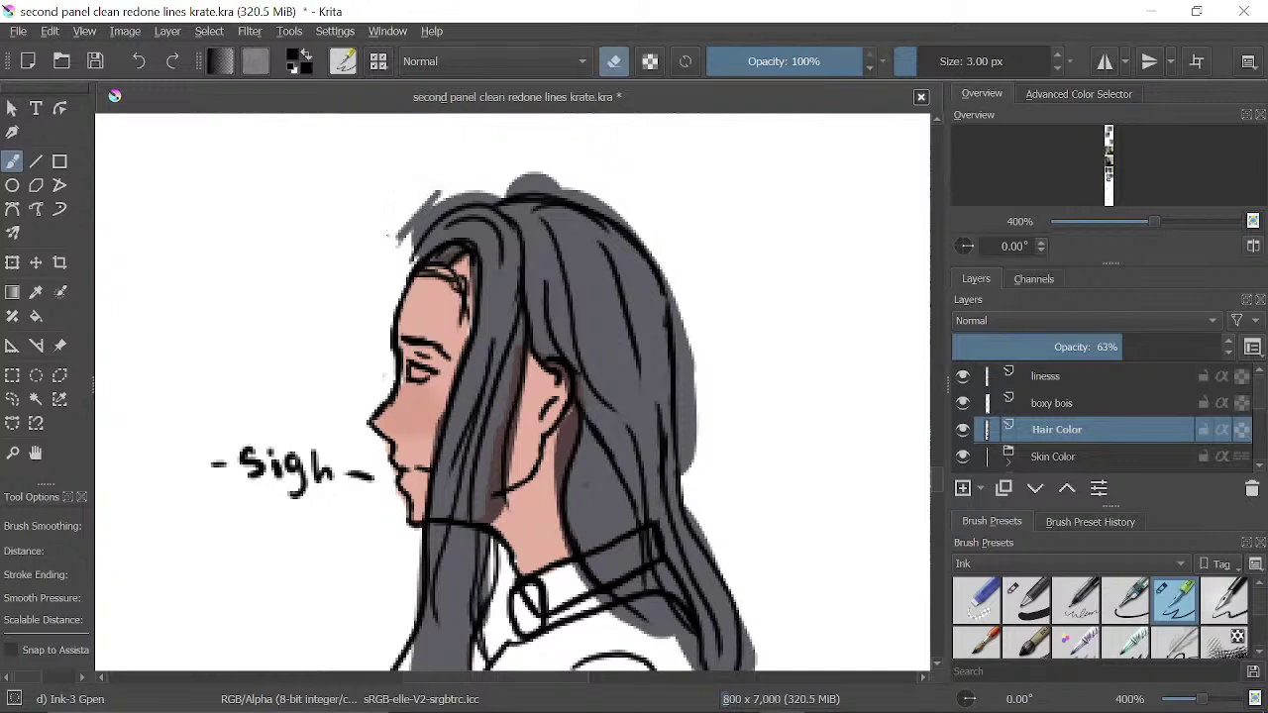
{"action": "mouse_move", "coordinate": [436, 191]}
{"action": "left_mouse_down"}
{"action": "mouse_move", "coordinate": [398, 245]}
{"action": "mouse_move", "coordinate": [396, 221]}
{"action": "mouse_move", "coordinate": [413, 218]}
{"action": "mouse_move", "coordinate": [405, 247]}
{"action": "left_mouse_up"}
{"action": "left_click_drag", "start_coordinate": [459, 187], "coordinate": [456, 219]}
{"action": "mouse_move", "coordinate": [399, 287]}
{"action": "left_mouse_down"}
{"action": "mouse_move", "coordinate": [452, 284]}
{"action": "mouse_move", "coordinate": [404, 291]}
{"action": "mouse_move", "coordinate": [455, 286]}
{"action": "mouse_move", "coordinate": [473, 266]}
{"action": "mouse_move", "coordinate": [505, 275]}
{"action": "left_mouse_up"}
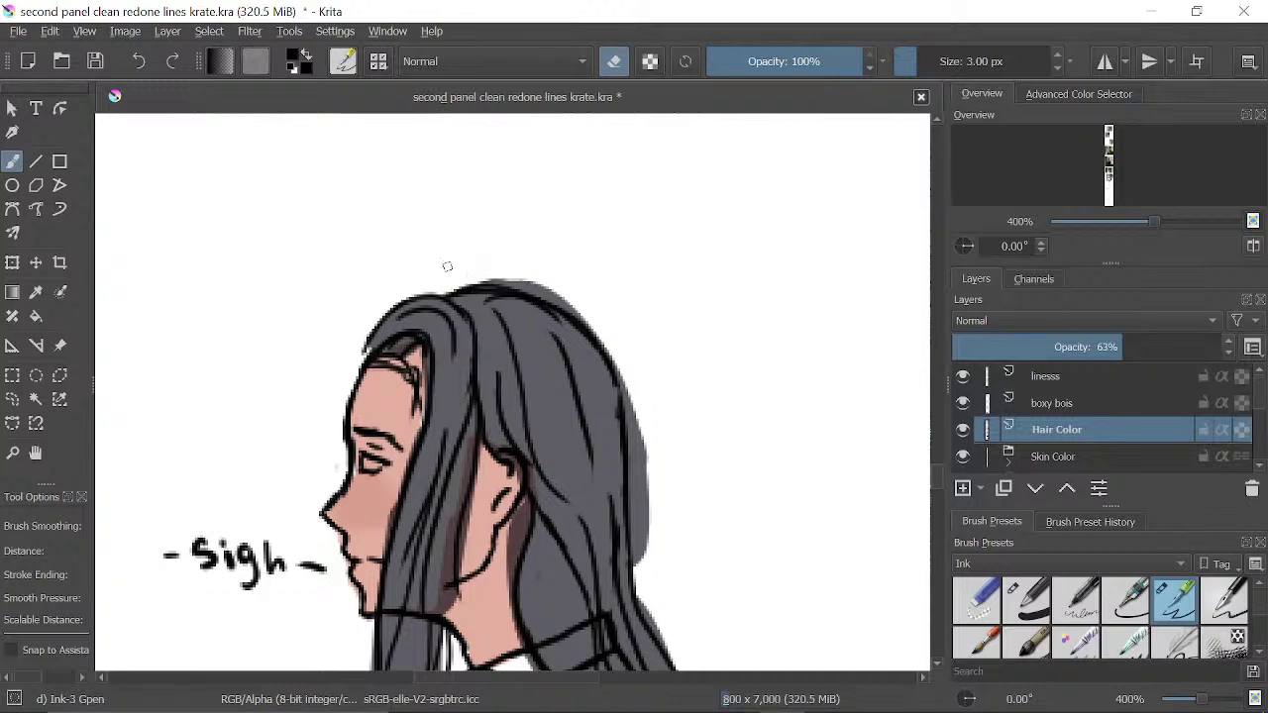
{"action": "key", "text": "space"}
{"action": "mouse_move", "coordinate": [457, 332]}
{"action": "left_mouse_down"}
{"action": "mouse_move", "coordinate": [474, 204]}
{"action": "mouse_move", "coordinate": [452, 318]}
{"action": "mouse_move", "coordinate": [472, 309]}
{"action": "left_mouse_up"}
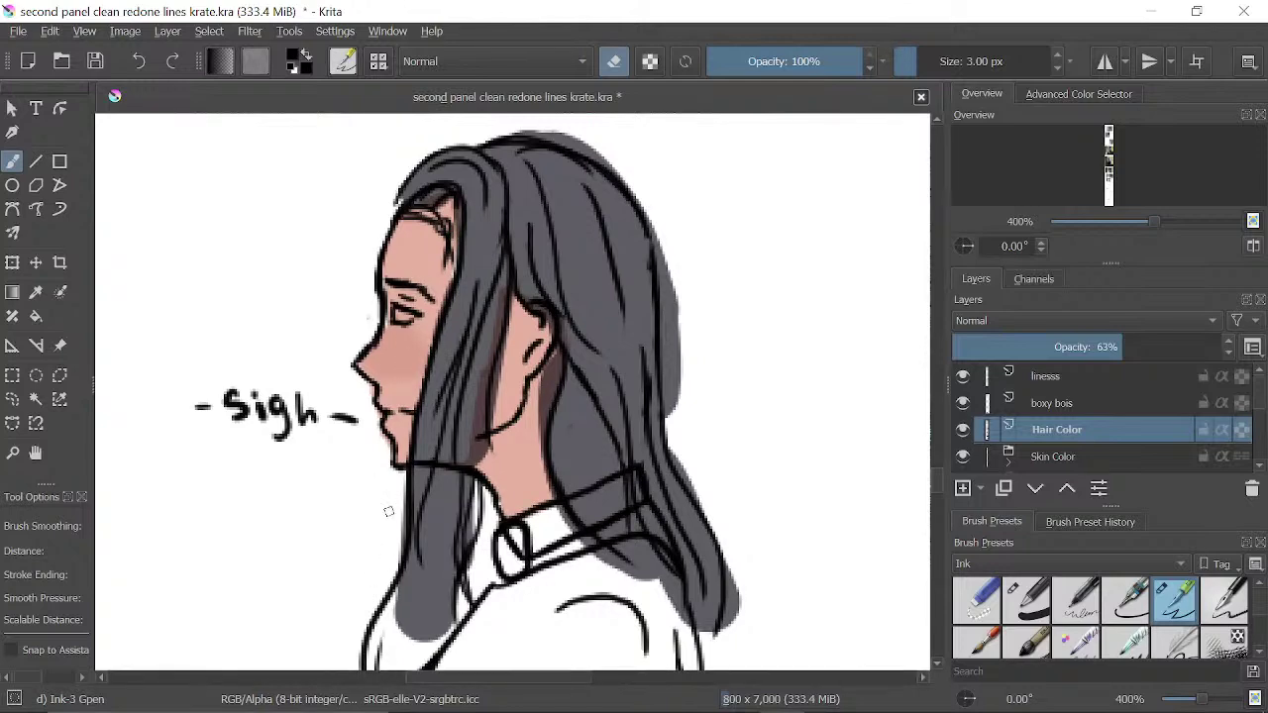
- Erase the excess hair color along the front lock, around the ear and nape, and below the collar
{"action": "left_click_drag", "start_coordinate": [397, 549], "coordinate": [401, 435]}
{"action": "mouse_move", "coordinate": [484, 348]}
{"action": "left_mouse_down"}
{"action": "mouse_move", "coordinate": [436, 497]}
{"action": "mouse_move", "coordinate": [489, 289]}
{"action": "left_mouse_up"}
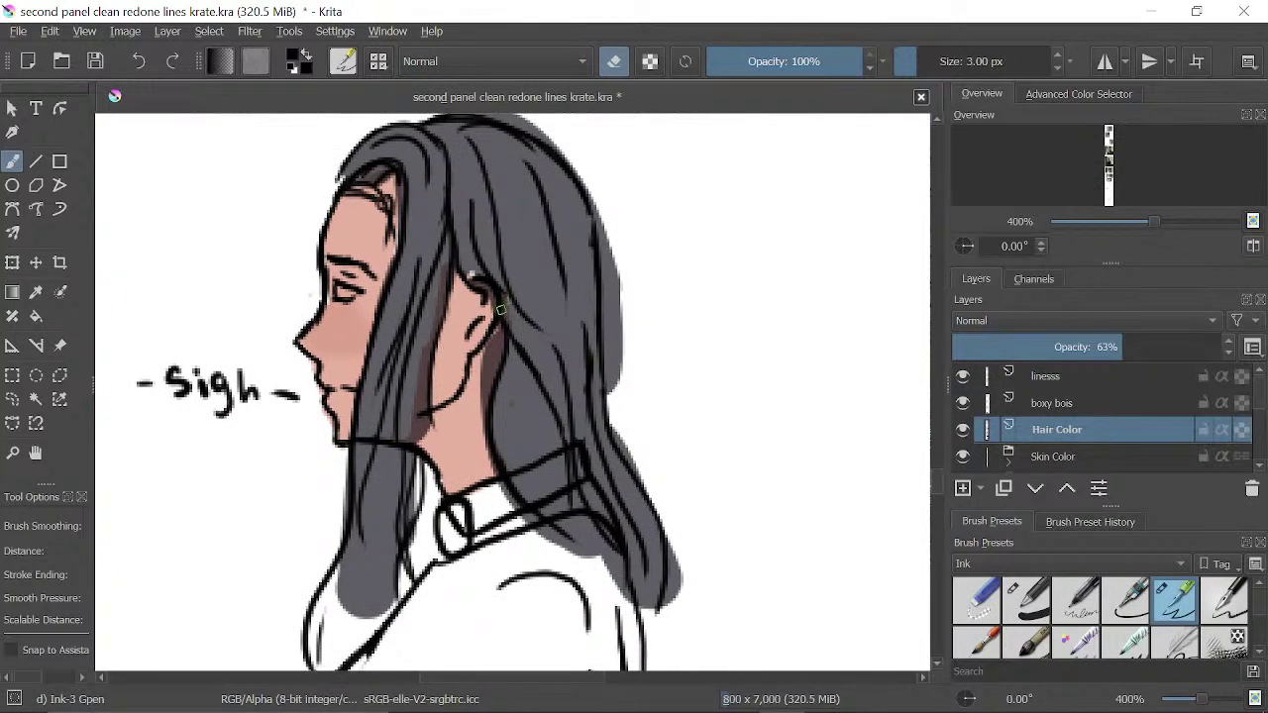
{"action": "mouse_move", "coordinate": [485, 355]}
{"action": "left_mouse_down"}
{"action": "mouse_move", "coordinate": [495, 335]}
{"action": "mouse_move", "coordinate": [487, 384]}
{"action": "mouse_move", "coordinate": [500, 330]}
{"action": "left_mouse_up"}
{"action": "mouse_move", "coordinate": [498, 430]}
{"action": "left_mouse_down"}
{"action": "mouse_move", "coordinate": [505, 321]}
{"action": "mouse_move", "coordinate": [453, 302]}
{"action": "mouse_move", "coordinate": [474, 364]}
{"action": "mouse_move", "coordinate": [456, 320]}
{"action": "mouse_move", "coordinate": [512, 402]}
{"action": "mouse_move", "coordinate": [544, 416]}
{"action": "mouse_move", "coordinate": [517, 417]}
{"action": "left_mouse_up"}
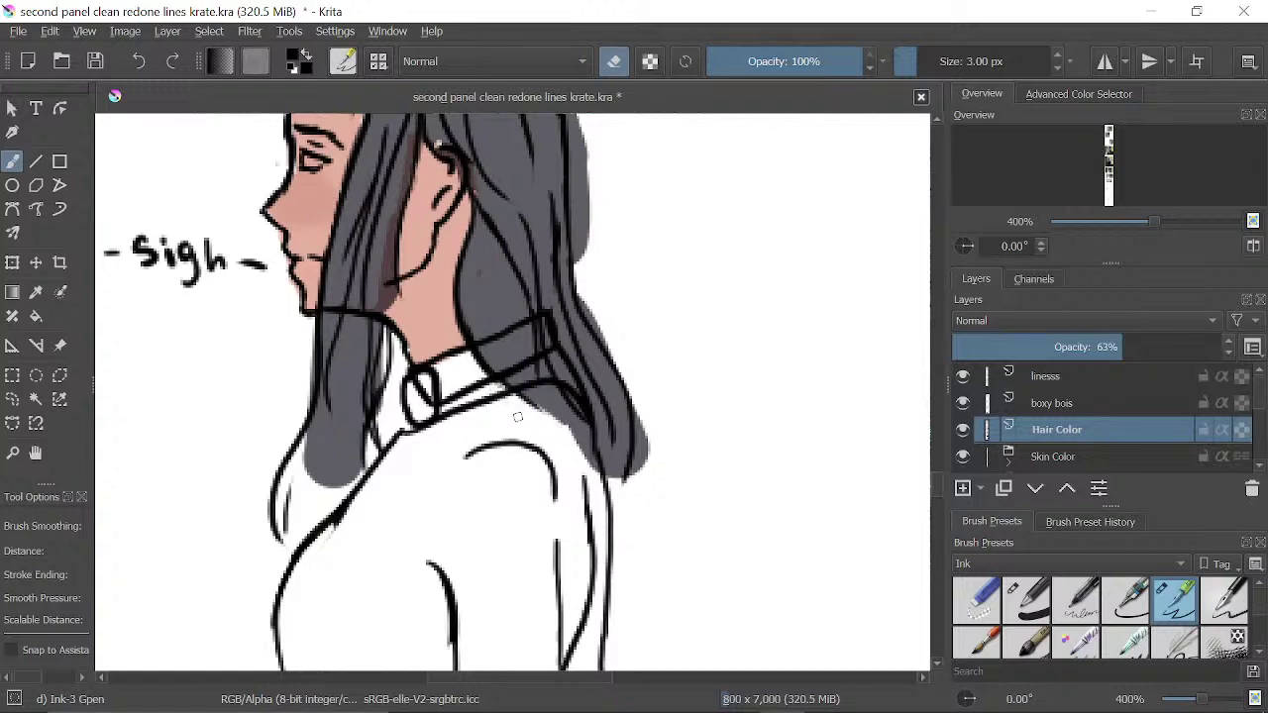
- Erase the hair color spilling past the line art over the back of the head and down to the back hair's tips
{"action": "scroll", "coordinate": [512, 263], "scroll_direction": "up", "scroll_amount": 5}
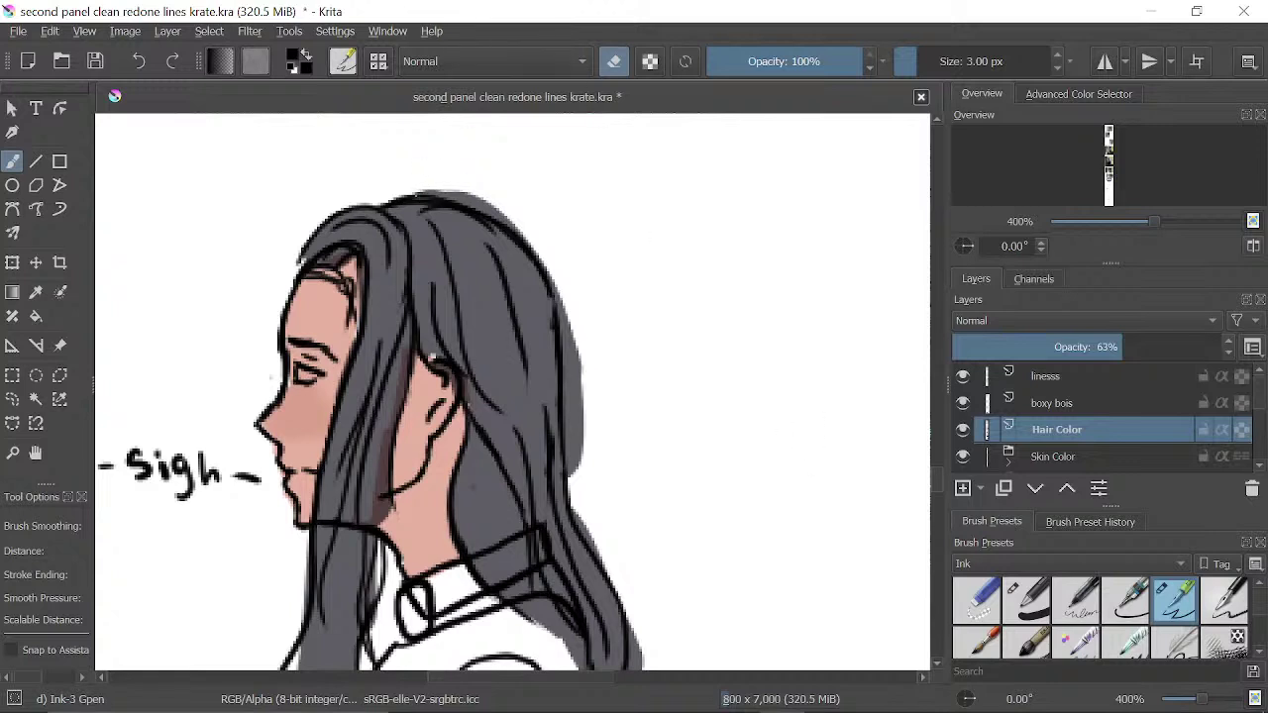
{"action": "mouse_move", "coordinate": [466, 194]}
{"action": "left_mouse_down"}
{"action": "mouse_move", "coordinate": [427, 185]}
{"action": "mouse_move", "coordinate": [451, 202]}
{"action": "mouse_move", "coordinate": [492, 203]}
{"action": "left_mouse_up"}
{"action": "mouse_move", "coordinate": [419, 190]}
{"action": "left_mouse_down"}
{"action": "mouse_move", "coordinate": [501, 213]}
{"action": "mouse_move", "coordinate": [473, 209]}
{"action": "mouse_move", "coordinate": [516, 230]}
{"action": "left_mouse_up"}
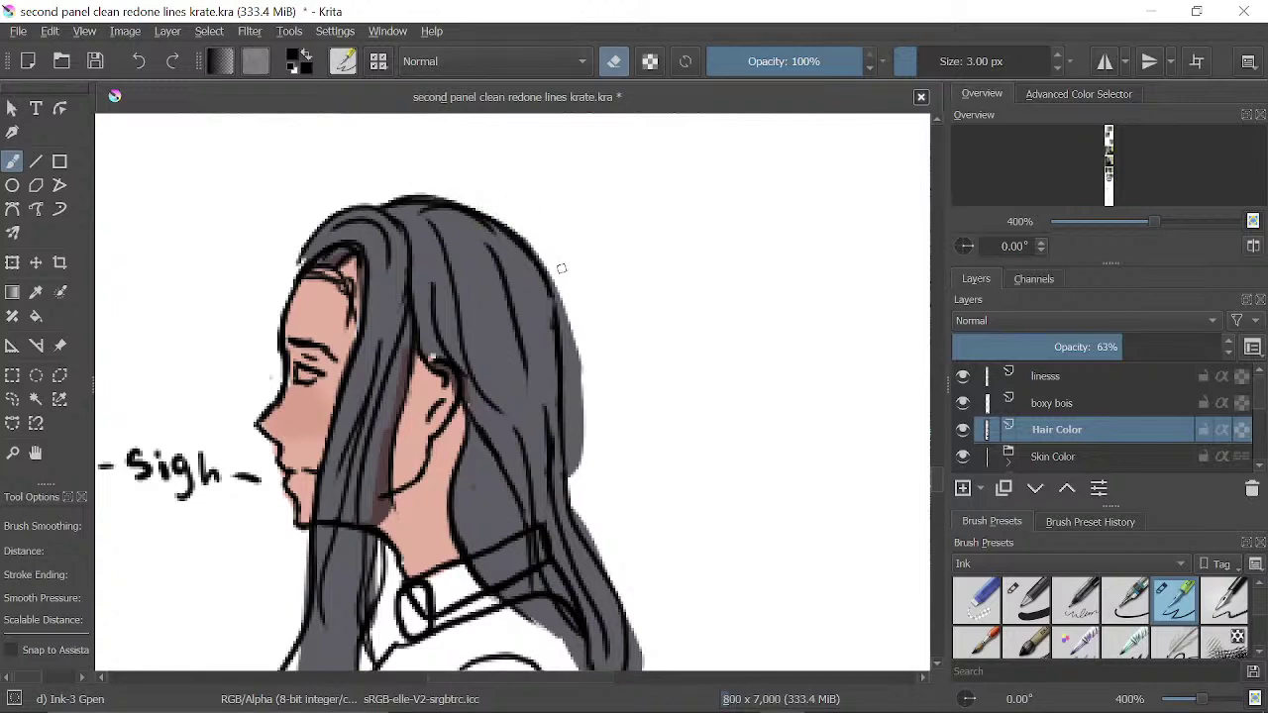
{"action": "mouse_move", "coordinate": [553, 281]}
{"action": "left_mouse_down"}
{"action": "mouse_move", "coordinate": [586, 423]}
{"action": "mouse_move", "coordinate": [579, 355]}
{"action": "mouse_move", "coordinate": [582, 480]}
{"action": "mouse_move", "coordinate": [569, 370]}
{"action": "mouse_move", "coordinate": [574, 392]}
{"action": "mouse_move", "coordinate": [587, 340]}
{"action": "mouse_move", "coordinate": [588, 379]}
{"action": "left_mouse_up"}
{"action": "mouse_move", "coordinate": [608, 508]}
{"action": "left_mouse_down"}
{"action": "mouse_move", "coordinate": [584, 313]}
{"action": "mouse_move", "coordinate": [568, 349]}
{"action": "mouse_move", "coordinate": [585, 370]}
{"action": "mouse_move", "coordinate": [584, 241]}
{"action": "left_mouse_up"}
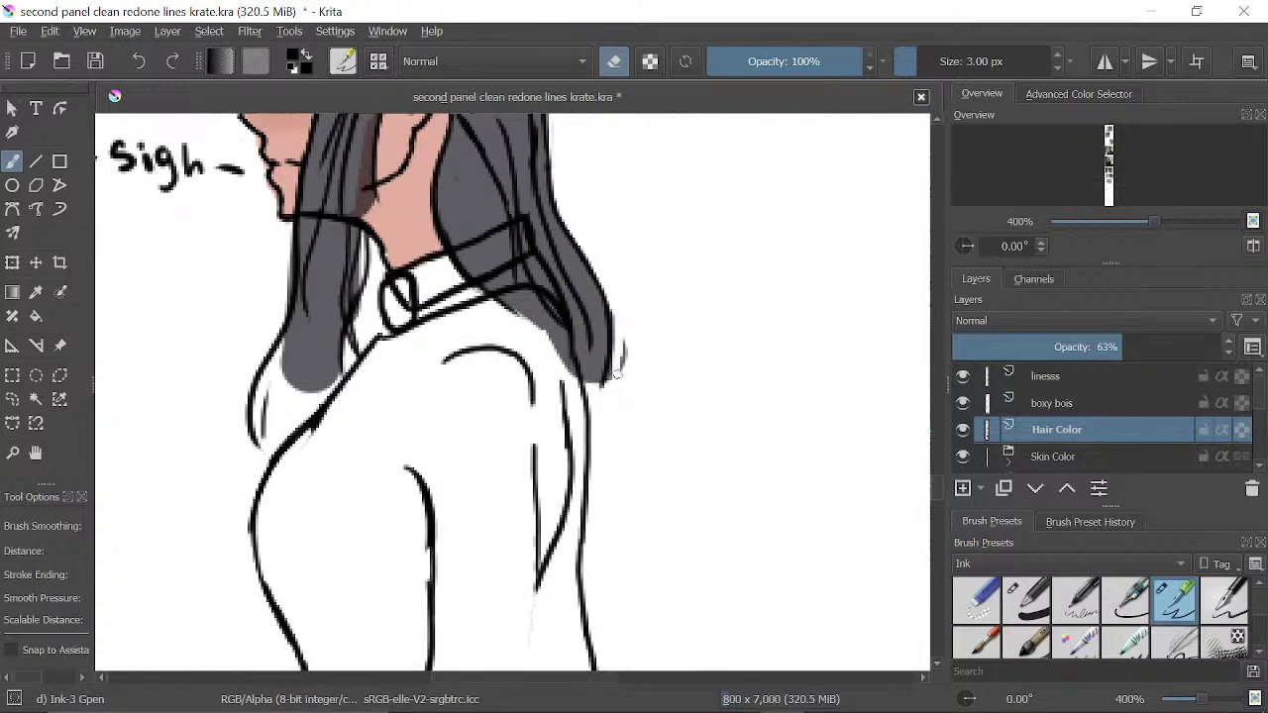
{"action": "mouse_move", "coordinate": [617, 375]}
{"action": "left_mouse_down"}
{"action": "mouse_move", "coordinate": [629, 345]}
{"action": "mouse_move", "coordinate": [612, 368]}
{"action": "mouse_move", "coordinate": [617, 337]}
{"action": "left_mouse_up"}
{"action": "left_click_drag", "start_coordinate": [630, 277], "coordinate": [673, 500]}
{"action": "left_click_drag", "start_coordinate": [600, 217], "coordinate": [604, 314]}
{"action": "left_click_drag", "start_coordinate": [516, 303], "coordinate": [566, 214]}
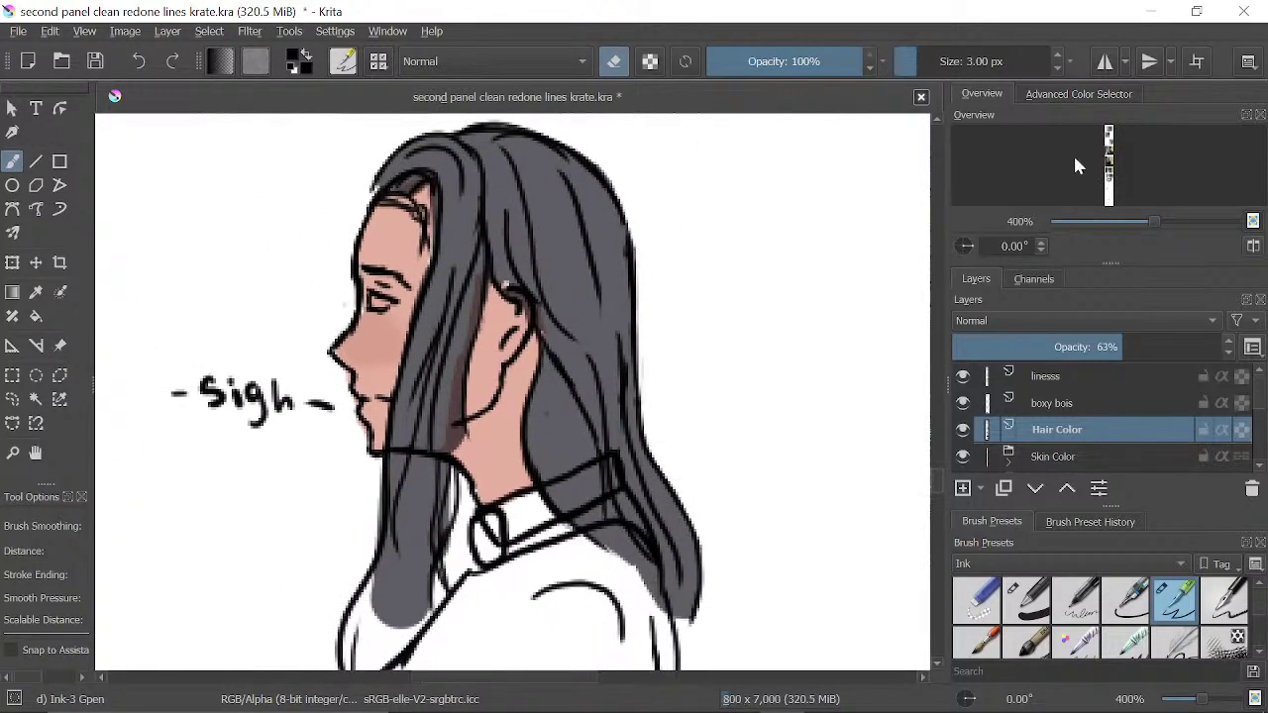
- Paint the missing hair color along the forehead hairline and in the small gap above the ear
{"action": "key", "text": "e"}
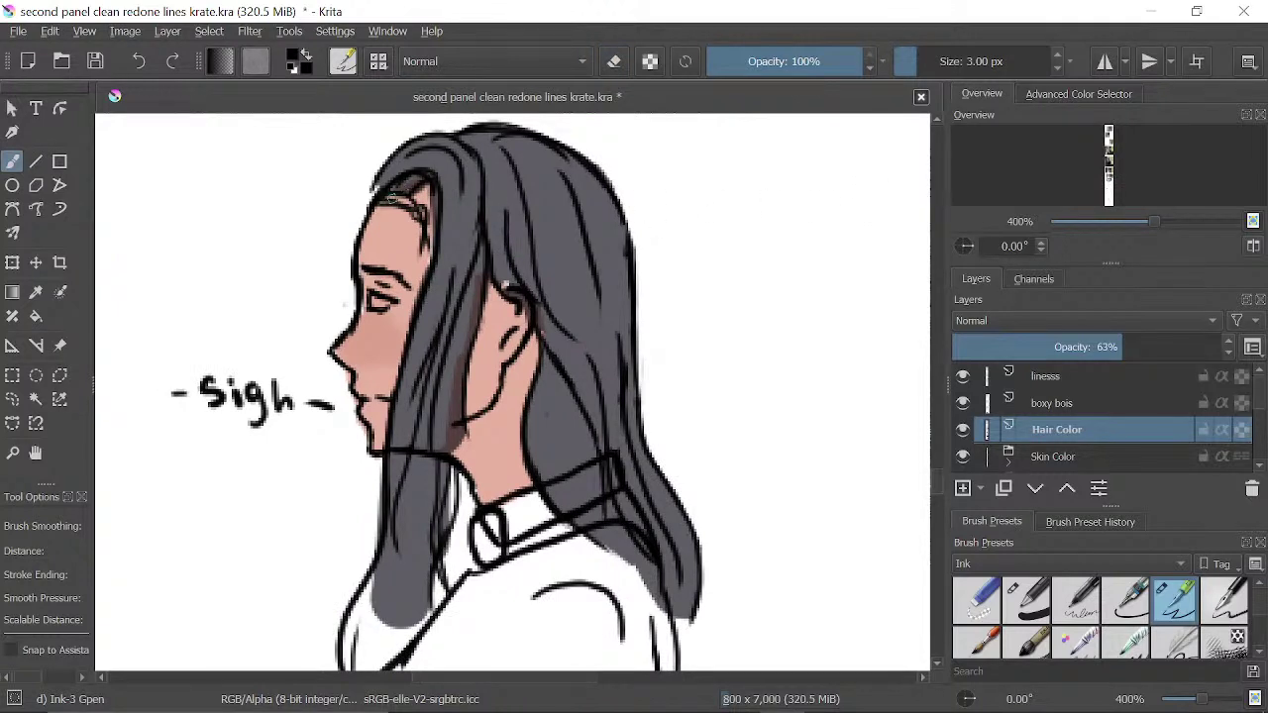
{"action": "mouse_move", "coordinate": [392, 198]}
{"action": "left_mouse_down"}
{"action": "mouse_move", "coordinate": [424, 192]}
{"action": "mouse_move", "coordinate": [433, 225]}
{"action": "left_mouse_up"}
{"action": "scroll", "coordinate": [416, 198], "scroll_direction": "up", "scroll_amount": 2}
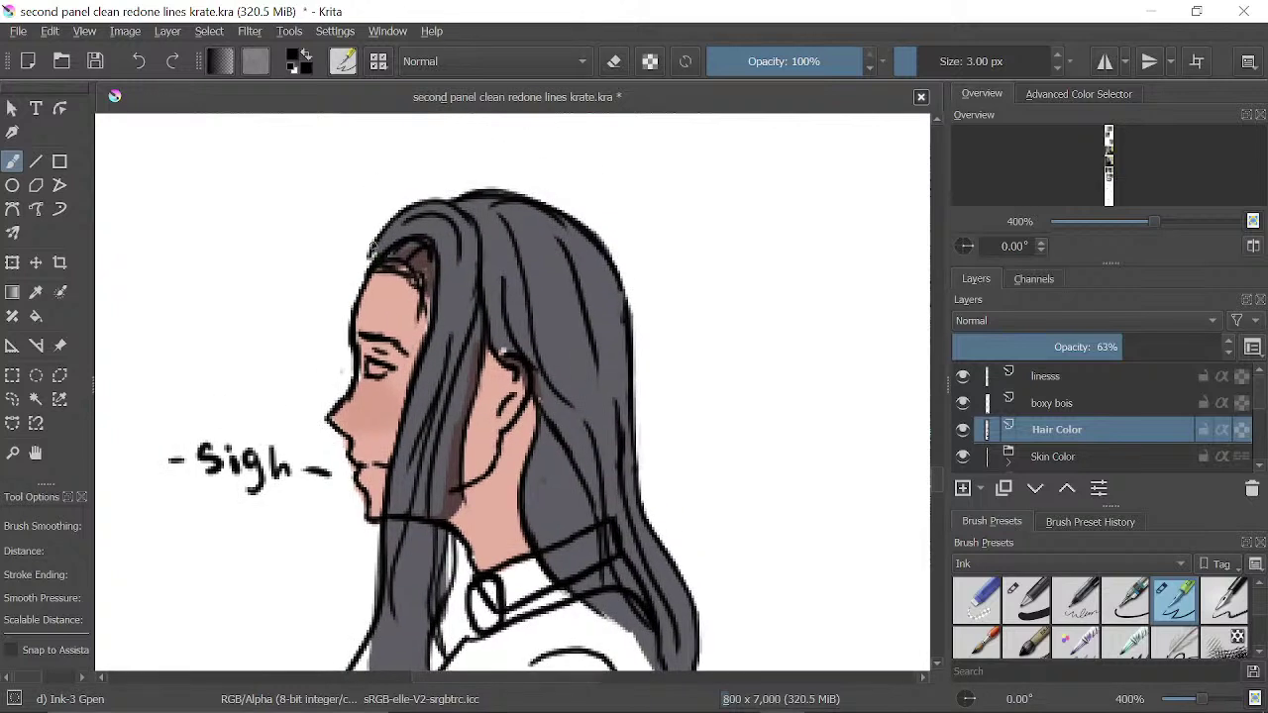
{"action": "left_click_drag", "start_coordinate": [395, 311], "coordinate": [405, 238]}
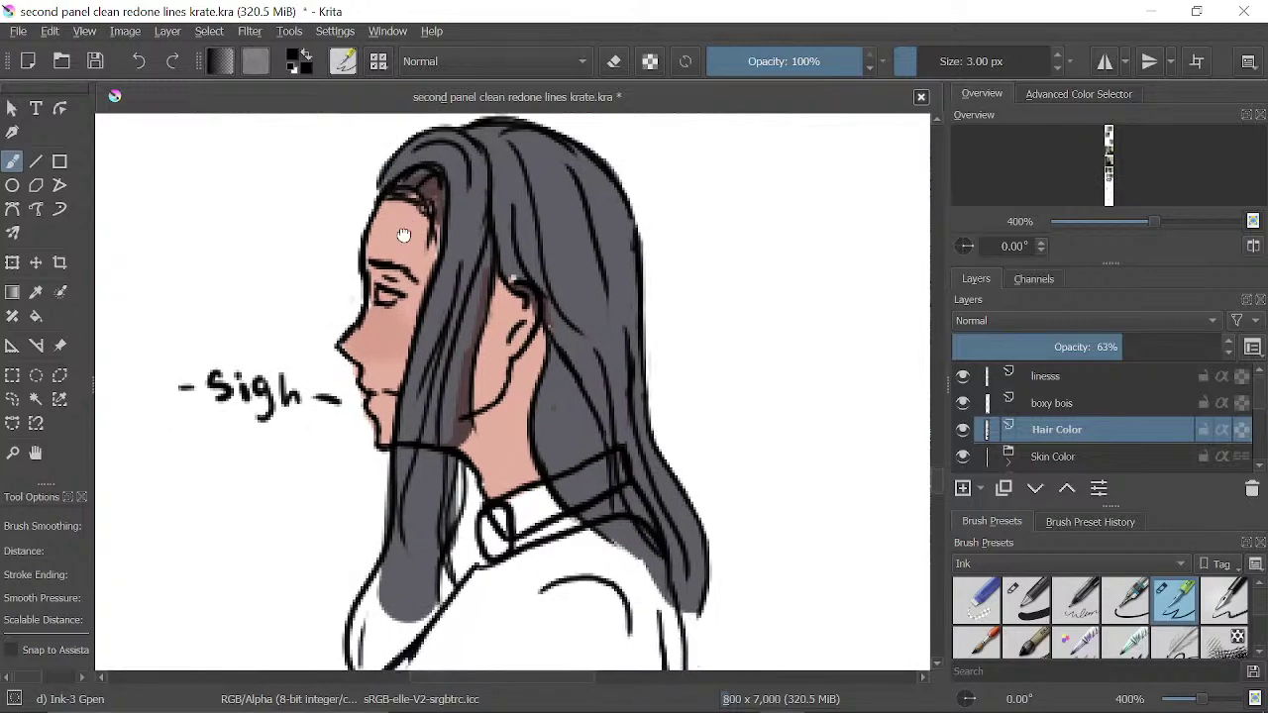
{"action": "mouse_move", "coordinate": [515, 278]}
{"action": "left_mouse_down"}
{"action": "mouse_move", "coordinate": [525, 284]}
{"action": "mouse_move", "coordinate": [508, 273]}
{"action": "left_mouse_up"}
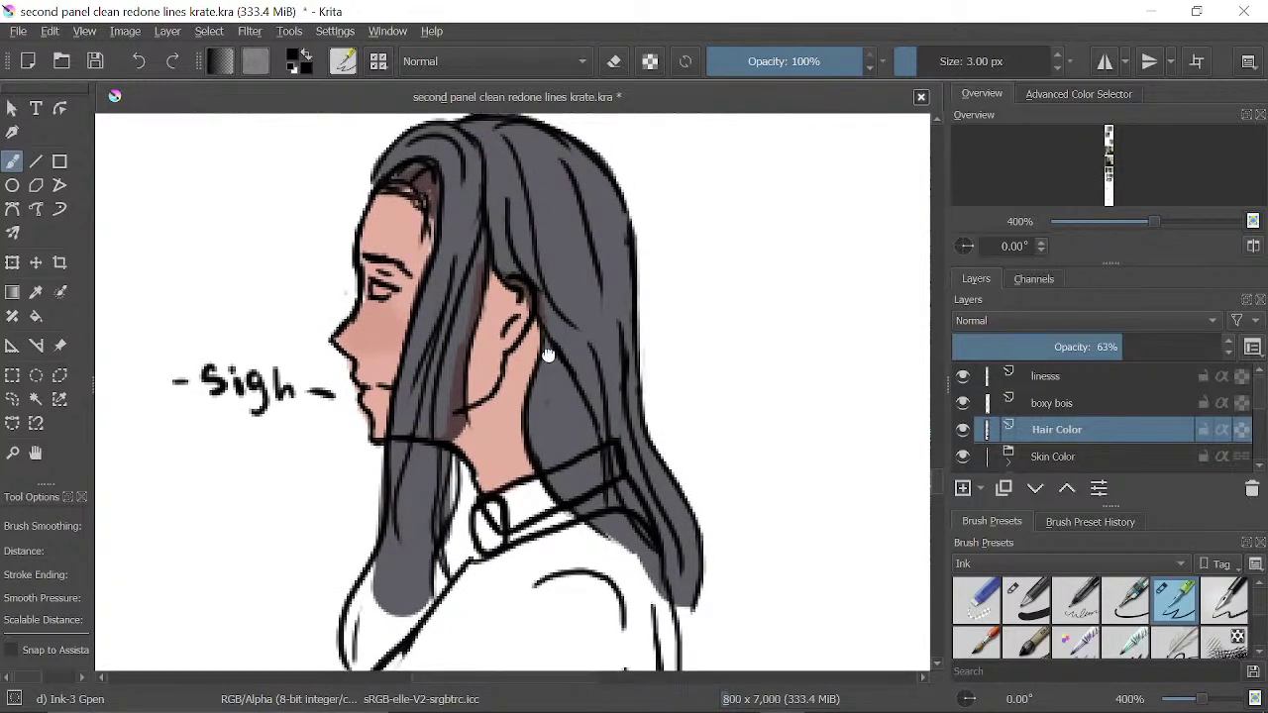
- Extend the front lock down to the shoulder line with thin tapered strands that fill its rounded end
{"action": "left_click_drag", "start_coordinate": [547, 356], "coordinate": [543, 289]}
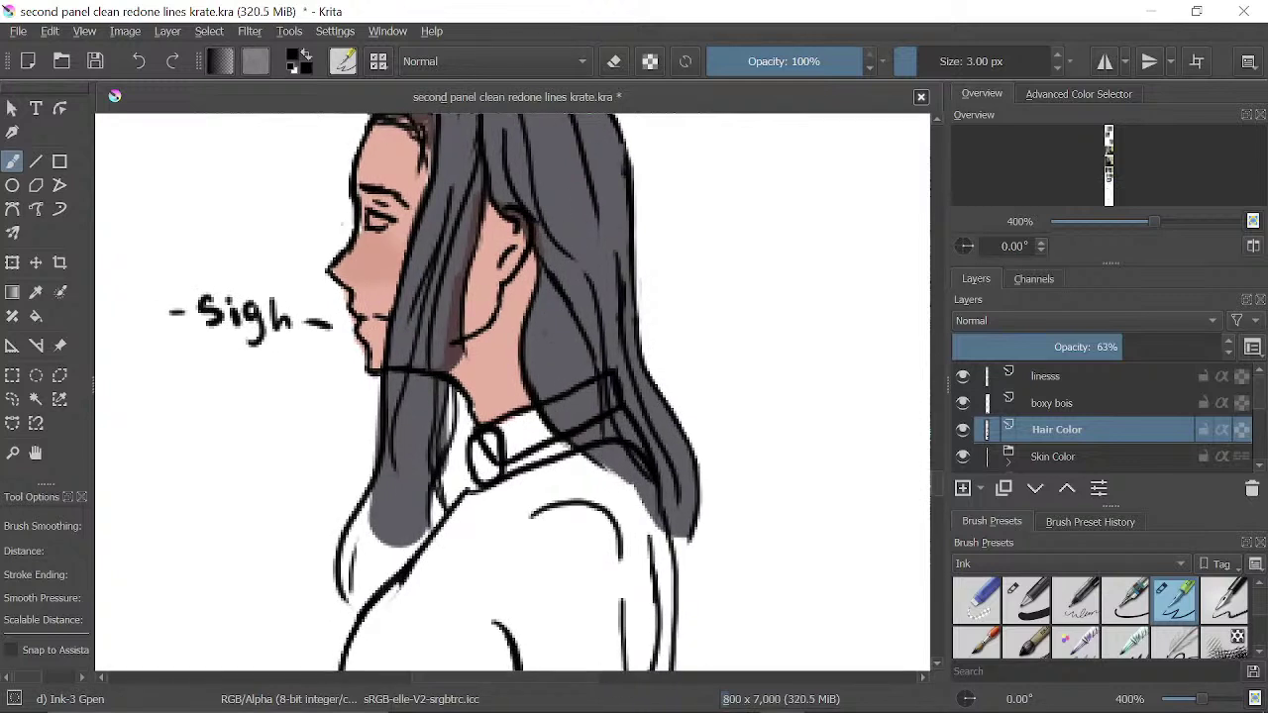
{"action": "mouse_move", "coordinate": [370, 511]}
{"action": "left_mouse_down"}
{"action": "mouse_move", "coordinate": [343, 594]}
{"action": "mouse_move", "coordinate": [355, 606]}
{"action": "mouse_move", "coordinate": [362, 597]}
{"action": "left_mouse_up"}
{"action": "left_click_drag", "start_coordinate": [378, 535], "coordinate": [376, 588]}
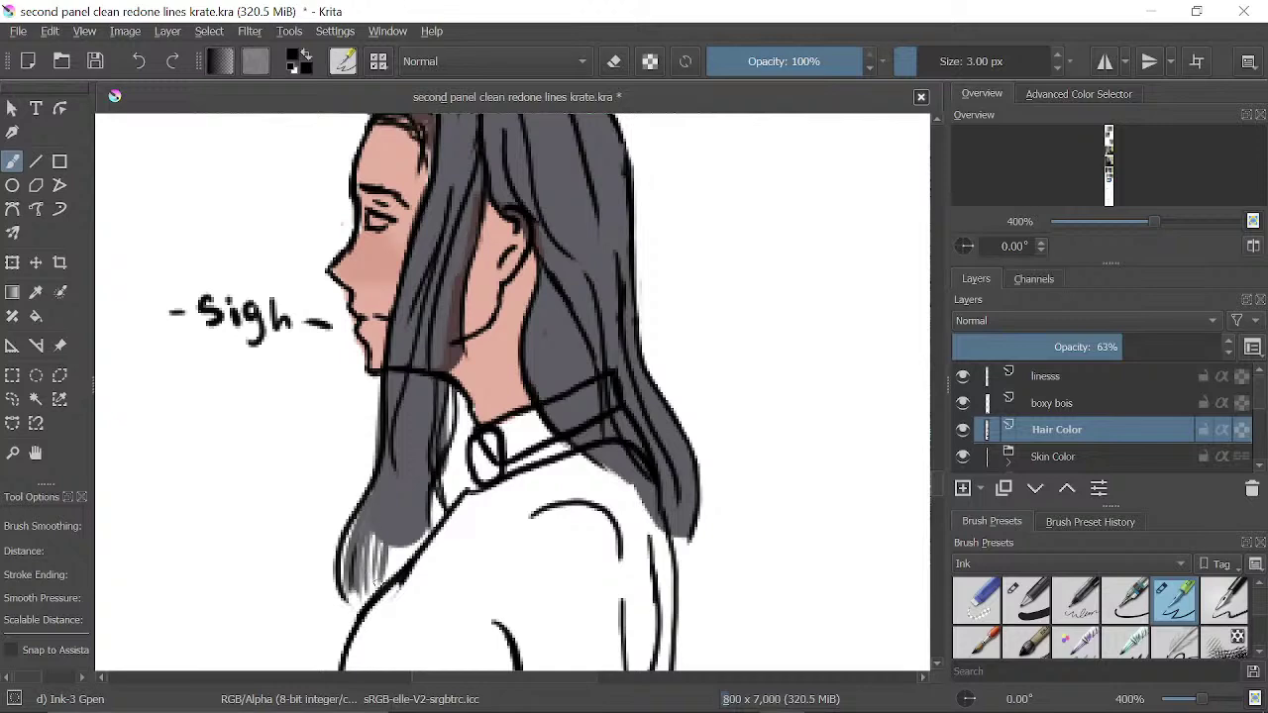
{"action": "left_click_drag", "start_coordinate": [447, 440], "coordinate": [452, 376]}
{"action": "mouse_move", "coordinate": [407, 541]}
{"action": "left_mouse_down"}
{"action": "mouse_move", "coordinate": [397, 574]}
{"action": "mouse_move", "coordinate": [407, 565]}
{"action": "left_mouse_up"}
{"action": "mouse_move", "coordinate": [422, 507]}
{"action": "left_mouse_down"}
{"action": "mouse_move", "coordinate": [430, 430]}
{"action": "mouse_move", "coordinate": [442, 477]}
{"action": "left_mouse_up"}
{"action": "mouse_move", "coordinate": [446, 418]}
{"action": "left_mouse_down"}
{"action": "mouse_move", "coordinate": [436, 476]}
{"action": "mouse_move", "coordinate": [386, 500]}
{"action": "mouse_move", "coordinate": [392, 513]}
{"action": "left_mouse_up"}
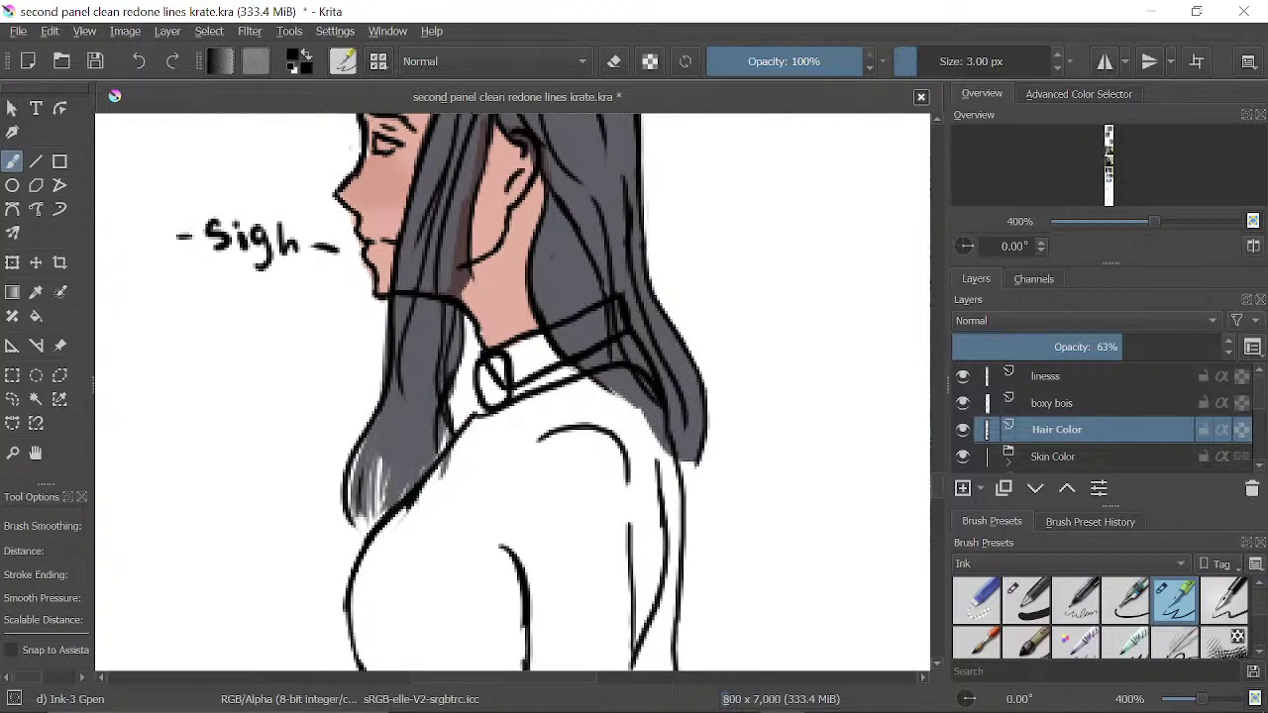
{"action": "left_click_drag", "start_coordinate": [389, 468], "coordinate": [373, 525]}
{"action": "left_click_drag", "start_coordinate": [386, 487], "coordinate": [374, 527]}
{"action": "left_click_drag", "start_coordinate": [354, 454], "coordinate": [342, 510]}
{"action": "left_click_drag", "start_coordinate": [375, 414], "coordinate": [342, 530]}
- Add loose strands at the temple and in front of the front lock, and try a stray strand at the crown
{"action": "left_click_drag", "start_coordinate": [455, 151], "coordinate": [405, 332]}
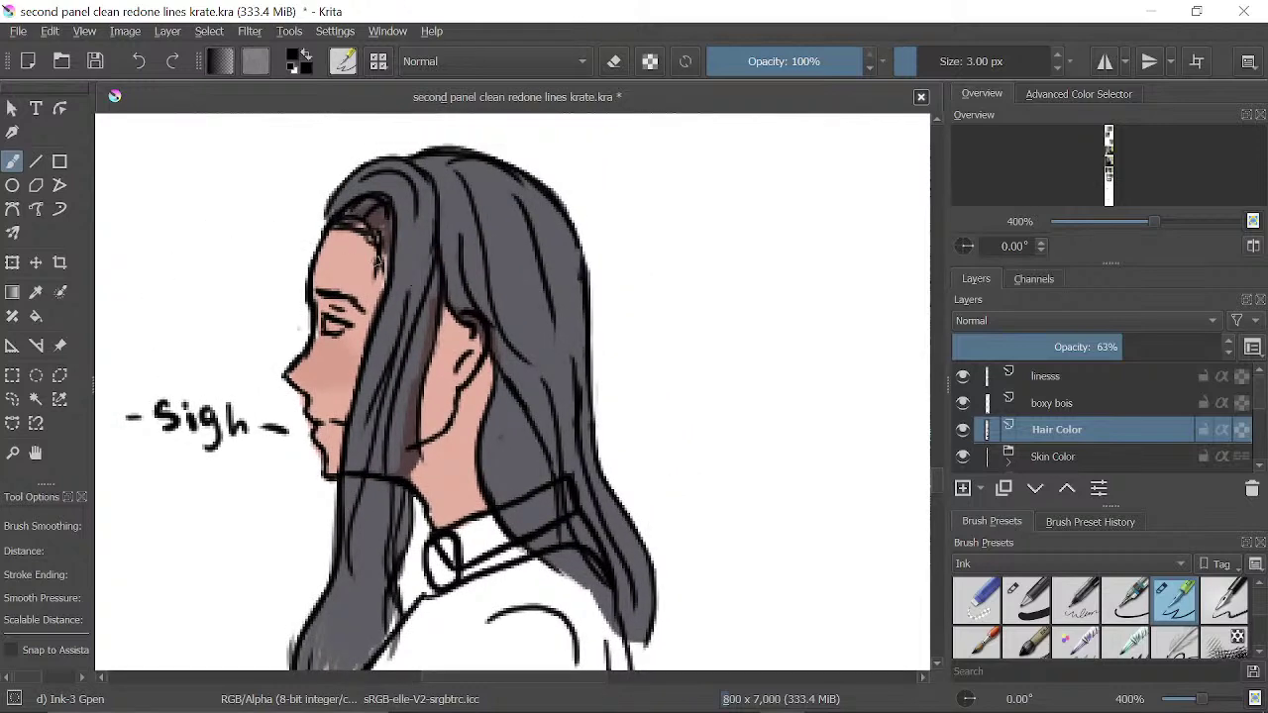
{"action": "left_click_drag", "start_coordinate": [385, 260], "coordinate": [352, 416]}
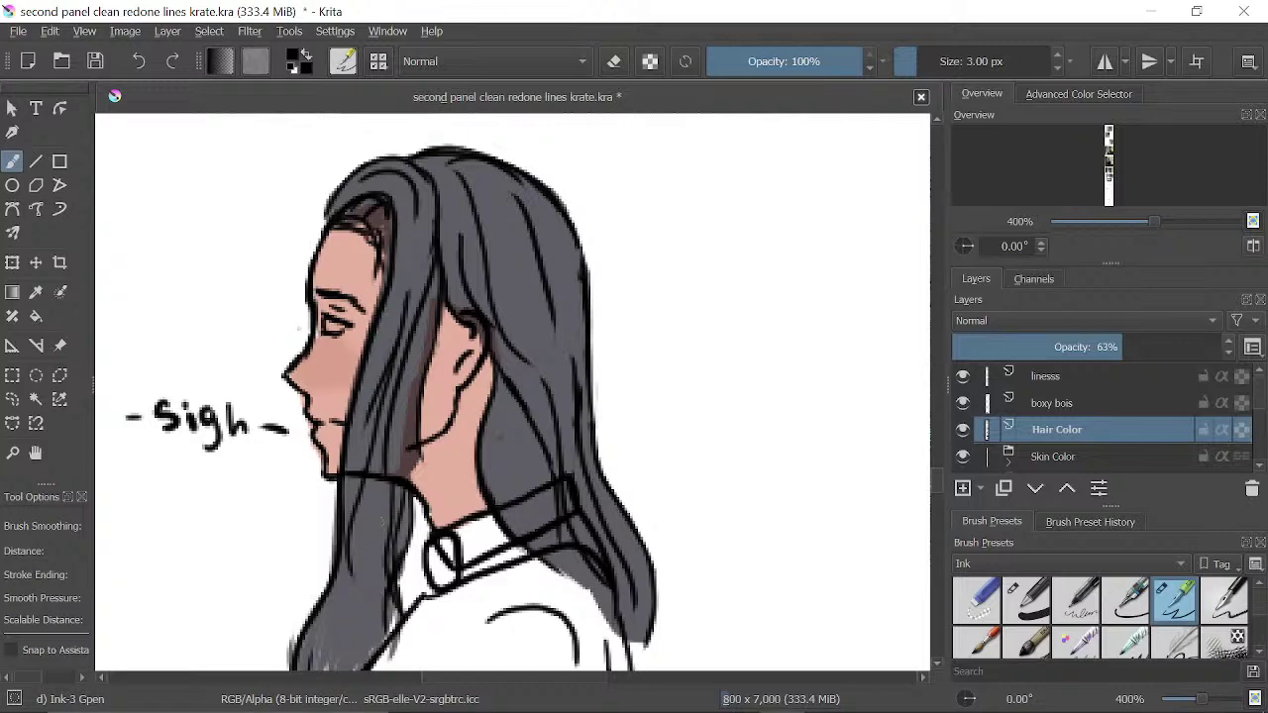
{"action": "mouse_move", "coordinate": [340, 469]}
{"action": "left_mouse_down"}
{"action": "mouse_move", "coordinate": [314, 555]}
{"action": "mouse_move", "coordinate": [327, 585]}
{"action": "left_mouse_up"}
{"action": "left_click_drag", "start_coordinate": [417, 454], "coordinate": [326, 402]}
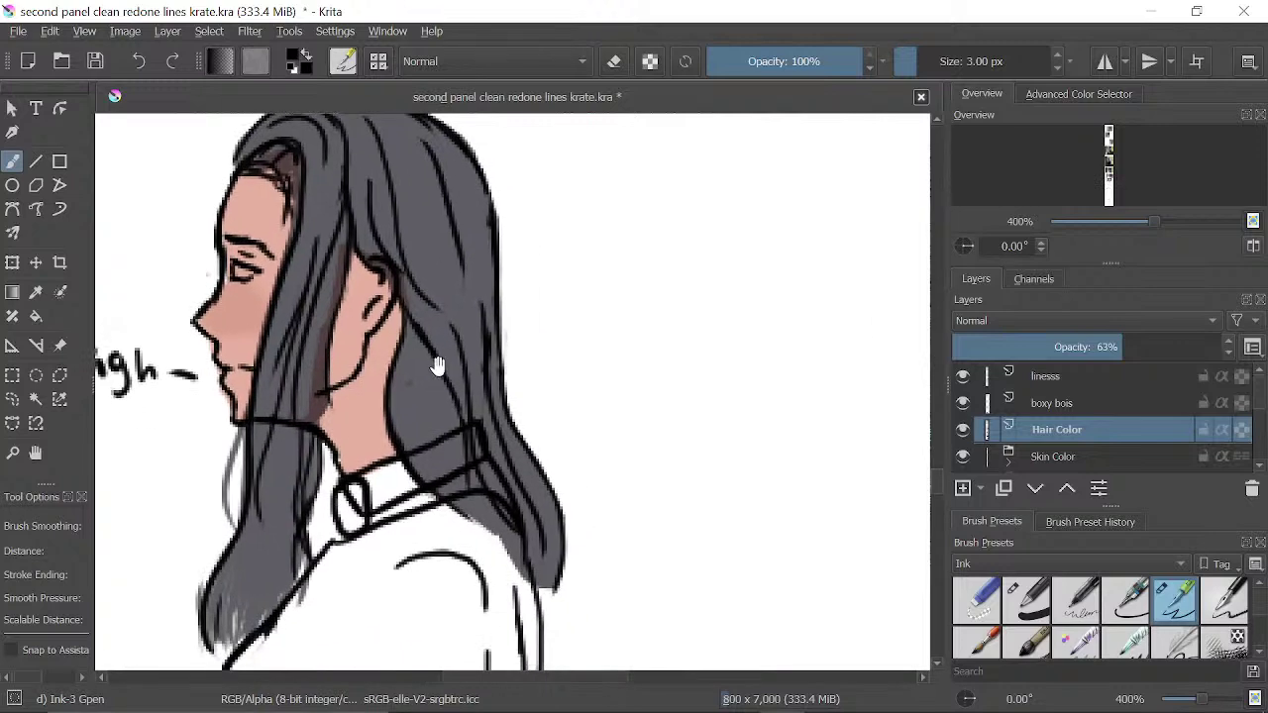
{"action": "left_click_drag", "start_coordinate": [404, 166], "coordinate": [457, 252]}
{"action": "left_click_drag", "start_coordinate": [399, 188], "coordinate": [374, 194]}
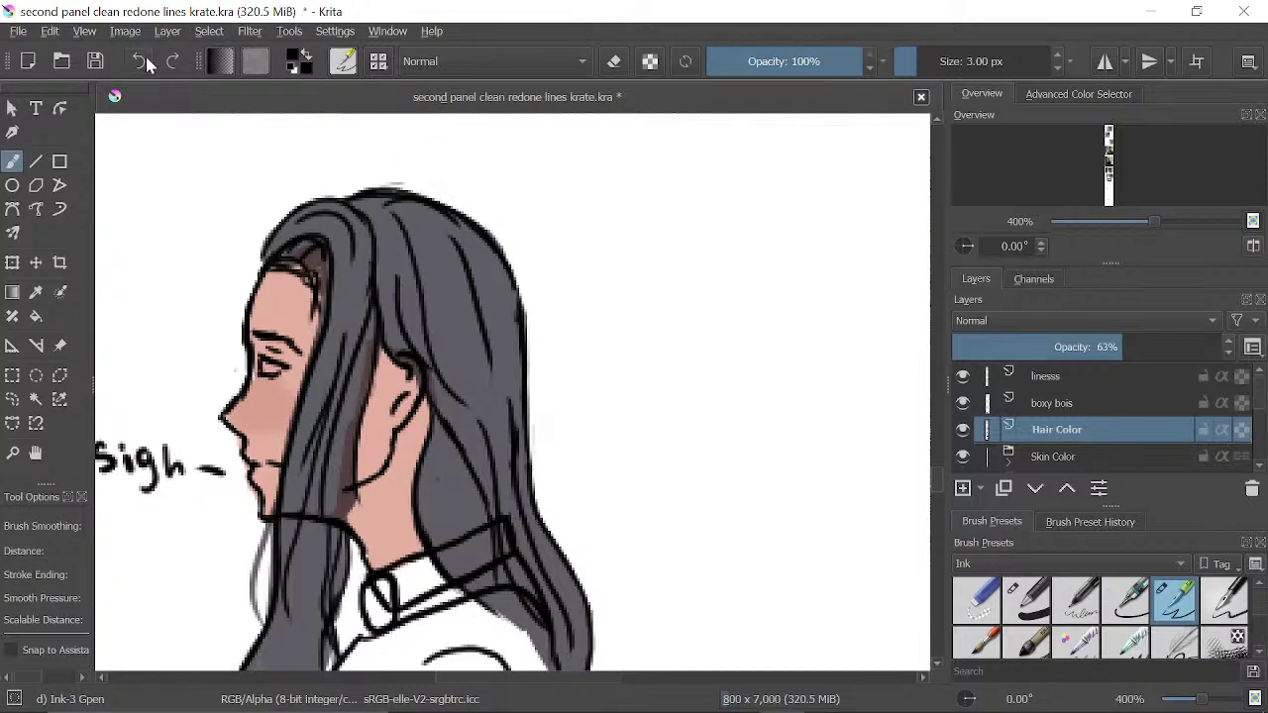
- Paint thin loose strands along the neck and collar, and taper the tips of the back hair
{"action": "left_click_drag", "start_coordinate": [505, 457], "coordinate": [525, 266]}
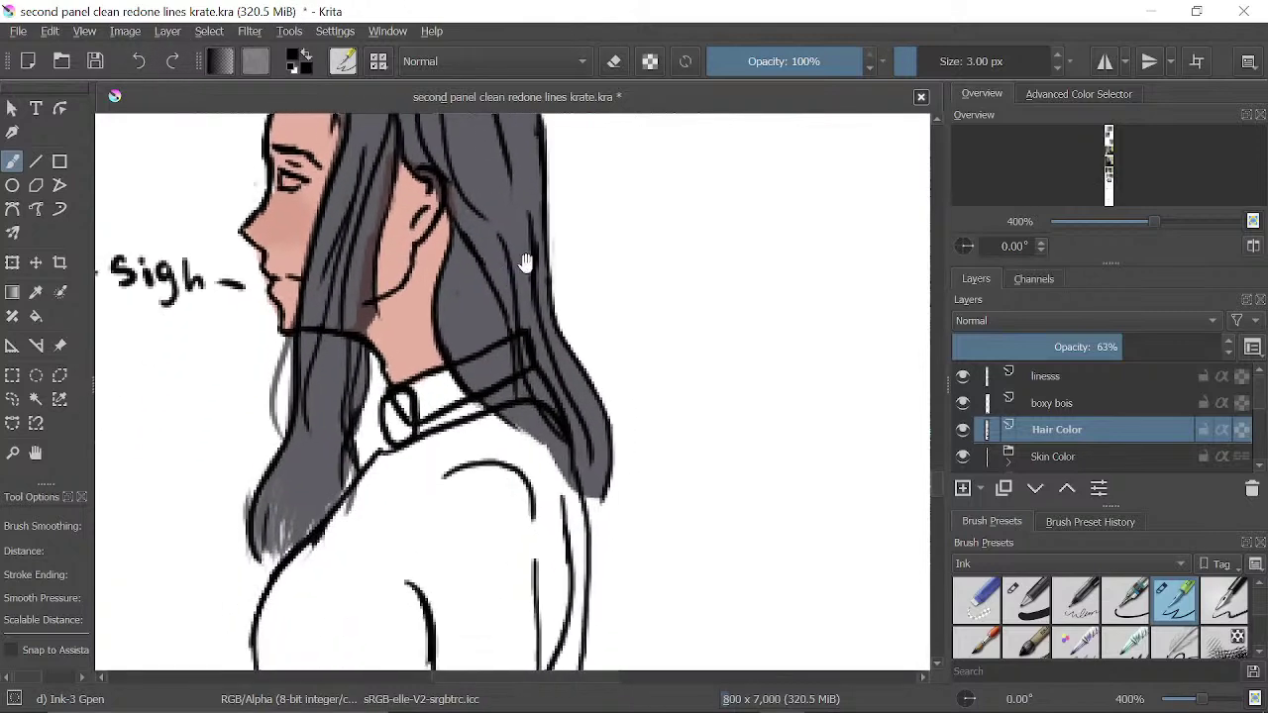
{"action": "mouse_move", "coordinate": [447, 211]}
{"action": "left_mouse_down"}
{"action": "mouse_move", "coordinate": [414, 347]}
{"action": "mouse_move", "coordinate": [421, 411]}
{"action": "left_mouse_up"}
{"action": "mouse_move", "coordinate": [439, 325]}
{"action": "left_mouse_down"}
{"action": "mouse_move", "coordinate": [428, 332]}
{"action": "mouse_move", "coordinate": [451, 396]}
{"action": "mouse_move", "coordinate": [510, 421]}
{"action": "mouse_move", "coordinate": [532, 395]}
{"action": "mouse_move", "coordinate": [510, 313]}
{"action": "left_mouse_up"}
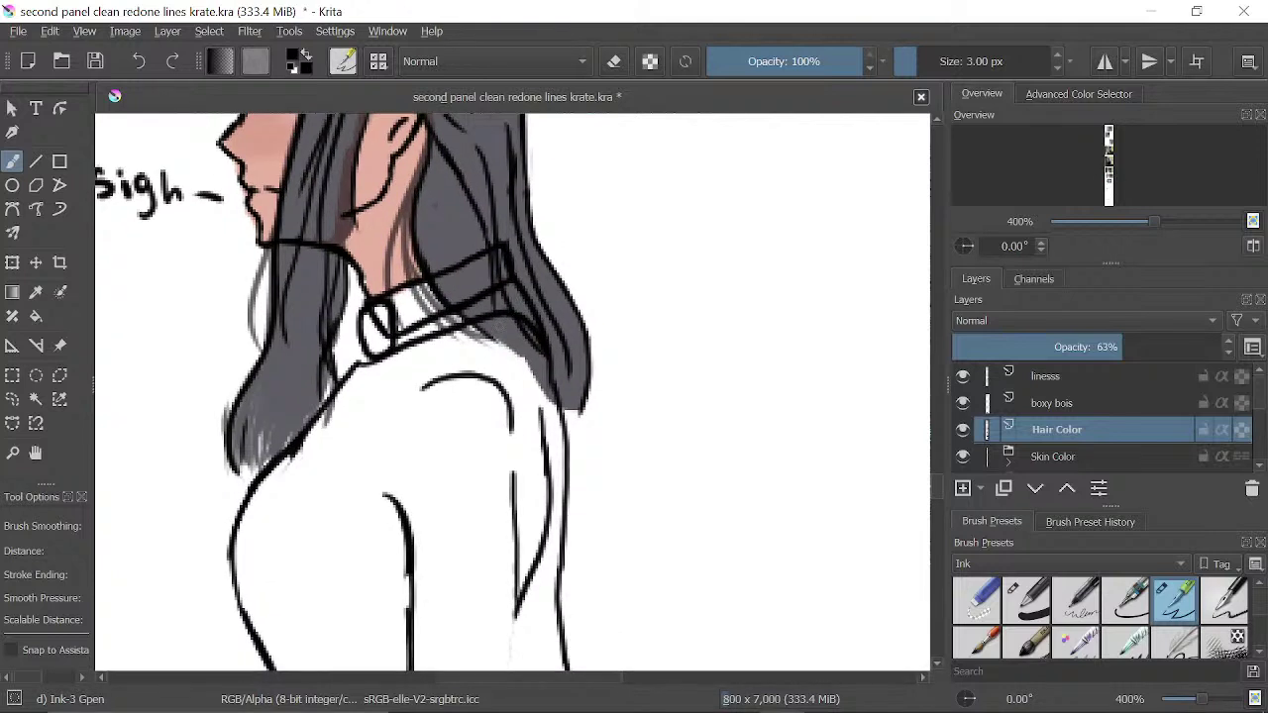
{"action": "left_click_drag", "start_coordinate": [551, 370], "coordinate": [565, 453]}
{"action": "left_click_drag", "start_coordinate": [580, 405], "coordinate": [557, 469]}
{"action": "left_click_drag", "start_coordinate": [588, 300], "coordinate": [629, 499]}
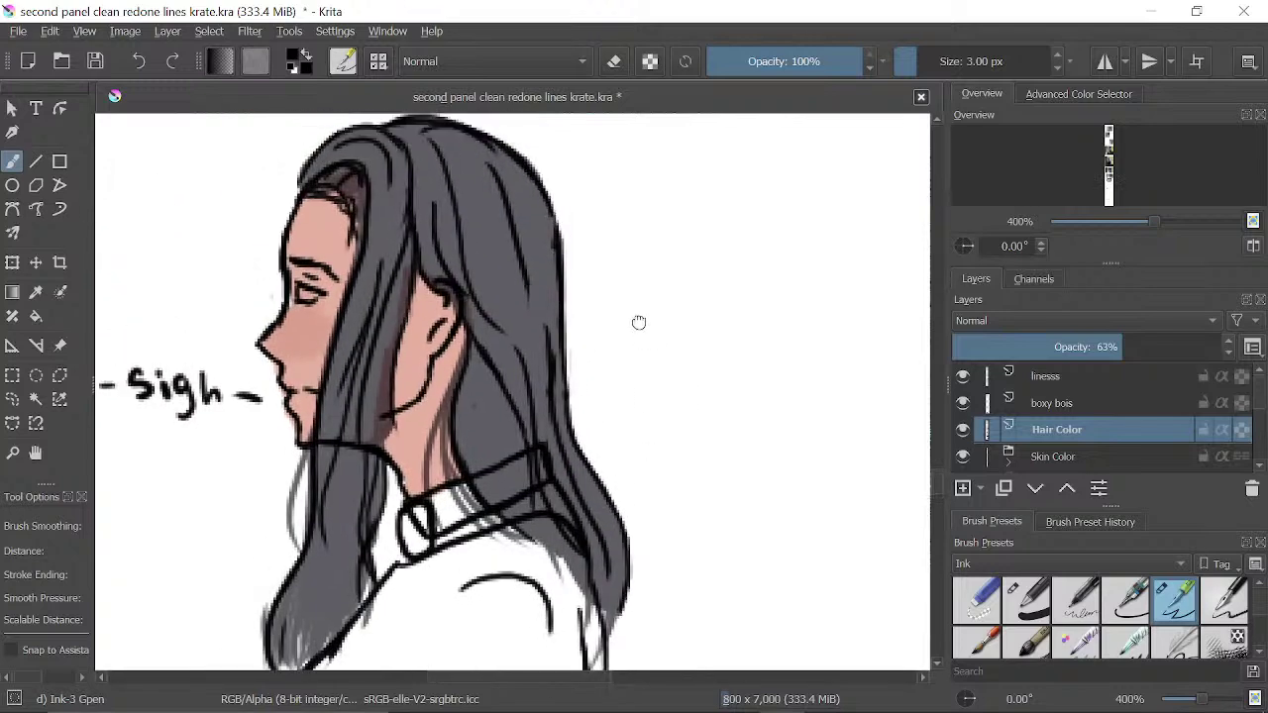
{"action": "left_click_drag", "start_coordinate": [639, 323], "coordinate": [733, 459]}
{"action": "left_click_drag", "start_coordinate": [830, 300], "coordinate": [776, 186]}
{"action": "mouse_move", "coordinate": [727, 283]}
{"action": "left_mouse_down"}
{"action": "mouse_move", "coordinate": [717, 272]}
{"action": "mouse_move", "coordinate": [703, 287]}
{"action": "left_mouse_up"}
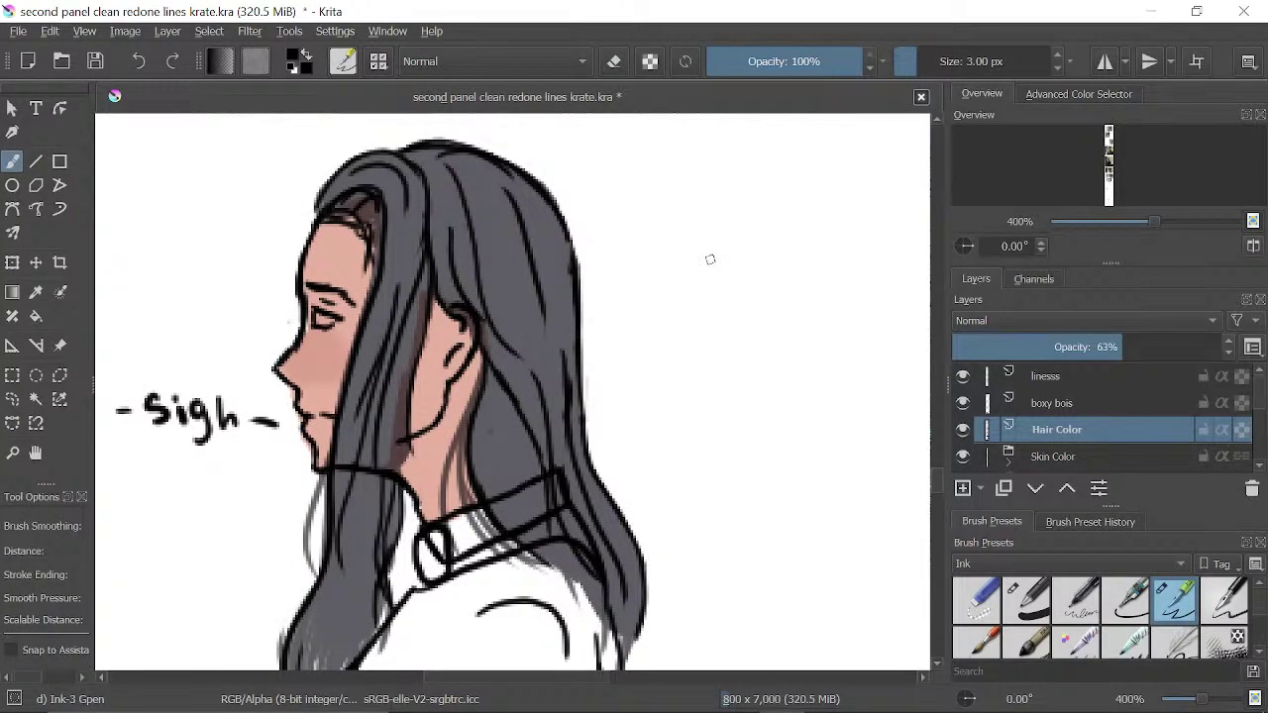
- Touch up the grey hair fill along the front hairline of the sighing woman in profile
{"action": "scroll", "coordinate": [717, 249], "scroll_direction": "up", "scroll_amount": 8}
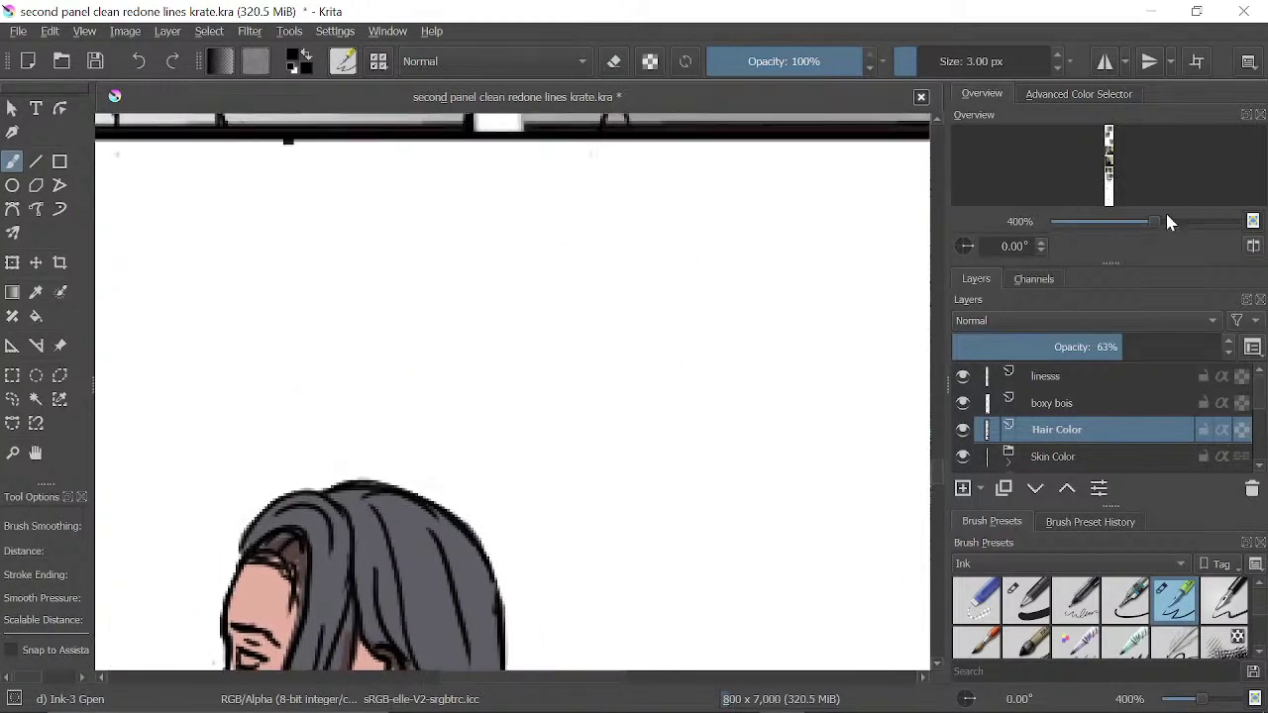
{"action": "mouse_move", "coordinate": [1152, 227]}
{"action": "left_mouse_down"}
{"action": "mouse_move", "coordinate": [1113, 224]}
{"action": "mouse_move", "coordinate": [1139, 223]}
{"action": "left_mouse_up"}
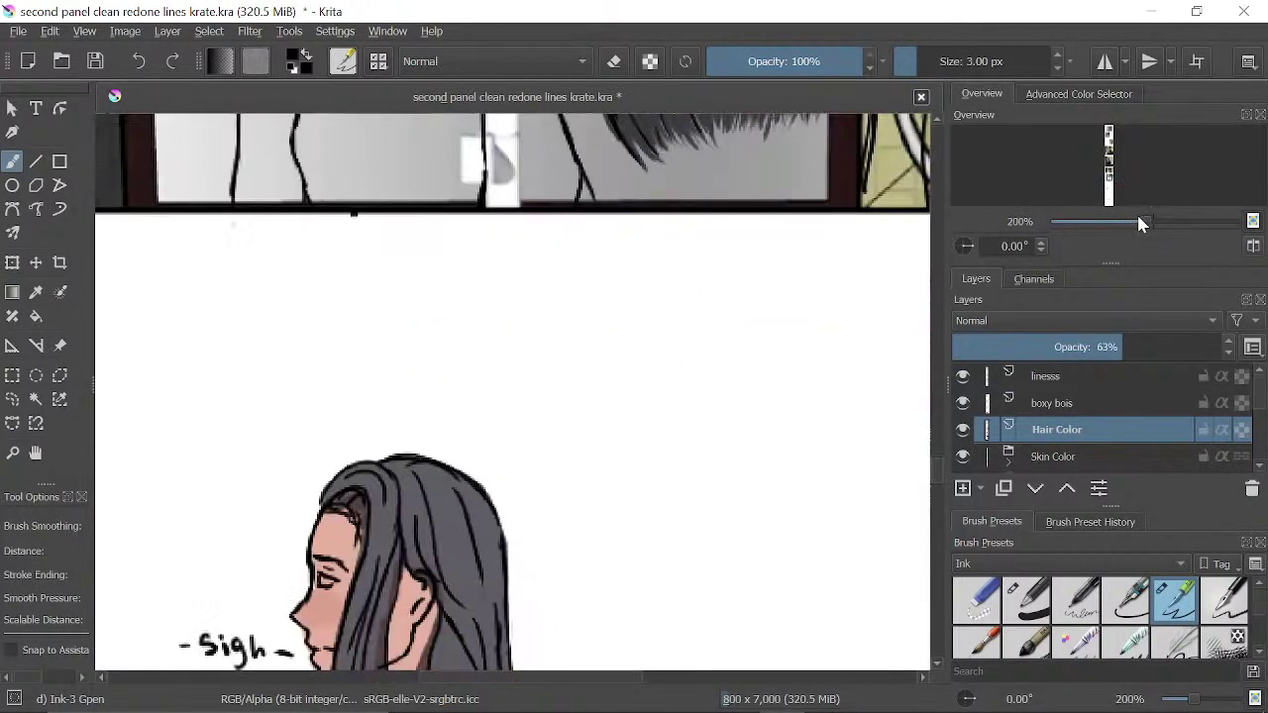
{"action": "left_click_drag", "start_coordinate": [711, 457], "coordinate": [835, 184]}
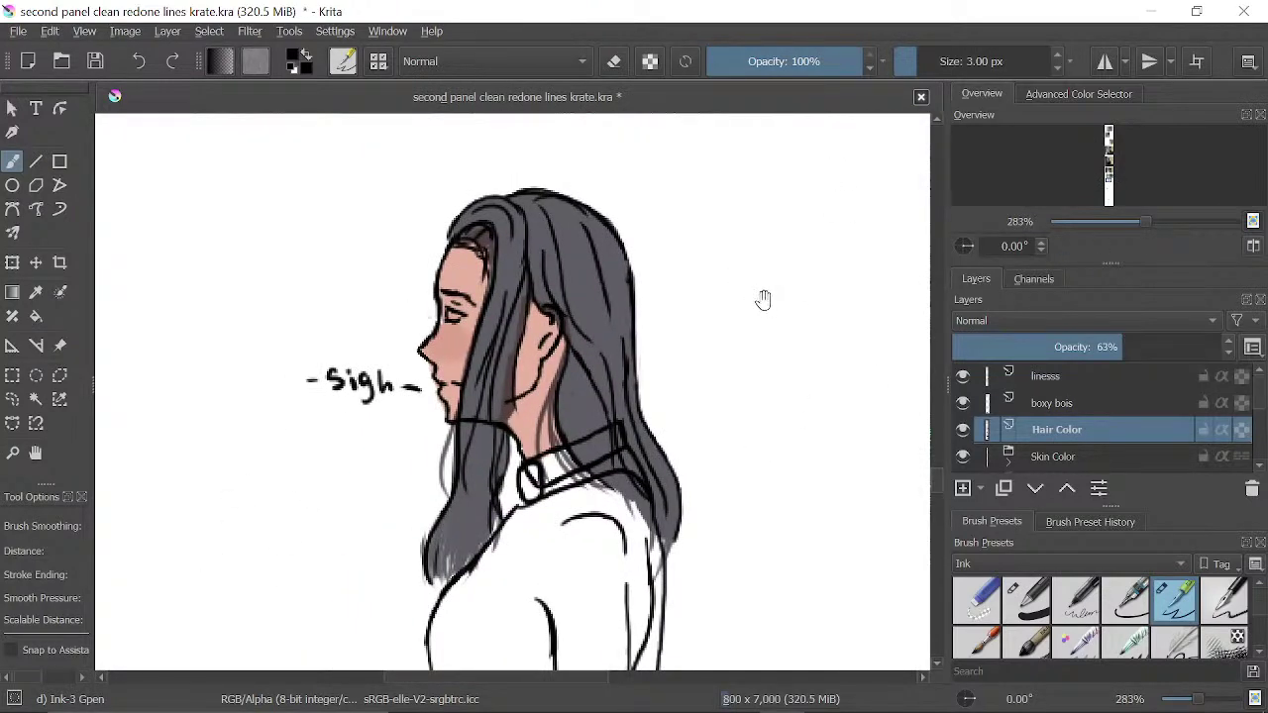
{"action": "scroll", "coordinate": [762, 446], "scroll_direction": "down", "scroll_amount": 3}
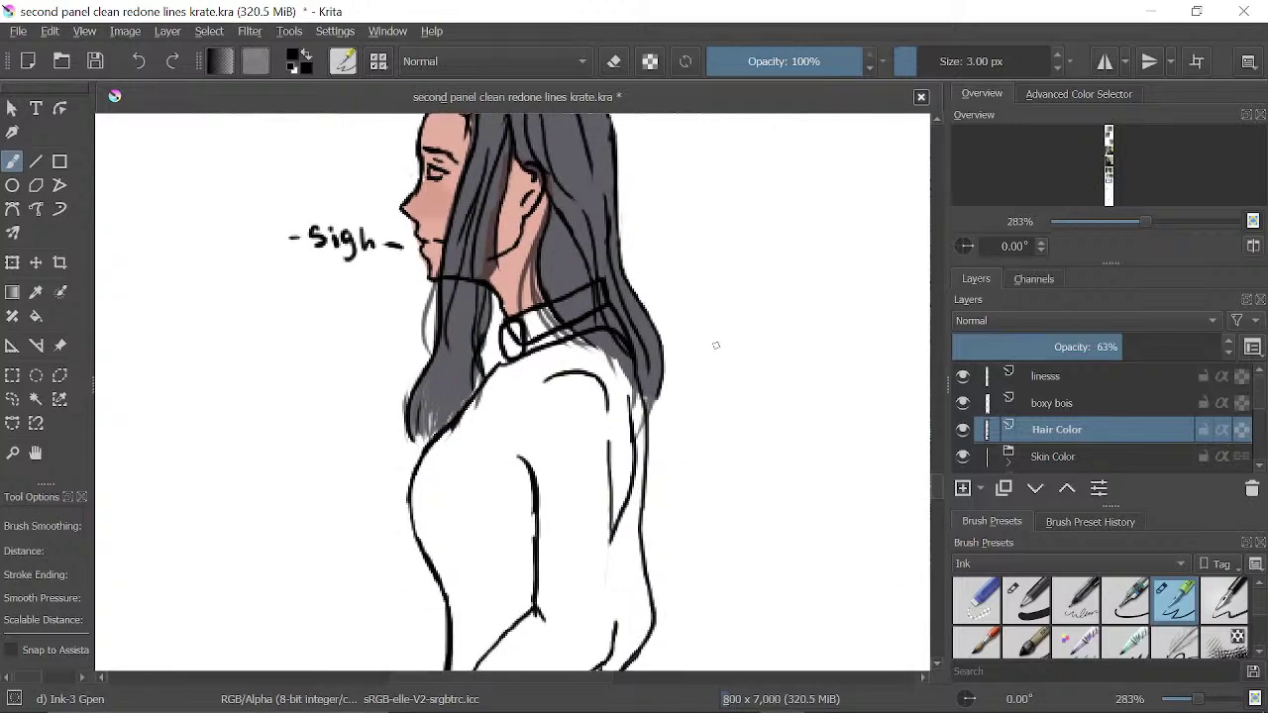
{"action": "mouse_move", "coordinate": [710, 342]}
{"action": "left_mouse_down"}
{"action": "mouse_move", "coordinate": [651, 465]}
{"action": "mouse_move", "coordinate": [704, 319]}
{"action": "mouse_move", "coordinate": [743, 307]}
{"action": "left_mouse_up"}
{"action": "mouse_move", "coordinate": [1142, 226]}
{"action": "left_mouse_down"}
{"action": "mouse_move", "coordinate": [1112, 220]}
{"action": "mouse_move", "coordinate": [1164, 222]}
{"action": "left_mouse_up"}
{"action": "left_click_drag", "start_coordinate": [710, 281], "coordinate": [730, 464]}
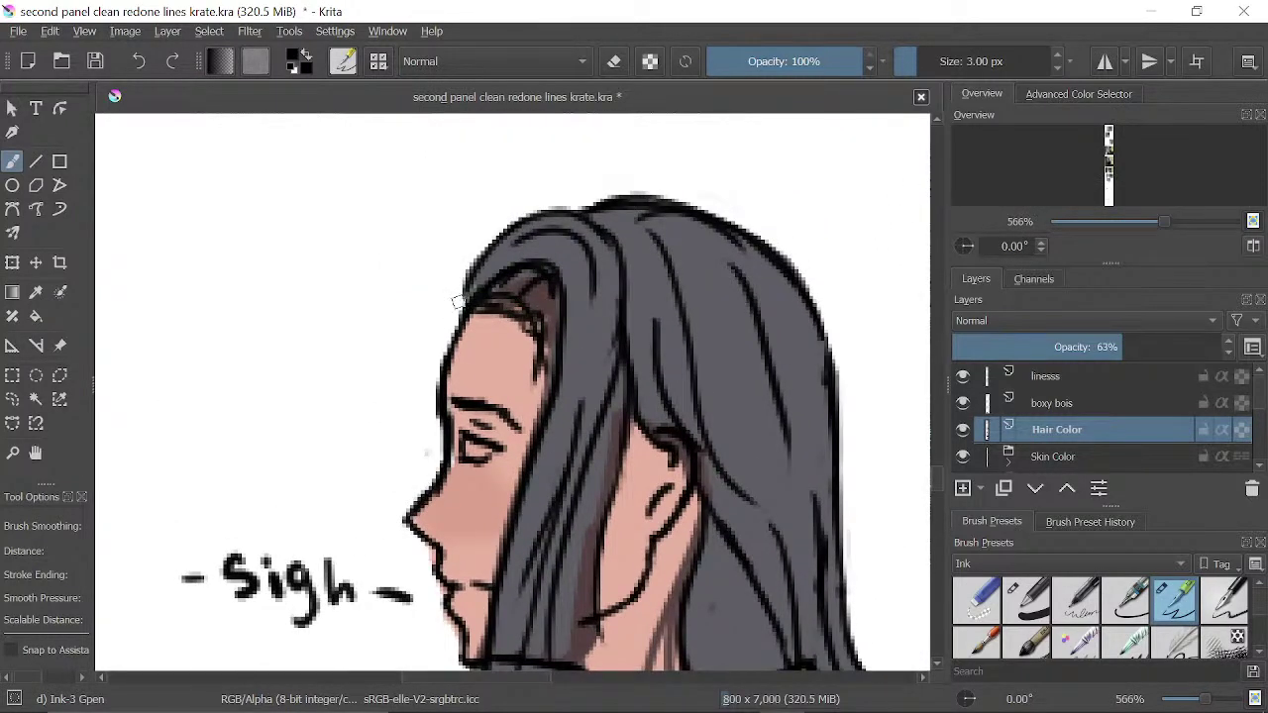
{"action": "left_click_drag", "start_coordinate": [457, 301], "coordinate": [491, 237]}
- Set the Hair Color layer's opacity to 100%
{"action": "left_click_drag", "start_coordinate": [1164, 222], "coordinate": [1124, 222]}
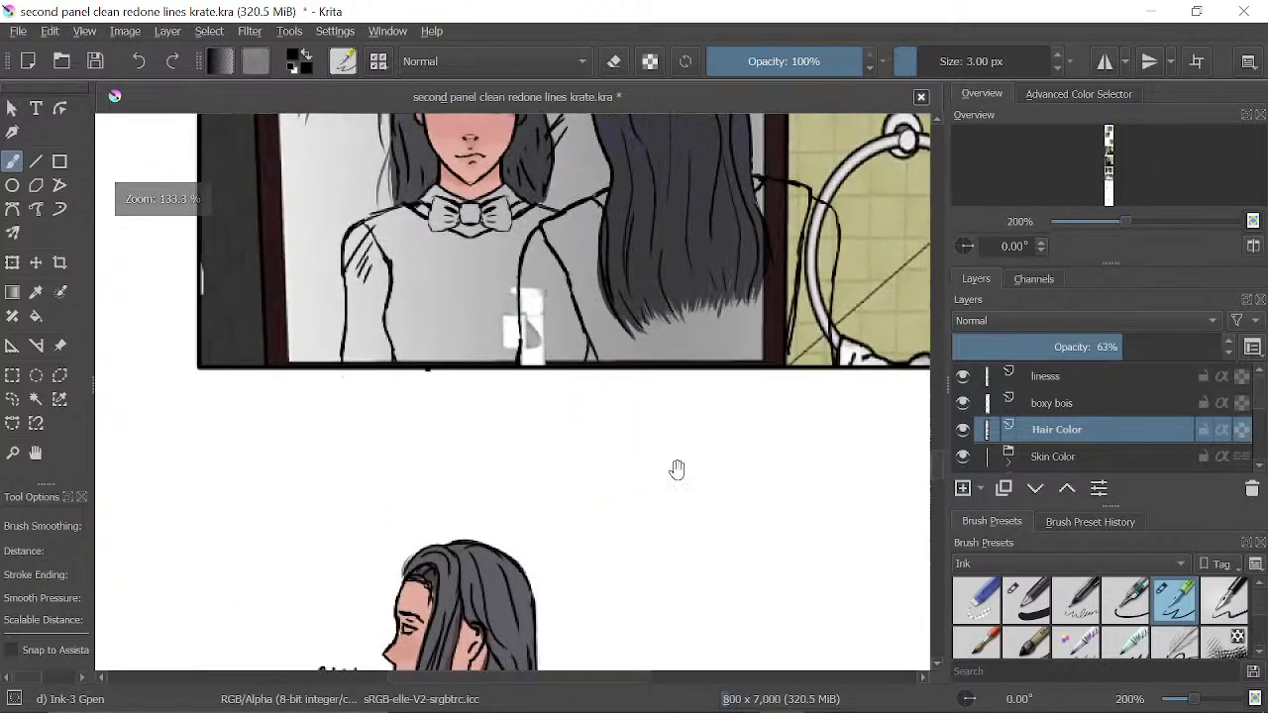
{"action": "left_click_drag", "start_coordinate": [676, 470], "coordinate": [640, 640]}
{"action": "left_click_drag", "start_coordinate": [1128, 344], "coordinate": [1255, 357]}
- Sample the dark blue highlight color from the back-view figure's hair in the mirror panel
{"action": "left_click_drag", "start_coordinate": [735, 244], "coordinate": [679, 389]}
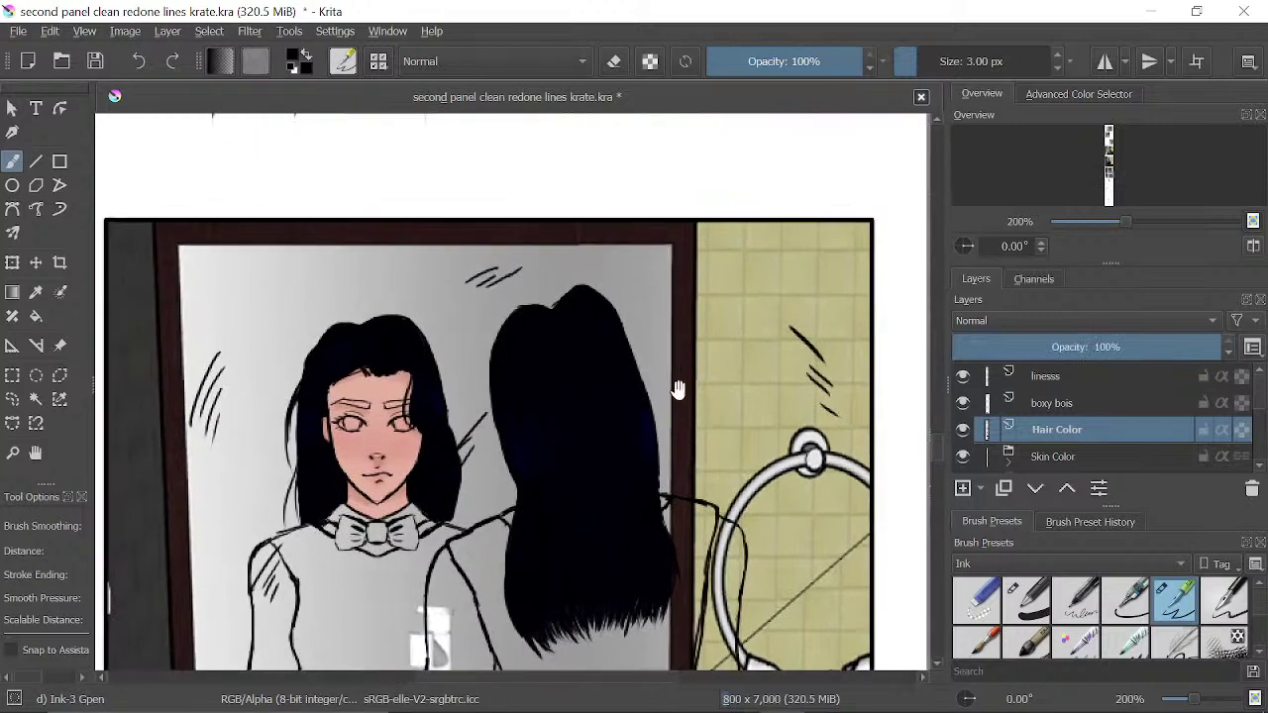
{"action": "left_click_drag", "start_coordinate": [1113, 221], "coordinate": [1168, 216]}
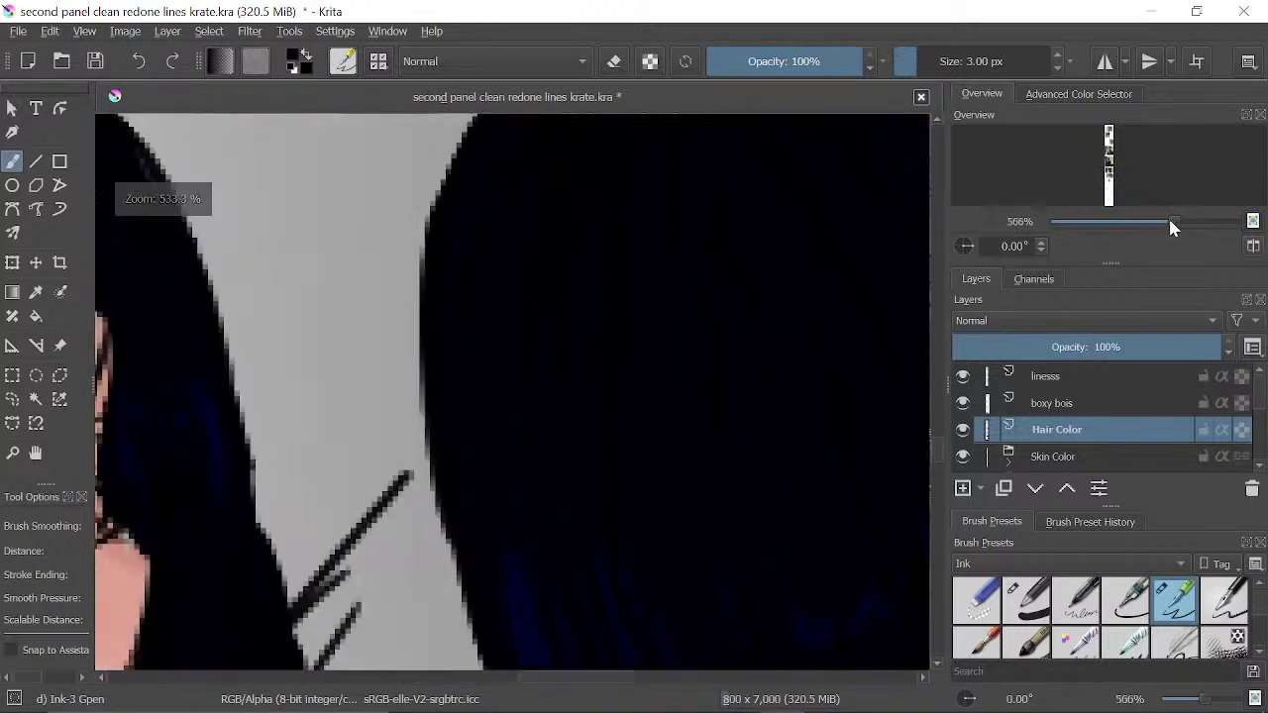
{"action": "left_click_drag", "start_coordinate": [673, 426], "coordinate": [585, 227]}
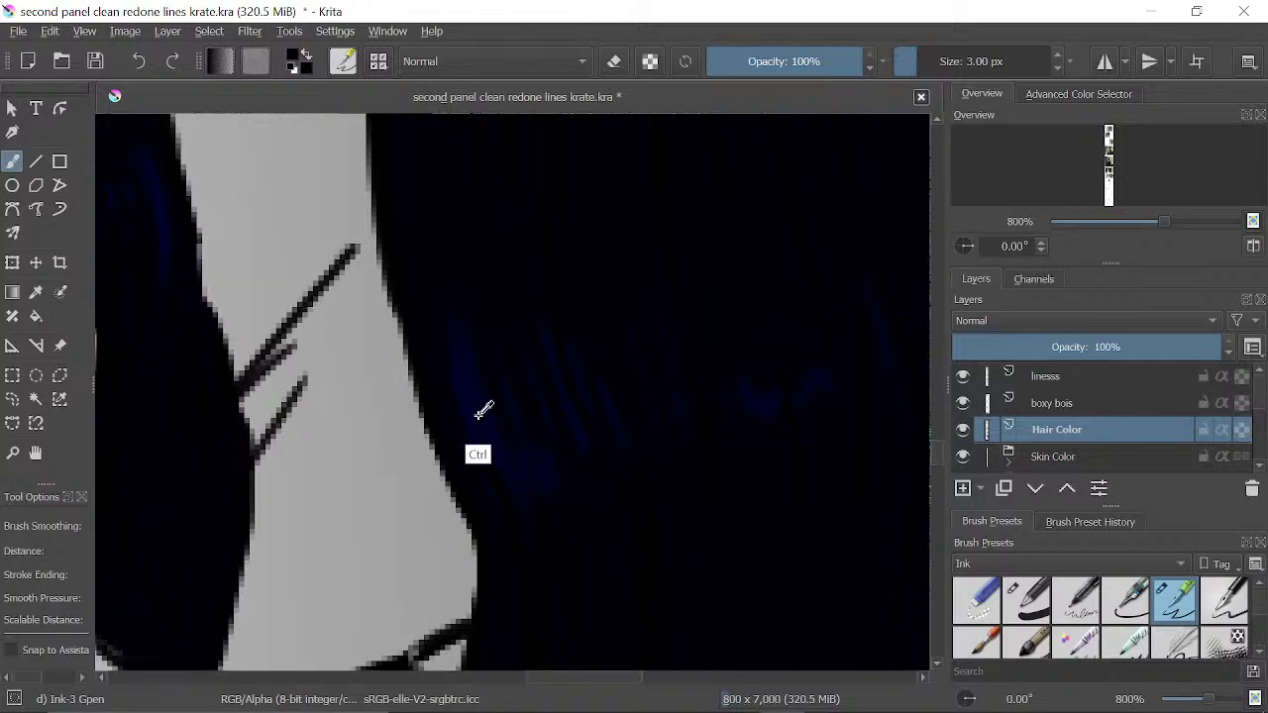
- Paint dark blue highlights on the profile woman's front lock and on the hair behind her ear
{"action": "left_click_drag", "start_coordinate": [1164, 222], "coordinate": [975, 251]}
{"action": "left_click_drag", "start_coordinate": [1055, 221], "coordinate": [1121, 220]}
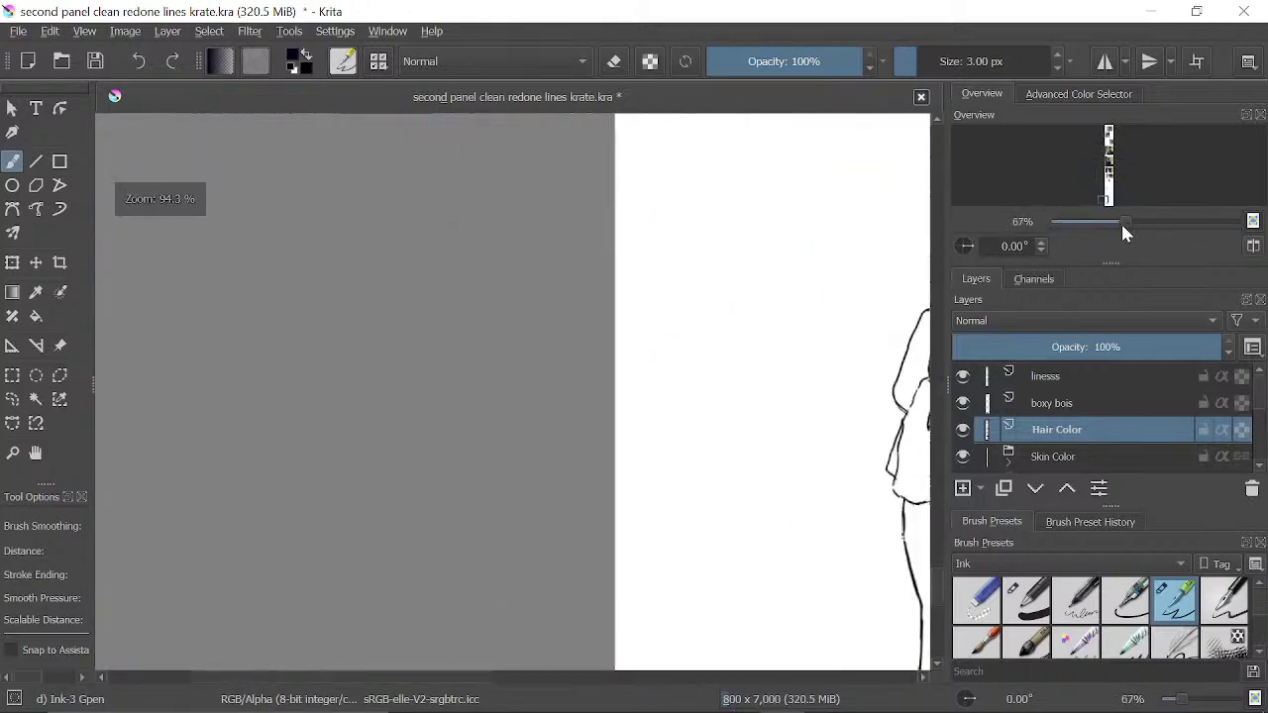
{"action": "left_click_drag", "start_coordinate": [747, 203], "coordinate": [476, 385]}
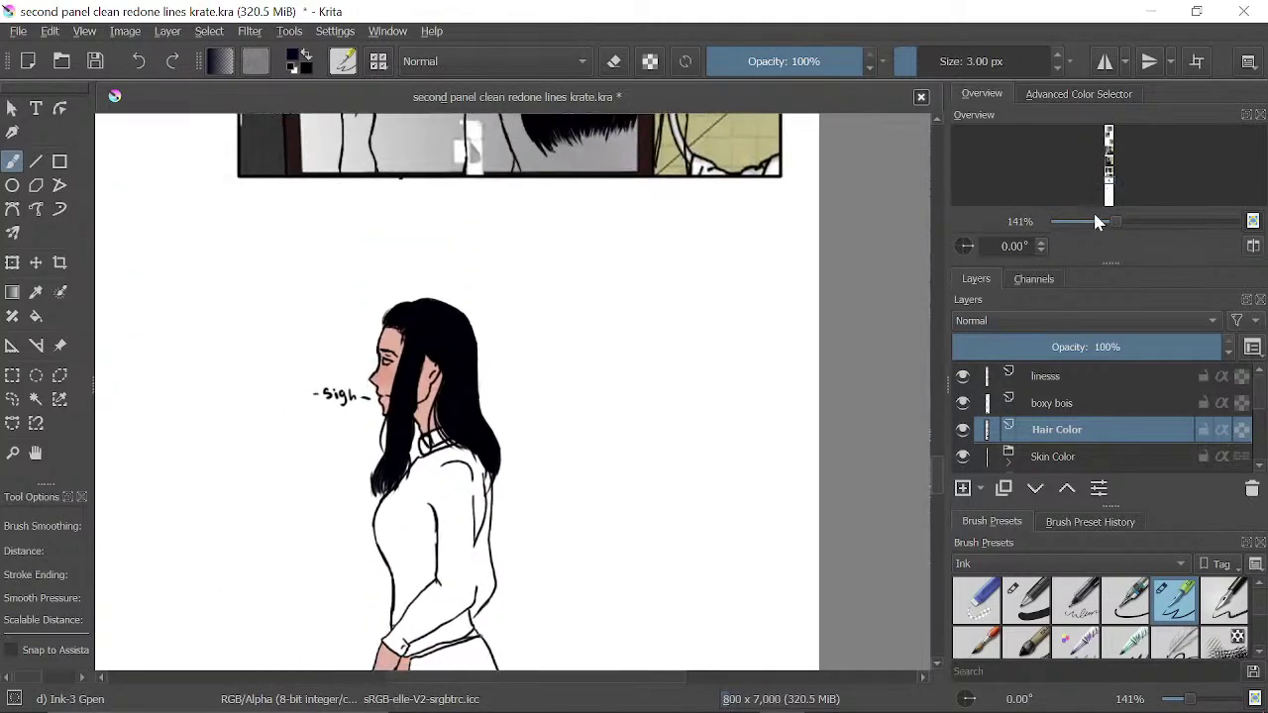
{"action": "left_click_drag", "start_coordinate": [1115, 221], "coordinate": [1152, 226]}
{"action": "left_click_drag", "start_coordinate": [524, 391], "coordinate": [823, 365]}
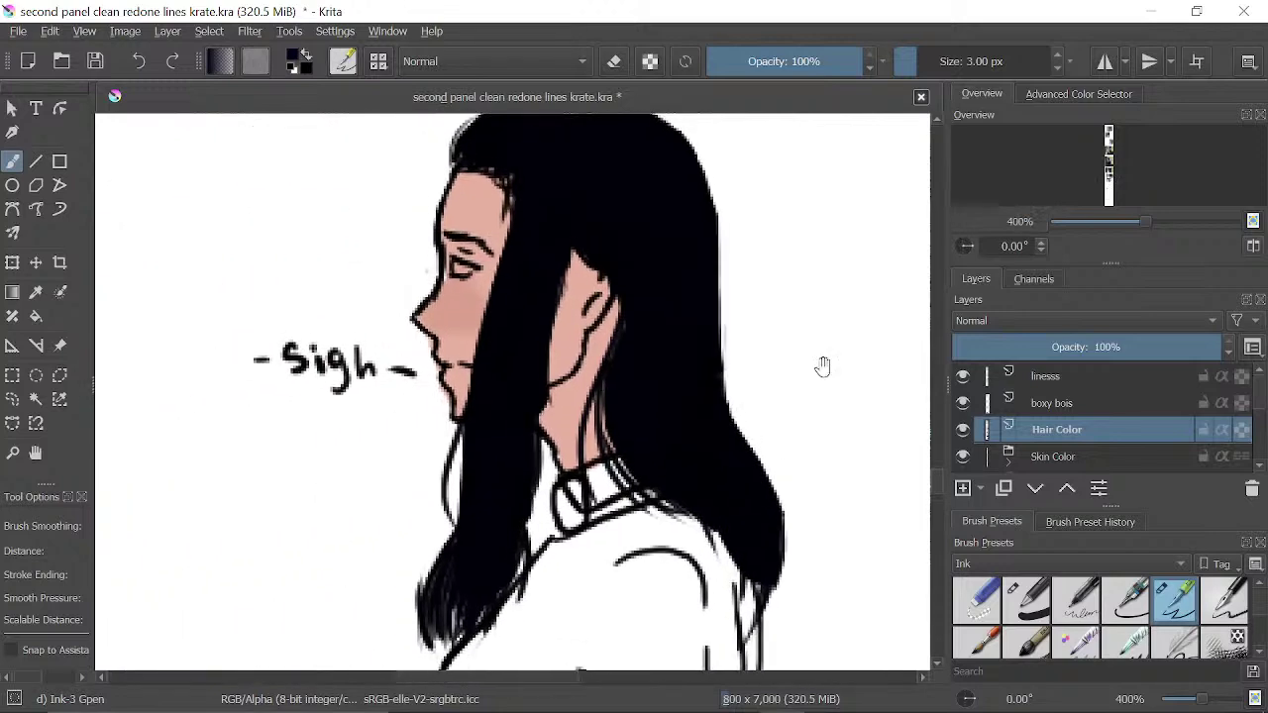
{"action": "left_click_drag", "start_coordinate": [745, 302], "coordinate": [672, 306]}
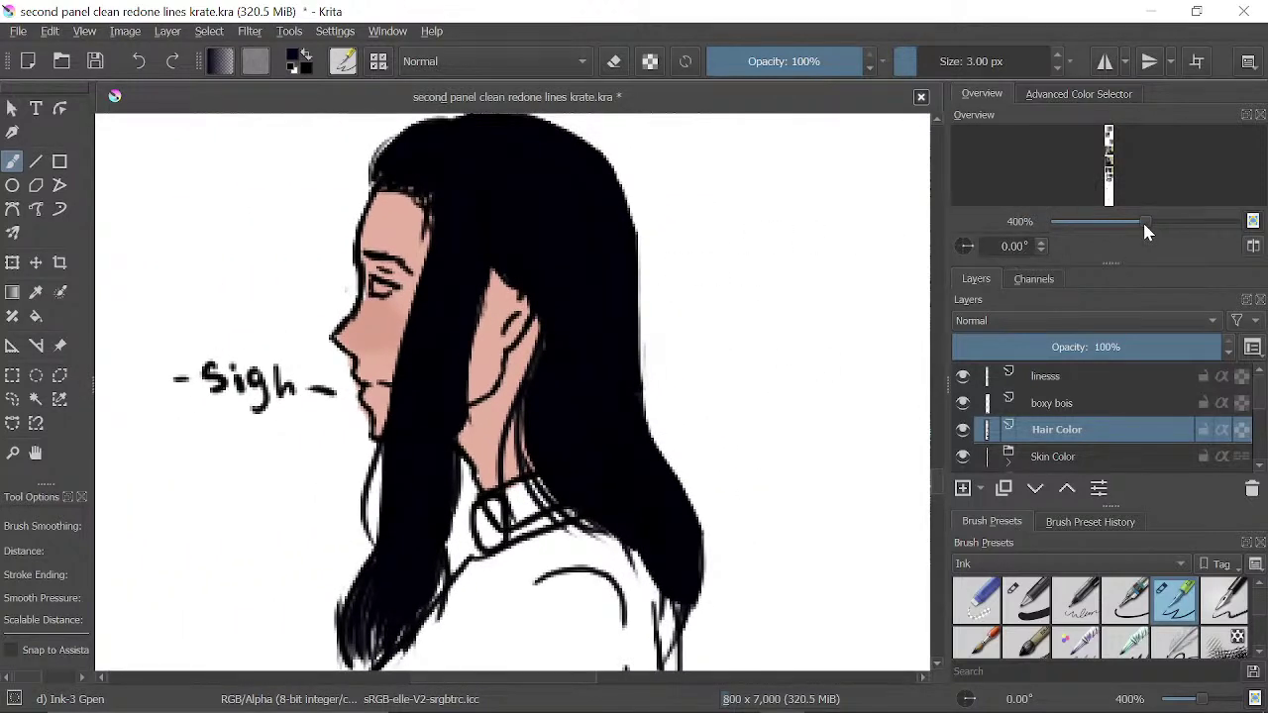
{"action": "left_click_drag", "start_coordinate": [1142, 230], "coordinate": [1174, 227]}
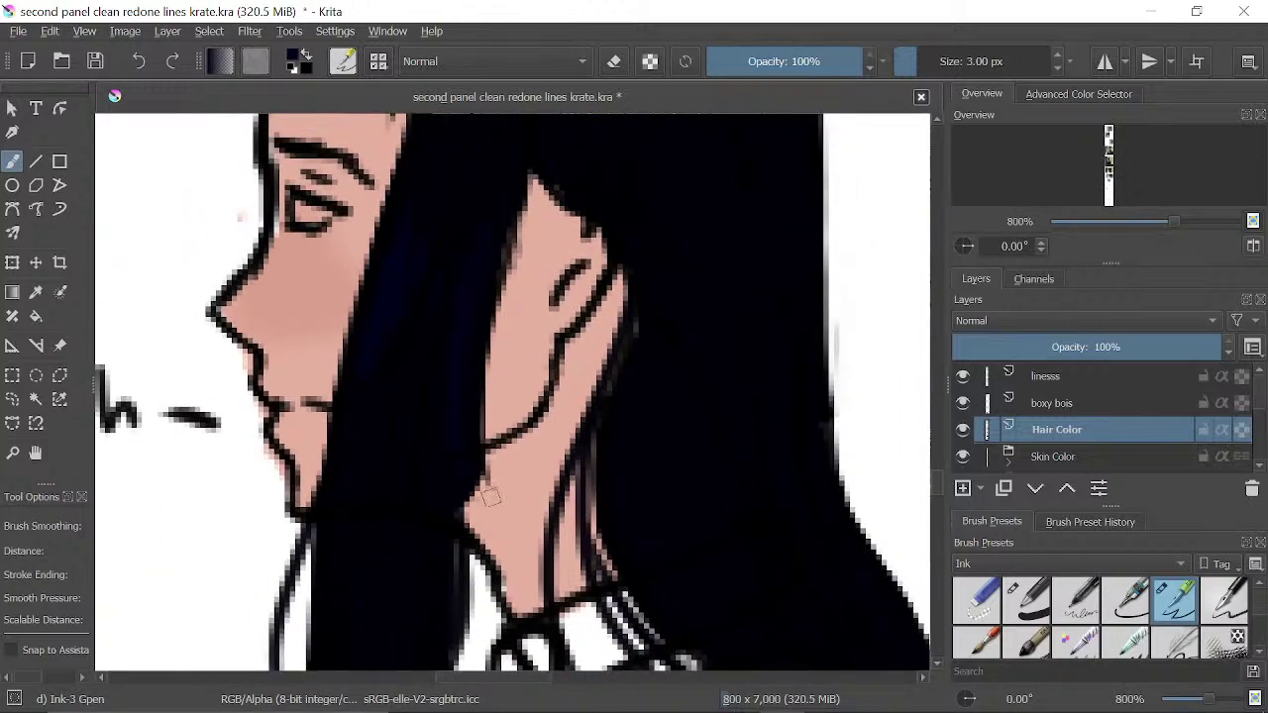
{"action": "left_click_drag", "start_coordinate": [558, 154], "coordinate": [485, 405]}
{"action": "mouse_move", "coordinate": [526, 325]}
{"action": "left_mouse_down"}
{"action": "mouse_move", "coordinate": [521, 387]}
{"action": "mouse_move", "coordinate": [467, 266]}
{"action": "mouse_move", "coordinate": [389, 230]}
{"action": "mouse_move", "coordinate": [338, 142]}
{"action": "left_mouse_up"}
{"action": "left_click_drag", "start_coordinate": [461, 351], "coordinate": [439, 282]}
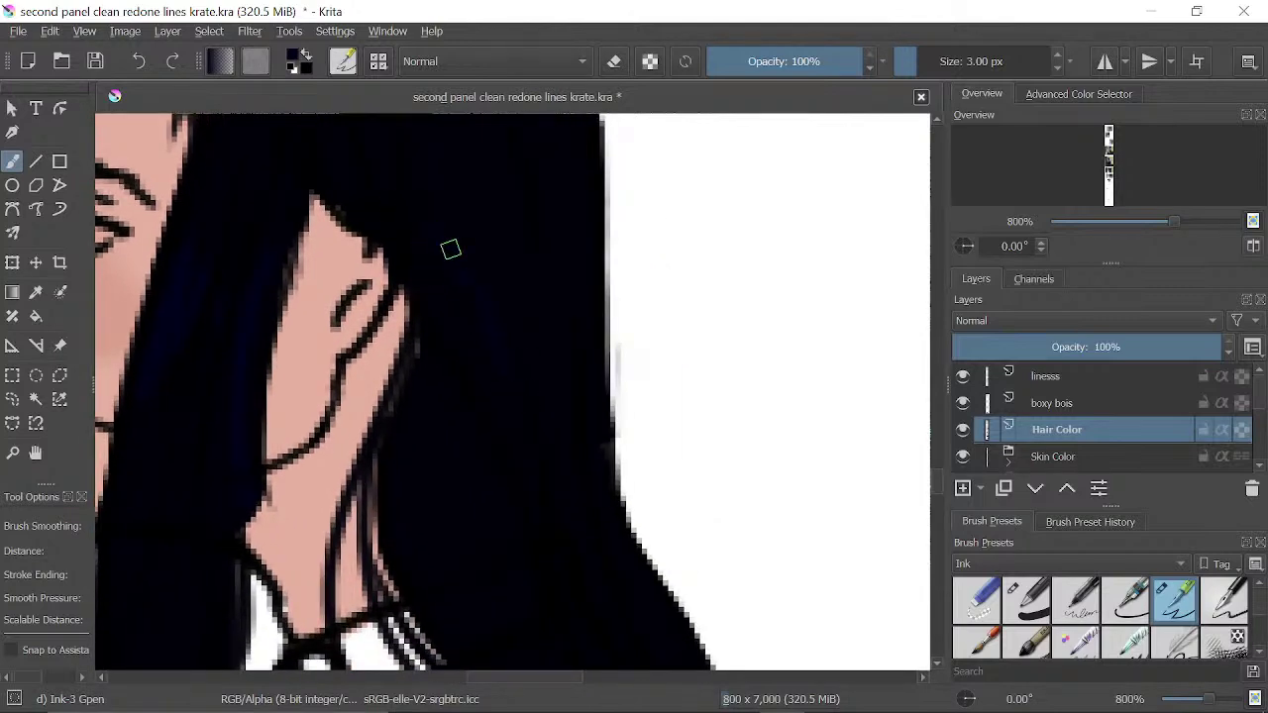
- Sample the near-black base color from the back-view figure's hair in the mirror panel
{"action": "left_click", "coordinate": [1106, 178]}
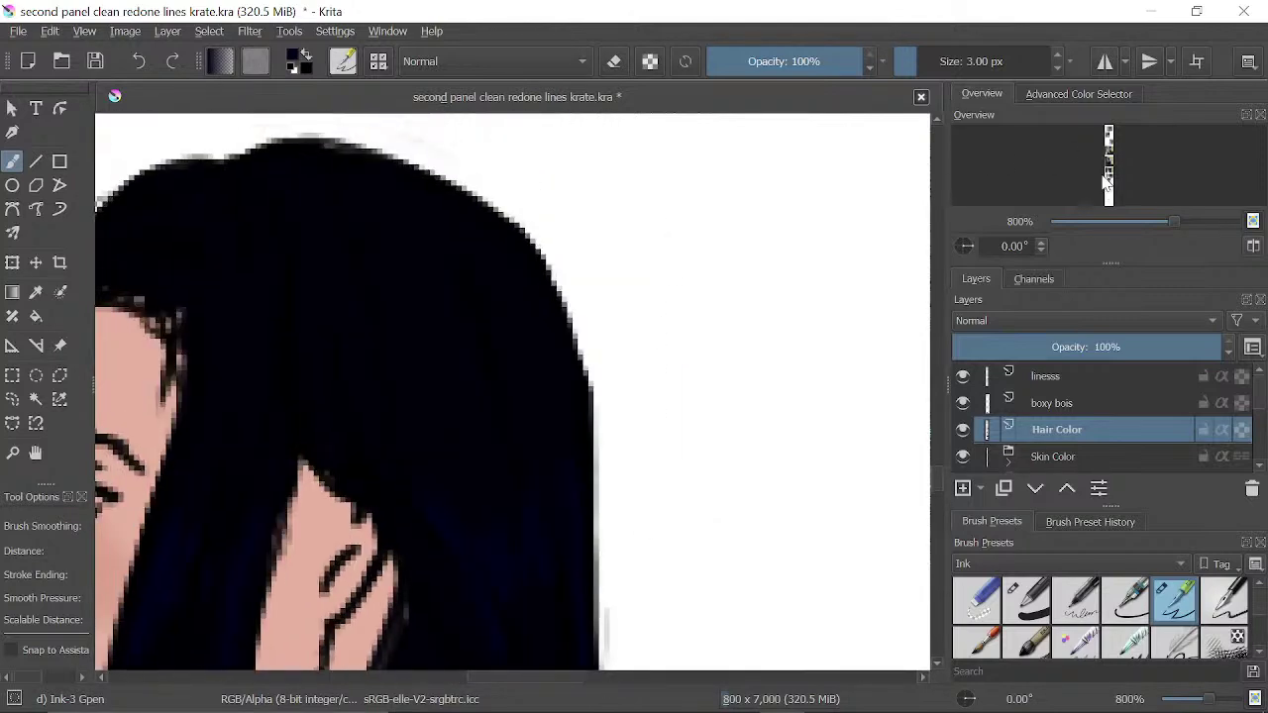
{"action": "left_click_drag", "start_coordinate": [1172, 222], "coordinate": [1144, 222]}
{"action": "left_click_drag", "start_coordinate": [840, 290], "coordinate": [792, 644]}
{"action": "left_click_drag", "start_coordinate": [661, 247], "coordinate": [613, 488]}
{"action": "left_click_drag", "start_coordinate": [659, 298], "coordinate": [645, 266]}
{"action": "left_click_drag", "start_coordinate": [1151, 223], "coordinate": [1172, 222]}
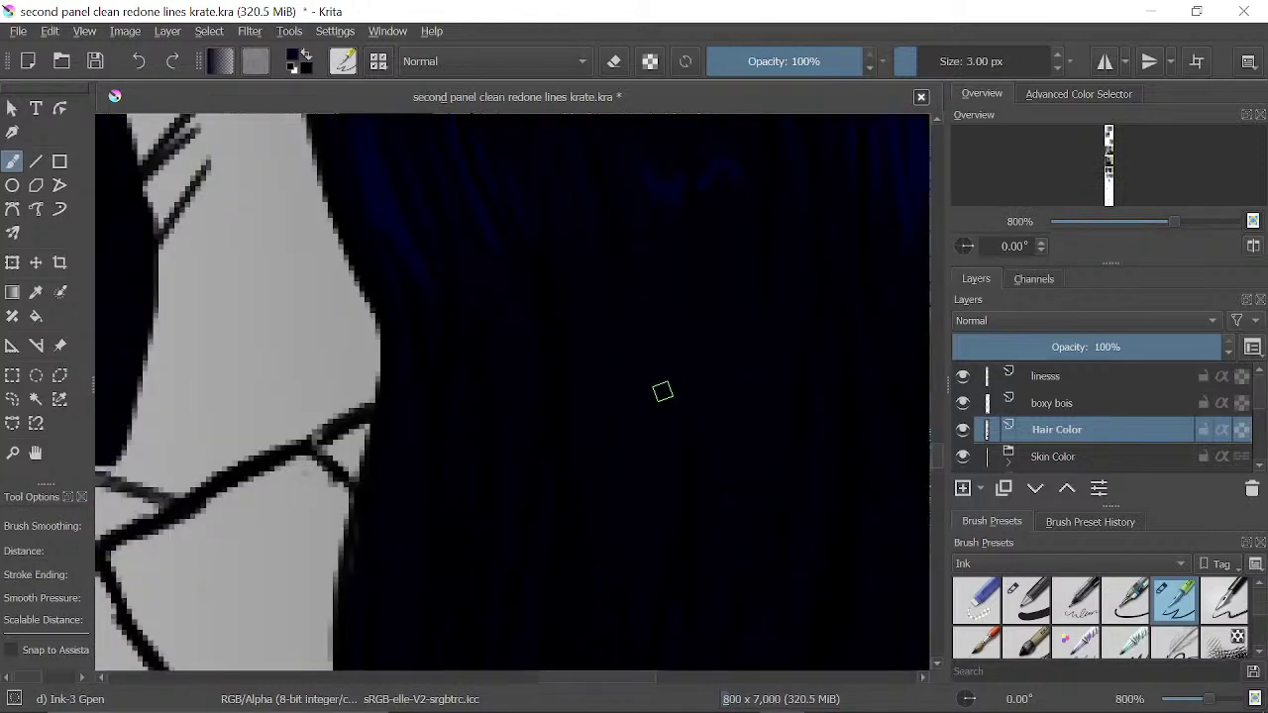
{"action": "left_click", "coordinate": [558, 363], "text": "ctrl"}
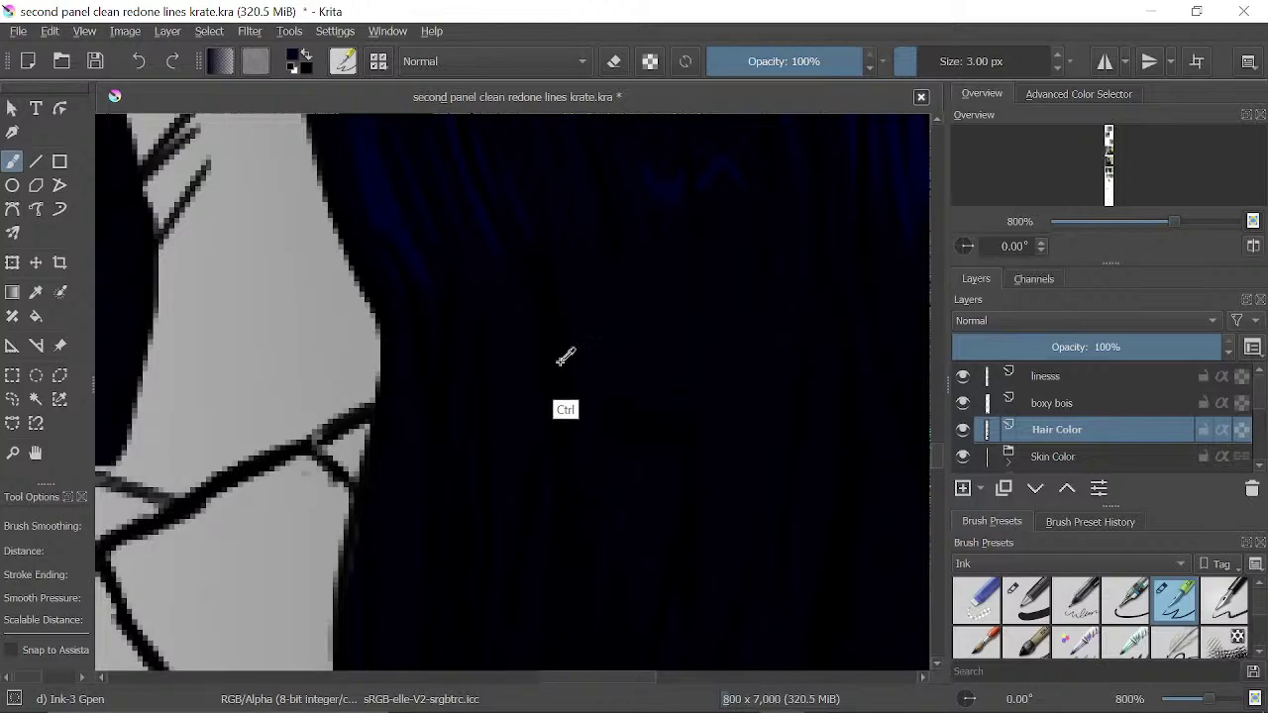
- Paint near-black strokes over the profile woman's hair from the crown down the back, and undo the last stroke
{"action": "left_click_drag", "start_coordinate": [1171, 219], "coordinate": [1105, 220]}
{"action": "left_click_drag", "start_coordinate": [648, 400], "coordinate": [740, 234]}
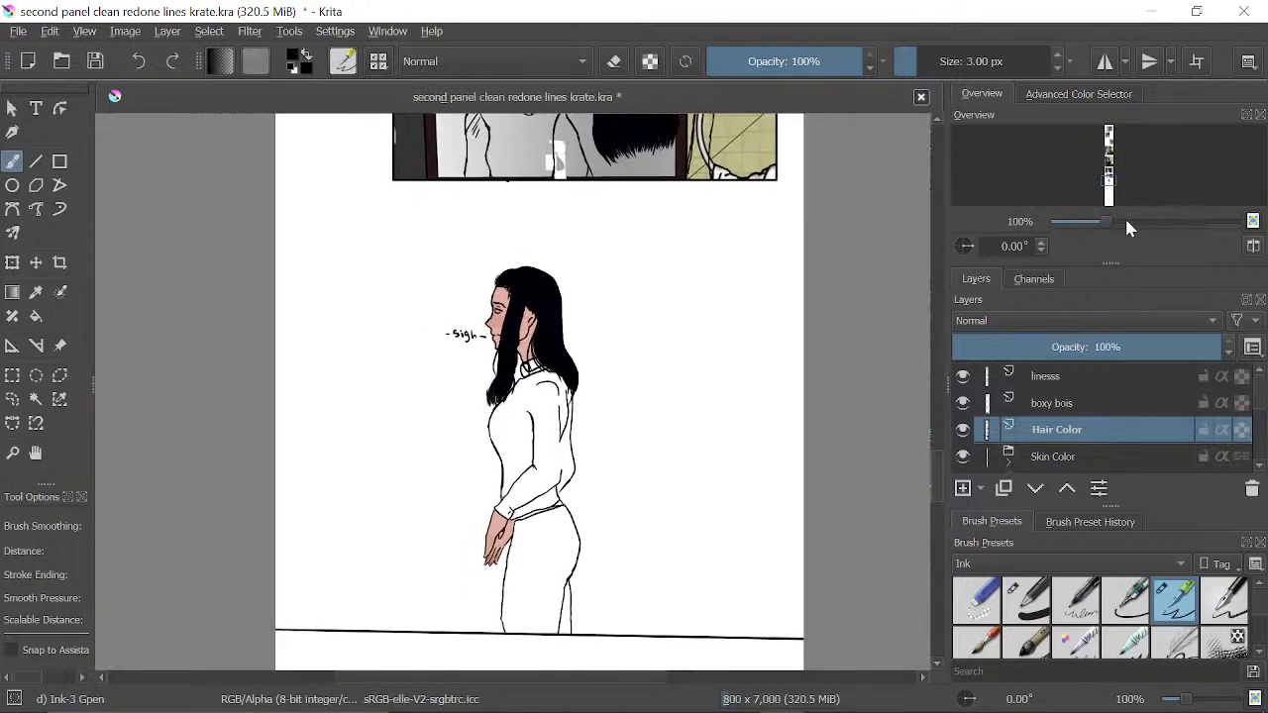
{"action": "left_click_drag", "start_coordinate": [1107, 218], "coordinate": [1165, 217]}
{"action": "mouse_move", "coordinate": [712, 311]}
{"action": "left_mouse_down"}
{"action": "mouse_move", "coordinate": [602, 419]}
{"action": "mouse_move", "coordinate": [564, 298]}
{"action": "left_mouse_up"}
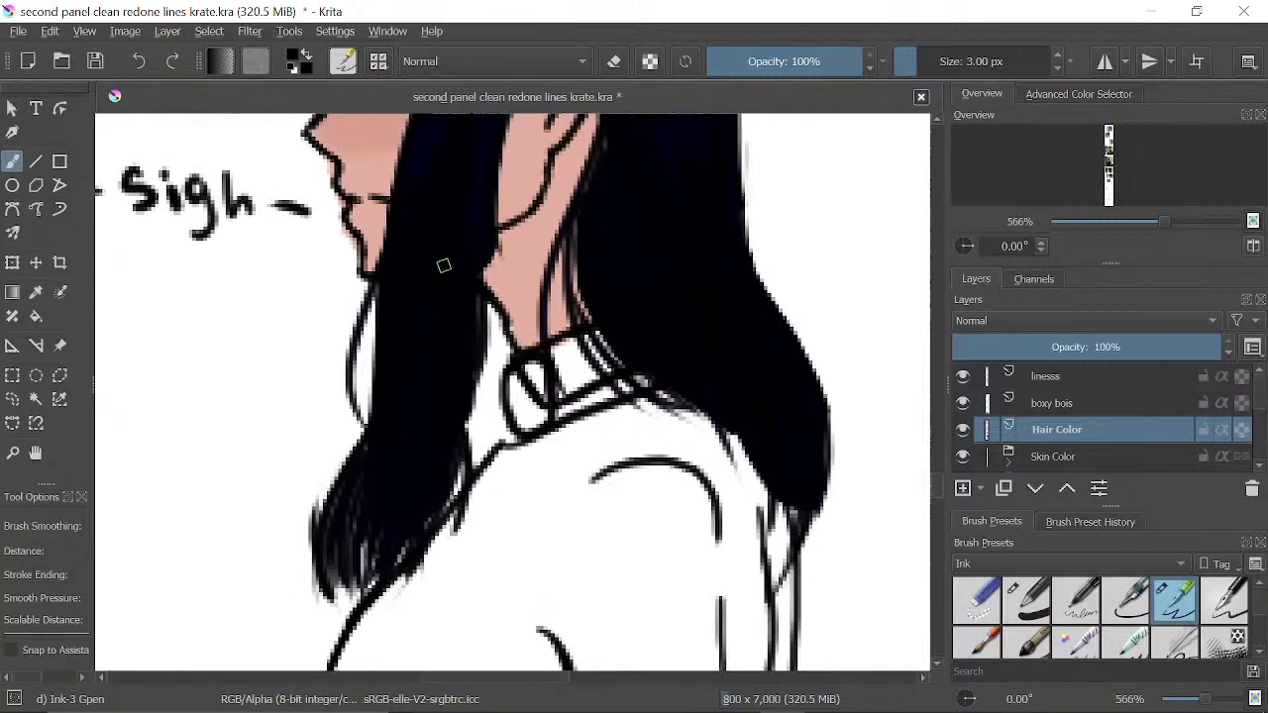
{"action": "scroll", "coordinate": [440, 319], "scroll_direction": "up", "scroll_amount": 5}
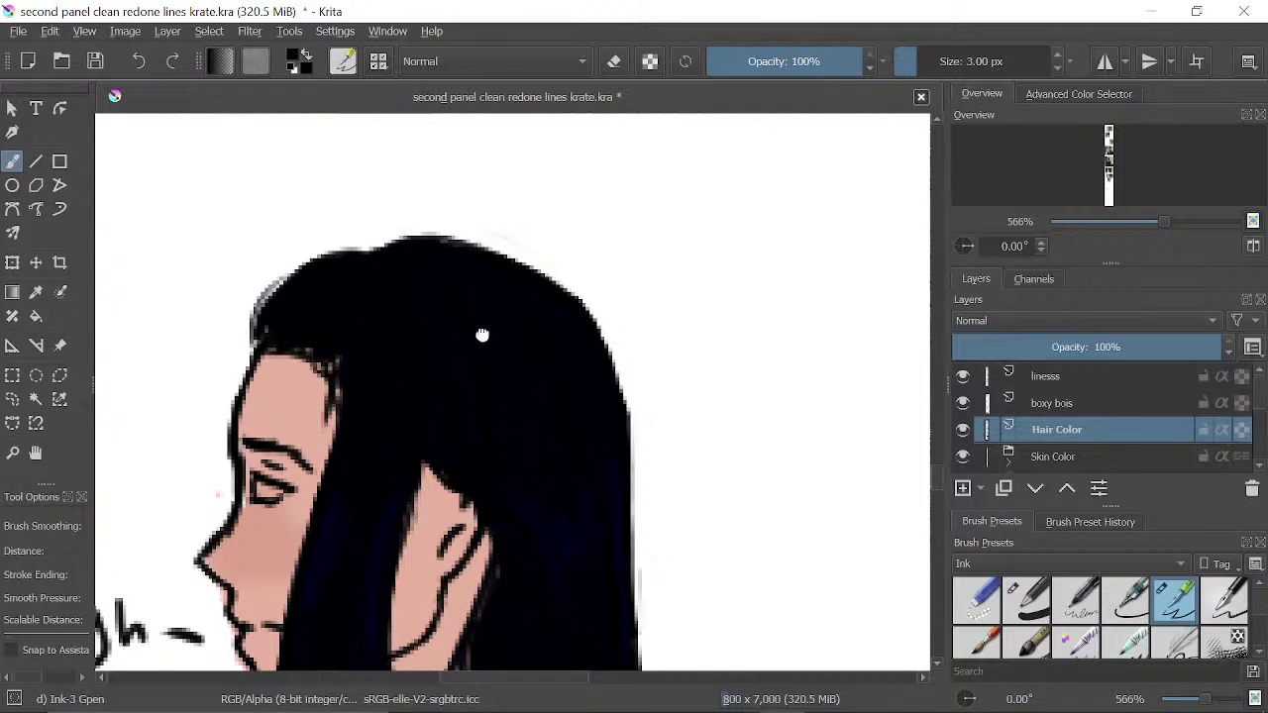
{"action": "left_click_drag", "start_coordinate": [482, 336], "coordinate": [426, 294]}
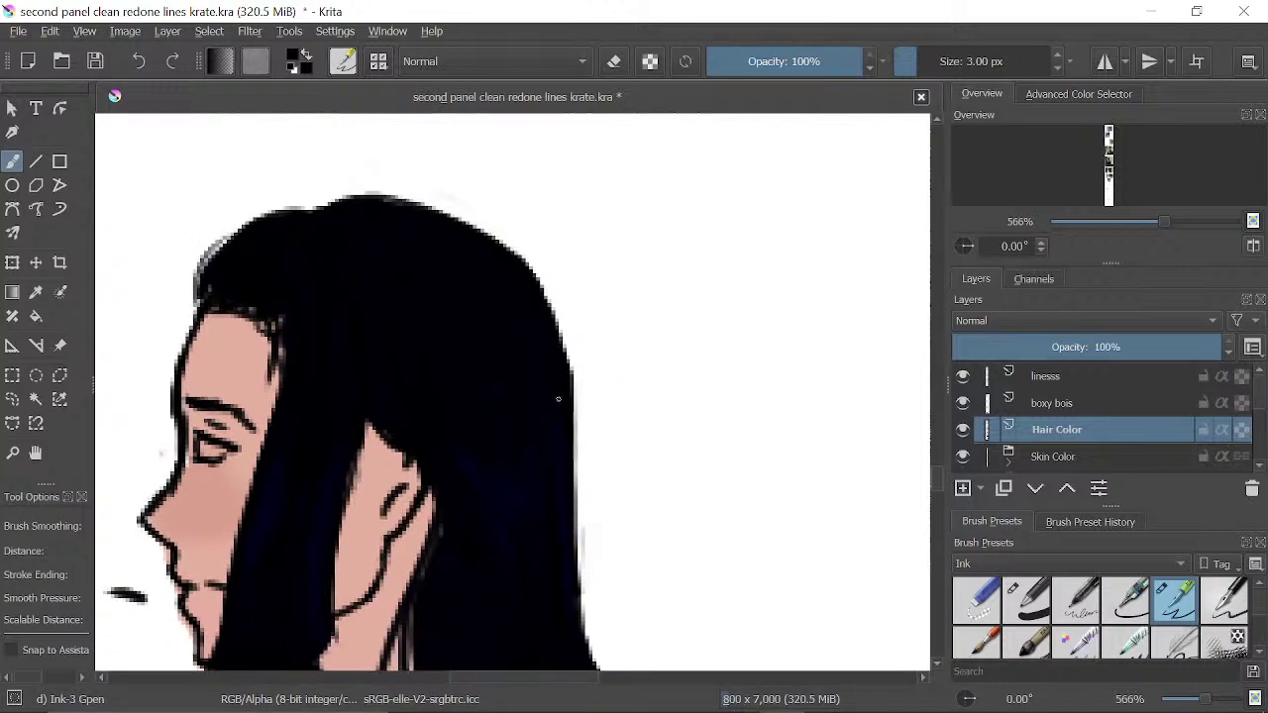
{"action": "left_click_drag", "start_coordinate": [554, 538], "coordinate": [495, 192]}
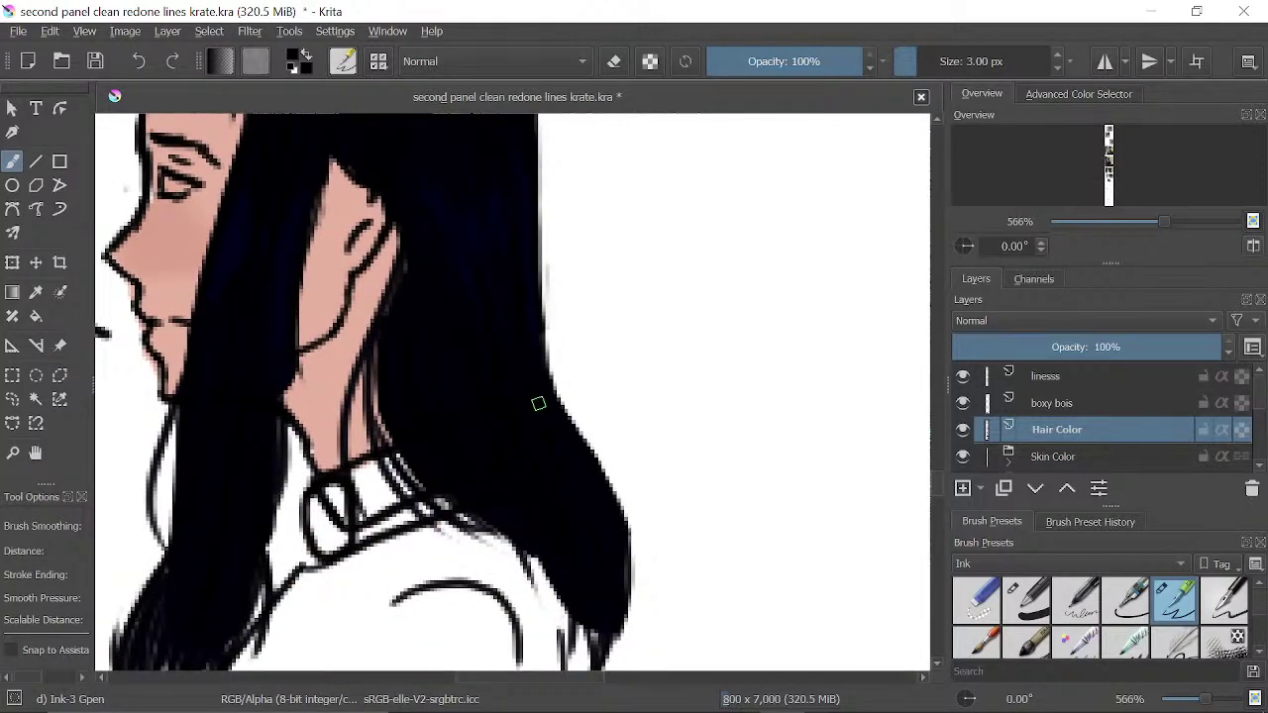
{"action": "left_click_drag", "start_coordinate": [582, 434], "coordinate": [561, 369]}
{"action": "left_click", "coordinate": [128, 64]}
- Extend the near-black hair down the back edge, along the collar and shoulder, and at the tips
{"action": "left_click_drag", "start_coordinate": [544, 390], "coordinate": [572, 471]}
{"action": "left_click_drag", "start_coordinate": [471, 427], "coordinate": [465, 328]}
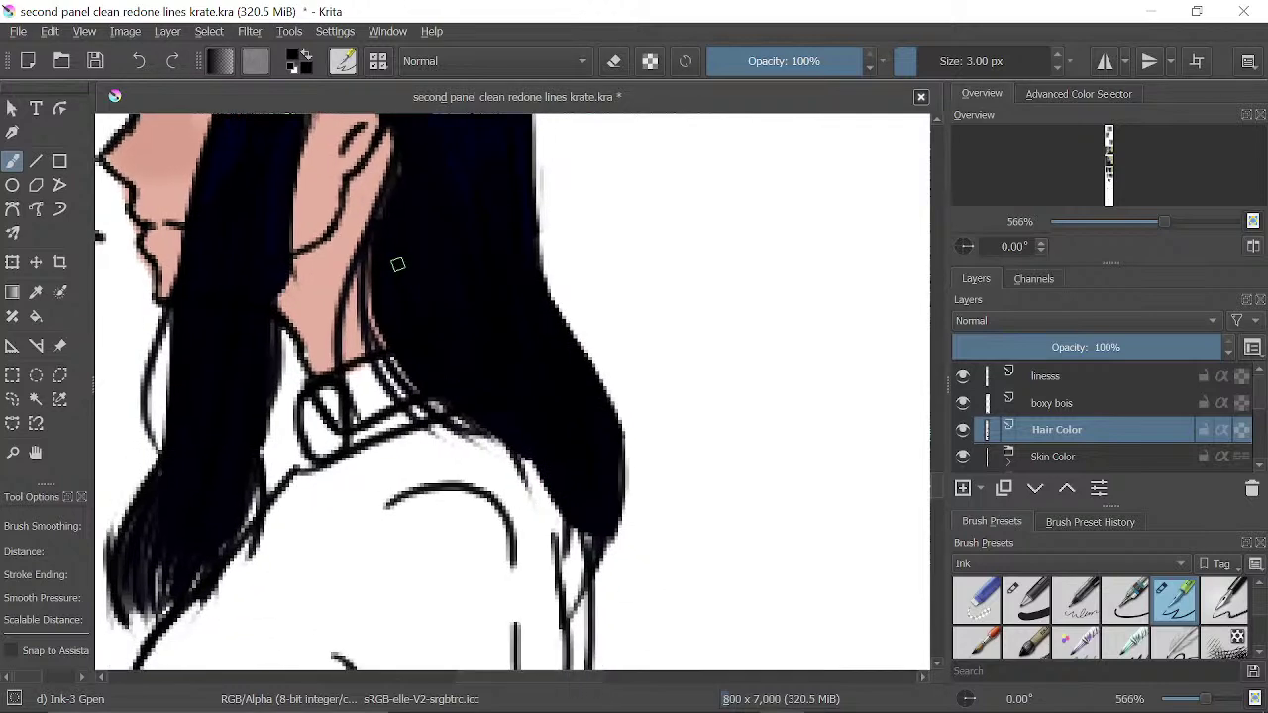
{"action": "left_click_drag", "start_coordinate": [444, 408], "coordinate": [539, 484]}
{"action": "mouse_move", "coordinate": [494, 438]}
{"action": "left_mouse_down"}
{"action": "mouse_move", "coordinate": [536, 478]}
{"action": "mouse_move", "coordinate": [594, 430]}
{"action": "mouse_move", "coordinate": [584, 601]}
{"action": "left_mouse_up"}
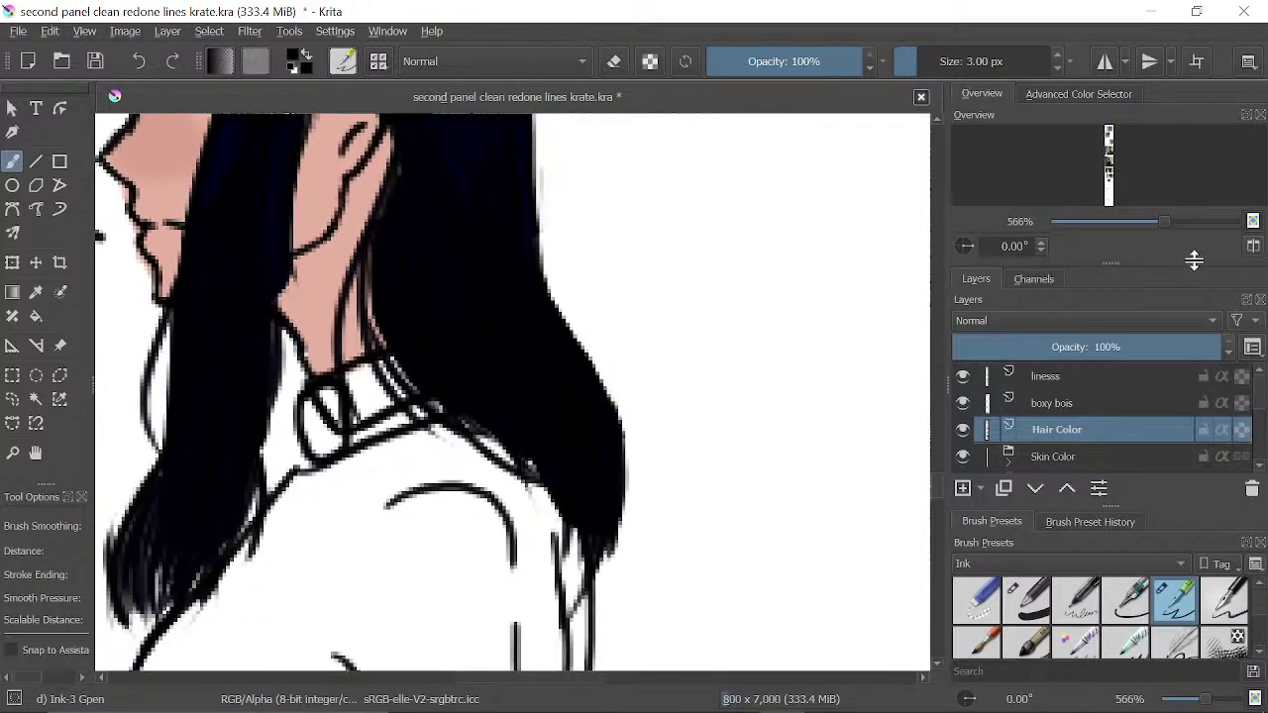
- Refine the profile woman's front lock between her face and ear with near-black strokes
{"action": "mouse_move", "coordinate": [1162, 221]}
{"action": "left_mouse_down"}
{"action": "mouse_move", "coordinate": [1130, 231]}
{"action": "mouse_move", "coordinate": [1139, 226]}
{"action": "left_mouse_up"}
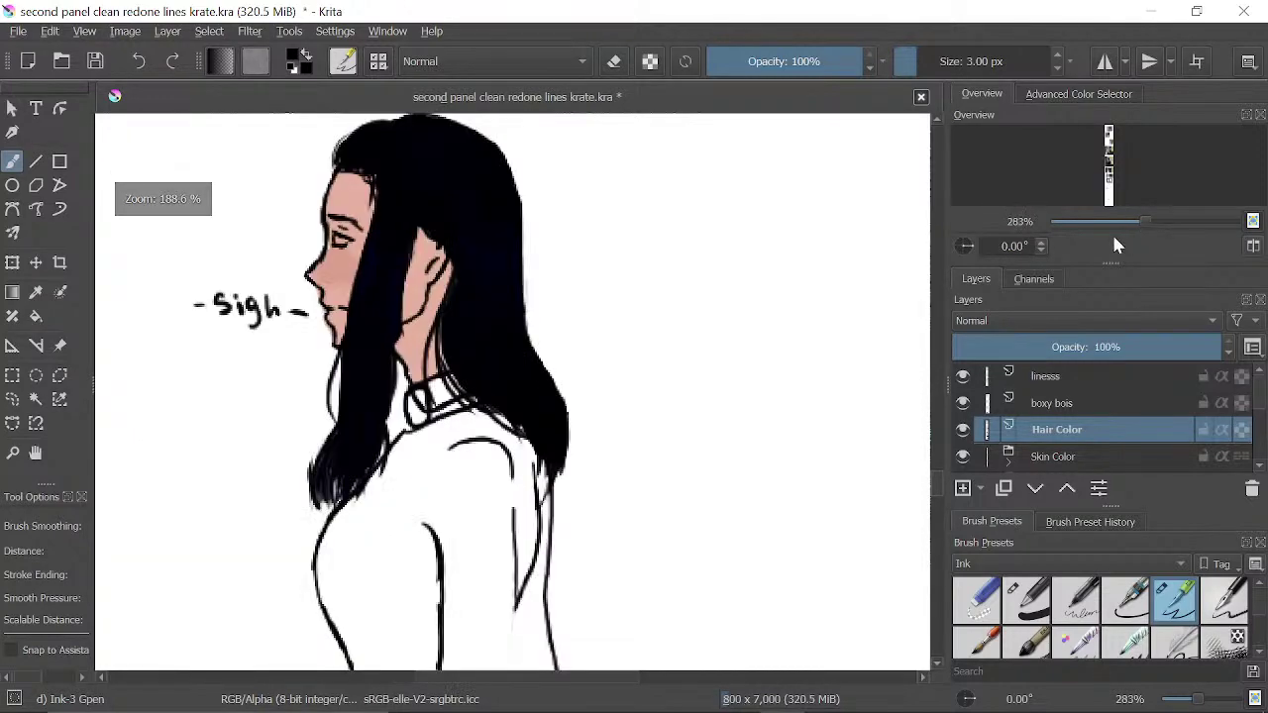
{"action": "left_click_drag", "start_coordinate": [659, 360], "coordinate": [820, 373]}
{"action": "scroll", "coordinate": [580, 239], "scroll_direction": "up", "scroll_amount": 2}
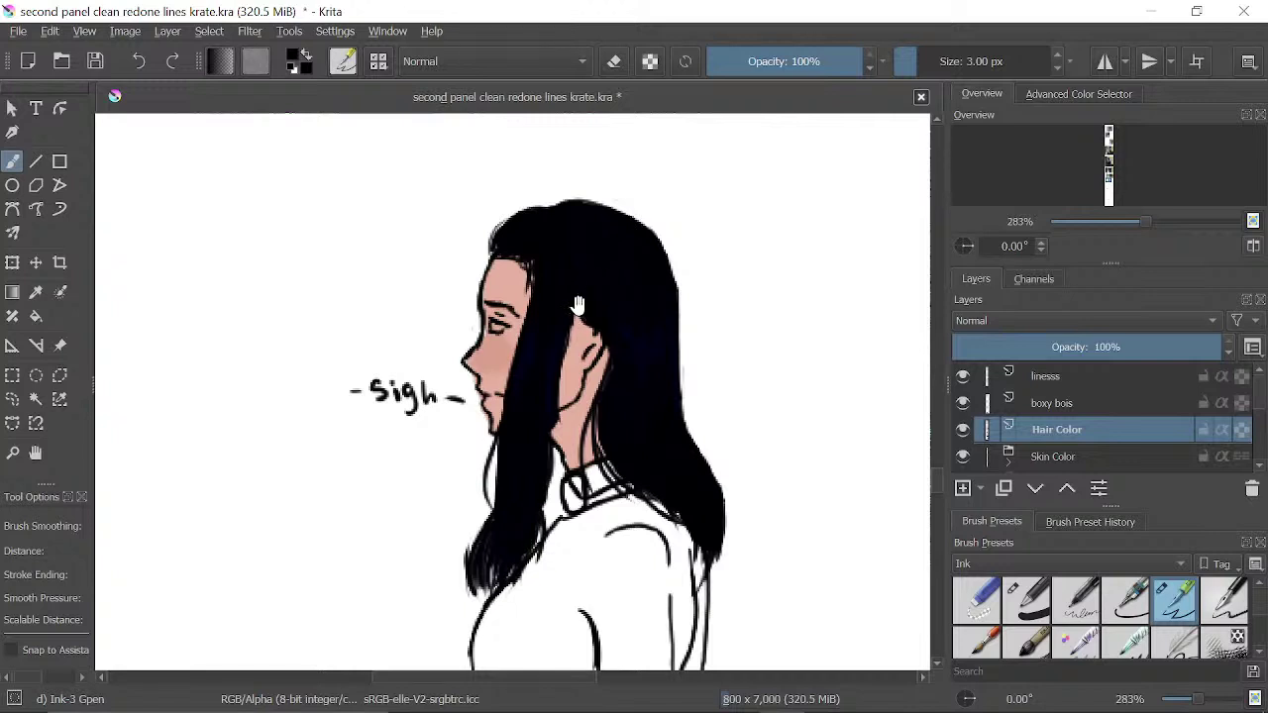
{"action": "mouse_move", "coordinate": [577, 304]}
{"action": "left_mouse_down"}
{"action": "mouse_move", "coordinate": [528, 344]}
{"action": "mouse_move", "coordinate": [511, 483]}
{"action": "left_mouse_up"}
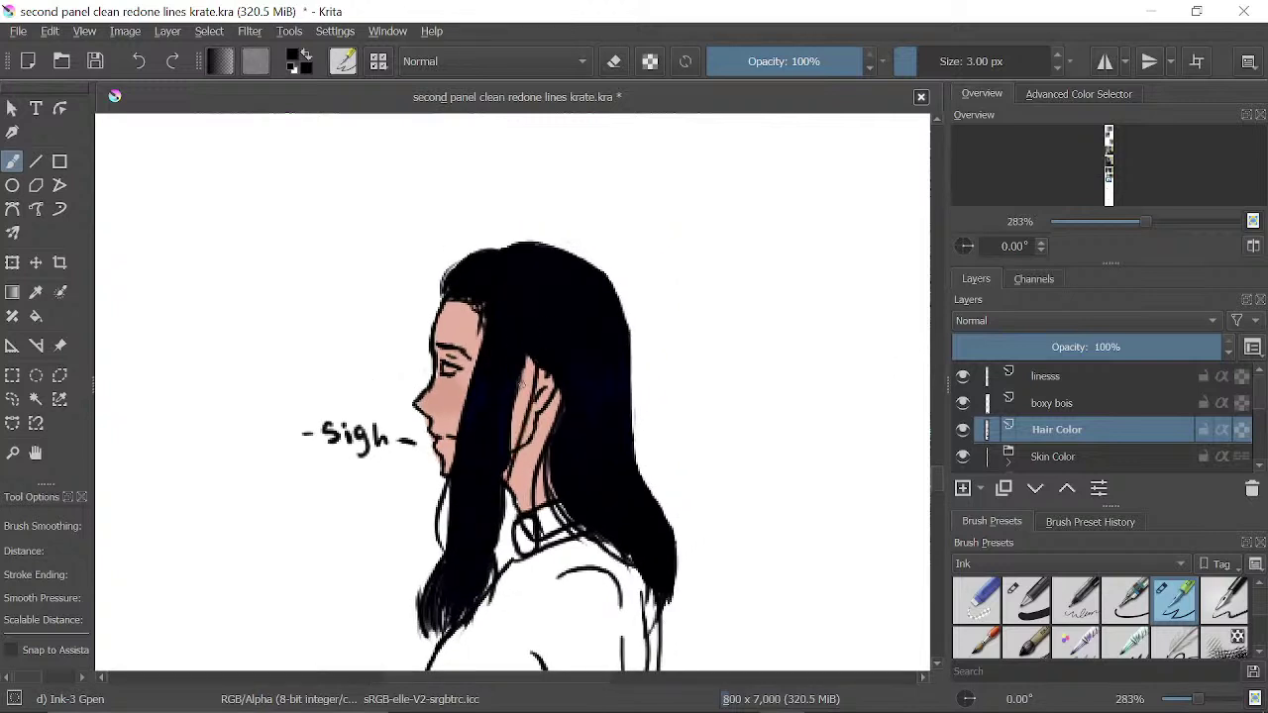
{"action": "left_click_drag", "start_coordinate": [527, 344], "coordinate": [508, 465]}
{"action": "mouse_move", "coordinate": [489, 302]}
{"action": "left_mouse_down"}
{"action": "mouse_move", "coordinate": [441, 262]}
{"action": "mouse_move", "coordinate": [394, 448]}
{"action": "left_mouse_up"}
{"action": "left_click_drag", "start_coordinate": [427, 416], "coordinate": [418, 285]}
- Compare the lower panels with the mirror panel and examine the back-view figure's hair color up close
{"action": "left_click_drag", "start_coordinate": [1142, 214], "coordinate": [1097, 221]}
{"action": "scroll", "coordinate": [619, 570], "scroll_direction": "down", "scroll_amount": 3}
{"action": "left_click_drag", "start_coordinate": [620, 564], "coordinate": [617, 573]}
{"action": "left_click_drag", "start_coordinate": [625, 390], "coordinate": [722, 375]}
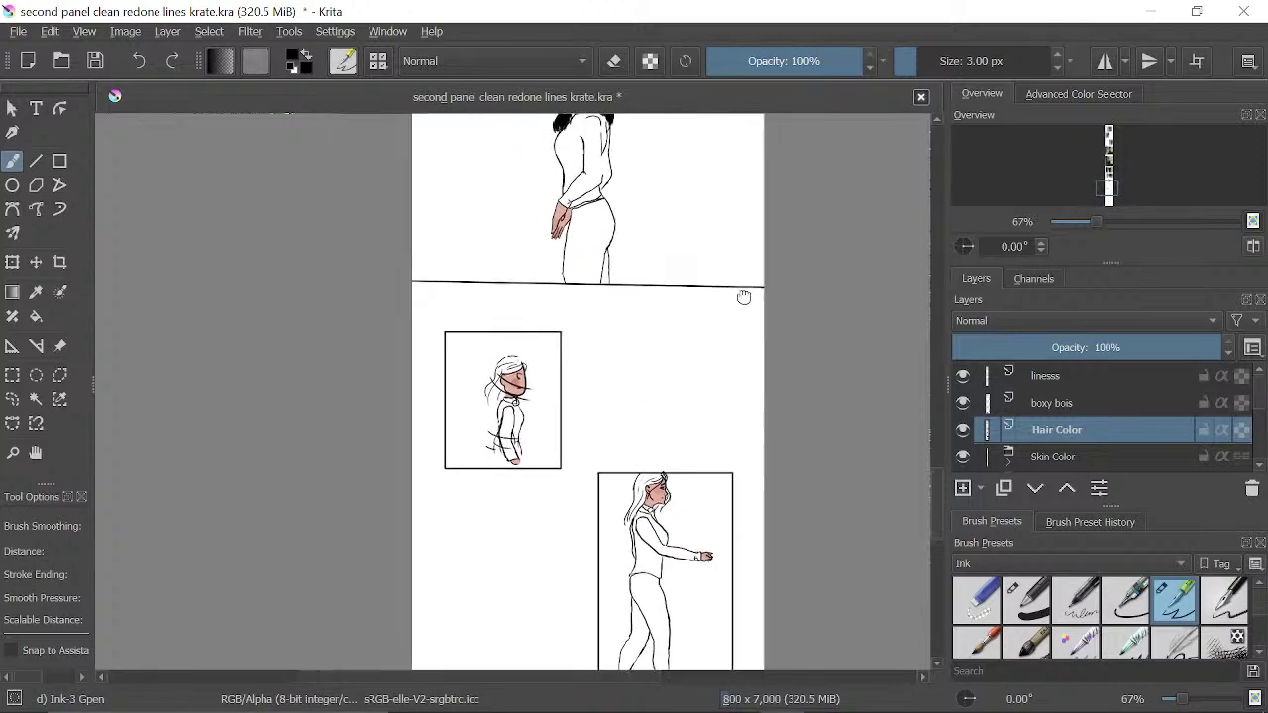
{"action": "left_click_drag", "start_coordinate": [756, 148], "coordinate": [633, 598]}
{"action": "left_click_drag", "start_coordinate": [1095, 224], "coordinate": [1184, 219]}
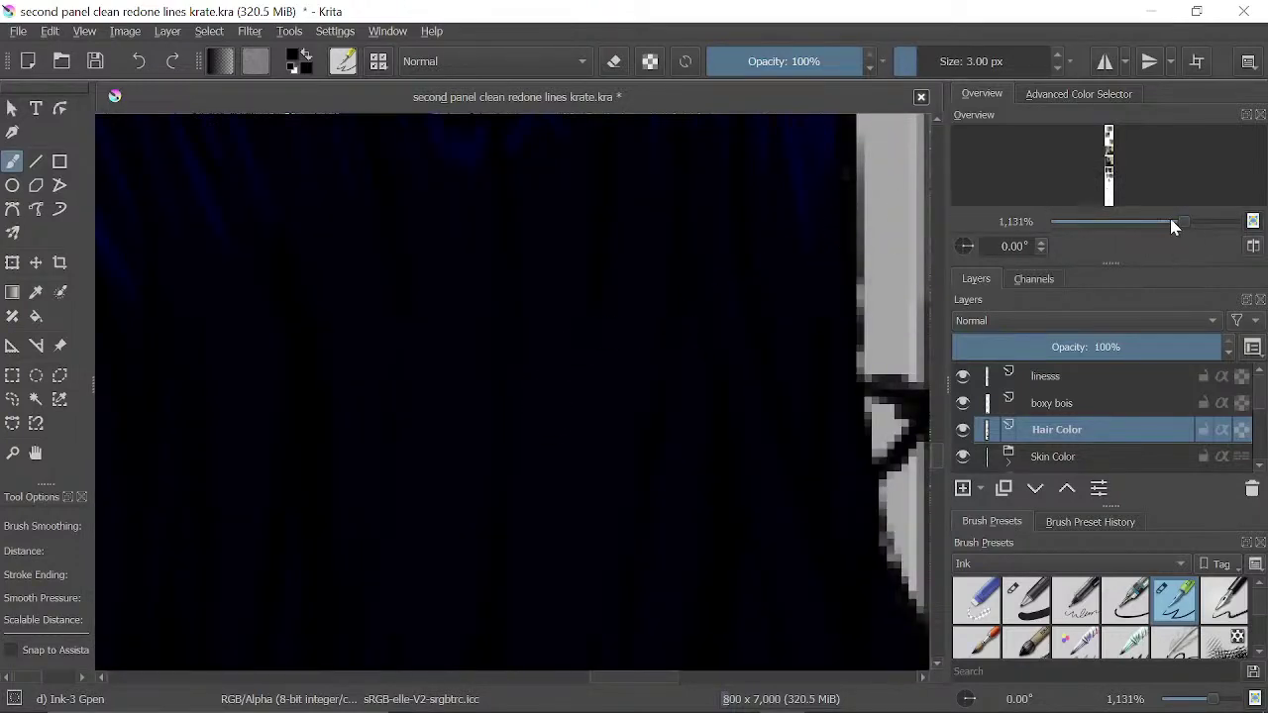
{"action": "left_click_drag", "start_coordinate": [1182, 221], "coordinate": [1107, 224]}
- Fill the crown of the sketched woman's hair in the small framed panel with near-black, using the Basic-1 brush for the large area
{"action": "left_click_drag", "start_coordinate": [739, 562], "coordinate": [820, 222]}
{"action": "left_click_drag", "start_coordinate": [1123, 219], "coordinate": [1152, 223]}
{"action": "left_click_drag", "start_coordinate": [705, 253], "coordinate": [585, 514]}
{"action": "left_click_drag", "start_coordinate": [568, 204], "coordinate": [561, 416]}
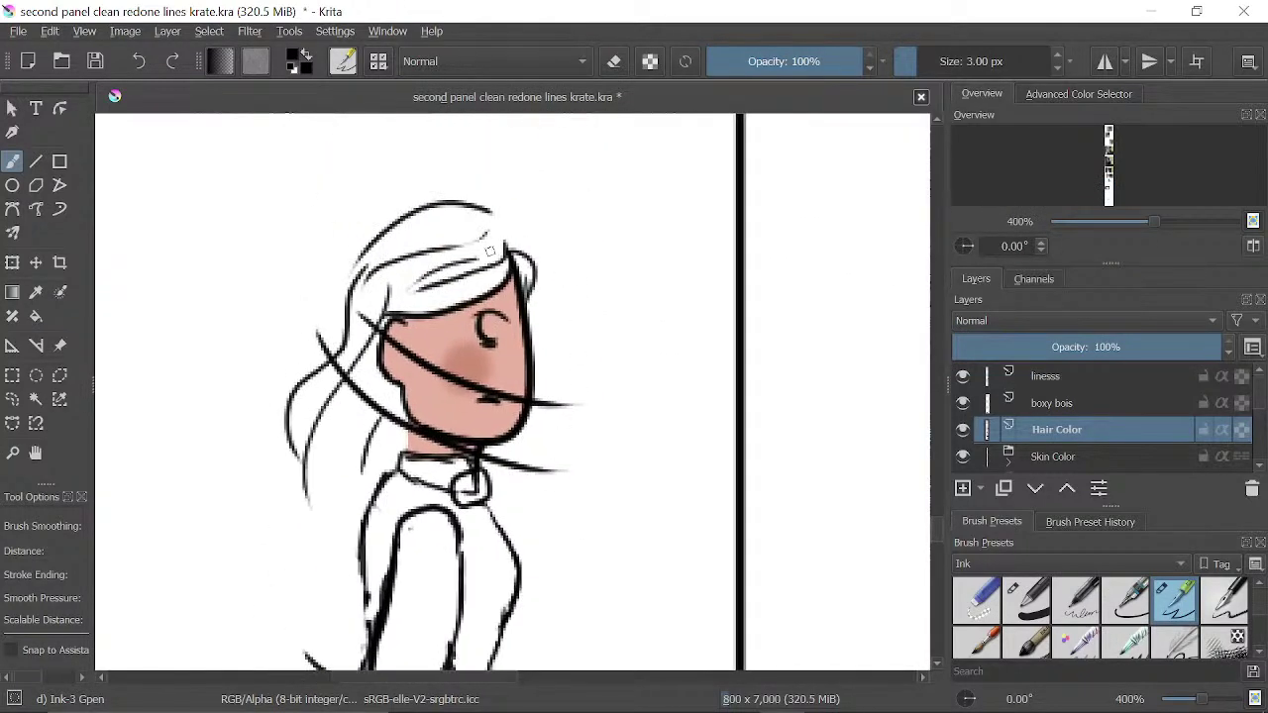
{"action": "mouse_move", "coordinate": [505, 247]}
{"action": "left_mouse_down"}
{"action": "mouse_move", "coordinate": [439, 299]}
{"action": "mouse_move", "coordinate": [507, 260]}
{"action": "mouse_move", "coordinate": [377, 298]}
{"action": "mouse_move", "coordinate": [419, 226]}
{"action": "mouse_move", "coordinate": [399, 263]}
{"action": "mouse_move", "coordinate": [439, 232]}
{"action": "mouse_move", "coordinate": [401, 272]}
{"action": "mouse_move", "coordinate": [425, 284]}
{"action": "mouse_move", "coordinate": [391, 287]}
{"action": "left_mouse_up"}
{"action": "left_click", "coordinate": [1026, 598]}
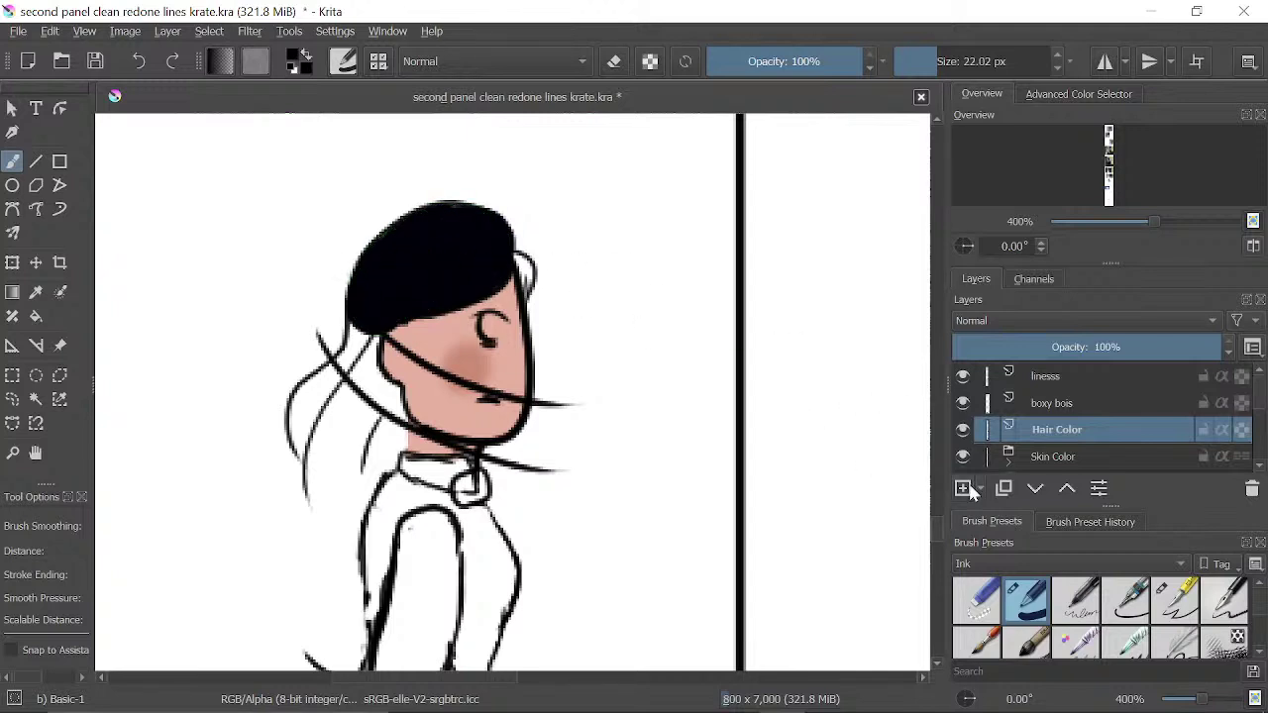
- Color the small hair tuft at the sketched woman's forehead near-black with the Ink-3 Gpen brush
{"action": "left_click", "coordinate": [1177, 601]}
{"action": "left_click_drag", "start_coordinate": [609, 331], "coordinate": [564, 281]}
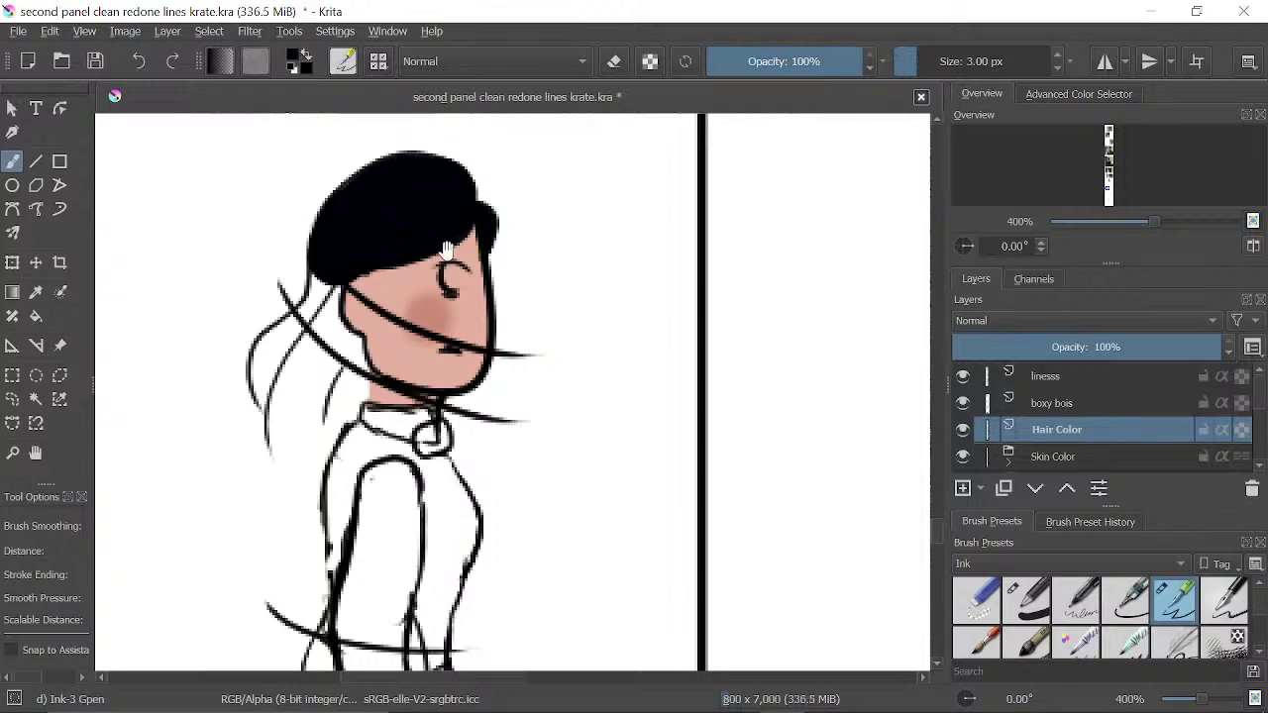
- Color the gathered hair behind the sketched woman's neck near-black, outlining its base thinly and filling it with the Basic-1 brush
{"action": "left_click_drag", "start_coordinate": [445, 251], "coordinate": [476, 142]}
{"action": "mouse_move", "coordinate": [361, 163]}
{"action": "left_mouse_down"}
{"action": "mouse_move", "coordinate": [363, 223]}
{"action": "mouse_move", "coordinate": [368, 213]}
{"action": "mouse_move", "coordinate": [337, 226]}
{"action": "mouse_move", "coordinate": [349, 157]}
{"action": "mouse_move", "coordinate": [335, 208]}
{"action": "mouse_move", "coordinate": [303, 234]}
{"action": "left_mouse_up"}
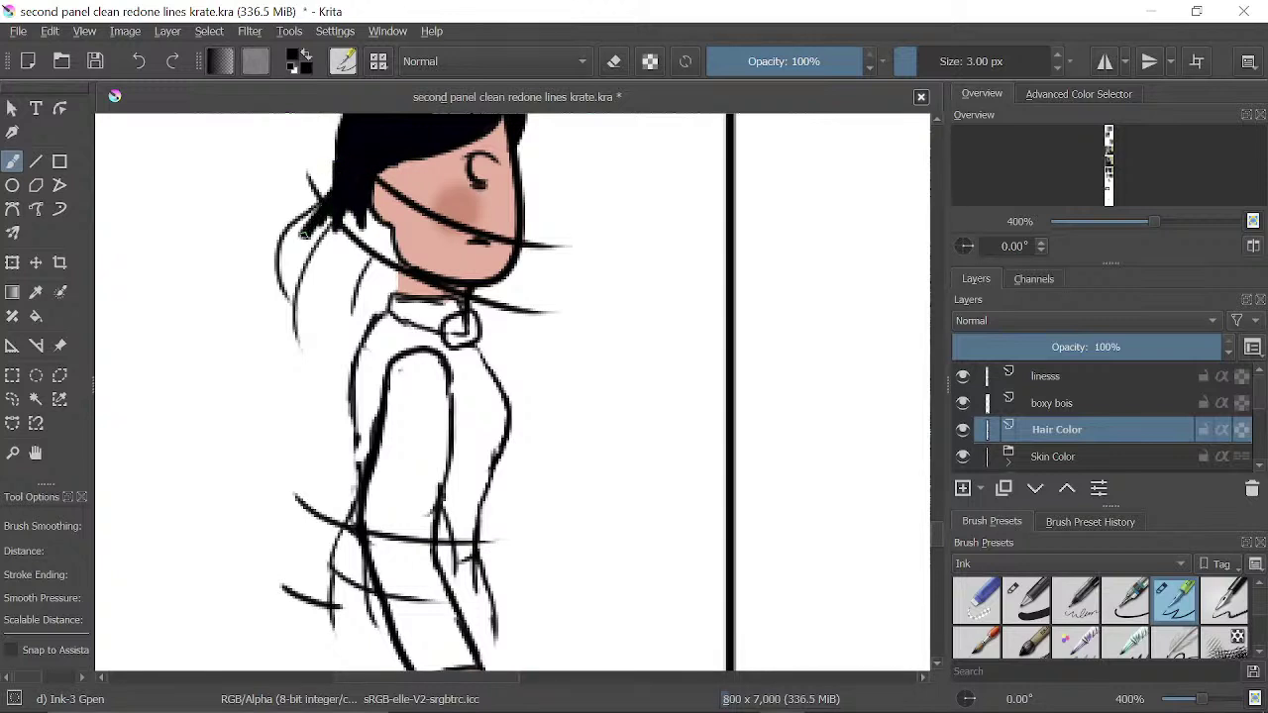
{"action": "left_click", "coordinate": [1027, 597]}
{"action": "mouse_move", "coordinate": [315, 315]}
{"action": "left_mouse_down"}
{"action": "mouse_move", "coordinate": [354, 231]}
{"action": "mouse_move", "coordinate": [364, 288]}
{"action": "mouse_move", "coordinate": [339, 294]}
{"action": "mouse_move", "coordinate": [331, 231]}
{"action": "mouse_move", "coordinate": [311, 275]}
{"action": "mouse_move", "coordinate": [343, 221]}
{"action": "left_mouse_up"}
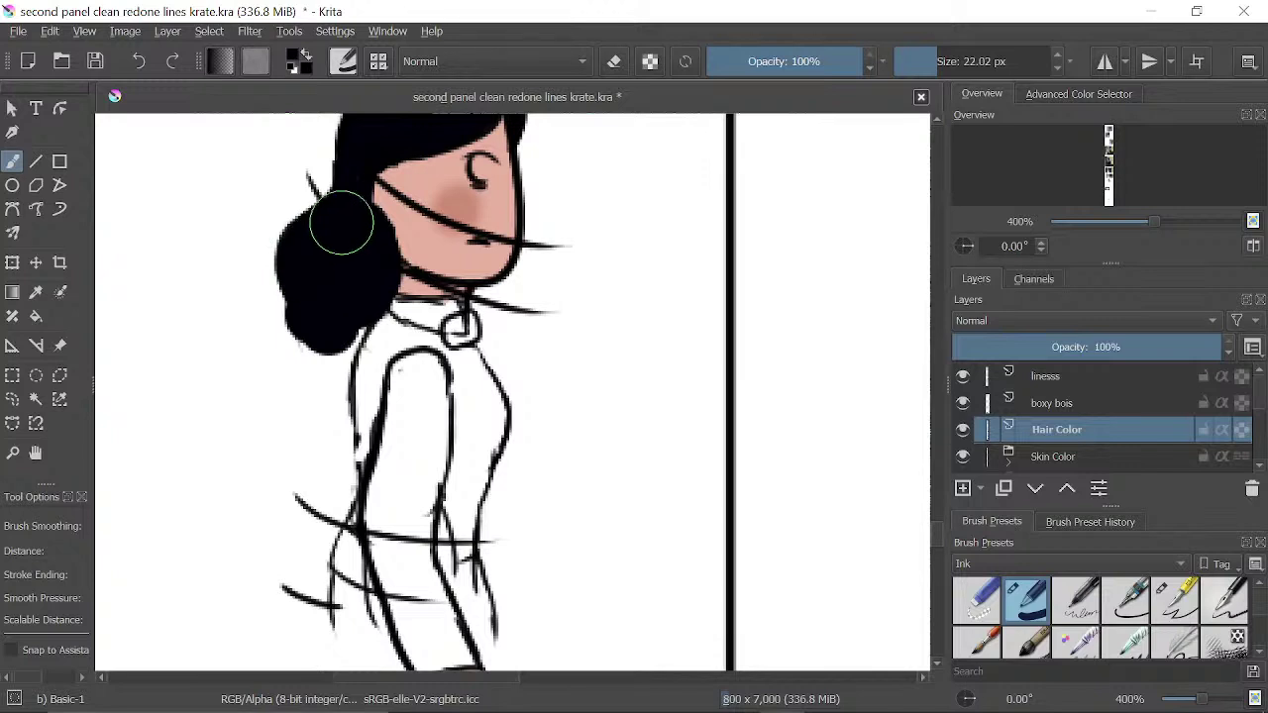
- Lower the Hair Color layer's opacity to 65% and erase the hair color overlapping the sketched woman's face with the Ink-3 Gpen brush
{"action": "left_click_drag", "start_coordinate": [450, 190], "coordinate": [456, 280]}
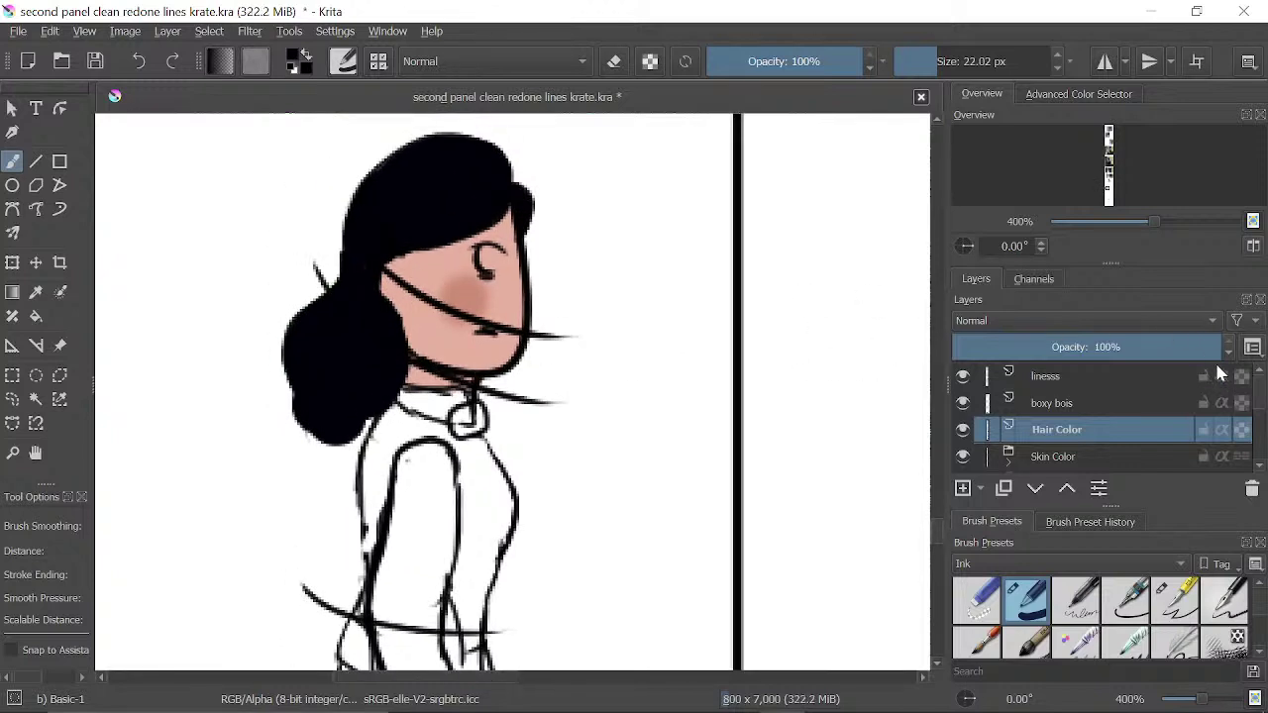
{"action": "left_click_drag", "start_coordinate": [1163, 341], "coordinate": [1126, 347]}
{"action": "left_click", "coordinate": [1177, 598]}
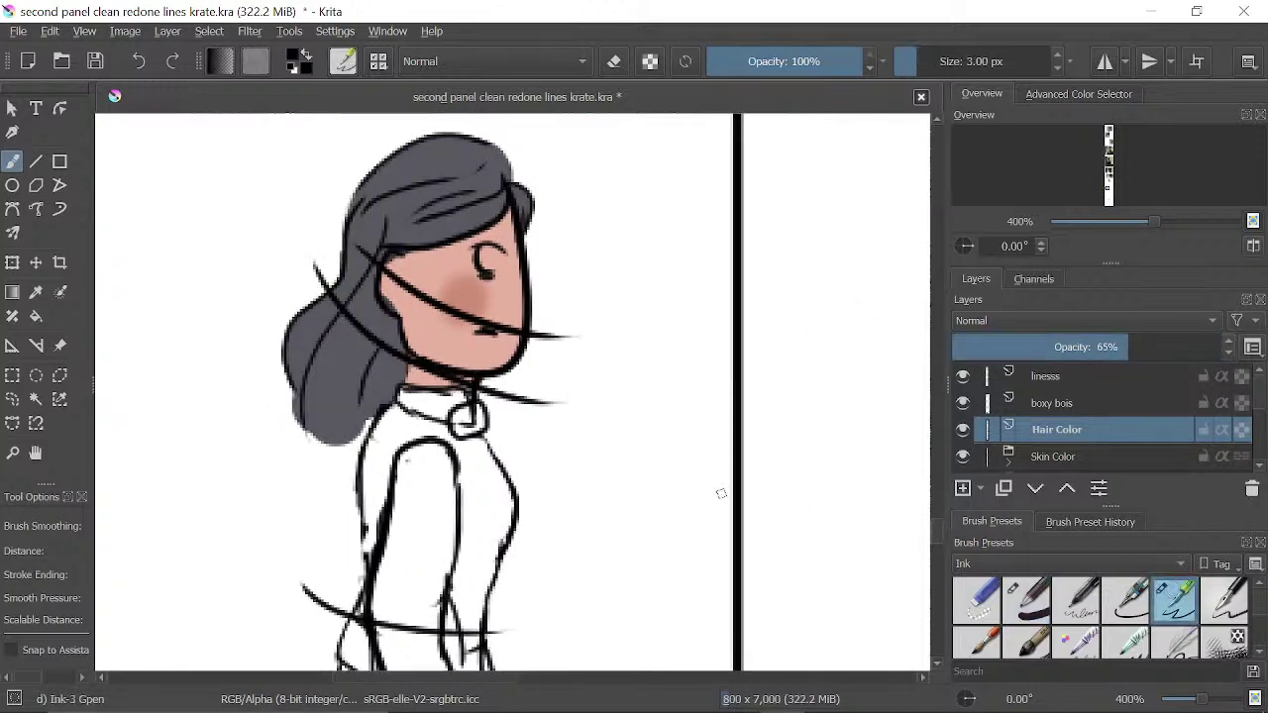
{"action": "key", "text": "e"}
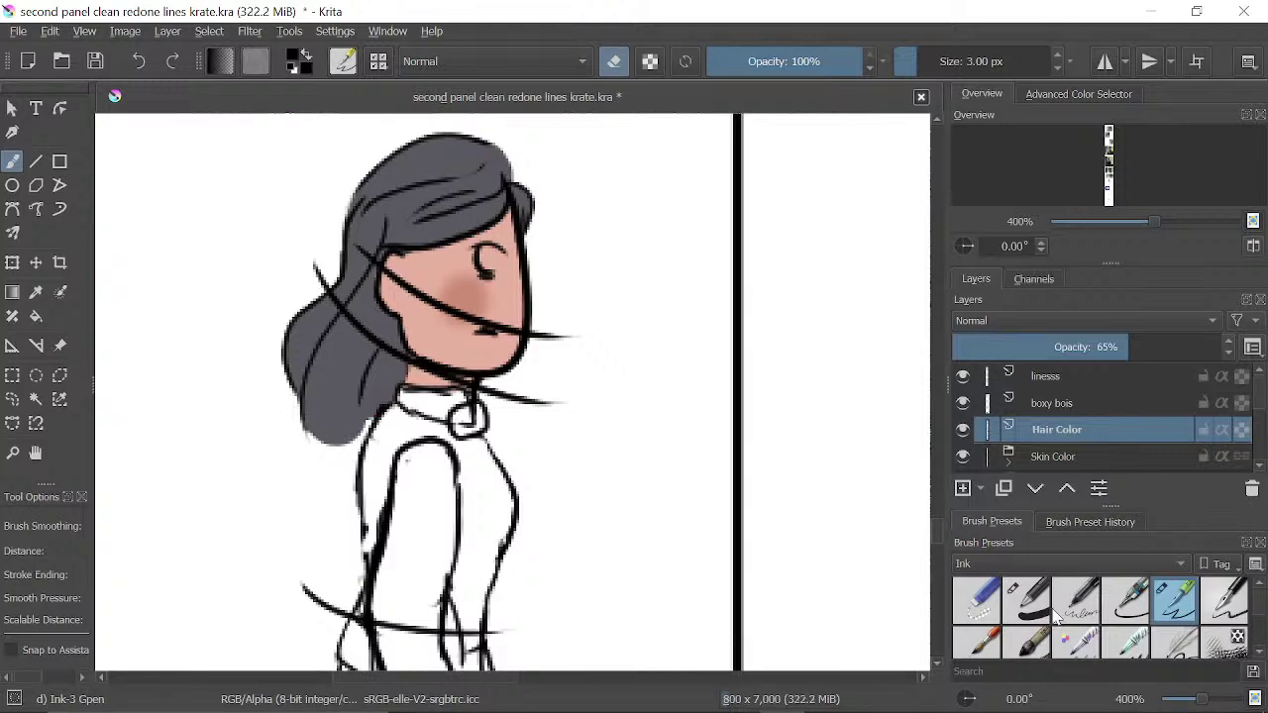
{"action": "left_click_drag", "start_coordinate": [708, 450], "coordinate": [639, 493]}
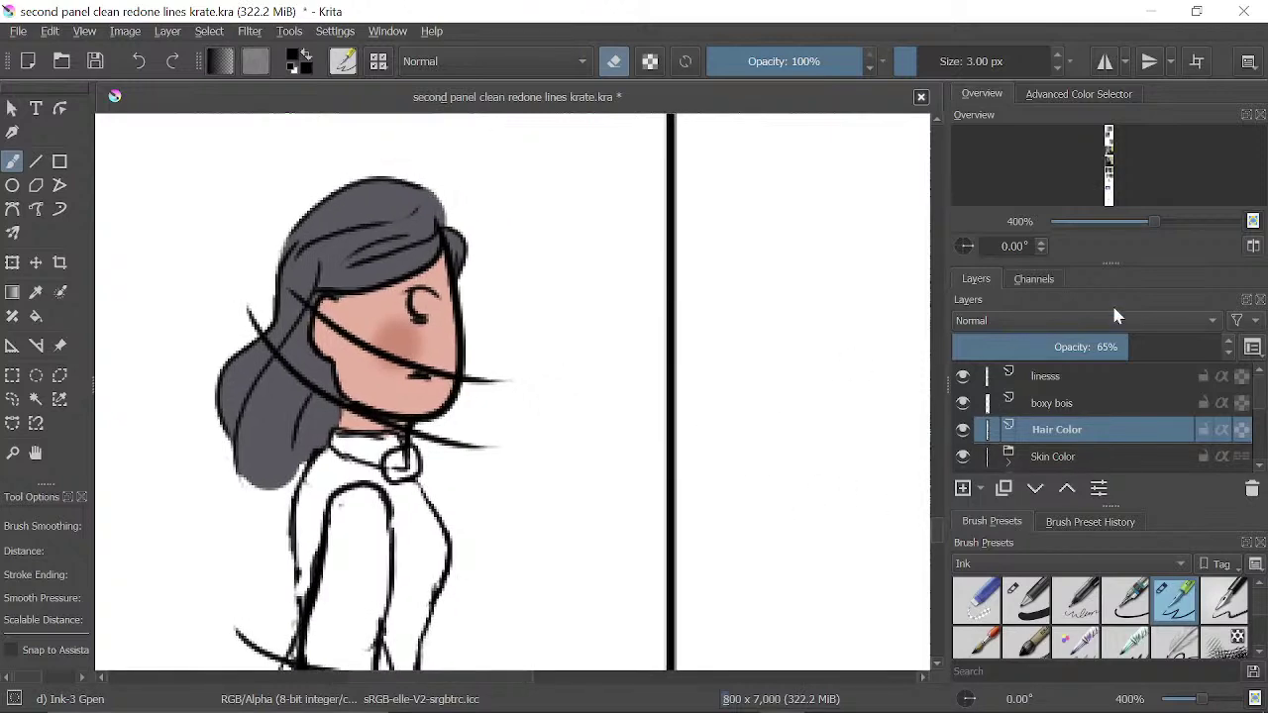
- Fill the long hair of the woman reaching out in the lower framed panel with near-black, using the Basic-1 brush
{"action": "scroll", "coordinate": [1149, 226], "scroll_direction": "down", "scroll_amount": 10}
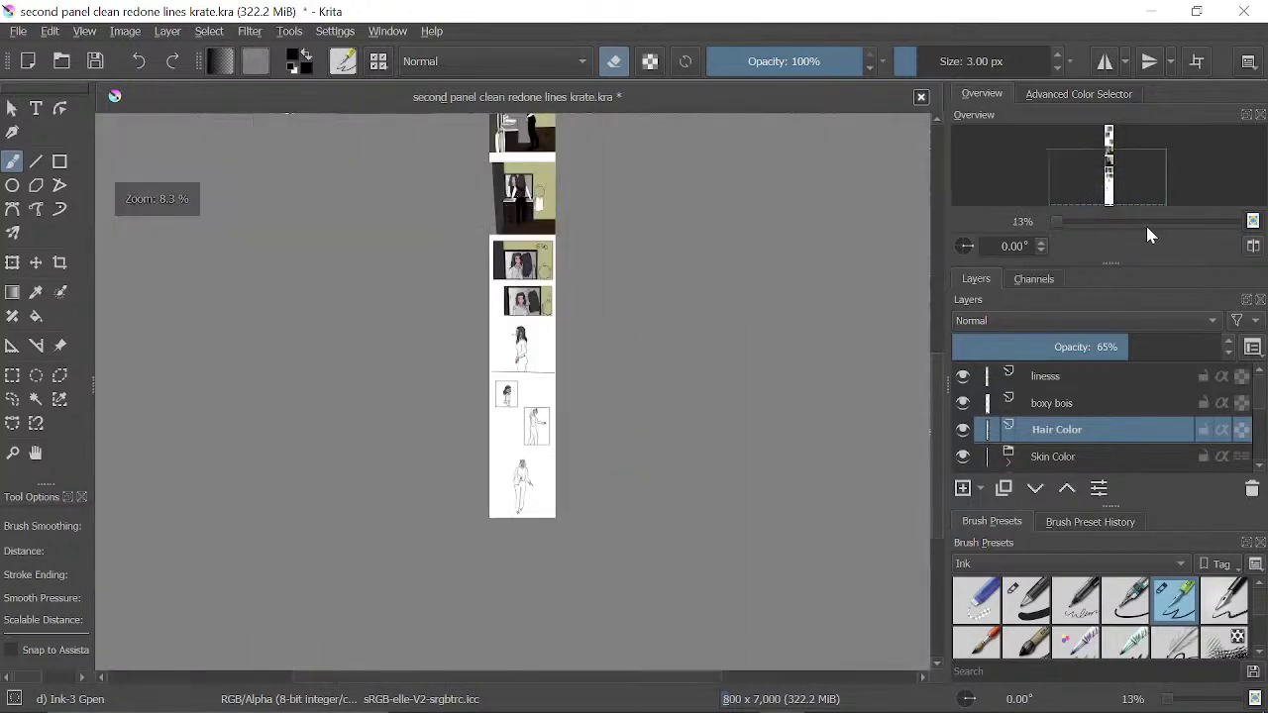
{"action": "scroll", "coordinate": [1090, 222], "scroll_direction": "up", "scroll_amount": 3}
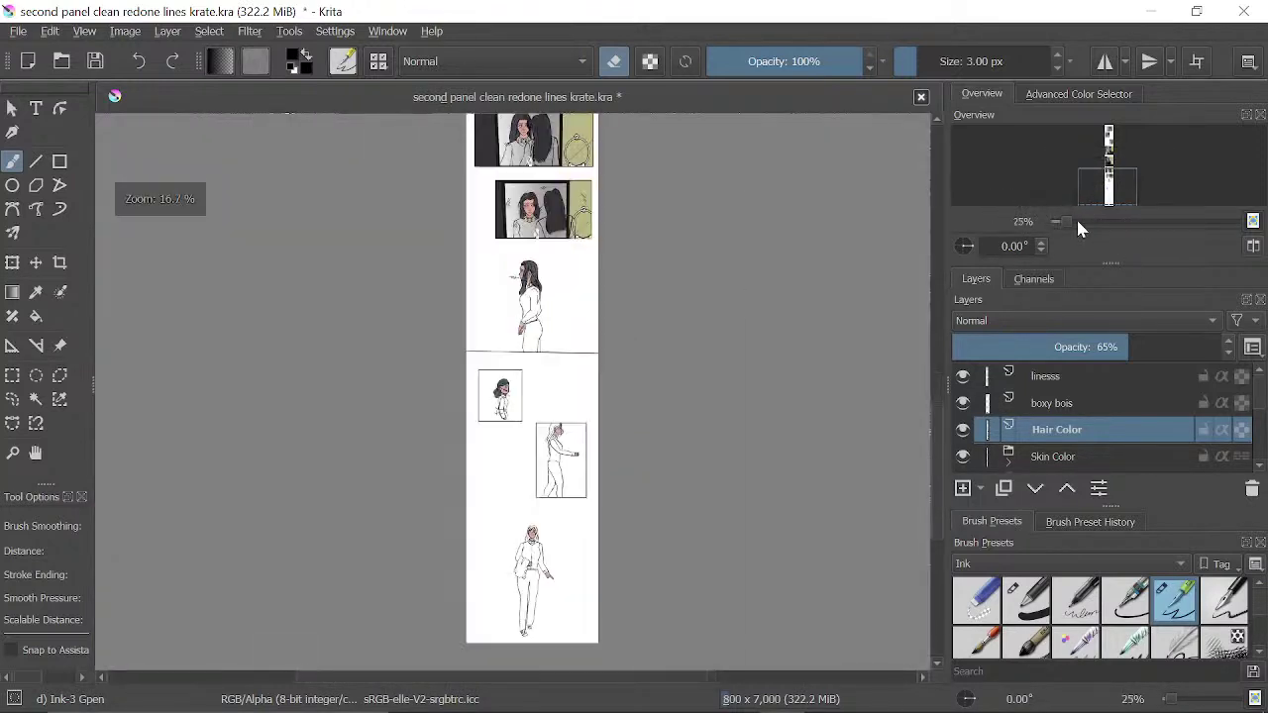
{"action": "left_click_drag", "start_coordinate": [1069, 222], "coordinate": [1135, 222]}
{"action": "left_click_drag", "start_coordinate": [673, 575], "coordinate": [459, 212]}
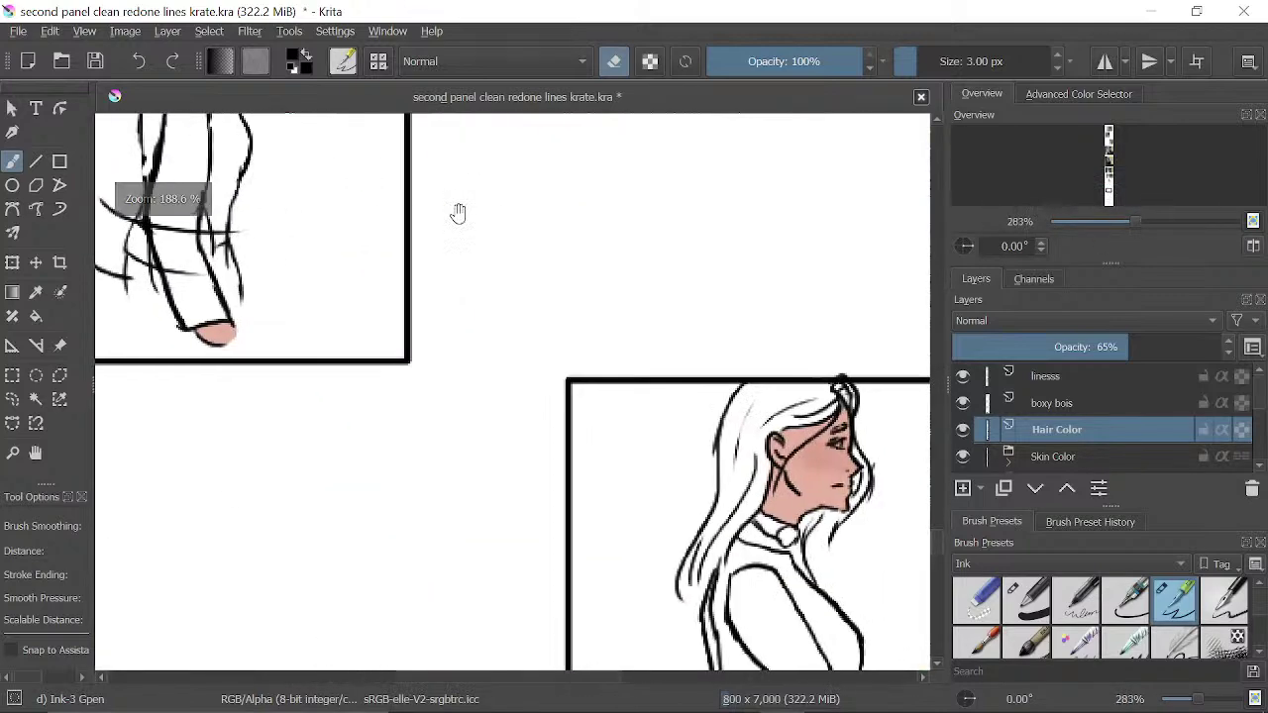
{"action": "left_click_drag", "start_coordinate": [804, 439], "coordinate": [573, 353]}
{"action": "left_click_drag", "start_coordinate": [731, 336], "coordinate": [689, 269]}
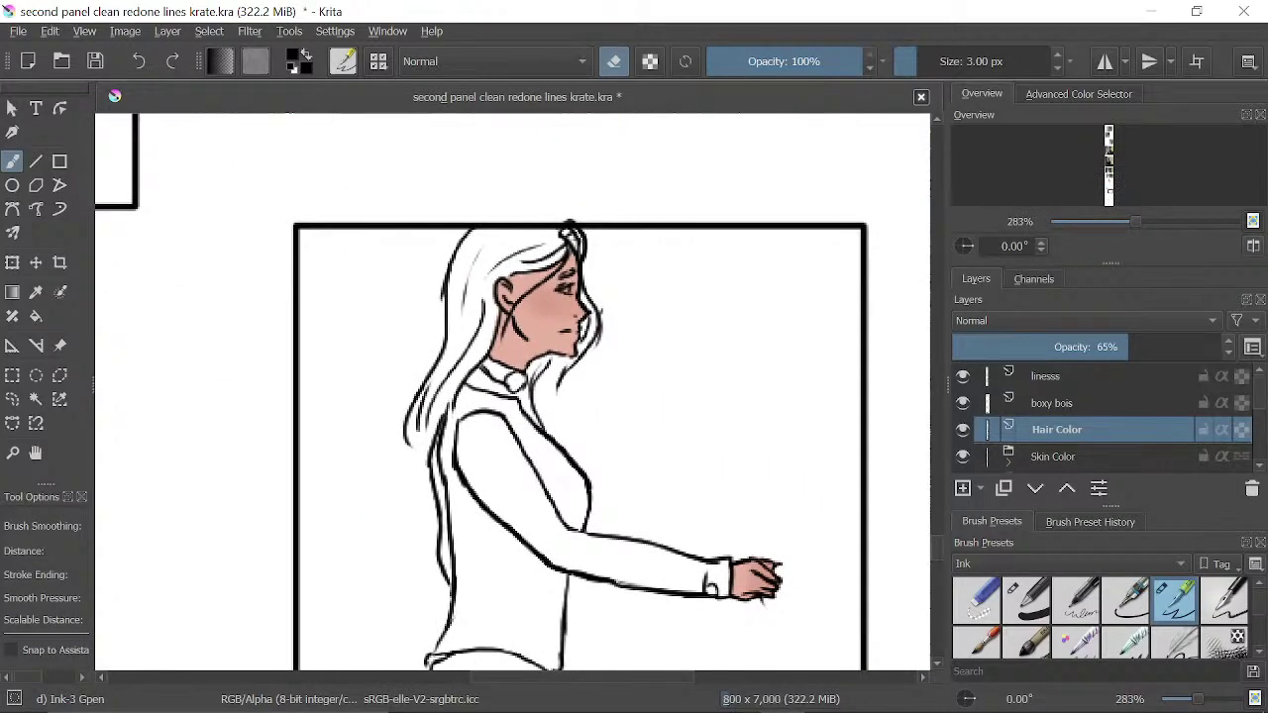
{"action": "left_click", "coordinate": [1028, 598]}
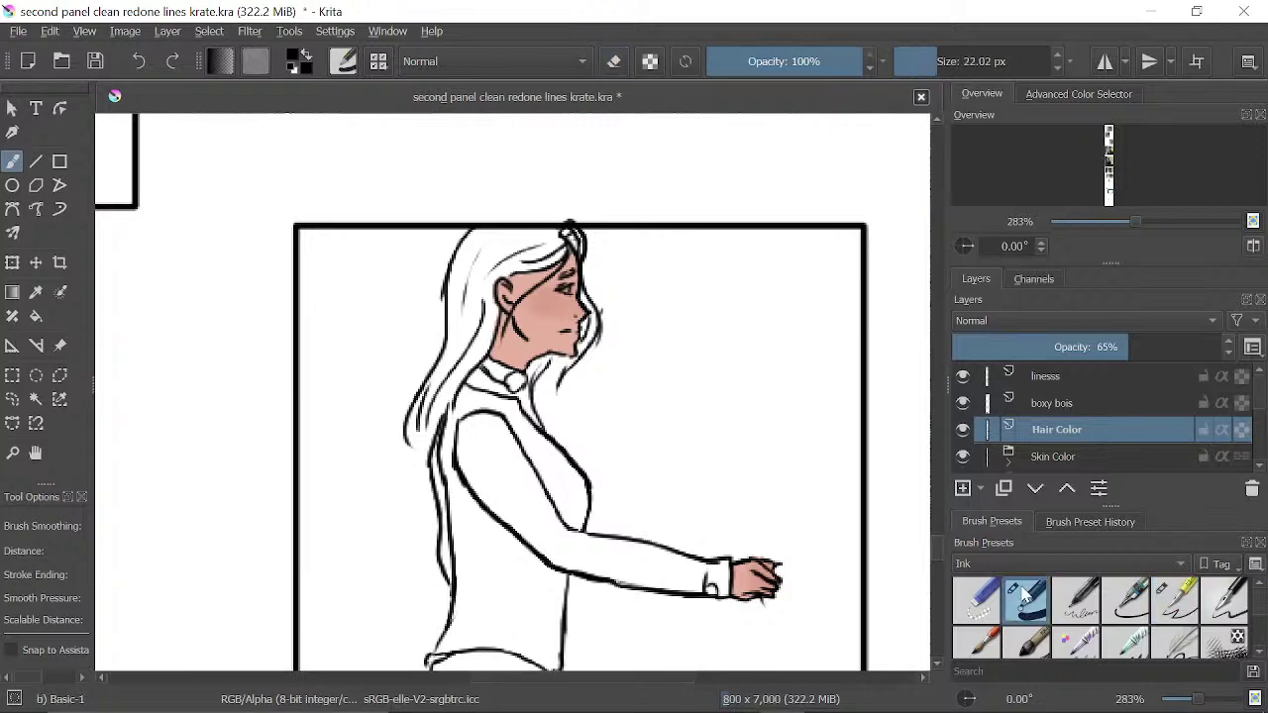
{"action": "left_click_drag", "start_coordinate": [645, 307], "coordinate": [618, 376]}
{"action": "left_click_drag", "start_coordinate": [1124, 221], "coordinate": [1152, 221]}
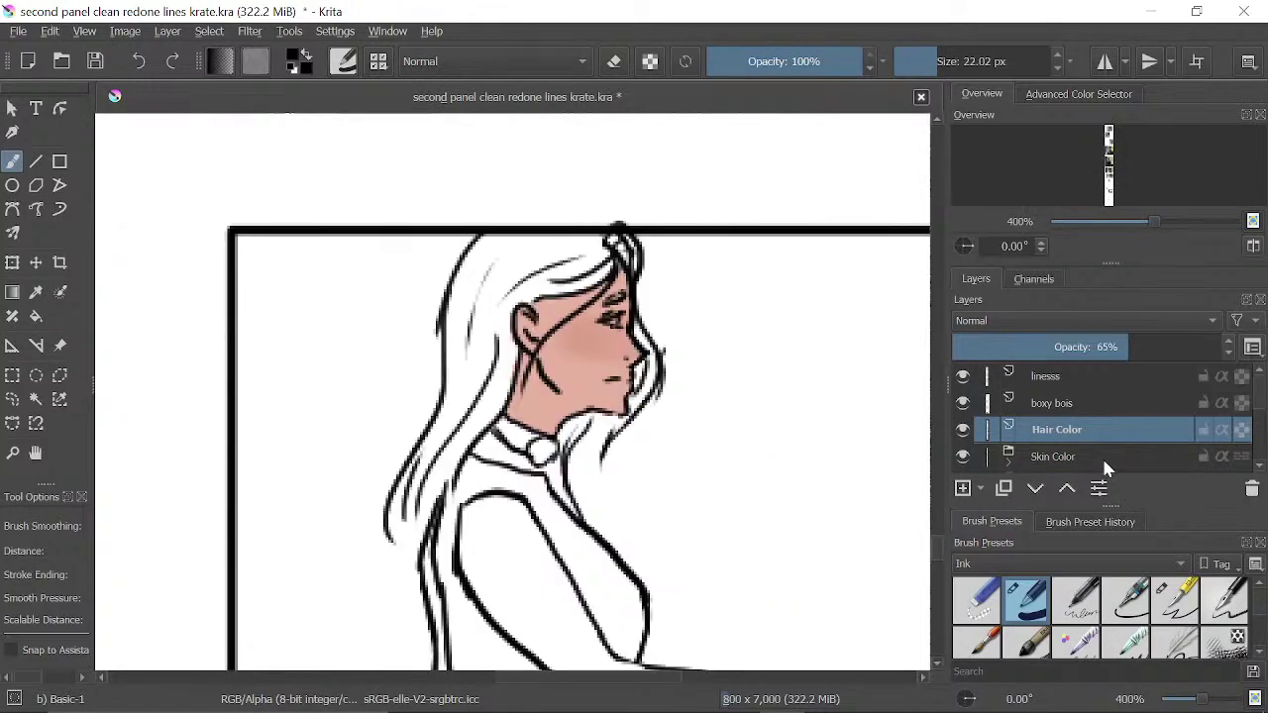
{"action": "mouse_move", "coordinate": [846, 452]}
{"action": "left_mouse_down"}
{"action": "mouse_move", "coordinate": [809, 422]}
{"action": "mouse_move", "coordinate": [799, 428]}
{"action": "left_mouse_up"}
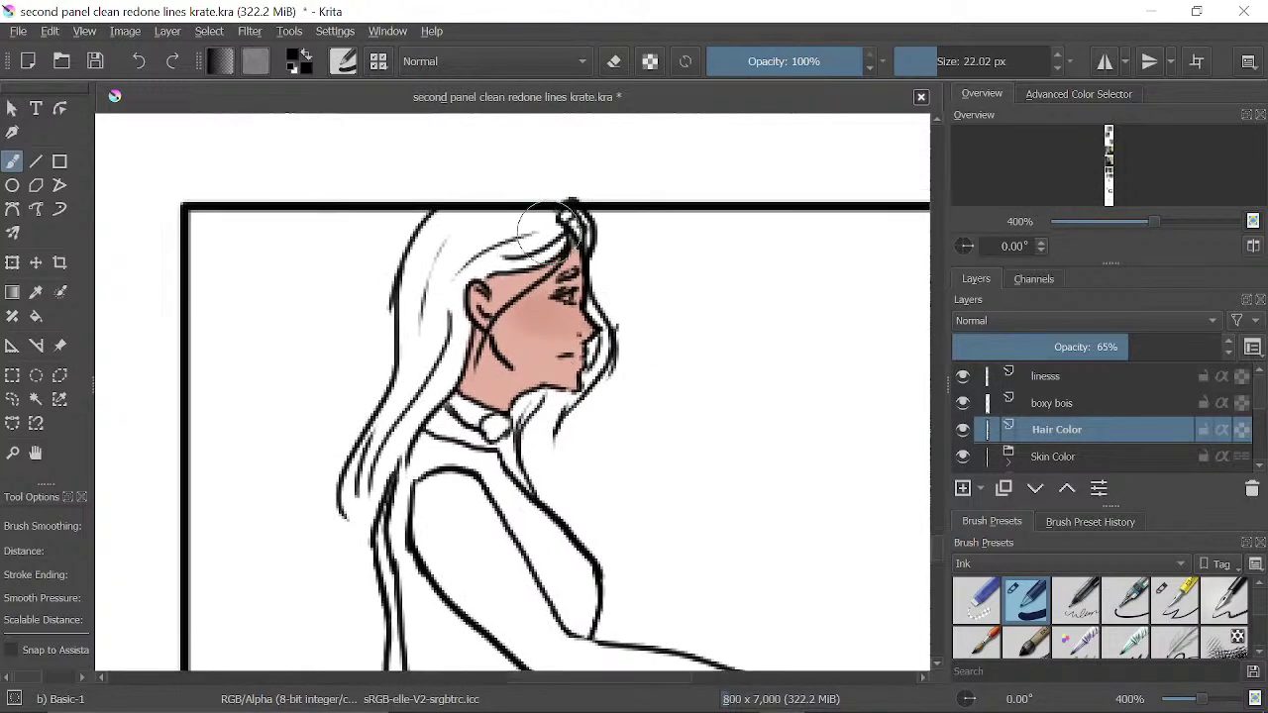
{"action": "mouse_move", "coordinate": [543, 228]}
{"action": "left_mouse_down"}
{"action": "mouse_move", "coordinate": [461, 259]}
{"action": "mouse_move", "coordinate": [512, 226]}
{"action": "mouse_move", "coordinate": [479, 281]}
{"action": "mouse_move", "coordinate": [454, 245]}
{"action": "mouse_move", "coordinate": [485, 233]}
{"action": "mouse_move", "coordinate": [442, 334]}
{"action": "mouse_move", "coordinate": [448, 220]}
{"action": "mouse_move", "coordinate": [428, 308]}
{"action": "mouse_move", "coordinate": [451, 228]}
{"action": "mouse_move", "coordinate": [440, 379]}
{"action": "mouse_move", "coordinate": [448, 296]}
{"action": "mouse_move", "coordinate": [416, 363]}
{"action": "mouse_move", "coordinate": [426, 420]}
{"action": "mouse_move", "coordinate": [425, 318]}
{"action": "mouse_move", "coordinate": [376, 487]}
{"action": "mouse_move", "coordinate": [398, 414]}
{"action": "mouse_move", "coordinate": [372, 479]}
{"action": "mouse_move", "coordinate": [528, 286]}
{"action": "left_mouse_up"}
{"action": "left_click_drag", "start_coordinate": [533, 362], "coordinate": [519, 278]}
{"action": "mouse_move", "coordinate": [499, 263]}
{"action": "left_mouse_down"}
{"action": "mouse_move", "coordinate": [518, 307]}
{"action": "mouse_move", "coordinate": [508, 269]}
{"action": "mouse_move", "coordinate": [506, 325]}
{"action": "mouse_move", "coordinate": [471, 383]}
{"action": "mouse_move", "coordinate": [495, 342]}
{"action": "left_mouse_up"}
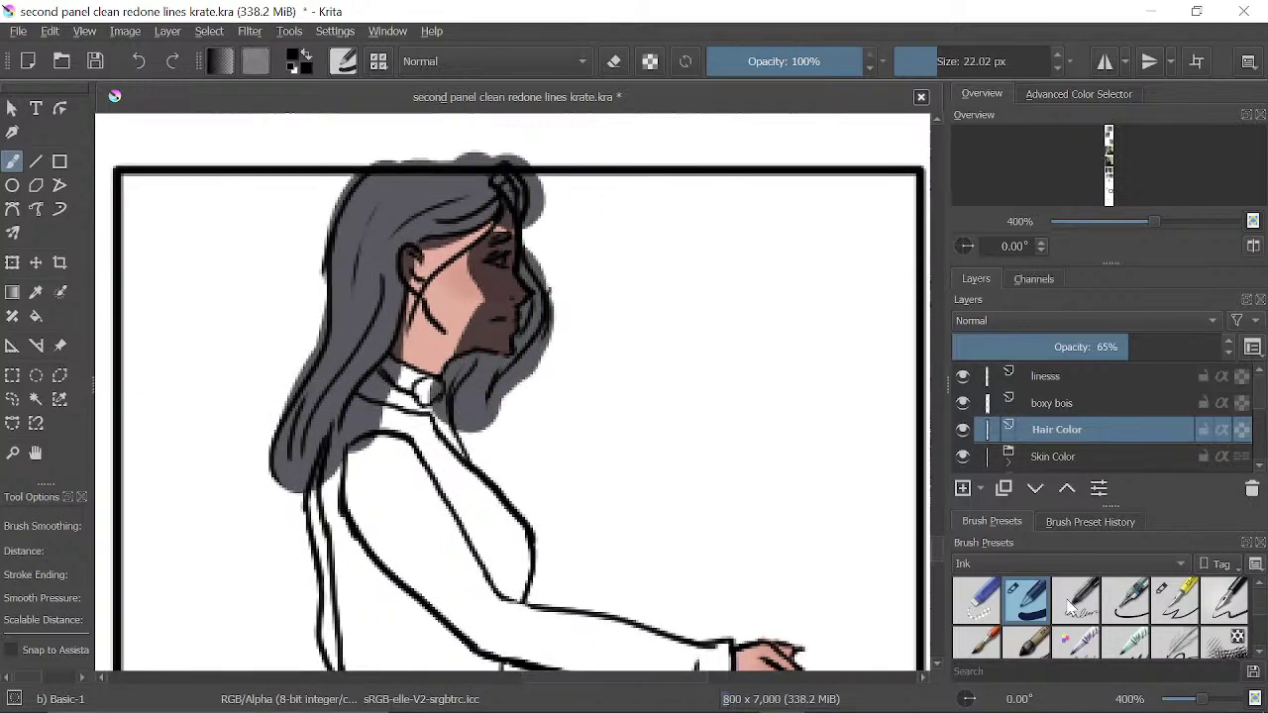
- Try to erase the hair color covering the woman's lower face and chin with the Basic-1 brush at 22.02 px
{"action": "left_click", "coordinate": [1027, 643]}
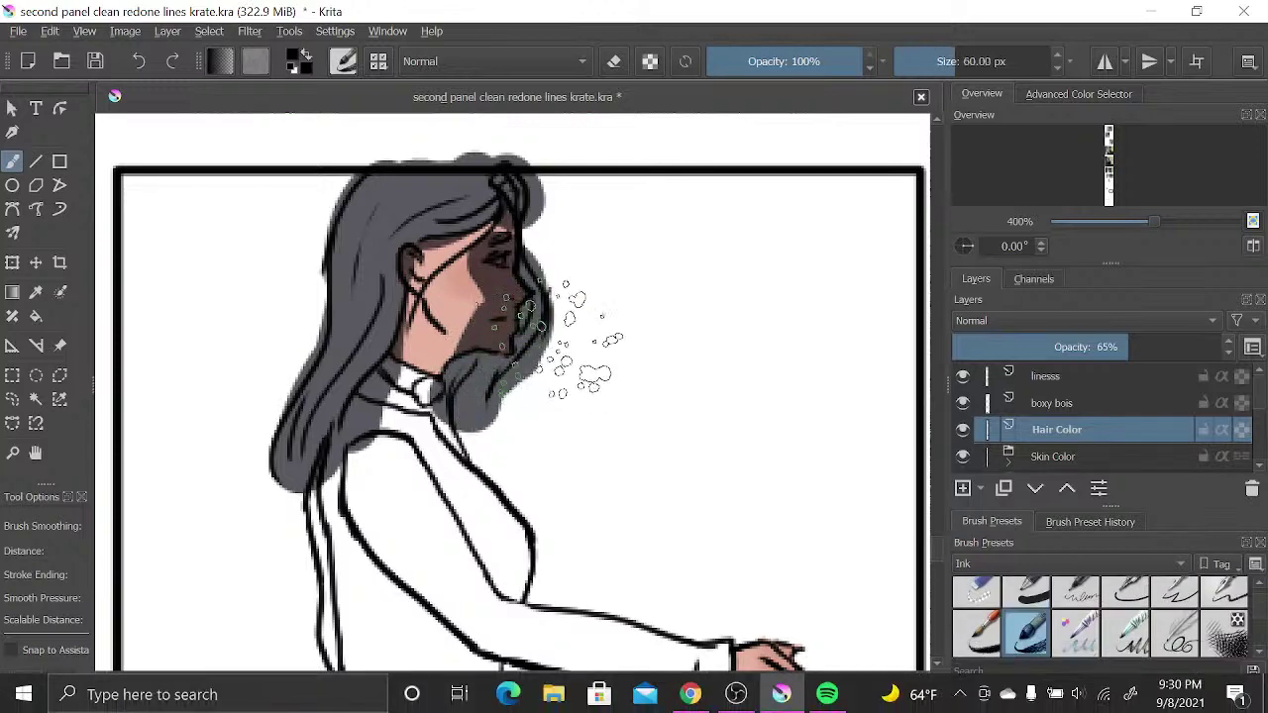
{"action": "key", "text": "slash"}
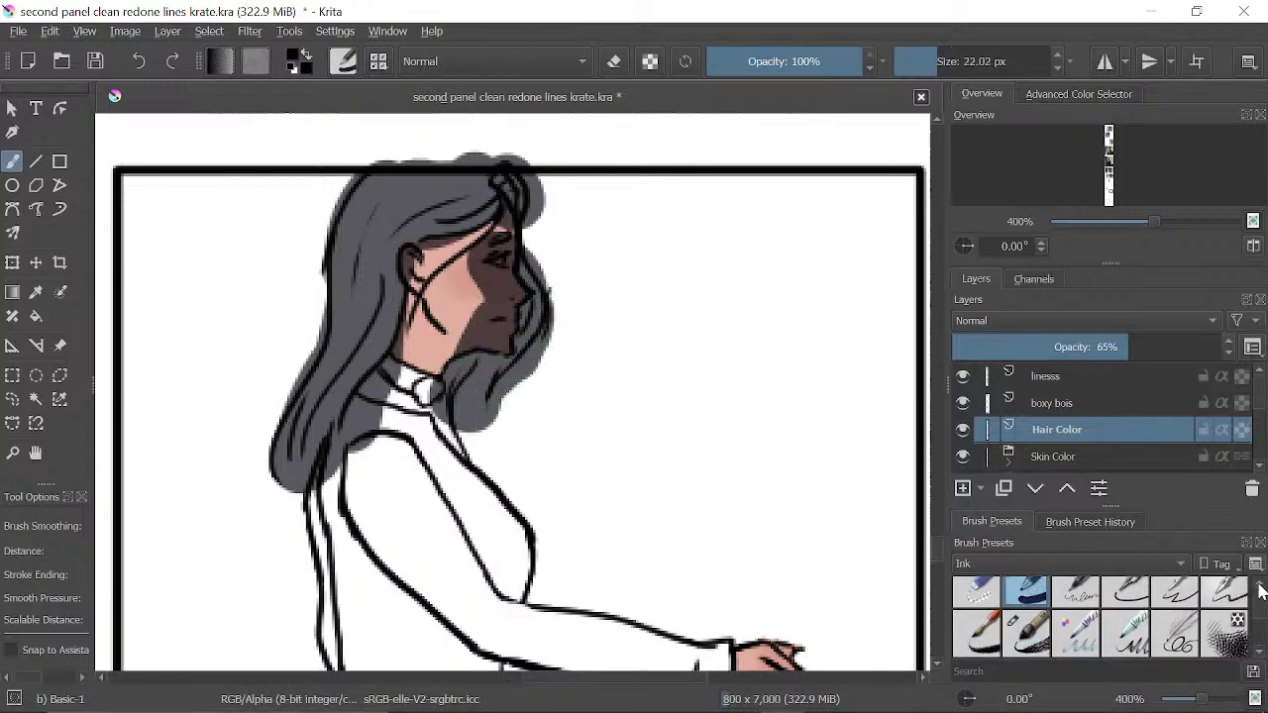
{"action": "scroll", "coordinate": [1261, 594], "scroll_direction": "up", "scroll_amount": 1}
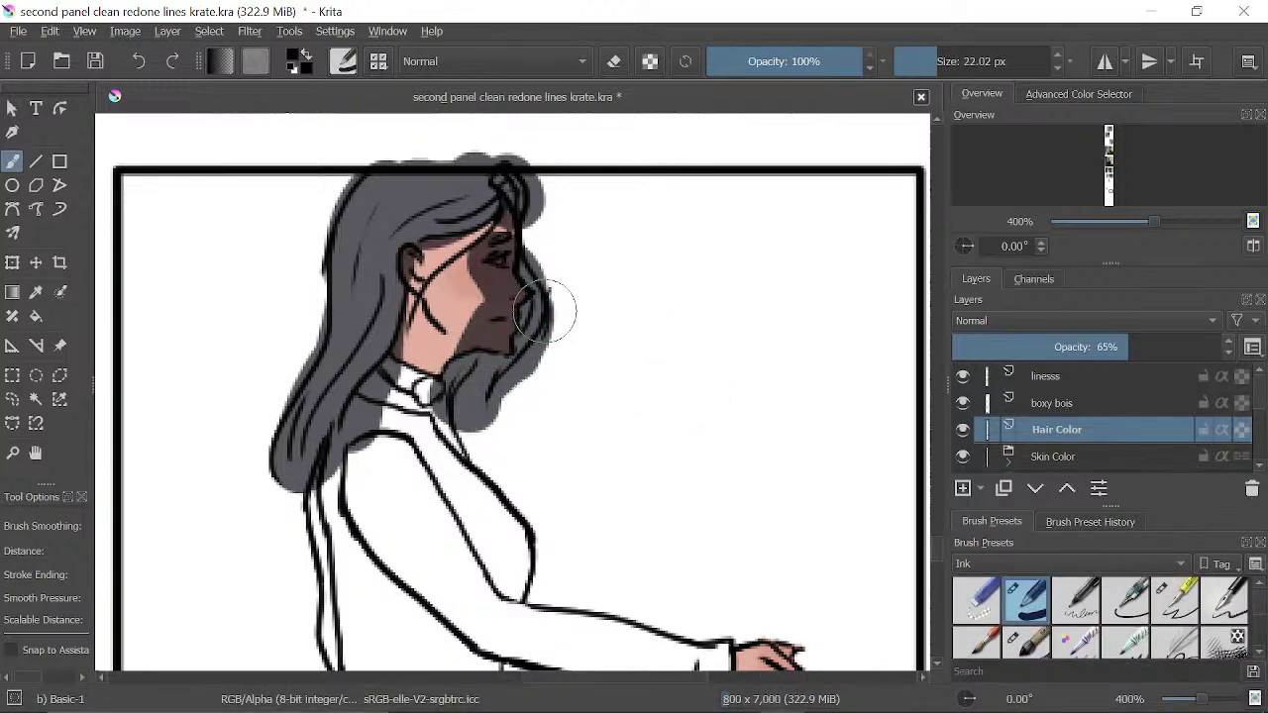
{"action": "key", "text": "e"}
{"action": "mouse_move", "coordinate": [500, 342]}
{"action": "left_mouse_down"}
{"action": "mouse_move", "coordinate": [474, 353]}
{"action": "mouse_move", "coordinate": [493, 357]}
{"action": "left_mouse_up"}
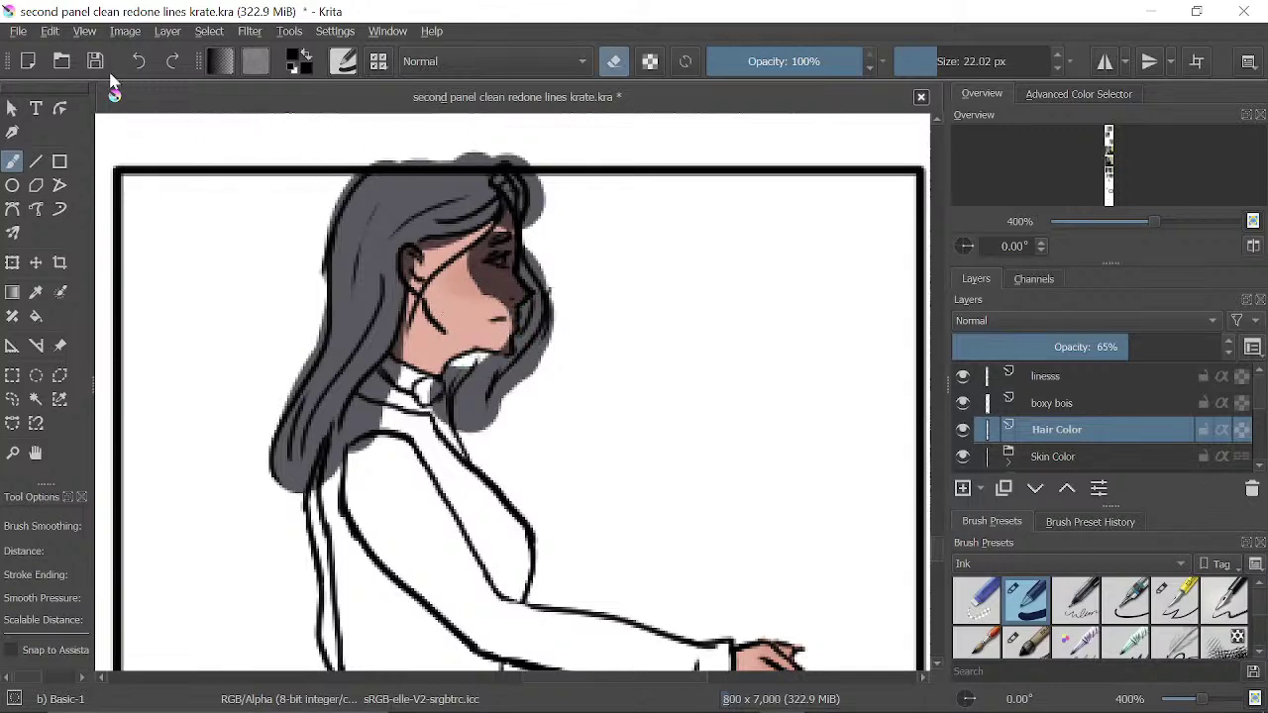
{"action": "left_click", "coordinate": [139, 61]}
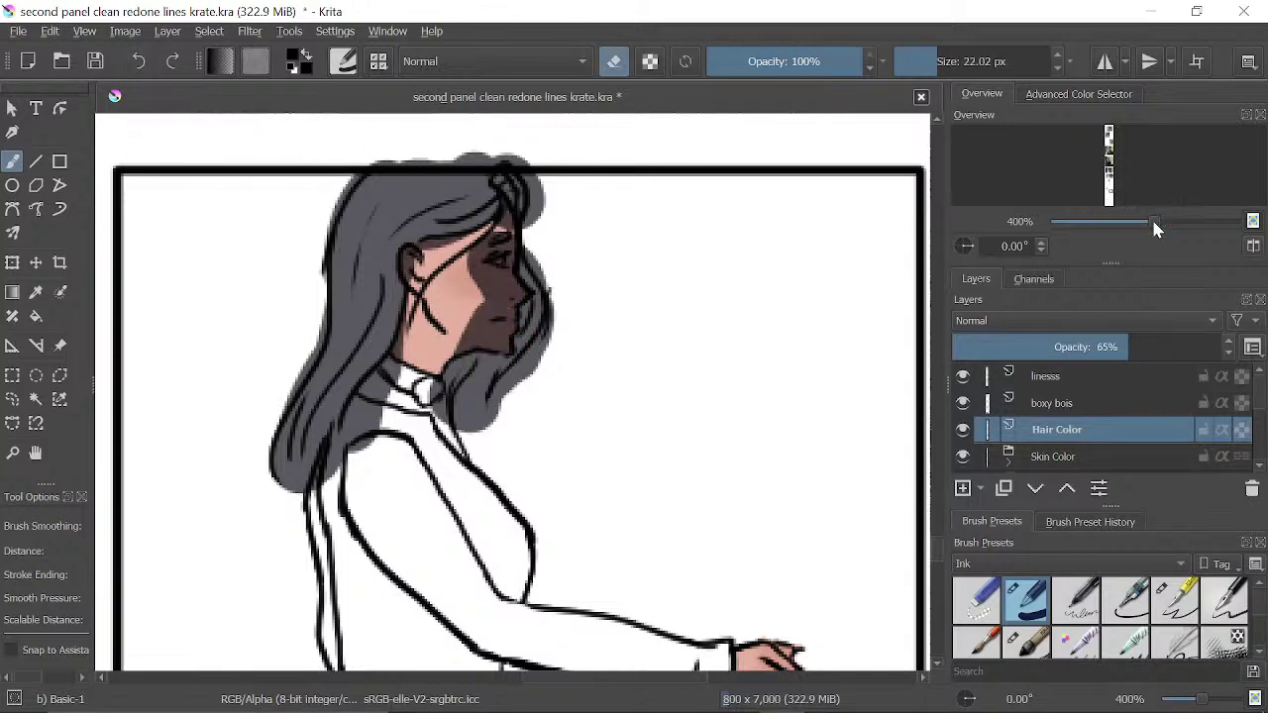
- Reduce the eraser to 12.02 px and erase the hair color spilling over the woman's collar, neck and lower face
{"action": "left_click_drag", "start_coordinate": [1154, 225], "coordinate": [1145, 222]}
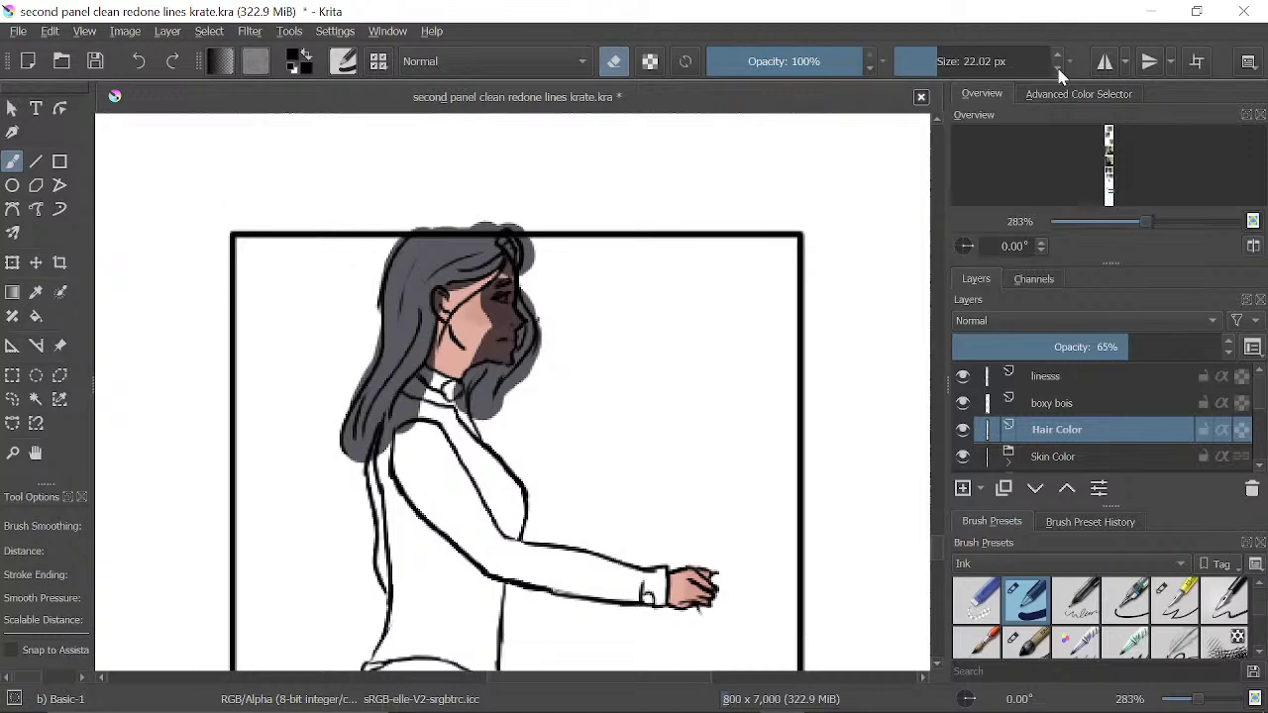
{"action": "left_click", "coordinate": [1057, 67]}
{"action": "left_click", "coordinate": [1058, 68]}
{"action": "left_click", "coordinate": [1058, 67]}
{"action": "left_click", "coordinate": [1058, 67]}
{"action": "left_click", "coordinate": [1057, 68]}
{"action": "left_click", "coordinate": [1058, 67]}
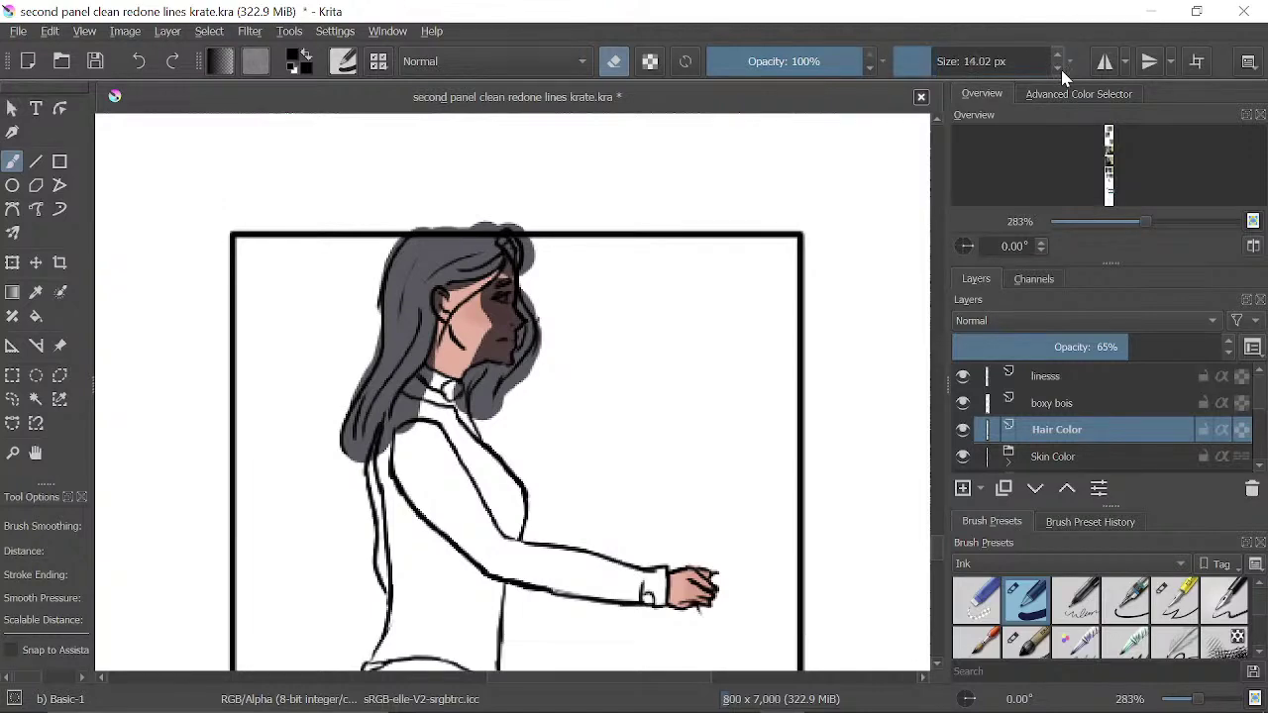
{"action": "left_click", "coordinate": [1173, 224]}
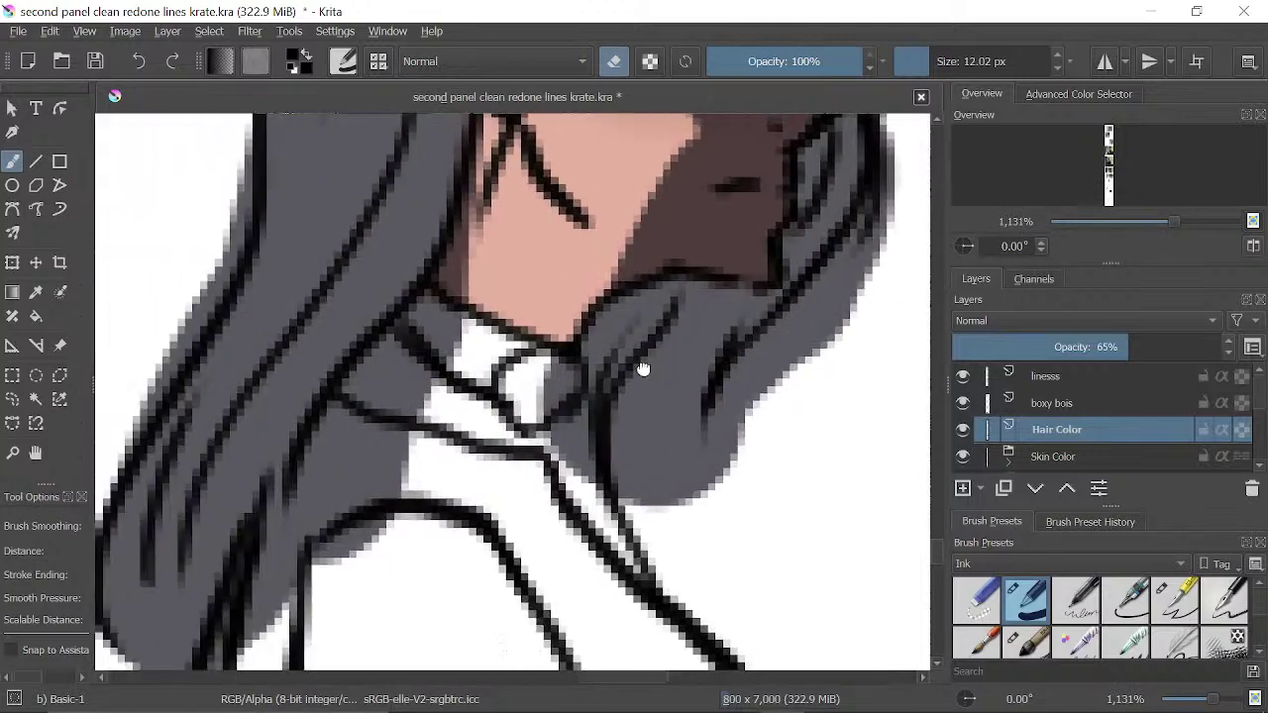
{"action": "left_click_drag", "start_coordinate": [643, 368], "coordinate": [661, 376]}
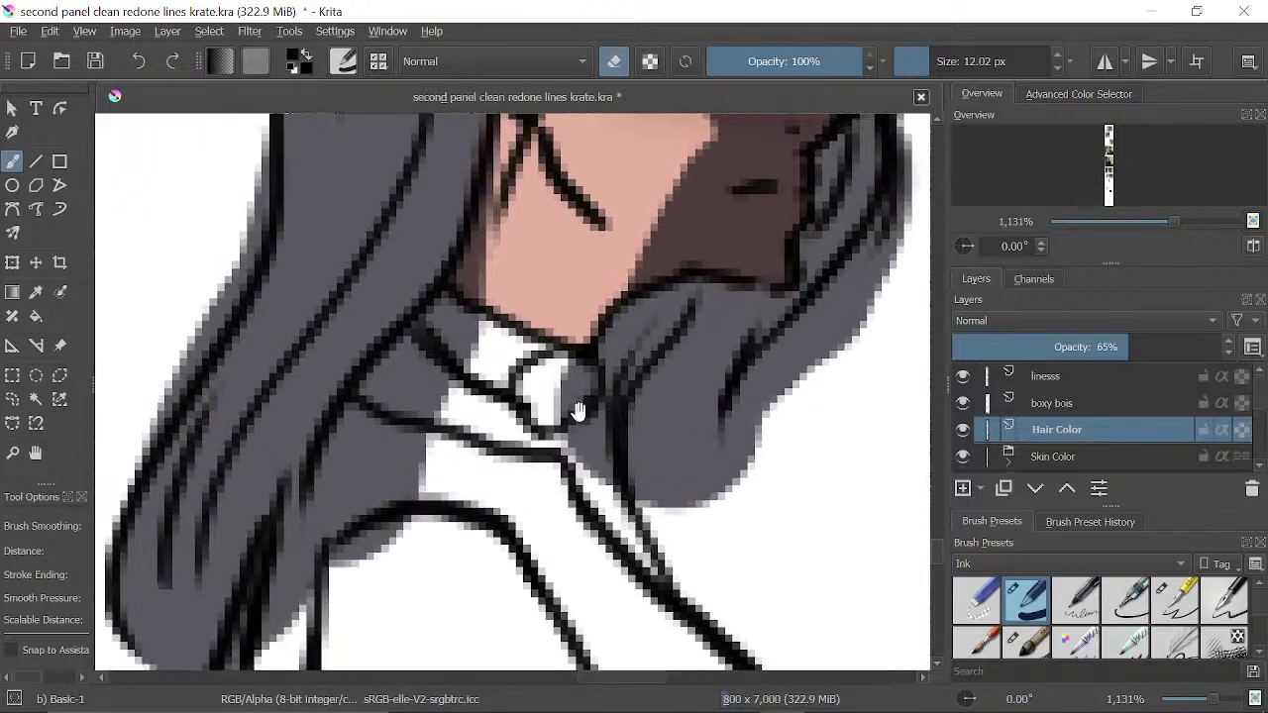
{"action": "mouse_move", "coordinate": [577, 412]}
{"action": "left_mouse_down"}
{"action": "mouse_move", "coordinate": [541, 408]}
{"action": "mouse_move", "coordinate": [536, 381]}
{"action": "mouse_move", "coordinate": [357, 601]}
{"action": "mouse_move", "coordinate": [327, 562]}
{"action": "mouse_move", "coordinate": [379, 452]}
{"action": "mouse_move", "coordinate": [306, 582]}
{"action": "mouse_move", "coordinate": [313, 528]}
{"action": "mouse_move", "coordinate": [467, 289]}
{"action": "left_mouse_up"}
{"action": "left_click_drag", "start_coordinate": [594, 159], "coordinate": [476, 323]}
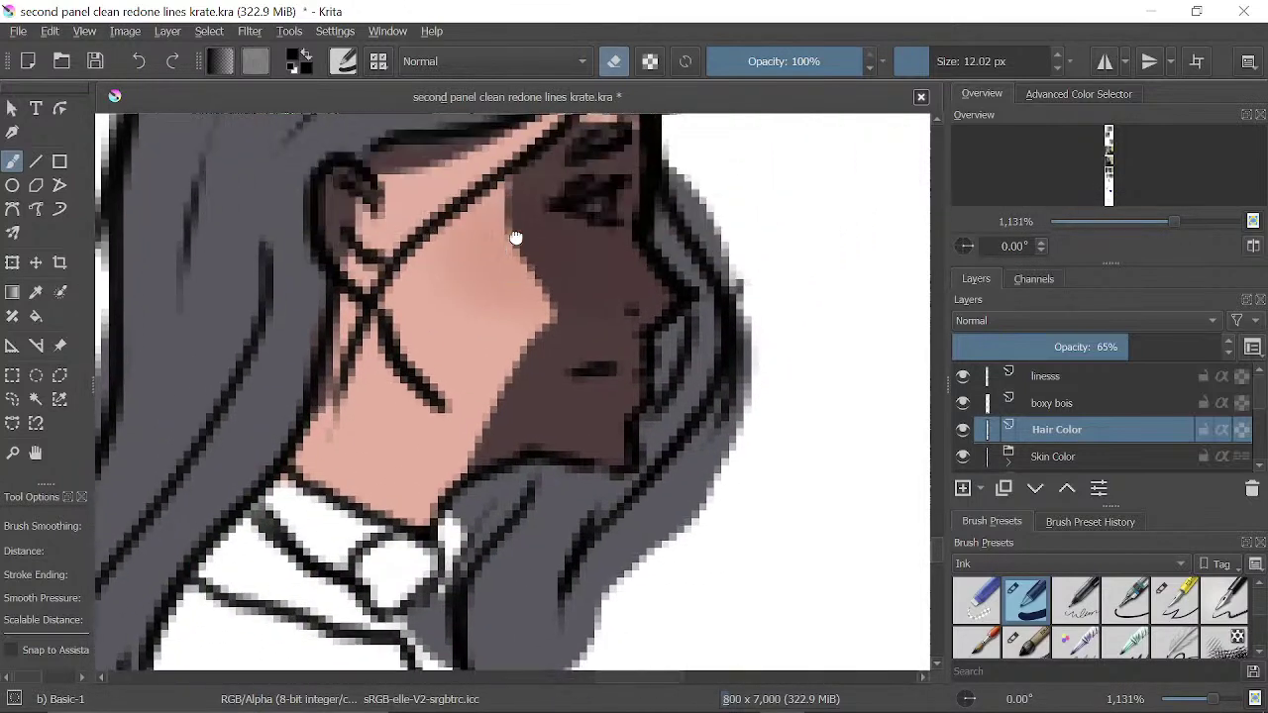
{"action": "left_click_drag", "start_coordinate": [515, 238], "coordinate": [475, 292]}
{"action": "mouse_move", "coordinate": [413, 430]}
{"action": "left_mouse_down"}
{"action": "mouse_move", "coordinate": [502, 398]}
{"action": "mouse_move", "coordinate": [489, 427]}
{"action": "mouse_move", "coordinate": [409, 472]}
{"action": "mouse_move", "coordinate": [502, 443]}
{"action": "mouse_move", "coordinate": [544, 459]}
{"action": "mouse_move", "coordinate": [472, 453]}
{"action": "mouse_move", "coordinate": [537, 410]}
{"action": "left_mouse_up"}
- Erase the remaining hair color from the woman's nose, eye, forehead and ear with the Ink-3 Gpen brush at 3 px
{"action": "left_click", "coordinate": [1177, 604]}
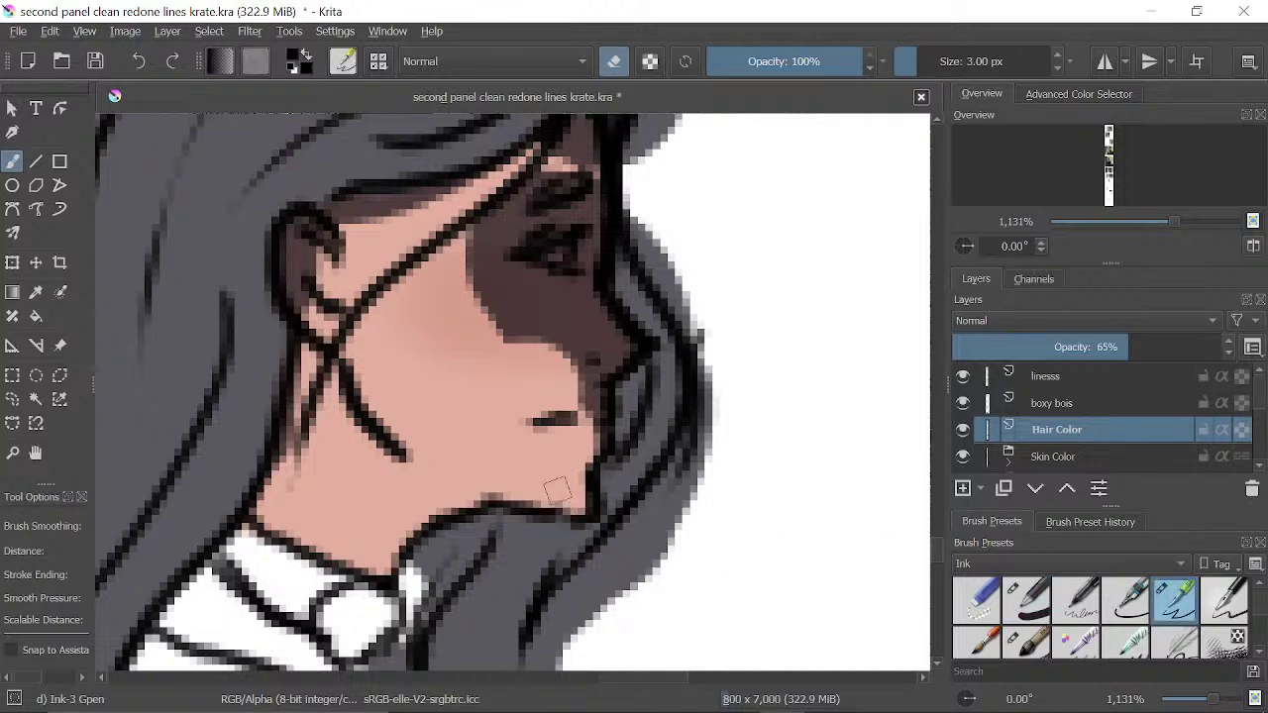
{"action": "scroll", "coordinate": [559, 367], "scroll_direction": "up", "scroll_amount": 3}
{"action": "mouse_move", "coordinate": [530, 327]}
{"action": "left_mouse_down"}
{"action": "mouse_move", "coordinate": [493, 426]}
{"action": "mouse_move", "coordinate": [564, 283]}
{"action": "mouse_move", "coordinate": [595, 257]}
{"action": "mouse_move", "coordinate": [569, 465]}
{"action": "mouse_move", "coordinate": [546, 506]}
{"action": "mouse_move", "coordinate": [562, 507]}
{"action": "mouse_move", "coordinate": [555, 529]}
{"action": "mouse_move", "coordinate": [599, 406]}
{"action": "mouse_move", "coordinate": [630, 495]}
{"action": "mouse_move", "coordinate": [606, 510]}
{"action": "mouse_move", "coordinate": [608, 576]}
{"action": "left_mouse_up"}
{"action": "mouse_move", "coordinate": [574, 331]}
{"action": "left_mouse_down"}
{"action": "mouse_move", "coordinate": [591, 422]}
{"action": "mouse_move", "coordinate": [601, 418]}
{"action": "left_mouse_up"}
{"action": "mouse_move", "coordinate": [340, 503]}
{"action": "left_mouse_down"}
{"action": "mouse_move", "coordinate": [339, 521]}
{"action": "mouse_move", "coordinate": [338, 503]}
{"action": "mouse_move", "coordinate": [381, 525]}
{"action": "mouse_move", "coordinate": [352, 446]}
{"action": "mouse_move", "coordinate": [364, 435]}
{"action": "mouse_move", "coordinate": [559, 396]}
{"action": "left_mouse_up"}
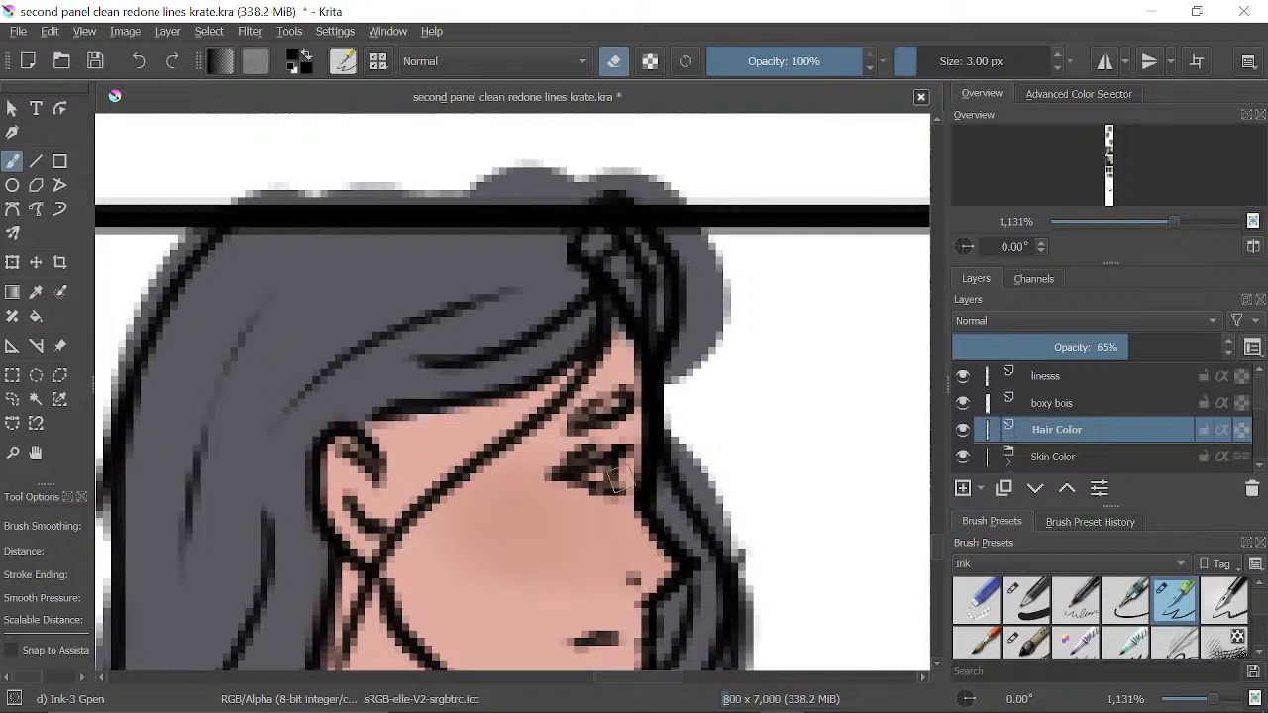
- Color the loose hair strand crossing the woman's forehead near-black with the Ink-3 Gpen brush and clean up its edge
{"action": "key", "text": "e"}
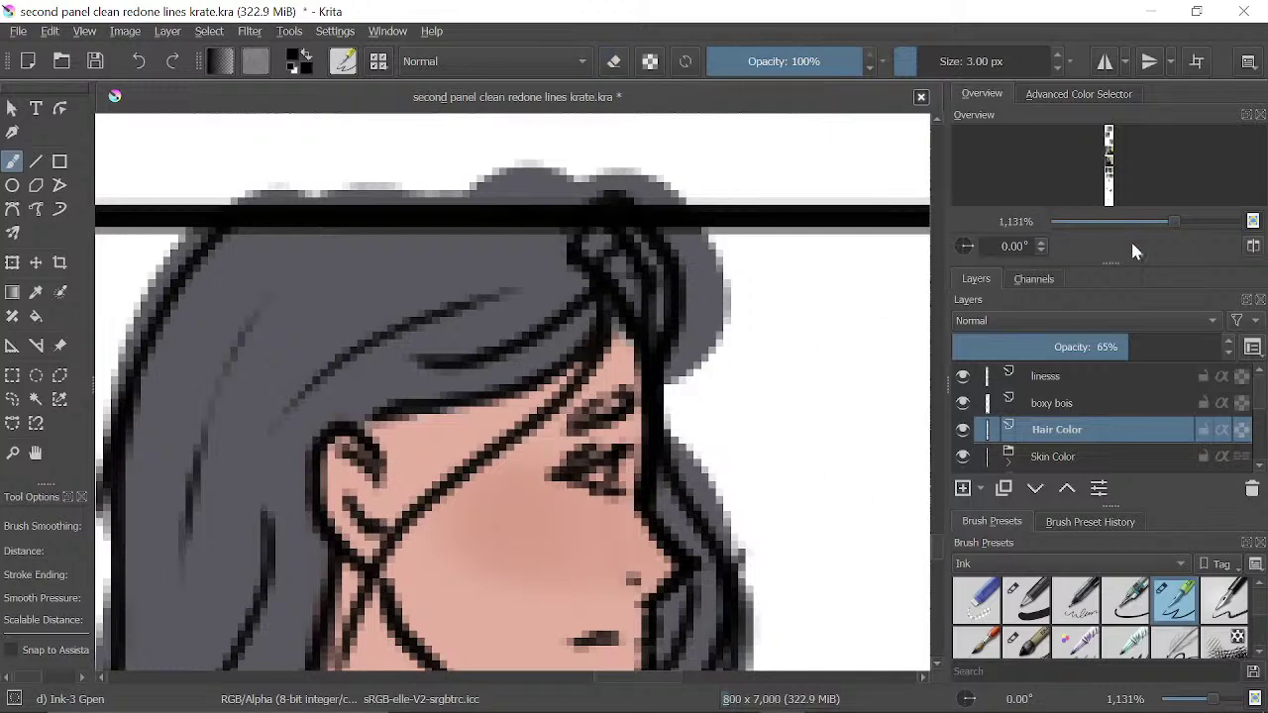
{"action": "left_click_drag", "start_coordinate": [1172, 225], "coordinate": [1151, 226]}
{"action": "left_click_drag", "start_coordinate": [628, 394], "coordinate": [692, 264]}
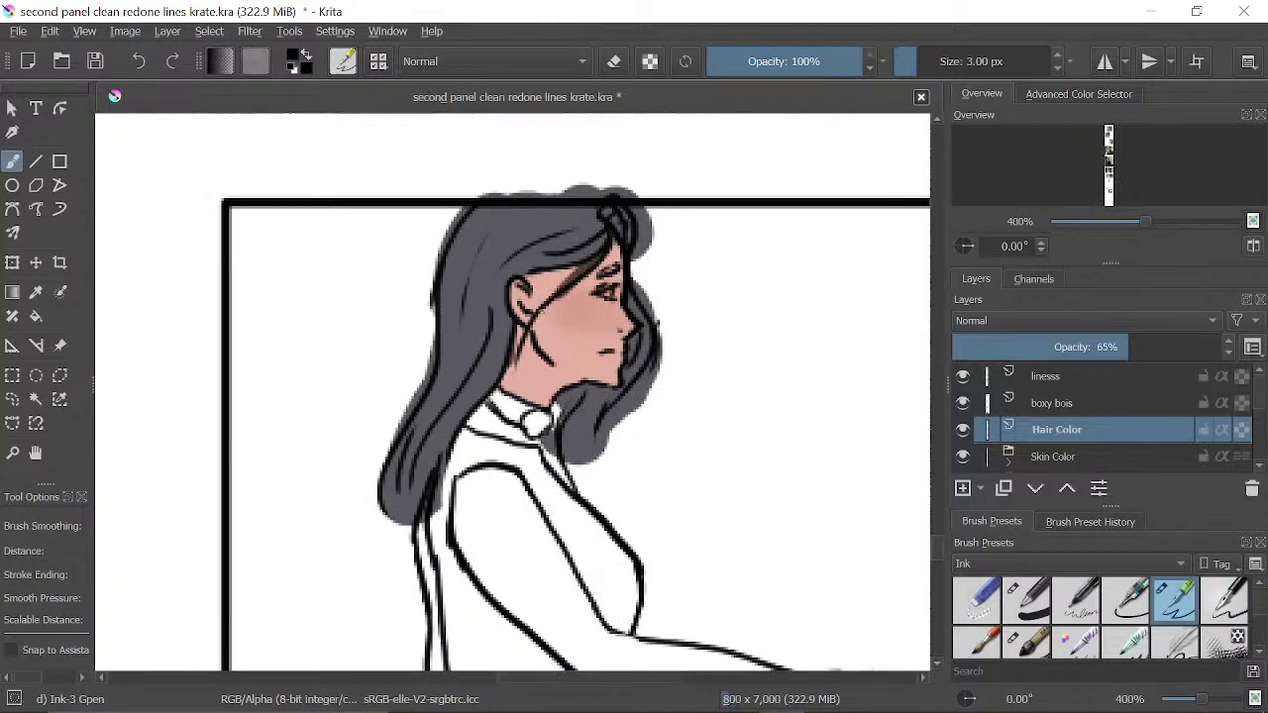
{"action": "key", "text": "e"}
{"action": "key", "text": "e"}
{"action": "key", "text": "e"}
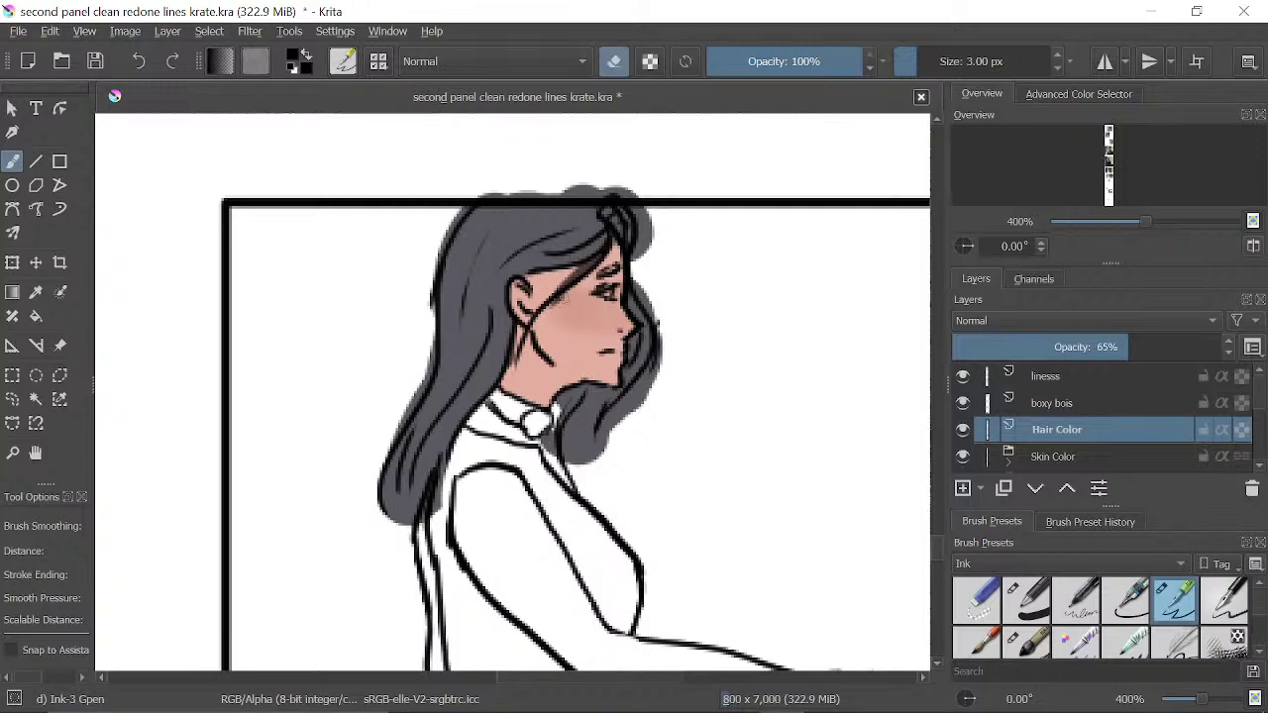
{"action": "left_click_drag", "start_coordinate": [583, 285], "coordinate": [571, 295]}
{"action": "left_click_drag", "start_coordinate": [521, 389], "coordinate": [551, 325]}
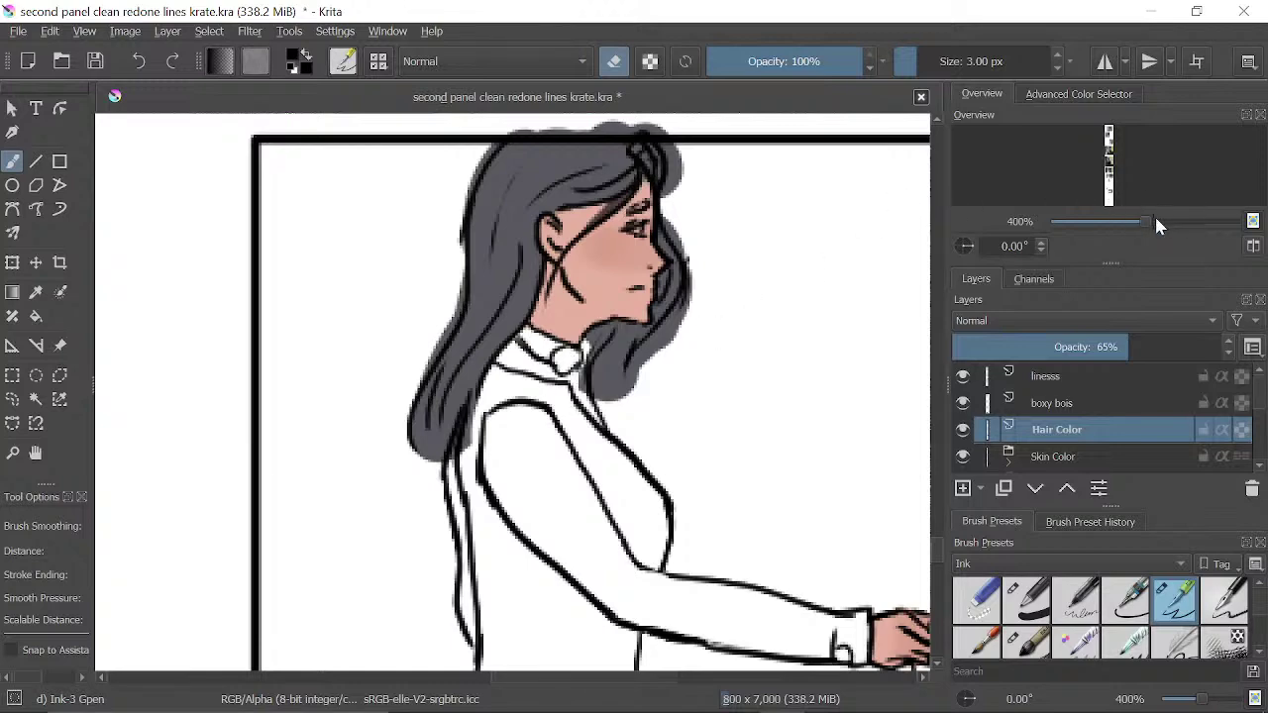
- Erase the hair color beside the woman's collar ornament and refill the small gap under her jaw with near-black
{"action": "left_click_drag", "start_coordinate": [1156, 223], "coordinate": [1179, 224]}
{"action": "left_click_drag", "start_coordinate": [744, 283], "coordinate": [553, 302]}
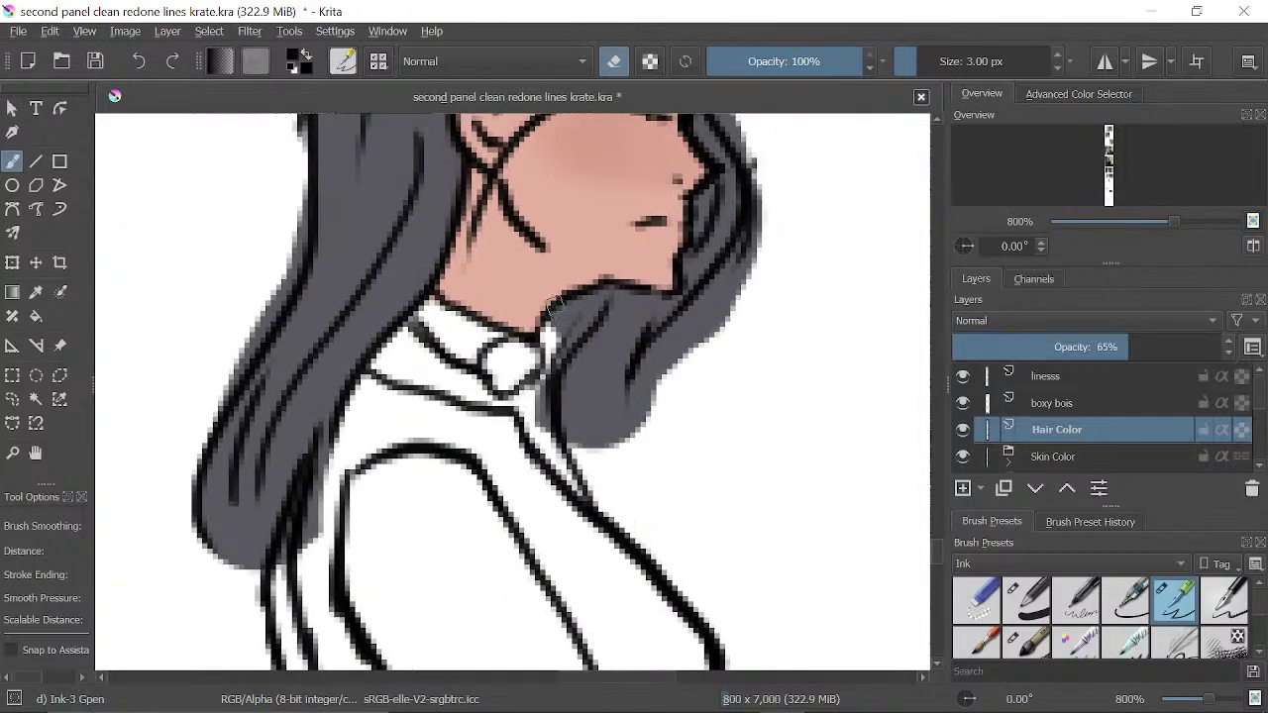
{"action": "mouse_move", "coordinate": [549, 405]}
{"action": "left_mouse_down"}
{"action": "mouse_move", "coordinate": [541, 387]}
{"action": "mouse_move", "coordinate": [547, 401]}
{"action": "left_mouse_up"}
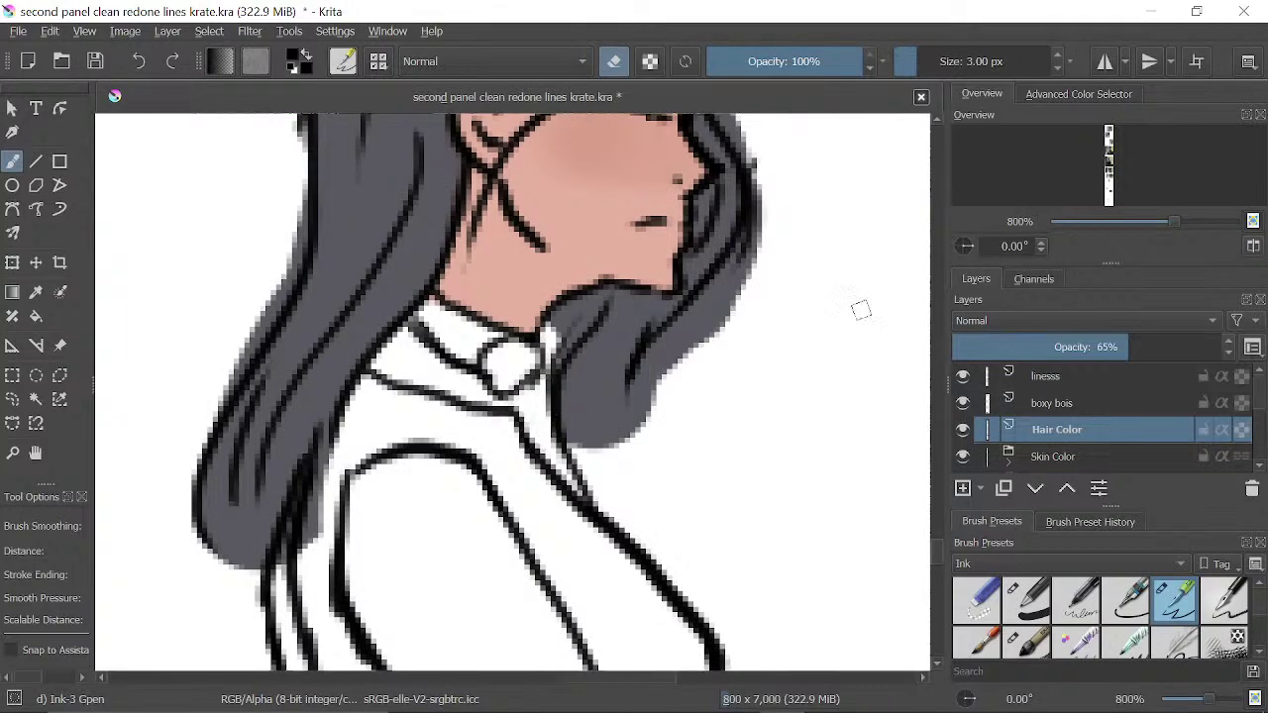
{"action": "key", "text": "e"}
{"action": "left_click_drag", "start_coordinate": [567, 344], "coordinate": [552, 336]}
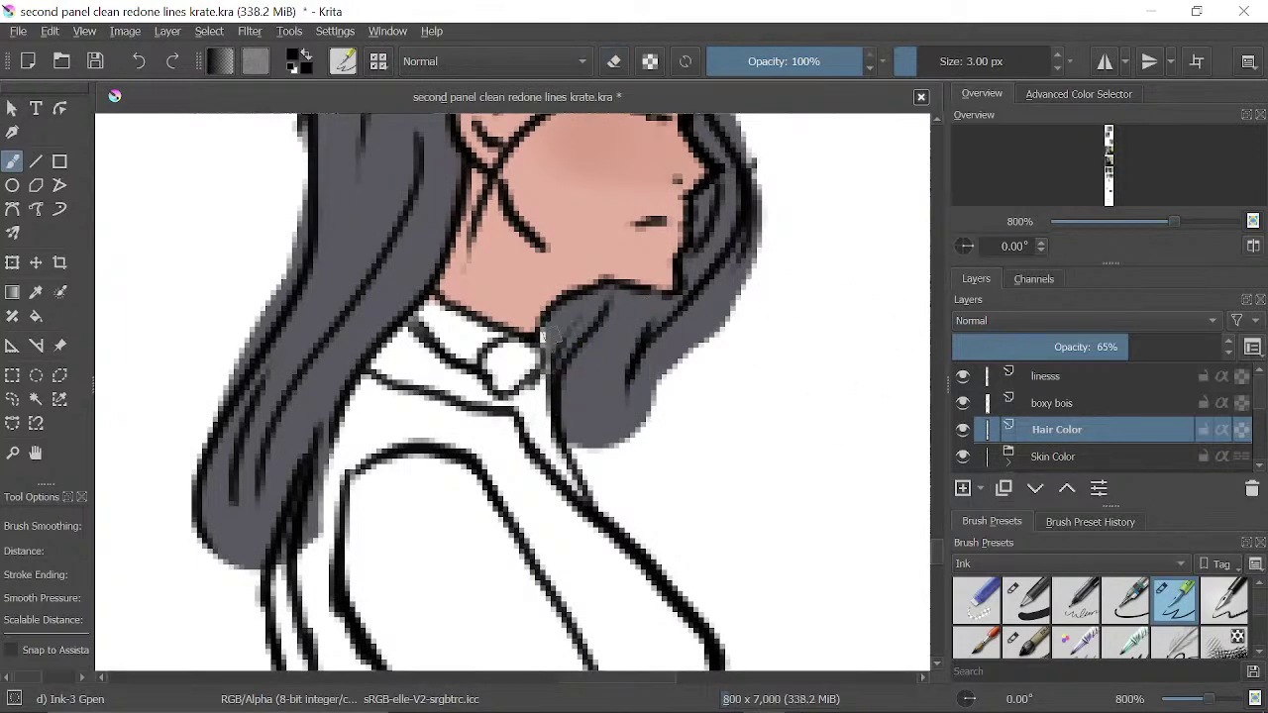
{"action": "left_click_drag", "start_coordinate": [650, 335], "coordinate": [594, 367]}
- Erase the hair color spilling outside the front locks below the woman's chin and beside her face
{"action": "key", "text": "e"}
{"action": "mouse_move", "coordinate": [660, 311]}
{"action": "left_mouse_down"}
{"action": "mouse_move", "coordinate": [603, 418]}
{"action": "mouse_move", "coordinate": [584, 423]}
{"action": "mouse_move", "coordinate": [568, 475]}
{"action": "left_mouse_up"}
{"action": "mouse_move", "coordinate": [713, 121]}
{"action": "left_mouse_down"}
{"action": "mouse_move", "coordinate": [648, 308]}
{"action": "mouse_move", "coordinate": [704, 165]}
{"action": "left_mouse_up"}
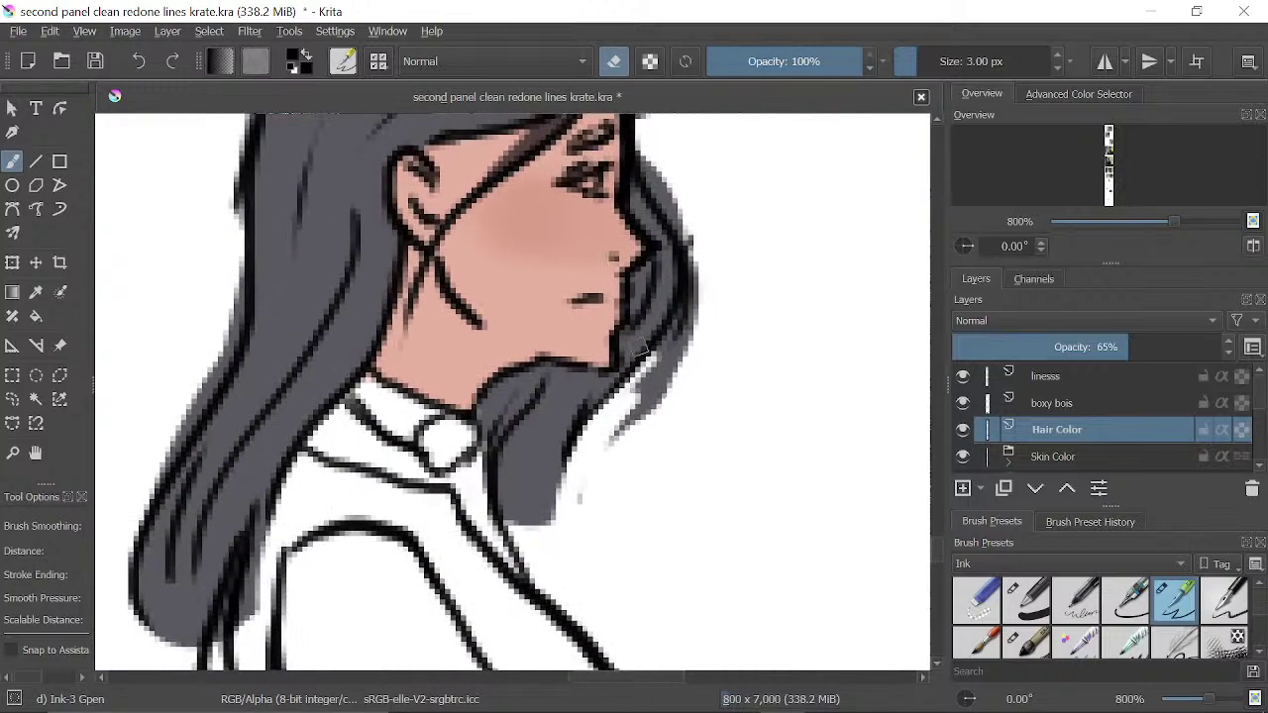
{"action": "mouse_move", "coordinate": [560, 359]}
{"action": "left_mouse_down"}
{"action": "mouse_move", "coordinate": [505, 495]}
{"action": "mouse_move", "coordinate": [515, 452]}
{"action": "mouse_move", "coordinate": [507, 501]}
{"action": "mouse_move", "coordinate": [533, 535]}
{"action": "mouse_move", "coordinate": [527, 458]}
{"action": "mouse_move", "coordinate": [561, 522]}
{"action": "mouse_move", "coordinate": [547, 426]}
{"action": "mouse_move", "coordinate": [564, 373]}
{"action": "left_mouse_up"}
{"action": "mouse_move", "coordinate": [701, 231]}
{"action": "left_mouse_down"}
{"action": "mouse_move", "coordinate": [662, 297]}
{"action": "mouse_move", "coordinate": [642, 436]}
{"action": "mouse_move", "coordinate": [575, 540]}
{"action": "mouse_move", "coordinate": [588, 566]}
{"action": "mouse_move", "coordinate": [588, 513]}
{"action": "left_mouse_up"}
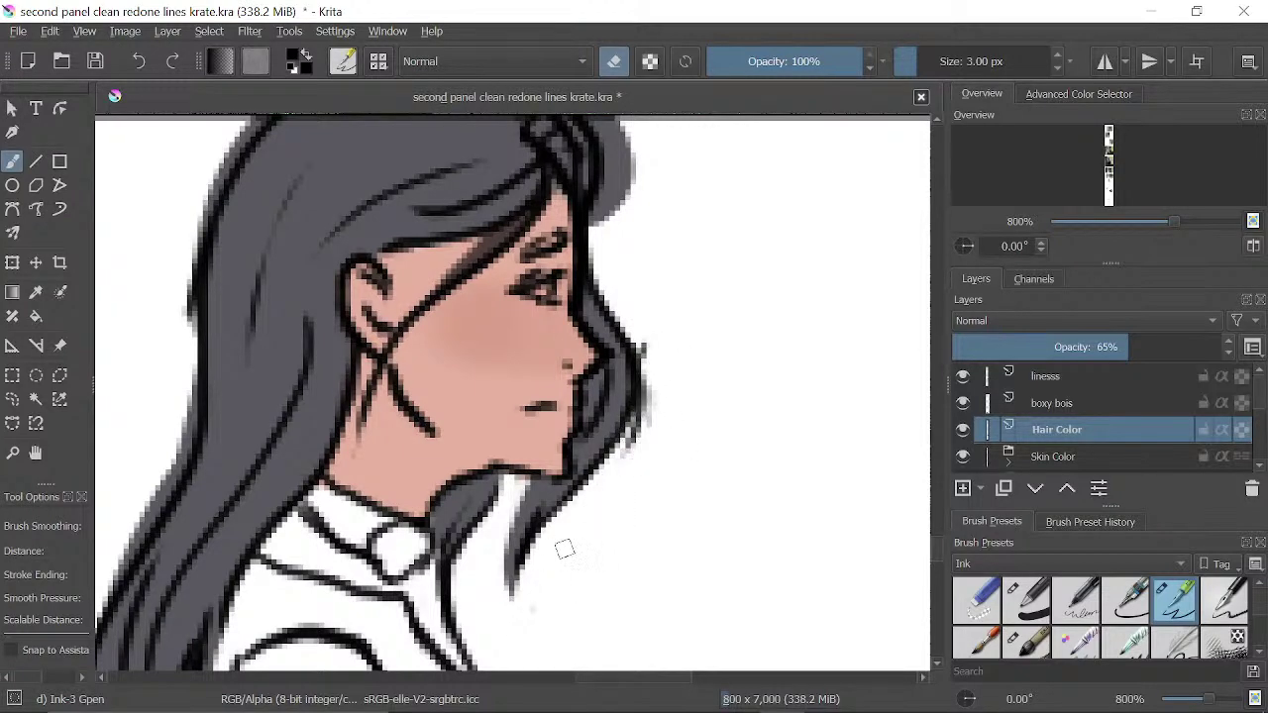
- Erase the hair color spilling outside the outer edge of the woman's long back hair and beside her shoulder
{"action": "left_click_drag", "start_coordinate": [533, 361], "coordinate": [726, 255]}
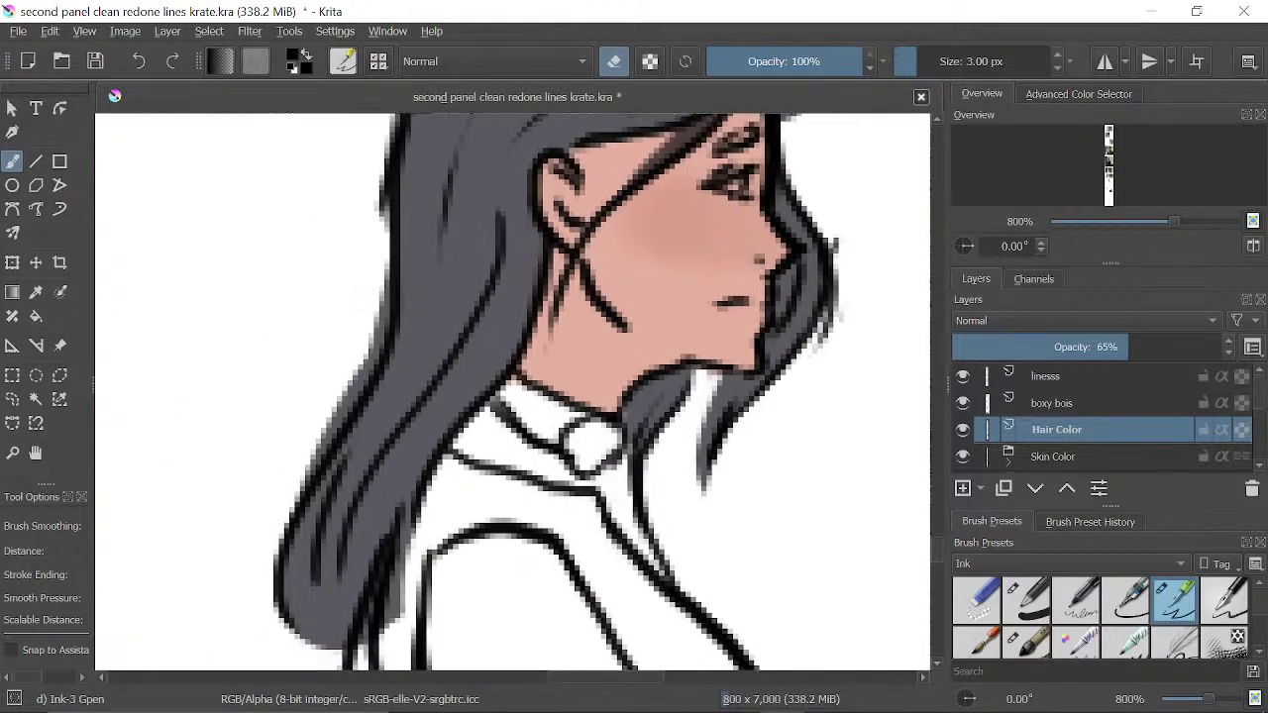
{"action": "left_click_drag", "start_coordinate": [346, 331], "coordinate": [407, 257]}
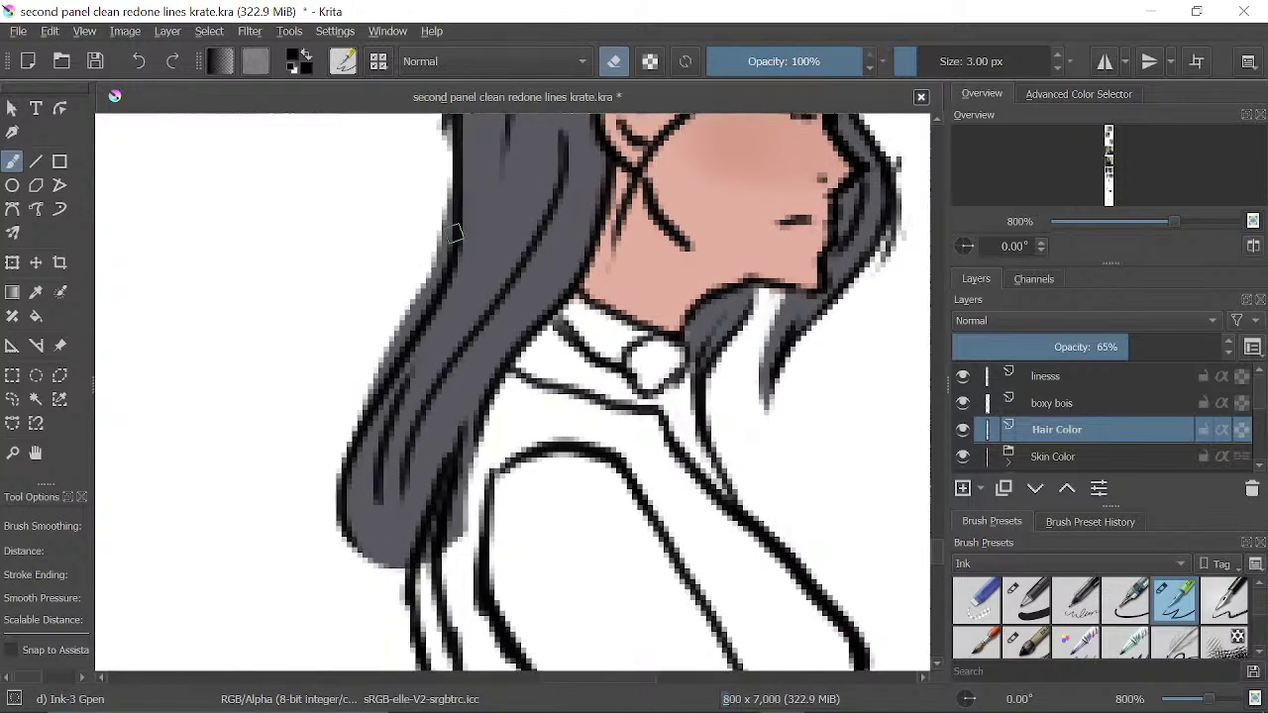
{"action": "mouse_move", "coordinate": [447, 184]}
{"action": "left_mouse_down"}
{"action": "mouse_move", "coordinate": [443, 254]}
{"action": "mouse_move", "coordinate": [386, 353]}
{"action": "mouse_move", "coordinate": [408, 328]}
{"action": "left_mouse_up"}
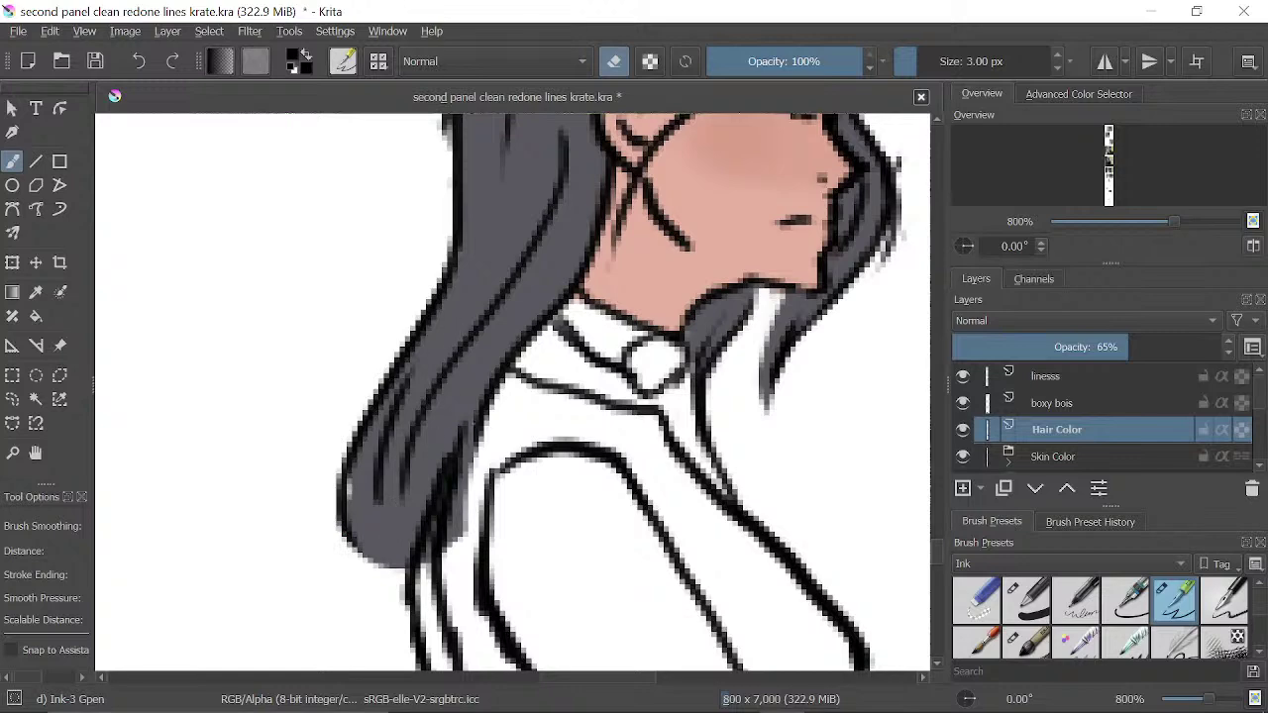
{"action": "mouse_move", "coordinate": [467, 431]}
{"action": "left_mouse_down"}
{"action": "mouse_move", "coordinate": [431, 594]}
{"action": "mouse_move", "coordinate": [441, 579]}
{"action": "mouse_move", "coordinate": [423, 565]}
{"action": "mouse_move", "coordinate": [474, 431]}
{"action": "left_mouse_up"}
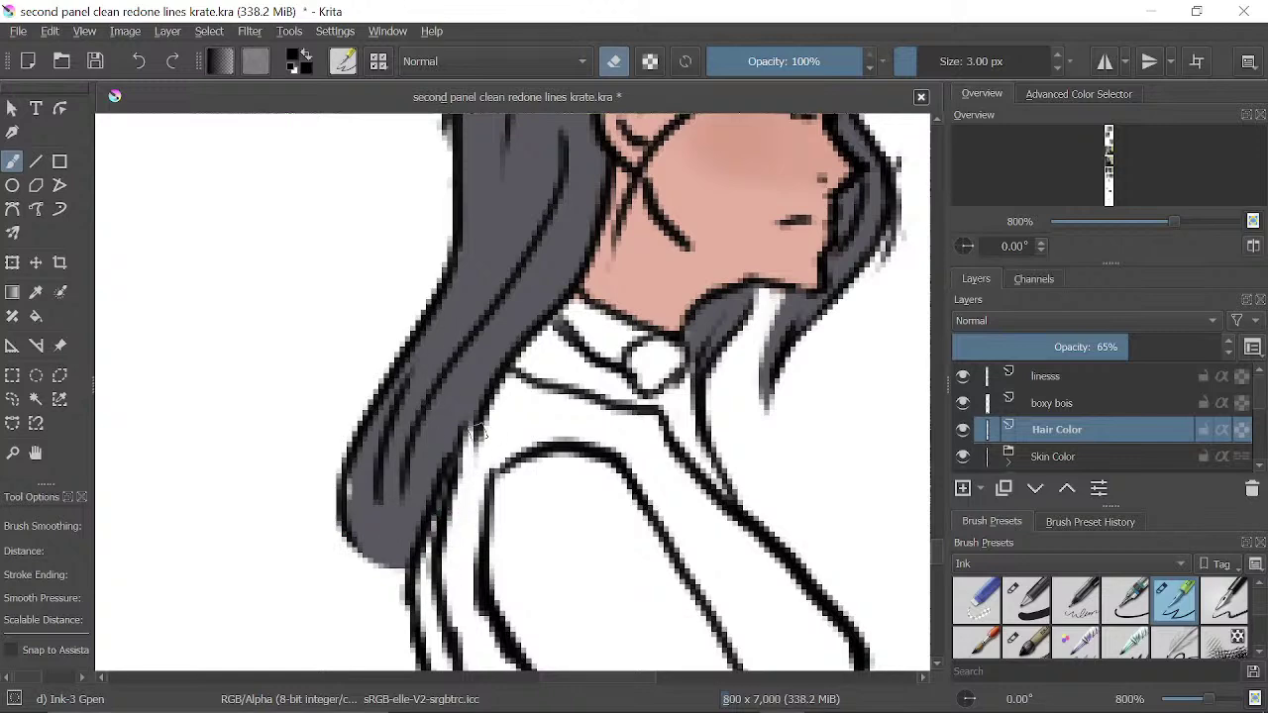
{"action": "key", "text": "e"}
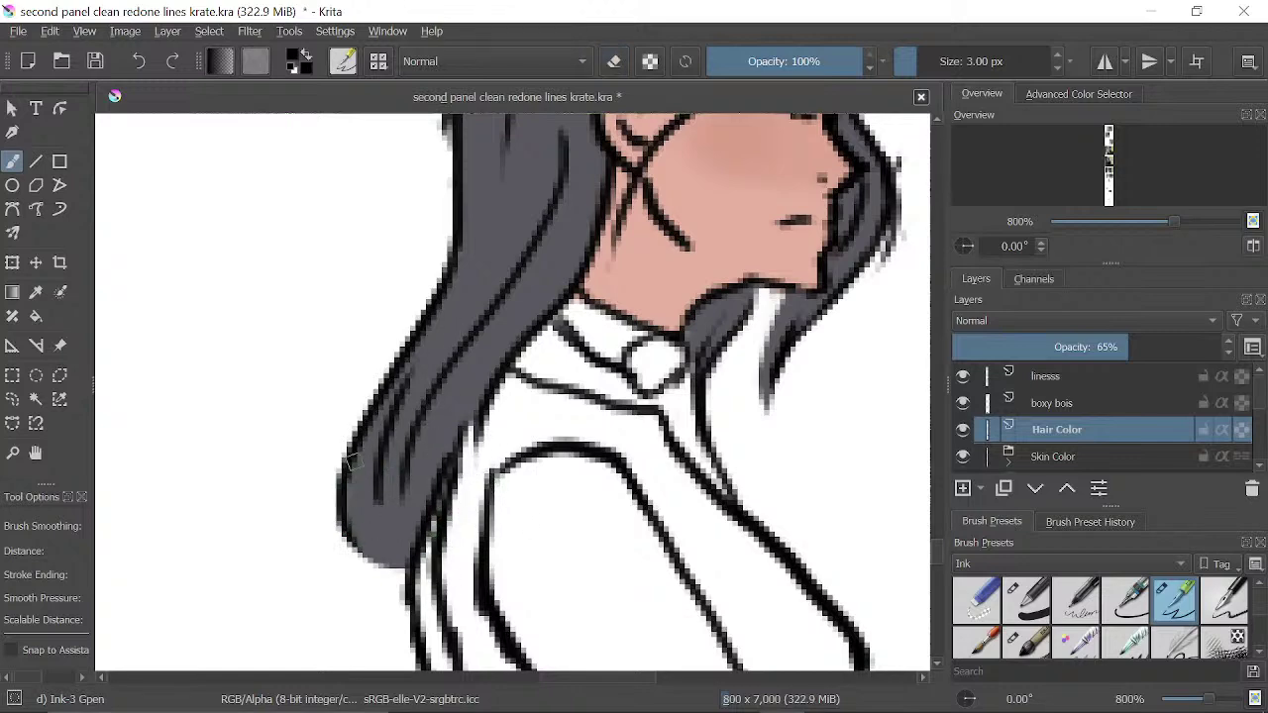
- Erase the hair color spilling behind the woman's head, above the panel border and in front of her forehead
{"action": "scroll", "coordinate": [477, 308], "scroll_direction": "up", "scroll_amount": 5}
{"action": "key", "text": "e"}
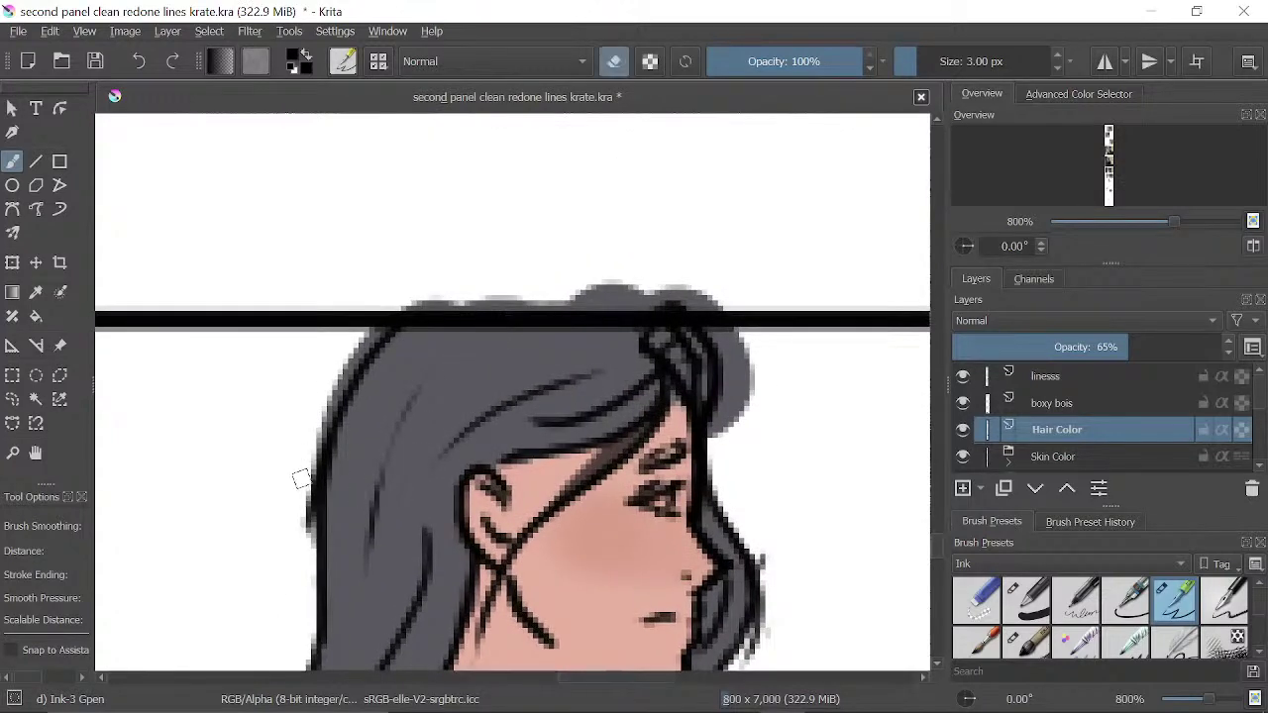
{"action": "mouse_move", "coordinate": [307, 517]}
{"action": "left_mouse_down"}
{"action": "mouse_move", "coordinate": [315, 439]}
{"action": "mouse_move", "coordinate": [374, 320]}
{"action": "mouse_move", "coordinate": [453, 297]}
{"action": "mouse_move", "coordinate": [518, 309]}
{"action": "mouse_move", "coordinate": [448, 308]}
{"action": "mouse_move", "coordinate": [538, 281]}
{"action": "mouse_move", "coordinate": [674, 276]}
{"action": "left_mouse_up"}
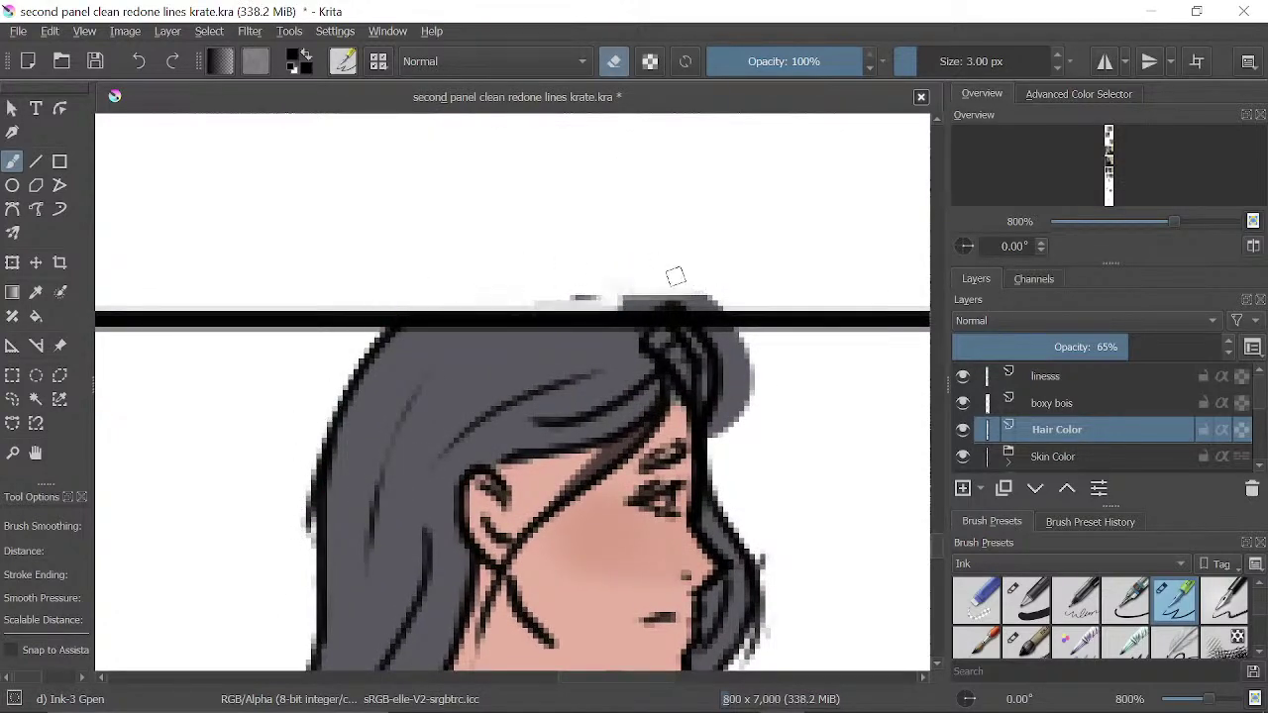
{"action": "mouse_move", "coordinate": [551, 292]}
{"action": "left_mouse_down"}
{"action": "mouse_move", "coordinate": [644, 297]}
{"action": "mouse_move", "coordinate": [597, 295]}
{"action": "left_mouse_up"}
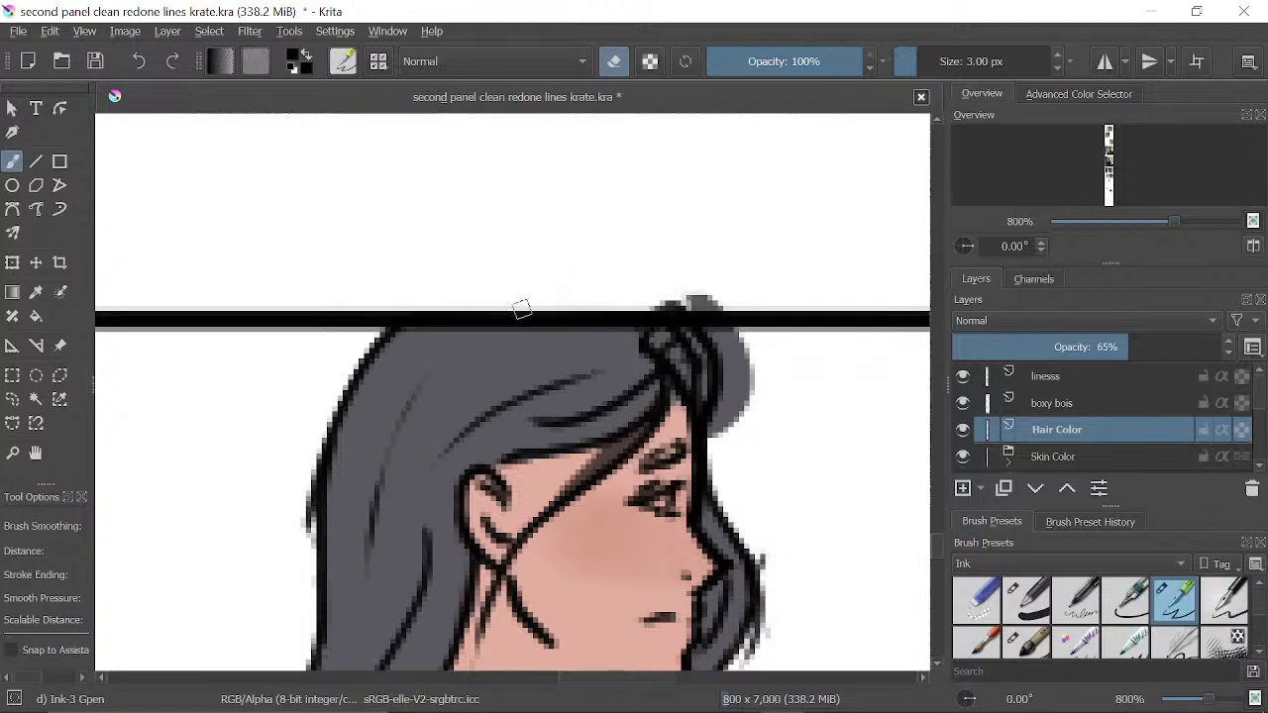
{"action": "left_click_drag", "start_coordinate": [522, 310], "coordinate": [737, 300]}
{"action": "left_click_drag", "start_coordinate": [616, 350], "coordinate": [467, 322]}
{"action": "mouse_move", "coordinate": [569, 304]}
{"action": "left_mouse_down"}
{"action": "mouse_move", "coordinate": [598, 354]}
{"action": "mouse_move", "coordinate": [610, 324]}
{"action": "mouse_move", "coordinate": [581, 373]}
{"action": "mouse_move", "coordinate": [594, 325]}
{"action": "mouse_move", "coordinate": [585, 365]}
{"action": "left_mouse_up"}
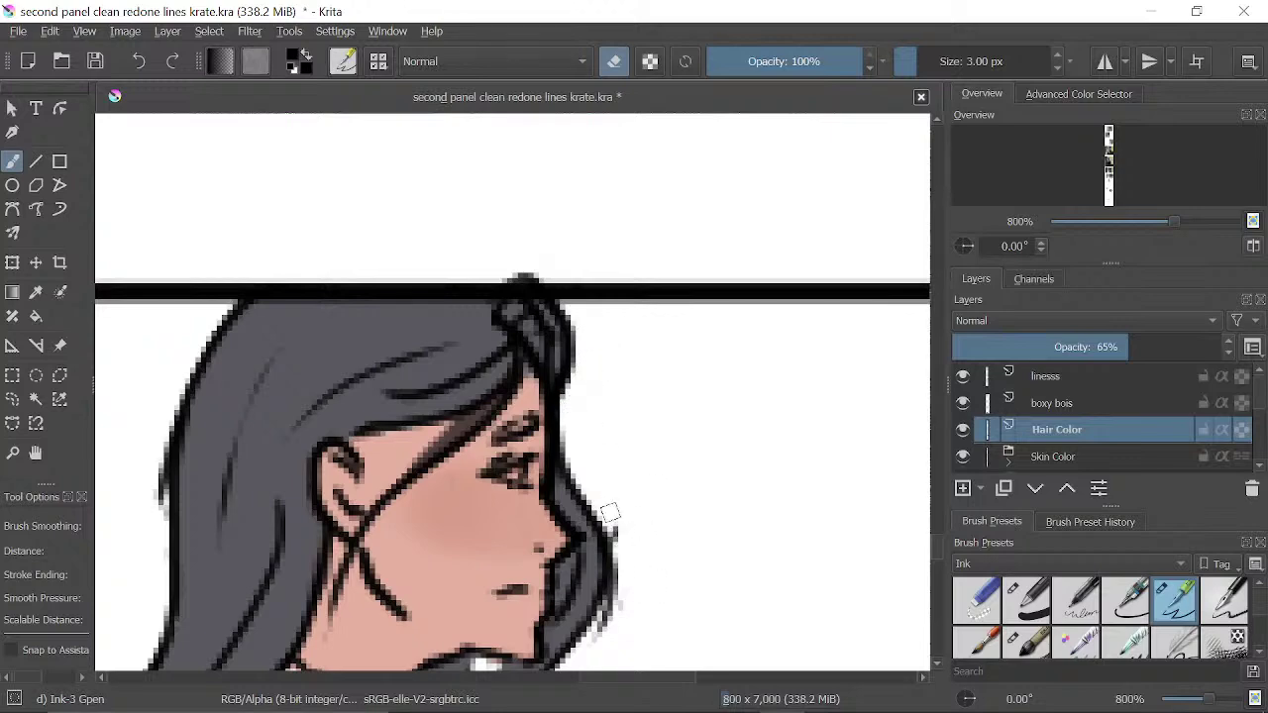
- Raise the Hair Color layer's opacity to 100%
{"action": "left_click_drag", "start_coordinate": [609, 512], "coordinate": [806, 225]}
{"action": "left_click_drag", "start_coordinate": [1172, 224], "coordinate": [1141, 228]}
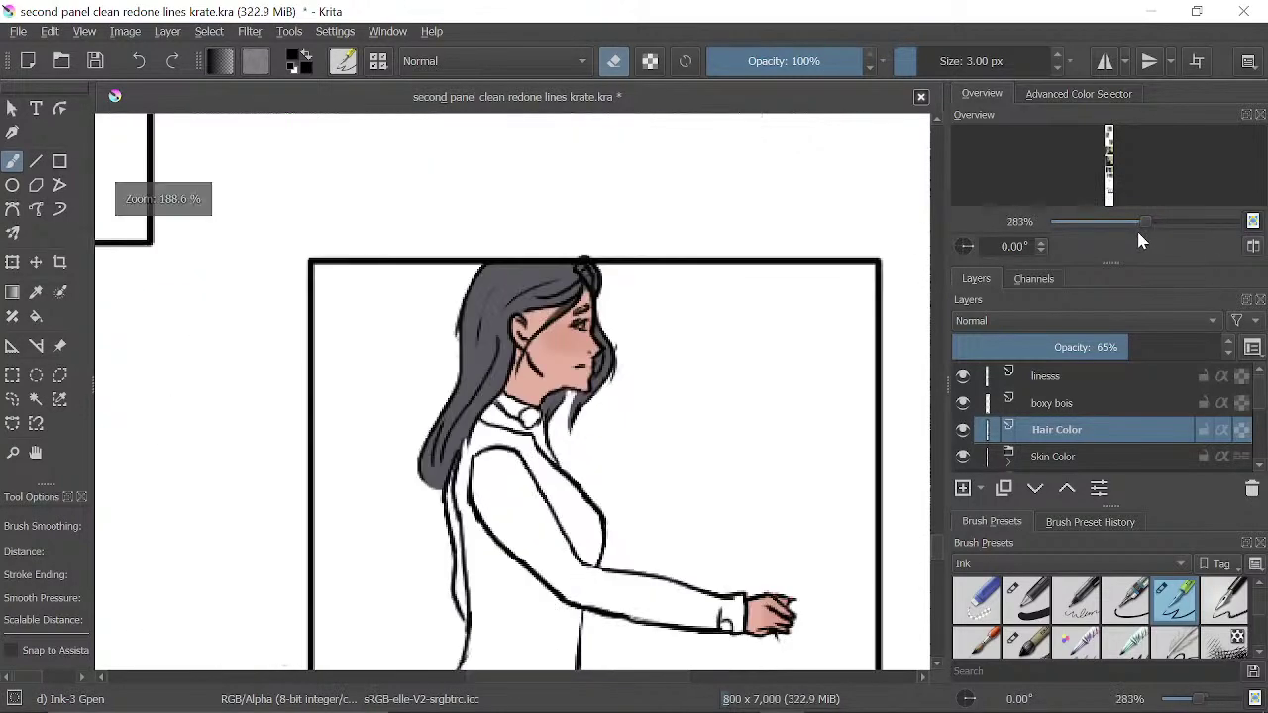
{"action": "left_click_drag", "start_coordinate": [1132, 342], "coordinate": [1223, 347]}
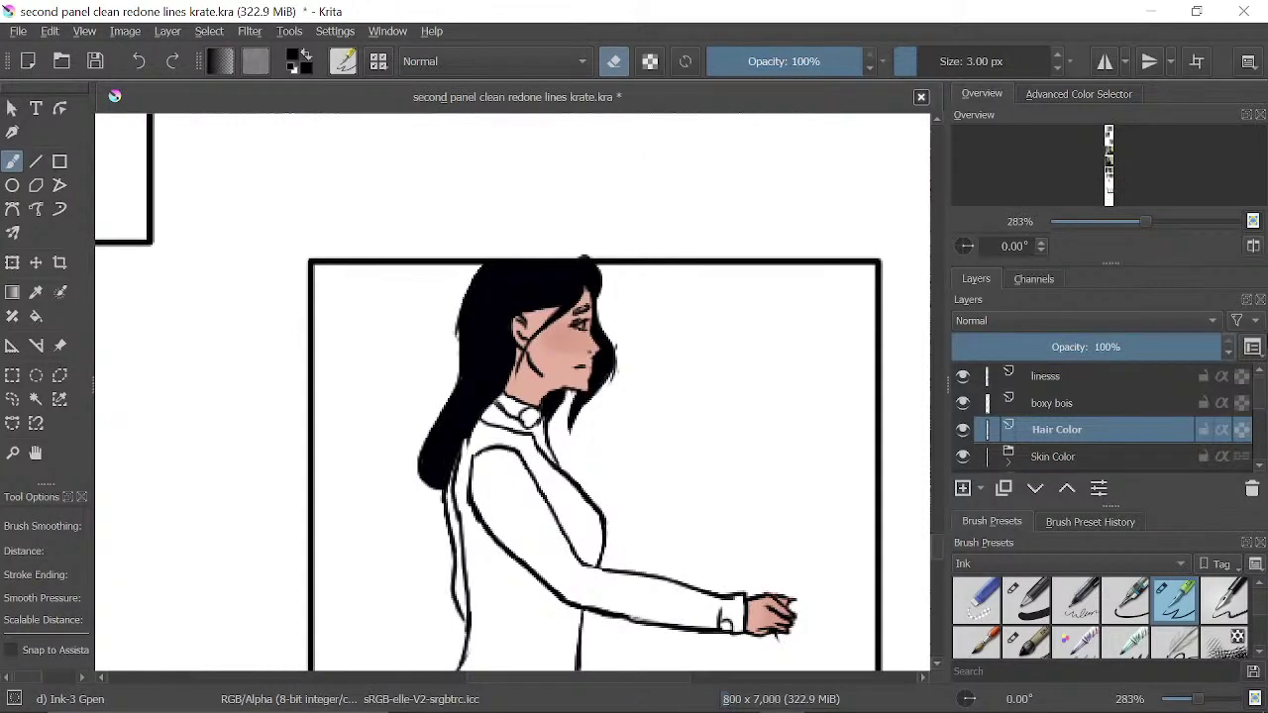
- Switch from erasing to painting and sample the dark blue from the woman's hair in the "Sigh" panel
{"action": "key", "text": "space"}
{"action": "left_click_drag", "start_coordinate": [354, 317], "coordinate": [623, 302]}
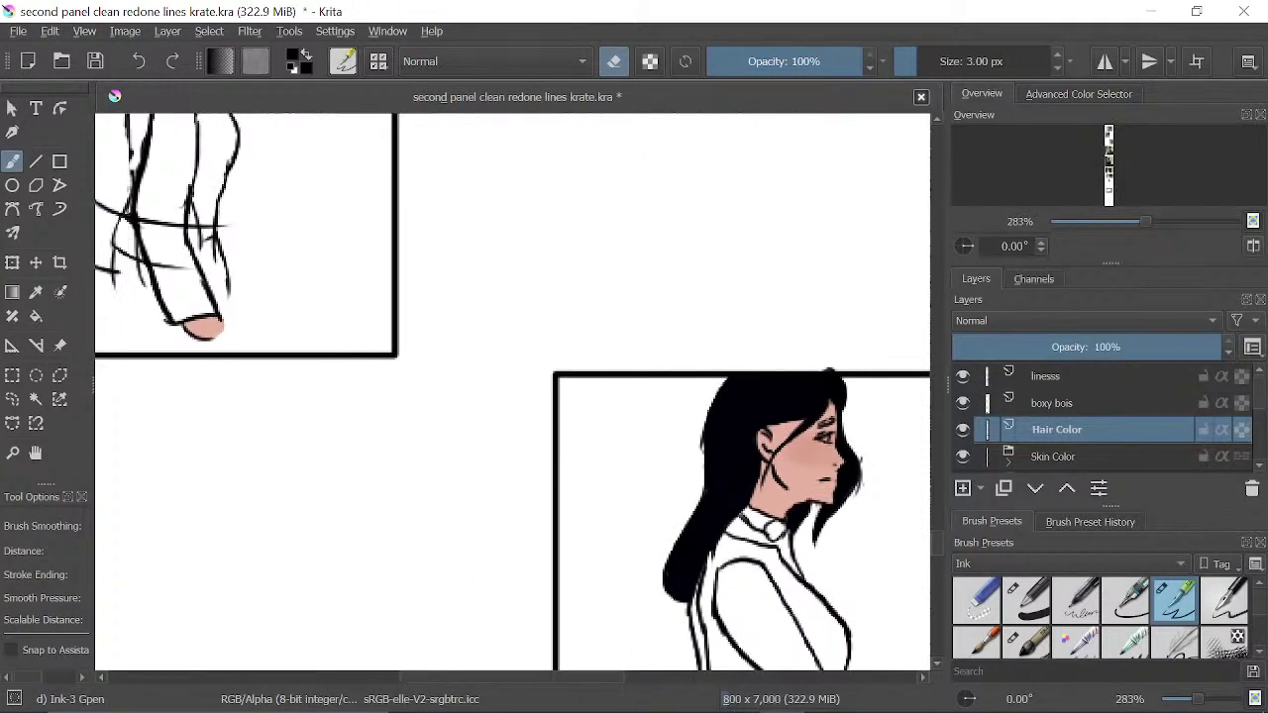
{"action": "left_click_drag", "start_coordinate": [503, 209], "coordinate": [544, 555]}
{"action": "left_click_drag", "start_coordinate": [525, 198], "coordinate": [485, 545]}
{"action": "left_click_drag", "start_coordinate": [533, 198], "coordinate": [515, 545]}
{"action": "left_click_drag", "start_coordinate": [535, 198], "coordinate": [539, 433]}
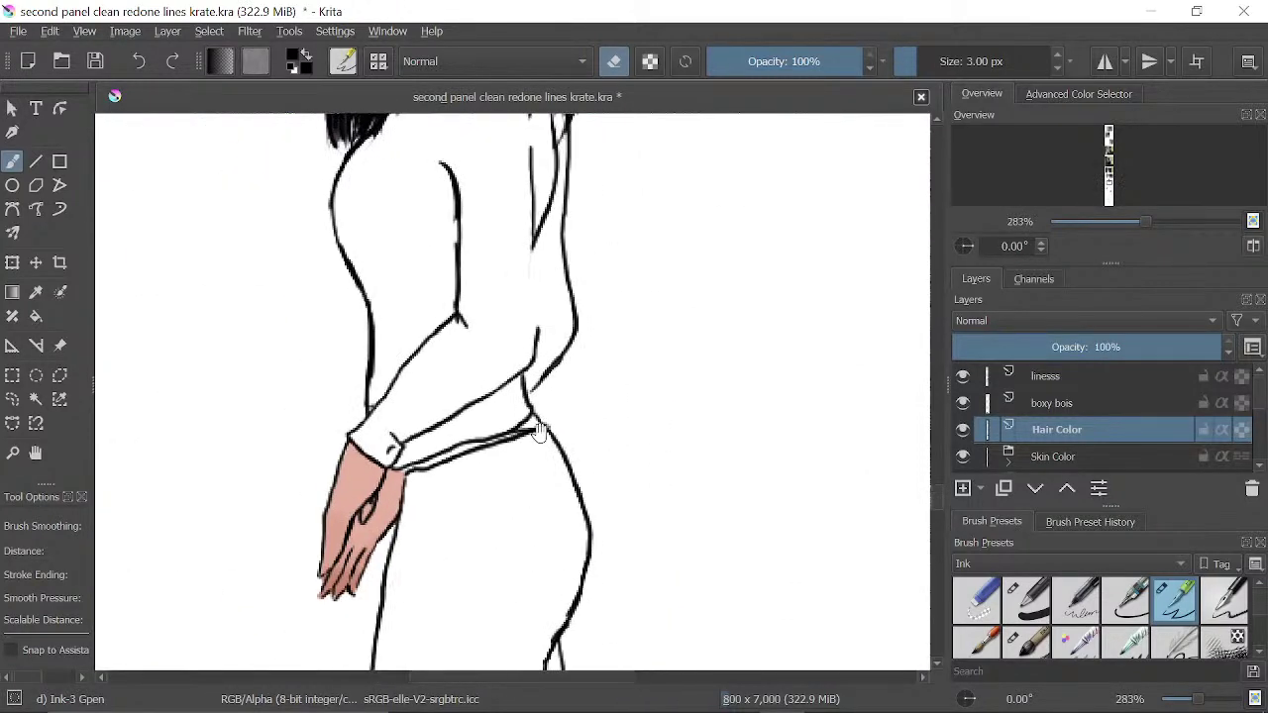
{"action": "scroll", "coordinate": [540, 433], "scroll_direction": "up", "scroll_amount": 5}
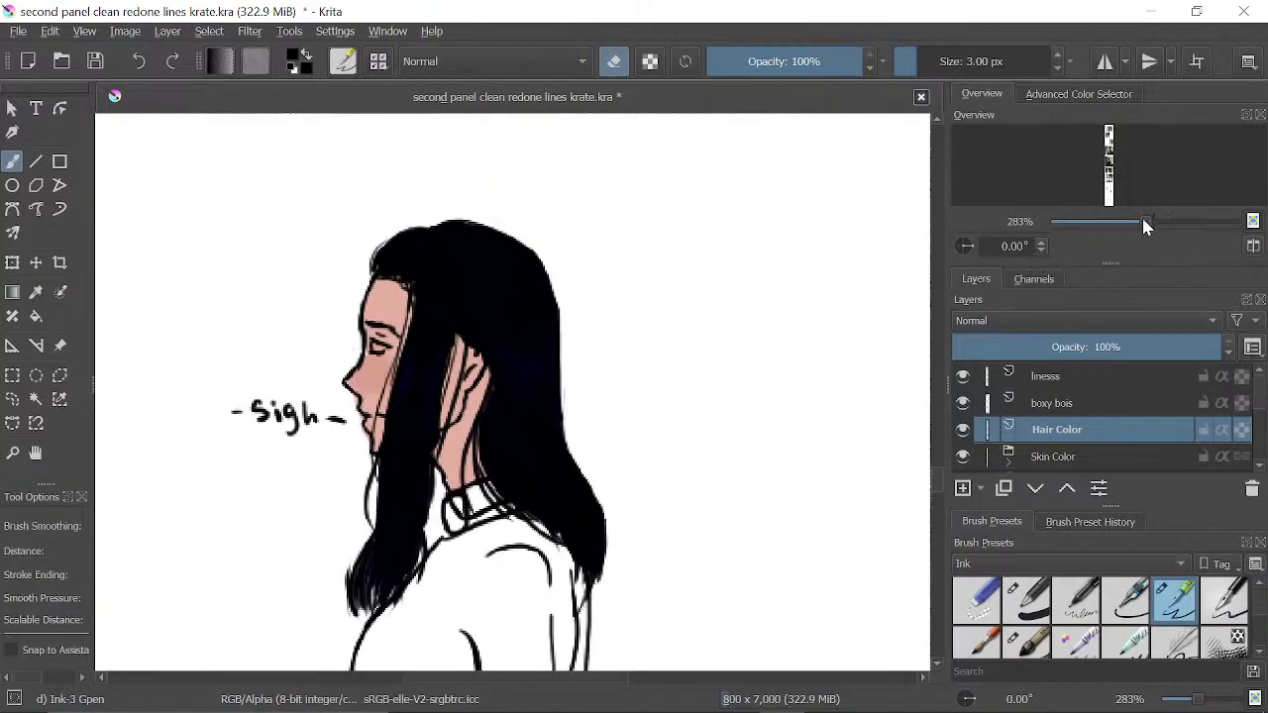
{"action": "left_click_drag", "start_coordinate": [1143, 226], "coordinate": [1171, 220]}
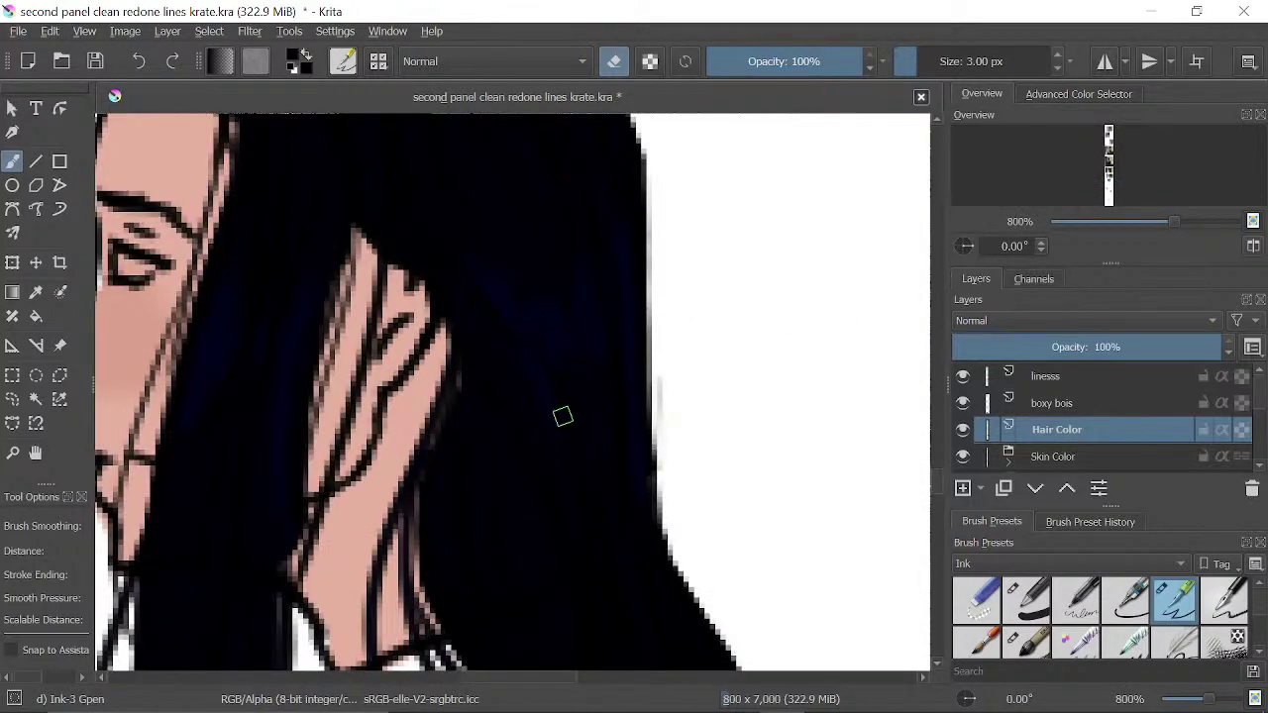
{"action": "key", "text": "e"}
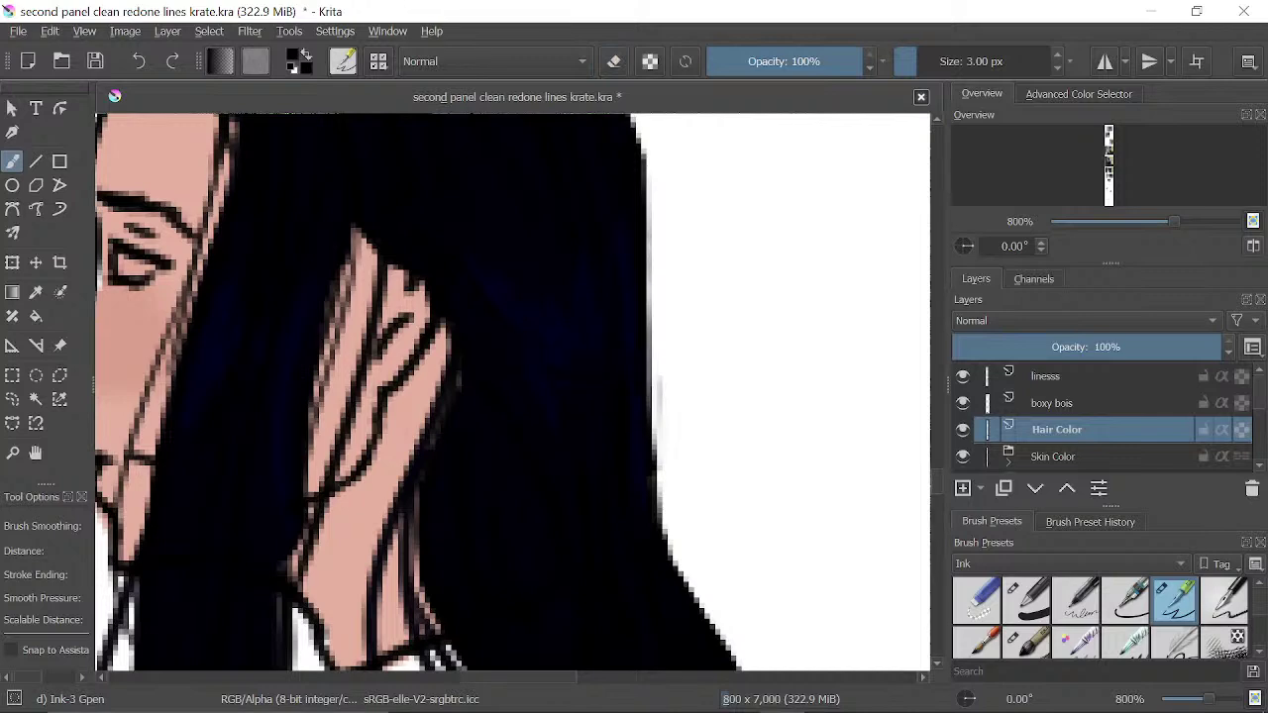
- Try dark blue shading on the back hair beside the ear of the woman reaching out, and undo it
{"action": "left_click_drag", "start_coordinate": [1173, 220], "coordinate": [1125, 221]}
{"action": "left_click_drag", "start_coordinate": [588, 482], "coordinate": [617, 105]}
{"action": "left_click_drag", "start_coordinate": [633, 497], "coordinate": [557, 226]}
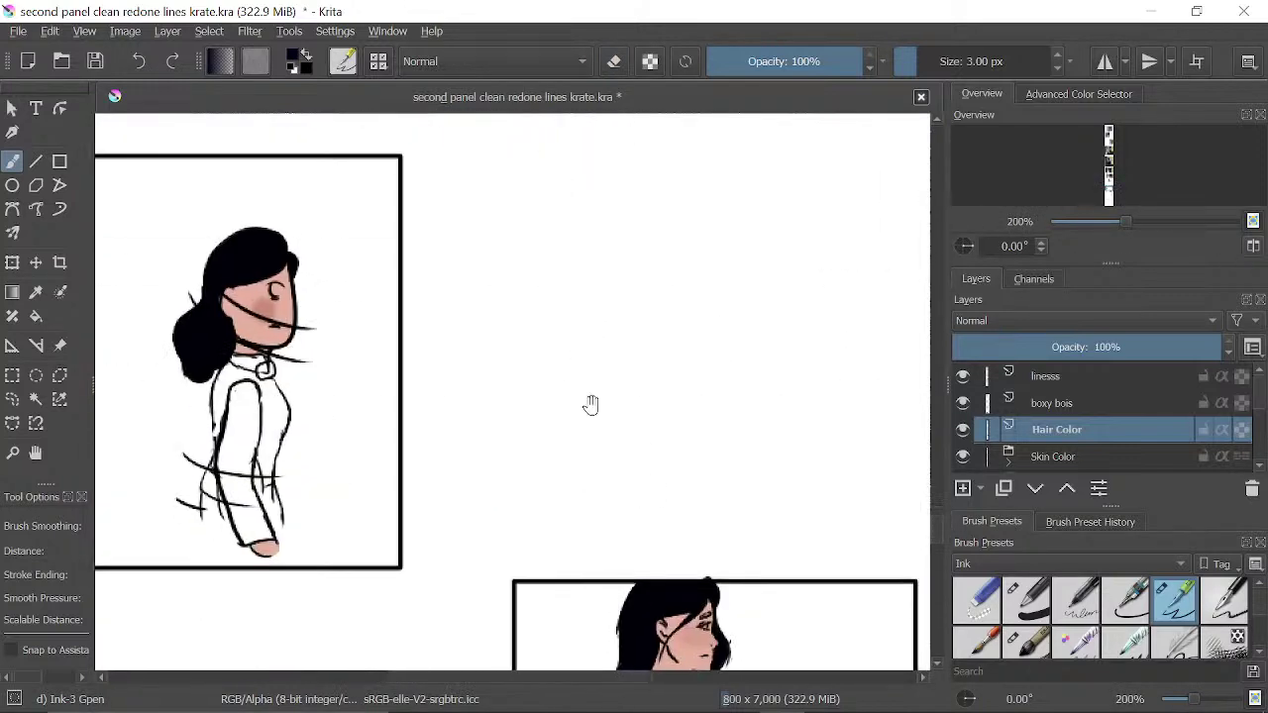
{"action": "left_click_drag", "start_coordinate": [648, 470], "coordinate": [532, 221]}
{"action": "left_click_drag", "start_coordinate": [596, 426], "coordinate": [601, 391]}
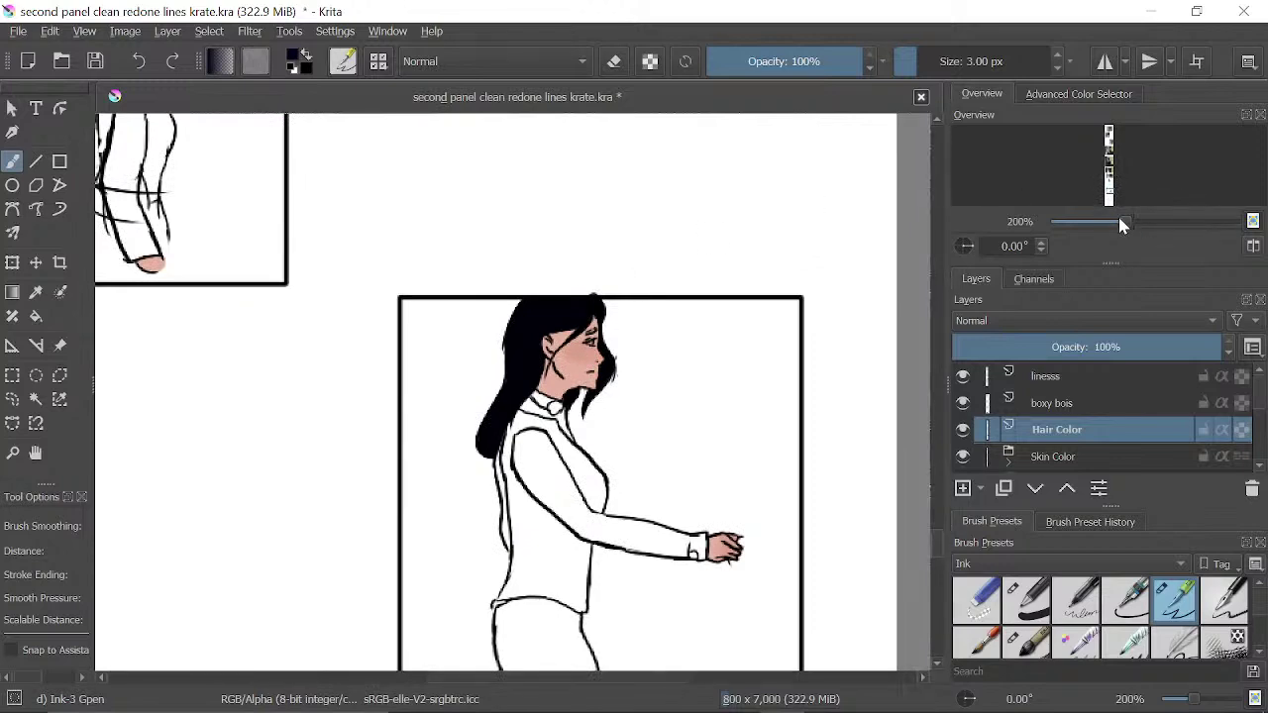
{"action": "left_click_drag", "start_coordinate": [1121, 223], "coordinate": [1153, 221]}
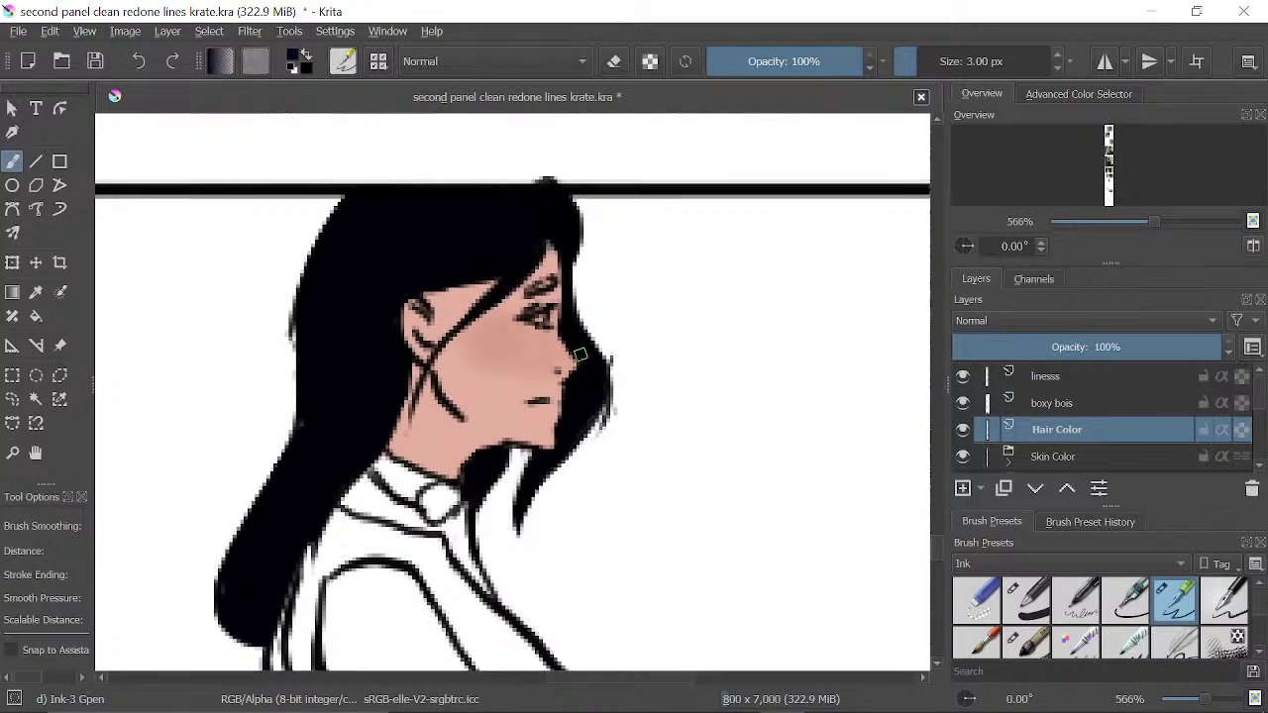
{"action": "scroll", "coordinate": [578, 338], "scroll_direction": "up", "scroll_amount": 1}
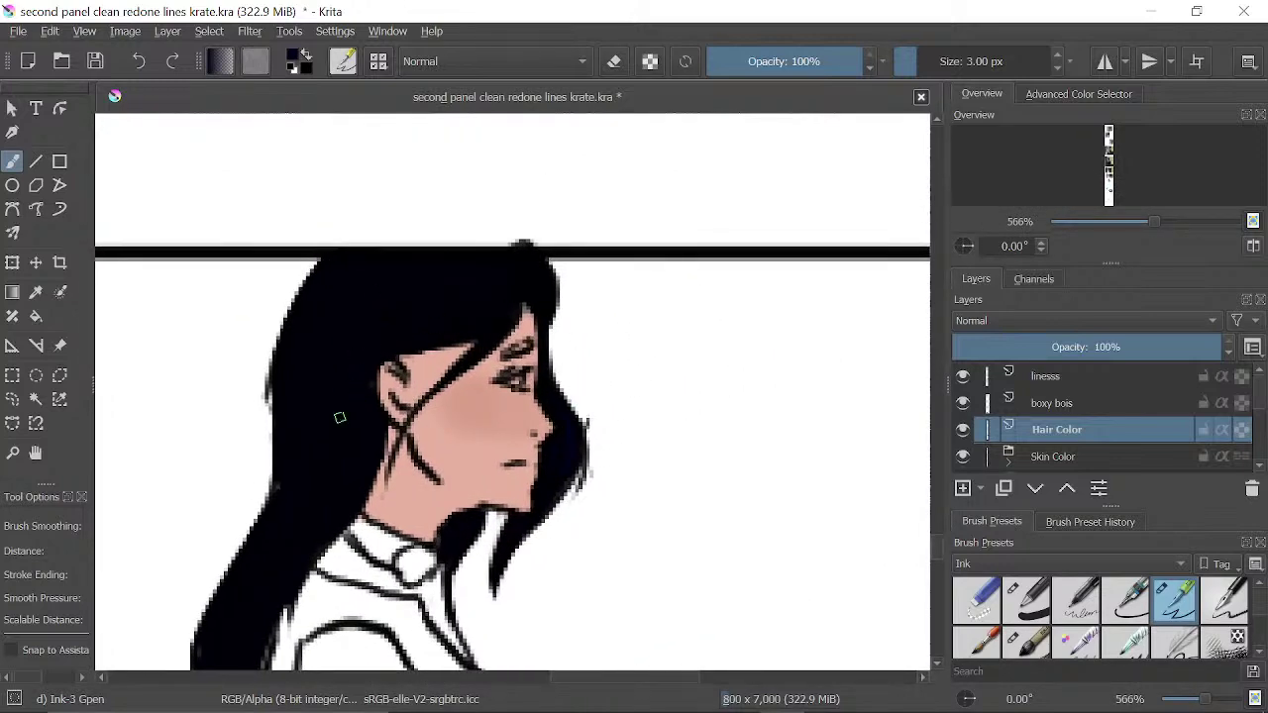
{"action": "mouse_move", "coordinate": [340, 418]}
{"action": "left_mouse_down"}
{"action": "mouse_move", "coordinate": [335, 466]}
{"action": "mouse_move", "coordinate": [289, 508]}
{"action": "left_mouse_up"}
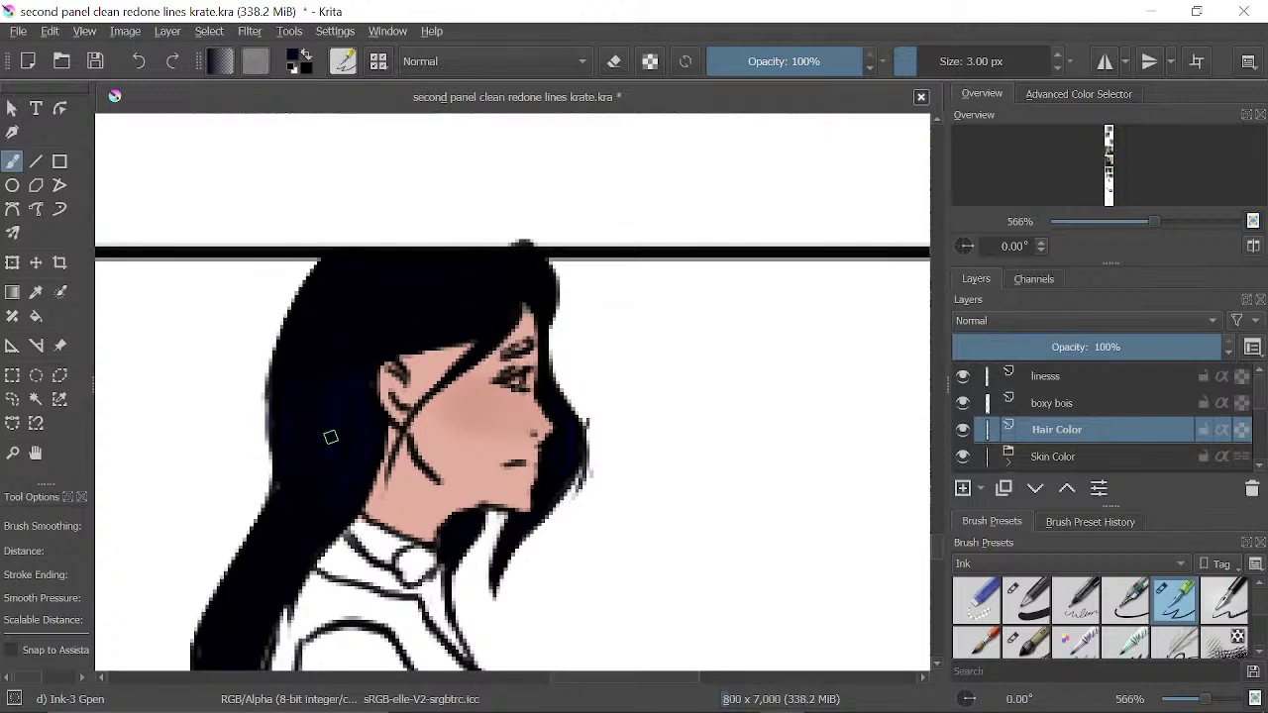
{"action": "left_click", "coordinate": [140, 63]}
- Sample the hair color again from the top of the woman's head in the "Sigh" panel
{"action": "left_click_drag", "start_coordinate": [1162, 223], "coordinate": [1119, 222]}
{"action": "left_click_drag", "start_coordinate": [617, 277], "coordinate": [654, 510]}
{"action": "left_click_drag", "start_coordinate": [688, 314], "coordinate": [691, 502]}
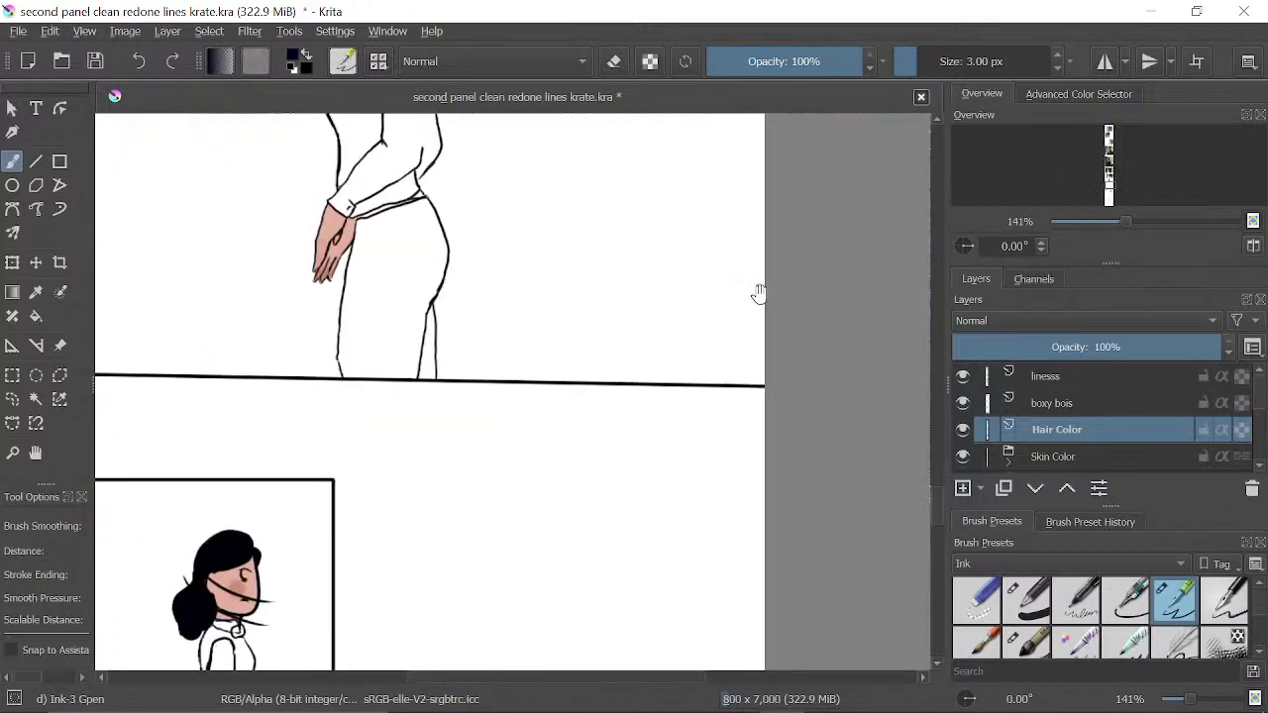
{"action": "left_click_drag", "start_coordinate": [790, 295], "coordinate": [826, 473]}
{"action": "left_click_drag", "start_coordinate": [916, 297], "coordinate": [958, 488]}
{"action": "left_click_drag", "start_coordinate": [974, 292], "coordinate": [980, 343]}
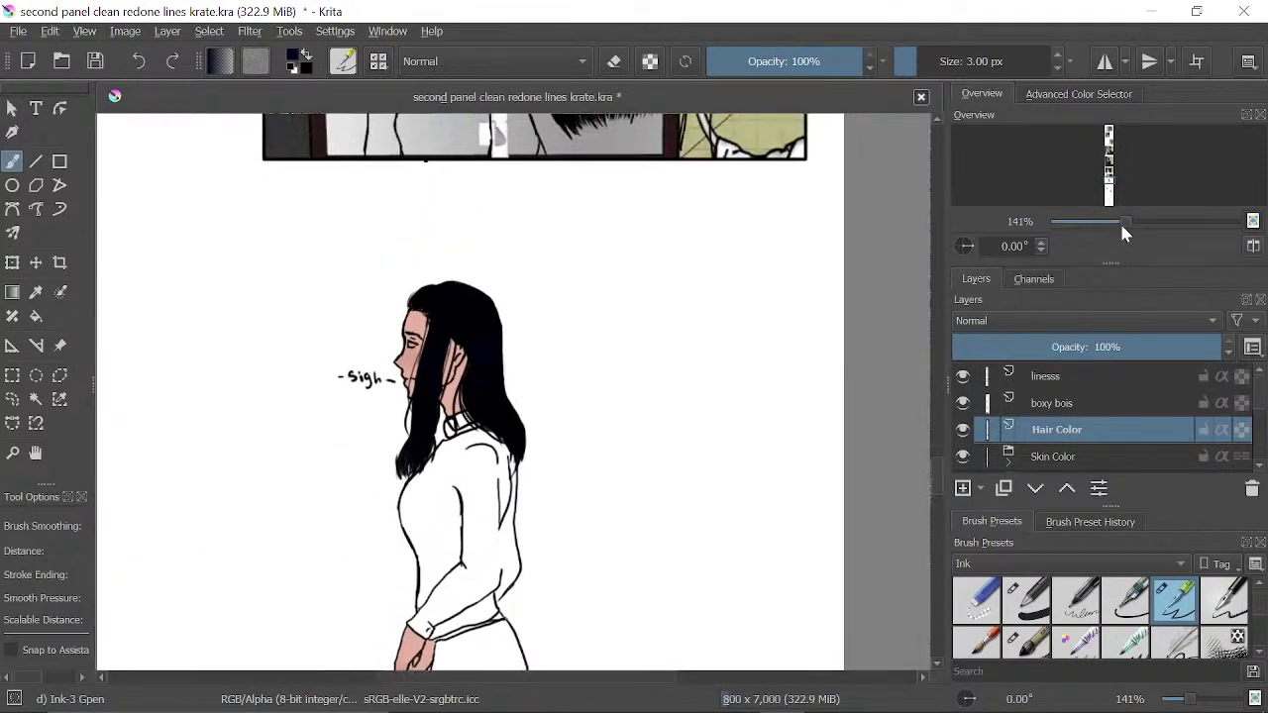
{"action": "left_click_drag", "start_coordinate": [1123, 223], "coordinate": [1172, 222]}
{"action": "left_click_drag", "start_coordinate": [490, 370], "coordinate": [503, 318]}
{"action": "left_click_drag", "start_coordinate": [552, 476], "coordinate": [506, 467]}
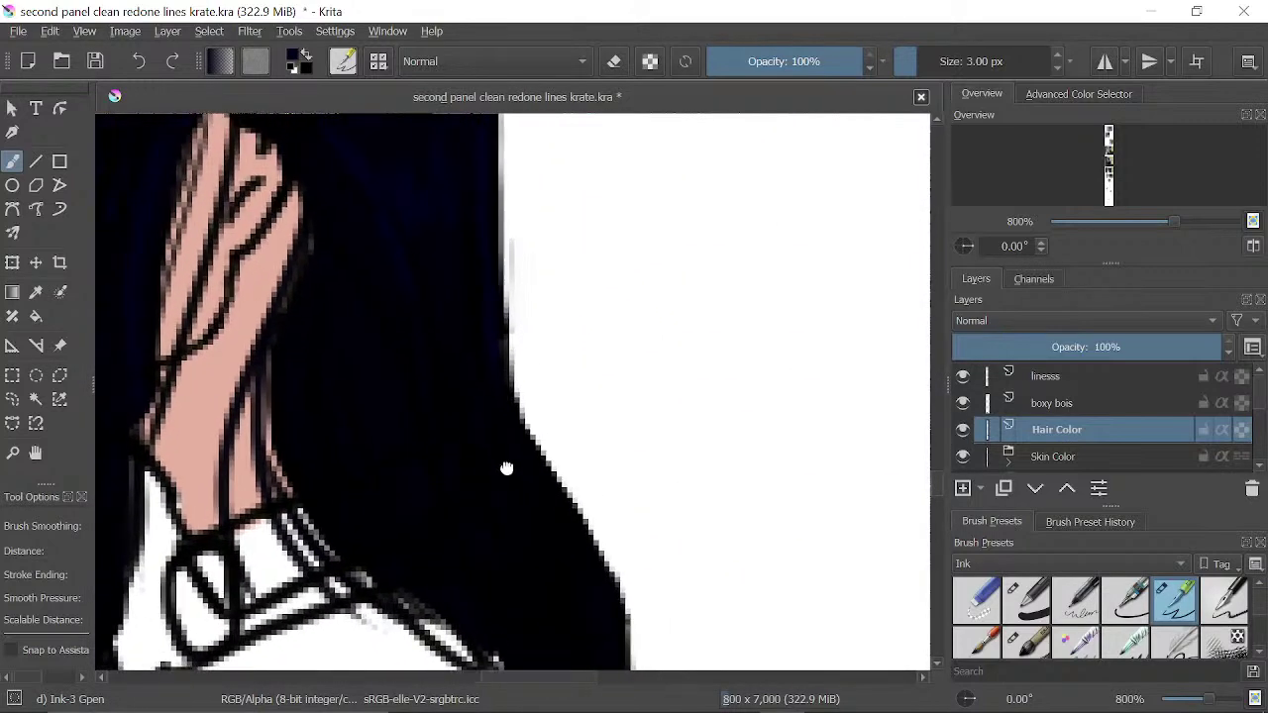
{"action": "left_click_drag", "start_coordinate": [470, 375], "coordinate": [485, 412]}
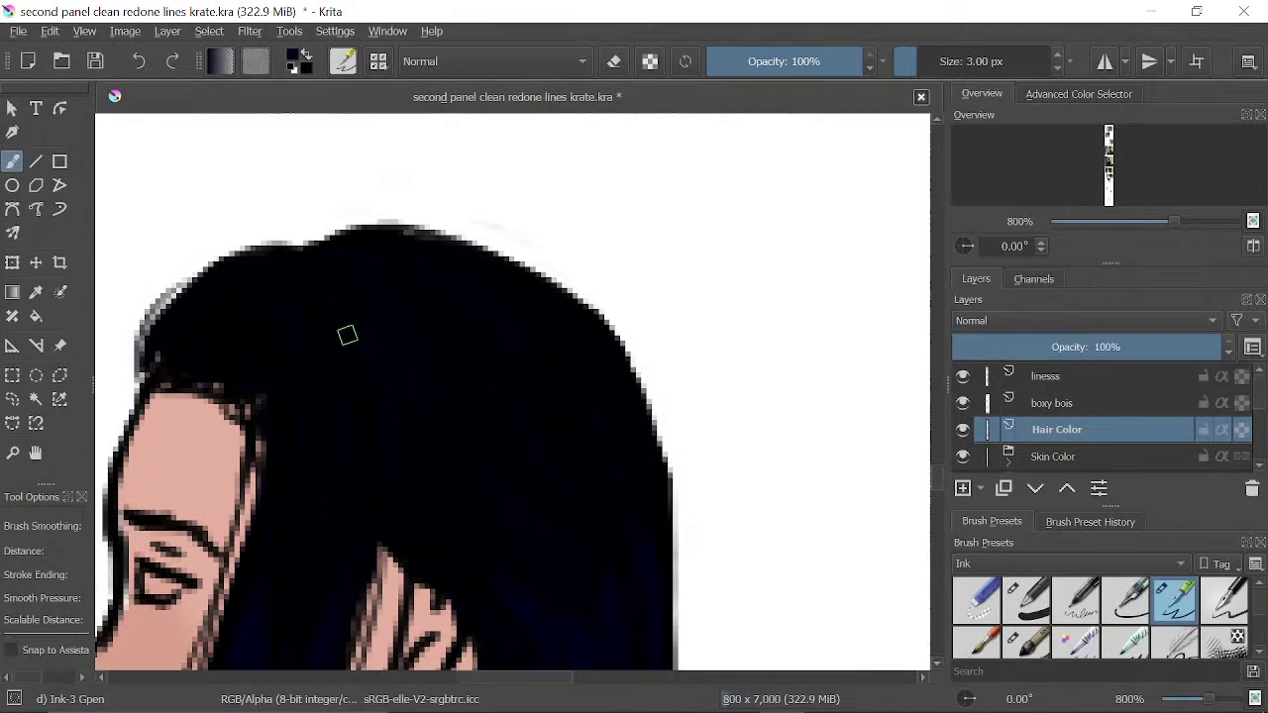
{"action": "left_click", "coordinate": [289, 416], "text": "ctrl"}
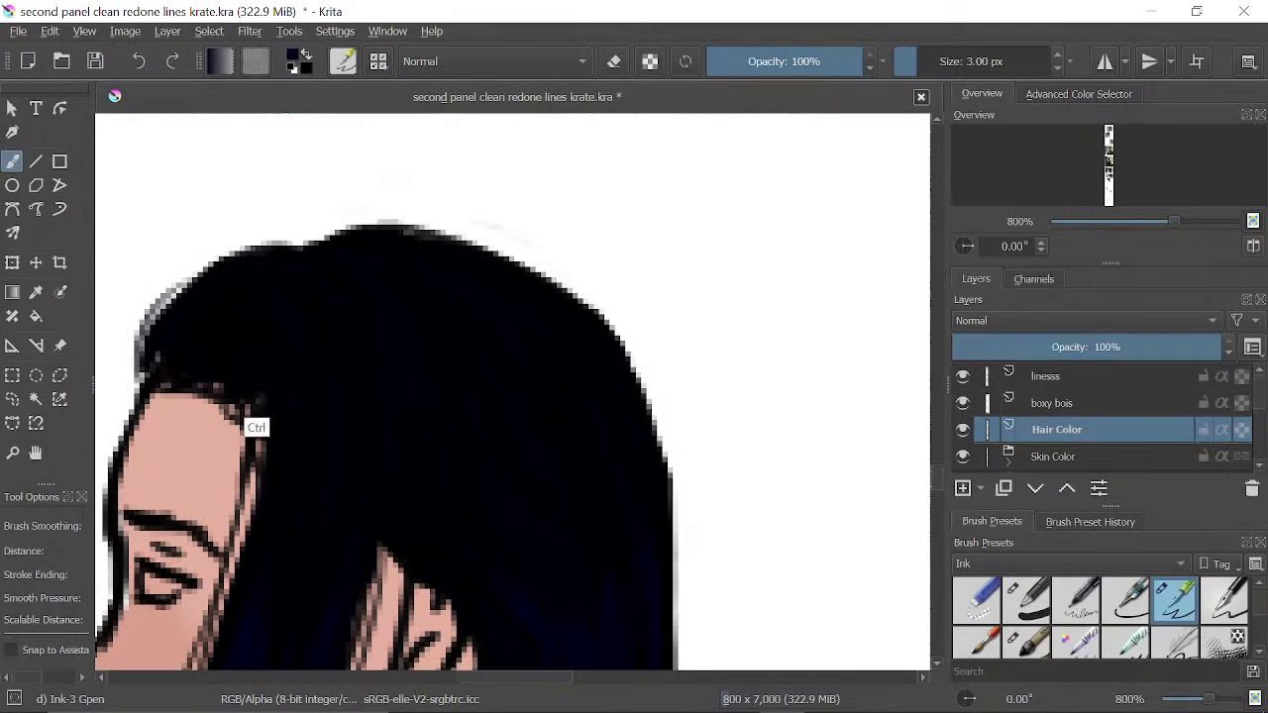
{"action": "left_click", "coordinate": [202, 320], "text": "ctrl"}
- Paint dark blue streaks through the reaching woman's long back hair and the lock in front of her face
{"action": "left_click_drag", "start_coordinate": [1172, 222], "coordinate": [1116, 222]}
{"action": "left_click_drag", "start_coordinate": [604, 447], "coordinate": [623, 163]}
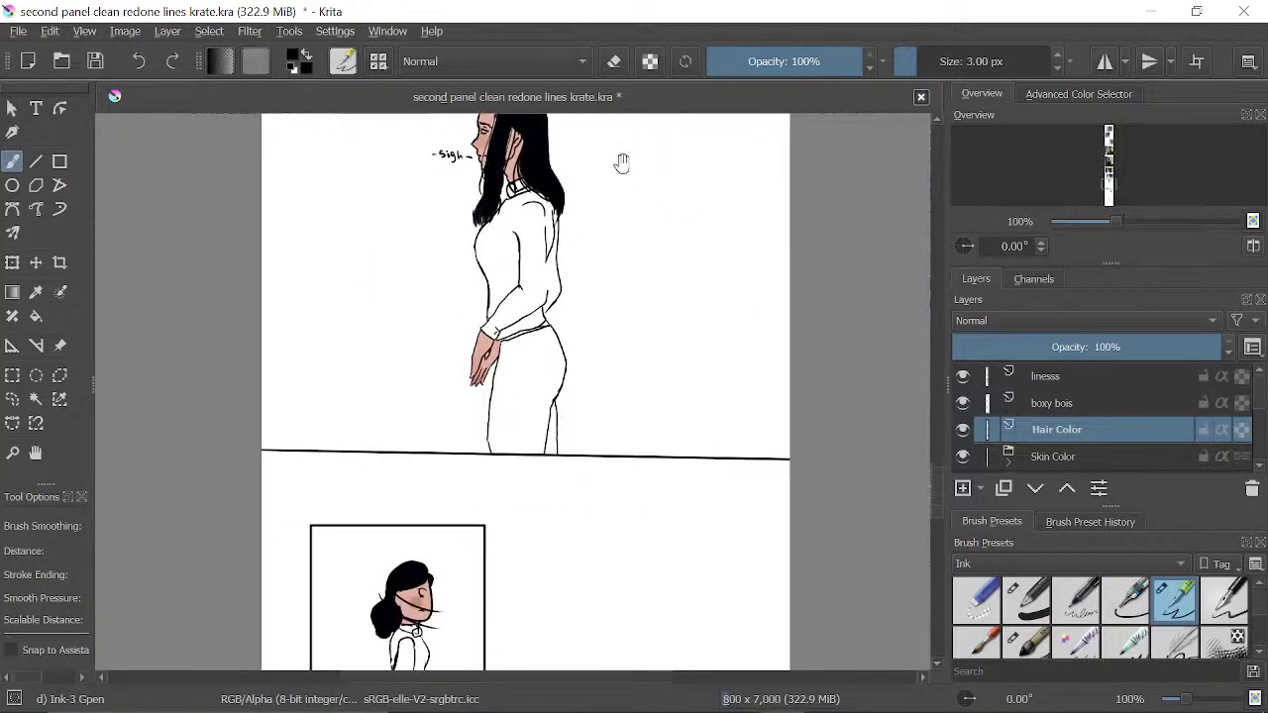
{"action": "left_click_drag", "start_coordinate": [639, 471], "coordinate": [600, 247]}
{"action": "left_click_drag", "start_coordinate": [658, 516], "coordinate": [610, 350]}
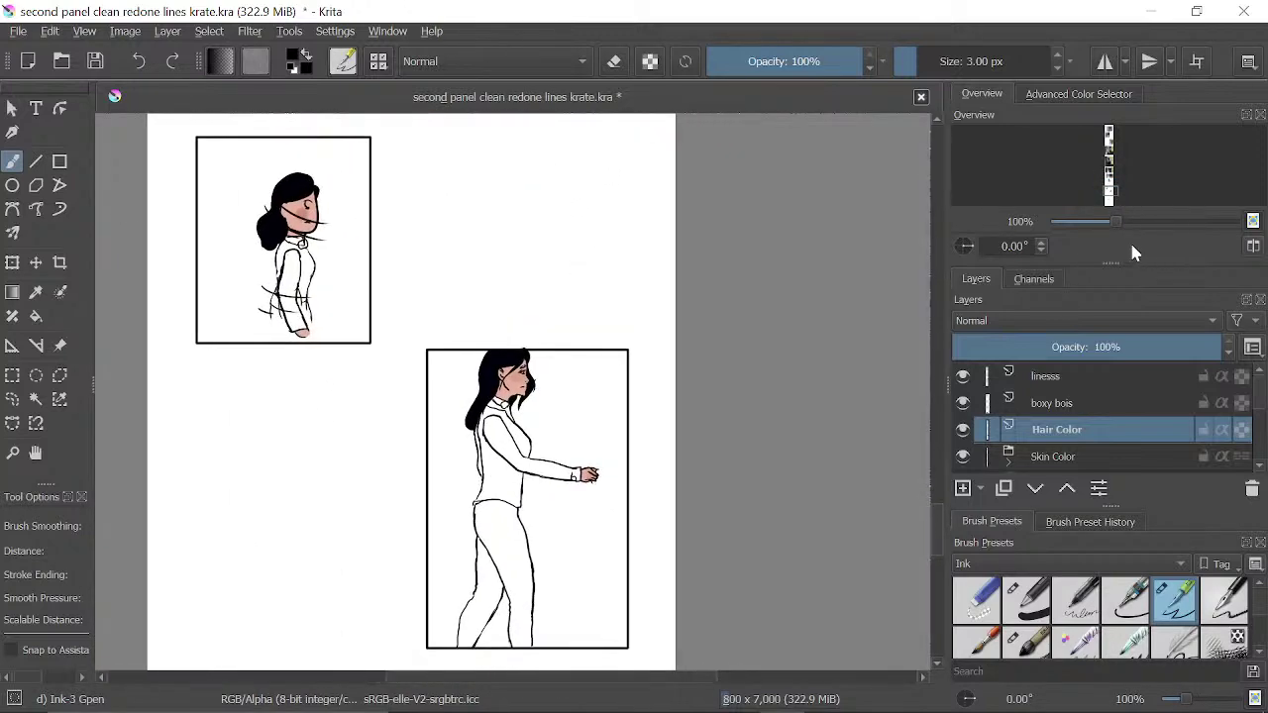
{"action": "left_click_drag", "start_coordinate": [1117, 223], "coordinate": [1171, 221]}
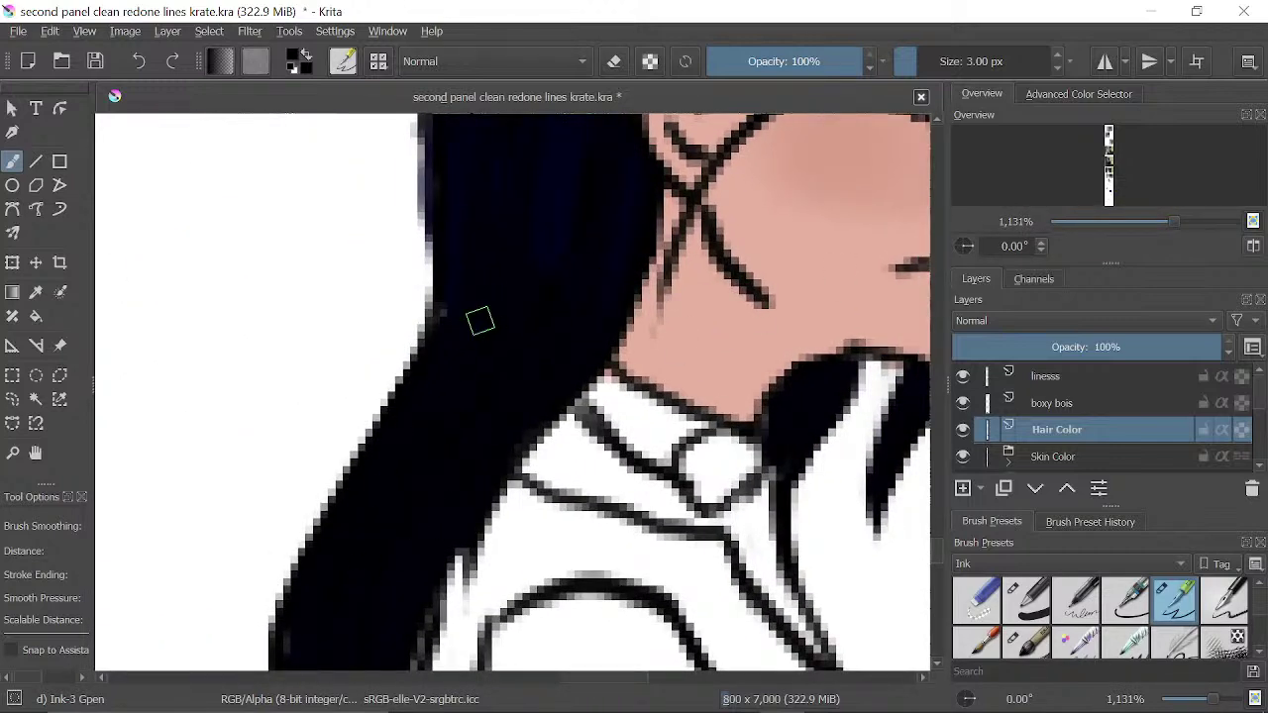
{"action": "left_click_drag", "start_coordinate": [453, 437], "coordinate": [463, 474]}
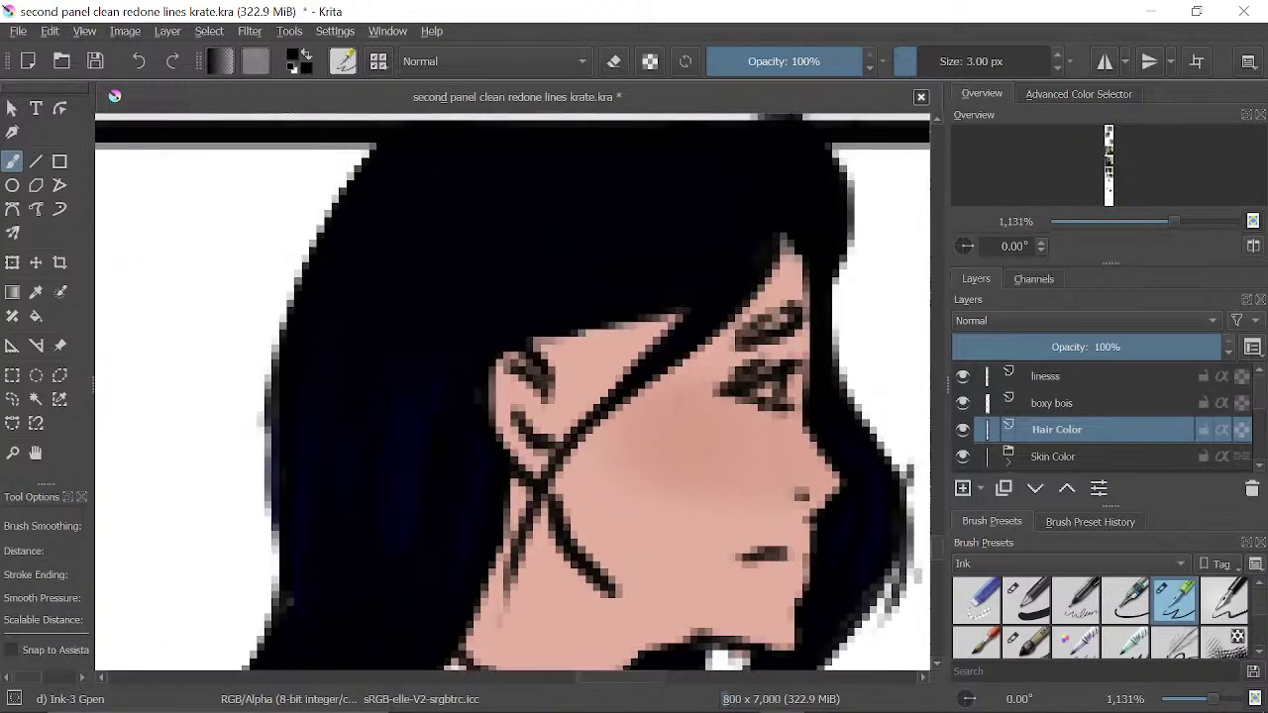
{"action": "left_click_drag", "start_coordinate": [821, 274], "coordinate": [752, 303]}
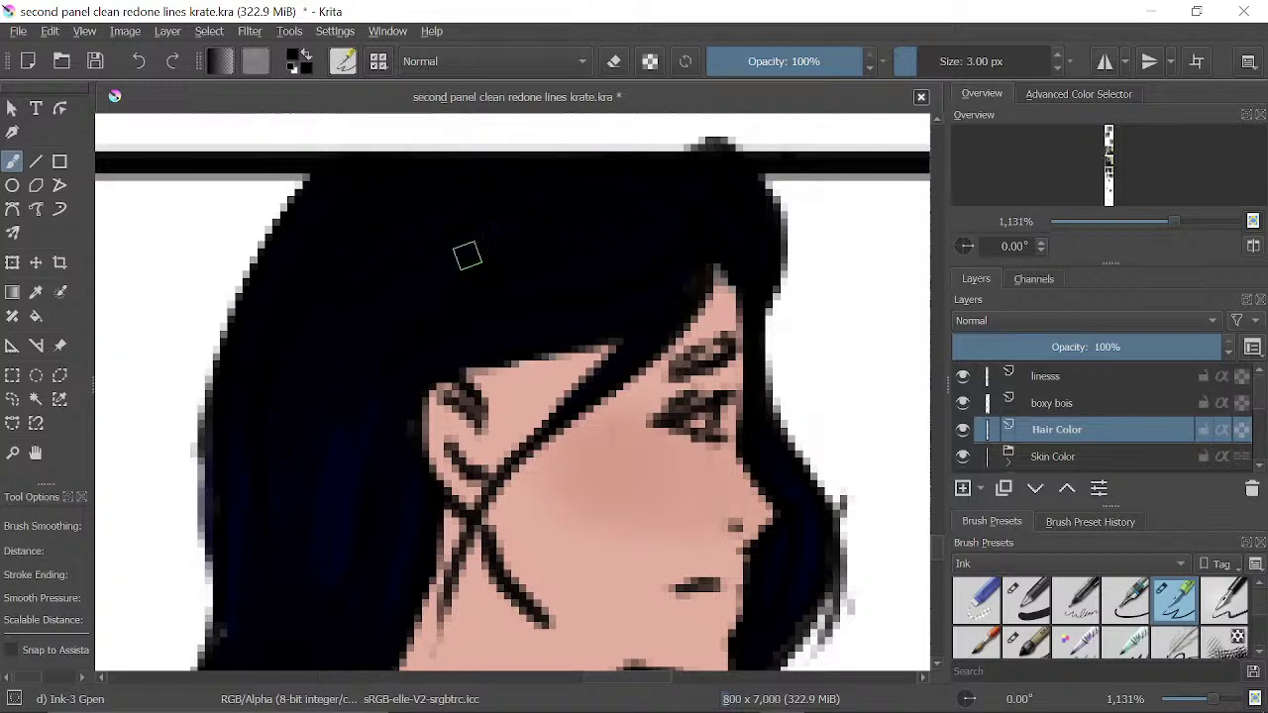
{"action": "left_click_drag", "start_coordinate": [521, 368], "coordinate": [462, 366]}
{"action": "left_click_drag", "start_coordinate": [828, 297], "coordinate": [652, 278]}
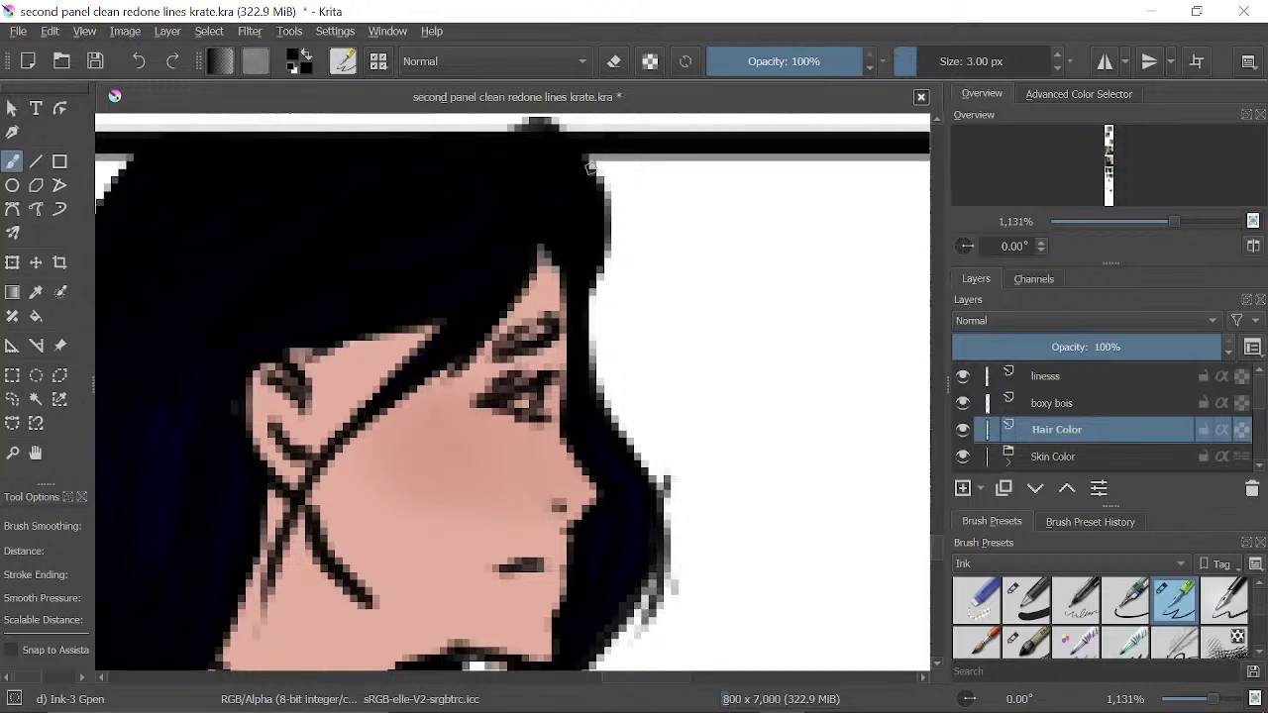
- Try a brush stroke along the front lock beside the woman's nose and mouth, and undo it
{"action": "scroll", "coordinate": [523, 150], "scroll_direction": "down", "scroll_amount": 4}
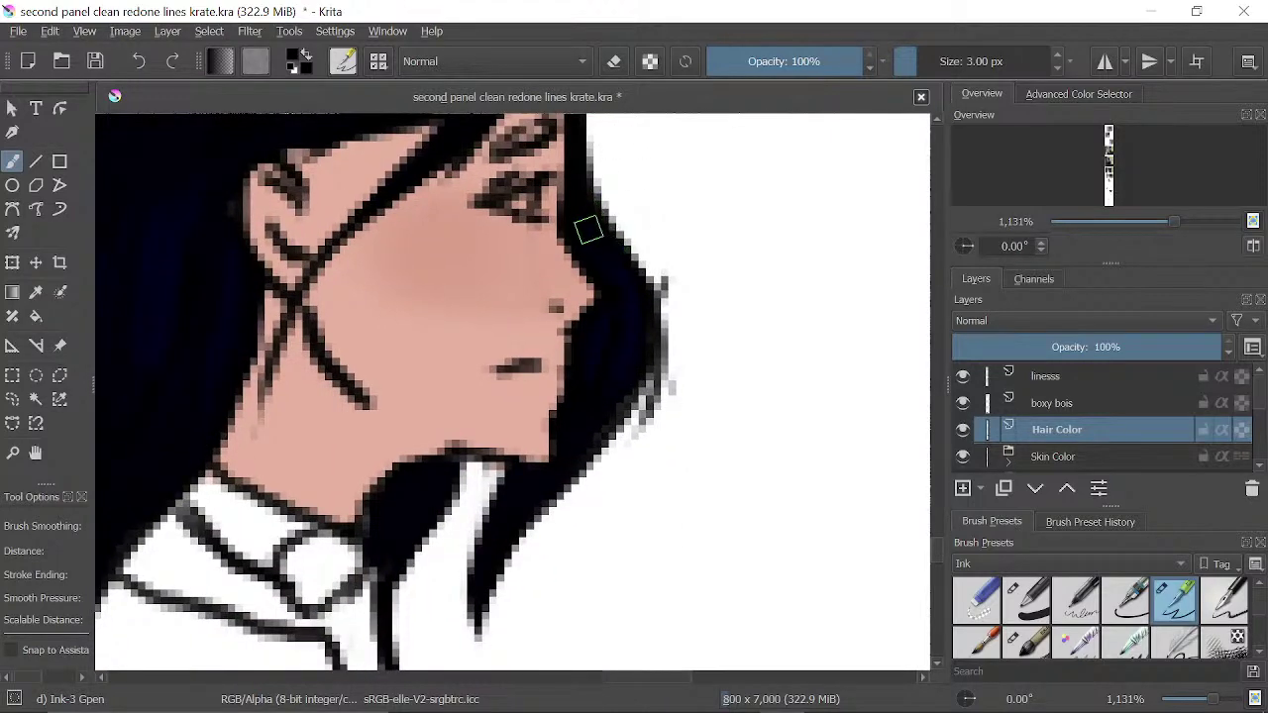
{"action": "left_click_drag", "start_coordinate": [590, 285], "coordinate": [515, 440]}
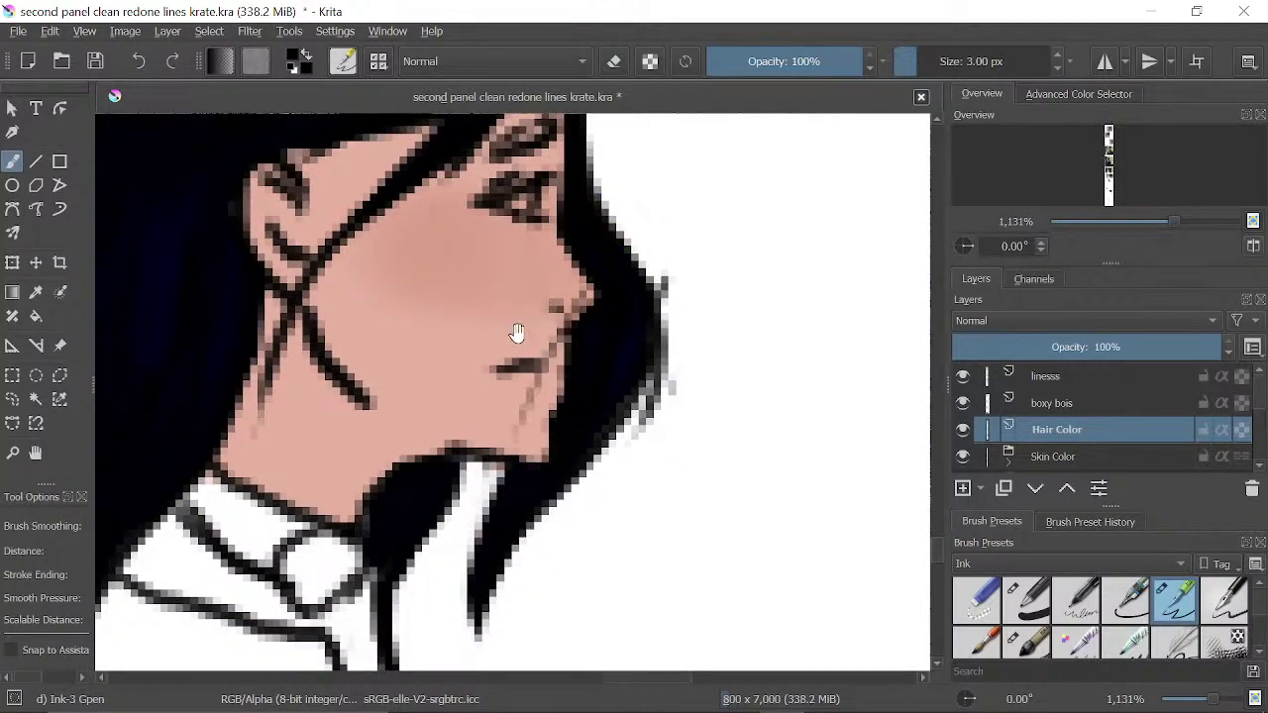
{"action": "left_click", "coordinate": [138, 61]}
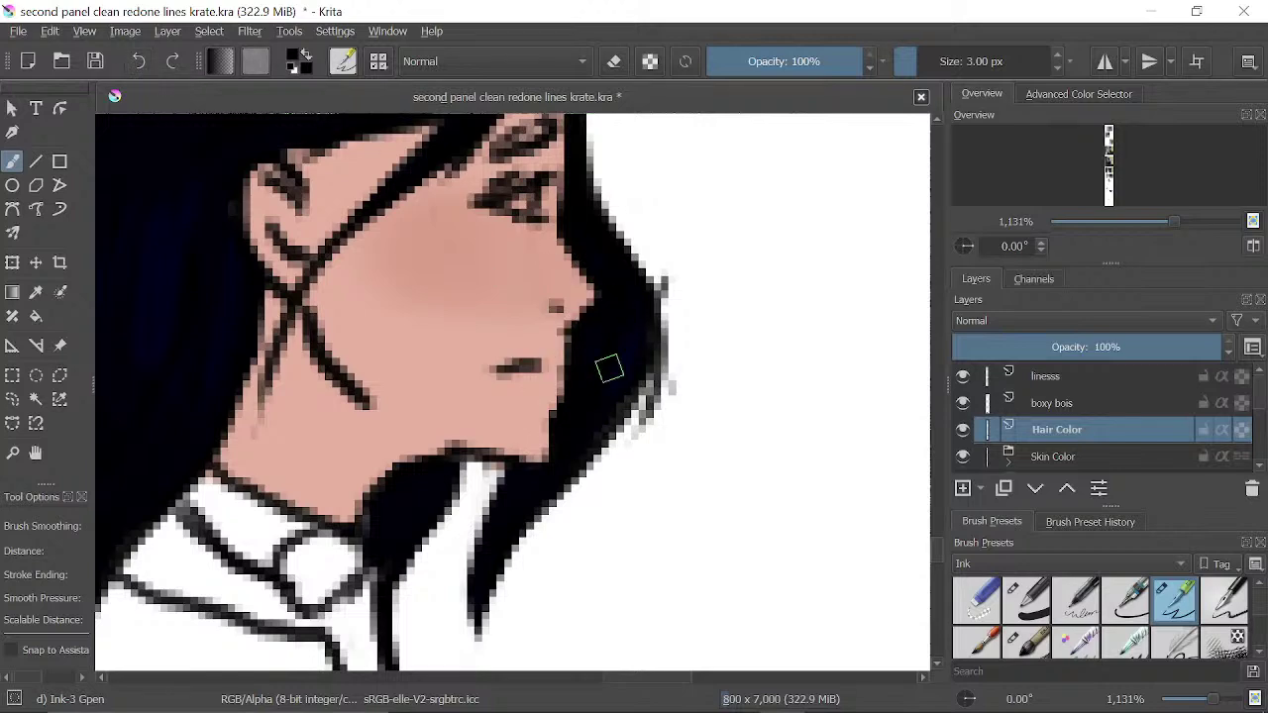
- Sample the near-black hair color from the lower part of the reaching woman's long back hair
{"action": "scroll", "coordinate": [498, 499], "scroll_direction": "down", "scroll_amount": 4}
{"action": "left_click_drag", "start_coordinate": [503, 247], "coordinate": [457, 335]}
{"action": "left_click_drag", "start_coordinate": [597, 333], "coordinate": [639, 397]}
{"action": "left_click_drag", "start_coordinate": [1170, 217], "coordinate": [1190, 224]}
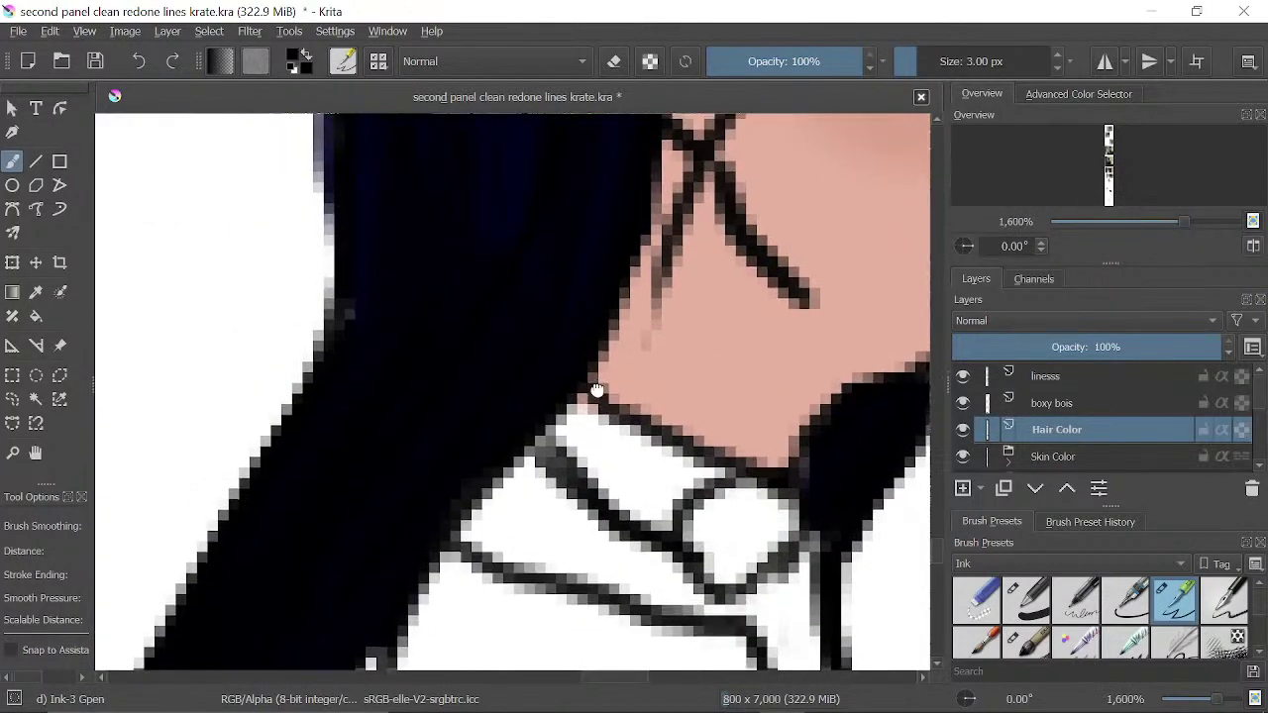
{"action": "mouse_move", "coordinate": [596, 390]}
{"action": "left_mouse_down"}
{"action": "mouse_move", "coordinate": [618, 462]}
{"action": "mouse_move", "coordinate": [583, 482]}
{"action": "left_mouse_up"}
{"action": "left_click", "coordinate": [523, 395], "text": "ctrl"}
{"action": "left_click", "coordinate": [518, 419], "text": "ctrl"}
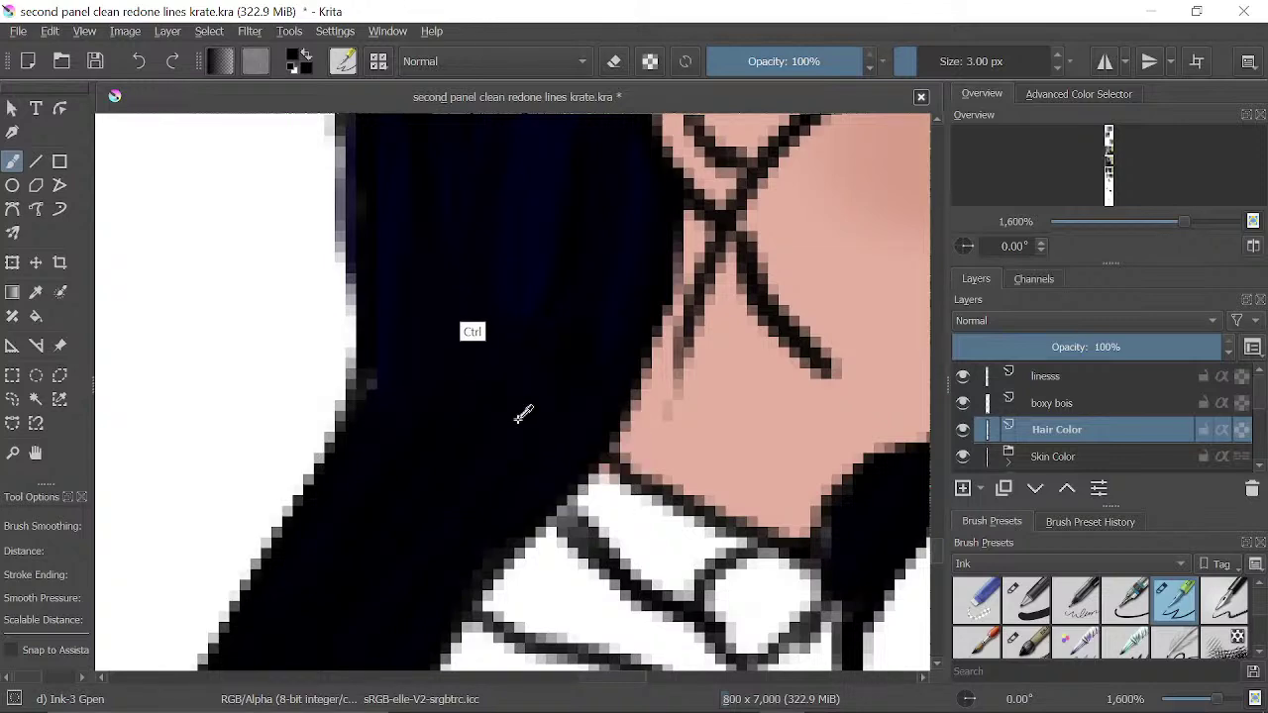
- Check the reaching woman's full panel, then move on to the standing bow-tied woman below it and enlarge her head
{"action": "left_click_drag", "start_coordinate": [1186, 219], "coordinate": [1116, 228]}
{"action": "left_click_drag", "start_coordinate": [575, 498], "coordinate": [600, 362]}
{"action": "left_click_drag", "start_coordinate": [505, 530], "coordinate": [495, 556]}
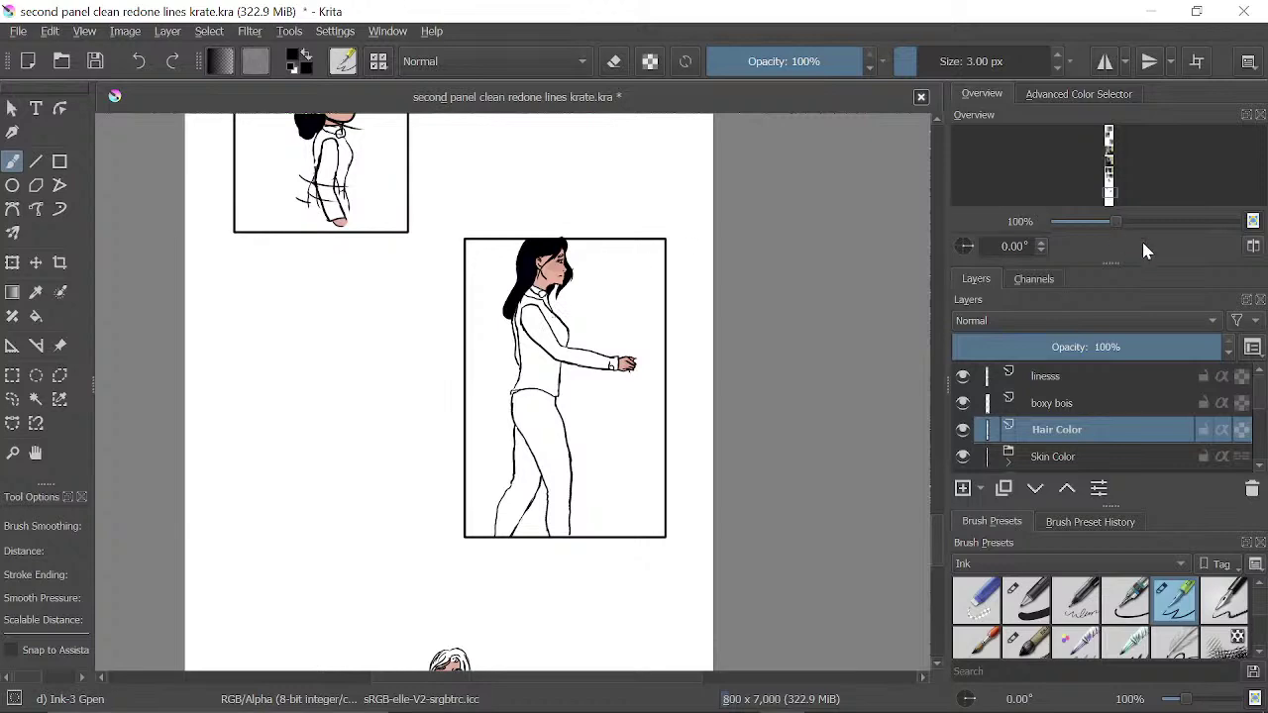
{"action": "left_click_drag", "start_coordinate": [557, 433], "coordinate": [595, 166]}
{"action": "left_click_drag", "start_coordinate": [642, 564], "coordinate": [620, 455]}
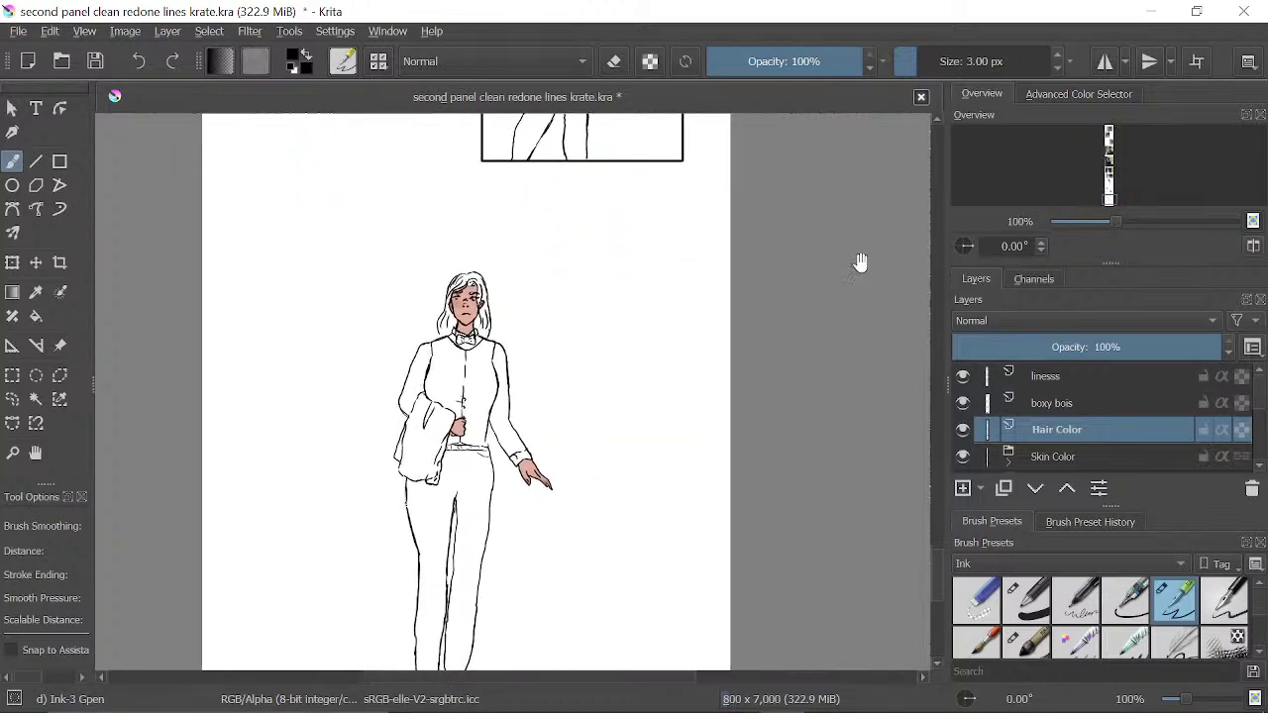
{"action": "left_click_drag", "start_coordinate": [1106, 226], "coordinate": [1135, 221]}
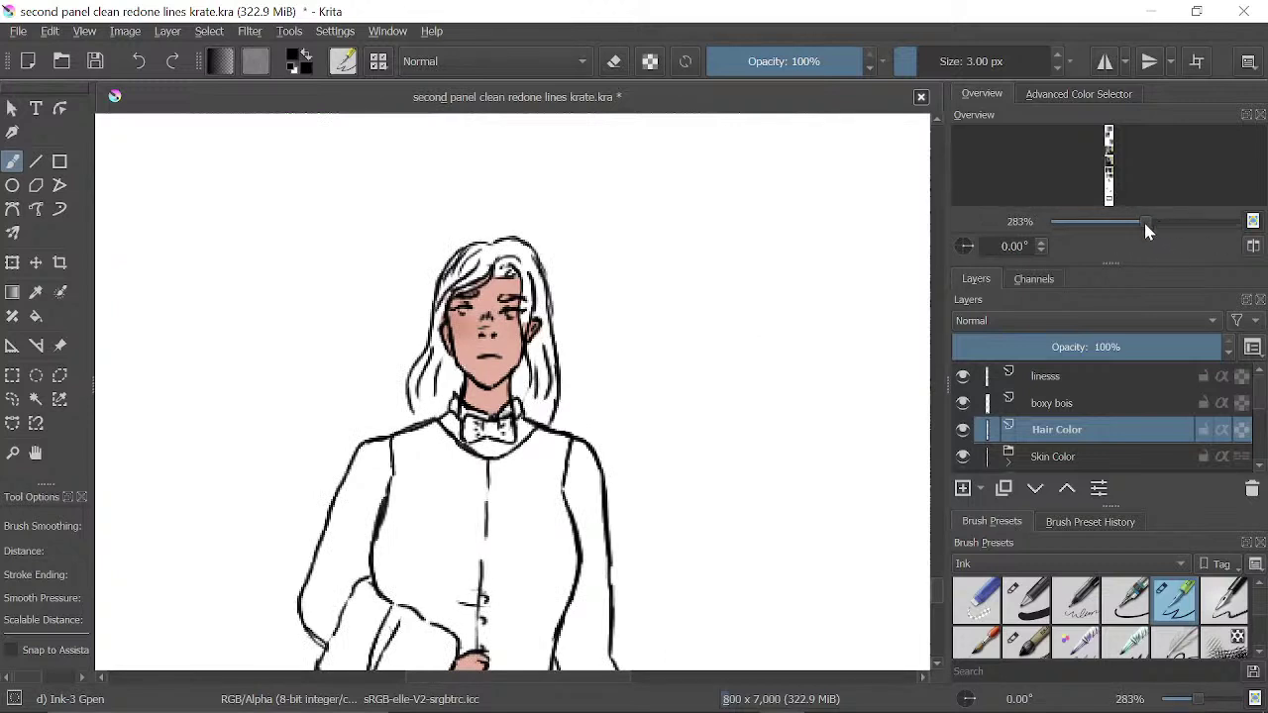
{"action": "left_click_drag", "start_coordinate": [1144, 219], "coordinate": [1150, 212]}
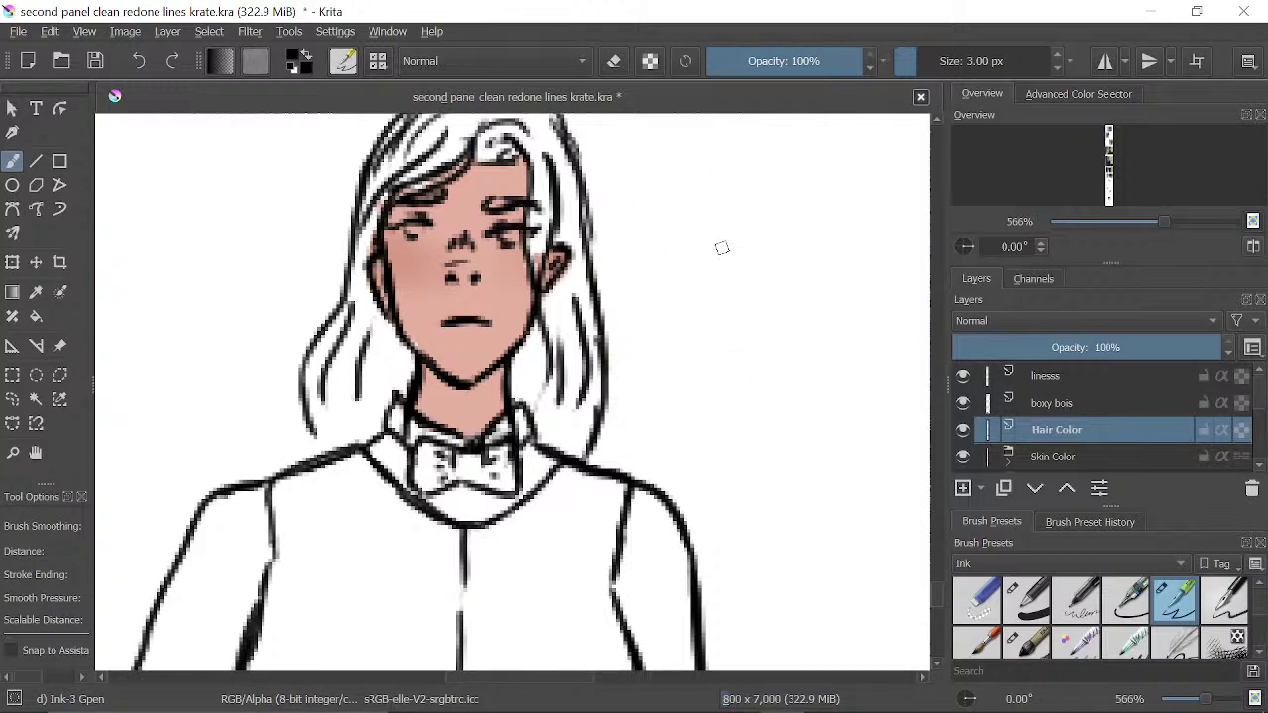
- Sketch curved eye guidelines, a vertical center line and a head circle in the blank area beside the bow-tied woman
{"action": "left_click_drag", "start_coordinate": [682, 253], "coordinate": [850, 277]}
{"action": "mouse_move", "coordinate": [674, 224]}
{"action": "left_mouse_down"}
{"action": "mouse_move", "coordinate": [807, 203]}
{"action": "mouse_move", "coordinate": [870, 238]}
{"action": "left_mouse_up"}
{"action": "left_click_drag", "start_coordinate": [789, 194], "coordinate": [611, 209]}
{"action": "left_click_drag", "start_coordinate": [595, 131], "coordinate": [588, 260]}
{"action": "left_click_drag", "start_coordinate": [584, 181], "coordinate": [584, 351]}
{"action": "left_click_drag", "start_coordinate": [584, 218], "coordinate": [594, 416]}
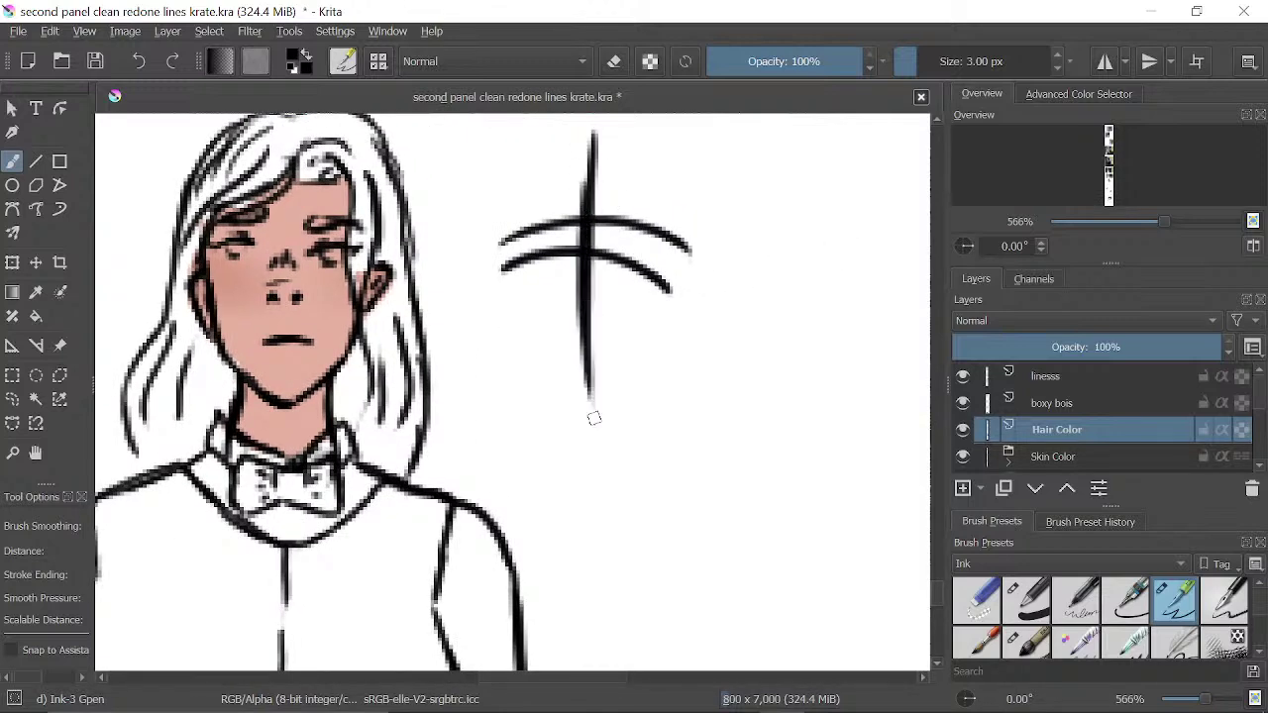
{"action": "left_click_drag", "start_coordinate": [602, 159], "coordinate": [587, 203]}
{"action": "mouse_move", "coordinate": [473, 334]}
{"action": "left_mouse_down"}
{"action": "mouse_move", "coordinate": [489, 455]}
{"action": "mouse_move", "coordinate": [470, 260]}
{"action": "mouse_move", "coordinate": [477, 443]}
{"action": "left_mouse_up"}
{"action": "left_click_drag", "start_coordinate": [634, 464], "coordinate": [592, 352]}
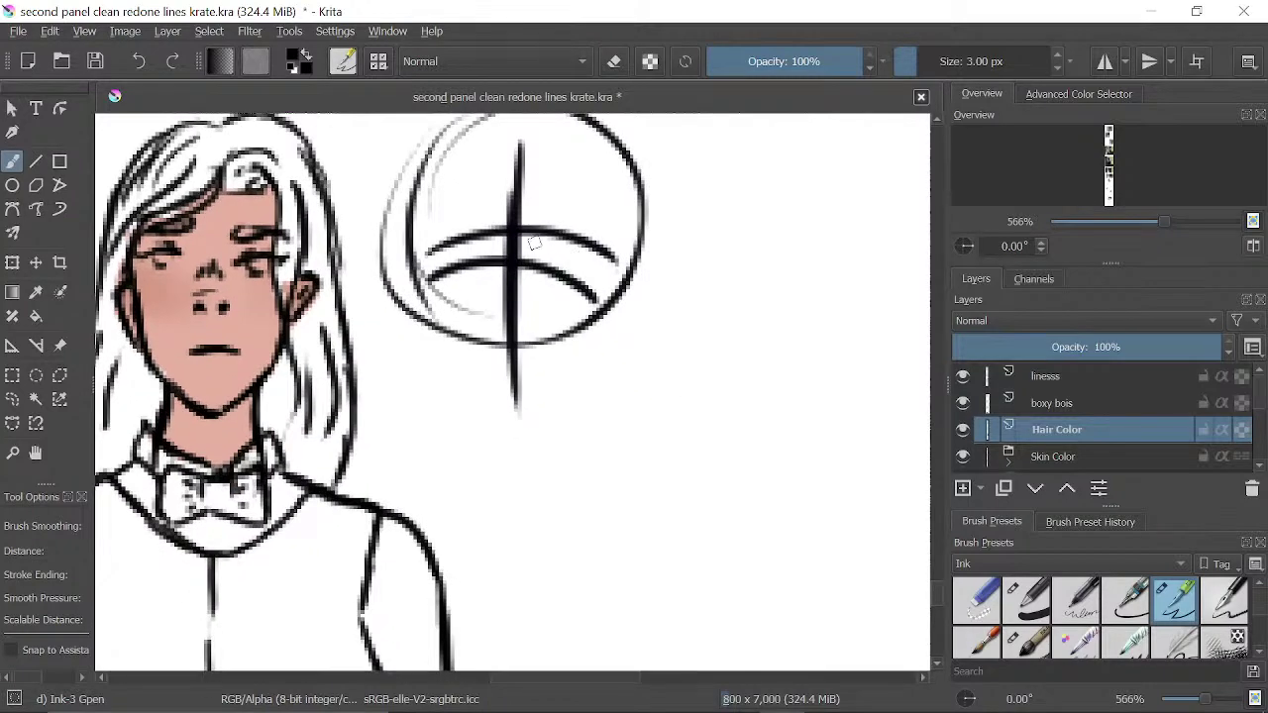
- Add simple eyes, a nose and a mouth along the guidelines of the head sketch
{"action": "mouse_move", "coordinate": [537, 243]}
{"action": "left_mouse_down"}
{"action": "mouse_move", "coordinate": [567, 238]}
{"action": "mouse_move", "coordinate": [456, 258]}
{"action": "mouse_move", "coordinate": [471, 260]}
{"action": "mouse_move", "coordinate": [492, 252]}
{"action": "mouse_move", "coordinate": [450, 241]}
{"action": "mouse_move", "coordinate": [485, 243]}
{"action": "mouse_move", "coordinate": [452, 260]}
{"action": "left_mouse_up"}
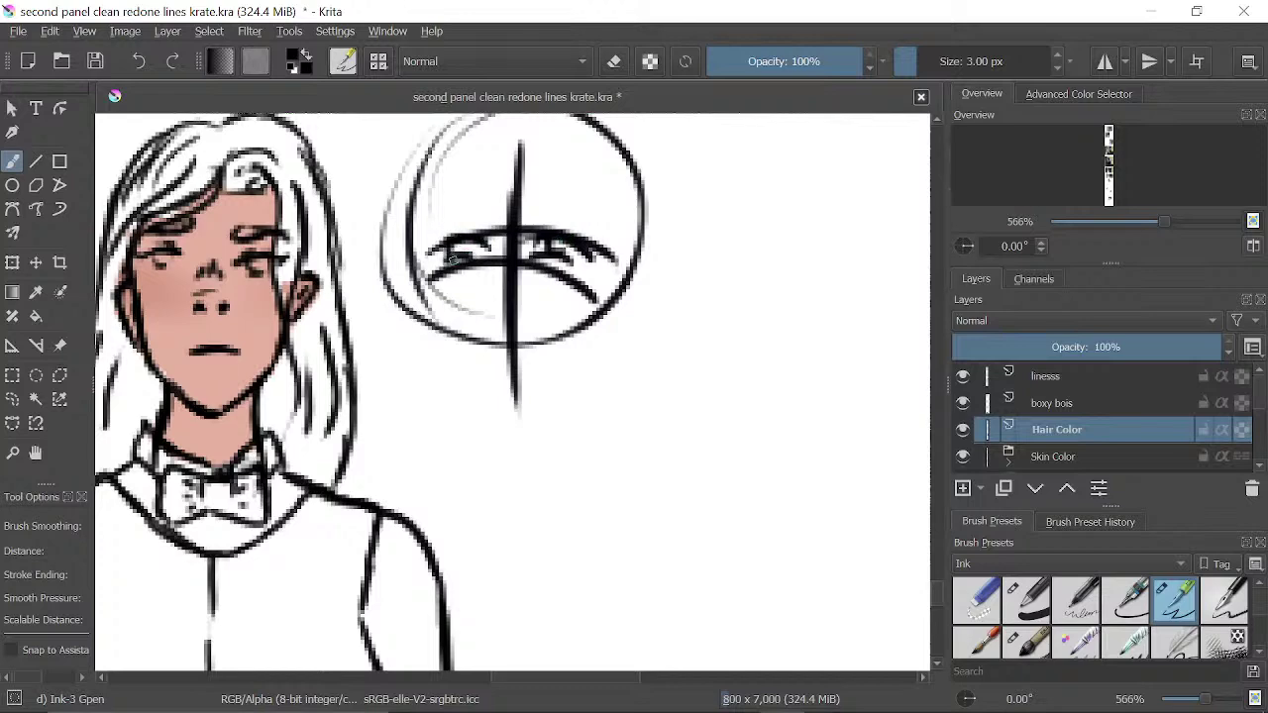
{"action": "mouse_move", "coordinate": [517, 342]}
{"action": "left_mouse_down"}
{"action": "mouse_move", "coordinate": [484, 293]}
{"action": "mouse_move", "coordinate": [485, 253]}
{"action": "left_mouse_up"}
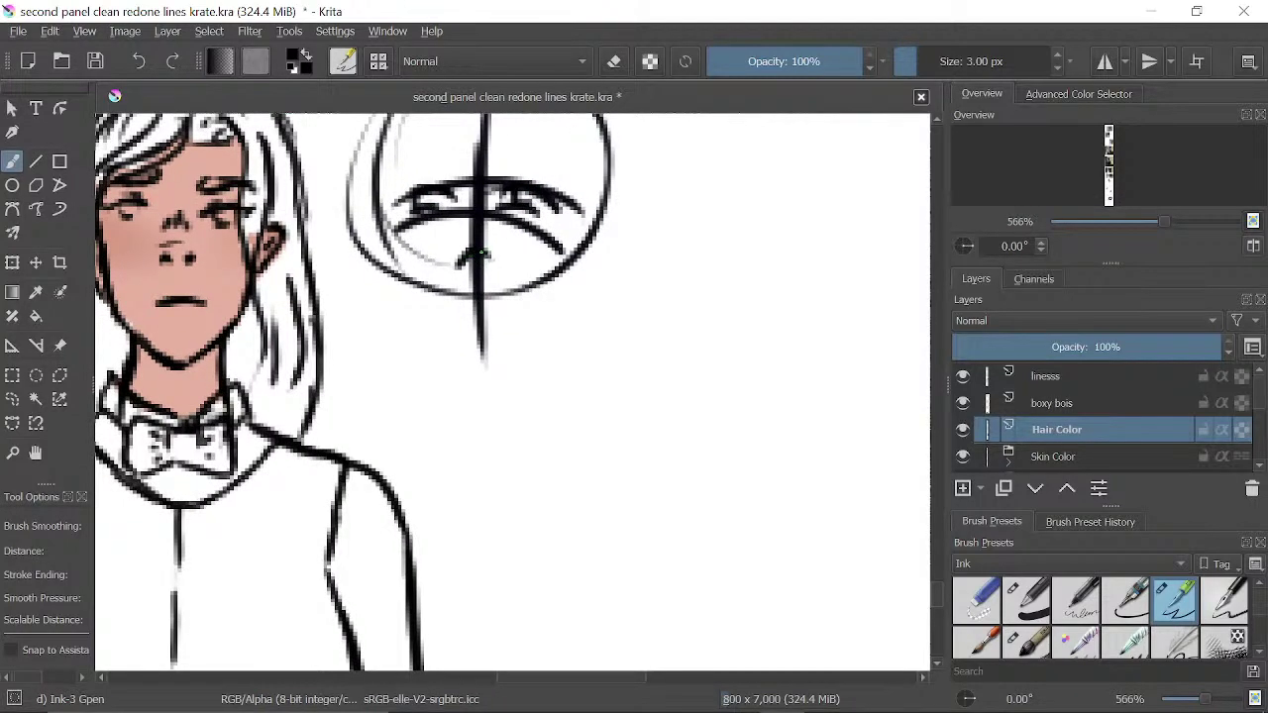
{"action": "scroll", "coordinate": [471, 289], "scroll_direction": "down", "scroll_amount": 2}
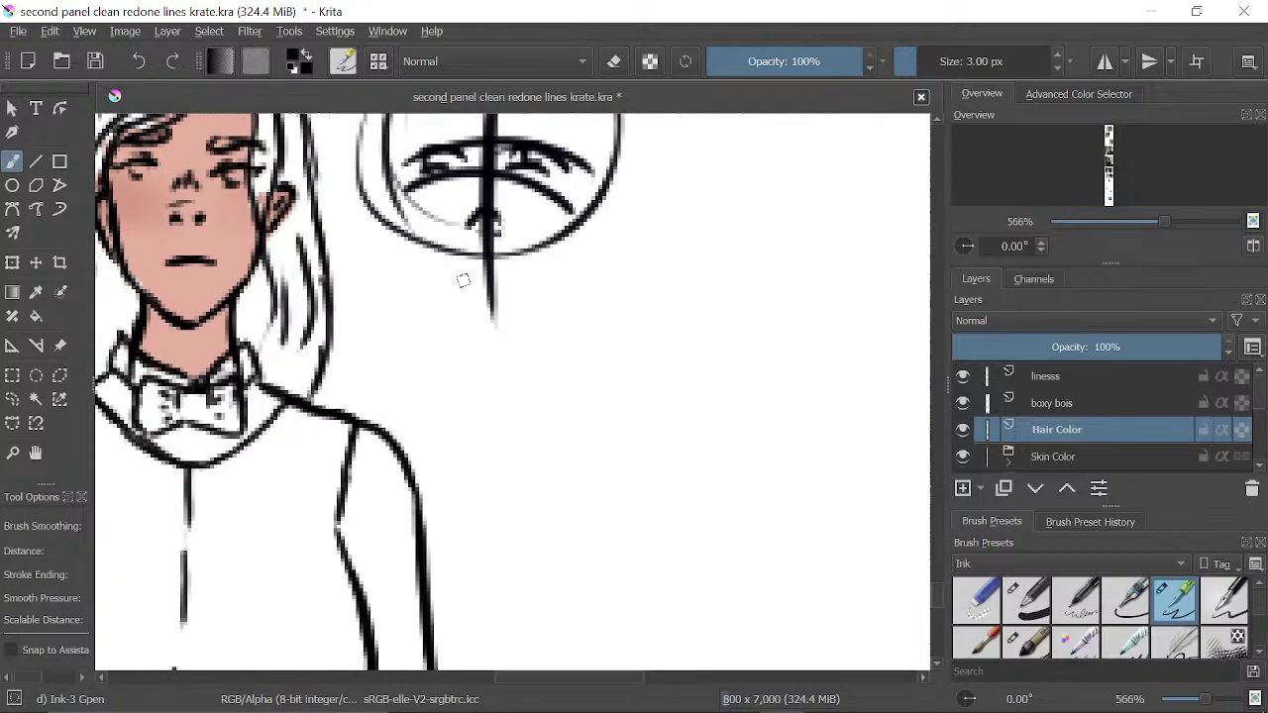
{"action": "left_click_drag", "start_coordinate": [510, 273], "coordinate": [464, 280]}
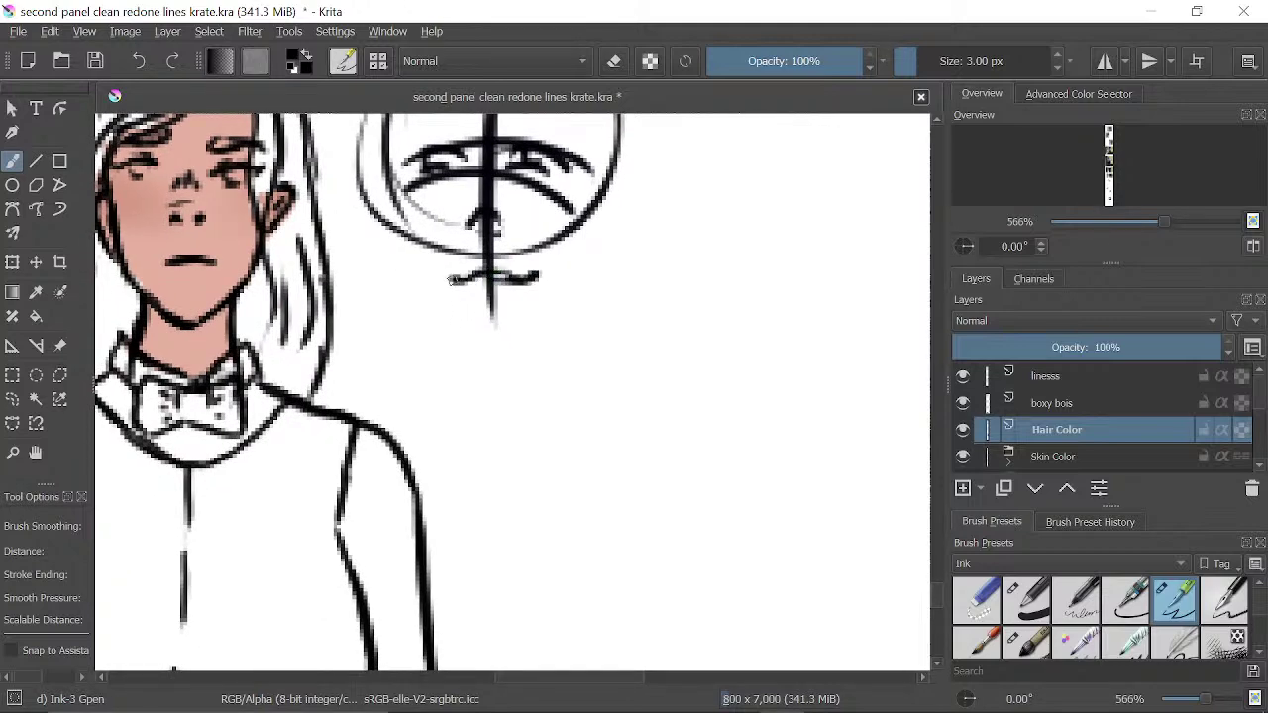
{"action": "left_click_drag", "start_coordinate": [538, 304], "coordinate": [523, 346]}
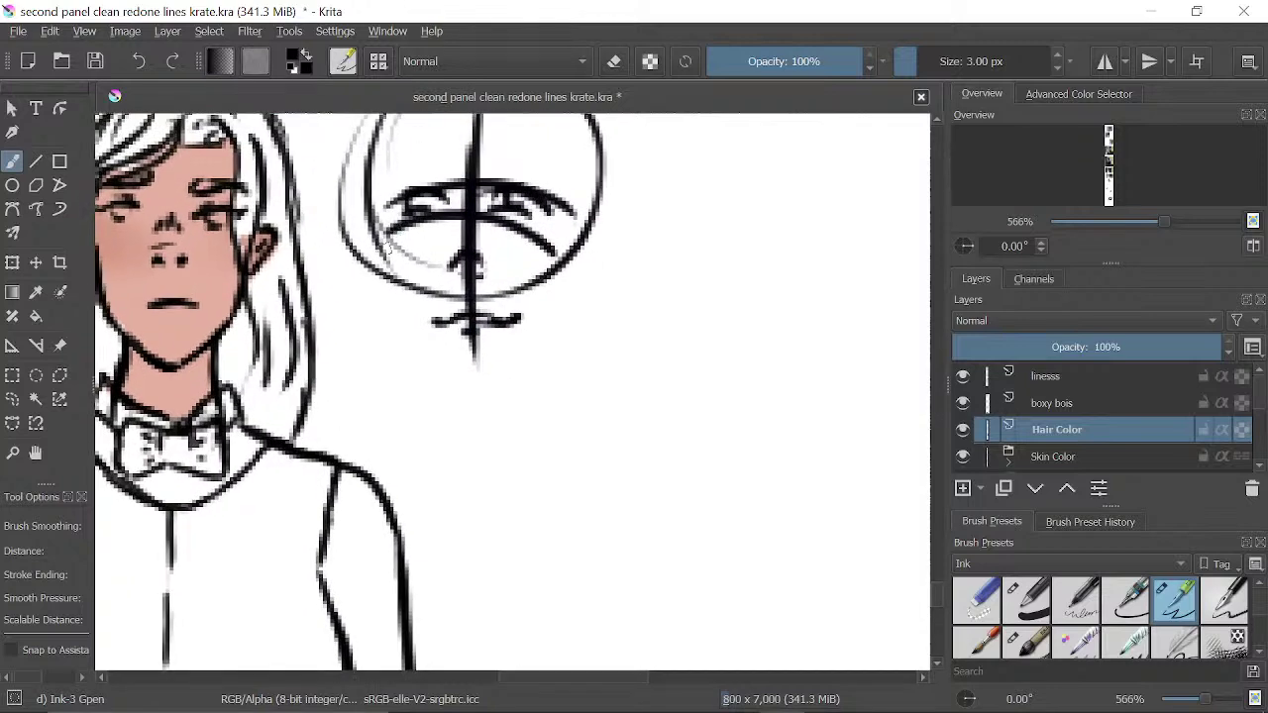
- Draw the cheeks, jawline and angular chin below the circle of the head sketch
{"action": "left_click_drag", "start_coordinate": [377, 183], "coordinate": [399, 314]}
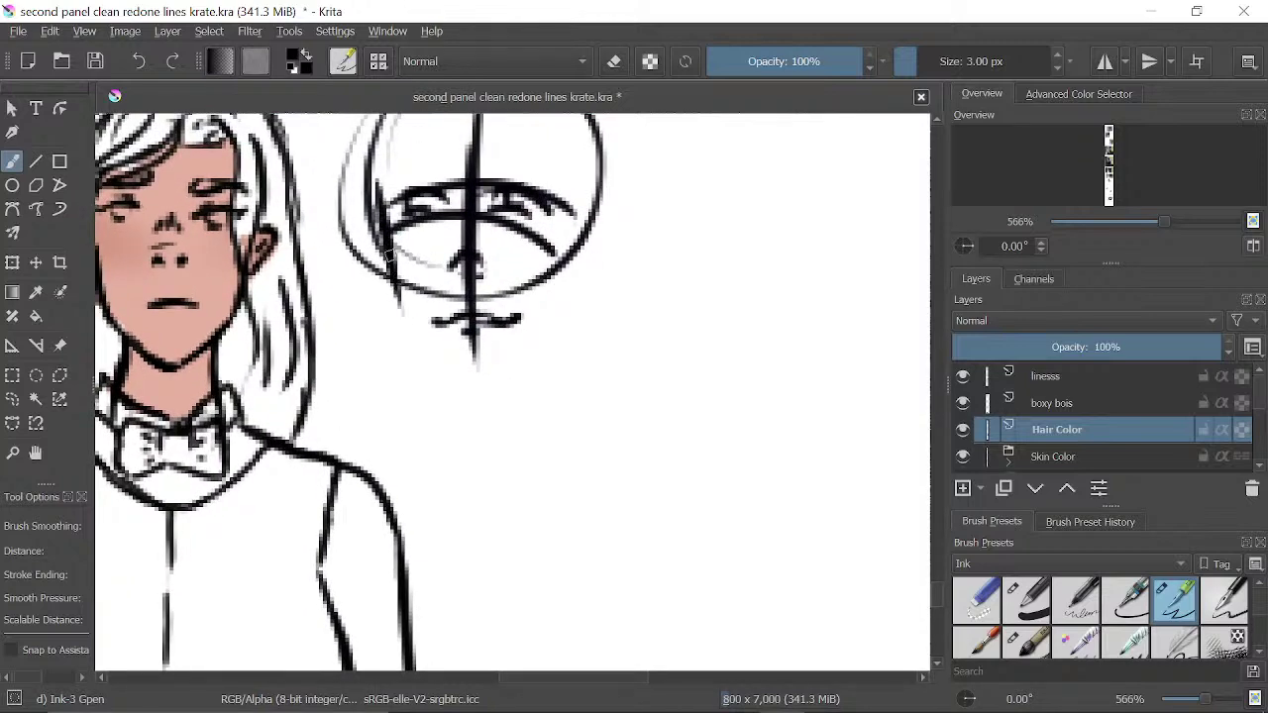
{"action": "left_click_drag", "start_coordinate": [391, 255], "coordinate": [422, 365]}
{"action": "left_click_drag", "start_coordinate": [401, 322], "coordinate": [449, 387]}
{"action": "mouse_move", "coordinate": [407, 337]}
{"action": "left_mouse_down"}
{"action": "mouse_move", "coordinate": [449, 386]}
{"action": "mouse_move", "coordinate": [494, 404]}
{"action": "mouse_move", "coordinate": [471, 380]}
{"action": "mouse_move", "coordinate": [475, 401]}
{"action": "mouse_move", "coordinate": [552, 331]}
{"action": "left_mouse_up"}
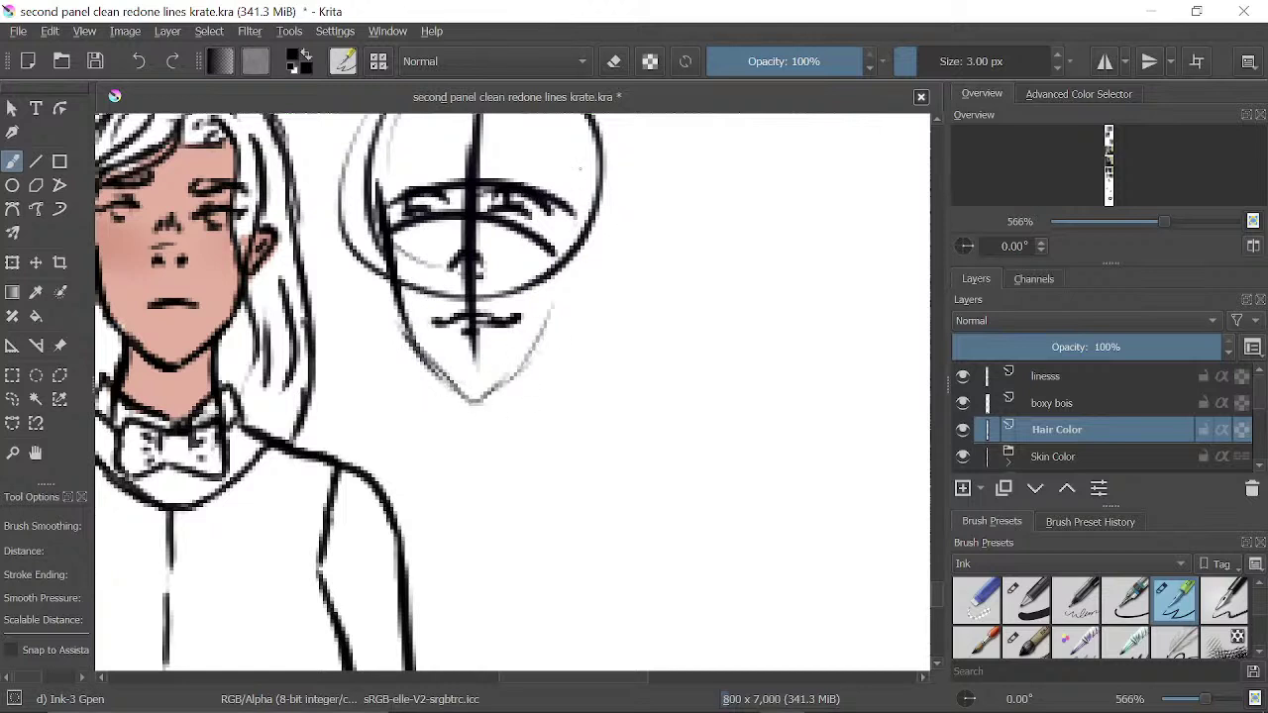
{"action": "left_click_drag", "start_coordinate": [579, 171], "coordinate": [573, 309]}
{"action": "mouse_move", "coordinate": [571, 254]}
{"action": "left_mouse_down"}
{"action": "mouse_move", "coordinate": [558, 324]}
{"action": "mouse_move", "coordinate": [506, 410]}
{"action": "left_mouse_up"}
{"action": "left_click_drag", "start_coordinate": [529, 360], "coordinate": [503, 400]}
{"action": "left_click_drag", "start_coordinate": [382, 285], "coordinate": [424, 385]}
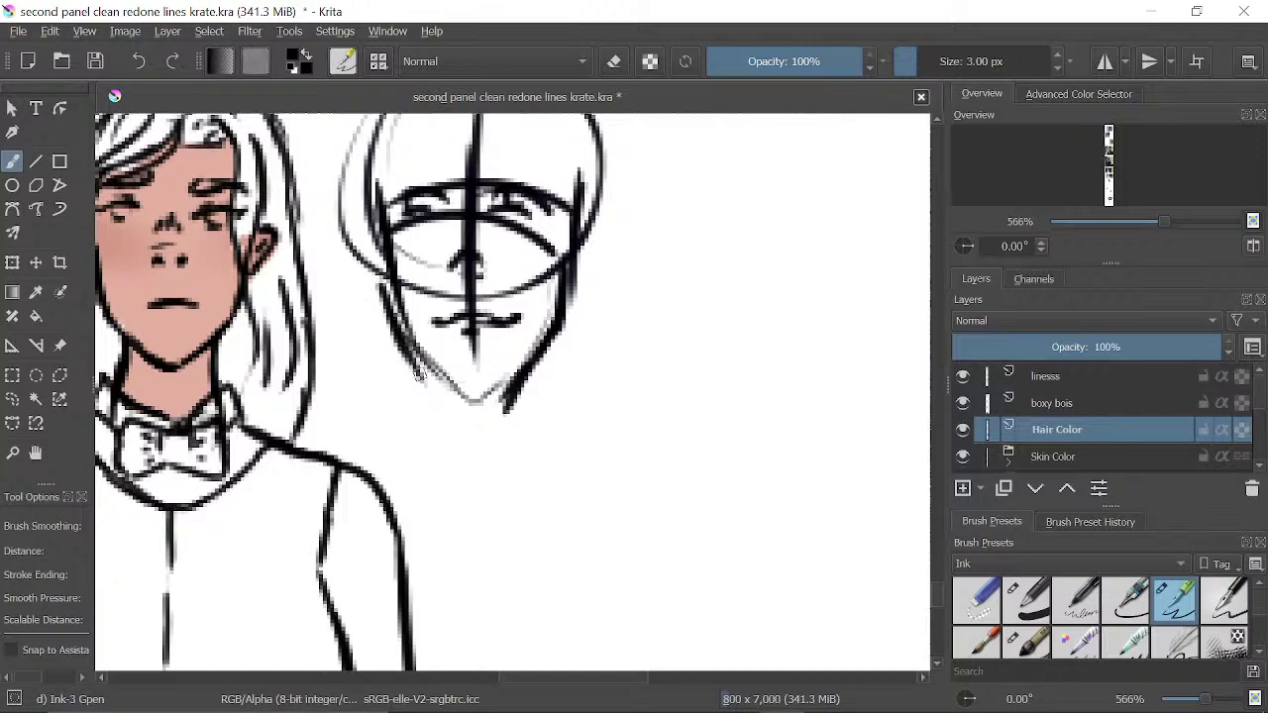
{"action": "left_click_drag", "start_coordinate": [396, 317], "coordinate": [455, 400]}
{"action": "mouse_move", "coordinate": [406, 342]}
{"action": "left_mouse_down"}
{"action": "mouse_move", "coordinate": [486, 395]}
{"action": "mouse_move", "coordinate": [456, 398]}
{"action": "mouse_move", "coordinate": [486, 419]}
{"action": "mouse_move", "coordinate": [515, 401]}
{"action": "left_mouse_up"}
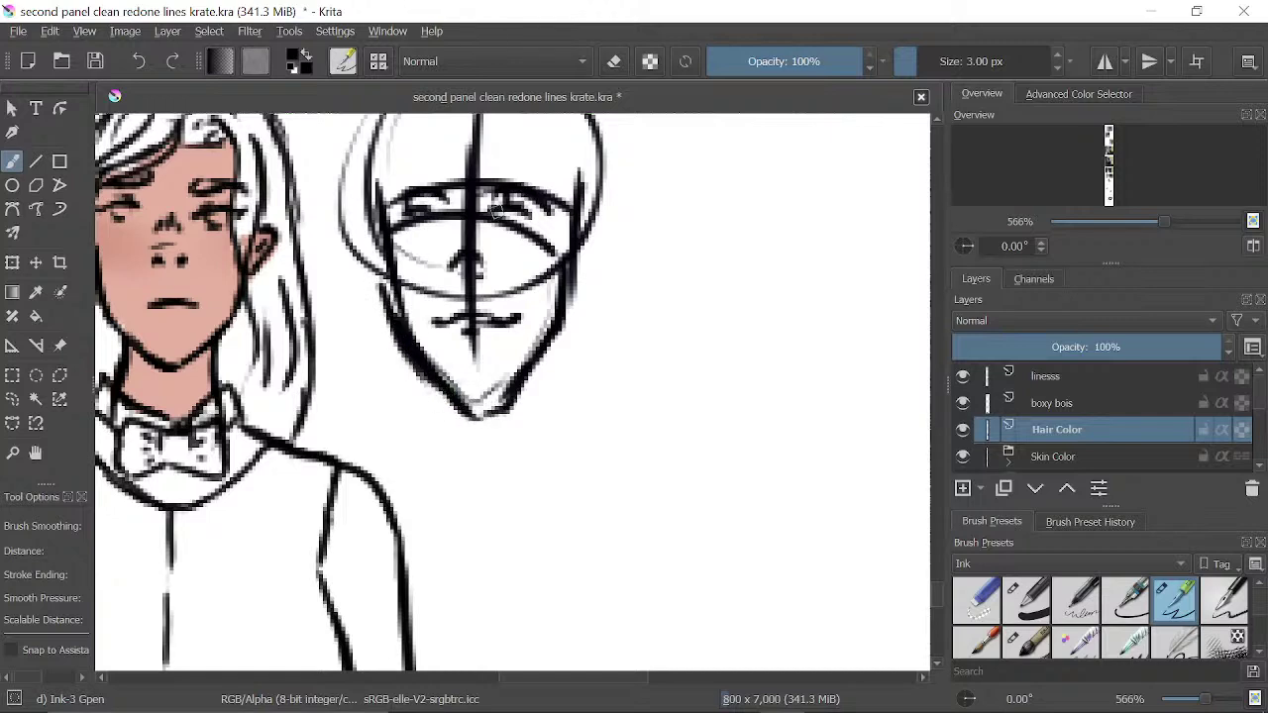
{"action": "mouse_move", "coordinate": [442, 377]}
{"action": "left_mouse_down"}
{"action": "mouse_move", "coordinate": [495, 351]}
{"action": "mouse_move", "coordinate": [525, 367]}
{"action": "left_mouse_up"}
{"action": "left_click_drag", "start_coordinate": [514, 325], "coordinate": [533, 407]}
- Erase the whole head sketch beside the bow-tied woman with the Eraser Small brush
{"action": "left_click", "coordinate": [998, 616]}
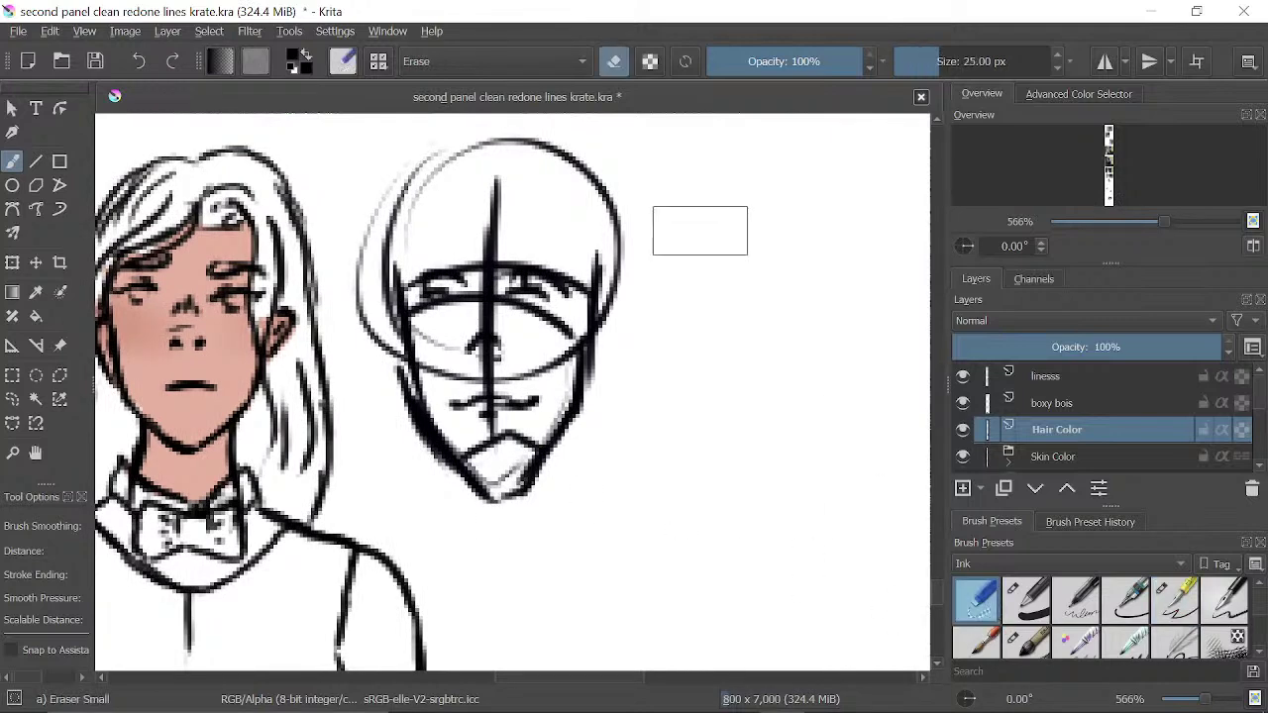
{"action": "mouse_move", "coordinate": [701, 227]}
{"action": "left_mouse_down"}
{"action": "mouse_move", "coordinate": [603, 430]}
{"action": "mouse_move", "coordinate": [472, 453]}
{"action": "mouse_move", "coordinate": [412, 178]}
{"action": "mouse_move", "coordinate": [462, 182]}
{"action": "left_mouse_up"}
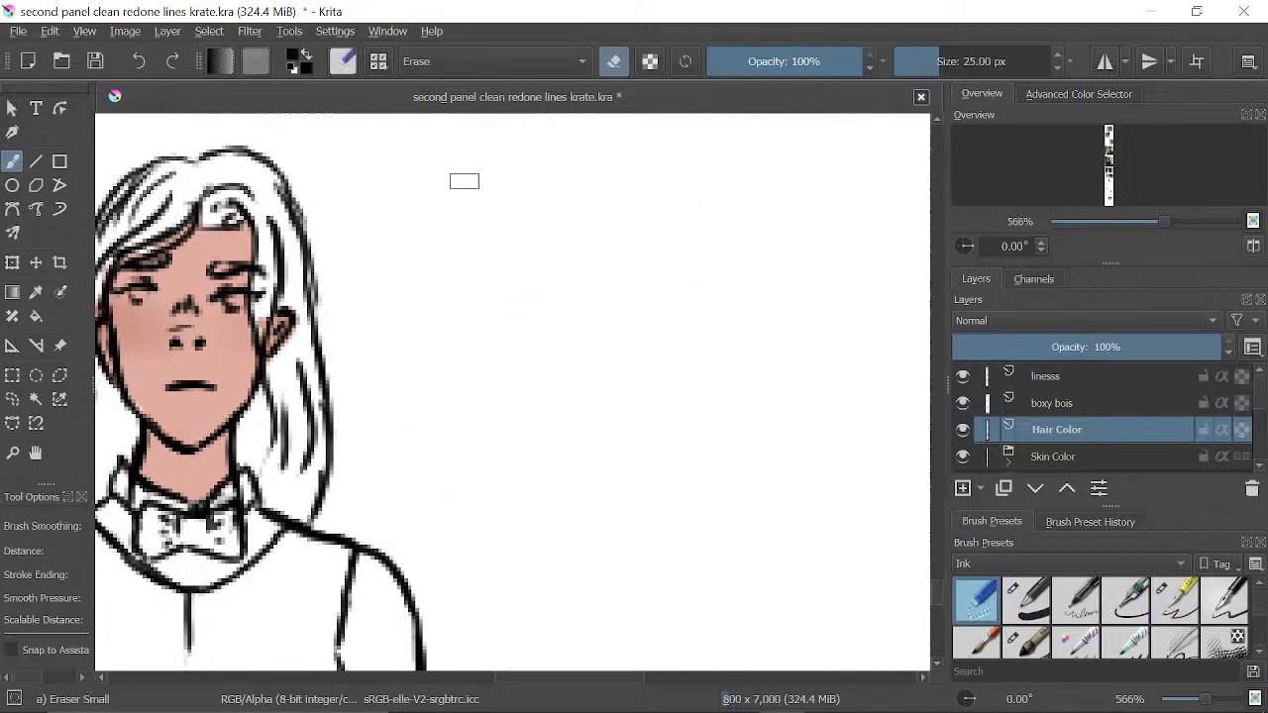
{"action": "left_click_drag", "start_coordinate": [620, 424], "coordinate": [838, 405]}
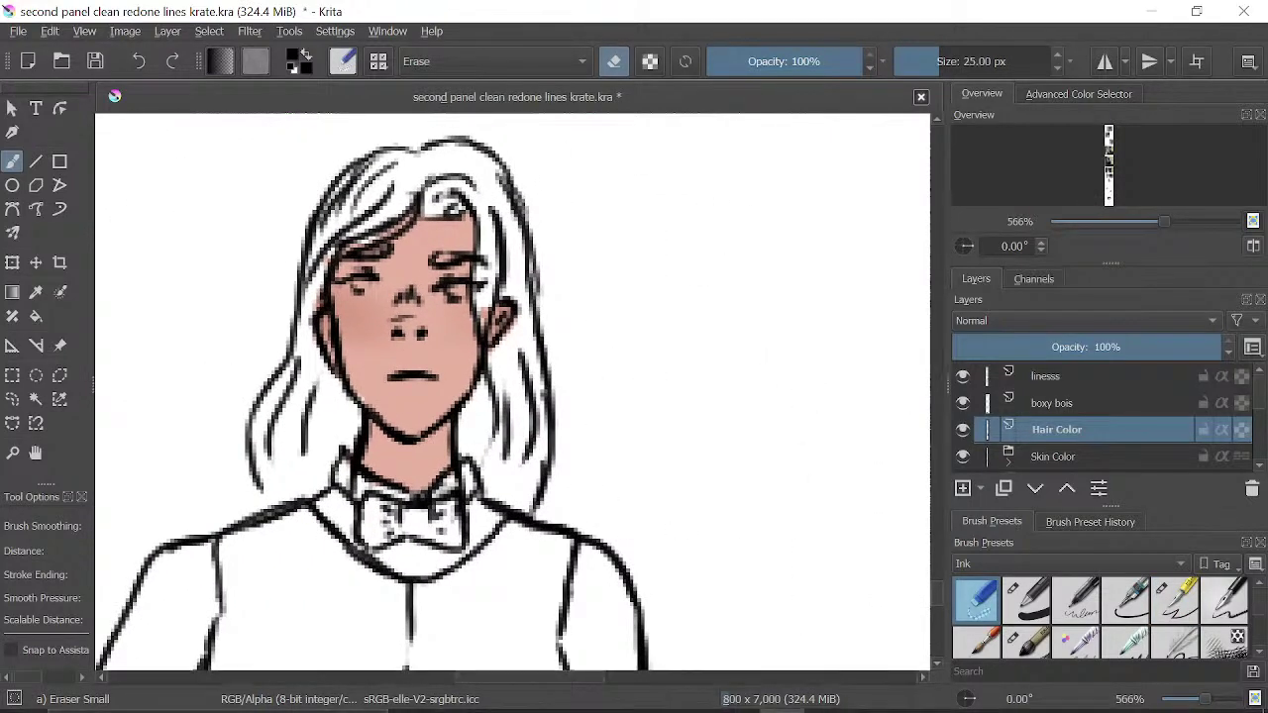
- Switch to the Photos app, view the video "Pinterest Black girl Timelaspe.mp4" and close the app again
{"action": "mouse_move", "coordinate": [792, 709]}
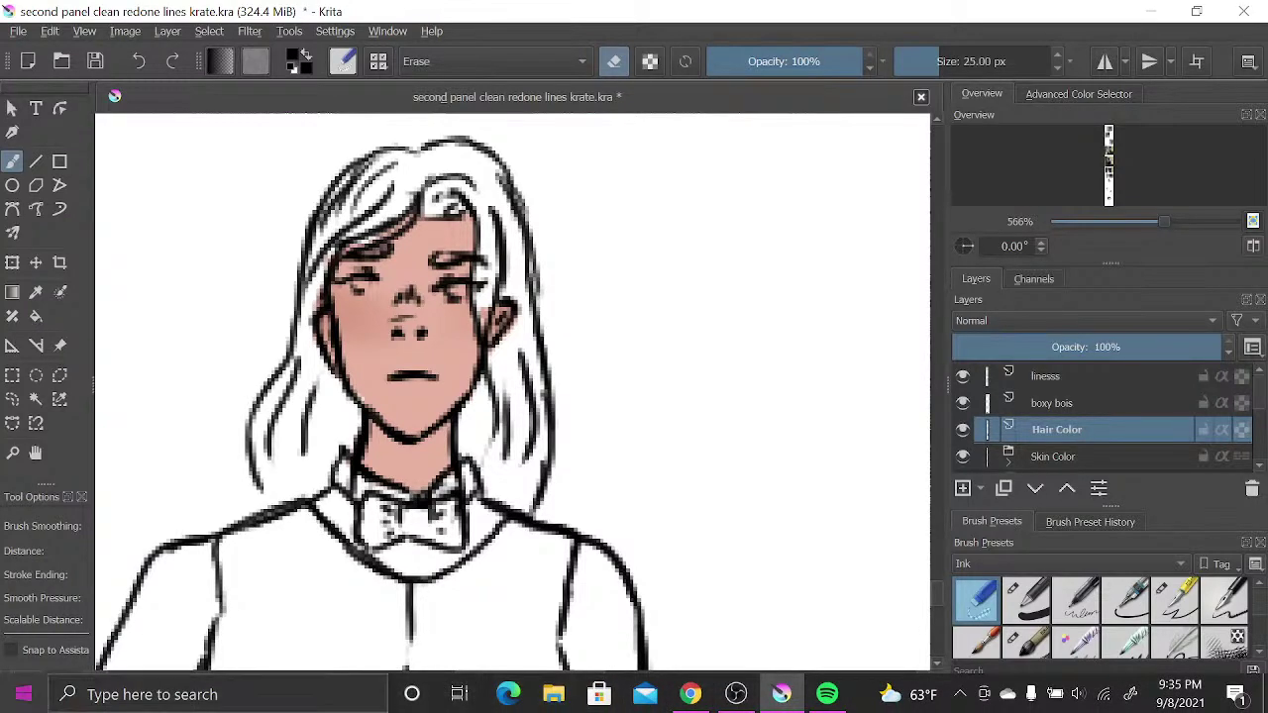
{"action": "left_click", "coordinate": [23, 694]}
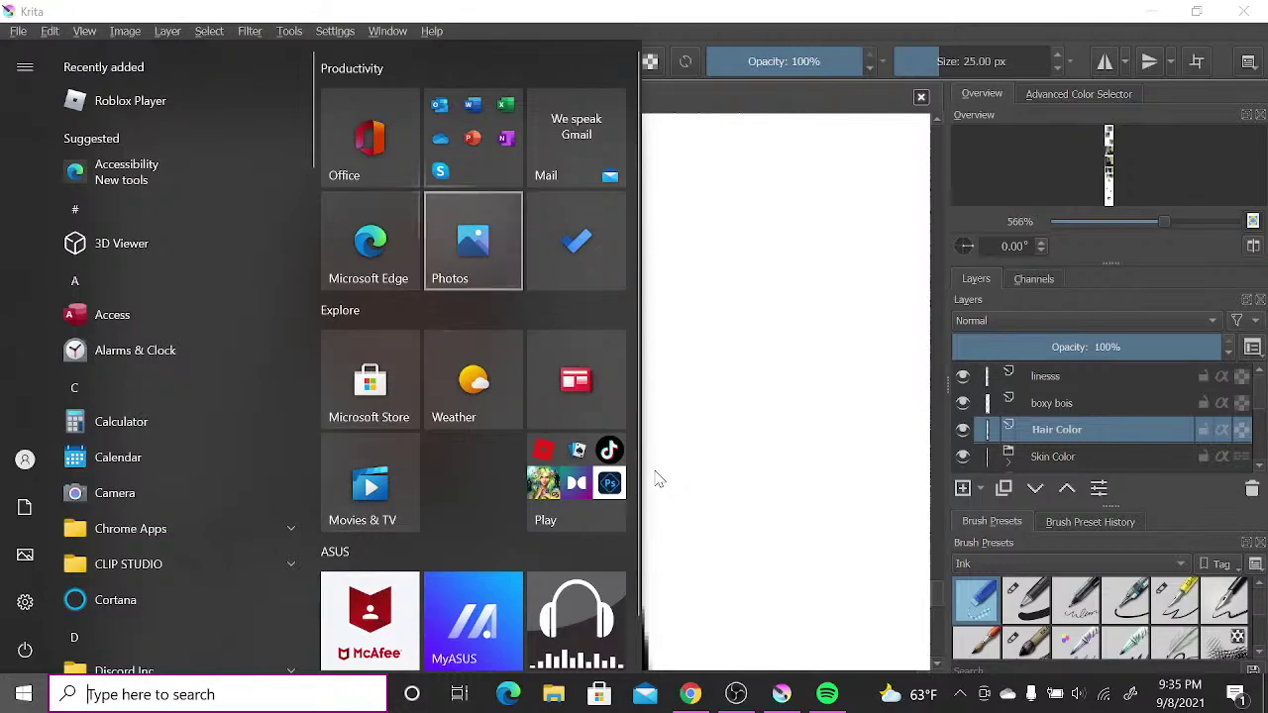
{"action": "left_click", "coordinate": [484, 229]}
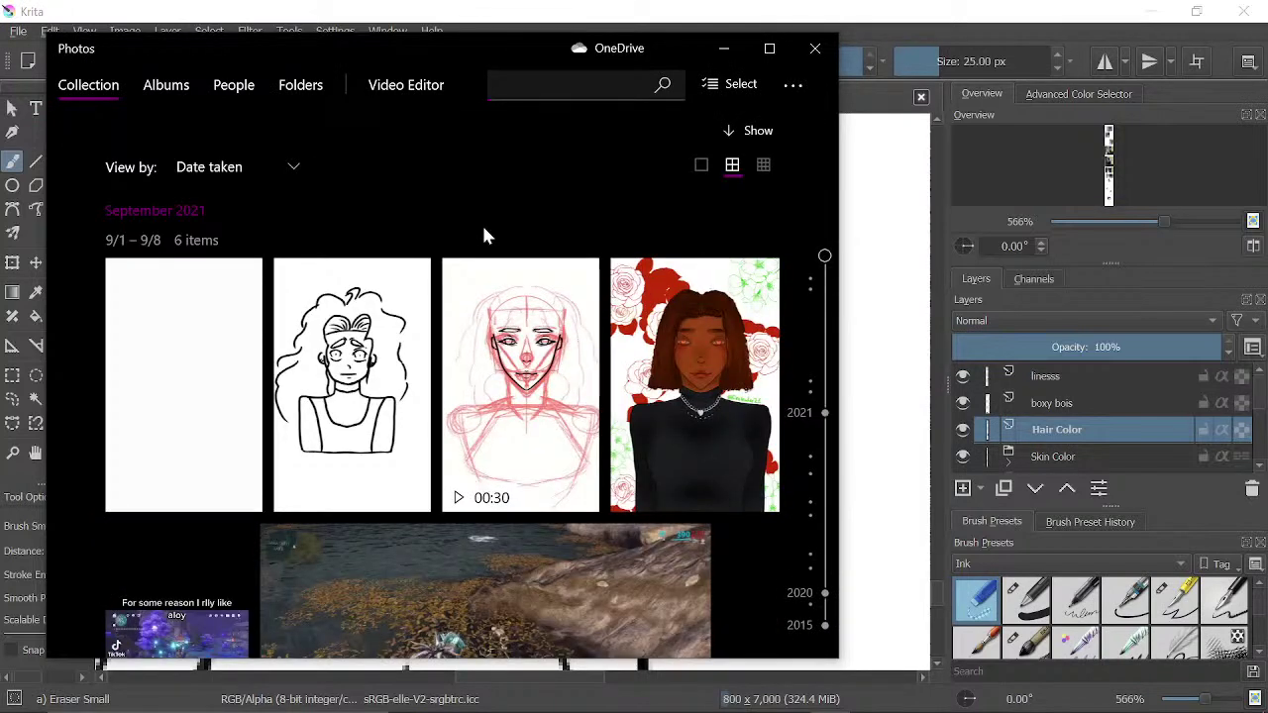
{"action": "left_click", "coordinate": [487, 240]}
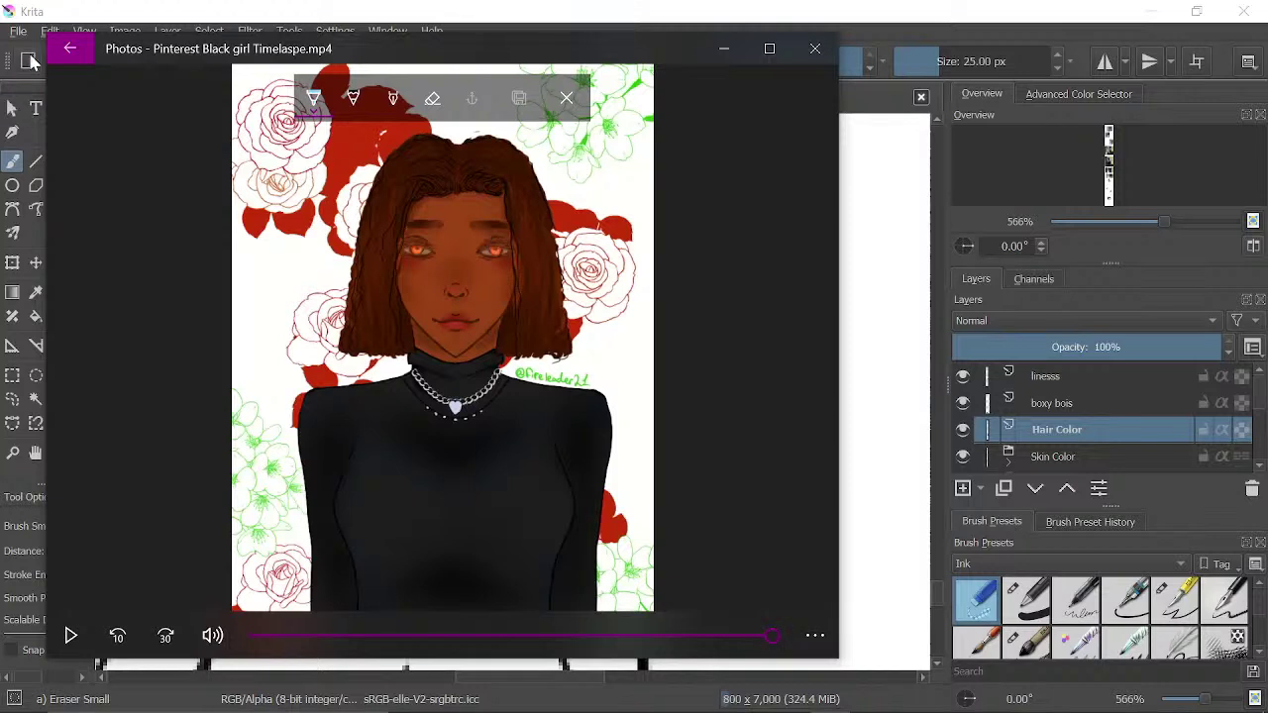
{"action": "left_click", "coordinate": [815, 47]}
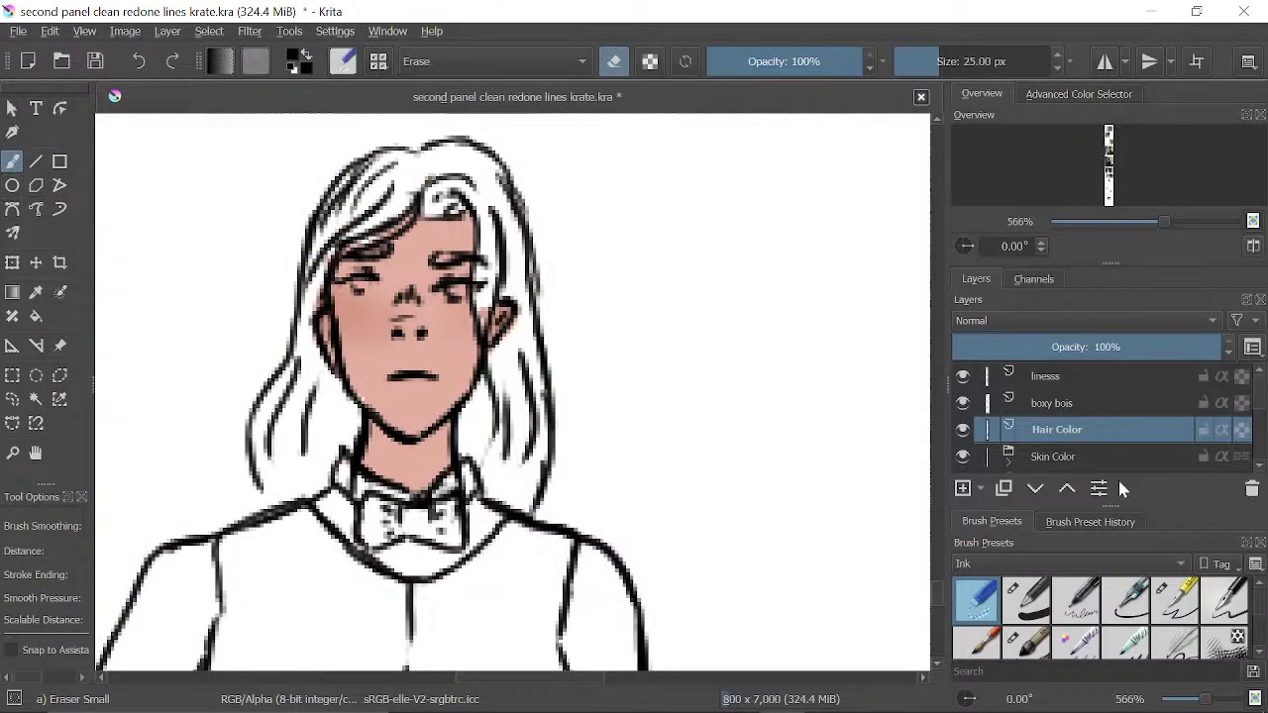
- Fill the bow-tied woman's swept bangs left of the parting, down to her temple, near-black with the Ink-3 Gpen brush
{"action": "left_click", "coordinate": [1177, 596]}
{"action": "left_click_drag", "start_coordinate": [428, 246], "coordinate": [515, 317]}
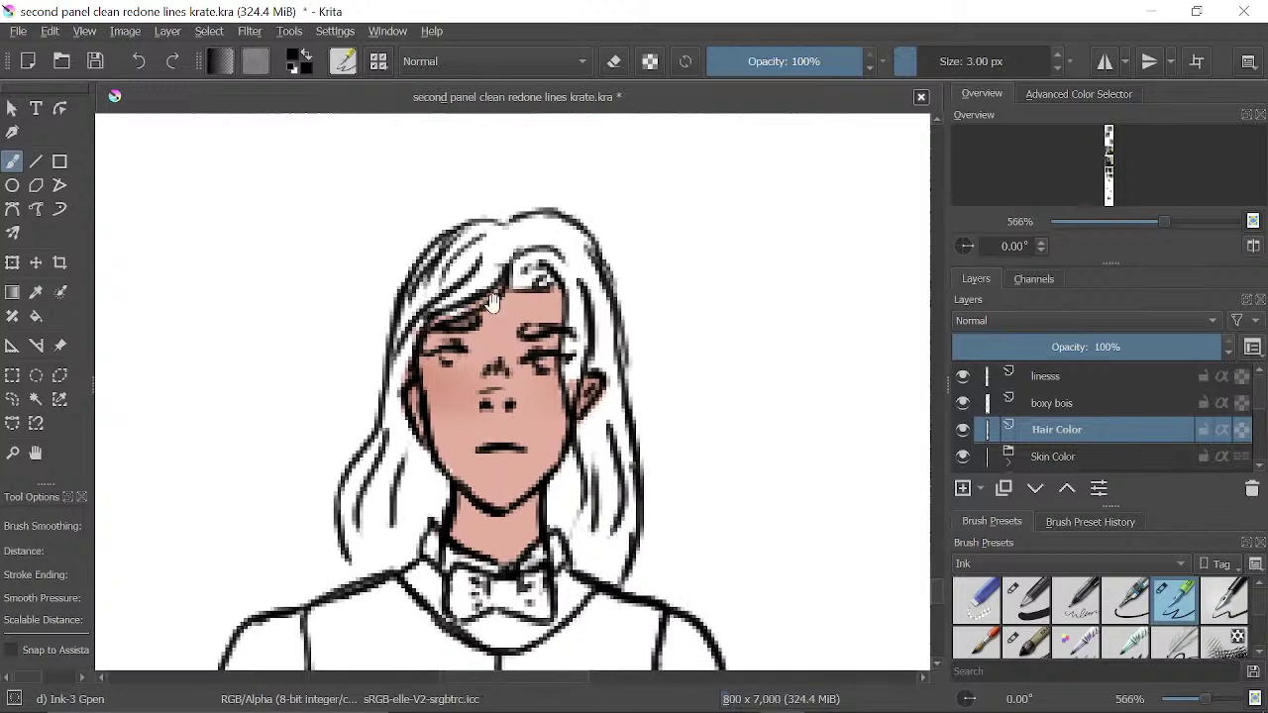
{"action": "mouse_move", "coordinate": [503, 257]}
{"action": "left_mouse_down"}
{"action": "mouse_move", "coordinate": [461, 303]}
{"action": "mouse_move", "coordinate": [490, 286]}
{"action": "mouse_move", "coordinate": [495, 252]}
{"action": "mouse_move", "coordinate": [434, 288]}
{"action": "mouse_move", "coordinate": [487, 238]}
{"action": "mouse_move", "coordinate": [444, 260]}
{"action": "mouse_move", "coordinate": [447, 249]}
{"action": "mouse_move", "coordinate": [496, 233]}
{"action": "mouse_move", "coordinate": [468, 224]}
{"action": "mouse_move", "coordinate": [428, 255]}
{"action": "mouse_move", "coordinate": [404, 319]}
{"action": "mouse_move", "coordinate": [430, 263]}
{"action": "mouse_move", "coordinate": [438, 277]}
{"action": "mouse_move", "coordinate": [398, 346]}
{"action": "left_mouse_up"}
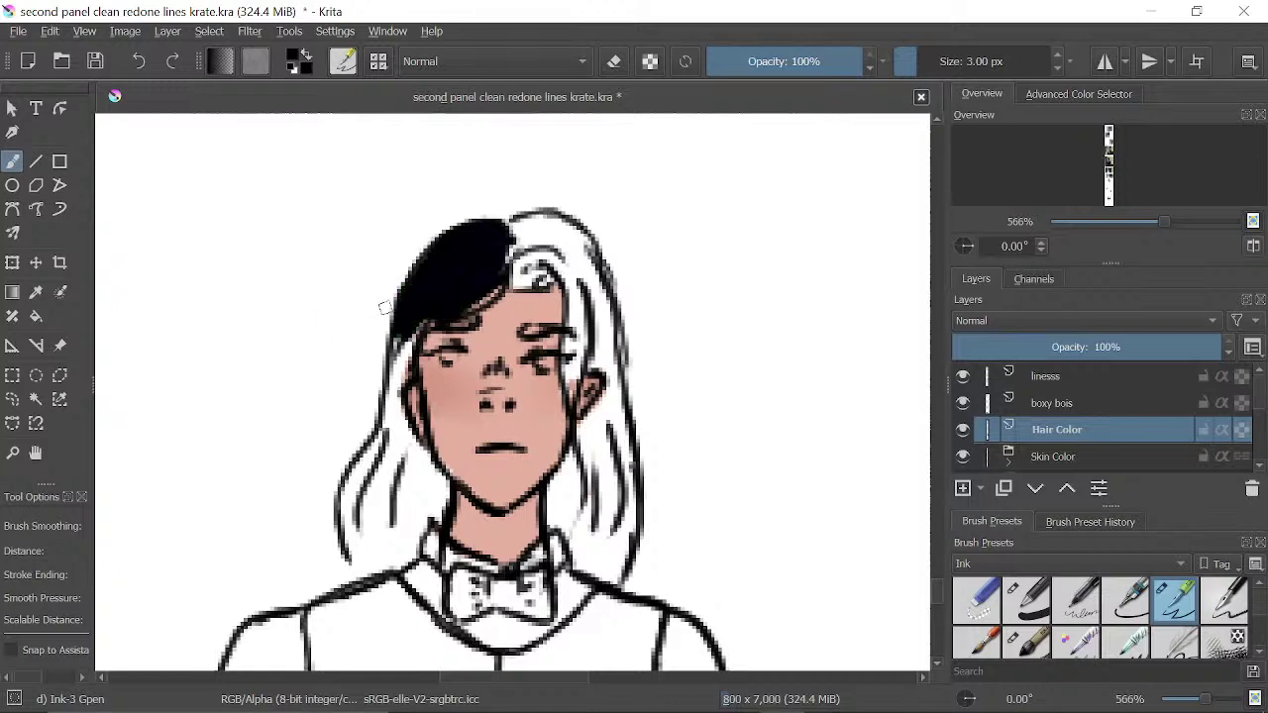
{"action": "mouse_move", "coordinate": [400, 338]}
{"action": "left_mouse_down"}
{"action": "mouse_move", "coordinate": [401, 366]}
{"action": "mouse_move", "coordinate": [415, 332]}
{"action": "left_mouse_up"}
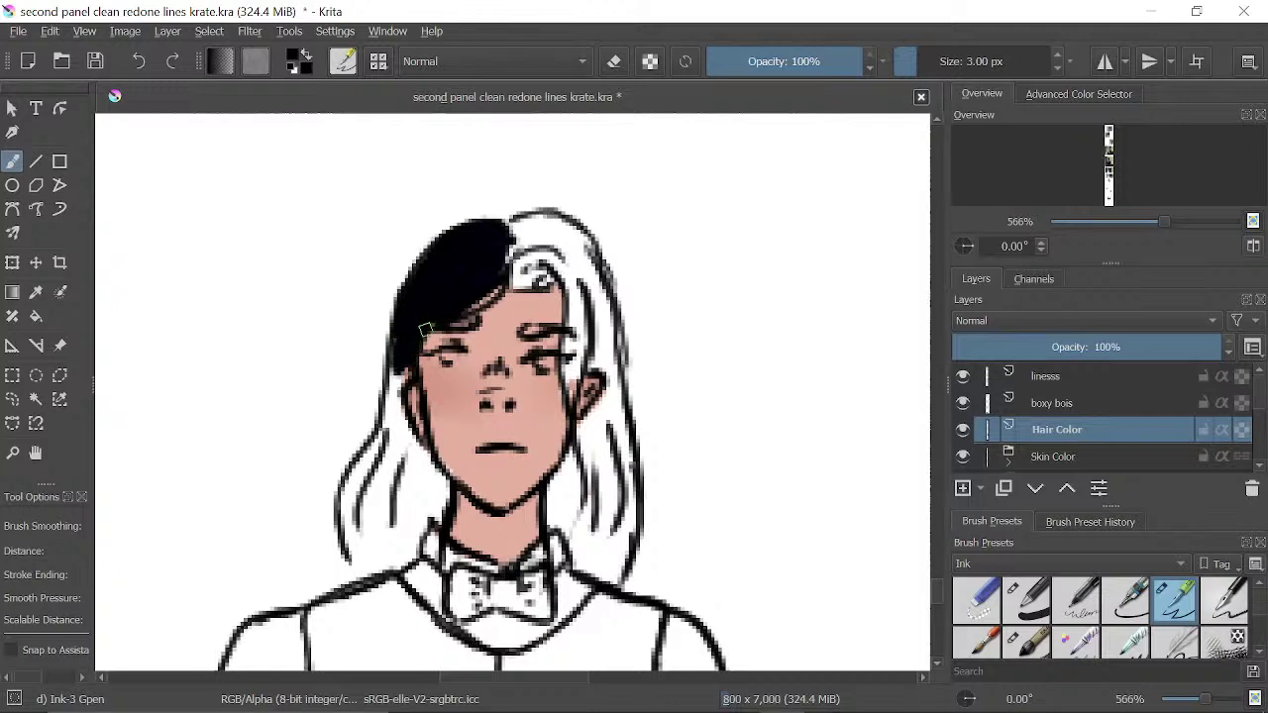
- Draw overlapping loops in the blank area beside the bow-tied woman's head and erase them with Eraser Small
{"action": "mouse_move", "coordinate": [769, 260]}
{"action": "left_mouse_down"}
{"action": "mouse_move", "coordinate": [693, 346]}
{"action": "mouse_move", "coordinate": [722, 218]}
{"action": "mouse_move", "coordinate": [848, 187]}
{"action": "mouse_move", "coordinate": [728, 267]}
{"action": "left_mouse_up"}
{"action": "mouse_move", "coordinate": [809, 198]}
{"action": "left_mouse_down"}
{"action": "mouse_move", "coordinate": [767, 338]}
{"action": "mouse_move", "coordinate": [861, 165]}
{"action": "mouse_move", "coordinate": [833, 271]}
{"action": "left_mouse_up"}
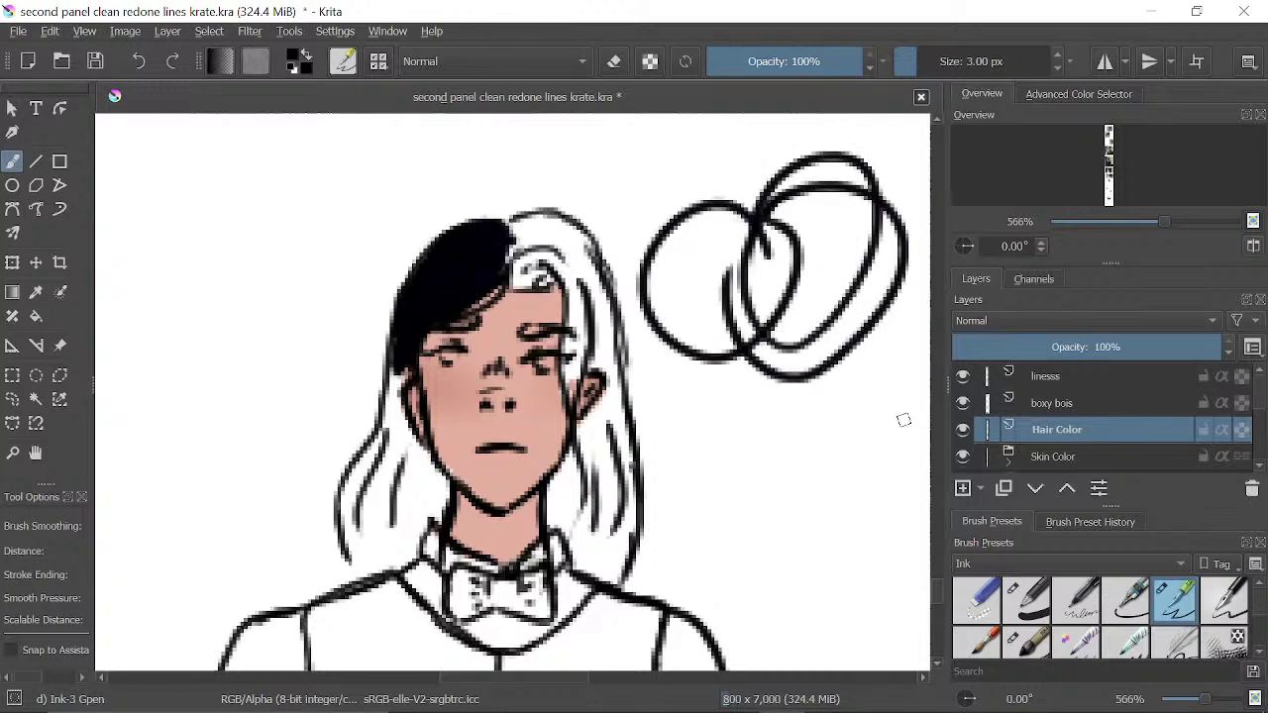
{"action": "mouse_move", "coordinate": [937, 580]}
{"action": "left_mouse_down"}
{"action": "mouse_move", "coordinate": [938, 622]}
{"action": "mouse_move", "coordinate": [934, 566]}
{"action": "mouse_move", "coordinate": [939, 587]}
{"action": "left_mouse_up"}
{"action": "left_click", "coordinate": [976, 601]}
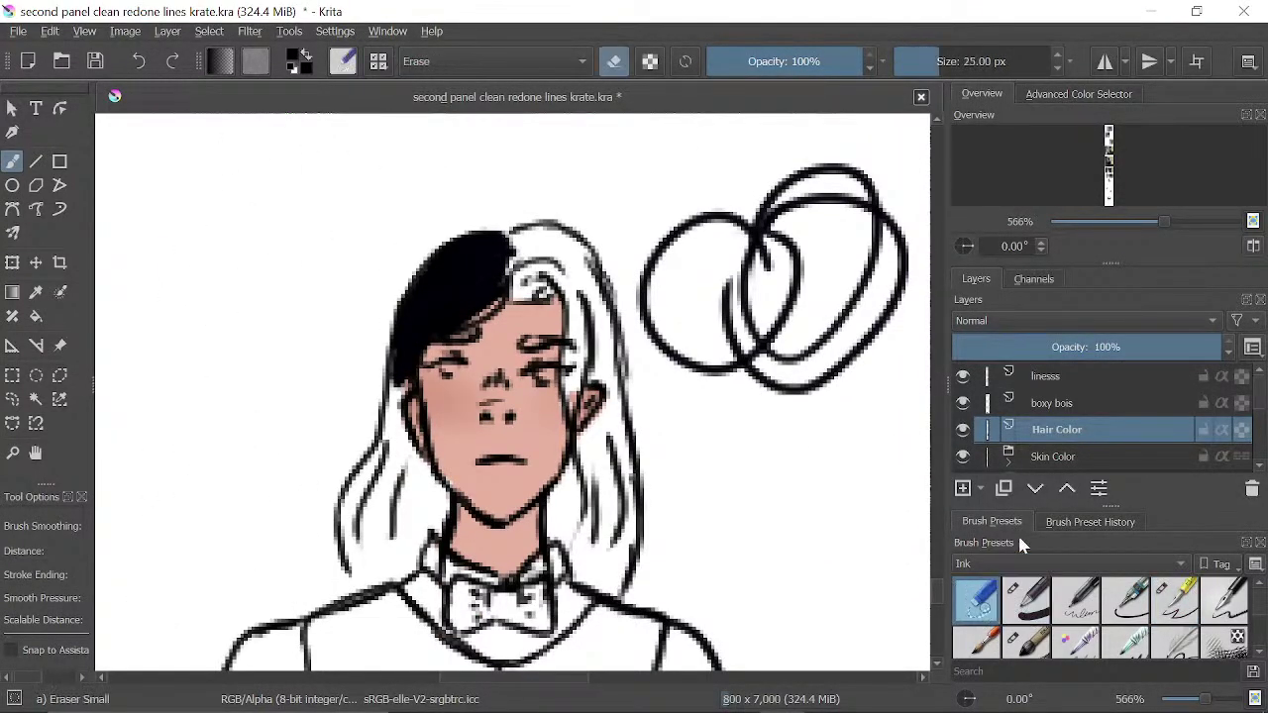
{"action": "mouse_move", "coordinate": [888, 267]}
{"action": "left_mouse_down"}
{"action": "mouse_move", "coordinate": [842, 386]}
{"action": "mouse_move", "coordinate": [729, 255]}
{"action": "mouse_move", "coordinate": [726, 203]}
{"action": "mouse_move", "coordinate": [703, 251]}
{"action": "left_mouse_up"}
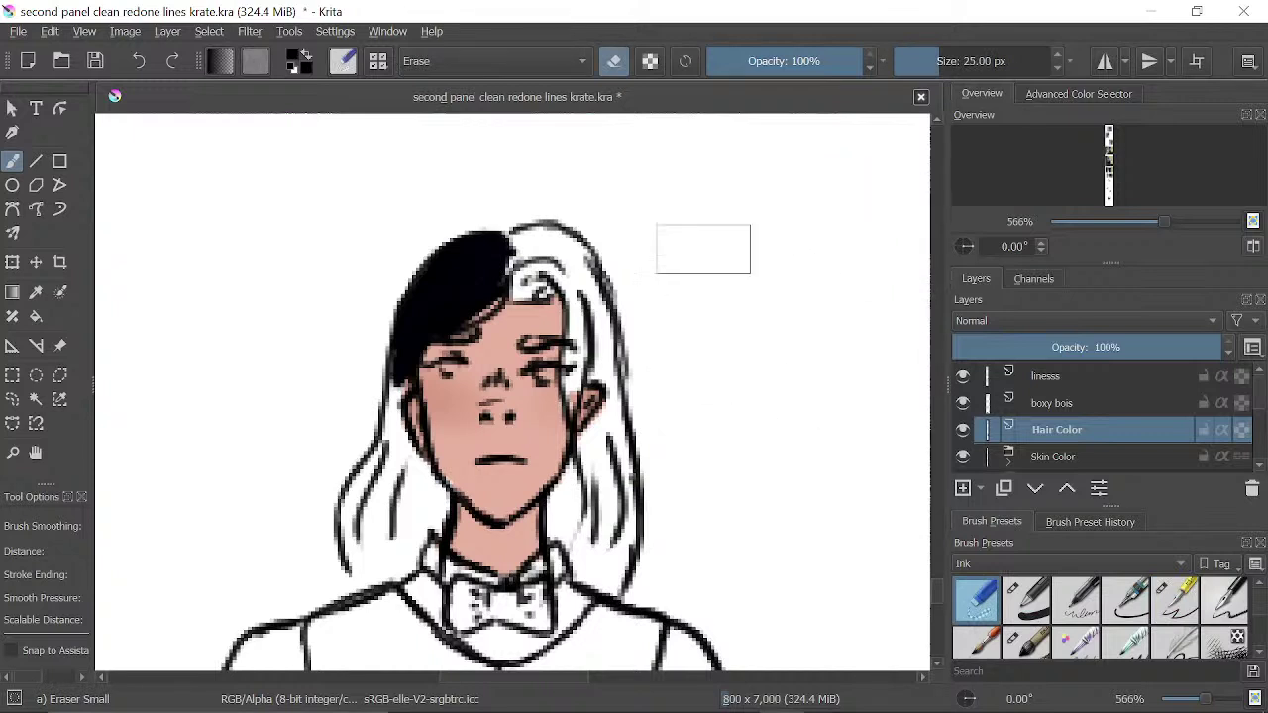
- Fill the bow-tied woman's hair left of her face near-black with Ink-3 Gpen, from the temple down the outer lock
{"action": "left_click", "coordinate": [1175, 601]}
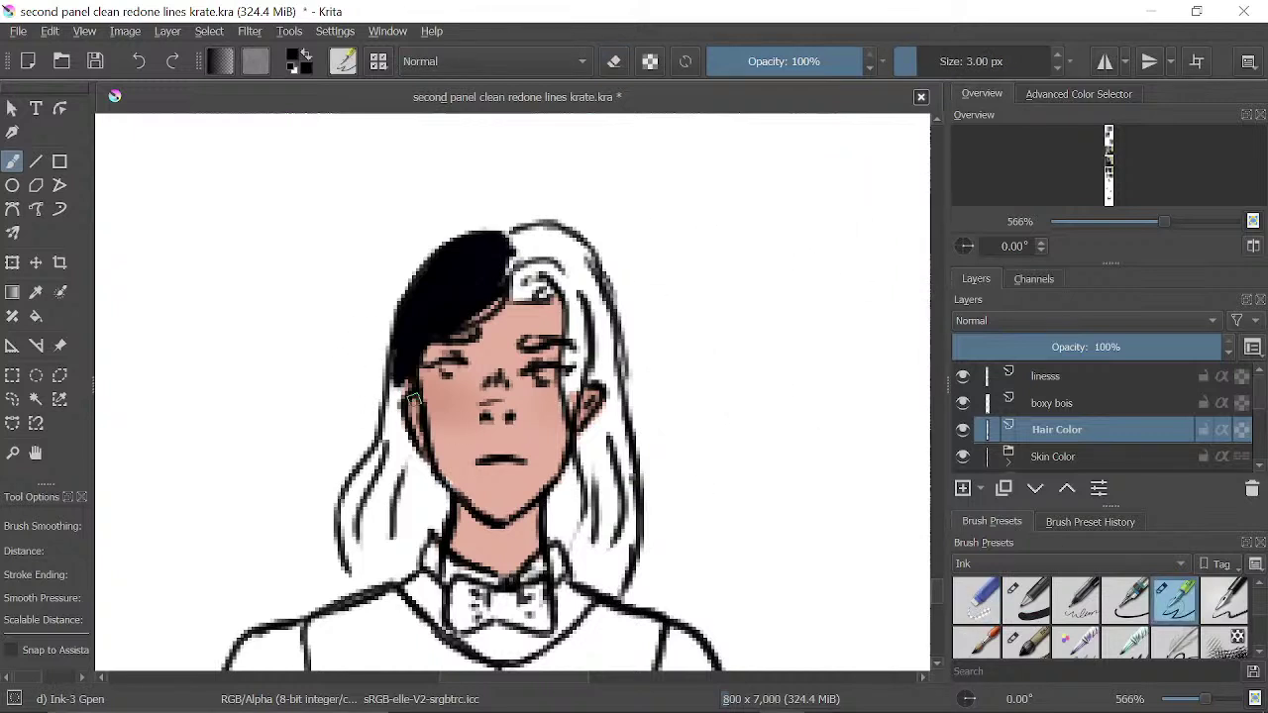
{"action": "mouse_move", "coordinate": [413, 397]}
{"action": "left_mouse_down"}
{"action": "mouse_move", "coordinate": [401, 391]}
{"action": "mouse_move", "coordinate": [391, 416]}
{"action": "mouse_move", "coordinate": [393, 383]}
{"action": "mouse_move", "coordinate": [385, 482]}
{"action": "left_mouse_up"}
{"action": "mouse_move", "coordinate": [383, 437]}
{"action": "left_mouse_down"}
{"action": "mouse_move", "coordinate": [352, 505]}
{"action": "mouse_move", "coordinate": [371, 468]}
{"action": "mouse_move", "coordinate": [352, 564]}
{"action": "mouse_move", "coordinate": [343, 516]}
{"action": "left_mouse_up"}
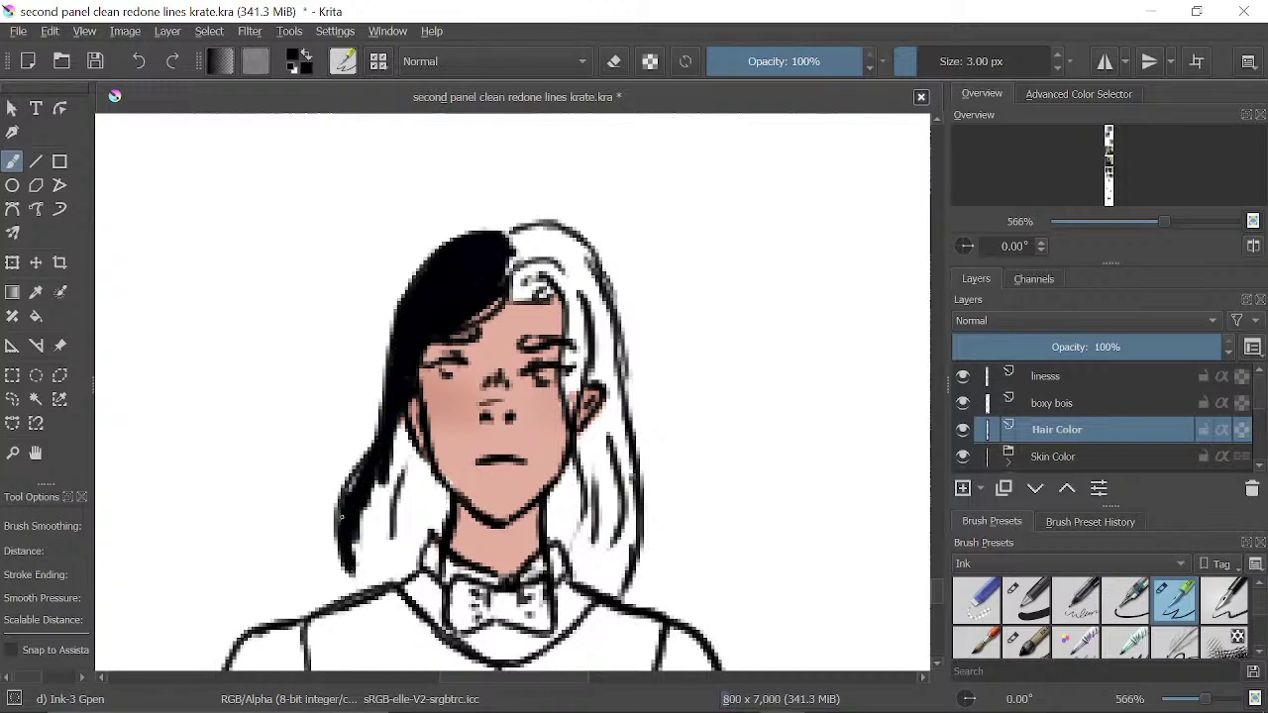
{"action": "mouse_move", "coordinate": [356, 581]}
{"action": "left_mouse_down"}
{"action": "mouse_move", "coordinate": [342, 500]}
{"action": "mouse_move", "coordinate": [343, 521]}
{"action": "mouse_move", "coordinate": [394, 424]}
{"action": "mouse_move", "coordinate": [406, 480]}
{"action": "mouse_move", "coordinate": [416, 436]}
{"action": "mouse_move", "coordinate": [402, 384]}
{"action": "left_mouse_up"}
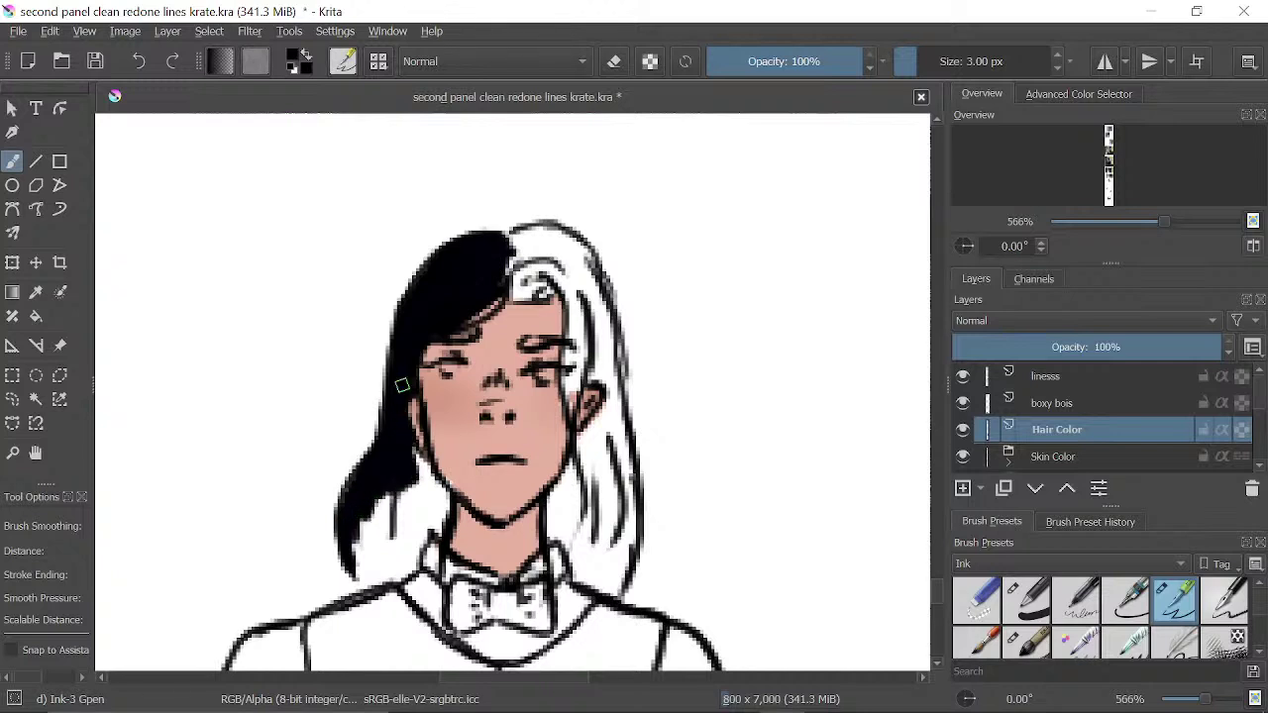
- Switch to OBS to check the audio mixer and return to the Krita canvas
{"action": "mouse_move", "coordinate": [697, 710]}
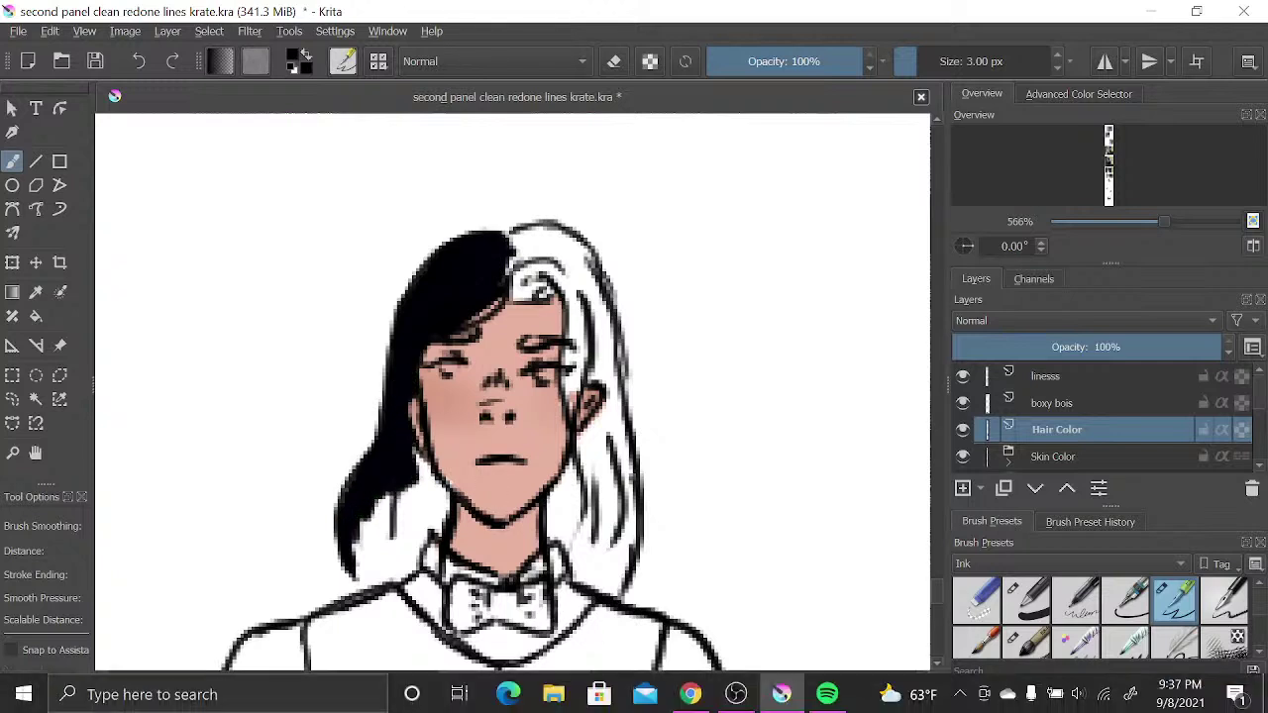
{"action": "left_click", "coordinate": [741, 697]}
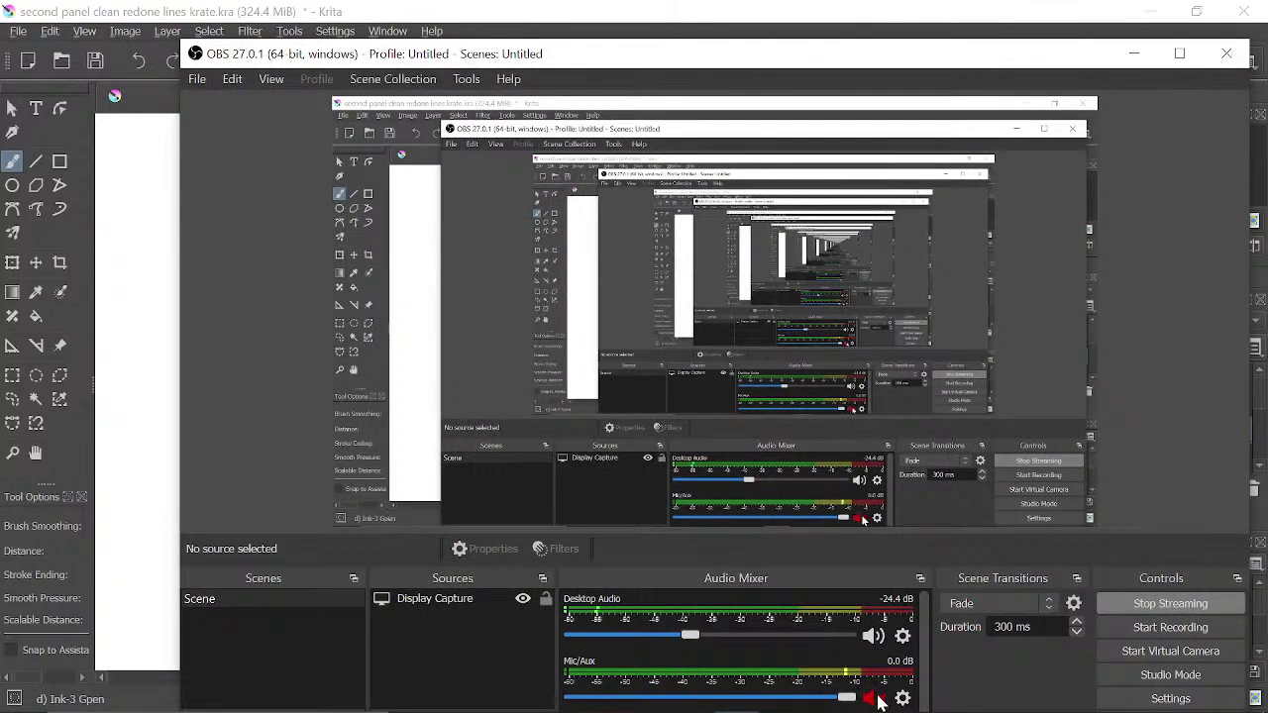
{"action": "left_click", "coordinate": [143, 565]}
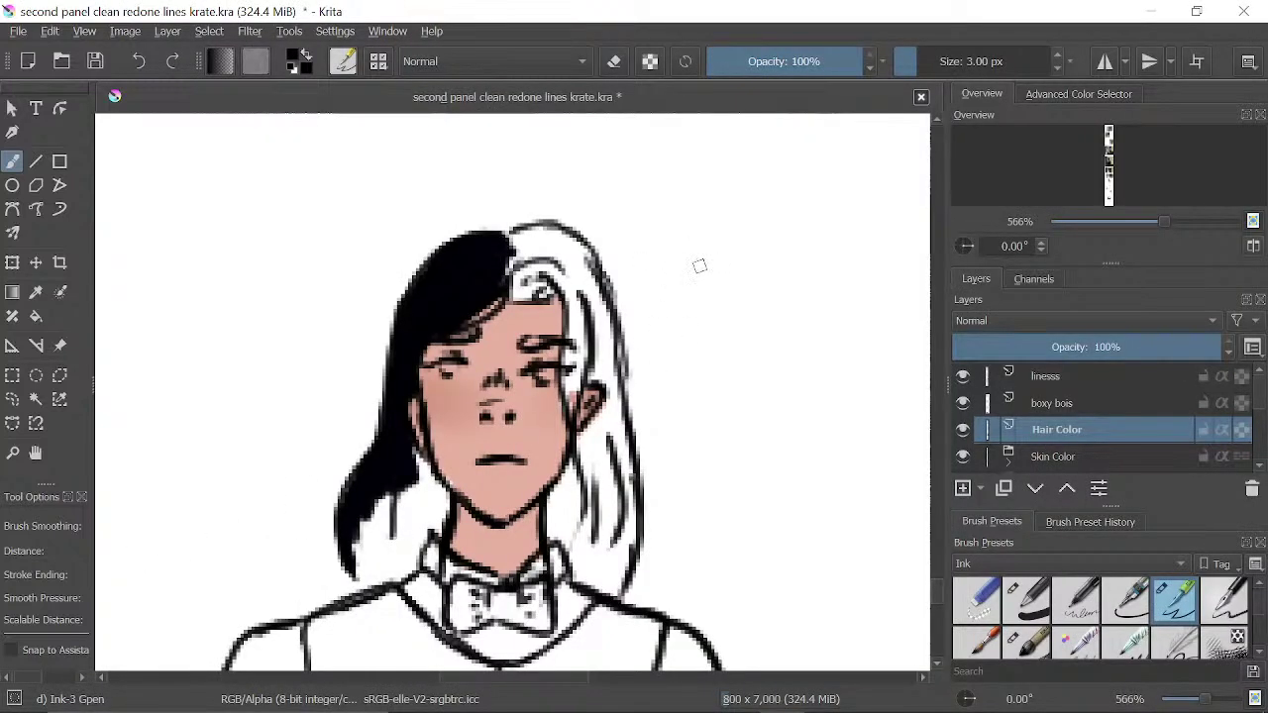
- Doodle a smiley face beside the woman's head and extend the near-black fill along the left side of her jaw
{"action": "mouse_move", "coordinate": [700, 232]}
{"action": "left_mouse_down"}
{"action": "mouse_move", "coordinate": [699, 276]}
{"action": "mouse_move", "coordinate": [723, 278]}
{"action": "left_mouse_up"}
{"action": "left_click_drag", "start_coordinate": [695, 299], "coordinate": [730, 299]}
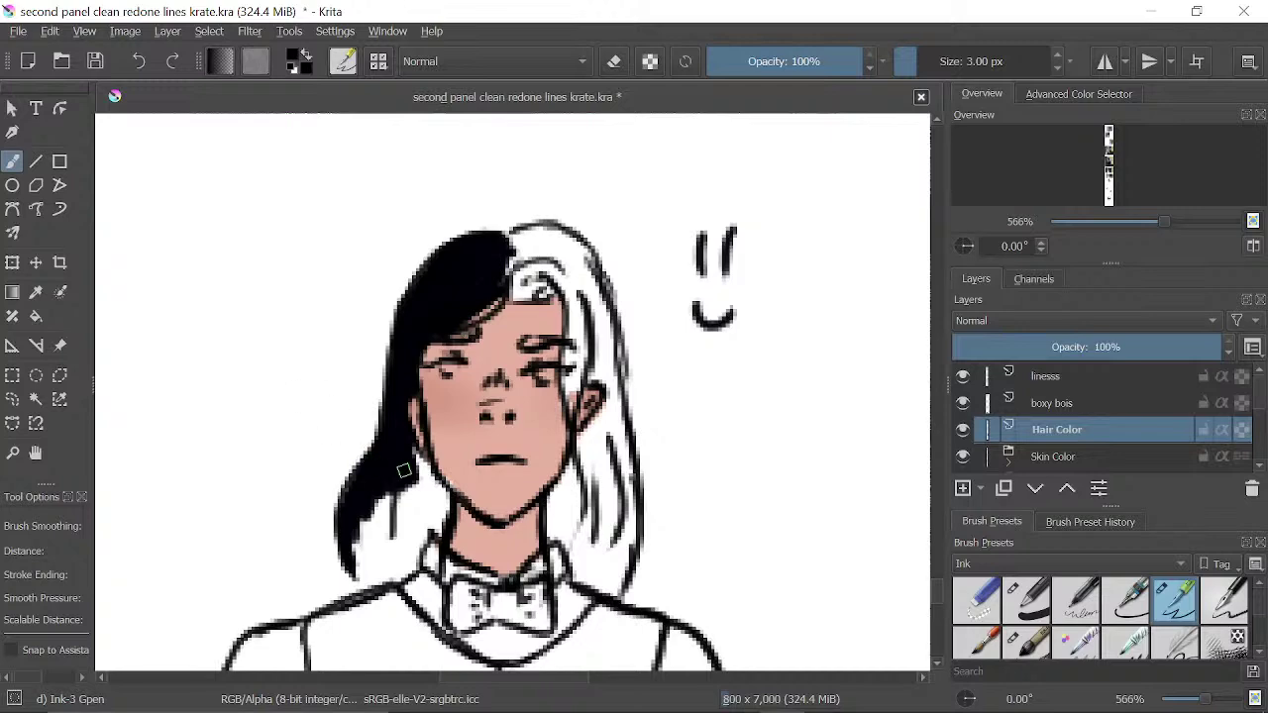
{"action": "left_click_drag", "start_coordinate": [412, 452], "coordinate": [441, 503]}
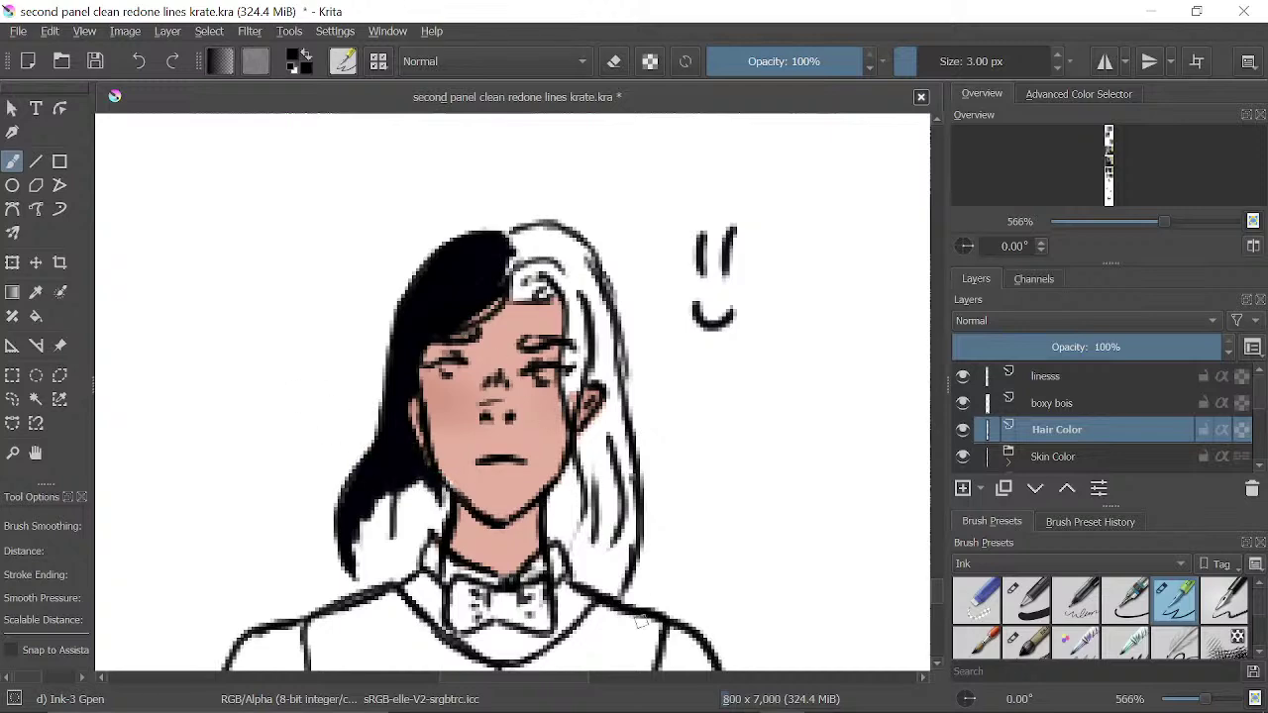
{"action": "mouse_move", "coordinate": [713, 711]}
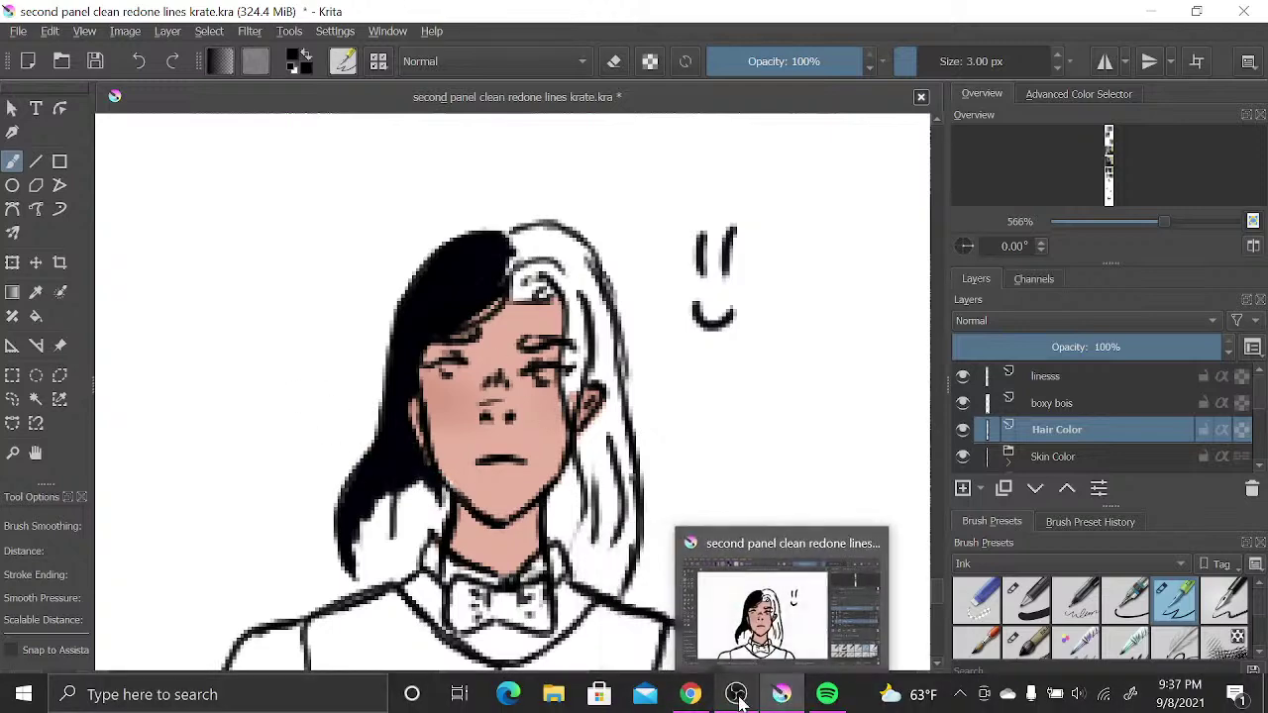
{"action": "mouse_move", "coordinate": [758, 696]}
- Draw and undo a small circle below the smiley, and handwrite "talking to my mom" above the woman's head
{"action": "mouse_move", "coordinate": [694, 374]}
{"action": "left_mouse_down"}
{"action": "mouse_move", "coordinate": [741, 366]}
{"action": "mouse_move", "coordinate": [734, 400]}
{"action": "mouse_move", "coordinate": [693, 361]}
{"action": "mouse_move", "coordinate": [738, 399]}
{"action": "left_mouse_up"}
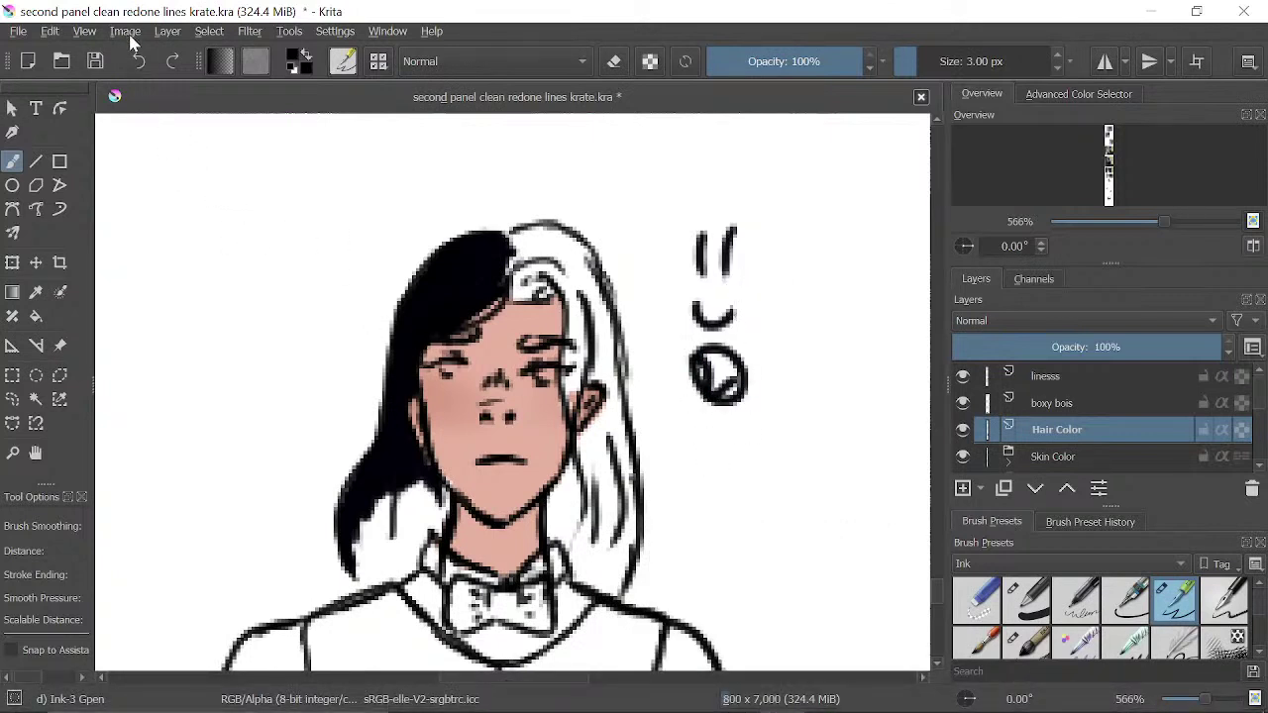
{"action": "left_click", "coordinate": [139, 64]}
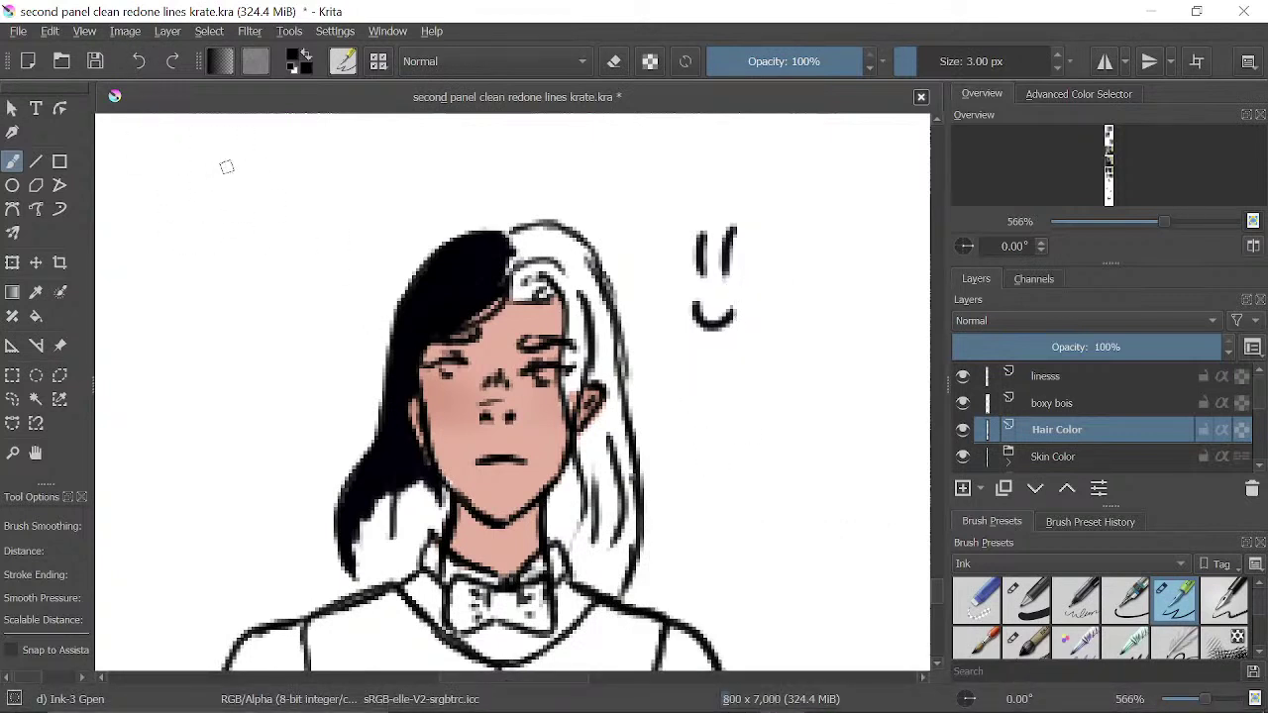
{"action": "left_click_drag", "start_coordinate": [188, 166], "coordinate": [262, 165]}
{"action": "left_click_drag", "start_coordinate": [226, 125], "coordinate": [231, 208]}
{"action": "mouse_move", "coordinate": [284, 176]}
{"action": "left_mouse_down"}
{"action": "mouse_move", "coordinate": [269, 198]}
{"action": "mouse_move", "coordinate": [295, 194]}
{"action": "left_mouse_up"}
{"action": "left_click_drag", "start_coordinate": [311, 145], "coordinate": [313, 203]}
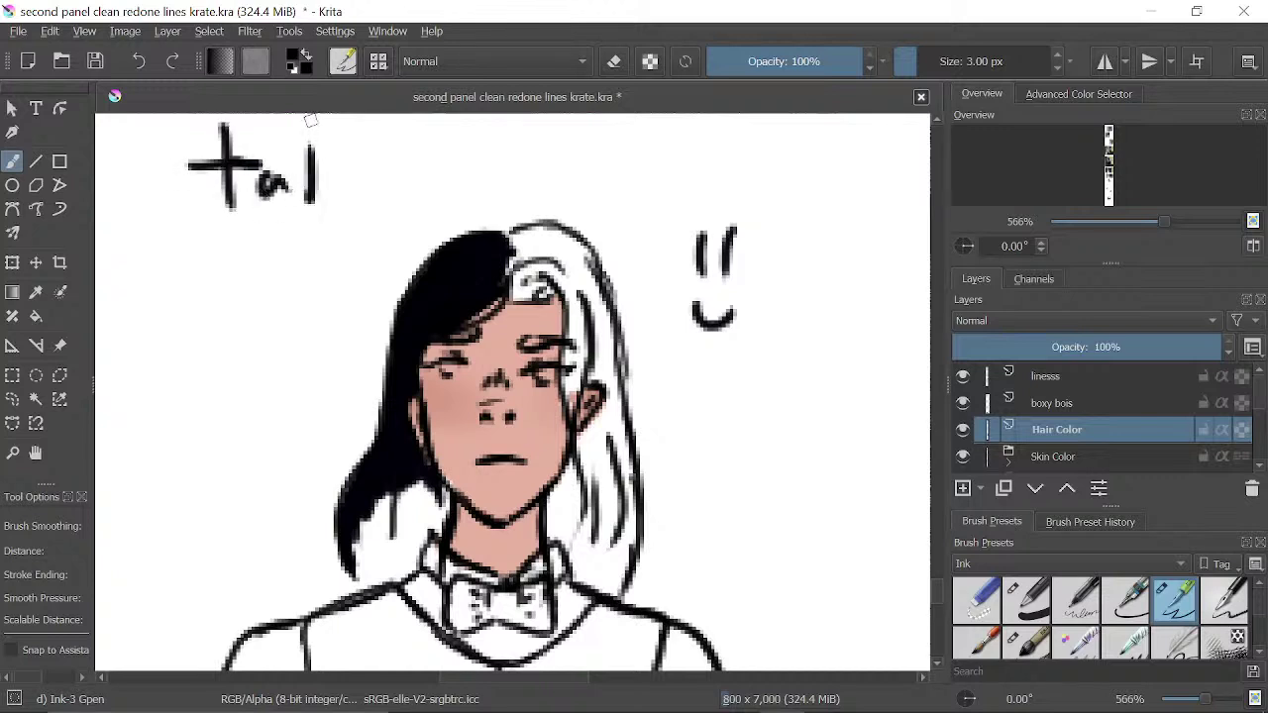
{"action": "left_click_drag", "start_coordinate": [331, 123], "coordinate": [337, 202]}
{"action": "left_click_drag", "start_coordinate": [374, 139], "coordinate": [371, 193]}
{"action": "mouse_move", "coordinate": [369, 137]}
{"action": "left_mouse_down"}
{"action": "mouse_move", "coordinate": [419, 163]}
{"action": "mouse_move", "coordinate": [409, 230]}
{"action": "left_mouse_up"}
{"action": "left_click_drag", "start_coordinate": [471, 164], "coordinate": [519, 162]}
{"action": "mouse_move", "coordinate": [502, 123]}
{"action": "left_mouse_down"}
{"action": "mouse_move", "coordinate": [500, 188]}
{"action": "mouse_move", "coordinate": [513, 195]}
{"action": "left_mouse_up"}
{"action": "mouse_move", "coordinate": [541, 158]}
{"action": "left_mouse_down"}
{"action": "mouse_move", "coordinate": [590, 167]}
{"action": "mouse_move", "coordinate": [603, 179]}
{"action": "mouse_move", "coordinate": [642, 168]}
{"action": "left_mouse_up"}
{"action": "left_click_drag", "start_coordinate": [652, 138], "coordinate": [648, 203]}
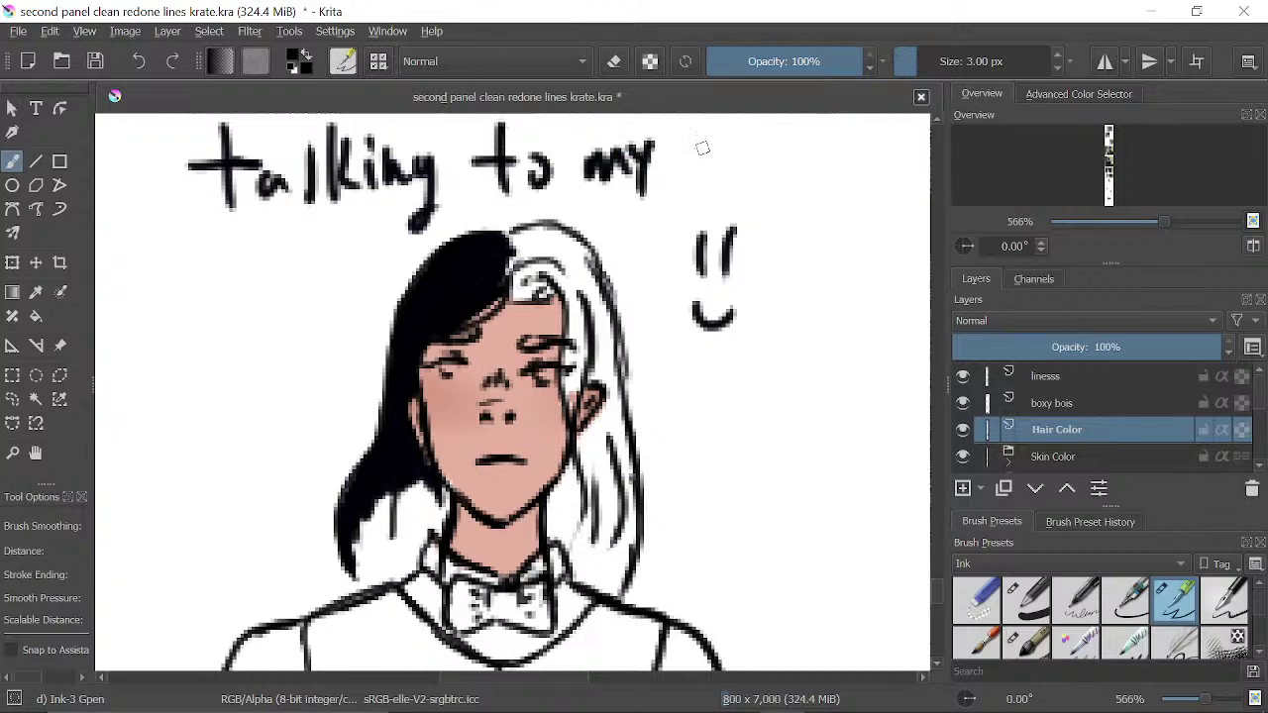
{"action": "mouse_move", "coordinate": [701, 141]}
{"action": "left_mouse_down"}
{"action": "mouse_move", "coordinate": [765, 175]}
{"action": "mouse_move", "coordinate": [780, 154]}
{"action": "mouse_move", "coordinate": [837, 171]}
{"action": "left_mouse_up"}
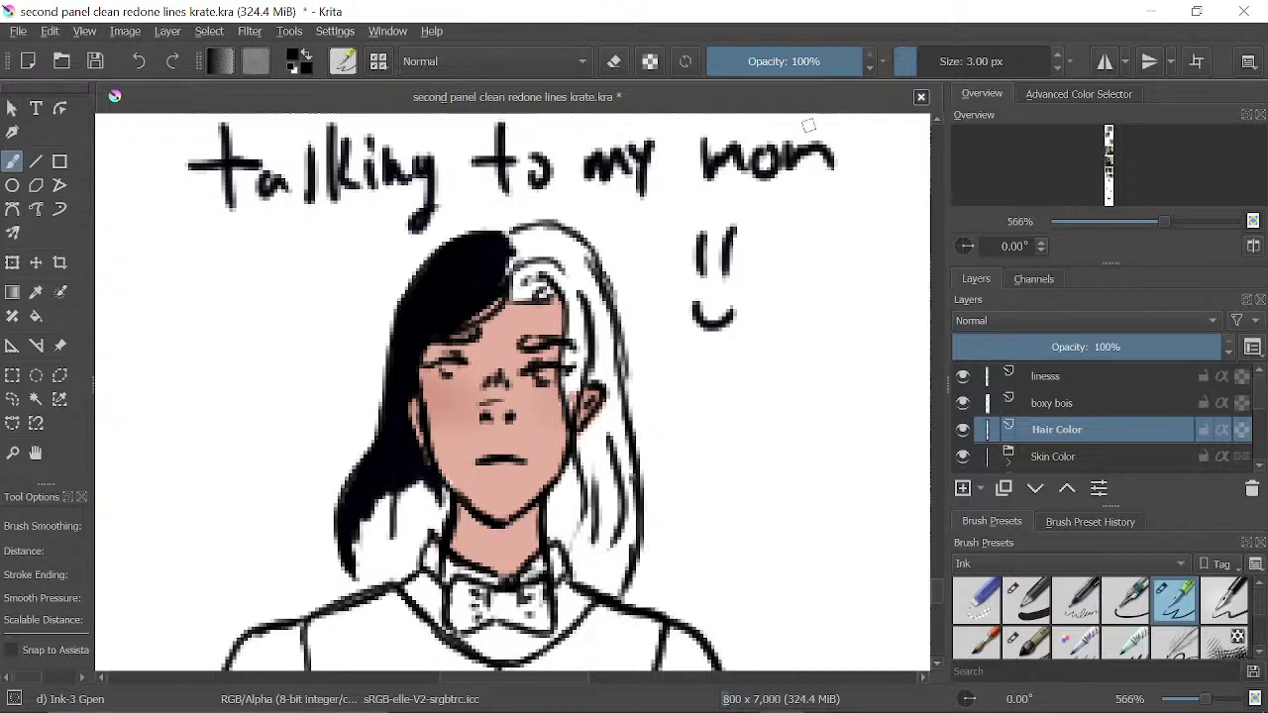
- Redraw the smiley as a frowning face with flat dash eyes and handwrite "lul" below it
{"action": "key", "text": "e"}
{"action": "mouse_move", "coordinate": [741, 238]}
{"action": "left_mouse_down"}
{"action": "mouse_move", "coordinate": [652, 255]}
{"action": "mouse_move", "coordinate": [767, 236]}
{"action": "mouse_move", "coordinate": [667, 275]}
{"action": "mouse_move", "coordinate": [705, 257]}
{"action": "mouse_move", "coordinate": [702, 240]}
{"action": "mouse_move", "coordinate": [700, 257]}
{"action": "mouse_move", "coordinate": [755, 255]}
{"action": "left_mouse_up"}
{"action": "key", "text": "e"}
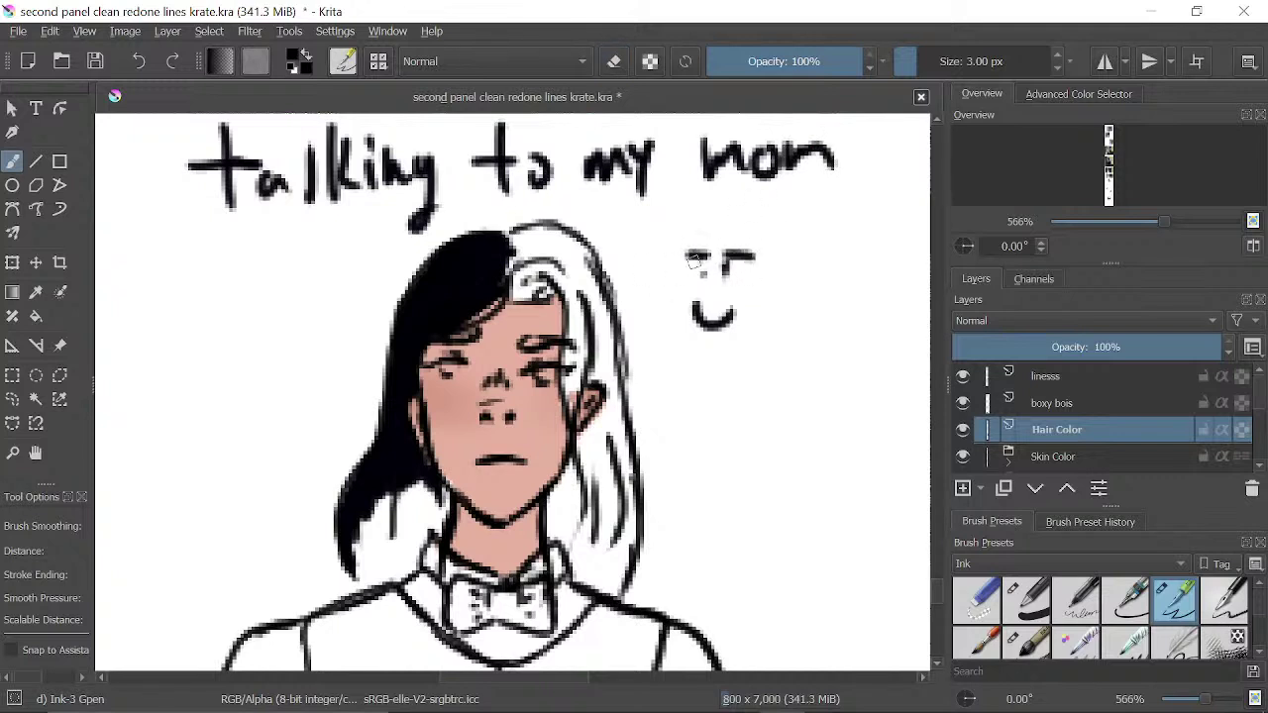
{"action": "key", "text": "e"}
{"action": "mouse_move", "coordinate": [695, 292]}
{"action": "left_mouse_down"}
{"action": "mouse_move", "coordinate": [749, 323]}
{"action": "mouse_move", "coordinate": [709, 327]}
{"action": "left_mouse_up"}
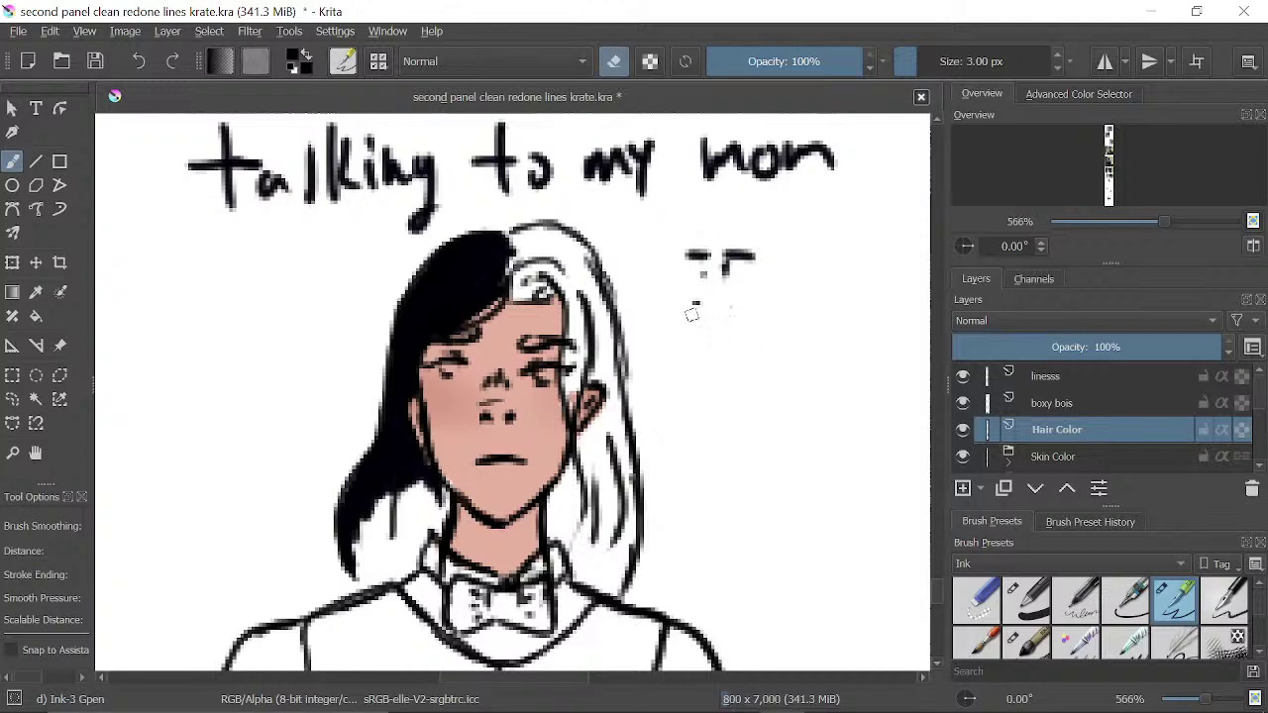
{"action": "mouse_move", "coordinate": [701, 275]}
{"action": "left_mouse_down"}
{"action": "mouse_move", "coordinate": [693, 309]}
{"action": "mouse_move", "coordinate": [703, 273]}
{"action": "mouse_move", "coordinate": [713, 286]}
{"action": "mouse_move", "coordinate": [699, 307]}
{"action": "mouse_move", "coordinate": [752, 306]}
{"action": "mouse_move", "coordinate": [722, 368]}
{"action": "left_mouse_up"}
{"action": "key", "text": "e"}
{"action": "mouse_move", "coordinate": [736, 341]}
{"action": "left_mouse_down"}
{"action": "mouse_move", "coordinate": [748, 369]}
{"action": "mouse_move", "coordinate": [764, 335]}
{"action": "left_mouse_up"}
{"action": "left_click_drag", "start_coordinate": [777, 331], "coordinate": [779, 392]}
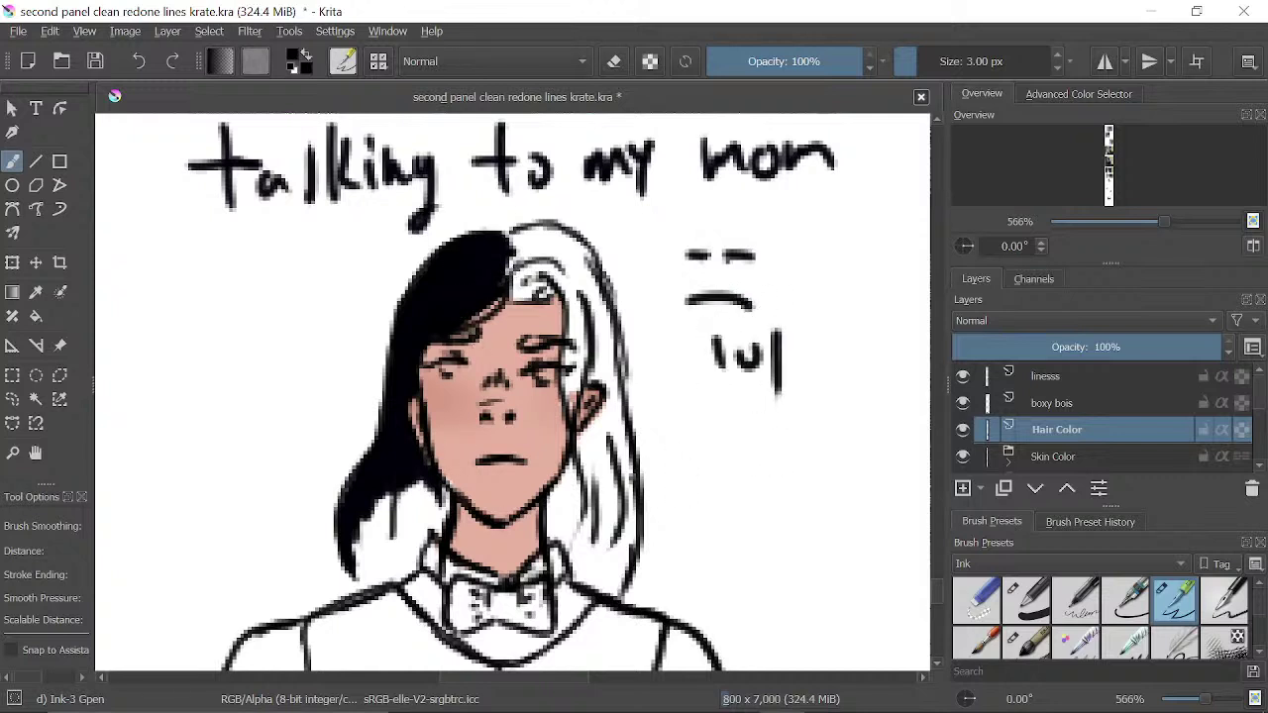
- Fill the woman's hair right of the parting near-black, across the crown and down past her ear along the outer lock
{"action": "mouse_move", "coordinate": [522, 248]}
{"action": "left_mouse_down"}
{"action": "mouse_move", "coordinate": [510, 282]}
{"action": "mouse_move", "coordinate": [509, 239]}
{"action": "mouse_move", "coordinate": [505, 293]}
{"action": "mouse_move", "coordinate": [539, 247]}
{"action": "mouse_move", "coordinate": [543, 290]}
{"action": "mouse_move", "coordinate": [522, 295]}
{"action": "mouse_move", "coordinate": [555, 243]}
{"action": "mouse_move", "coordinate": [525, 234]}
{"action": "mouse_move", "coordinate": [569, 238]}
{"action": "mouse_move", "coordinate": [595, 303]}
{"action": "mouse_move", "coordinate": [543, 255]}
{"action": "mouse_move", "coordinate": [555, 282]}
{"action": "mouse_move", "coordinate": [581, 279]}
{"action": "mouse_move", "coordinate": [520, 297]}
{"action": "mouse_move", "coordinate": [589, 247]}
{"action": "mouse_move", "coordinate": [604, 347]}
{"action": "mouse_move", "coordinate": [568, 318]}
{"action": "mouse_move", "coordinate": [569, 352]}
{"action": "mouse_move", "coordinate": [582, 305]}
{"action": "mouse_move", "coordinate": [567, 391]}
{"action": "mouse_move", "coordinate": [570, 401]}
{"action": "mouse_move", "coordinate": [594, 295]}
{"action": "mouse_move", "coordinate": [606, 386]}
{"action": "mouse_move", "coordinate": [595, 282]}
{"action": "mouse_move", "coordinate": [634, 500]}
{"action": "mouse_move", "coordinate": [628, 486]}
{"action": "mouse_move", "coordinate": [616, 565]}
{"action": "mouse_move", "coordinate": [626, 584]}
{"action": "mouse_move", "coordinate": [620, 550]}
{"action": "left_mouse_up"}
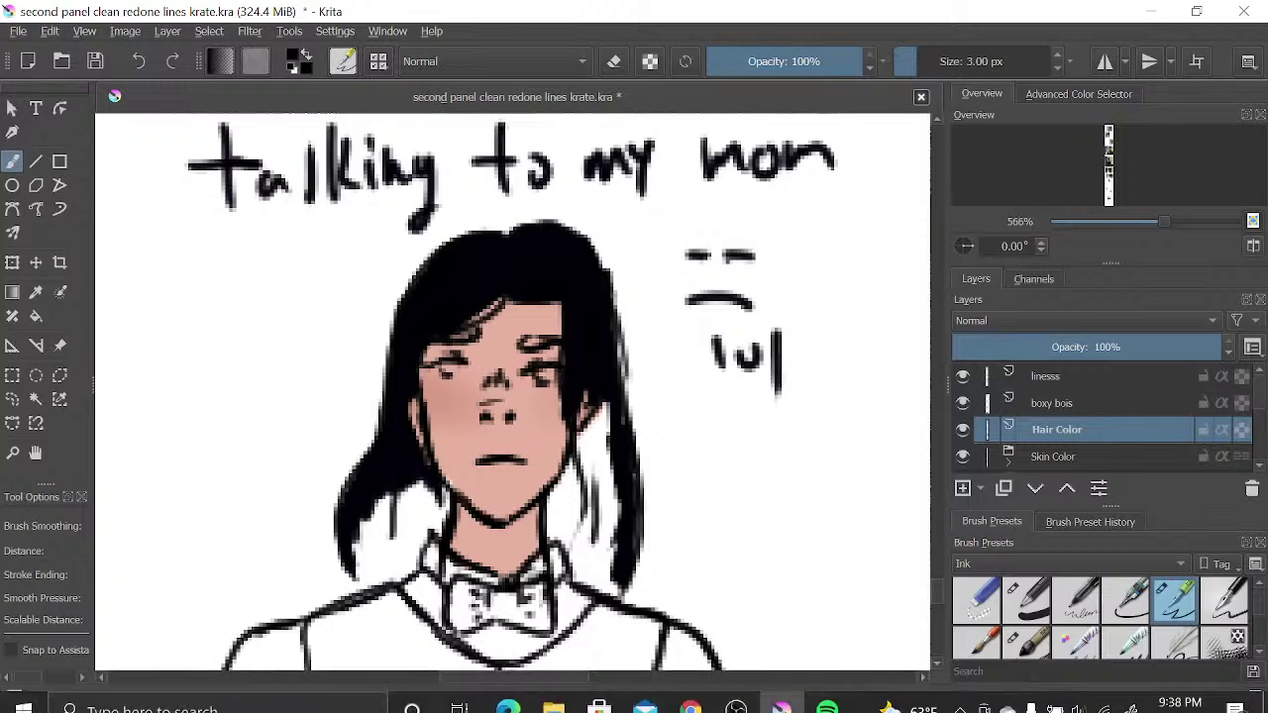
- Check the audio mixer in OBS again and go back to the drawing in Krita
{"action": "left_click", "coordinate": [735, 695]}
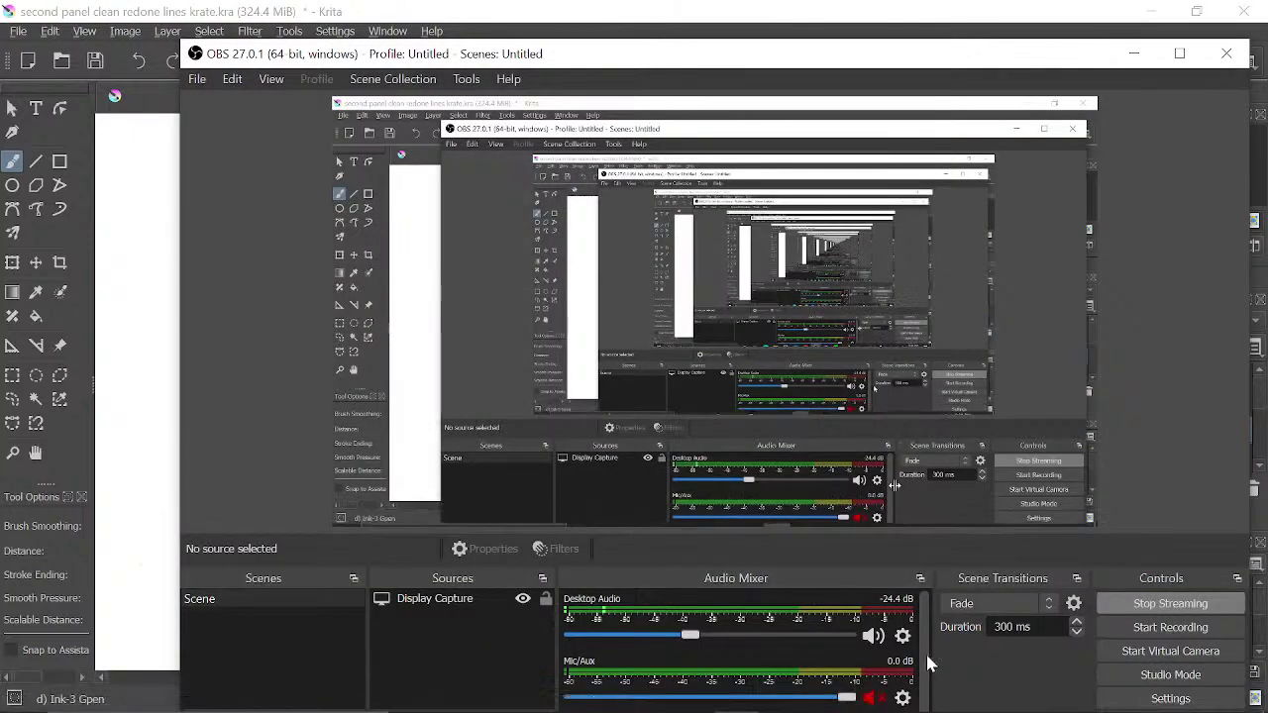
{"action": "left_click", "coordinate": [150, 386]}
- Erase the handwritten note and the frowning face around the woman's head with the Eraser Small brush
{"action": "key", "text": "e"}
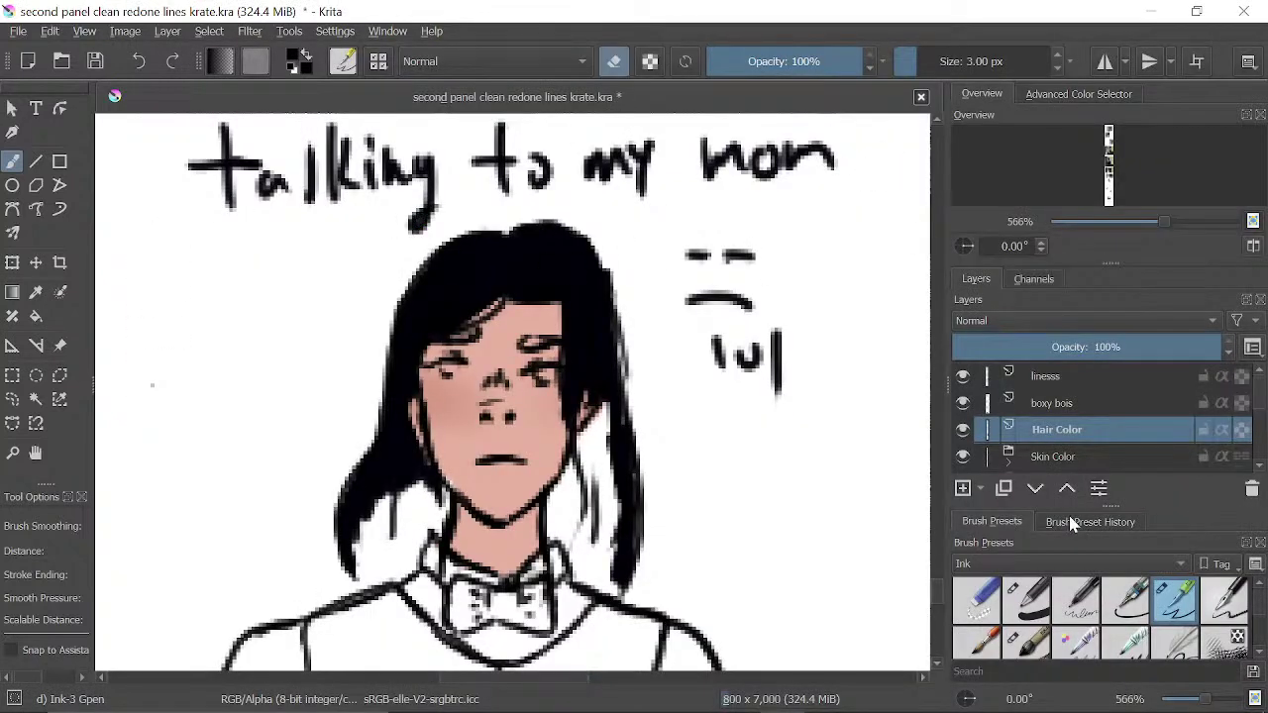
{"action": "mouse_move", "coordinate": [1082, 699]}
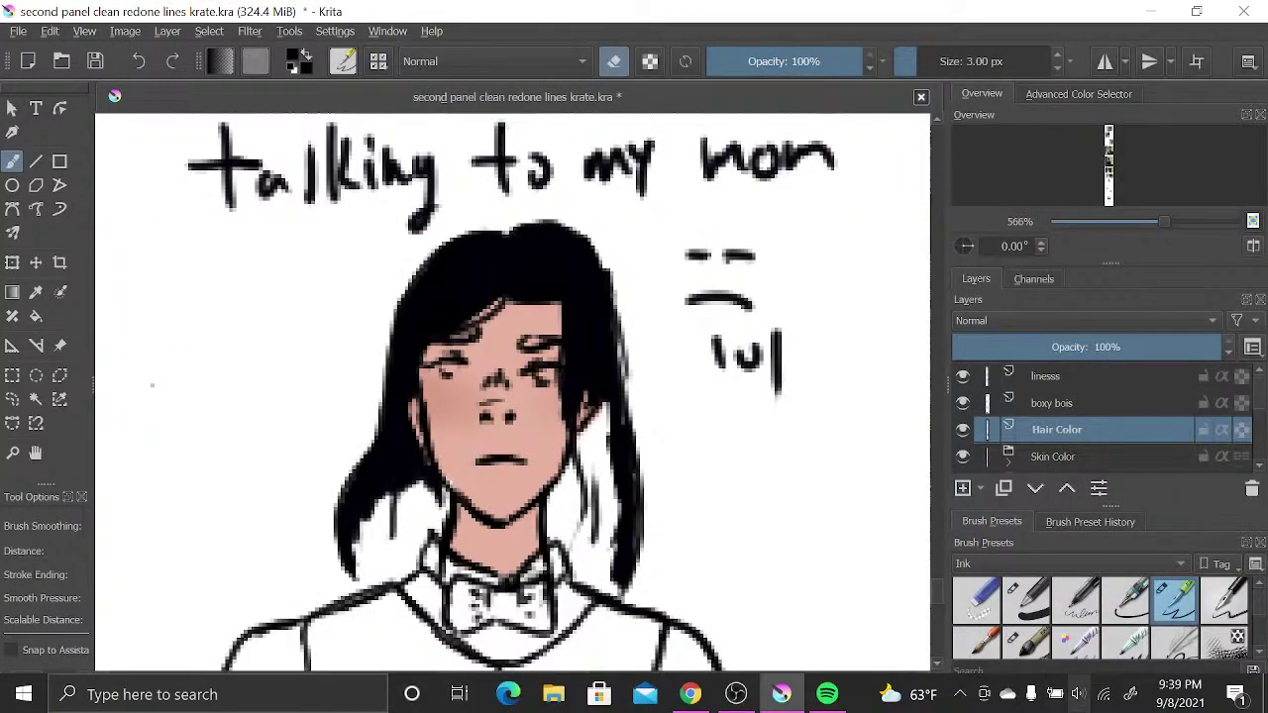
{"action": "left_click", "coordinate": [986, 600]}
{"action": "left_click_drag", "start_coordinate": [529, 257], "coordinate": [594, 418]}
{"action": "mouse_move", "coordinate": [309, 301]}
{"action": "left_mouse_down"}
{"action": "mouse_move", "coordinate": [291, 420]}
{"action": "mouse_move", "coordinate": [289, 332]}
{"action": "mouse_move", "coordinate": [476, 269]}
{"action": "mouse_move", "coordinate": [508, 330]}
{"action": "left_mouse_up"}
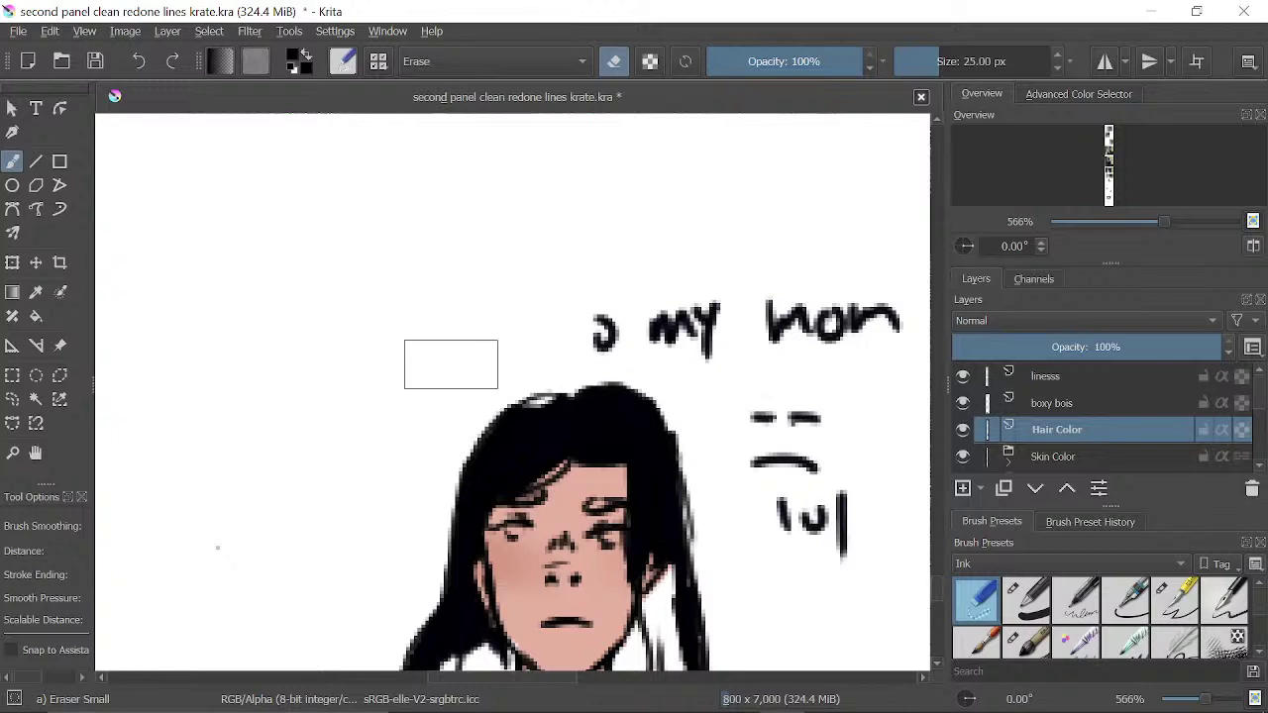
{"action": "mouse_move", "coordinate": [451, 363]}
{"action": "left_mouse_down"}
{"action": "mouse_move", "coordinate": [663, 295]}
{"action": "mouse_move", "coordinate": [749, 294]}
{"action": "mouse_move", "coordinate": [548, 337]}
{"action": "mouse_move", "coordinate": [913, 324]}
{"action": "mouse_move", "coordinate": [855, 284]}
{"action": "mouse_move", "coordinate": [847, 596]}
{"action": "mouse_move", "coordinate": [810, 321]}
{"action": "mouse_move", "coordinate": [804, 523]}
{"action": "left_mouse_up"}
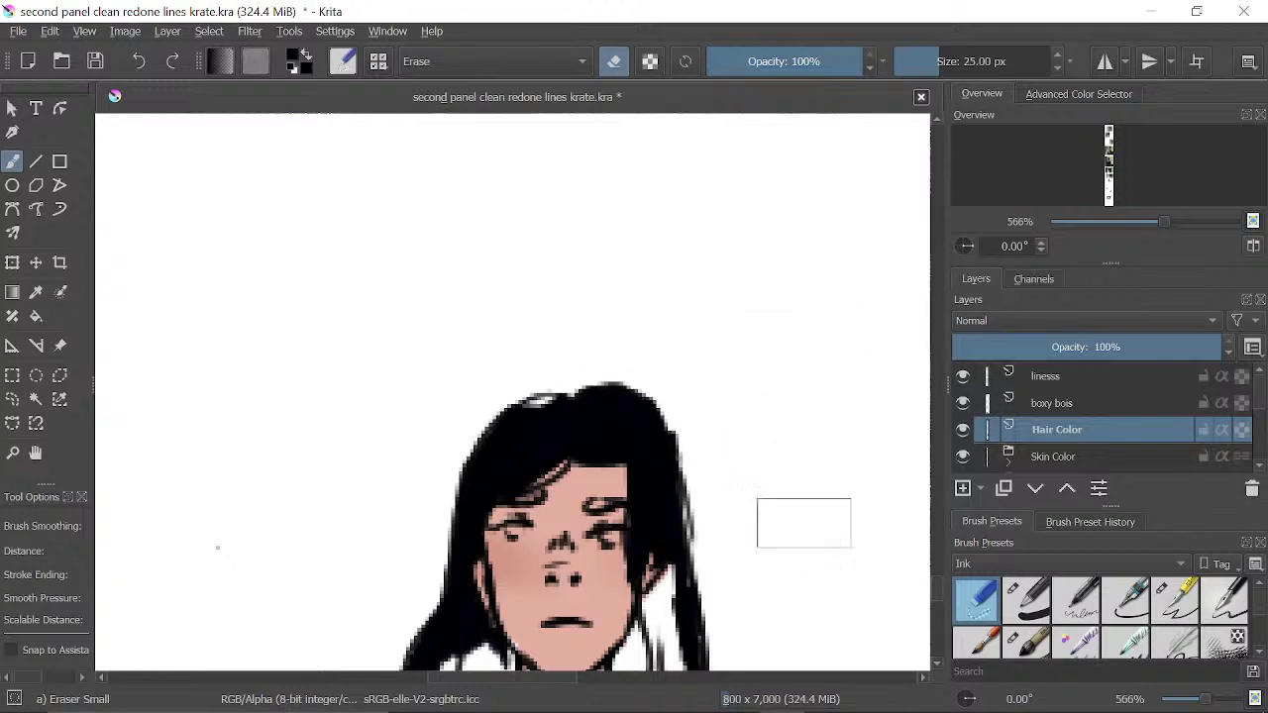
{"action": "mouse_move", "coordinate": [832, 618]}
{"action": "left_mouse_down"}
{"action": "mouse_move", "coordinate": [823, 487]}
{"action": "mouse_move", "coordinate": [801, 414]}
{"action": "left_mouse_up"}
- Repaint the erased gap on the woman's crown near-black with Ink-3 Gpen, with eraser mode turned off
{"action": "left_click", "coordinate": [1179, 598]}
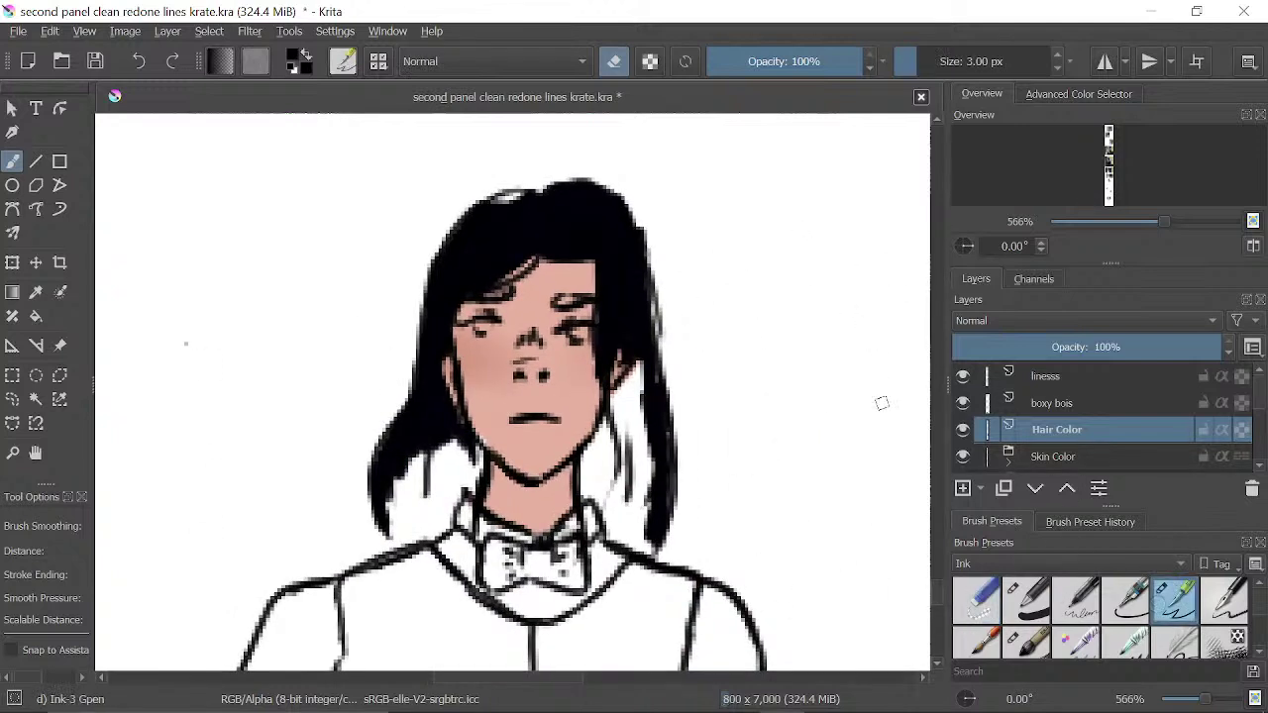
{"action": "mouse_move", "coordinate": [512, 198]}
{"action": "left_mouse_down"}
{"action": "mouse_move", "coordinate": [500, 207]}
{"action": "mouse_move", "coordinate": [522, 202]}
{"action": "mouse_move", "coordinate": [504, 200]}
{"action": "left_mouse_up"}
{"action": "key", "text": "e"}
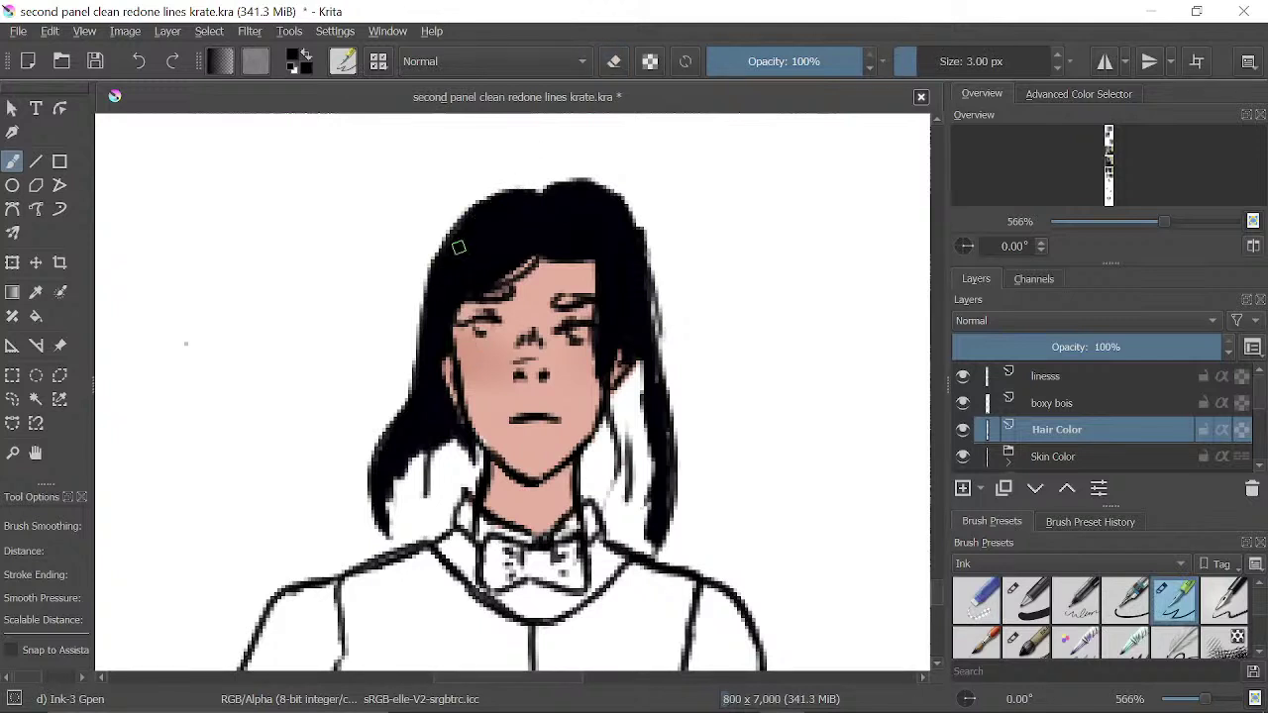
- Fill the remaining white area of the hair left of her neck near-black, down to the shoulder and collar
{"action": "mouse_move", "coordinate": [424, 443]}
{"action": "left_mouse_down"}
{"action": "mouse_move", "coordinate": [456, 345]}
{"action": "mouse_move", "coordinate": [432, 429]}
{"action": "left_mouse_up"}
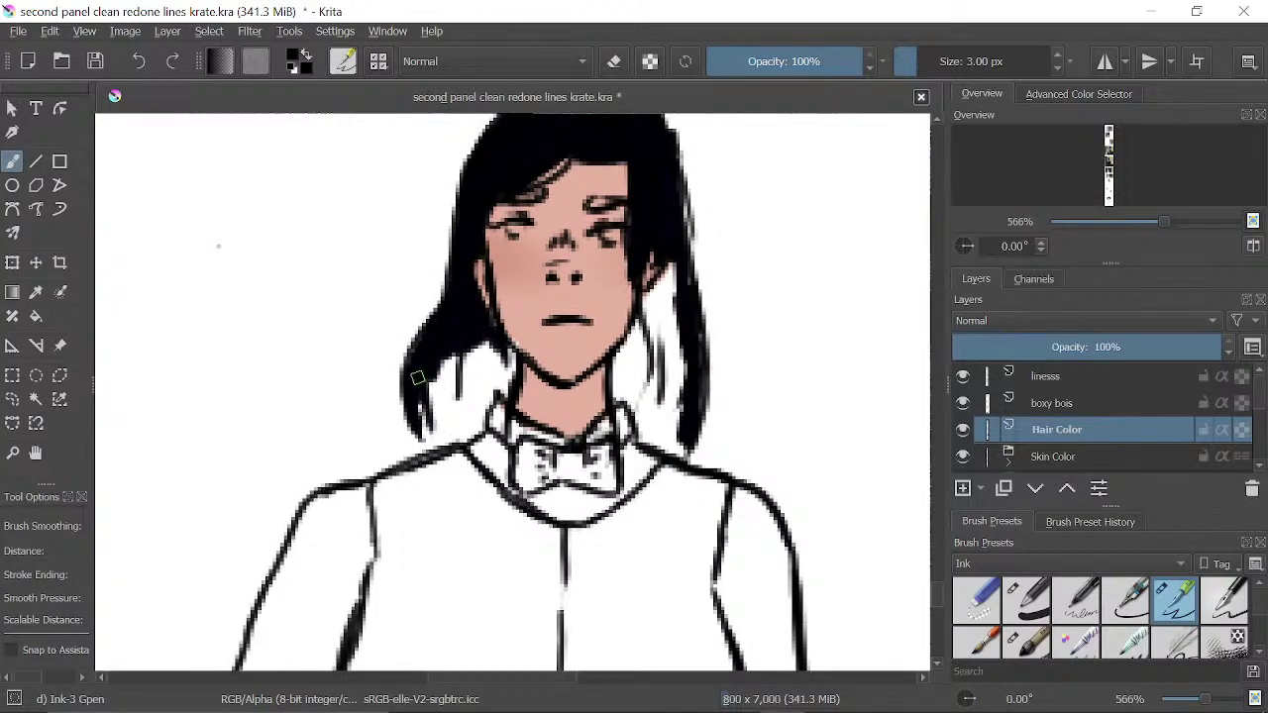
{"action": "mouse_move", "coordinate": [418, 378]}
{"action": "left_mouse_down"}
{"action": "mouse_move", "coordinate": [440, 432]}
{"action": "mouse_move", "coordinate": [427, 375]}
{"action": "mouse_move", "coordinate": [435, 400]}
{"action": "mouse_move", "coordinate": [442, 364]}
{"action": "left_mouse_up"}
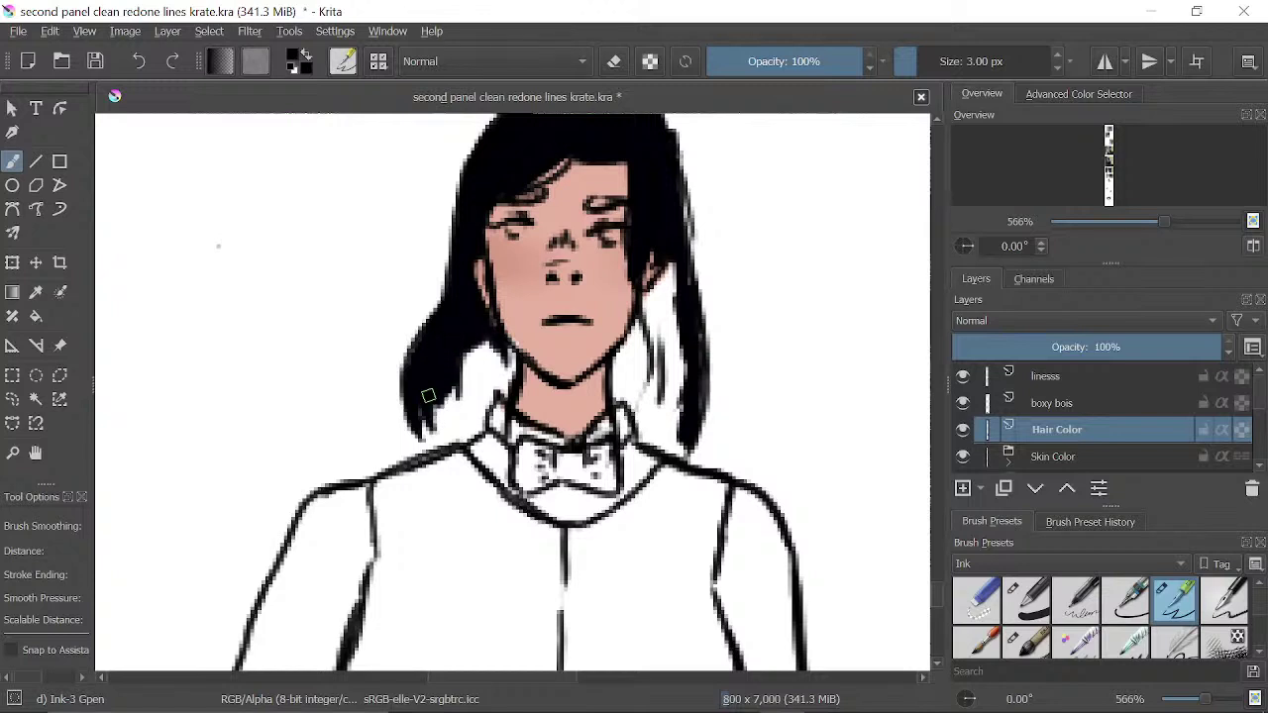
{"action": "mouse_move", "coordinate": [416, 413]}
{"action": "left_mouse_down"}
{"action": "mouse_move", "coordinate": [476, 311]}
{"action": "mouse_move", "coordinate": [489, 384]}
{"action": "left_mouse_up"}
{"action": "mouse_move", "coordinate": [497, 326]}
{"action": "left_mouse_down"}
{"action": "mouse_move", "coordinate": [493, 394]}
{"action": "mouse_move", "coordinate": [503, 358]}
{"action": "mouse_move", "coordinate": [514, 368]}
{"action": "mouse_move", "coordinate": [475, 410]}
{"action": "mouse_move", "coordinate": [488, 372]}
{"action": "mouse_move", "coordinate": [500, 401]}
{"action": "mouse_move", "coordinate": [475, 420]}
{"action": "mouse_move", "coordinate": [470, 381]}
{"action": "mouse_move", "coordinate": [451, 440]}
{"action": "mouse_move", "coordinate": [454, 386]}
{"action": "mouse_move", "coordinate": [438, 420]}
{"action": "left_mouse_up"}
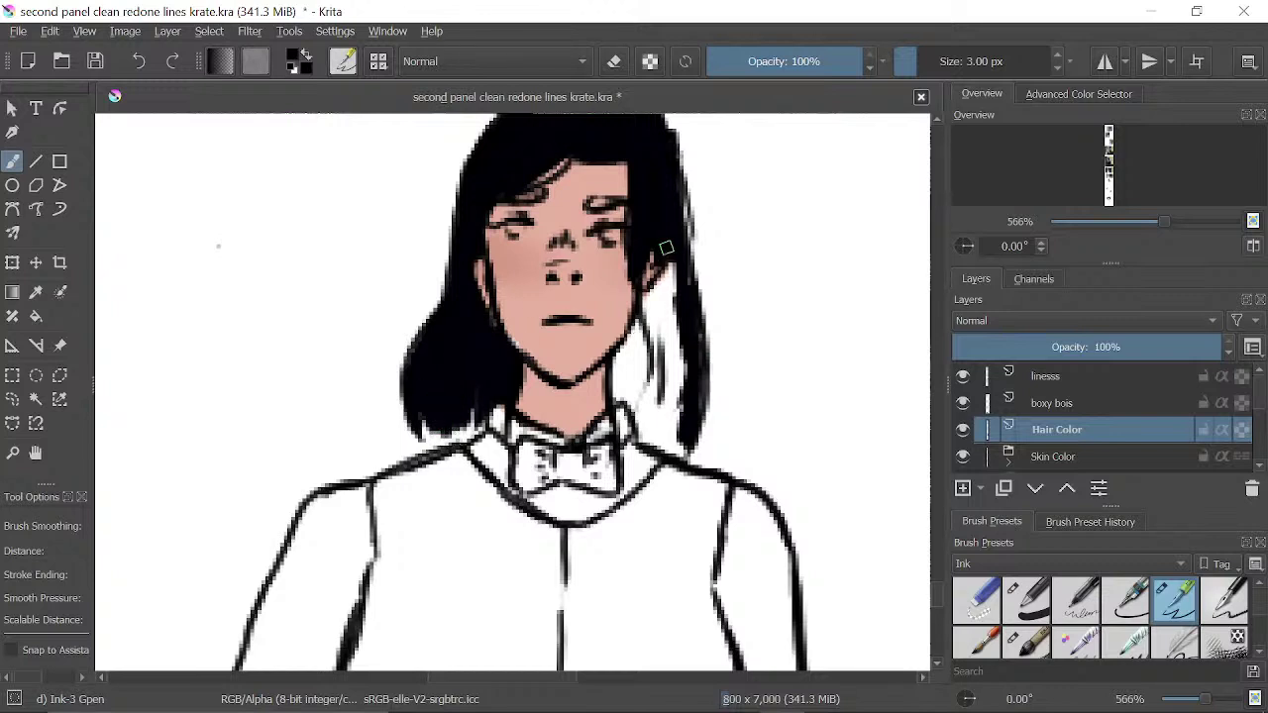
- Fill the hair right of her face near-black, covering the ear and the white strands down to the collar and shoulder
{"action": "mouse_move", "coordinate": [637, 279]}
{"action": "left_mouse_down"}
{"action": "mouse_move", "coordinate": [645, 332]}
{"action": "mouse_move", "coordinate": [663, 253]}
{"action": "mouse_move", "coordinate": [681, 376]}
{"action": "left_mouse_up"}
{"action": "mouse_move", "coordinate": [688, 312]}
{"action": "left_mouse_down"}
{"action": "mouse_move", "coordinate": [697, 373]}
{"action": "mouse_move", "coordinate": [684, 433]}
{"action": "left_mouse_up"}
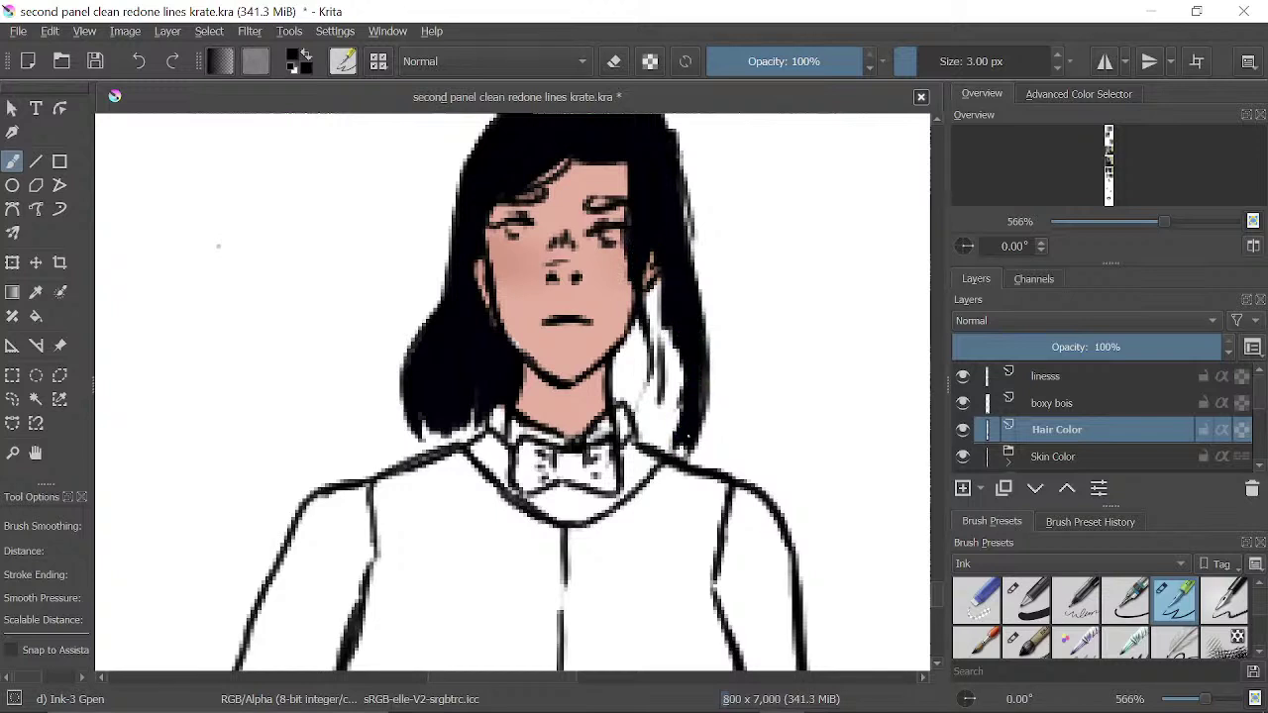
{"action": "mouse_move", "coordinate": [672, 315]}
{"action": "left_mouse_down"}
{"action": "mouse_move", "coordinate": [646, 315]}
{"action": "mouse_move", "coordinate": [662, 288]}
{"action": "mouse_move", "coordinate": [659, 246]}
{"action": "mouse_move", "coordinate": [648, 308]}
{"action": "left_mouse_up"}
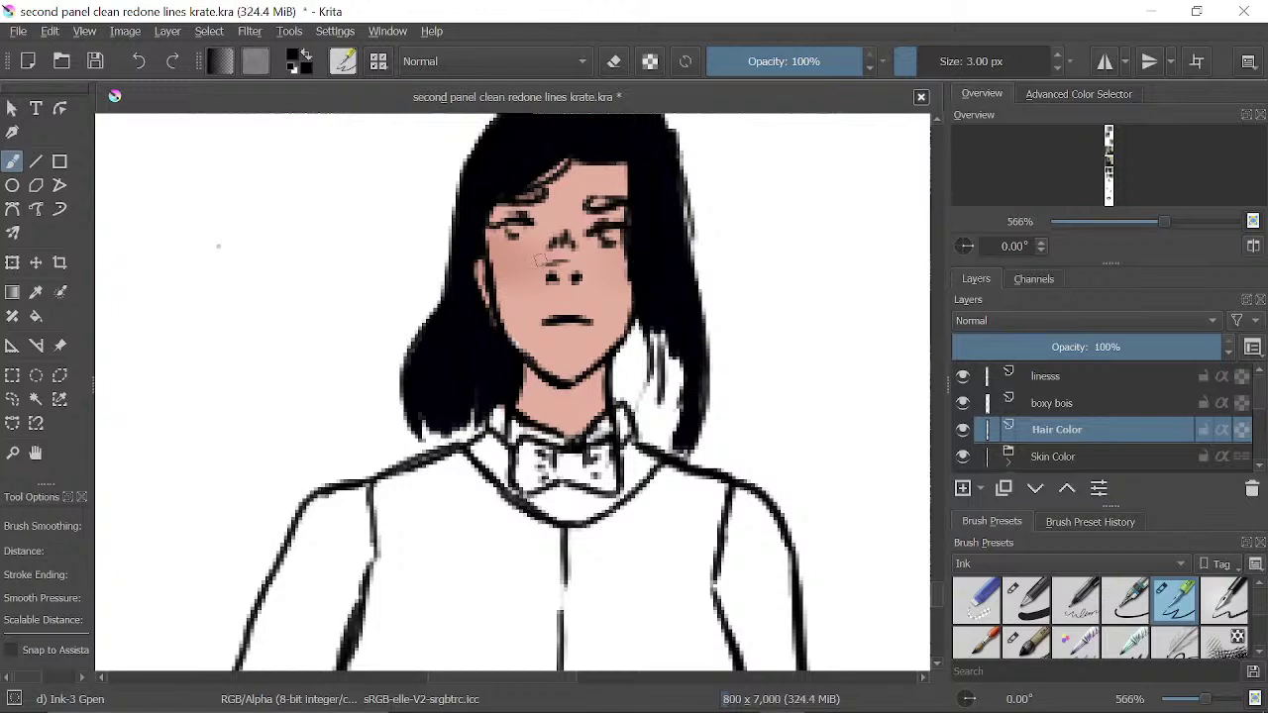
{"action": "mouse_move", "coordinate": [649, 330]}
{"action": "left_mouse_down"}
{"action": "mouse_move", "coordinate": [642, 416]}
{"action": "mouse_move", "coordinate": [665, 341]}
{"action": "mouse_move", "coordinate": [675, 396]}
{"action": "mouse_move", "coordinate": [679, 379]}
{"action": "mouse_move", "coordinate": [668, 340]}
{"action": "mouse_move", "coordinate": [656, 414]}
{"action": "mouse_move", "coordinate": [674, 382]}
{"action": "mouse_move", "coordinate": [665, 446]}
{"action": "mouse_move", "coordinate": [680, 403]}
{"action": "mouse_move", "coordinate": [654, 471]}
{"action": "mouse_move", "coordinate": [660, 405]}
{"action": "left_mouse_up"}
{"action": "mouse_move", "coordinate": [653, 408]}
{"action": "left_mouse_down"}
{"action": "mouse_move", "coordinate": [642, 436]}
{"action": "mouse_move", "coordinate": [656, 395]}
{"action": "left_mouse_up"}
{"action": "mouse_move", "coordinate": [645, 322]}
{"action": "left_mouse_down"}
{"action": "mouse_move", "coordinate": [639, 377]}
{"action": "mouse_move", "coordinate": [645, 368]}
{"action": "mouse_move", "coordinate": [621, 368]}
{"action": "mouse_move", "coordinate": [614, 389]}
{"action": "left_mouse_up"}
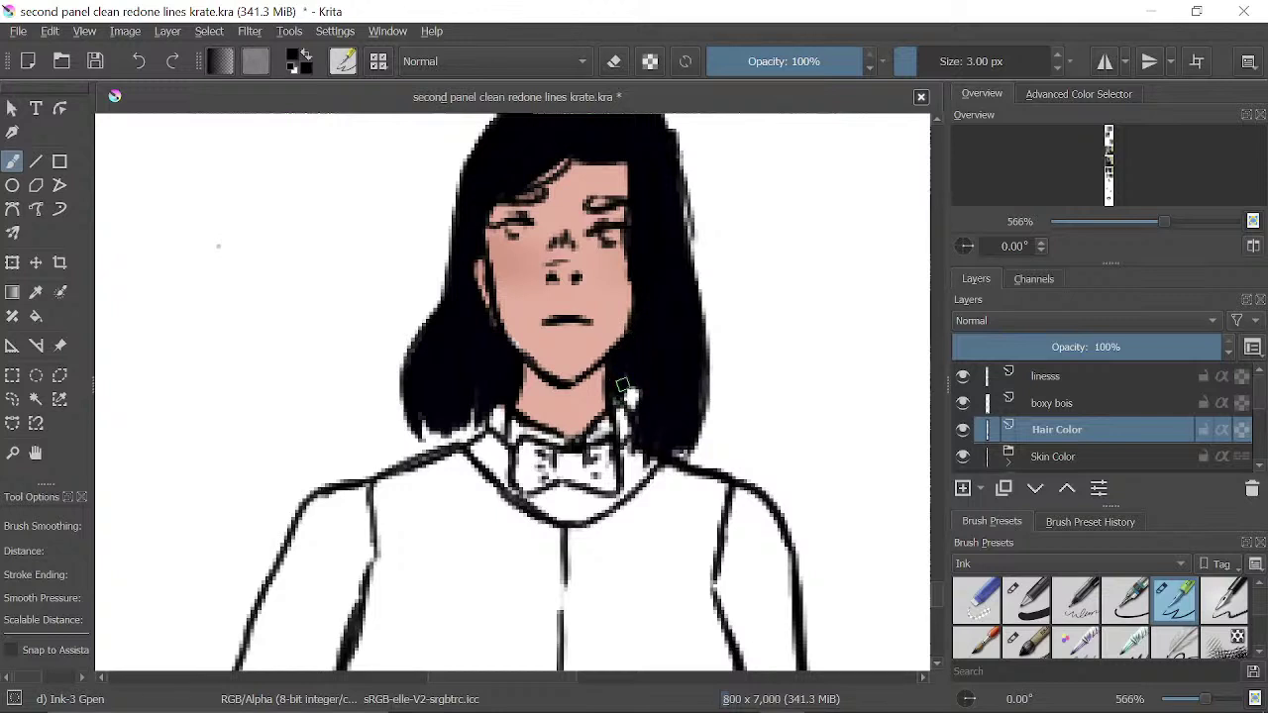
{"action": "left_click_drag", "start_coordinate": [623, 377], "coordinate": [634, 370]}
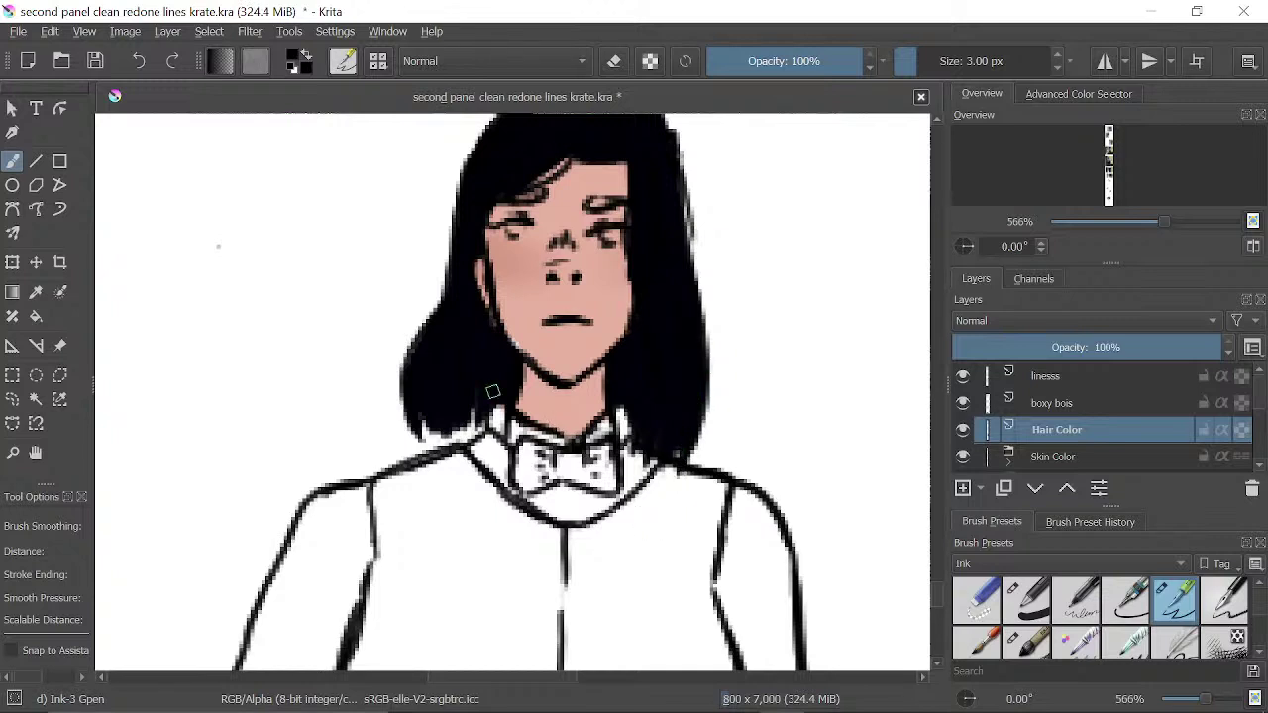
- Fill in the ragged hair ends above her left-hand shoulder and touch up the hair's outer edge near-black
{"action": "mouse_move", "coordinate": [422, 428]}
{"action": "left_mouse_down"}
{"action": "mouse_move", "coordinate": [446, 457]}
{"action": "mouse_move", "coordinate": [433, 431]}
{"action": "mouse_move", "coordinate": [469, 379]}
{"action": "mouse_move", "coordinate": [481, 436]}
{"action": "left_mouse_up"}
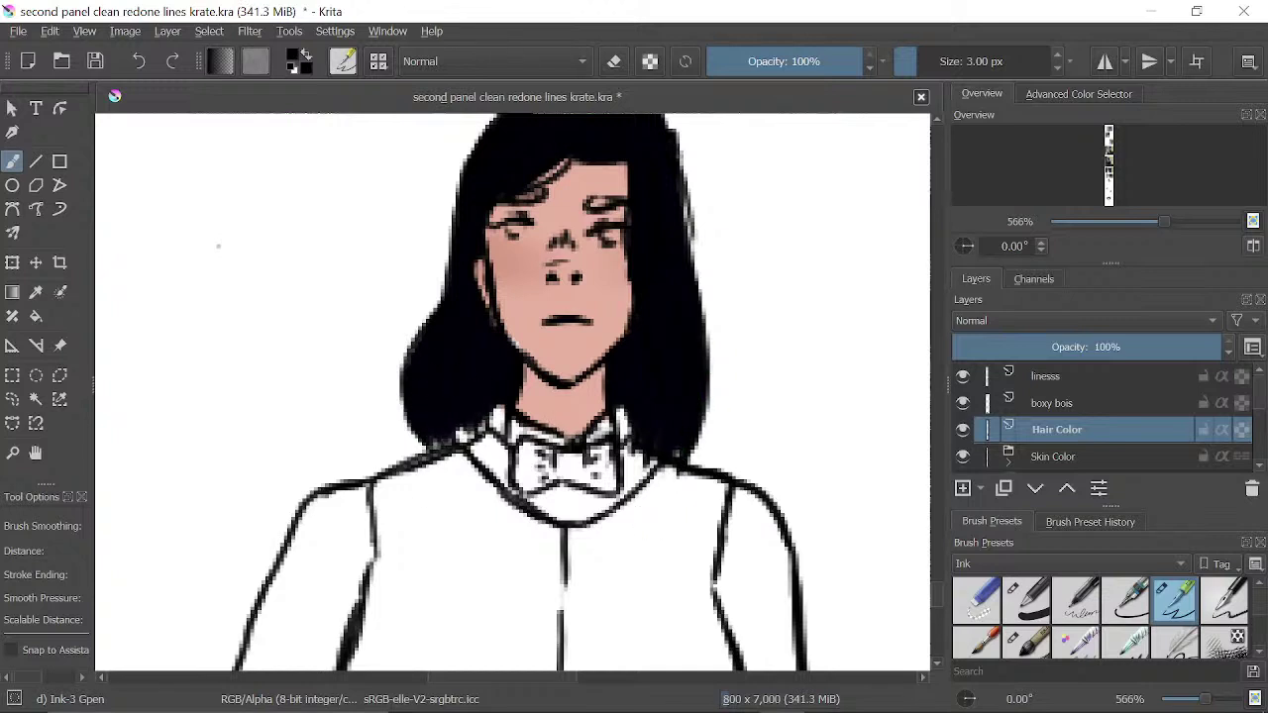
{"action": "left_click_drag", "start_coordinate": [530, 306], "coordinate": [487, 492]}
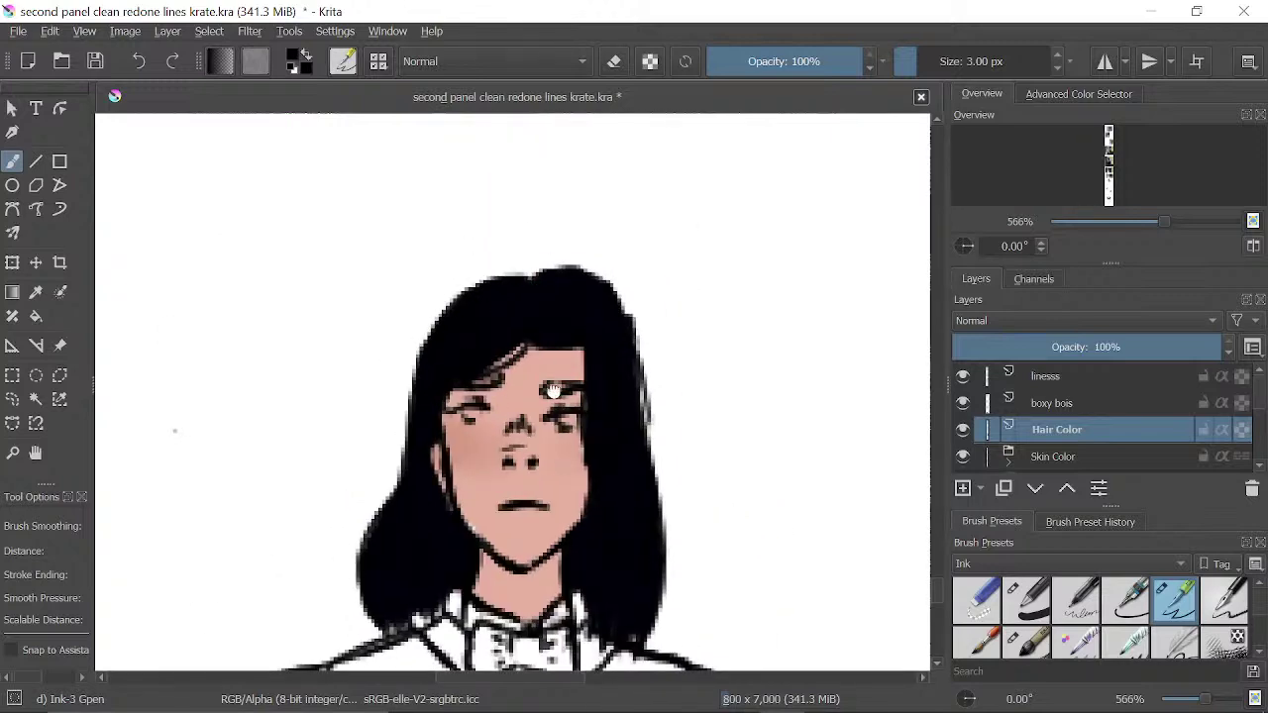
{"action": "mouse_move", "coordinate": [553, 390]}
{"action": "left_mouse_down"}
{"action": "mouse_move", "coordinate": [534, 364]}
{"action": "mouse_move", "coordinate": [617, 283]}
{"action": "left_mouse_up"}
{"action": "left_click_drag", "start_coordinate": [462, 202], "coordinate": [445, 283]}
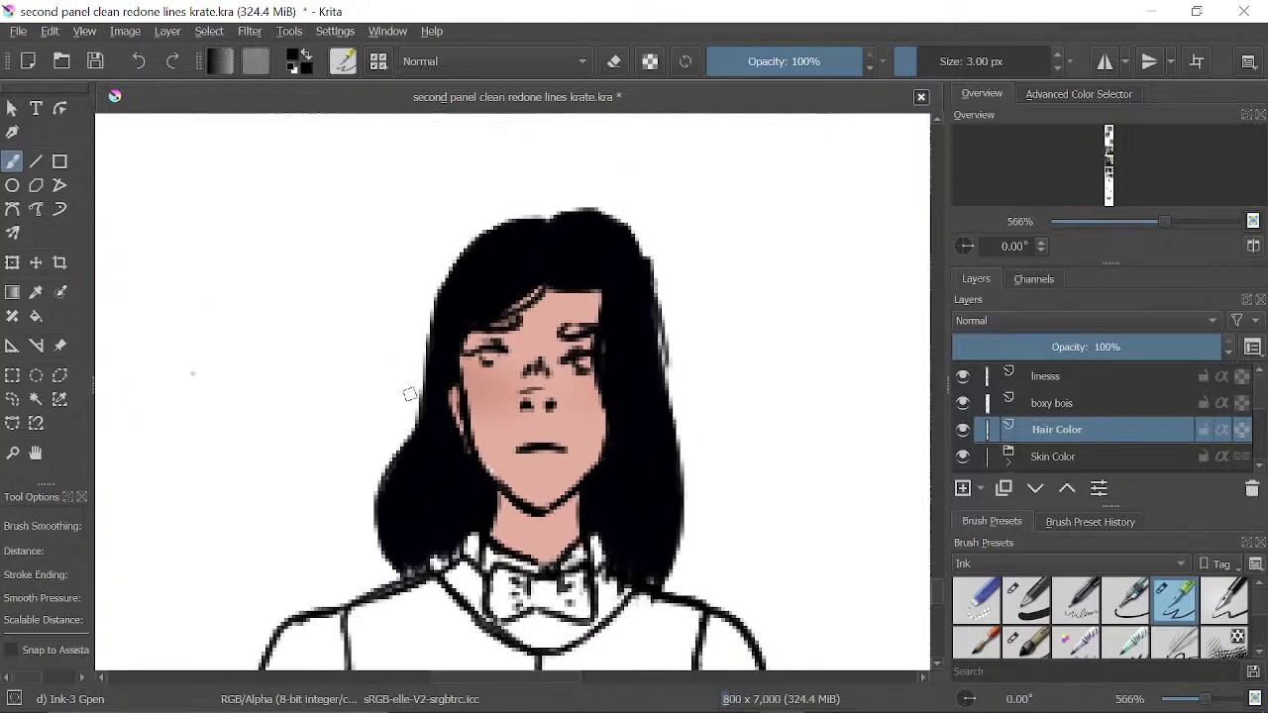
- Draw a thin near-black loose strand curving outward from the hair beside her left-hand cheek down toward the shoulder
{"action": "left_click_drag", "start_coordinate": [429, 384], "coordinate": [367, 510]}
{"action": "left_click_drag", "start_coordinate": [406, 473], "coordinate": [414, 401]}
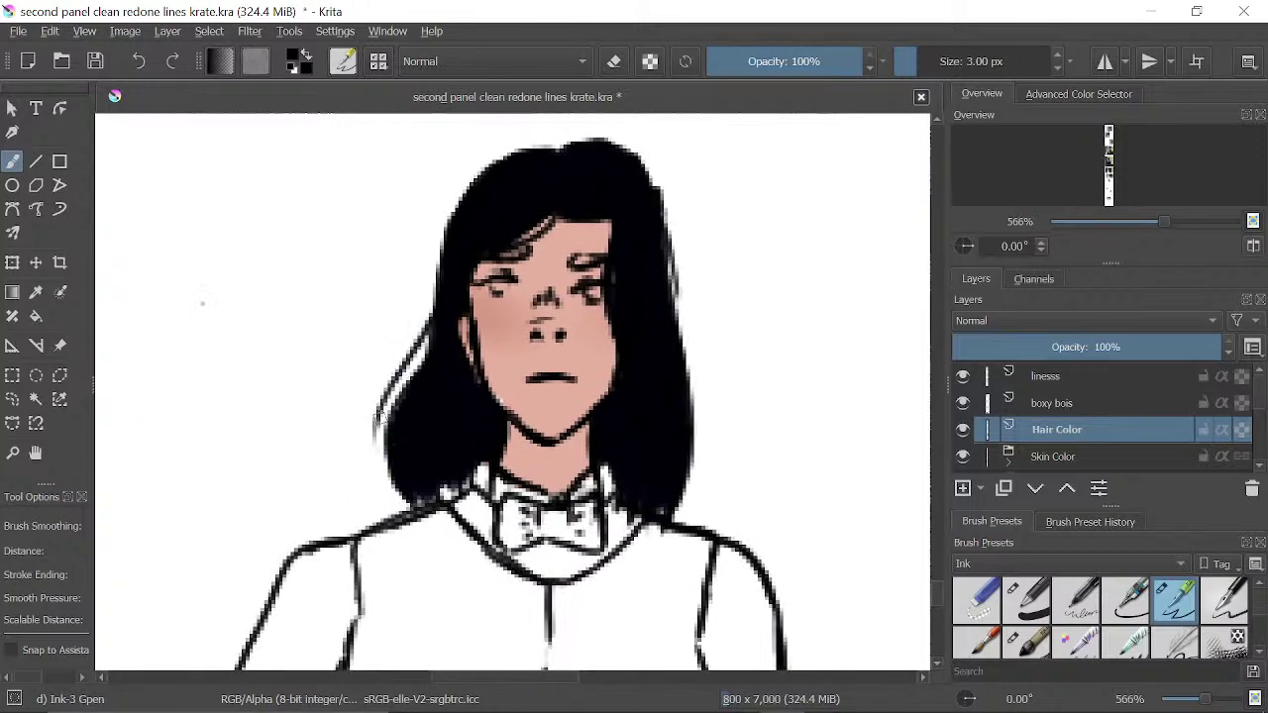
{"action": "mouse_move", "coordinate": [396, 454]}
{"action": "left_mouse_down"}
{"action": "mouse_move", "coordinate": [374, 418]}
{"action": "mouse_move", "coordinate": [385, 458]}
{"action": "left_mouse_up"}
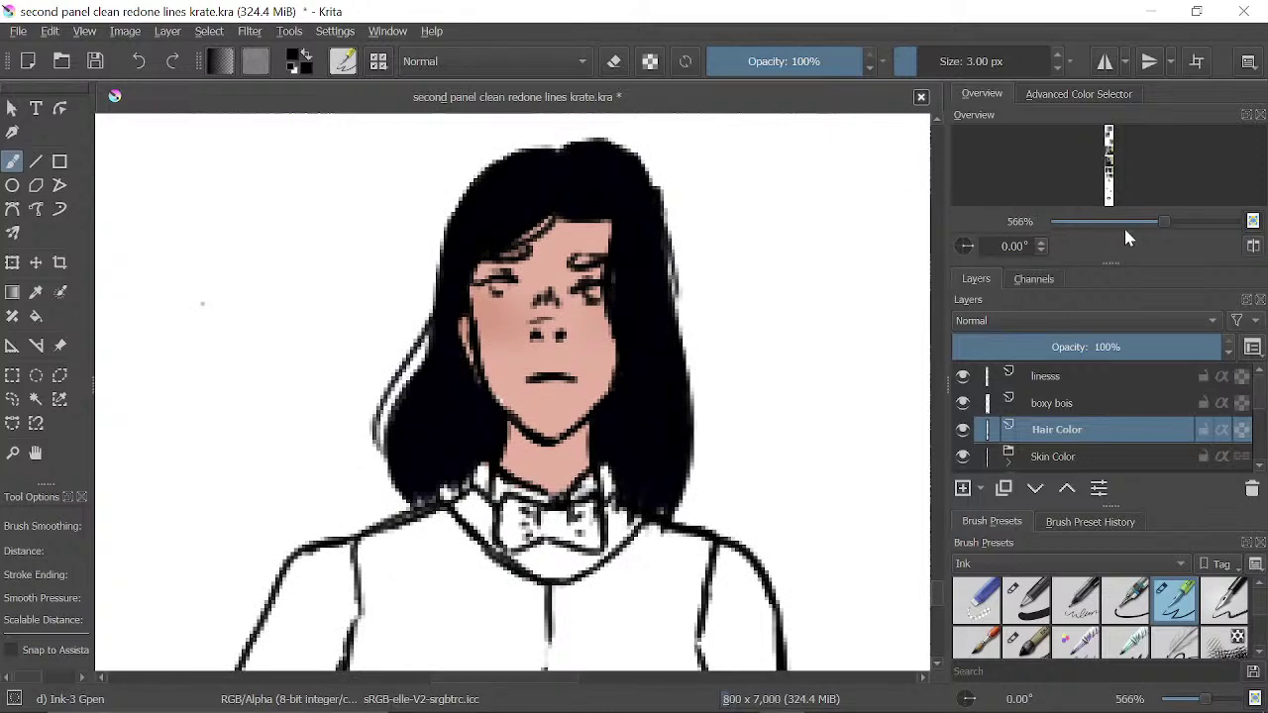
- Sample the dark blue highlight color from the profile woman's hair in the framed panel above
{"action": "mouse_move", "coordinate": [1125, 230]}
{"action": "left_mouse_down"}
{"action": "mouse_move", "coordinate": [1155, 229]}
{"action": "mouse_move", "coordinate": [1144, 224]}
{"action": "left_mouse_up"}
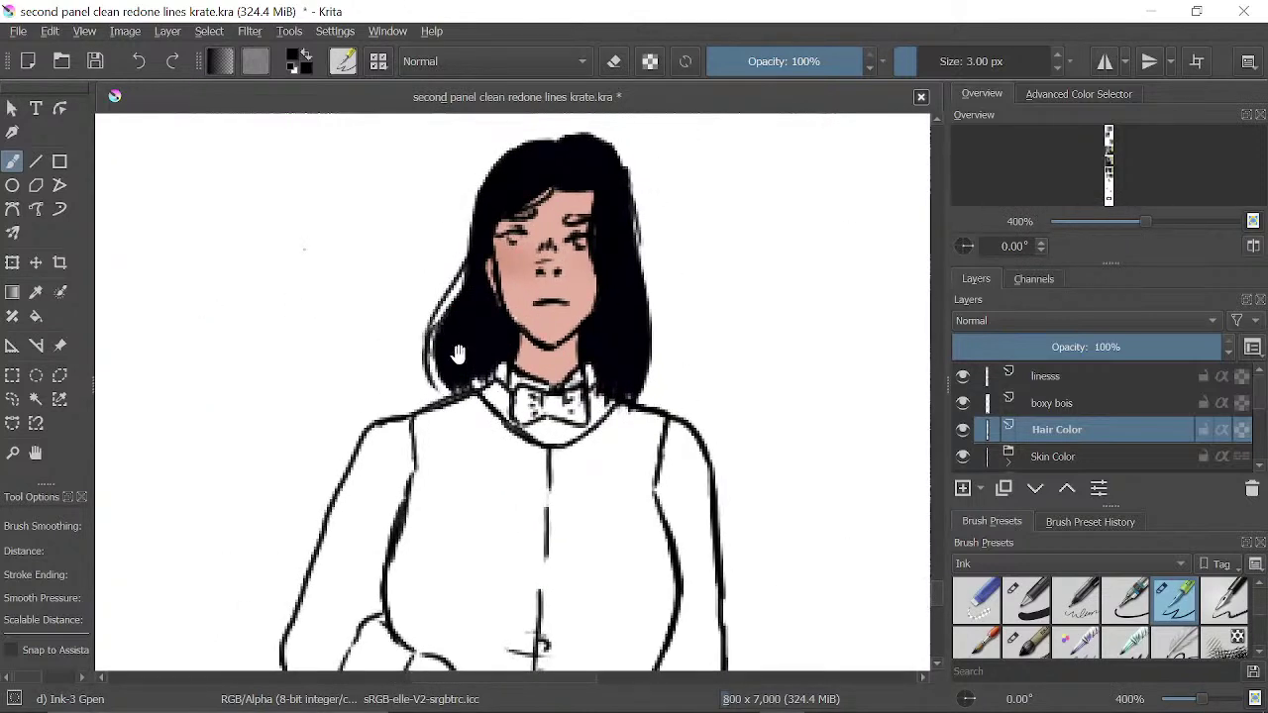
{"action": "mouse_move", "coordinate": [1144, 226]}
{"action": "left_mouse_down"}
{"action": "mouse_move", "coordinate": [1110, 220]}
{"action": "mouse_move", "coordinate": [1135, 219]}
{"action": "left_mouse_up"}
{"action": "left_click_drag", "start_coordinate": [619, 271], "coordinate": [625, 640]}
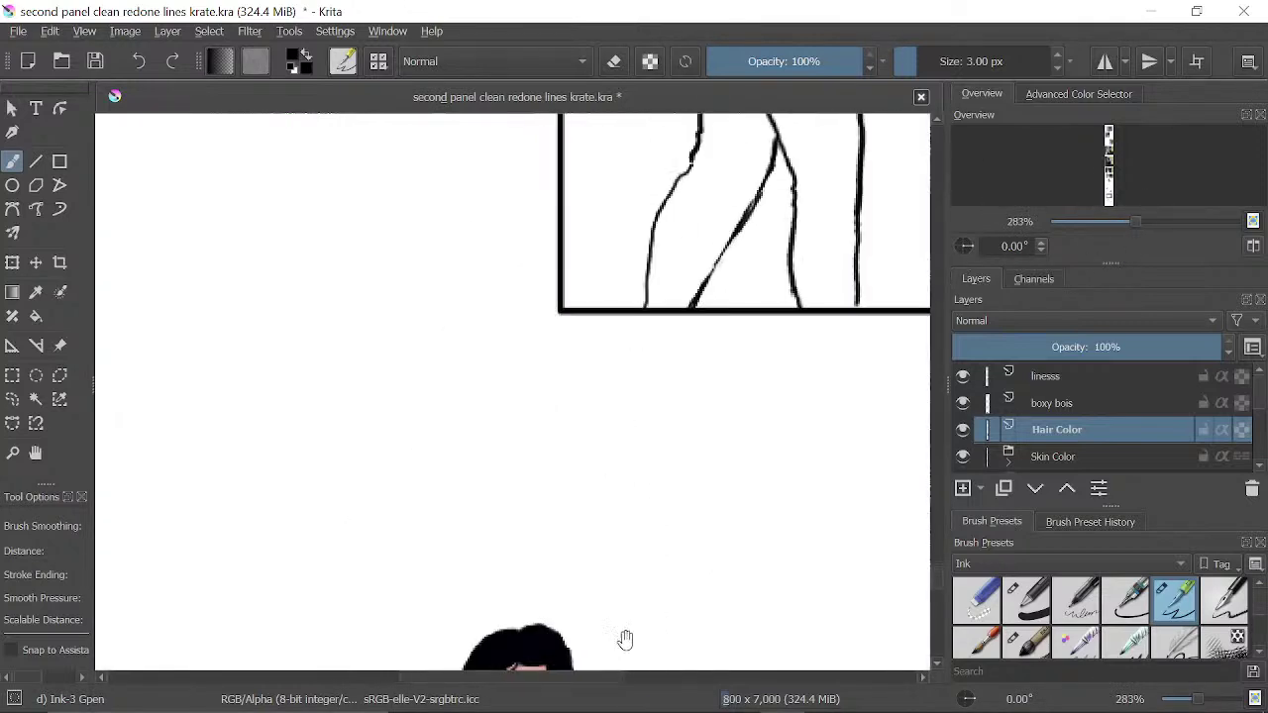
{"action": "left_click_drag", "start_coordinate": [698, 254], "coordinate": [647, 569]}
{"action": "left_click_drag", "start_coordinate": [716, 304], "coordinate": [682, 309]}
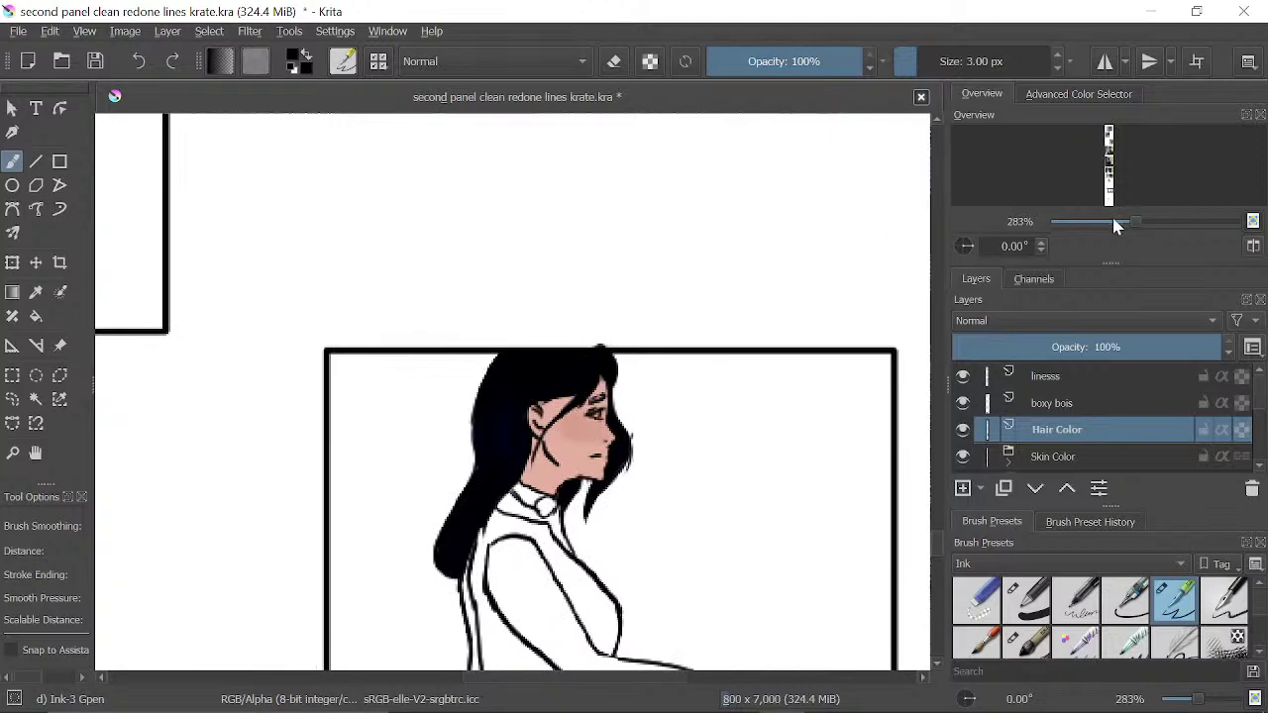
{"action": "left_click_drag", "start_coordinate": [1145, 219], "coordinate": [1171, 218]}
{"action": "left_click_drag", "start_coordinate": [695, 470], "coordinate": [713, 347]}
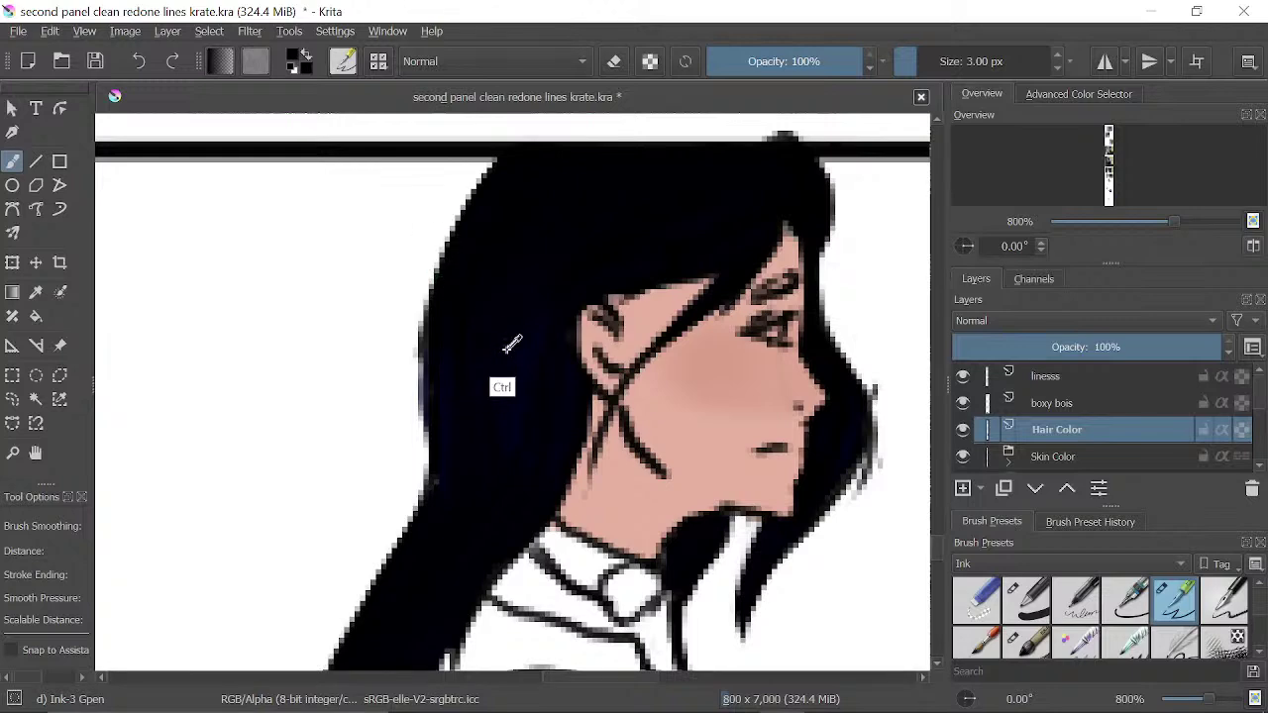
{"action": "left_click", "coordinate": [512, 371], "text": "ctrl"}
- Paint dark blue highlights in the bow-tied woman's hair beside her right-hand eye and across the swept bangs
{"action": "left_click_drag", "start_coordinate": [1173, 222], "coordinate": [1145, 222]}
{"action": "left_click_drag", "start_coordinate": [541, 584], "coordinate": [778, 169]}
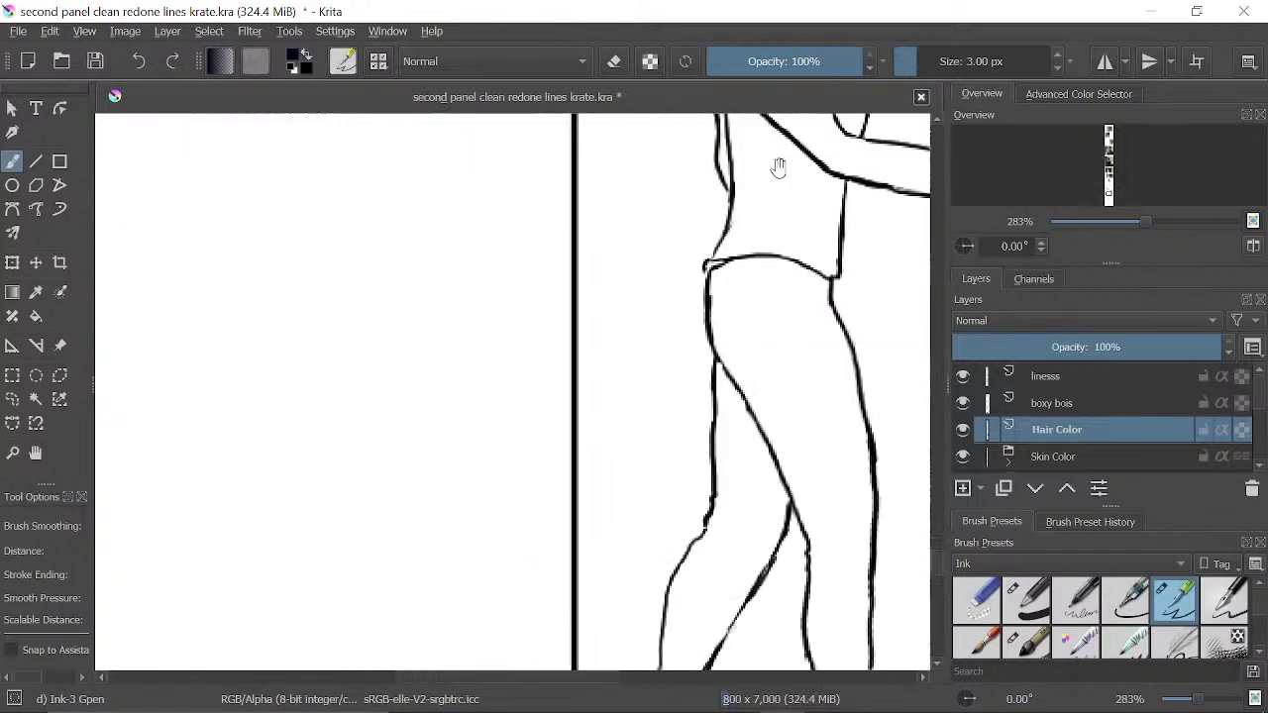
{"action": "left_click_drag", "start_coordinate": [1147, 222], "coordinate": [1093, 224]}
{"action": "left_click_drag", "start_coordinate": [759, 455], "coordinate": [758, 207]}
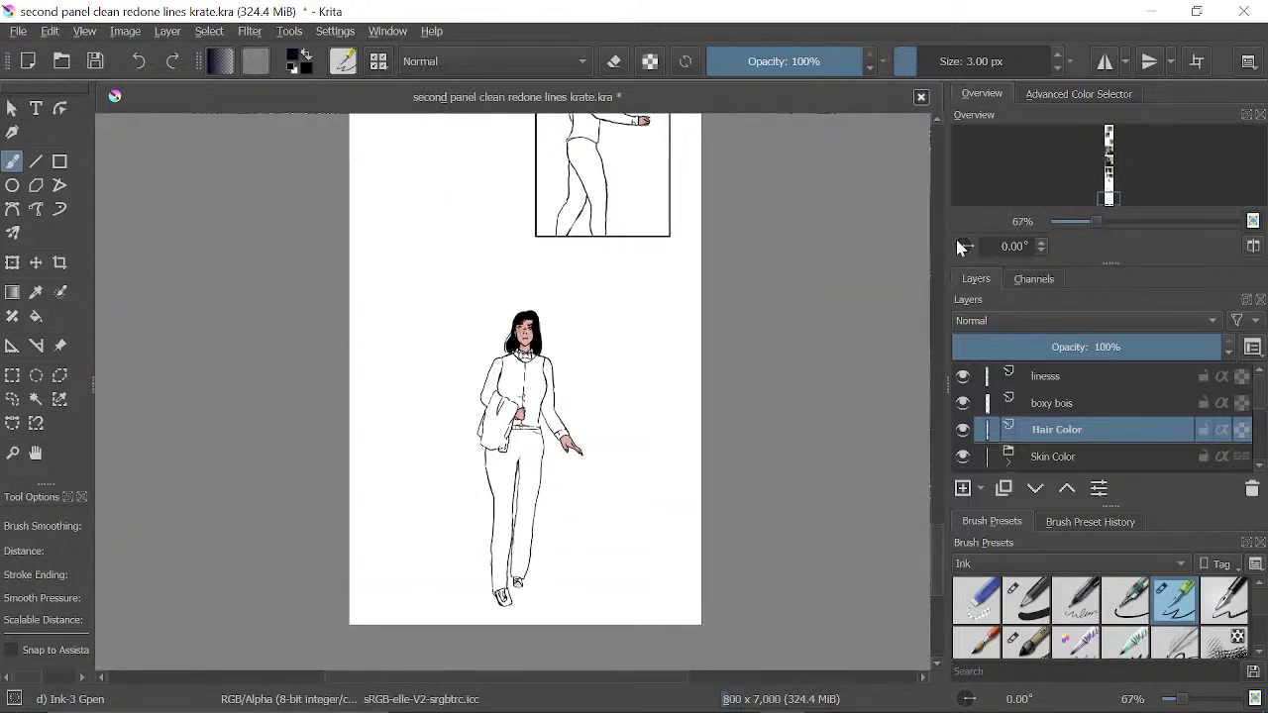
{"action": "left_click_drag", "start_coordinate": [1096, 224], "coordinate": [1154, 221]}
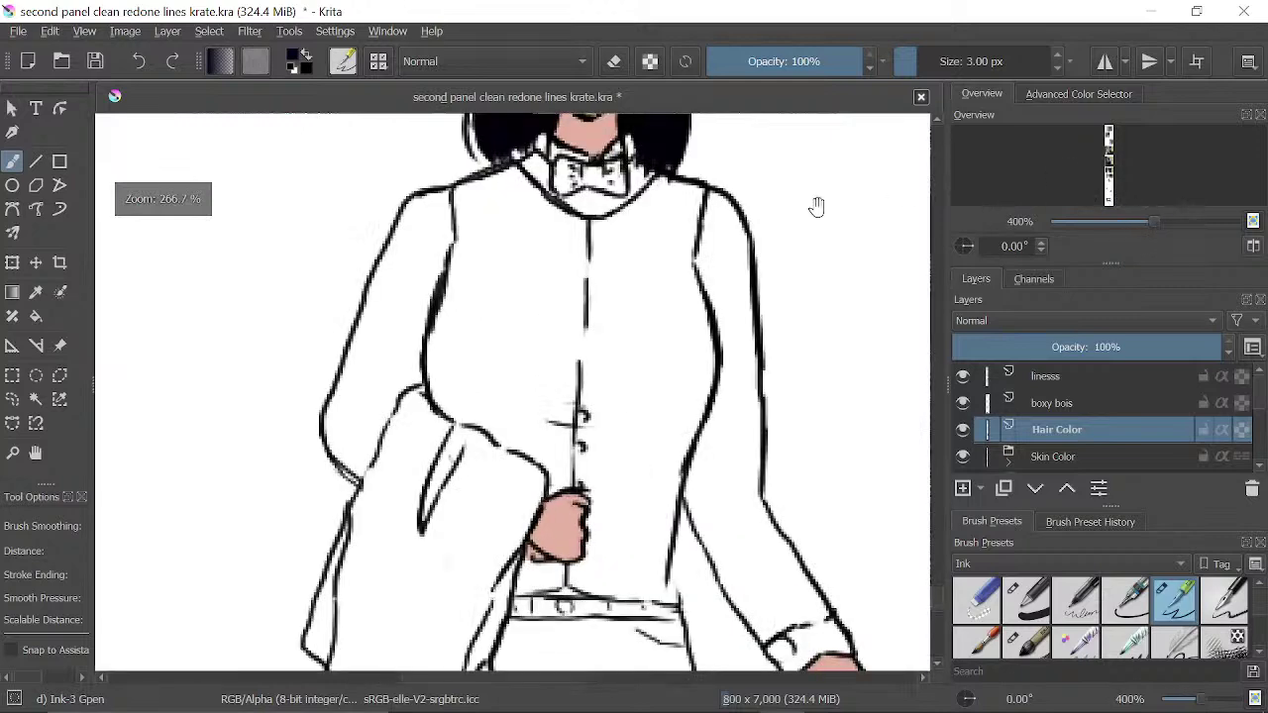
{"action": "left_click_drag", "start_coordinate": [816, 204], "coordinate": [683, 317]}
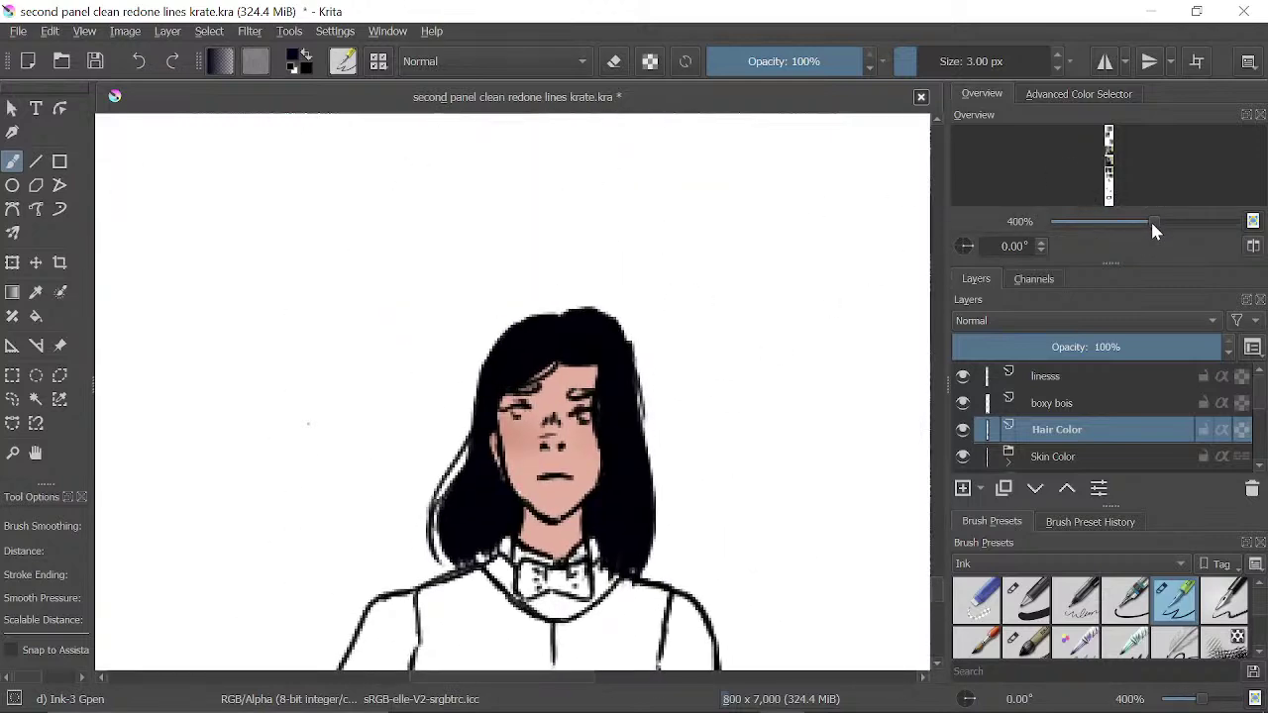
{"action": "left_click_drag", "start_coordinate": [1153, 223], "coordinate": [1174, 223]}
{"action": "left_click_drag", "start_coordinate": [717, 428], "coordinate": [683, 237]}
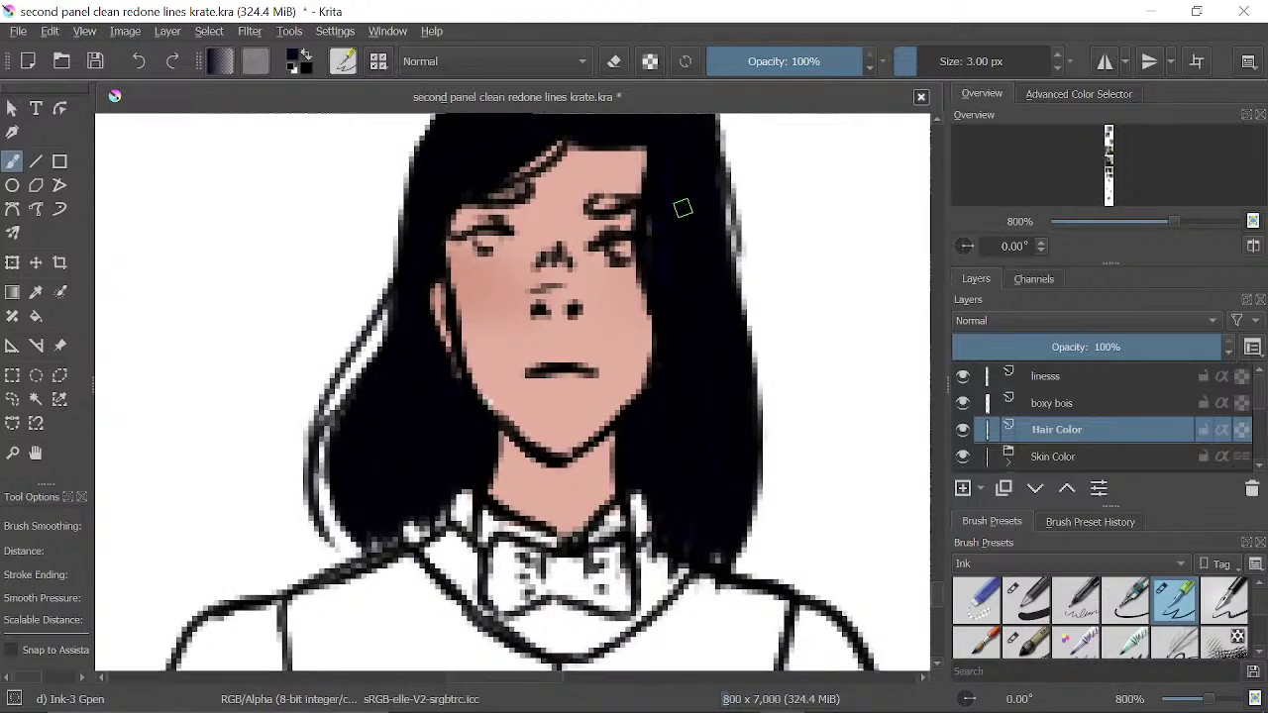
{"action": "scroll", "coordinate": [711, 230], "scroll_direction": "up", "scroll_amount": 3}
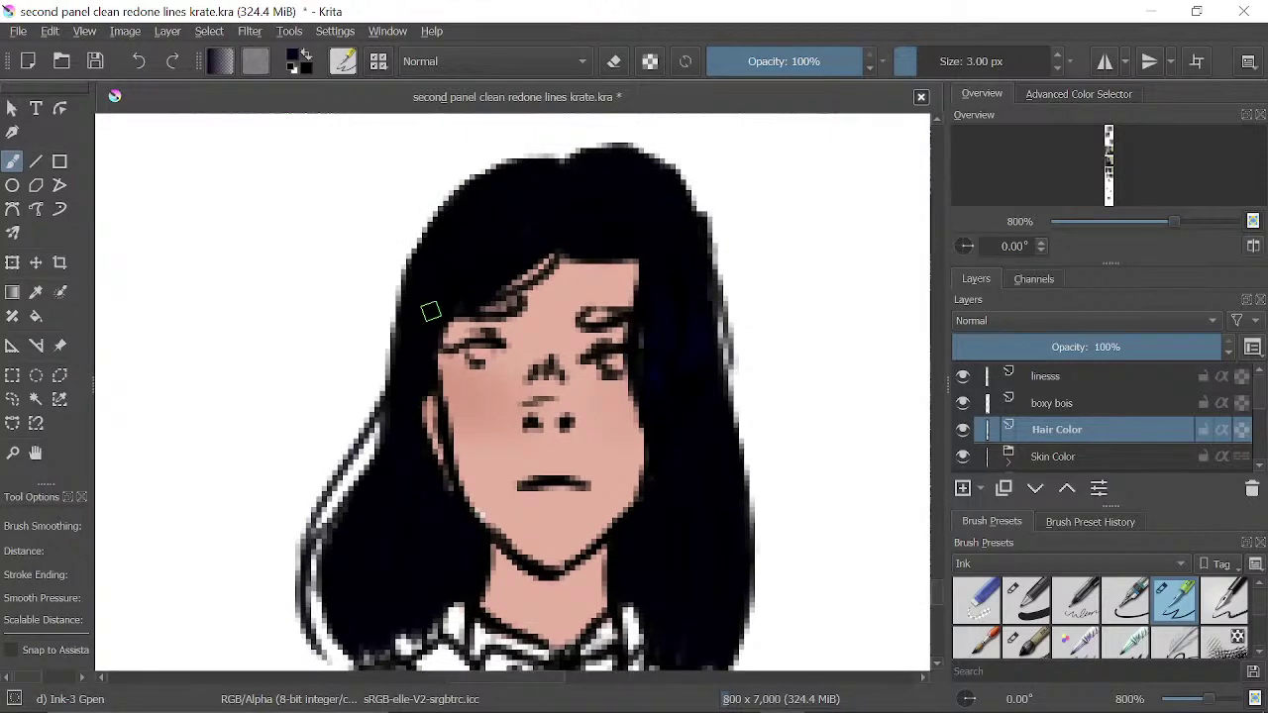
{"action": "left_click_drag", "start_coordinate": [475, 209], "coordinate": [455, 232]}
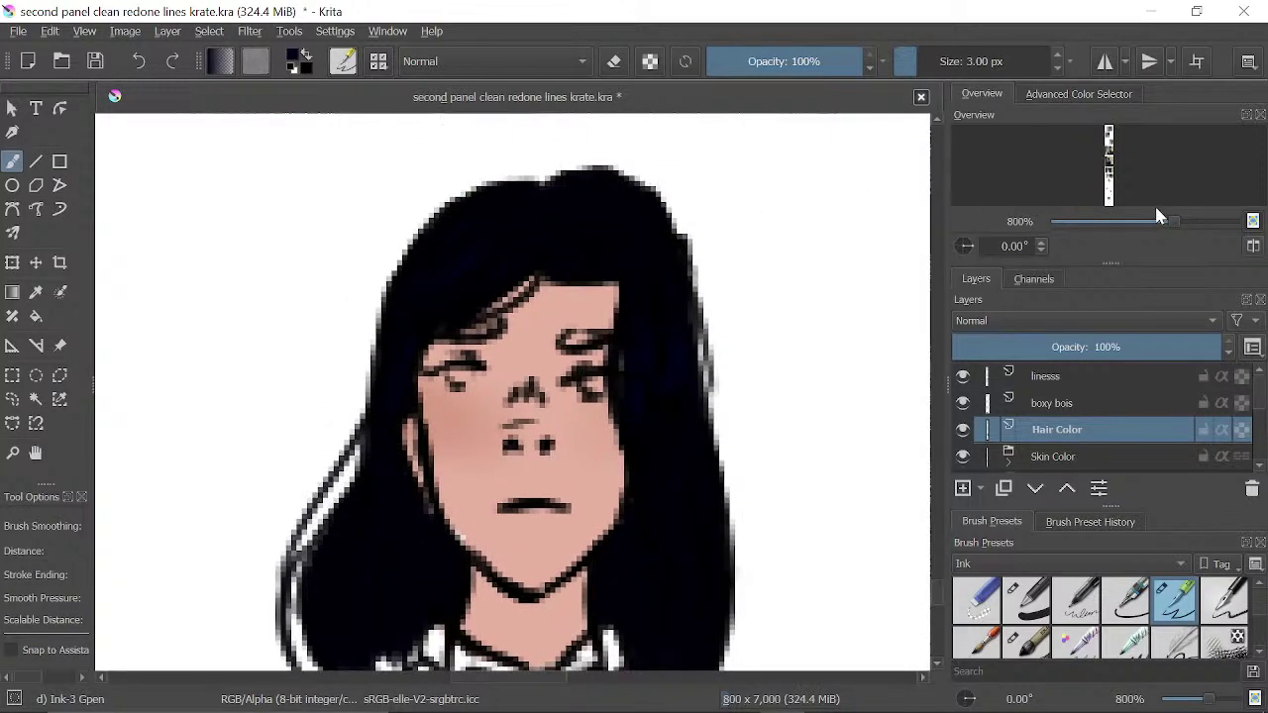
- Resample the dark hair color from the area above the ear of the profile woman in the framed panel
{"action": "left_click_drag", "start_coordinate": [1158, 216], "coordinate": [1132, 222]}
{"action": "scroll", "coordinate": [798, 238], "scroll_direction": "down", "scroll_amount": 5}
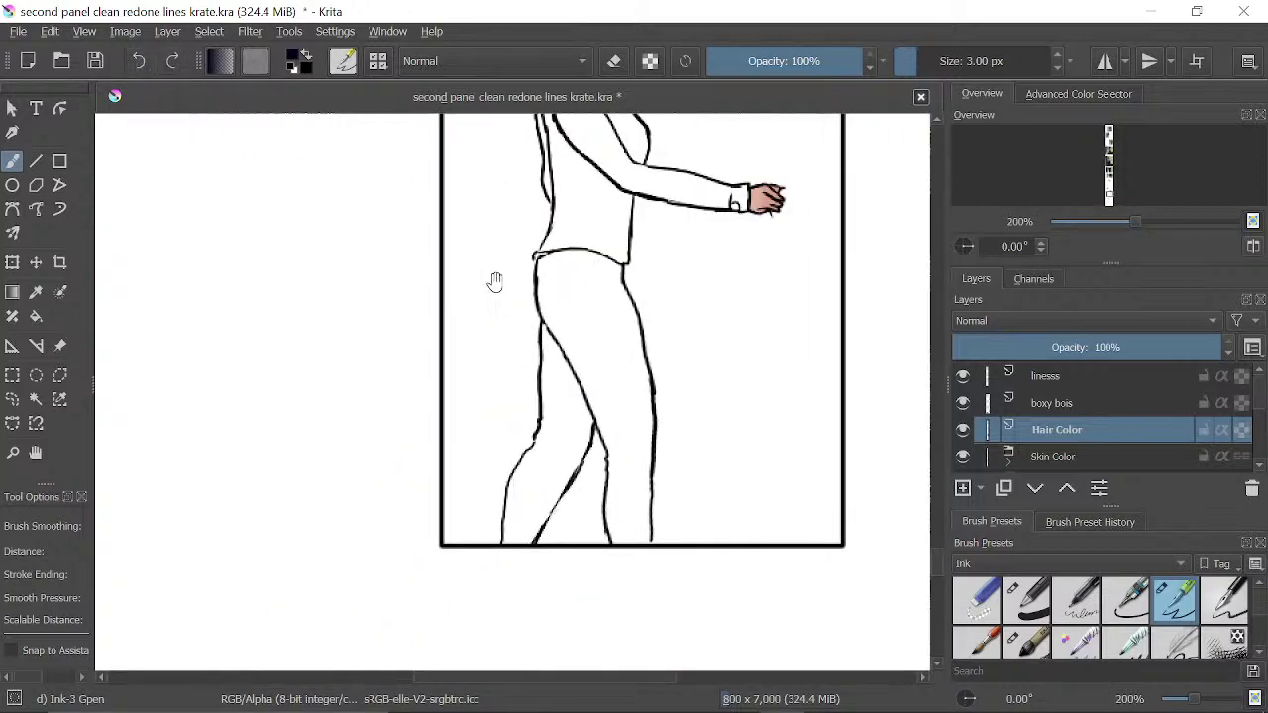
{"action": "scroll", "coordinate": [518, 249], "scroll_direction": "up", "scroll_amount": 2}
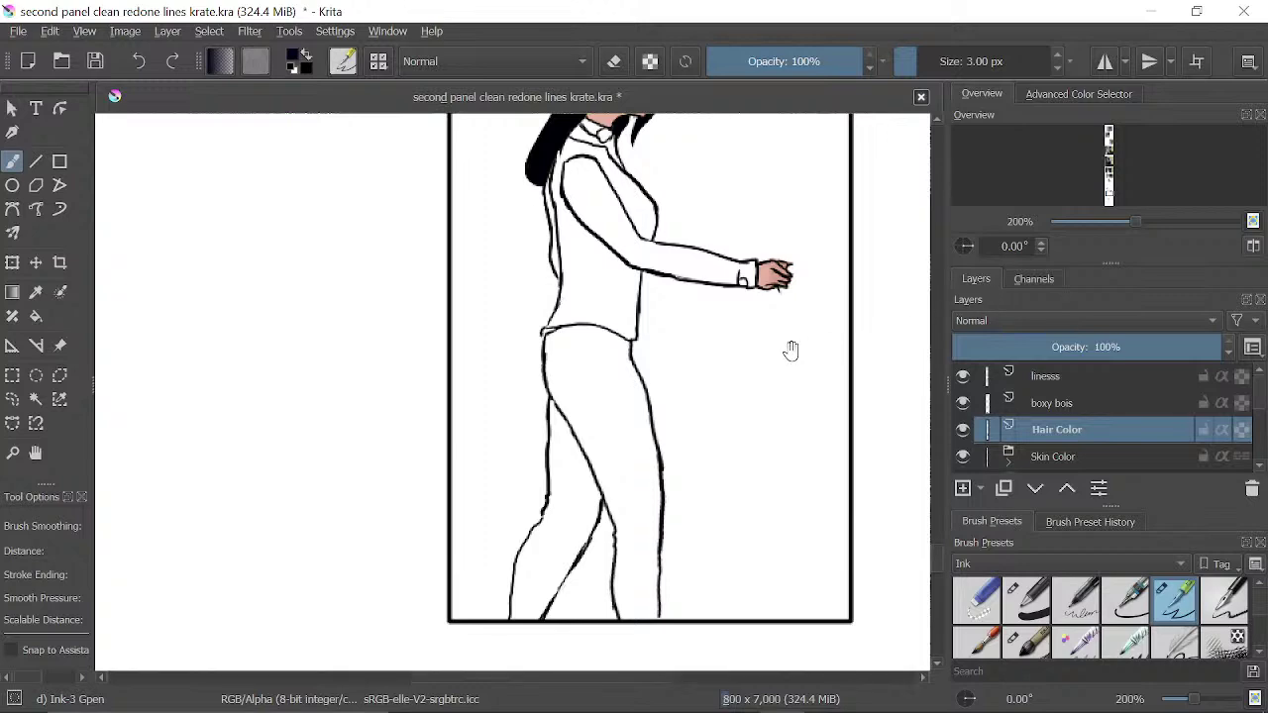
{"action": "scroll", "coordinate": [773, 344], "scroll_direction": "up", "scroll_amount": 4}
{"action": "left_click", "coordinate": [1152, 219]}
{"action": "left_click_drag", "start_coordinate": [1157, 220], "coordinate": [1174, 222]}
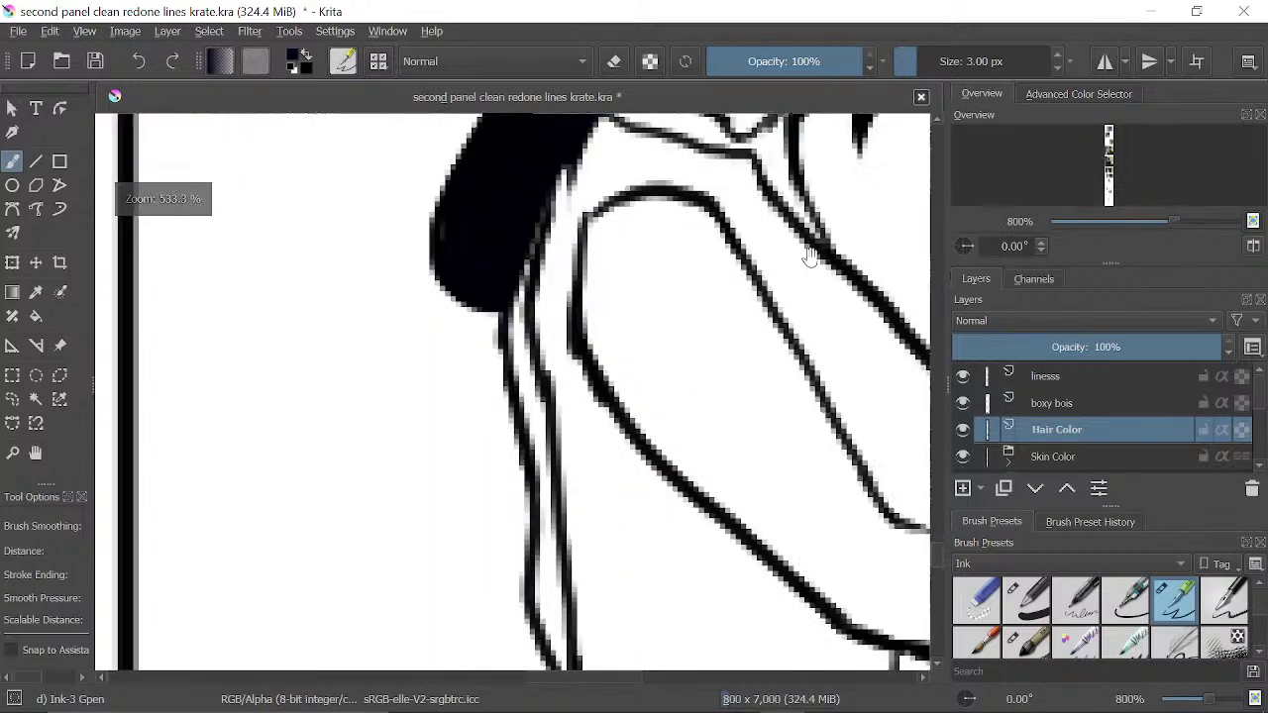
{"action": "left_click_drag", "start_coordinate": [809, 255], "coordinate": [682, 492]}
{"action": "left_click_drag", "start_coordinate": [606, 303], "coordinate": [619, 487]}
{"action": "left_click_drag", "start_coordinate": [625, 334], "coordinate": [642, 394]}
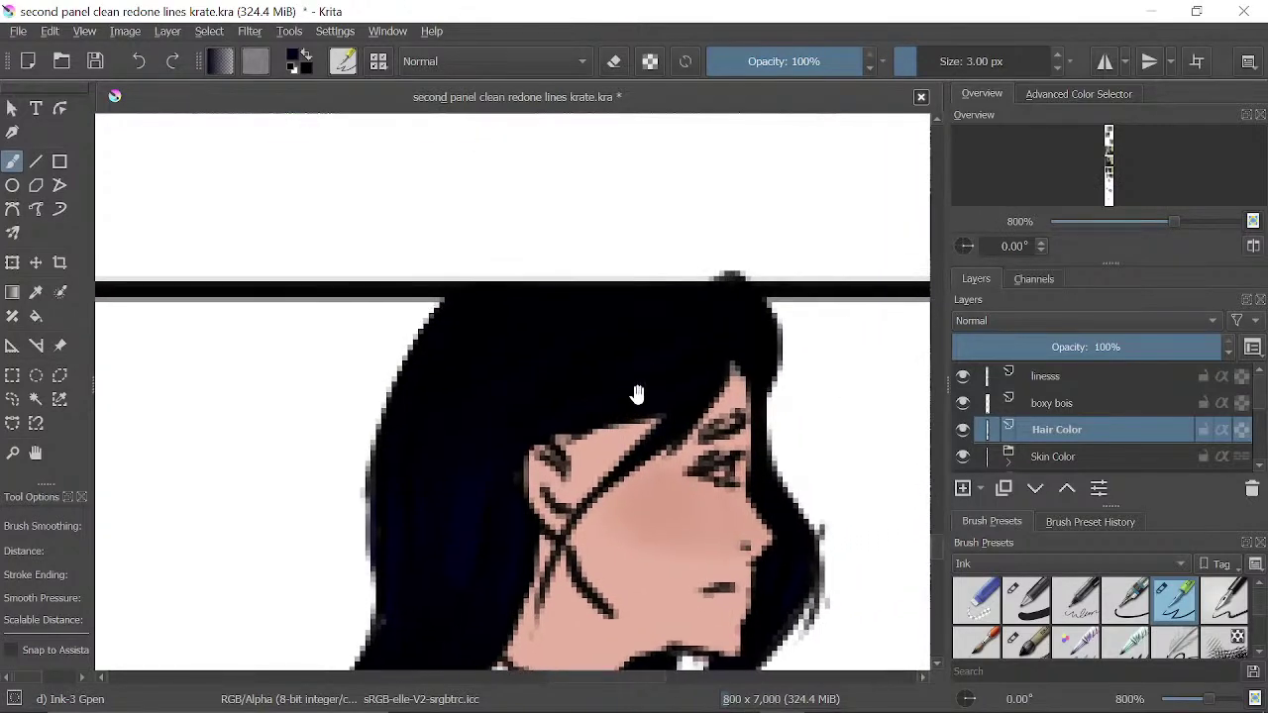
{"action": "left_click_drag", "start_coordinate": [1172, 227], "coordinate": [1198, 228]}
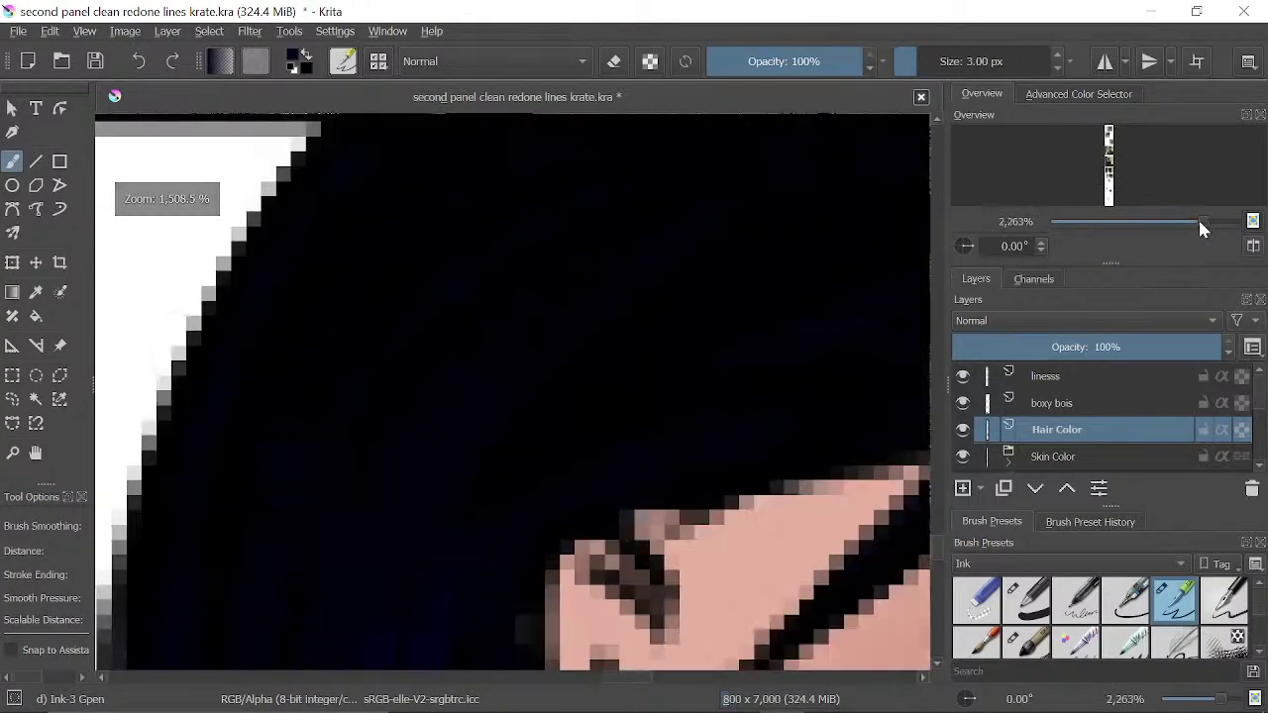
{"action": "key", "text": "ctrl"}
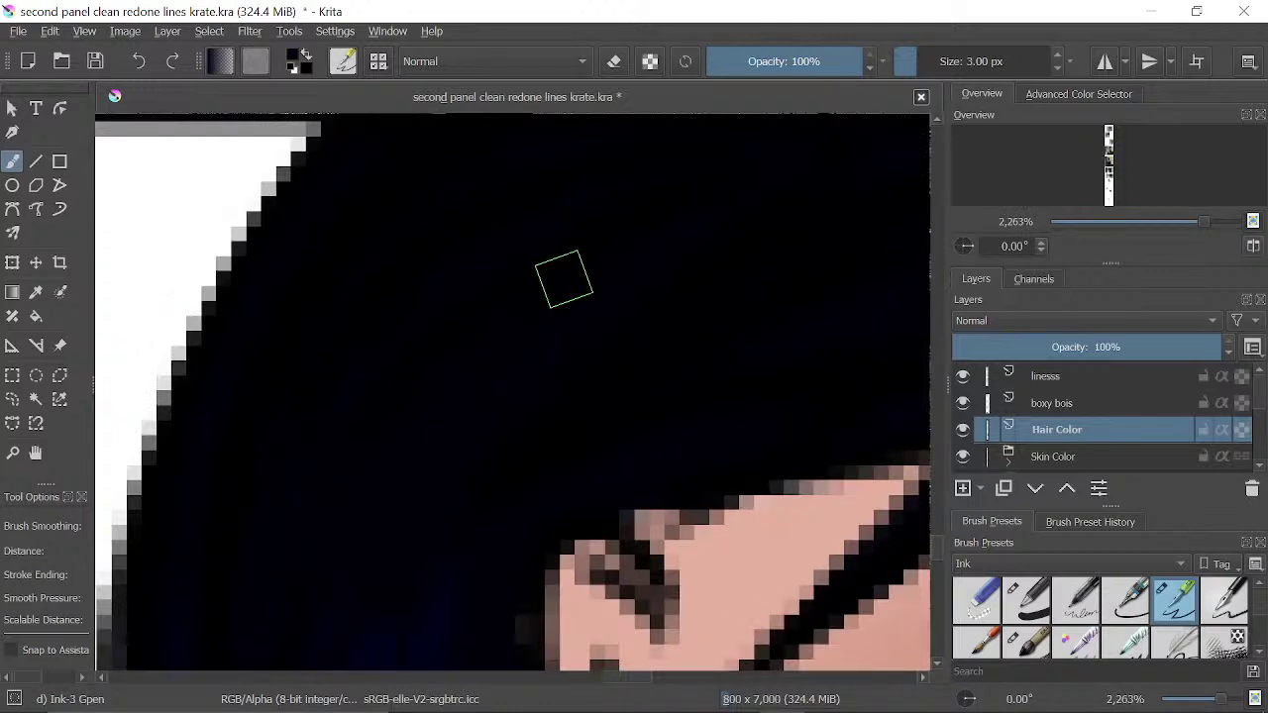
- Refine the bow-tied woman's highlights with fine dark strands across the bangs and crown
{"action": "left_click_drag", "start_coordinate": [1207, 222], "coordinate": [1137, 221]}
{"action": "left_click_drag", "start_coordinate": [653, 456], "coordinate": [689, 316]}
{"action": "left_click_drag", "start_coordinate": [393, 622], "coordinate": [591, 136]}
{"action": "left_click_drag", "start_coordinate": [562, 397], "coordinate": [533, 80]}
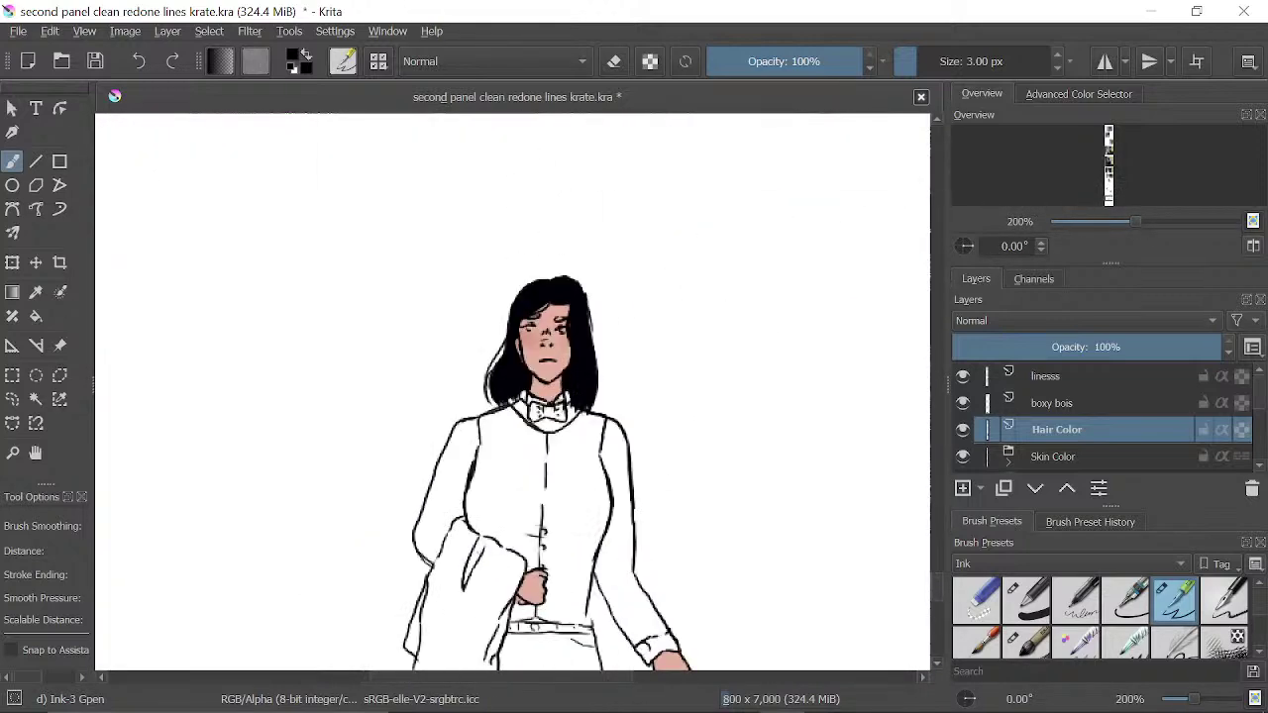
{"action": "left_click_drag", "start_coordinate": [1133, 223], "coordinate": [1173, 222]}
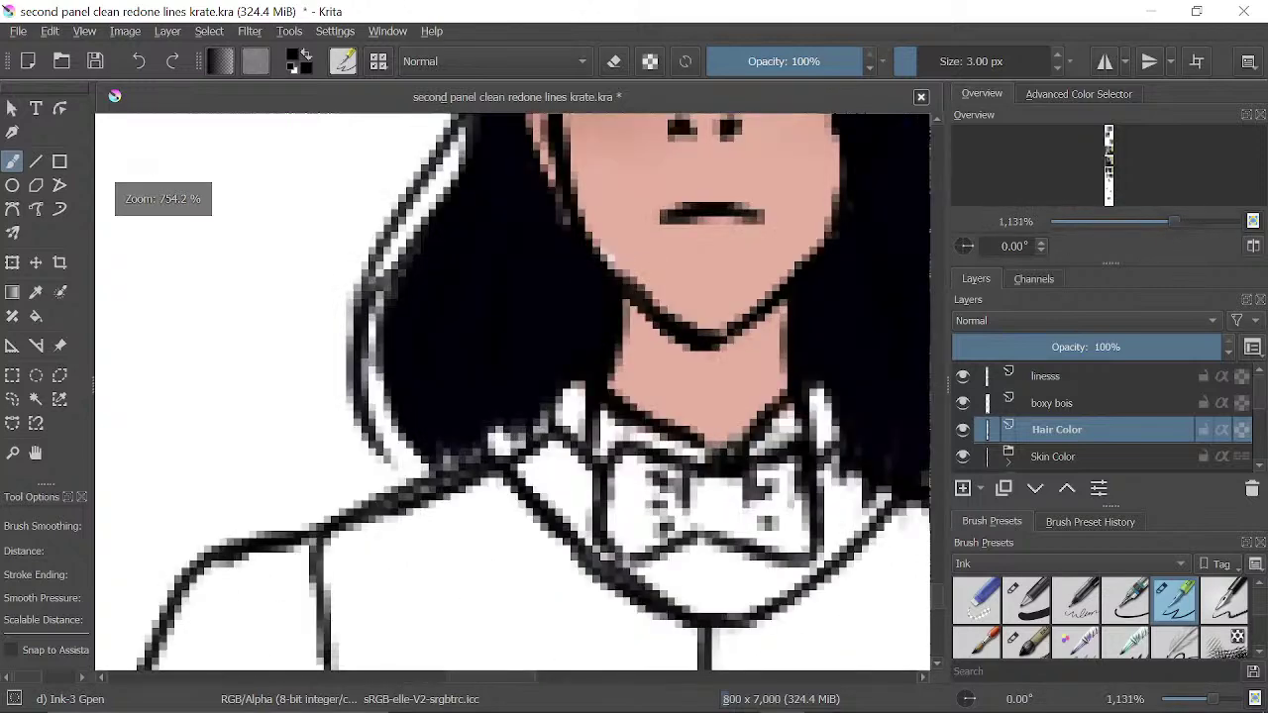
{"action": "mouse_move", "coordinate": [668, 304]}
{"action": "left_mouse_down"}
{"action": "mouse_move", "coordinate": [654, 390]}
{"action": "mouse_move", "coordinate": [680, 421]}
{"action": "left_mouse_up"}
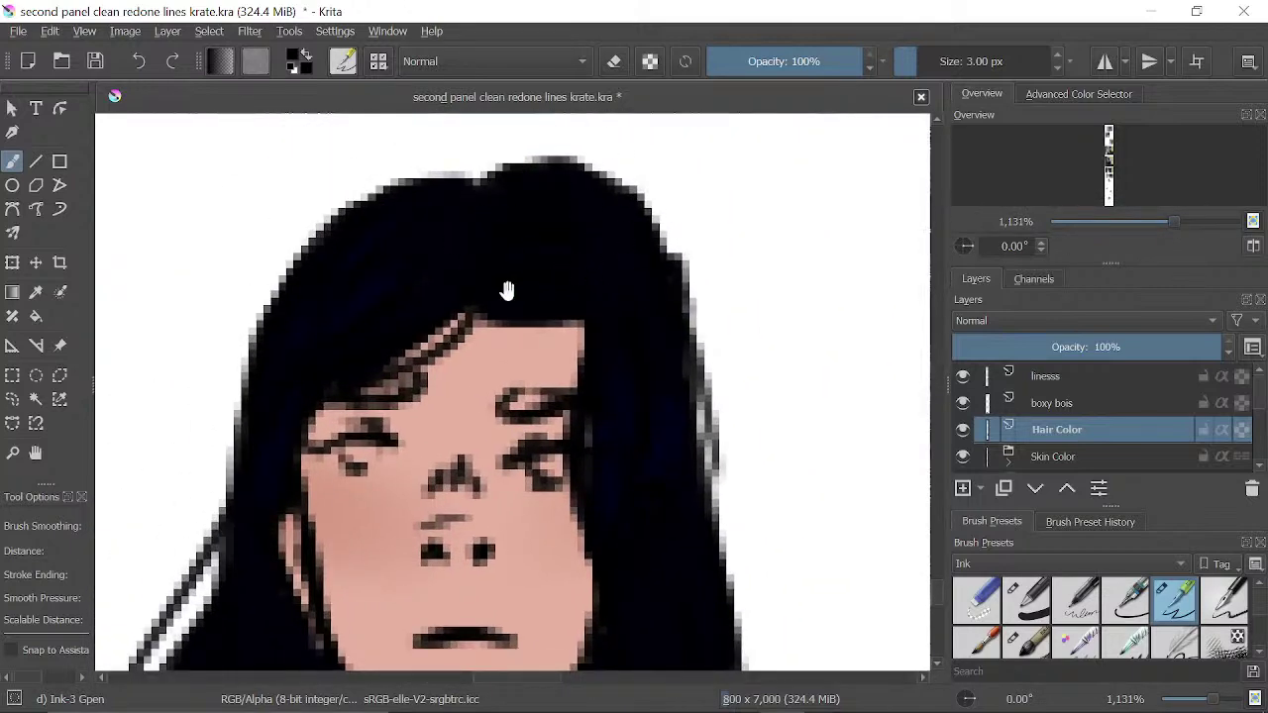
{"action": "left_click_drag", "start_coordinate": [507, 290], "coordinate": [572, 260]}
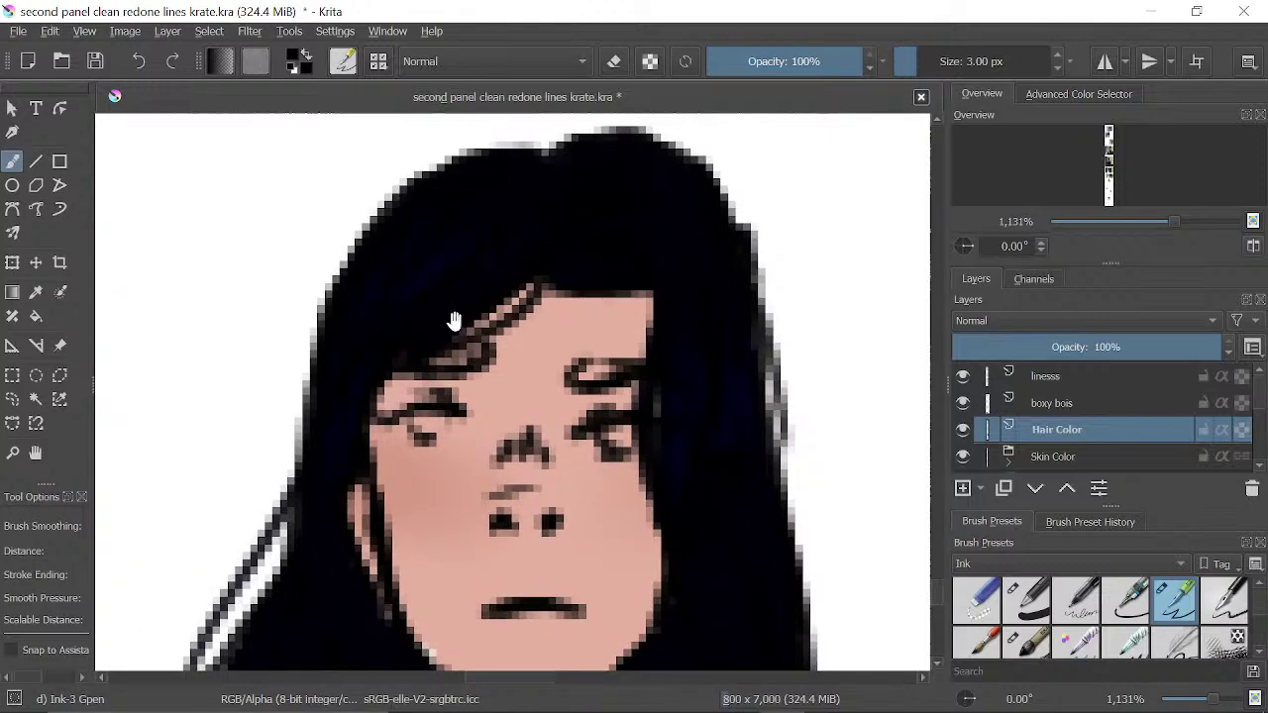
- Work fine dark strands into the hair lengths on both sides of her face, down to the collar
{"action": "left_click_drag", "start_coordinate": [453, 320], "coordinate": [525, 128]}
{"action": "left_click_drag", "start_coordinate": [361, 346], "coordinate": [364, 323]}
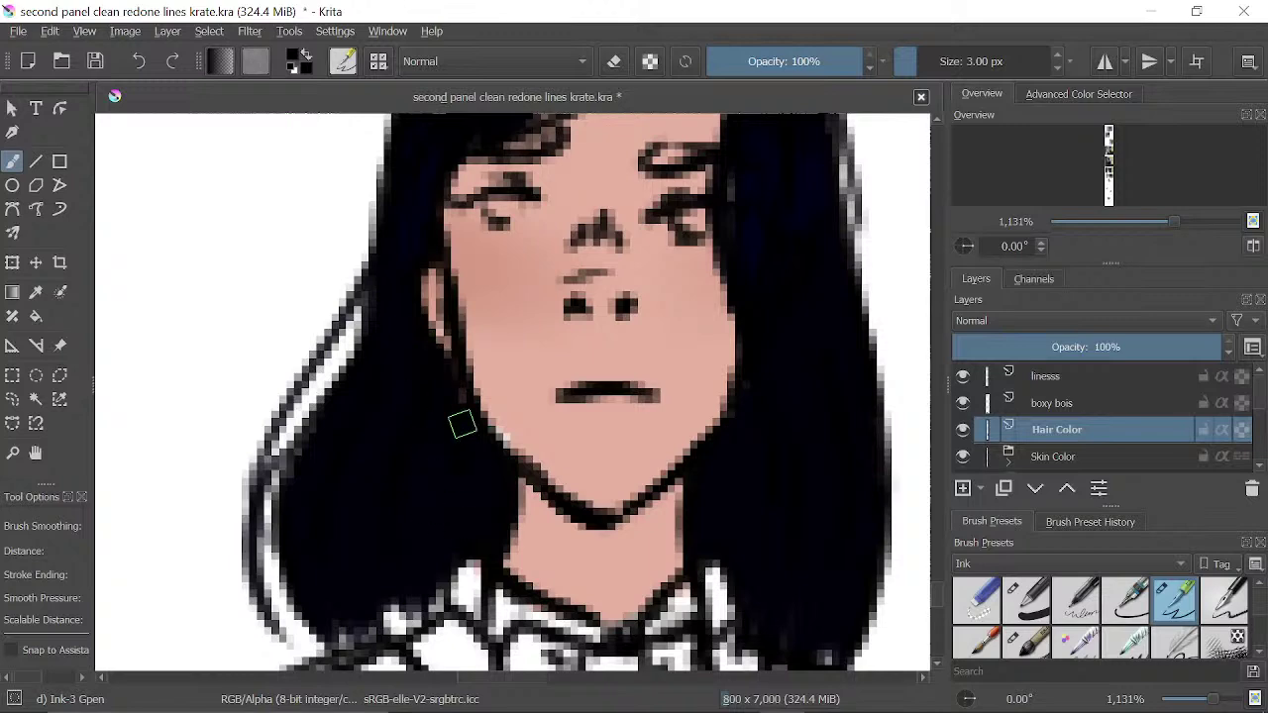
{"action": "left_click_drag", "start_coordinate": [609, 470], "coordinate": [503, 322]}
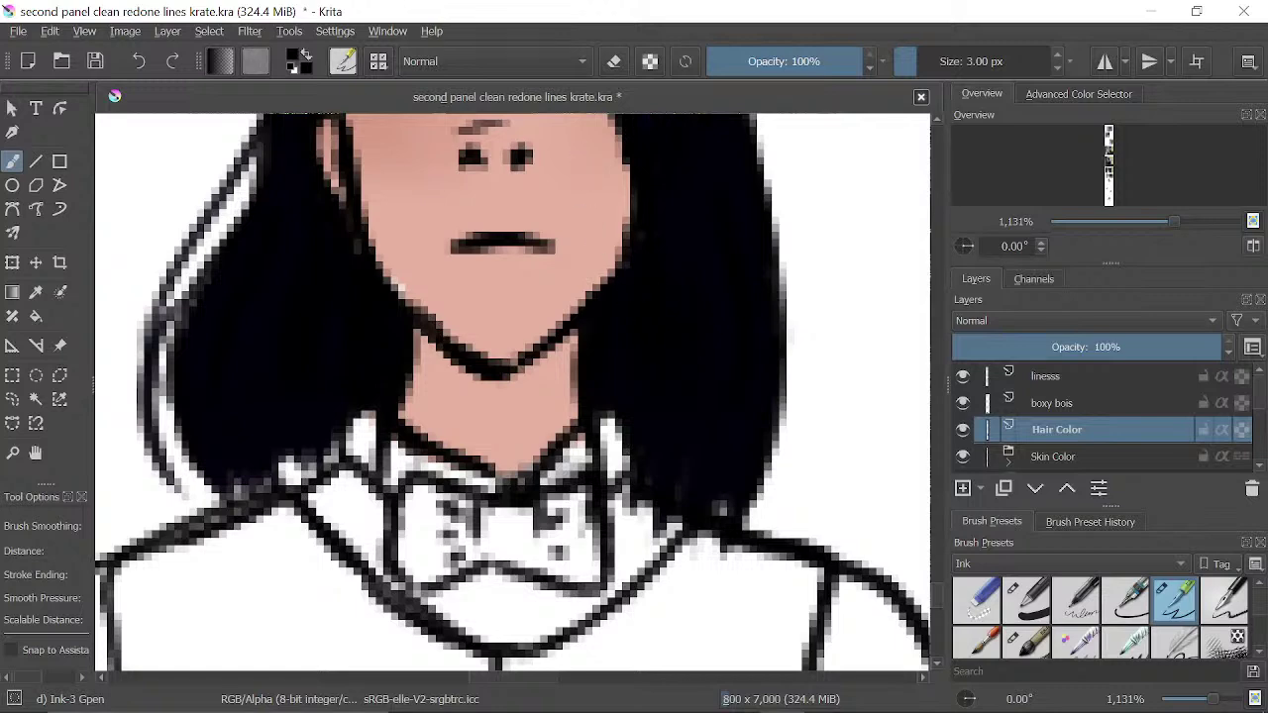
{"action": "left_click_drag", "start_coordinate": [559, 194], "coordinate": [562, 277]}
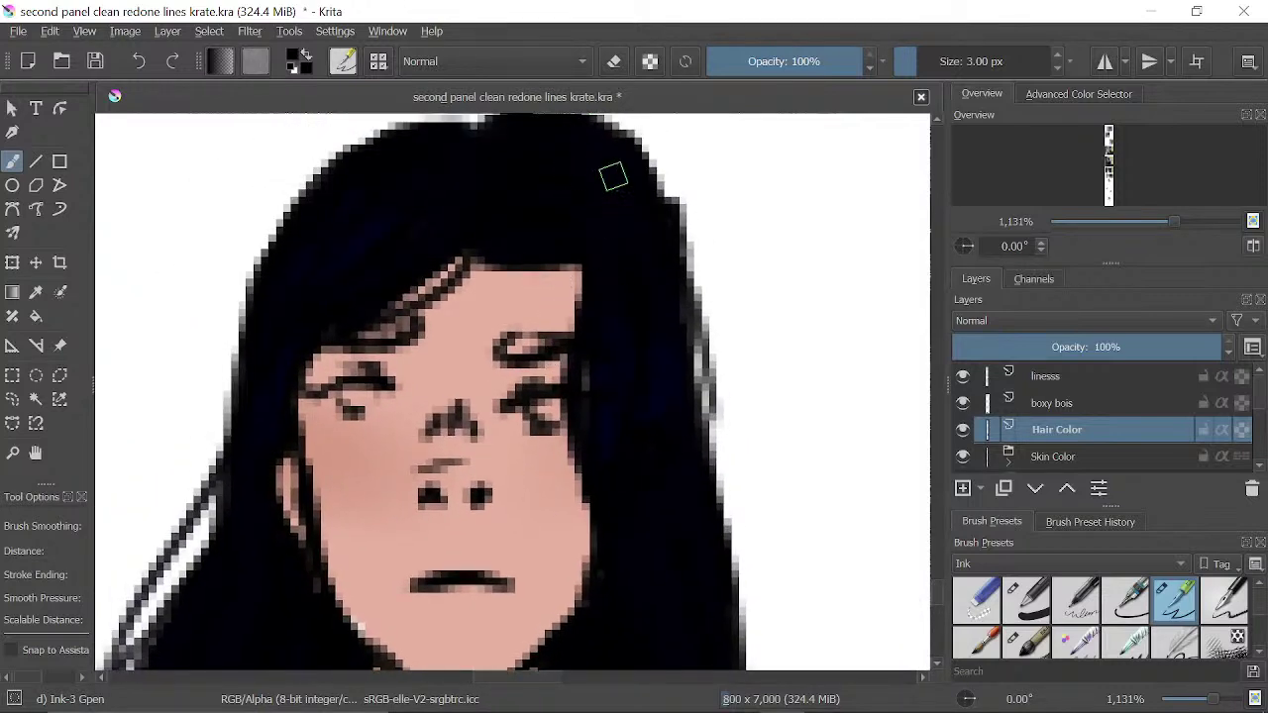
{"action": "left_click_drag", "start_coordinate": [637, 492], "coordinate": [670, 293]}
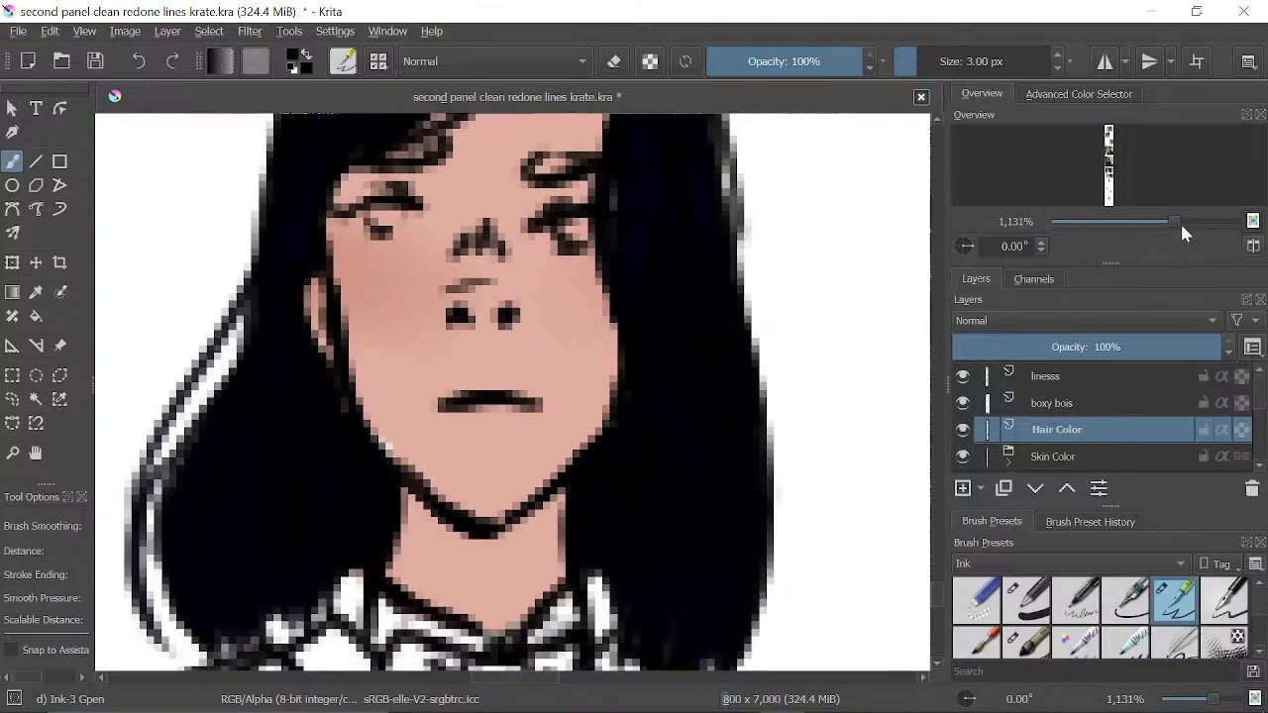
{"action": "left_click_drag", "start_coordinate": [1180, 226], "coordinate": [1162, 224]}
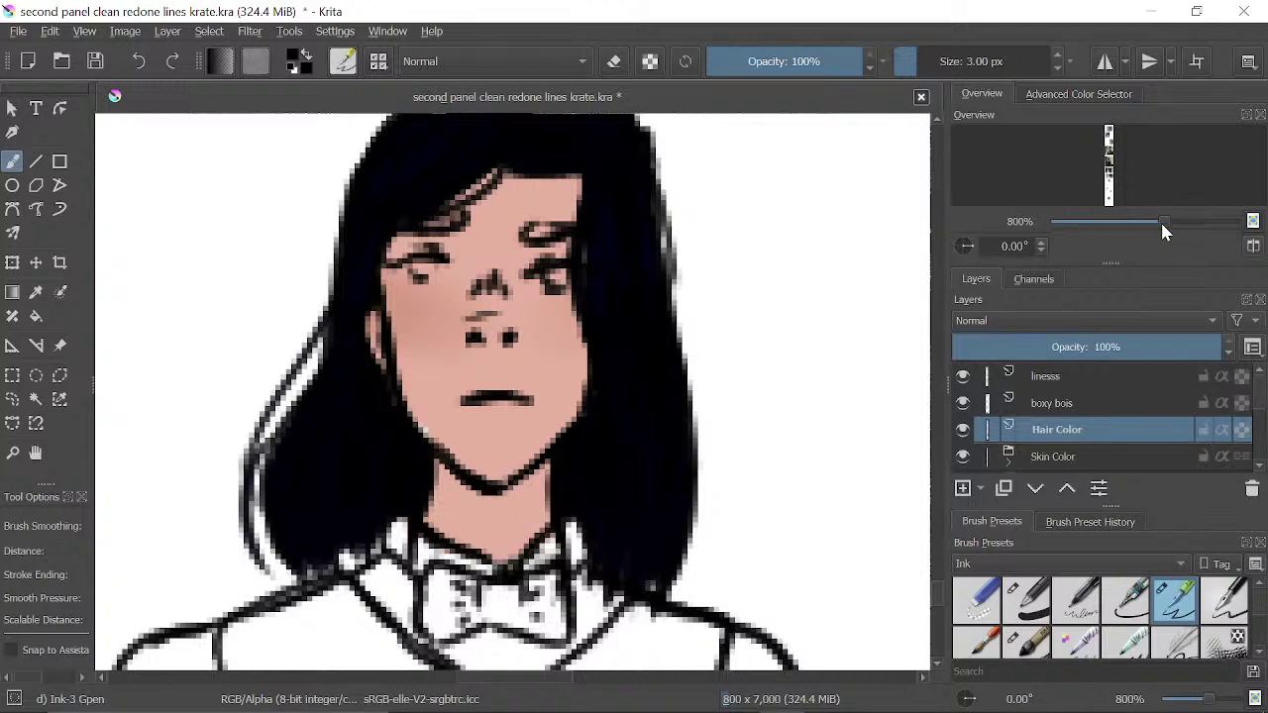
{"action": "left_click_drag", "start_coordinate": [779, 175], "coordinate": [764, 260]}
{"action": "mouse_move", "coordinate": [527, 317]}
{"action": "left_mouse_down"}
{"action": "mouse_move", "coordinate": [509, 317]}
{"action": "mouse_move", "coordinate": [552, 315]}
{"action": "left_mouse_up"}
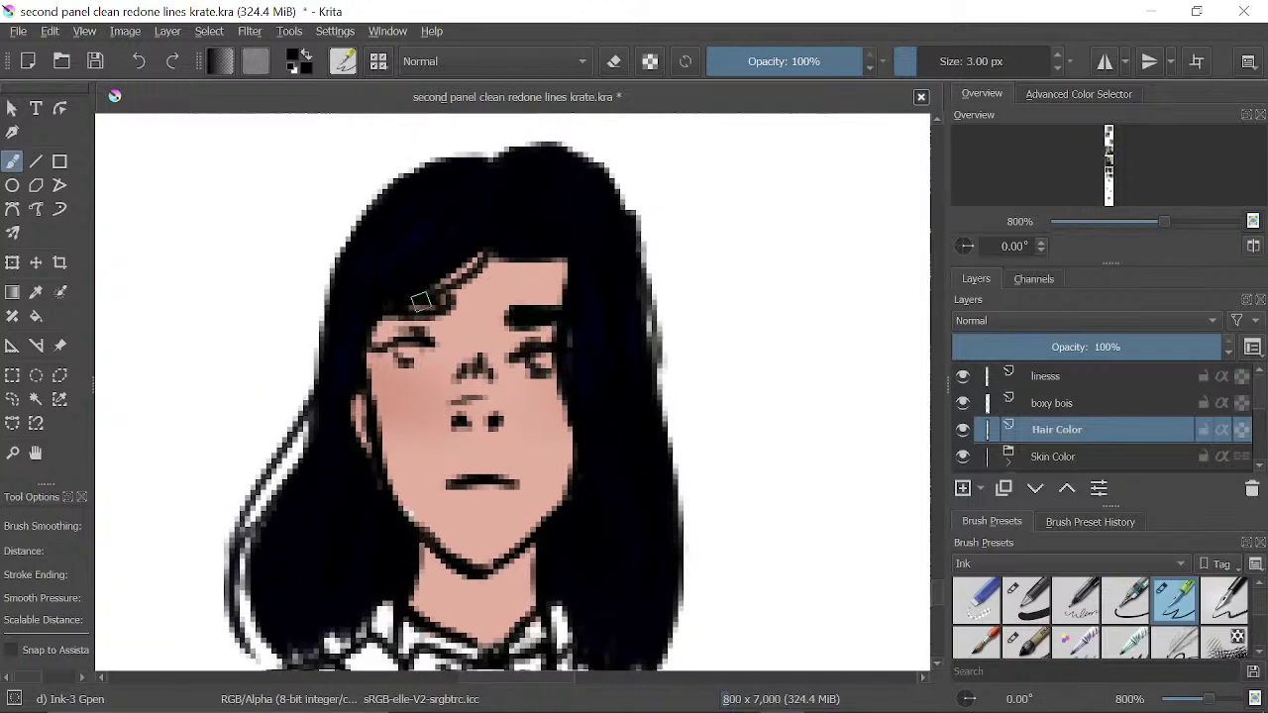
{"action": "left_click_drag", "start_coordinate": [420, 300], "coordinate": [423, 305]}
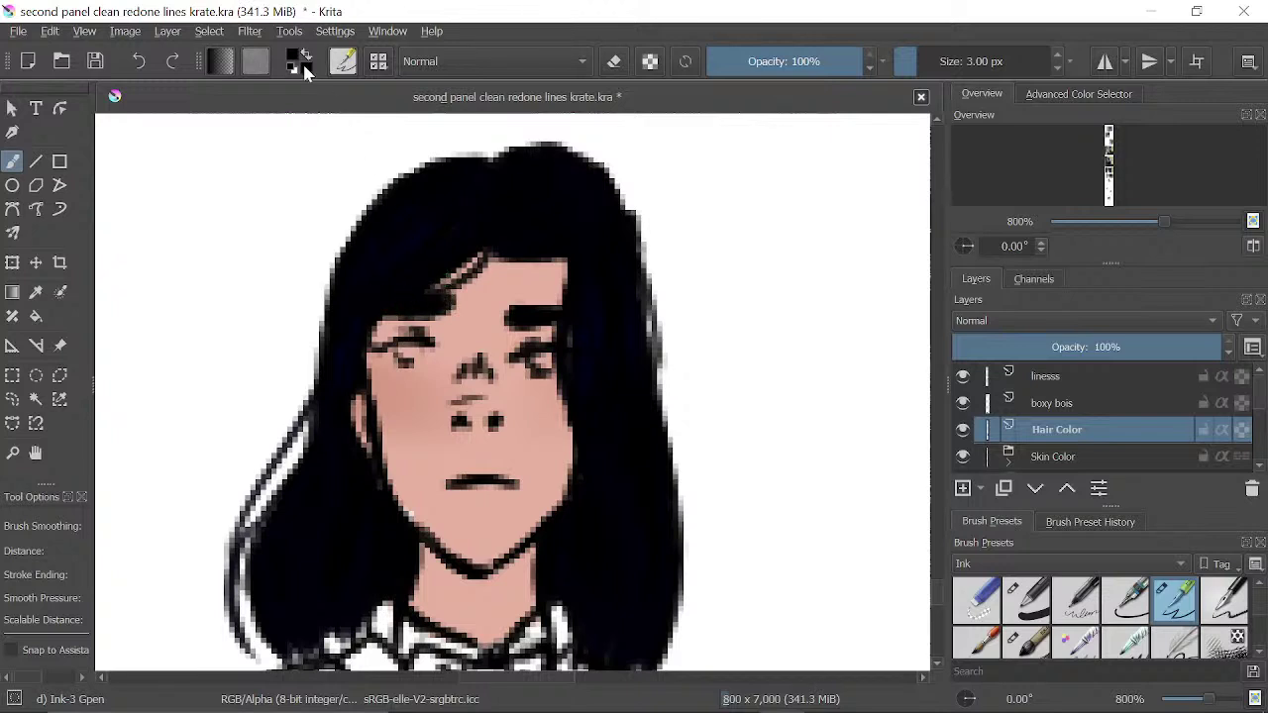
{"action": "left_click", "coordinate": [139, 60]}
{"action": "left_click", "coordinate": [138, 60]}
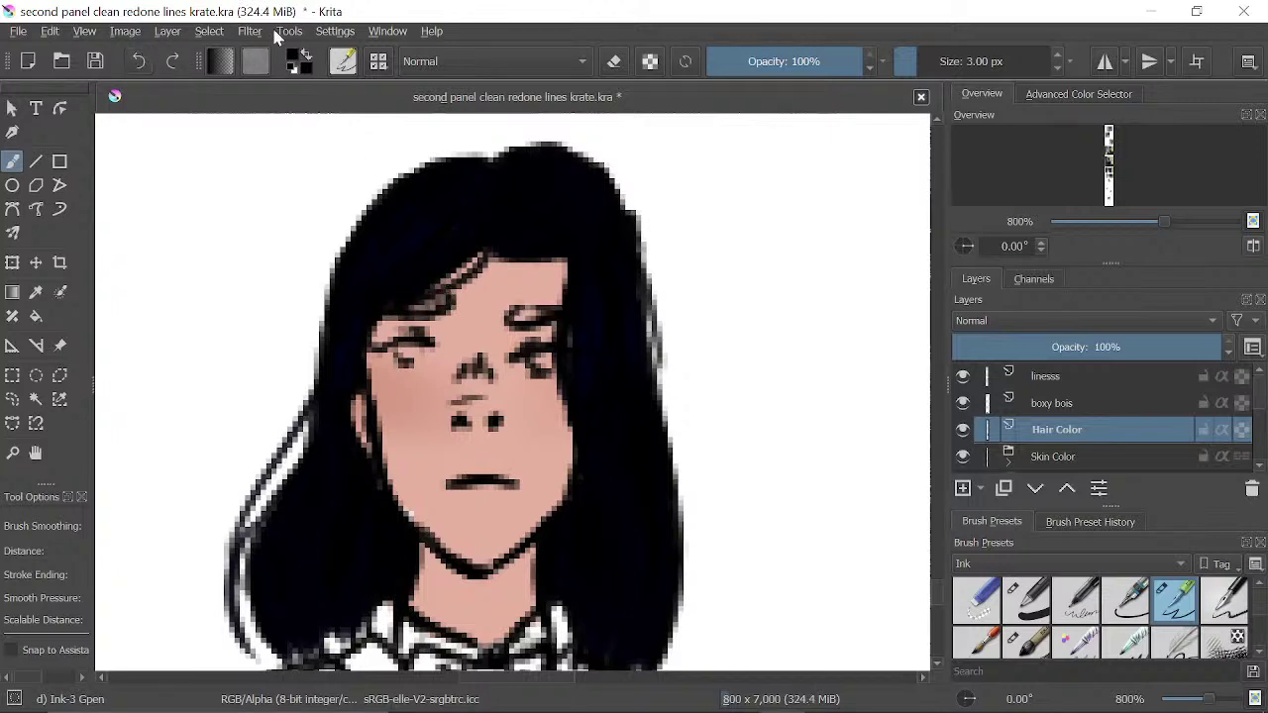
{"action": "left_click", "coordinate": [170, 62]}
- Inspect the finished hair highlights of the front-facing woman below the framed panel, from the bangs to the crown
{"action": "left_click_drag", "start_coordinate": [408, 540], "coordinate": [891, 307]}
{"action": "left_click_drag", "start_coordinate": [1168, 222], "coordinate": [1179, 228]}
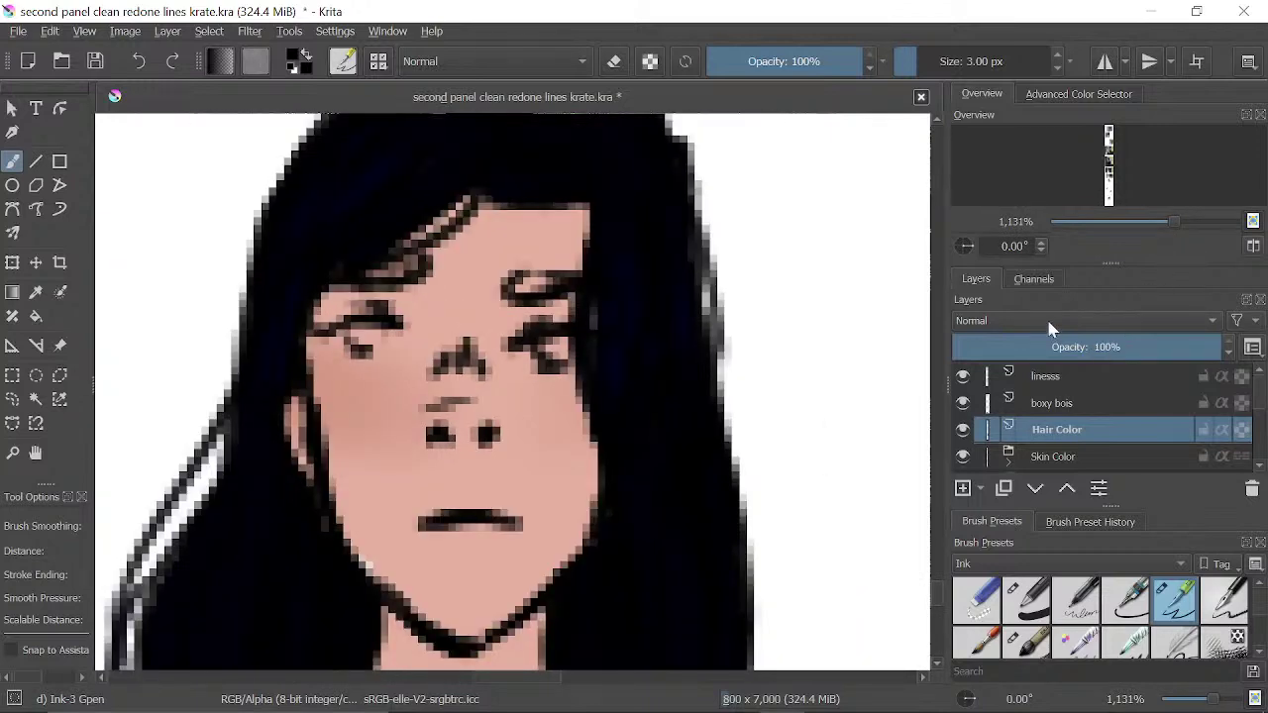
{"action": "left_click_drag", "start_coordinate": [455, 204], "coordinate": [542, 427]}
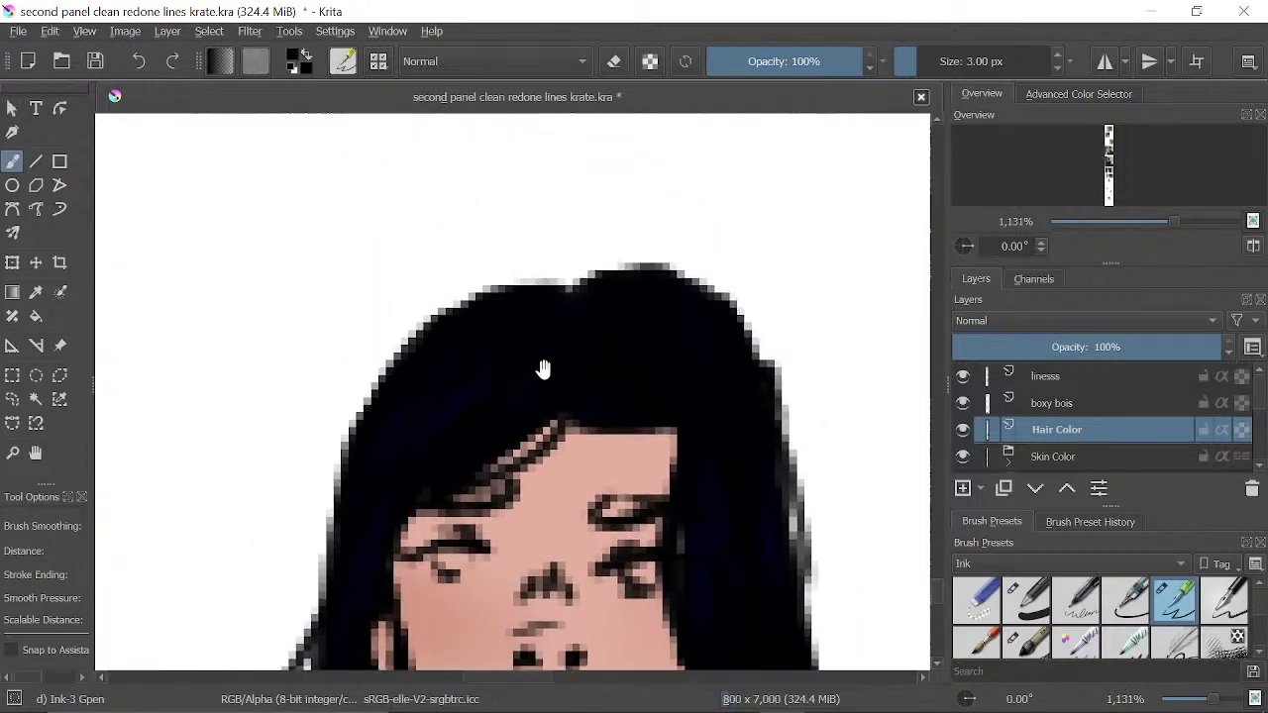
{"action": "left_click_drag", "start_coordinate": [1154, 227], "coordinate": [1203, 224]}
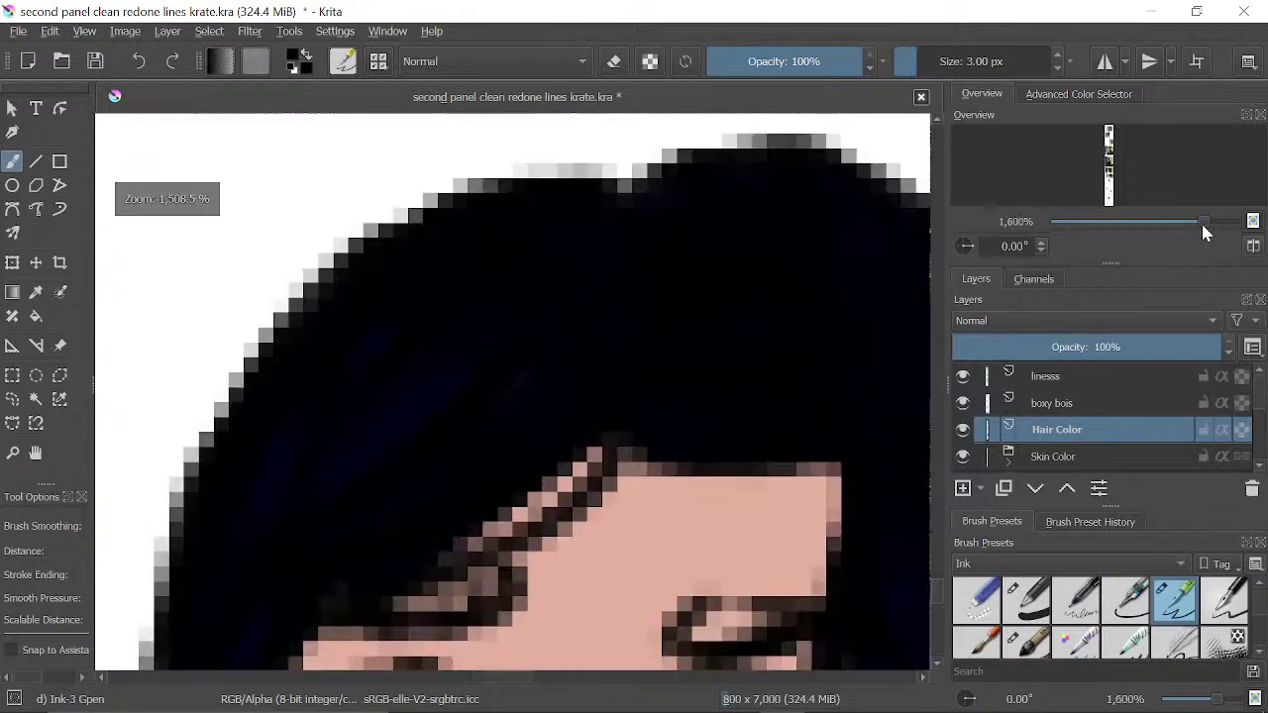
{"action": "left_click_drag", "start_coordinate": [545, 352], "coordinate": [769, 243]}
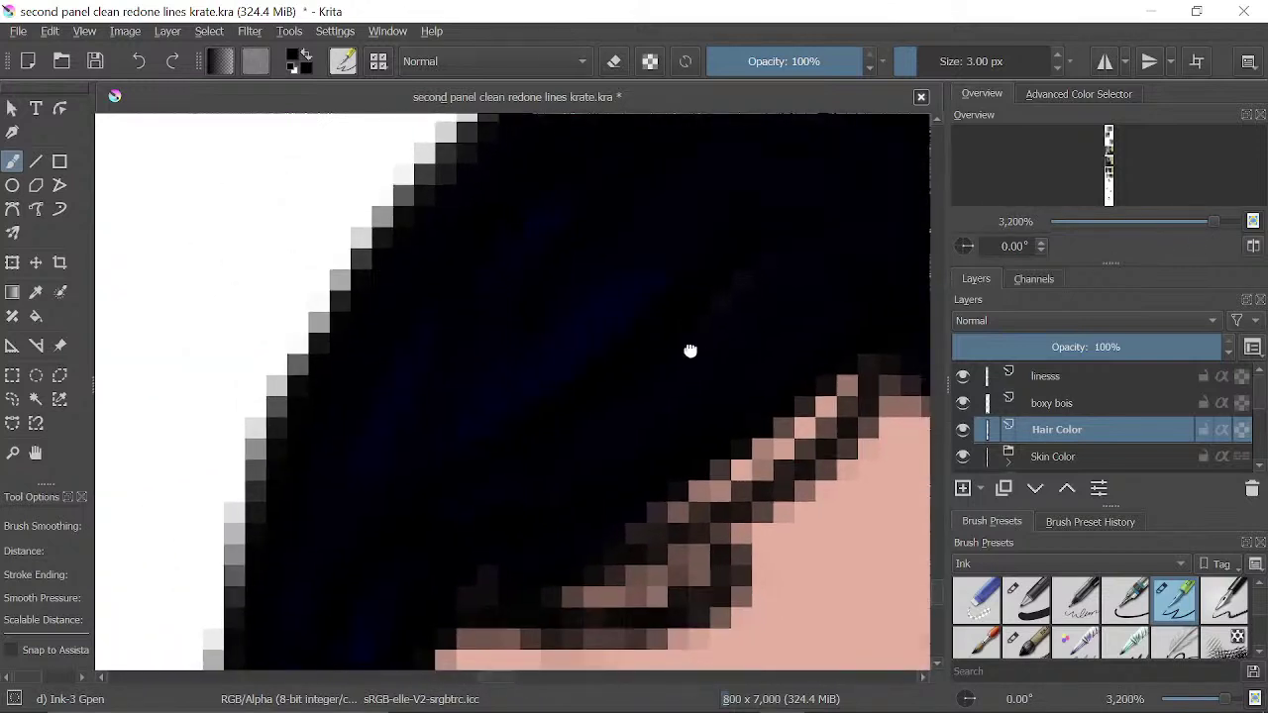
{"action": "left_click_drag", "start_coordinate": [688, 351], "coordinate": [670, 256]}
{"action": "key", "text": "ctrl"}
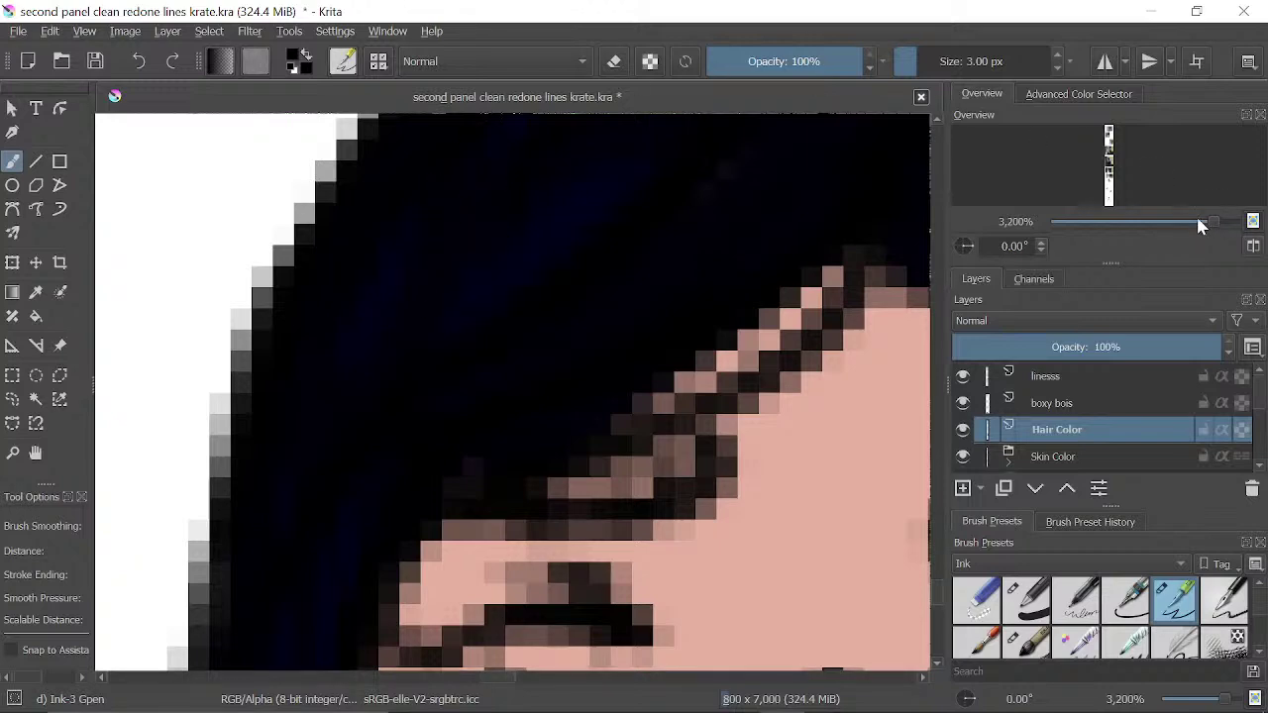
{"action": "mouse_move", "coordinate": [1198, 226]}
{"action": "left_mouse_down"}
{"action": "mouse_move", "coordinate": [1159, 215]}
{"action": "mouse_move", "coordinate": [1189, 213]}
{"action": "left_mouse_up"}
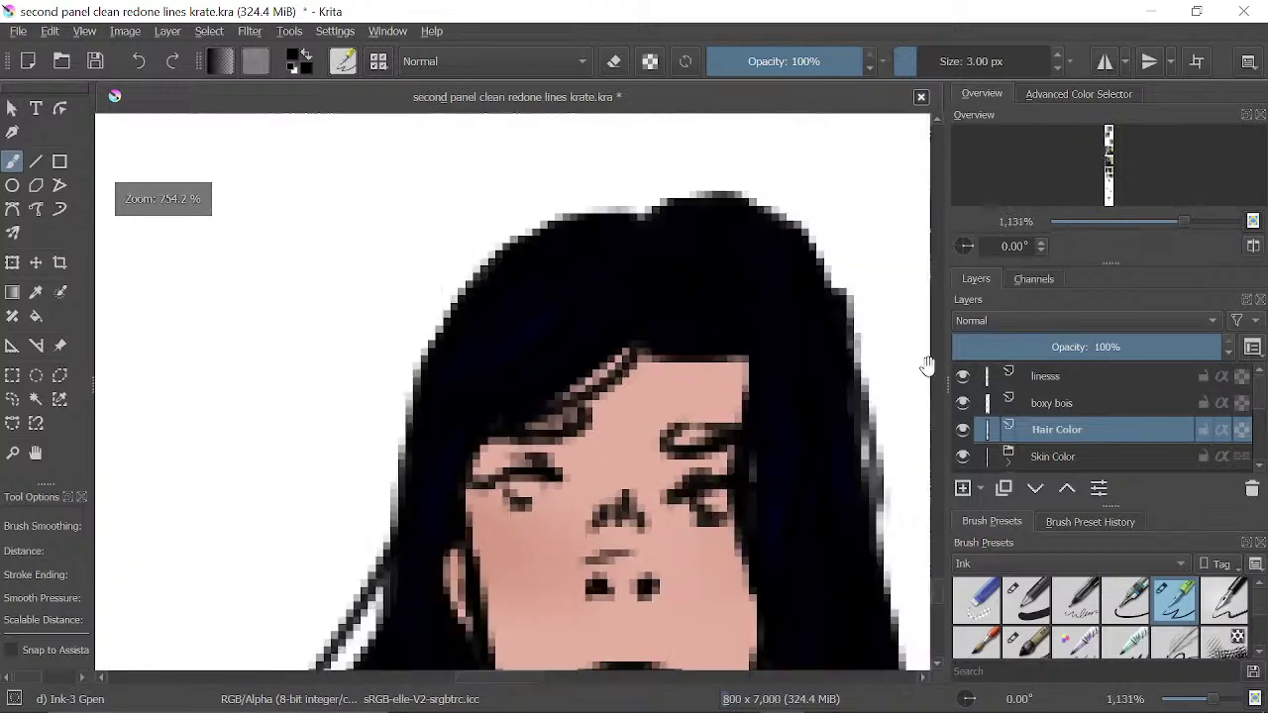
{"action": "left_click_drag", "start_coordinate": [928, 362], "coordinate": [722, 265]}
{"action": "left_click_drag", "start_coordinate": [552, 297], "coordinate": [631, 294]}
{"action": "mouse_move", "coordinate": [425, 270]}
{"action": "left_mouse_down"}
{"action": "mouse_move", "coordinate": [454, 280]}
{"action": "mouse_move", "coordinate": [408, 288]}
{"action": "mouse_move", "coordinate": [430, 283]}
{"action": "left_mouse_up"}
{"action": "scroll", "coordinate": [654, 193], "scroll_direction": "up", "scroll_amount": 5}
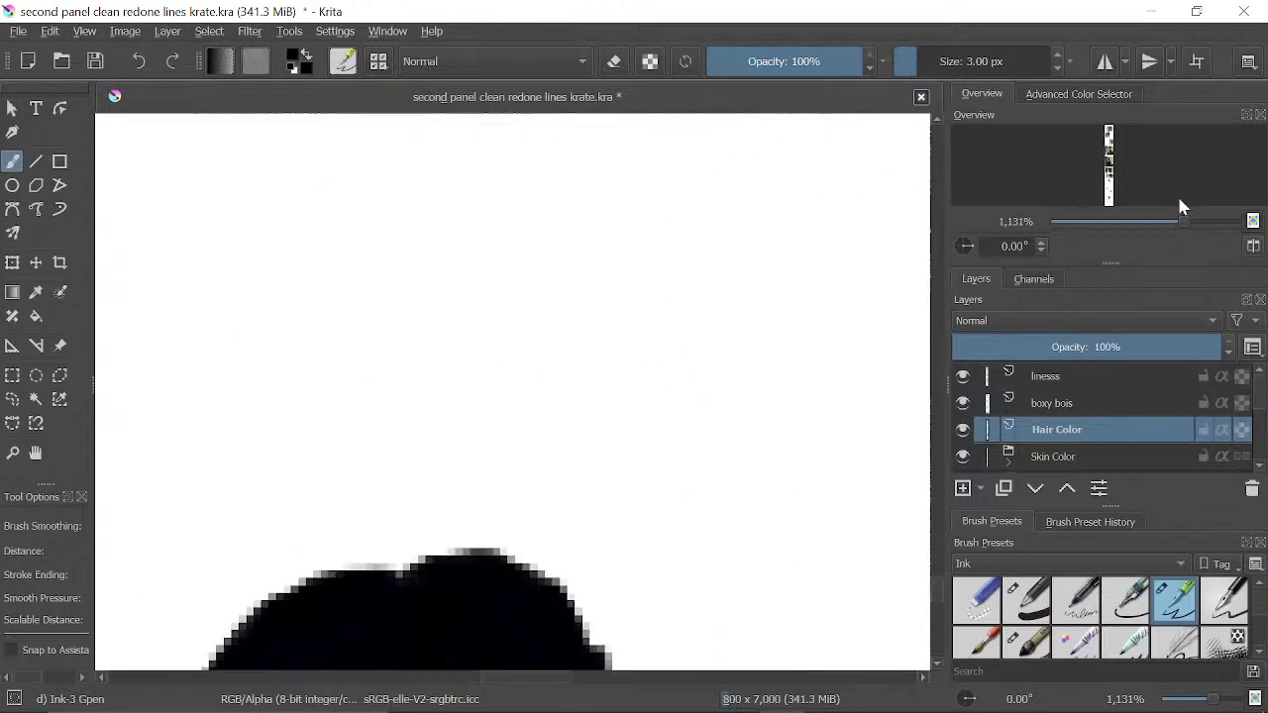
- Fill in the eyebrow of the profile woman in the framed panel with the dark hair color
{"action": "left_click_drag", "start_coordinate": [1182, 220], "coordinate": [1121, 215]}
{"action": "left_click_drag", "start_coordinate": [718, 193], "coordinate": [664, 410]}
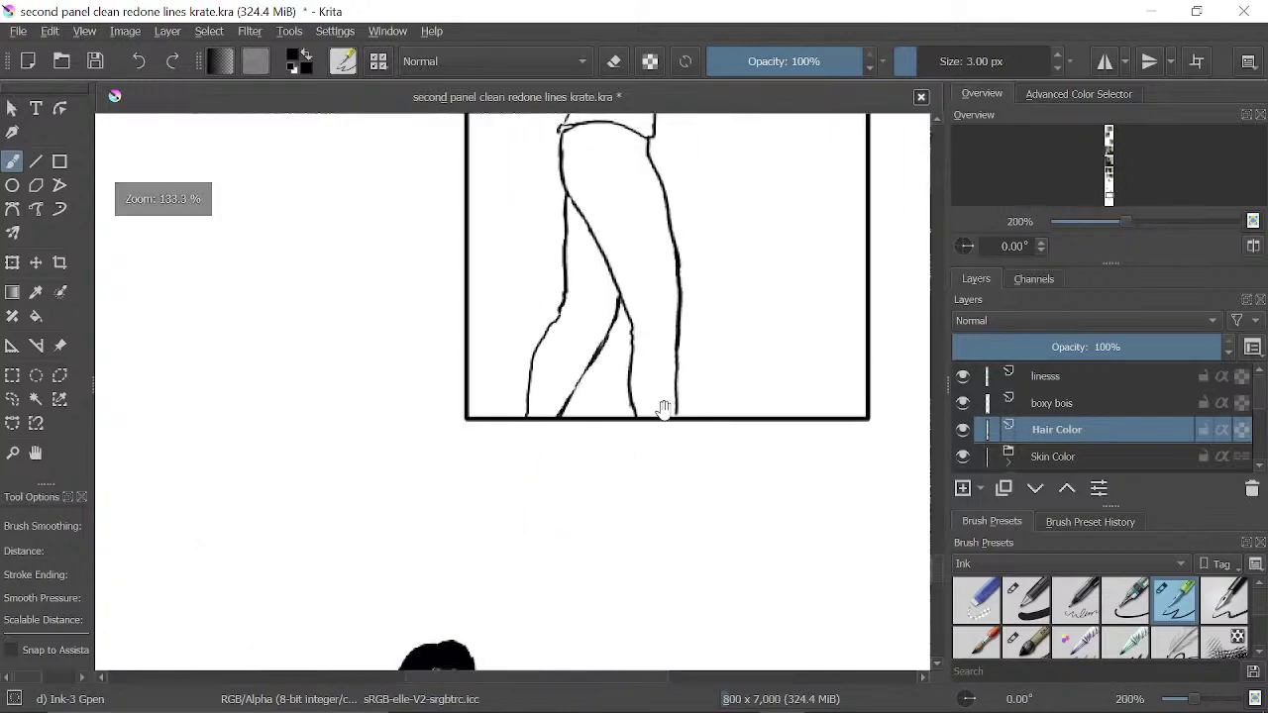
{"action": "left_click_drag", "start_coordinate": [728, 124], "coordinate": [682, 276]}
{"action": "scroll", "coordinate": [682, 276], "scroll_direction": "up", "scroll_amount": 4}
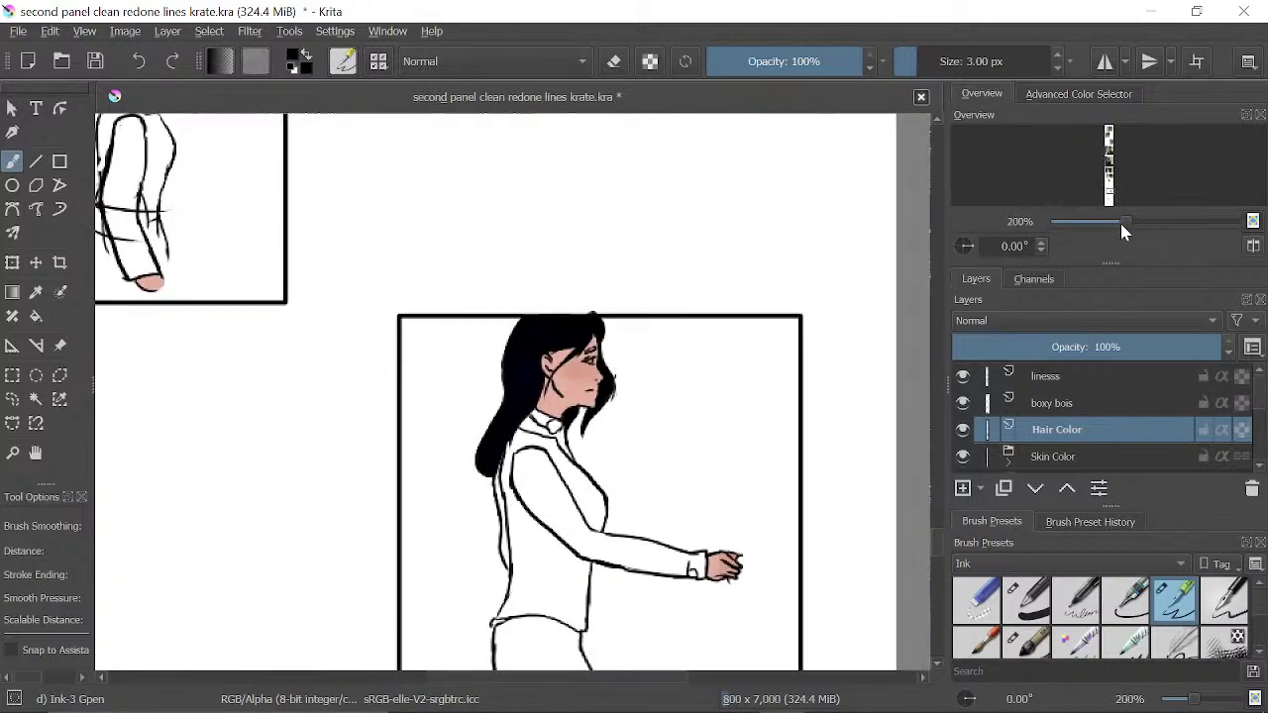
{"action": "left_click_drag", "start_coordinate": [1120, 223], "coordinate": [1165, 222]}
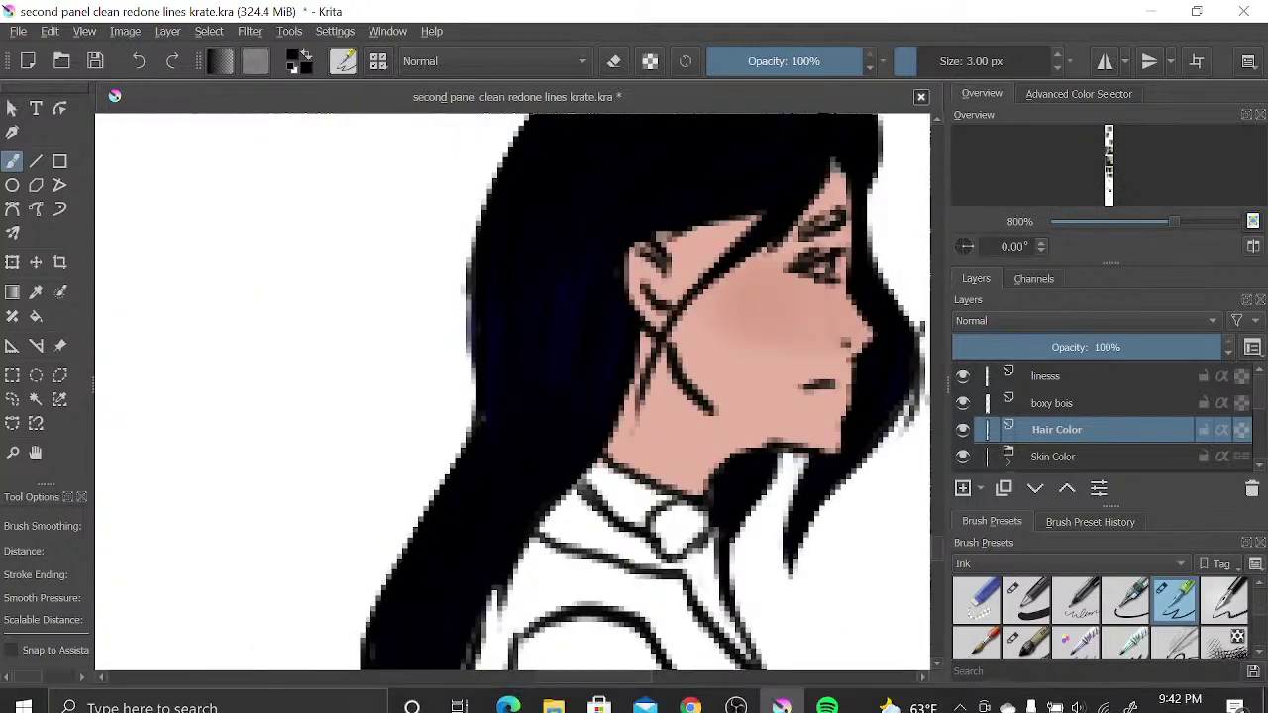
{"action": "left_click", "coordinate": [734, 695]}
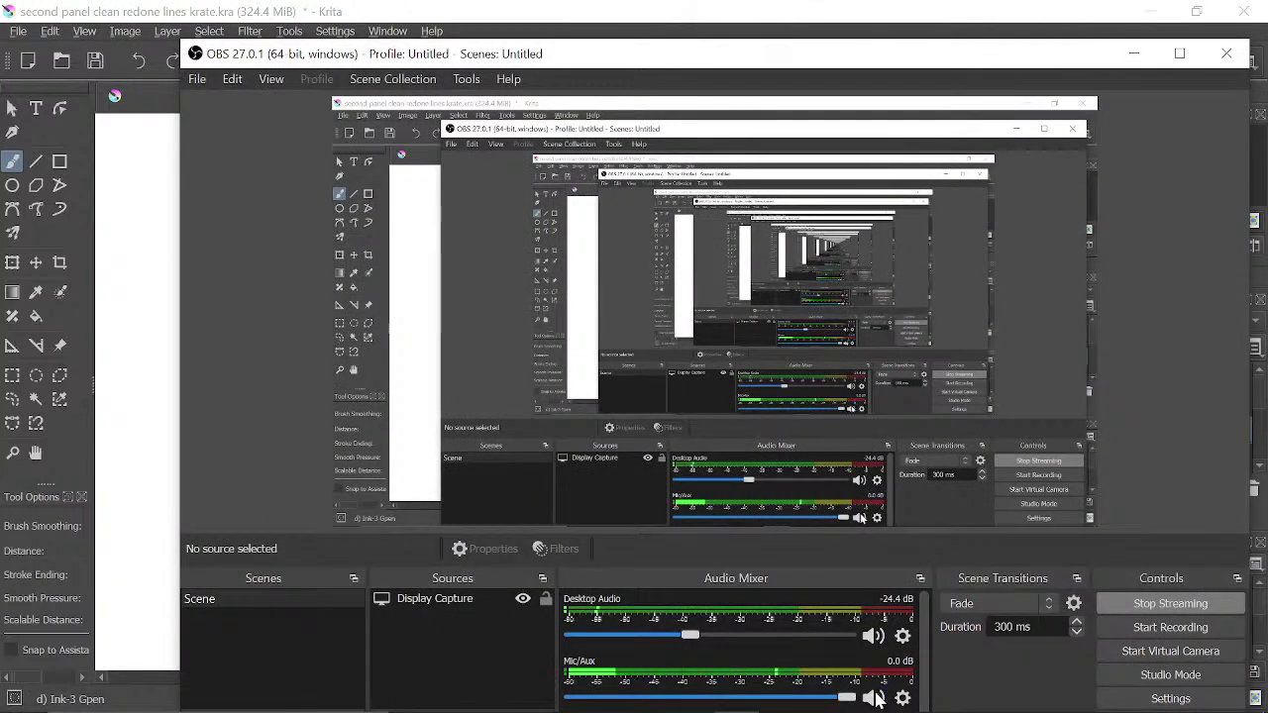
{"action": "left_click", "coordinate": [161, 385]}
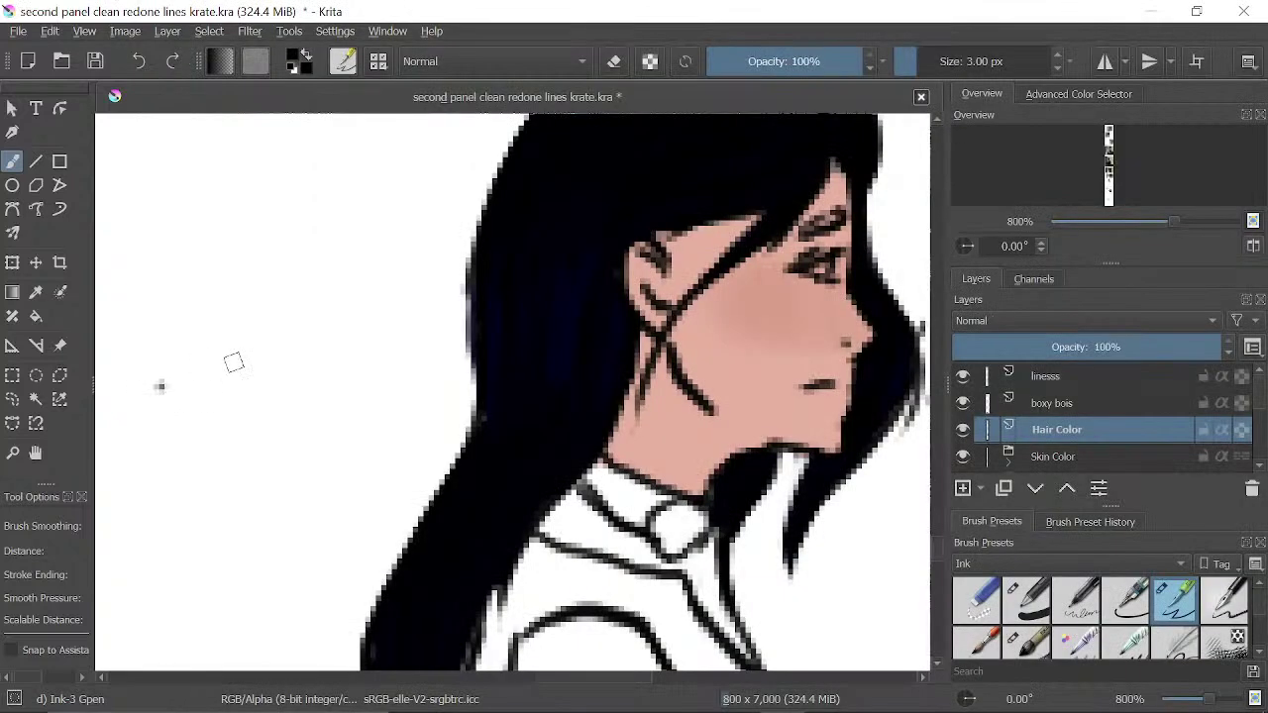
{"action": "mouse_move", "coordinate": [736, 244]}
{"action": "left_mouse_down"}
{"action": "mouse_move", "coordinate": [679, 260]}
{"action": "mouse_move", "coordinate": [691, 254]}
{"action": "left_mouse_up"}
{"action": "left_click", "coordinate": [141, 60]}
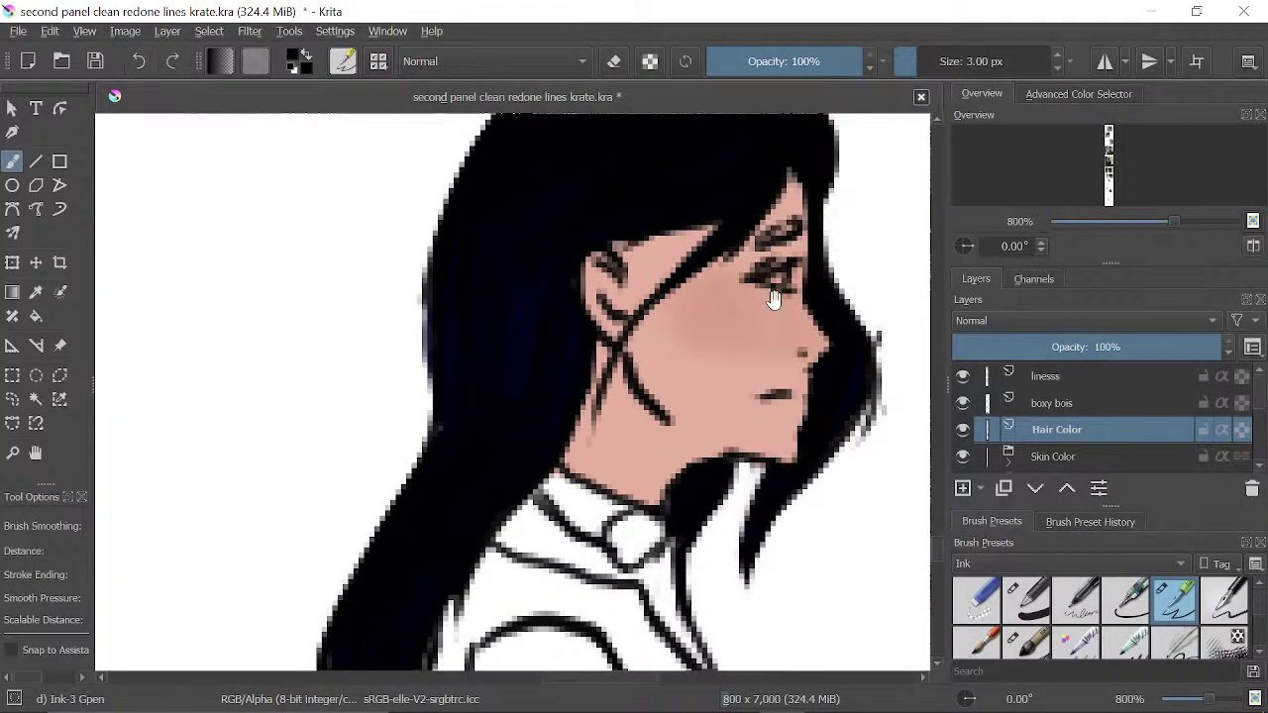
{"action": "left_click_drag", "start_coordinate": [773, 299], "coordinate": [646, 301]}
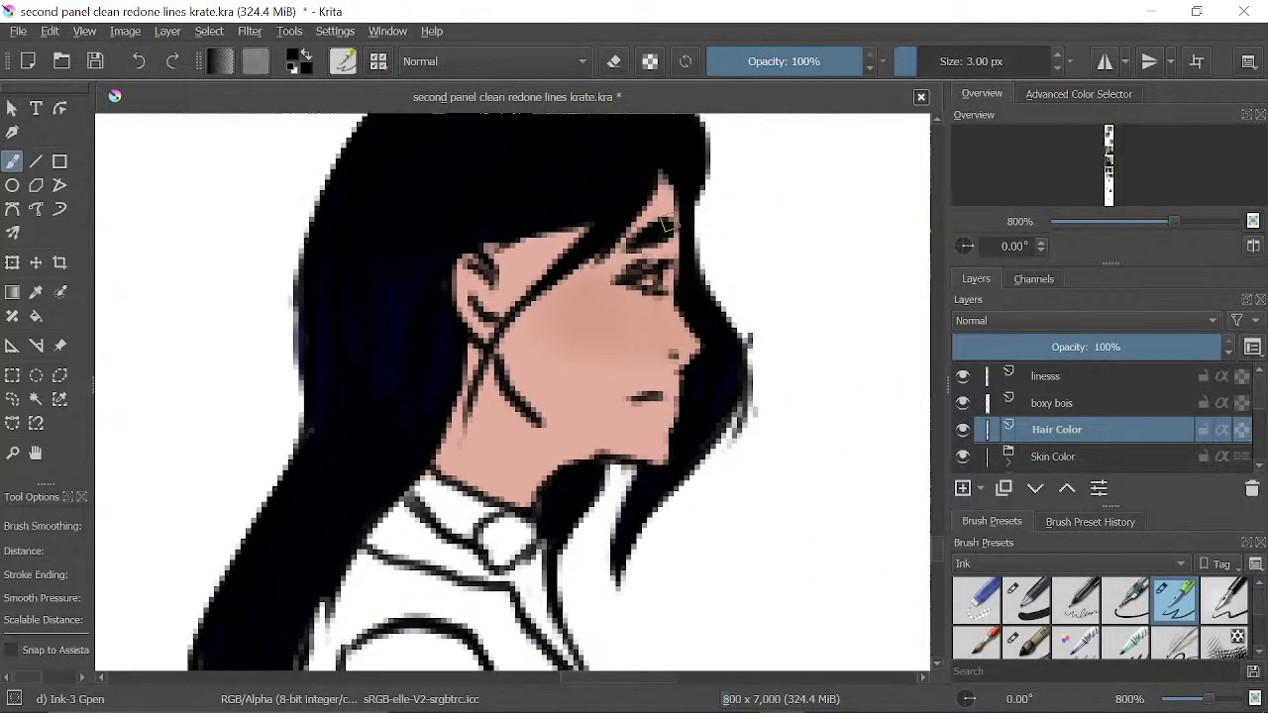
- Review the hair coloring in the preceding panels, going up the comic page to the mirror panel
{"action": "mouse_move", "coordinate": [1166, 220]}
{"action": "left_mouse_down"}
{"action": "mouse_move", "coordinate": [1182, 217]}
{"action": "mouse_move", "coordinate": [1156, 216]}
{"action": "mouse_move", "coordinate": [1186, 217]}
{"action": "mouse_move", "coordinate": [1143, 218]}
{"action": "left_mouse_up"}
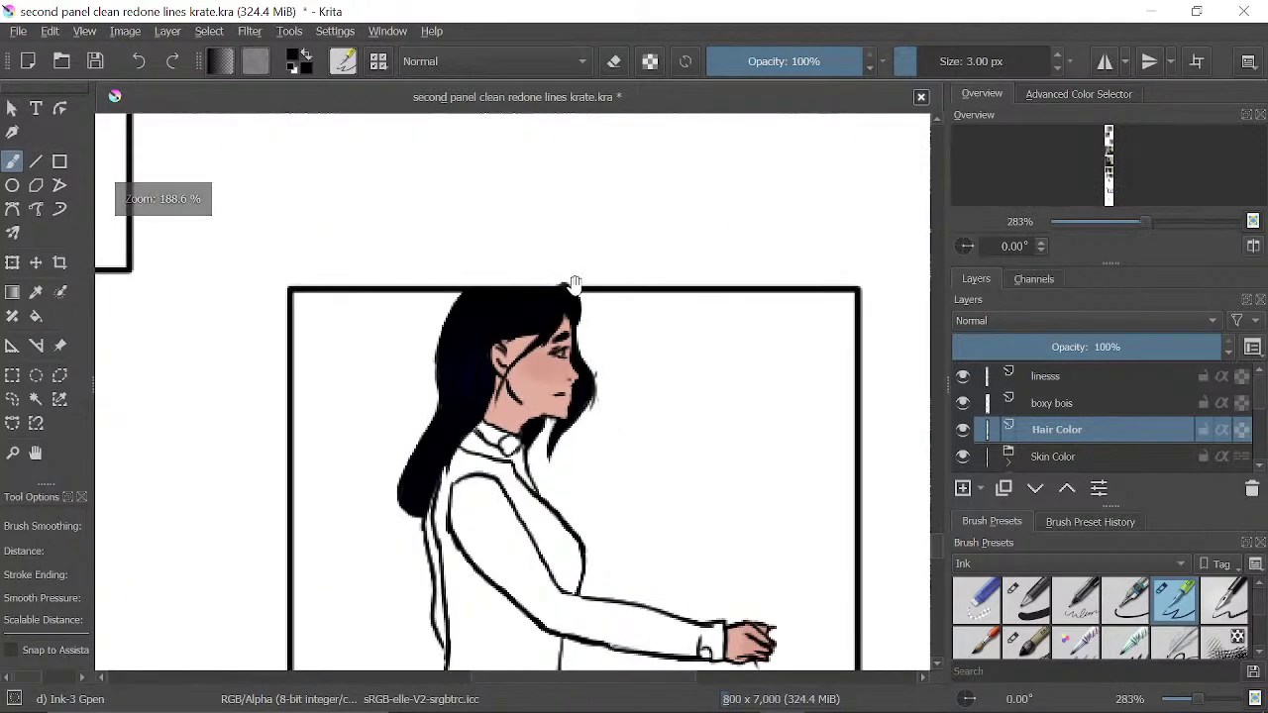
{"action": "left_click_drag", "start_coordinate": [667, 328], "coordinate": [890, 477]}
{"action": "left_click_drag", "start_coordinate": [434, 300], "coordinate": [640, 560]}
{"action": "left_click_drag", "start_coordinate": [479, 332], "coordinate": [543, 405]}
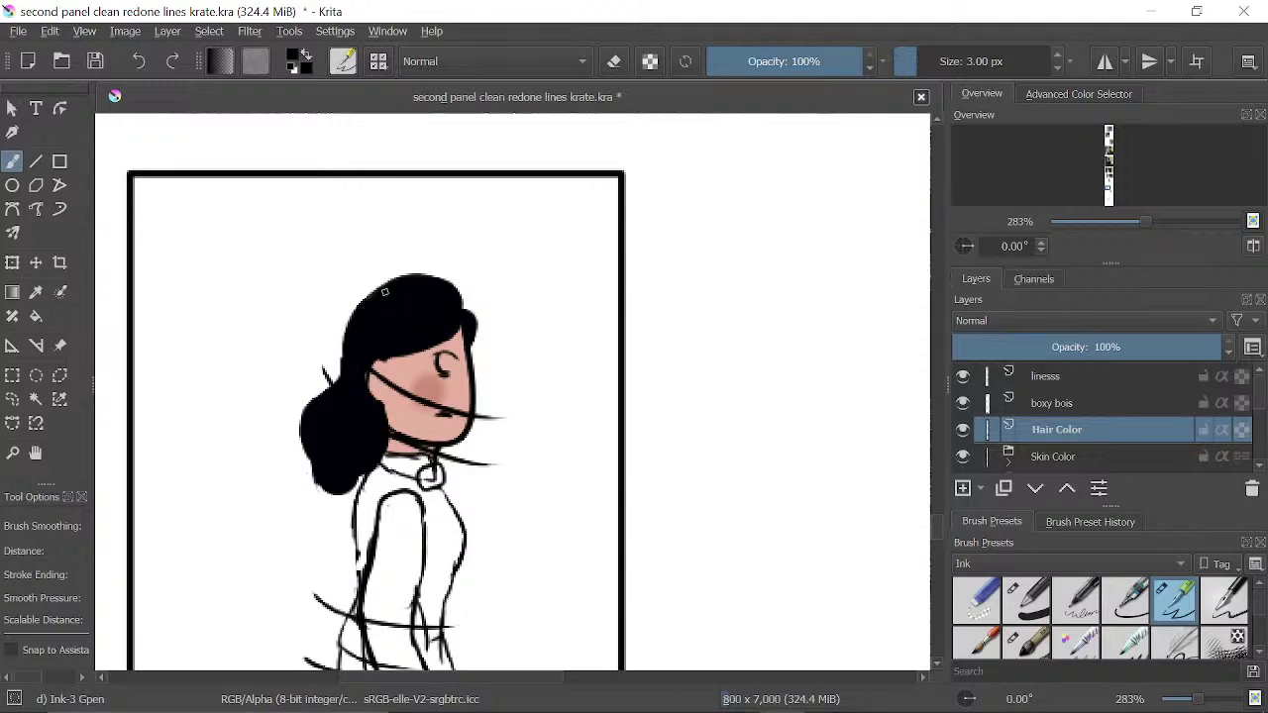
{"action": "left_click_drag", "start_coordinate": [664, 176], "coordinate": [486, 457]}
{"action": "left_click_drag", "start_coordinate": [512, 359], "coordinate": [416, 563]}
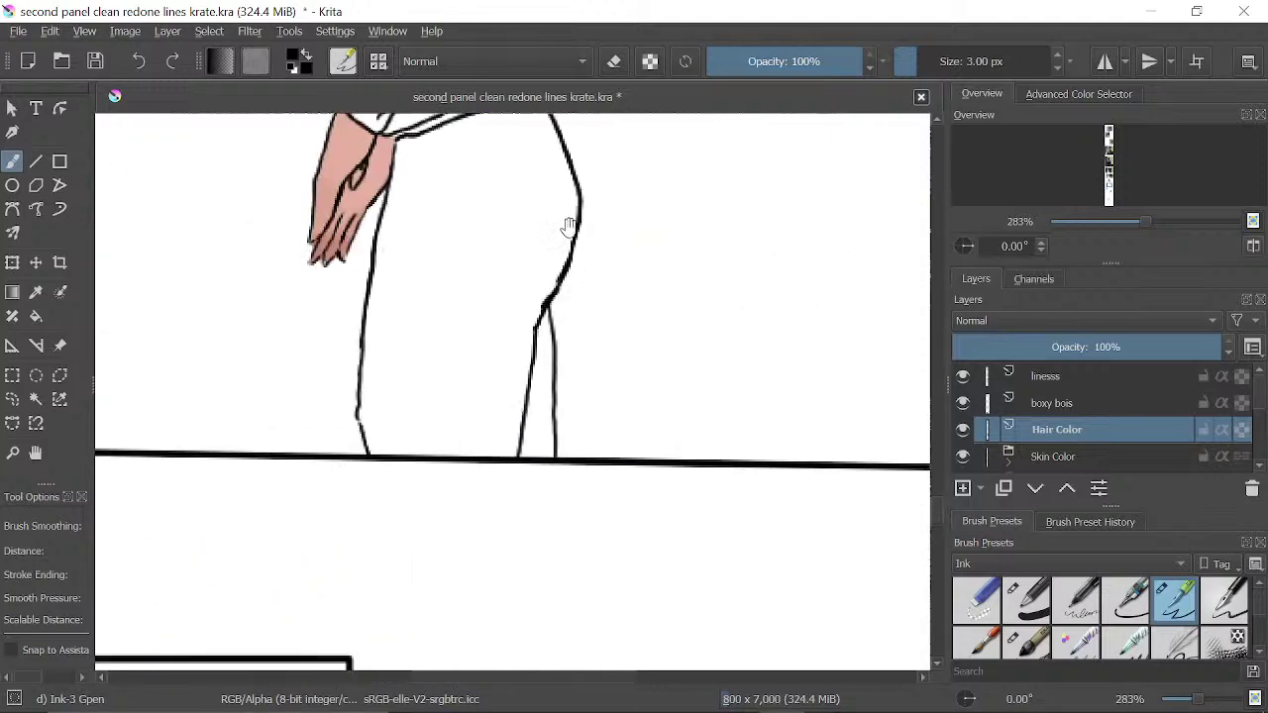
{"action": "left_click_drag", "start_coordinate": [569, 224], "coordinate": [538, 501]}
{"action": "scroll", "coordinate": [483, 231], "scroll_direction": "up", "scroll_amount": 5}
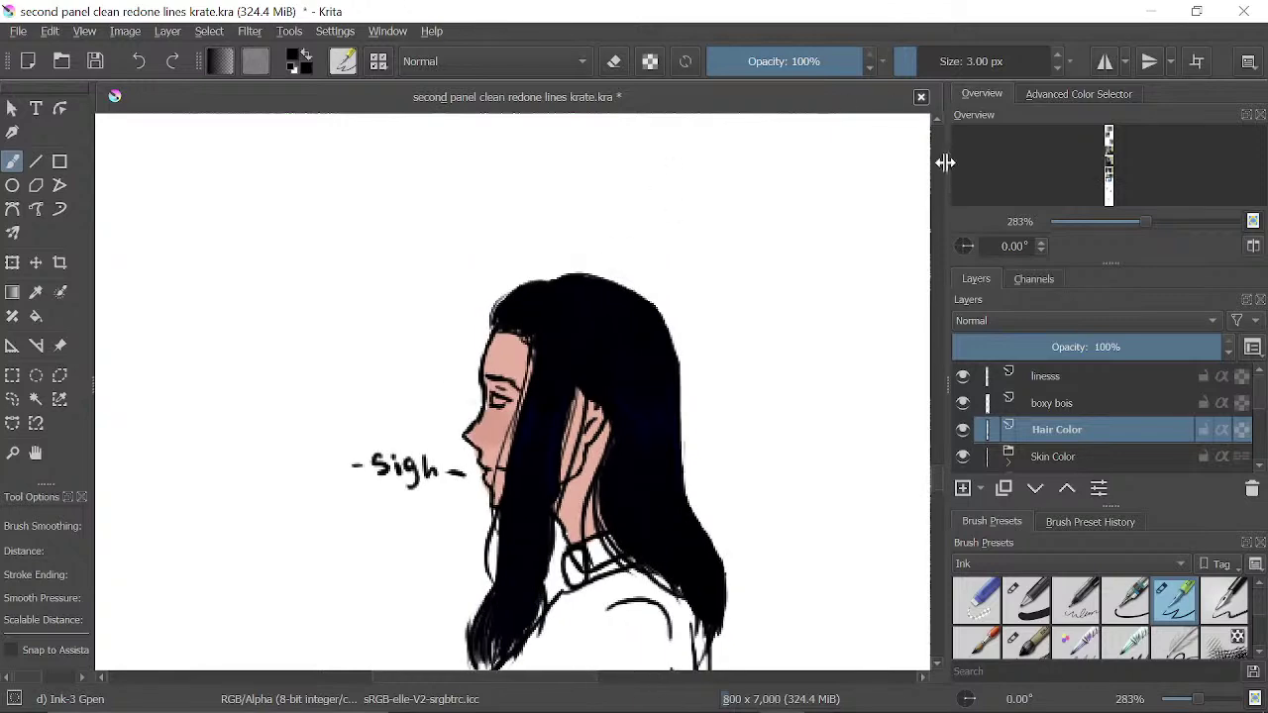
{"action": "left_click", "coordinate": [1116, 222]}
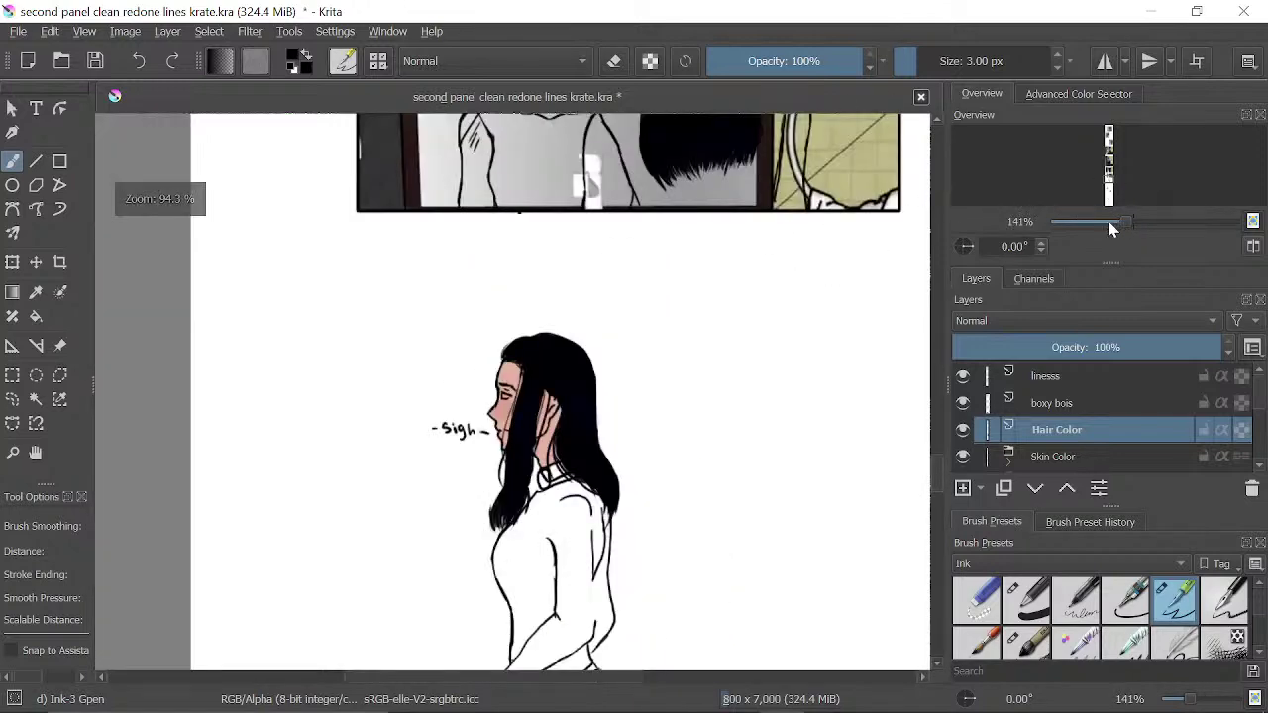
{"action": "scroll", "coordinate": [701, 521], "scroll_direction": "up", "scroll_amount": 3}
{"action": "left_click_drag", "start_coordinate": [726, 232], "coordinate": [765, 333]}
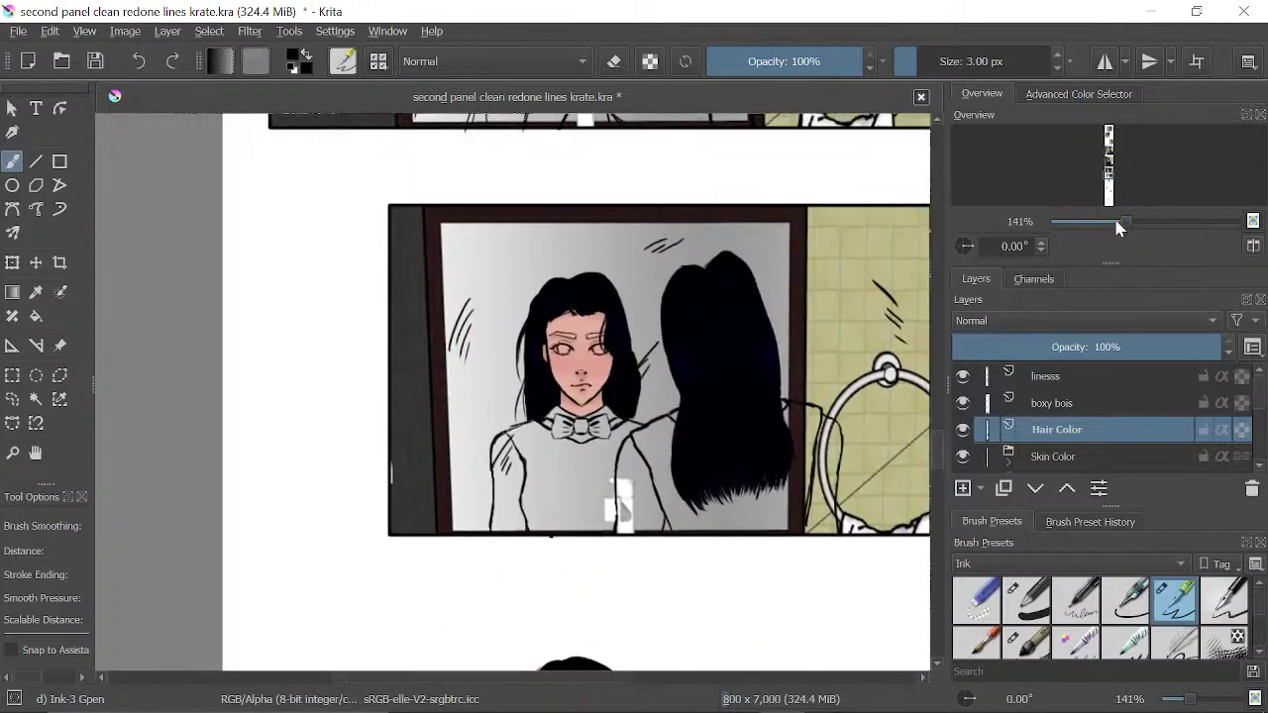
- Fill both eyebrows of the bow-tied woman reflected in the mirror panel with the dark hair color
{"action": "left_click_drag", "start_coordinate": [1141, 222], "coordinate": [1154, 222]}
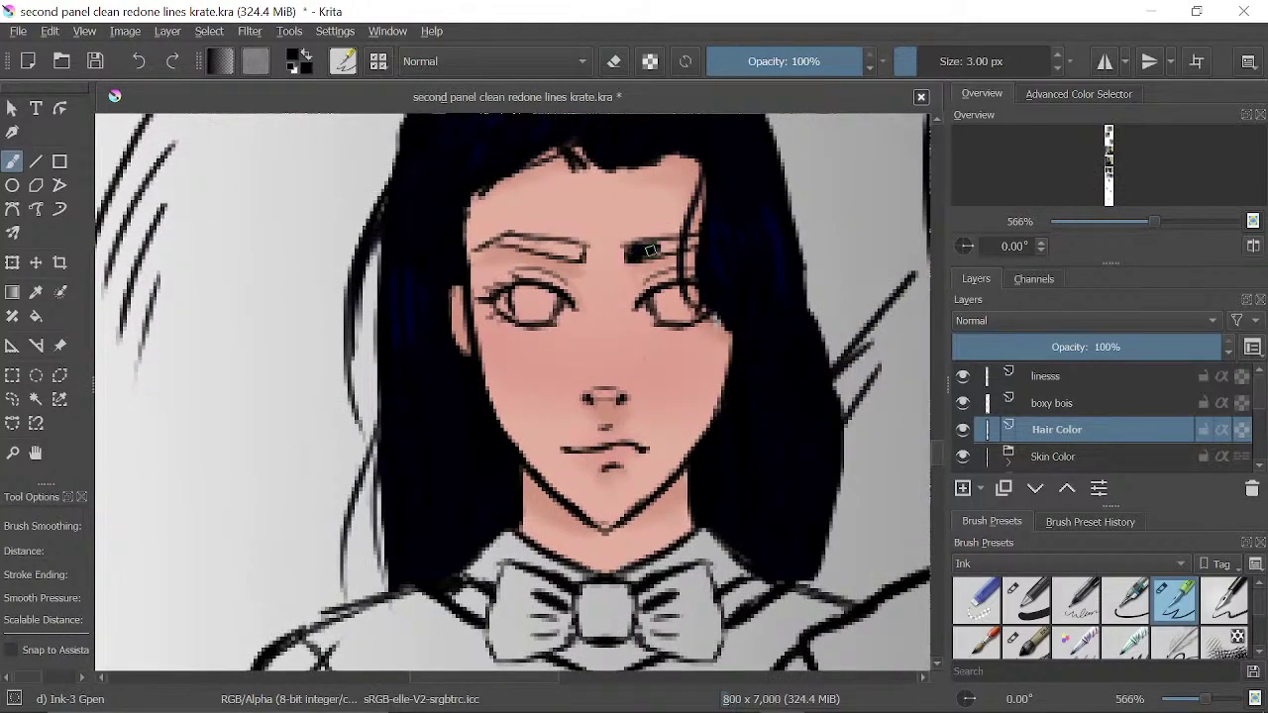
{"action": "left_click_drag", "start_coordinate": [650, 251], "coordinate": [674, 249]}
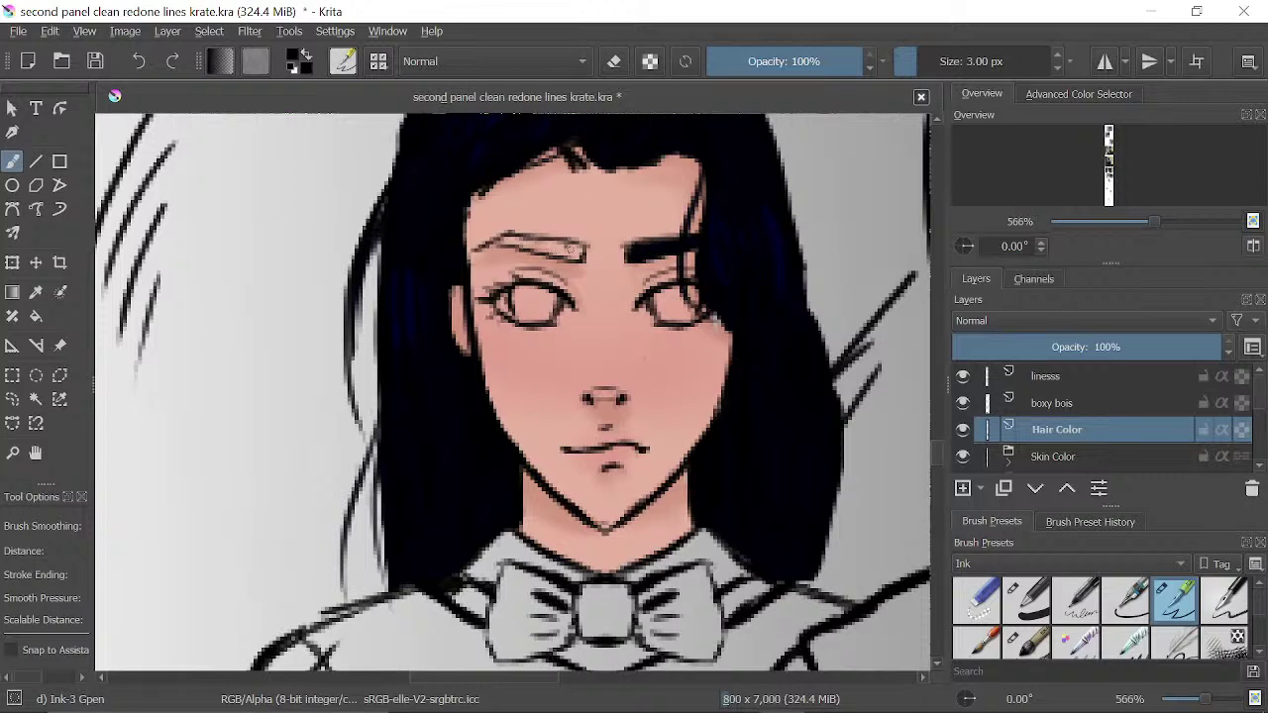
{"action": "left_click_drag", "start_coordinate": [570, 254], "coordinate": [510, 239]}
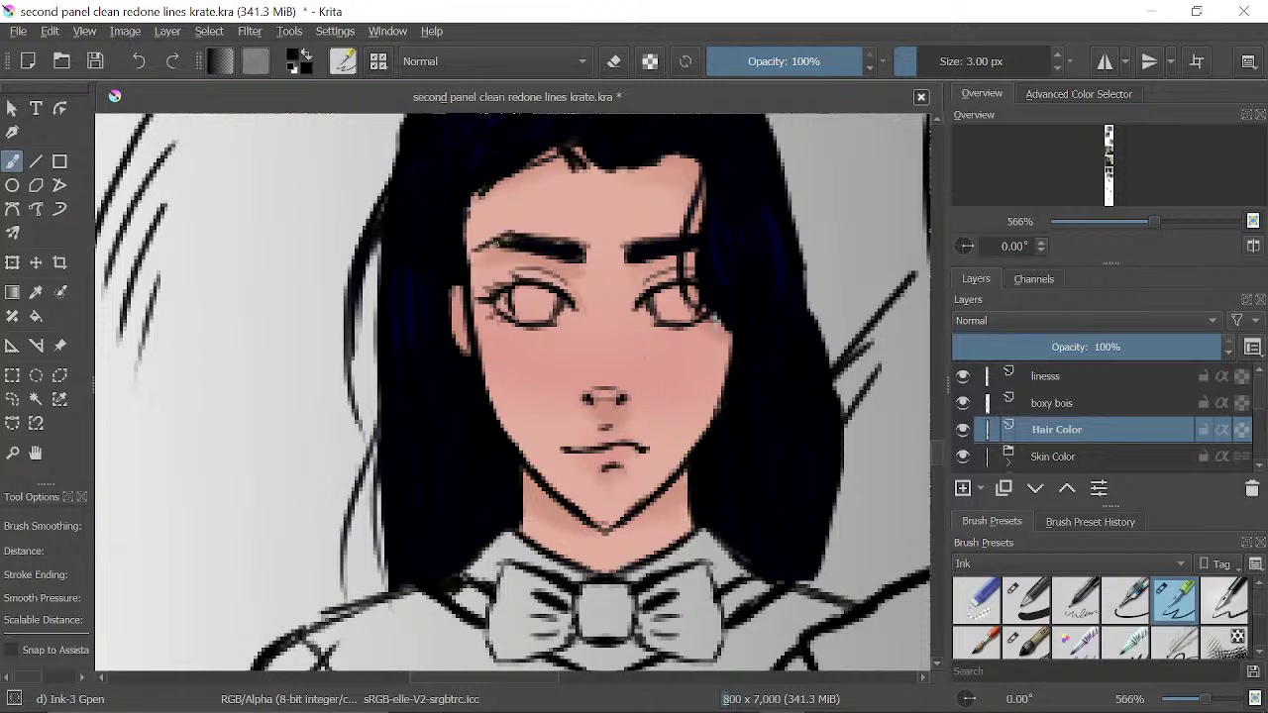
{"action": "left_click_drag", "start_coordinate": [566, 243], "coordinate": [512, 235]}
- Erase the excess color along the upper edge of the reflected woman's left-hand eyebrow and return to painting mode
{"action": "key", "text": "e"}
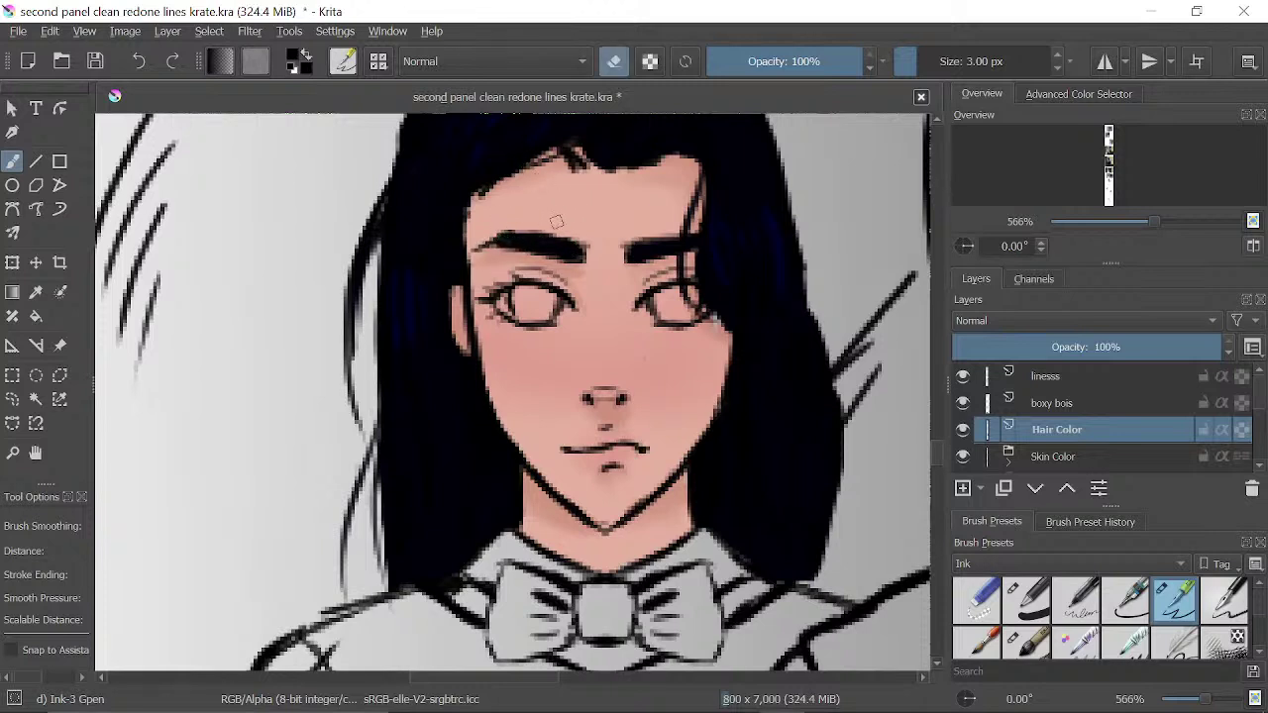
{"action": "left_click_drag", "start_coordinate": [530, 223], "coordinate": [565, 237]}
{"action": "key", "text": "e"}
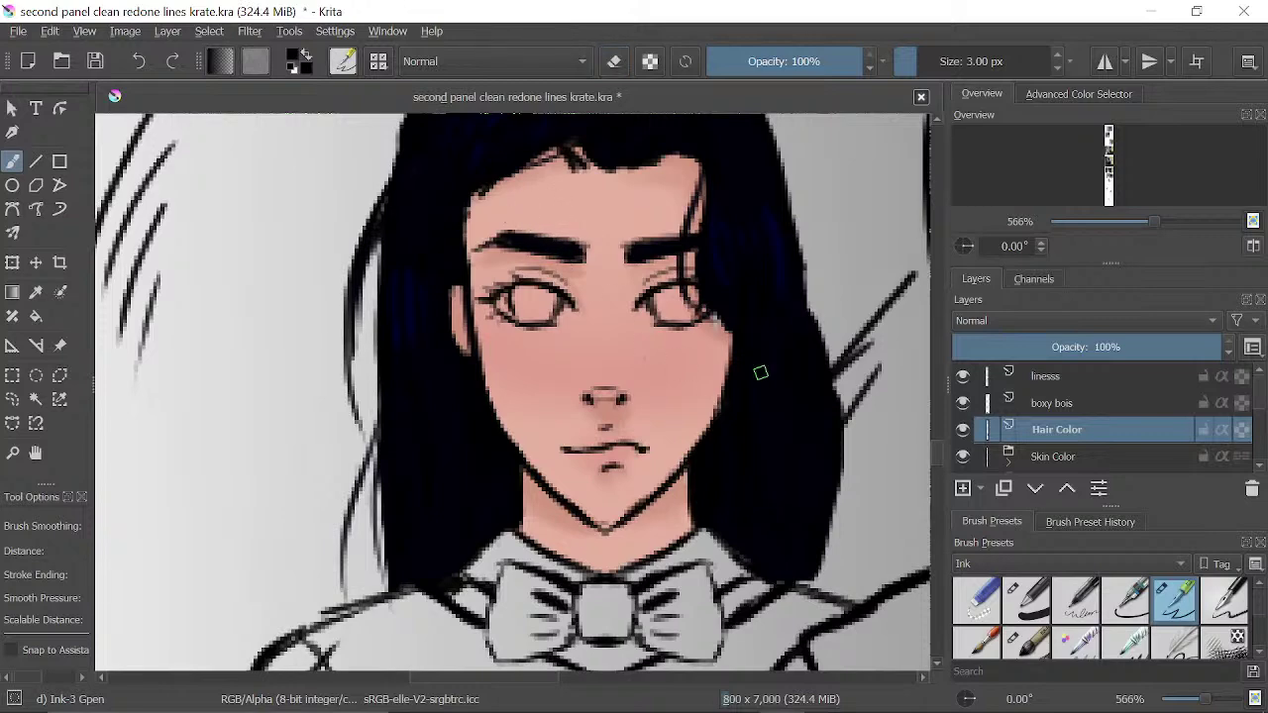
{"action": "left_click_drag", "start_coordinate": [748, 266], "coordinate": [698, 351]}
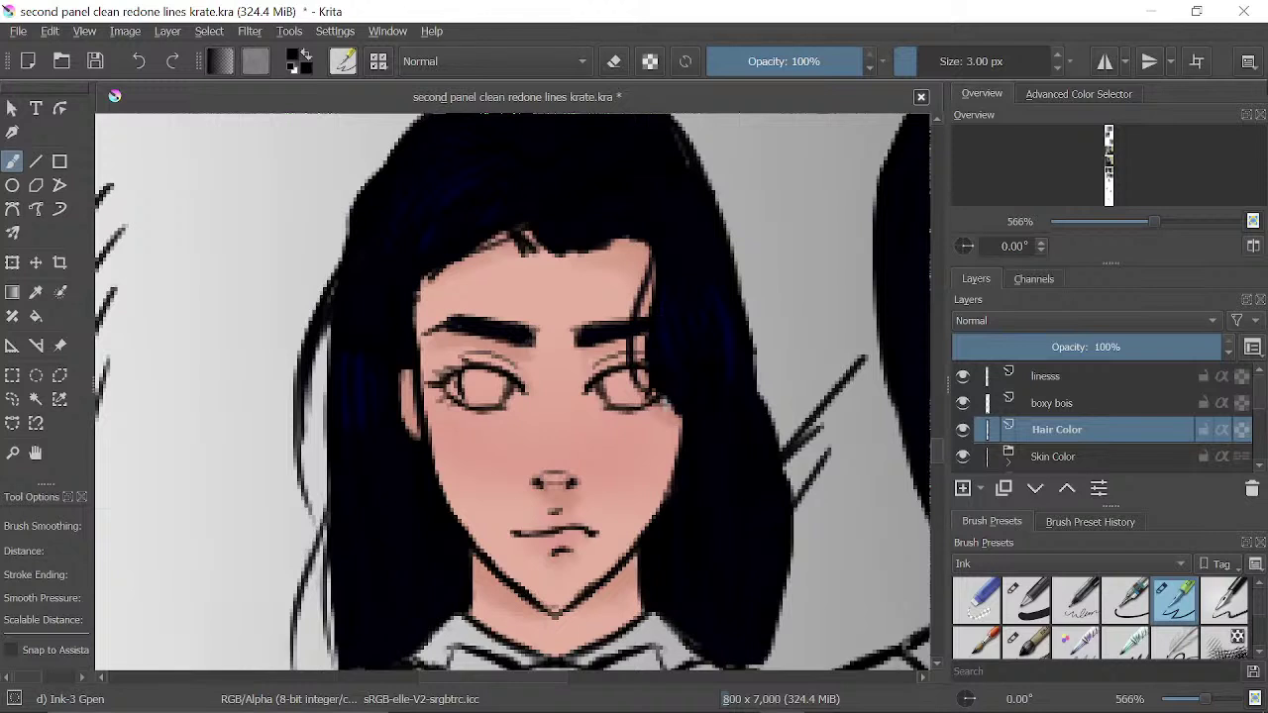
- Switch to the YouTube Studio livestream page and send ":)" in the live chat
{"action": "left_click", "coordinate": [1149, 11]}
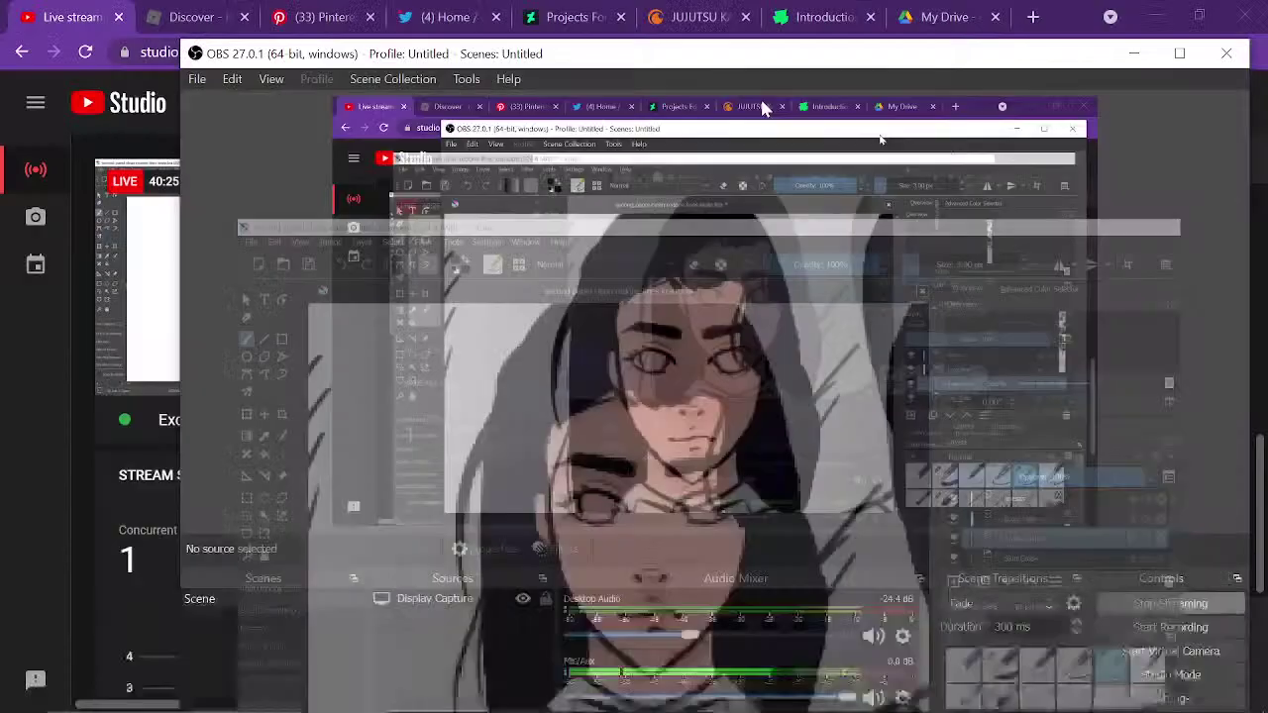
{"action": "left_click", "coordinate": [1135, 54]}
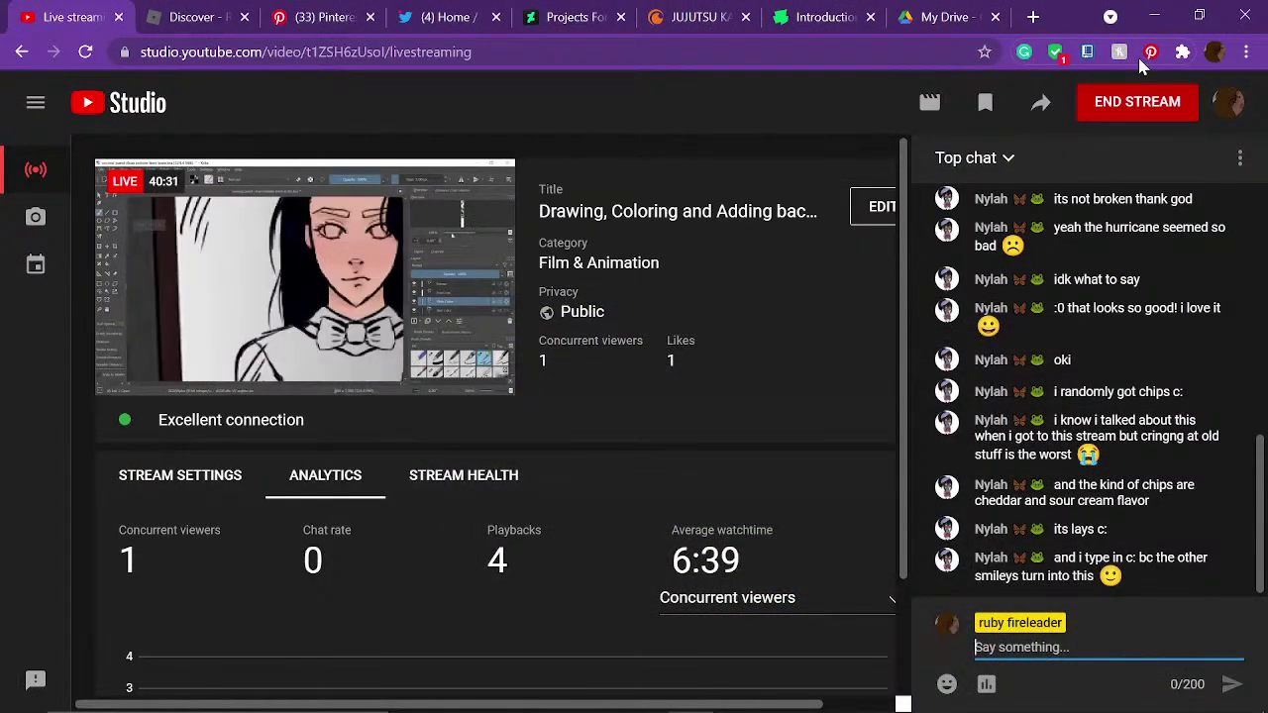
{"action": "type", "text": ":"}
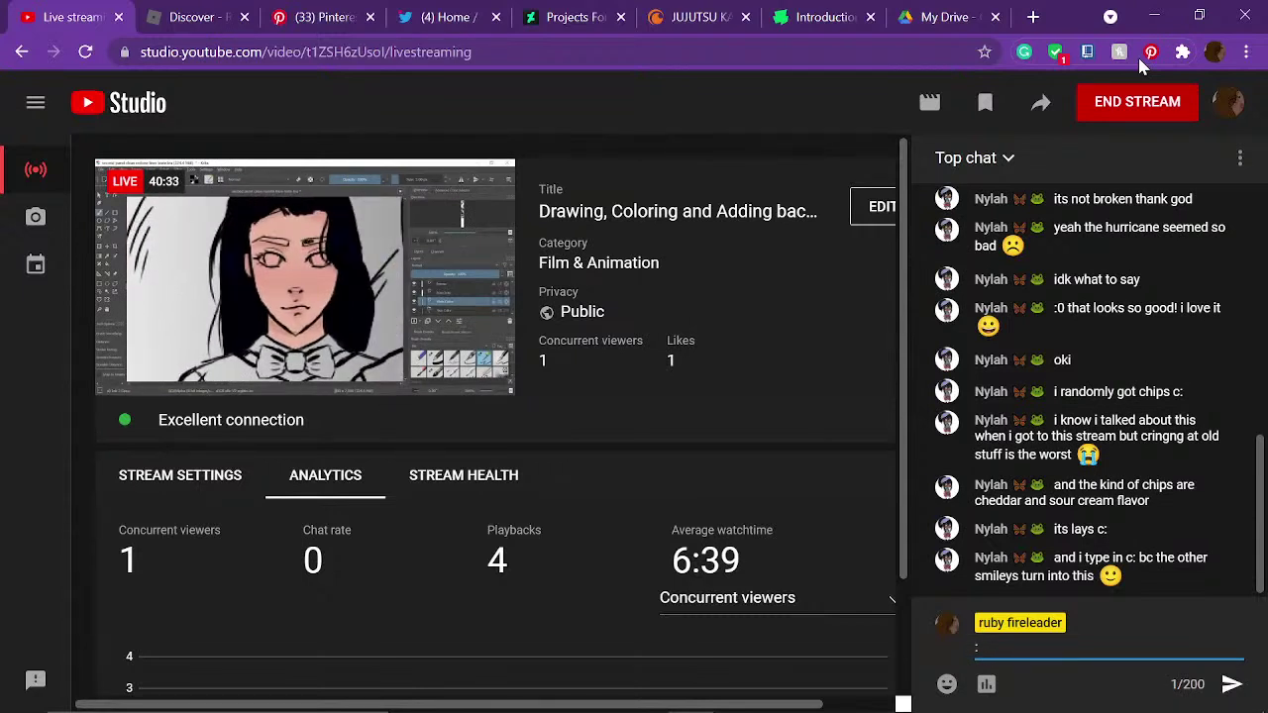
{"action": "type", "text": ")"}
{"action": "key", "text": "Return"}
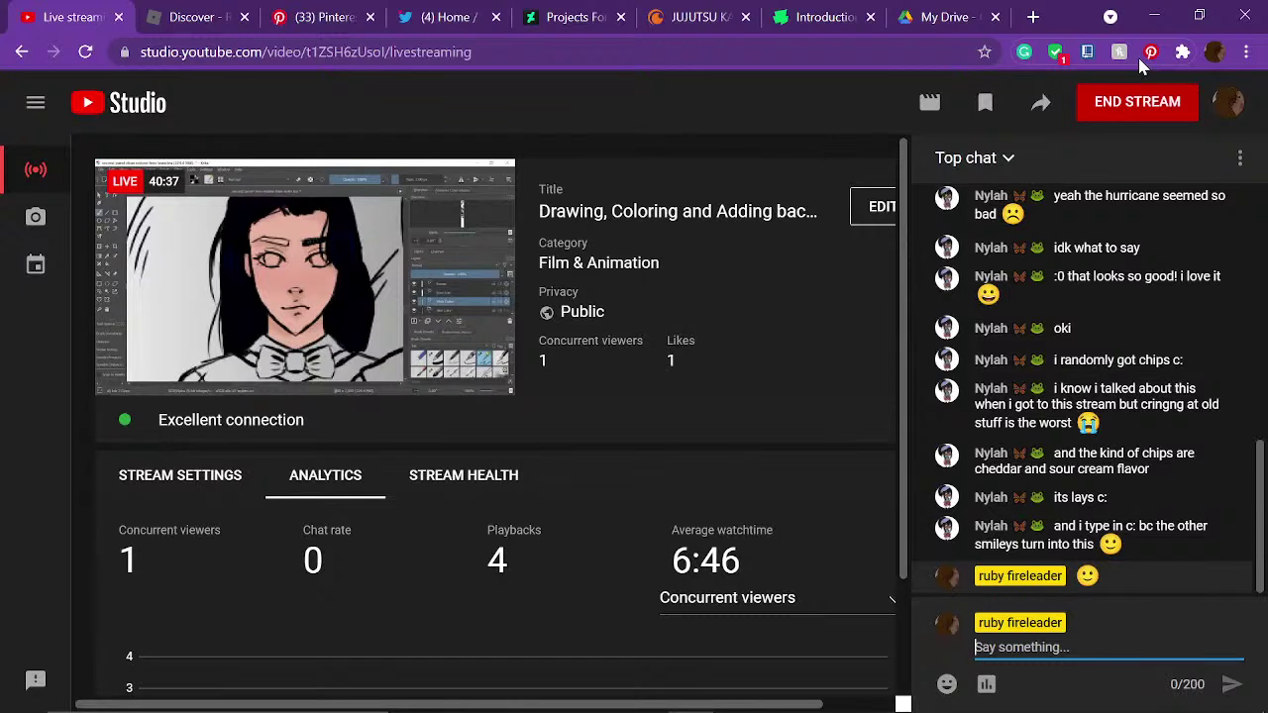
- Send the messages "omg" and "wowwww" in the live chat
{"action": "type", "text": "omg"}
{"action": "key", "text": "Return"}
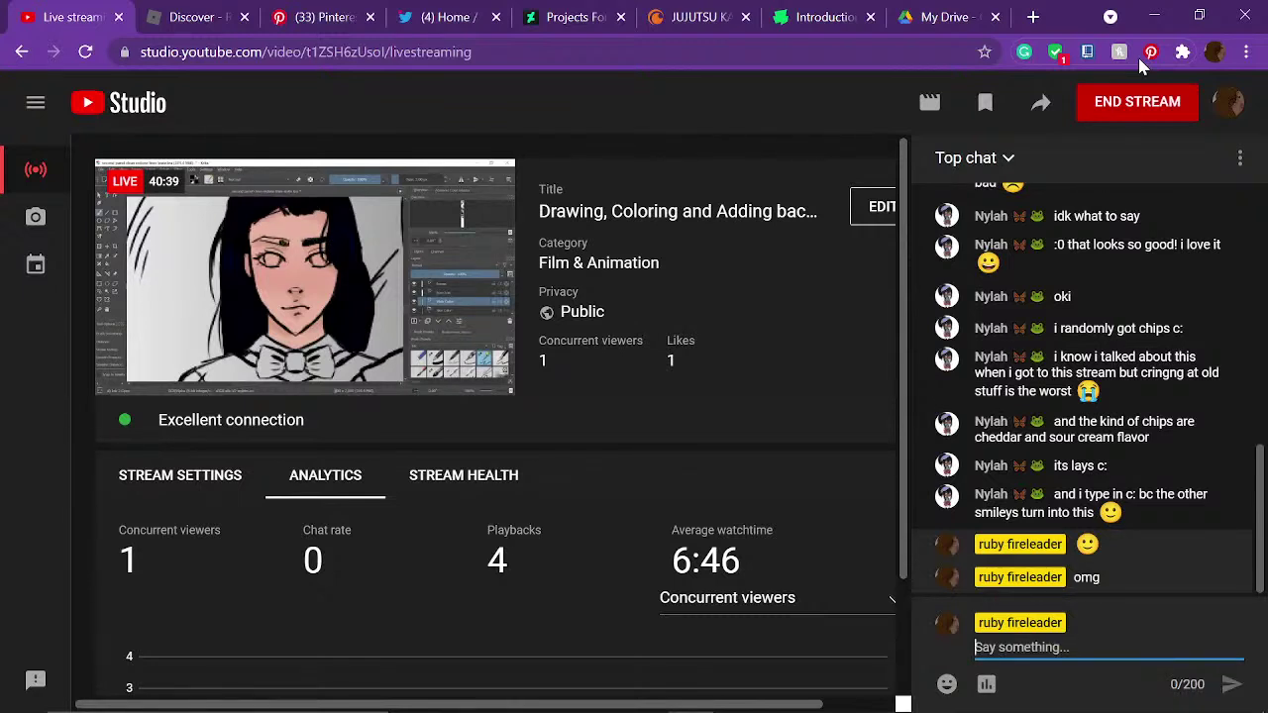
{"action": "type", "text": "wowwww"}
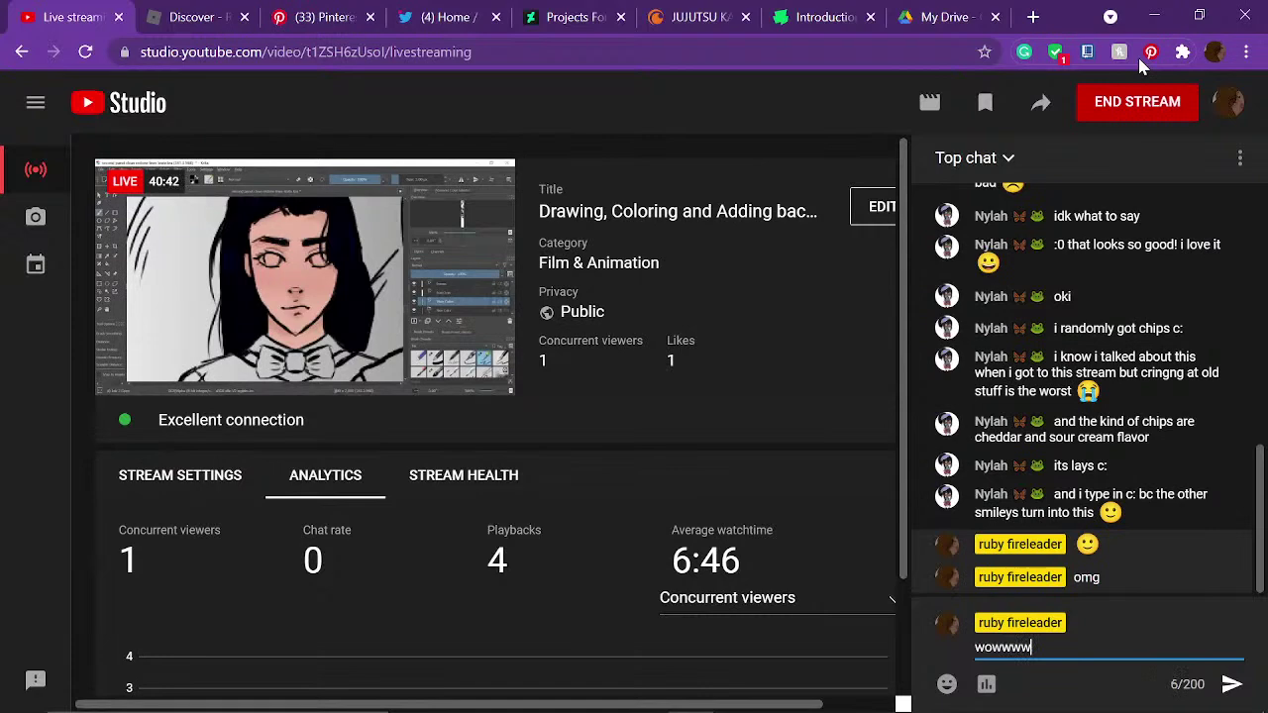
{"action": "key", "text": "Return"}
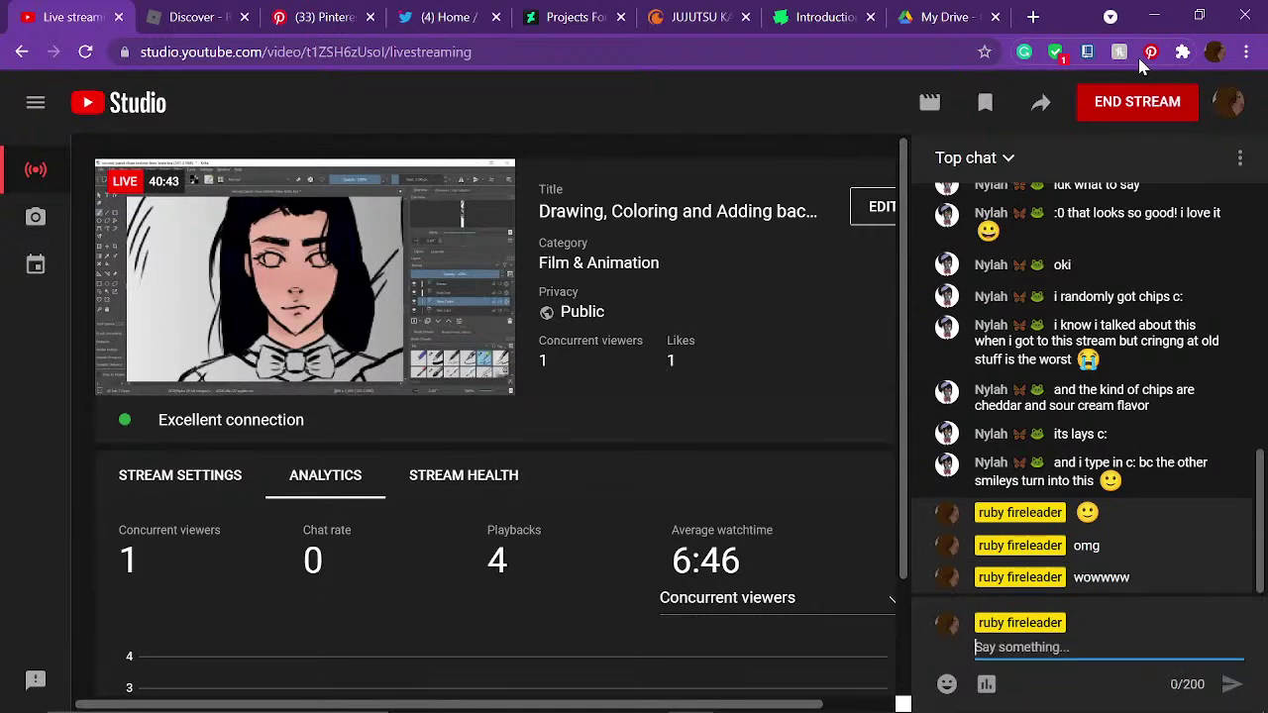
- Send a sad-face emoticon ":(" in the live chat
{"action": "left_click_drag", "start_coordinate": [904, 464], "coordinate": [903, 474]}
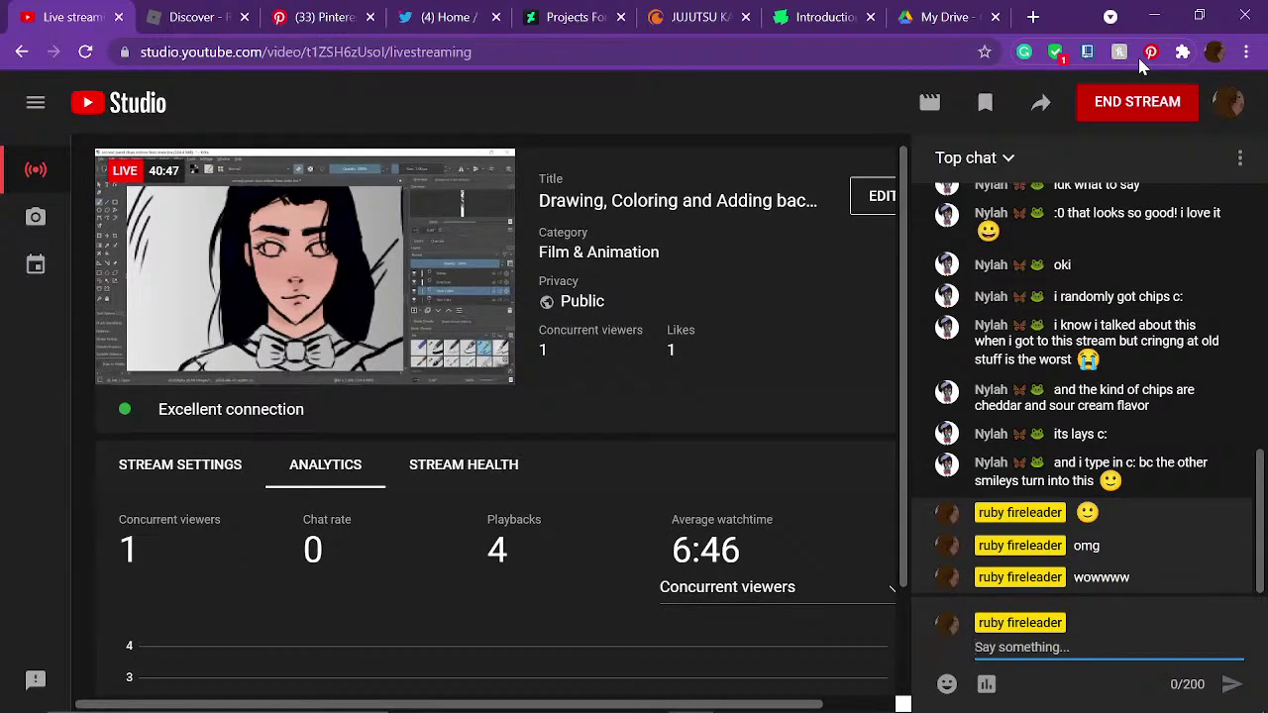
{"action": "type", "text": "i"}
{"action": "type", "text": "("}
{"action": "key", "text": "Return"}
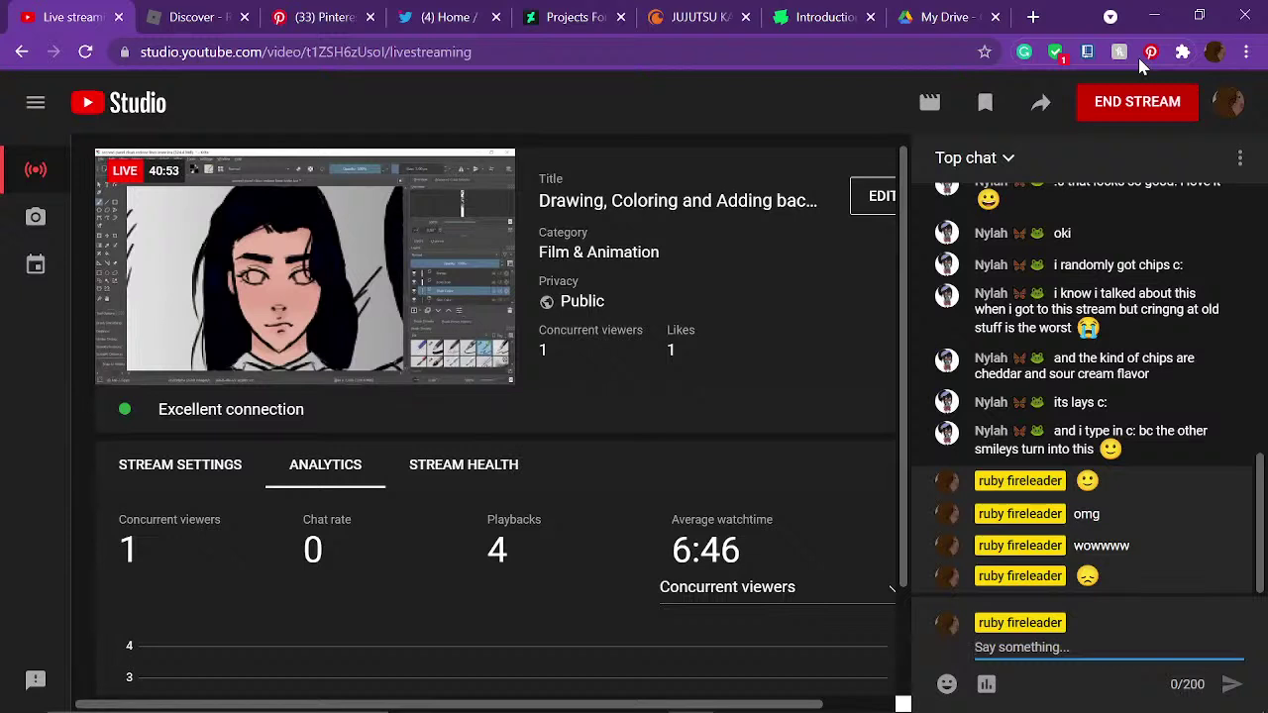
- Send the text emoticons "T.T" and ";(" as two messages in the live chat
{"action": "type", "text": "T"}
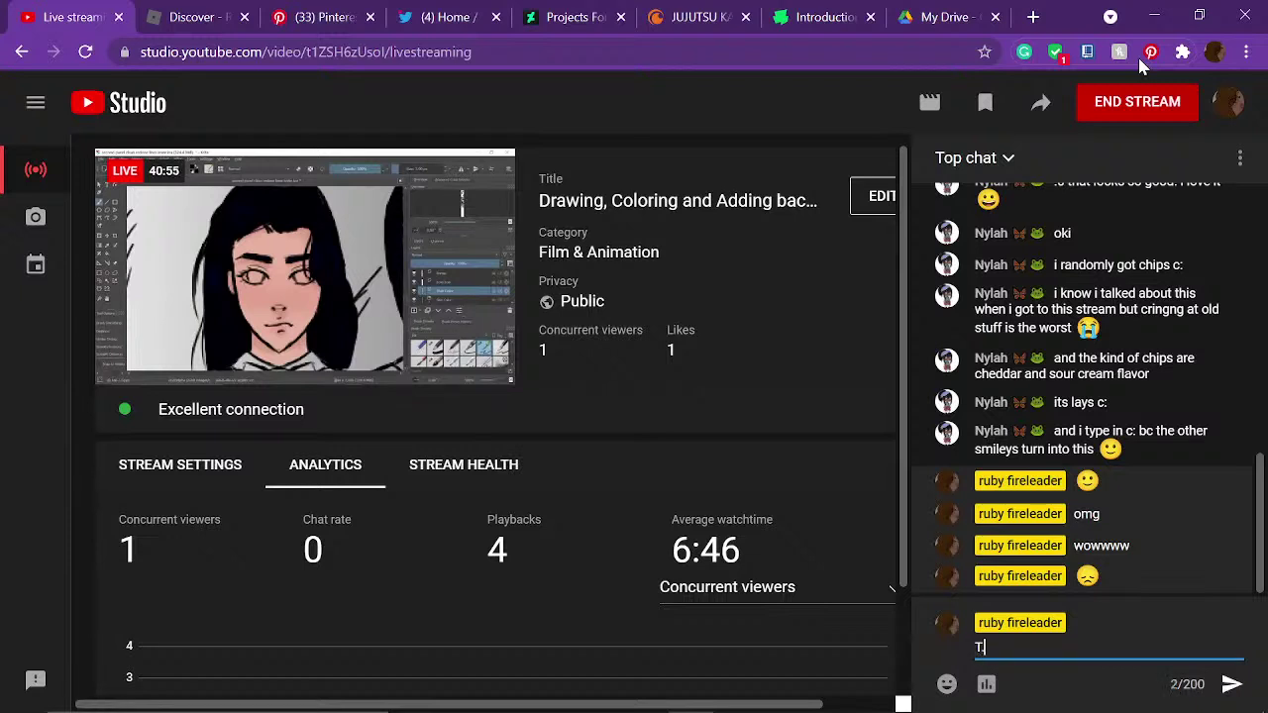
{"action": "type", "text": ".T"}
{"action": "key", "text": "Return"}
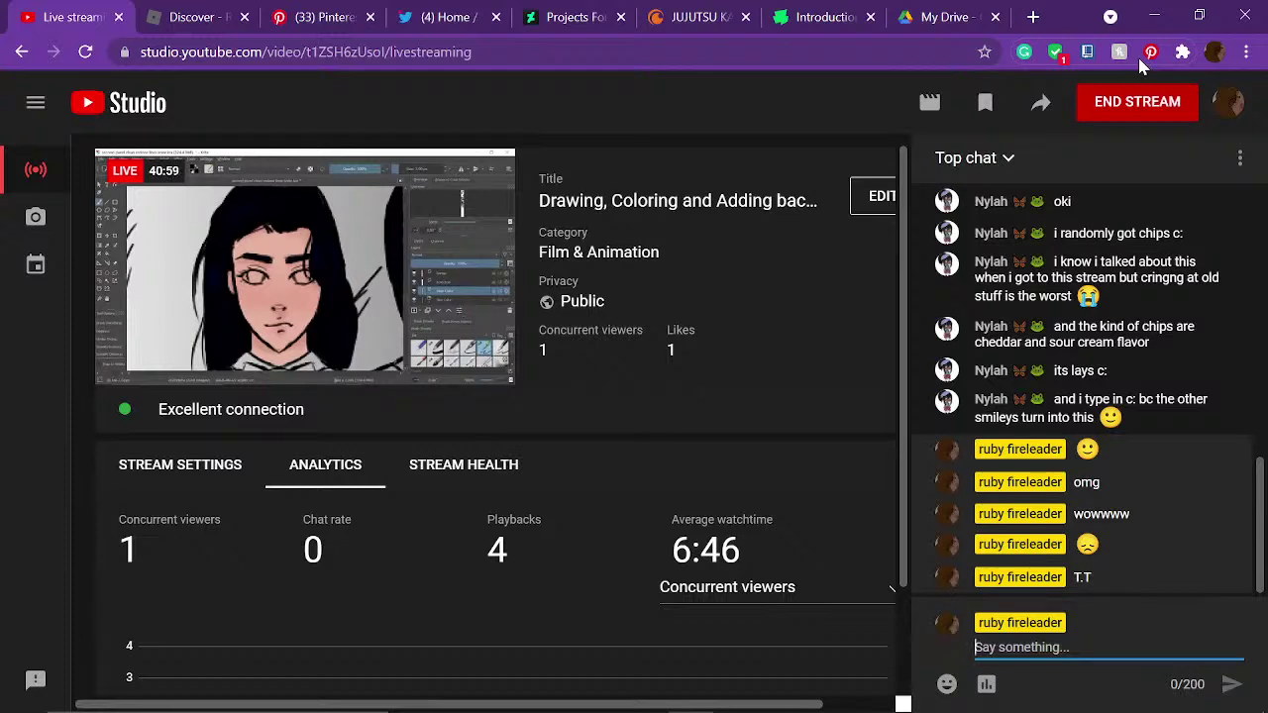
{"action": "type", "text": ":"}
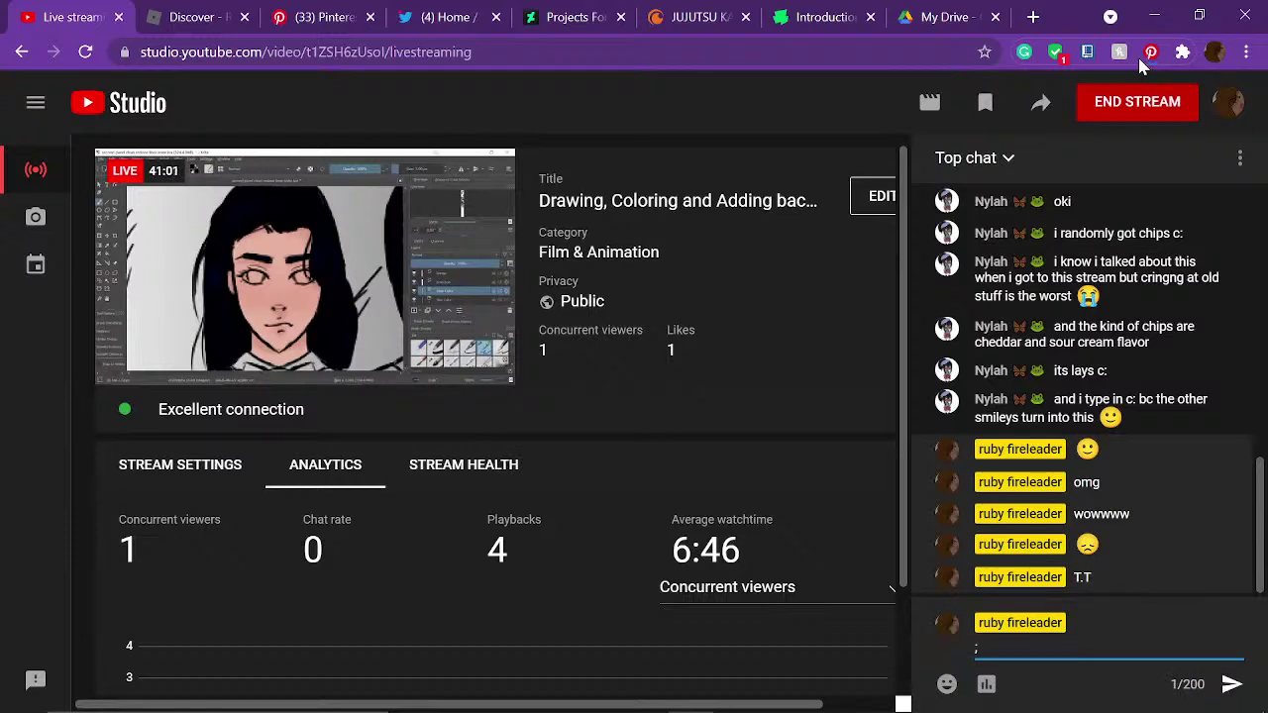
{"action": "type", "text": "("}
{"action": "key", "text": "Return"}
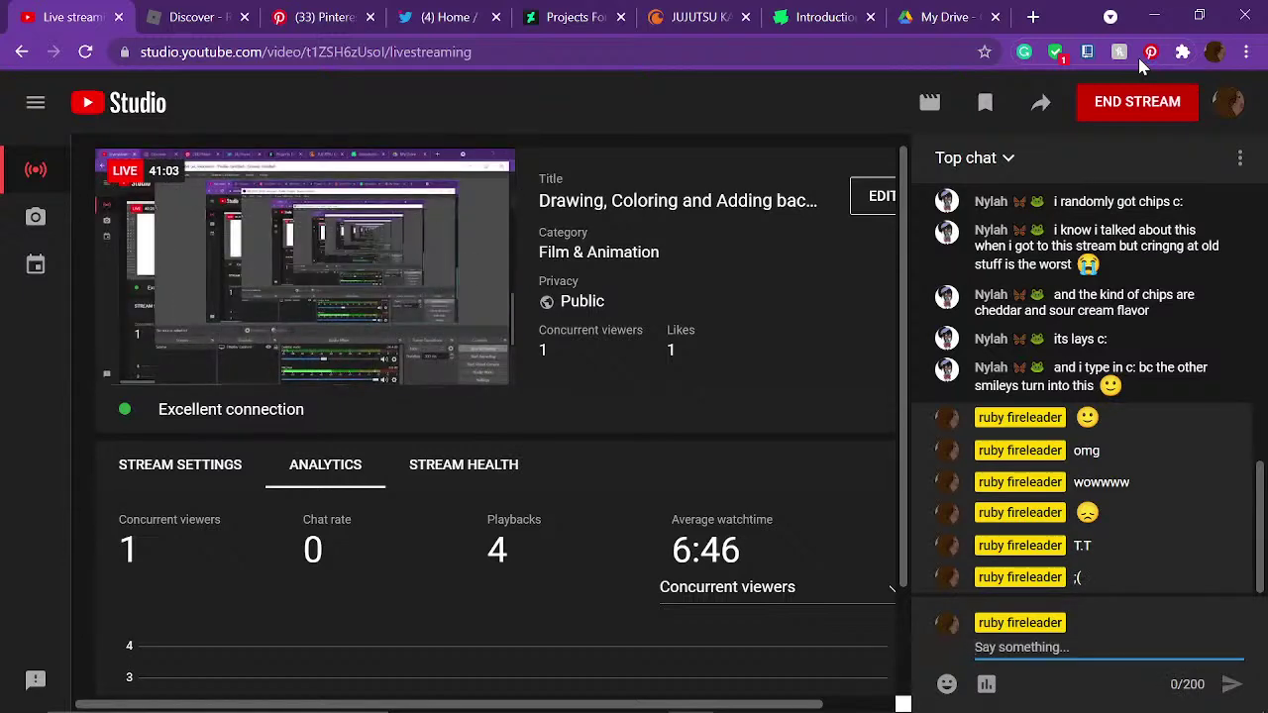
- Send the emoticons ":)" and ";0" as separate messages in the live chat
{"action": "type", "text": ":)"}
{"action": "key", "text": "Return"}
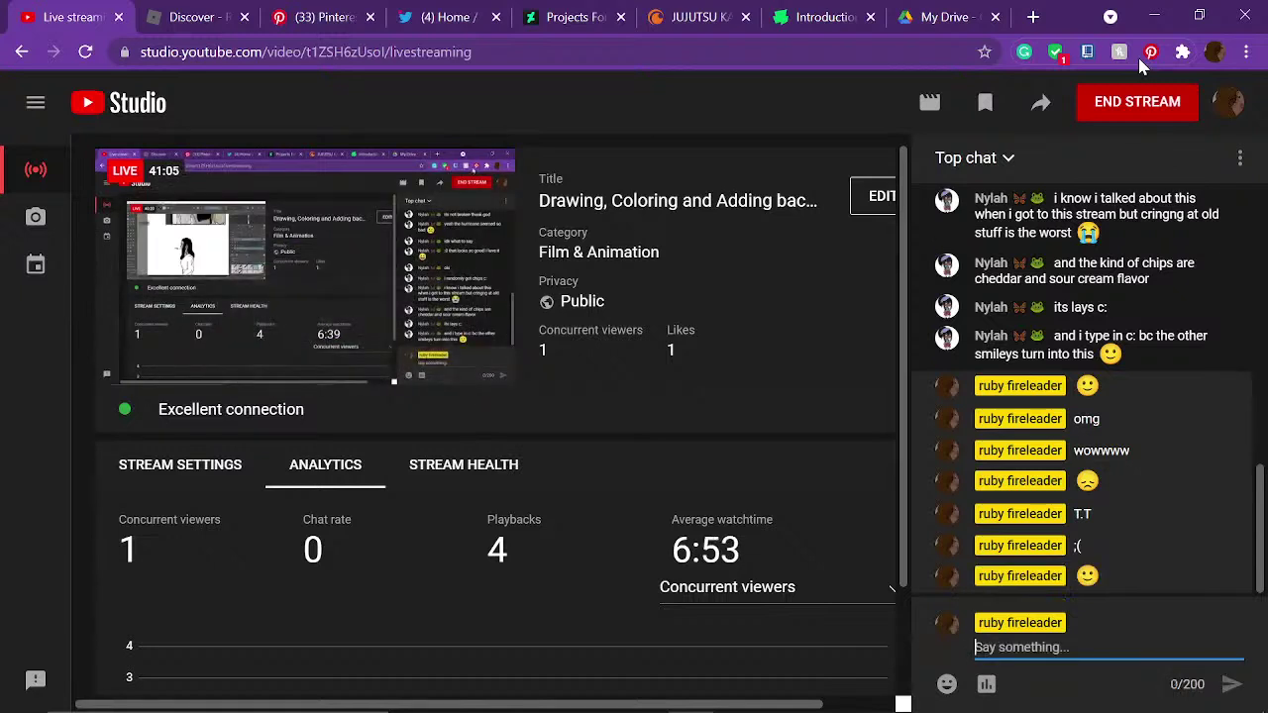
{"action": "type", "text": ":"}
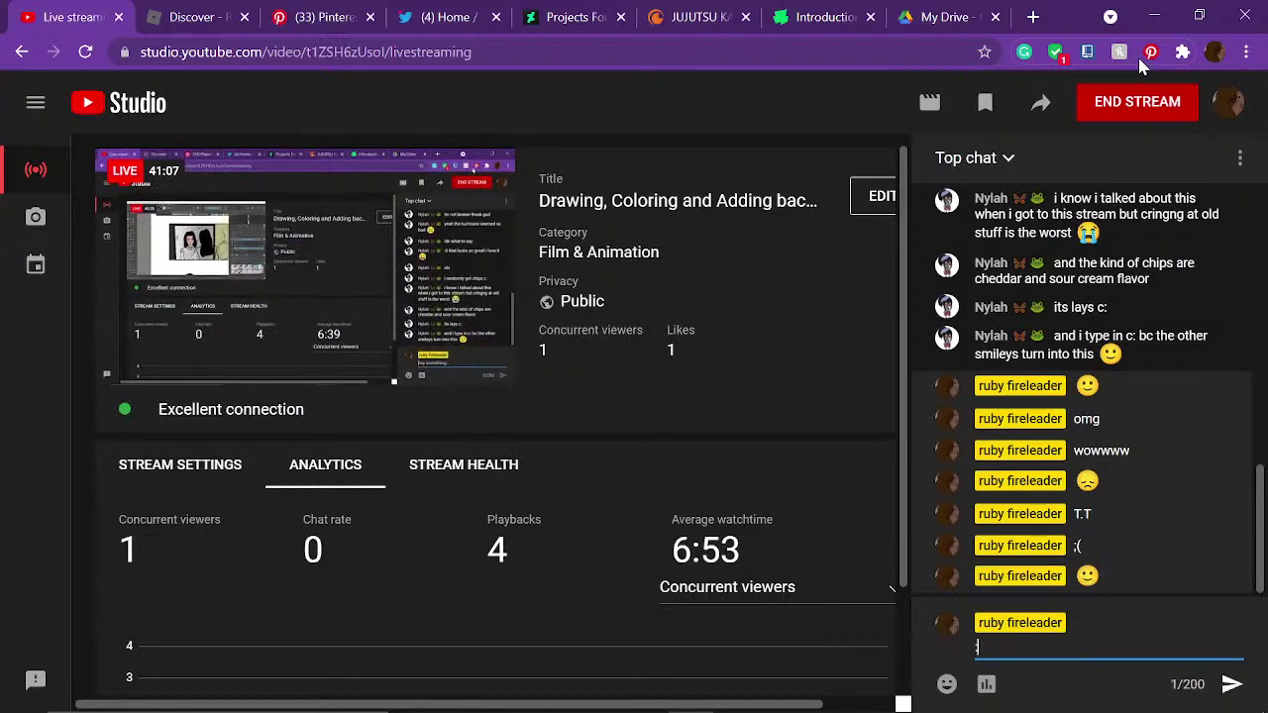
{"action": "key", "text": "BackSpace"}
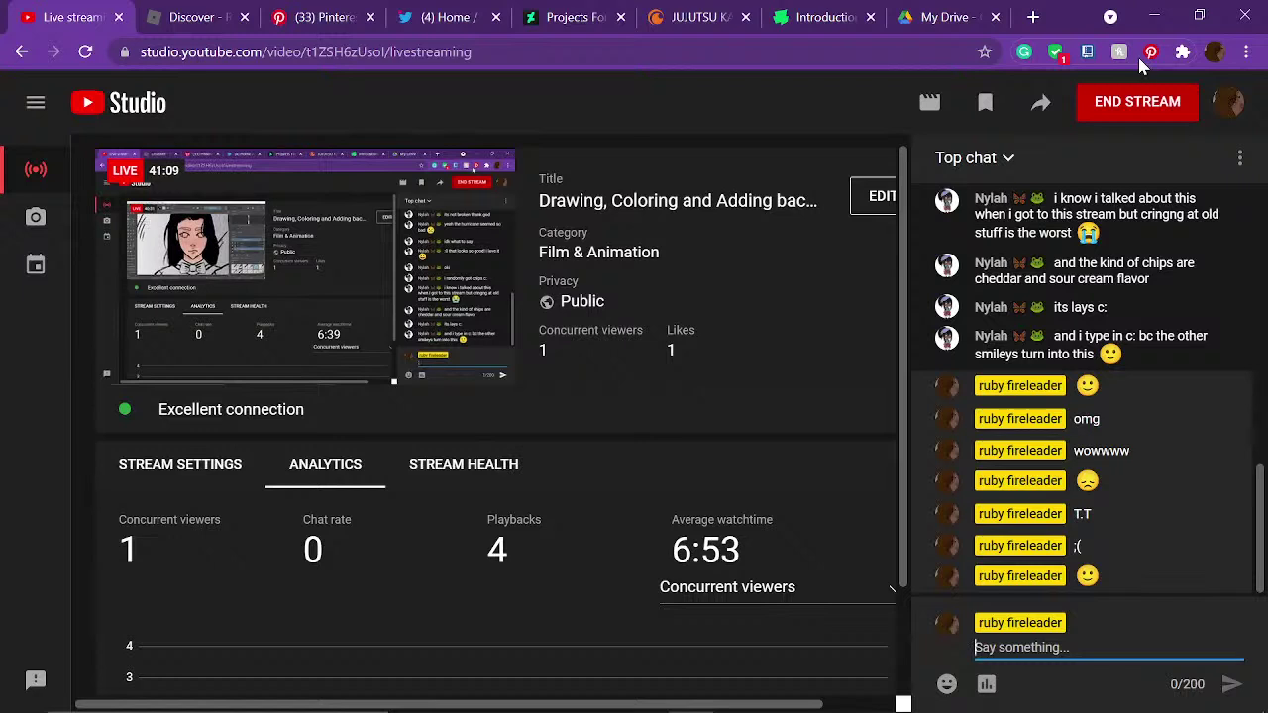
{"action": "type", "text": ";0"}
{"action": "key", "text": "Return"}
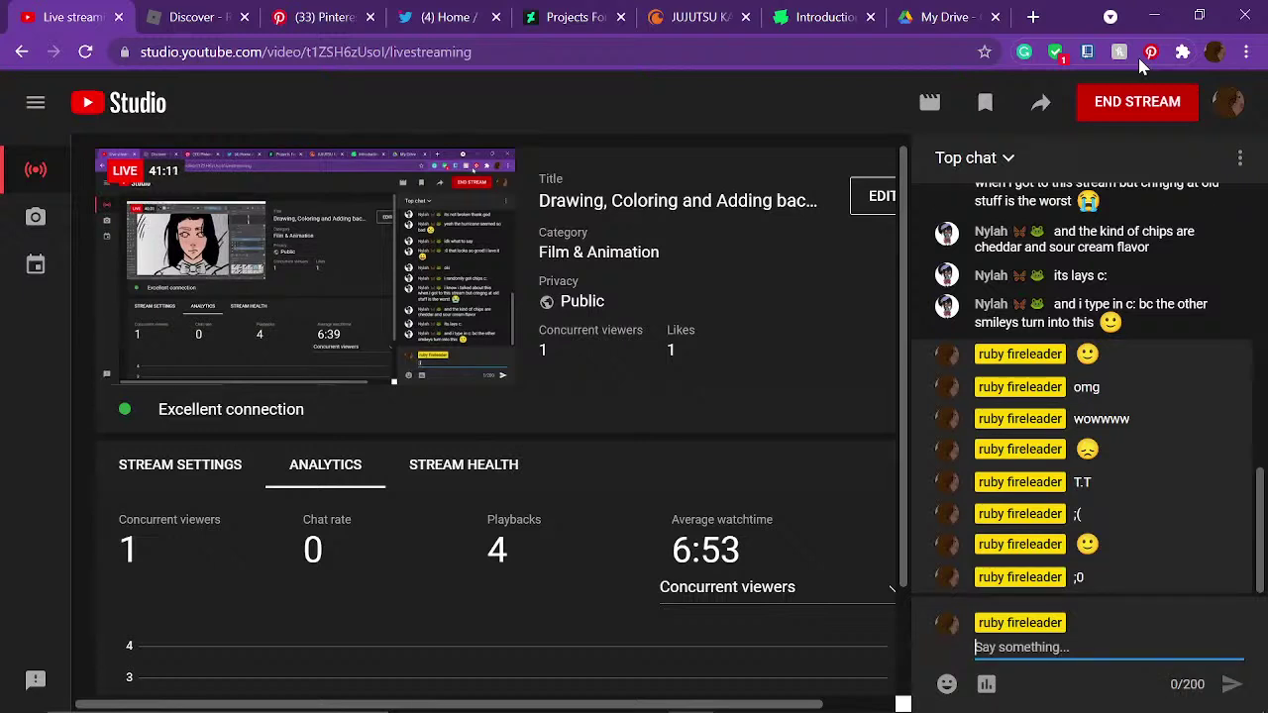
{"action": "mouse_move", "coordinate": [907, 702]}
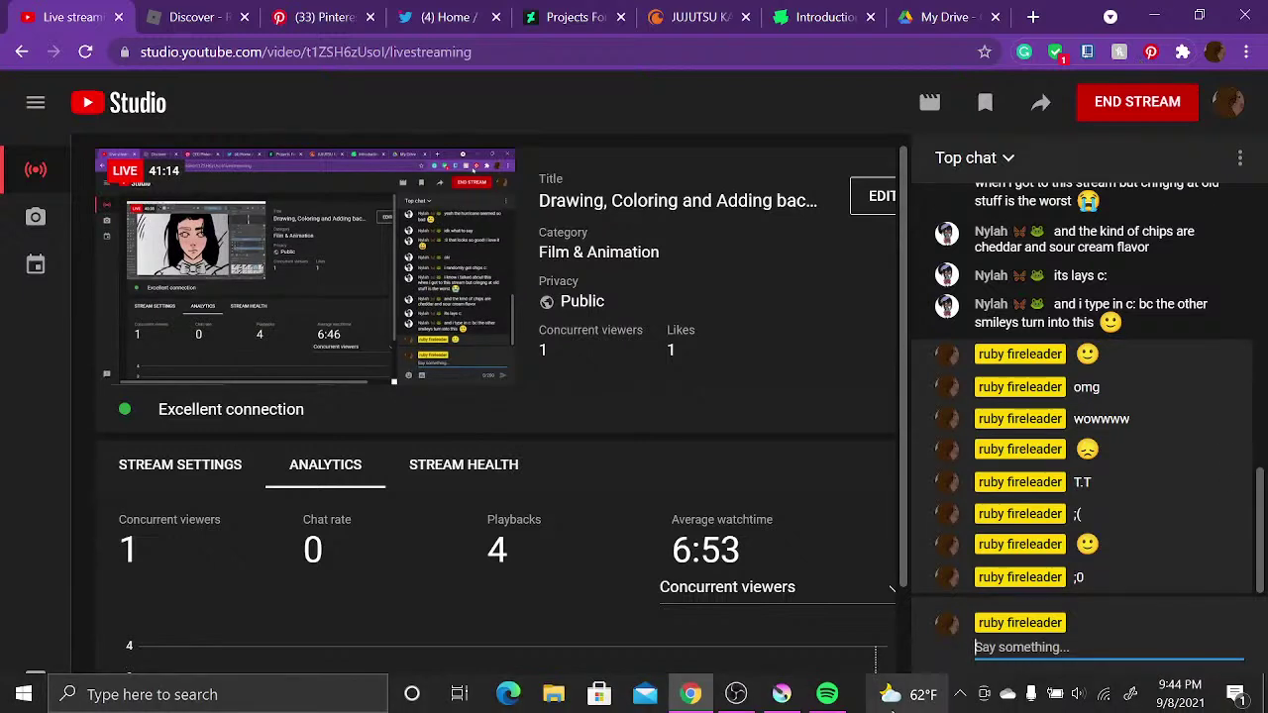
{"action": "left_click", "coordinate": [782, 697]}
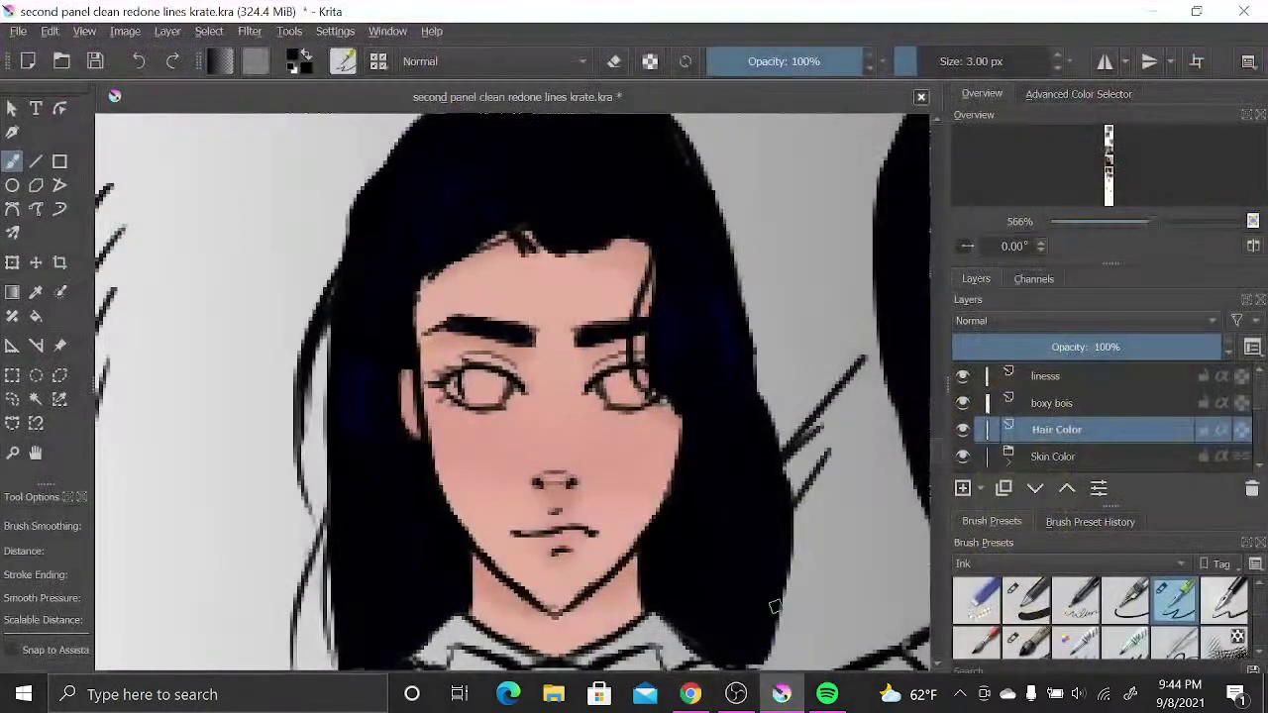
{"action": "left_click_drag", "start_coordinate": [652, 381], "coordinate": [675, 403]}
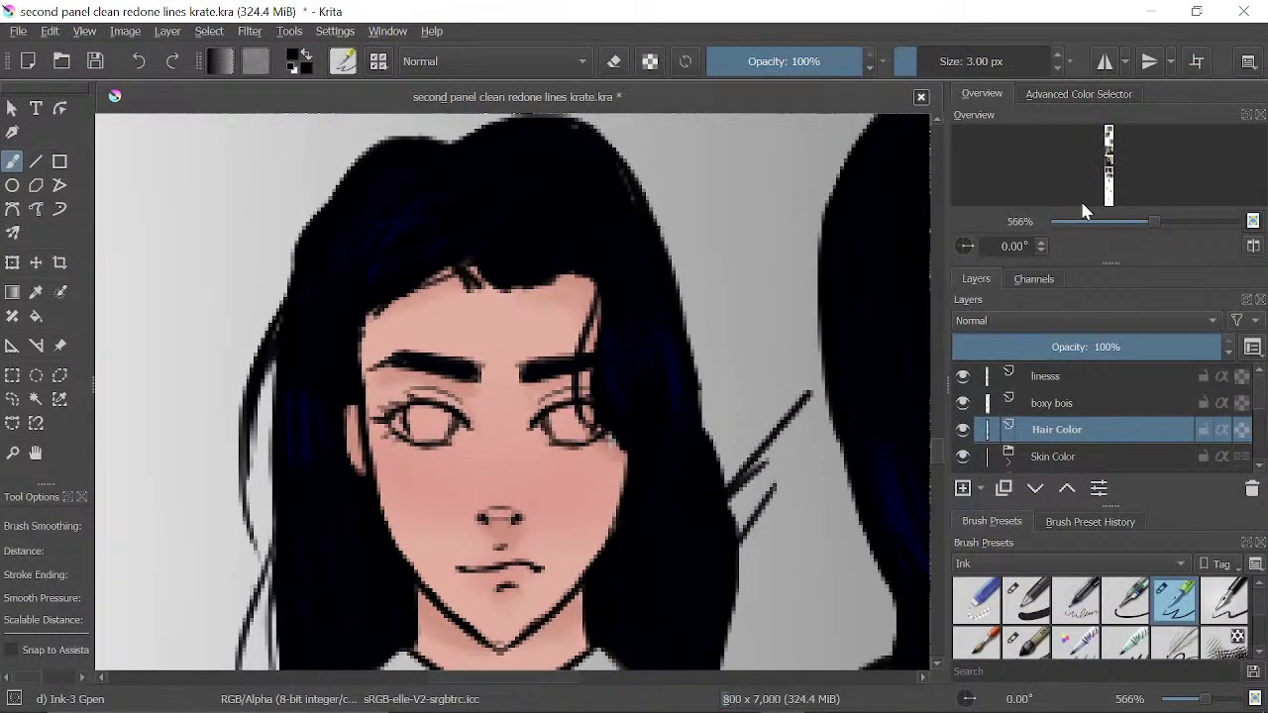
- Return to the YouTube Studio livestream page and send "T-T" and "t-t" in the live chat
{"action": "left_click", "coordinate": [1151, 11]}
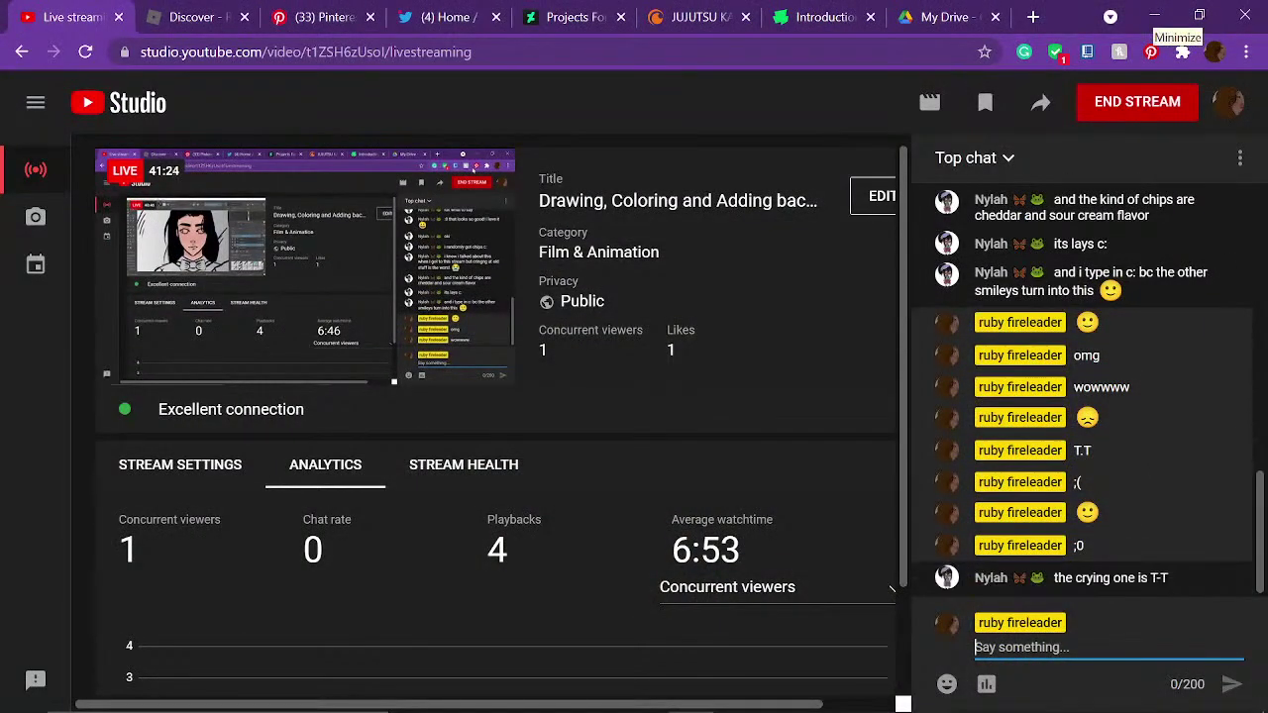
{"action": "type", "text": "T"}
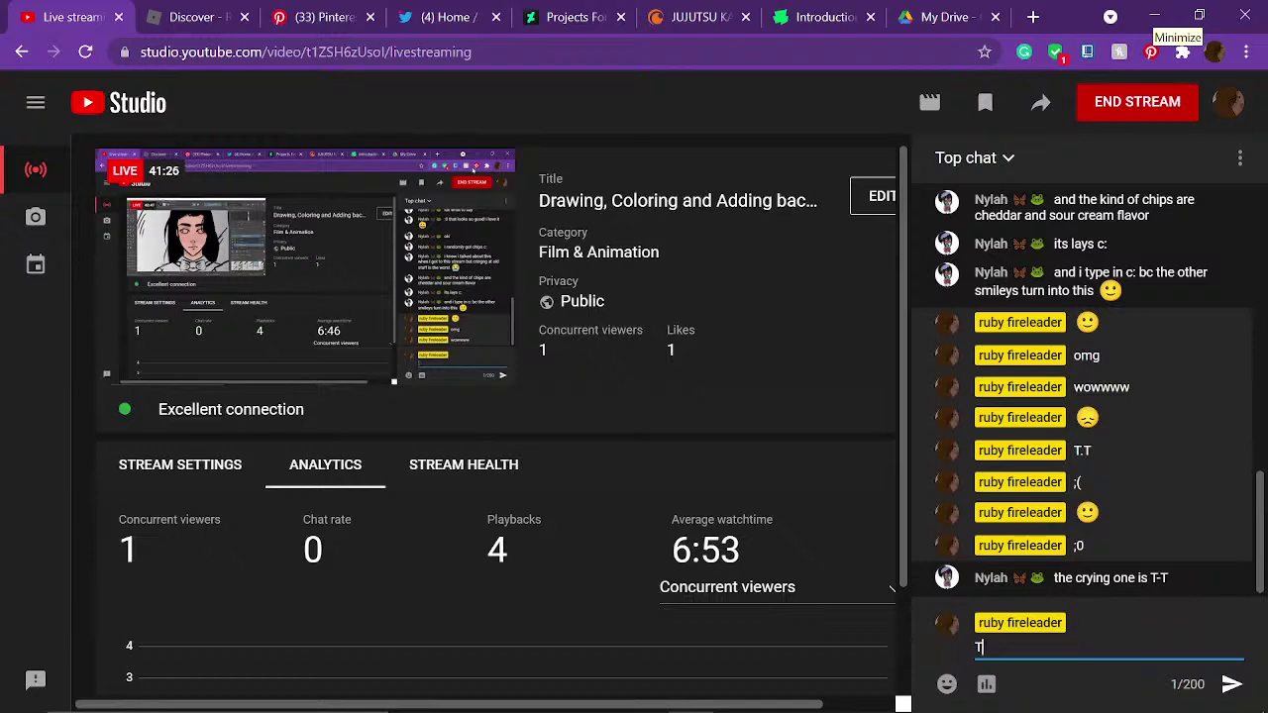
{"action": "type", "text": "-T"}
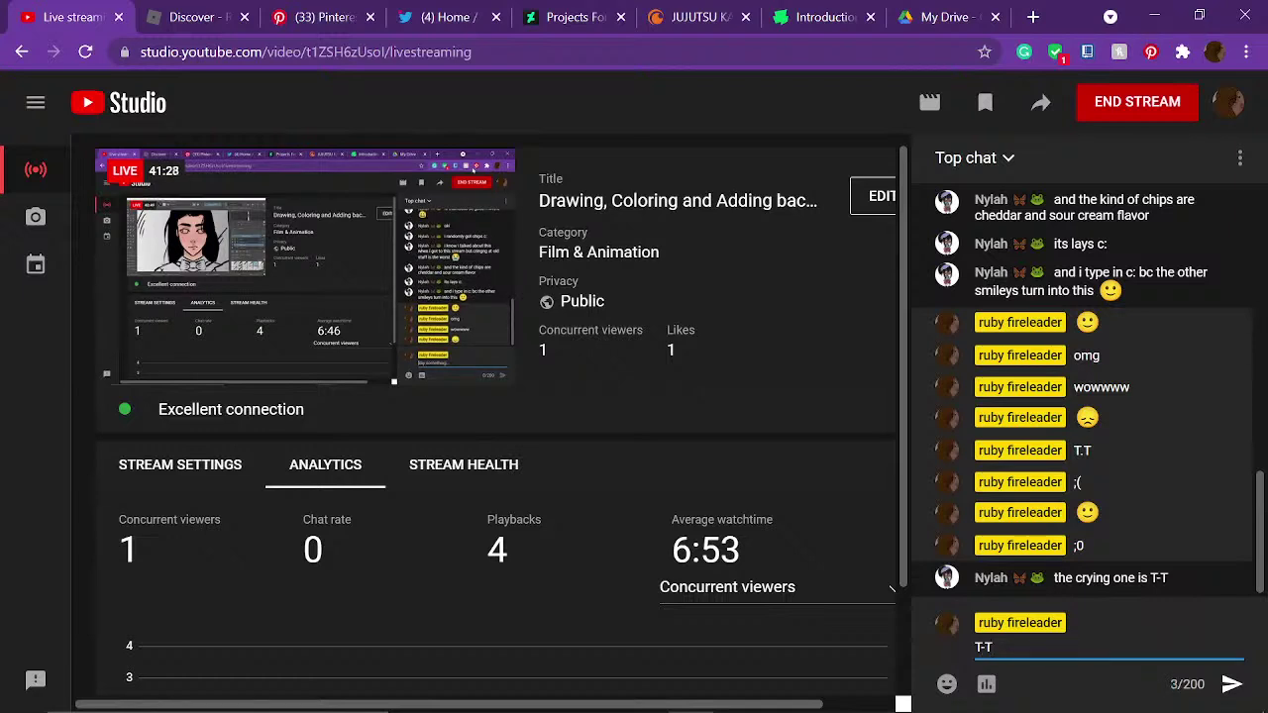
{"action": "key", "text": "Return"}
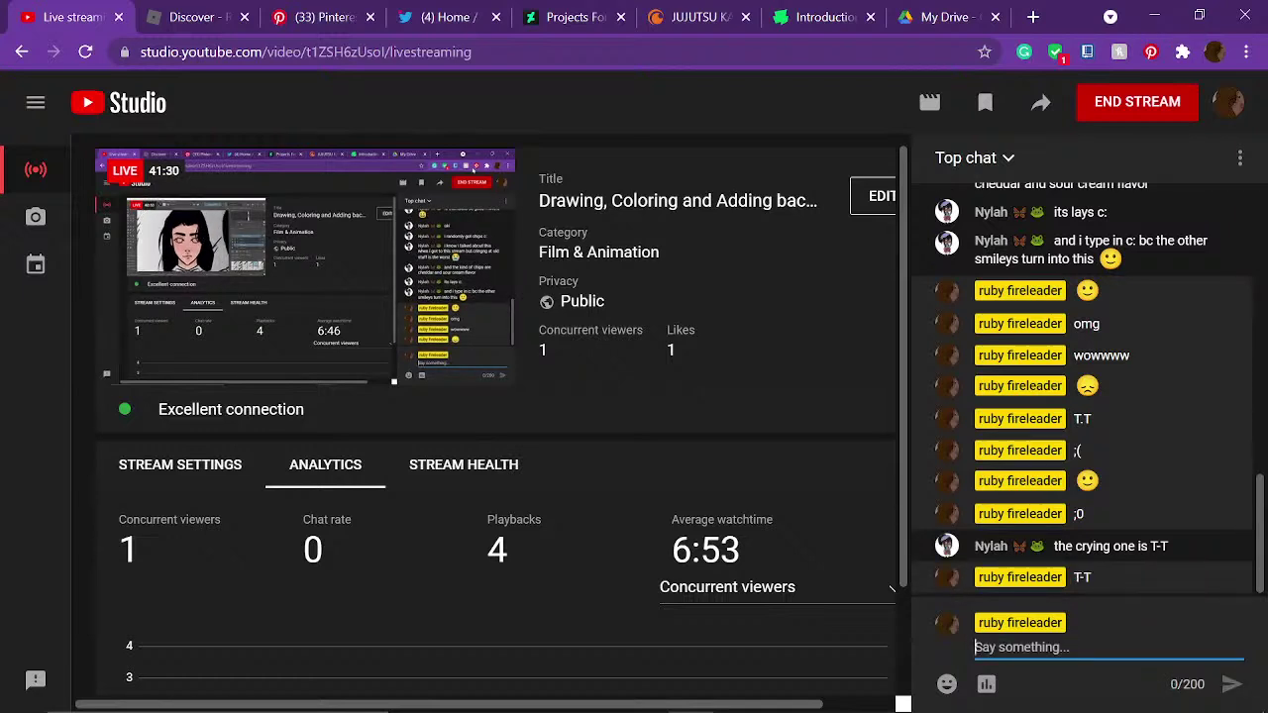
{"action": "type", "text": "t-t"}
{"action": "key", "text": "Return"}
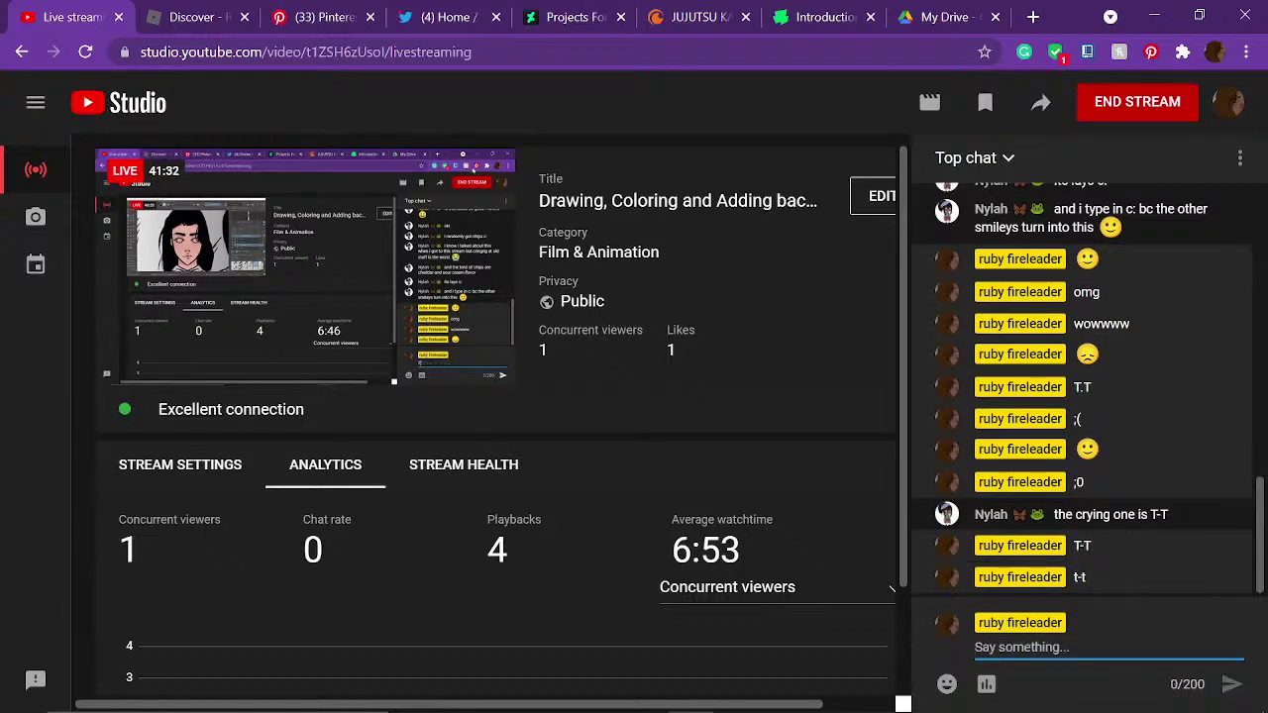
- Search Google for "keyboard emoji" in a new browser tab and open the FSymbols Emoticons result
{"action": "left_click", "coordinate": [1033, 16]}
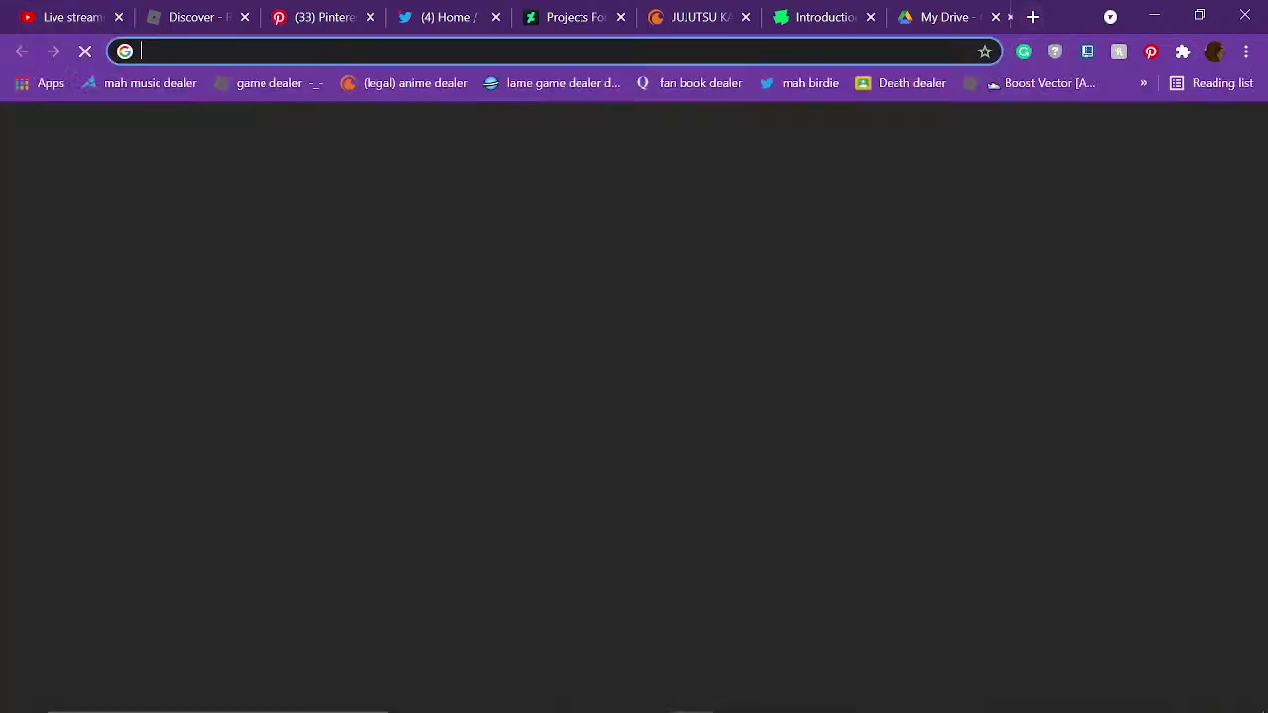
{"action": "type", "text": "keyb"}
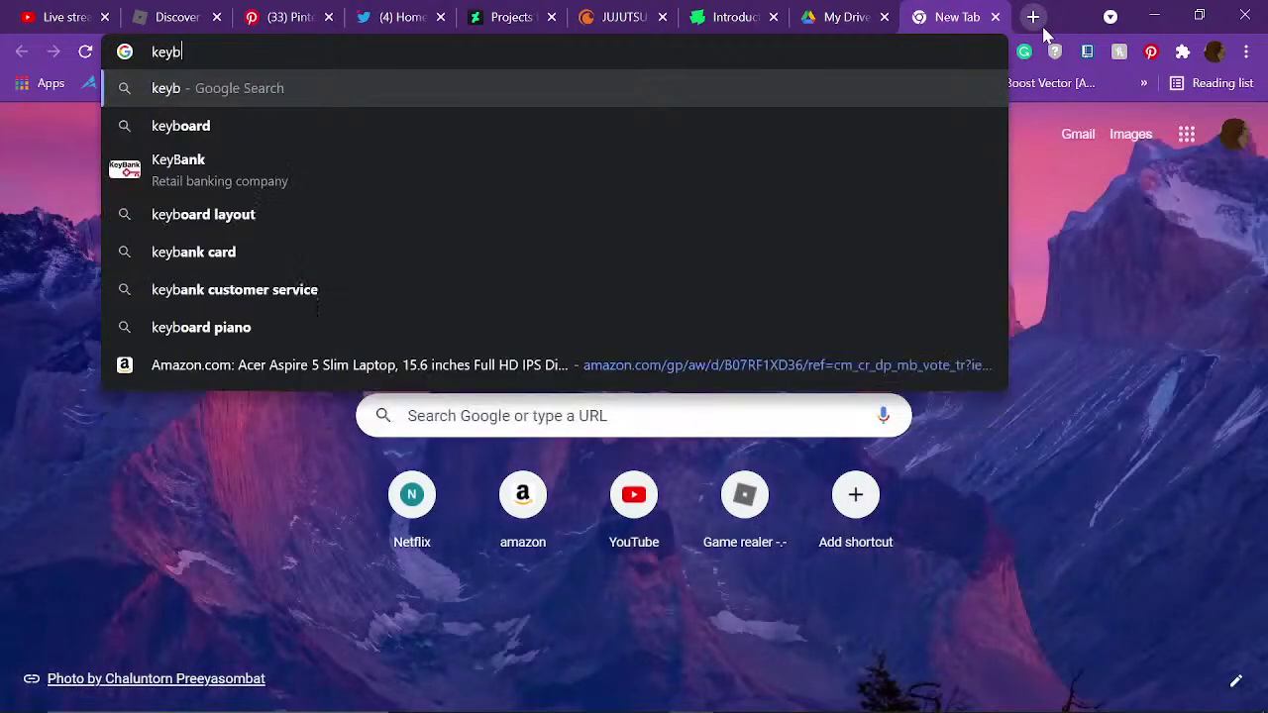
{"action": "type", "text": "oard"}
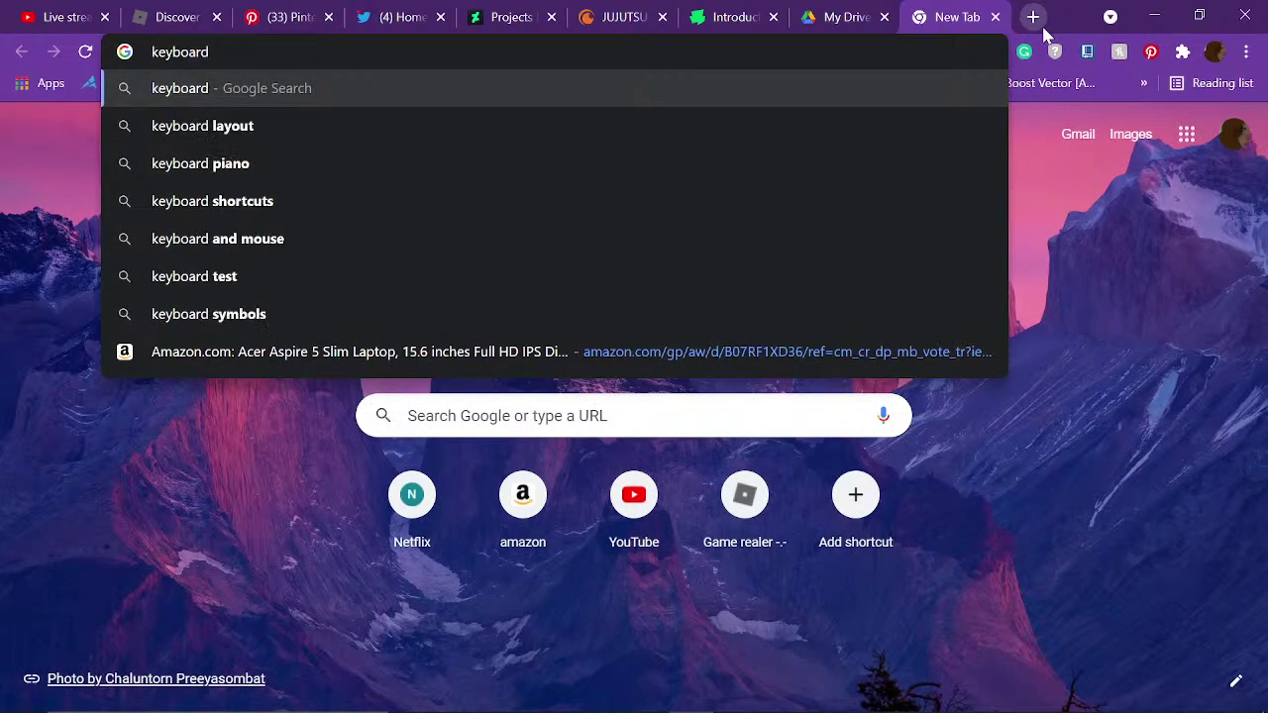
{"action": "type", "text": "e"}
{"action": "key", "text": "BackSpace"}
{"action": "type", "text": "emoji"}
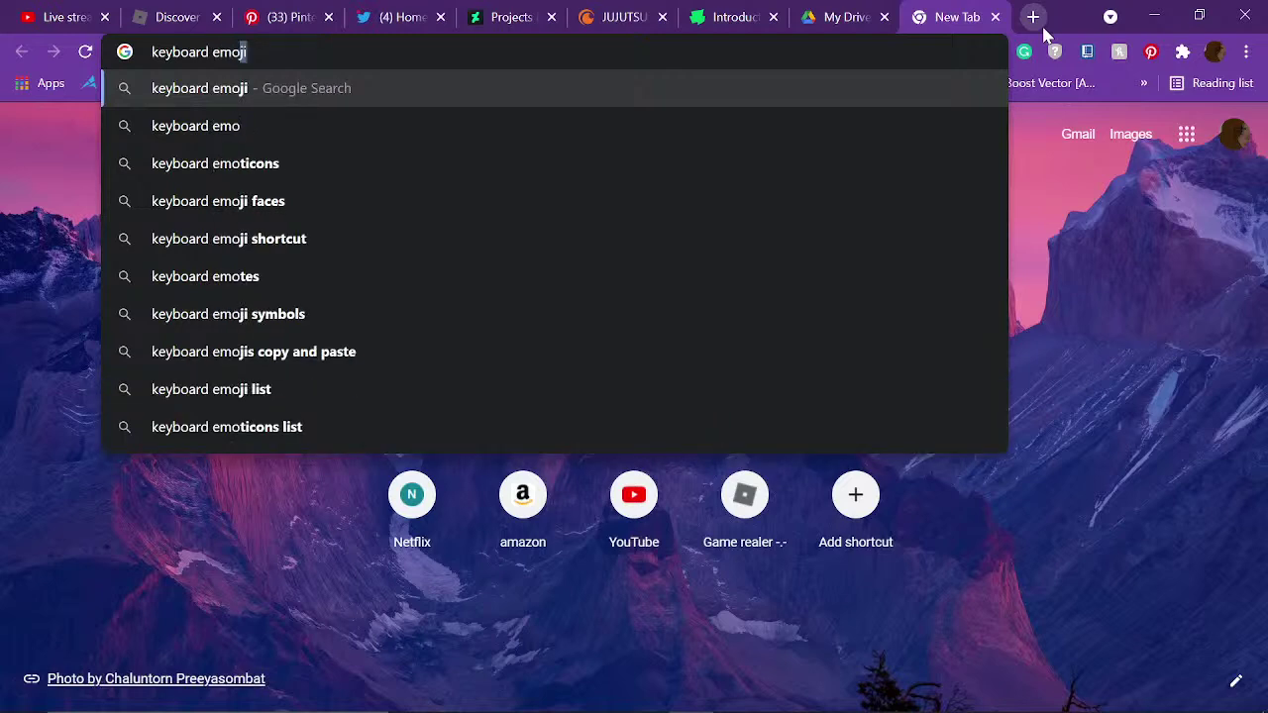
{"action": "key", "text": "Return"}
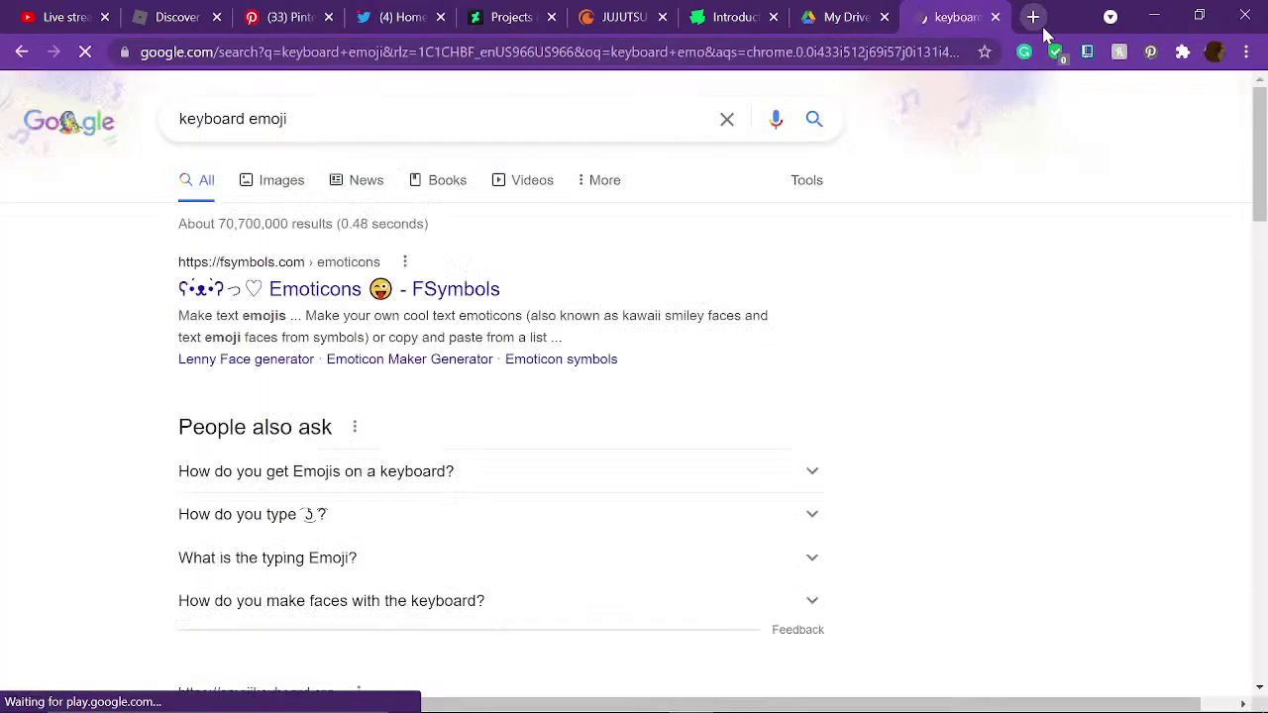
{"action": "left_click", "coordinate": [420, 292]}
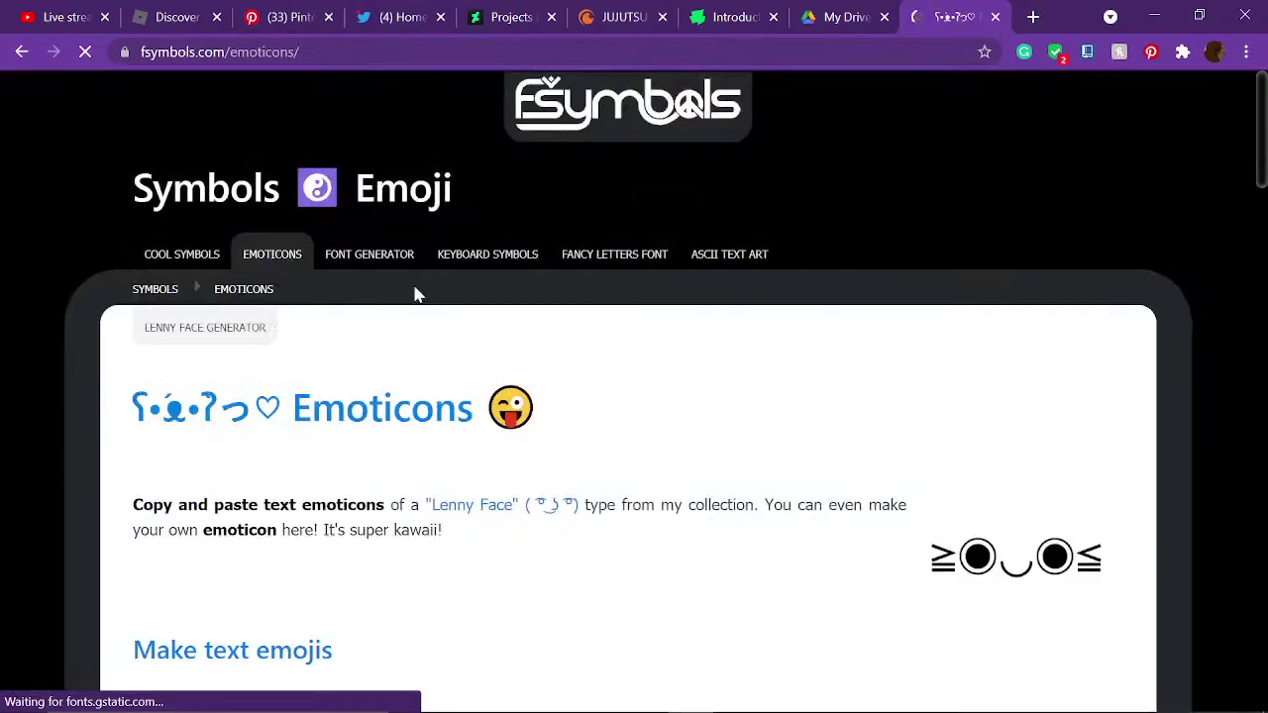
- Copy the loudly crying face emoji from the Emotions group on the FSymbols page
{"action": "scroll", "coordinate": [637, 410], "scroll_direction": "down", "scroll_amount": 4}
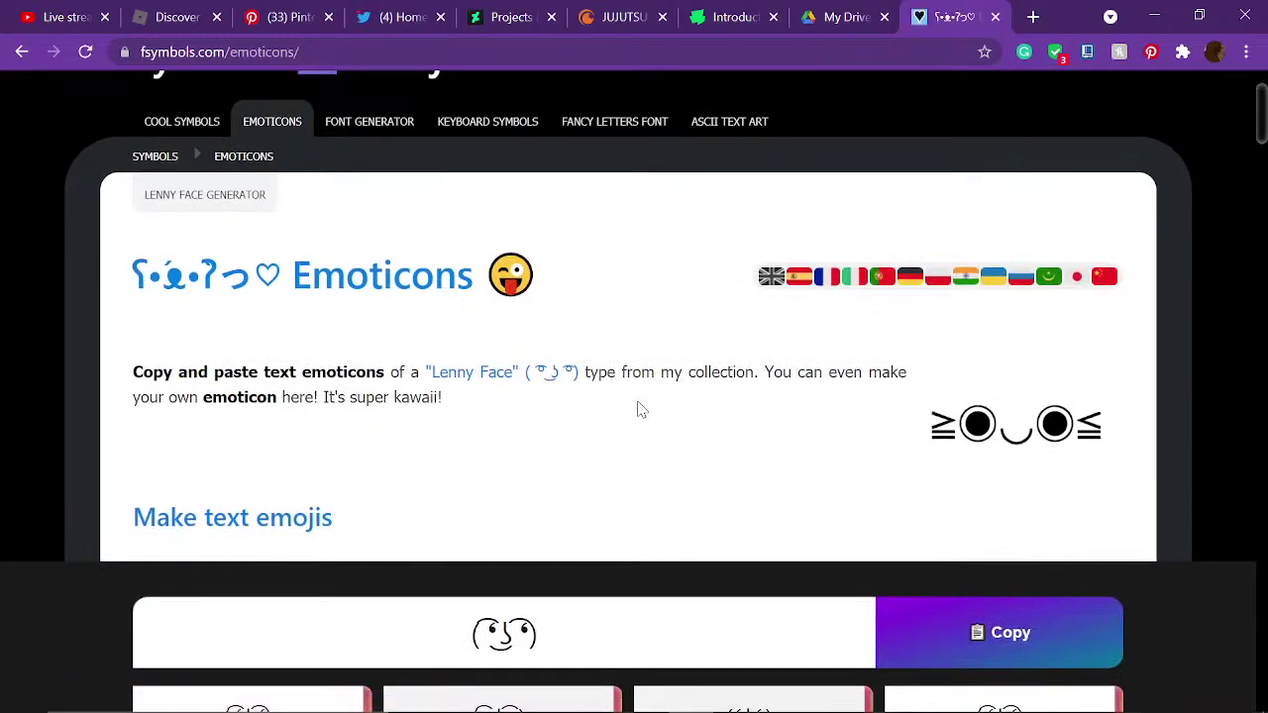
{"action": "scroll", "coordinate": [637, 410], "scroll_direction": "down", "scroll_amount": 3}
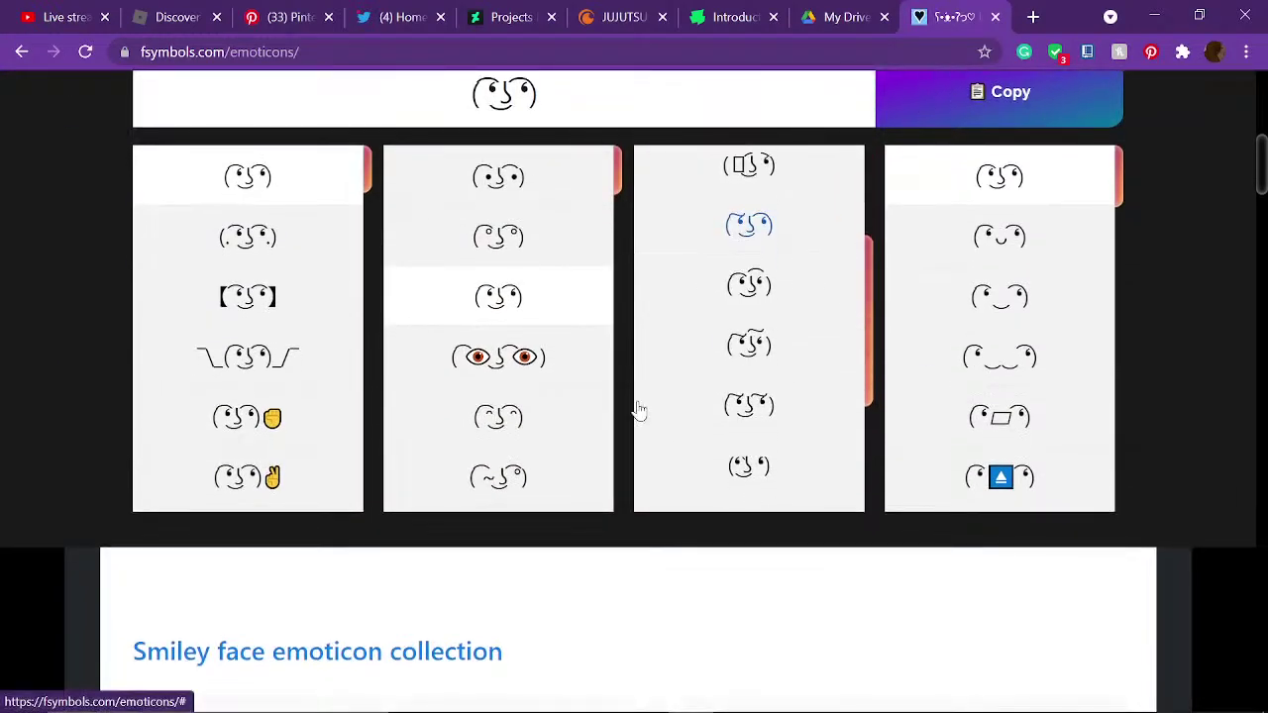
{"action": "scroll", "coordinate": [643, 579], "scroll_direction": "down", "scroll_amount": 5}
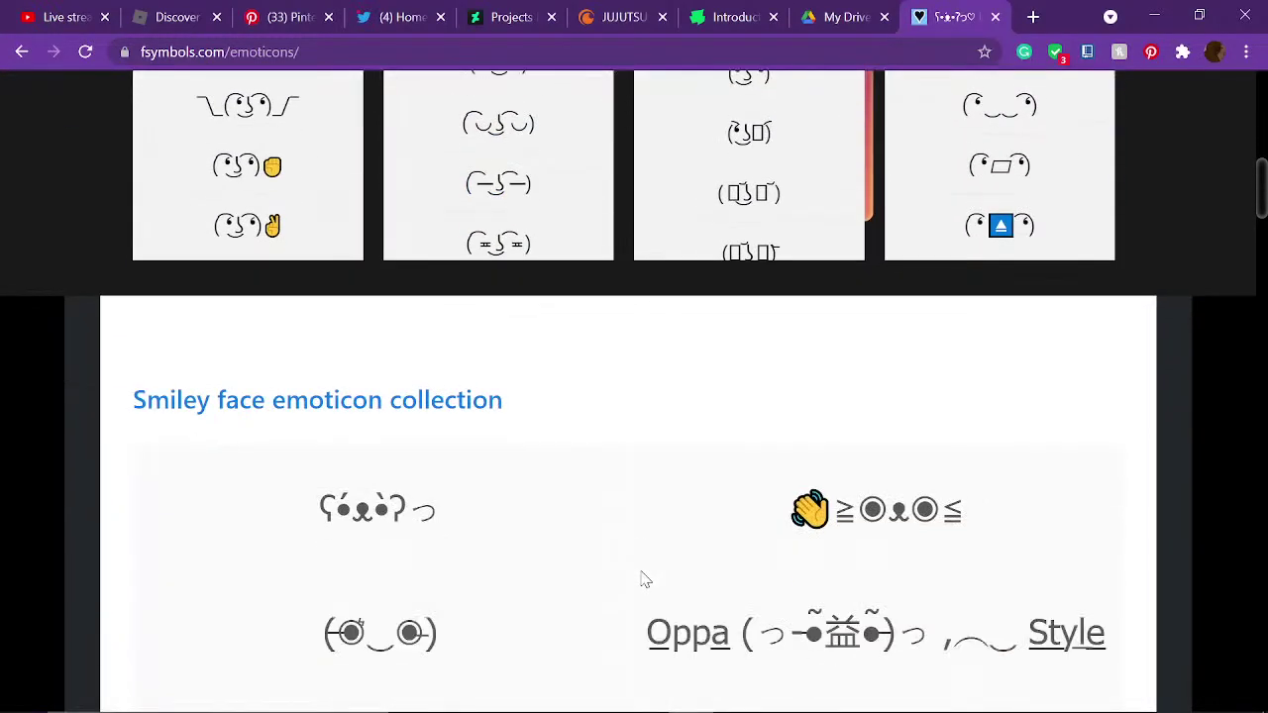
{"action": "scroll", "coordinate": [642, 579], "scroll_direction": "down", "scroll_amount": 10}
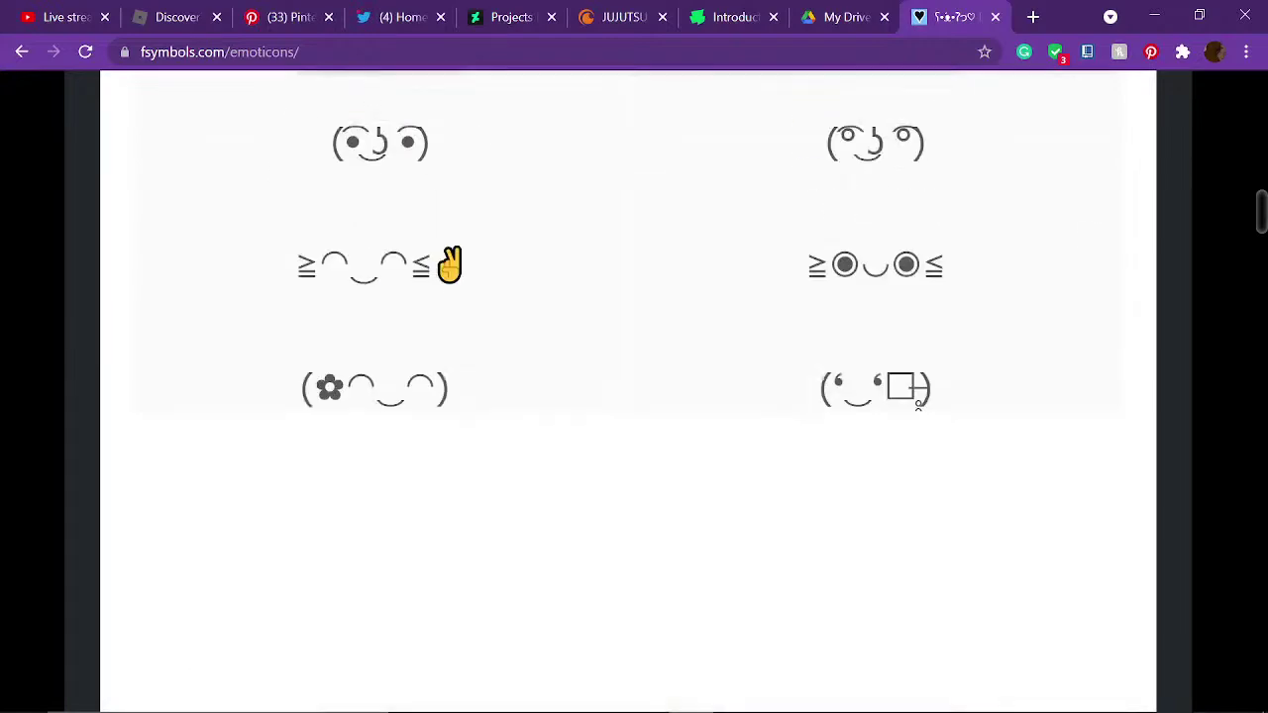
{"action": "scroll", "coordinate": [642, 579], "scroll_direction": "down", "scroll_amount": 4}
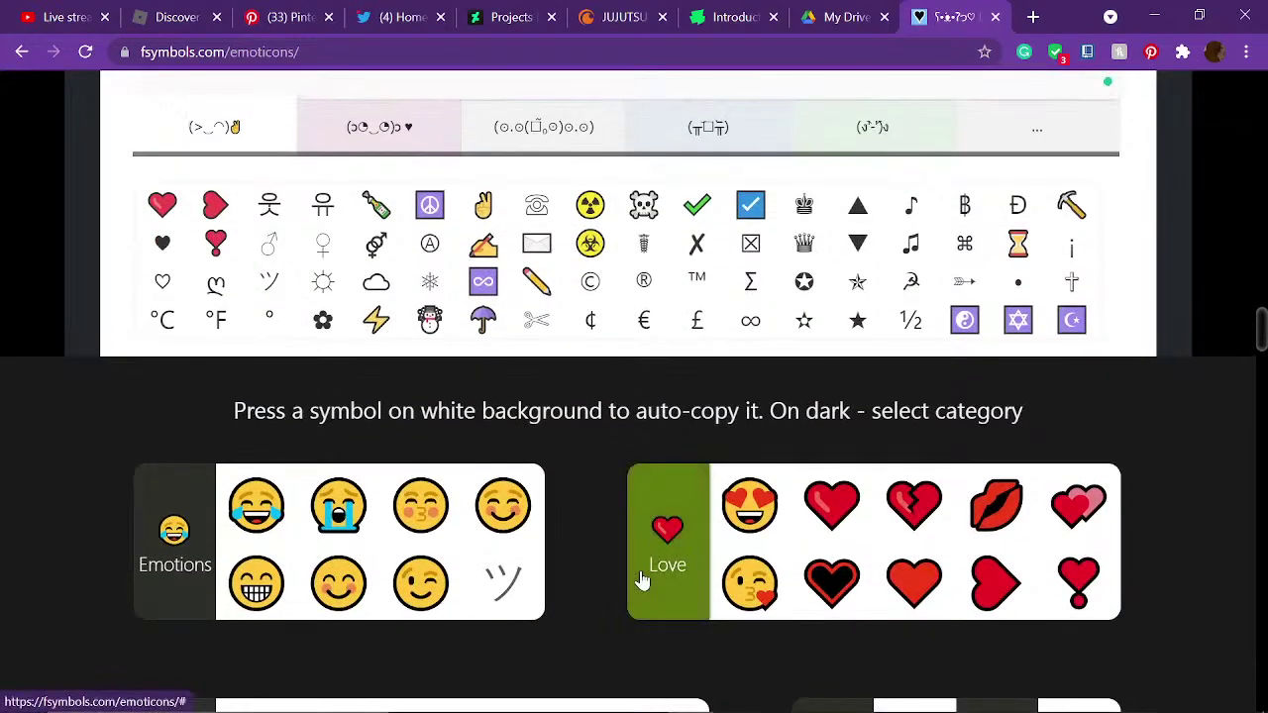
{"action": "scroll", "coordinate": [586, 538], "scroll_direction": "down", "scroll_amount": 1}
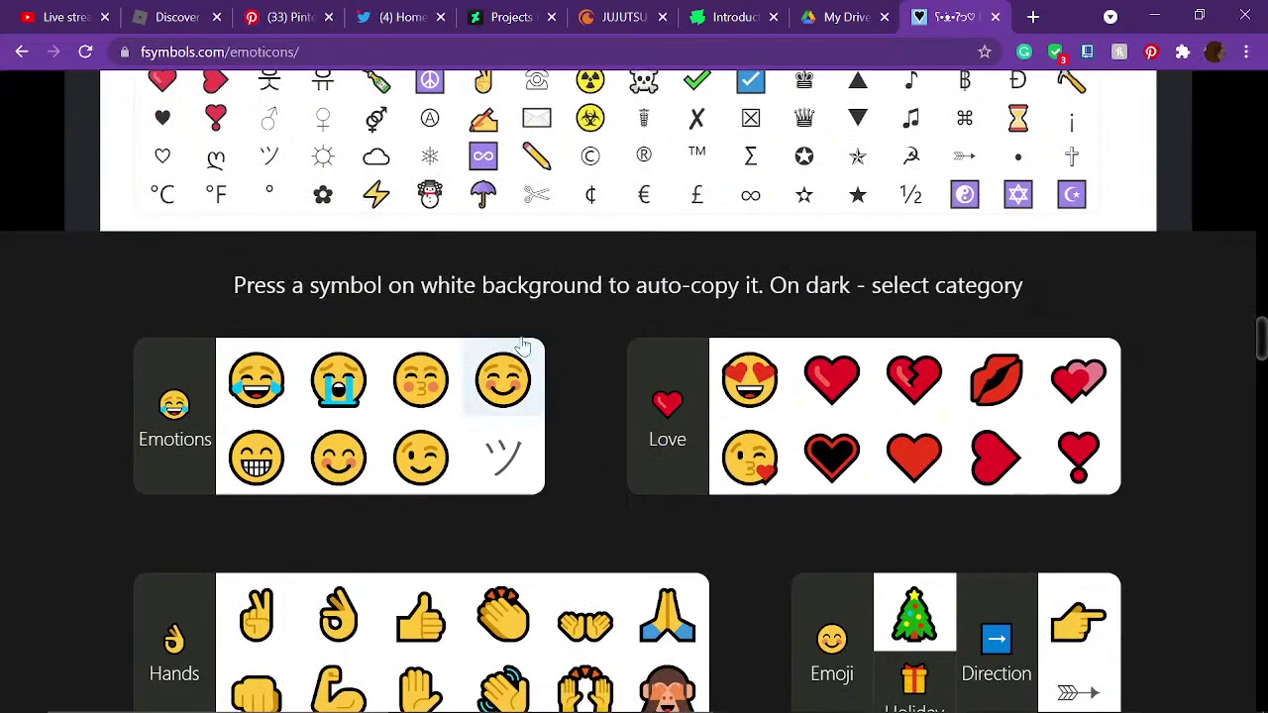
{"action": "left_click", "coordinate": [347, 379]}
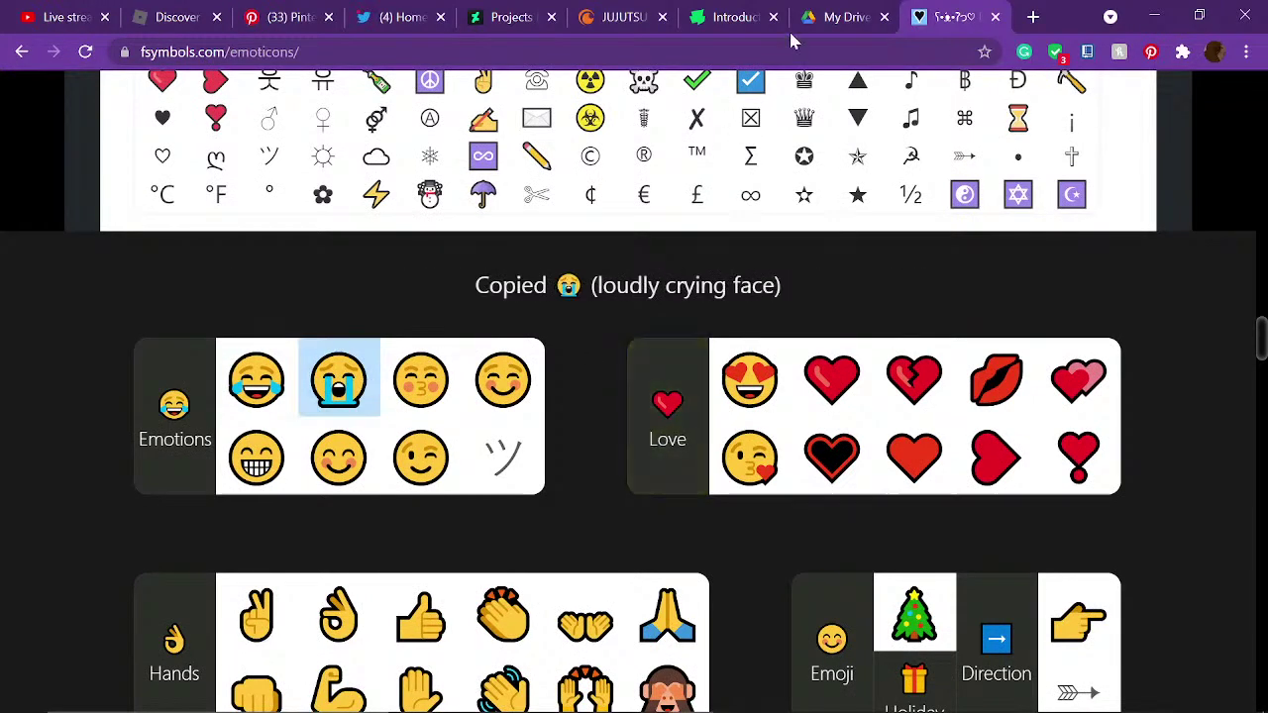
- Return to the YouTube Studio livestream page and send the copied crying emoji in the live chat
{"action": "left_click", "coordinate": [832, 15]}
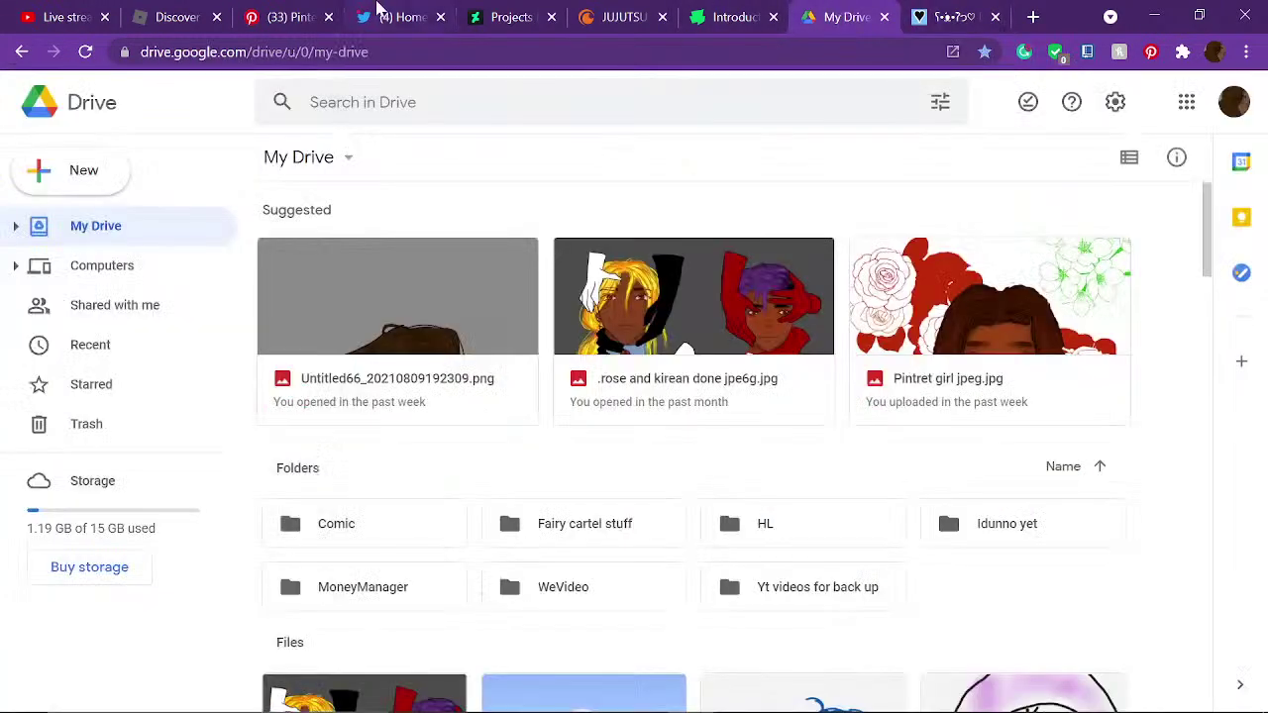
{"action": "left_click", "coordinate": [54, 14]}
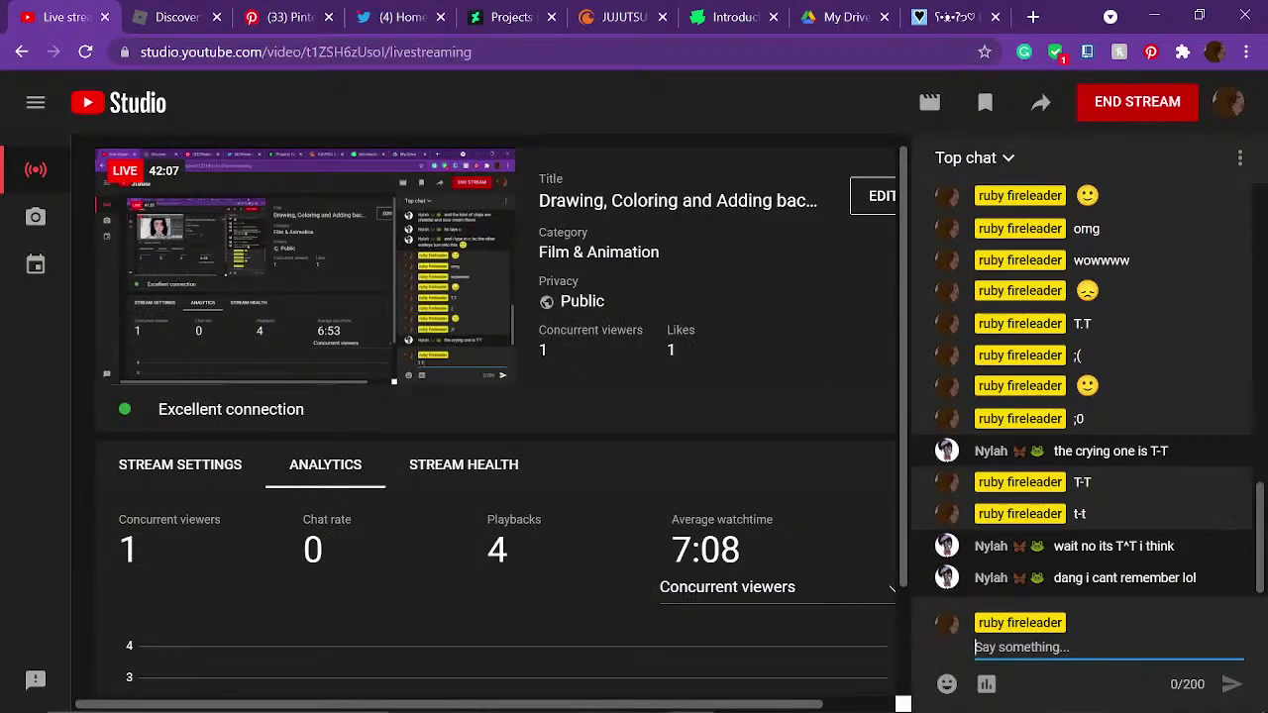
{"action": "key", "text": "ctrl+v"}
{"action": "key", "text": "Return"}
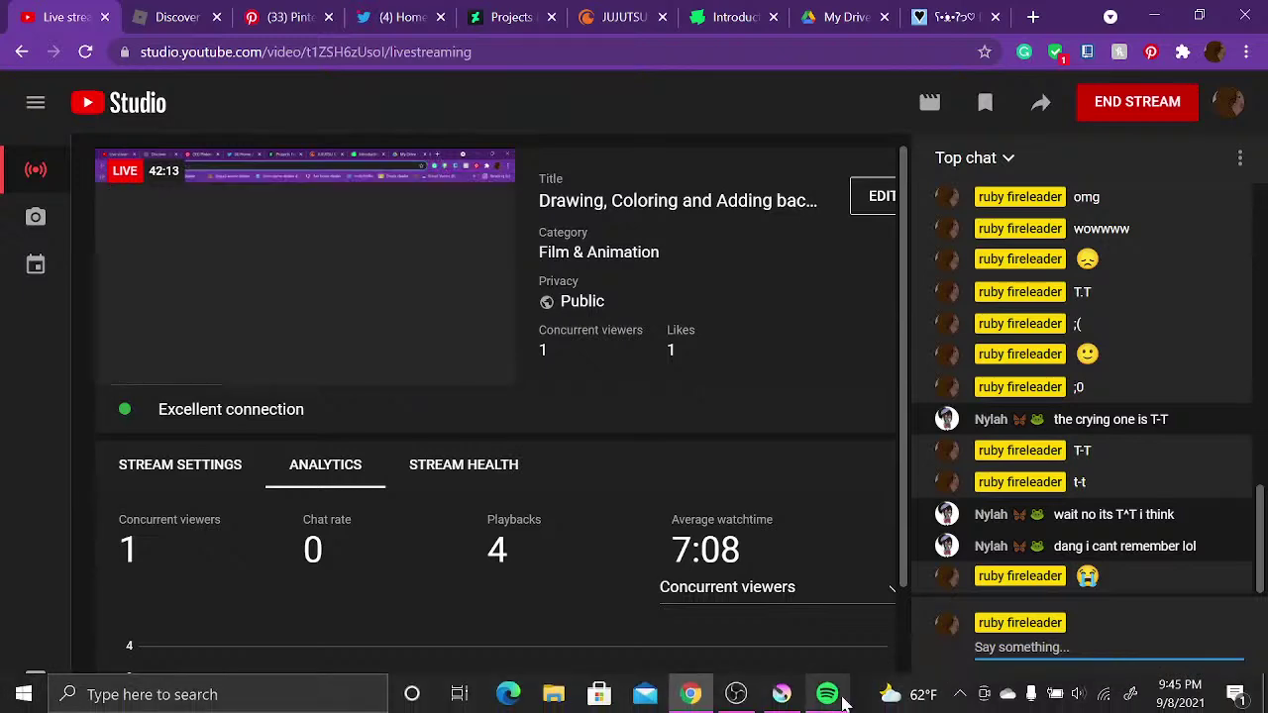
- Switch back to Krita and examine the mirror reflections, ending on the face with unfilled eyebrows in the "5.00" panel
{"action": "left_click", "coordinate": [781, 694]}
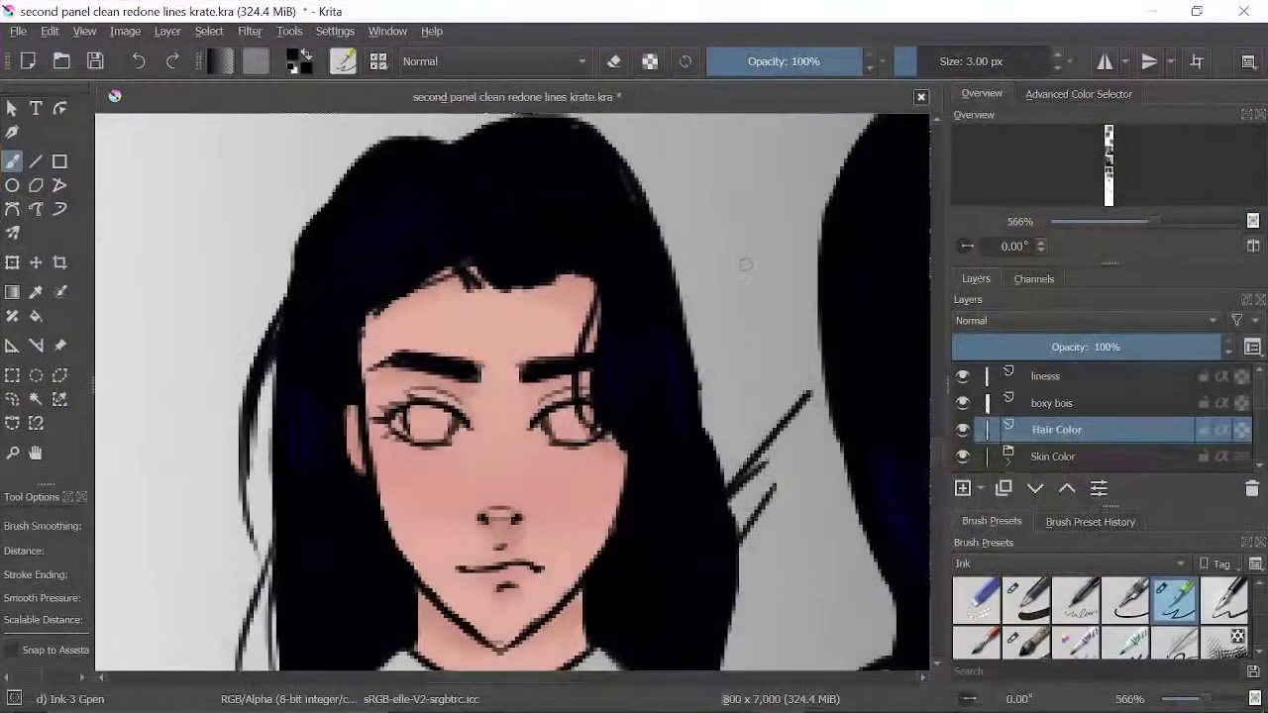
{"action": "left_click_drag", "start_coordinate": [1154, 222], "coordinate": [1136, 221]}
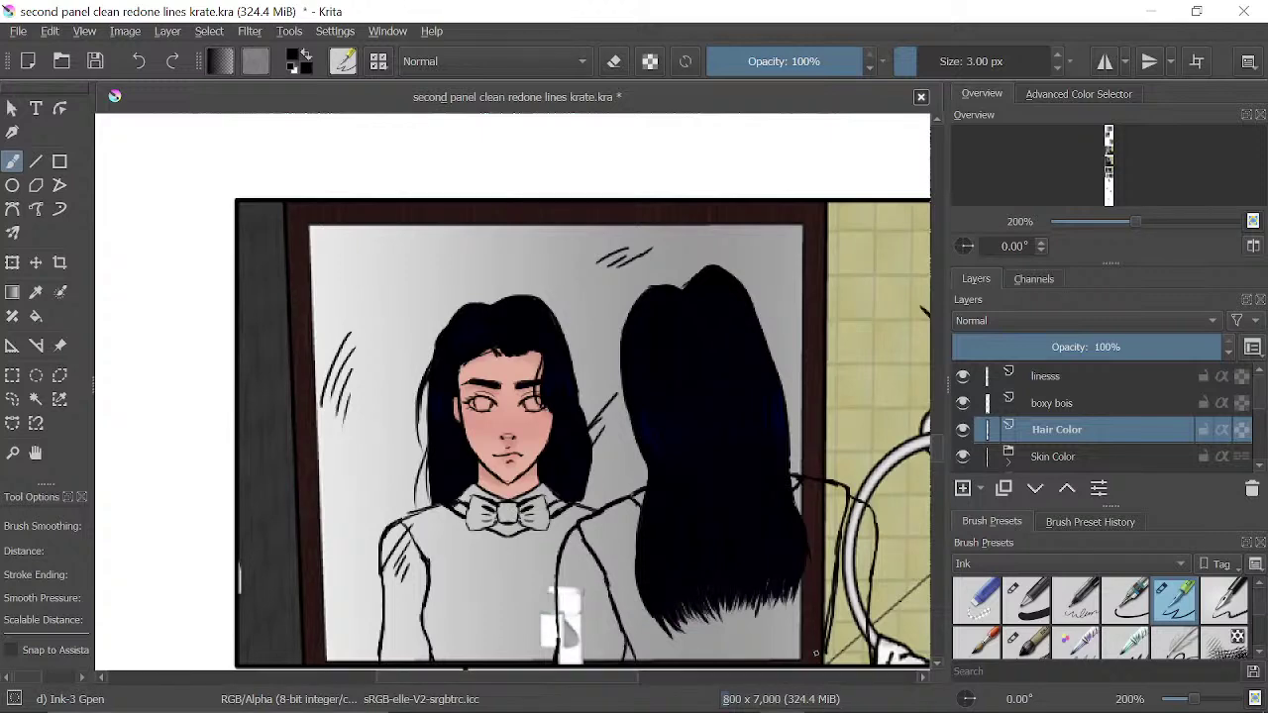
{"action": "scroll", "coordinate": [759, 298], "scroll_direction": "up", "scroll_amount": 3}
{"action": "scroll", "coordinate": [753, 327], "scroll_direction": "down", "scroll_amount": 4}
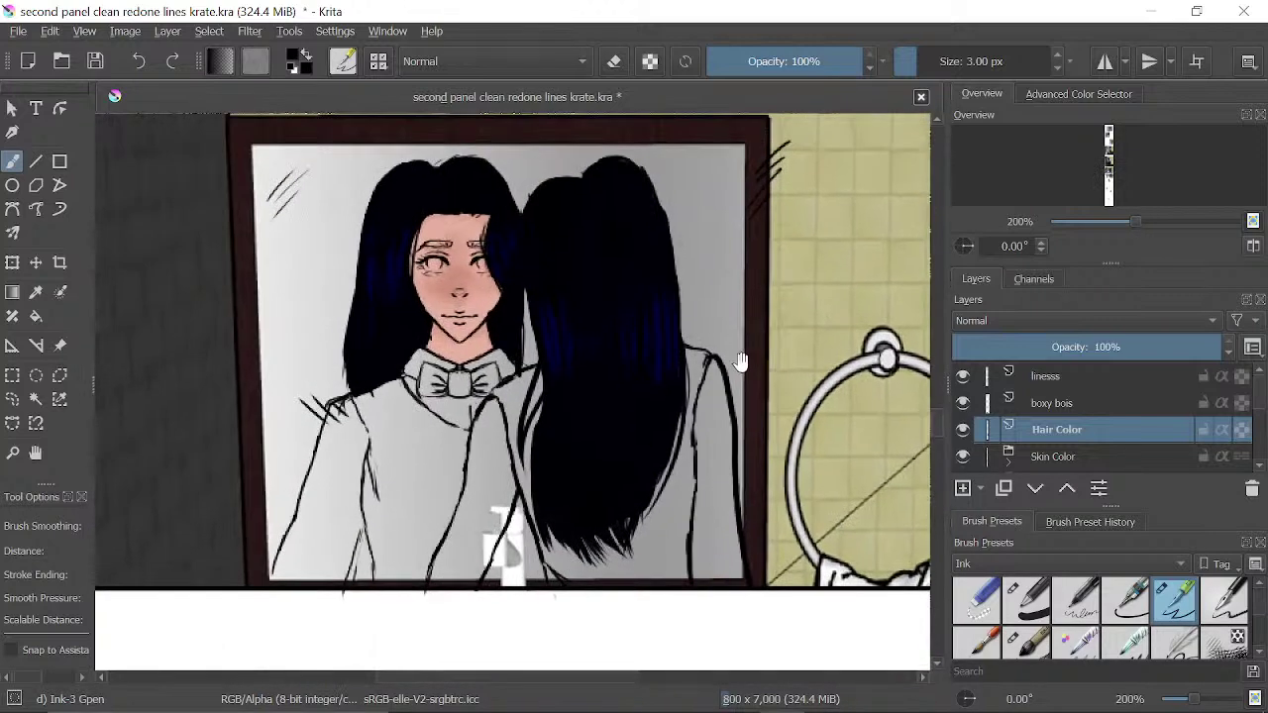
{"action": "mouse_move", "coordinate": [736, 697]}
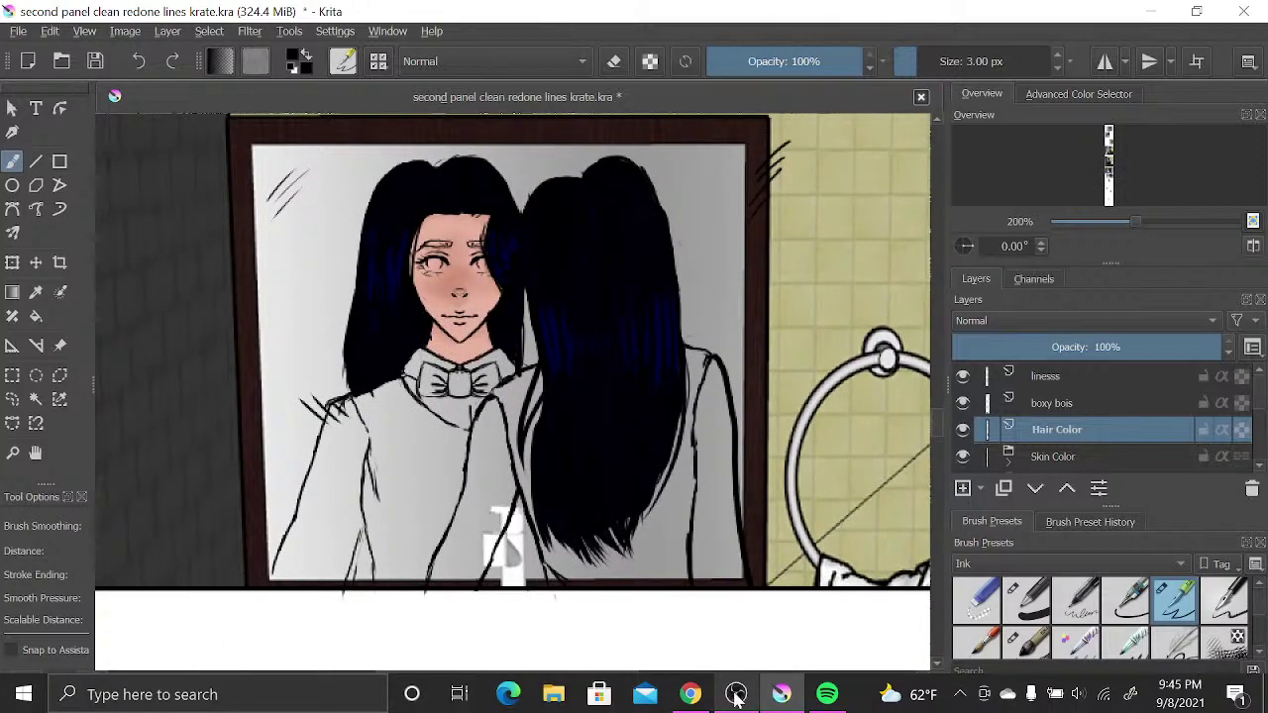
{"action": "left_click_drag", "start_coordinate": [535, 252], "coordinate": [603, 358]}
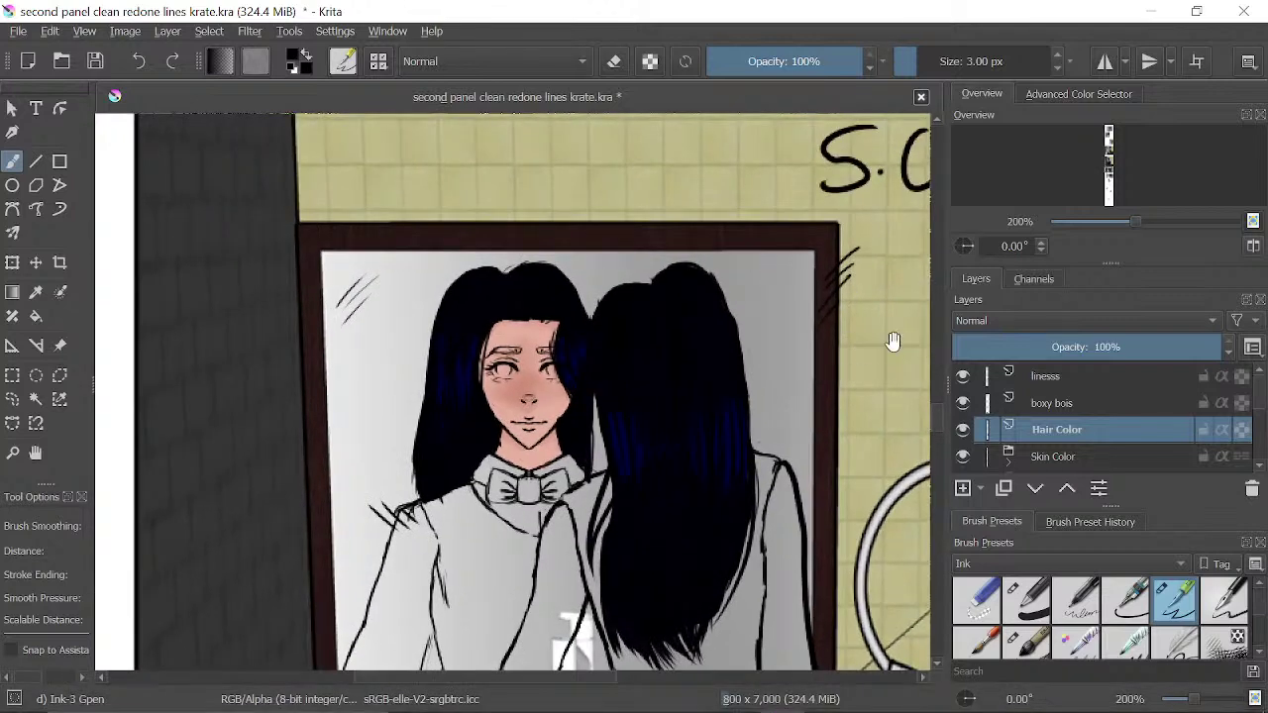
{"action": "left_click", "coordinate": [1153, 227]}
{"action": "left_click_drag", "start_coordinate": [742, 174], "coordinate": [700, 236]}
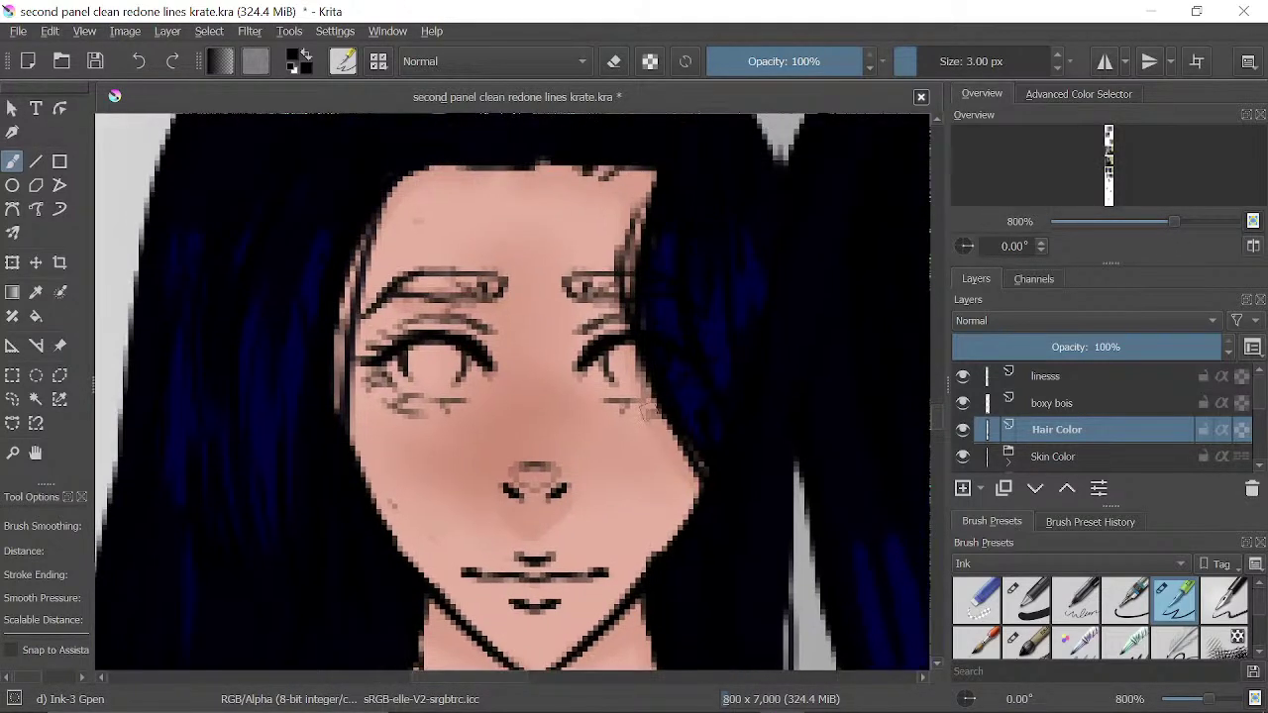
- Switch to OBS, mute the Mic/Aux audio source, and return to the Krita comic
{"action": "left_click", "coordinate": [746, 701]}
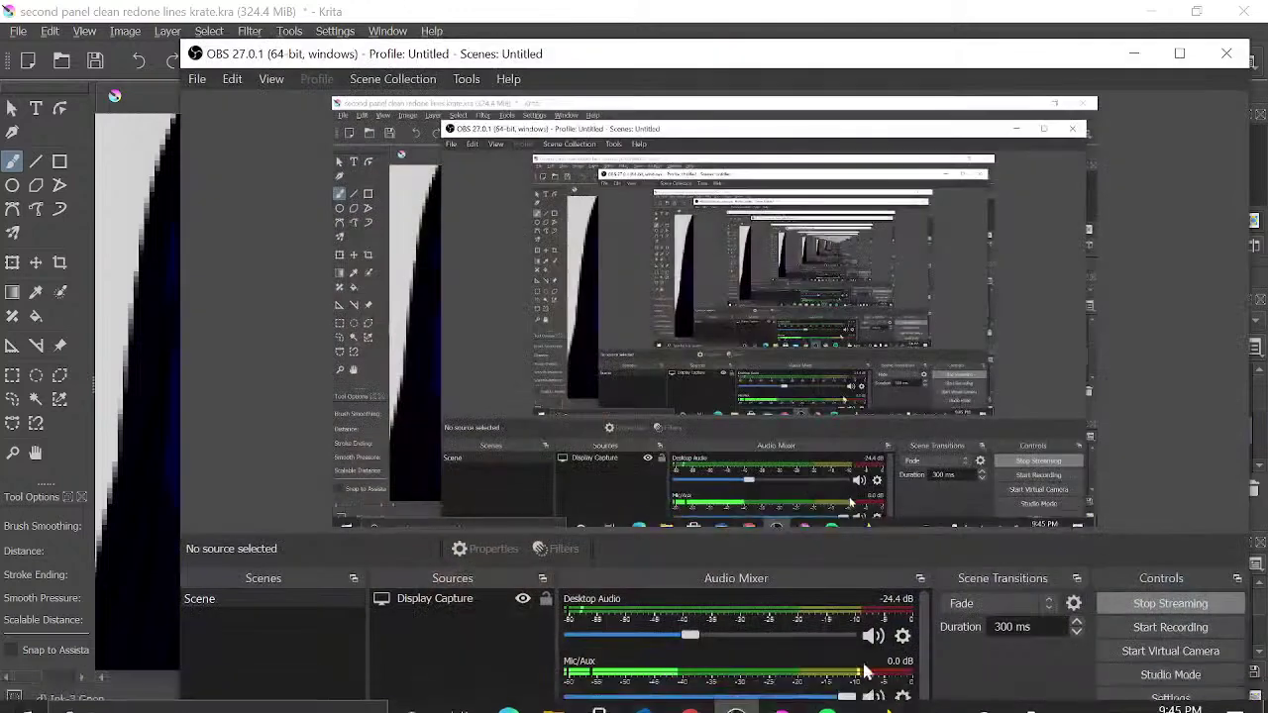
{"action": "left_click", "coordinate": [872, 697]}
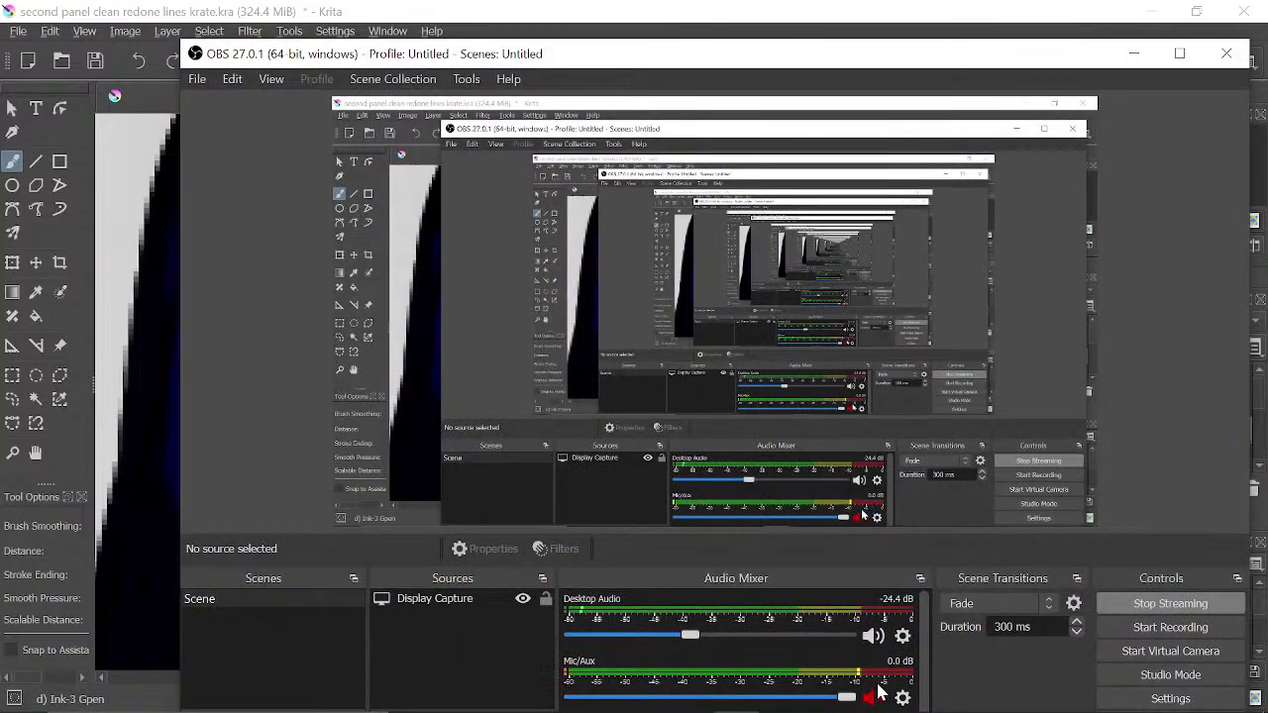
{"action": "left_click", "coordinate": [1137, 57]}
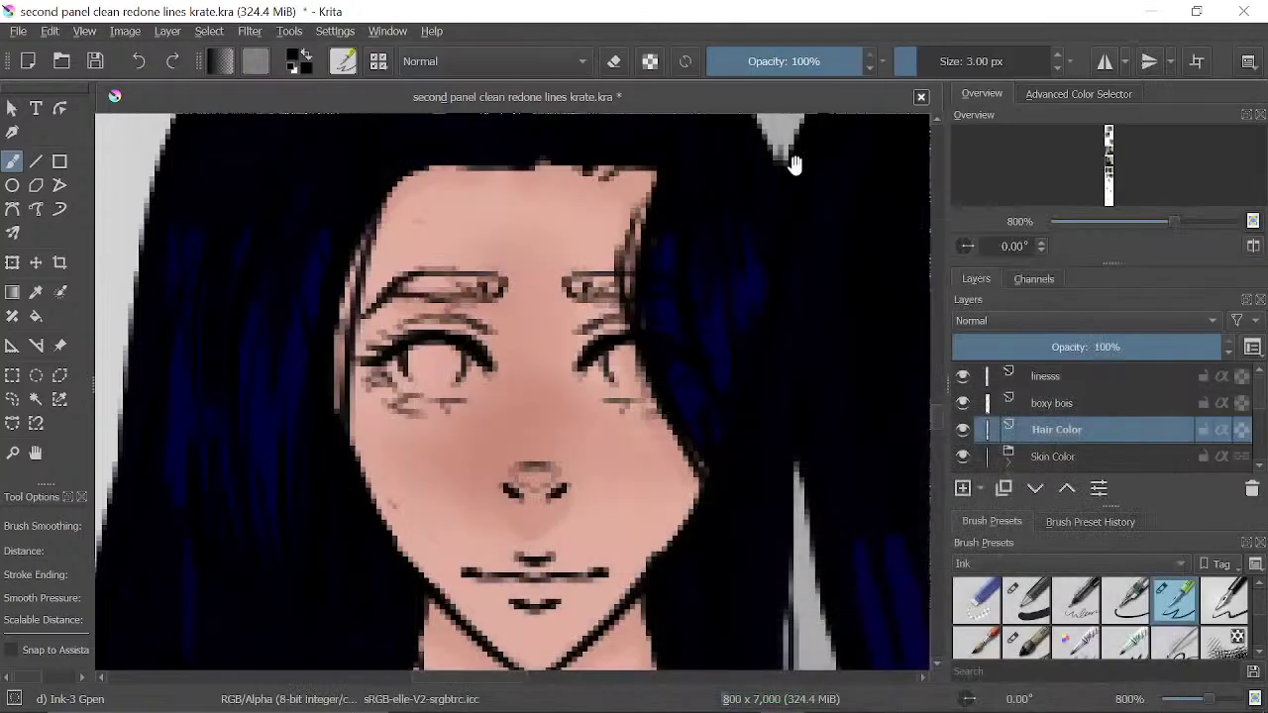
- Fill both eyebrows of the mirrored face in the "5.00" panel with near-black on the Hair Color layer
{"action": "mouse_move", "coordinate": [592, 288]}
{"action": "left_mouse_down"}
{"action": "mouse_move", "coordinate": [616, 284]}
{"action": "mouse_move", "coordinate": [574, 287]}
{"action": "mouse_move", "coordinate": [623, 283]}
{"action": "mouse_move", "coordinate": [591, 289]}
{"action": "left_mouse_up"}
{"action": "mouse_move", "coordinate": [409, 289]}
{"action": "left_mouse_down"}
{"action": "mouse_move", "coordinate": [399, 283]}
{"action": "mouse_move", "coordinate": [496, 282]}
{"action": "mouse_move", "coordinate": [411, 293]}
{"action": "left_mouse_up"}
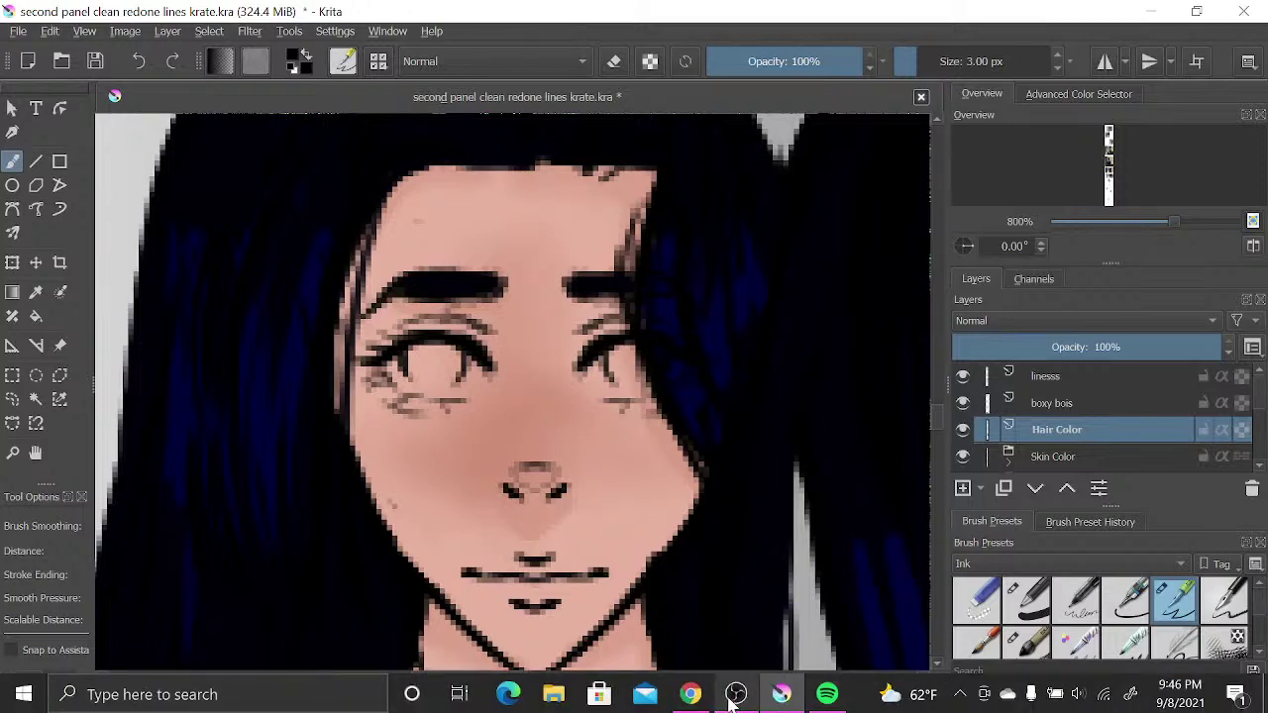
- Switch to OBS, unmute the Mic/Aux audio source, and return to the Krita comic
{"action": "left_click", "coordinate": [782, 696]}
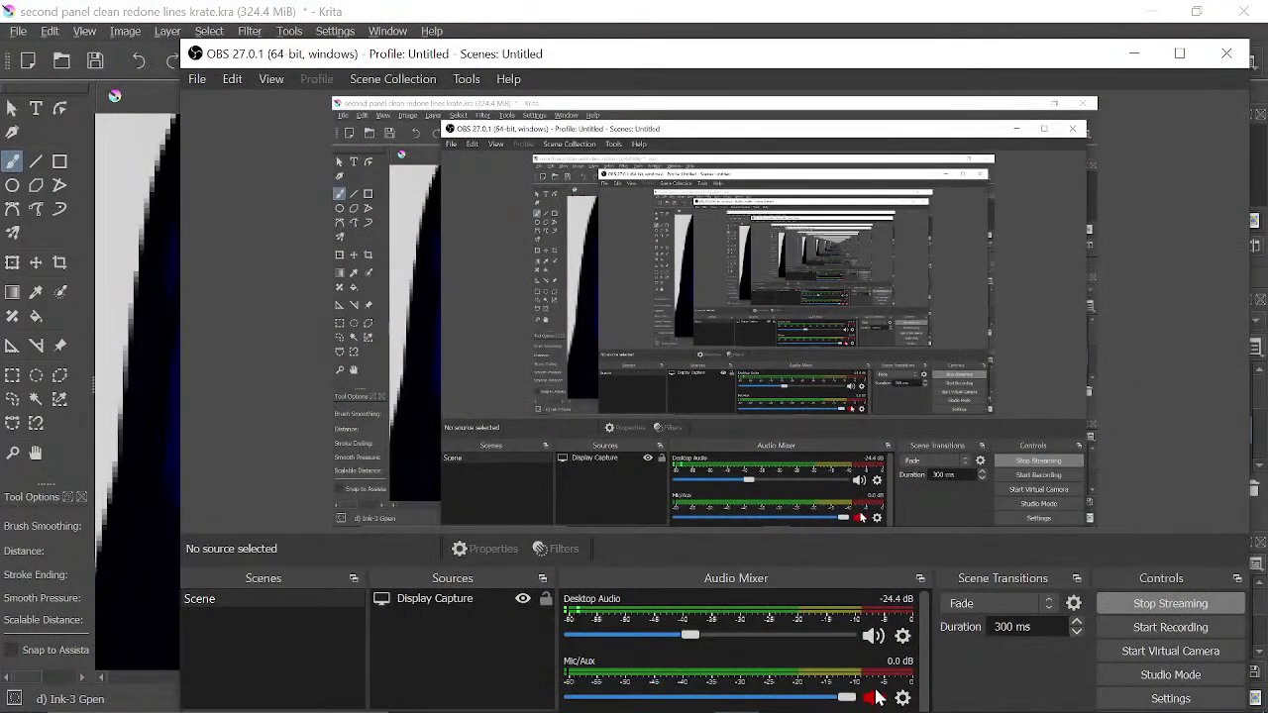
{"action": "left_click", "coordinate": [872, 697]}
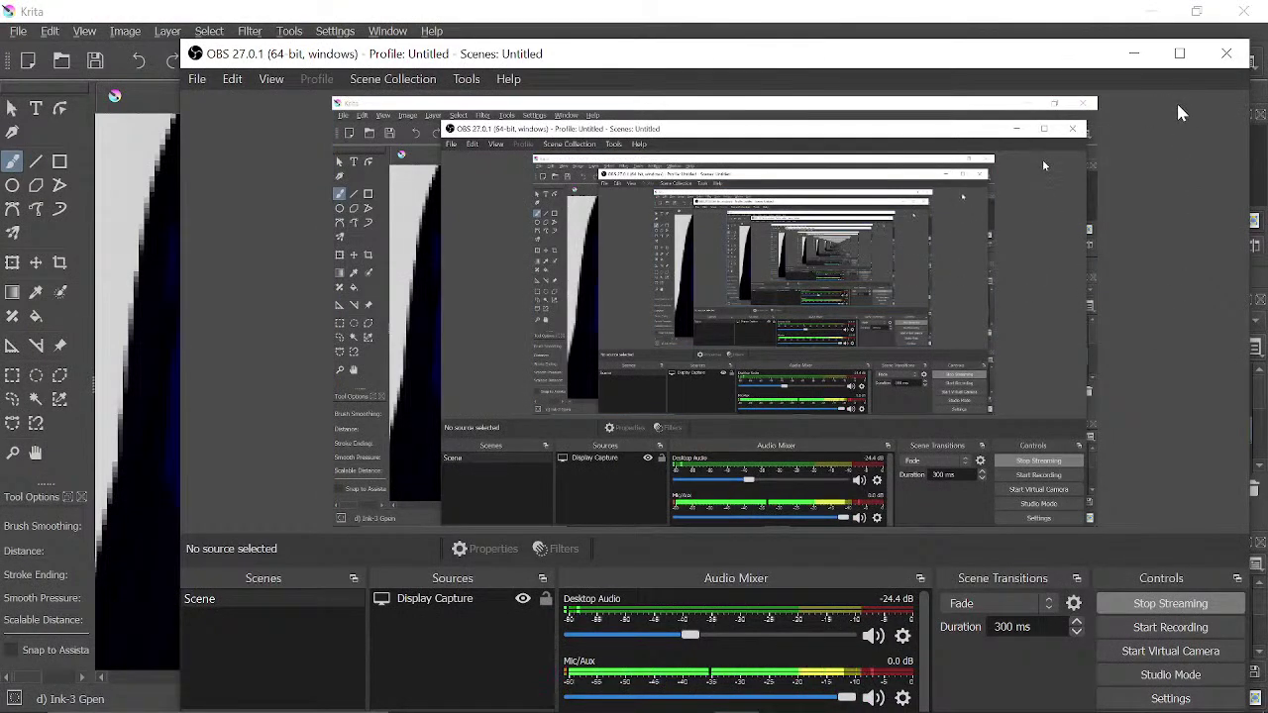
{"action": "left_click", "coordinate": [1134, 54]}
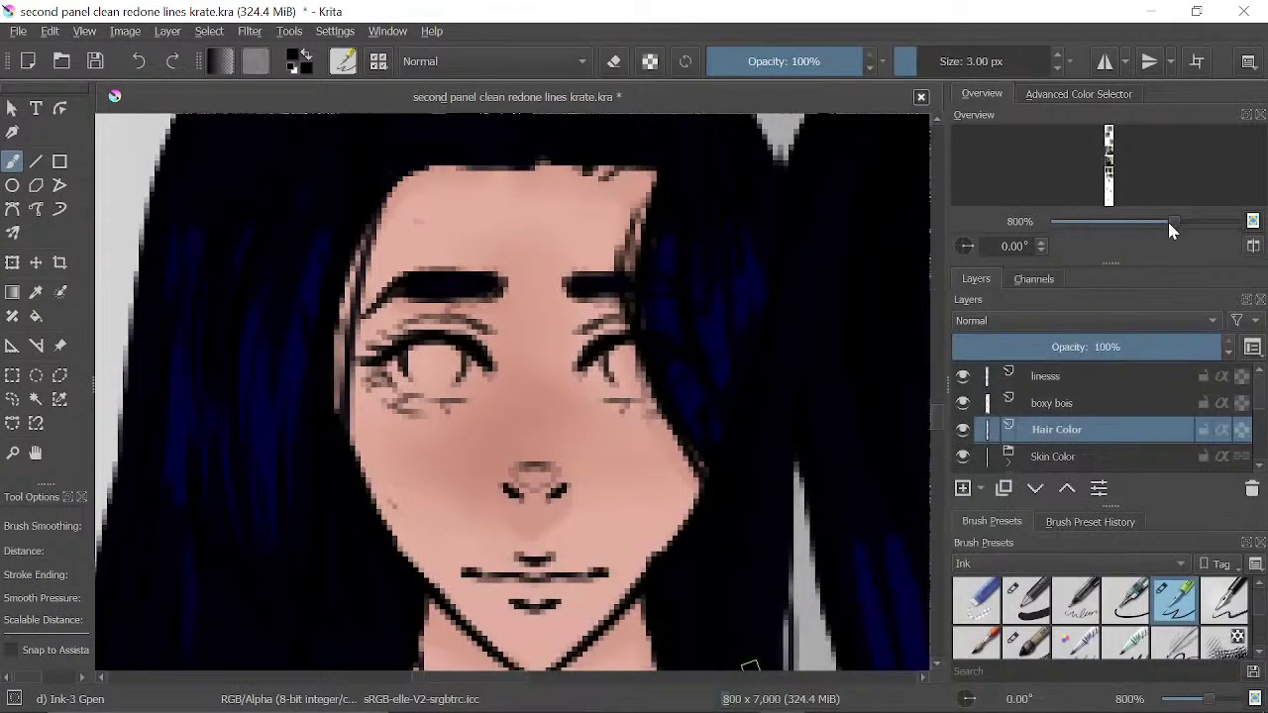
- Review the hair coloring across the comic's panels, from the upper sleeve-rolling panels down to the mirror panels
{"action": "left_click_drag", "start_coordinate": [1171, 223], "coordinate": [1091, 221]}
{"action": "left_click_drag", "start_coordinate": [640, 334], "coordinate": [657, 501]}
{"action": "left_click_drag", "start_coordinate": [654, 254], "coordinate": [660, 357]}
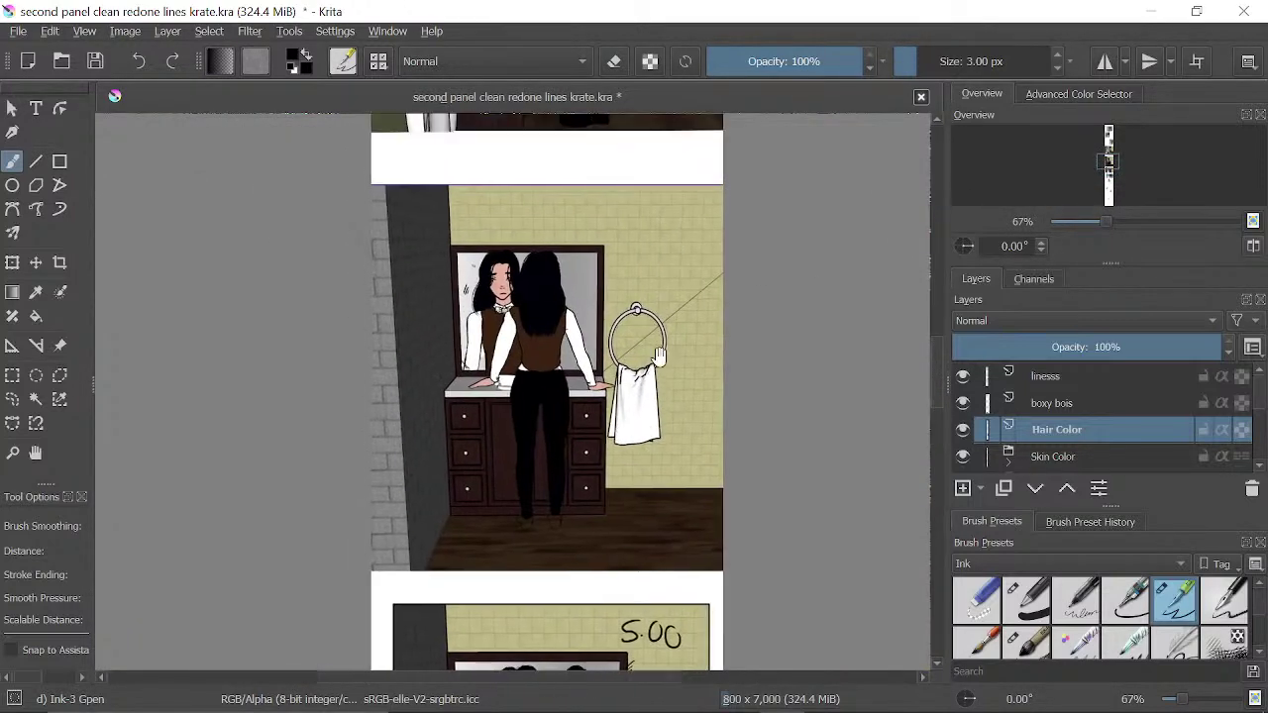
{"action": "scroll", "coordinate": [737, 231], "scroll_direction": "up", "scroll_amount": 7}
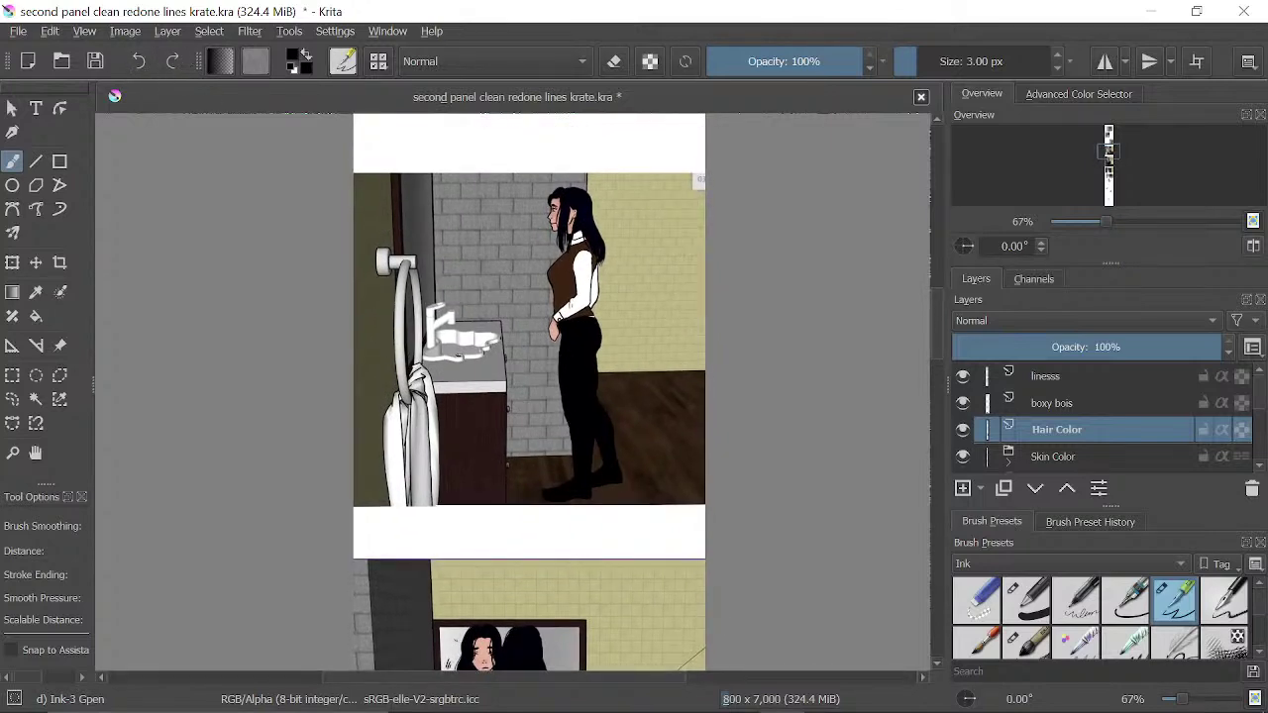
{"action": "scroll", "coordinate": [628, 354], "scroll_direction": "up", "scroll_amount": 10}
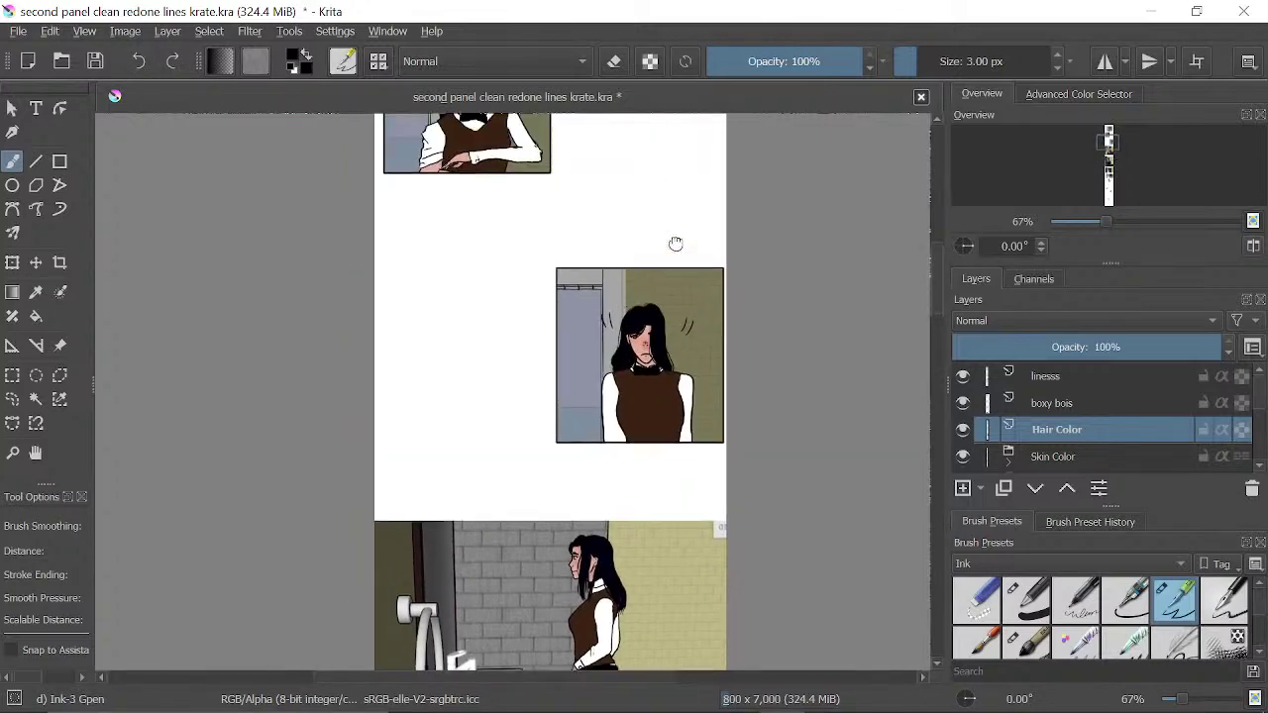
{"action": "scroll", "coordinate": [648, 272], "scroll_direction": "up", "scroll_amount": 6}
{"action": "scroll", "coordinate": [628, 317], "scroll_direction": "down", "scroll_amount": 10}
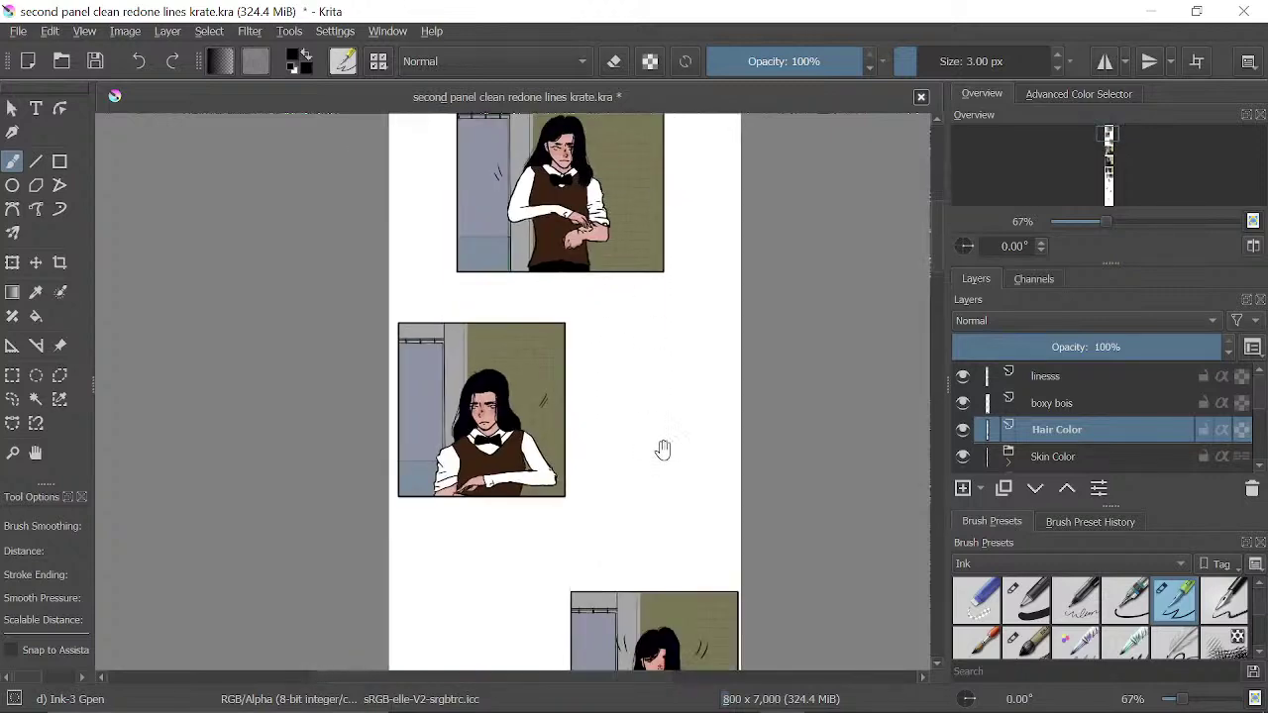
{"action": "scroll", "coordinate": [624, 195], "scroll_direction": "down", "scroll_amount": 20}
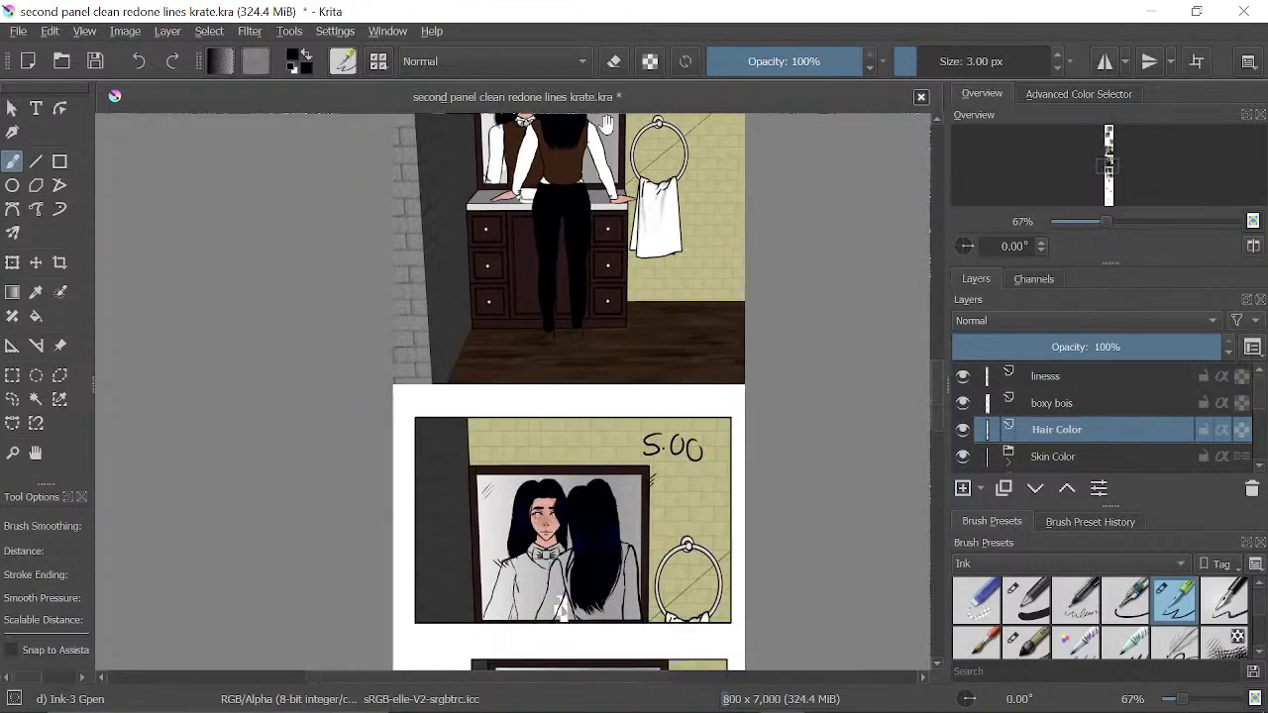
- Make the Clothes color layer the active layer
{"action": "left_click", "coordinate": [1102, 454]}
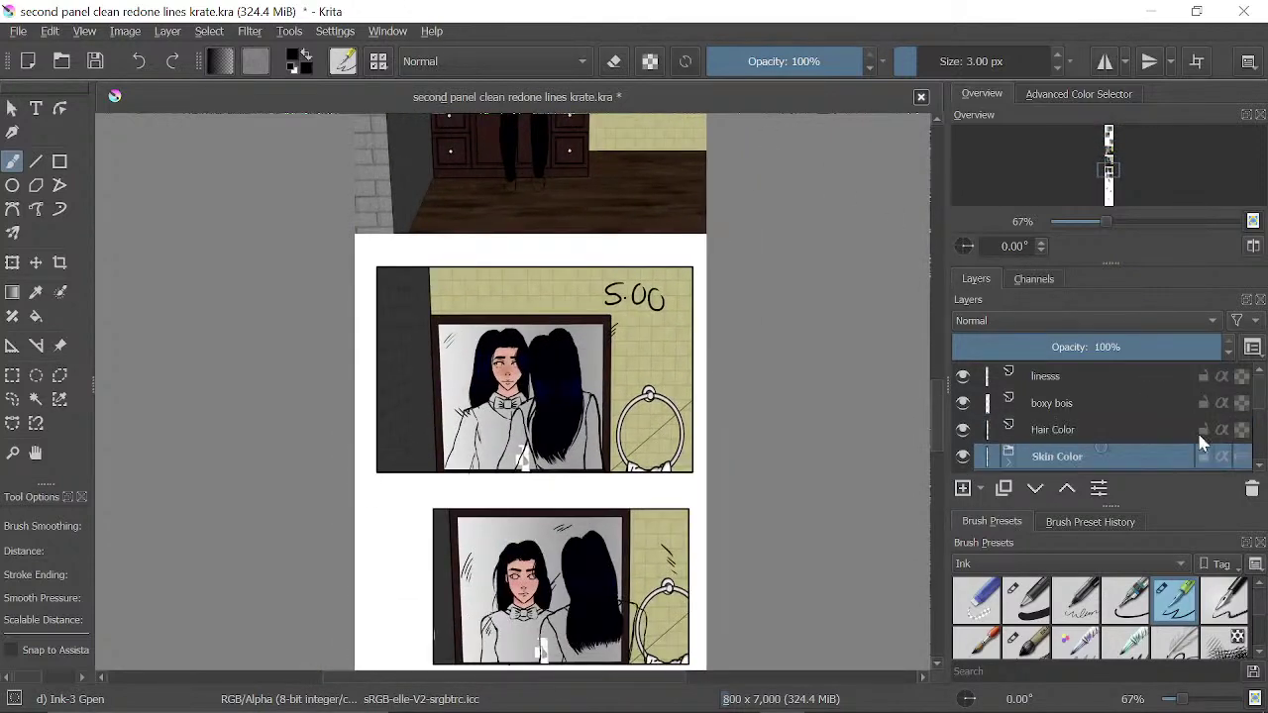
{"action": "scroll", "coordinate": [1260, 401], "scroll_direction": "down", "scroll_amount": 3}
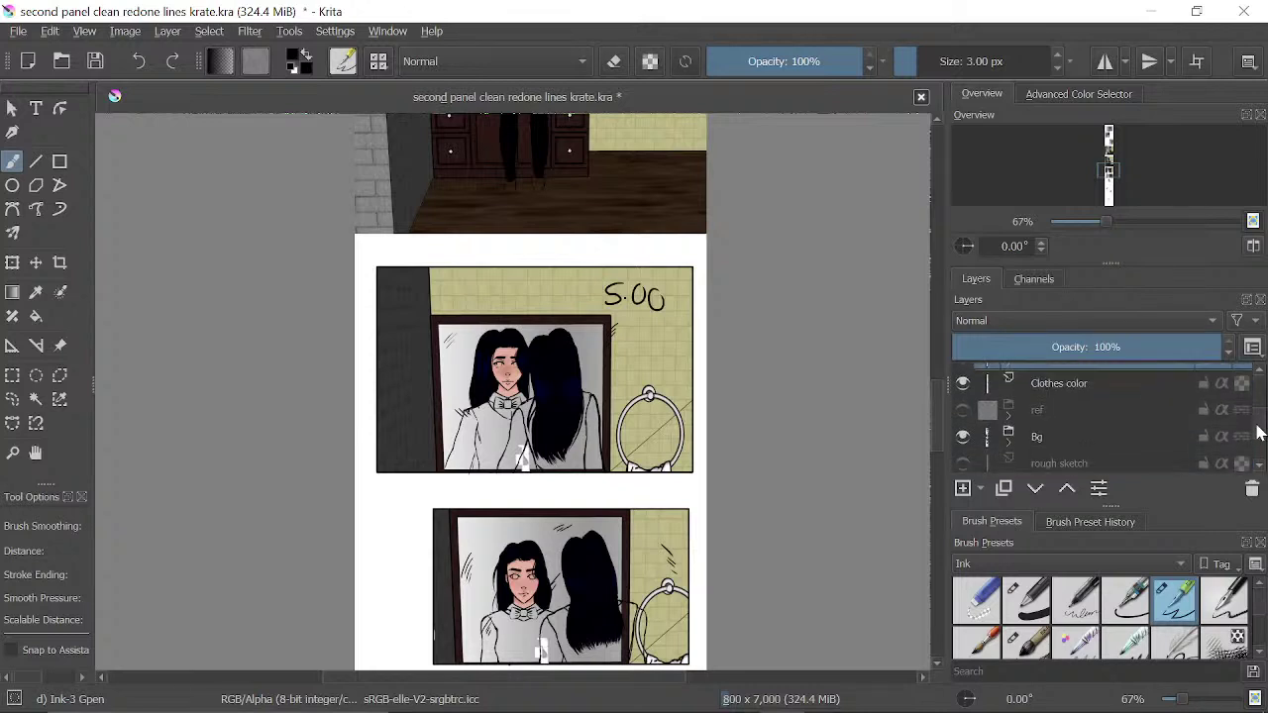
{"action": "left_click", "coordinate": [1150, 385]}
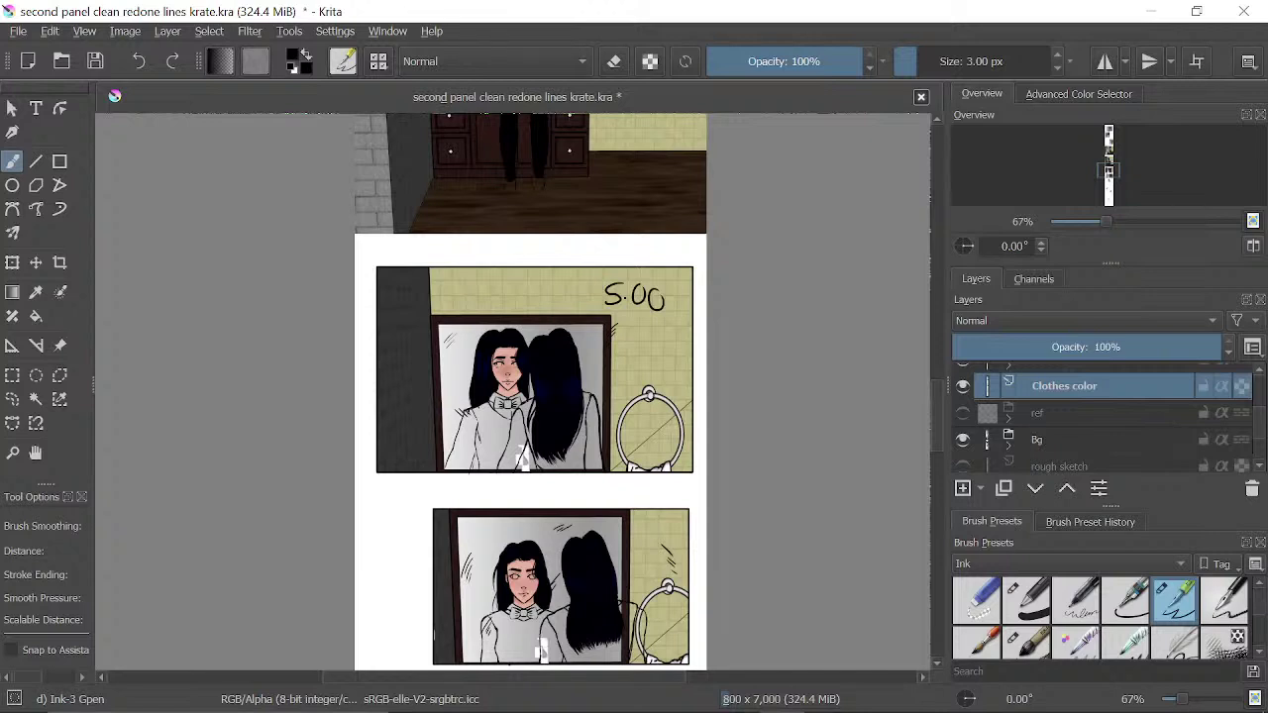
- Sample the black of the character's shoes in the side-view panel beside the sink as the paint color
{"action": "scroll", "coordinate": [604, 406], "scroll_direction": "down", "scroll_amount": 3}
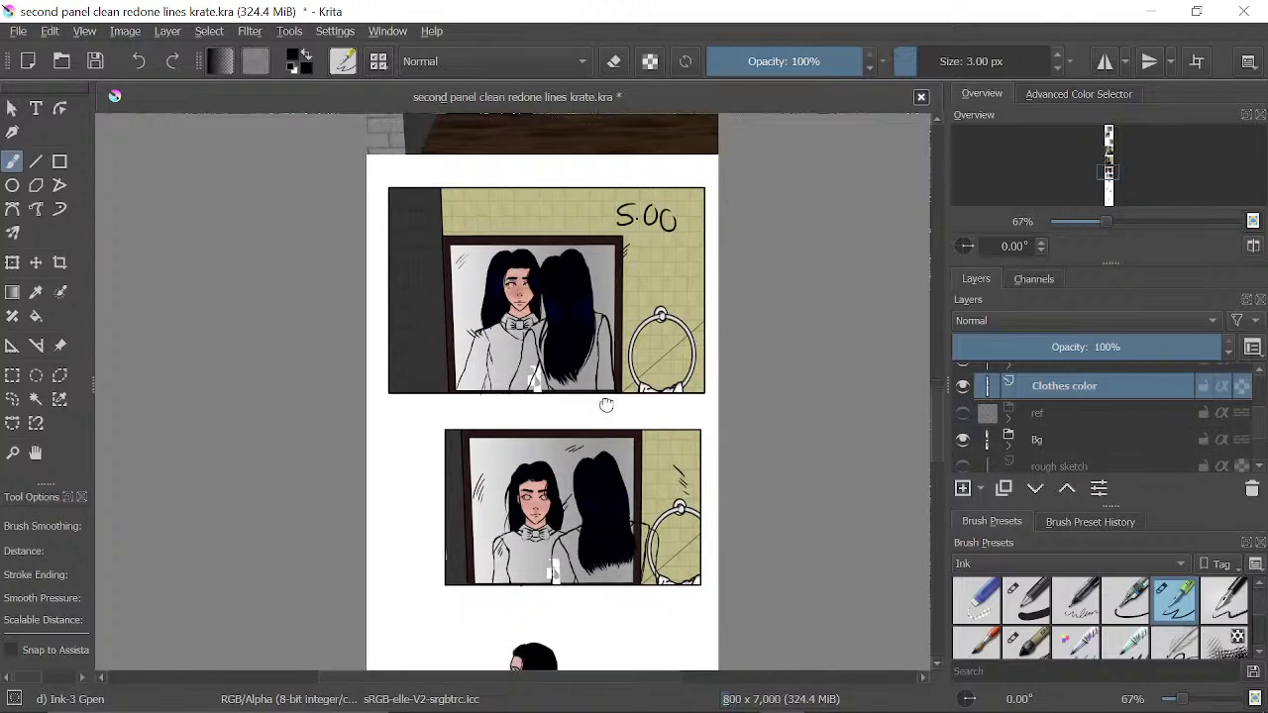
{"action": "left_click_drag", "start_coordinate": [591, 492], "coordinate": [630, 366]}
{"action": "scroll", "coordinate": [637, 284], "scroll_direction": "up", "scroll_amount": 10}
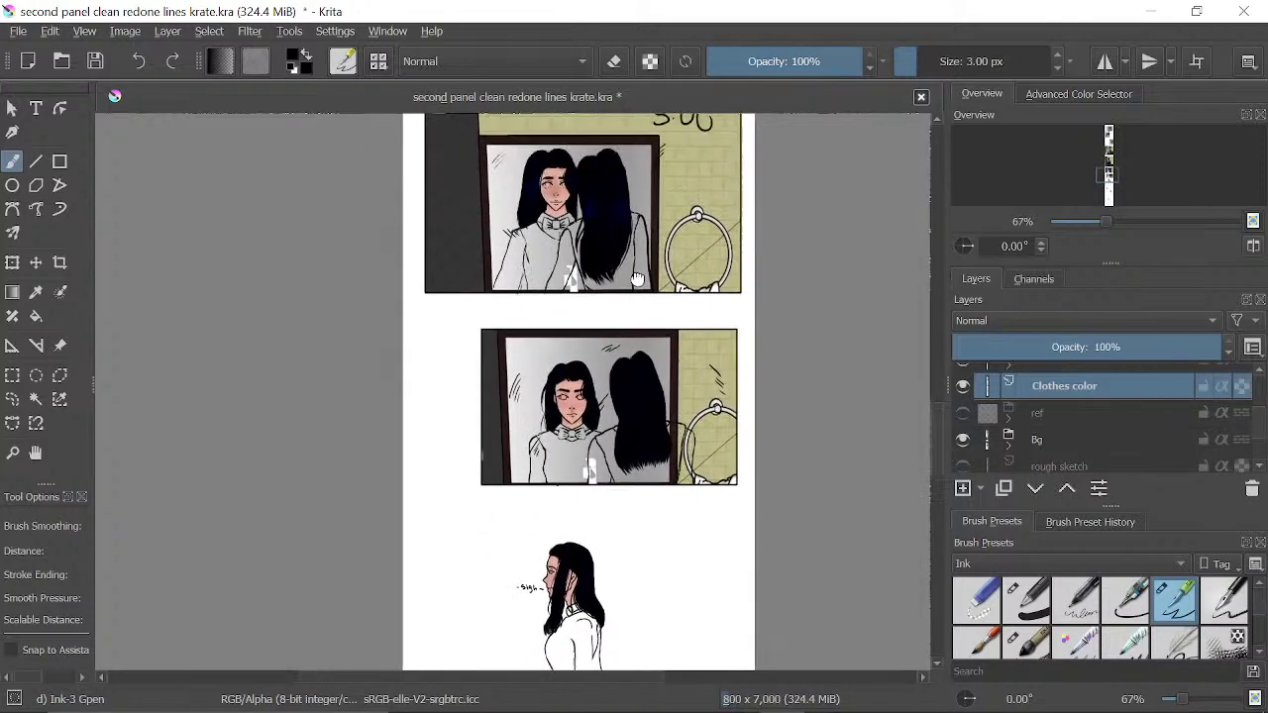
{"action": "left_click_drag", "start_coordinate": [637, 285], "coordinate": [640, 388]}
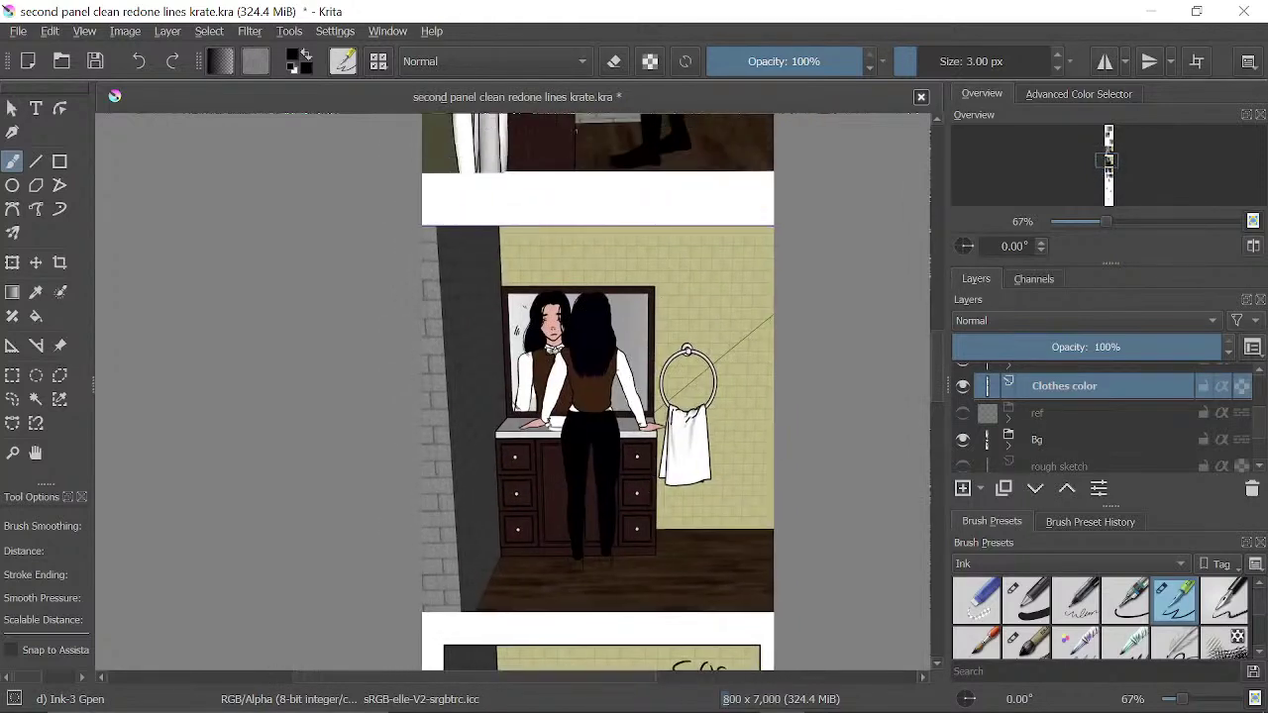
{"action": "left_click_drag", "start_coordinate": [701, 272], "coordinate": [706, 214]}
{"action": "left_click_drag", "start_coordinate": [1103, 222], "coordinate": [1122, 222]}
{"action": "left_click_drag", "start_coordinate": [707, 230], "coordinate": [639, 554]}
{"action": "left_click_drag", "start_coordinate": [698, 145], "coordinate": [636, 386]}
{"action": "mouse_move", "coordinate": [649, 260]}
{"action": "left_mouse_down"}
{"action": "mouse_move", "coordinate": [631, 329]}
{"action": "mouse_move", "coordinate": [637, 368]}
{"action": "left_mouse_up"}
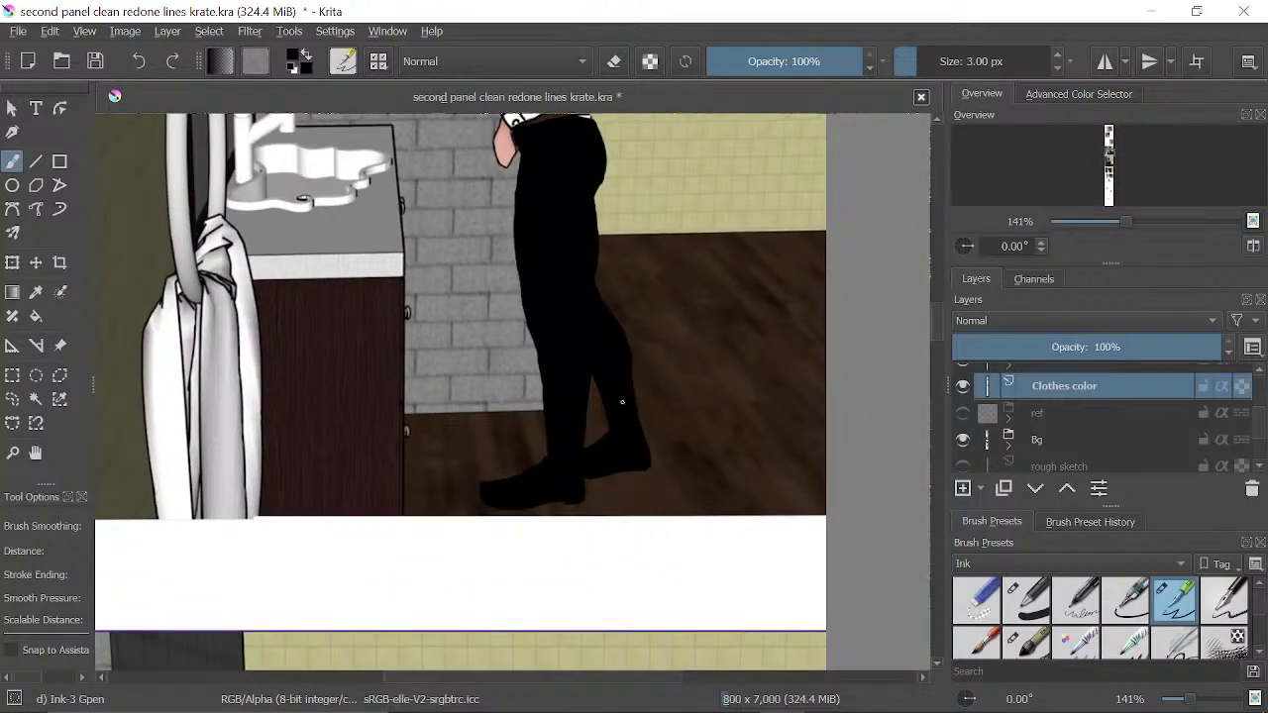
{"action": "left_click", "coordinate": [575, 479], "text": "ctrl"}
{"action": "left_click", "coordinate": [559, 482], "text": "ctrl"}
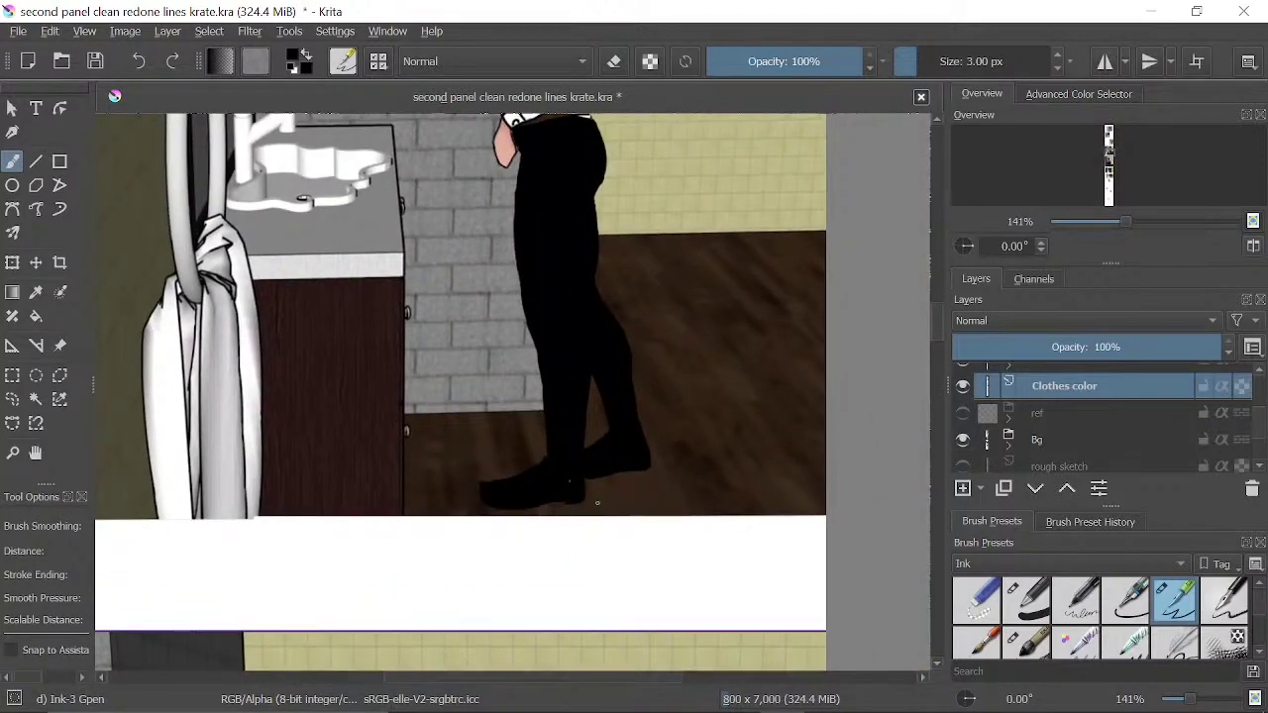
- Paint the left shoe of the character standing at the vanity solid black on the Clothes color layer
{"action": "scroll", "coordinate": [615, 534], "scroll_direction": "down", "scroll_amount": 10}
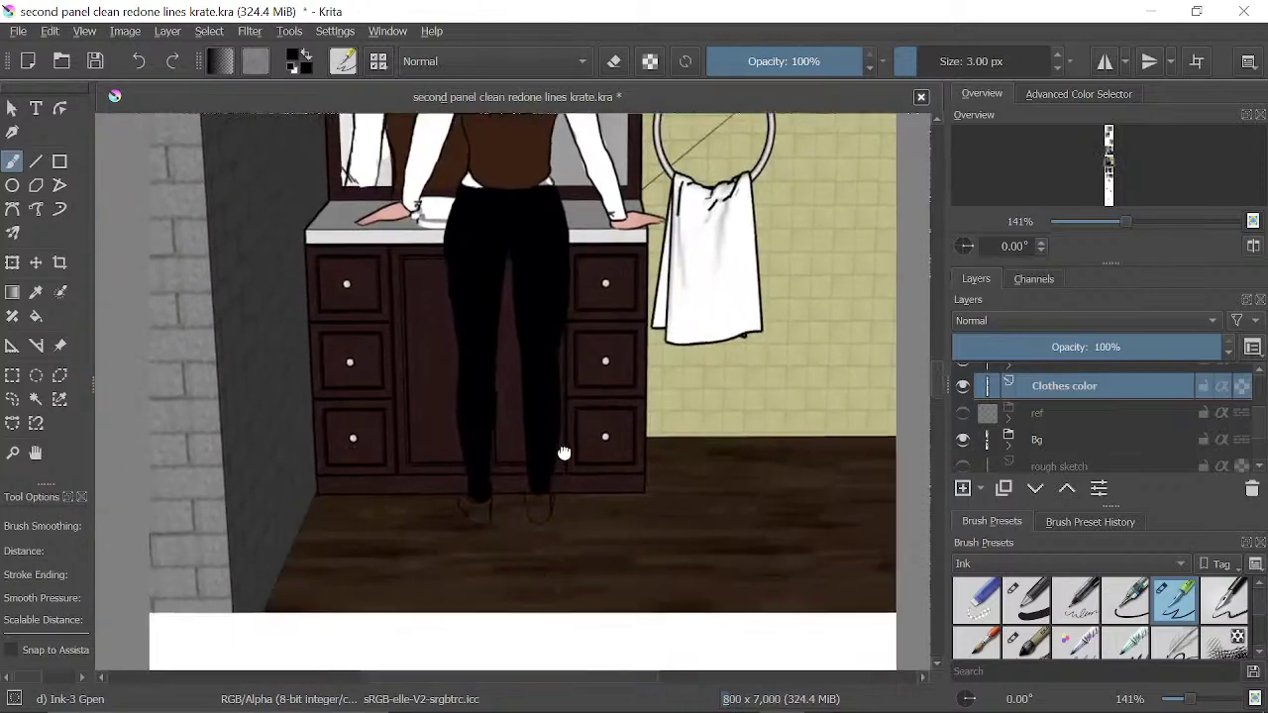
{"action": "left_click_drag", "start_coordinate": [1125, 219], "coordinate": [1141, 218]}
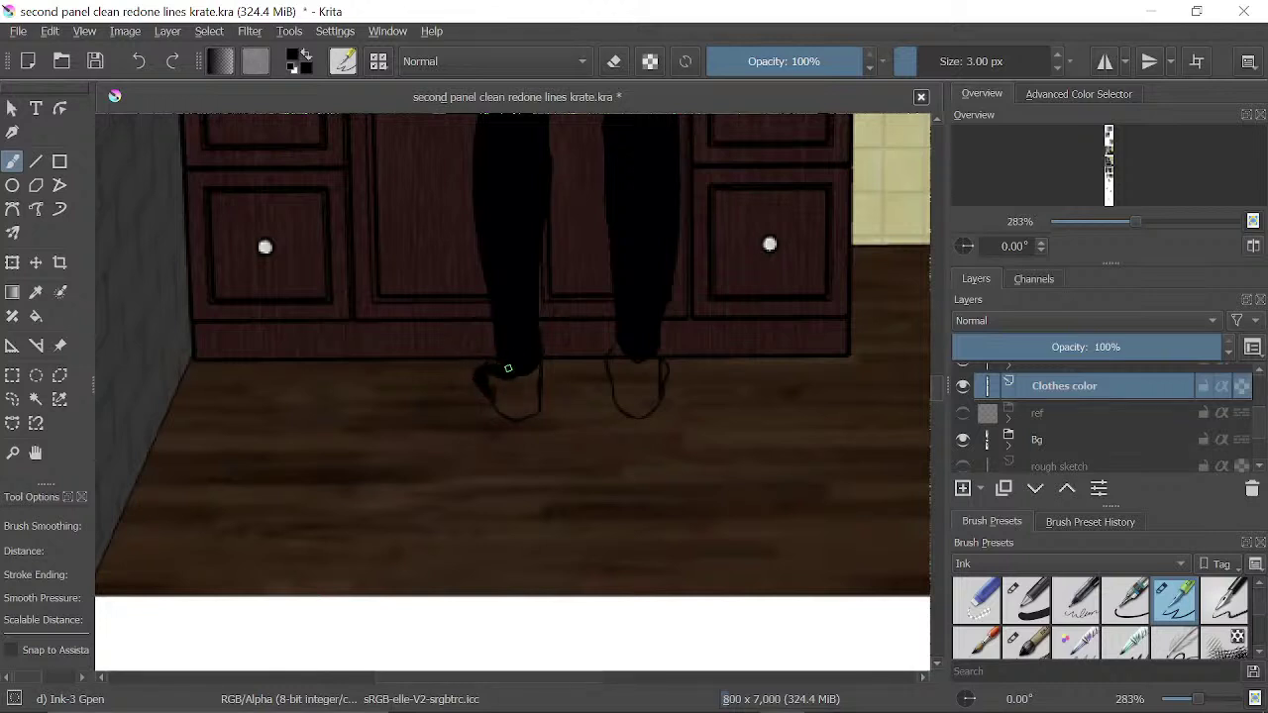
{"action": "left_click_drag", "start_coordinate": [506, 368], "coordinate": [496, 393]}
{"action": "left_click_drag", "start_coordinate": [739, 232], "coordinate": [759, 337]}
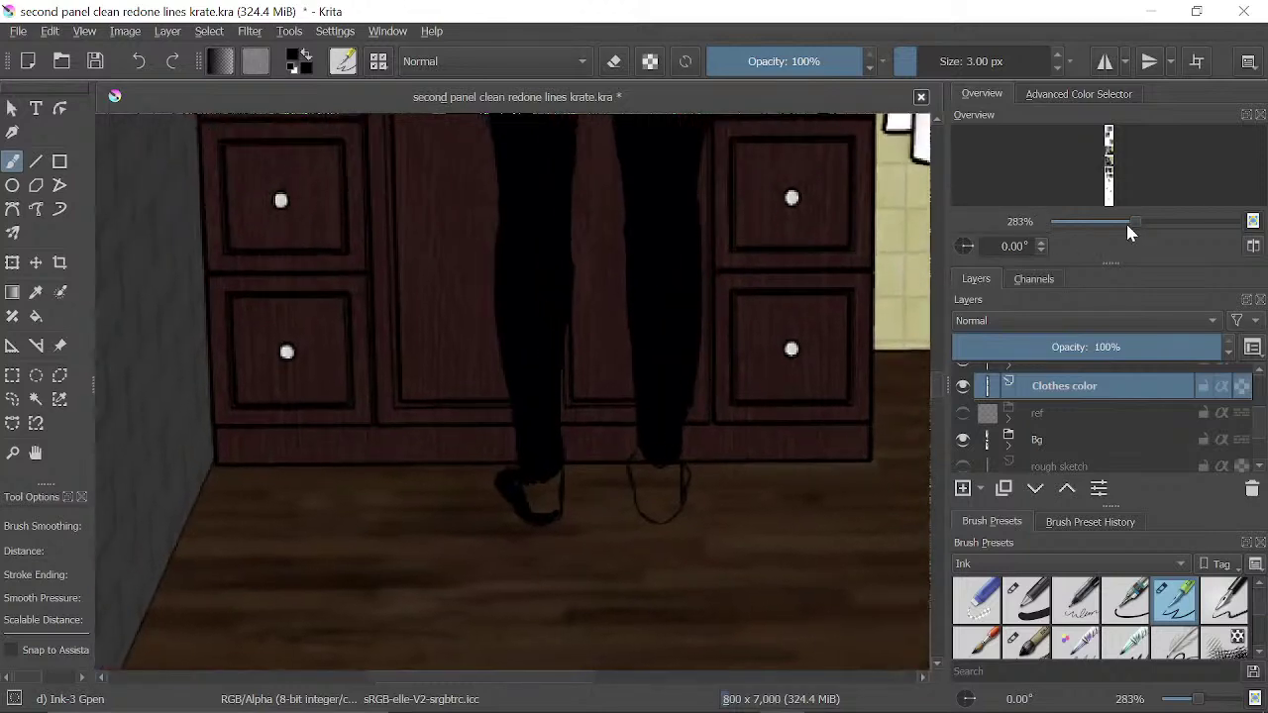
{"action": "left_click_drag", "start_coordinate": [1128, 226], "coordinate": [1150, 220]}
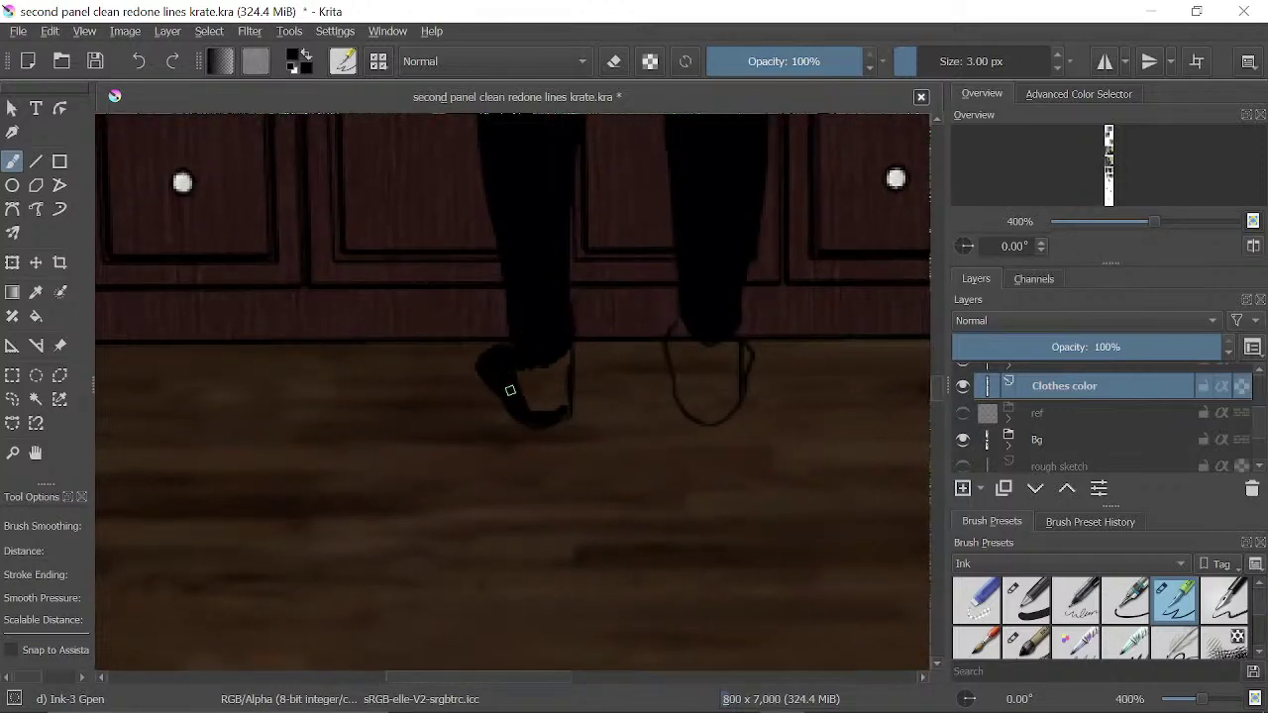
{"action": "mouse_move", "coordinate": [519, 410]}
{"action": "left_mouse_down"}
{"action": "mouse_move", "coordinate": [524, 352]}
{"action": "mouse_move", "coordinate": [519, 363]}
{"action": "mouse_move", "coordinate": [548, 387]}
{"action": "mouse_move", "coordinate": [539, 409]}
{"action": "mouse_move", "coordinate": [537, 383]}
{"action": "mouse_move", "coordinate": [545, 420]}
{"action": "mouse_move", "coordinate": [566, 355]}
{"action": "left_mouse_up"}
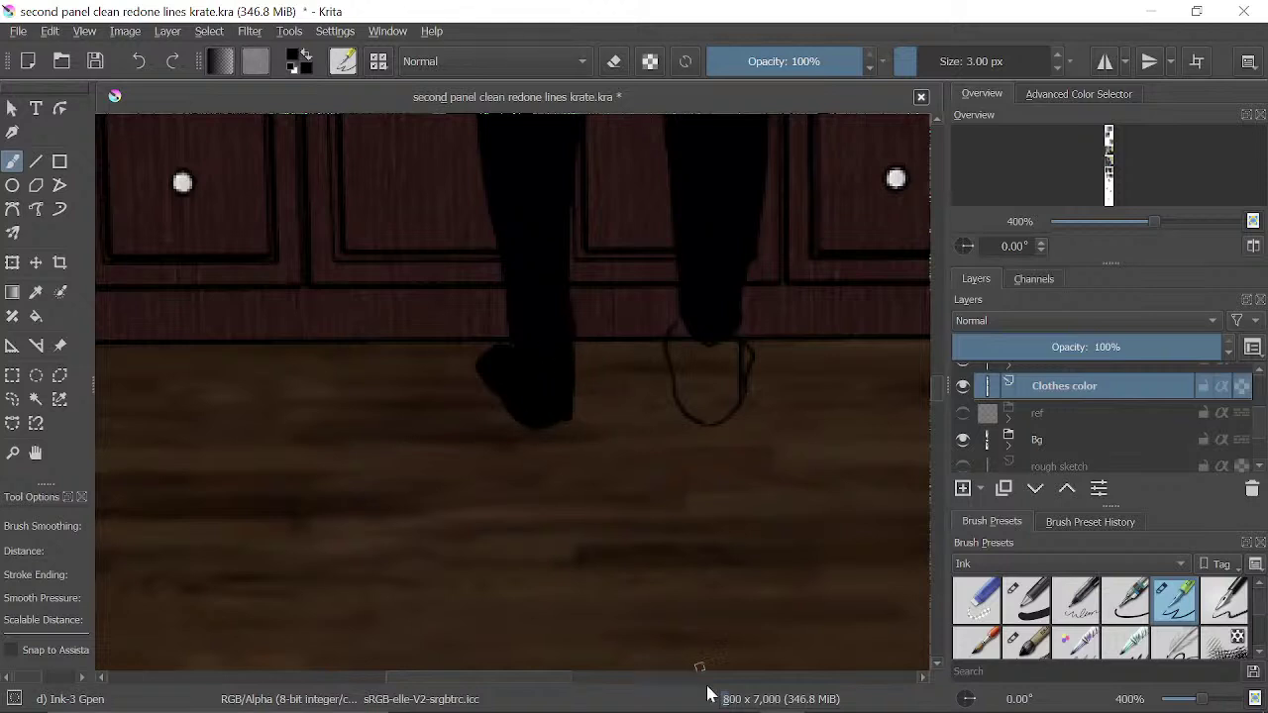
- Switch to OBS and raise the Desktop Audio volume to -21.7 dB
{"action": "mouse_move", "coordinate": [707, 708]}
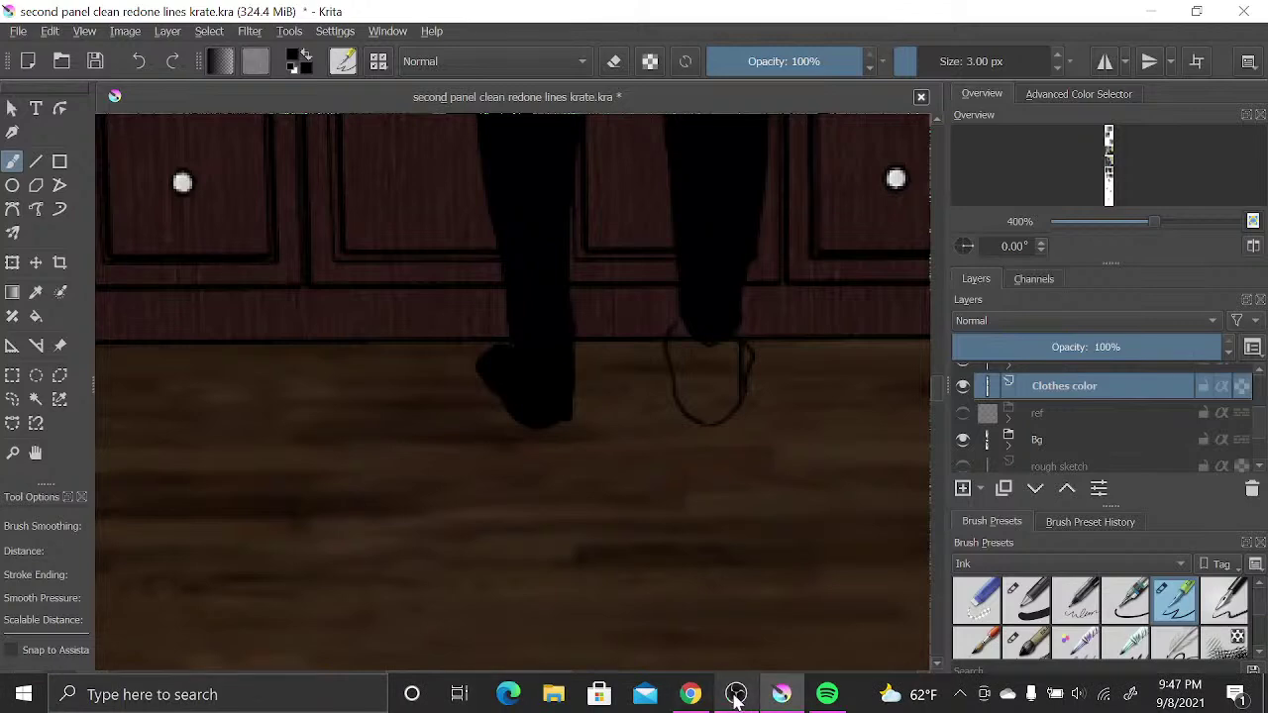
{"action": "left_click", "coordinate": [735, 697]}
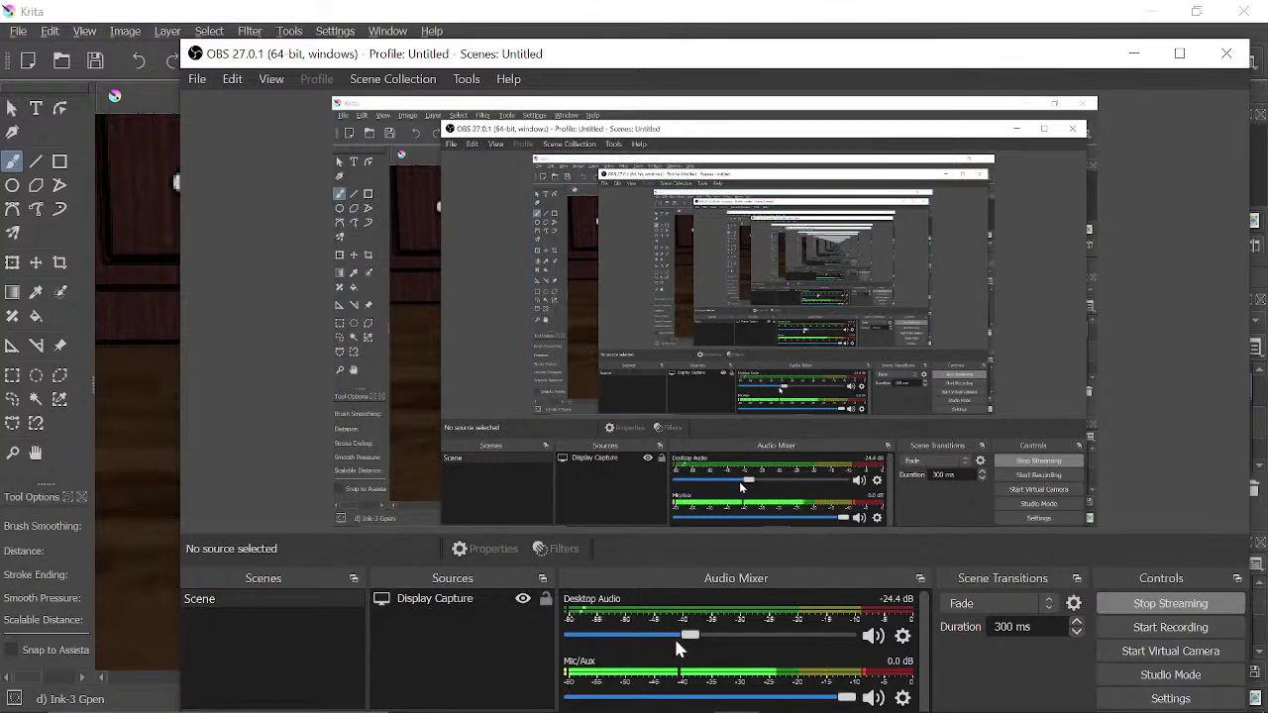
{"action": "left_click_drag", "start_coordinate": [690, 635], "coordinate": [710, 637]}
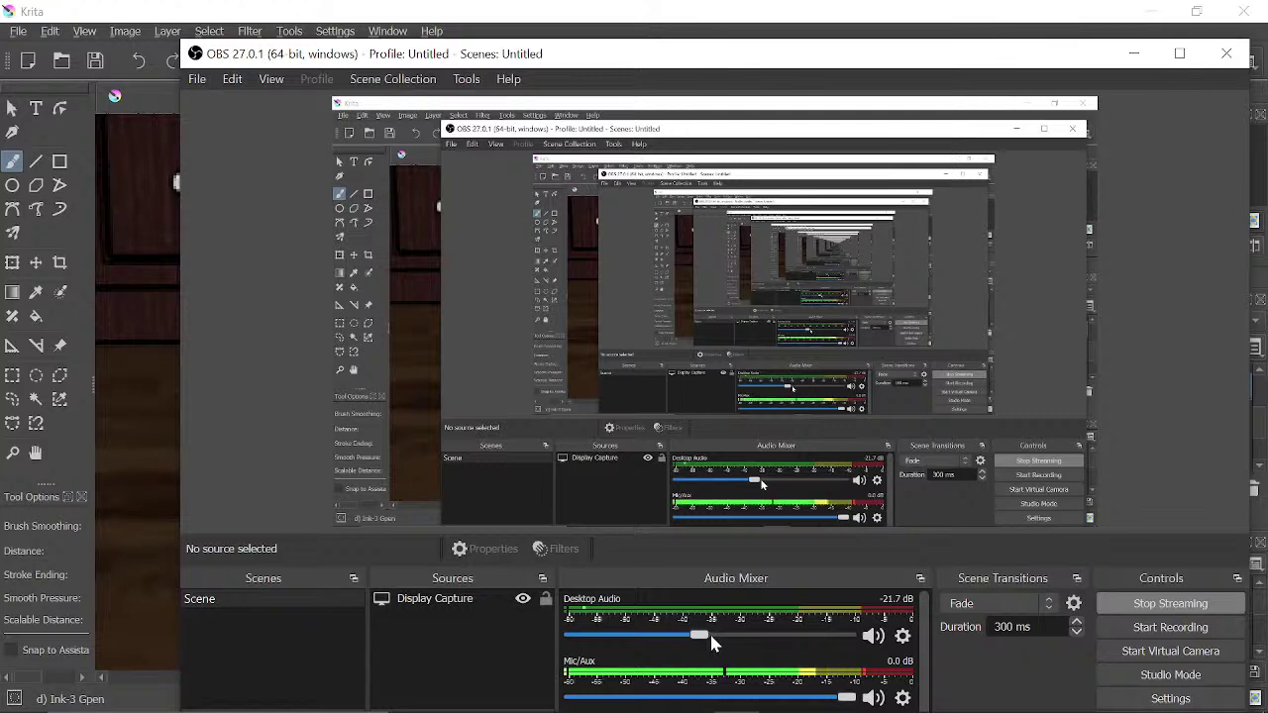
- Switch to Krita and paint both of the standing figure's feet solid black on the Clothes color layer
{"action": "left_click", "coordinate": [153, 433]}
{"action": "left_click_drag", "start_coordinate": [705, 459], "coordinate": [634, 506]}
{"action": "left_click_drag", "start_coordinate": [640, 370], "coordinate": [610, 414]}
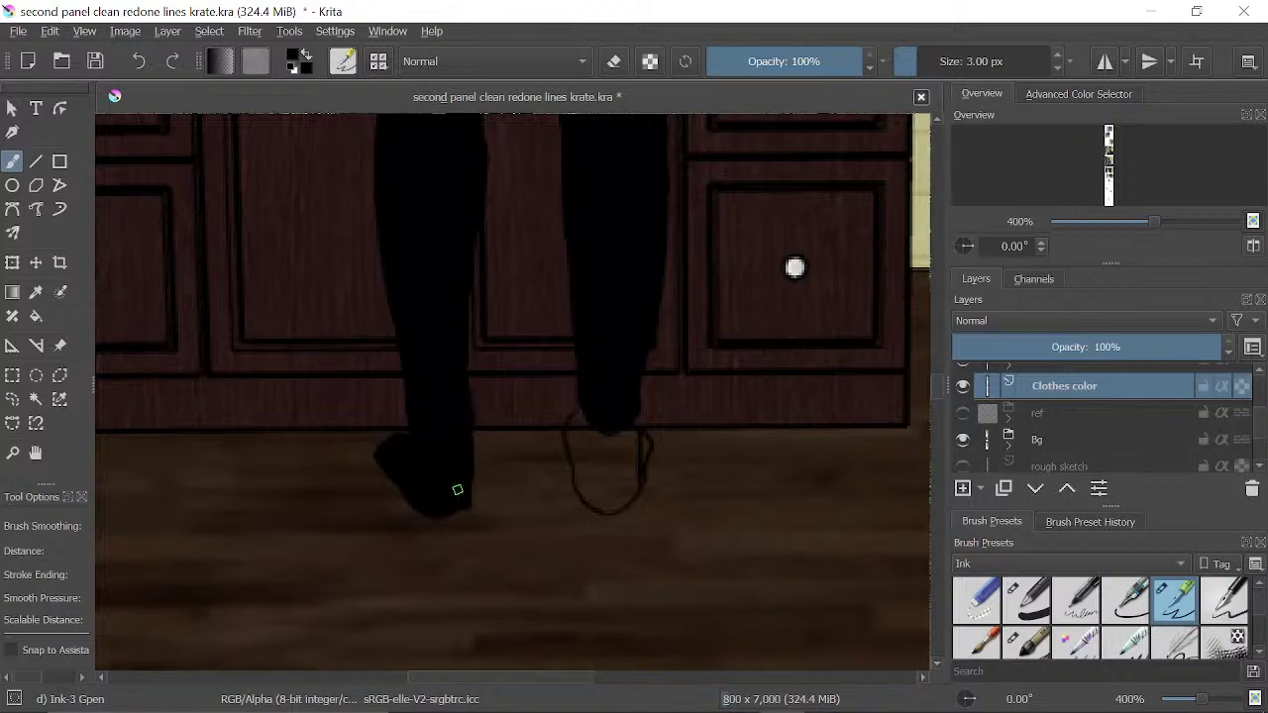
{"action": "key", "text": "e"}
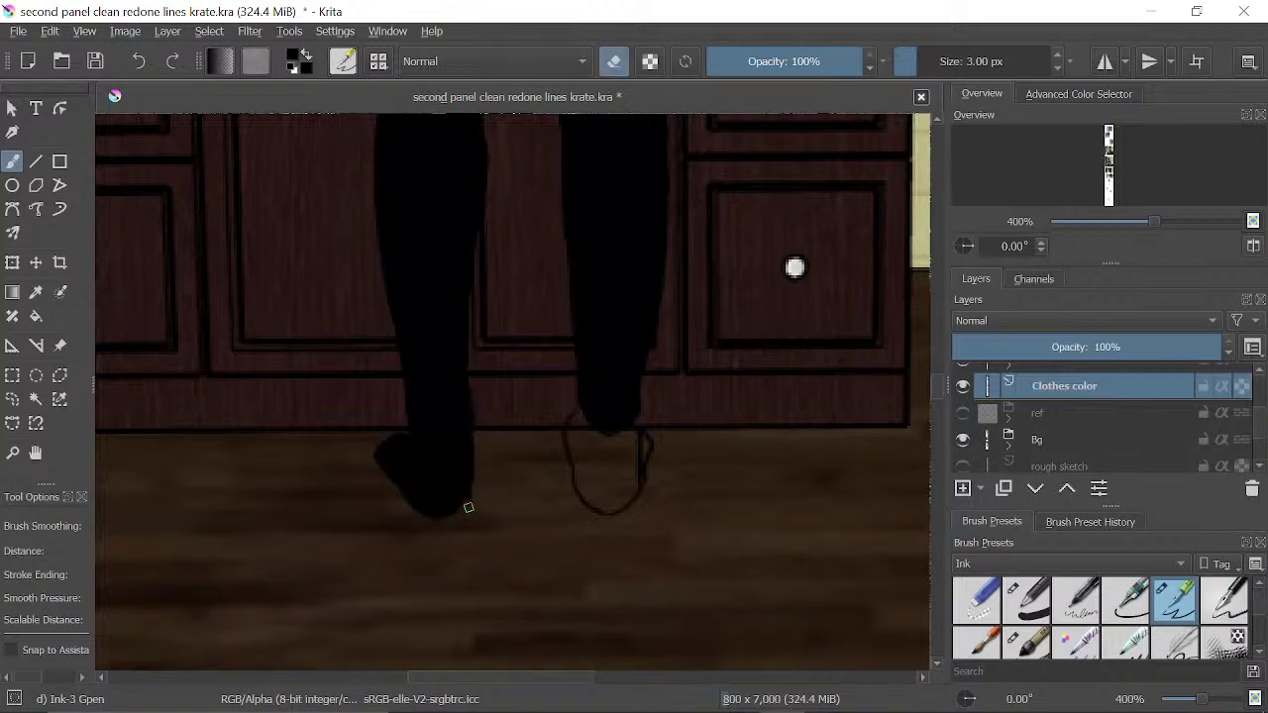
{"action": "key", "text": "e"}
{"action": "left_click_drag", "start_coordinate": [462, 507], "coordinate": [428, 512]}
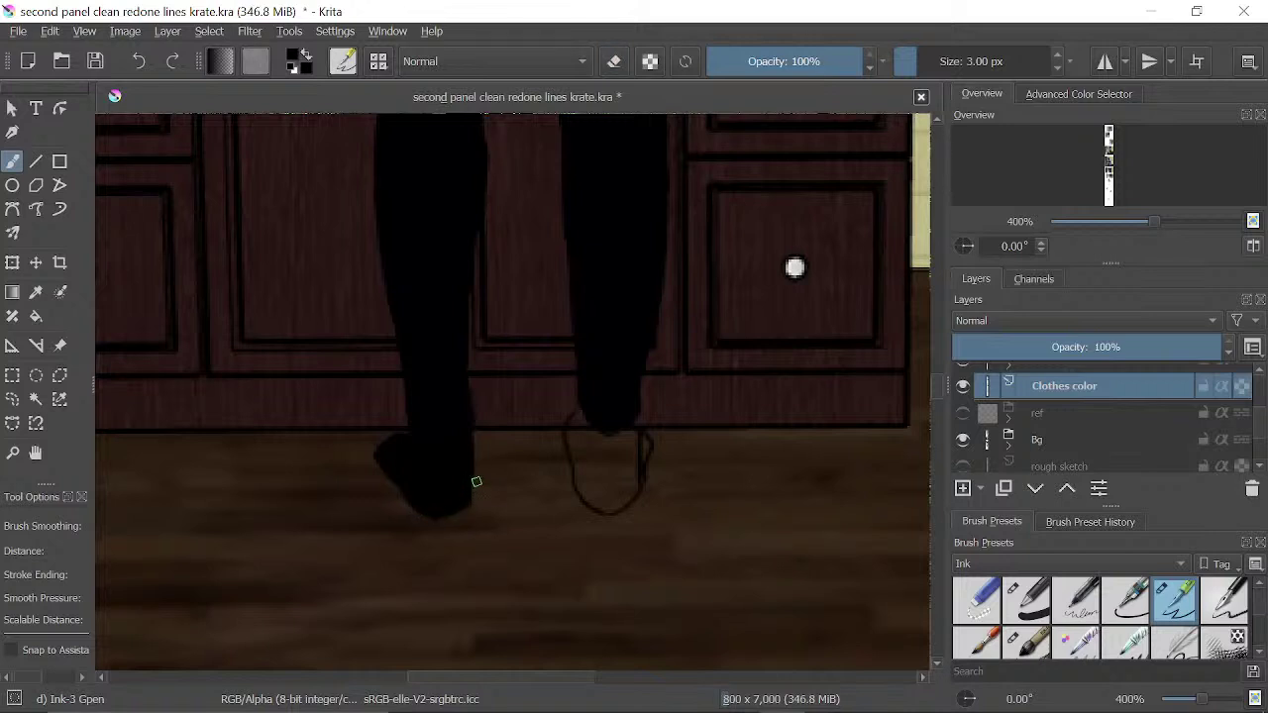
{"action": "key", "text": "ctrl+z"}
{"action": "mouse_move", "coordinate": [572, 436]}
{"action": "left_mouse_down"}
{"action": "mouse_move", "coordinate": [601, 513]}
{"action": "mouse_move", "coordinate": [632, 496]}
{"action": "mouse_move", "coordinate": [611, 510]}
{"action": "mouse_move", "coordinate": [622, 505]}
{"action": "mouse_move", "coordinate": [638, 485]}
{"action": "mouse_move", "coordinate": [608, 508]}
{"action": "mouse_move", "coordinate": [634, 491]}
{"action": "mouse_move", "coordinate": [638, 425]}
{"action": "mouse_move", "coordinate": [624, 485]}
{"action": "mouse_move", "coordinate": [621, 437]}
{"action": "mouse_move", "coordinate": [626, 421]}
{"action": "mouse_move", "coordinate": [618, 497]}
{"action": "mouse_move", "coordinate": [581, 484]}
{"action": "mouse_move", "coordinate": [632, 493]}
{"action": "mouse_move", "coordinate": [600, 486]}
{"action": "mouse_move", "coordinate": [582, 471]}
{"action": "mouse_move", "coordinate": [588, 460]}
{"action": "mouse_move", "coordinate": [623, 473]}
{"action": "left_mouse_up"}
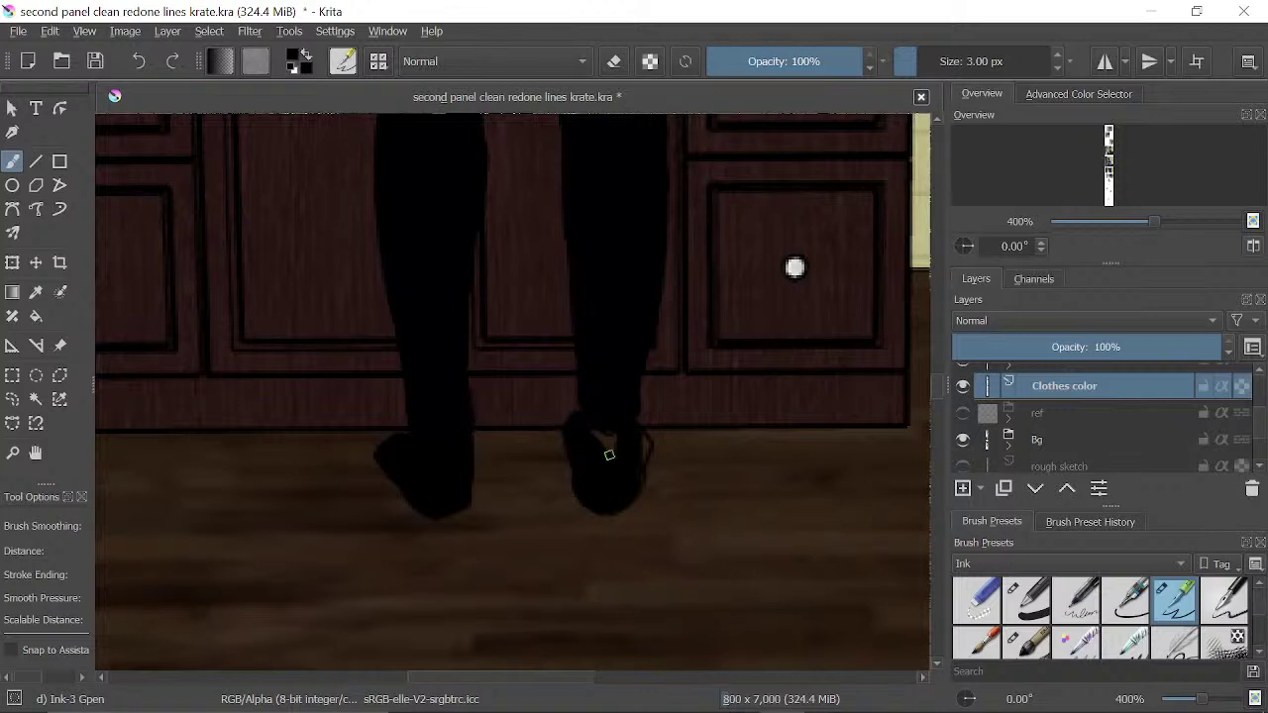
{"action": "mouse_move", "coordinate": [609, 455]}
{"action": "left_mouse_down"}
{"action": "mouse_move", "coordinate": [578, 421]}
{"action": "mouse_move", "coordinate": [613, 446]}
{"action": "mouse_move", "coordinate": [597, 435]}
{"action": "mouse_move", "coordinate": [649, 442]}
{"action": "left_mouse_up"}
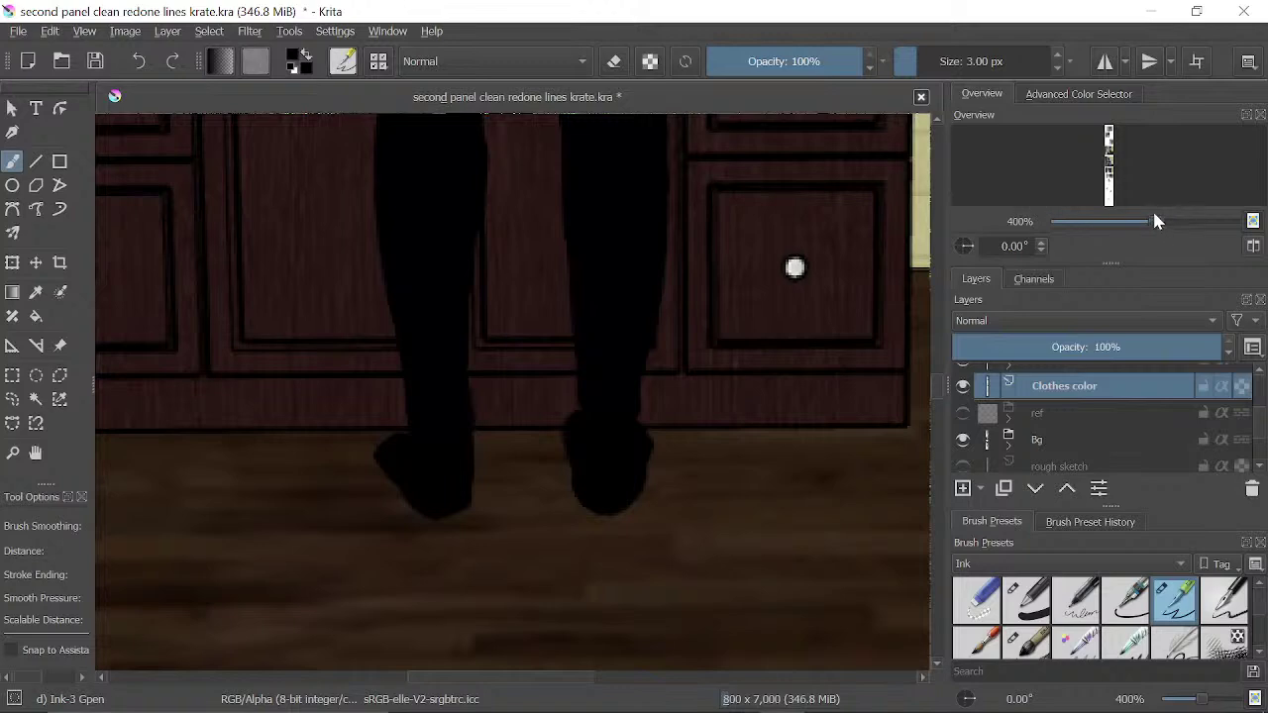
- Erase the white spilling past both edges of the foreground figure's right sleeve
{"action": "mouse_move", "coordinate": [1147, 213]}
{"action": "left_mouse_down"}
{"action": "mouse_move", "coordinate": [1093, 212]}
{"action": "mouse_move", "coordinate": [1151, 220]}
{"action": "left_mouse_up"}
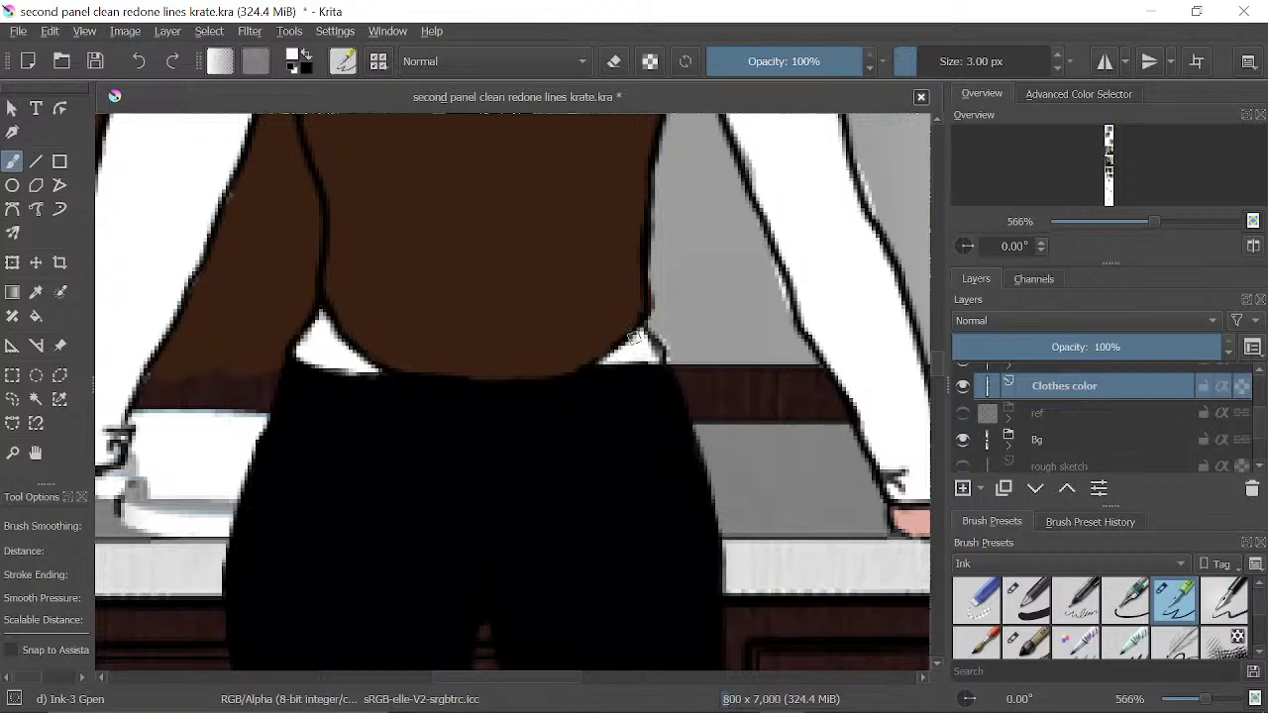
{"action": "left_click_drag", "start_coordinate": [798, 300], "coordinate": [548, 410]}
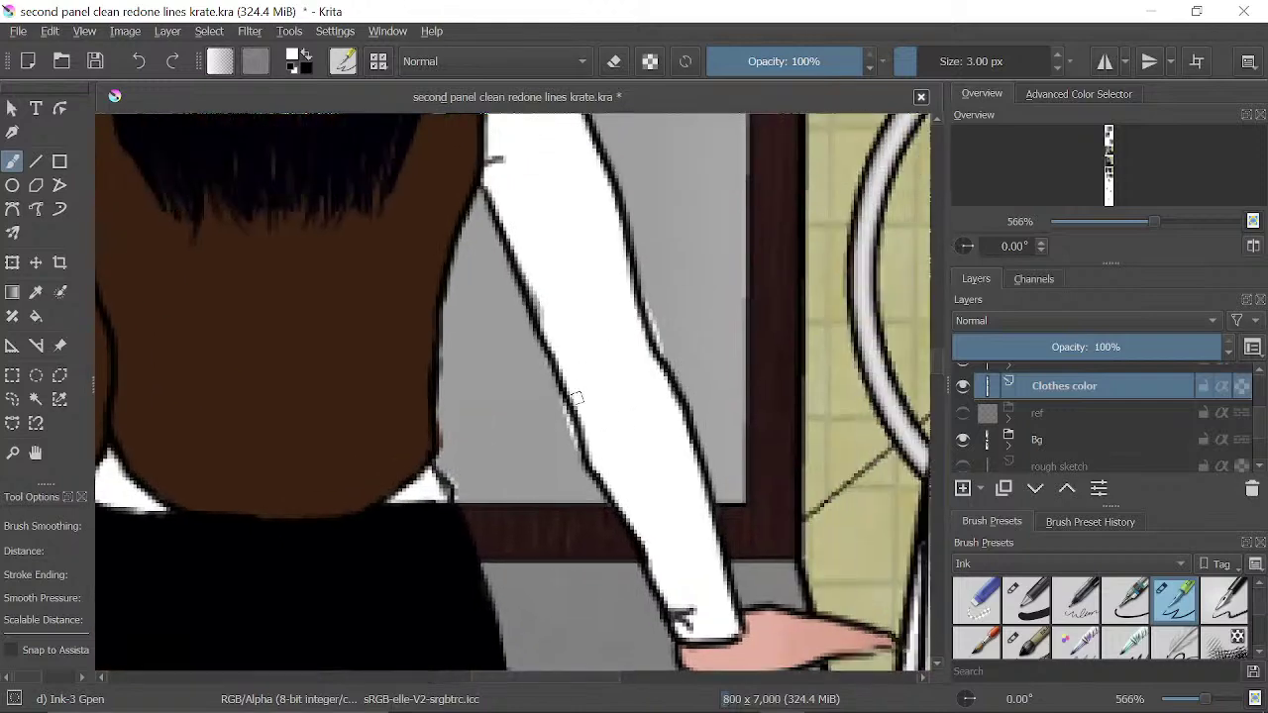
{"action": "key", "text": "e"}
{"action": "left_click_drag", "start_coordinate": [563, 400], "coordinate": [577, 447]}
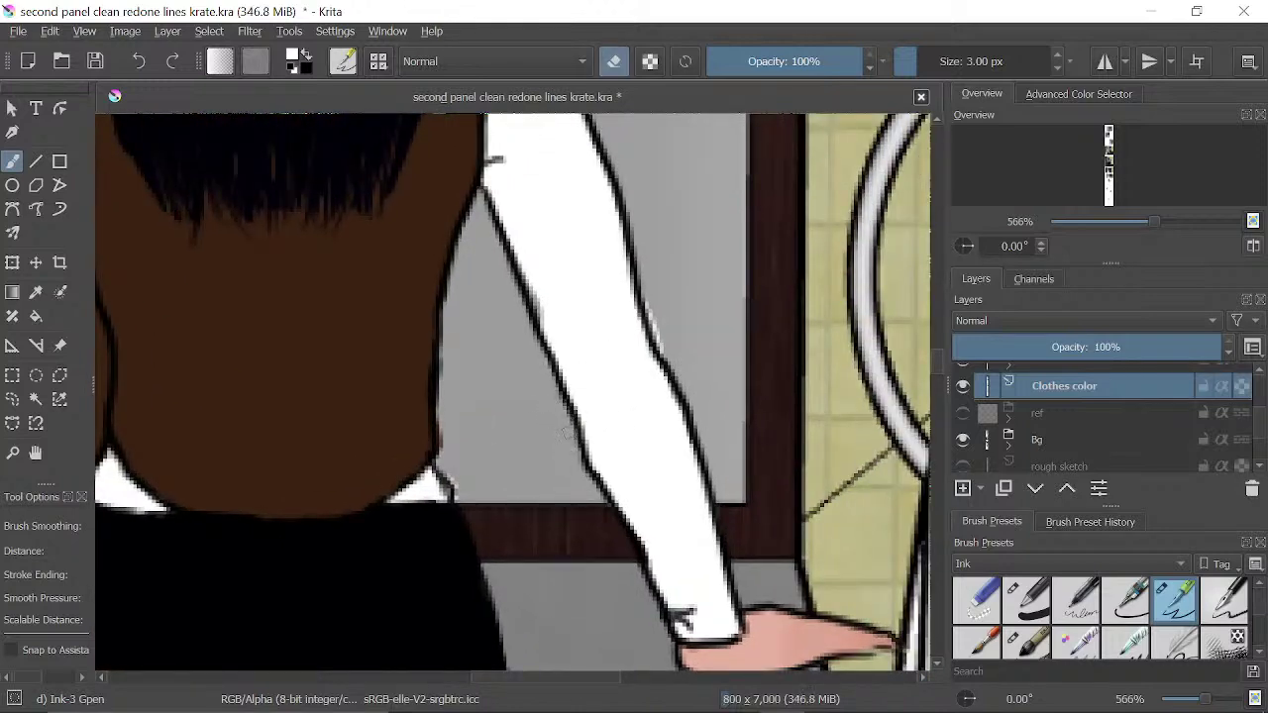
{"action": "left_click_drag", "start_coordinate": [647, 303], "coordinate": [661, 347]}
- Erase the white spill from the mirror glass between the reflection's sleeve and its brown vest
{"action": "left_click_drag", "start_coordinate": [509, 291], "coordinate": [800, 288]}
{"action": "left_click_drag", "start_coordinate": [397, 328], "coordinate": [778, 202]}
{"action": "mouse_move", "coordinate": [662, 255]}
{"action": "left_mouse_down"}
{"action": "mouse_move", "coordinate": [539, 321]}
{"action": "mouse_move", "coordinate": [535, 385]}
{"action": "left_mouse_up"}
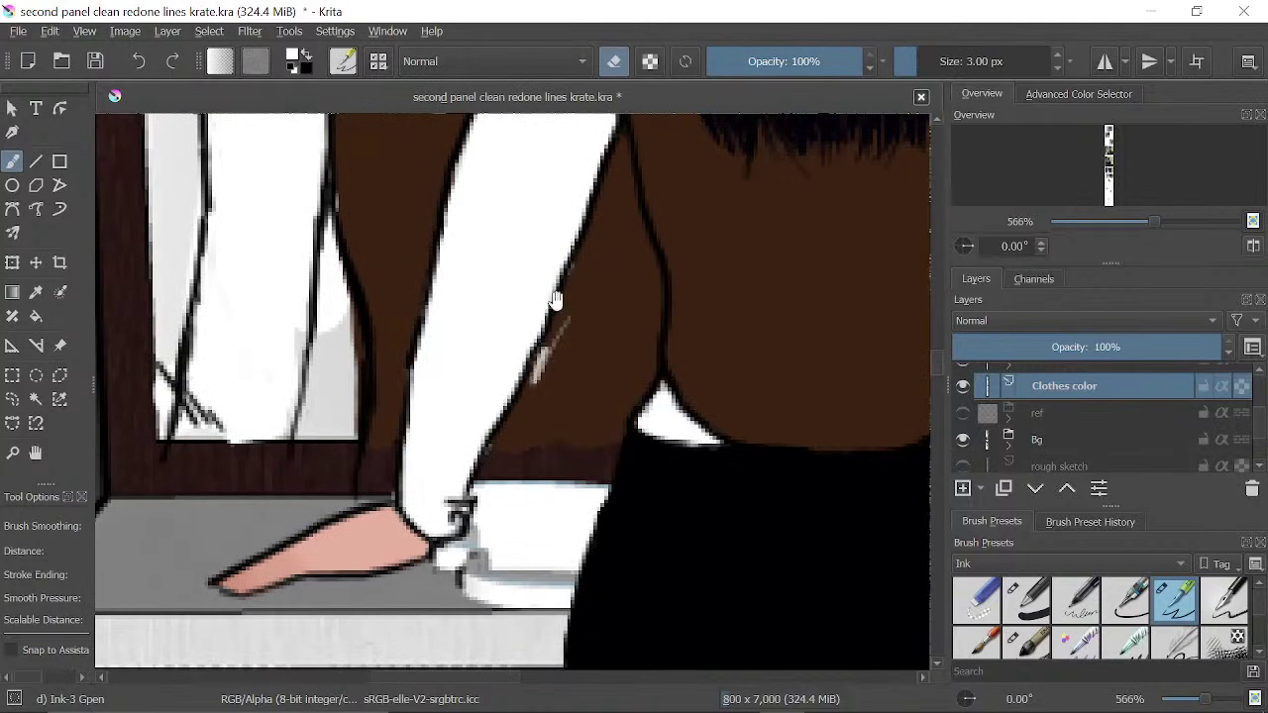
{"action": "left_click", "coordinate": [147, 63]}
{"action": "left_click_drag", "start_coordinate": [313, 213], "coordinate": [321, 300]}
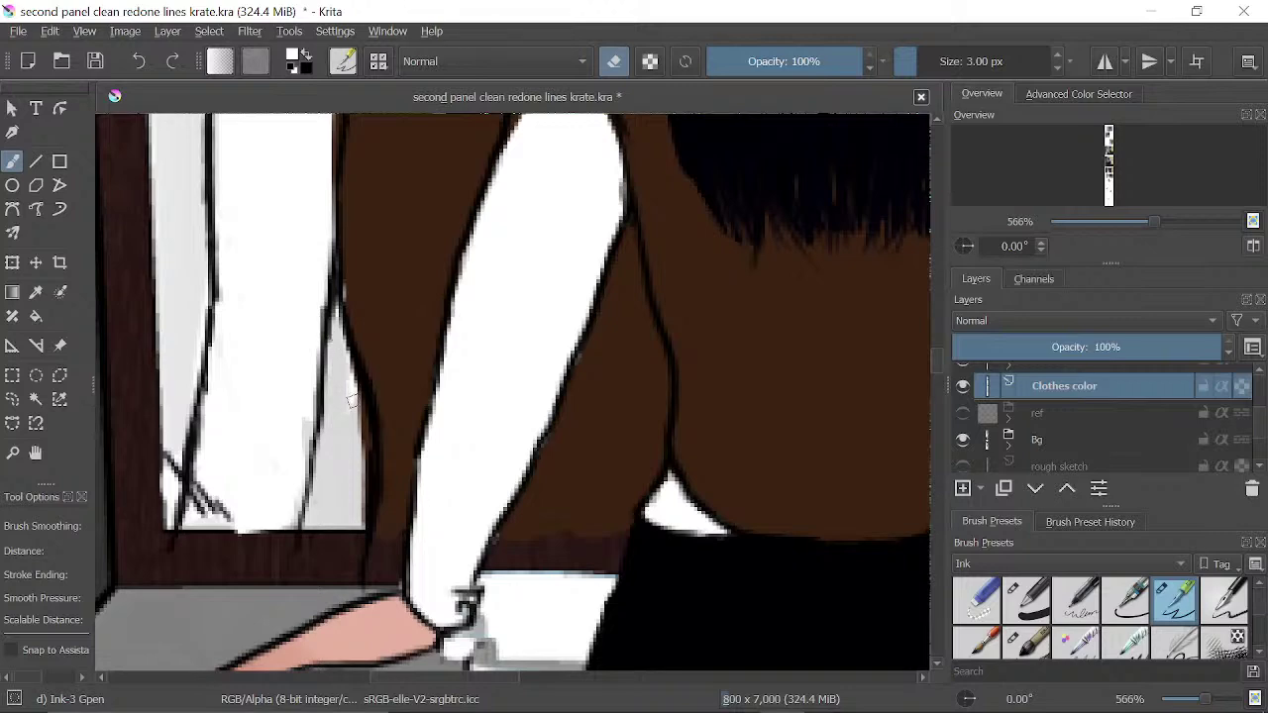
{"action": "left_click_drag", "start_coordinate": [348, 372], "coordinate": [362, 527]}
- Touch up the white of the reflection's sleeve along its lower end and outer edge
{"action": "mouse_move", "coordinate": [373, 450]}
{"action": "left_mouse_down"}
{"action": "mouse_move", "coordinate": [385, 498]}
{"action": "mouse_move", "coordinate": [468, 475]}
{"action": "left_mouse_up"}
{"action": "key", "text": "e"}
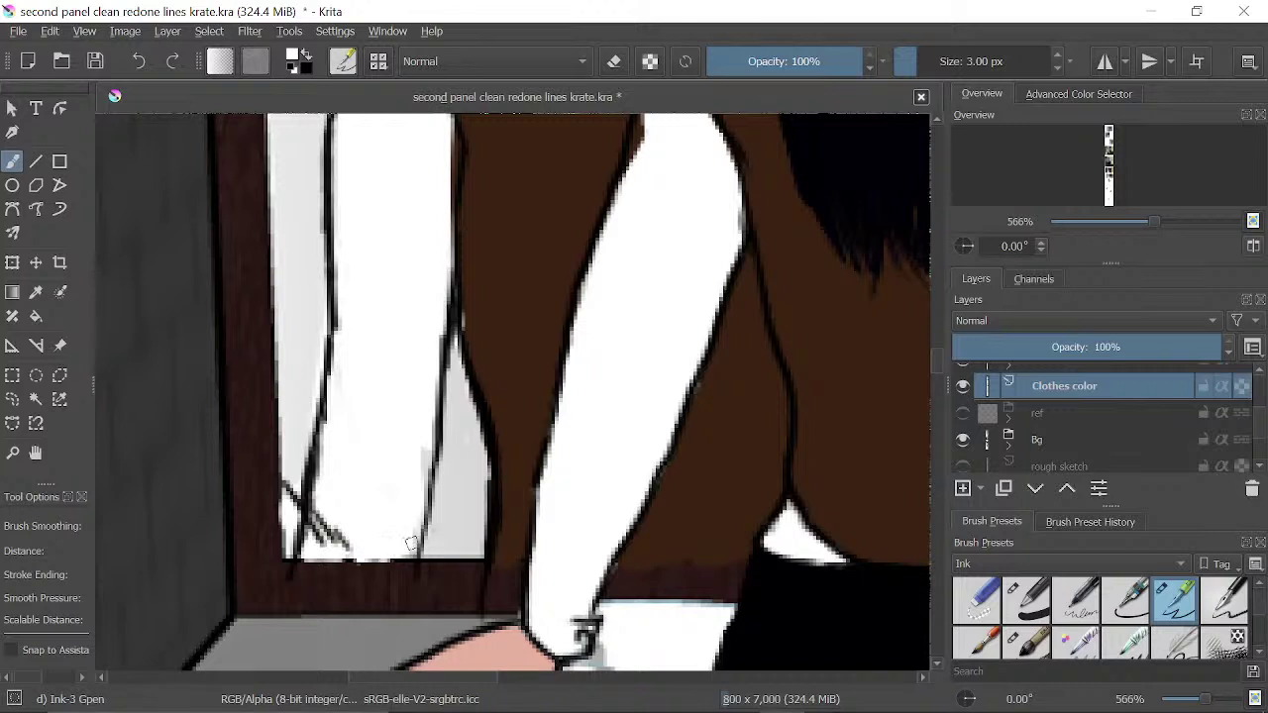
{"action": "scroll", "coordinate": [476, 390], "scroll_direction": "up", "scroll_amount": 5}
{"action": "key", "text": "e"}
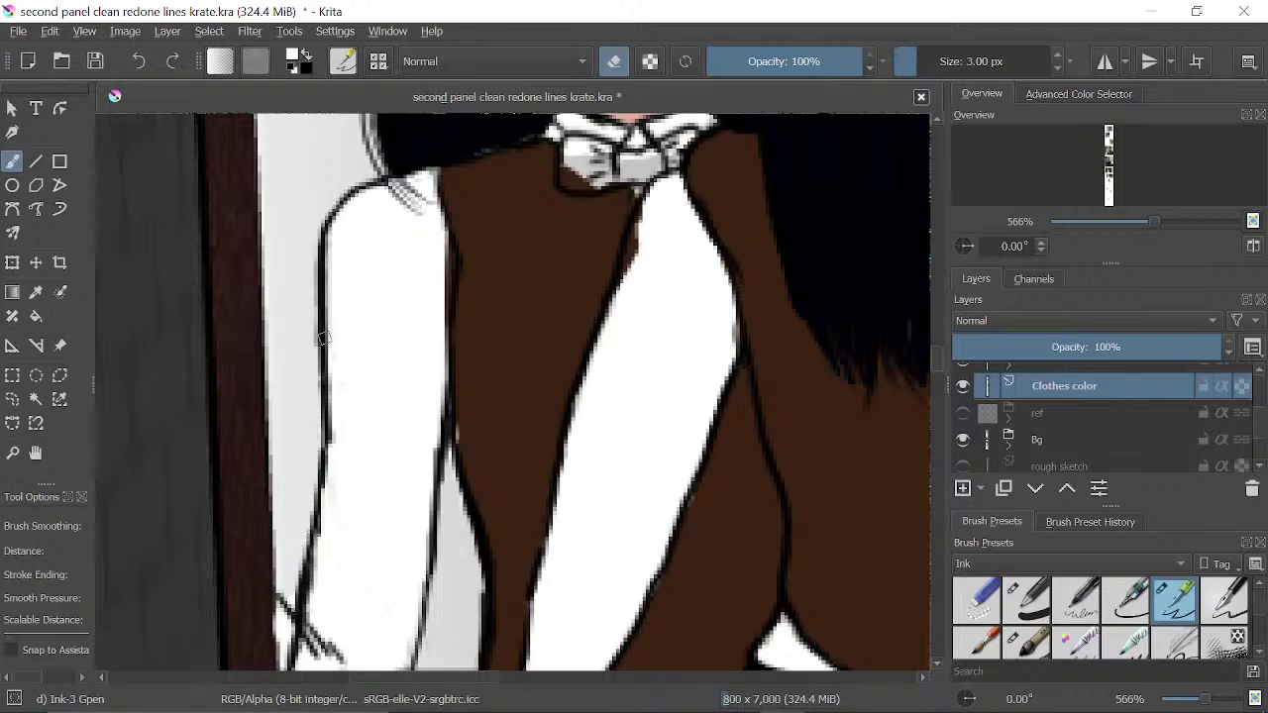
{"action": "key", "text": "e"}
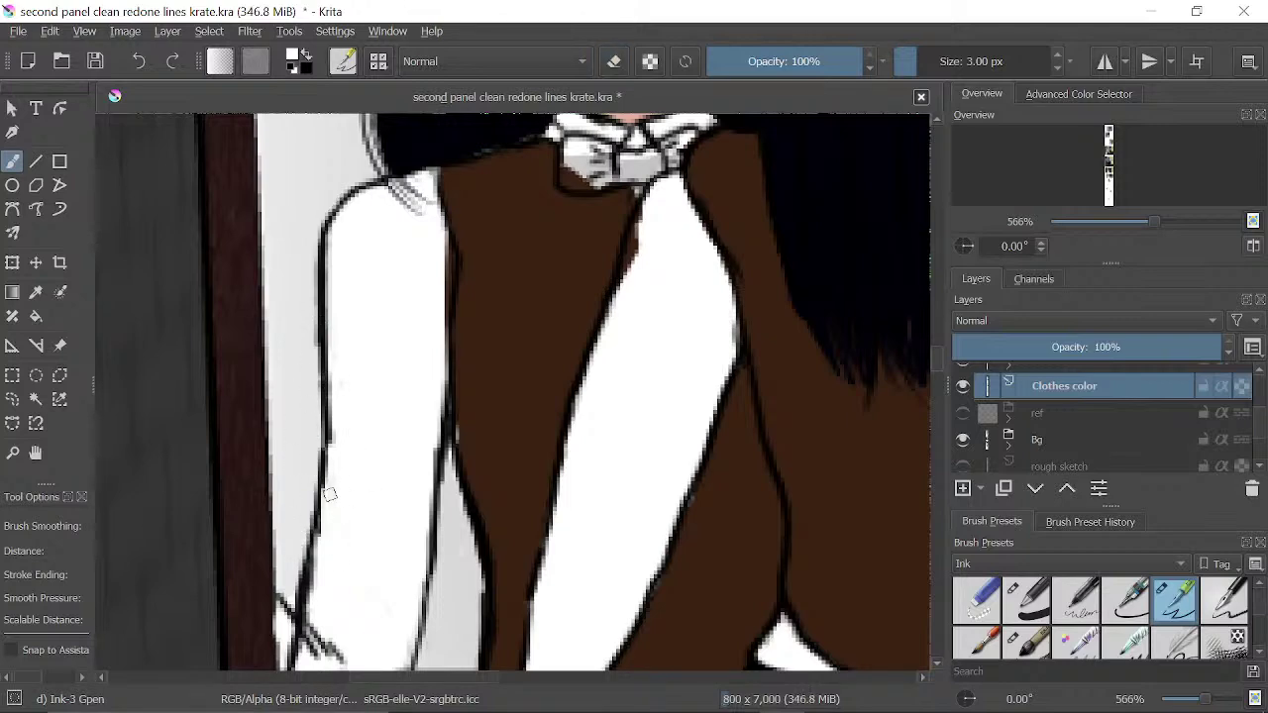
- Review the clothes coloring on the mirror reflection and on the side-view figure in the panel above
{"action": "left_click_drag", "start_coordinate": [460, 151], "coordinate": [382, 405]}
{"action": "left_click_drag", "start_coordinate": [446, 258], "coordinate": [376, 416]}
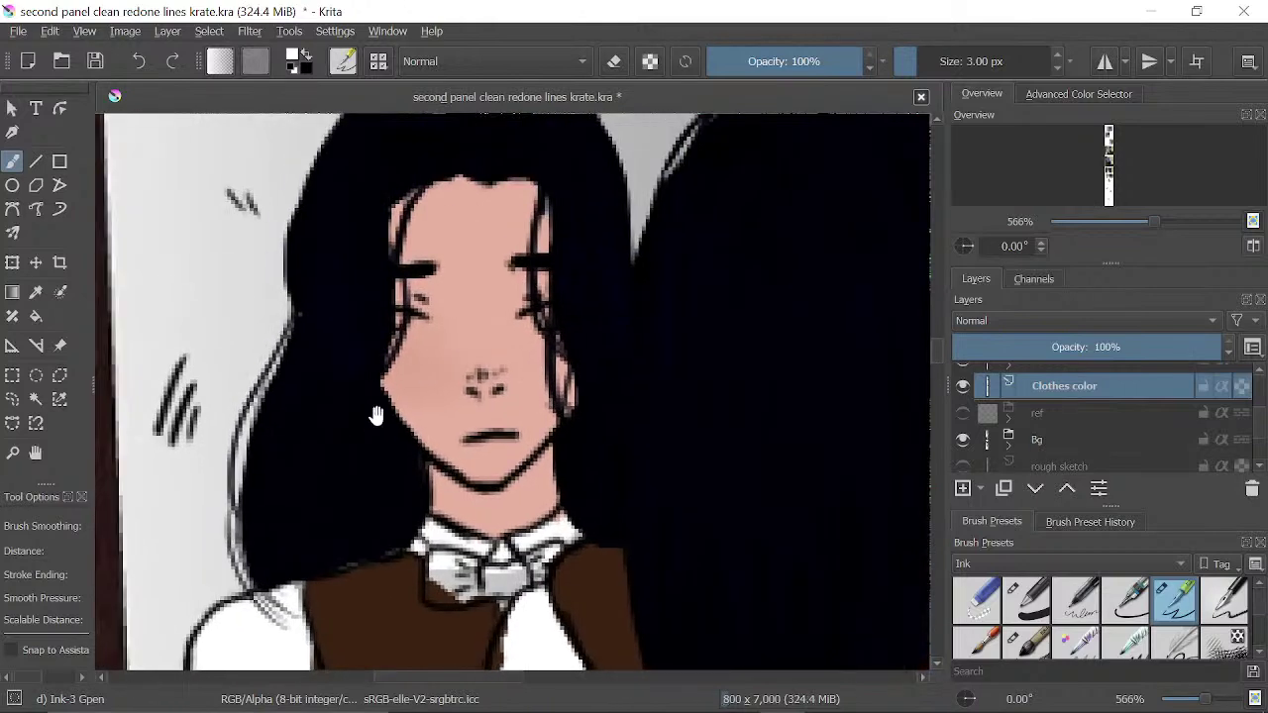
{"action": "left_click_drag", "start_coordinate": [465, 577], "coordinate": [423, 493]}
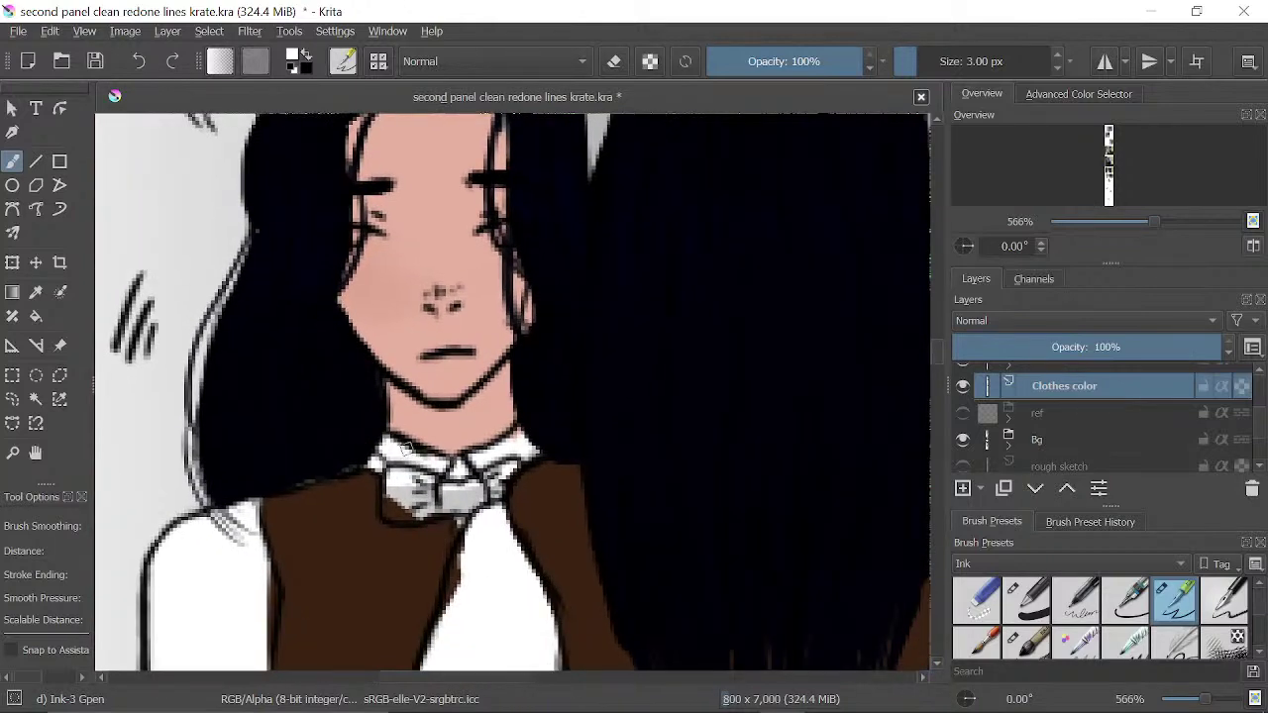
{"action": "scroll", "coordinate": [551, 261], "scroll_direction": "up", "scroll_amount": 3}
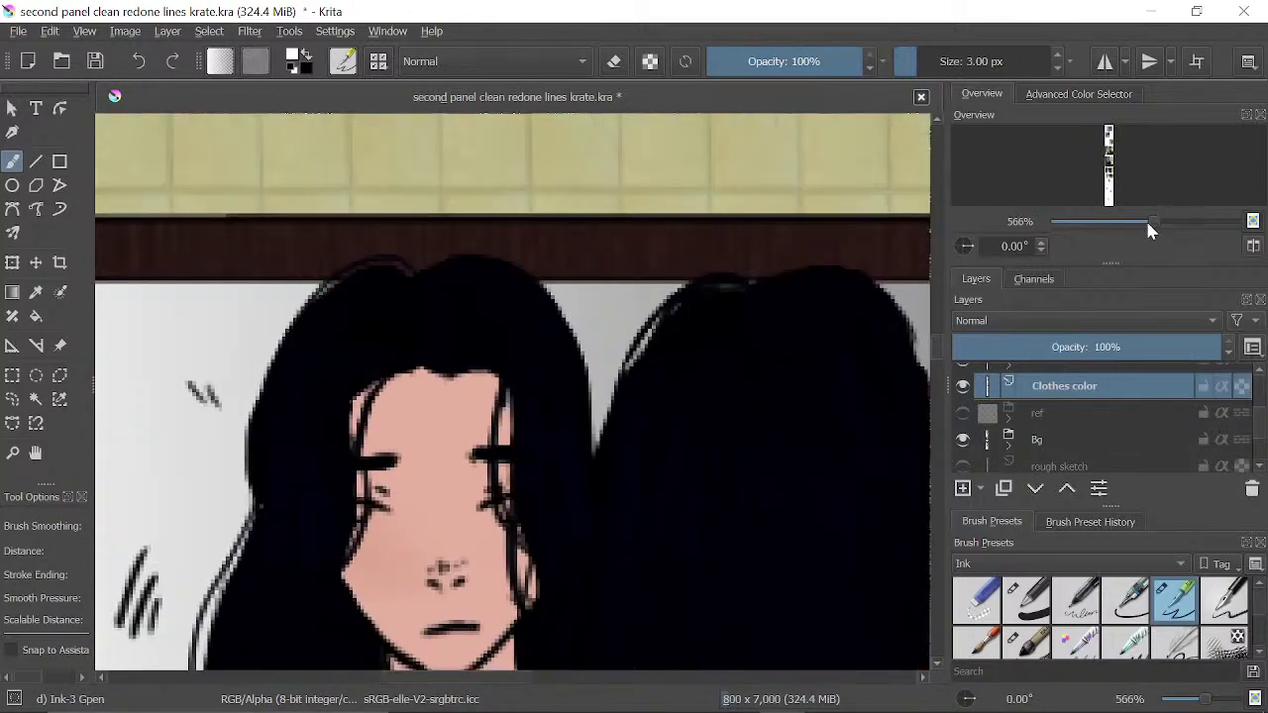
{"action": "left_click_drag", "start_coordinate": [1148, 228], "coordinate": [1132, 228]}
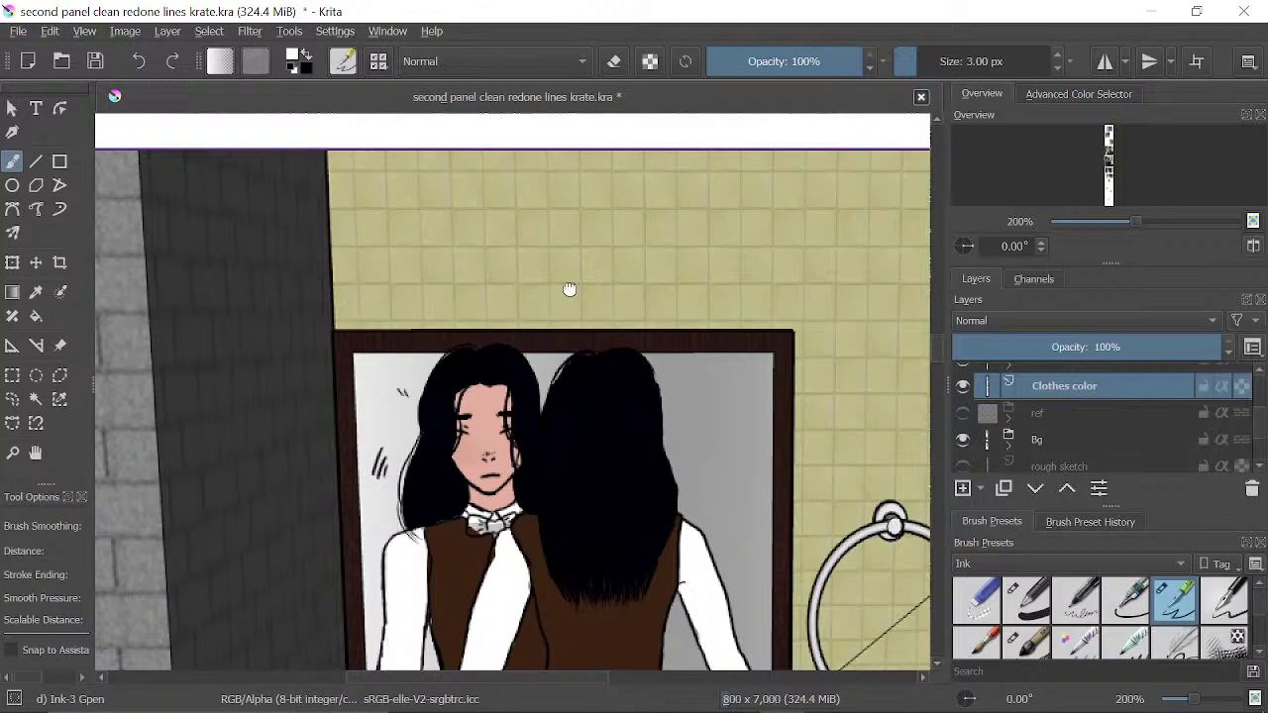
{"action": "left_click_drag", "start_coordinate": [570, 289], "coordinate": [473, 659]}
{"action": "left_click_drag", "start_coordinate": [443, 269], "coordinate": [421, 662]}
{"action": "left_click_drag", "start_coordinate": [538, 286], "coordinate": [459, 504]}
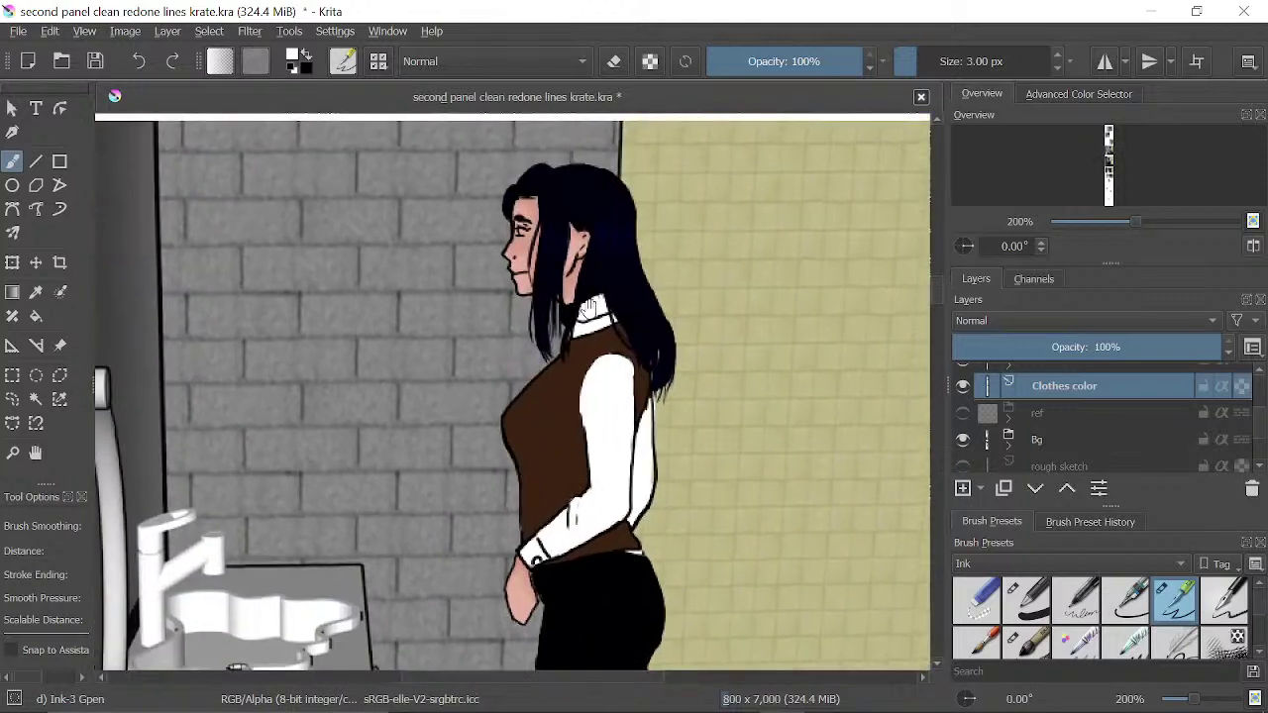
{"action": "left_click_drag", "start_coordinate": [589, 307], "coordinate": [553, 534]}
{"action": "left_click_drag", "start_coordinate": [619, 649], "coordinate": [574, 355]}
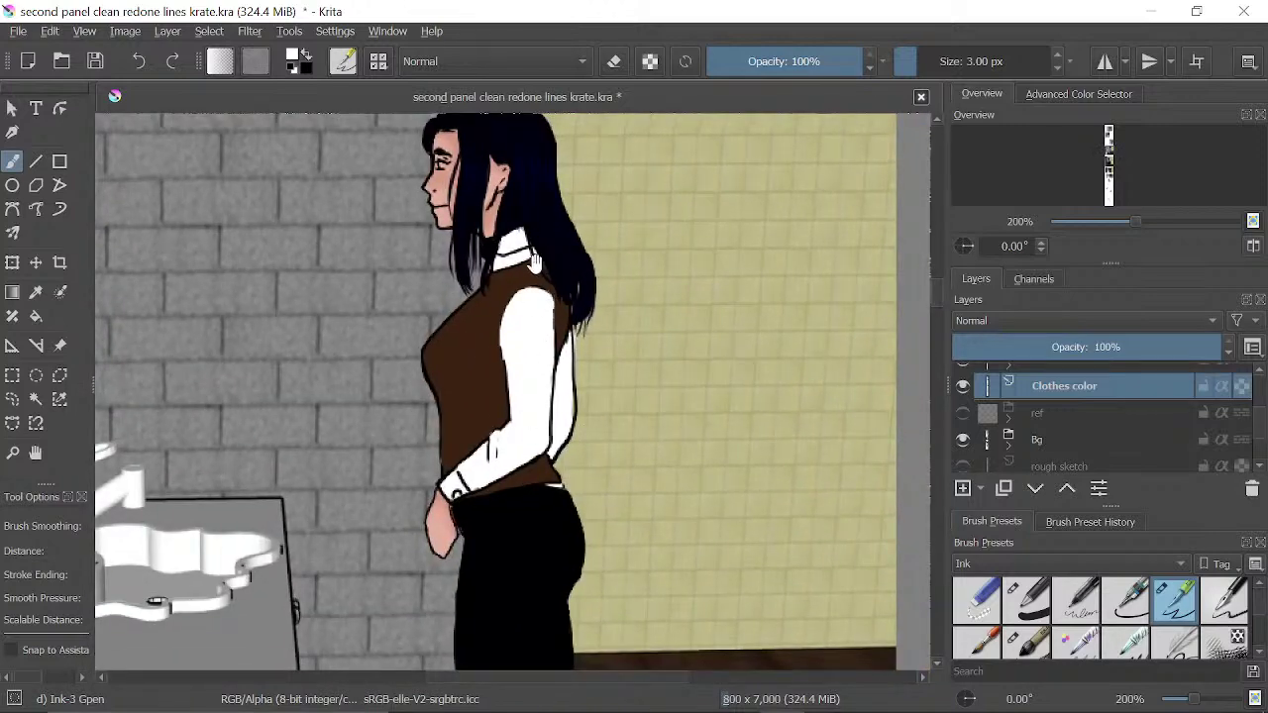
- Try a white line across the side-view figure's vest and a white S-curve on the tiled wall behind her
{"action": "left_click_drag", "start_coordinate": [492, 323], "coordinate": [425, 354]}
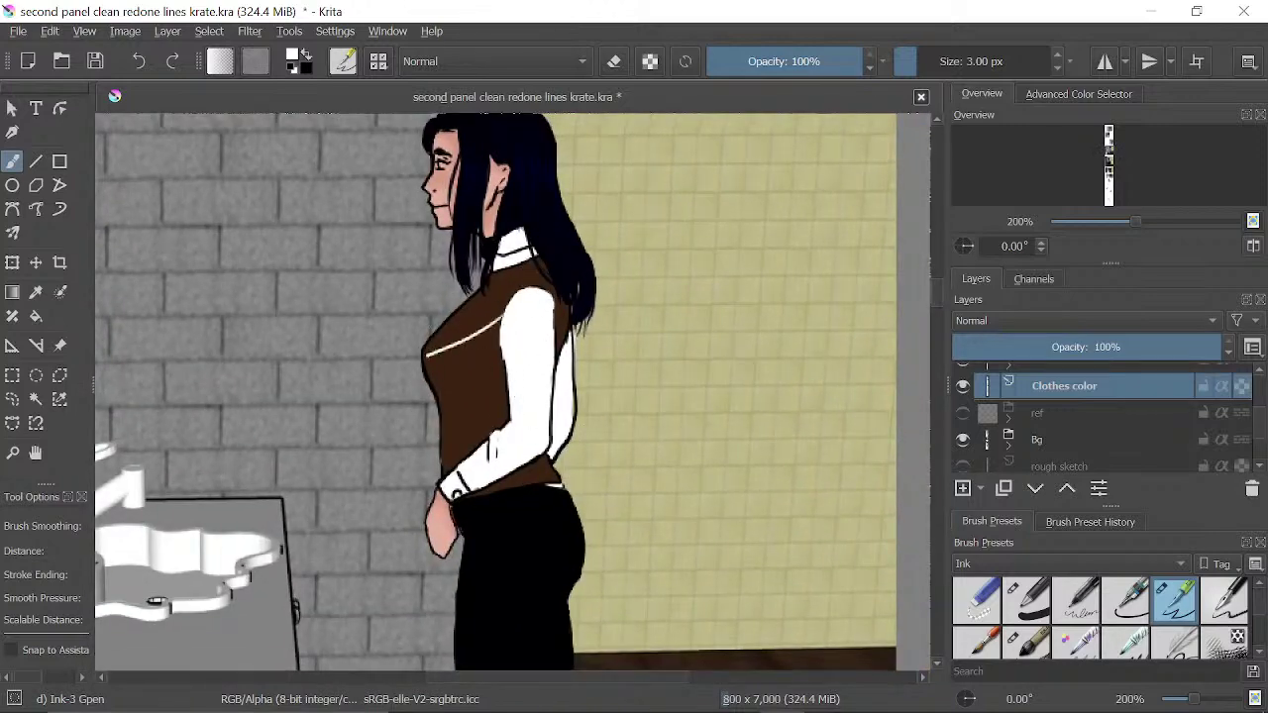
{"action": "left_click", "coordinate": [142, 61]}
{"action": "mouse_move", "coordinate": [595, 180]}
{"action": "left_mouse_down"}
{"action": "mouse_move", "coordinate": [628, 263]}
{"action": "mouse_move", "coordinate": [588, 363]}
{"action": "mouse_move", "coordinate": [588, 440]}
{"action": "mouse_move", "coordinate": [639, 514]}
{"action": "left_mouse_up"}
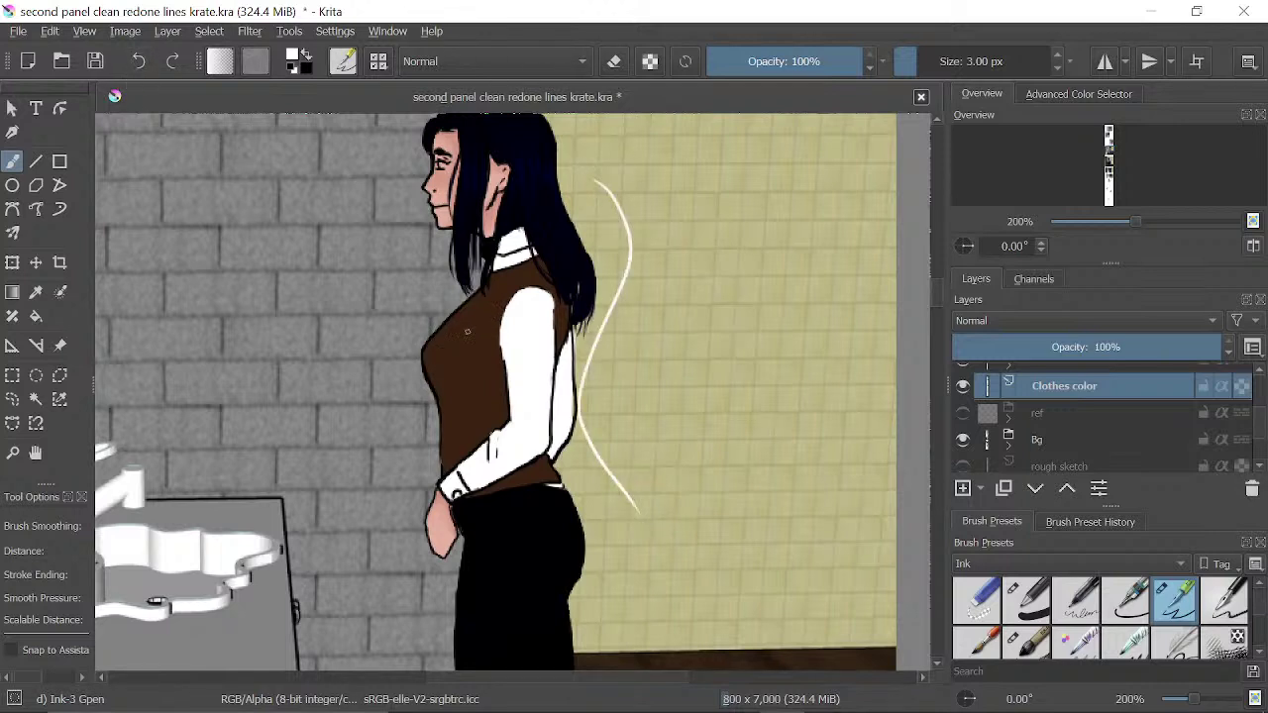
- Pick the black of the bow tie in the upper panel and fill the mirror reflection's bow tie with it
{"action": "scroll", "coordinate": [452, 289], "scroll_direction": "up", "scroll_amount": 6}
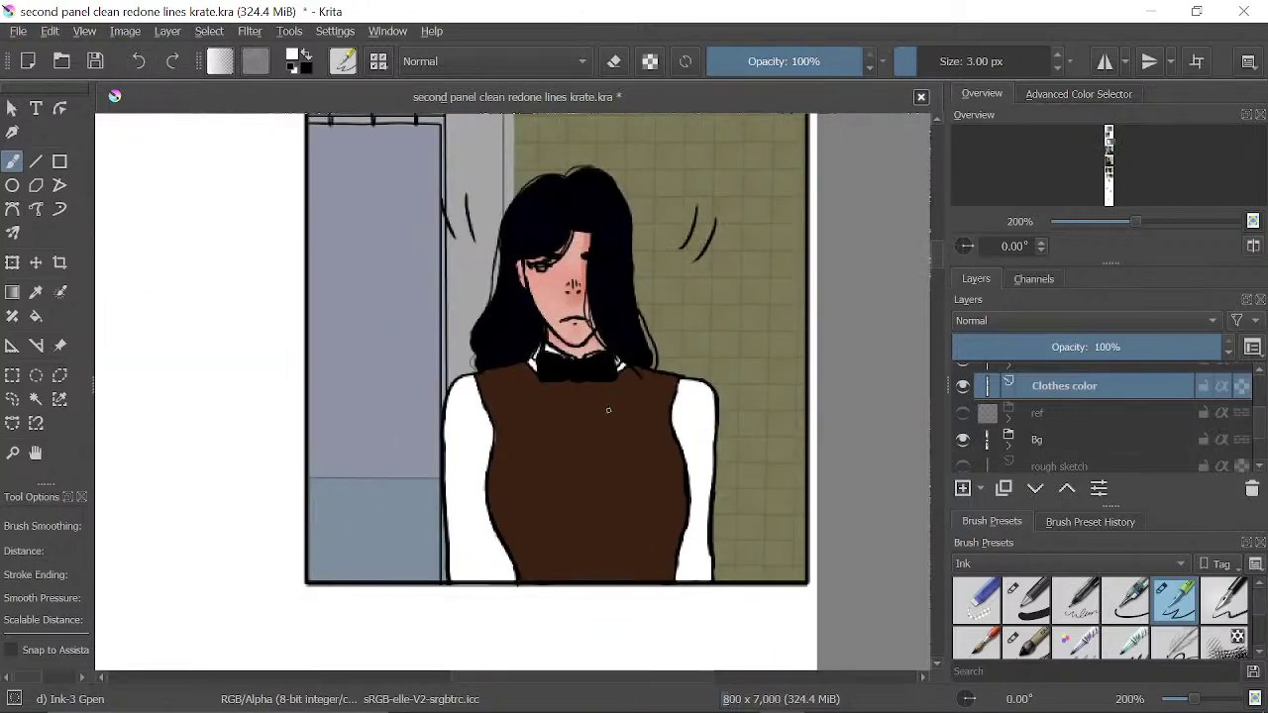
{"action": "left_click", "coordinate": [555, 367], "text": "ctrl"}
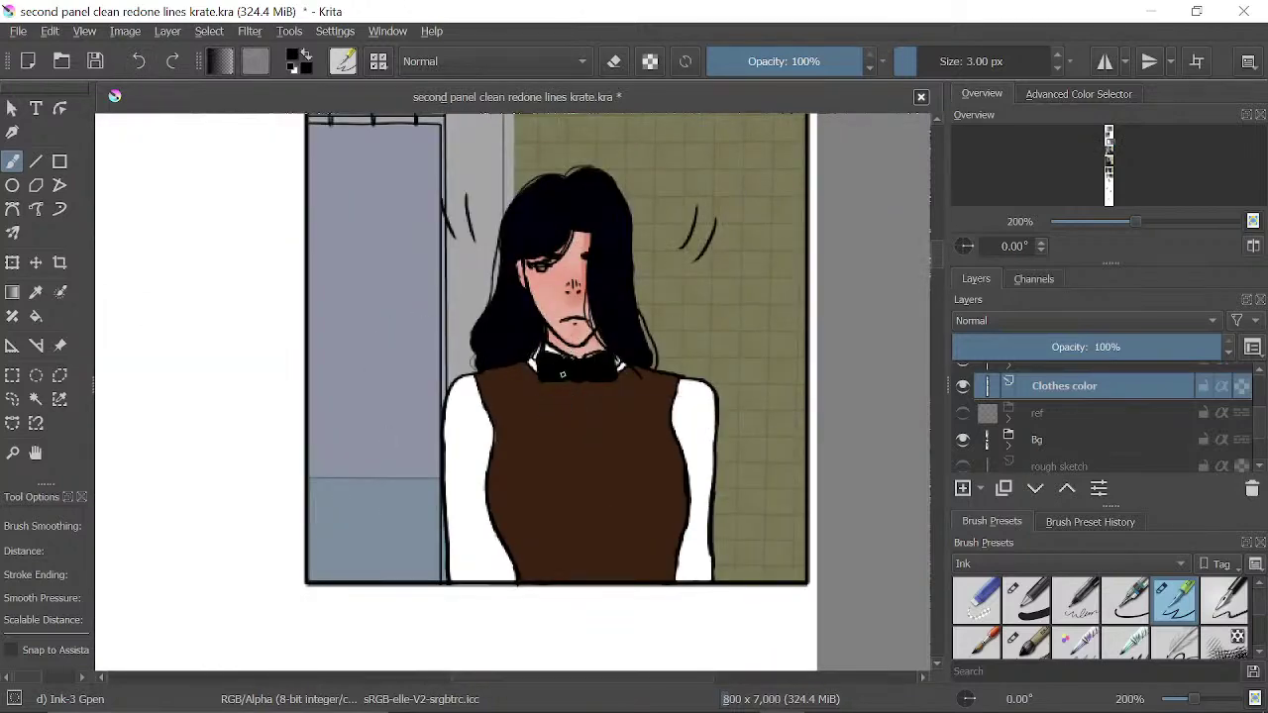
{"action": "scroll", "coordinate": [500, 486], "scroll_direction": "down", "scroll_amount": 10}
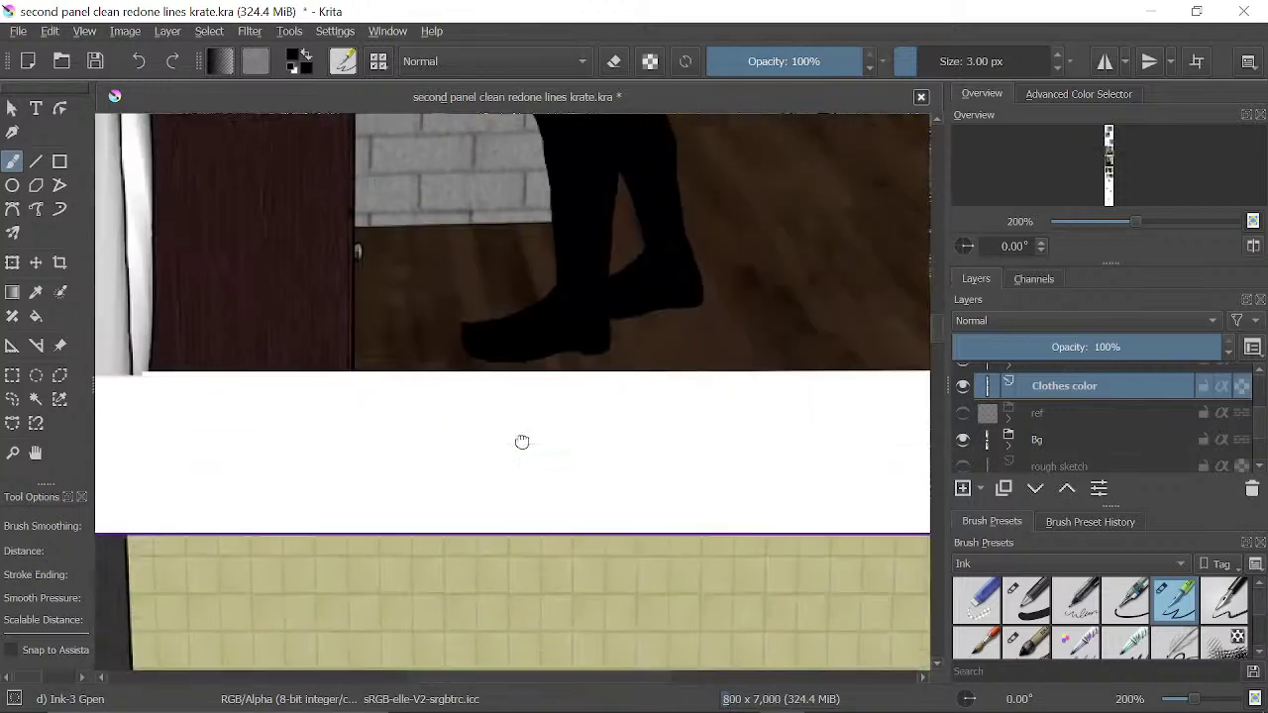
{"action": "left_click_drag", "start_coordinate": [522, 442], "coordinate": [546, 132]}
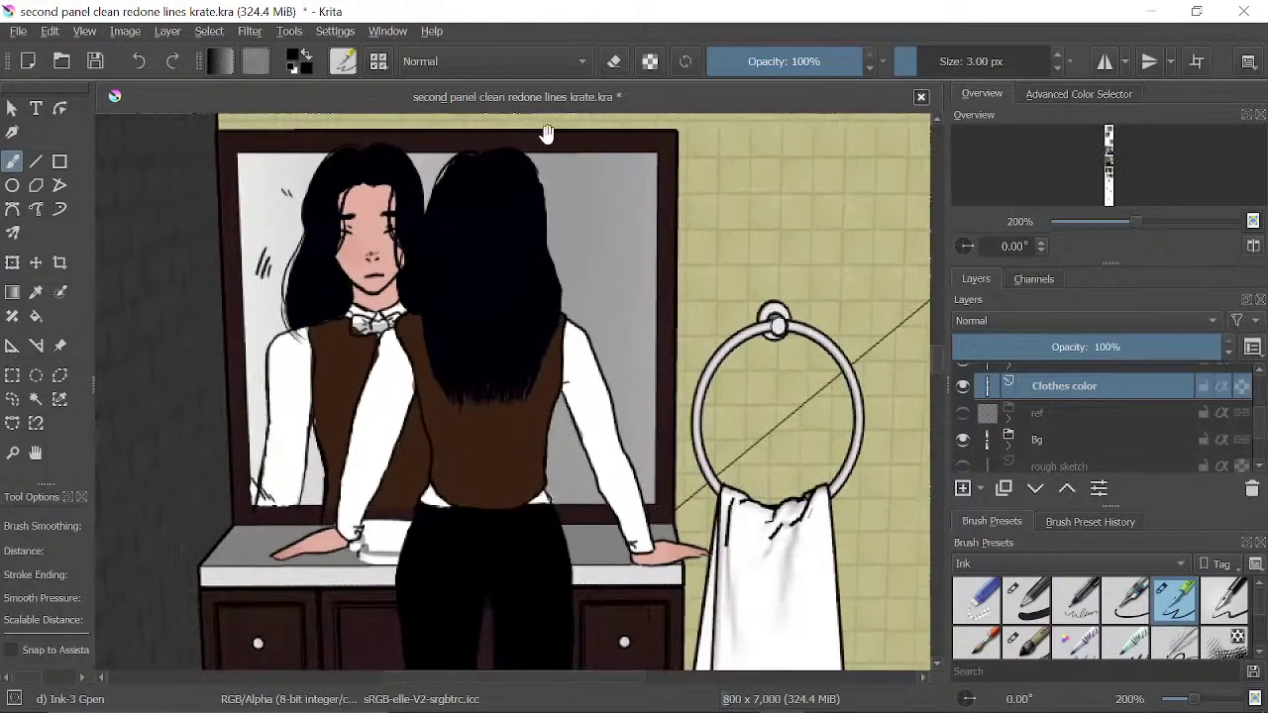
{"action": "left_click_drag", "start_coordinate": [531, 287], "coordinate": [690, 341]}
{"action": "left_click_drag", "start_coordinate": [1134, 224], "coordinate": [1173, 222]}
{"action": "mouse_move", "coordinate": [536, 297]}
{"action": "left_mouse_down"}
{"action": "mouse_move", "coordinate": [486, 306]}
{"action": "mouse_move", "coordinate": [483, 353]}
{"action": "mouse_move", "coordinate": [469, 312]}
{"action": "mouse_move", "coordinate": [484, 366]}
{"action": "mouse_move", "coordinate": [519, 353]}
{"action": "mouse_move", "coordinate": [527, 317]}
{"action": "mouse_move", "coordinate": [540, 317]}
{"action": "mouse_move", "coordinate": [479, 299]}
{"action": "mouse_move", "coordinate": [499, 298]}
{"action": "mouse_move", "coordinate": [472, 318]}
{"action": "mouse_move", "coordinate": [477, 297]}
{"action": "mouse_move", "coordinate": [524, 347]}
{"action": "mouse_move", "coordinate": [490, 356]}
{"action": "mouse_move", "coordinate": [487, 344]}
{"action": "mouse_move", "coordinate": [576, 323]}
{"action": "mouse_move", "coordinate": [543, 319]}
{"action": "mouse_move", "coordinate": [604, 319]}
{"action": "mouse_move", "coordinate": [548, 322]}
{"action": "mouse_move", "coordinate": [584, 331]}
{"action": "mouse_move", "coordinate": [552, 345]}
{"action": "mouse_move", "coordinate": [604, 334]}
{"action": "mouse_move", "coordinate": [640, 285]}
{"action": "mouse_move", "coordinate": [609, 332]}
{"action": "mouse_move", "coordinate": [632, 329]}
{"action": "mouse_move", "coordinate": [642, 291]}
{"action": "left_mouse_up"}
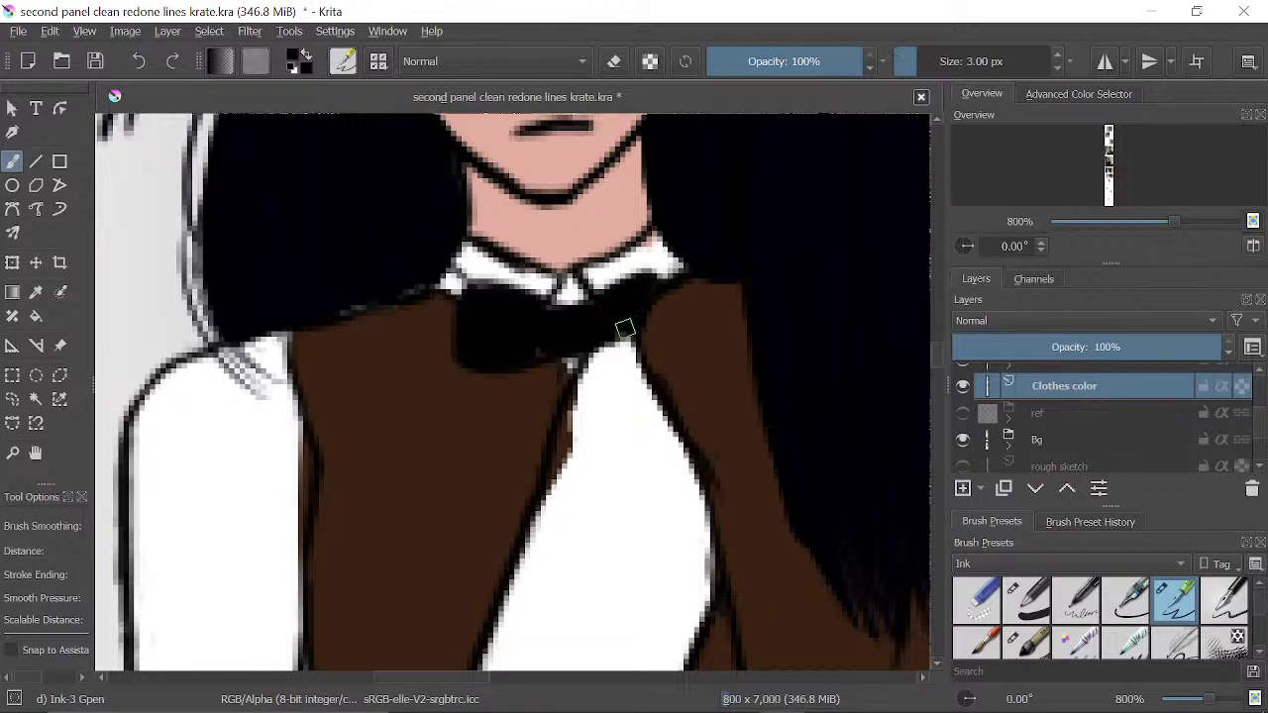
- Clean up the boundary between the foreground arm's sleeve and the reflection's vest using sampled white and brown
{"action": "left_click_drag", "start_coordinate": [586, 375], "coordinate": [501, 352]}
{"action": "left_click", "coordinate": [556, 403], "text": "ctrl"}
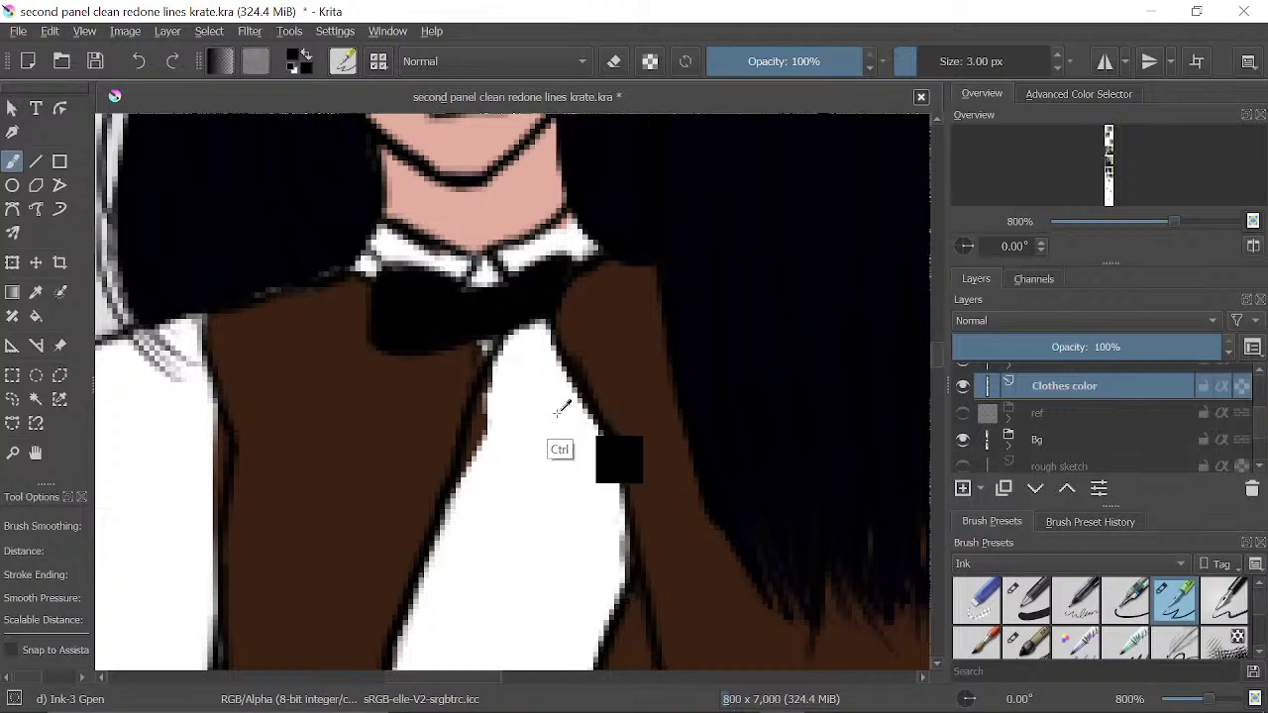
{"action": "mouse_move", "coordinate": [511, 407]}
{"action": "left_mouse_down"}
{"action": "mouse_move", "coordinate": [475, 416]}
{"action": "mouse_move", "coordinate": [462, 531]}
{"action": "mouse_move", "coordinate": [475, 396]}
{"action": "left_mouse_up"}
{"action": "left_click_drag", "start_coordinate": [616, 558], "coordinate": [625, 568]}
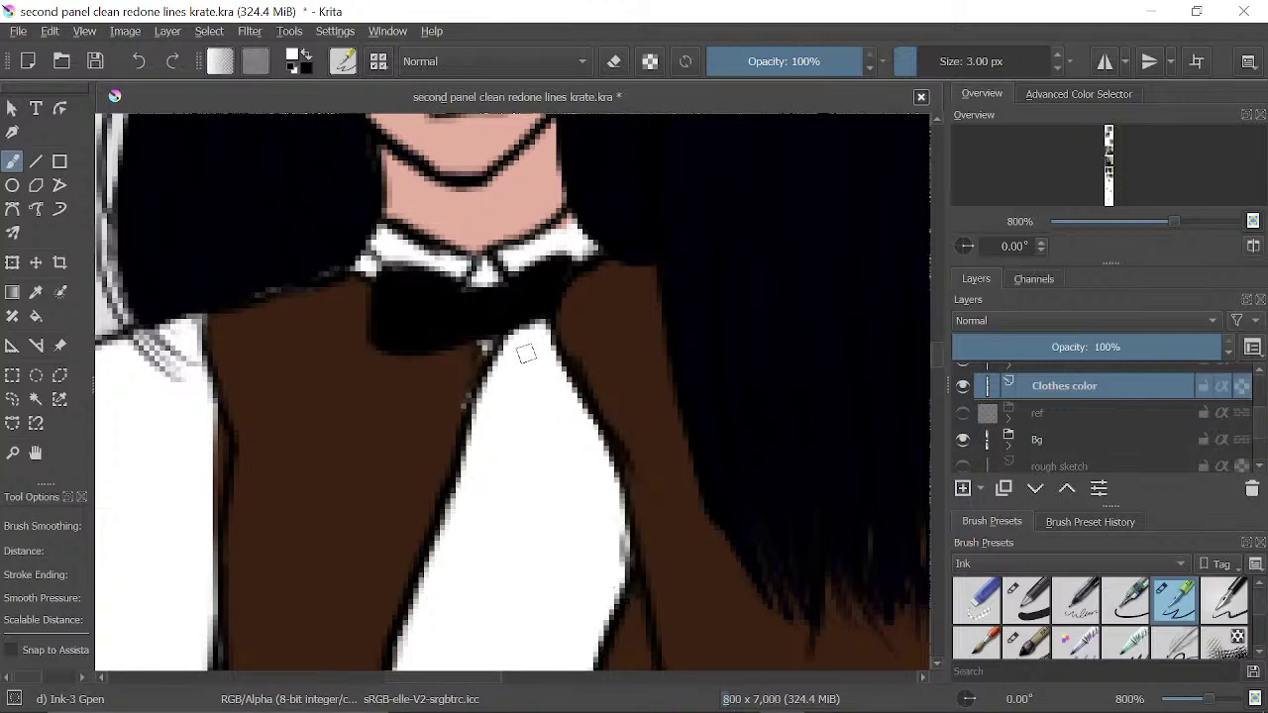
{"action": "left_click", "coordinate": [388, 446], "text": "ctrl"}
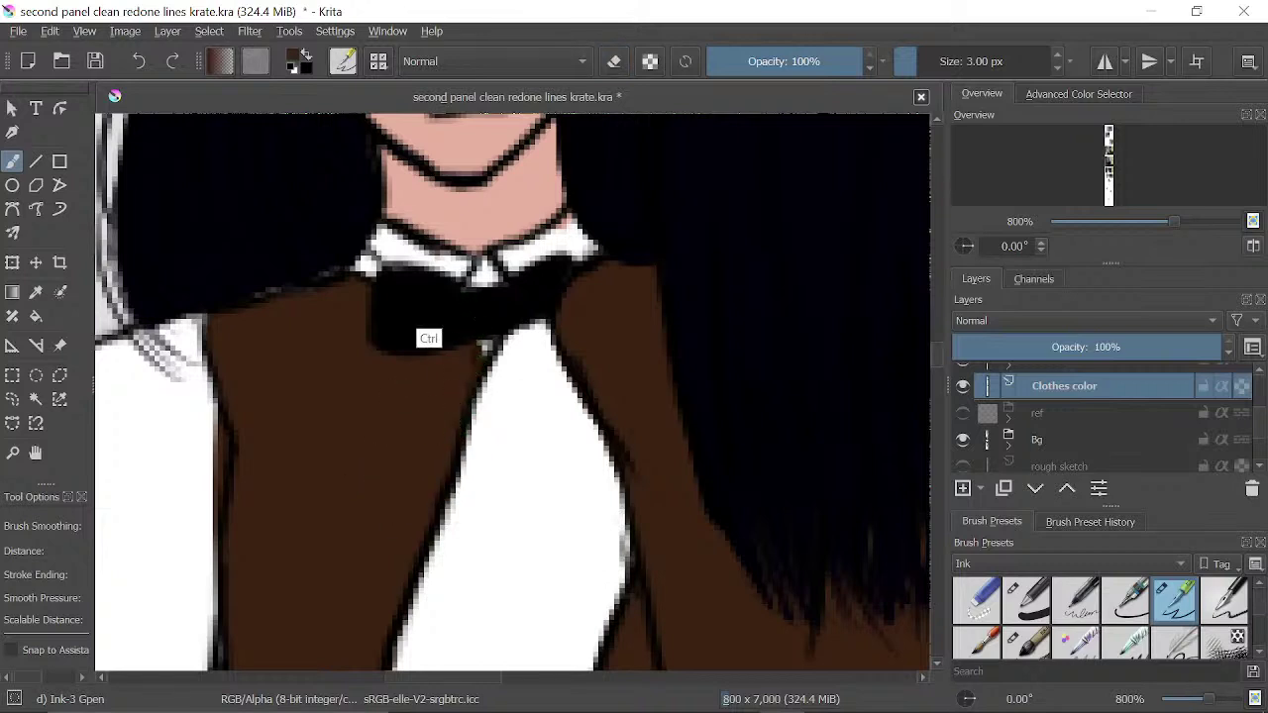
- Sample white and paint over the brown along the reflection's sleeve edge, then touch up the collar's outer corner
{"action": "left_click", "coordinate": [198, 484], "text": "ctrl"}
{"action": "mouse_move", "coordinate": [224, 435]}
{"action": "left_mouse_down"}
{"action": "mouse_move", "coordinate": [224, 467]}
{"action": "mouse_move", "coordinate": [212, 453]}
{"action": "mouse_move", "coordinate": [216, 575]}
{"action": "left_mouse_up"}
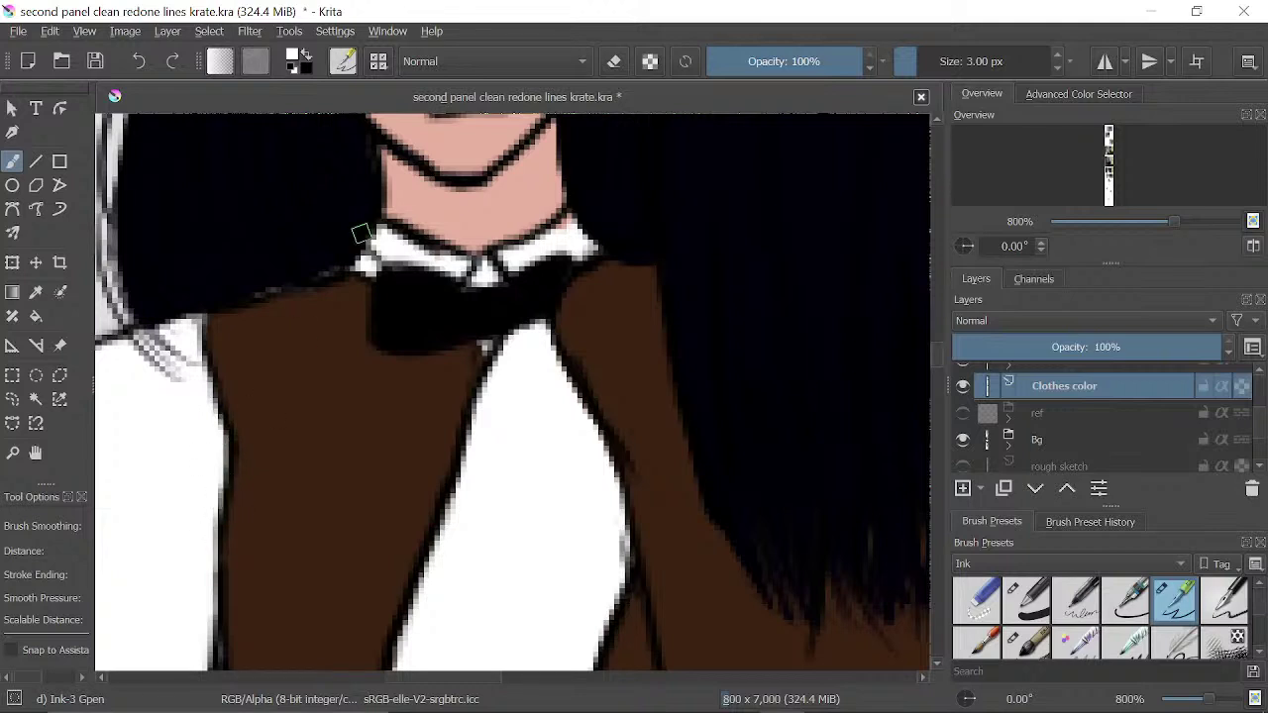
{"action": "left_click_drag", "start_coordinate": [386, 253], "coordinate": [366, 262]}
- Fill the reflection's shirt opening beneath the bow tie with white in the mirror panel marked 5.00
{"action": "left_click_drag", "start_coordinate": [1172, 224], "coordinate": [1106, 220]}
{"action": "left_click_drag", "start_coordinate": [513, 549], "coordinate": [523, 302]}
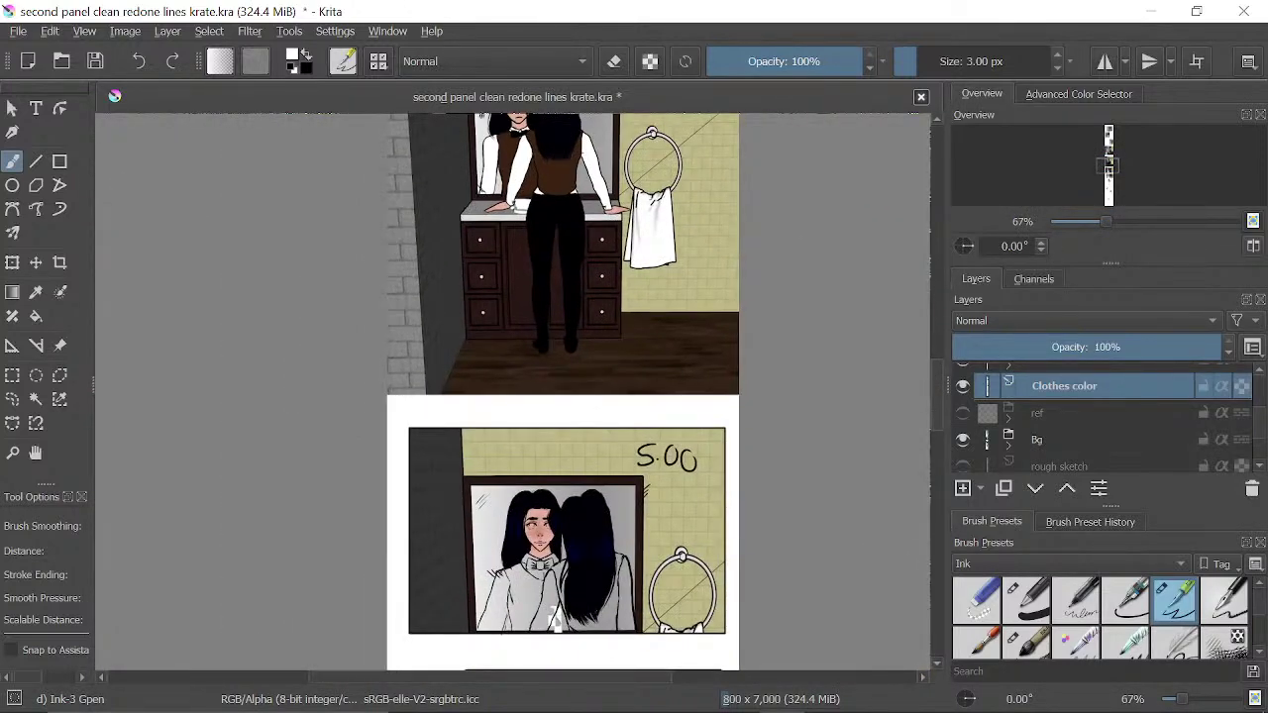
{"action": "left_click_drag", "start_coordinate": [613, 593], "coordinate": [633, 553]}
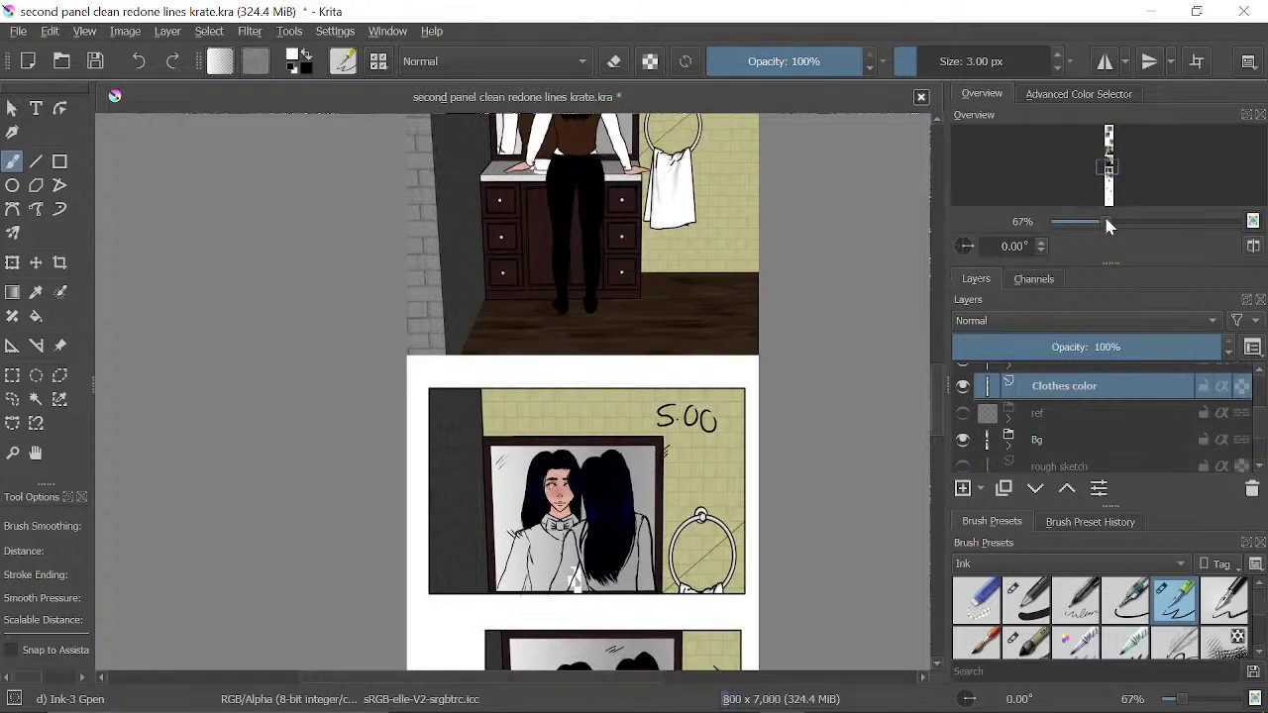
{"action": "left_click_drag", "start_coordinate": [1107, 221], "coordinate": [1135, 220]}
{"action": "left_click_drag", "start_coordinate": [588, 549], "coordinate": [524, 226]}
{"action": "left_click_drag", "start_coordinate": [513, 475], "coordinate": [481, 247]}
{"action": "mouse_move", "coordinate": [538, 413]}
{"action": "left_mouse_down"}
{"action": "mouse_move", "coordinate": [517, 260]}
{"action": "mouse_move", "coordinate": [485, 315]}
{"action": "left_mouse_up"}
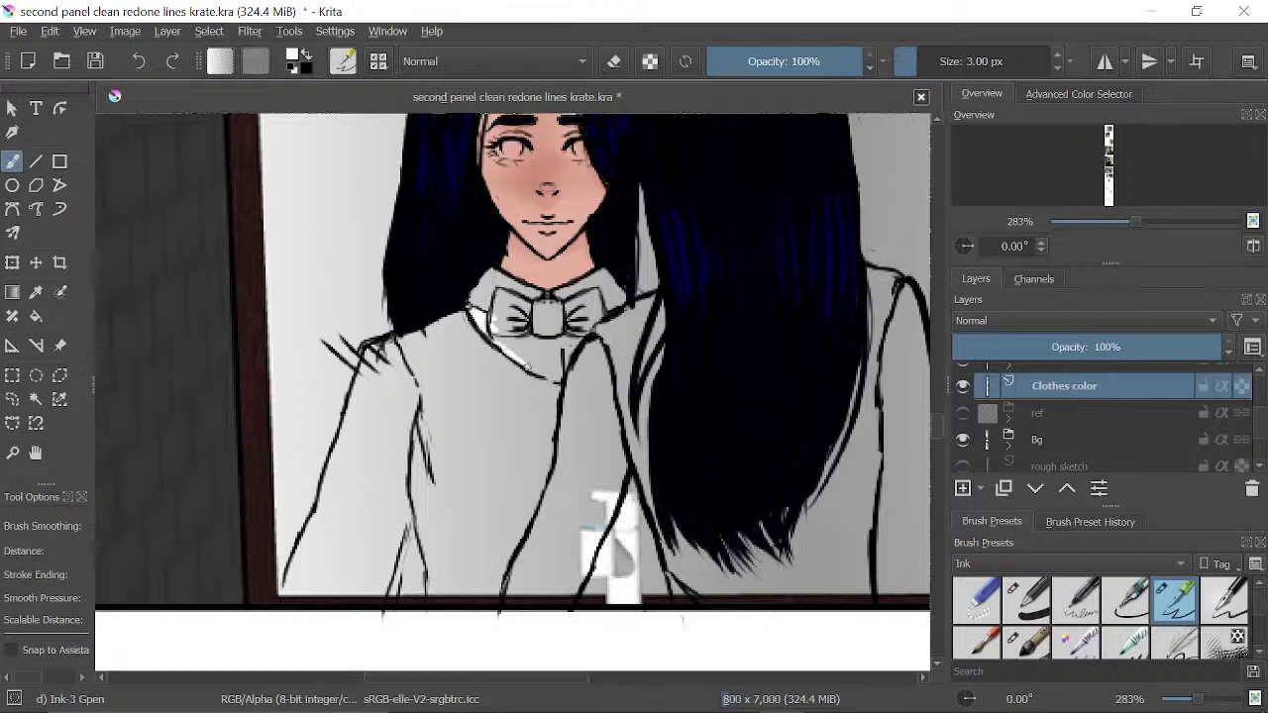
{"action": "left_click_drag", "start_coordinate": [543, 367], "coordinate": [544, 375]}
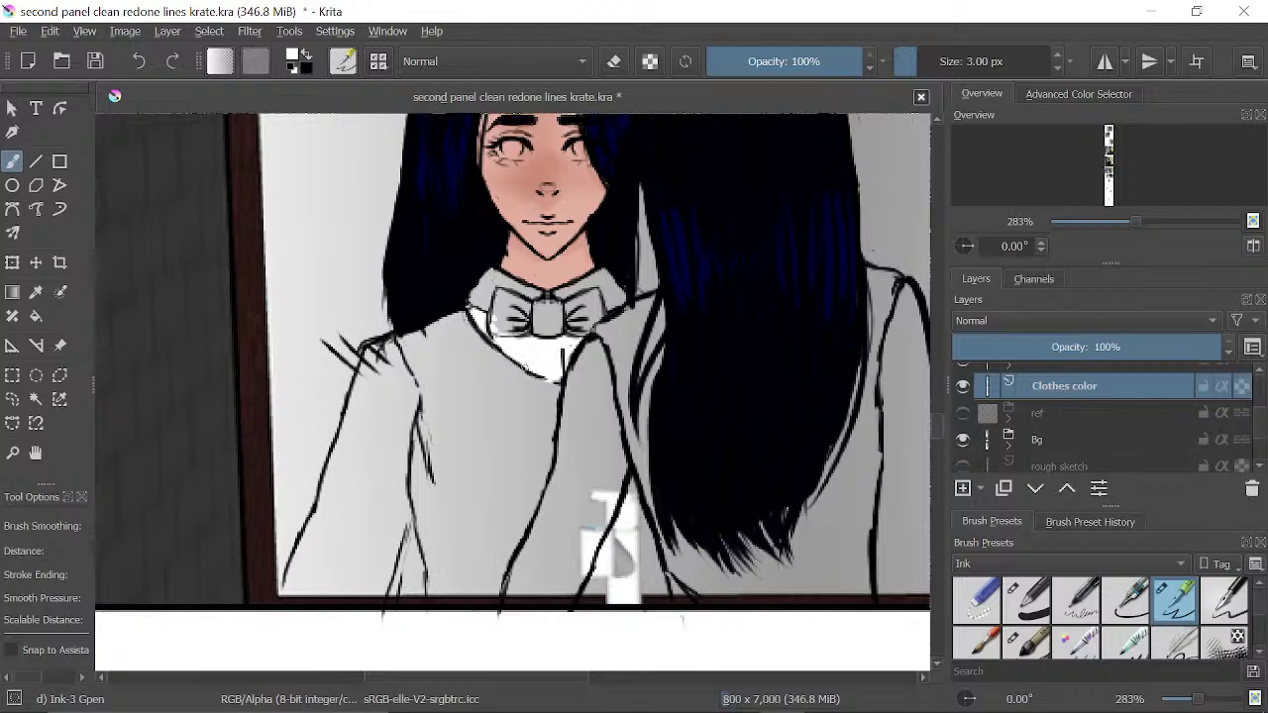
{"action": "left_click_drag", "start_coordinate": [448, 306], "coordinate": [503, 282]}
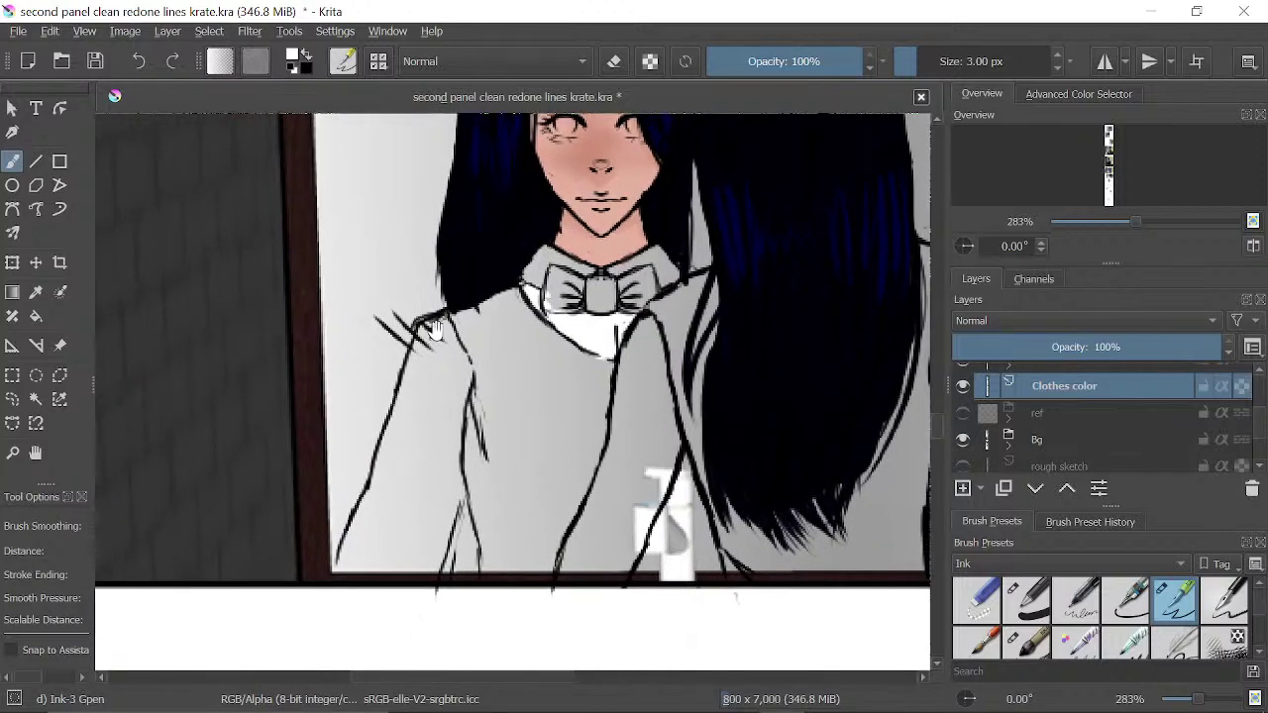
- Choose the Basic-1 brush at 12.02 px in painting mode for the mirror reflection's sleeve
{"action": "left_click_drag", "start_coordinate": [434, 332], "coordinate": [491, 385]}
{"action": "left_click", "coordinate": [1026, 607]}
{"action": "mouse_move", "coordinate": [612, 537]}
{"action": "left_mouse_down"}
{"action": "mouse_move", "coordinate": [598, 450]}
{"action": "mouse_move", "coordinate": [582, 442]}
{"action": "left_mouse_up"}
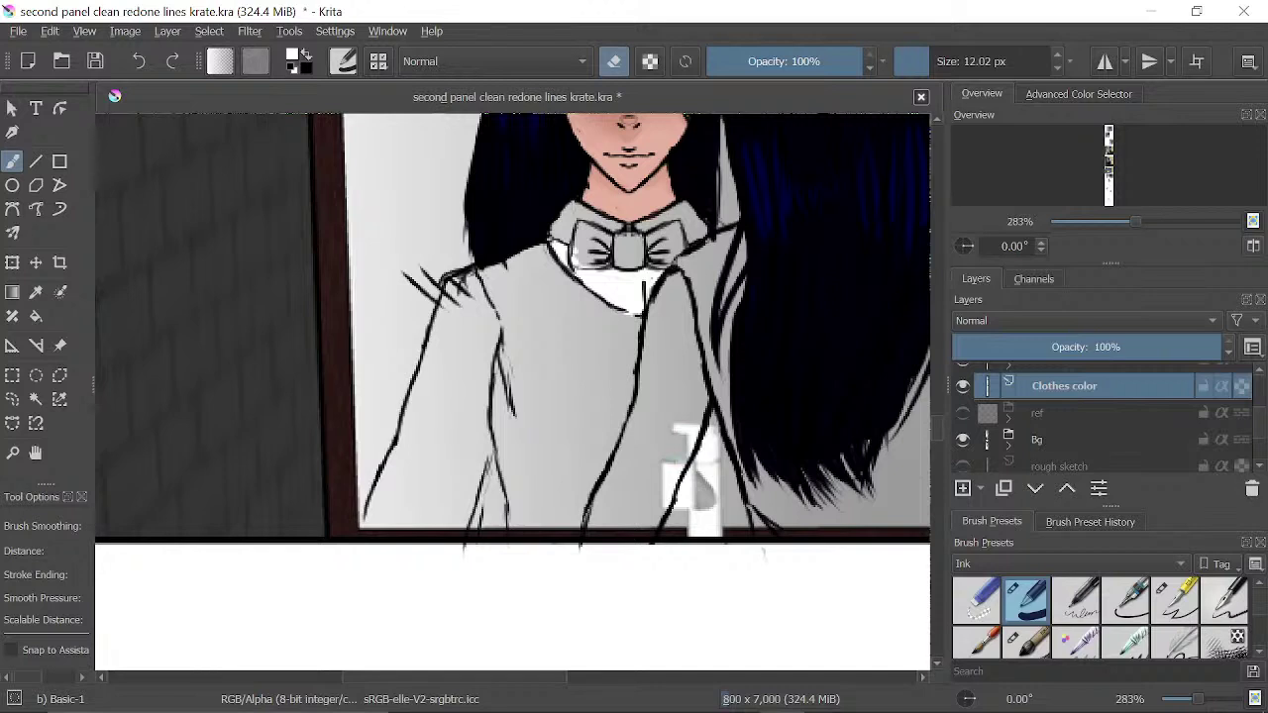
{"action": "scroll", "coordinate": [463, 348], "scroll_direction": "up", "scroll_amount": 2}
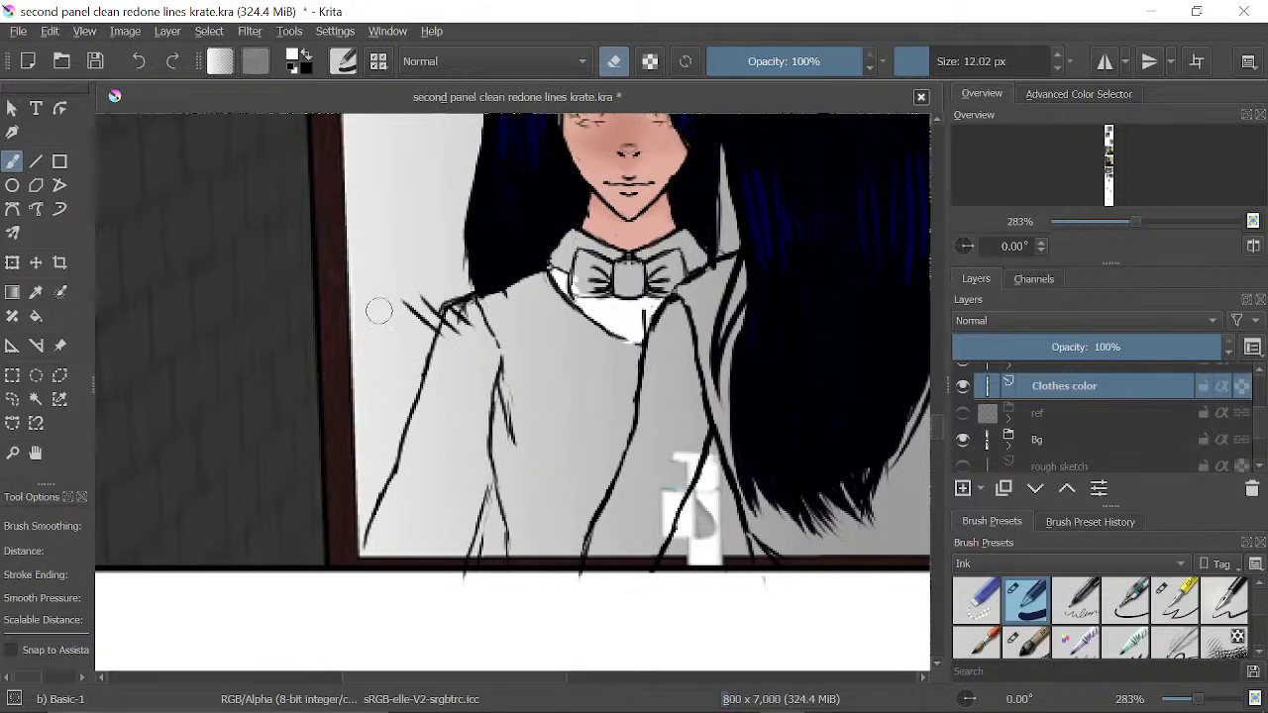
{"action": "key", "text": "e"}
{"action": "mouse_move", "coordinate": [498, 393]}
{"action": "left_mouse_down"}
{"action": "mouse_move", "coordinate": [642, 398]}
{"action": "mouse_move", "coordinate": [566, 376]}
{"action": "left_mouse_up"}
{"action": "mouse_move", "coordinate": [672, 398]}
{"action": "left_mouse_down"}
{"action": "mouse_move", "coordinate": [757, 407]}
{"action": "mouse_move", "coordinate": [609, 389]}
{"action": "left_mouse_up"}
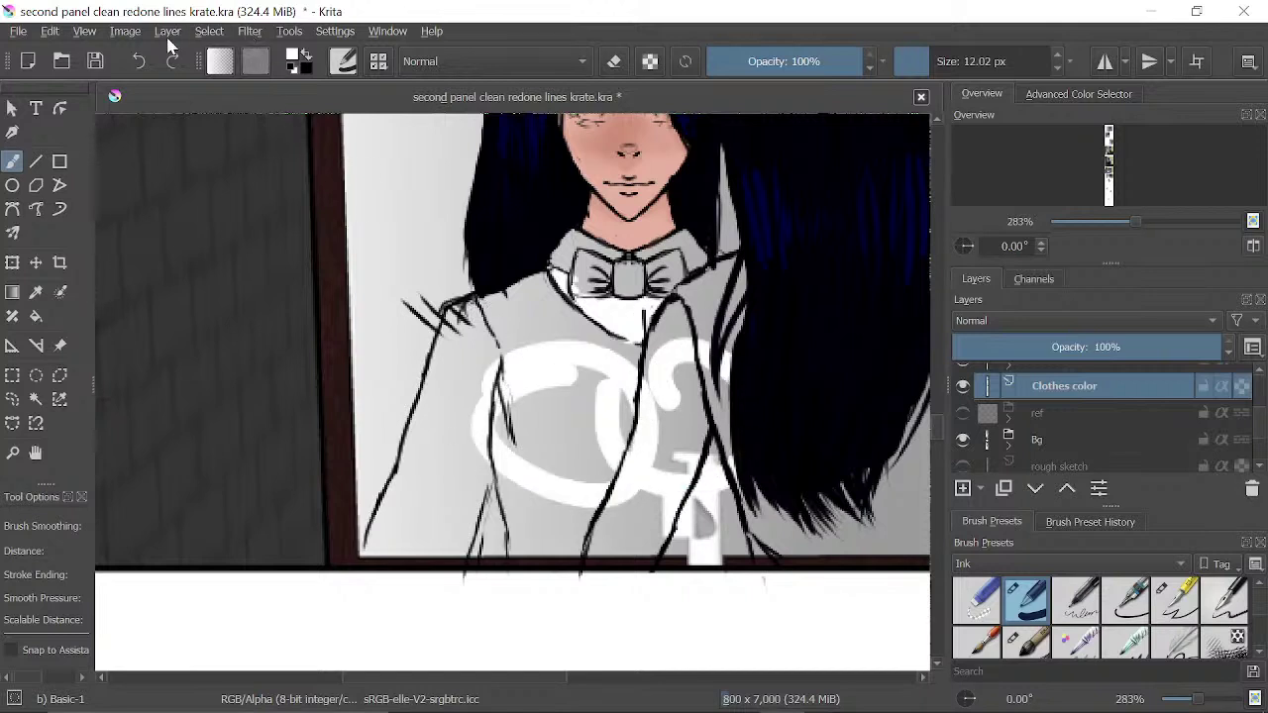
{"action": "left_click", "coordinate": [146, 63]}
{"action": "left_click", "coordinate": [145, 64]}
{"action": "left_click", "coordinate": [145, 63]}
{"action": "left_click", "coordinate": [146, 63]}
- Paint the reflection's outer sleeve white and erase the spill along its inner edge
{"action": "scroll", "coordinate": [473, 426], "scroll_direction": "down", "scroll_amount": 5}
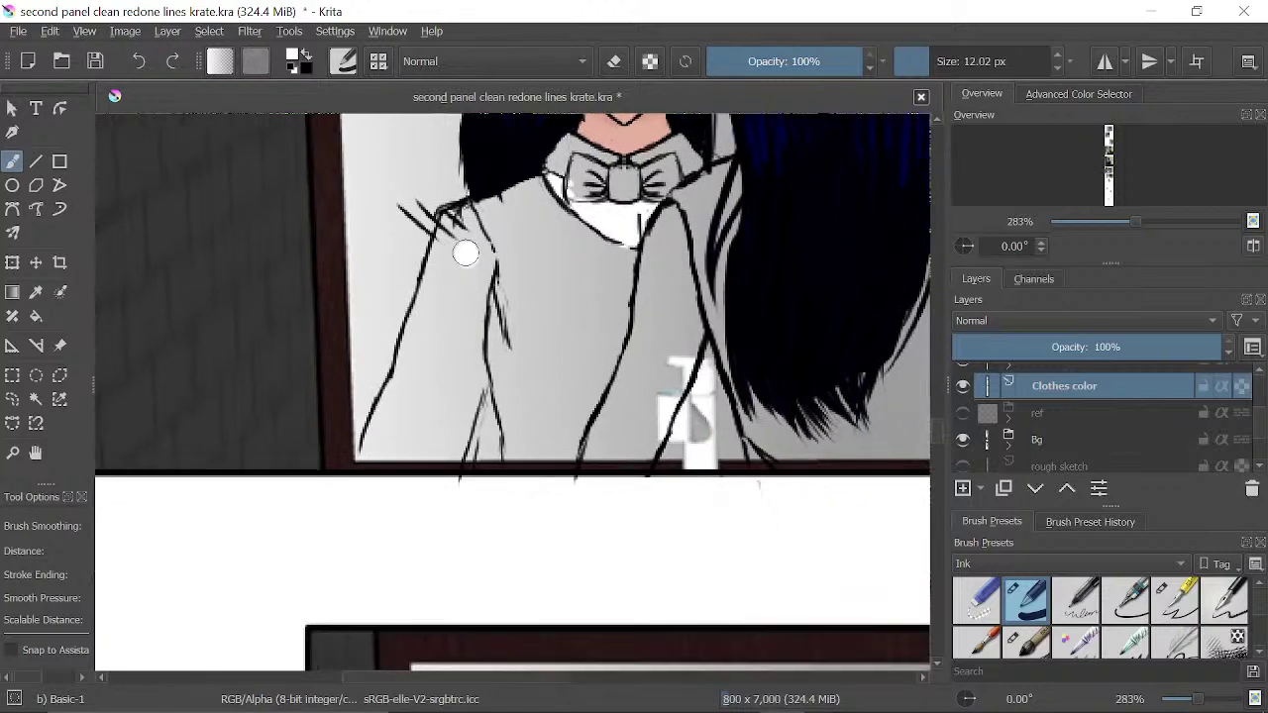
{"action": "mouse_move", "coordinate": [466, 254]}
{"action": "left_mouse_down"}
{"action": "mouse_move", "coordinate": [470, 342]}
{"action": "mouse_move", "coordinate": [482, 266]}
{"action": "mouse_move", "coordinate": [465, 208]}
{"action": "mouse_move", "coordinate": [372, 446]}
{"action": "mouse_move", "coordinate": [467, 448]}
{"action": "mouse_move", "coordinate": [471, 392]}
{"action": "mouse_move", "coordinate": [427, 433]}
{"action": "mouse_move", "coordinate": [402, 406]}
{"action": "mouse_move", "coordinate": [416, 376]}
{"action": "left_mouse_up"}
{"action": "key", "text": "e"}
{"action": "left_click_drag", "start_coordinate": [500, 381], "coordinate": [495, 346]}
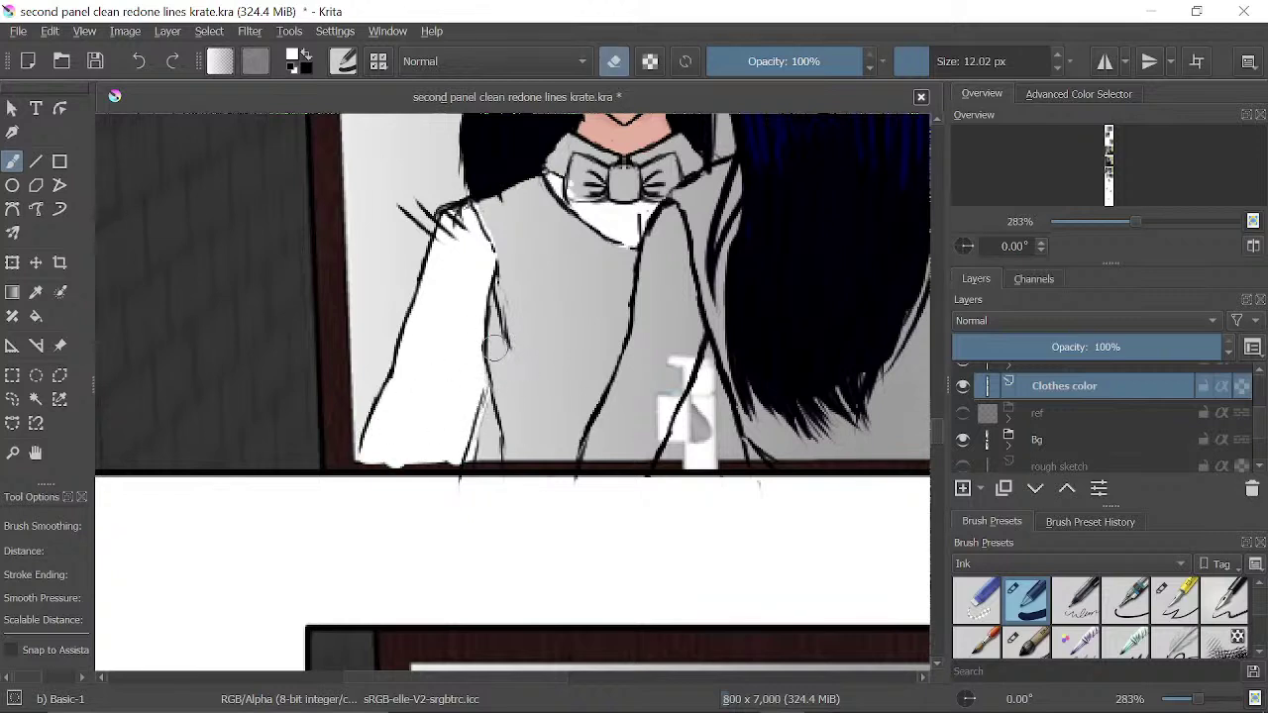
- Switch to the browser and open the account's own Twitter profile page
{"action": "left_click", "coordinate": [1152, 12]}
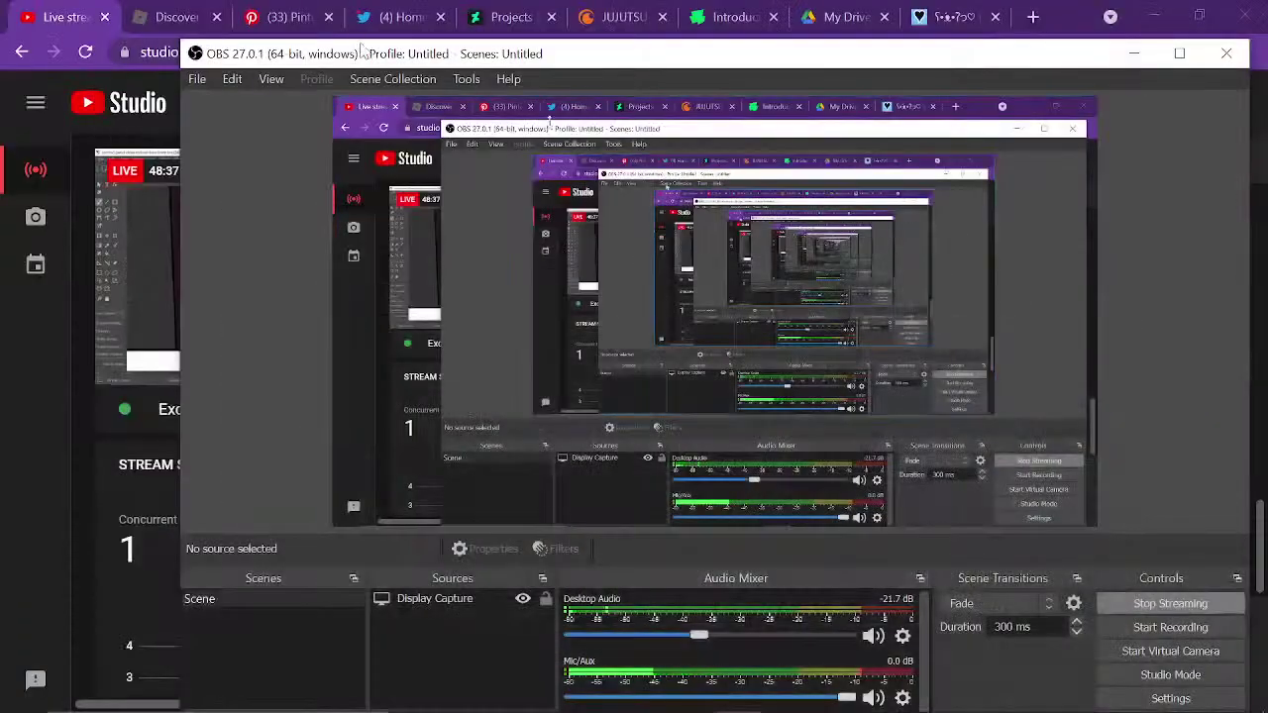
{"action": "left_click", "coordinate": [1134, 56]}
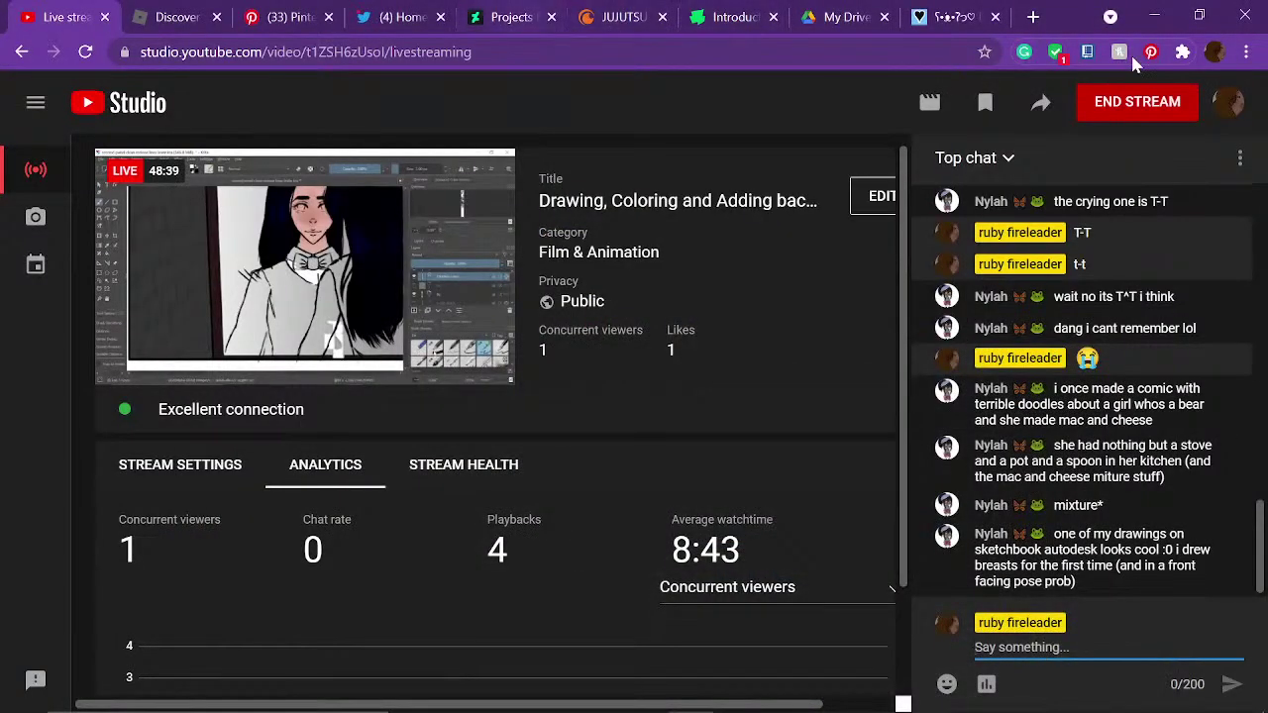
{"action": "key", "text": "ctrl+4"}
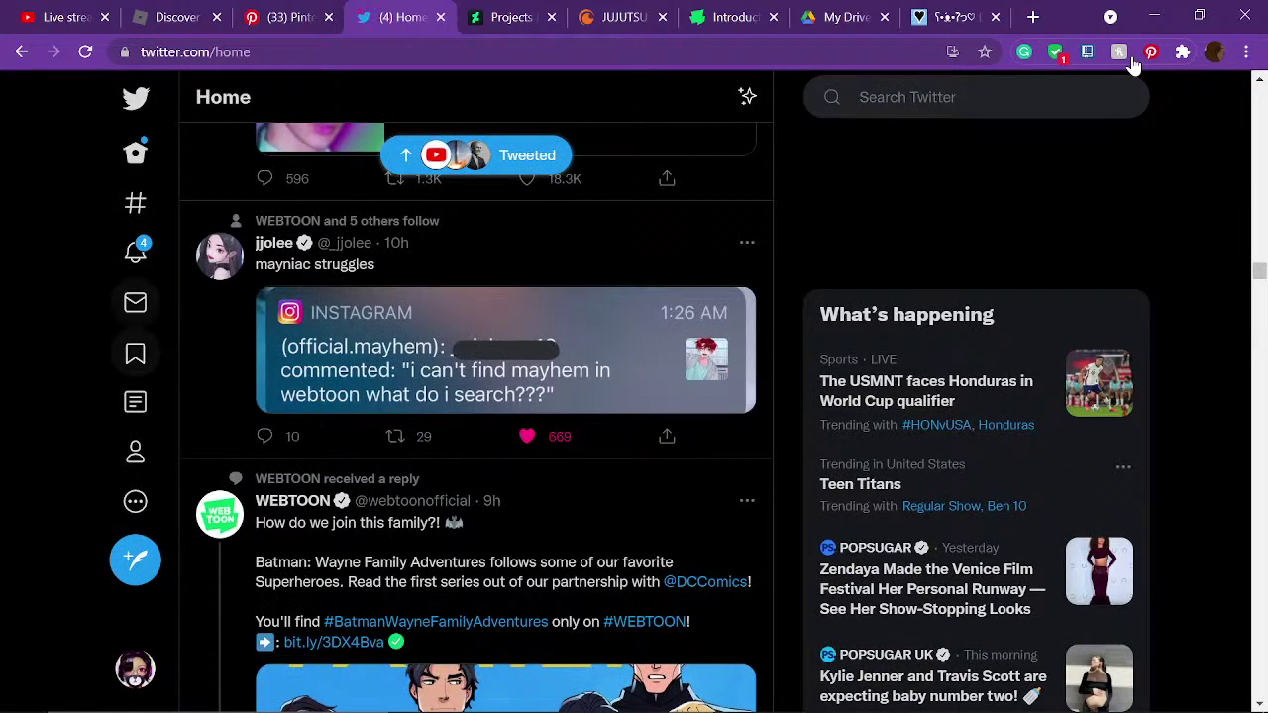
{"action": "left_click", "coordinate": [136, 451]}
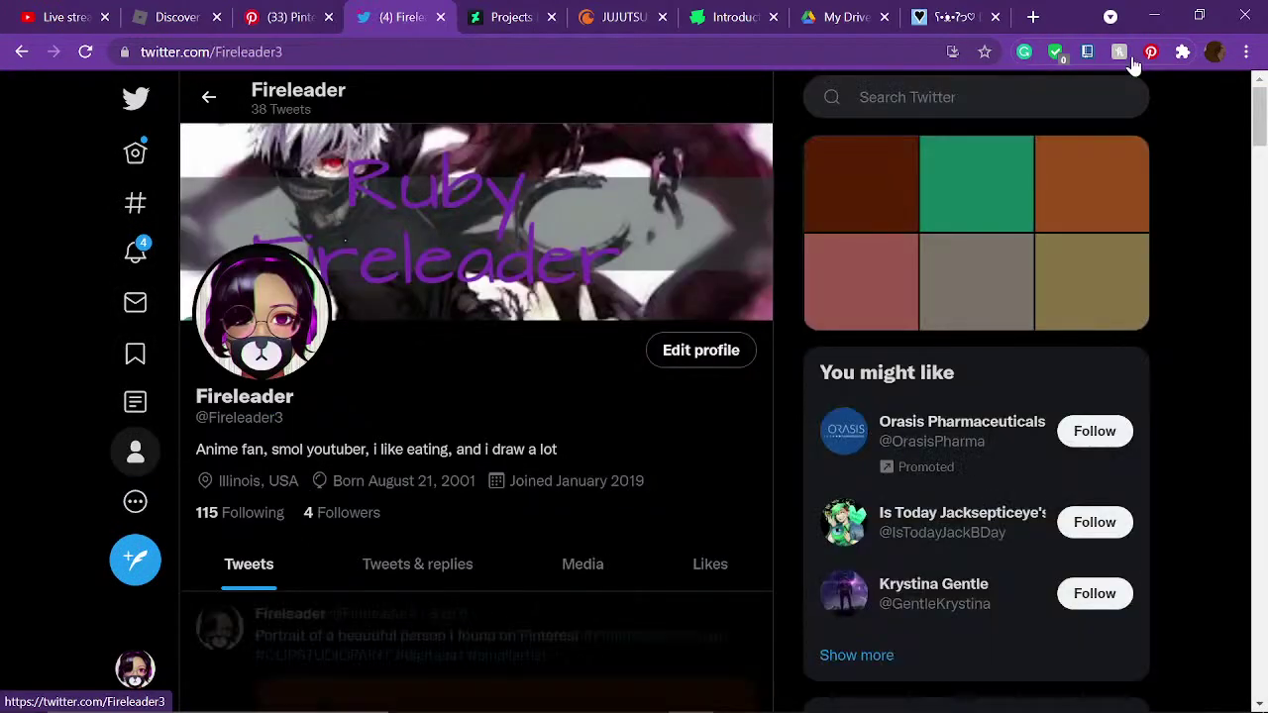
- Browse the profile's posts for earlier artwork and open the May 13 drawing of the orange-haired character full size
{"action": "scroll", "coordinate": [475, 297], "scroll_direction": "down", "scroll_amount": 4}
{"action": "scroll", "coordinate": [475, 297], "scroll_direction": "down", "scroll_amount": 4}
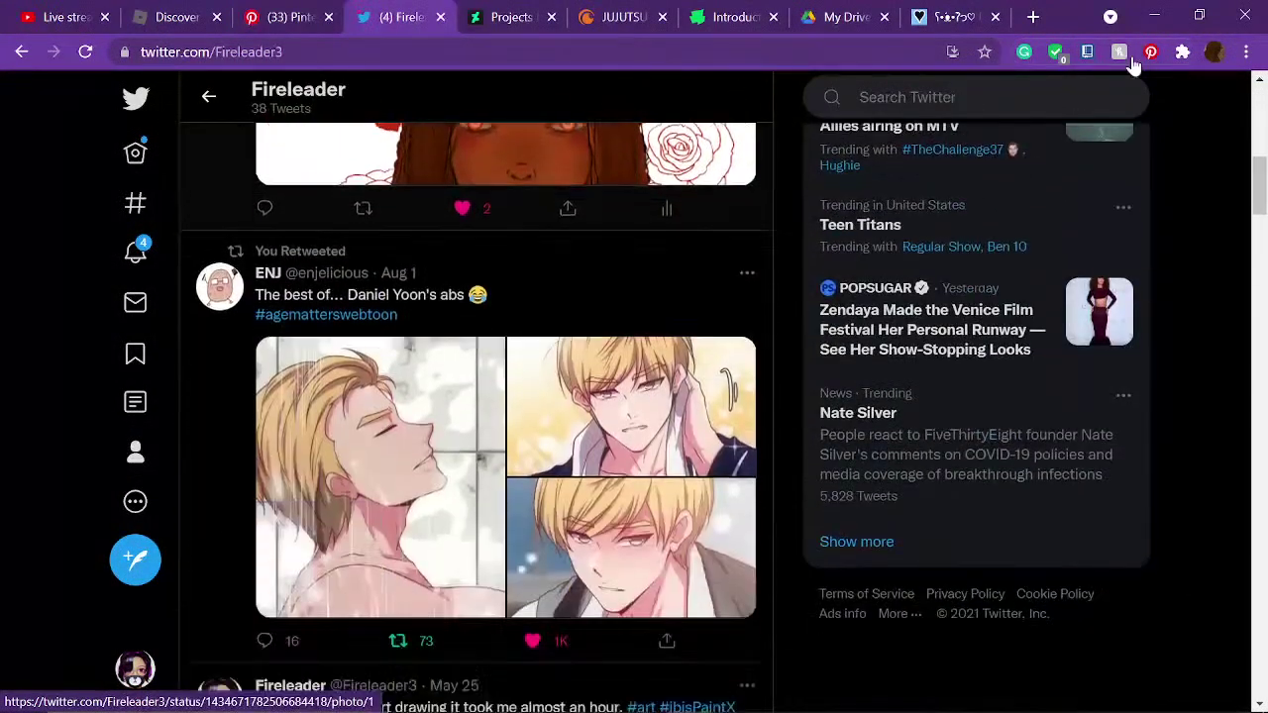
{"action": "scroll", "coordinate": [287, 327], "scroll_direction": "down", "scroll_amount": 2}
{"action": "scroll", "coordinate": [287, 327], "scroll_direction": "up", "scroll_amount": 3}
{"action": "scroll", "coordinate": [287, 327], "scroll_direction": "up", "scroll_amount": 1}
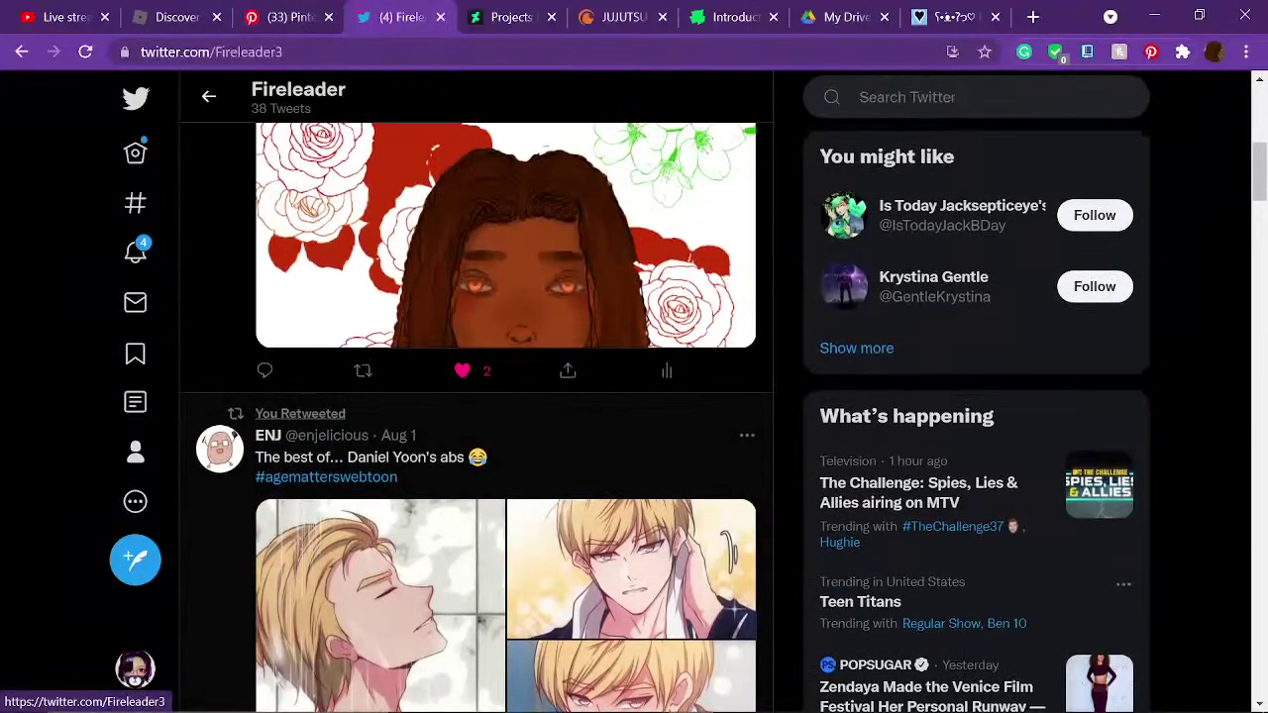
{"action": "key", "text": "Tab"}
{"action": "key", "text": "Tab"}
{"action": "key", "text": "Tab"}
{"action": "key", "text": "Tab"}
{"action": "key", "text": "Tab"}
{"action": "key", "text": "Tab"}
{"action": "key", "text": "Tab"}
{"action": "key", "text": "Tab"}
{"action": "key", "text": "Tab"}
{"action": "key", "text": "Tab"}
{"action": "key", "text": "Tab"}
{"action": "key", "text": "Tab"}
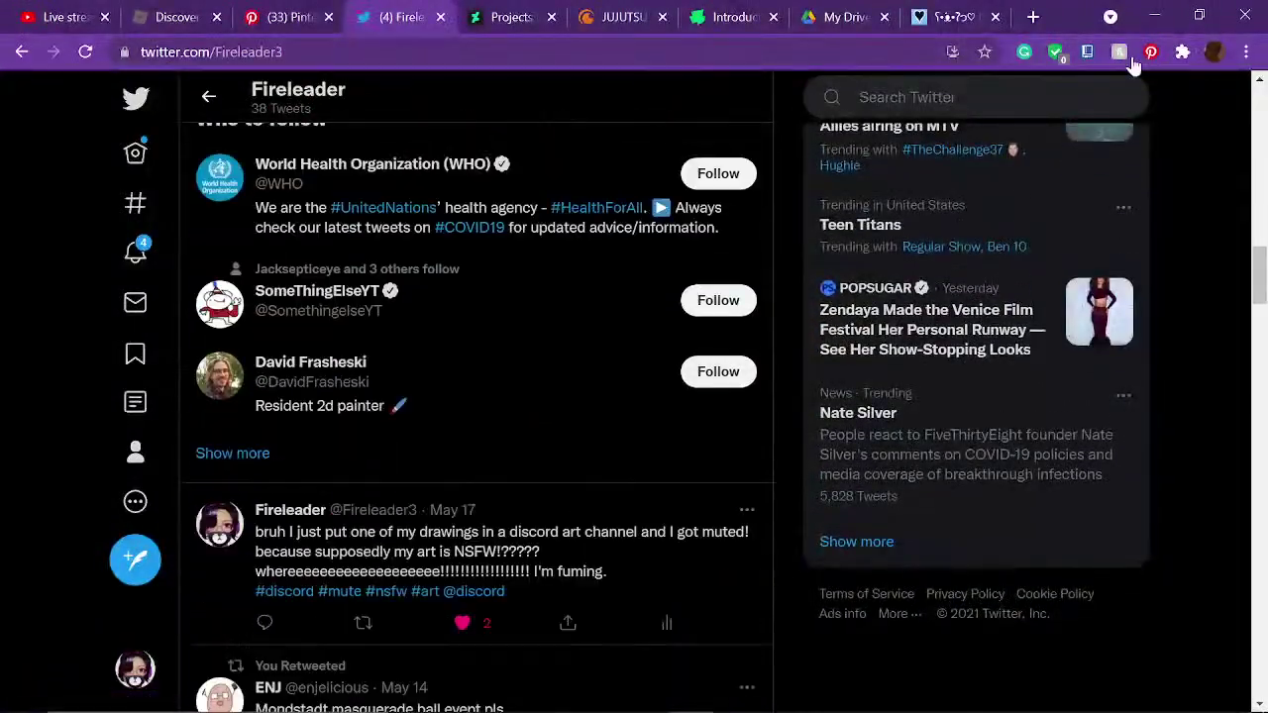
{"action": "scroll", "coordinate": [342, 433], "scroll_direction": "down", "scroll_amount": 11}
{"action": "scroll", "coordinate": [342, 433], "scroll_direction": "up", "scroll_amount": 1}
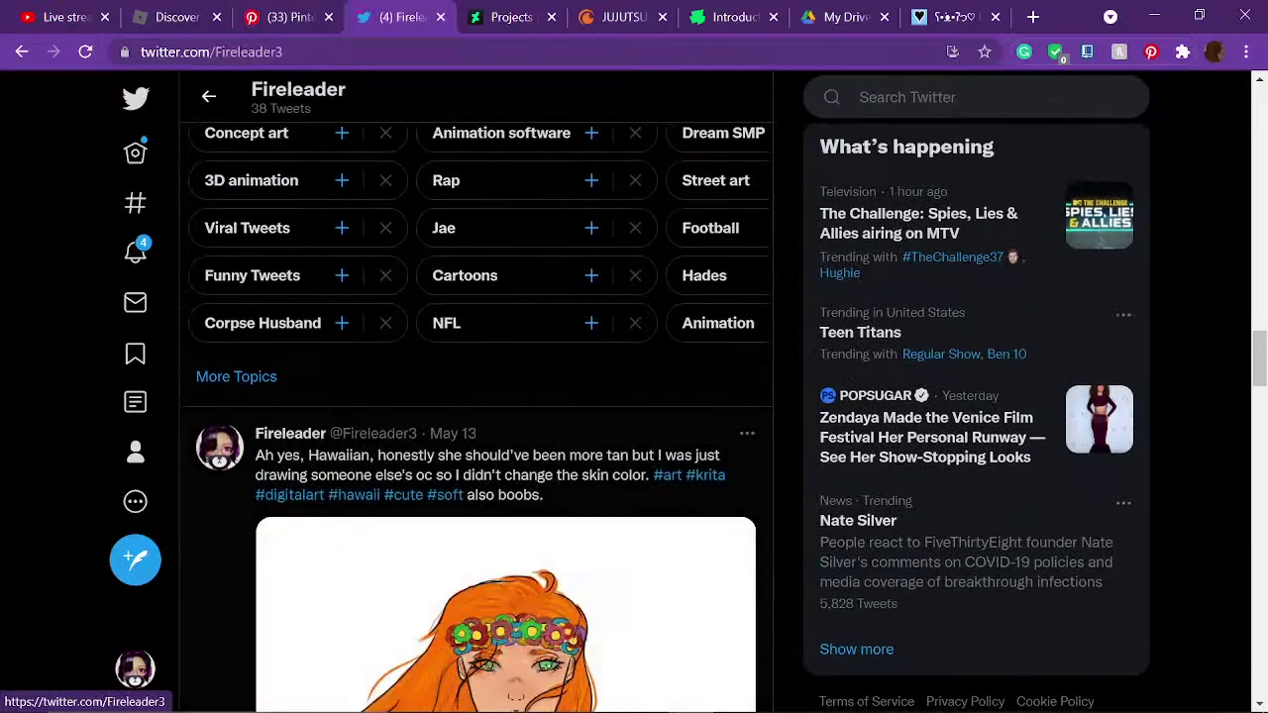
{"action": "scroll", "coordinate": [475, 416], "scroll_direction": "down", "scroll_amount": 5}
{"action": "scroll", "coordinate": [475, 416], "scroll_direction": "up", "scroll_amount": 1}
{"action": "left_click", "coordinate": [495, 228]}
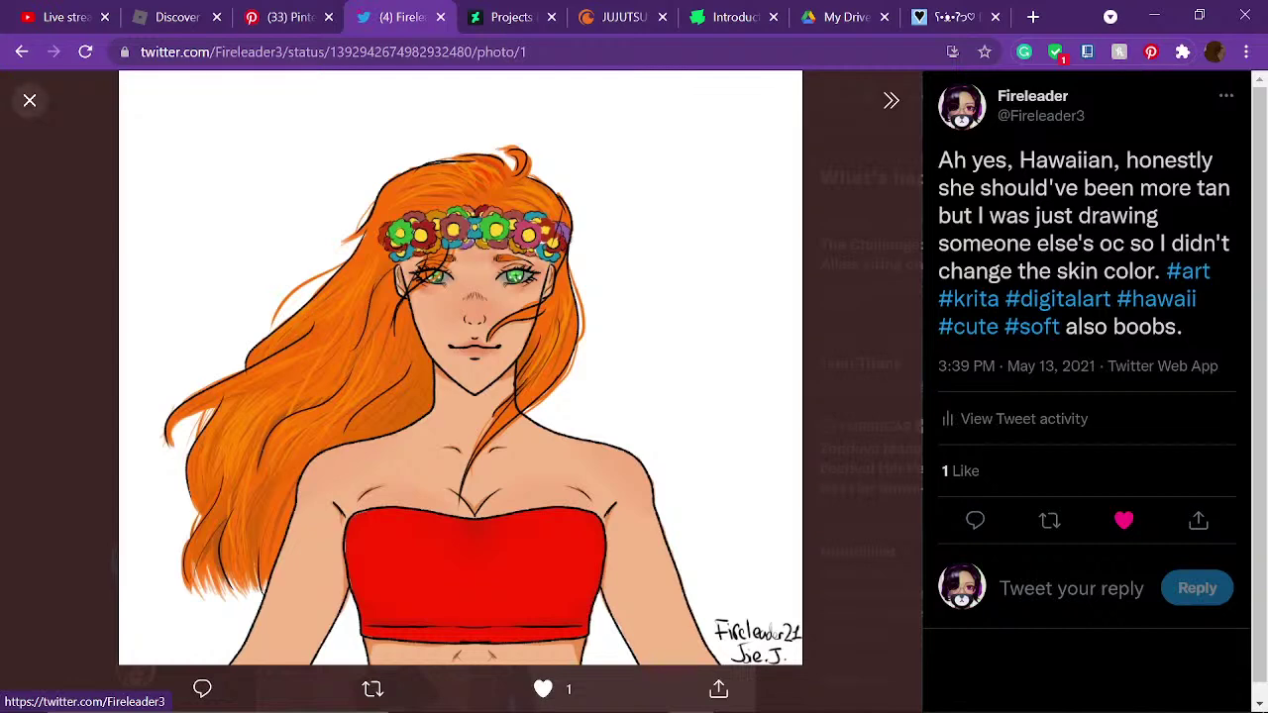
- Close the enlarged drawing and look back through the profile's earlier posts to the May 17 one
{"action": "key", "text": "Escape"}
{"action": "scroll", "coordinate": [505, 433], "scroll_direction": "up", "scroll_amount": 2}
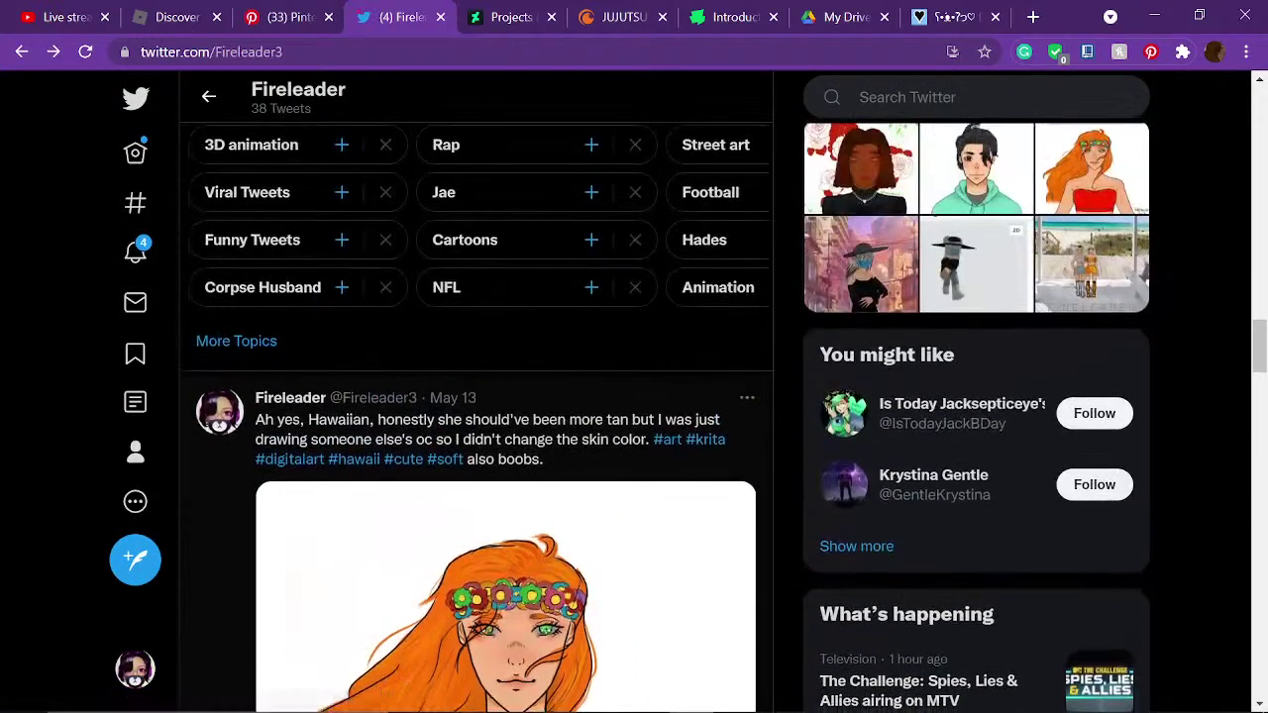
{"action": "scroll", "coordinate": [505, 433], "scroll_direction": "down", "scroll_amount": 1}
{"action": "scroll", "coordinate": [505, 433], "scroll_direction": "up", "scroll_amount": 4}
{"action": "key", "text": "Up"}
{"action": "key", "text": "Up"}
{"action": "key", "text": "Up"}
{"action": "key", "text": "Up"}
{"action": "key", "text": "Up"}
{"action": "key", "text": "Up"}
{"action": "key", "text": "Up"}
{"action": "key", "text": "Up"}
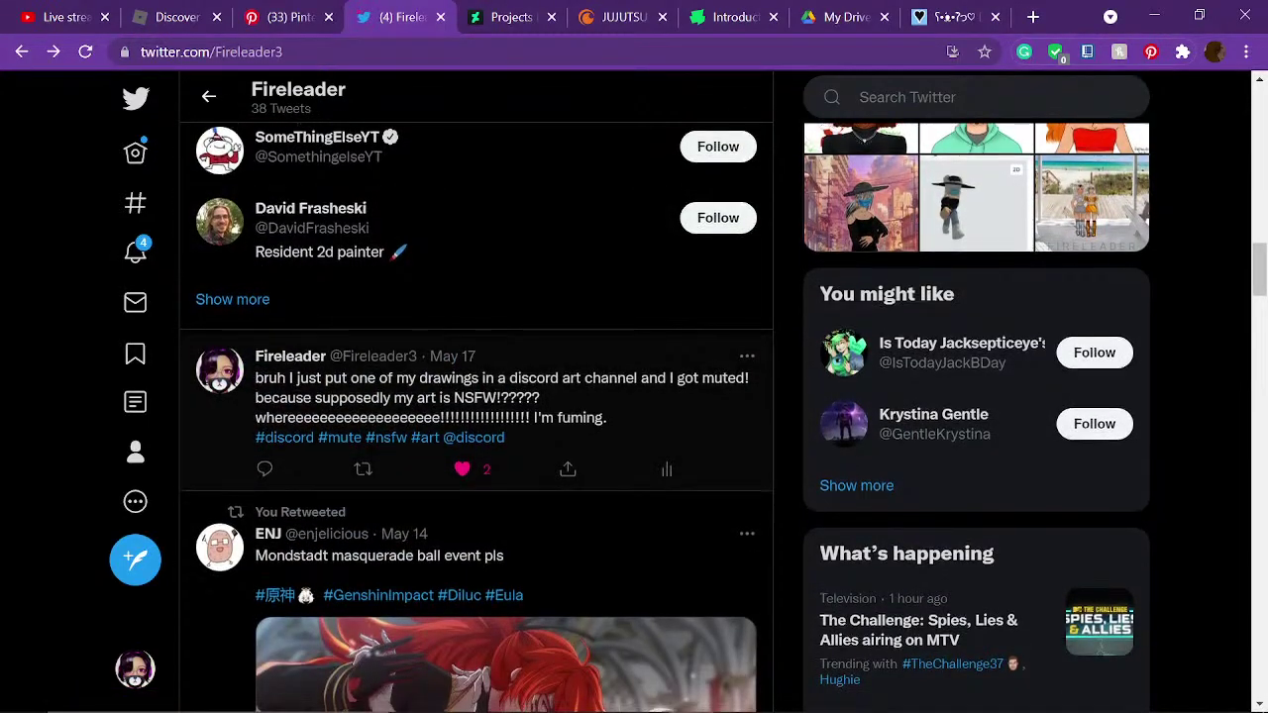
{"action": "key", "text": "Down"}
{"action": "key", "text": "Down"}
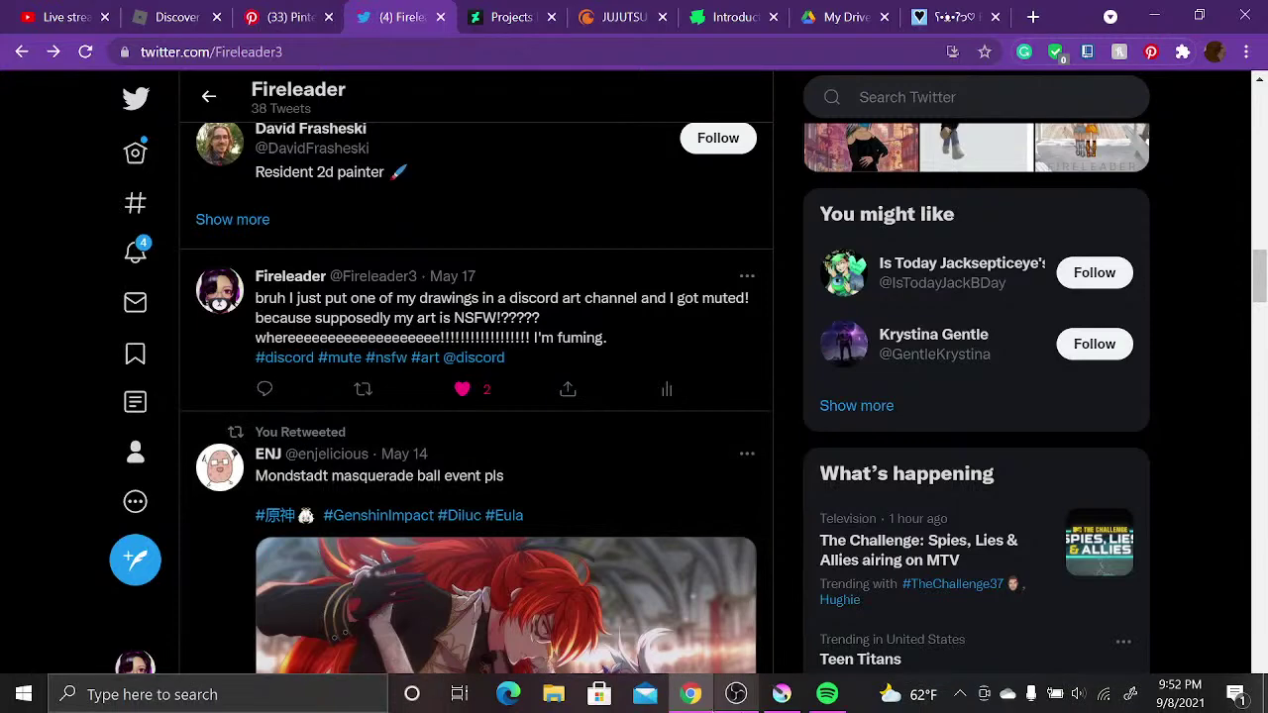
- Switch to Krita and paint the reflection's collar and the foreground figure's raised sleeve white
{"action": "left_click", "coordinate": [782, 697]}
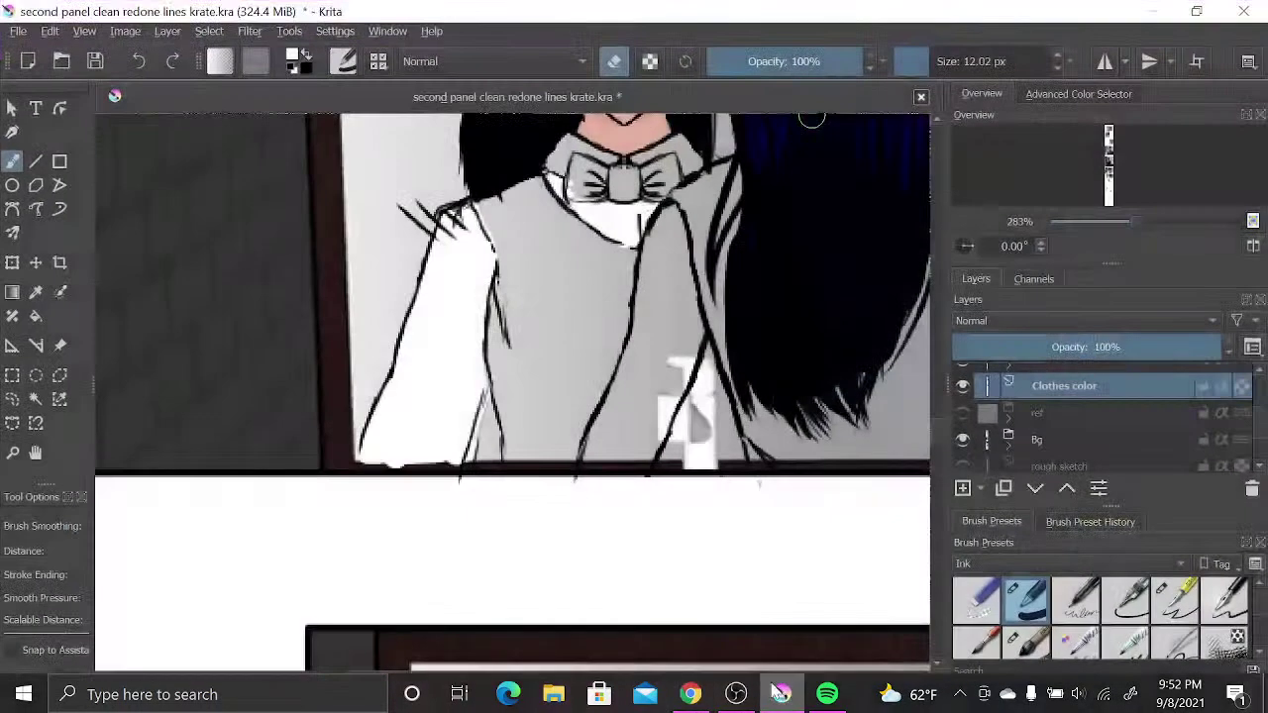
{"action": "scroll", "coordinate": [534, 326], "scroll_direction": "up", "scroll_amount": 3}
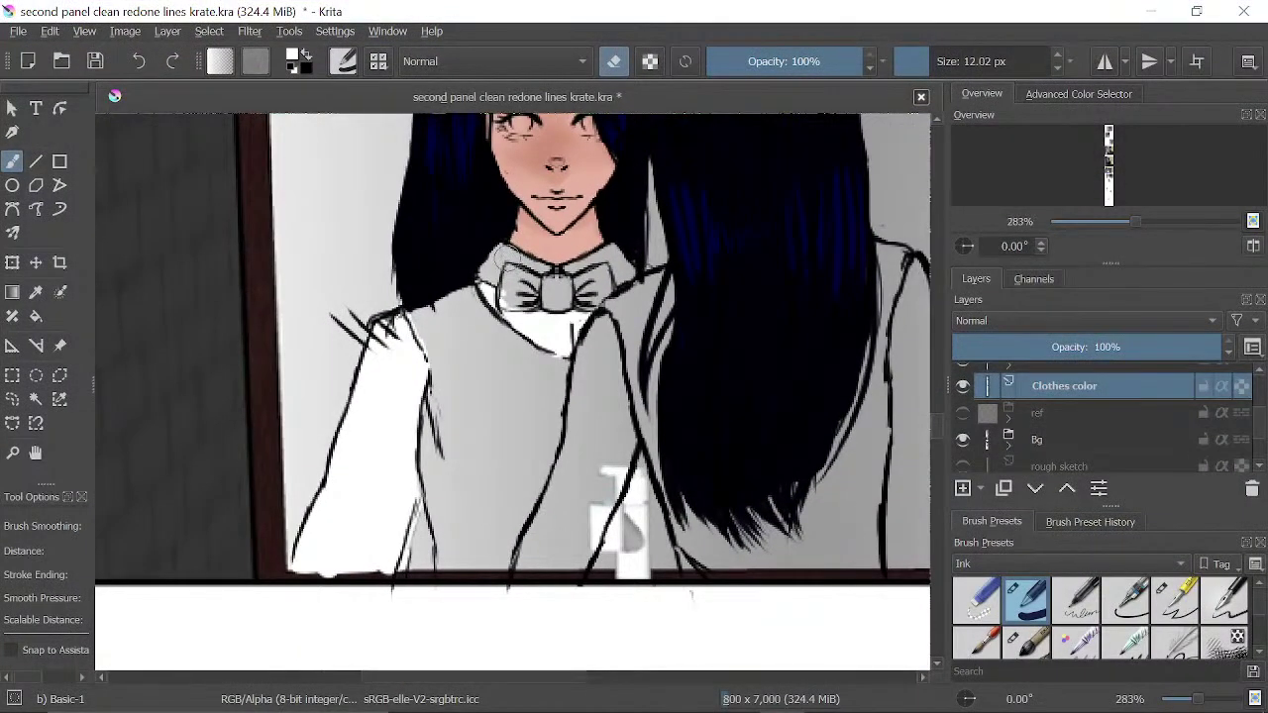
{"action": "key", "text": "e"}
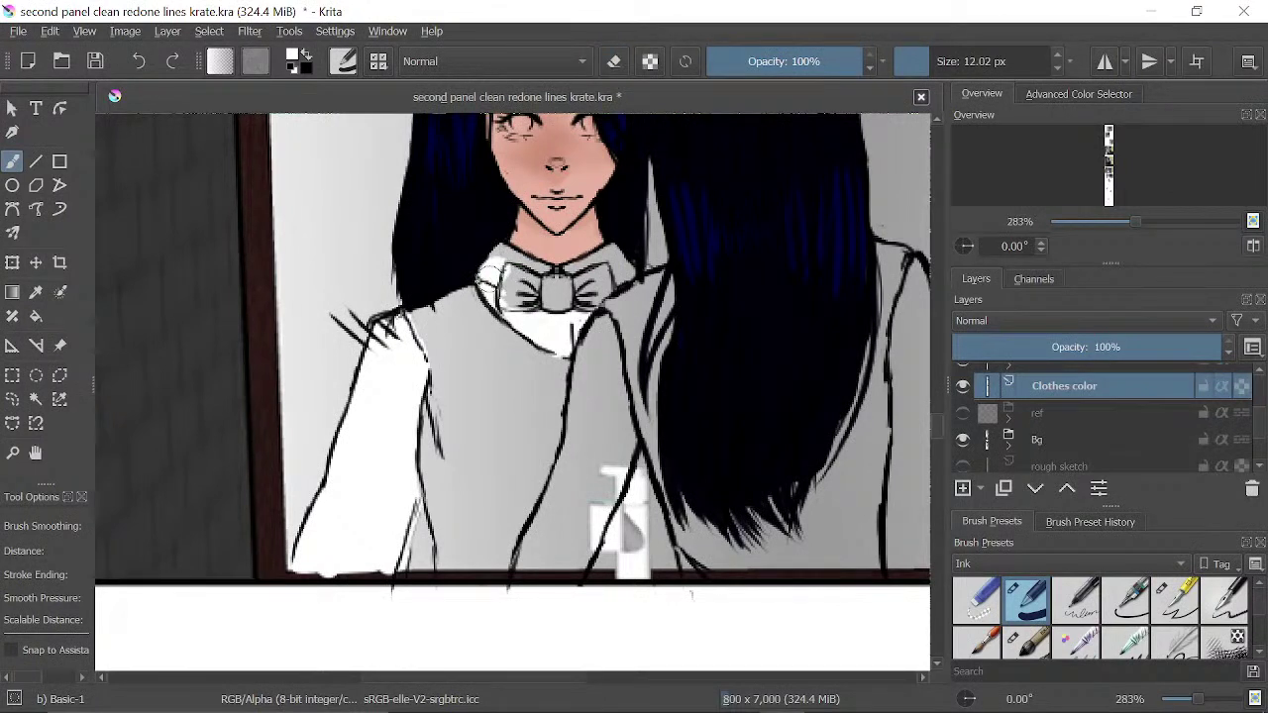
{"action": "mouse_move", "coordinate": [497, 255]}
{"action": "left_mouse_down"}
{"action": "mouse_move", "coordinate": [554, 277]}
{"action": "mouse_move", "coordinate": [537, 259]}
{"action": "mouse_move", "coordinate": [593, 271]}
{"action": "mouse_move", "coordinate": [618, 254]}
{"action": "mouse_move", "coordinate": [626, 271]}
{"action": "mouse_move", "coordinate": [589, 373]}
{"action": "mouse_move", "coordinate": [595, 339]}
{"action": "mouse_move", "coordinate": [587, 356]}
{"action": "mouse_move", "coordinate": [579, 412]}
{"action": "mouse_move", "coordinate": [597, 448]}
{"action": "mouse_move", "coordinate": [621, 436]}
{"action": "mouse_move", "coordinate": [620, 402]}
{"action": "mouse_move", "coordinate": [629, 432]}
{"action": "mouse_move", "coordinate": [596, 519]}
{"action": "mouse_move", "coordinate": [575, 568]}
{"action": "mouse_move", "coordinate": [514, 568]}
{"action": "mouse_move", "coordinate": [544, 522]}
{"action": "mouse_move", "coordinate": [544, 567]}
{"action": "mouse_move", "coordinate": [591, 441]}
{"action": "mouse_move", "coordinate": [552, 506]}
{"action": "left_mouse_up"}
{"action": "left_click_drag", "start_coordinate": [673, 400], "coordinate": [515, 454]}
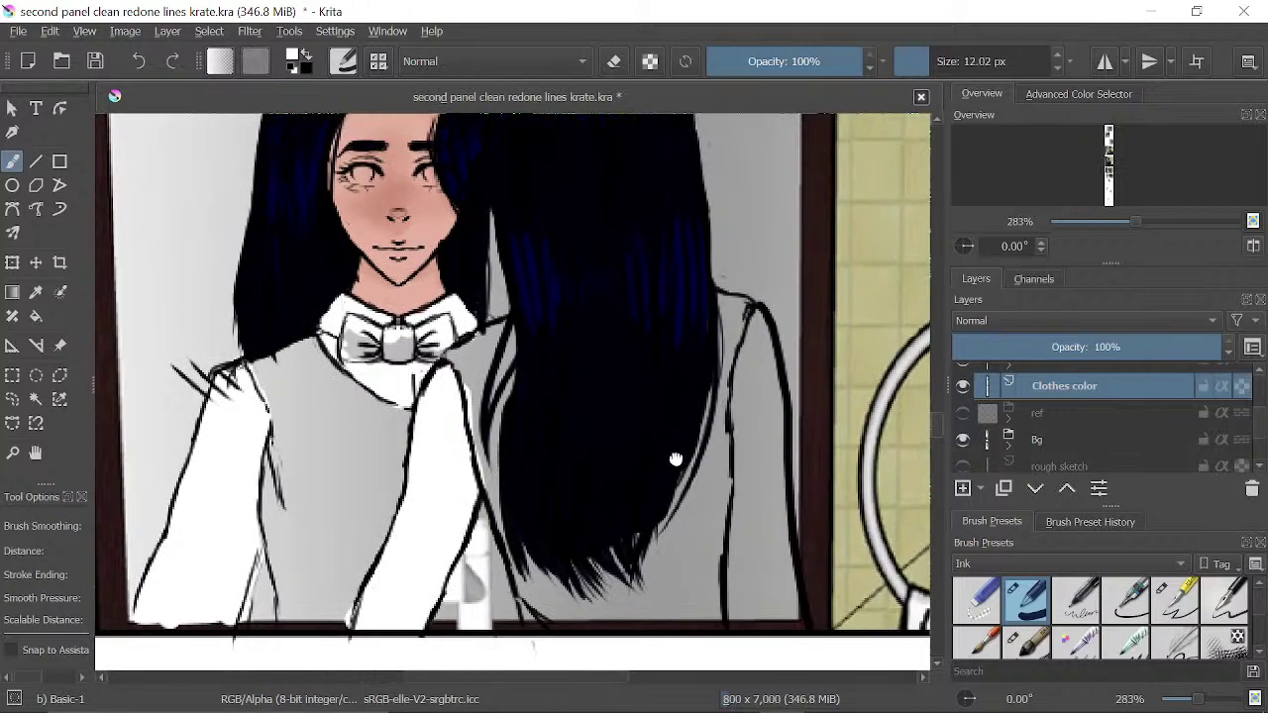
- Paint the foreground figure's other sleeve beside the mirror frame white and erase the overflow along its inner edge
{"action": "left_click_drag", "start_coordinate": [673, 458], "coordinate": [582, 384]}
{"action": "mouse_move", "coordinate": [662, 261]}
{"action": "left_mouse_down"}
{"action": "mouse_move", "coordinate": [677, 331]}
{"action": "mouse_move", "coordinate": [671, 303]}
{"action": "mouse_move", "coordinate": [683, 304]}
{"action": "mouse_move", "coordinate": [686, 467]}
{"action": "mouse_move", "coordinate": [707, 548]}
{"action": "mouse_move", "coordinate": [694, 550]}
{"action": "mouse_move", "coordinate": [643, 540]}
{"action": "mouse_move", "coordinate": [669, 512]}
{"action": "mouse_move", "coordinate": [661, 535]}
{"action": "mouse_move", "coordinate": [672, 431]}
{"action": "mouse_move", "coordinate": [669, 517]}
{"action": "mouse_move", "coordinate": [649, 441]}
{"action": "mouse_move", "coordinate": [642, 455]}
{"action": "mouse_move", "coordinate": [674, 252]}
{"action": "left_mouse_up"}
{"action": "key", "text": "e"}
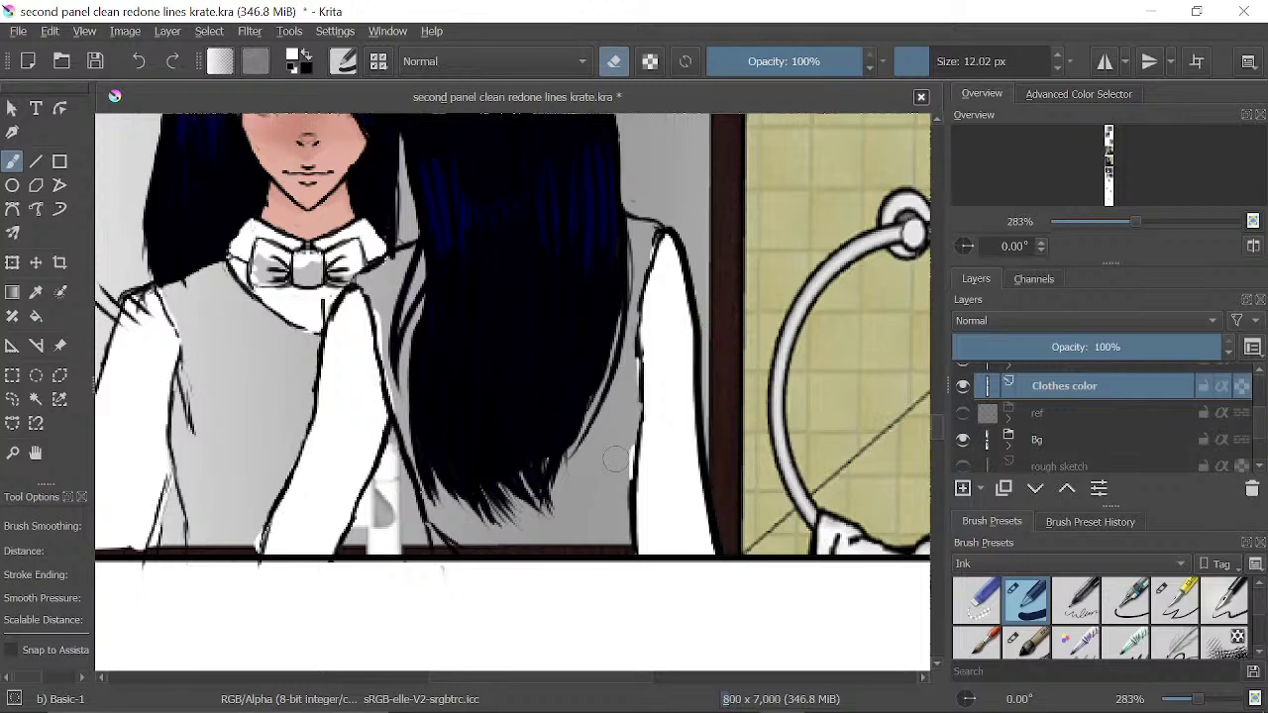
{"action": "left_click_drag", "start_coordinate": [615, 459], "coordinate": [631, 440]}
{"action": "mouse_move", "coordinate": [576, 368]}
{"action": "left_mouse_down"}
{"action": "mouse_move", "coordinate": [654, 325]}
{"action": "mouse_move", "coordinate": [660, 249]}
{"action": "mouse_move", "coordinate": [662, 310]}
{"action": "mouse_move", "coordinate": [562, 265]}
{"action": "left_mouse_up"}
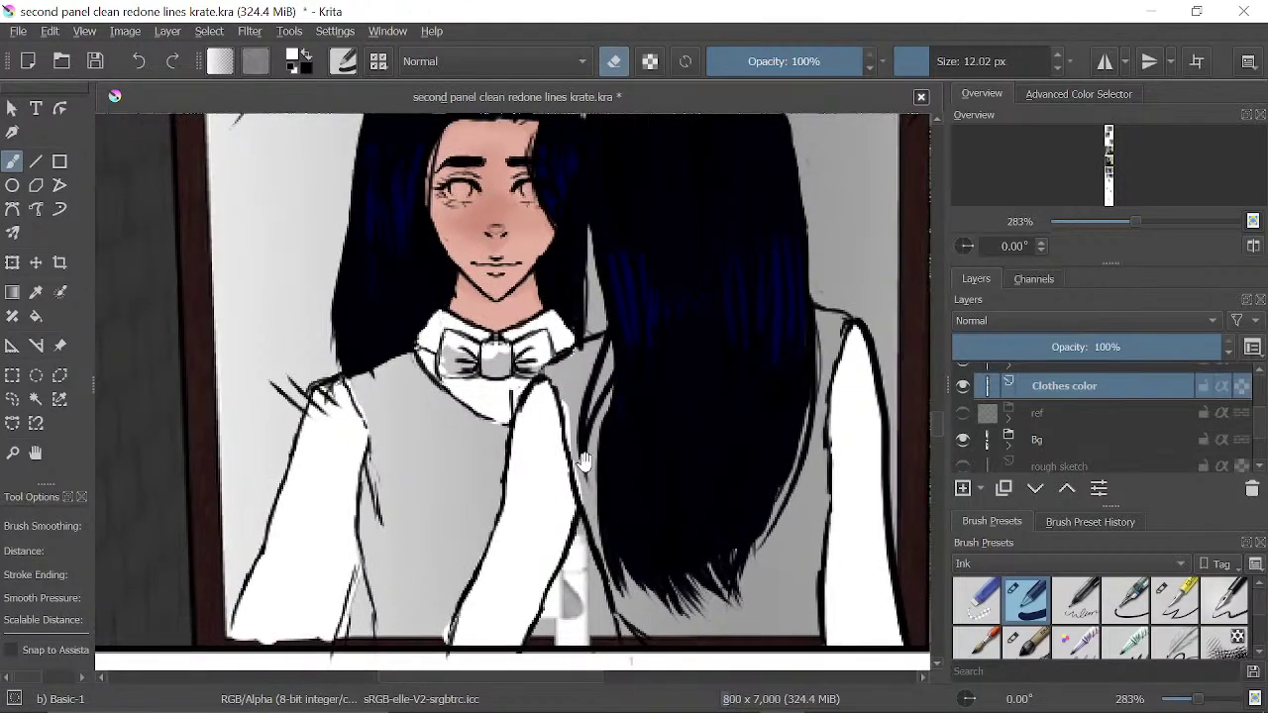
- Erase the white spill along the mirror's lower frame and the inner edge of the reflection's sleeve
{"action": "mouse_move", "coordinate": [584, 460]}
{"action": "left_mouse_down"}
{"action": "mouse_move", "coordinate": [583, 387]}
{"action": "mouse_move", "coordinate": [565, 353]}
{"action": "left_mouse_up"}
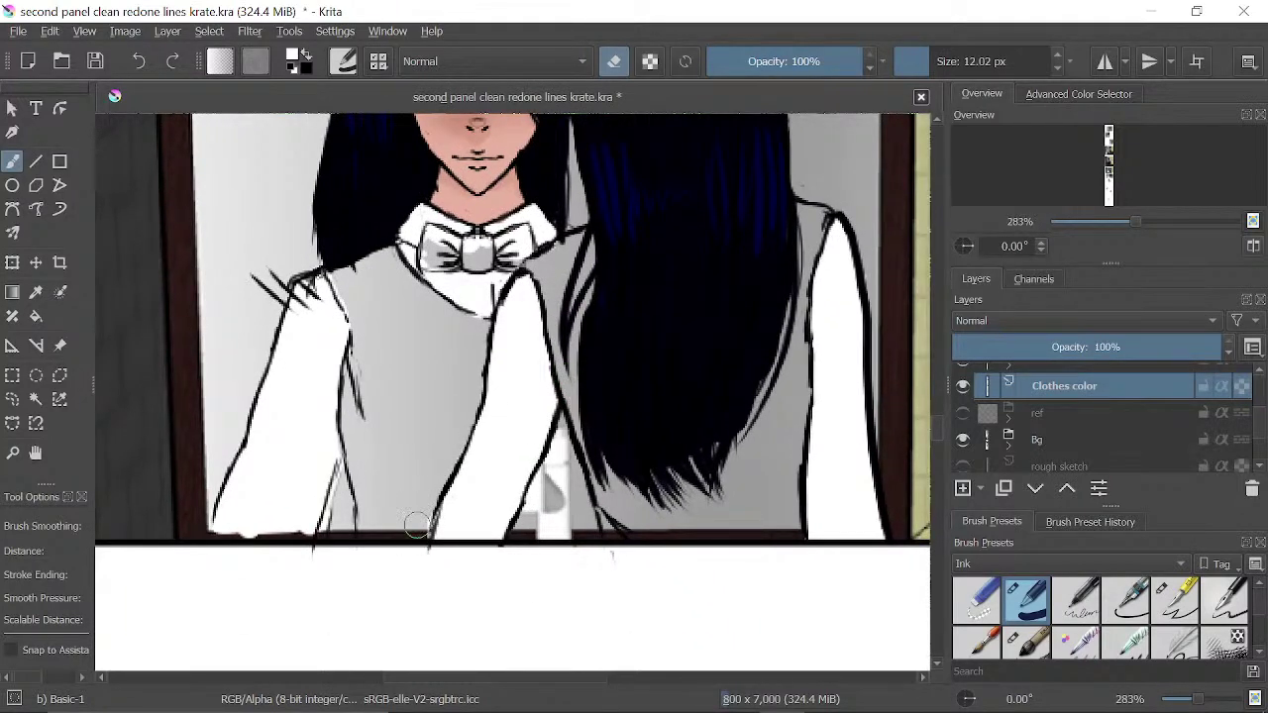
{"action": "left_click_drag", "start_coordinate": [385, 361], "coordinate": [549, 363]}
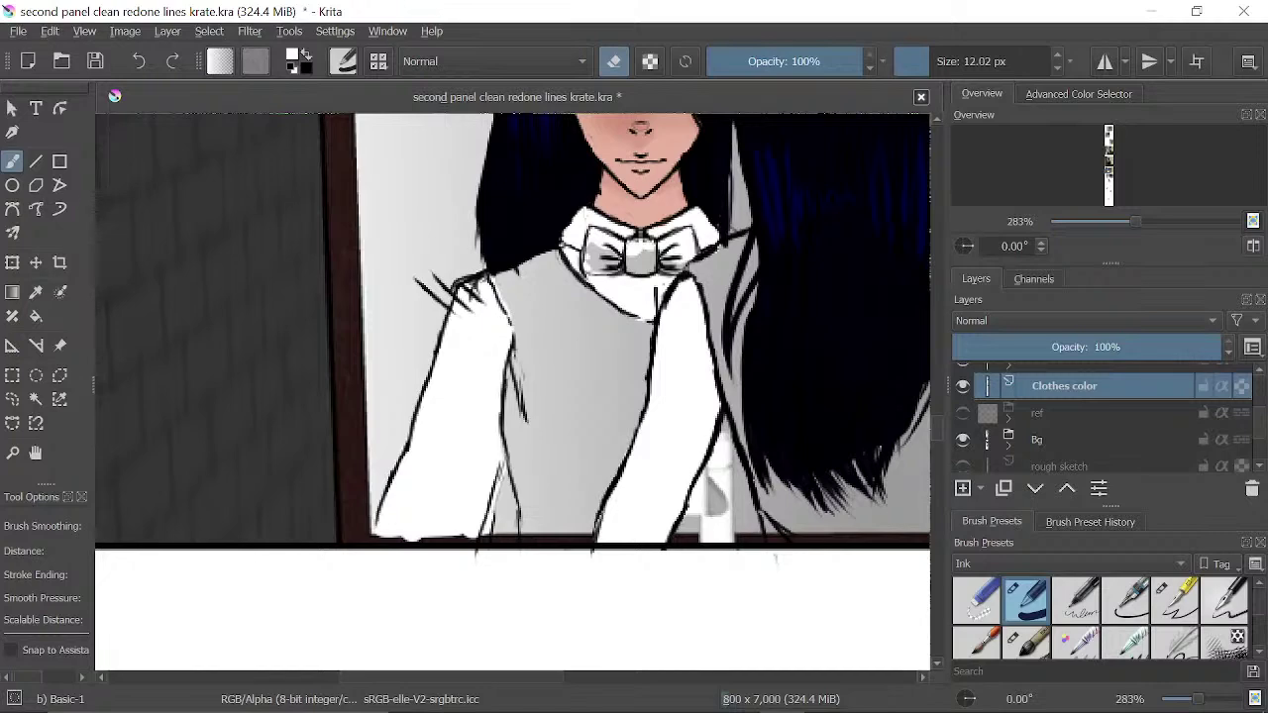
{"action": "left_click_drag", "start_coordinate": [546, 516], "coordinate": [480, 426]}
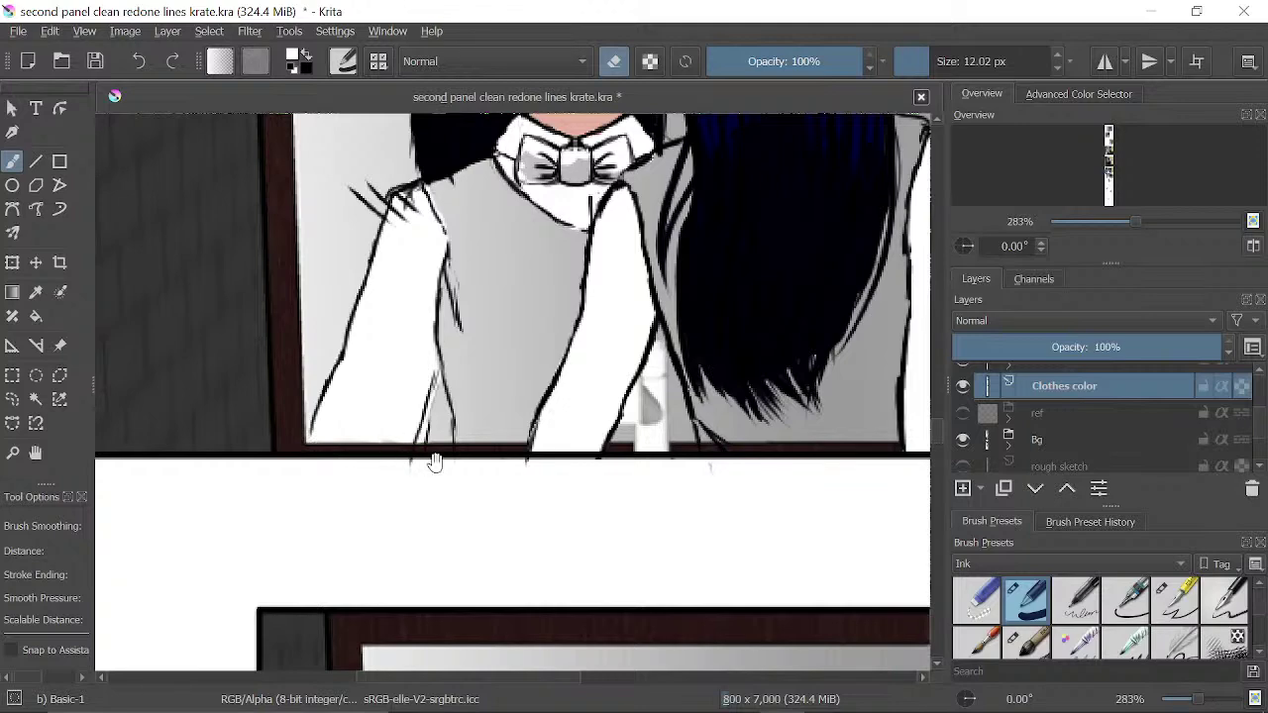
{"action": "left_click_drag", "start_coordinate": [437, 298], "coordinate": [448, 391]}
{"action": "left_click_drag", "start_coordinate": [457, 293], "coordinate": [469, 327]}
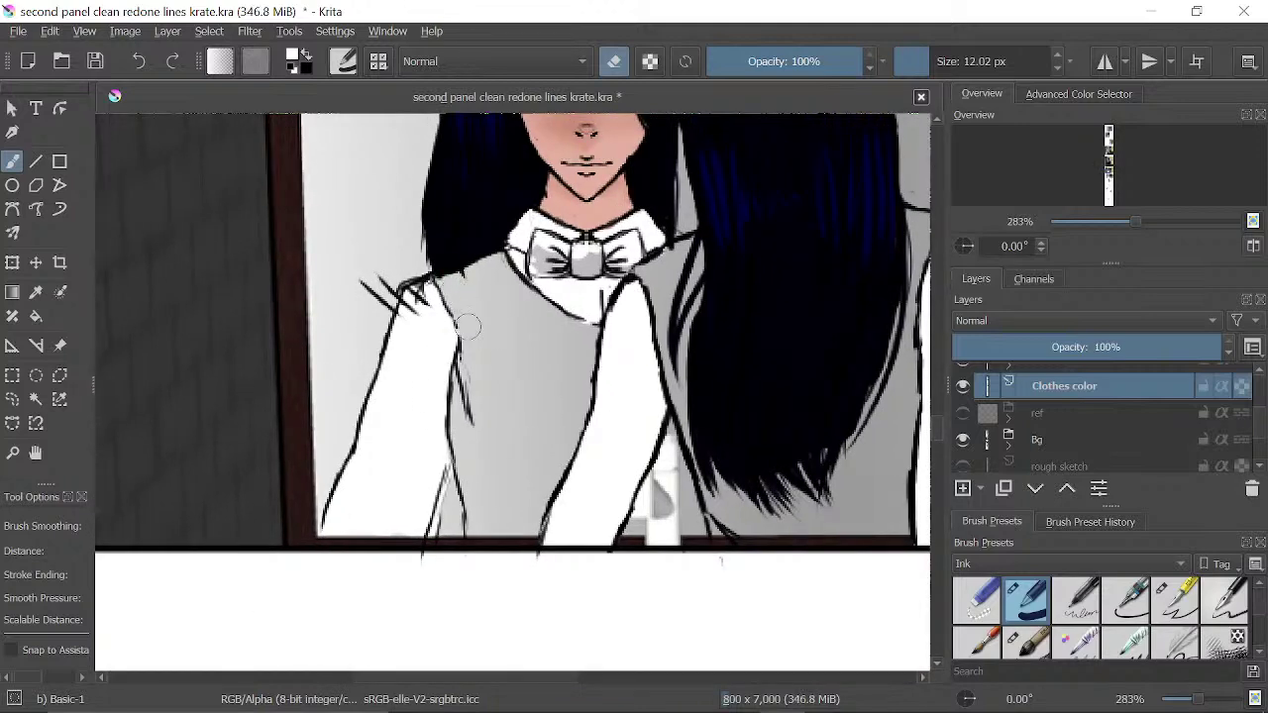
{"action": "left_click_drag", "start_coordinate": [547, 211], "coordinate": [507, 278]}
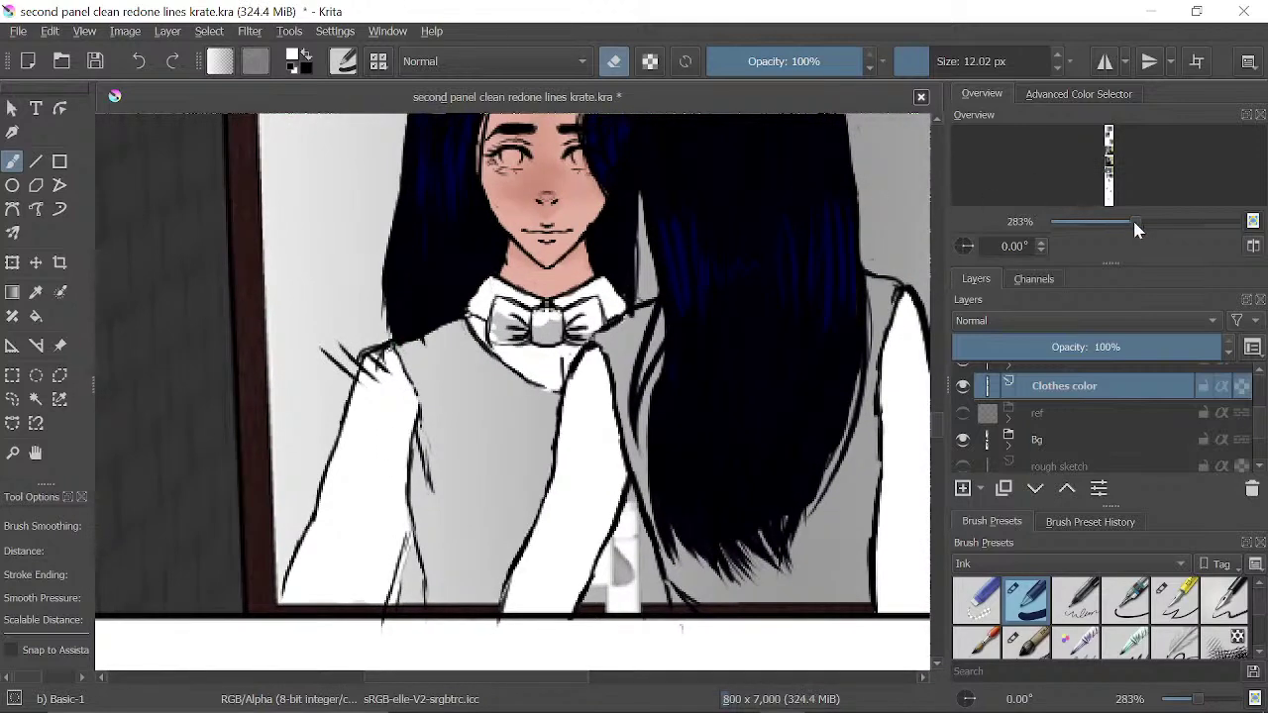
- Reduce the eraser to 9.02 px and erase the white overlapping the reflection's bow tie
{"action": "left_click_drag", "start_coordinate": [1135, 222], "coordinate": [1163, 221]}
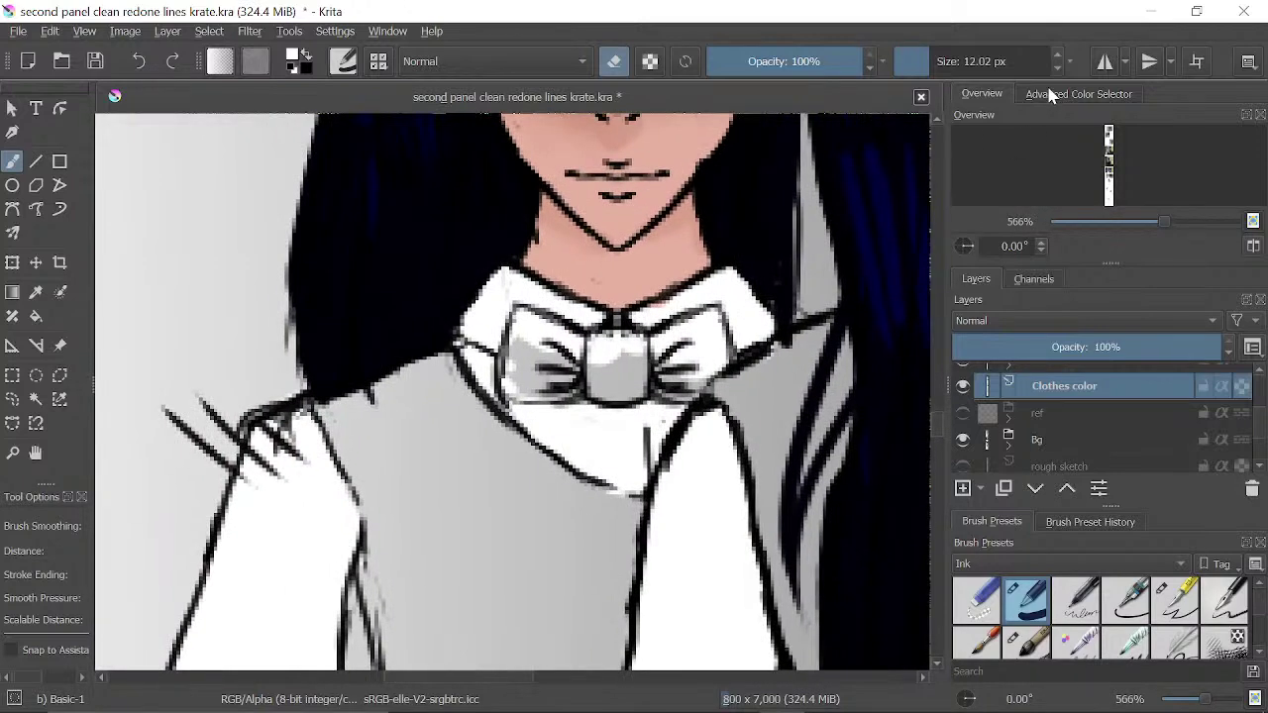
{"action": "left_click", "coordinate": [1056, 69]}
{"action": "left_click", "coordinate": [1057, 68]}
{"action": "left_click", "coordinate": [1057, 68]}
{"action": "left_click_drag", "start_coordinate": [679, 275], "coordinate": [527, 228]}
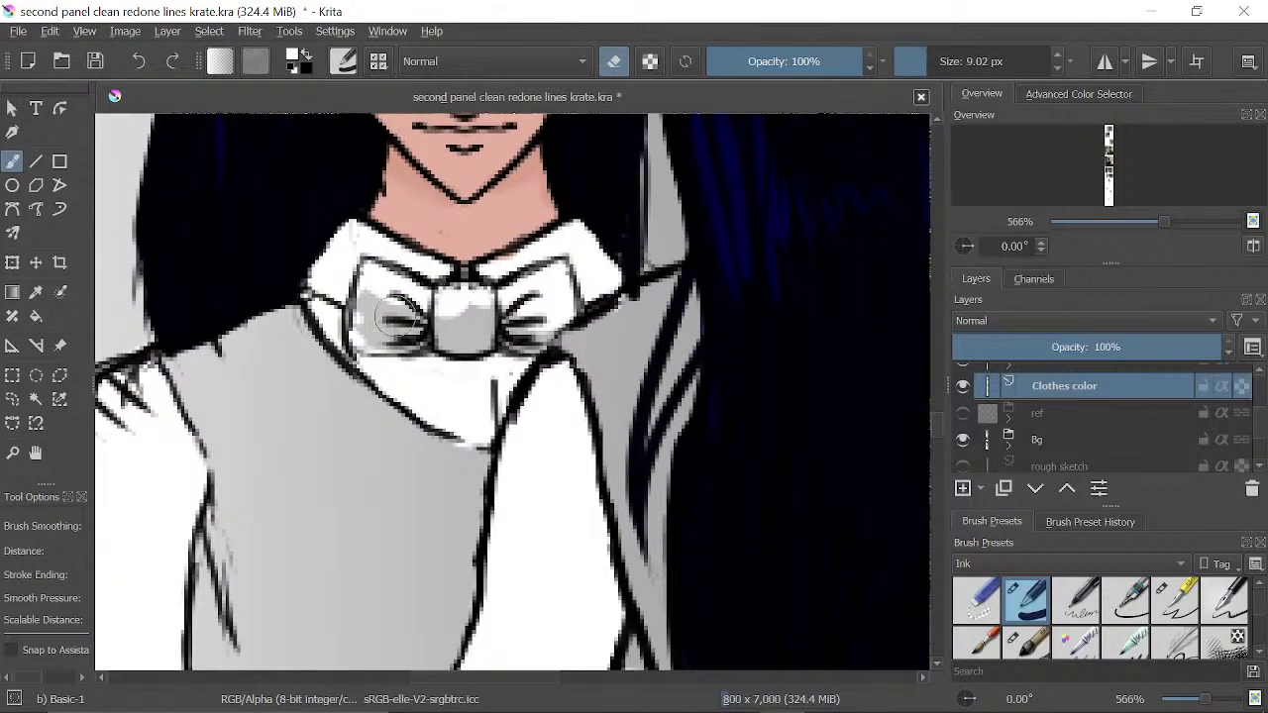
{"action": "mouse_move", "coordinate": [394, 315]}
{"action": "left_mouse_down"}
{"action": "mouse_move", "coordinate": [380, 289]}
{"action": "mouse_move", "coordinate": [489, 309]}
{"action": "mouse_move", "coordinate": [393, 323]}
{"action": "mouse_move", "coordinate": [401, 330]}
{"action": "mouse_move", "coordinate": [385, 340]}
{"action": "mouse_move", "coordinate": [485, 323]}
{"action": "mouse_move", "coordinate": [377, 325]}
{"action": "mouse_move", "coordinate": [534, 319]}
{"action": "mouse_move", "coordinate": [559, 337]}
{"action": "mouse_move", "coordinate": [561, 285]}
{"action": "left_mouse_up"}
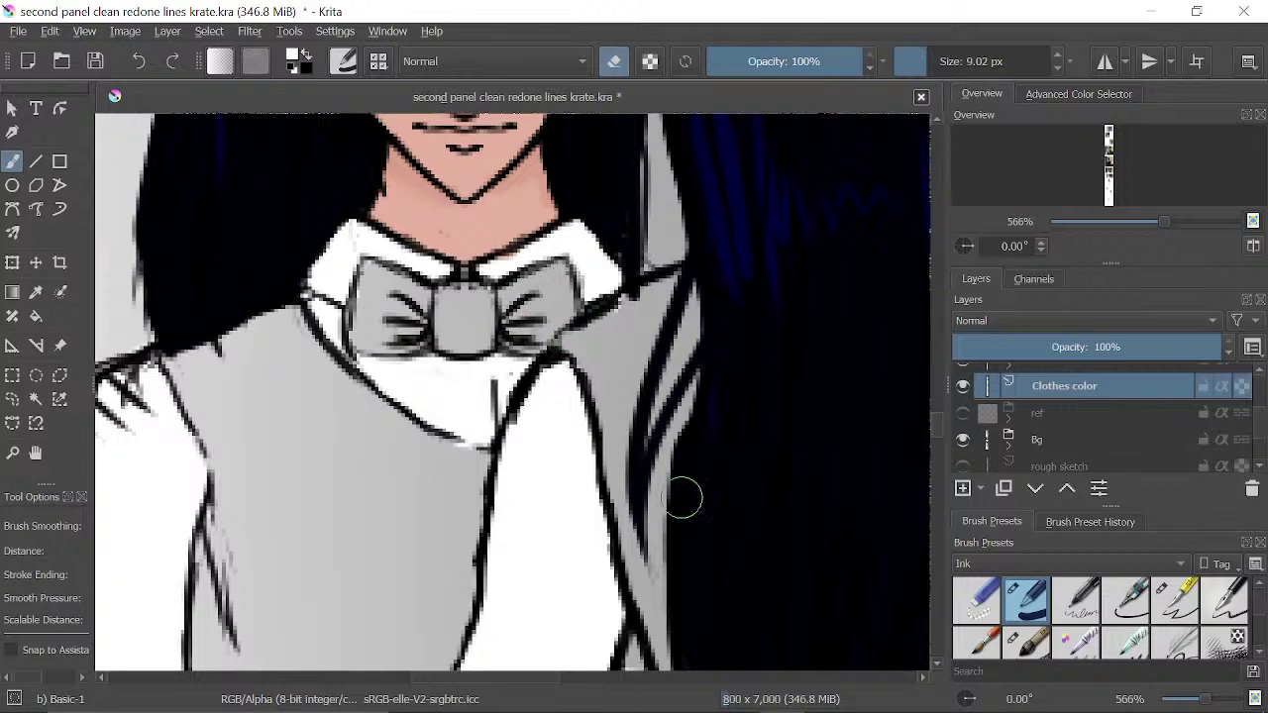
- Select the Ink-3 Gpen brush, sample the vest's brown from the upper panel, and return to the mirror panel marked 5.00
{"action": "left_click", "coordinate": [1171, 606]}
{"action": "left_click_drag", "start_coordinate": [1164, 222], "coordinate": [1125, 220]}
{"action": "scroll", "coordinate": [640, 273], "scroll_direction": "up", "scroll_amount": 10}
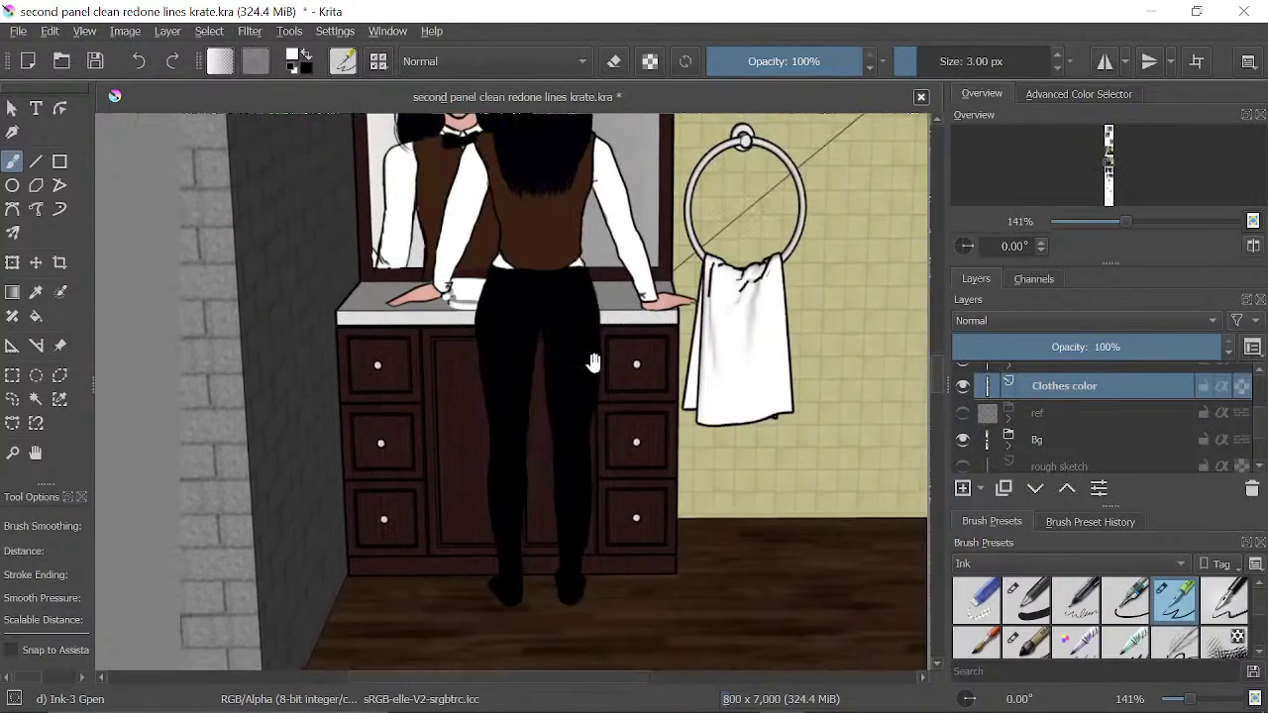
{"action": "left_click", "coordinate": [559, 401], "text": "ctrl"}
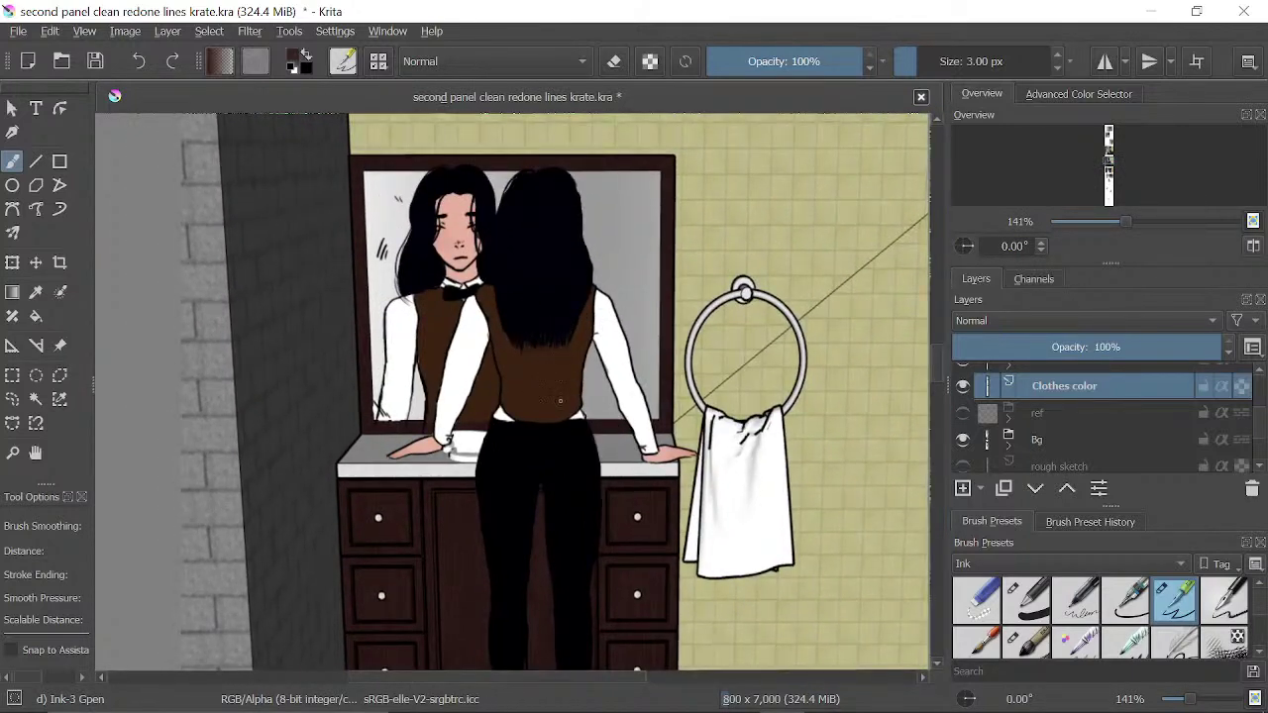
{"action": "scroll", "coordinate": [574, 466], "scroll_direction": "down", "scroll_amount": 10}
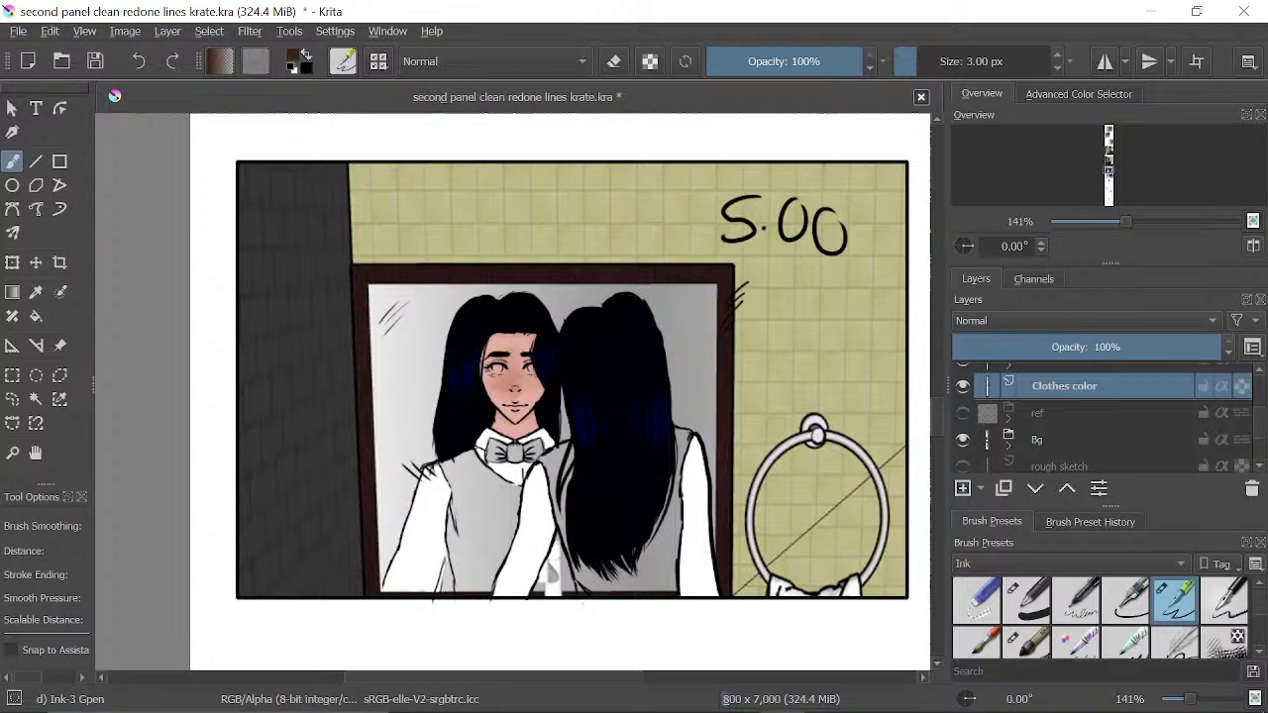
{"action": "left_click_drag", "start_coordinate": [1128, 220], "coordinate": [1159, 212]}
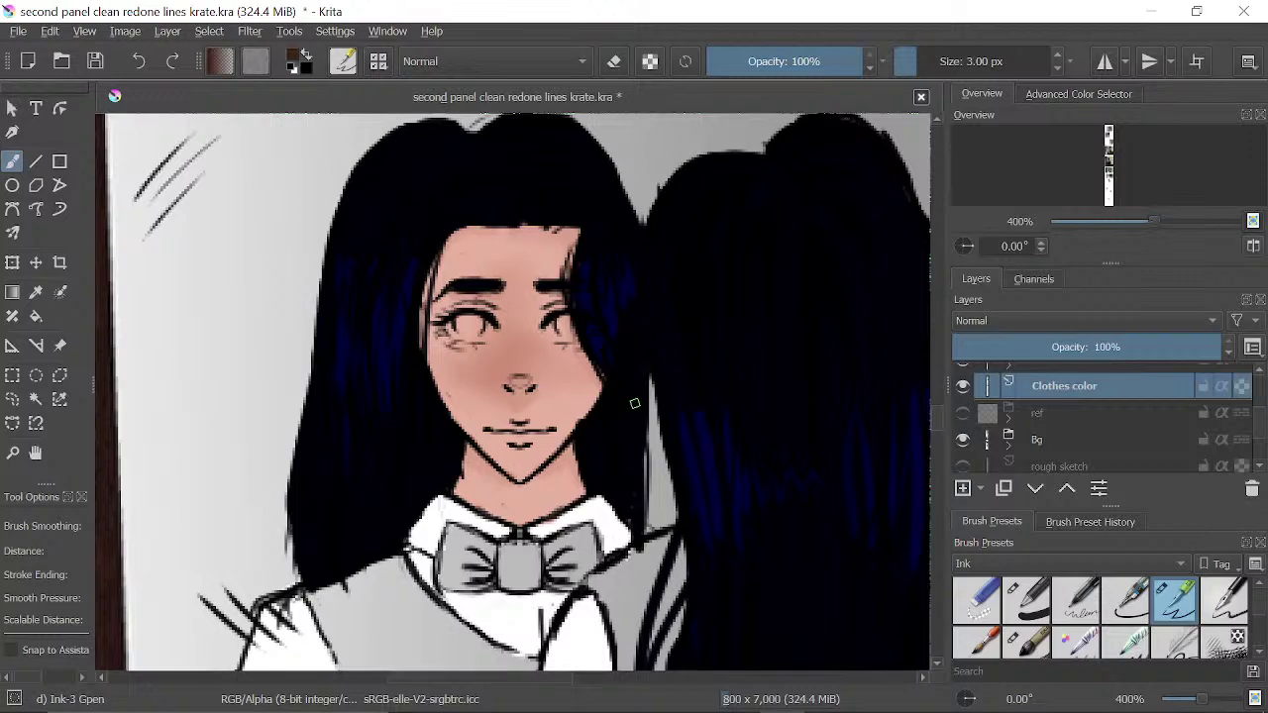
{"action": "left_click_drag", "start_coordinate": [535, 446], "coordinate": [498, 168]}
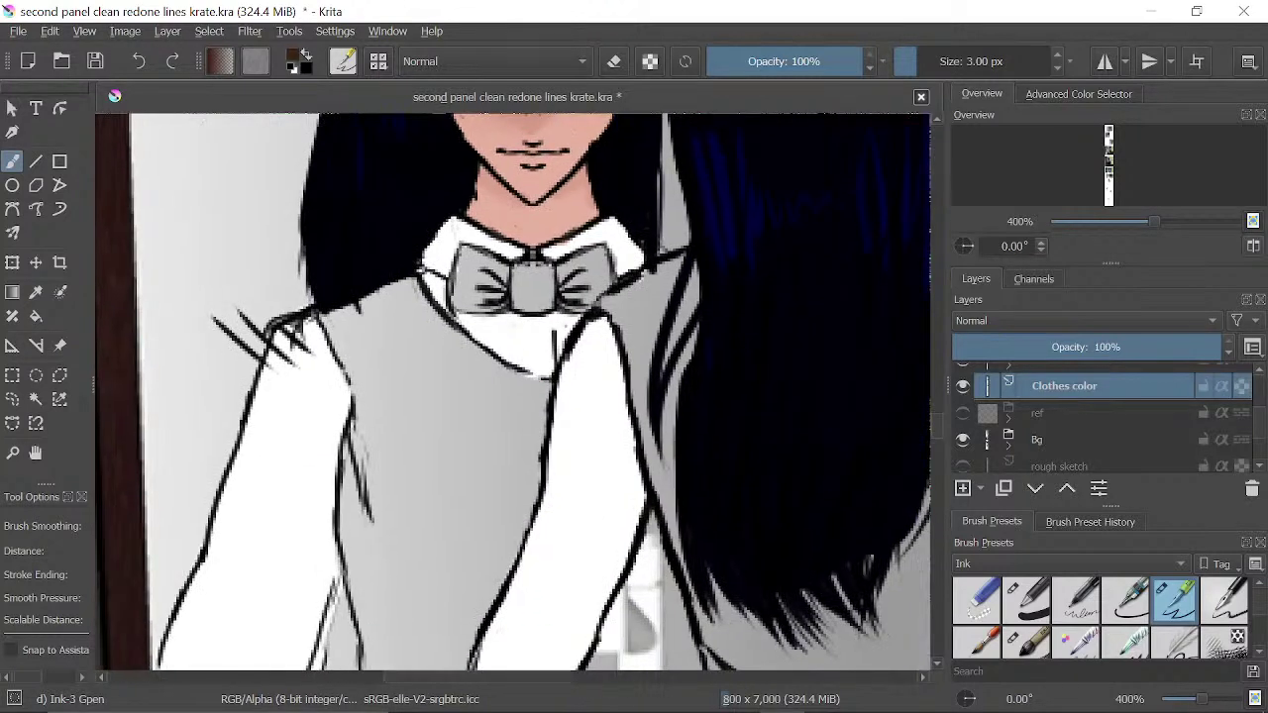
{"action": "left_click_drag", "start_coordinate": [582, 447], "coordinate": [549, 234]}
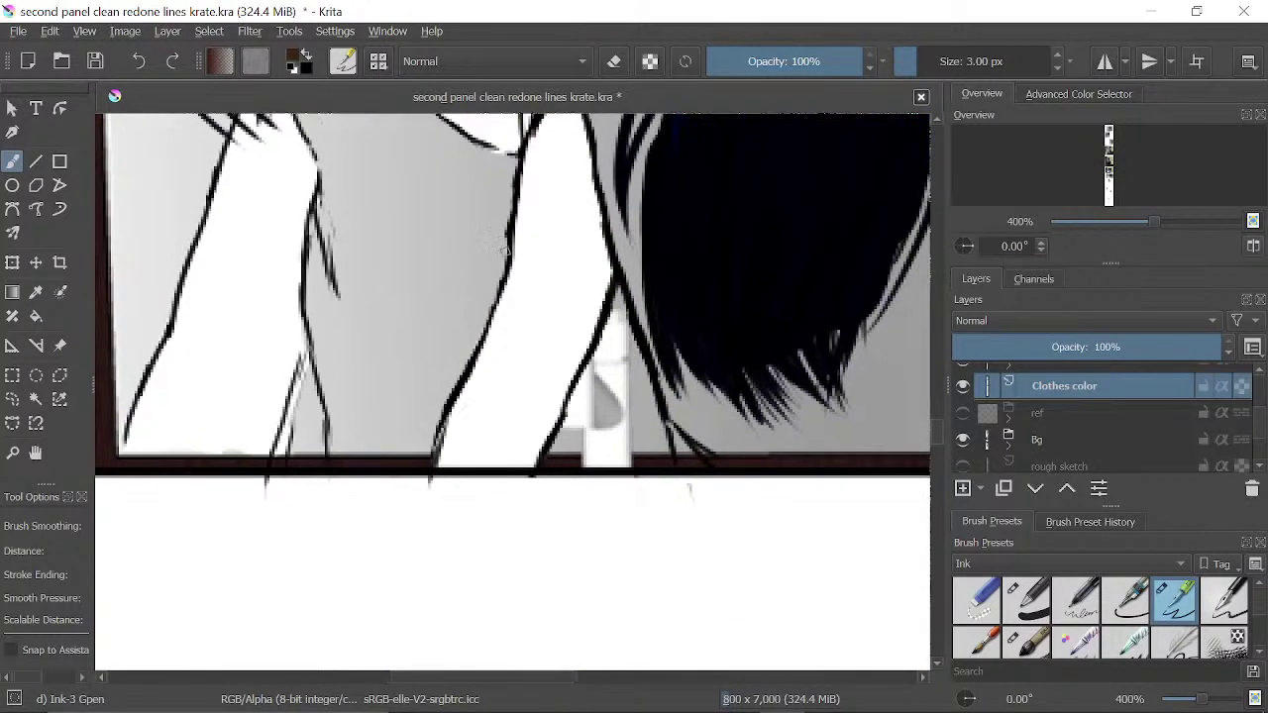
{"action": "key", "text": "bracketleft"}
{"action": "left_click_drag", "start_coordinate": [406, 287], "coordinate": [432, 424]}
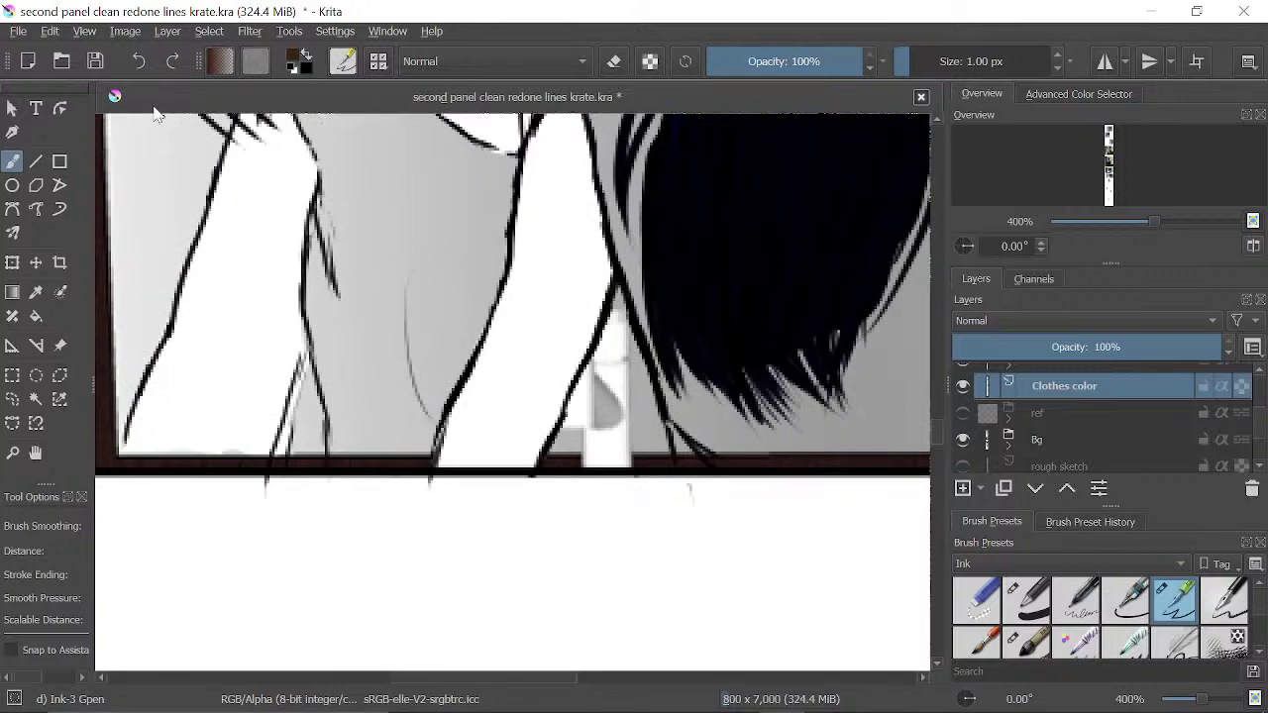
{"action": "left_click", "coordinate": [145, 61]}
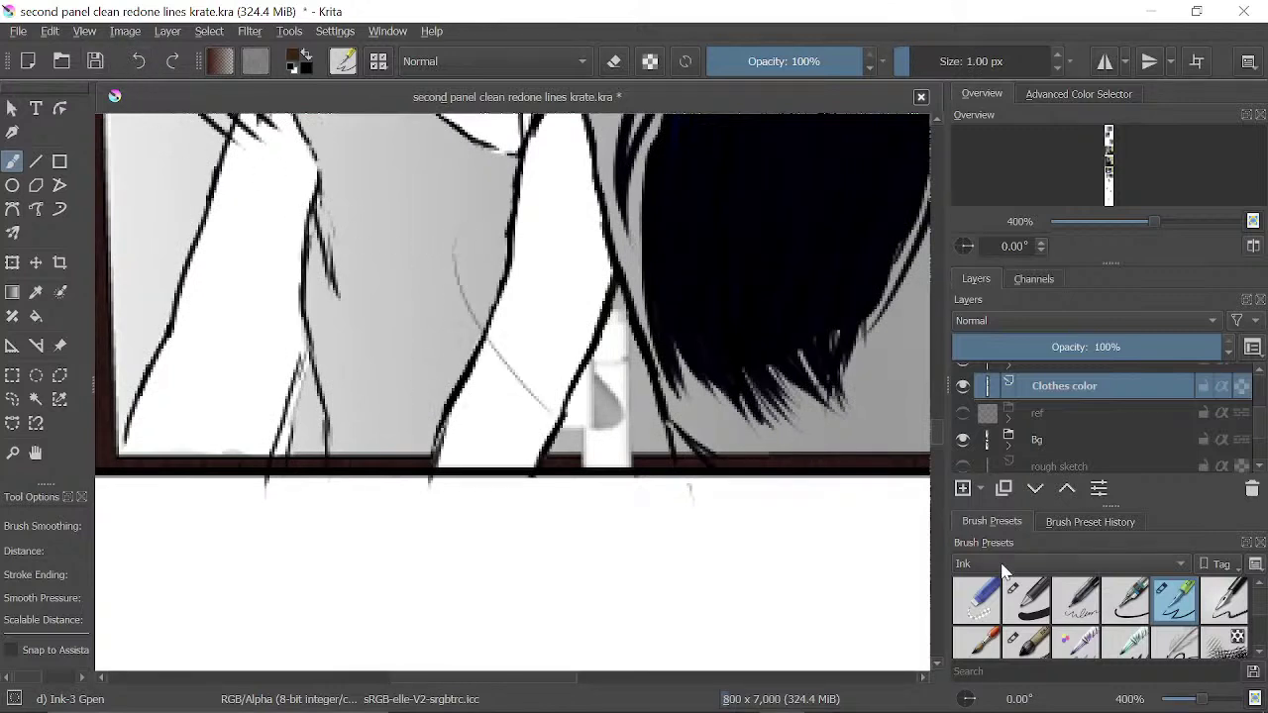
{"action": "left_click", "coordinate": [971, 614]}
{"action": "left_click_drag", "start_coordinate": [539, 319], "coordinate": [570, 374]}
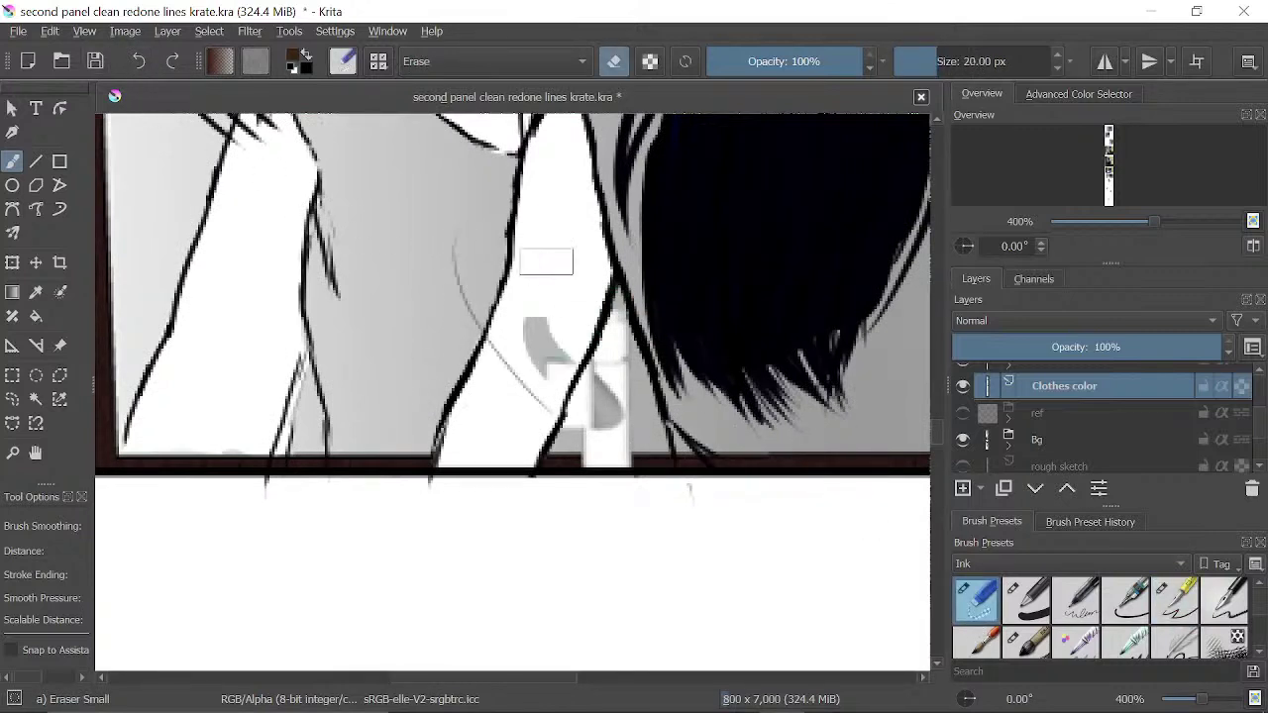
{"action": "left_click", "coordinate": [139, 61]}
{"action": "key", "text": "bracketleft"}
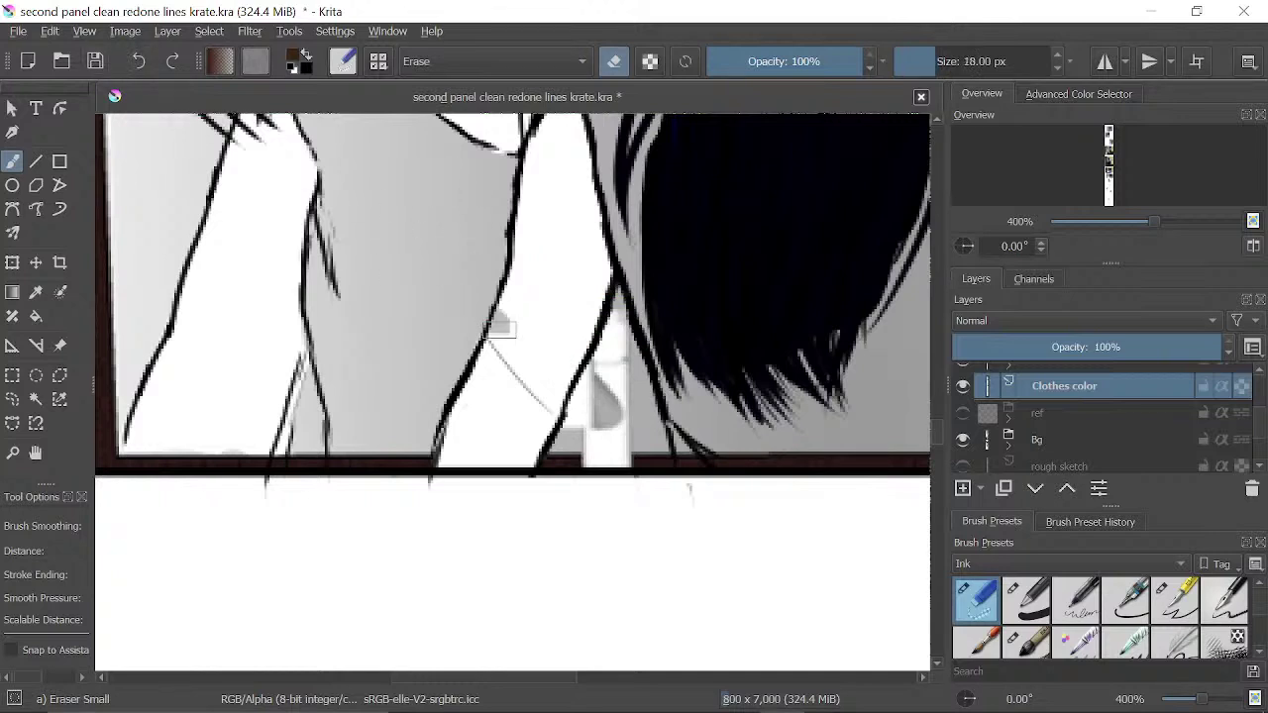
{"action": "left_click_drag", "start_coordinate": [500, 322], "coordinate": [540, 361]}
{"action": "left_click", "coordinate": [141, 62]}
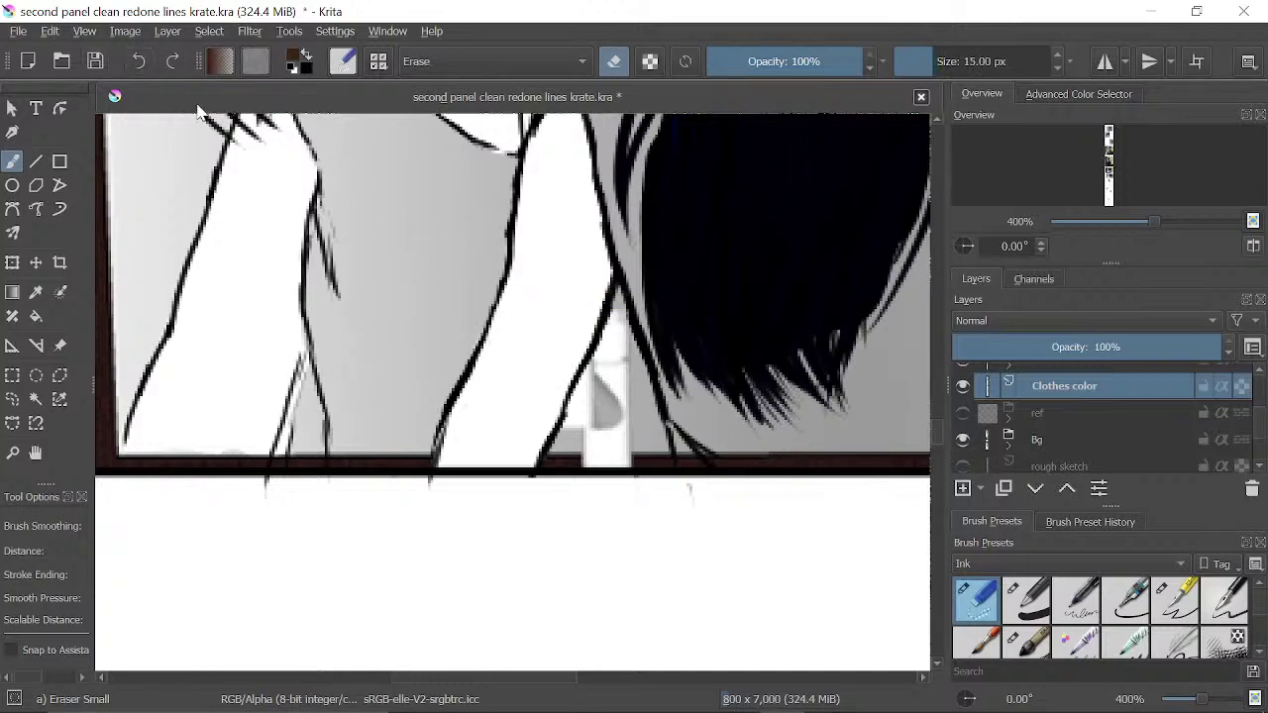
- Select the Basic-1 brush and fill the reflection's vest with brown between its sleeve and the foreground figure's arm
{"action": "left_click", "coordinate": [1027, 604]}
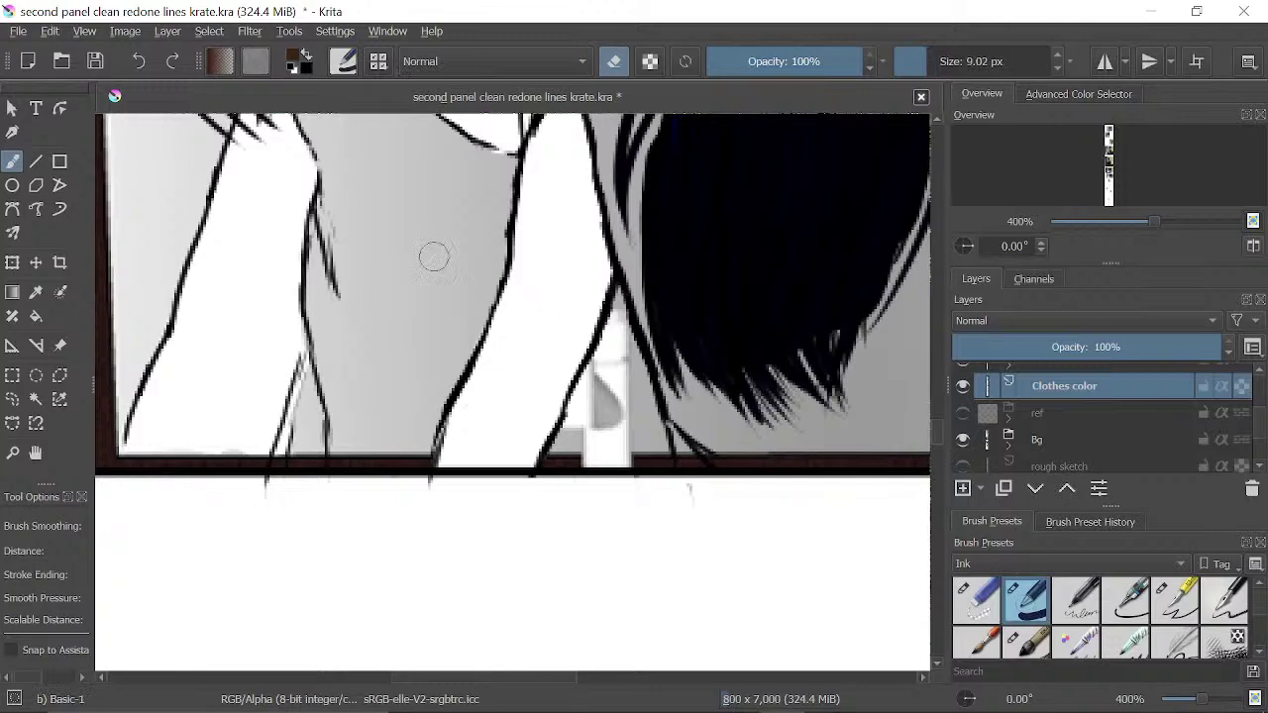
{"action": "mouse_move", "coordinate": [392, 252]}
{"action": "left_mouse_down"}
{"action": "mouse_move", "coordinate": [427, 329]}
{"action": "mouse_move", "coordinate": [455, 349]}
{"action": "mouse_move", "coordinate": [466, 398]}
{"action": "mouse_move", "coordinate": [437, 381]}
{"action": "mouse_move", "coordinate": [396, 321]}
{"action": "mouse_move", "coordinate": [460, 297]}
{"action": "mouse_move", "coordinate": [479, 307]}
{"action": "mouse_move", "coordinate": [469, 293]}
{"action": "mouse_move", "coordinate": [528, 368]}
{"action": "mouse_move", "coordinate": [489, 331]}
{"action": "mouse_move", "coordinate": [600, 391]}
{"action": "mouse_move", "coordinate": [609, 495]}
{"action": "left_mouse_up"}
{"action": "key", "text": "e"}
{"action": "scroll", "coordinate": [586, 478], "scroll_direction": "down", "scroll_amount": 3}
{"action": "scroll", "coordinate": [586, 477], "scroll_direction": "down", "scroll_amount": 1}
{"action": "mouse_move", "coordinate": [622, 327]}
{"action": "left_mouse_down"}
{"action": "mouse_move", "coordinate": [586, 411]}
{"action": "mouse_move", "coordinate": [611, 362]}
{"action": "left_mouse_up"}
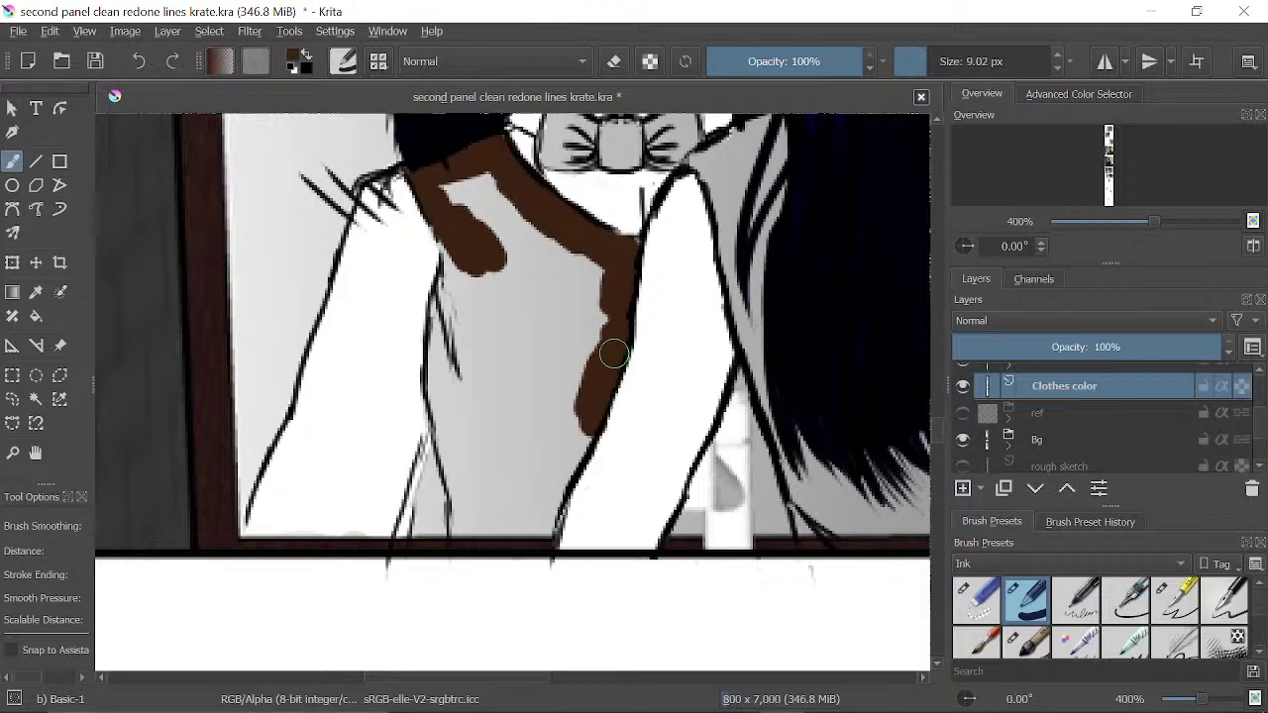
{"action": "mouse_move", "coordinate": [593, 404]}
{"action": "left_mouse_down"}
{"action": "mouse_move", "coordinate": [561, 453]}
{"action": "mouse_move", "coordinate": [569, 448]}
{"action": "mouse_move", "coordinate": [545, 516]}
{"action": "mouse_move", "coordinate": [475, 525]}
{"action": "mouse_move", "coordinate": [453, 505]}
{"action": "mouse_move", "coordinate": [433, 345]}
{"action": "mouse_move", "coordinate": [455, 221]}
{"action": "mouse_move", "coordinate": [461, 340]}
{"action": "left_mouse_up"}
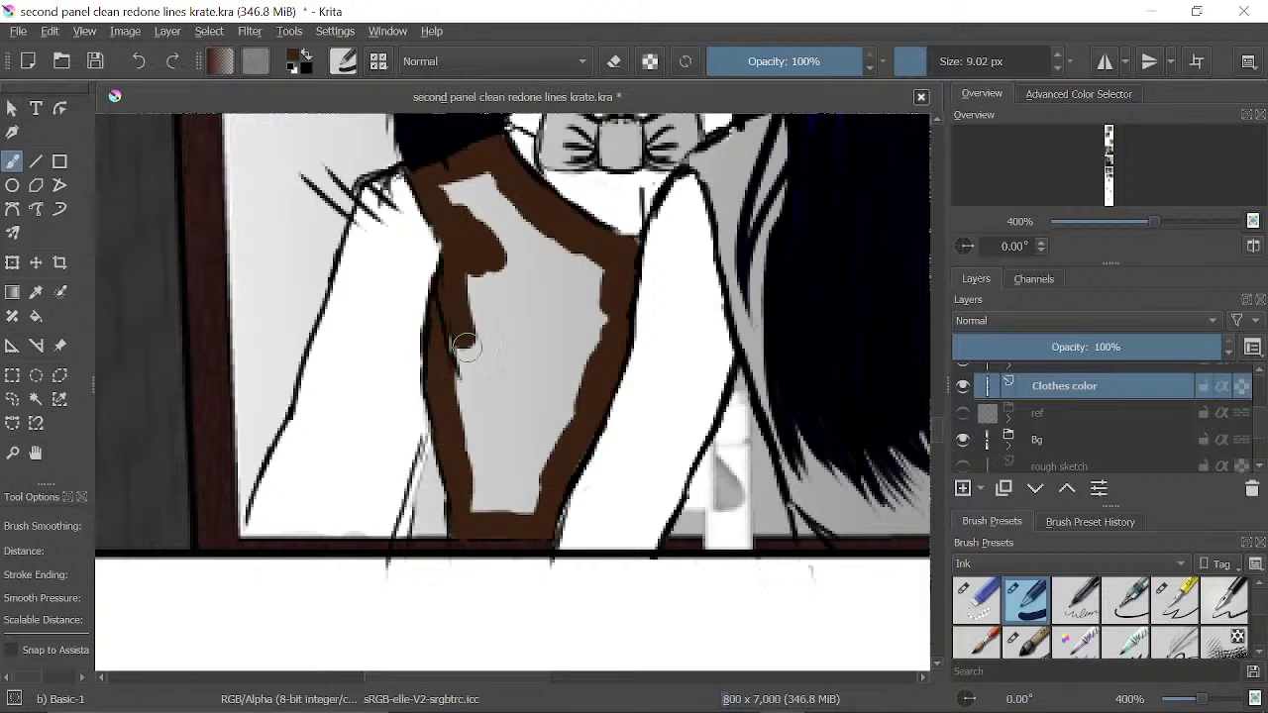
{"action": "mouse_move", "coordinate": [735, 702]}
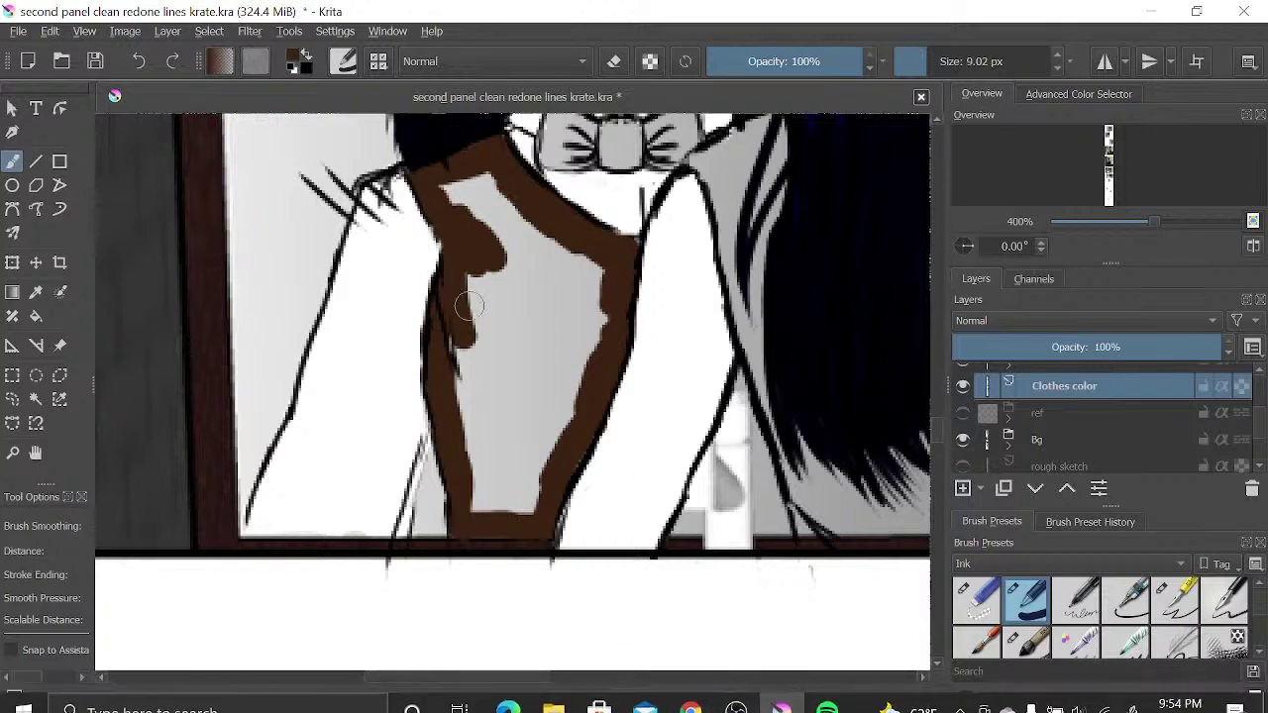
{"action": "mouse_move", "coordinate": [474, 466]}
{"action": "left_mouse_down"}
{"action": "mouse_move", "coordinate": [512, 513]}
{"action": "mouse_move", "coordinate": [469, 459]}
{"action": "mouse_move", "coordinate": [499, 454]}
{"action": "mouse_move", "coordinate": [538, 477]}
{"action": "mouse_move", "coordinate": [488, 404]}
{"action": "mouse_move", "coordinate": [483, 386]}
{"action": "mouse_move", "coordinate": [514, 427]}
{"action": "mouse_move", "coordinate": [533, 417]}
{"action": "mouse_move", "coordinate": [492, 343]}
{"action": "mouse_move", "coordinate": [541, 364]}
{"action": "mouse_move", "coordinate": [598, 333]}
{"action": "mouse_move", "coordinate": [604, 287]}
{"action": "mouse_move", "coordinate": [585, 243]}
{"action": "mouse_move", "coordinate": [561, 247]}
{"action": "mouse_move", "coordinate": [560, 294]}
{"action": "mouse_move", "coordinate": [526, 380]}
{"action": "mouse_move", "coordinate": [499, 345]}
{"action": "mouse_move", "coordinate": [433, 166]}
{"action": "mouse_move", "coordinate": [534, 239]}
{"action": "left_mouse_up"}
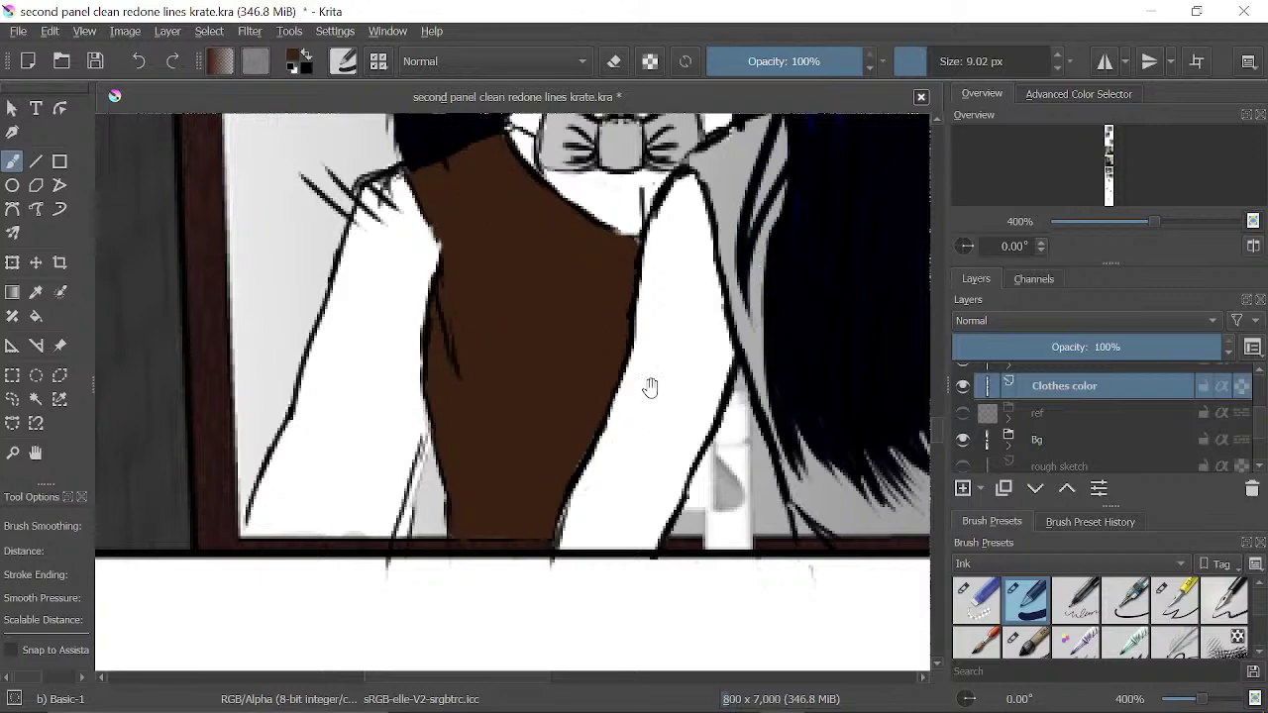
- Paint the vest area between the foreground figure's arm and body brown and erase the spill along the panel's lower border
{"action": "left_click_drag", "start_coordinate": [650, 387], "coordinate": [590, 490]}
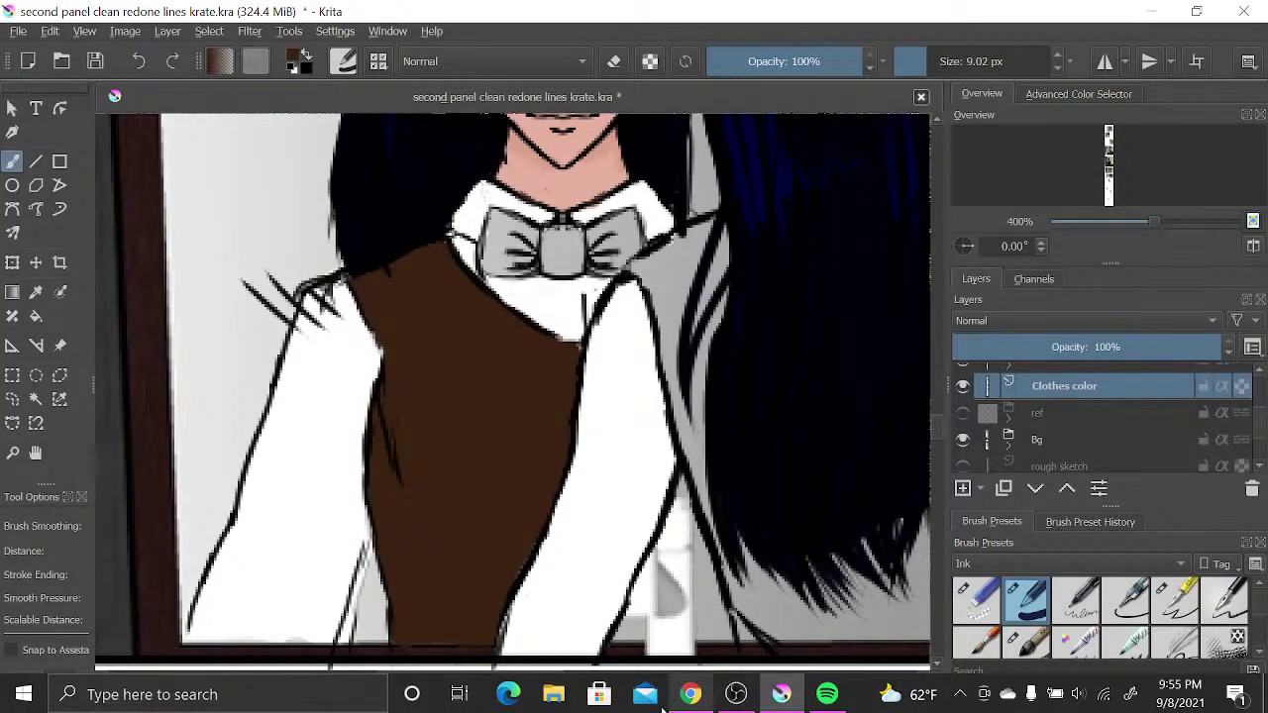
{"action": "left_click_drag", "start_coordinate": [603, 433], "coordinate": [581, 296]}
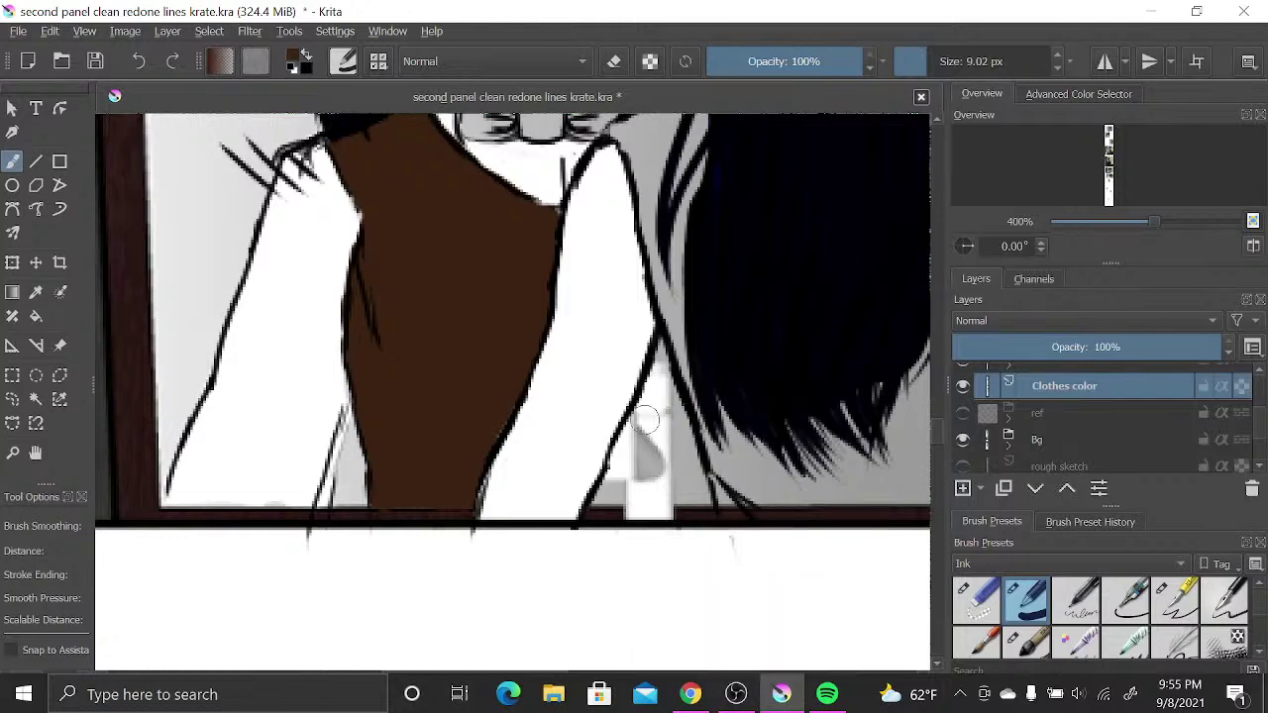
{"action": "mouse_move", "coordinate": [655, 420]}
{"action": "left_mouse_down"}
{"action": "mouse_move", "coordinate": [660, 356]}
{"action": "mouse_move", "coordinate": [695, 486]}
{"action": "mouse_move", "coordinate": [658, 493]}
{"action": "mouse_move", "coordinate": [684, 500]}
{"action": "mouse_move", "coordinate": [609, 504]}
{"action": "mouse_move", "coordinate": [600, 487]}
{"action": "mouse_move", "coordinate": [640, 415]}
{"action": "mouse_move", "coordinate": [634, 504]}
{"action": "mouse_move", "coordinate": [641, 469]}
{"action": "left_mouse_up"}
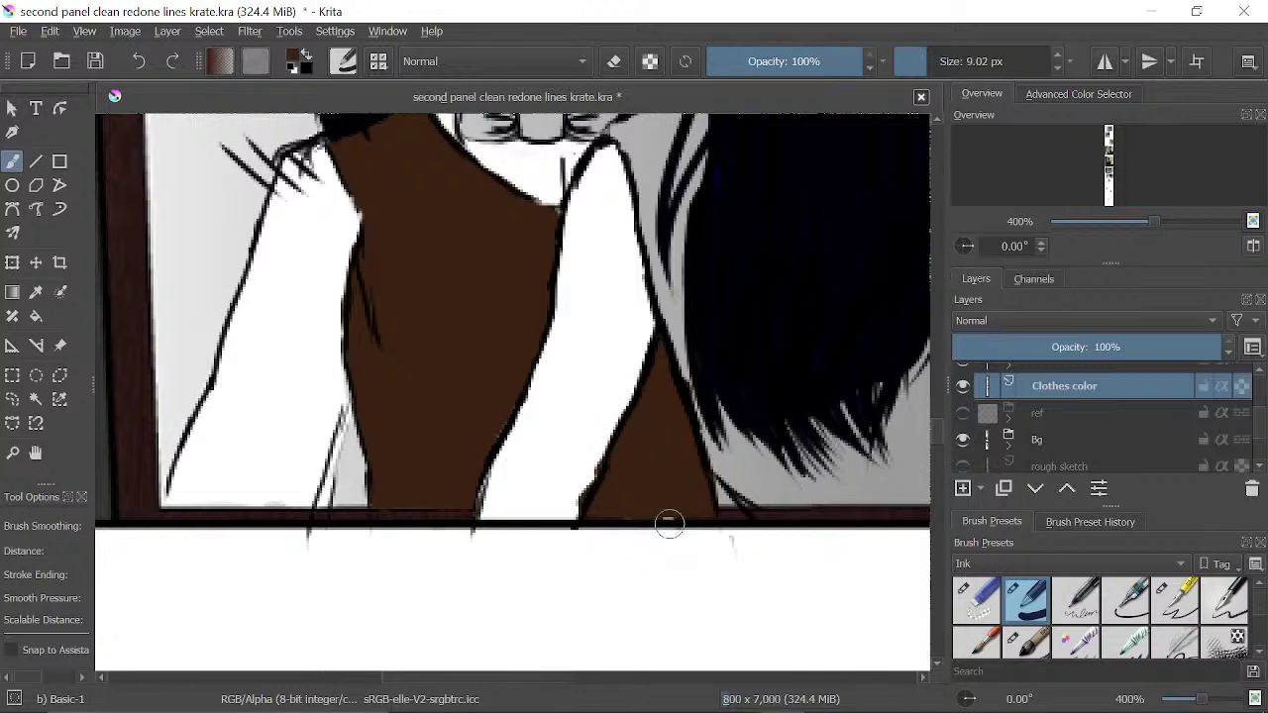
{"action": "key", "text": "e"}
{"action": "left_click_drag", "start_coordinate": [670, 529], "coordinate": [638, 526]}
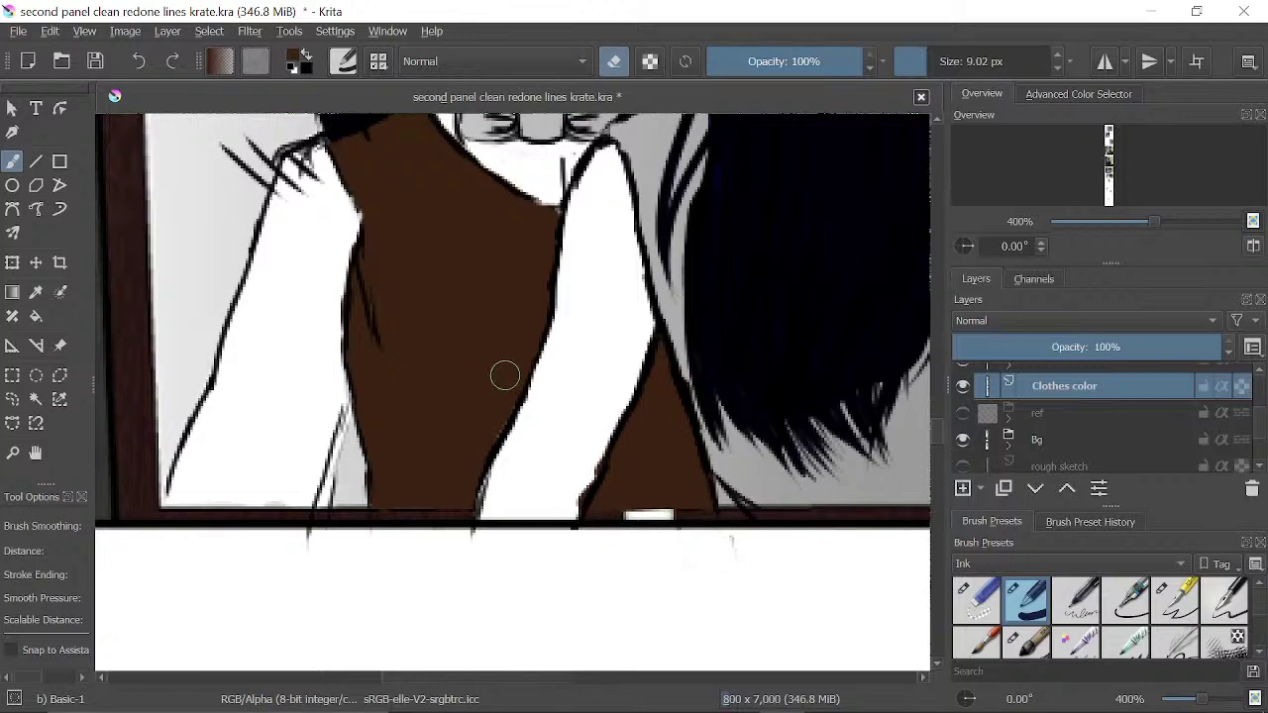
- Switch to white and touch up the lower edges of the foreground figure's sleeve over the reflection's vest
{"action": "key", "text": "e"}
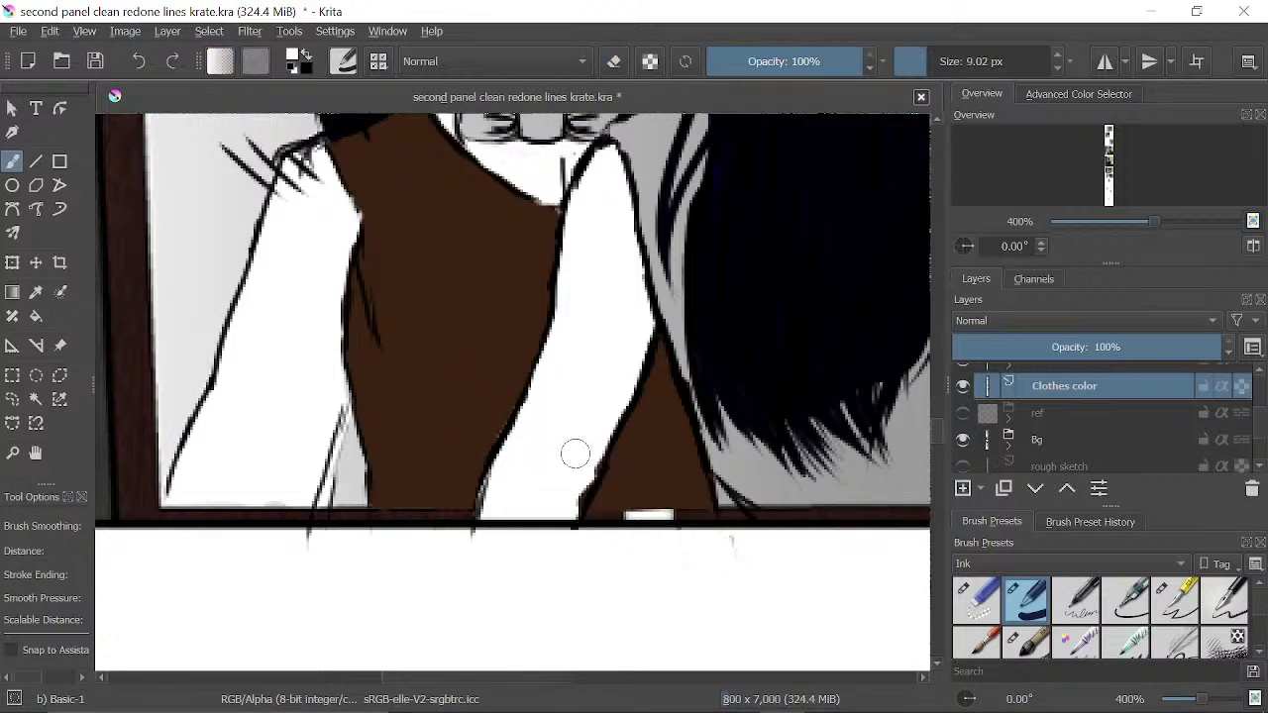
{"action": "left_click_drag", "start_coordinate": [581, 513], "coordinate": [589, 456]}
{"action": "left_click_drag", "start_coordinate": [535, 337], "coordinate": [476, 508]}
{"action": "left_click_drag", "start_coordinate": [616, 448], "coordinate": [585, 418]}
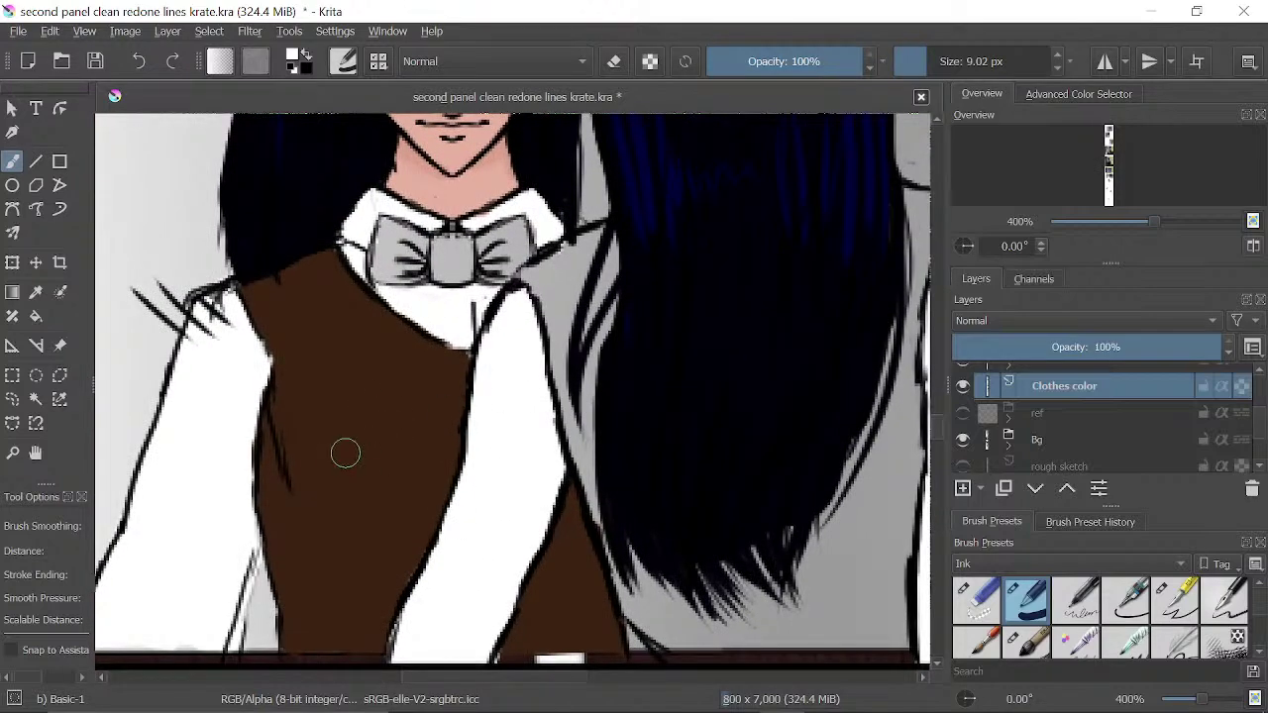
- Sample the vest's brown, paint the foreground figure's shoulder between sleeve and hair, and erase the overflow above the shoulder line
{"action": "left_click", "coordinate": [337, 505], "text": "ctrl"}
{"action": "mouse_move", "coordinate": [535, 278]}
{"action": "left_mouse_down"}
{"action": "mouse_move", "coordinate": [635, 240]}
{"action": "mouse_move", "coordinate": [614, 223]}
{"action": "mouse_move", "coordinate": [528, 283]}
{"action": "mouse_move", "coordinate": [549, 298]}
{"action": "mouse_move", "coordinate": [583, 270]}
{"action": "mouse_move", "coordinate": [568, 328]}
{"action": "mouse_move", "coordinate": [554, 306]}
{"action": "mouse_move", "coordinate": [567, 363]}
{"action": "mouse_move", "coordinate": [557, 324]}
{"action": "mouse_move", "coordinate": [584, 373]}
{"action": "mouse_move", "coordinate": [606, 367]}
{"action": "mouse_move", "coordinate": [567, 286]}
{"action": "left_mouse_up"}
{"action": "left_click_drag", "start_coordinate": [589, 223], "coordinate": [579, 297]}
{"action": "key", "text": "e"}
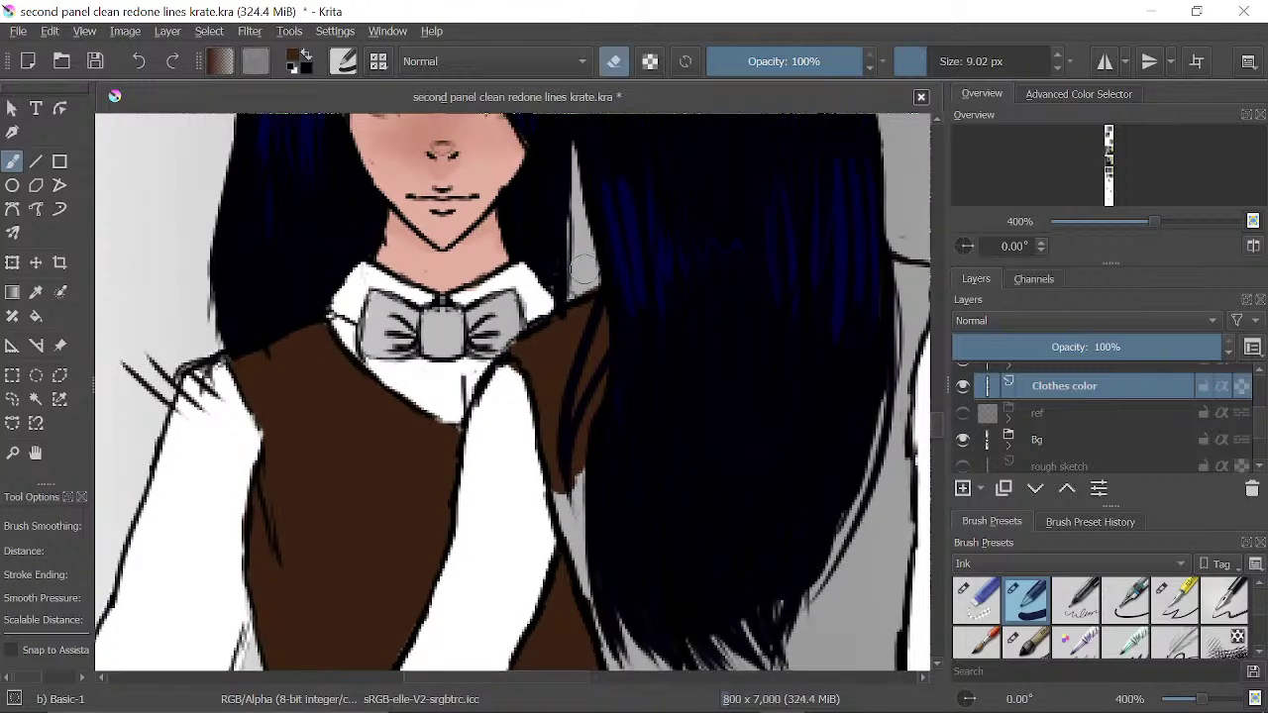
{"action": "scroll", "coordinate": [584, 297], "scroll_direction": "down", "scroll_amount": 3}
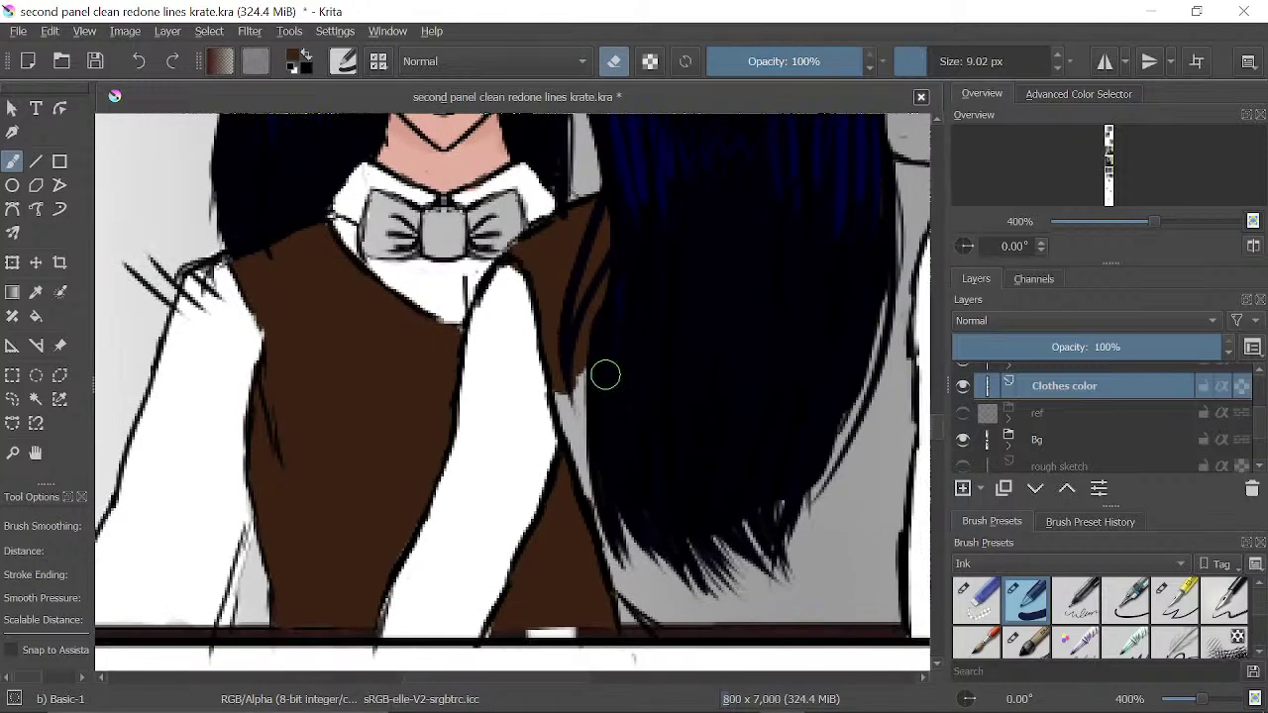
{"action": "key", "text": "e"}
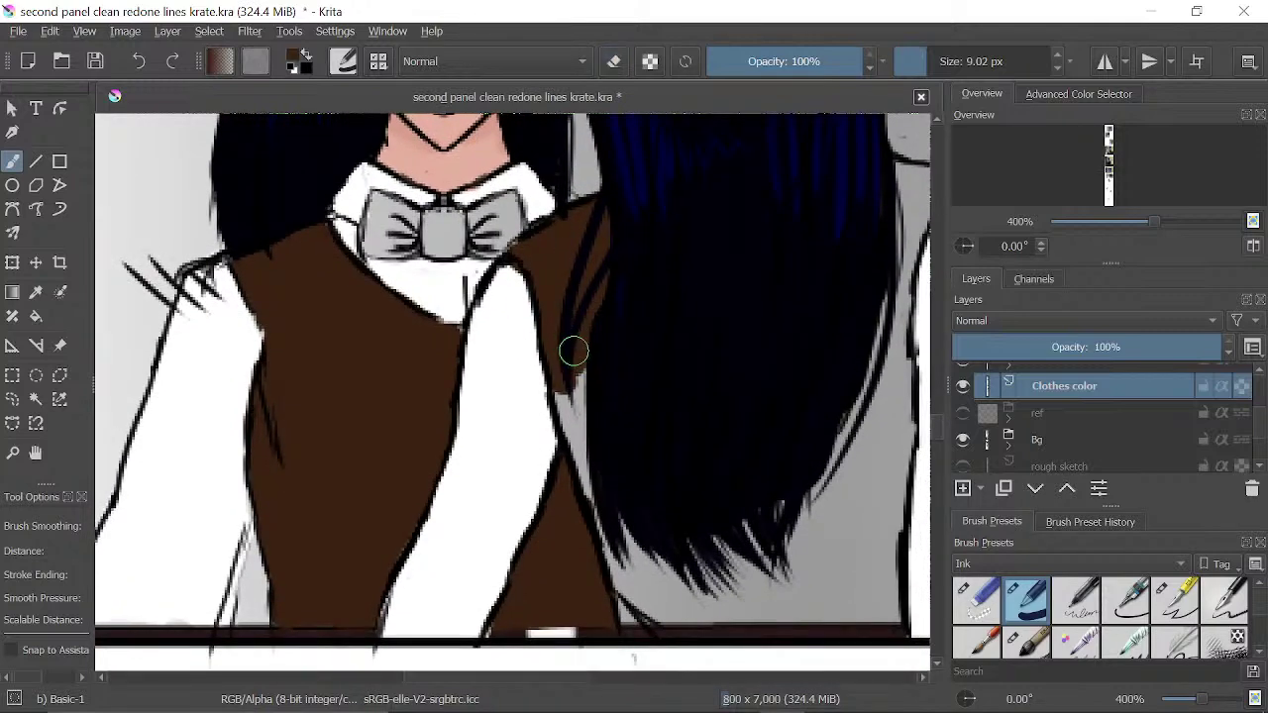
- Paint the foreground figure's vest brown down beside the hair and below its tips, and erase the spill below the panel border
{"action": "mouse_move", "coordinate": [571, 351]}
{"action": "left_mouse_down"}
{"action": "mouse_move", "coordinate": [599, 455]}
{"action": "mouse_move", "coordinate": [565, 372]}
{"action": "mouse_move", "coordinate": [612, 507]}
{"action": "mouse_move", "coordinate": [567, 397]}
{"action": "mouse_move", "coordinate": [622, 578]}
{"action": "mouse_move", "coordinate": [592, 514]}
{"action": "mouse_move", "coordinate": [589, 460]}
{"action": "mouse_move", "coordinate": [619, 537]}
{"action": "mouse_move", "coordinate": [660, 575]}
{"action": "mouse_move", "coordinate": [653, 558]}
{"action": "mouse_move", "coordinate": [668, 555]}
{"action": "mouse_move", "coordinate": [665, 523]}
{"action": "mouse_move", "coordinate": [684, 536]}
{"action": "mouse_move", "coordinate": [689, 492]}
{"action": "left_mouse_up"}
{"action": "scroll", "coordinate": [594, 525], "scroll_direction": "down", "scroll_amount": 2}
{"action": "key", "text": "e"}
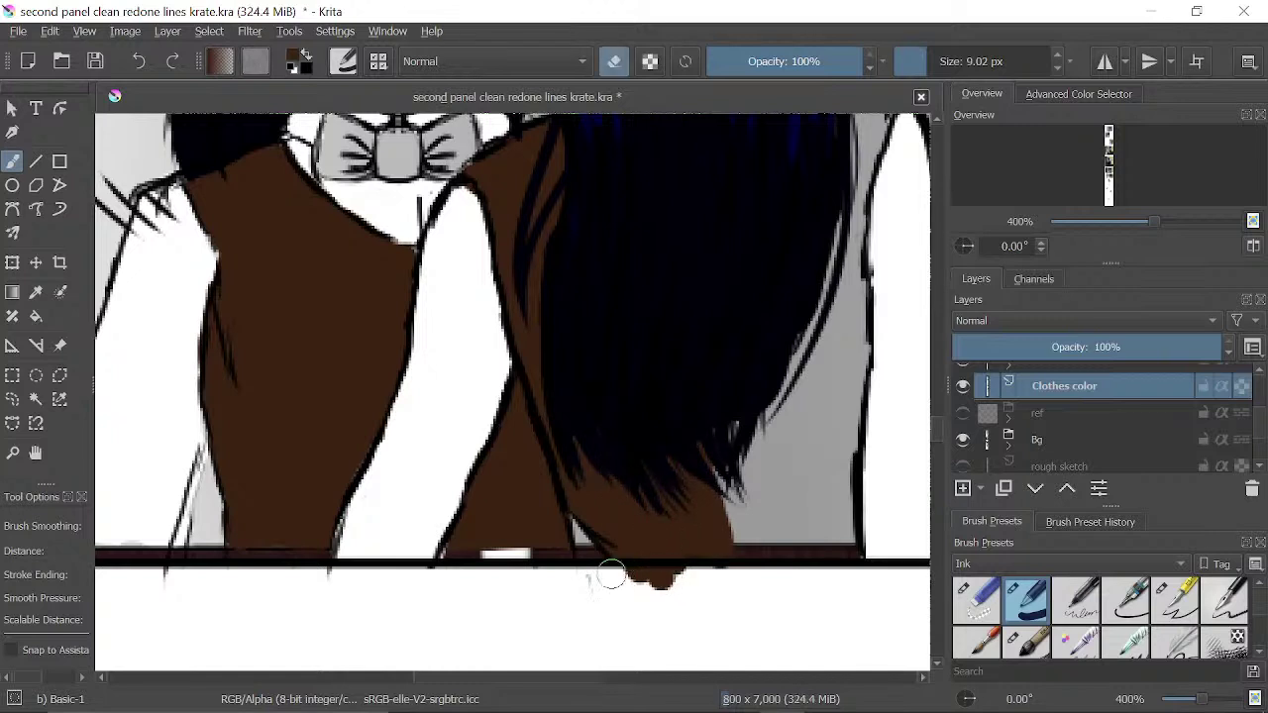
{"action": "mouse_move", "coordinate": [643, 586]}
{"action": "left_mouse_down"}
{"action": "mouse_move", "coordinate": [687, 594]}
{"action": "mouse_move", "coordinate": [628, 583]}
{"action": "left_mouse_up"}
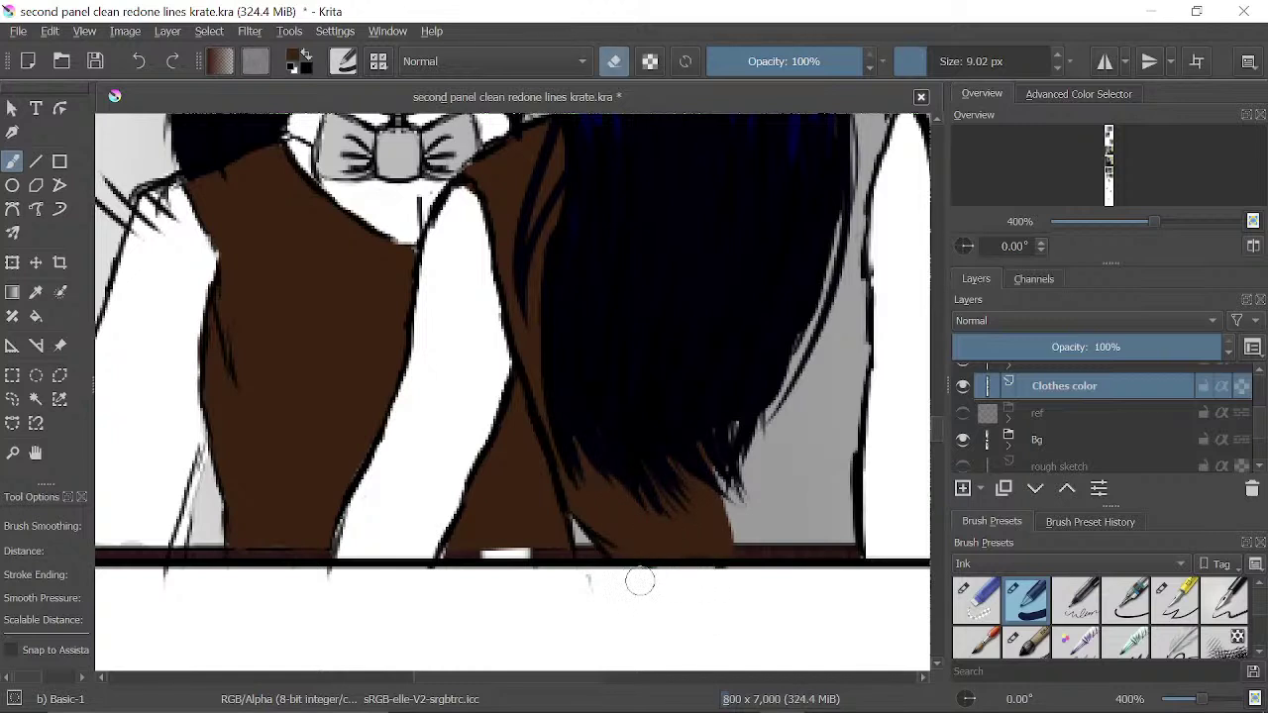
{"action": "mouse_move", "coordinate": [708, 583]}
{"action": "left_mouse_down"}
{"action": "mouse_move", "coordinate": [528, 564]}
{"action": "mouse_move", "coordinate": [634, 562]}
{"action": "mouse_move", "coordinate": [592, 561]}
{"action": "left_mouse_up"}
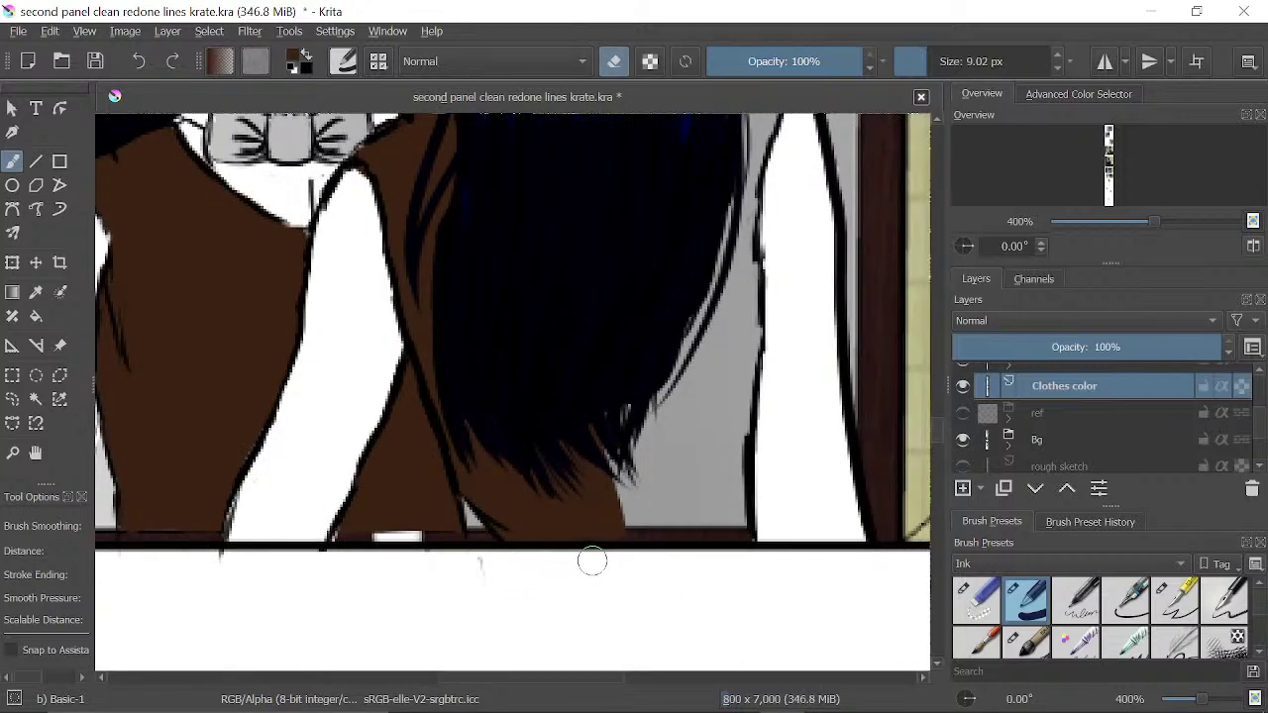
- Paint the rest of the foreground figure's vest brown from the hem up between the hair and the sleeve beside the mirror frame
{"action": "left_click_drag", "start_coordinate": [661, 439], "coordinate": [578, 523]}
{"action": "key", "text": "e"}
{"action": "mouse_move", "coordinate": [552, 574]}
{"action": "left_mouse_down"}
{"action": "mouse_move", "coordinate": [538, 543]}
{"action": "mouse_move", "coordinate": [546, 606]}
{"action": "mouse_move", "coordinate": [639, 612]}
{"action": "left_mouse_up"}
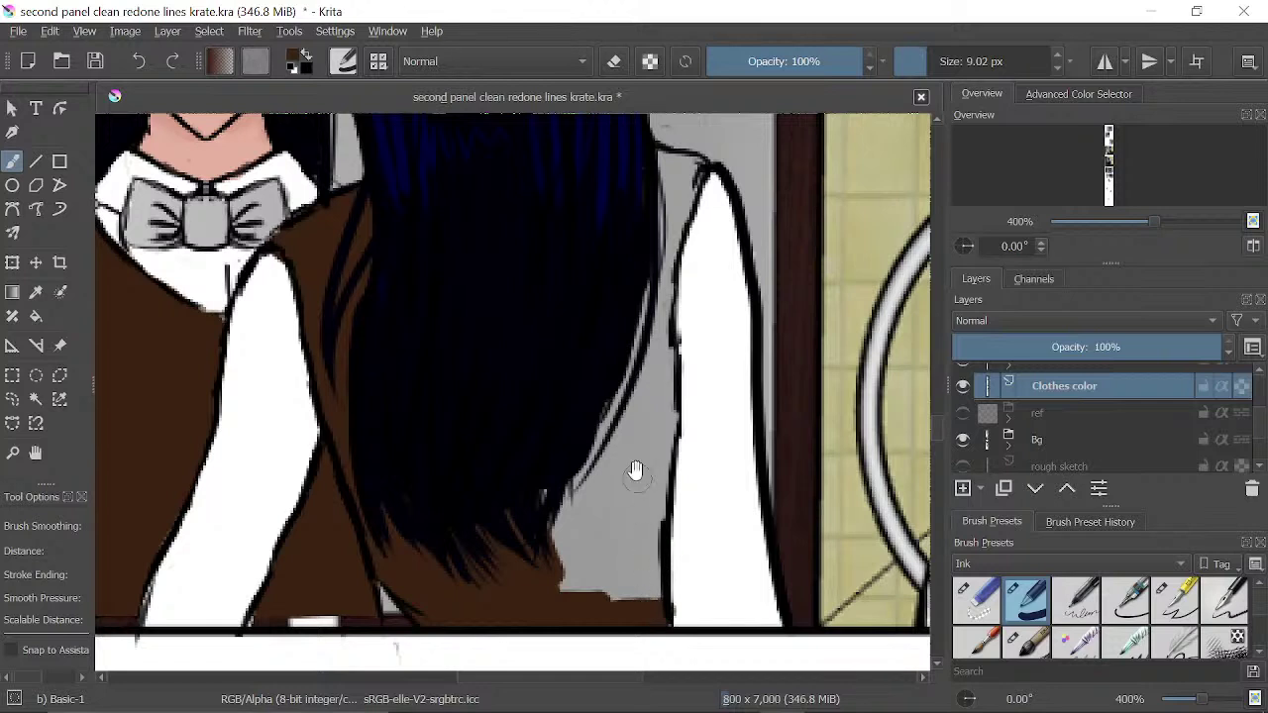
{"action": "left_click_drag", "start_coordinate": [595, 391], "coordinate": [585, 366]}
{"action": "mouse_move", "coordinate": [539, 495]}
{"action": "left_mouse_down"}
{"action": "mouse_move", "coordinate": [541, 518]}
{"action": "mouse_move", "coordinate": [540, 467]}
{"action": "mouse_move", "coordinate": [580, 410]}
{"action": "mouse_move", "coordinate": [594, 535]}
{"action": "mouse_move", "coordinate": [601, 365]}
{"action": "left_mouse_up"}
{"action": "mouse_move", "coordinate": [588, 563]}
{"action": "left_mouse_down"}
{"action": "mouse_move", "coordinate": [609, 453]}
{"action": "mouse_move", "coordinate": [616, 569]}
{"action": "mouse_move", "coordinate": [629, 561]}
{"action": "mouse_move", "coordinate": [638, 579]}
{"action": "mouse_move", "coordinate": [628, 434]}
{"action": "mouse_move", "coordinate": [647, 497]}
{"action": "mouse_move", "coordinate": [646, 460]}
{"action": "mouse_move", "coordinate": [622, 325]}
{"action": "mouse_move", "coordinate": [638, 284]}
{"action": "mouse_move", "coordinate": [648, 373]}
{"action": "mouse_move", "coordinate": [652, 312]}
{"action": "left_mouse_up"}
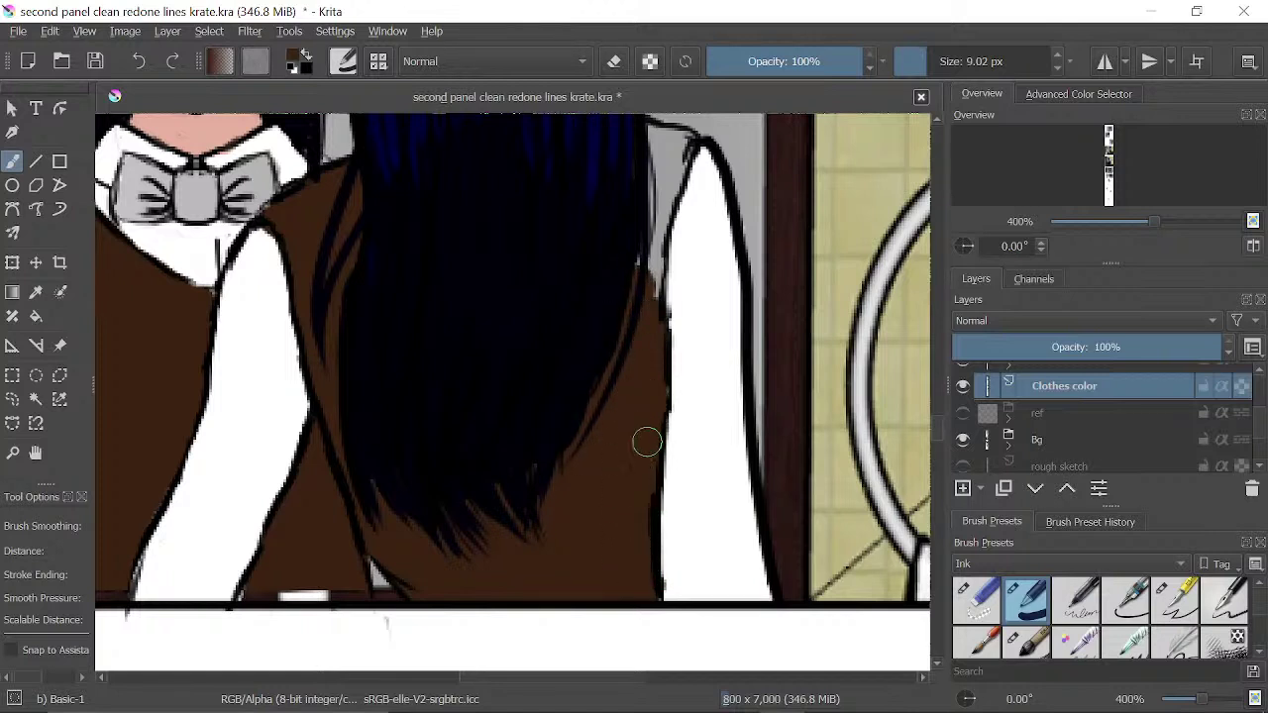
{"action": "mouse_move", "coordinate": [655, 232]}
{"action": "left_mouse_down"}
{"action": "mouse_move", "coordinate": [632, 428]}
{"action": "mouse_move", "coordinate": [643, 358]}
{"action": "mouse_move", "coordinate": [645, 433]}
{"action": "mouse_move", "coordinate": [650, 290]}
{"action": "mouse_move", "coordinate": [645, 308]}
{"action": "left_mouse_up"}
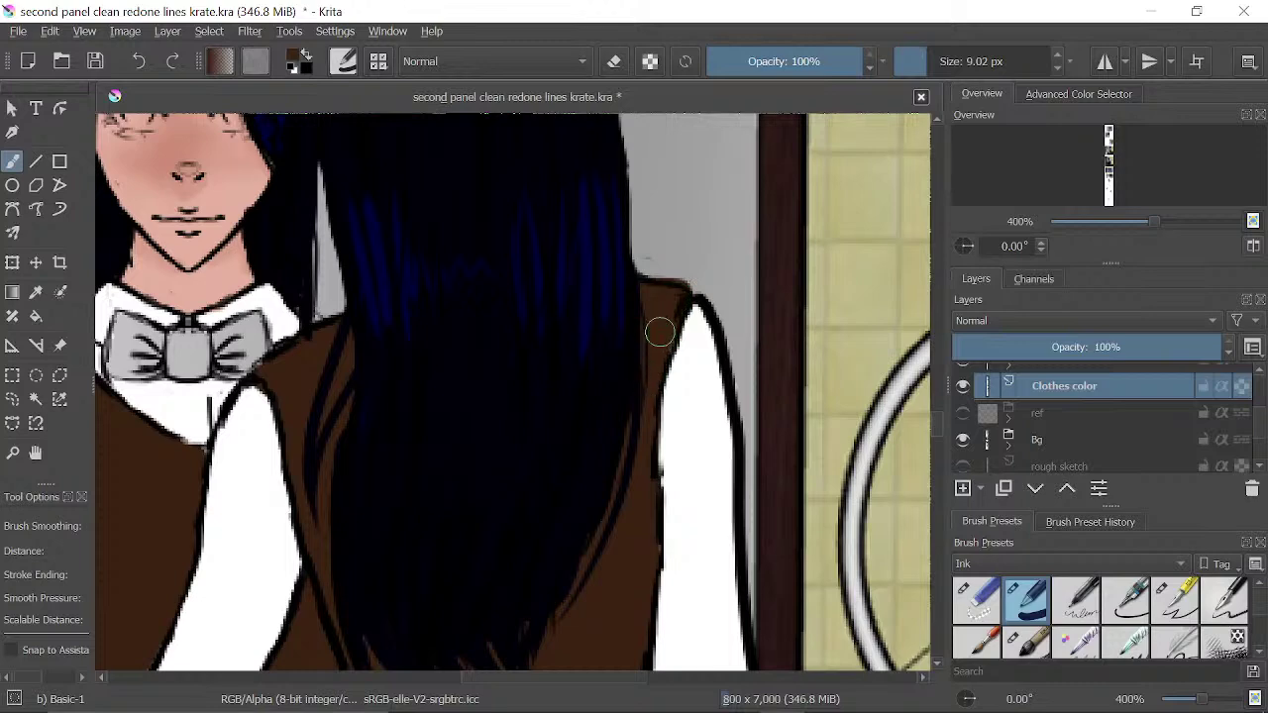
{"action": "key", "text": "e"}
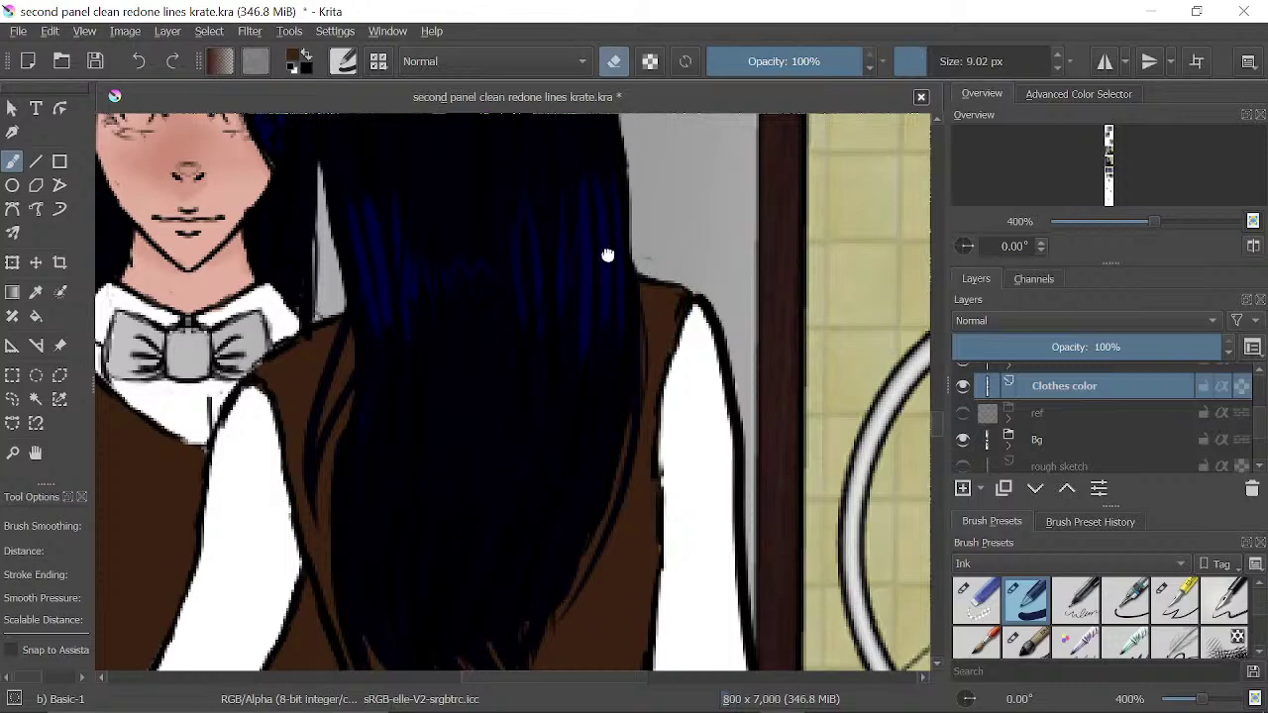
- Sample black from the upper mirror panel with the Basic-1 brush, set the zoom to 100%, and return to the panel marked 5.00
{"action": "left_click_drag", "start_coordinate": [608, 255], "coordinate": [747, 364]}
{"action": "left_click_drag", "start_coordinate": [565, 336], "coordinate": [713, 433]}
{"action": "left_click_drag", "start_coordinate": [665, 204], "coordinate": [666, 658]}
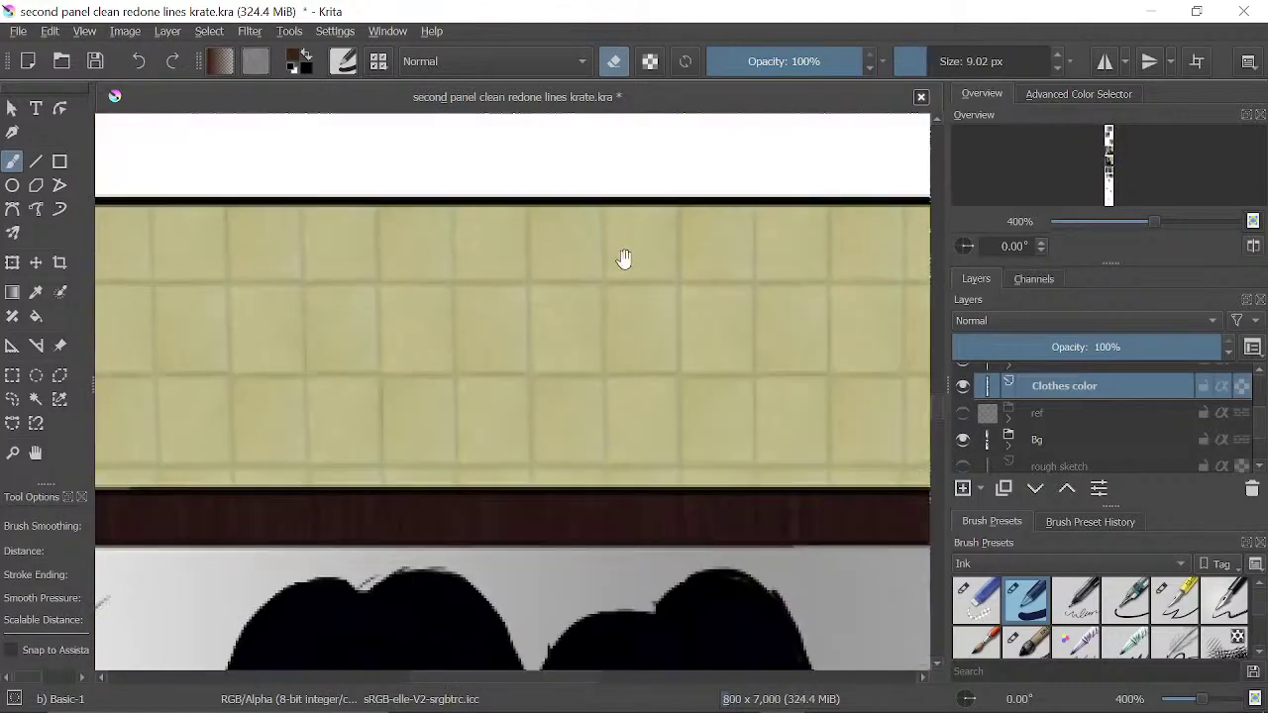
{"action": "left_click_drag", "start_coordinate": [624, 259], "coordinate": [618, 543]}
{"action": "left_click_drag", "start_coordinate": [609, 314], "coordinate": [606, 642]}
{"action": "left_click_drag", "start_coordinate": [600, 234], "coordinate": [629, 647]}
{"action": "left_click_drag", "start_coordinate": [598, 251], "coordinate": [611, 451]}
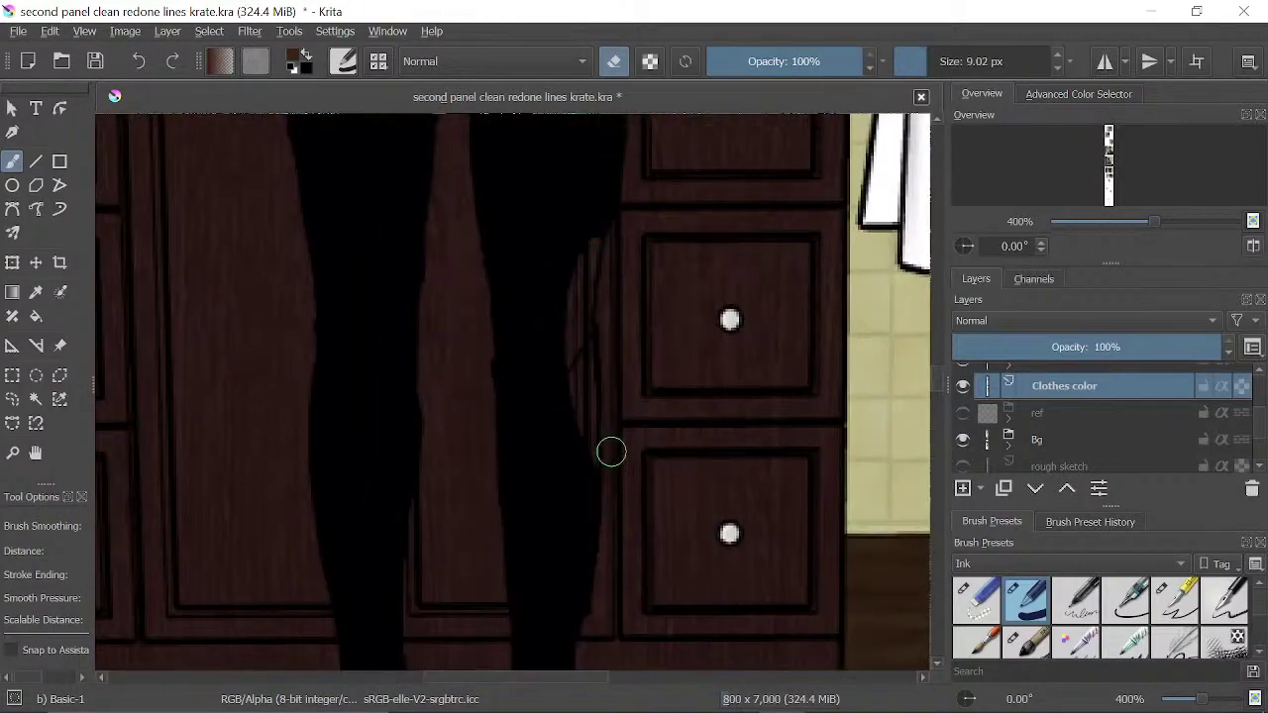
{"action": "left_click", "coordinate": [144, 64]}
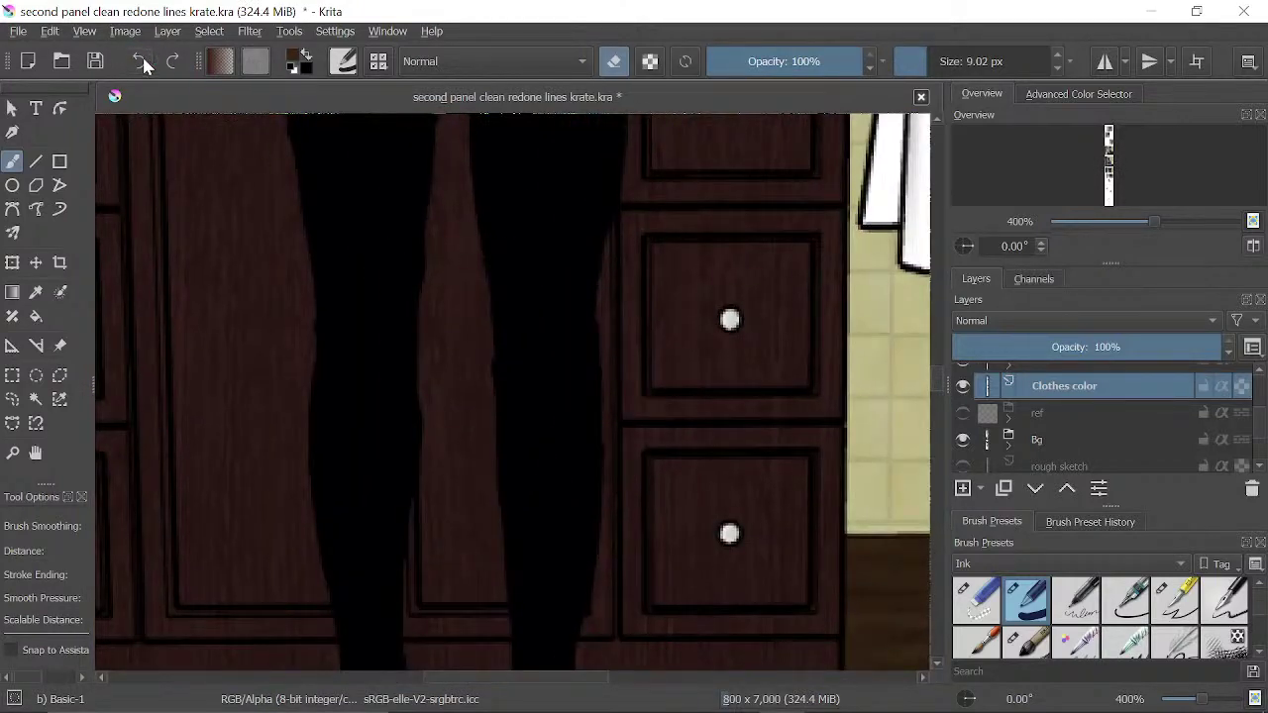
{"action": "scroll", "coordinate": [556, 244], "scroll_direction": "up", "scroll_amount": 10}
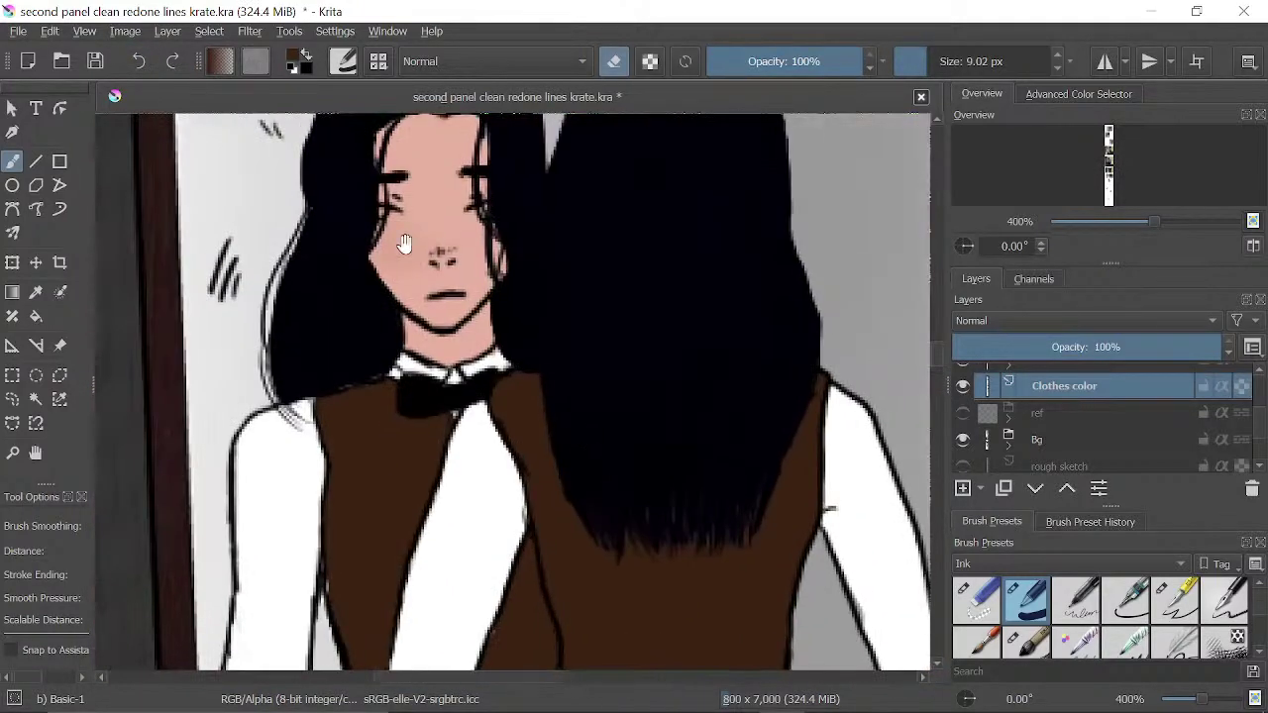
{"action": "key", "text": "e"}
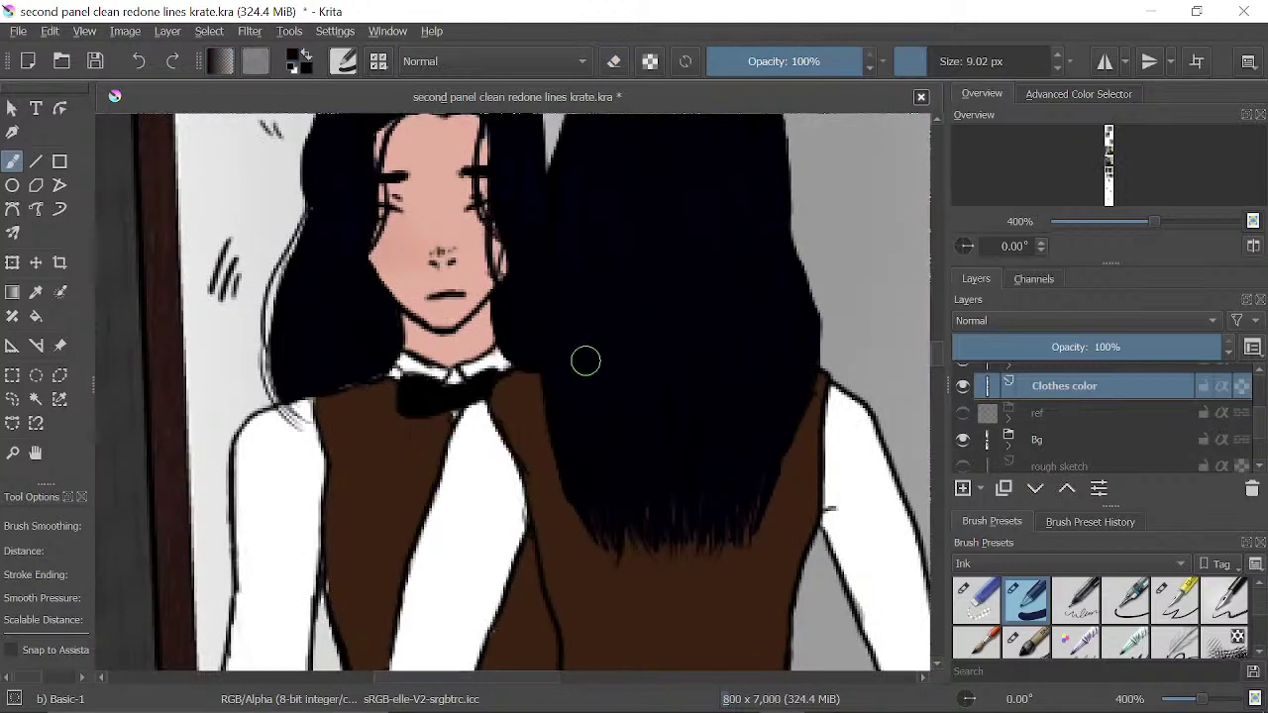
{"action": "left_click_drag", "start_coordinate": [1154, 220], "coordinate": [1106, 221]}
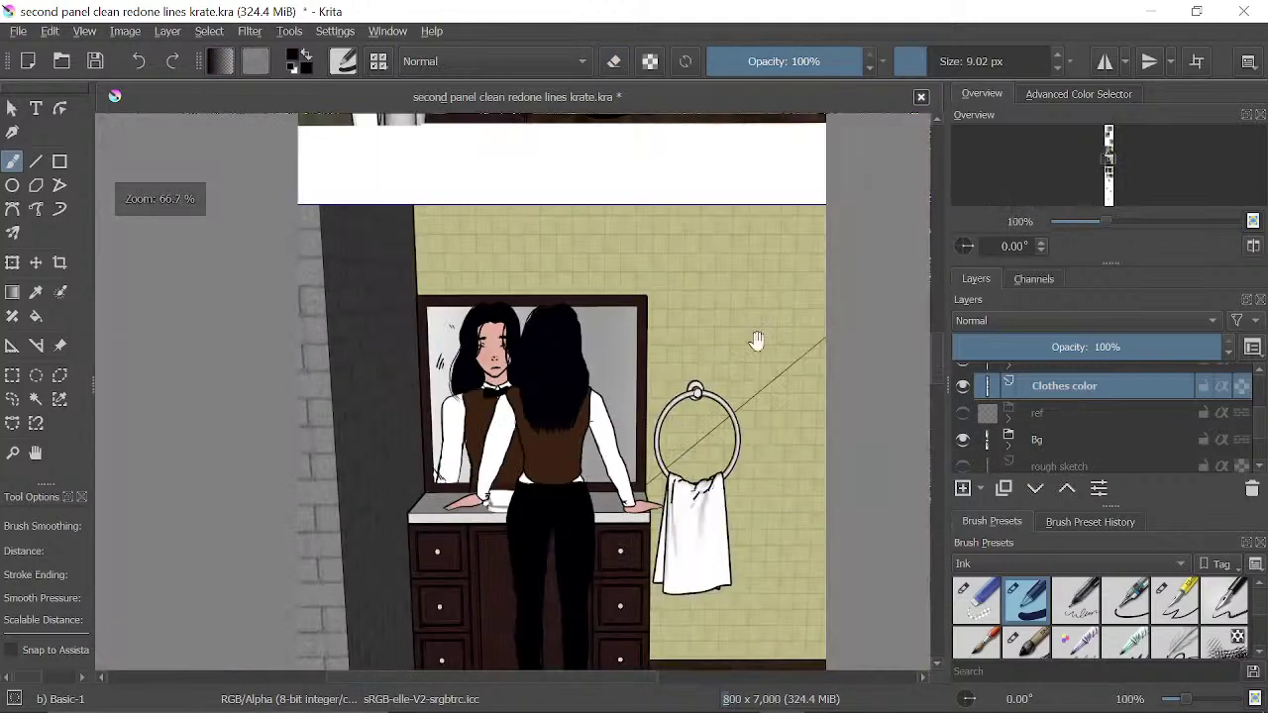
{"action": "left_click_drag", "start_coordinate": [576, 665], "coordinate": [586, 387]}
{"action": "scroll", "coordinate": [584, 386], "scroll_direction": "down", "scroll_amount": 6}
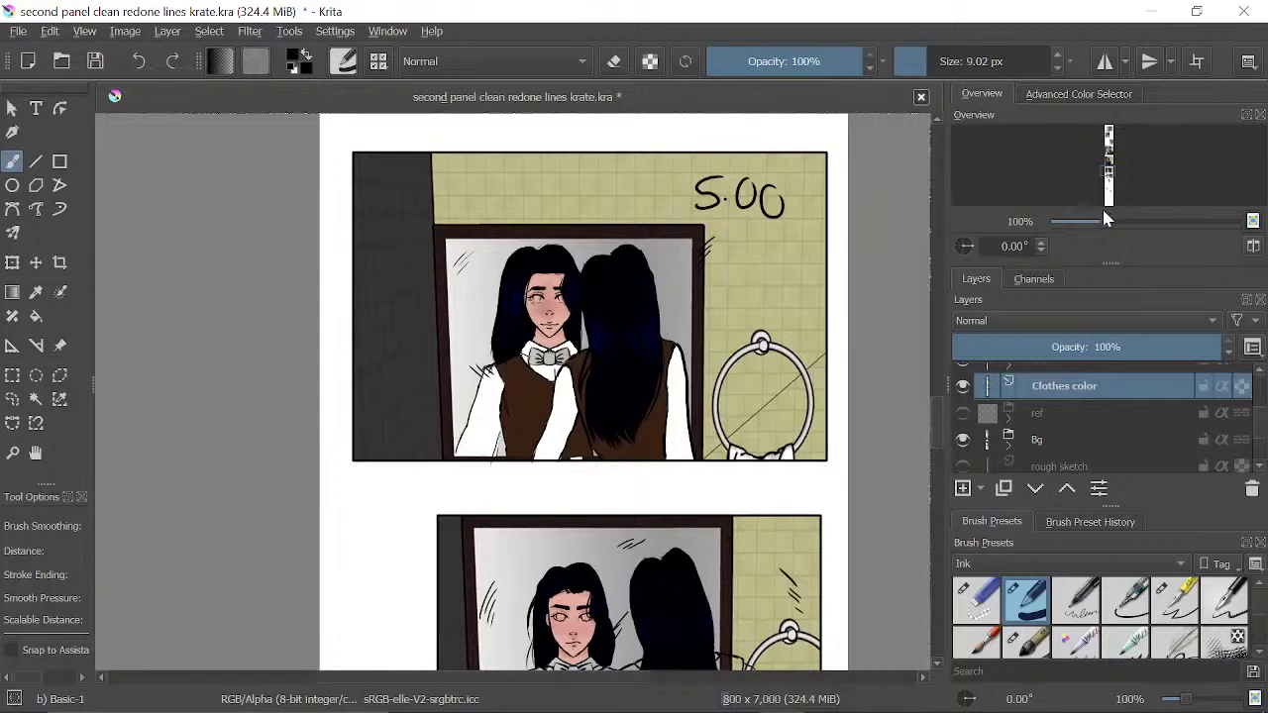
- Paint the mirror reflection's bow tie solid black in the panel marked 5.00
{"action": "left_click_drag", "start_coordinate": [1104, 220], "coordinate": [1164, 220]}
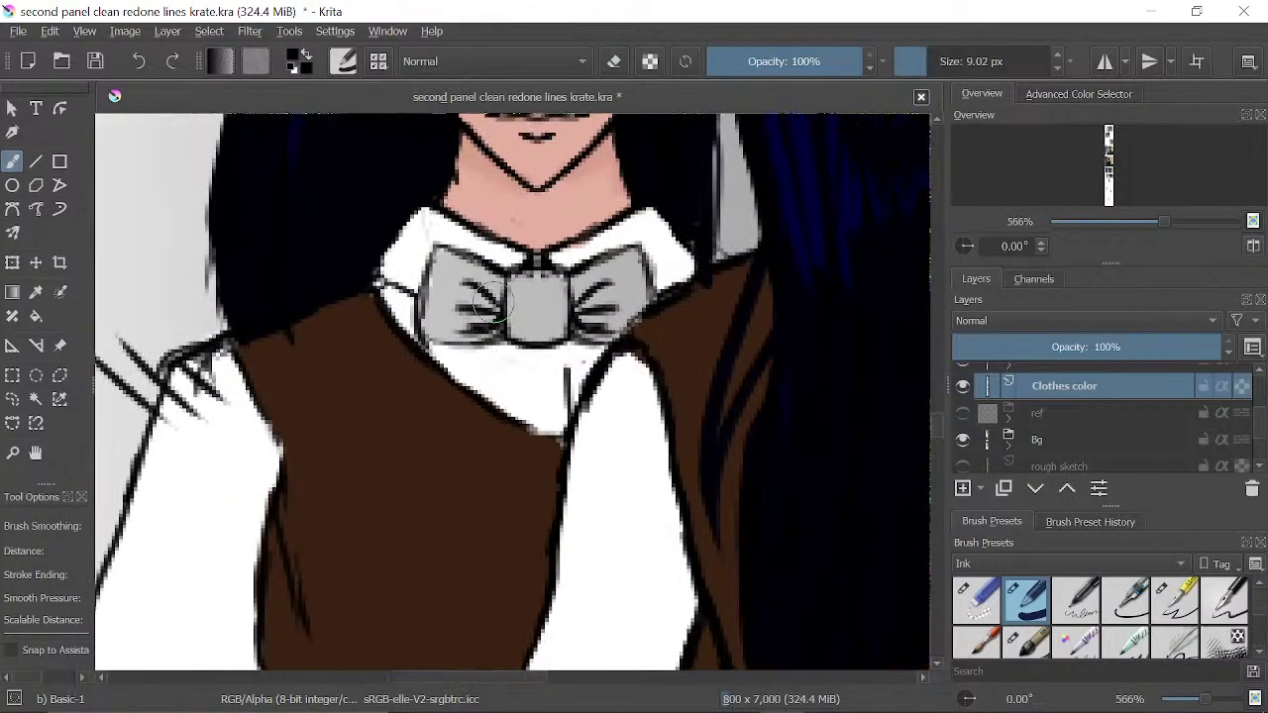
{"action": "mouse_move", "coordinate": [491, 303]}
{"action": "left_mouse_down"}
{"action": "mouse_move", "coordinate": [451, 269]}
{"action": "mouse_move", "coordinate": [445, 306]}
{"action": "mouse_move", "coordinate": [430, 311]}
{"action": "mouse_move", "coordinate": [551, 318]}
{"action": "mouse_move", "coordinate": [549, 289]}
{"action": "mouse_move", "coordinate": [572, 300]}
{"action": "mouse_move", "coordinate": [617, 264]}
{"action": "mouse_move", "coordinate": [634, 287]}
{"action": "mouse_move", "coordinate": [592, 311]}
{"action": "mouse_move", "coordinate": [601, 320]}
{"action": "left_mouse_up"}
{"action": "left_click_drag", "start_coordinate": [608, 321], "coordinate": [634, 298]}
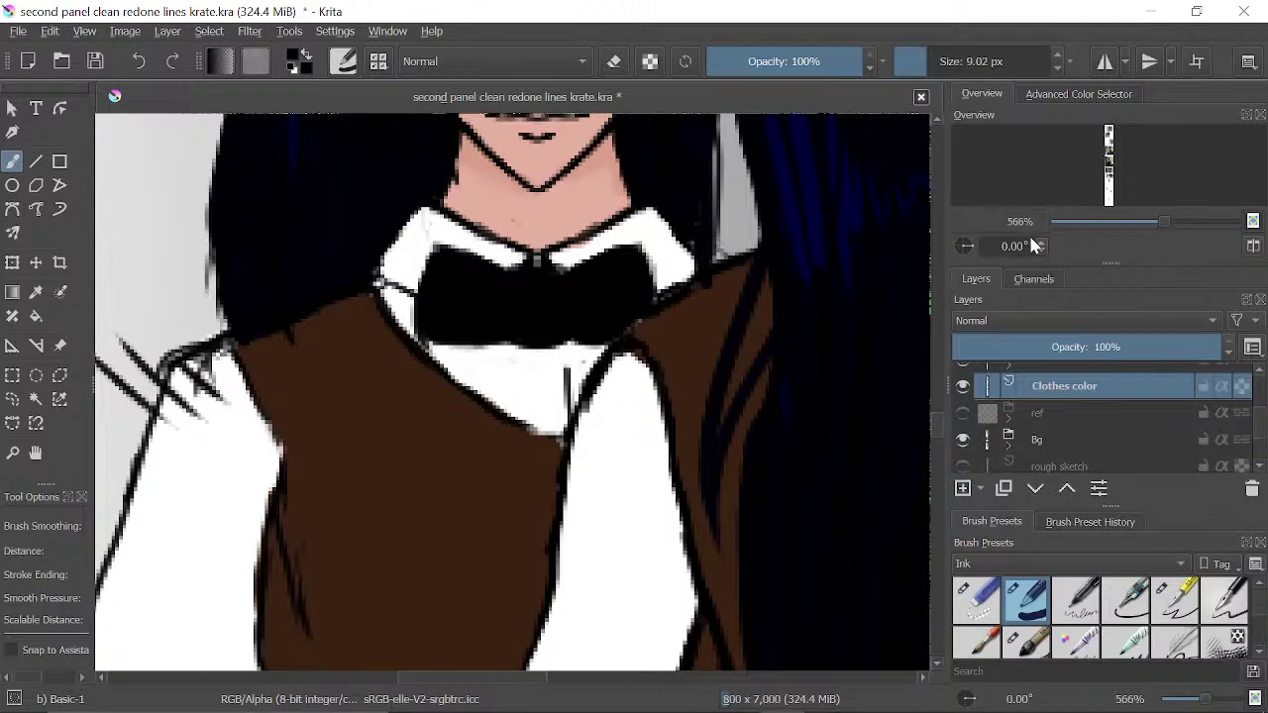
- Paint the mirror reflection's bow tie solid black in the panel below the one marked 5.00
{"action": "left_click_drag", "start_coordinate": [1166, 223], "coordinate": [1129, 222]}
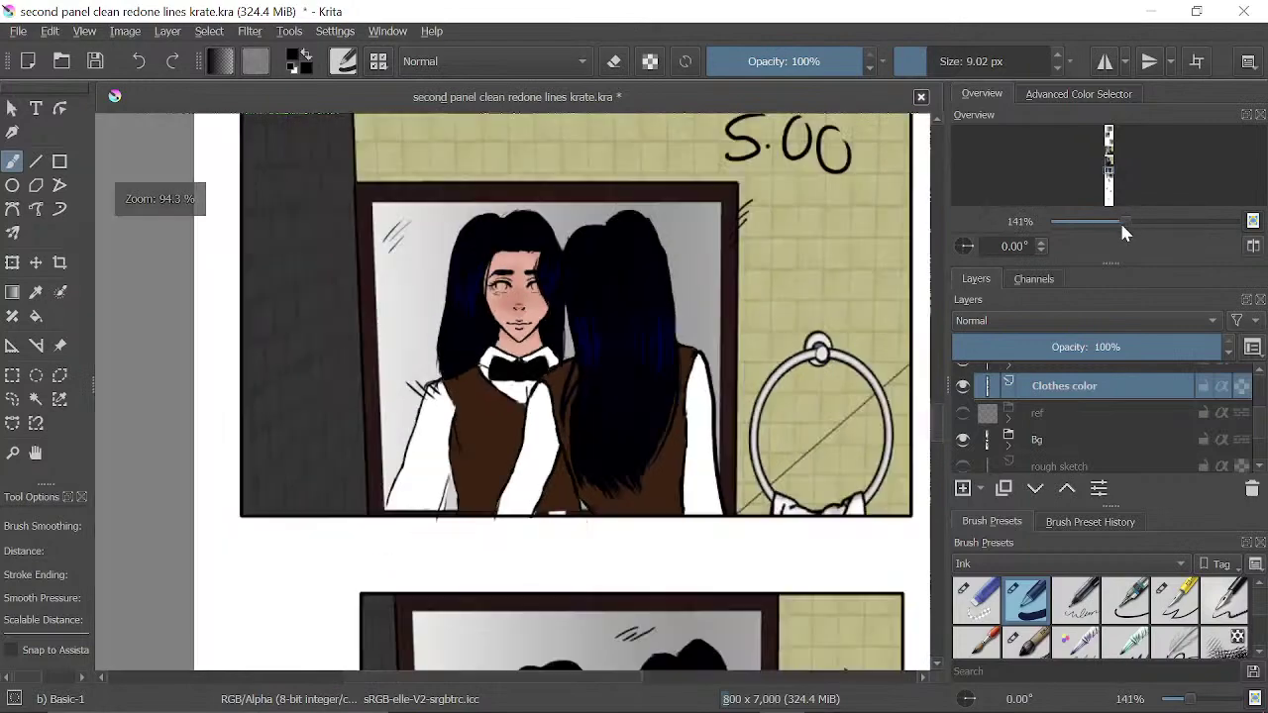
{"action": "left_click_drag", "start_coordinate": [795, 518], "coordinate": [779, 283]}
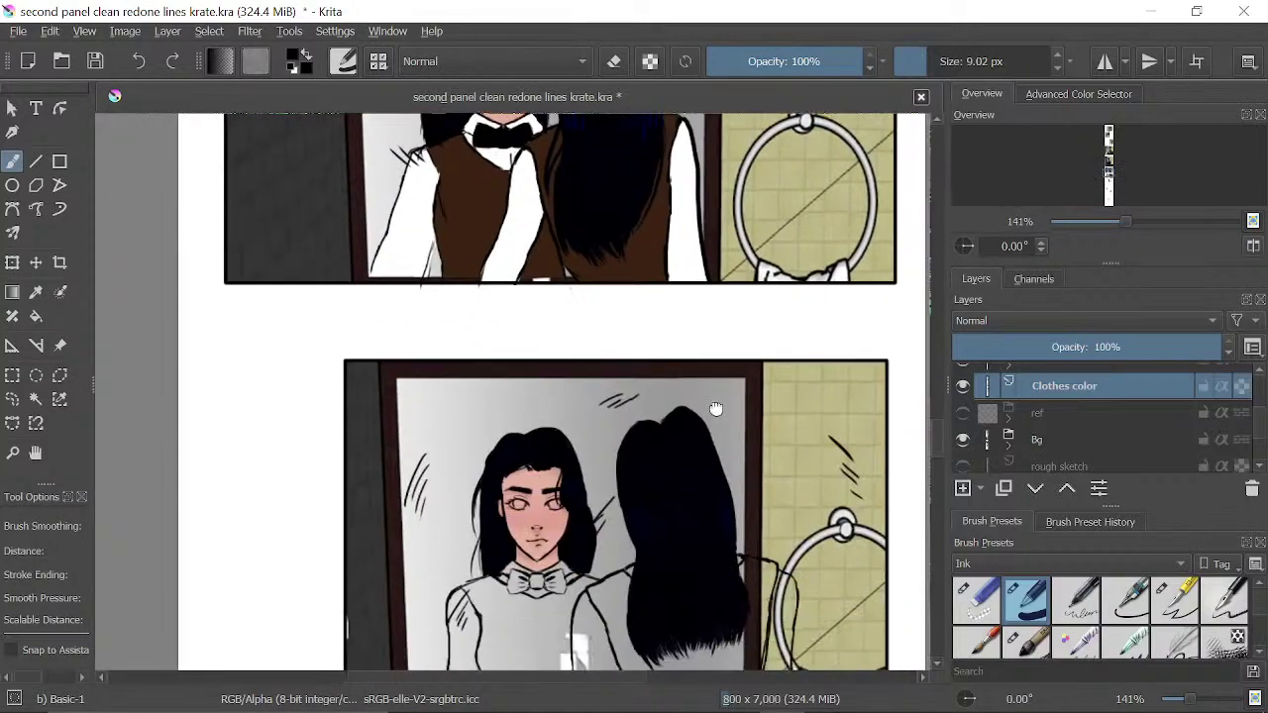
{"action": "left_click_drag", "start_coordinate": [716, 410], "coordinate": [710, 149]}
{"action": "left_click_drag", "start_coordinate": [687, 385], "coordinate": [659, 668]}
{"action": "left_click_drag", "start_coordinate": [678, 237], "coordinate": [672, 215]}
{"action": "left_click_drag", "start_coordinate": [625, 512], "coordinate": [674, 280]}
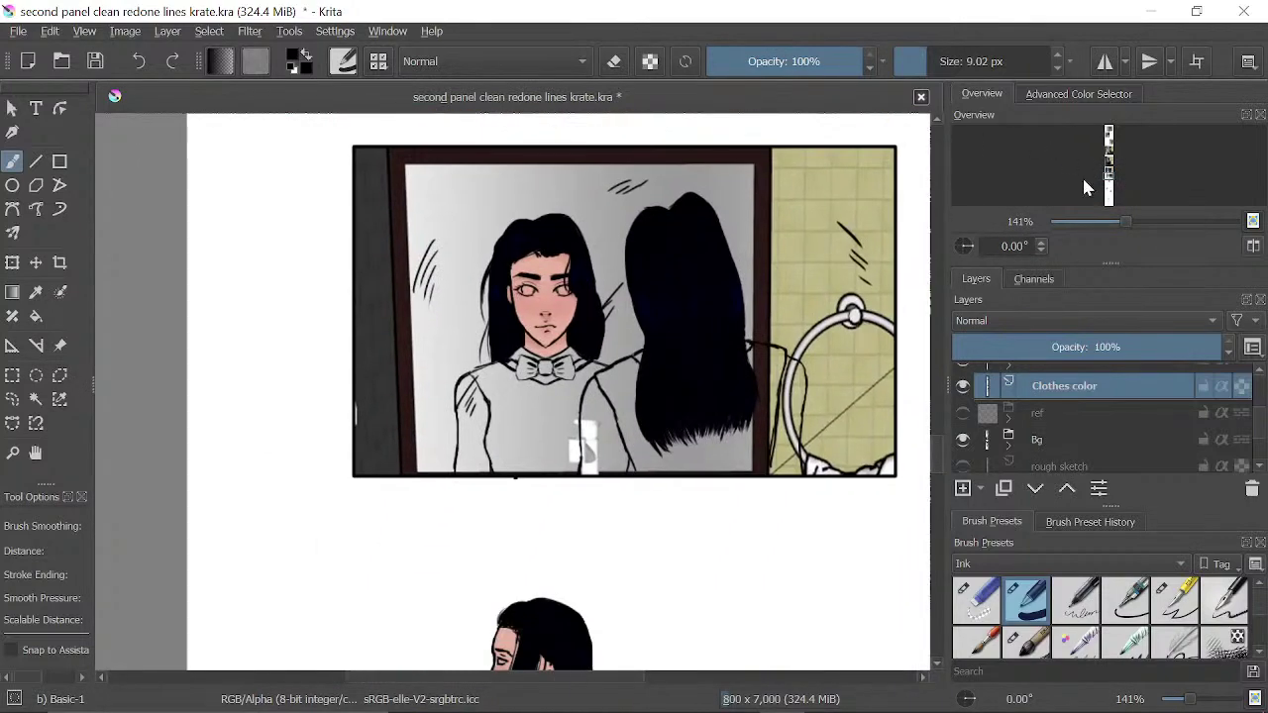
{"action": "left_click_drag", "start_coordinate": [1111, 226], "coordinate": [1154, 223]}
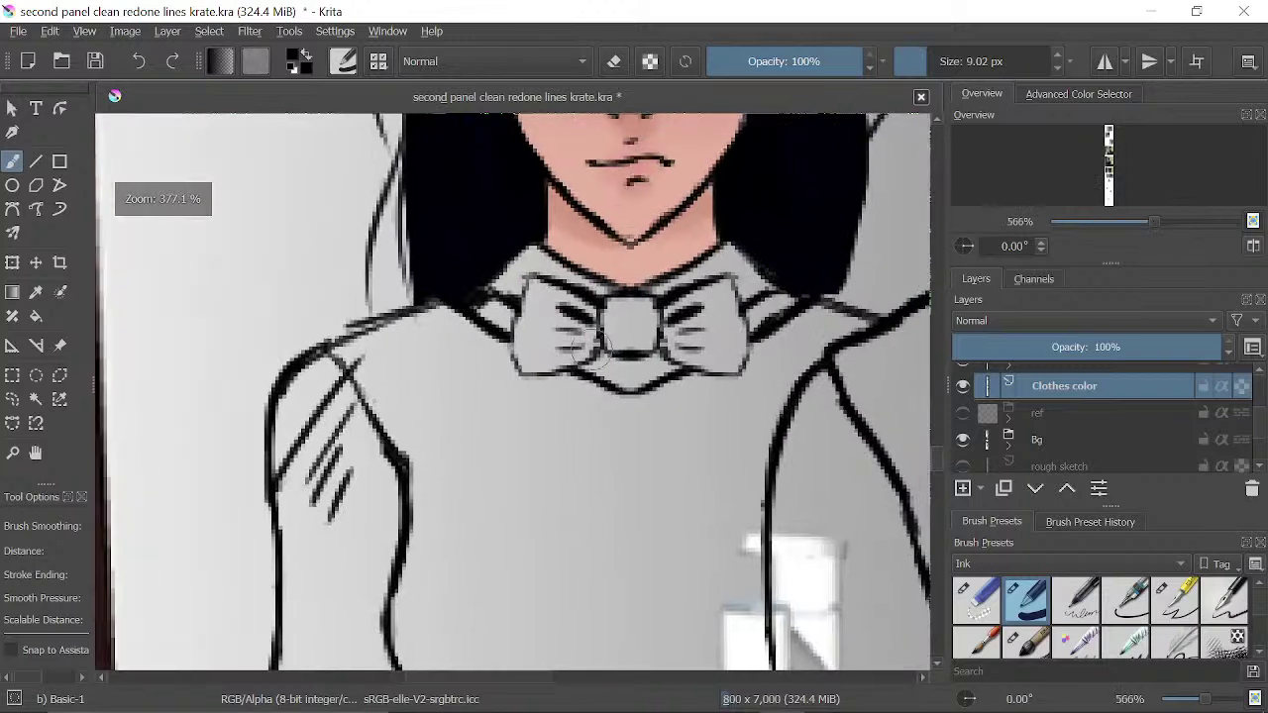
{"action": "mouse_move", "coordinate": [602, 322]}
{"action": "left_mouse_down"}
{"action": "mouse_move", "coordinate": [544, 296]}
{"action": "mouse_move", "coordinate": [530, 359]}
{"action": "mouse_move", "coordinate": [641, 321]}
{"action": "mouse_move", "coordinate": [621, 314]}
{"action": "mouse_move", "coordinate": [644, 314]}
{"action": "mouse_move", "coordinate": [620, 315]}
{"action": "mouse_move", "coordinate": [624, 335]}
{"action": "mouse_move", "coordinate": [649, 335]}
{"action": "mouse_move", "coordinate": [574, 314]}
{"action": "left_mouse_up"}
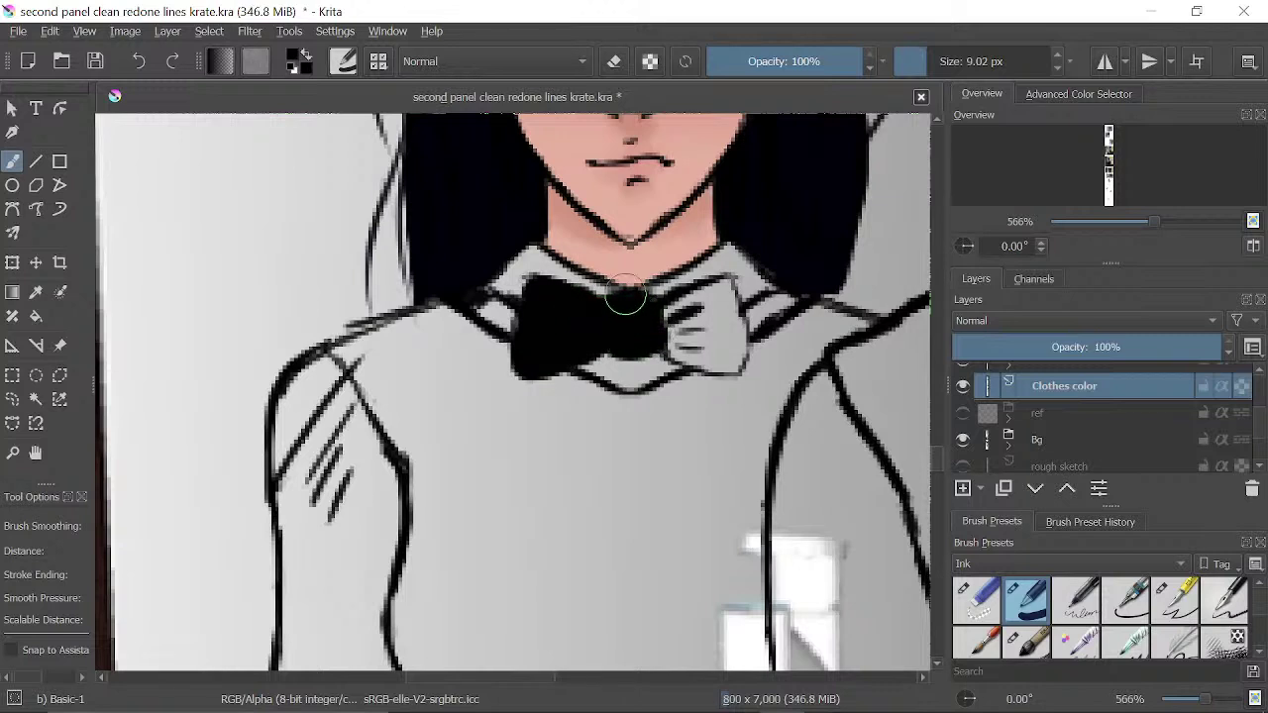
{"action": "left_click_drag", "start_coordinate": [740, 298], "coordinate": [660, 305]}
{"action": "mouse_move", "coordinate": [582, 320]}
{"action": "left_mouse_down"}
{"action": "mouse_move", "coordinate": [640, 303]}
{"action": "mouse_move", "coordinate": [649, 345]}
{"action": "mouse_move", "coordinate": [614, 355]}
{"action": "mouse_move", "coordinate": [631, 354]}
{"action": "mouse_move", "coordinate": [566, 323]}
{"action": "left_mouse_up"}
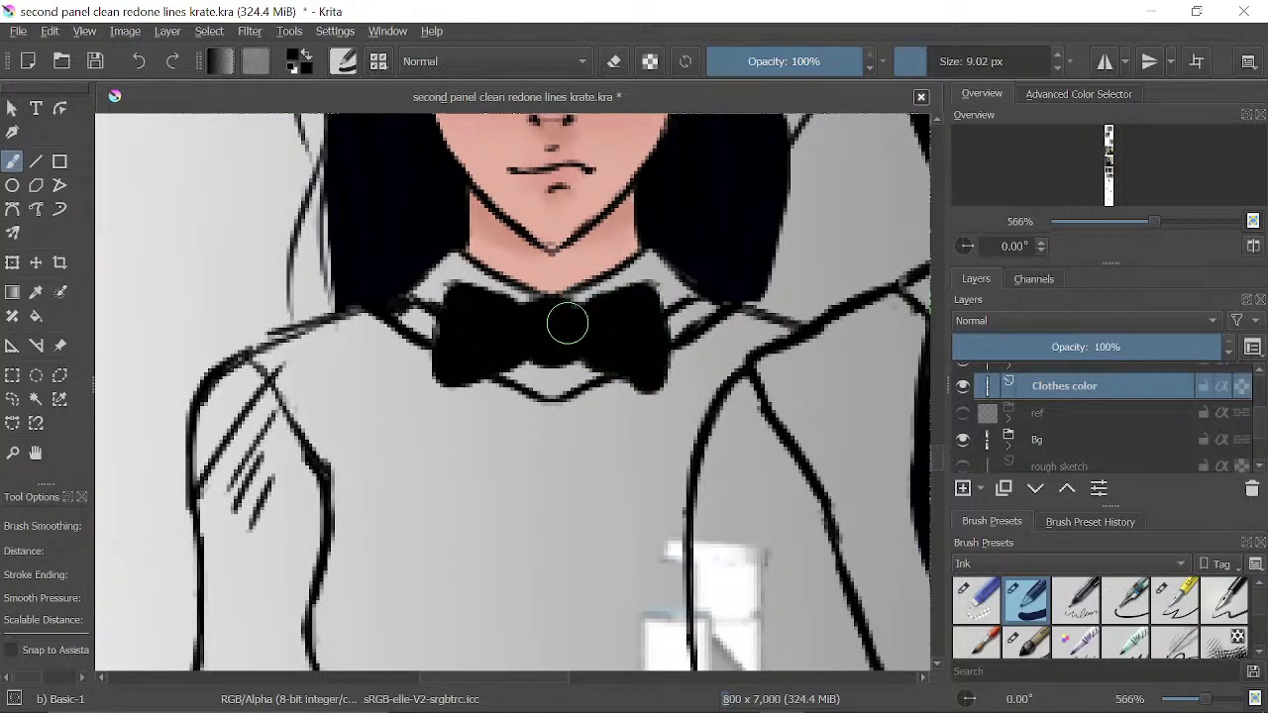
- Erase the black spill below the lower corner of the reflection's bow tie
{"action": "key", "text": "e"}
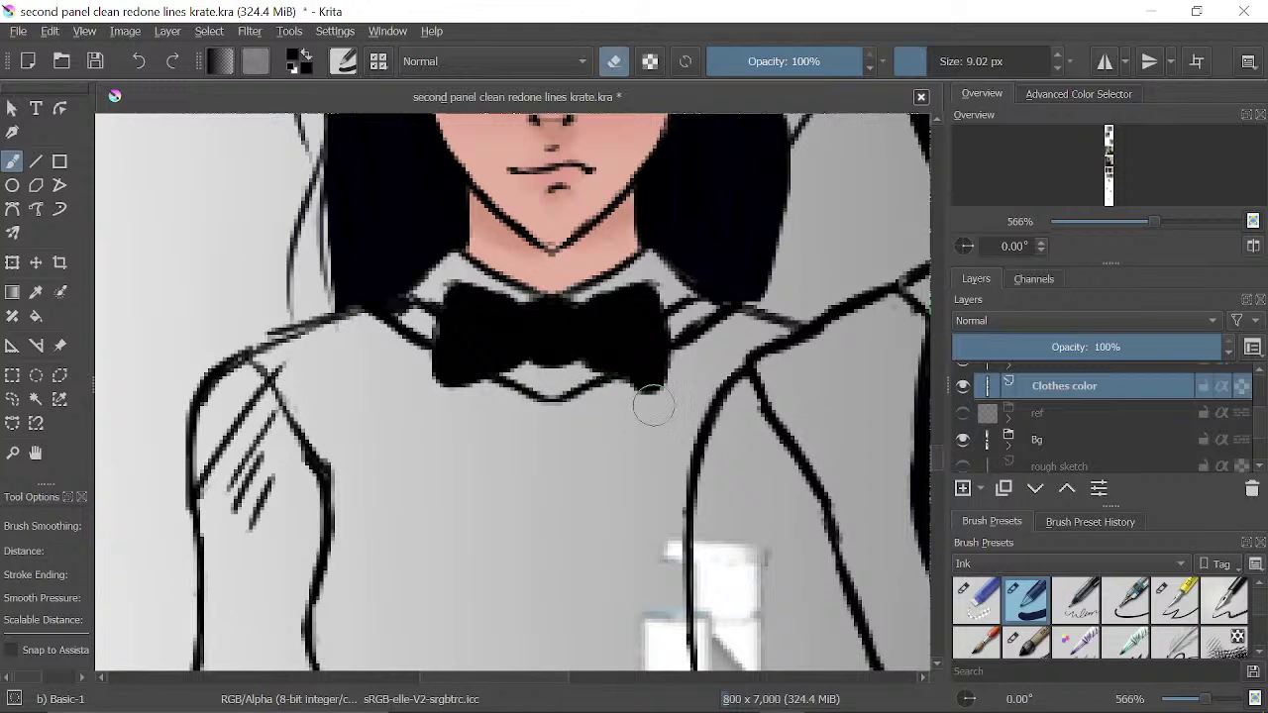
{"action": "mouse_move", "coordinate": [628, 396]}
{"action": "left_mouse_down"}
{"action": "mouse_move", "coordinate": [592, 382]}
{"action": "mouse_move", "coordinate": [634, 365]}
{"action": "mouse_move", "coordinate": [580, 355]}
{"action": "mouse_move", "coordinate": [586, 323]}
{"action": "mouse_move", "coordinate": [631, 374]}
{"action": "mouse_move", "coordinate": [621, 367]}
{"action": "mouse_move", "coordinate": [654, 367]}
{"action": "mouse_move", "coordinate": [581, 329]}
{"action": "mouse_move", "coordinate": [607, 316]}
{"action": "mouse_move", "coordinate": [641, 363]}
{"action": "mouse_move", "coordinate": [592, 394]}
{"action": "mouse_move", "coordinate": [613, 404]}
{"action": "mouse_move", "coordinate": [591, 399]}
{"action": "mouse_move", "coordinate": [646, 406]}
{"action": "left_mouse_up"}
{"action": "key", "text": "e"}
{"action": "key", "text": "e"}
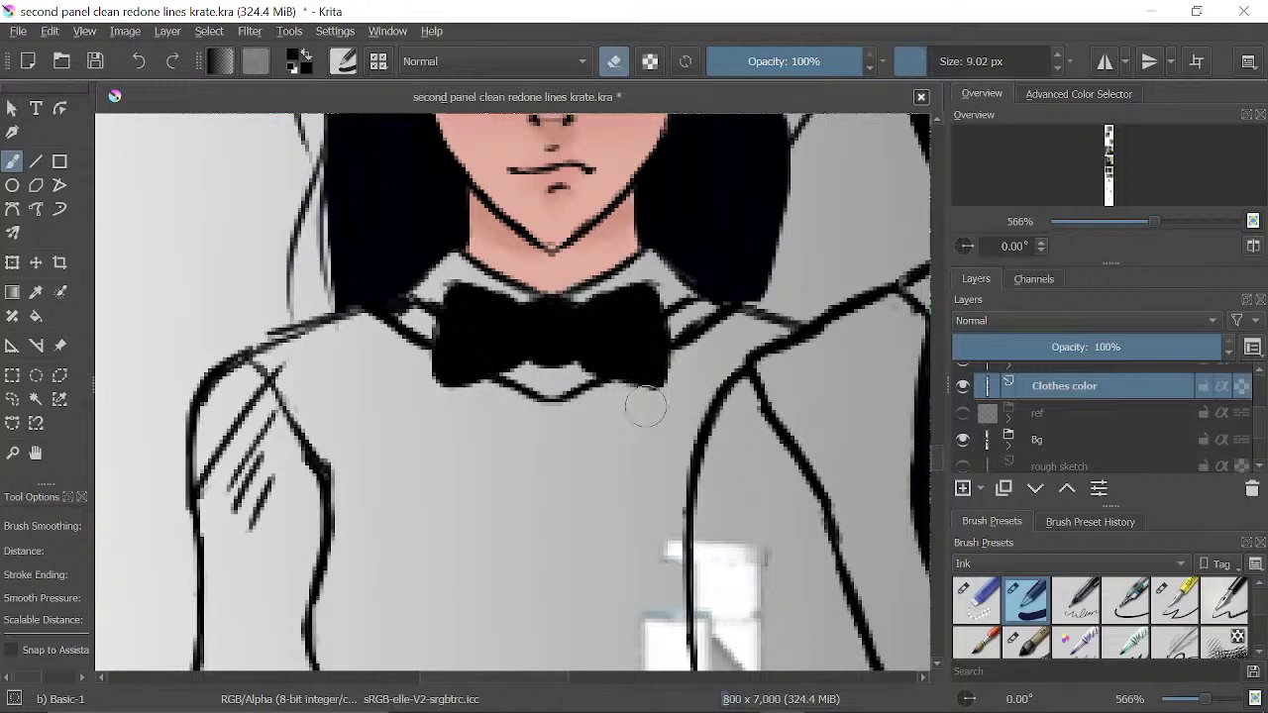
- Sample the sleeve's white in the panel marked 5.00 and fill the small triangular gap at the foreground figure's vest hem
{"action": "left_click_drag", "start_coordinate": [407, 235], "coordinate": [444, 450]}
{"action": "left_click_drag", "start_coordinate": [614, 255], "coordinate": [579, 493]}
{"action": "left_click_drag", "start_coordinate": [594, 253], "coordinate": [550, 521]}
{"action": "mouse_move", "coordinate": [592, 267]}
{"action": "left_mouse_down"}
{"action": "mouse_move", "coordinate": [557, 509]}
{"action": "mouse_move", "coordinate": [543, 515]}
{"action": "left_mouse_up"}
{"action": "mouse_move", "coordinate": [522, 131]}
{"action": "left_mouse_down"}
{"action": "mouse_move", "coordinate": [512, 297]}
{"action": "mouse_move", "coordinate": [522, 290]}
{"action": "left_mouse_up"}
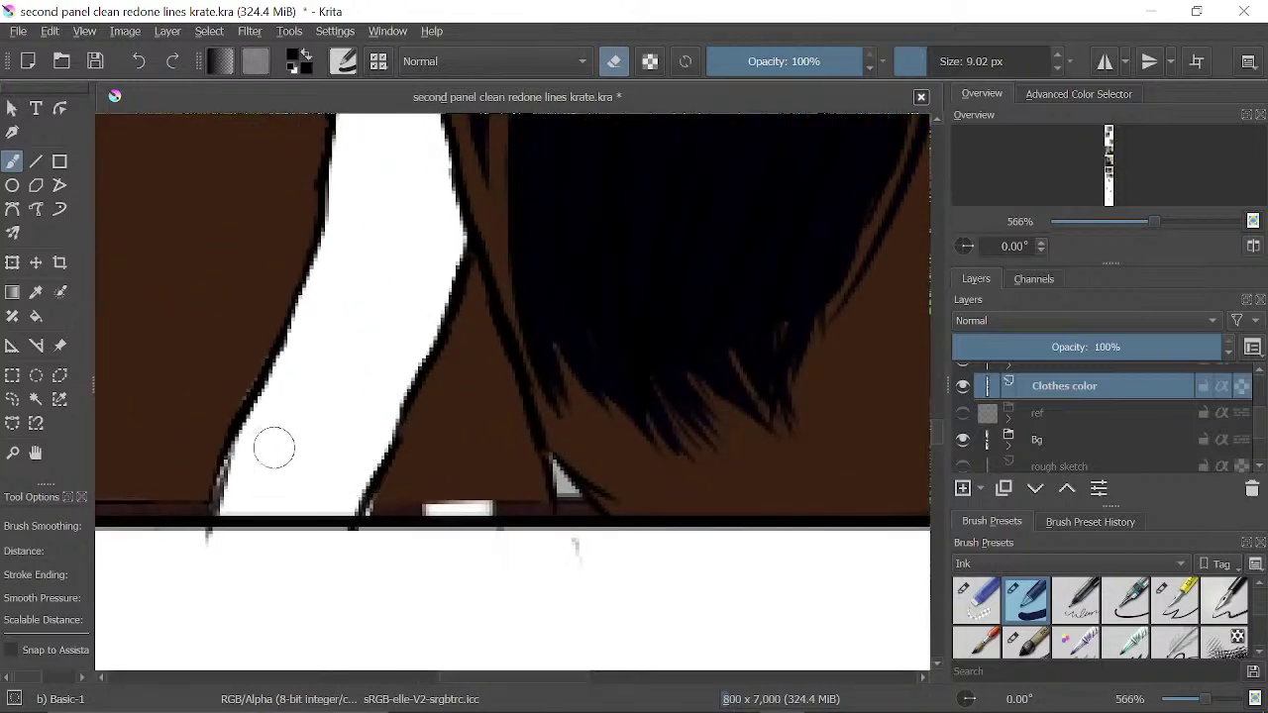
{"action": "key", "text": "e"}
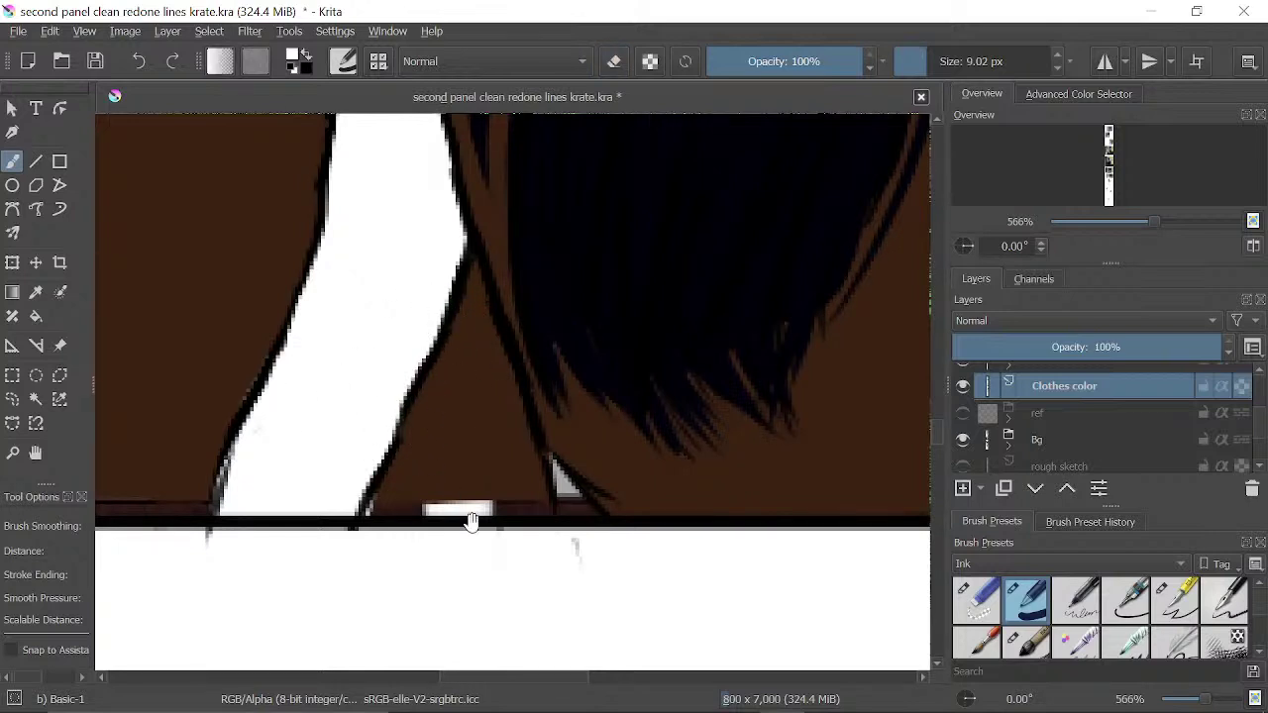
{"action": "scroll", "coordinate": [447, 518], "scroll_direction": "down", "scroll_amount": 3}
{"action": "left_click_drag", "start_coordinate": [461, 505], "coordinate": [468, 578]}
{"action": "mouse_move", "coordinate": [551, 294]}
{"action": "left_mouse_down"}
{"action": "mouse_move", "coordinate": [544, 263]}
{"action": "mouse_move", "coordinate": [577, 299]}
{"action": "left_mouse_up"}
{"action": "mouse_move", "coordinate": [535, 241]}
{"action": "left_mouse_down"}
{"action": "mouse_move", "coordinate": [556, 349]}
{"action": "mouse_move", "coordinate": [524, 340]}
{"action": "mouse_move", "coordinate": [532, 370]}
{"action": "mouse_move", "coordinate": [567, 348]}
{"action": "mouse_move", "coordinate": [594, 362]}
{"action": "mouse_move", "coordinate": [586, 373]}
{"action": "left_mouse_up"}
{"action": "left_click", "coordinate": [500, 318], "text": "ctrl"}
{"action": "left_click", "coordinate": [313, 290], "text": "ctrl"}
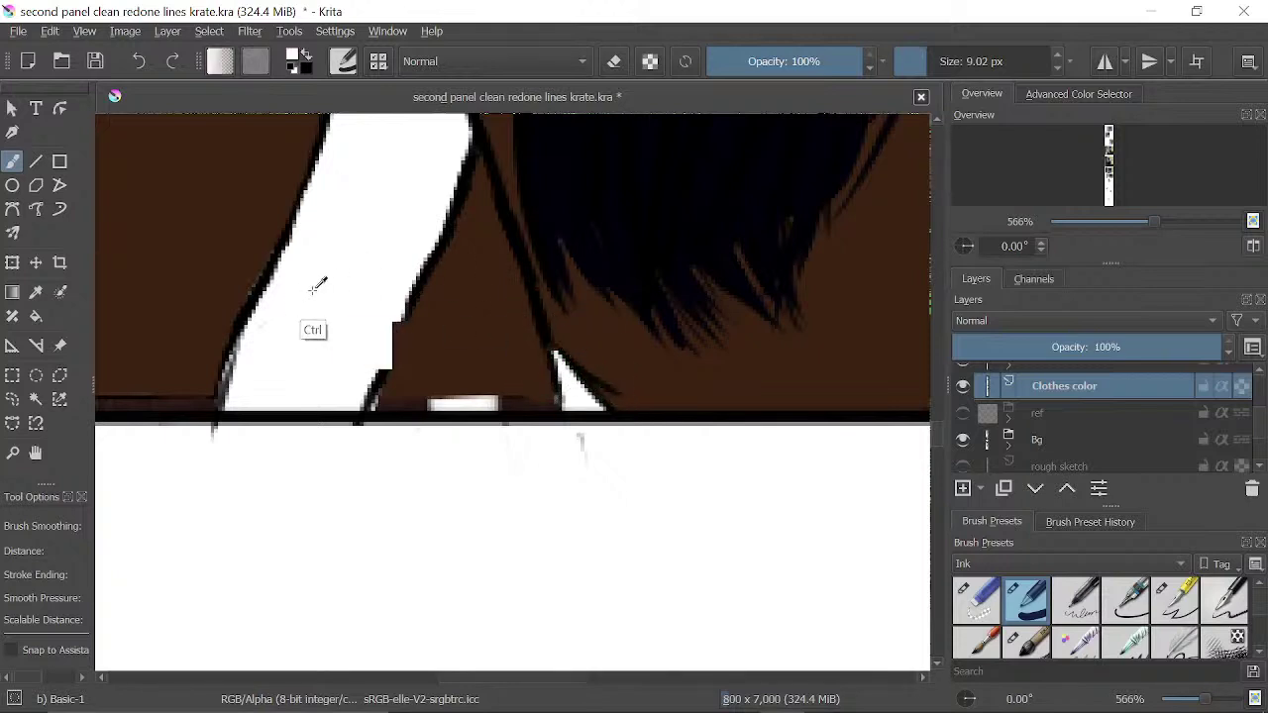
- Paint the reflection's outer sleeve white in the lower mirror panel, from the shoulder down to the panel border
{"action": "left_click_drag", "start_coordinate": [523, 461], "coordinate": [549, 156]}
{"action": "left_click_drag", "start_coordinate": [581, 413], "coordinate": [526, 215]}
{"action": "left_click_drag", "start_coordinate": [569, 387], "coordinate": [596, 112]}
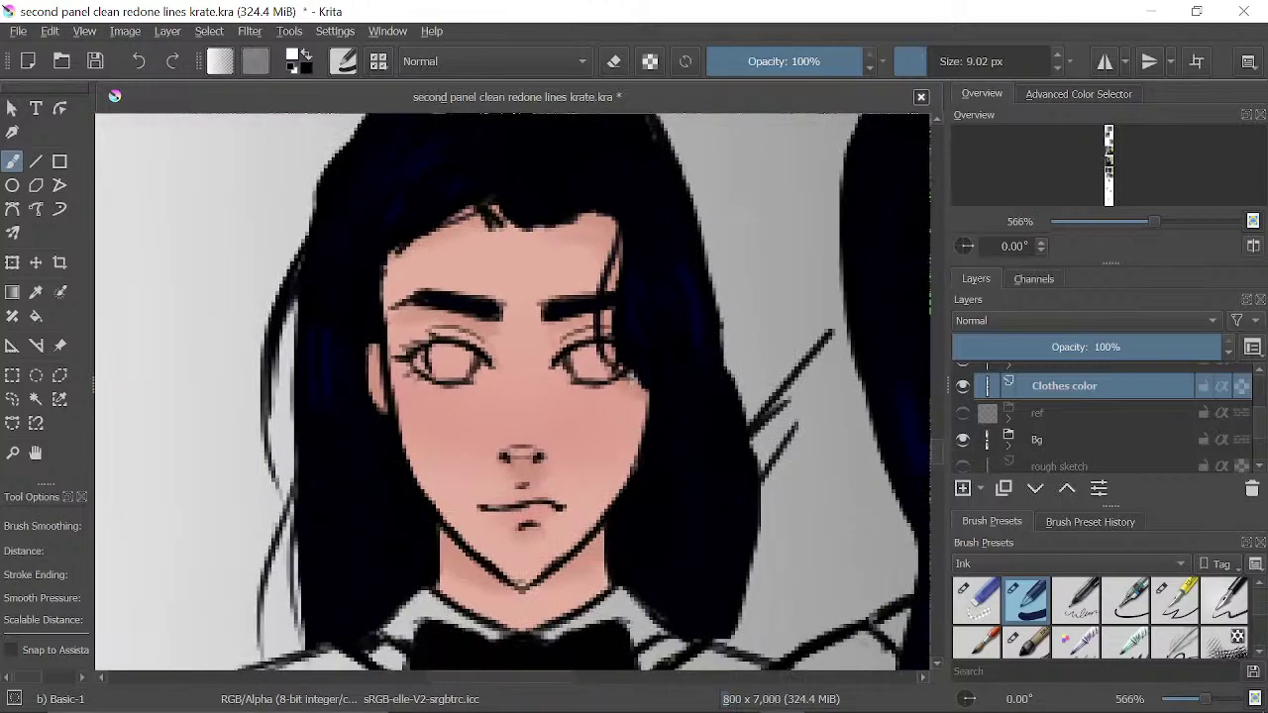
{"action": "left_click_drag", "start_coordinate": [623, 494], "coordinate": [693, 203]}
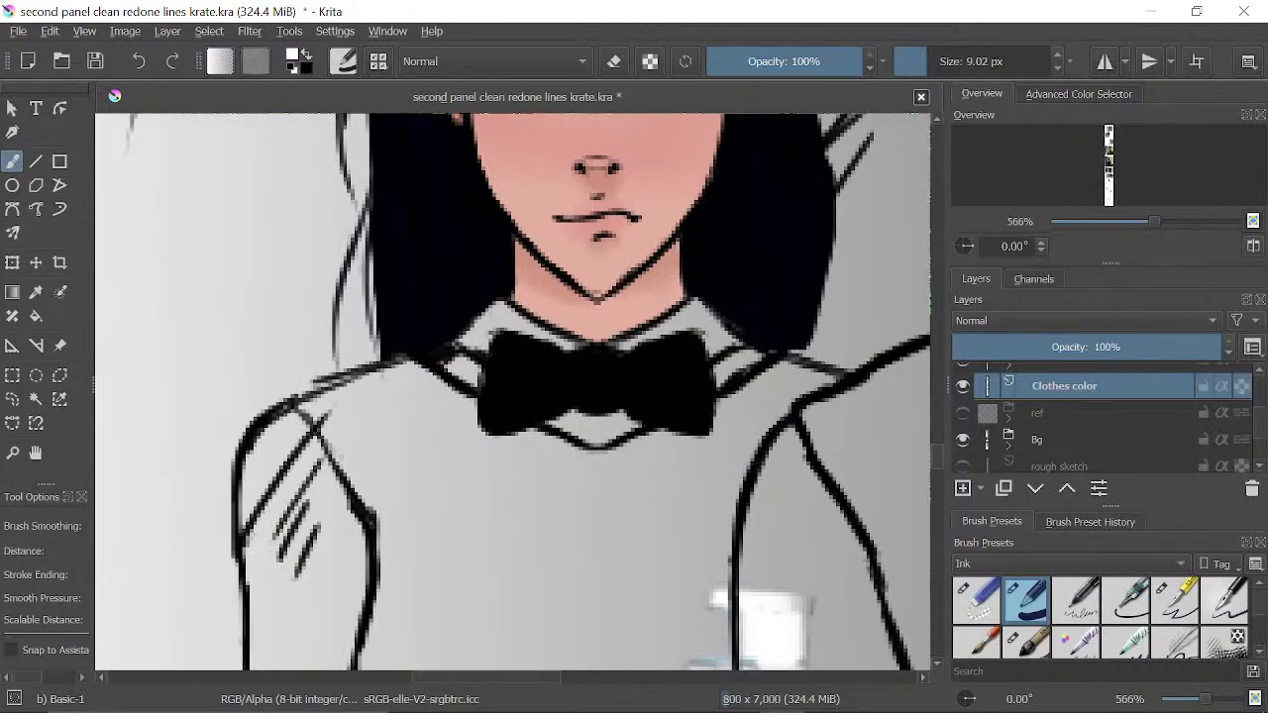
{"action": "left_click_drag", "start_coordinate": [584, 433], "coordinate": [662, 251]}
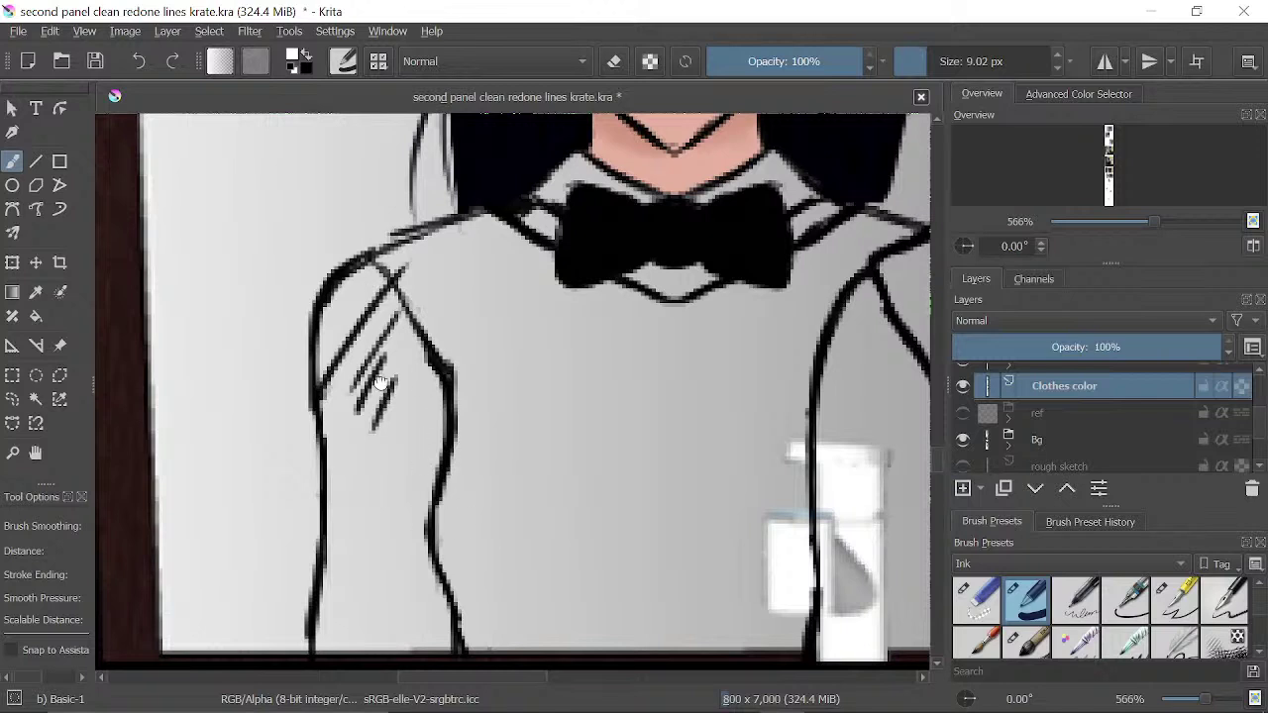
{"action": "left_click_drag", "start_coordinate": [380, 384], "coordinate": [356, 320]}
{"action": "mouse_move", "coordinate": [351, 271]}
{"action": "left_mouse_down"}
{"action": "mouse_move", "coordinate": [375, 340]}
{"action": "mouse_move", "coordinate": [333, 236]}
{"action": "mouse_move", "coordinate": [312, 342]}
{"action": "mouse_move", "coordinate": [331, 406]}
{"action": "mouse_move", "coordinate": [370, 376]}
{"action": "mouse_move", "coordinate": [390, 402]}
{"action": "mouse_move", "coordinate": [376, 283]}
{"action": "mouse_move", "coordinate": [399, 365]}
{"action": "mouse_move", "coordinate": [395, 323]}
{"action": "mouse_move", "coordinate": [367, 452]}
{"action": "mouse_move", "coordinate": [328, 419]}
{"action": "mouse_move", "coordinate": [340, 438]}
{"action": "mouse_move", "coordinate": [325, 434]}
{"action": "mouse_move", "coordinate": [315, 376]}
{"action": "left_mouse_up"}
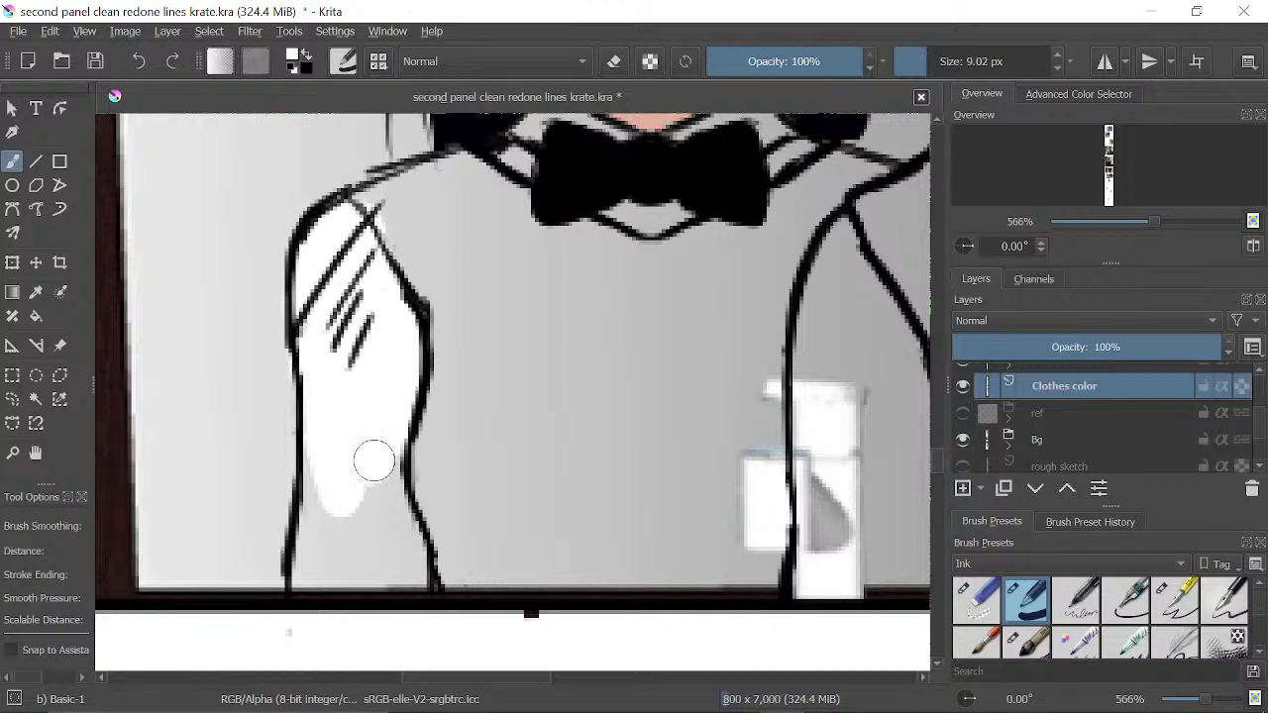
{"action": "mouse_move", "coordinate": [370, 459]}
{"action": "left_mouse_down"}
{"action": "mouse_move", "coordinate": [379, 515]}
{"action": "mouse_move", "coordinate": [387, 466]}
{"action": "mouse_move", "coordinate": [411, 552]}
{"action": "mouse_move", "coordinate": [401, 572]}
{"action": "mouse_move", "coordinate": [306, 572]}
{"action": "mouse_move", "coordinate": [317, 482]}
{"action": "mouse_move", "coordinate": [342, 575]}
{"action": "mouse_move", "coordinate": [358, 541]}
{"action": "left_mouse_up"}
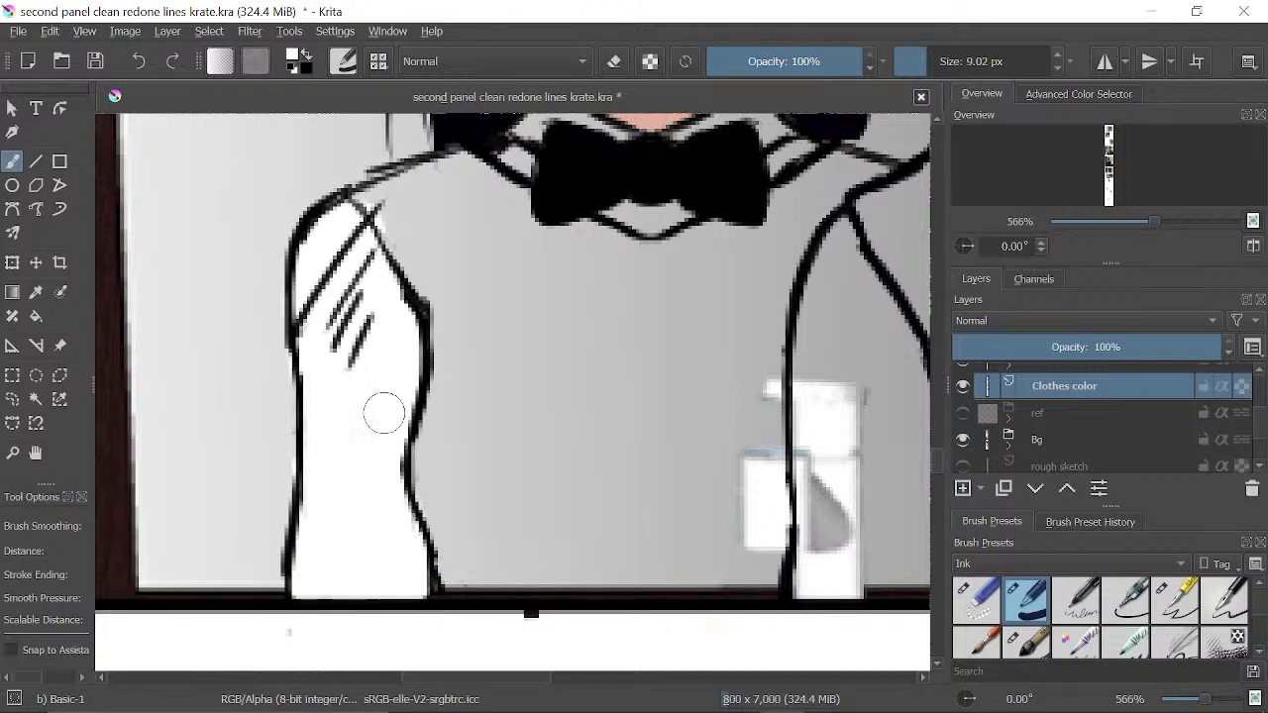
- Undo the stray collar stroke and paint the reflection's collar points white with the 5 px Ink-2 Fineliner brush
{"action": "left_click_drag", "start_coordinate": [485, 218], "coordinate": [425, 399]}
{"action": "left_click_drag", "start_coordinate": [545, 313], "coordinate": [521, 384]}
{"action": "left_click_drag", "start_coordinate": [474, 441], "coordinate": [466, 384]}
{"action": "mouse_move", "coordinate": [431, 326]}
{"action": "left_mouse_down"}
{"action": "mouse_move", "coordinate": [470, 339]}
{"action": "mouse_move", "coordinate": [470, 316]}
{"action": "left_mouse_up"}
{"action": "left_click", "coordinate": [139, 62]}
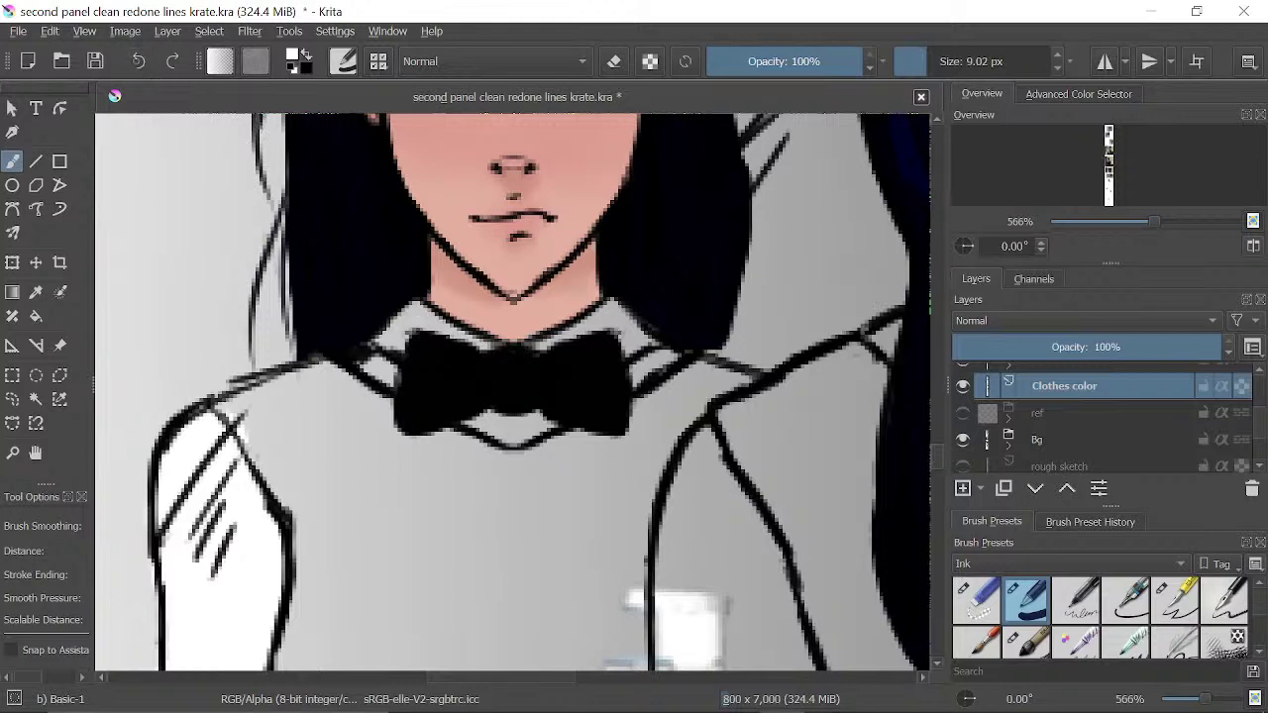
{"action": "left_click", "coordinate": [1161, 609]}
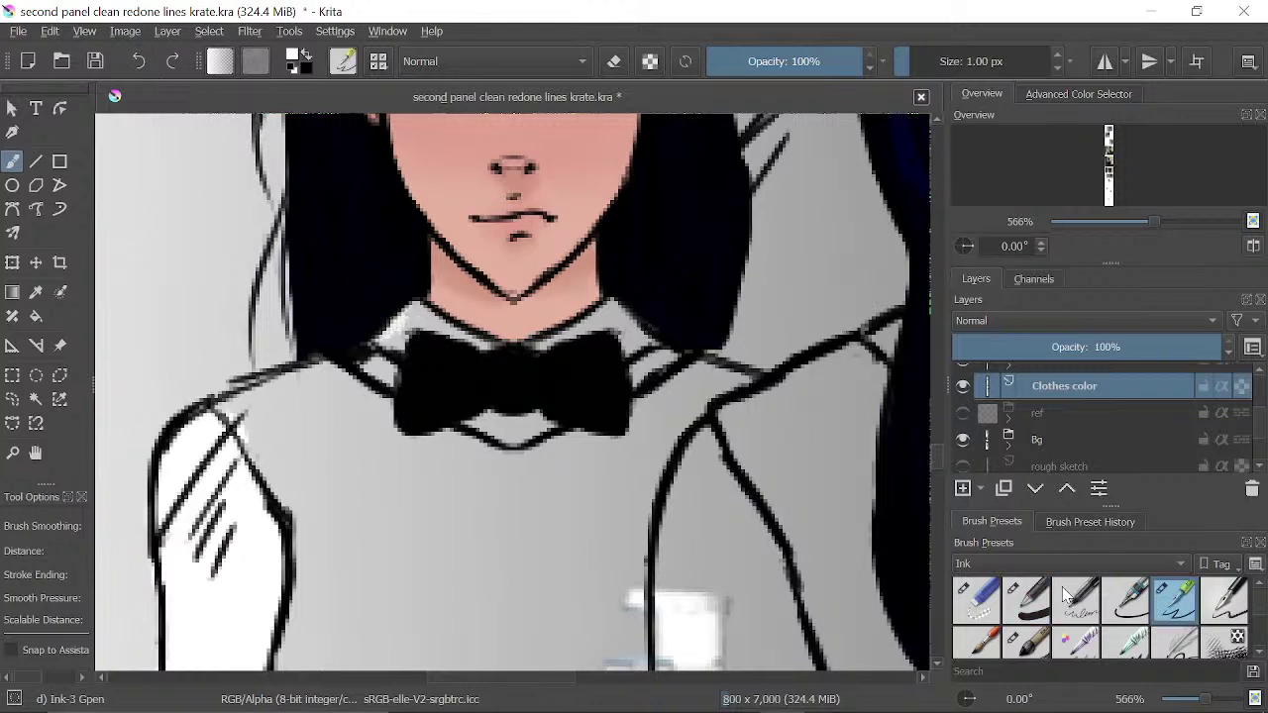
{"action": "left_click", "coordinate": [1109, 610]}
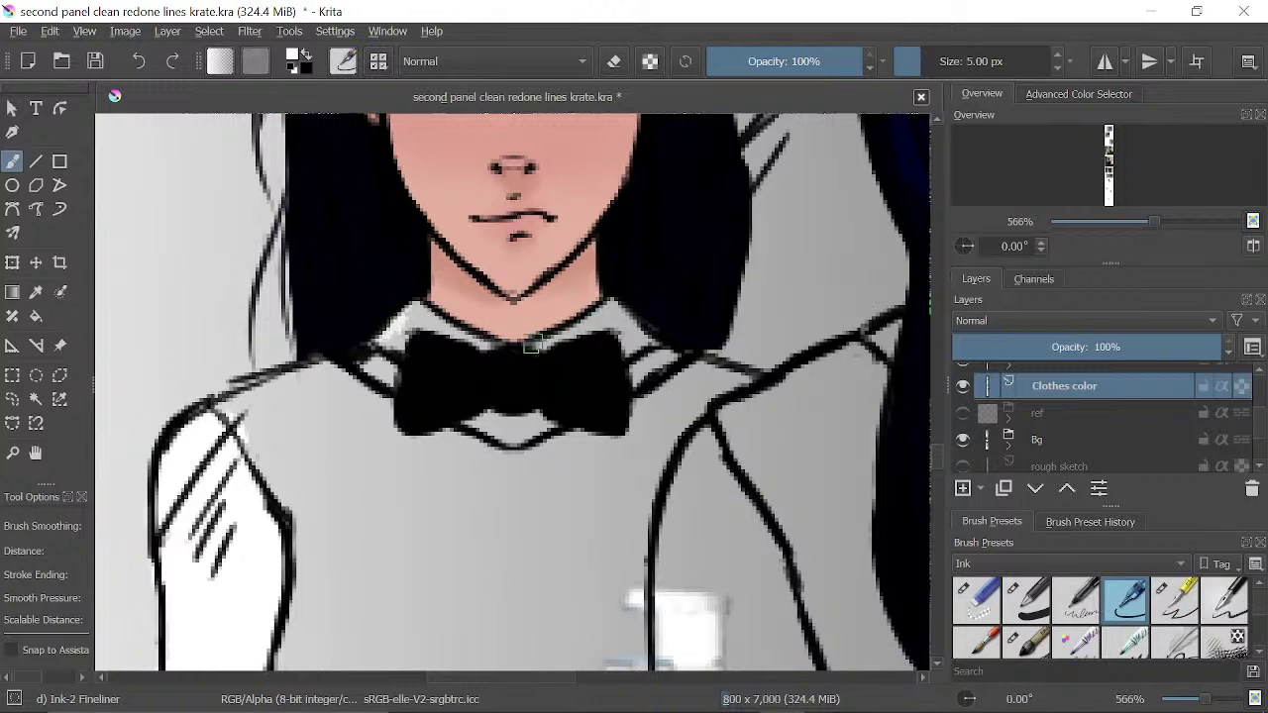
{"action": "mouse_move", "coordinate": [532, 346]}
{"action": "left_mouse_down"}
{"action": "mouse_move", "coordinate": [620, 321]}
{"action": "mouse_move", "coordinate": [664, 364]}
{"action": "left_mouse_up"}
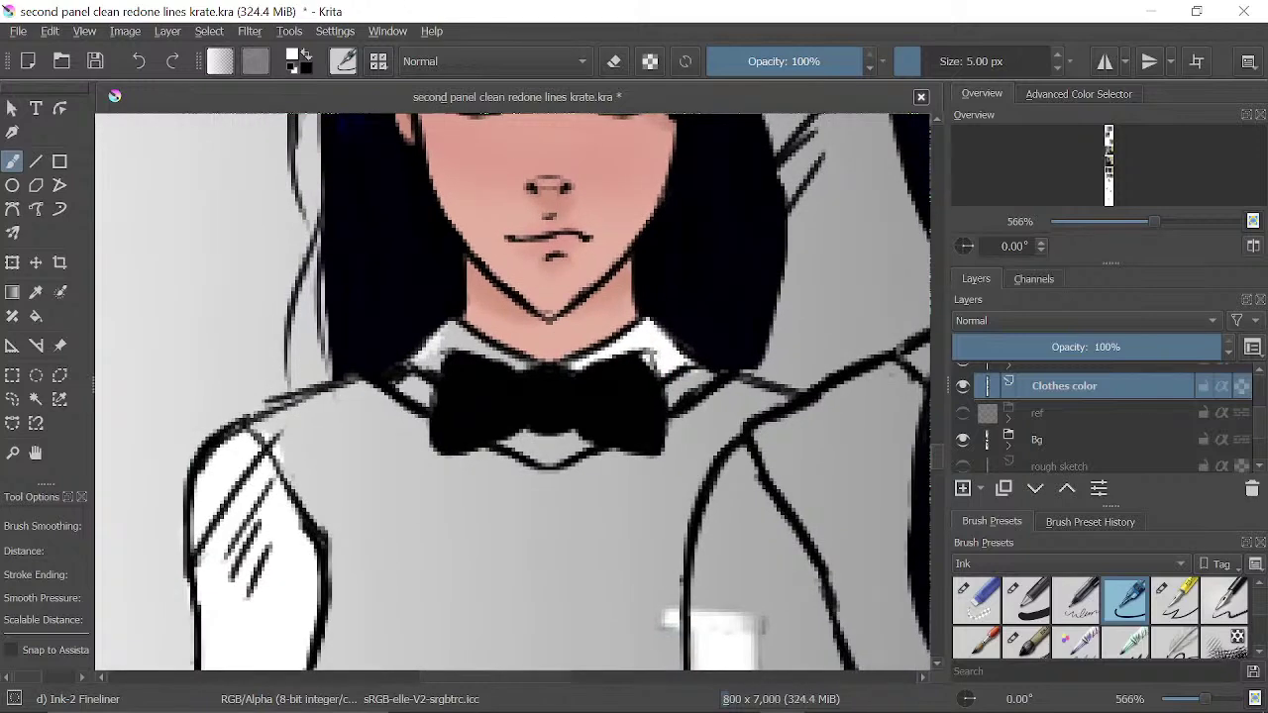
{"action": "left_click_drag", "start_coordinate": [504, 336], "coordinate": [514, 361]}
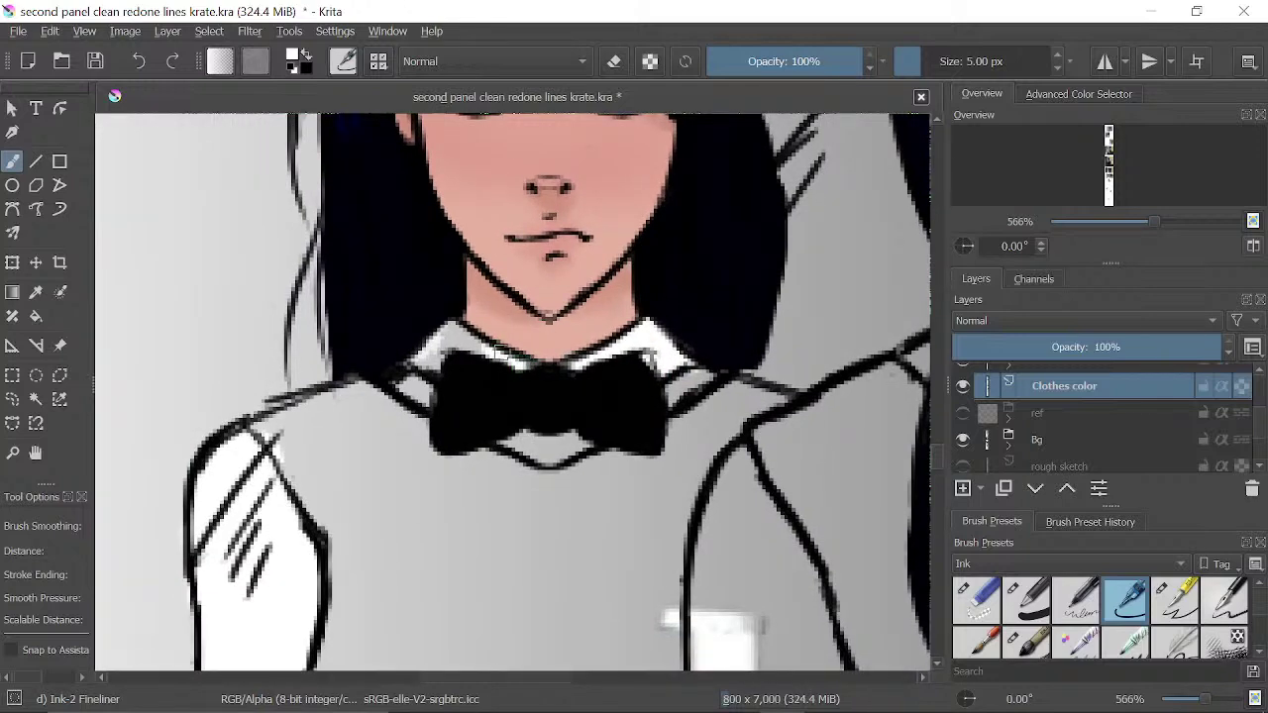
{"action": "mouse_move", "coordinate": [429, 345]}
{"action": "left_mouse_down"}
{"action": "mouse_move", "coordinate": [421, 362]}
{"action": "mouse_move", "coordinate": [491, 354]}
{"action": "left_mouse_up"}
{"action": "left_click_drag", "start_coordinate": [461, 357], "coordinate": [471, 339]}
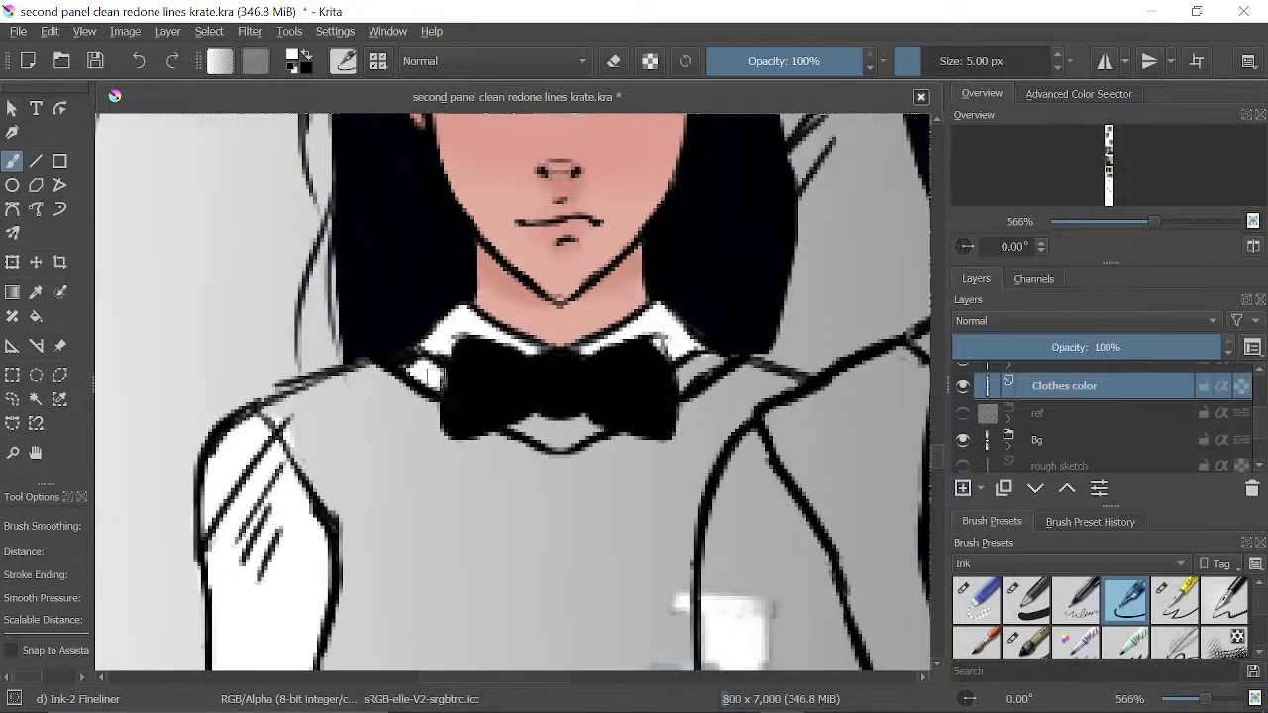
- Fill the reflection's collar band beside the bow tie and the shirt area beneath it with white
{"action": "left_click_drag", "start_coordinate": [434, 377], "coordinate": [437, 386]}
{"action": "left_click_drag", "start_coordinate": [525, 423], "coordinate": [465, 404]}
{"action": "left_click_drag", "start_coordinate": [466, 404], "coordinate": [504, 414]}
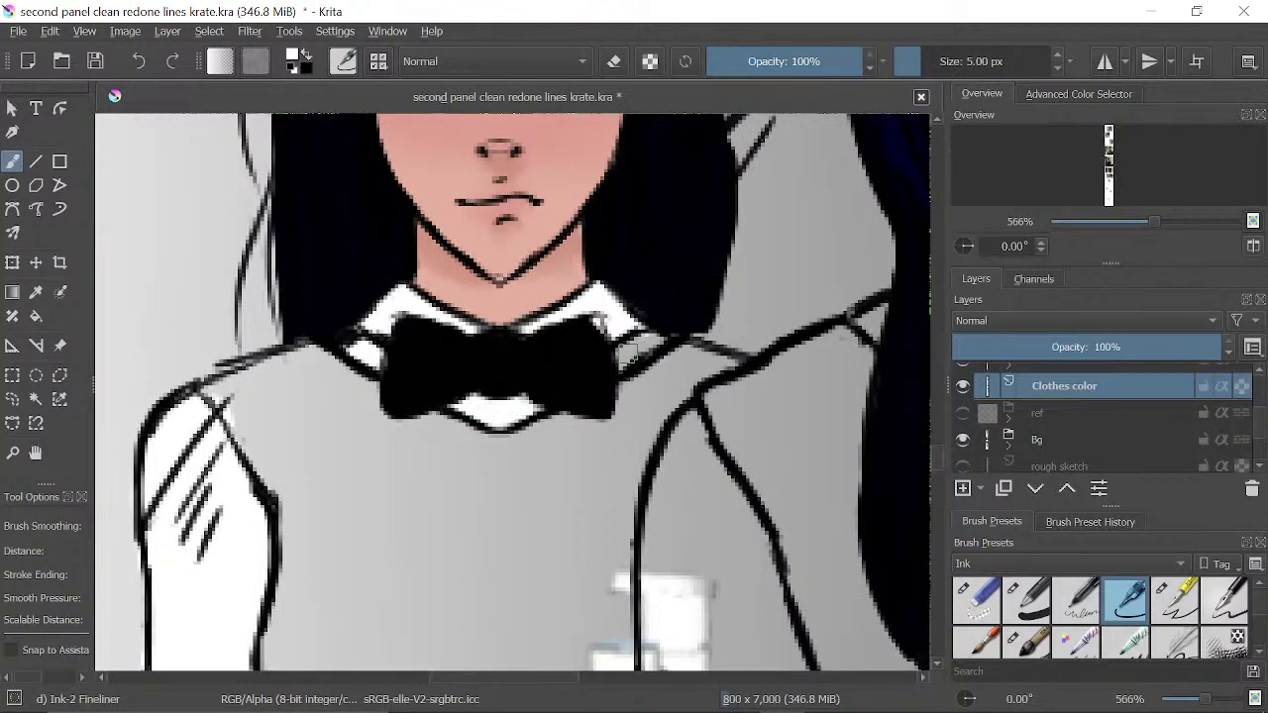
{"action": "left_click_drag", "start_coordinate": [624, 356], "coordinate": [652, 339]}
- Paint the small collar areas on both sides of the foreground figure's hair white
{"action": "mouse_move", "coordinate": [767, 327]}
{"action": "left_mouse_down"}
{"action": "mouse_move", "coordinate": [644, 311]}
{"action": "mouse_move", "coordinate": [568, 319]}
{"action": "left_mouse_up"}
{"action": "left_click_drag", "start_coordinate": [684, 304], "coordinate": [675, 310]}
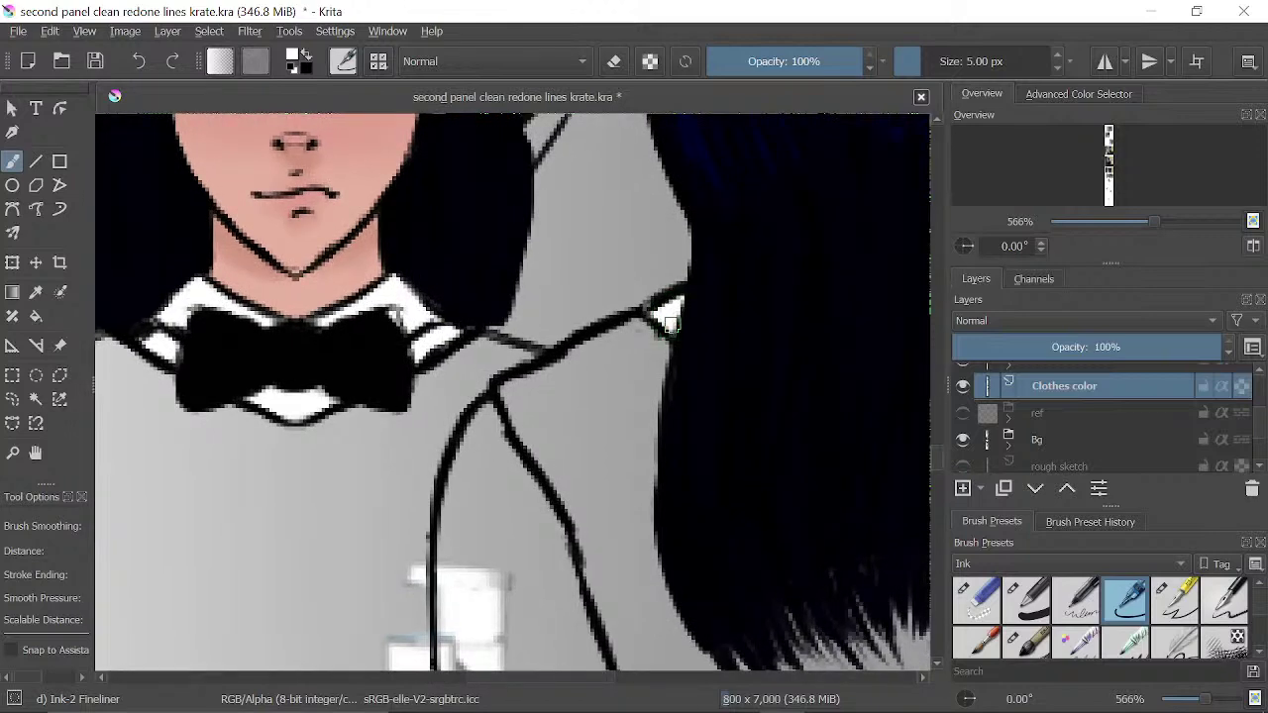
{"action": "scroll", "coordinate": [669, 322], "scroll_direction": "right", "scroll_amount": 10}
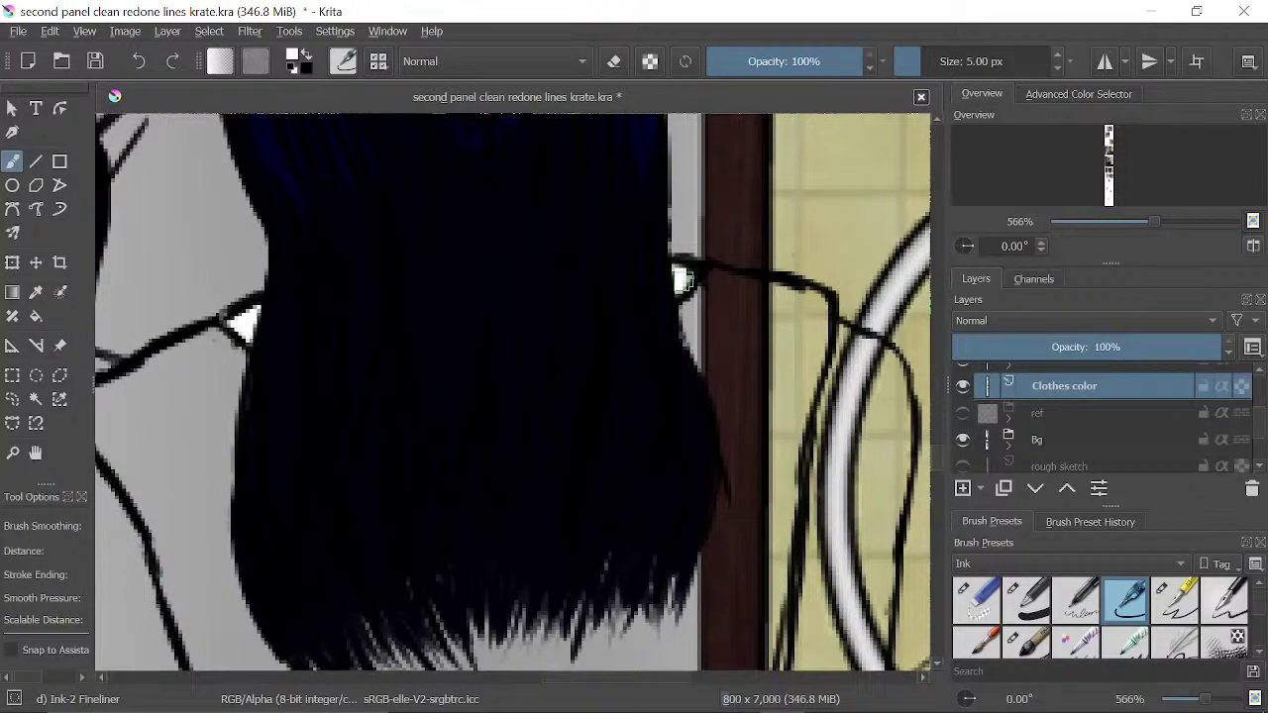
- Paint the foreground figure's sleeve inside the mirror area white with the Basic-1 brush, down to the panel border
{"action": "left_click_drag", "start_coordinate": [606, 382], "coordinate": [770, 228]}
{"action": "mouse_move", "coordinate": [594, 286]}
{"action": "left_mouse_down"}
{"action": "mouse_move", "coordinate": [771, 212]}
{"action": "mouse_move", "coordinate": [675, 224]}
{"action": "left_mouse_up"}
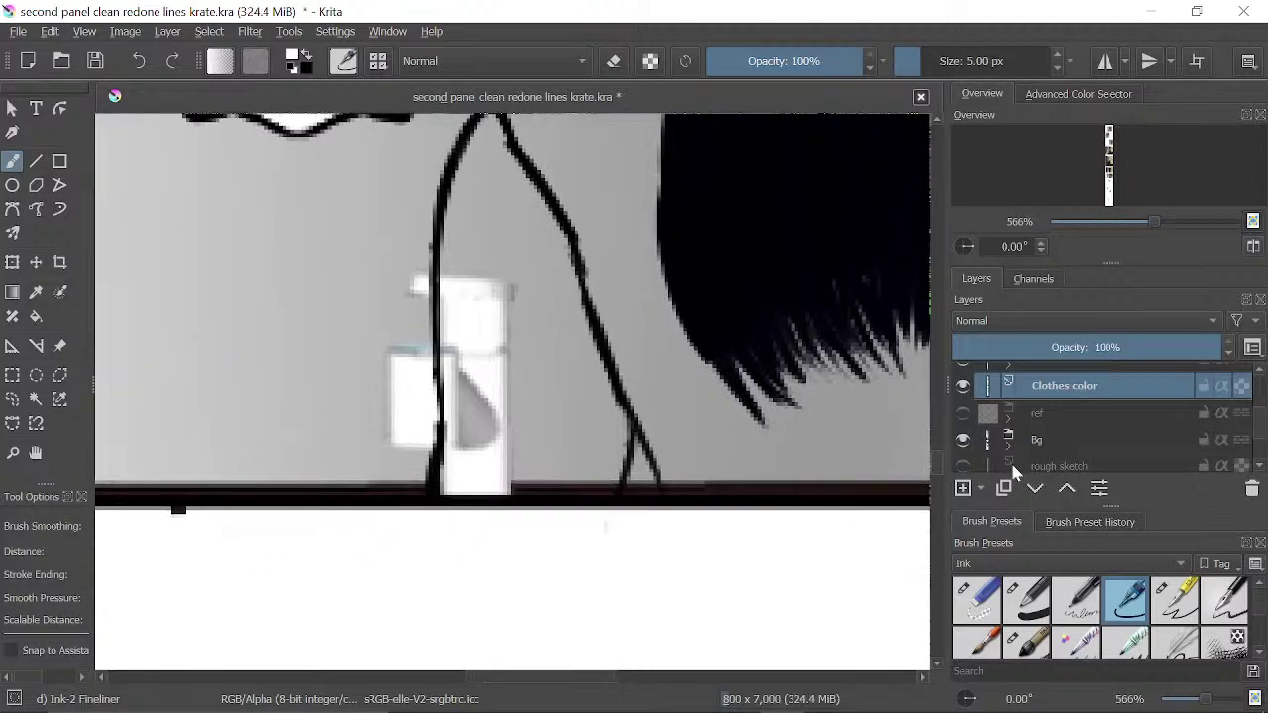
{"action": "left_click", "coordinate": [1026, 599]}
{"action": "scroll", "coordinate": [579, 343], "scroll_direction": "up", "scroll_amount": 3}
{"action": "scroll", "coordinate": [579, 344], "scroll_direction": "right", "scroll_amount": 2}
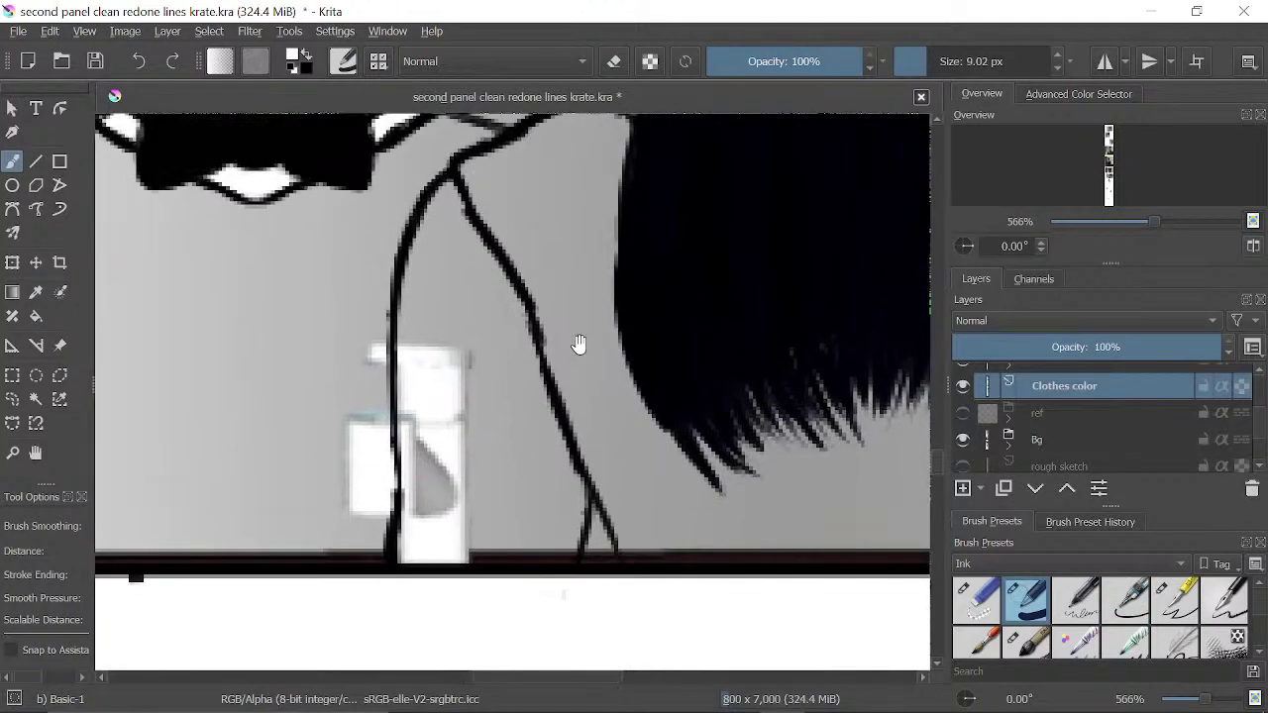
{"action": "mouse_move", "coordinate": [457, 249]}
{"action": "left_mouse_down"}
{"action": "mouse_move", "coordinate": [439, 320]}
{"action": "mouse_move", "coordinate": [446, 198]}
{"action": "mouse_move", "coordinate": [425, 238]}
{"action": "mouse_move", "coordinate": [444, 454]}
{"action": "mouse_move", "coordinate": [467, 248]}
{"action": "mouse_move", "coordinate": [495, 340]}
{"action": "mouse_move", "coordinate": [529, 369]}
{"action": "mouse_move", "coordinate": [563, 535]}
{"action": "mouse_move", "coordinate": [485, 551]}
{"action": "mouse_move", "coordinate": [416, 539]}
{"action": "mouse_move", "coordinate": [442, 456]}
{"action": "mouse_move", "coordinate": [498, 428]}
{"action": "mouse_move", "coordinate": [532, 511]}
{"action": "mouse_move", "coordinate": [526, 420]}
{"action": "mouse_move", "coordinate": [539, 507]}
{"action": "left_mouse_up"}
{"action": "key", "text": "space"}
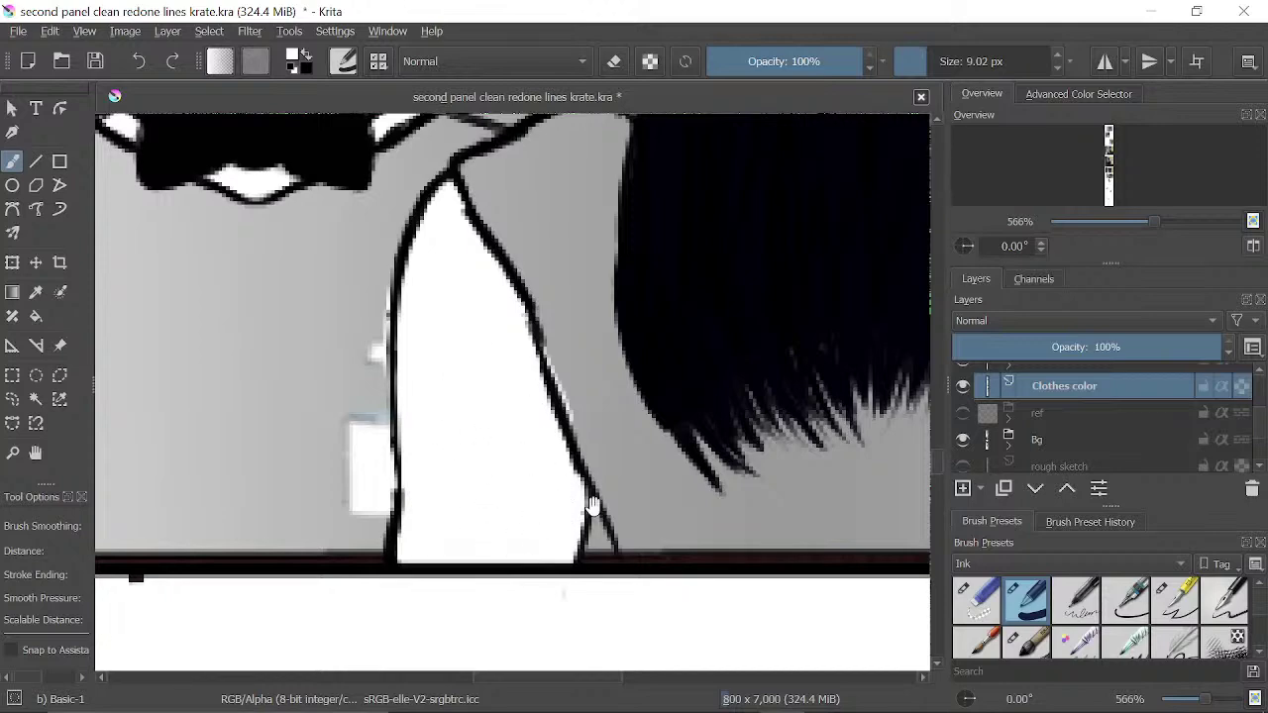
- Paint the foreground figure's other sleeve white where it overlaps the towel ring beside the mirror frame
{"action": "left_click_drag", "start_coordinate": [878, 369], "coordinate": [653, 246]}
{"action": "left_click_drag", "start_coordinate": [892, 130], "coordinate": [683, 271]}
{"action": "left_click_drag", "start_coordinate": [848, 197], "coordinate": [669, 283]}
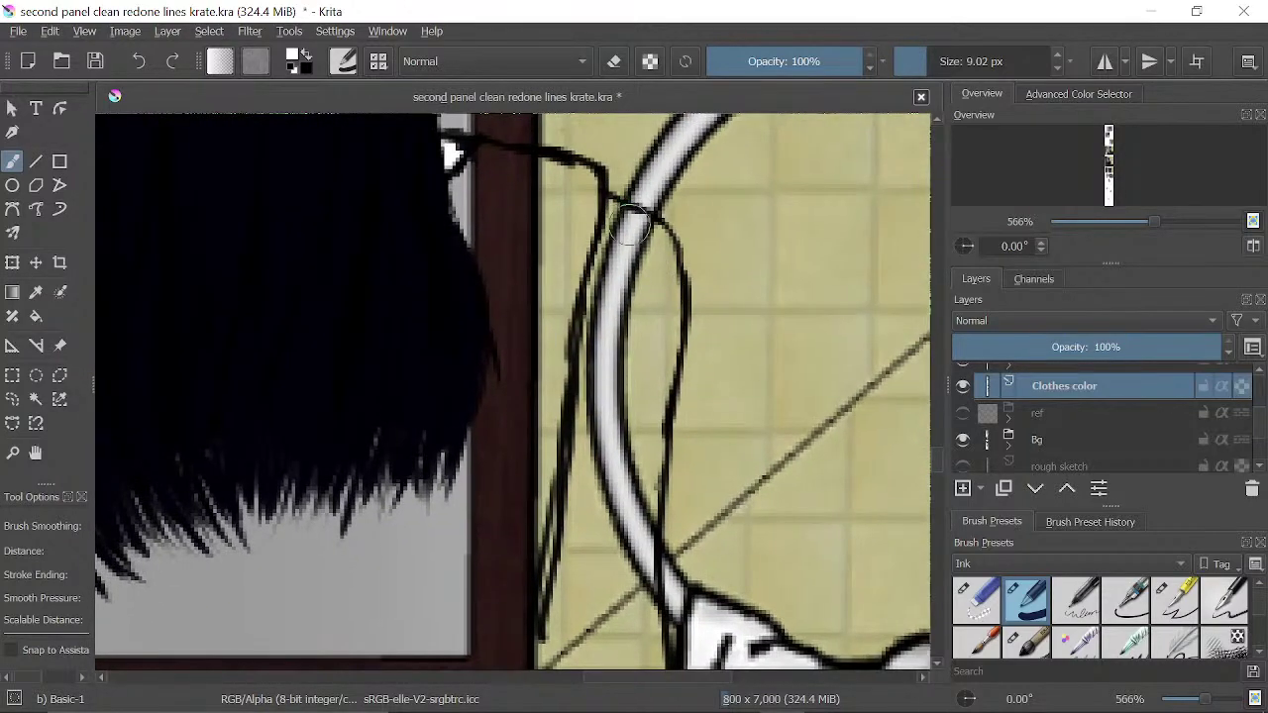
{"action": "mouse_move", "coordinate": [632, 225]}
{"action": "left_mouse_down"}
{"action": "mouse_move", "coordinate": [662, 298]}
{"action": "mouse_move", "coordinate": [599, 218]}
{"action": "mouse_move", "coordinate": [608, 347]}
{"action": "mouse_move", "coordinate": [570, 391]}
{"action": "mouse_move", "coordinate": [645, 275]}
{"action": "mouse_move", "coordinate": [657, 334]}
{"action": "mouse_move", "coordinate": [646, 463]}
{"action": "mouse_move", "coordinate": [674, 148]}
{"action": "mouse_move", "coordinate": [668, 237]}
{"action": "mouse_move", "coordinate": [617, 294]}
{"action": "mouse_move", "coordinate": [602, 283]}
{"action": "mouse_move", "coordinate": [591, 480]}
{"action": "mouse_move", "coordinate": [594, 433]}
{"action": "mouse_move", "coordinate": [594, 518]}
{"action": "mouse_move", "coordinate": [609, 552]}
{"action": "mouse_move", "coordinate": [538, 546]}
{"action": "mouse_move", "coordinate": [526, 563]}
{"action": "mouse_move", "coordinate": [512, 532]}
{"action": "mouse_move", "coordinate": [543, 528]}
{"action": "mouse_move", "coordinate": [538, 333]}
{"action": "mouse_move", "coordinate": [557, 490]}
{"action": "left_mouse_up"}
{"action": "left_click_drag", "start_coordinate": [558, 357], "coordinate": [569, 490]}
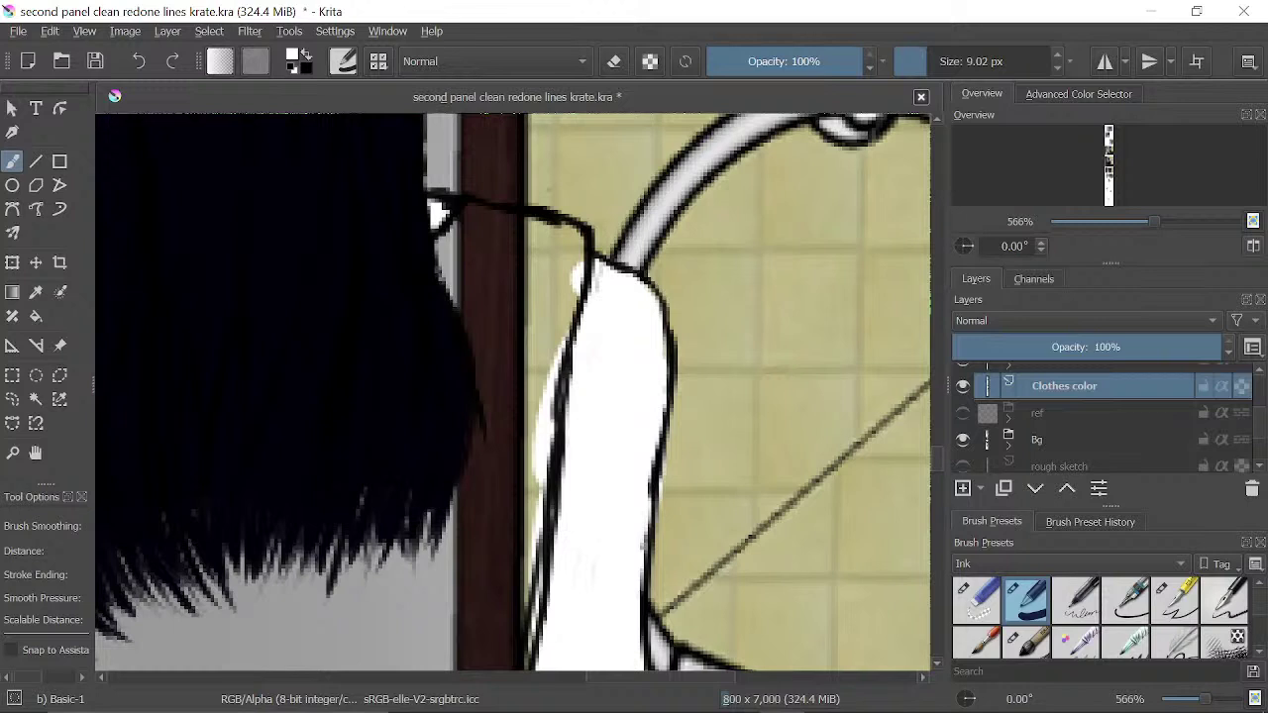
- Erase the white overflow along the towel-ring sleeve's edges and fill its remaining part white down to the panel border
{"action": "left_click_drag", "start_coordinate": [586, 348], "coordinate": [692, 144]}
{"action": "key", "text": "e"}
{"action": "mouse_move", "coordinate": [623, 274]}
{"action": "left_mouse_down"}
{"action": "mouse_move", "coordinate": [634, 291]}
{"action": "mouse_move", "coordinate": [602, 501]}
{"action": "left_mouse_up"}
{"action": "mouse_move", "coordinate": [739, 164]}
{"action": "left_mouse_down"}
{"action": "mouse_move", "coordinate": [677, 294]}
{"action": "mouse_move", "coordinate": [669, 363]}
{"action": "left_mouse_up"}
{"action": "left_click_drag", "start_coordinate": [569, 376], "coordinate": [626, 260]}
{"action": "key", "text": "e"}
{"action": "mouse_move", "coordinate": [640, 315]}
{"action": "left_mouse_down"}
{"action": "mouse_move", "coordinate": [625, 353]}
{"action": "mouse_move", "coordinate": [645, 277]}
{"action": "left_mouse_up"}
{"action": "left_click_drag", "start_coordinate": [648, 433], "coordinate": [736, 297]}
{"action": "key", "text": "e"}
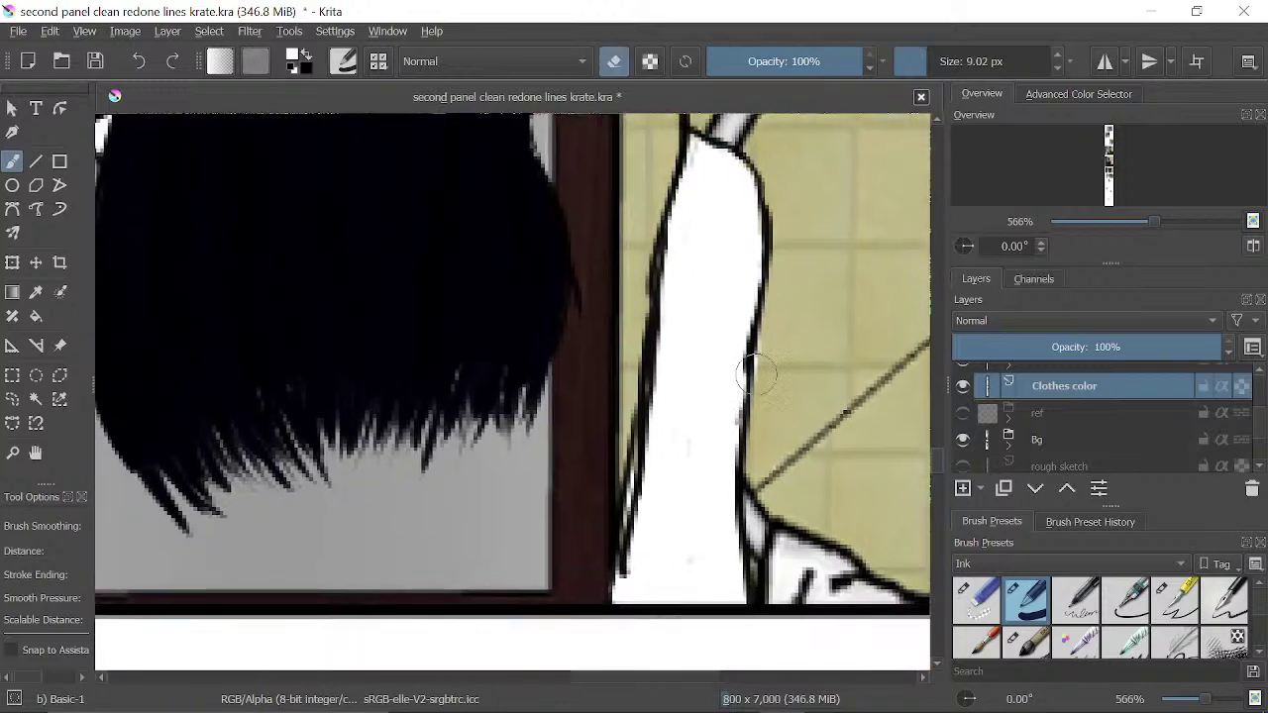
- Erase the white overflow along the edge of the foreground figure's other sleeve and retouch the sleeve's white
{"action": "left_click_drag", "start_coordinate": [297, 287], "coordinate": [822, 420]}
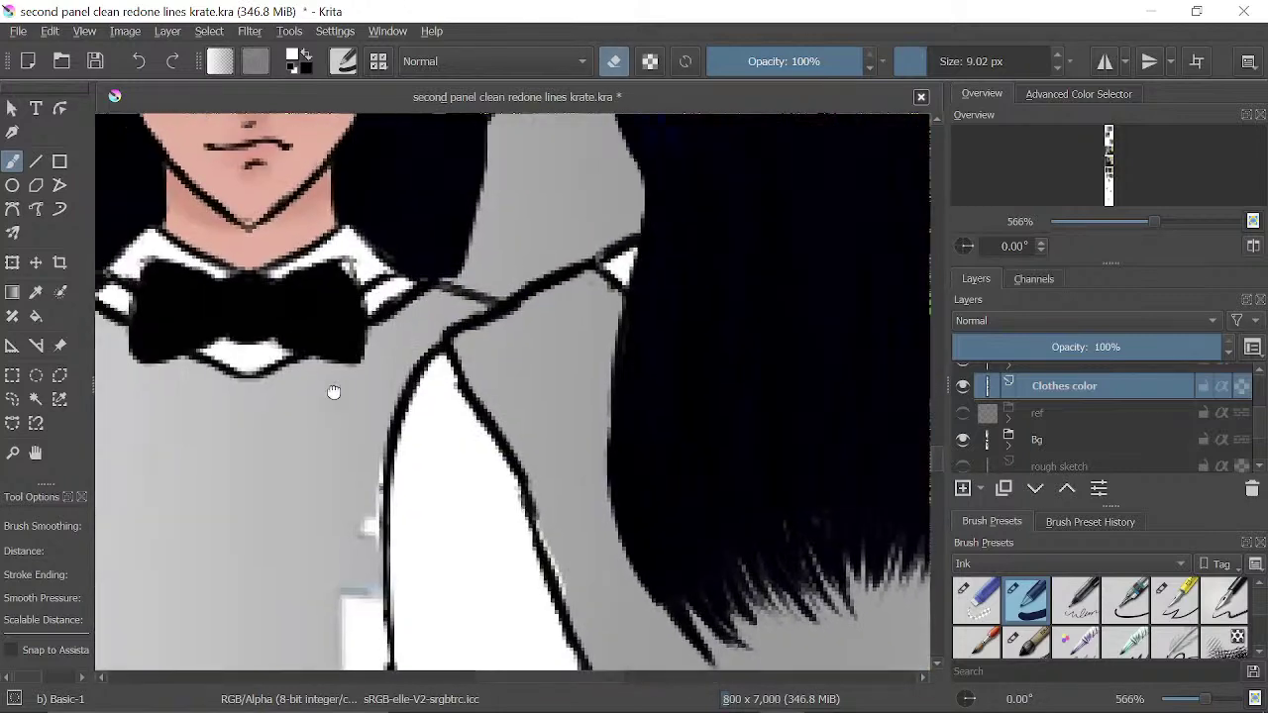
{"action": "mouse_move", "coordinate": [493, 485]}
{"action": "left_mouse_down"}
{"action": "mouse_move", "coordinate": [501, 396]}
{"action": "mouse_move", "coordinate": [474, 350]}
{"action": "left_mouse_up"}
{"action": "key", "text": "e"}
{"action": "left_click_drag", "start_coordinate": [339, 316], "coordinate": [353, 363]}
{"action": "key", "text": "e"}
{"action": "mouse_move", "coordinate": [335, 287]}
{"action": "left_mouse_down"}
{"action": "mouse_move", "coordinate": [347, 393]}
{"action": "mouse_move", "coordinate": [347, 286]}
{"action": "mouse_move", "coordinate": [355, 482]}
{"action": "left_mouse_up"}
{"action": "key", "text": "e"}
{"action": "left_click_drag", "start_coordinate": [389, 412], "coordinate": [390, 438]}
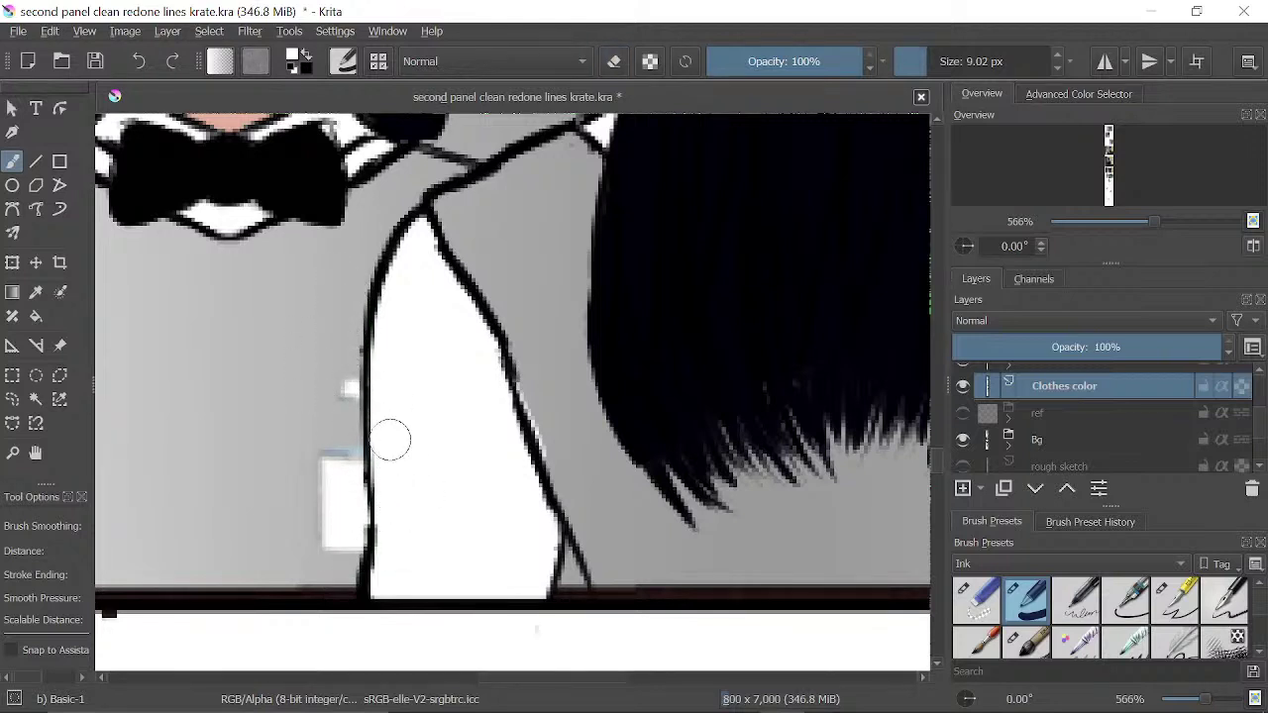
- Erase the white overflow along the outer edge of the foreground figure's sleeve in the mirror panel
{"action": "key", "text": "e"}
{"action": "left_click_drag", "start_coordinate": [530, 389], "coordinate": [550, 432]}
{"action": "left_click_drag", "start_coordinate": [514, 320], "coordinate": [751, 398]}
{"action": "left_click_drag", "start_coordinate": [581, 228], "coordinate": [620, 283]}
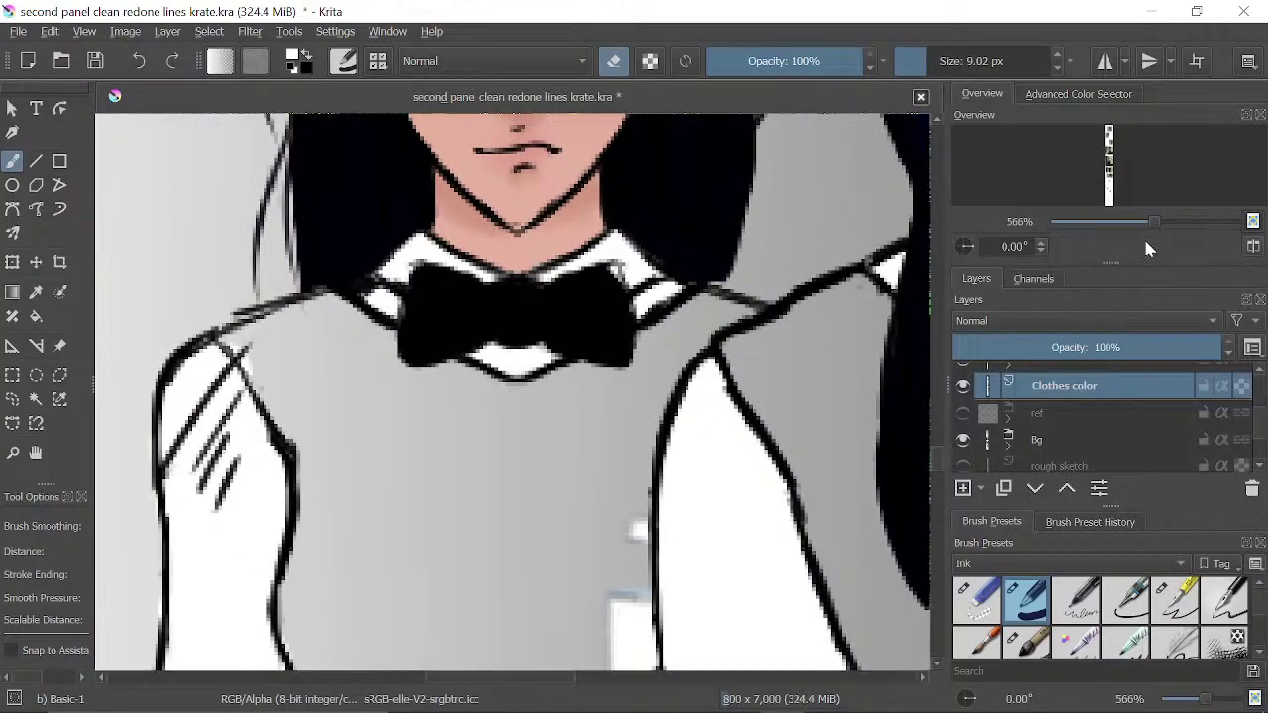
- Sample the vest brown from the panel above and paint the reflection's vest along the sleeve down to the panel border
{"action": "left_click_drag", "start_coordinate": [1147, 224], "coordinate": [1123, 224]}
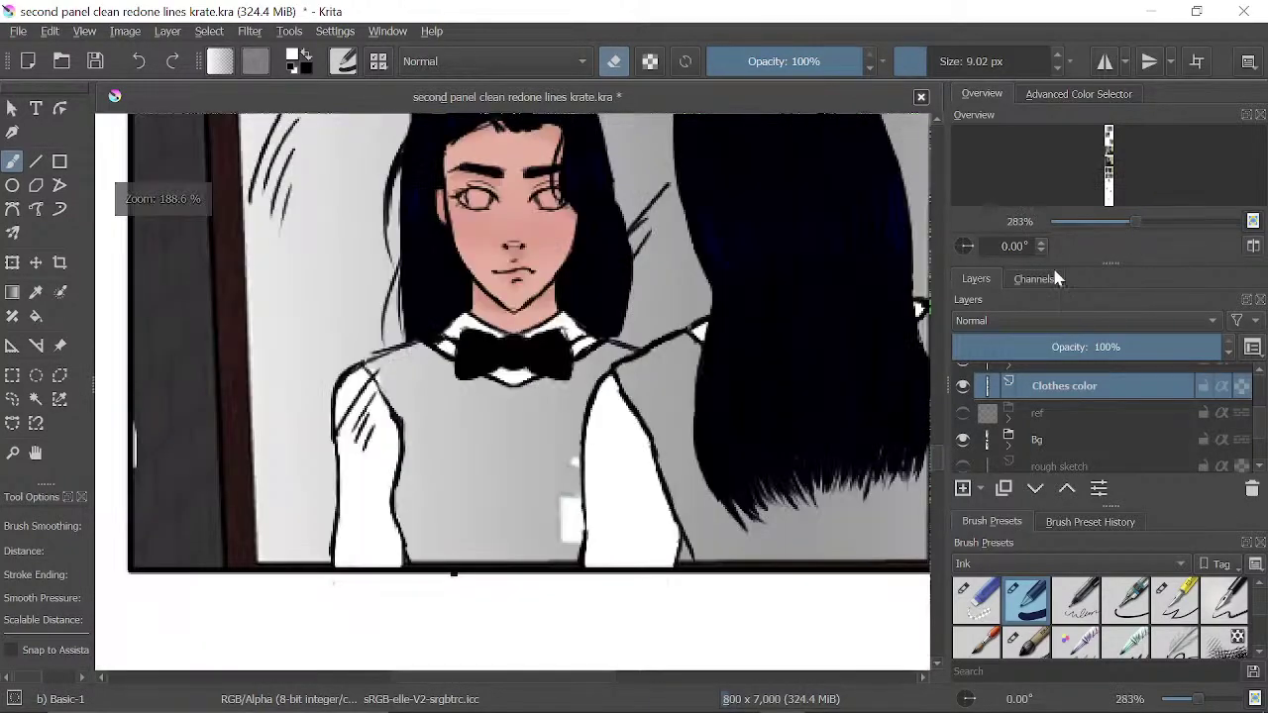
{"action": "left_click_drag", "start_coordinate": [591, 198], "coordinate": [539, 545]}
{"action": "left_click_drag", "start_coordinate": [561, 239], "coordinate": [505, 318]}
{"action": "scroll", "coordinate": [504, 318], "scroll_direction": "up", "scroll_amount": 5}
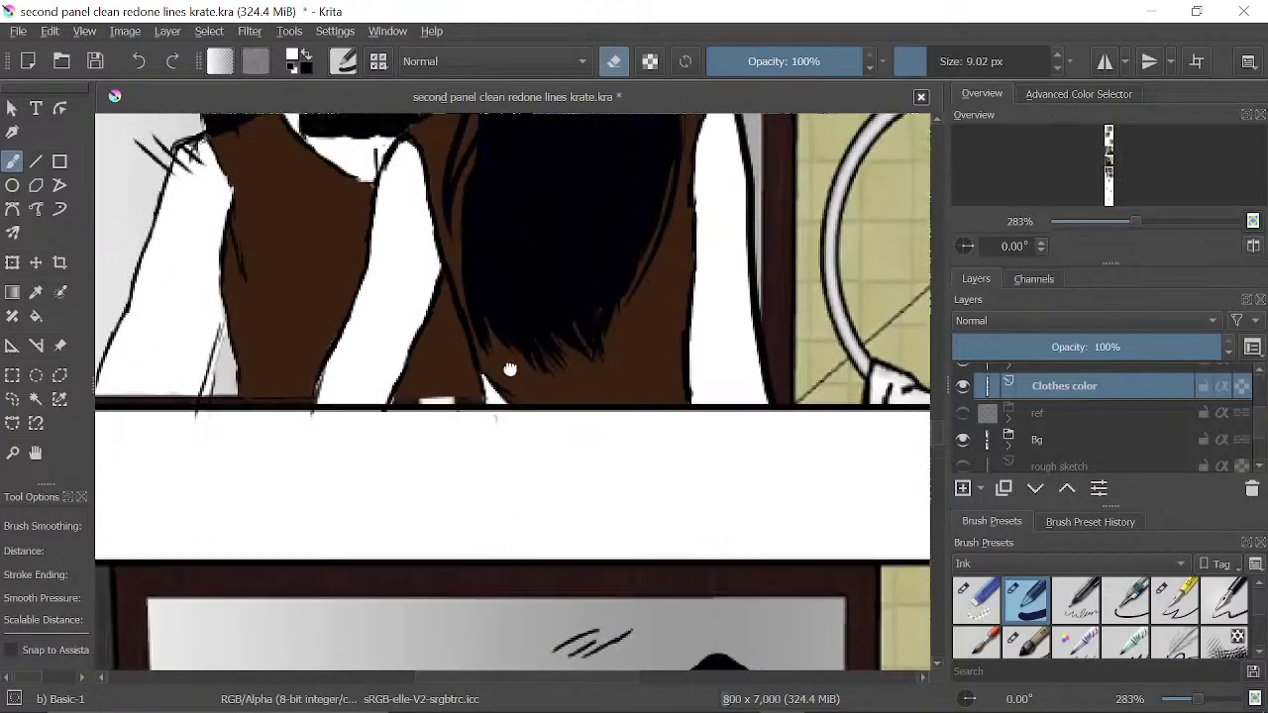
{"action": "key", "text": "e"}
{"action": "left_click", "coordinate": [309, 347], "text": "ctrl"}
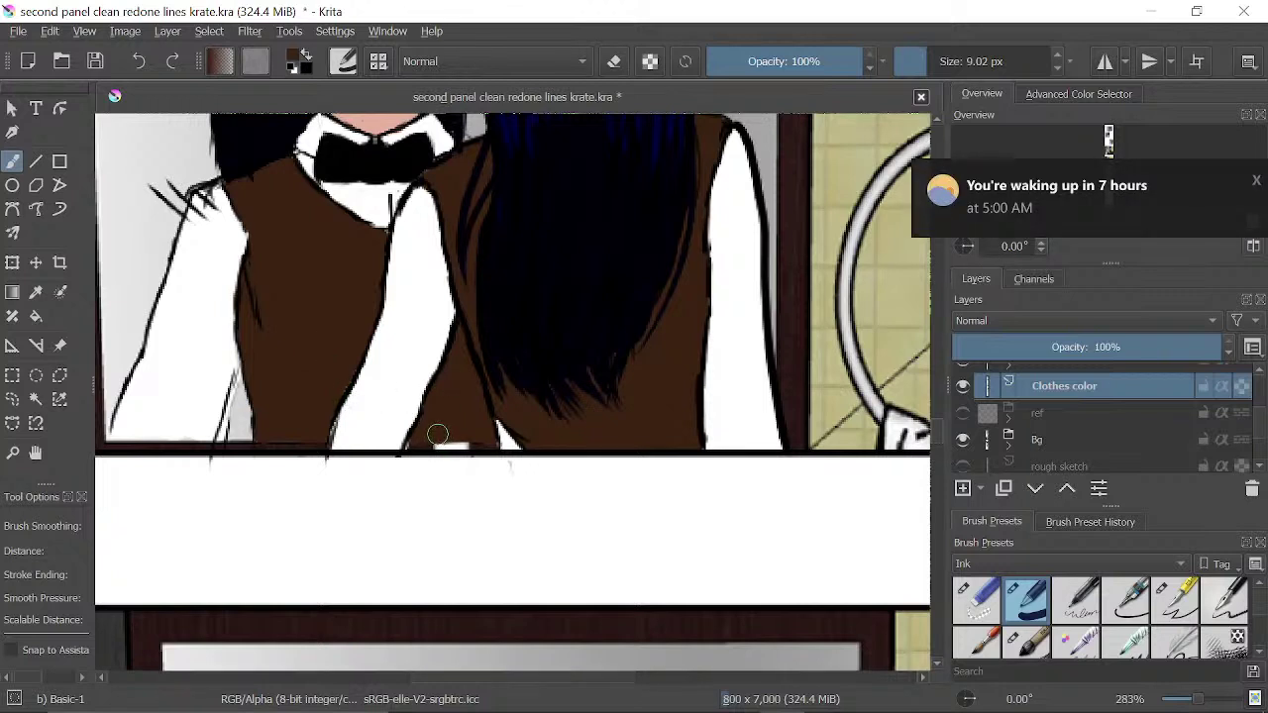
{"action": "scroll", "coordinate": [454, 419], "scroll_direction": "down", "scroll_amount": 6}
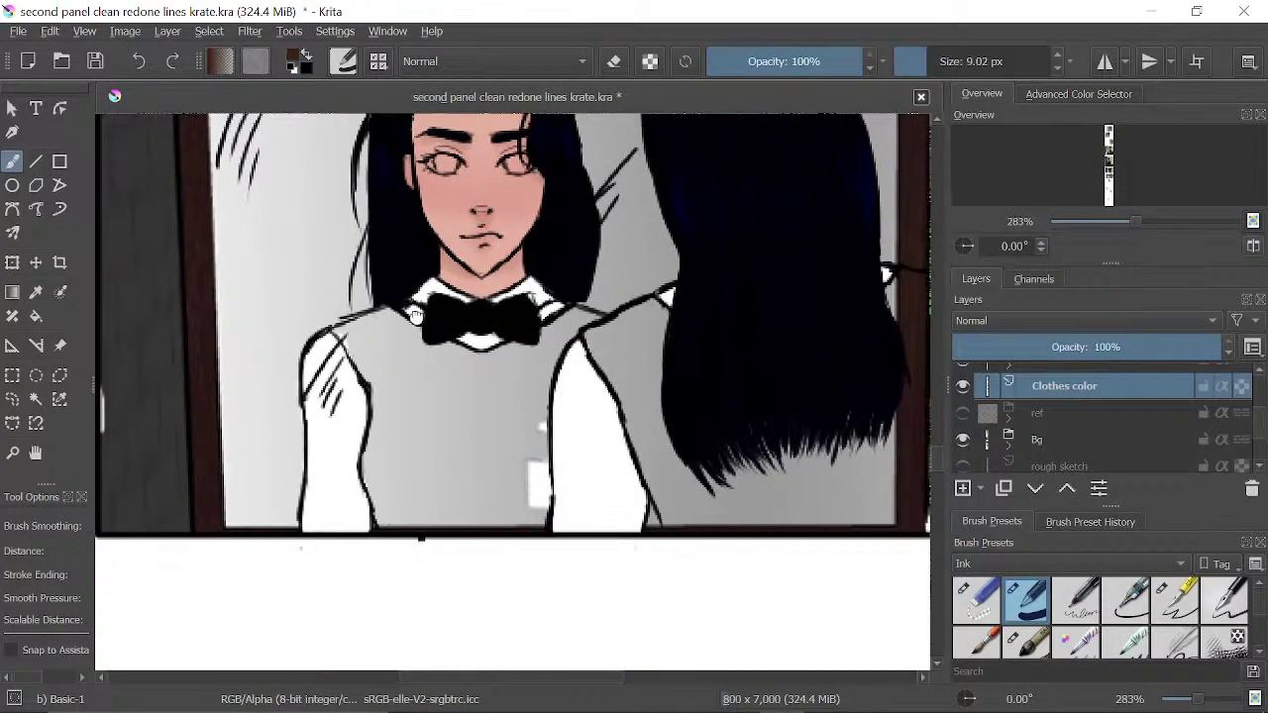
{"action": "mouse_move", "coordinate": [423, 338]}
{"action": "left_mouse_down"}
{"action": "mouse_move", "coordinate": [309, 360]}
{"action": "mouse_move", "coordinate": [302, 349]}
{"action": "mouse_move", "coordinate": [345, 330]}
{"action": "mouse_move", "coordinate": [334, 333]}
{"action": "mouse_move", "coordinate": [351, 331]}
{"action": "mouse_move", "coordinate": [378, 359]}
{"action": "mouse_move", "coordinate": [372, 327]}
{"action": "mouse_move", "coordinate": [352, 345]}
{"action": "mouse_move", "coordinate": [341, 441]}
{"action": "mouse_move", "coordinate": [338, 361]}
{"action": "left_mouse_up"}
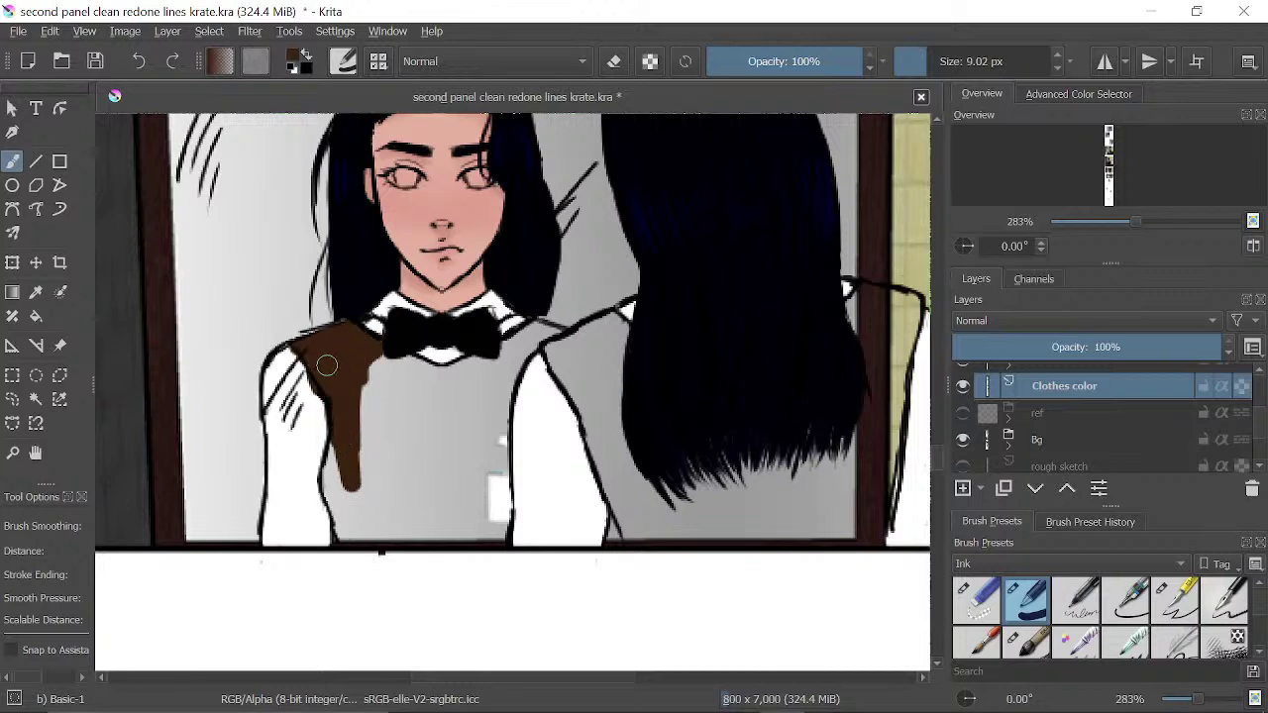
{"action": "left_click_drag", "start_coordinate": [343, 451], "coordinate": [334, 488]}
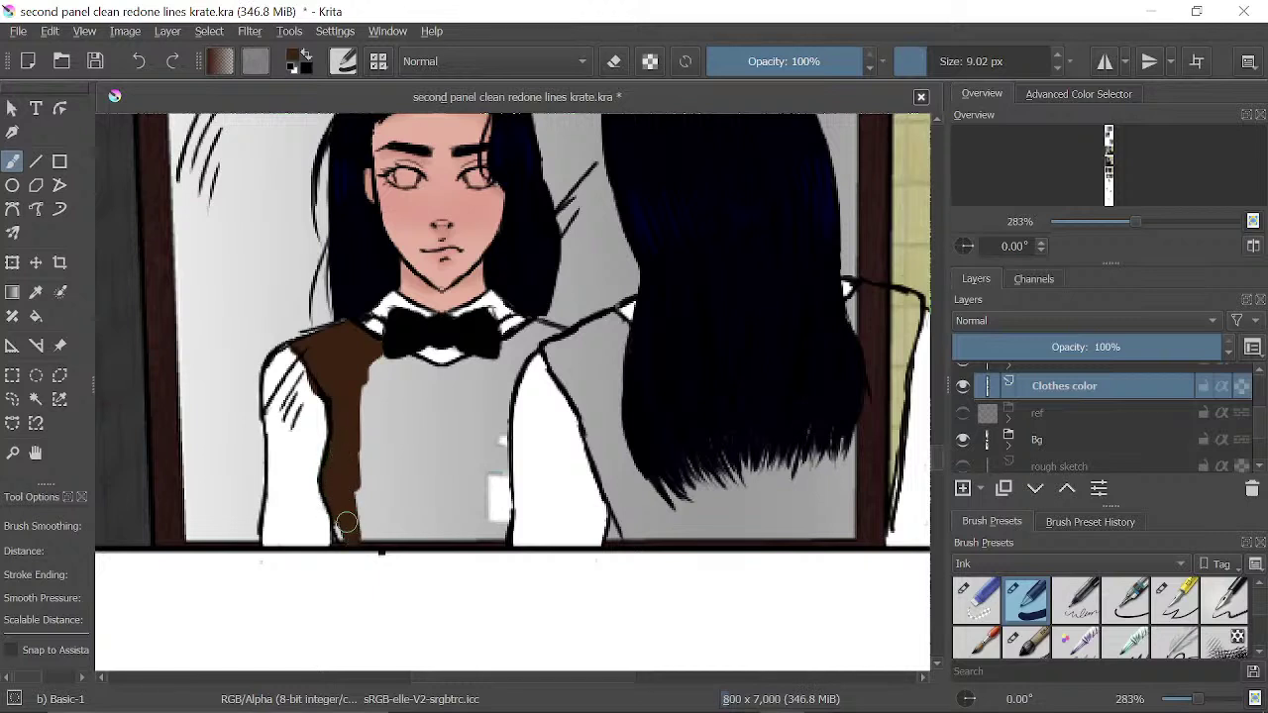
{"action": "mouse_move", "coordinate": [343, 529]}
{"action": "left_mouse_down"}
{"action": "mouse_move", "coordinate": [375, 535]}
{"action": "mouse_move", "coordinate": [353, 530]}
{"action": "left_mouse_up"}
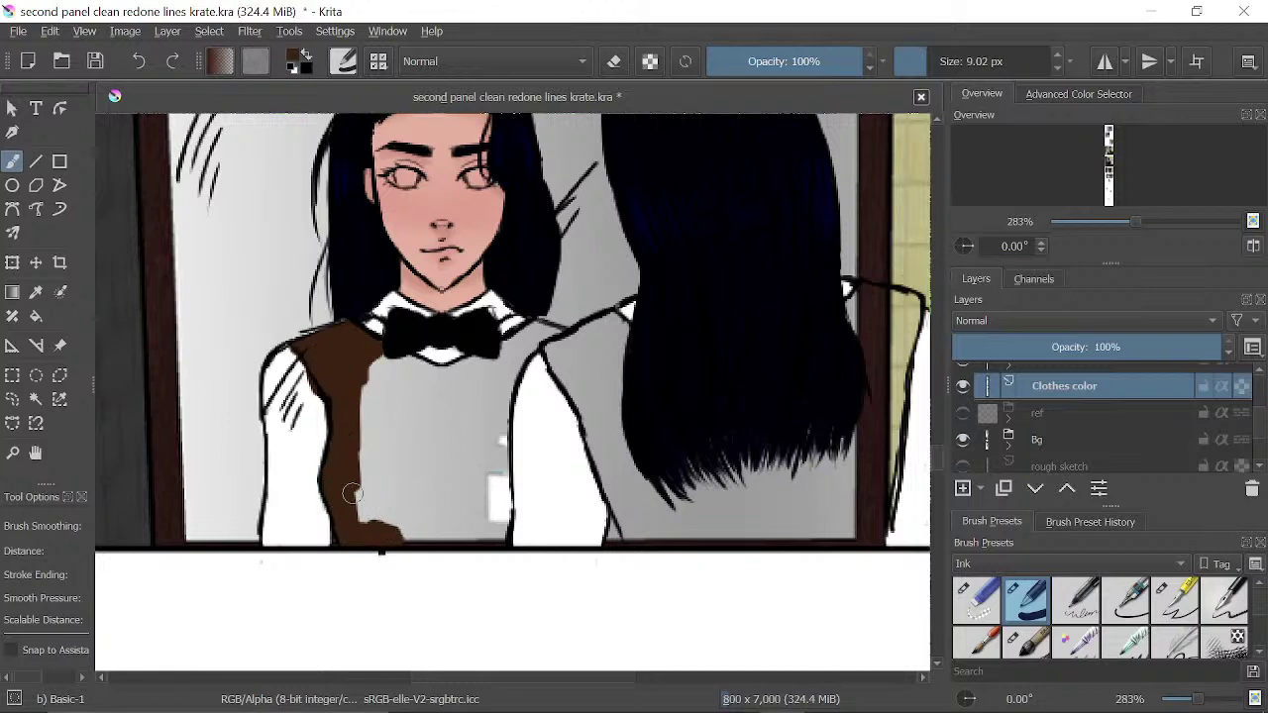
- Fill the rest of the reflection's vest brown across the torso and up to the collar and both shoulders
{"action": "mouse_move", "coordinate": [393, 535]}
{"action": "left_mouse_down"}
{"action": "mouse_move", "coordinate": [503, 534]}
{"action": "mouse_move", "coordinate": [477, 519]}
{"action": "mouse_move", "coordinate": [477, 456]}
{"action": "mouse_move", "coordinate": [493, 472]}
{"action": "mouse_move", "coordinate": [481, 450]}
{"action": "mouse_move", "coordinate": [495, 530]}
{"action": "mouse_move", "coordinate": [500, 448]}
{"action": "mouse_move", "coordinate": [501, 530]}
{"action": "mouse_move", "coordinate": [479, 450]}
{"action": "mouse_move", "coordinate": [462, 516]}
{"action": "mouse_move", "coordinate": [443, 464]}
{"action": "mouse_move", "coordinate": [418, 473]}
{"action": "mouse_move", "coordinate": [420, 521]}
{"action": "mouse_move", "coordinate": [392, 464]}
{"action": "mouse_move", "coordinate": [400, 434]}
{"action": "mouse_move", "coordinate": [371, 462]}
{"action": "left_mouse_up"}
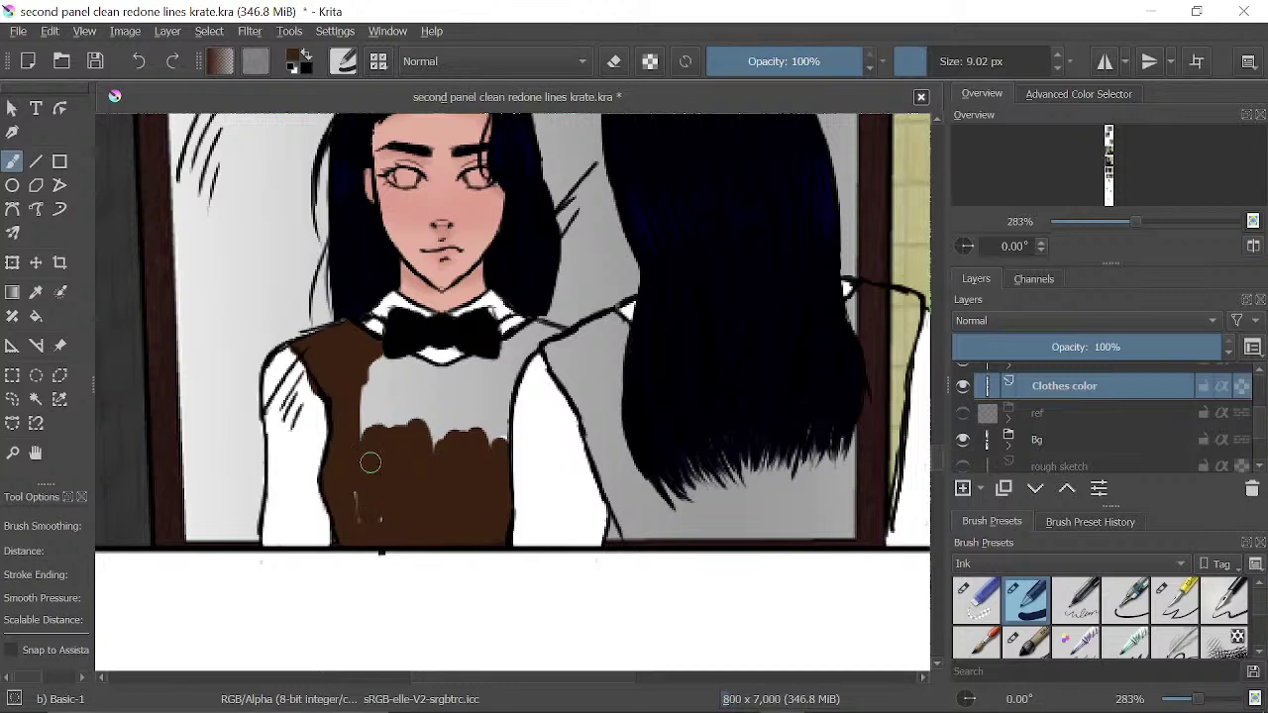
{"action": "mouse_move", "coordinate": [369, 525]}
{"action": "left_mouse_down"}
{"action": "mouse_move", "coordinate": [380, 375]}
{"action": "mouse_move", "coordinate": [369, 378]}
{"action": "mouse_move", "coordinate": [368, 427]}
{"action": "left_mouse_up"}
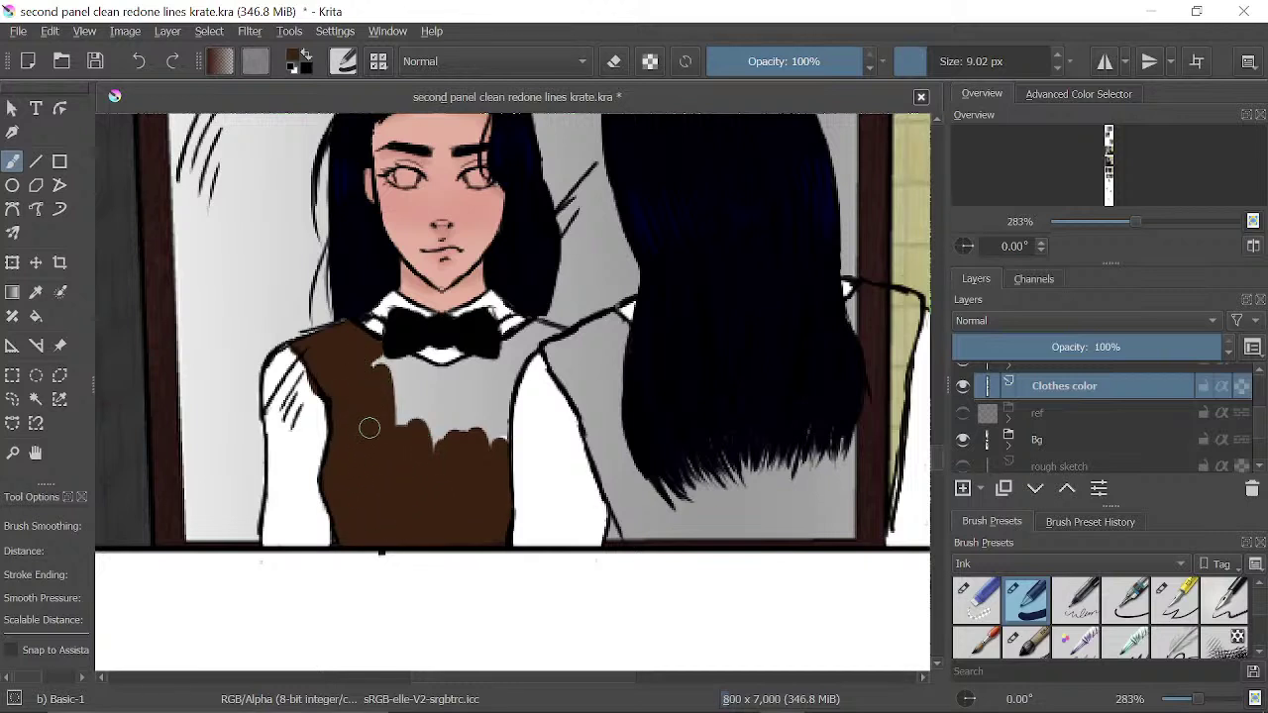
{"action": "mouse_move", "coordinate": [407, 363]}
{"action": "left_mouse_down"}
{"action": "mouse_move", "coordinate": [434, 373]}
{"action": "mouse_move", "coordinate": [401, 407]}
{"action": "mouse_move", "coordinate": [412, 433]}
{"action": "mouse_move", "coordinate": [418, 416]}
{"action": "mouse_move", "coordinate": [390, 447]}
{"action": "mouse_move", "coordinate": [454, 388]}
{"action": "mouse_move", "coordinate": [443, 457]}
{"action": "mouse_move", "coordinate": [456, 426]}
{"action": "mouse_move", "coordinate": [449, 377]}
{"action": "mouse_move", "coordinate": [471, 363]}
{"action": "mouse_move", "coordinate": [475, 421]}
{"action": "mouse_move", "coordinate": [500, 458]}
{"action": "mouse_move", "coordinate": [503, 372]}
{"action": "mouse_move", "coordinate": [507, 384]}
{"action": "mouse_move", "coordinate": [532, 339]}
{"action": "left_mouse_up"}
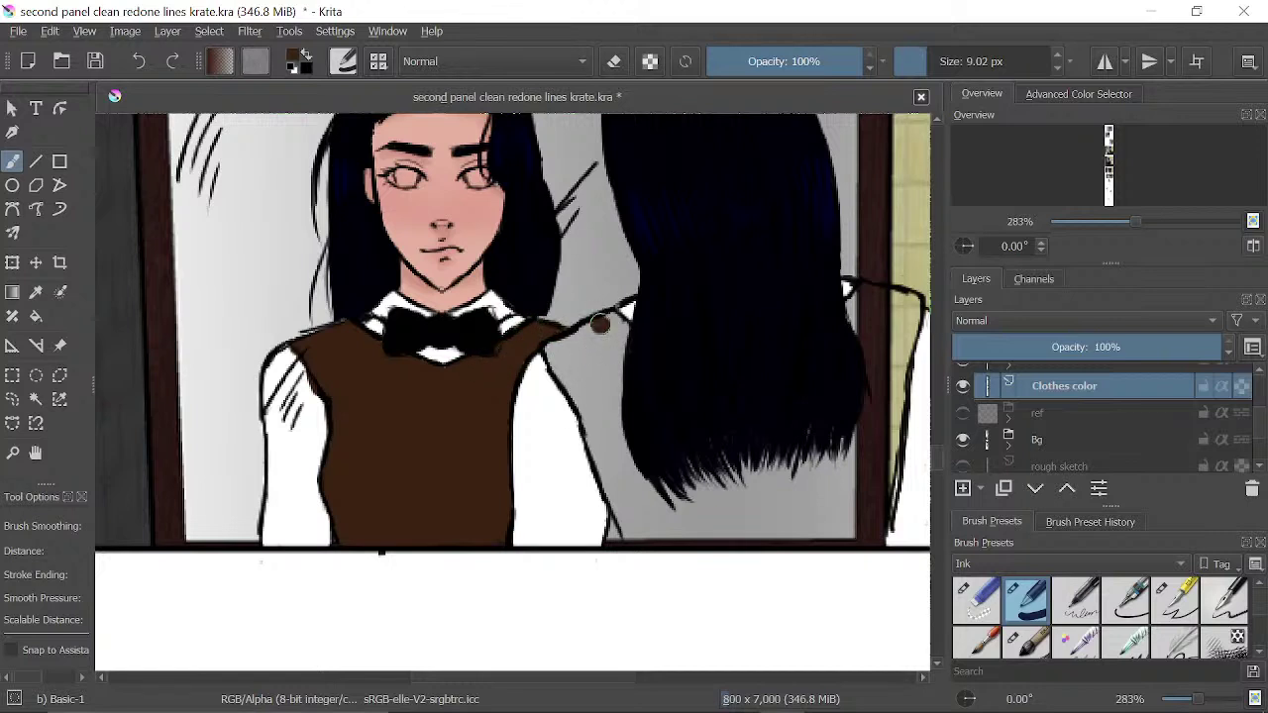
- Paint the foreground figure's vest brown beside and beneath the hair, erasing the overflow below the panel border
{"action": "mouse_move", "coordinate": [600, 324]}
{"action": "left_mouse_down"}
{"action": "mouse_move", "coordinate": [550, 350]}
{"action": "mouse_move", "coordinate": [574, 384]}
{"action": "mouse_move", "coordinate": [571, 358]}
{"action": "mouse_move", "coordinate": [591, 375]}
{"action": "mouse_move", "coordinate": [629, 373]}
{"action": "left_mouse_up"}
{"action": "left_click_drag", "start_coordinate": [684, 473], "coordinate": [624, 403]}
{"action": "mouse_move", "coordinate": [557, 332]}
{"action": "left_mouse_down"}
{"action": "mouse_move", "coordinate": [556, 362]}
{"action": "mouse_move", "coordinate": [538, 342]}
{"action": "mouse_move", "coordinate": [537, 367]}
{"action": "mouse_move", "coordinate": [573, 469]}
{"action": "mouse_move", "coordinate": [580, 445]}
{"action": "mouse_move", "coordinate": [614, 461]}
{"action": "mouse_move", "coordinate": [623, 395]}
{"action": "mouse_move", "coordinate": [669, 432]}
{"action": "mouse_move", "coordinate": [581, 383]}
{"action": "left_mouse_up"}
{"action": "mouse_move", "coordinate": [649, 386]}
{"action": "left_mouse_down"}
{"action": "mouse_move", "coordinate": [558, 375]}
{"action": "mouse_move", "coordinate": [559, 363]}
{"action": "left_mouse_up"}
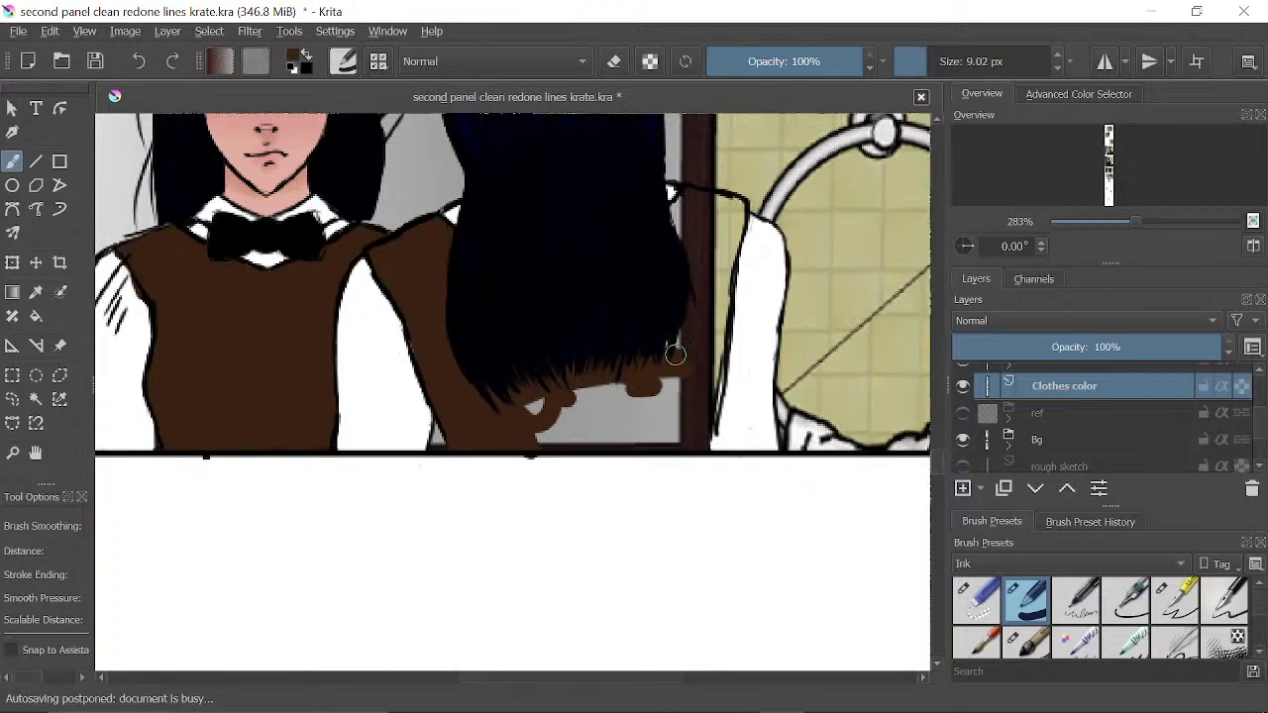
{"action": "mouse_move", "coordinate": [674, 353]}
{"action": "left_mouse_down"}
{"action": "mouse_move", "coordinate": [609, 381]}
{"action": "mouse_move", "coordinate": [644, 345]}
{"action": "mouse_move", "coordinate": [595, 377]}
{"action": "mouse_move", "coordinate": [610, 382]}
{"action": "mouse_move", "coordinate": [521, 412]}
{"action": "mouse_move", "coordinate": [607, 444]}
{"action": "left_mouse_up"}
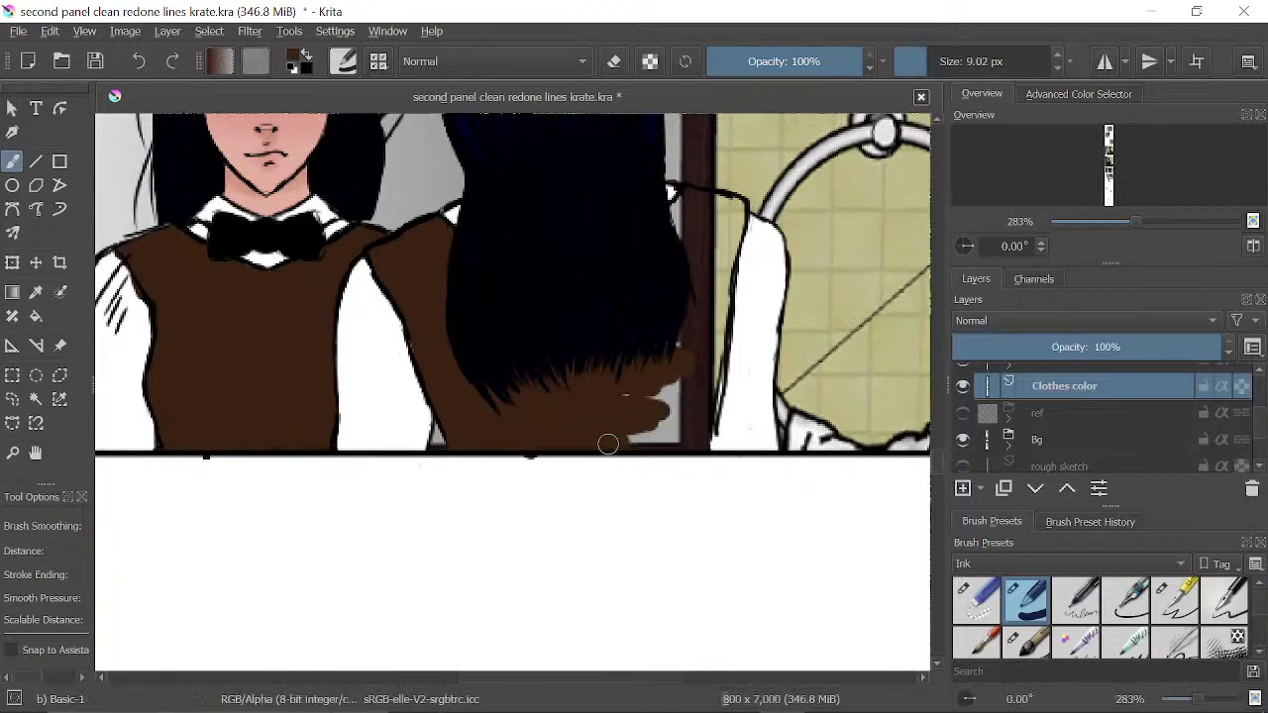
{"action": "key", "text": "e"}
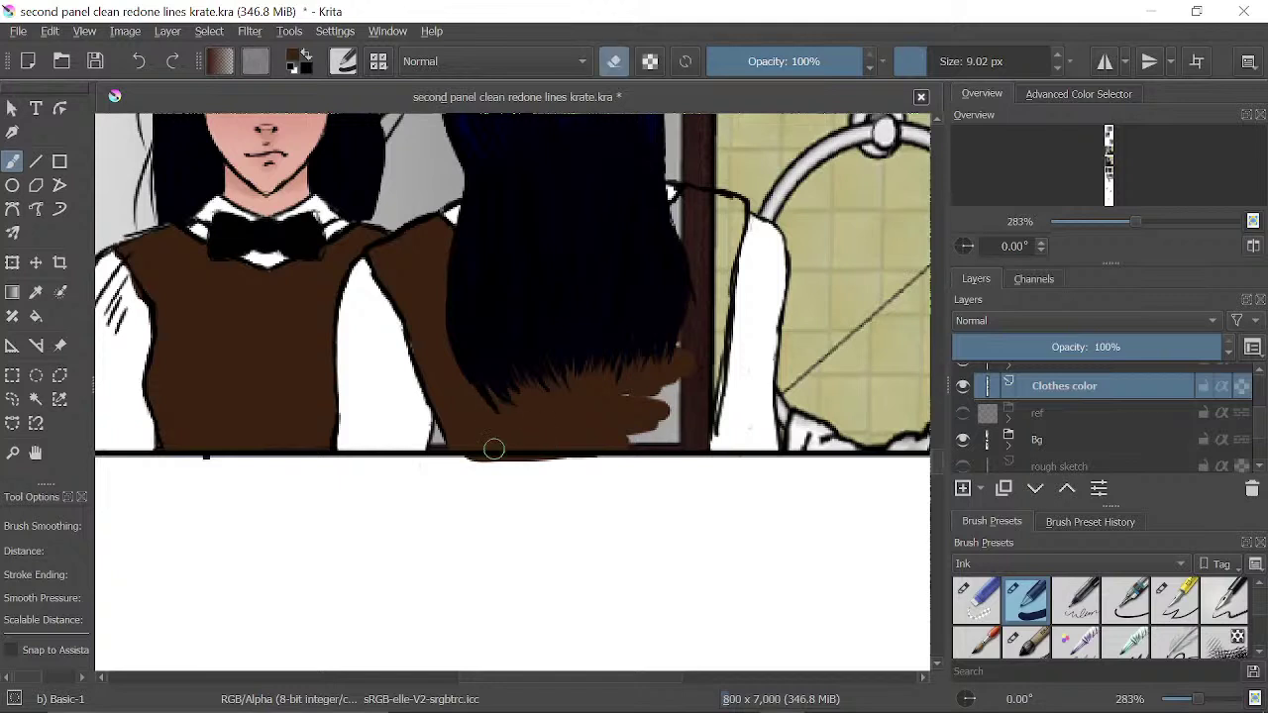
{"action": "left_click_drag", "start_coordinate": [536, 475], "coordinate": [462, 466]}
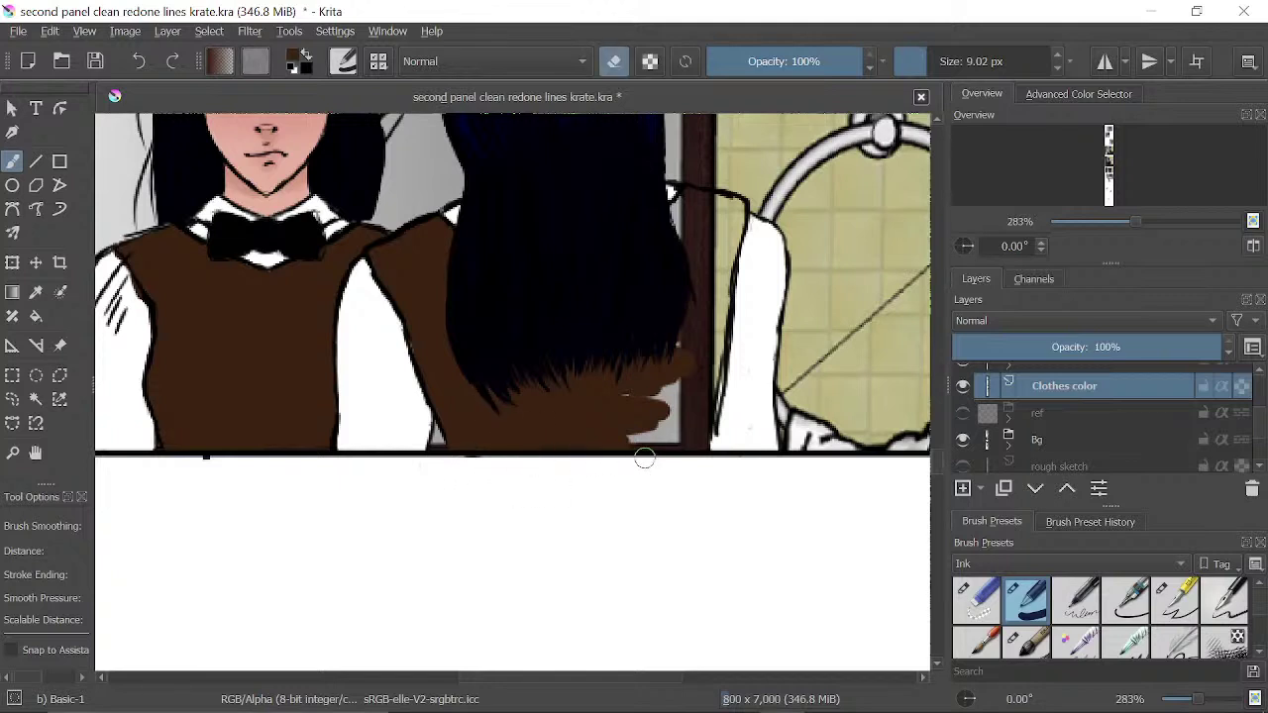
- Fill the foreground figure's remaining vest area brown over the mirror frame, up to the shoulder and sleeve beside the towel ring
{"action": "key", "text": "e"}
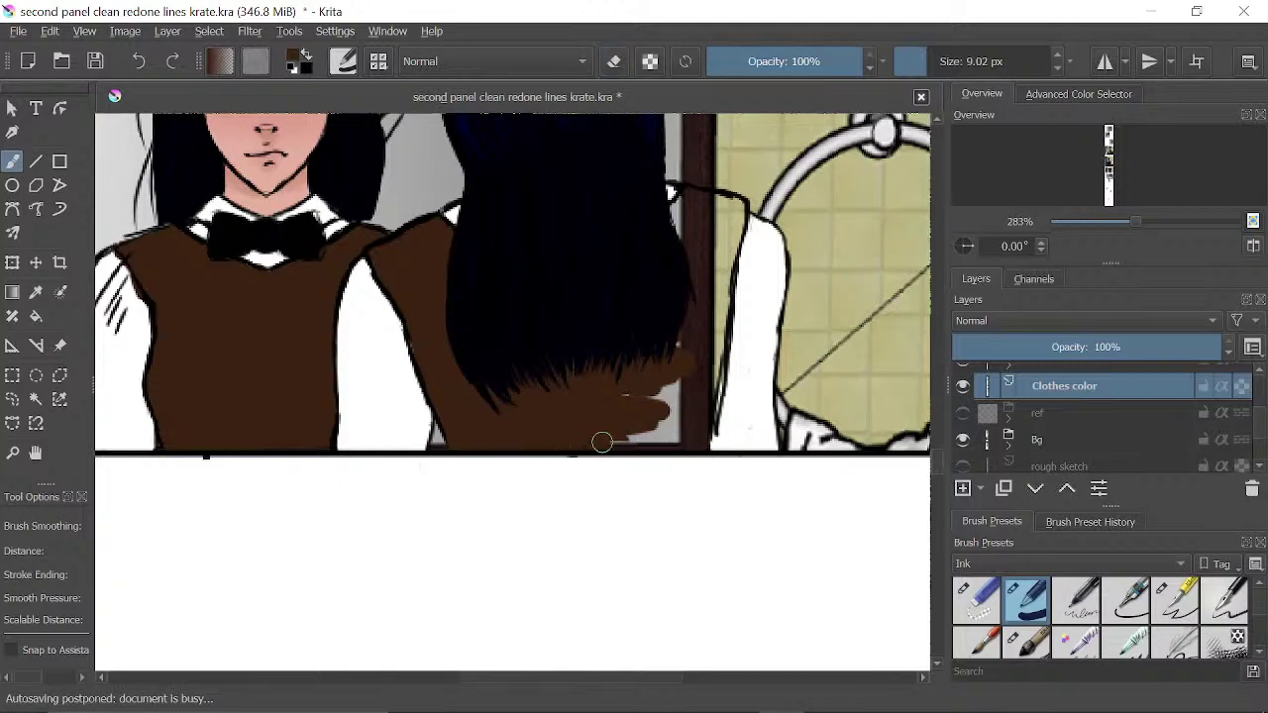
{"action": "left_click_drag", "start_coordinate": [615, 440], "coordinate": [609, 436]}
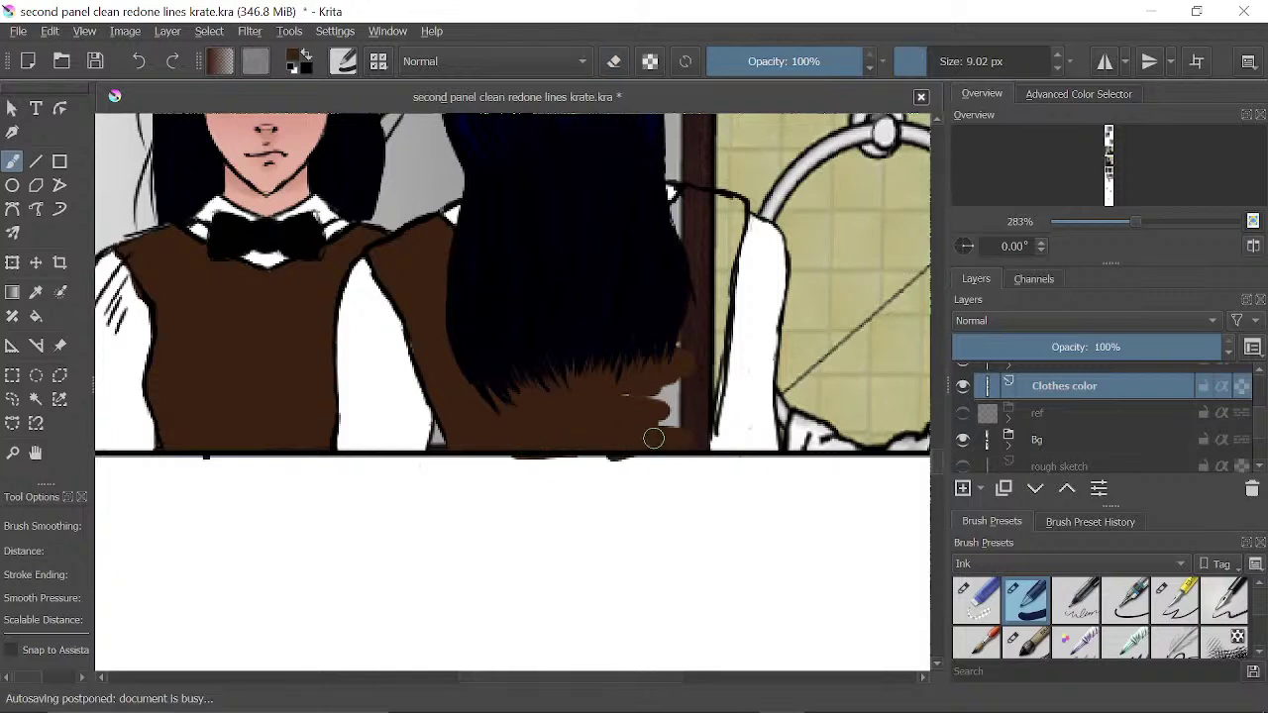
{"action": "mouse_move", "coordinate": [660, 352]}
{"action": "left_mouse_down"}
{"action": "mouse_move", "coordinate": [609, 385]}
{"action": "mouse_move", "coordinate": [613, 452]}
{"action": "mouse_move", "coordinate": [635, 471]}
{"action": "mouse_move", "coordinate": [653, 411]}
{"action": "mouse_move", "coordinate": [648, 376]}
{"action": "mouse_move", "coordinate": [622, 396]}
{"action": "left_mouse_up"}
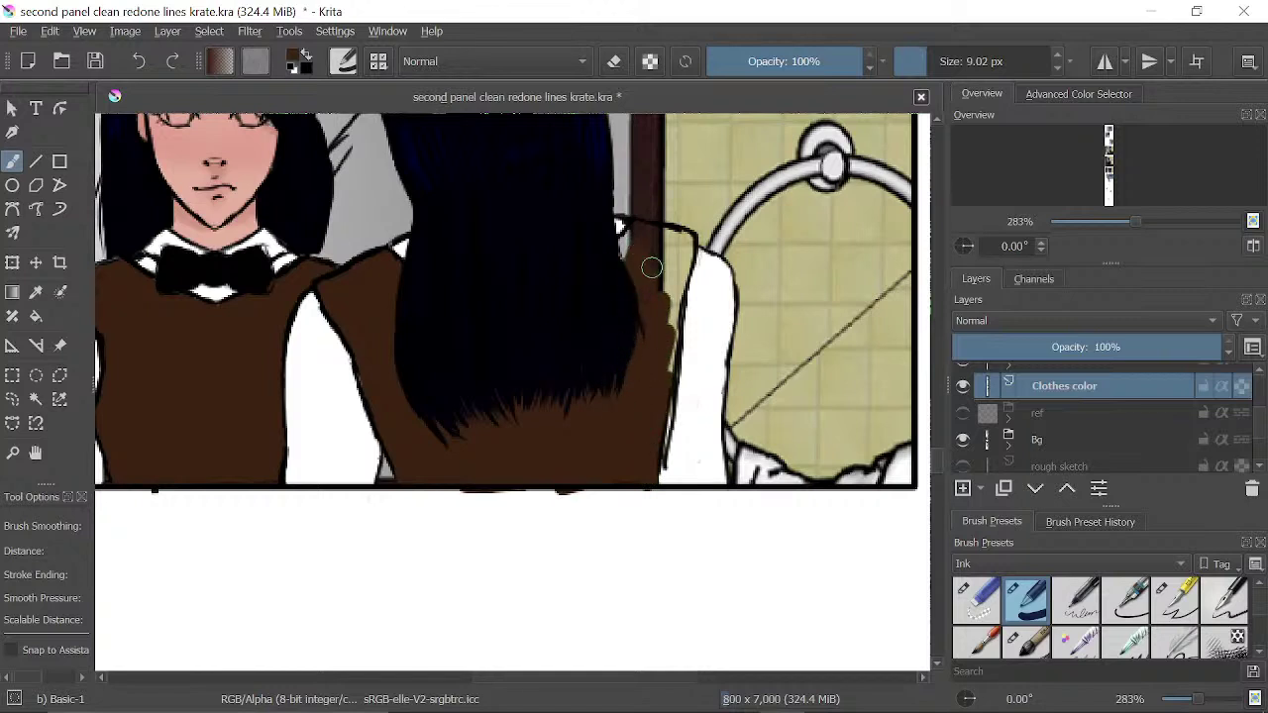
{"action": "mouse_move", "coordinate": [651, 267]}
{"action": "left_mouse_down"}
{"action": "mouse_move", "coordinate": [657, 367]}
{"action": "mouse_move", "coordinate": [668, 371]}
{"action": "mouse_move", "coordinate": [672, 302]}
{"action": "left_mouse_up"}
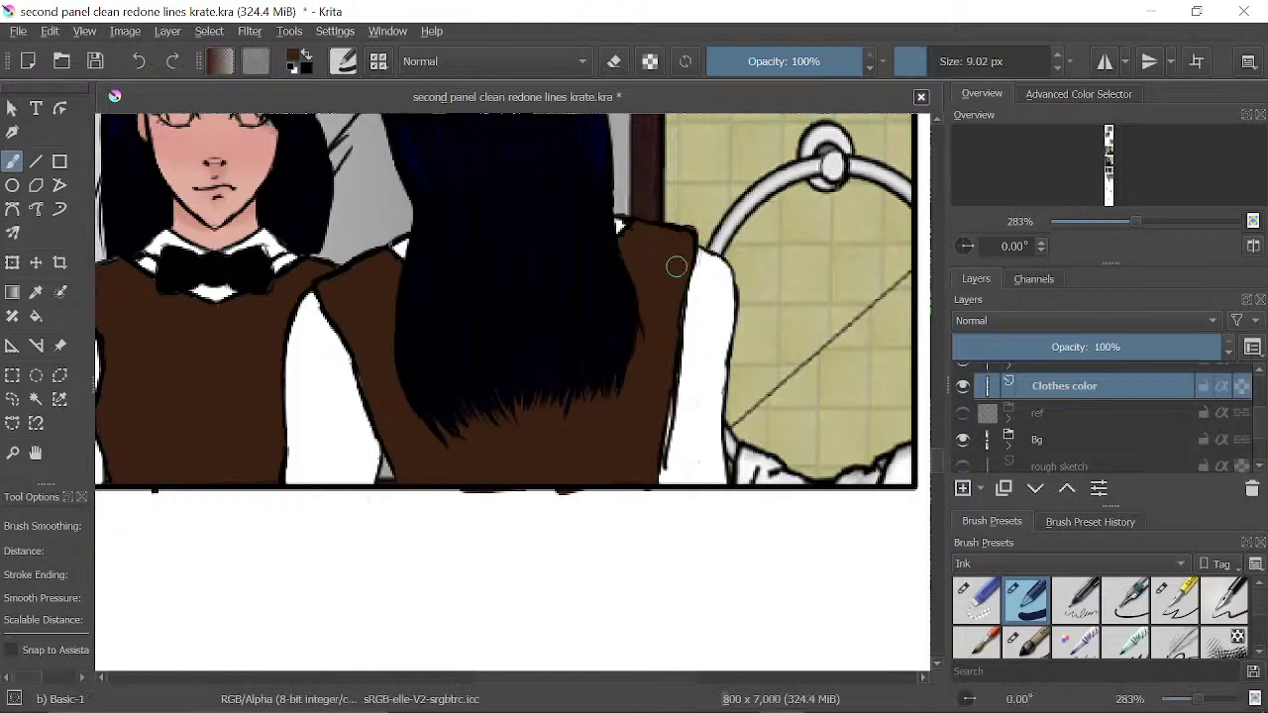
- Clean up the vest's brown along the foreground figure's shoulder line and erase the overflow beneath the panel border
{"action": "key", "text": "e"}
{"action": "key", "text": "e"}
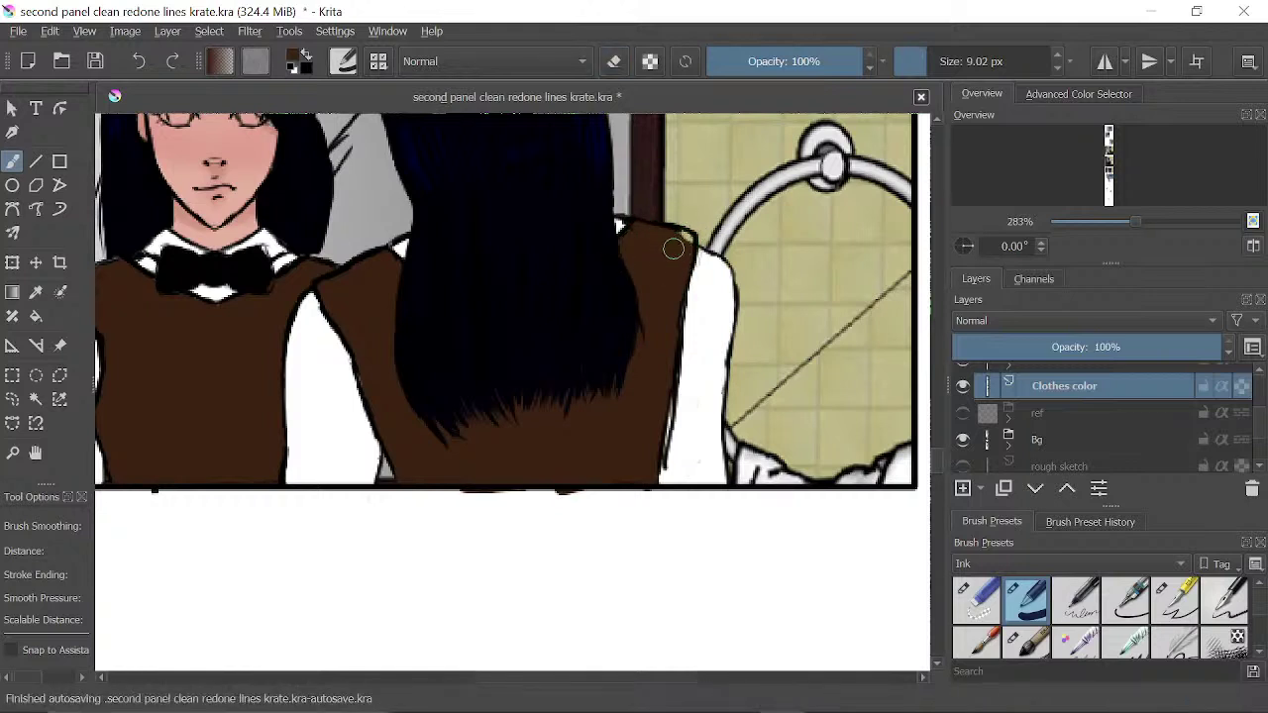
{"action": "key", "text": "e"}
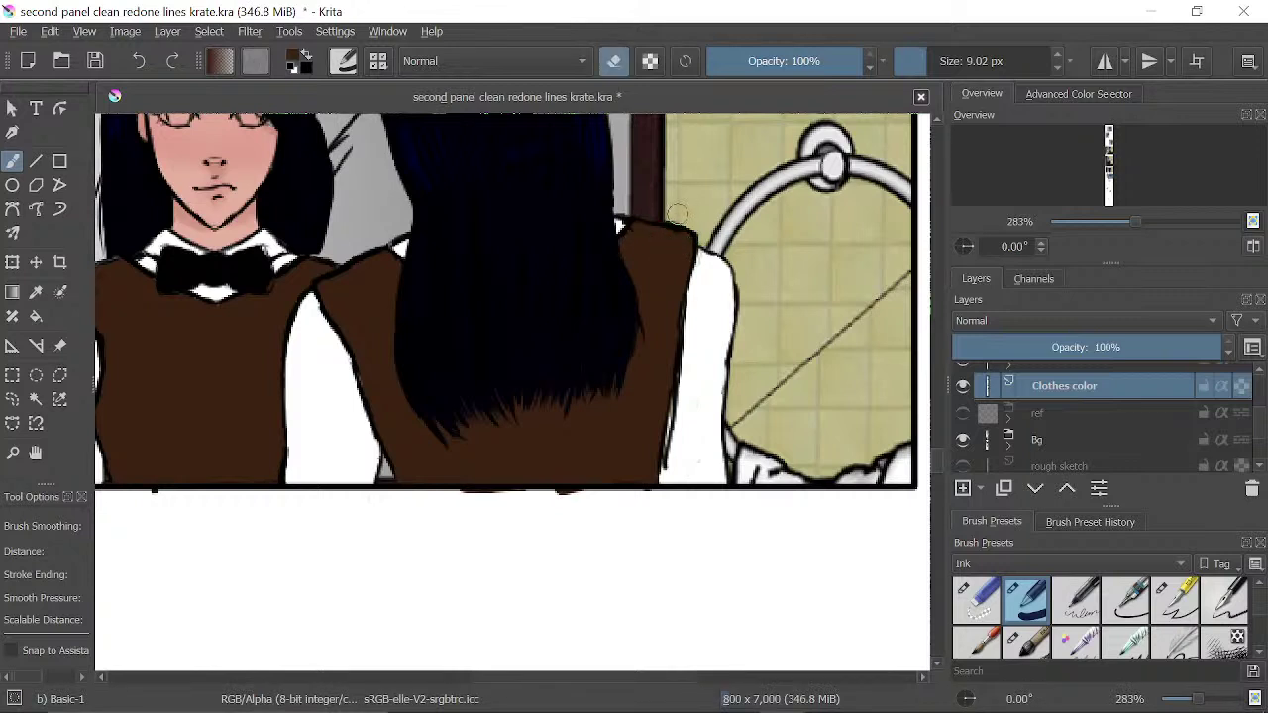
{"action": "key", "text": "e"}
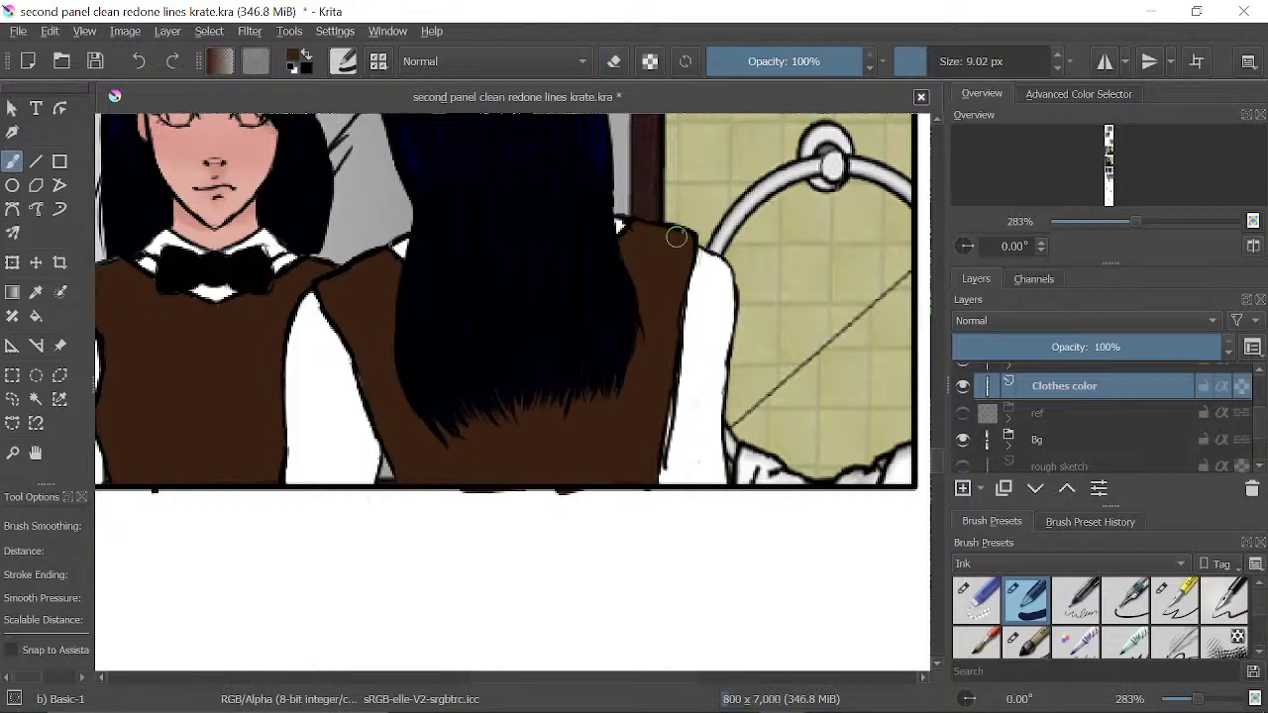
{"action": "mouse_move", "coordinate": [446, 510]}
{"action": "left_mouse_down"}
{"action": "mouse_move", "coordinate": [499, 504]}
{"action": "mouse_move", "coordinate": [427, 512]}
{"action": "mouse_move", "coordinate": [489, 509]}
{"action": "mouse_move", "coordinate": [468, 503]}
{"action": "mouse_move", "coordinate": [697, 452]}
{"action": "left_mouse_up"}
{"action": "key", "text": "e"}
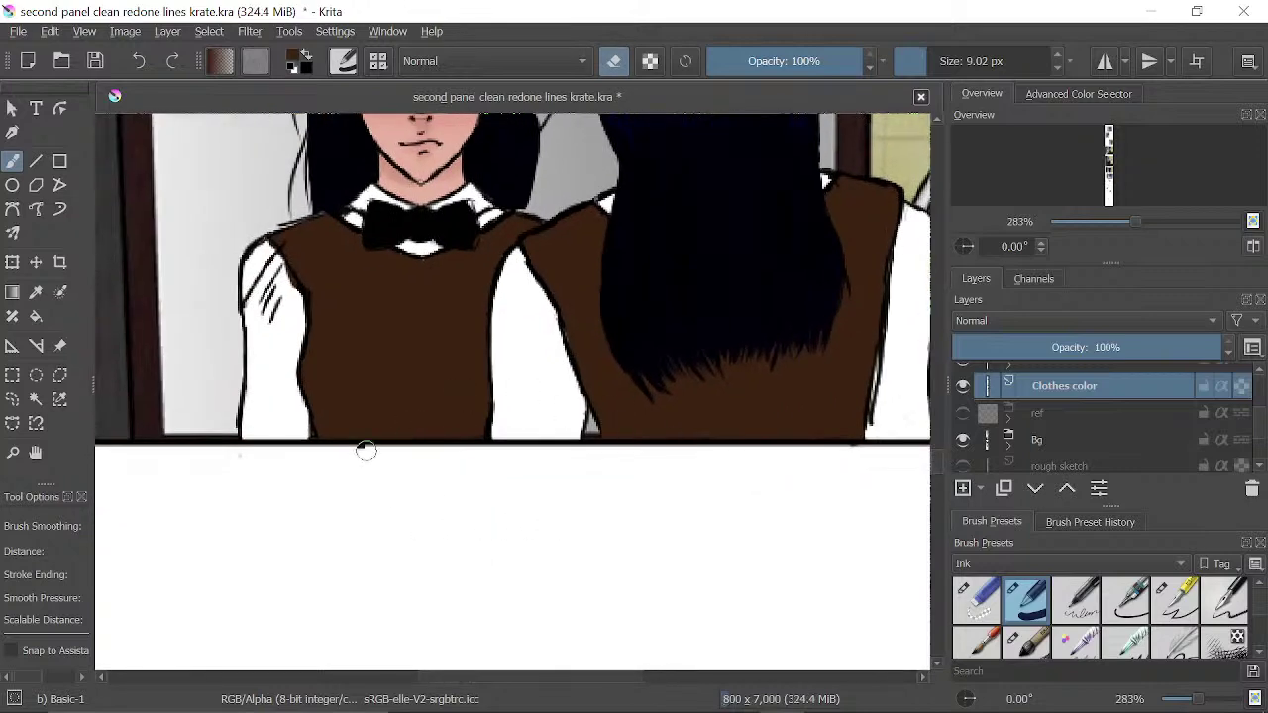
- Paint the chest of the standing side-view figure's vest brown in the "sigh" panel, up to the collar
{"action": "left_click_drag", "start_coordinate": [520, 309], "coordinate": [491, 562]}
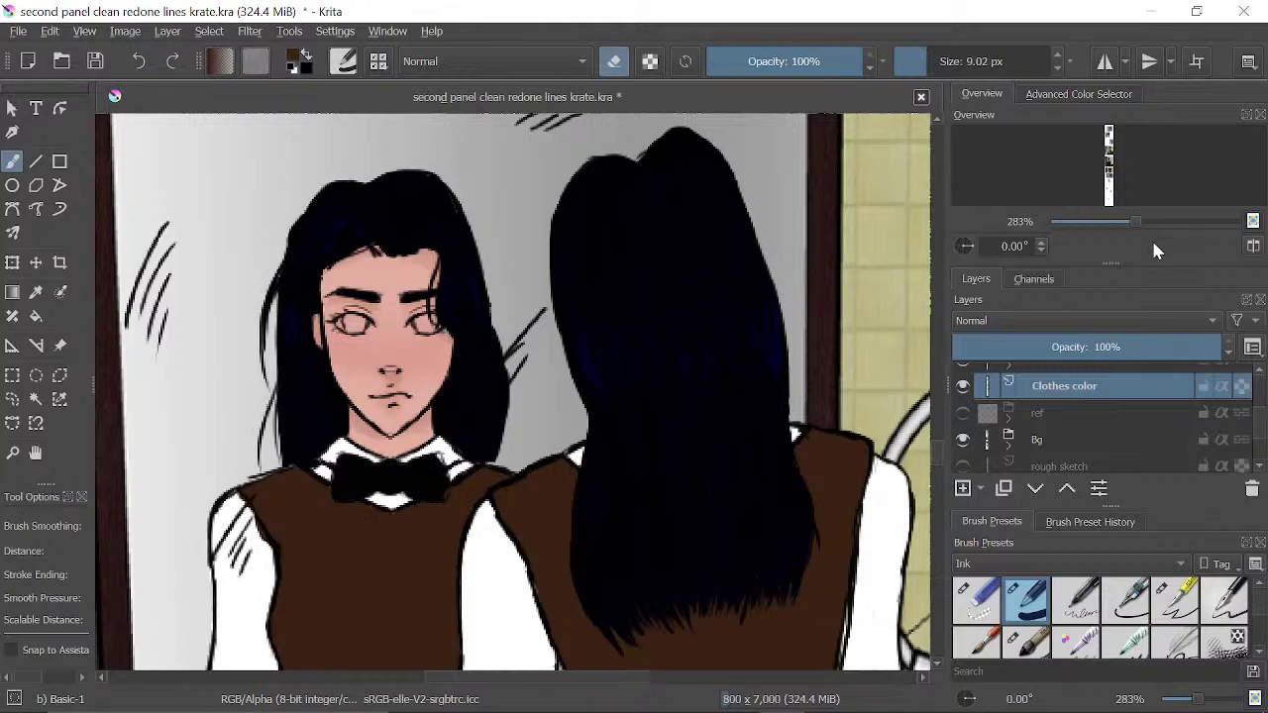
{"action": "mouse_move", "coordinate": [1135, 222]}
{"action": "left_mouse_down"}
{"action": "mouse_move", "coordinate": [1095, 222]}
{"action": "mouse_move", "coordinate": [1117, 223]}
{"action": "left_mouse_up"}
{"action": "scroll", "coordinate": [789, 387], "scroll_direction": "down", "scroll_amount": 3}
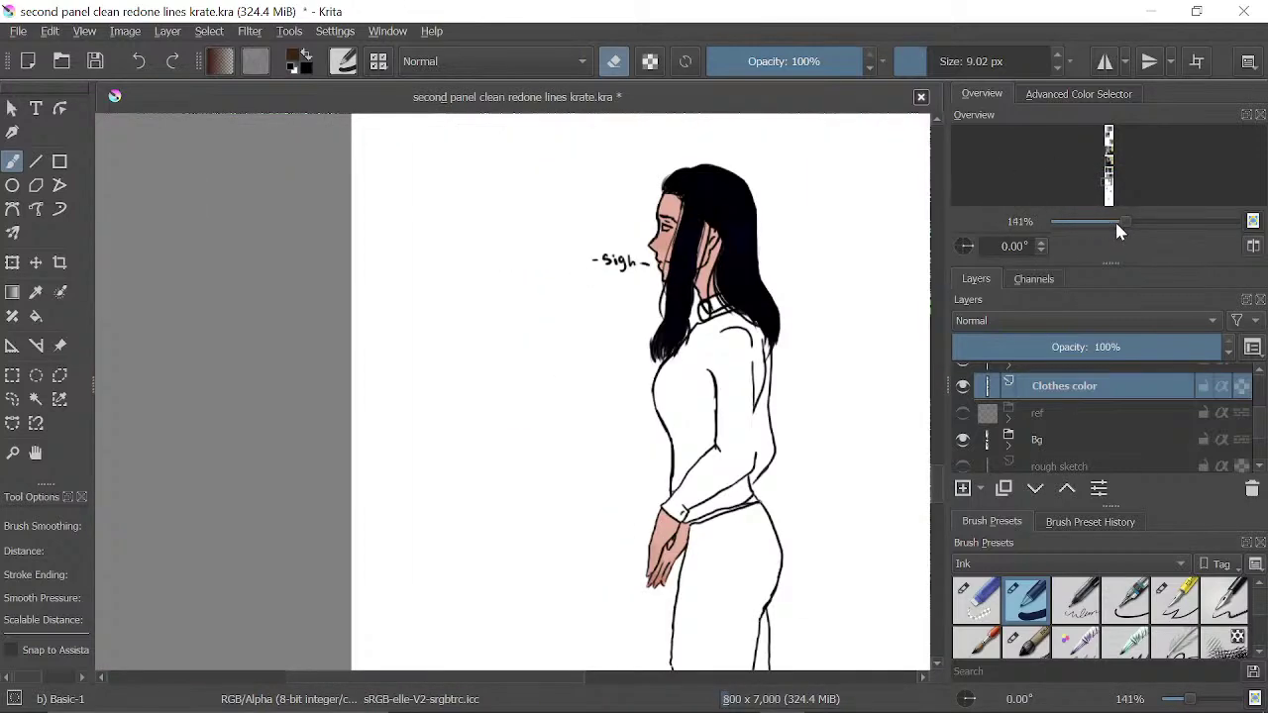
{"action": "left_click_drag", "start_coordinate": [708, 259], "coordinate": [490, 244]}
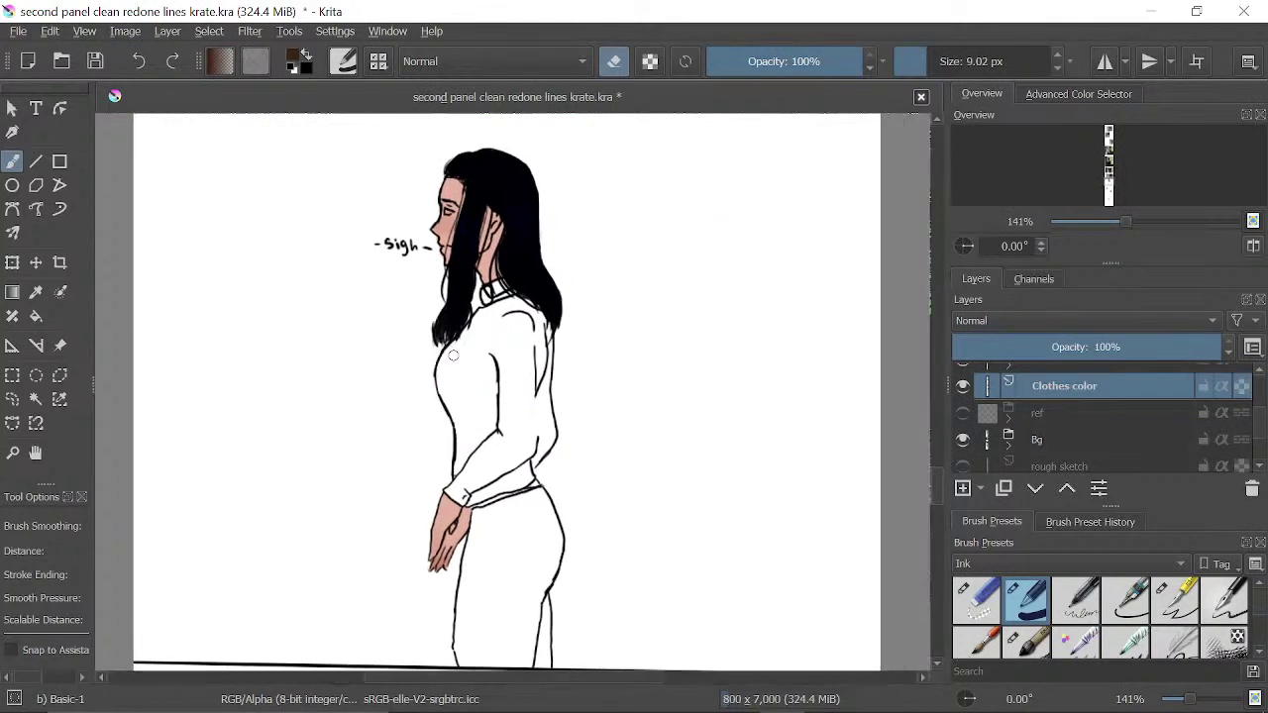
{"action": "key", "text": "e"}
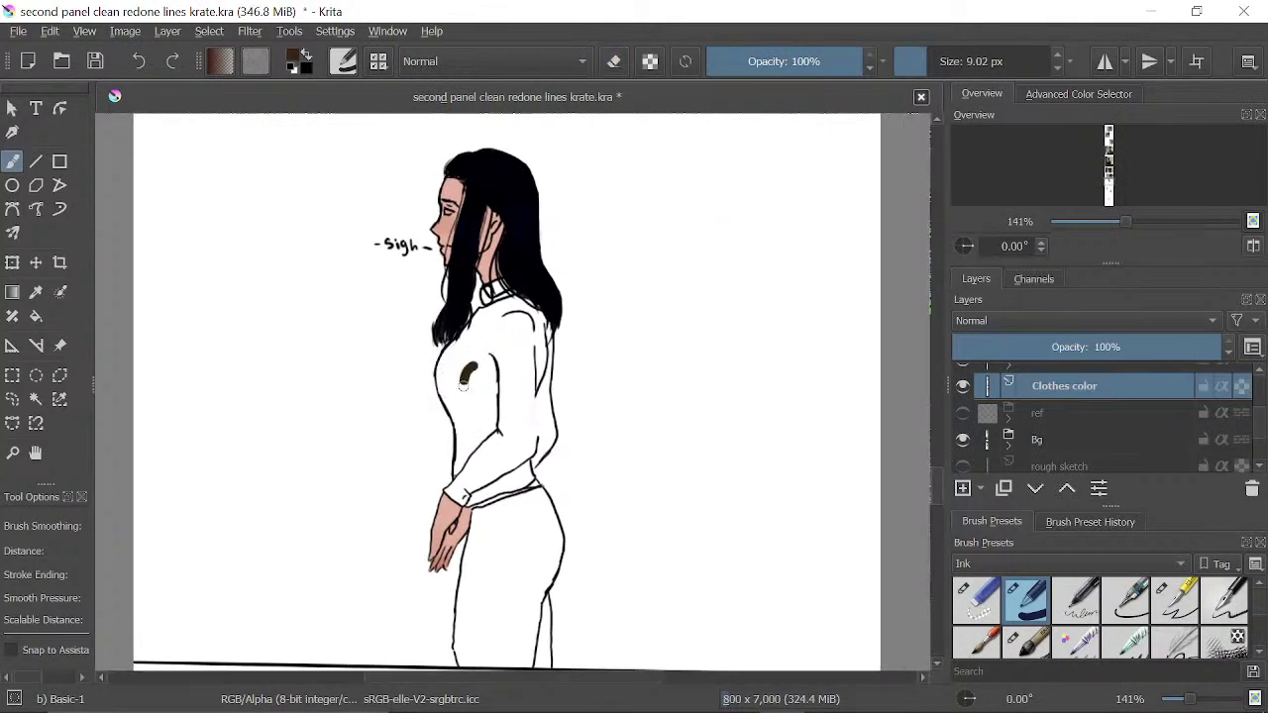
{"action": "mouse_move", "coordinate": [463, 385]}
{"action": "left_mouse_down"}
{"action": "mouse_move", "coordinate": [476, 349]}
{"action": "mouse_move", "coordinate": [463, 406]}
{"action": "left_mouse_up"}
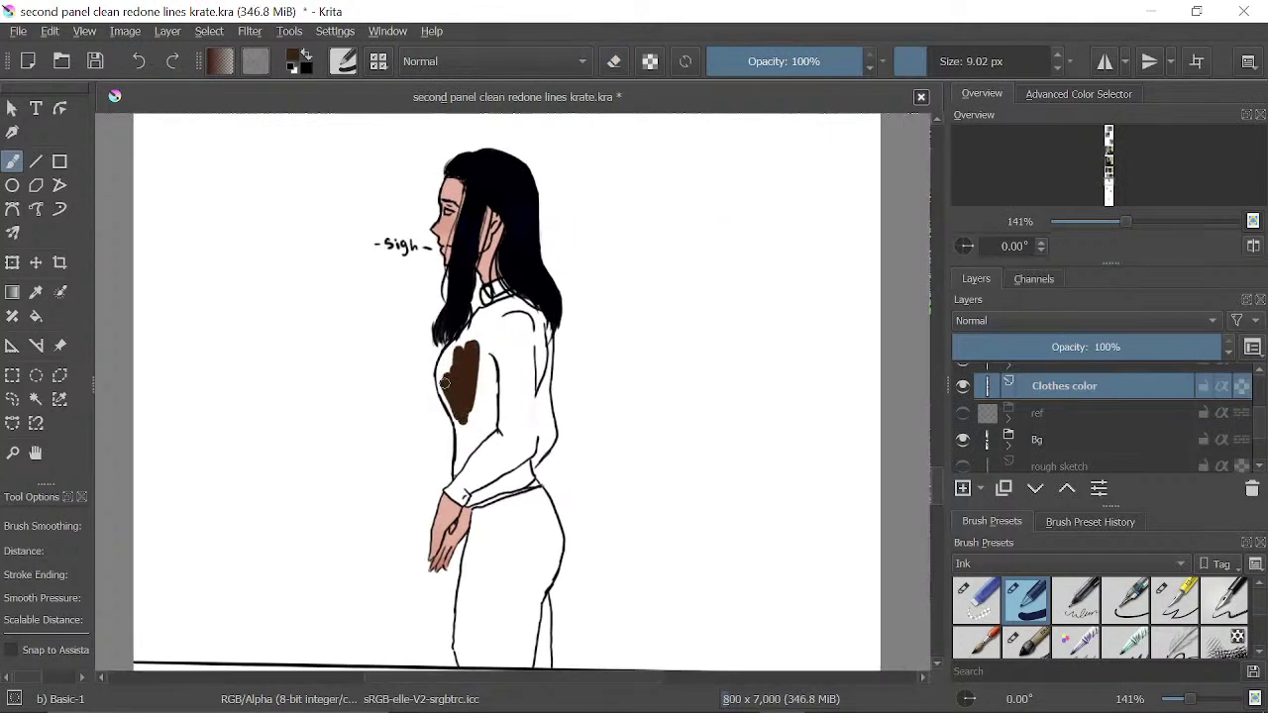
{"action": "left_click_drag", "start_coordinate": [487, 185], "coordinate": [530, 100]}
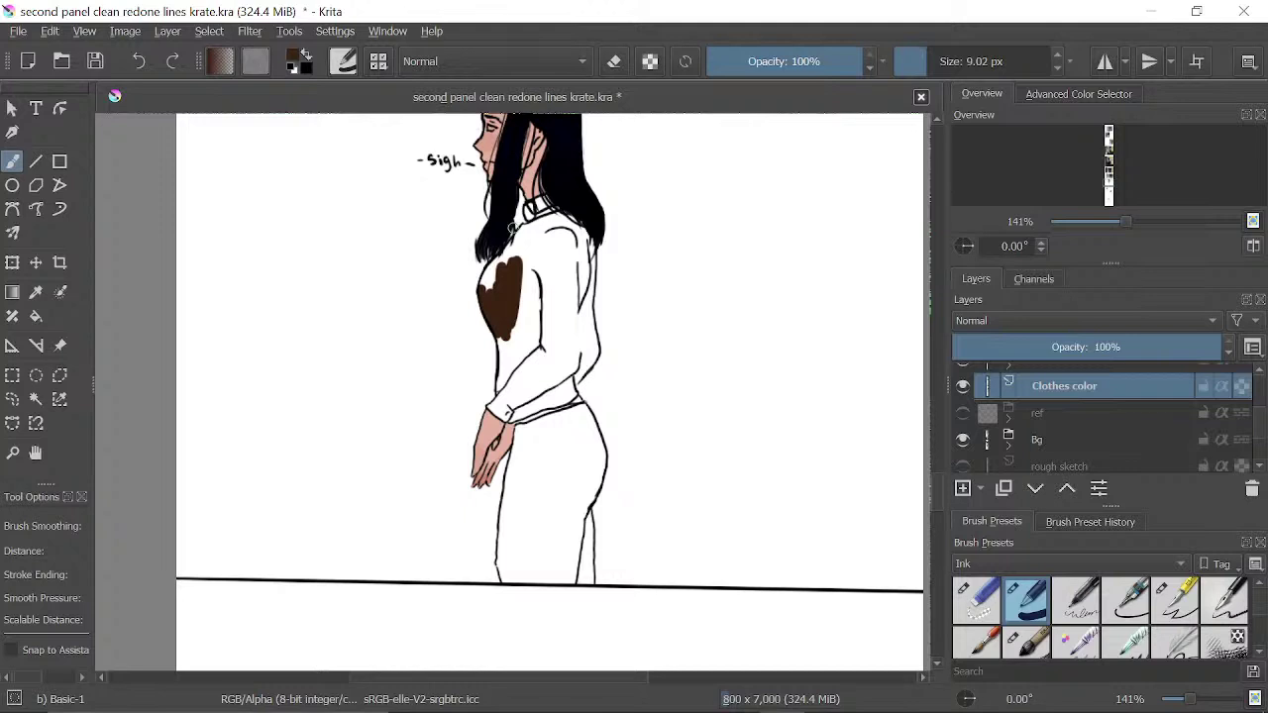
{"action": "mouse_move", "coordinate": [522, 269]}
{"action": "left_mouse_down"}
{"action": "mouse_move", "coordinate": [488, 373]}
{"action": "mouse_move", "coordinate": [505, 342]}
{"action": "left_mouse_up"}
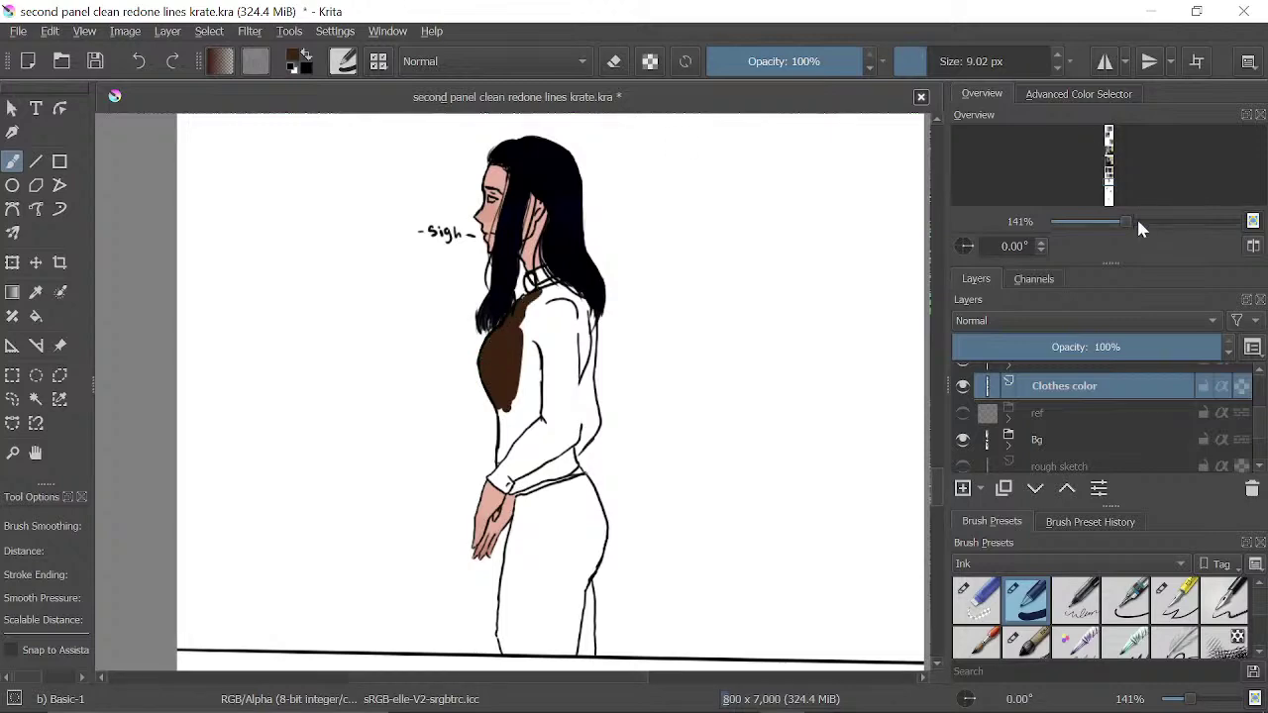
- Paint the side-view figure's vest brown over the shoulder and behind the upper arm, erasing the overflow past the line
{"action": "left_click_drag", "start_coordinate": [1138, 228], "coordinate": [1164, 226]}
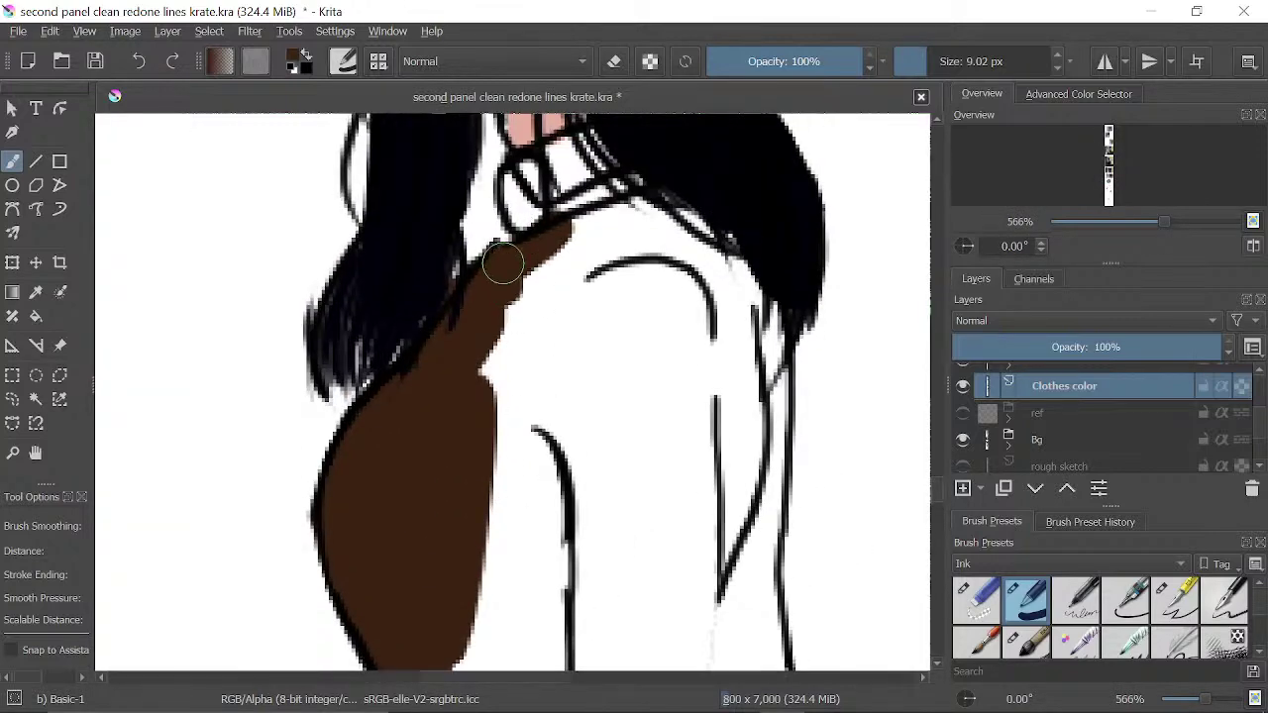
{"action": "mouse_move", "coordinate": [502, 262]}
{"action": "left_mouse_down"}
{"action": "mouse_move", "coordinate": [603, 248]}
{"action": "mouse_move", "coordinate": [636, 212]}
{"action": "mouse_move", "coordinate": [677, 230]}
{"action": "mouse_move", "coordinate": [552, 248]}
{"action": "mouse_move", "coordinate": [687, 207]}
{"action": "mouse_move", "coordinate": [707, 232]}
{"action": "mouse_move", "coordinate": [649, 253]}
{"action": "mouse_move", "coordinate": [733, 288]}
{"action": "mouse_move", "coordinate": [745, 337]}
{"action": "mouse_move", "coordinate": [770, 340]}
{"action": "mouse_move", "coordinate": [736, 537]}
{"action": "mouse_move", "coordinate": [739, 354]}
{"action": "mouse_move", "coordinate": [668, 297]}
{"action": "left_mouse_up"}
{"action": "left_click_drag", "start_coordinate": [693, 423], "coordinate": [635, 256]}
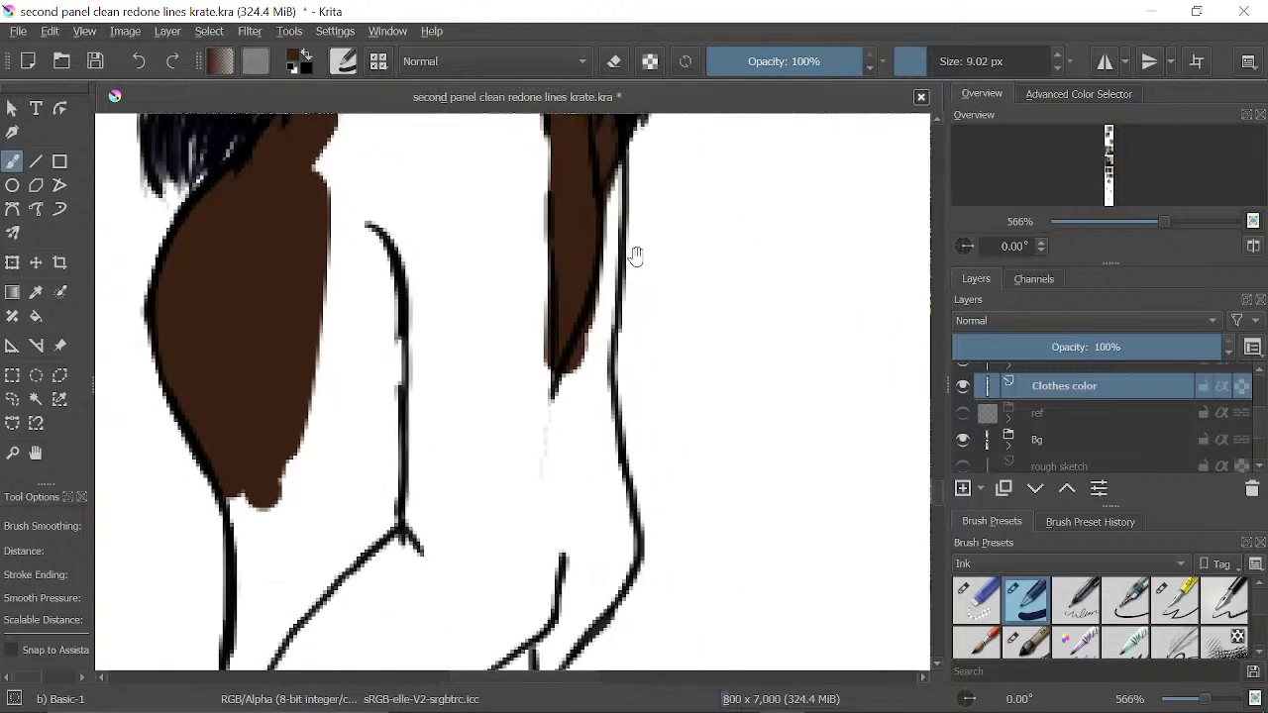
{"action": "key", "text": "e"}
{"action": "mouse_move", "coordinate": [624, 328]}
{"action": "left_mouse_down"}
{"action": "mouse_move", "coordinate": [582, 406]}
{"action": "mouse_move", "coordinate": [642, 236]}
{"action": "mouse_move", "coordinate": [629, 186]}
{"action": "mouse_move", "coordinate": [580, 163]}
{"action": "left_mouse_up"}
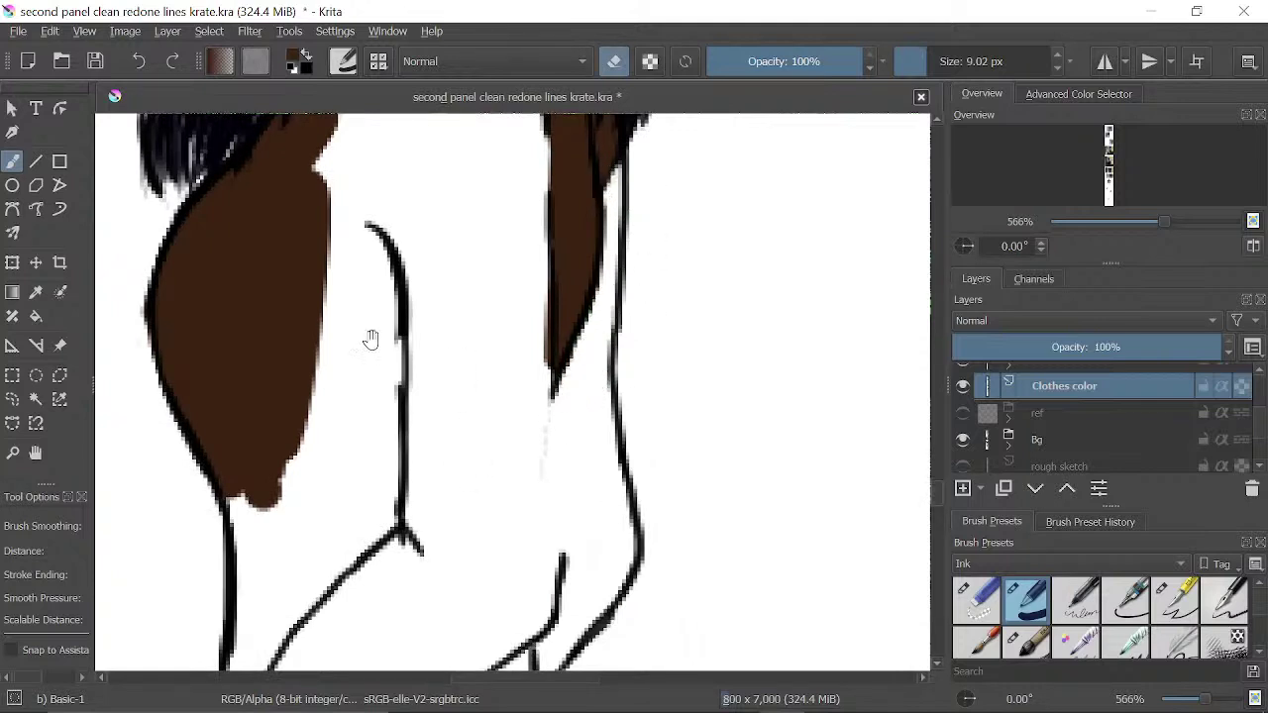
- Fill the front of the side-view figure's vest brown up to the sleeve line and down to the cuff
{"action": "left_click_drag", "start_coordinate": [370, 340], "coordinate": [519, 433]}
{"action": "key", "text": "e"}
{"action": "mouse_move", "coordinate": [574, 148]}
{"action": "left_mouse_down"}
{"action": "mouse_move", "coordinate": [482, 308]}
{"action": "mouse_move", "coordinate": [536, 169]}
{"action": "mouse_move", "coordinate": [508, 185]}
{"action": "mouse_move", "coordinate": [466, 360]}
{"action": "mouse_move", "coordinate": [487, 252]}
{"action": "mouse_move", "coordinate": [507, 344]}
{"action": "mouse_move", "coordinate": [510, 318]}
{"action": "mouse_move", "coordinate": [529, 357]}
{"action": "mouse_move", "coordinate": [519, 184]}
{"action": "mouse_move", "coordinate": [482, 267]}
{"action": "mouse_move", "coordinate": [471, 209]}
{"action": "mouse_move", "coordinate": [519, 172]}
{"action": "mouse_move", "coordinate": [526, 435]}
{"action": "mouse_move", "coordinate": [454, 510]}
{"action": "mouse_move", "coordinate": [466, 465]}
{"action": "left_mouse_up"}
{"action": "left_click_drag", "start_coordinate": [465, 352], "coordinate": [537, 206]}
{"action": "mouse_move", "coordinate": [553, 250]}
{"action": "left_mouse_down"}
{"action": "mouse_move", "coordinate": [451, 478]}
{"action": "mouse_move", "coordinate": [450, 235]}
{"action": "mouse_move", "coordinate": [532, 178]}
{"action": "mouse_move", "coordinate": [549, 247]}
{"action": "mouse_move", "coordinate": [603, 235]}
{"action": "mouse_move", "coordinate": [486, 257]}
{"action": "mouse_move", "coordinate": [416, 288]}
{"action": "mouse_move", "coordinate": [421, 315]}
{"action": "left_mouse_up"}
- Erase the brown overflow along the side-view figure's vest and forearm line, and fill the vest strip below the forearm brown
{"action": "key", "text": "e"}
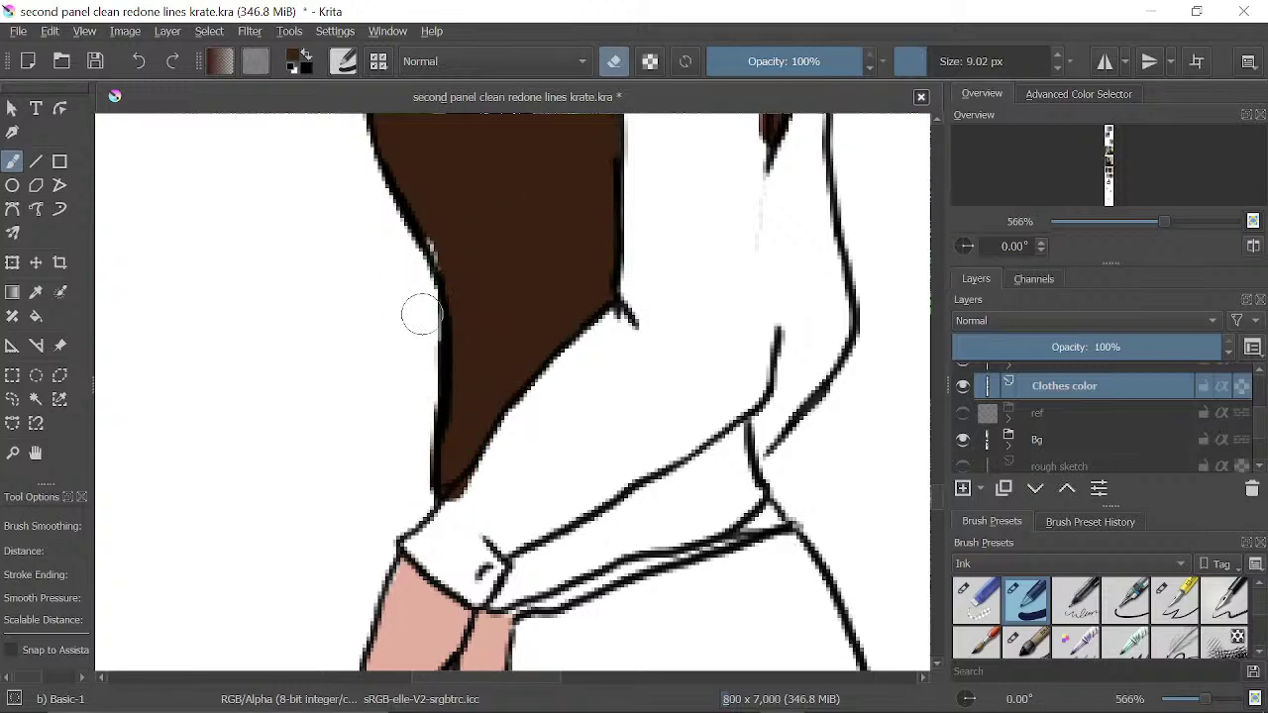
{"action": "mouse_move", "coordinate": [444, 474]}
{"action": "left_mouse_down"}
{"action": "mouse_move", "coordinate": [466, 501]}
{"action": "mouse_move", "coordinate": [481, 482]}
{"action": "mouse_move", "coordinate": [451, 459]}
{"action": "mouse_move", "coordinate": [453, 477]}
{"action": "left_mouse_up"}
{"action": "key", "text": "e"}
{"action": "key", "text": "e"}
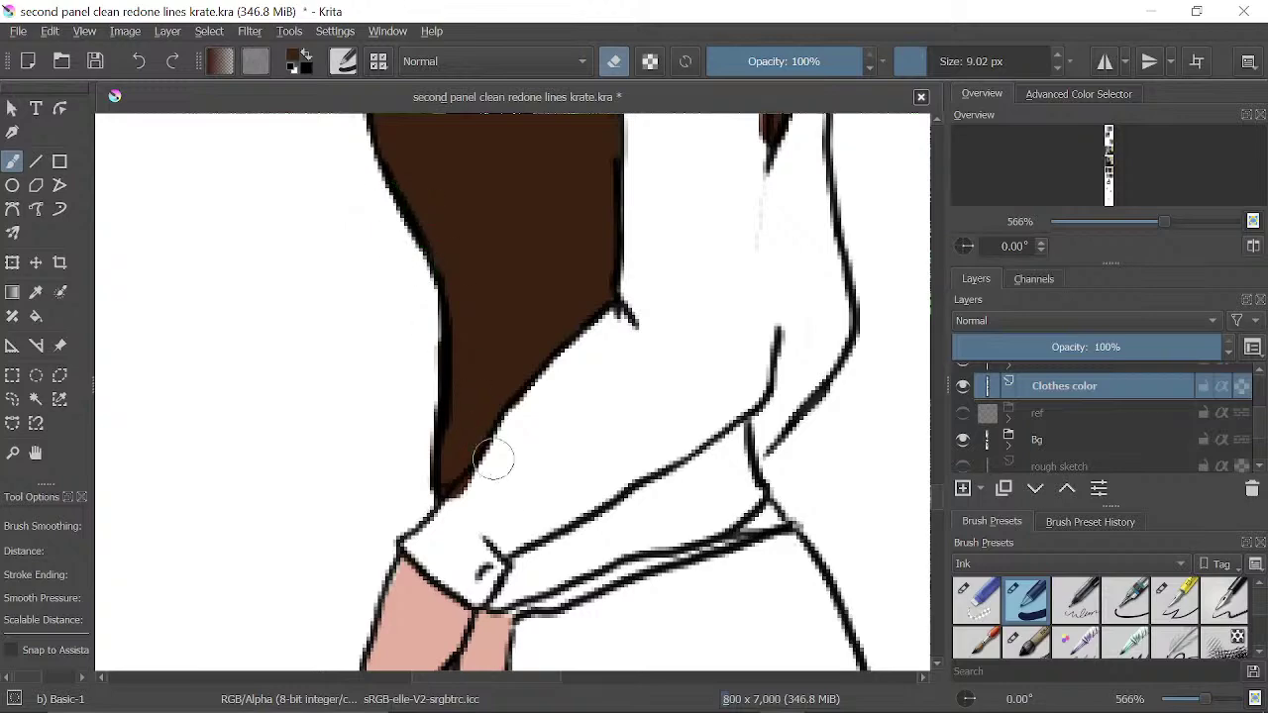
{"action": "left_click_drag", "start_coordinate": [497, 481], "coordinate": [462, 520]}
{"action": "left_click_drag", "start_coordinate": [594, 497], "coordinate": [523, 403]}
{"action": "key", "text": "e"}
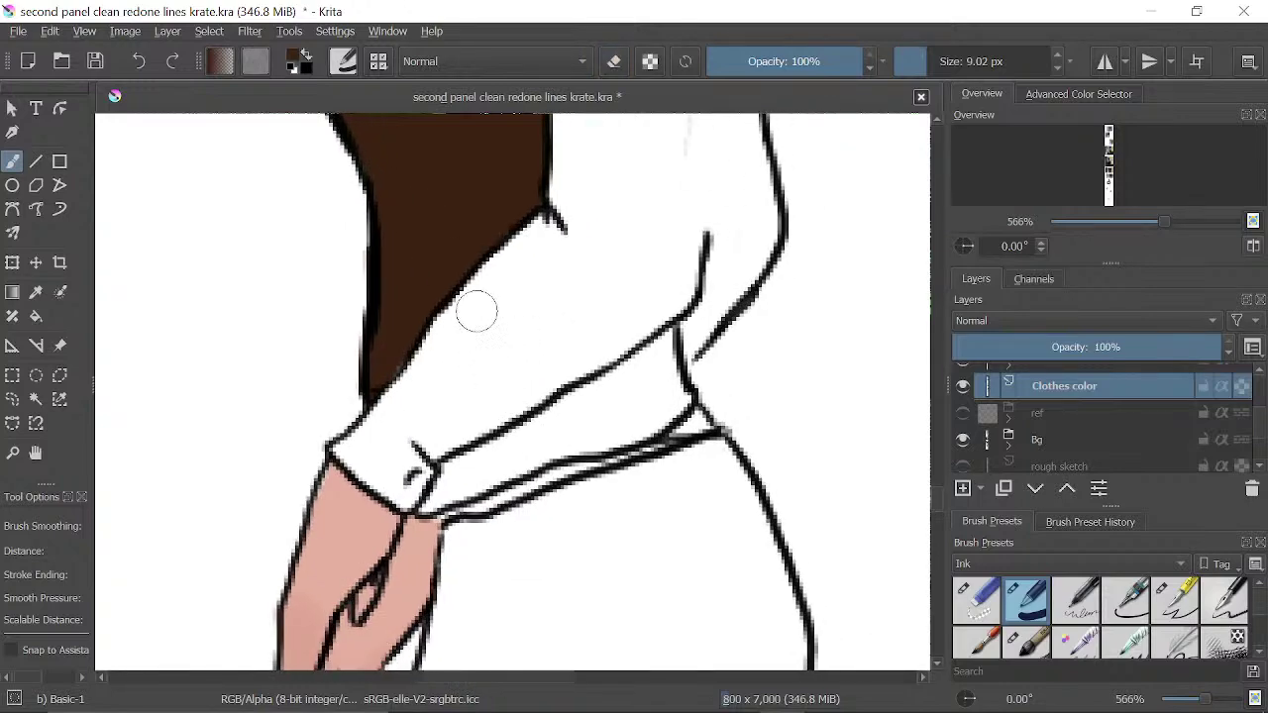
{"action": "mouse_move", "coordinate": [481, 461]}
{"action": "left_mouse_down"}
{"action": "mouse_move", "coordinate": [444, 466]}
{"action": "mouse_move", "coordinate": [438, 486]}
{"action": "mouse_move", "coordinate": [474, 479]}
{"action": "mouse_move", "coordinate": [472, 459]}
{"action": "mouse_move", "coordinate": [566, 427]}
{"action": "mouse_move", "coordinate": [660, 353]}
{"action": "mouse_move", "coordinate": [668, 387]}
{"action": "mouse_move", "coordinate": [633, 423]}
{"action": "mouse_move", "coordinate": [649, 426]}
{"action": "left_mouse_up"}
- Sample the shirt's white from the group panel above the "sigh" panel as the brush color
{"action": "key", "text": "space"}
{"action": "mouse_move", "coordinate": [806, 189]}
{"action": "left_mouse_down"}
{"action": "mouse_move", "coordinate": [812, 383]}
{"action": "mouse_move", "coordinate": [770, 612]}
{"action": "left_mouse_up"}
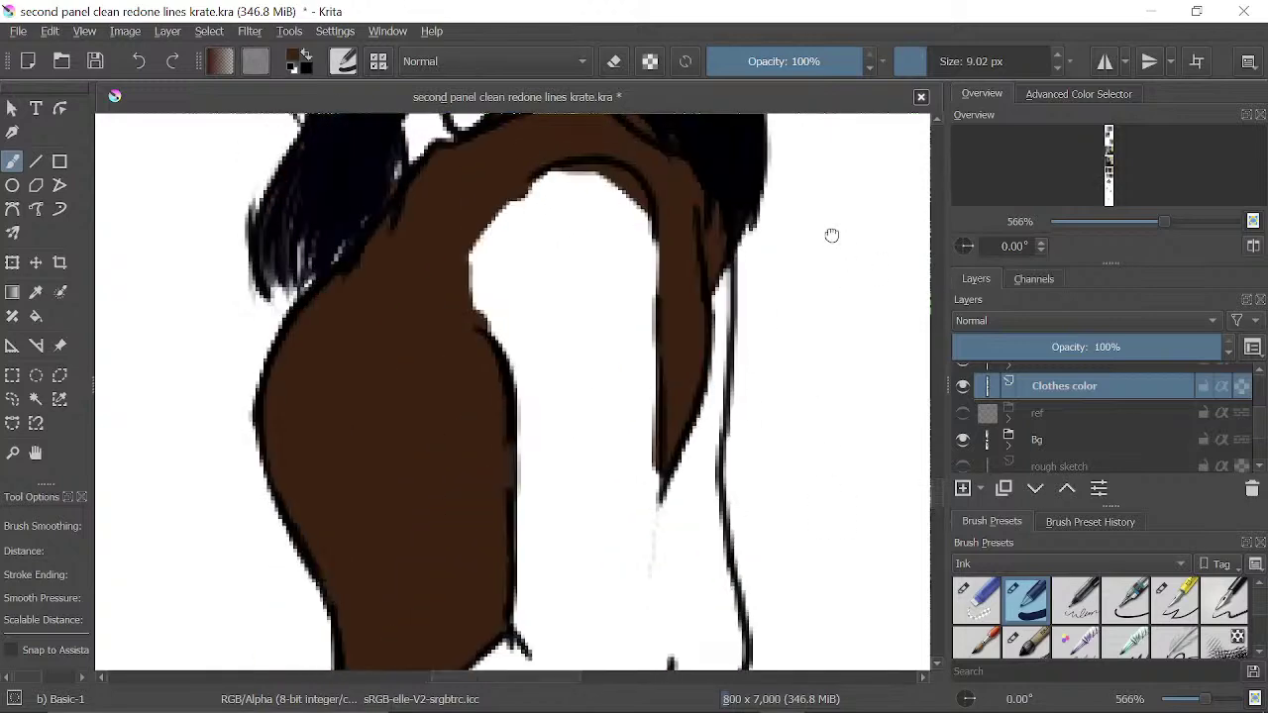
{"action": "left_click_drag", "start_coordinate": [832, 236], "coordinate": [807, 594]}
{"action": "left_click_drag", "start_coordinate": [830, 238], "coordinate": [795, 595]}
{"action": "left_click_drag", "start_coordinate": [771, 317], "coordinate": [735, 624]}
{"action": "left_click_drag", "start_coordinate": [765, 154], "coordinate": [723, 595]}
{"action": "mouse_move", "coordinate": [723, 172]}
{"action": "left_mouse_down"}
{"action": "mouse_move", "coordinate": [701, 317]}
{"action": "mouse_move", "coordinate": [712, 333]}
{"action": "left_mouse_up"}
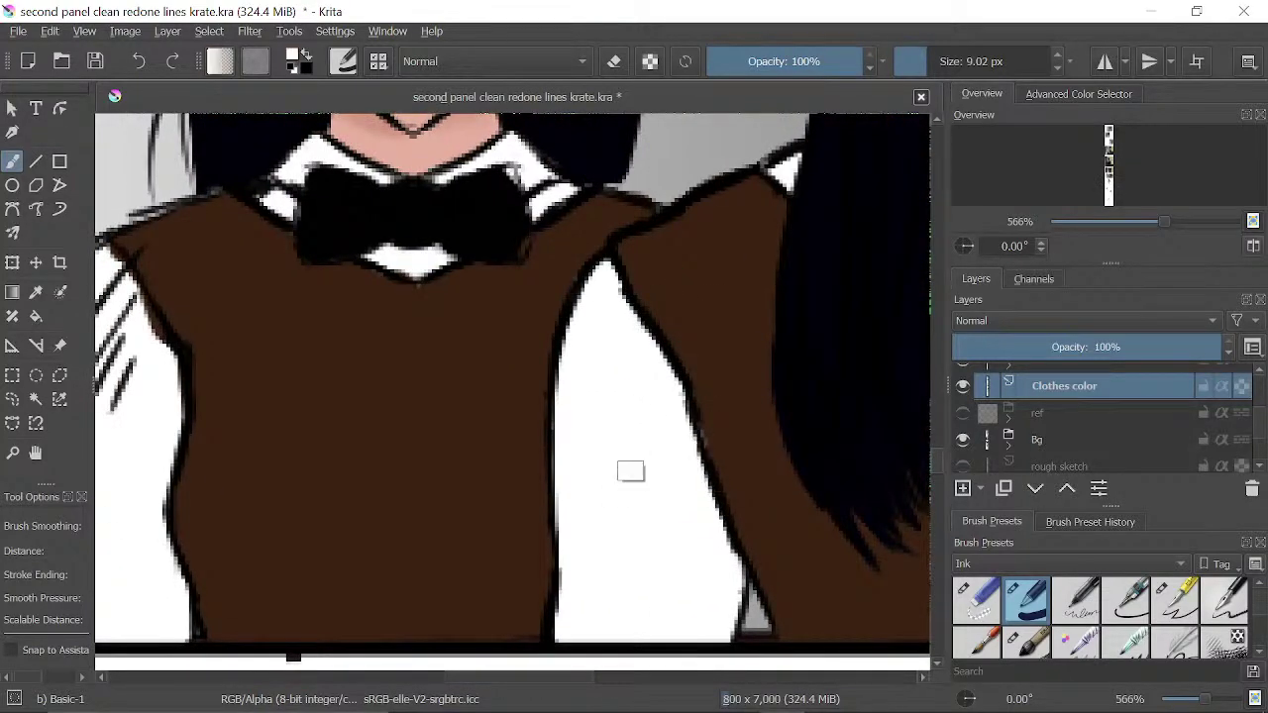
- Paint the side-view figure's upper sleeve white, covering the brown overflow around the armhole and elbow
{"action": "left_click_drag", "start_coordinate": [599, 565], "coordinate": [680, 145]}
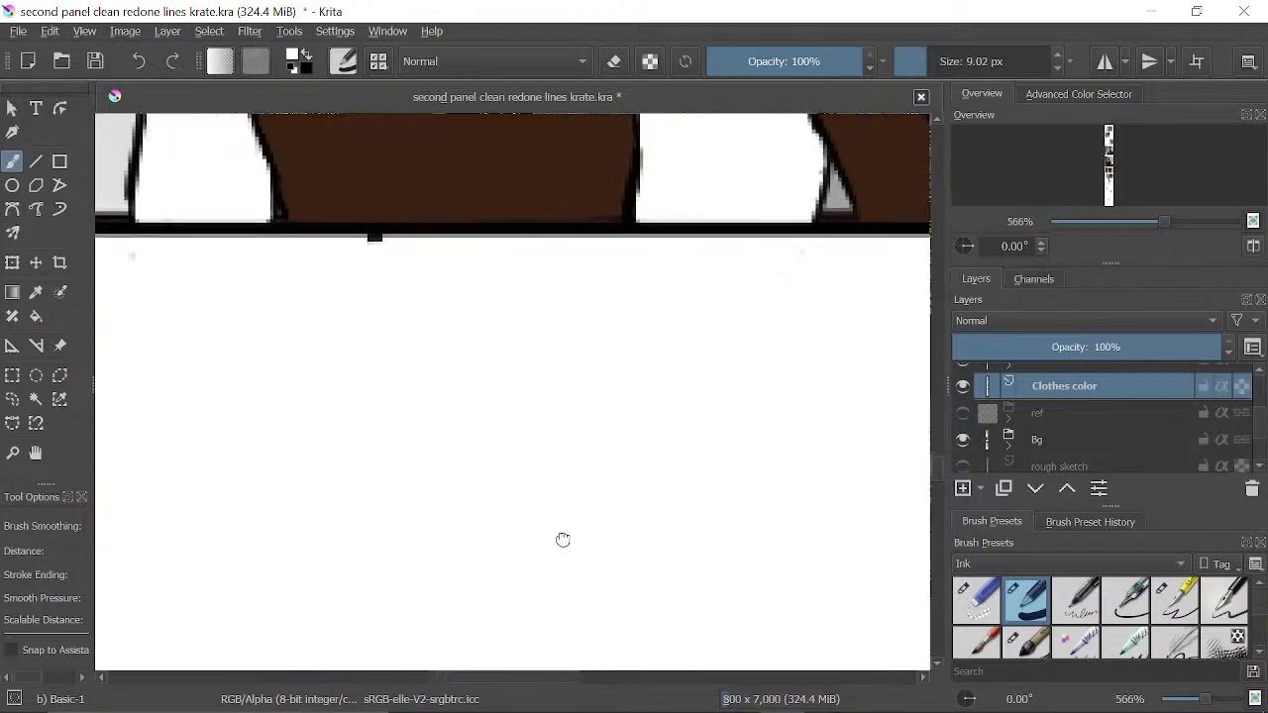
{"action": "left_click_drag", "start_coordinate": [562, 540], "coordinate": [572, 164]}
{"action": "left_click_drag", "start_coordinate": [559, 476], "coordinate": [575, 201]}
{"action": "left_click_drag", "start_coordinate": [561, 412], "coordinate": [628, 148]}
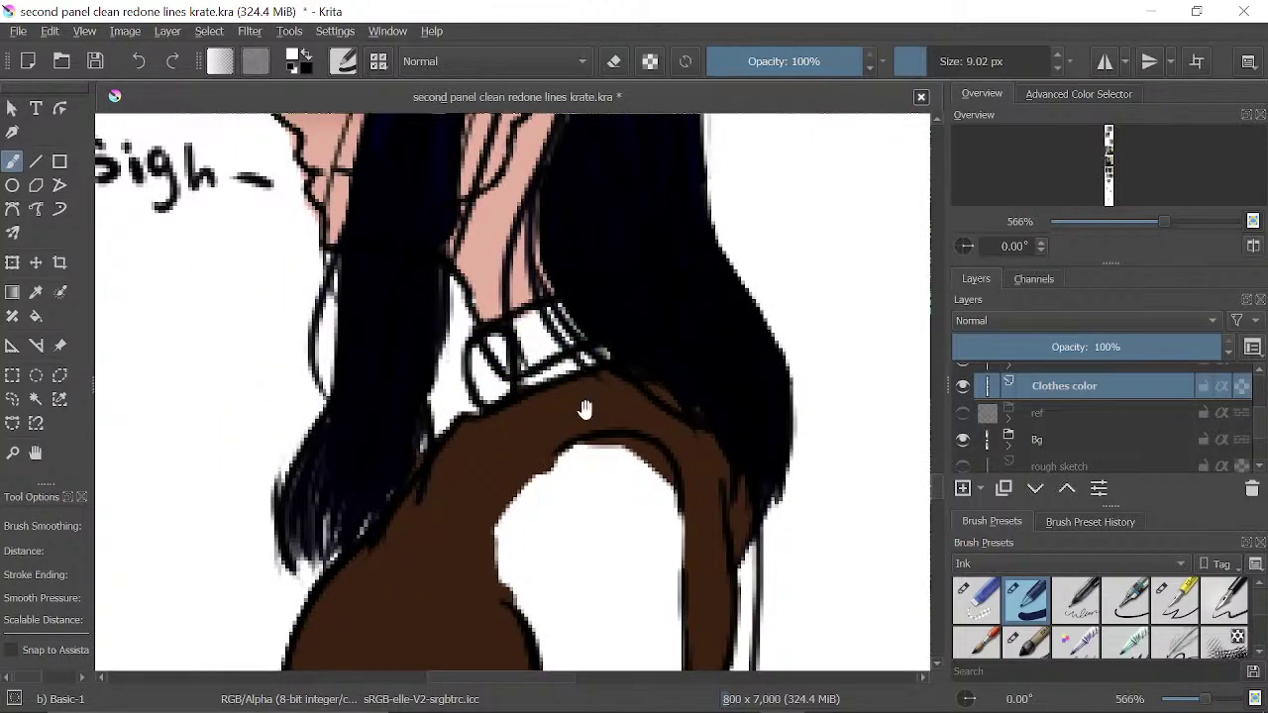
{"action": "left_click_drag", "start_coordinate": [586, 409], "coordinate": [598, 265]}
{"action": "mouse_move", "coordinate": [622, 315]}
{"action": "left_mouse_down"}
{"action": "mouse_move", "coordinate": [598, 322]}
{"action": "mouse_move", "coordinate": [665, 331]}
{"action": "mouse_move", "coordinate": [549, 363]}
{"action": "left_mouse_up"}
{"action": "left_click_drag", "start_coordinate": [533, 450], "coordinate": [557, 492]}
{"action": "left_click_drag", "start_coordinate": [558, 357], "coordinate": [586, 224]}
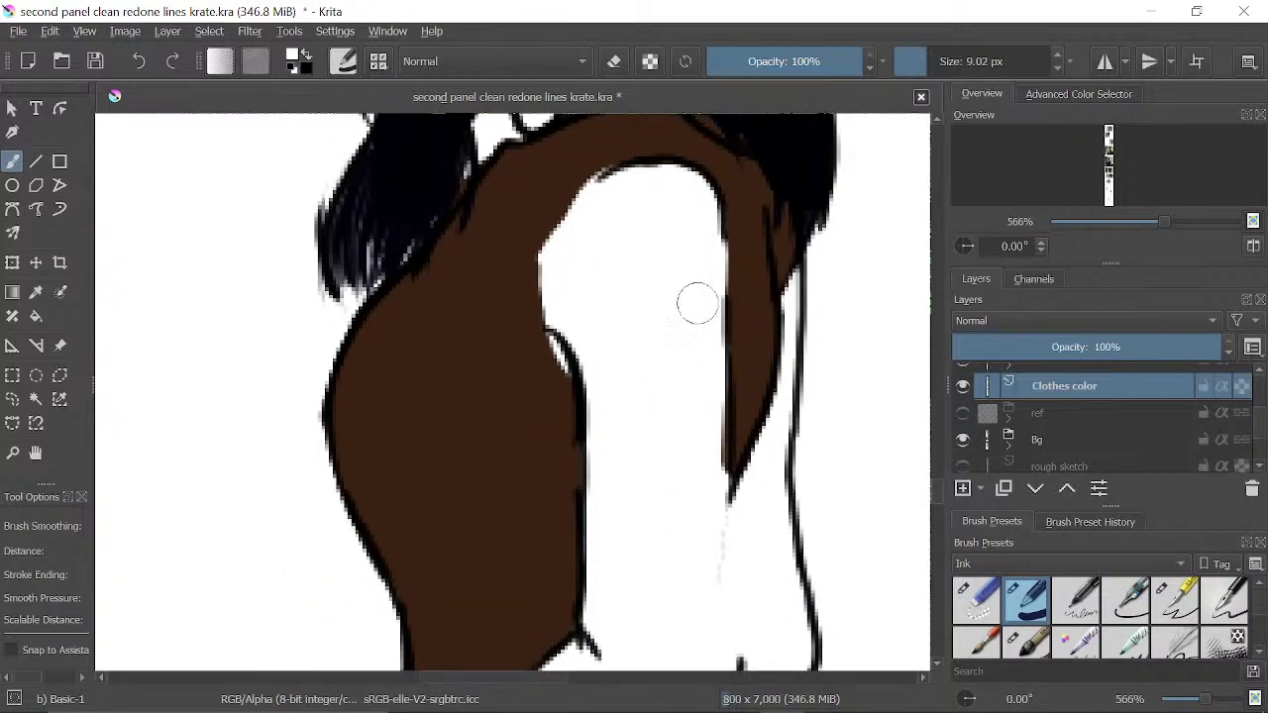
{"action": "left_click_drag", "start_coordinate": [731, 563], "coordinate": [677, 388]}
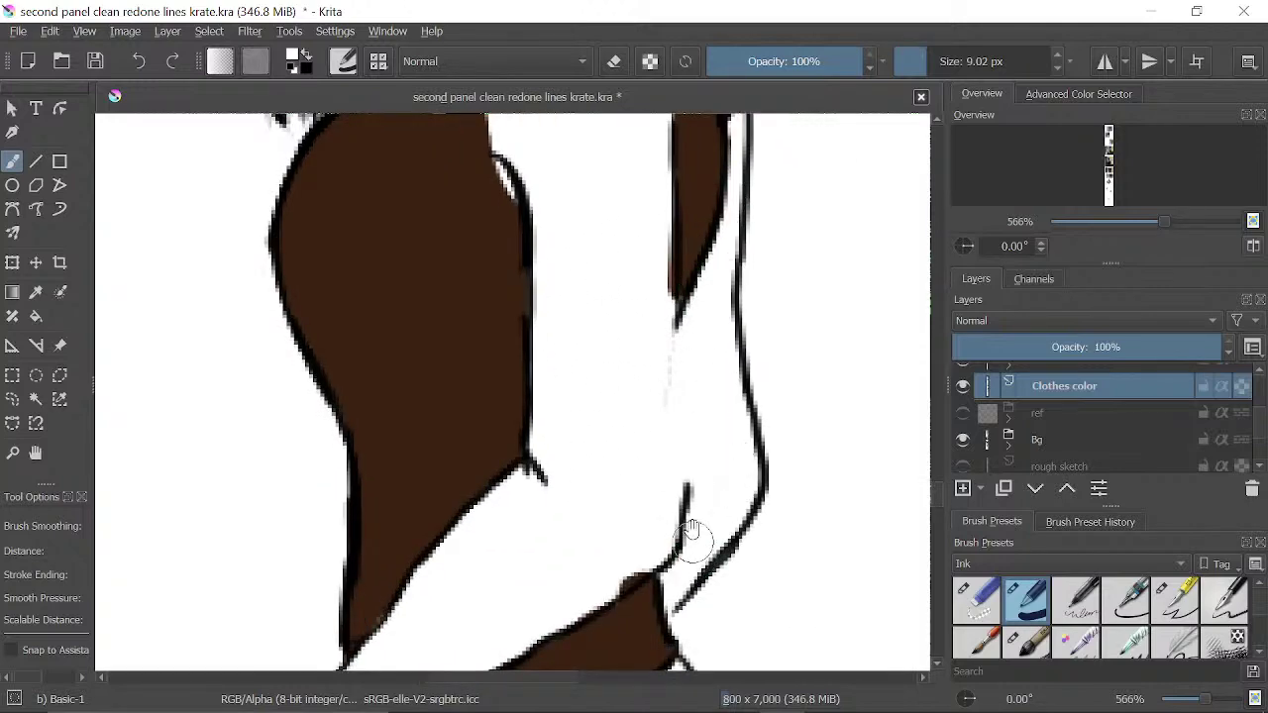
{"action": "scroll", "coordinate": [684, 475], "scroll_direction": "down", "scroll_amount": 4}
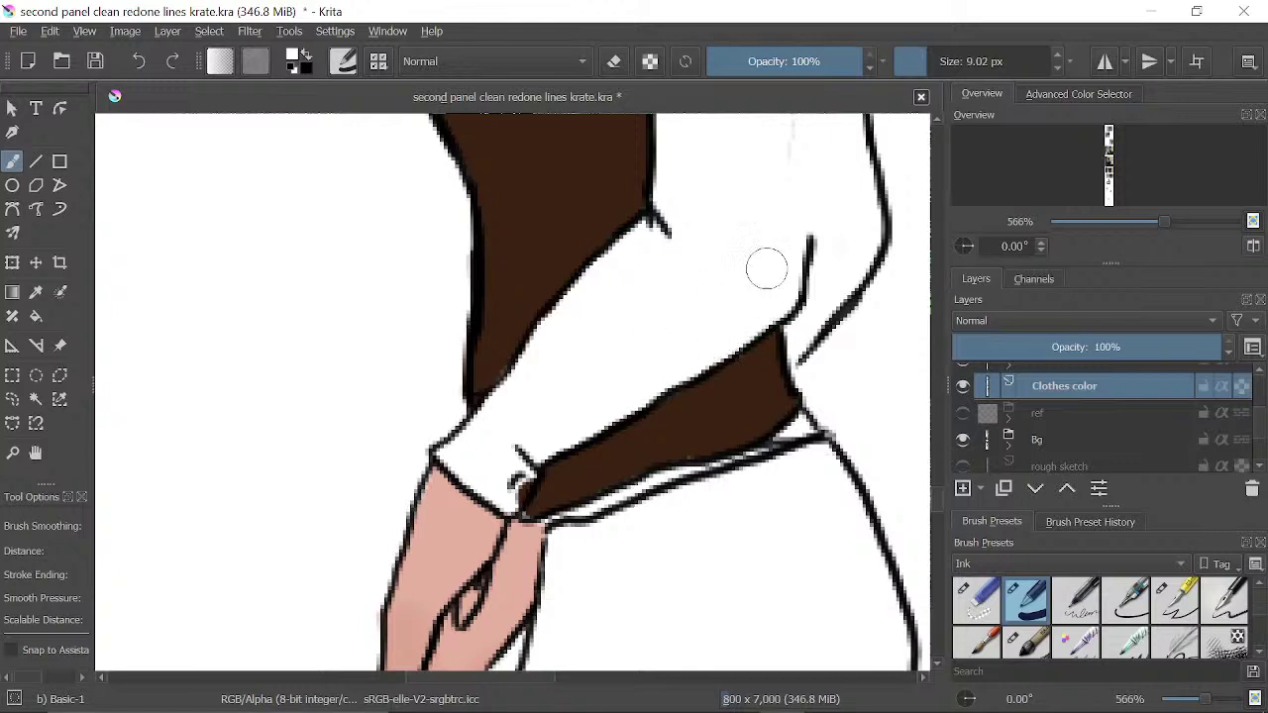
- Touch up the side-view figure's forearm edge and cuff in white, and resample the vest's brown
{"action": "left_click_drag", "start_coordinate": [543, 309], "coordinate": [495, 385]}
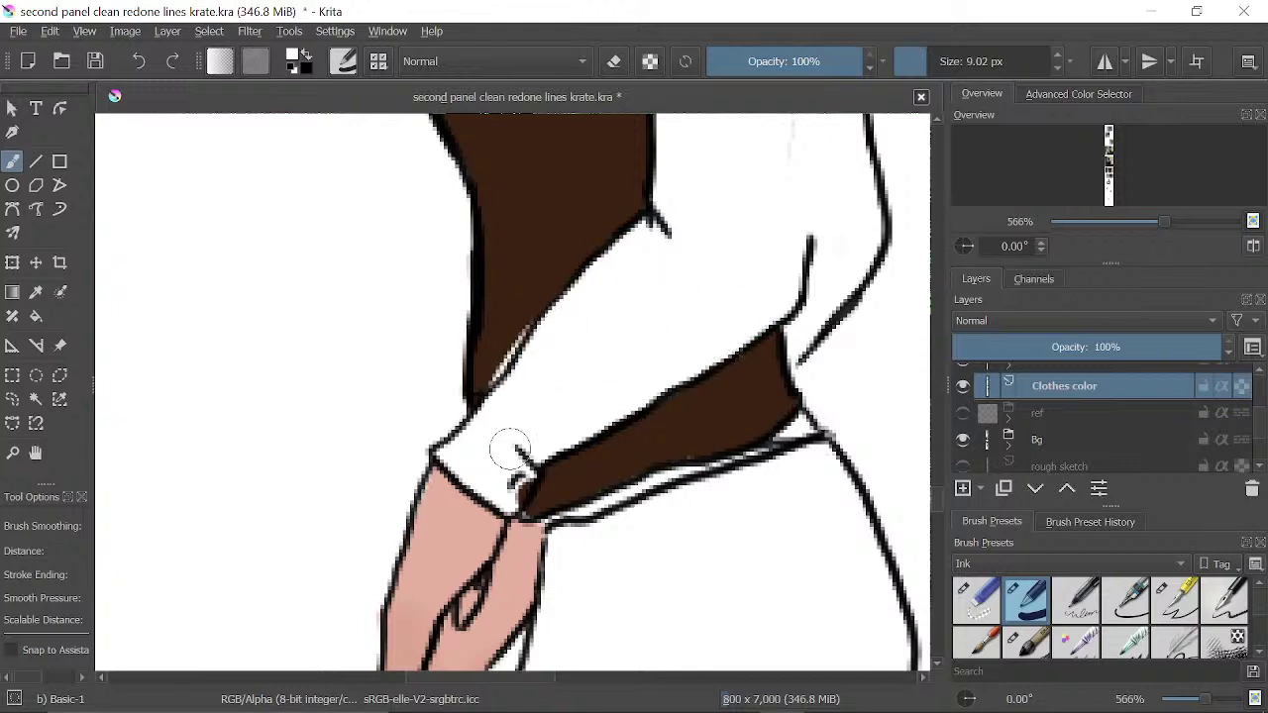
{"action": "left_click_drag", "start_coordinate": [506, 477], "coordinate": [514, 486]}
{"action": "mouse_move", "coordinate": [557, 337]}
{"action": "left_mouse_down"}
{"action": "mouse_move", "coordinate": [560, 284]}
{"action": "mouse_move", "coordinate": [459, 413]}
{"action": "mouse_move", "coordinate": [480, 374]}
{"action": "mouse_move", "coordinate": [456, 432]}
{"action": "mouse_move", "coordinate": [498, 328]}
{"action": "left_mouse_up"}
{"action": "left_click", "coordinate": [536, 282], "text": "ctrl"}
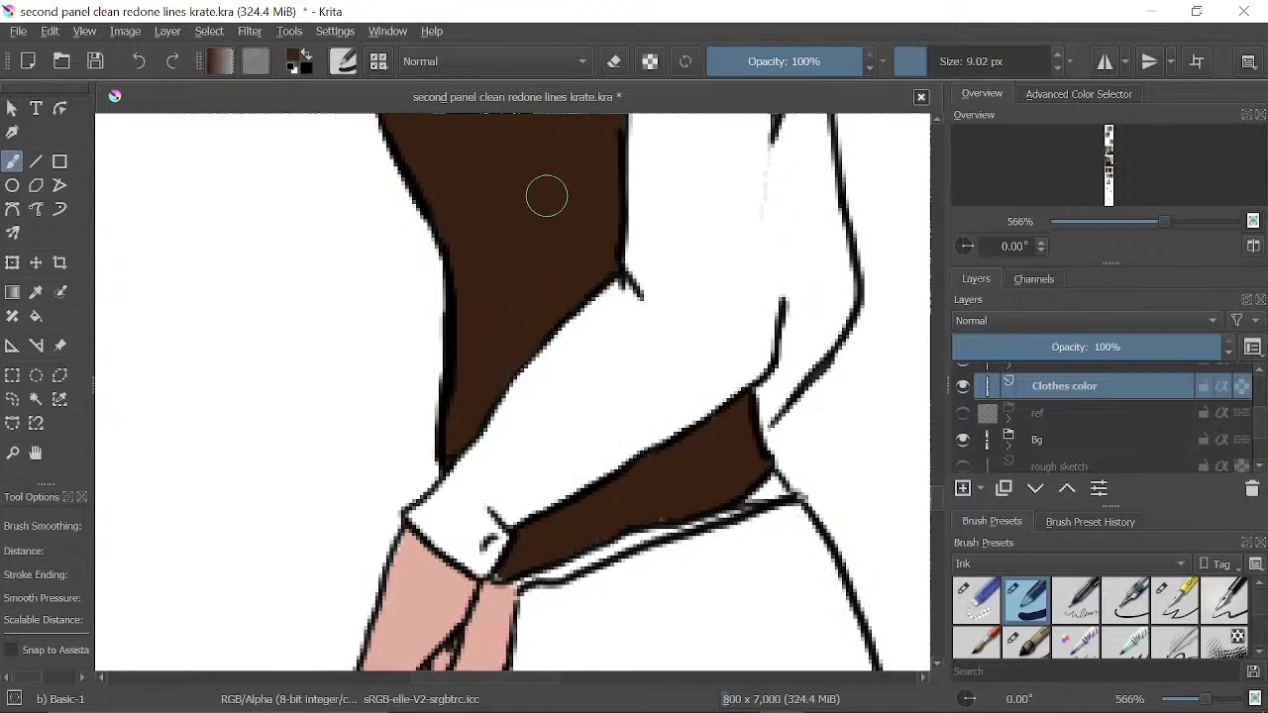
- Sample the black of the standing figure's trousers in the bathroom cabinet panel as the brush color
{"action": "left_click_drag", "start_coordinate": [1161, 228], "coordinate": [1129, 222]}
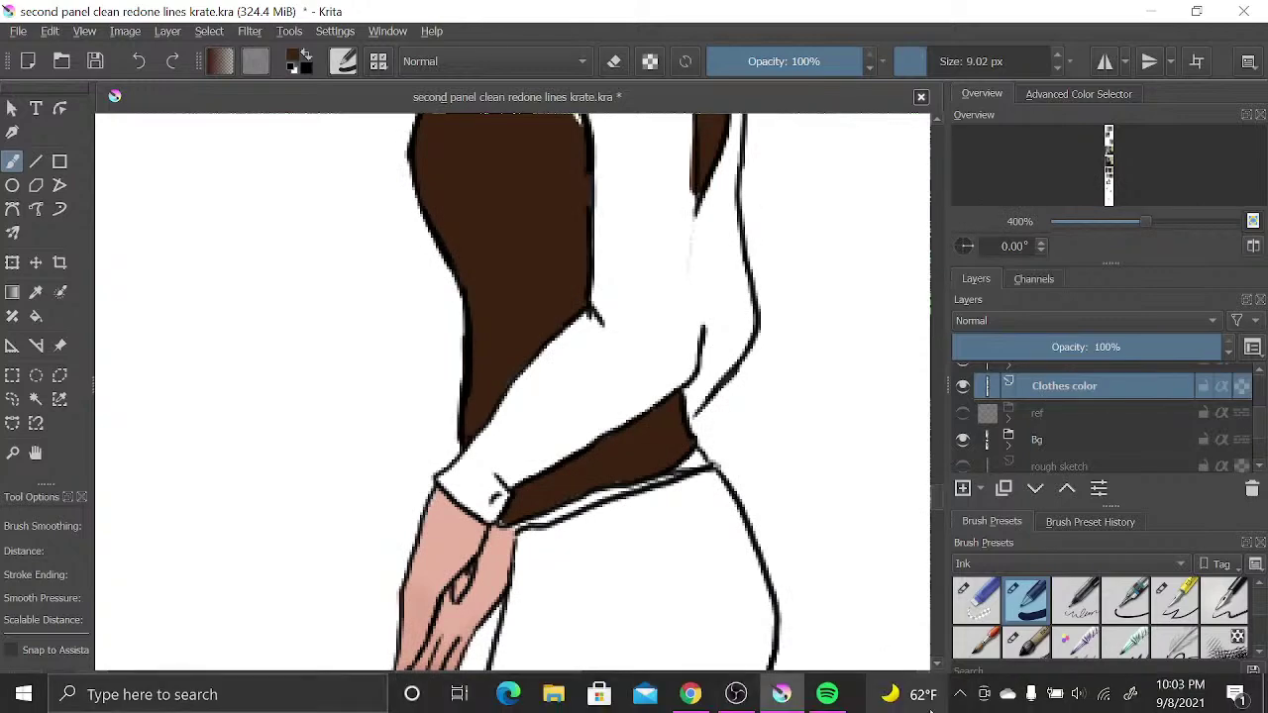
{"action": "left_click_drag", "start_coordinate": [665, 248], "coordinate": [654, 550]}
{"action": "mouse_move", "coordinate": [609, 258]}
{"action": "left_mouse_down"}
{"action": "mouse_move", "coordinate": [591, 452]}
{"action": "mouse_move", "coordinate": [554, 614]}
{"action": "left_mouse_up"}
{"action": "left_click_drag", "start_coordinate": [634, 138], "coordinate": [603, 263]}
{"action": "scroll", "coordinate": [603, 263], "scroll_direction": "down", "scroll_amount": 10}
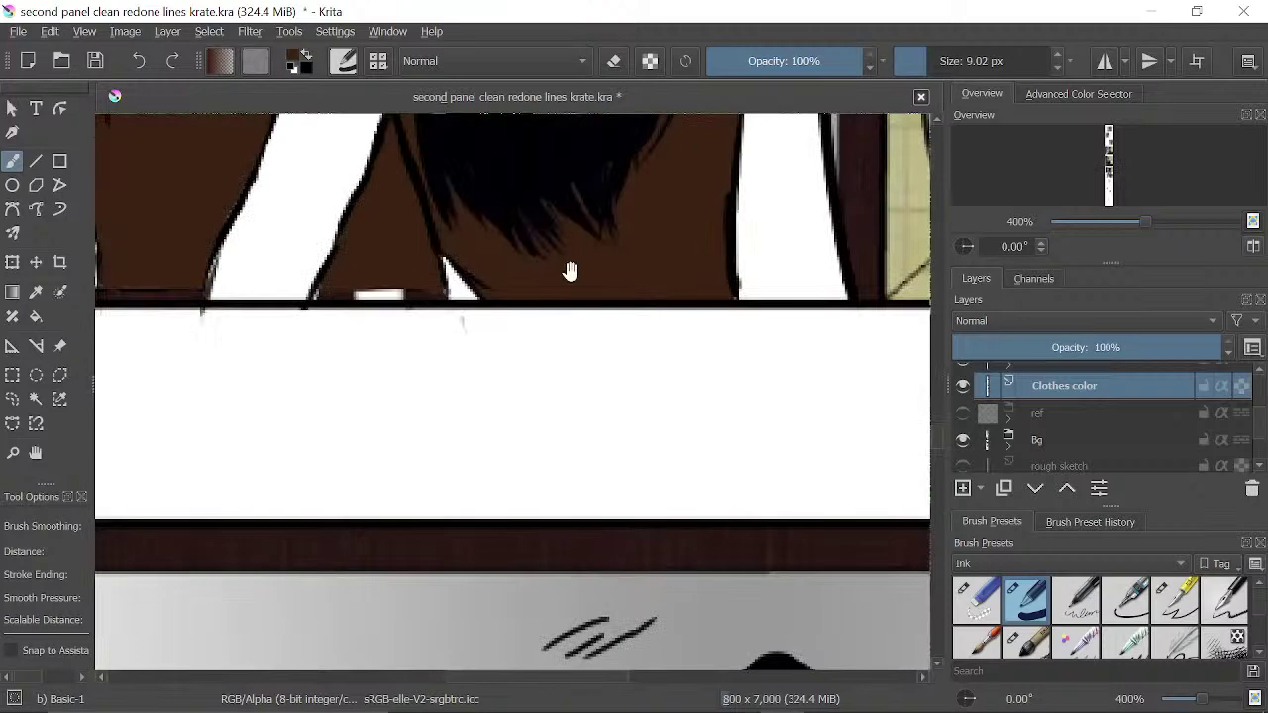
{"action": "left_click_drag", "start_coordinate": [649, 138], "coordinate": [584, 405]}
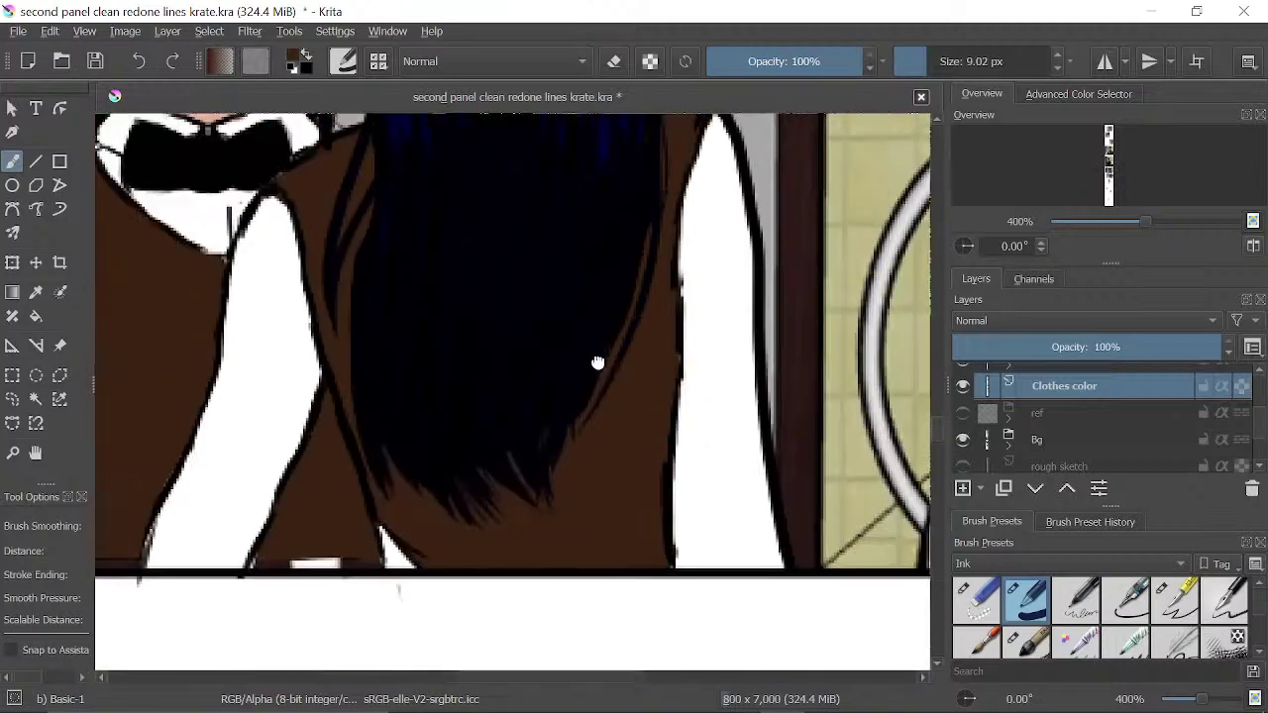
{"action": "left_click_drag", "start_coordinate": [598, 178], "coordinate": [585, 436]}
{"action": "left_click_drag", "start_coordinate": [584, 168], "coordinate": [587, 420]}
{"action": "left_click_drag", "start_coordinate": [612, 288], "coordinate": [623, 436]}
{"action": "left_click_drag", "start_coordinate": [683, 164], "coordinate": [643, 437]}
{"action": "scroll", "coordinate": [600, 524], "scroll_direction": "down", "scroll_amount": 8}
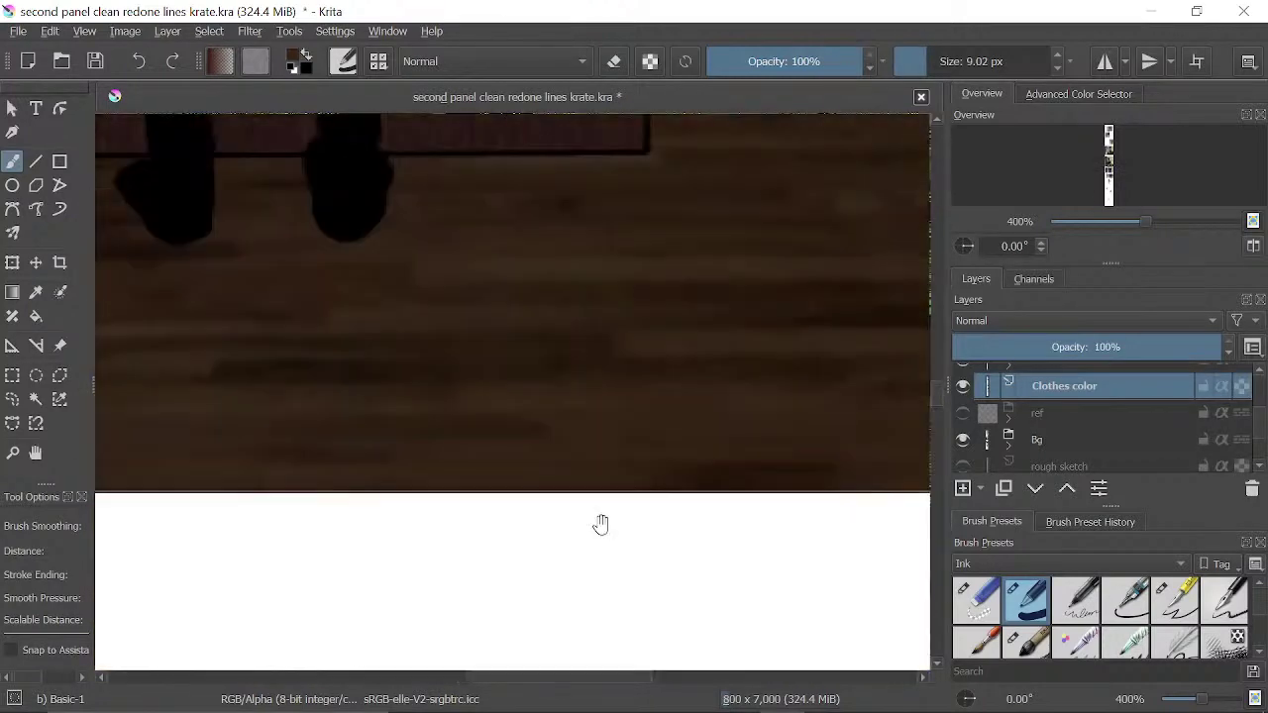
{"action": "scroll", "coordinate": [546, 351], "scroll_direction": "up", "scroll_amount": 5}
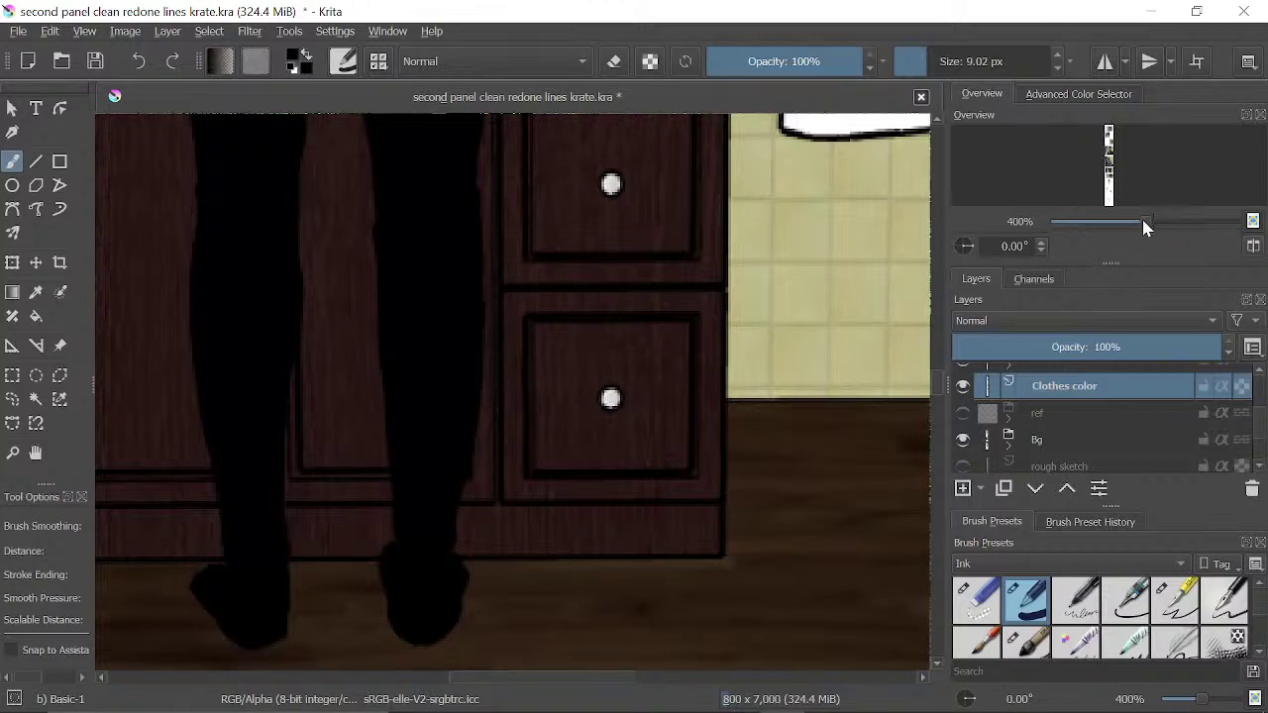
- Paint the side-view figure's trousers black from the waistline over the hip to the upper thigh, up to the hand
{"action": "left_click_drag", "start_coordinate": [1141, 218], "coordinate": [1121, 216]}
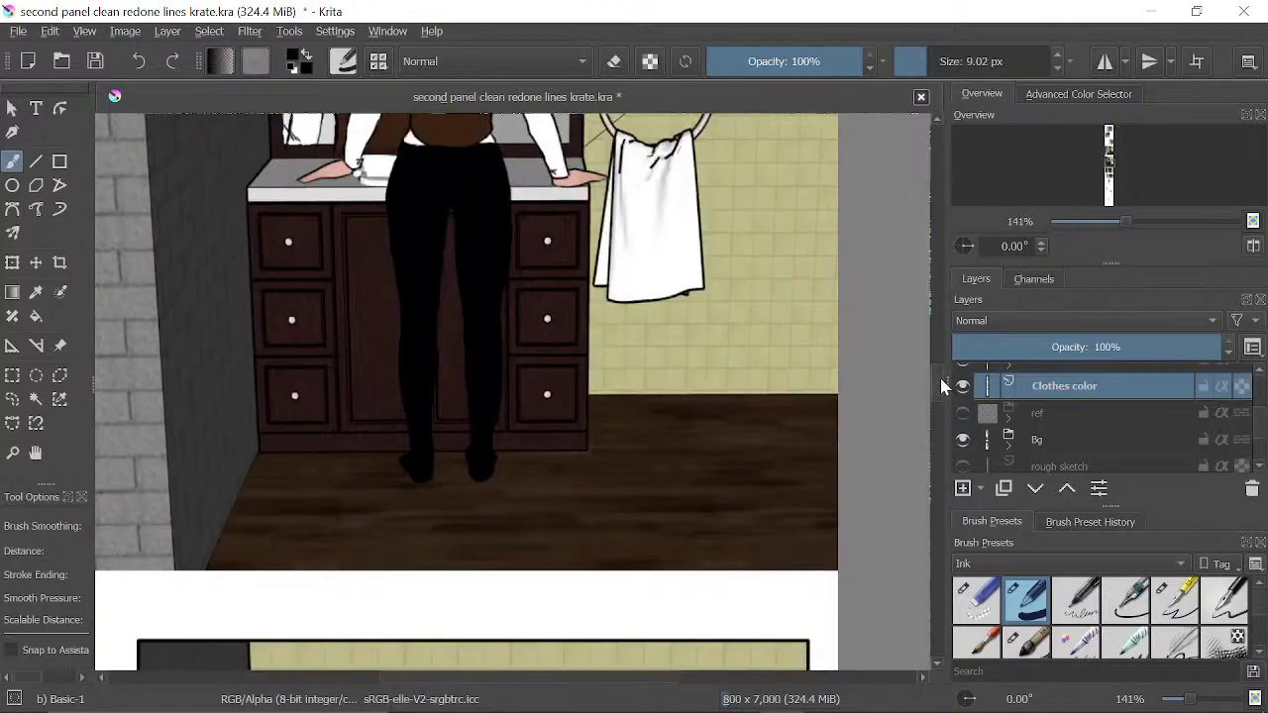
{"action": "left_click_drag", "start_coordinate": [939, 374], "coordinate": [926, 487]}
{"action": "scroll", "coordinate": [1118, 225], "scroll_direction": "down", "scroll_amount": 4}
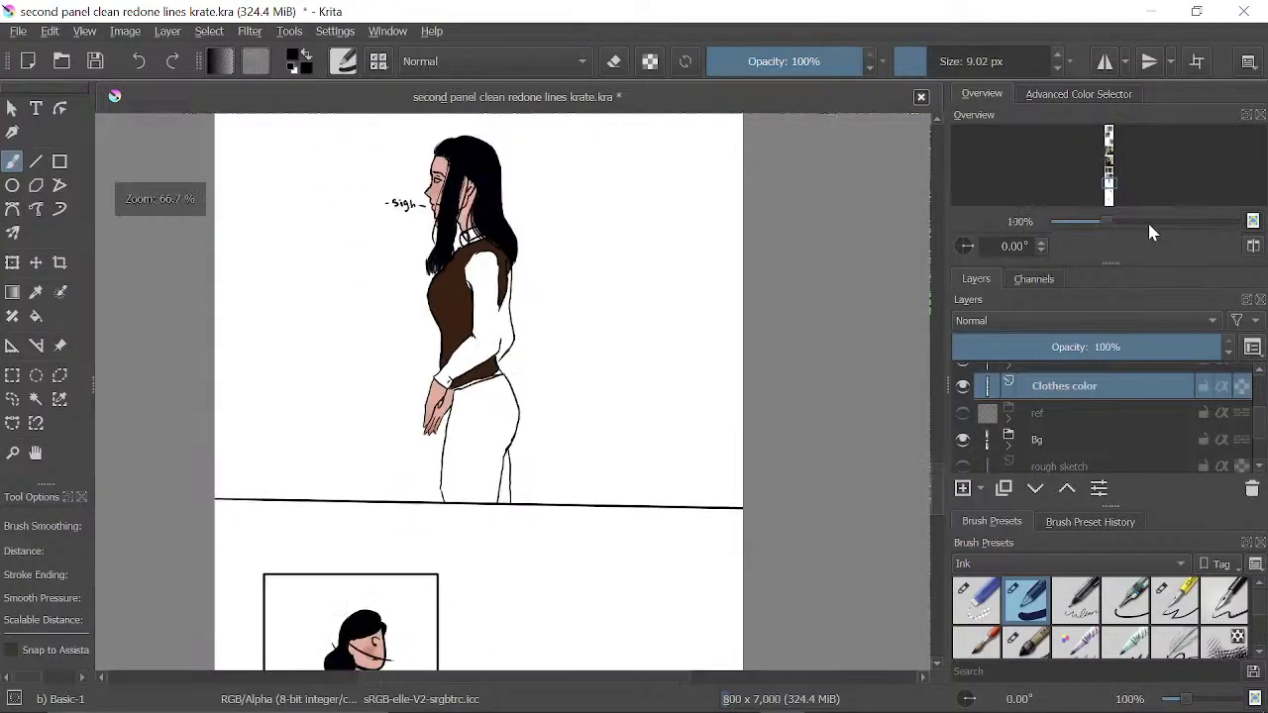
{"action": "scroll", "coordinate": [1139, 223], "scroll_direction": "up", "scroll_amount": 5}
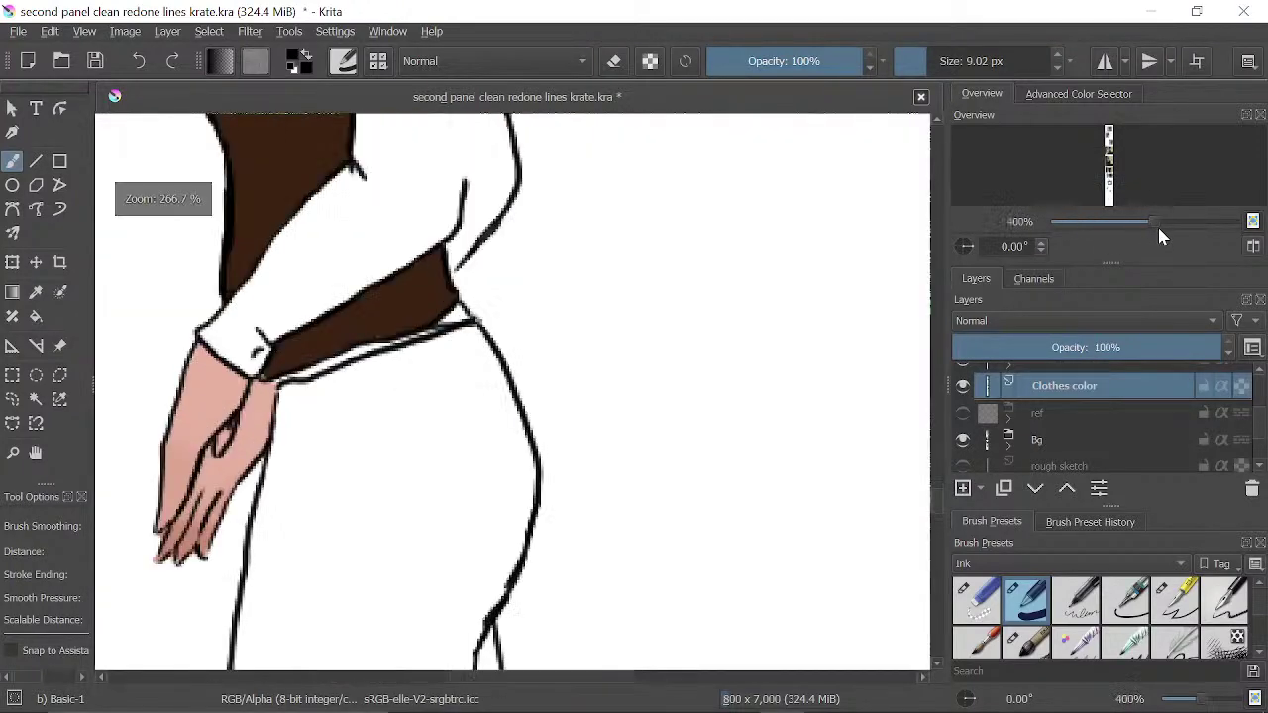
{"action": "scroll", "coordinate": [1153, 222], "scroll_direction": "up", "scroll_amount": 3}
{"action": "left_click_drag", "start_coordinate": [586, 465], "coordinate": [823, 294]}
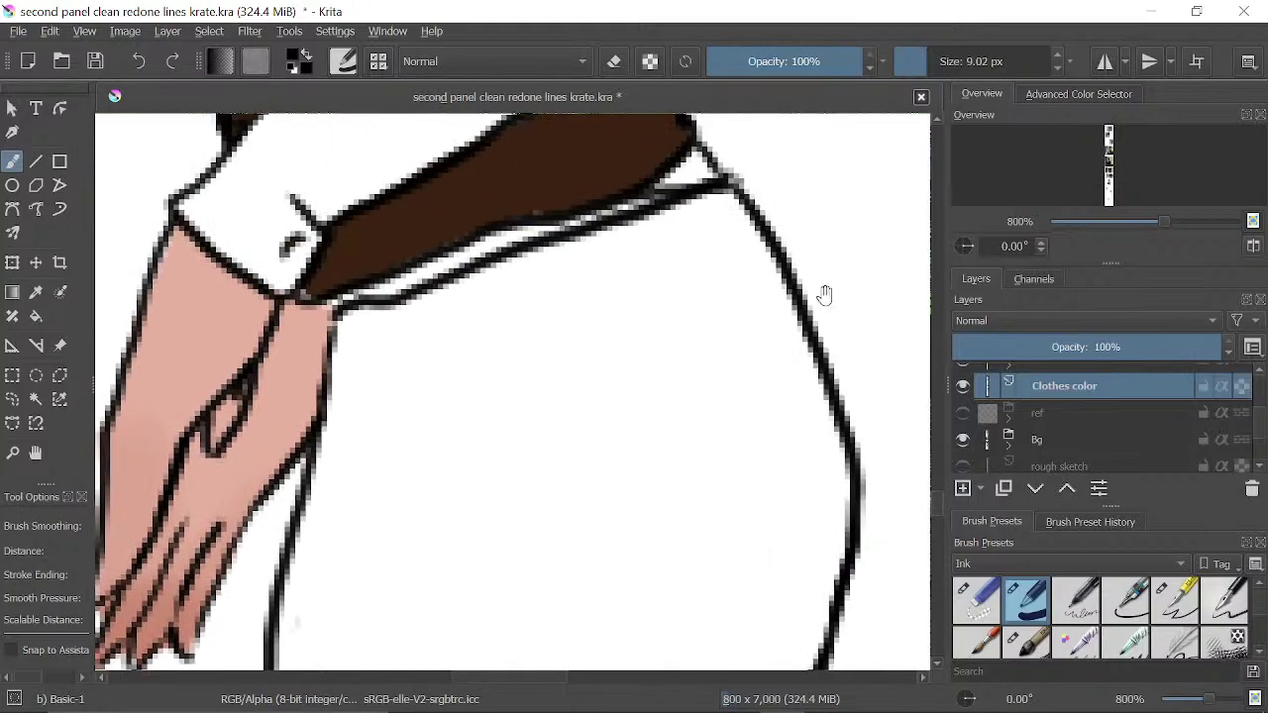
{"action": "mouse_move", "coordinate": [652, 228]}
{"action": "left_mouse_down"}
{"action": "mouse_move", "coordinate": [507, 378]}
{"action": "mouse_move", "coordinate": [701, 217]}
{"action": "mouse_move", "coordinate": [793, 367]}
{"action": "left_mouse_up"}
{"action": "mouse_move", "coordinate": [729, 226]}
{"action": "left_mouse_down"}
{"action": "mouse_move", "coordinate": [811, 369]}
{"action": "mouse_move", "coordinate": [750, 350]}
{"action": "mouse_move", "coordinate": [745, 257]}
{"action": "mouse_move", "coordinate": [810, 378]}
{"action": "left_mouse_up"}
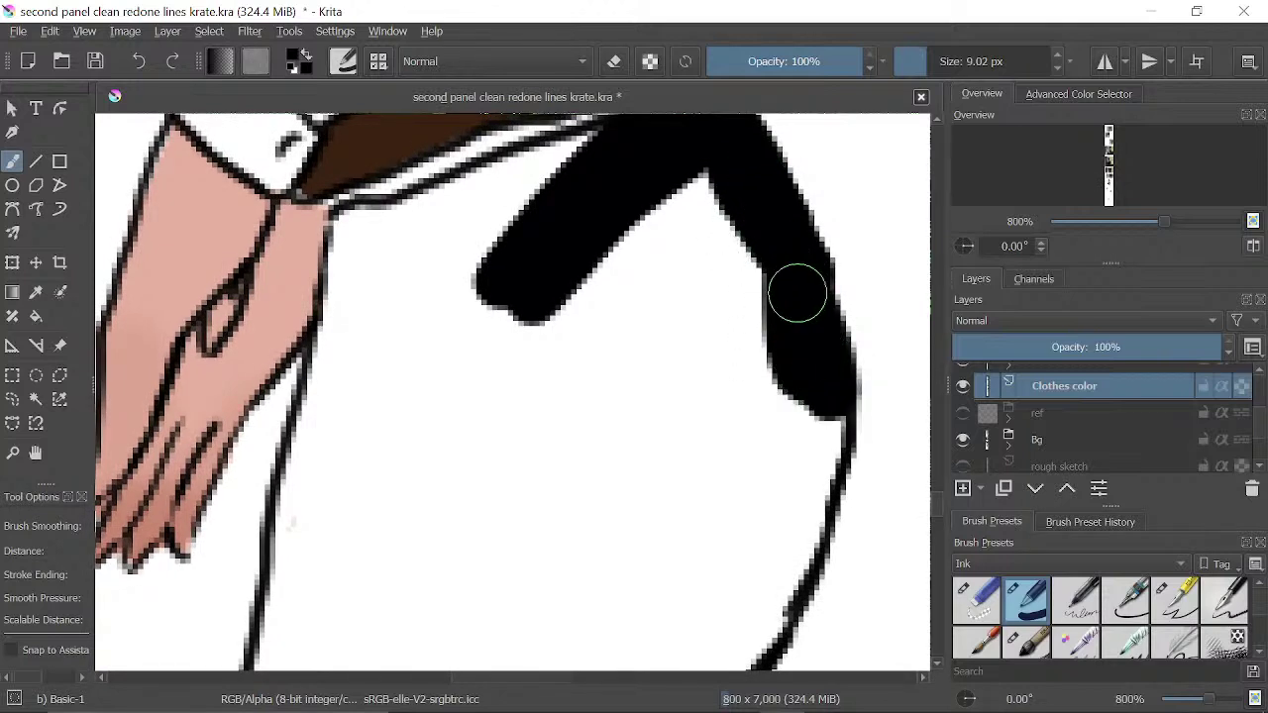
{"action": "mouse_move", "coordinate": [795, 274]}
{"action": "left_mouse_down"}
{"action": "mouse_move", "coordinate": [798, 490]}
{"action": "mouse_move", "coordinate": [781, 502]}
{"action": "mouse_move", "coordinate": [812, 419]}
{"action": "mouse_move", "coordinate": [814, 454]}
{"action": "mouse_move", "coordinate": [783, 532]}
{"action": "mouse_move", "coordinate": [742, 495]}
{"action": "mouse_move", "coordinate": [759, 314]}
{"action": "mouse_move", "coordinate": [702, 398]}
{"action": "mouse_move", "coordinate": [645, 402]}
{"action": "mouse_move", "coordinate": [568, 266]}
{"action": "mouse_move", "coordinate": [577, 357]}
{"action": "mouse_move", "coordinate": [576, 231]}
{"action": "mouse_move", "coordinate": [614, 155]}
{"action": "mouse_move", "coordinate": [558, 170]}
{"action": "mouse_move", "coordinate": [600, 149]}
{"action": "mouse_move", "coordinate": [379, 248]}
{"action": "mouse_move", "coordinate": [473, 189]}
{"action": "mouse_move", "coordinate": [379, 231]}
{"action": "mouse_move", "coordinate": [358, 250]}
{"action": "mouse_move", "coordinate": [350, 291]}
{"action": "mouse_move", "coordinate": [487, 275]}
{"action": "mouse_move", "coordinate": [453, 244]}
{"action": "mouse_move", "coordinate": [518, 320]}
{"action": "mouse_move", "coordinate": [493, 329]}
{"action": "mouse_move", "coordinate": [368, 568]}
{"action": "left_mouse_up"}
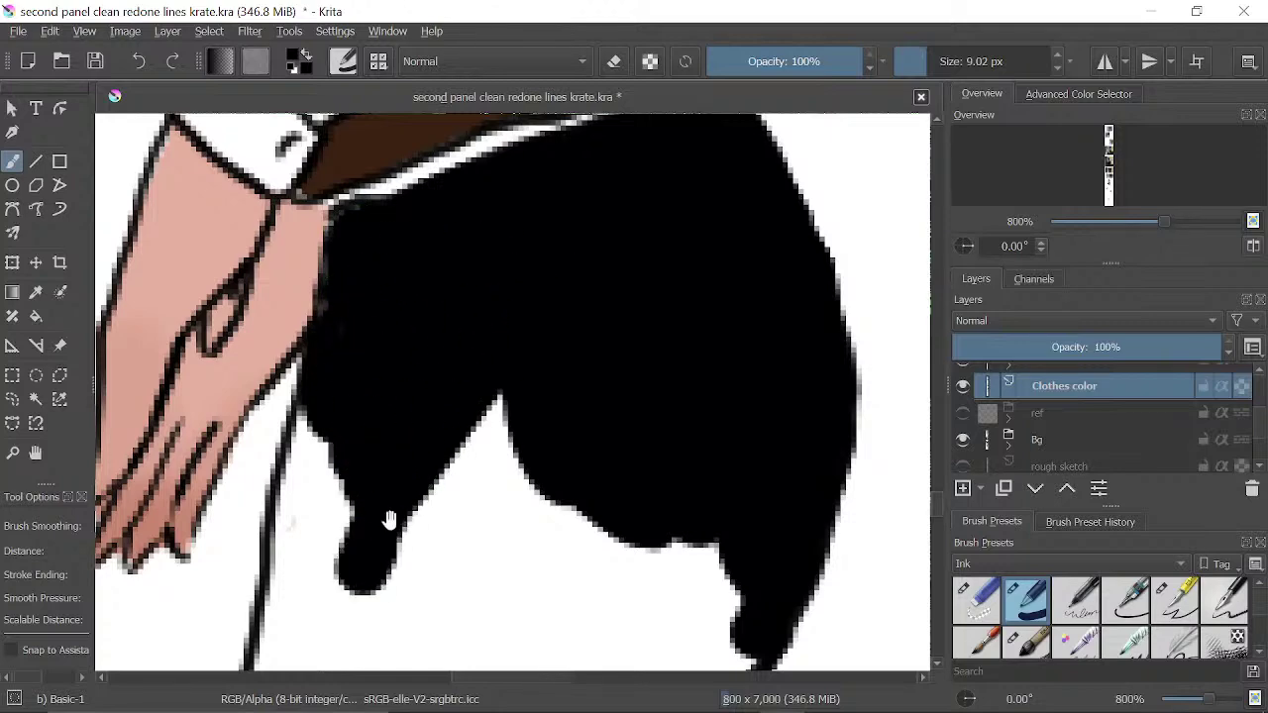
{"action": "mouse_move", "coordinate": [388, 521]}
{"action": "left_mouse_down"}
{"action": "mouse_move", "coordinate": [509, 212]}
{"action": "mouse_move", "coordinate": [450, 218]}
{"action": "left_mouse_up"}
{"action": "mouse_move", "coordinate": [503, 176]}
{"action": "left_mouse_down"}
{"action": "mouse_move", "coordinate": [510, 240]}
{"action": "mouse_move", "coordinate": [568, 211]}
{"action": "mouse_move", "coordinate": [533, 322]}
{"action": "mouse_move", "coordinate": [598, 295]}
{"action": "mouse_move", "coordinate": [585, 415]}
{"action": "mouse_move", "coordinate": [622, 419]}
{"action": "mouse_move", "coordinate": [589, 540]}
{"action": "mouse_move", "coordinate": [639, 521]}
{"action": "mouse_move", "coordinate": [724, 435]}
{"action": "mouse_move", "coordinate": [736, 360]}
{"action": "left_mouse_up"}
- Try to round out the back contour of the side-view figure's trousers in black, and undo the contour strokes
{"action": "left_click_drag", "start_coordinate": [1152, 226], "coordinate": [1103, 222]}
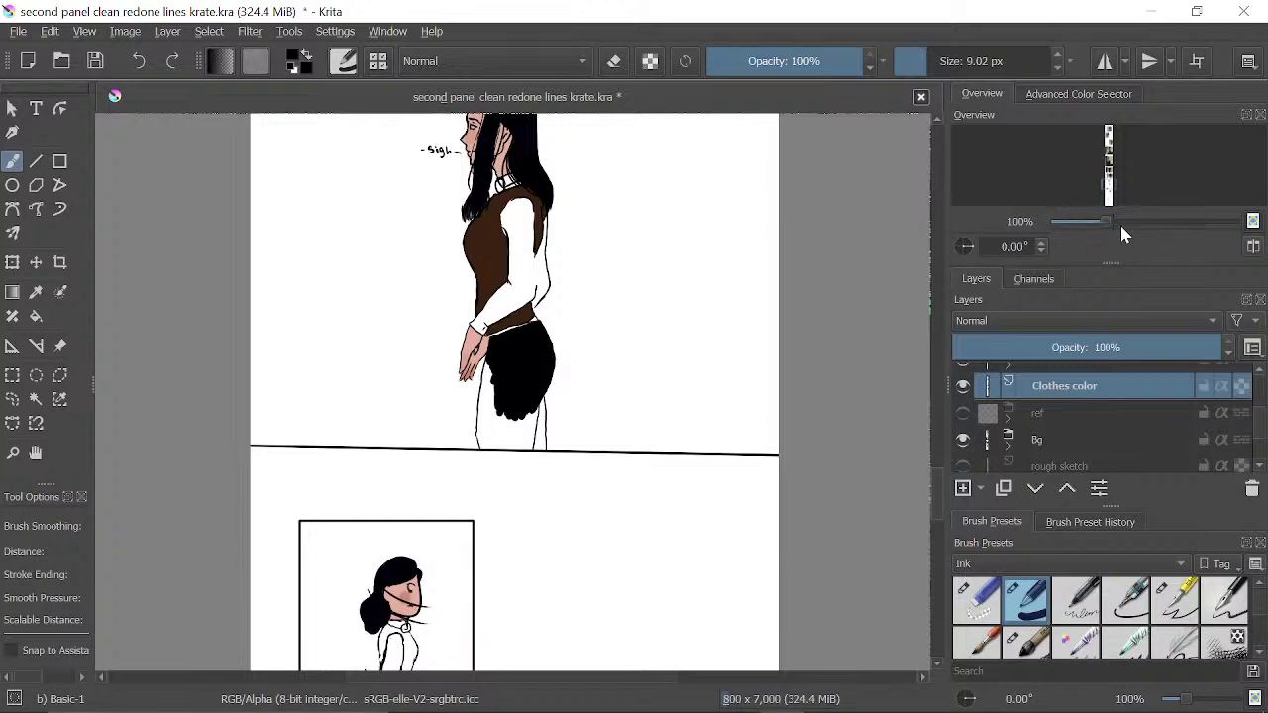
{"action": "left_click", "coordinate": [1120, 222]}
{"action": "mouse_move", "coordinate": [571, 235]}
{"action": "left_mouse_down"}
{"action": "mouse_move", "coordinate": [629, 304]}
{"action": "mouse_move", "coordinate": [597, 397]}
{"action": "left_mouse_up"}
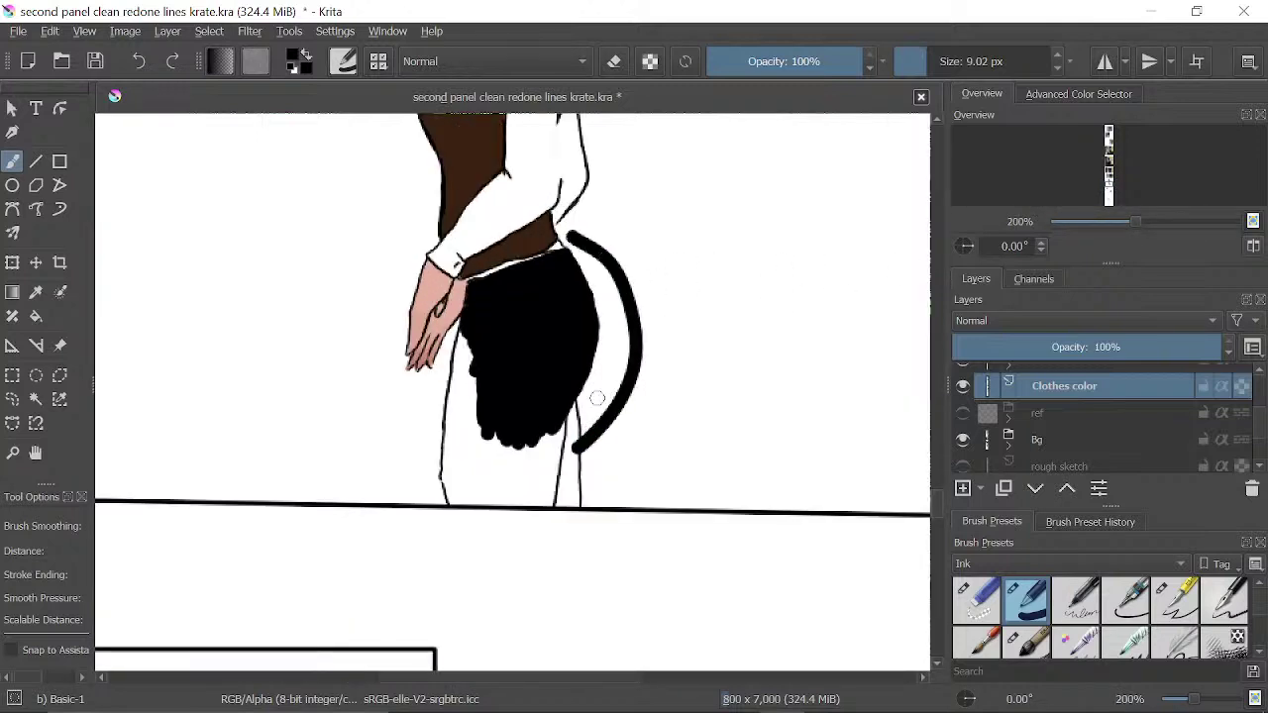
{"action": "left_click", "coordinate": [144, 68]}
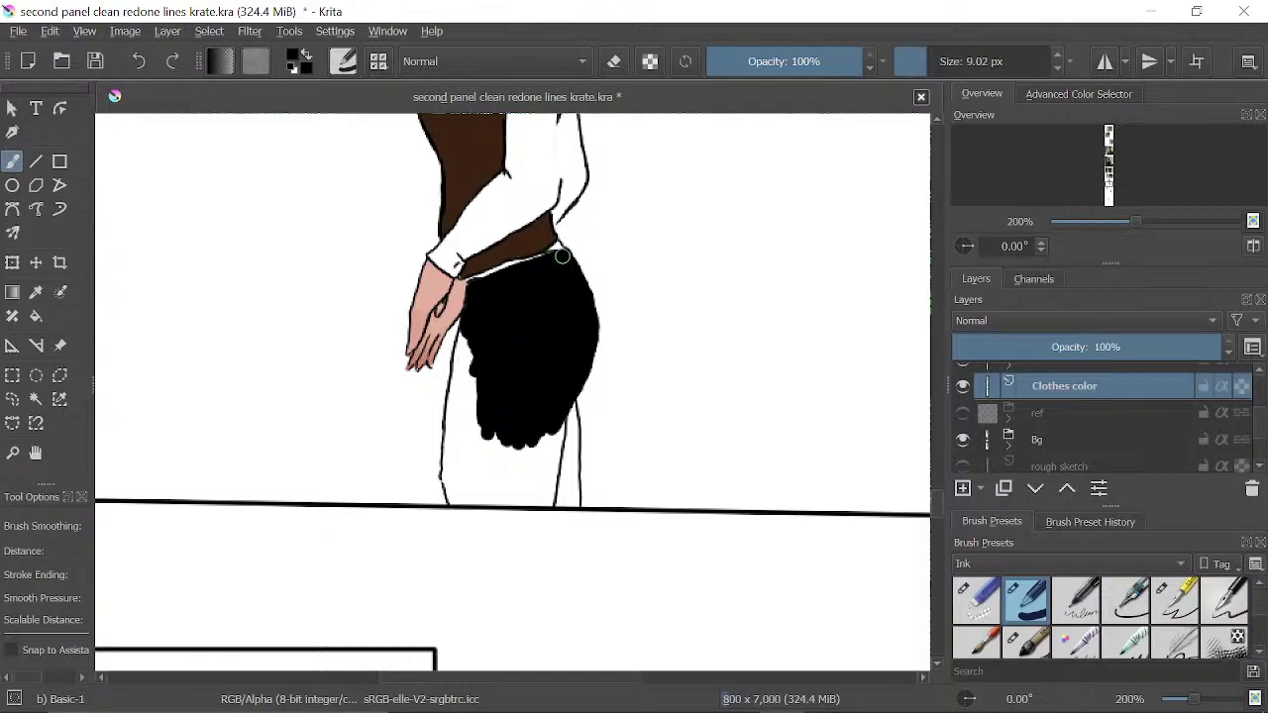
{"action": "mouse_move", "coordinate": [561, 252]}
{"action": "left_mouse_down"}
{"action": "mouse_move", "coordinate": [590, 337]}
{"action": "mouse_move", "coordinate": [581, 281]}
{"action": "mouse_move", "coordinate": [597, 309]}
{"action": "mouse_move", "coordinate": [589, 357]}
{"action": "mouse_move", "coordinate": [583, 276]}
{"action": "mouse_move", "coordinate": [599, 337]}
{"action": "mouse_move", "coordinate": [598, 298]}
{"action": "mouse_move", "coordinate": [590, 366]}
{"action": "mouse_move", "coordinate": [599, 356]}
{"action": "mouse_move", "coordinate": [564, 409]}
{"action": "left_mouse_up"}
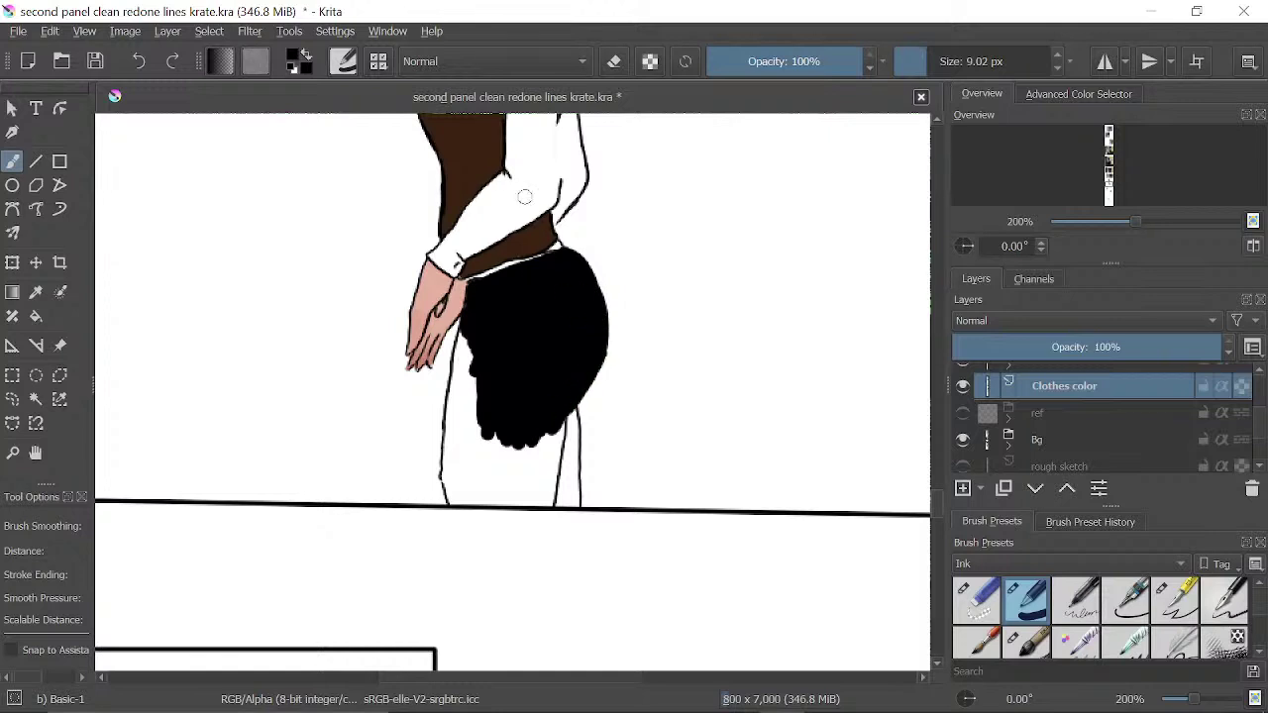
{"action": "left_click", "coordinate": [138, 67]}
{"action": "left_click", "coordinate": [137, 65]}
{"action": "left_click", "coordinate": [135, 64]}
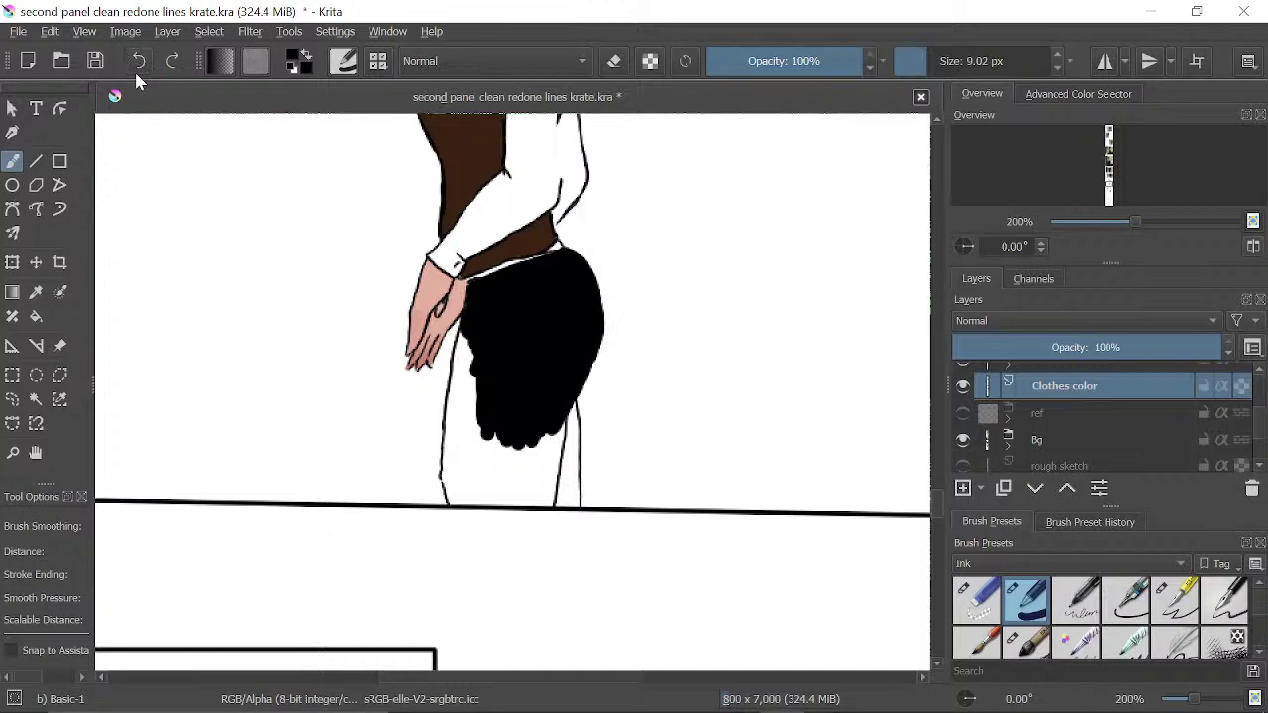
{"action": "left_click", "coordinate": [138, 66]}
{"action": "left_click", "coordinate": [143, 67]}
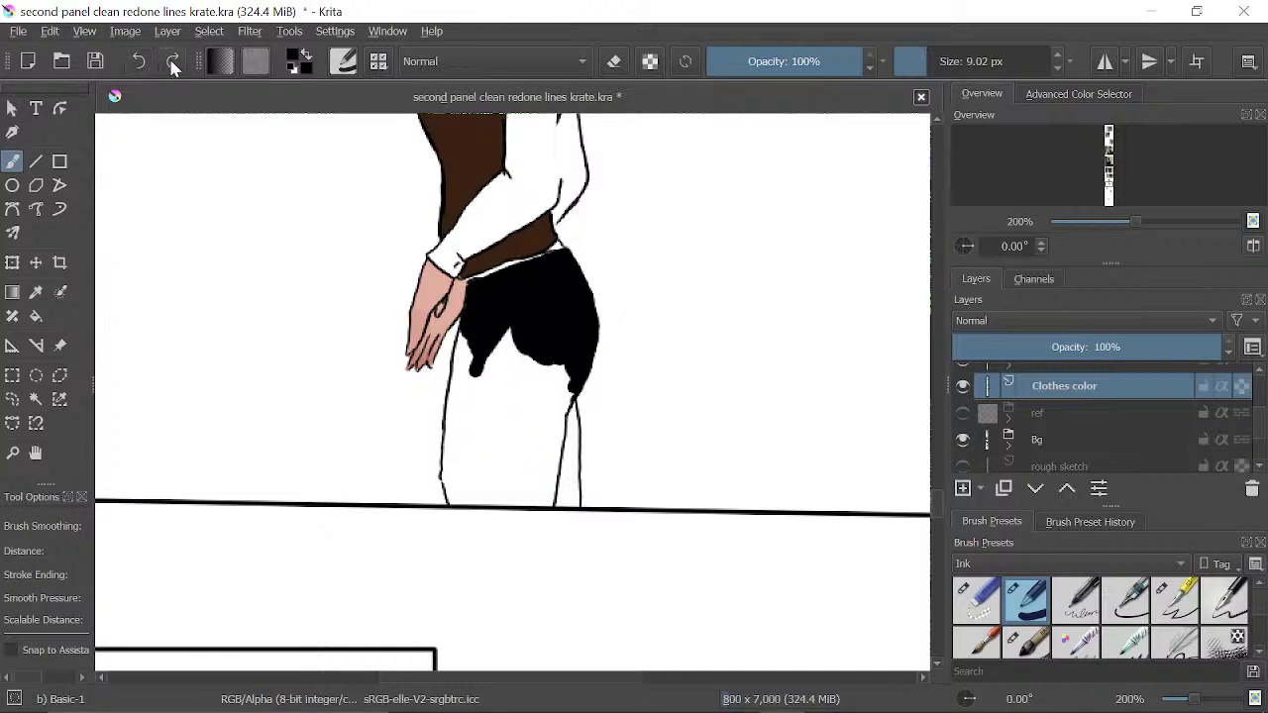
{"action": "left_click", "coordinate": [172, 66]}
- Fill the side-view figure's near trouser leg black down to the panel border, and erase the overflow beneath the border
{"action": "mouse_move", "coordinate": [481, 365]}
{"action": "left_mouse_down"}
{"action": "mouse_move", "coordinate": [475, 353]}
{"action": "mouse_move", "coordinate": [463, 470]}
{"action": "left_mouse_up"}
{"action": "mouse_move", "coordinate": [463, 361]}
{"action": "left_mouse_down"}
{"action": "mouse_move", "coordinate": [455, 389]}
{"action": "mouse_move", "coordinate": [467, 337]}
{"action": "left_mouse_up"}
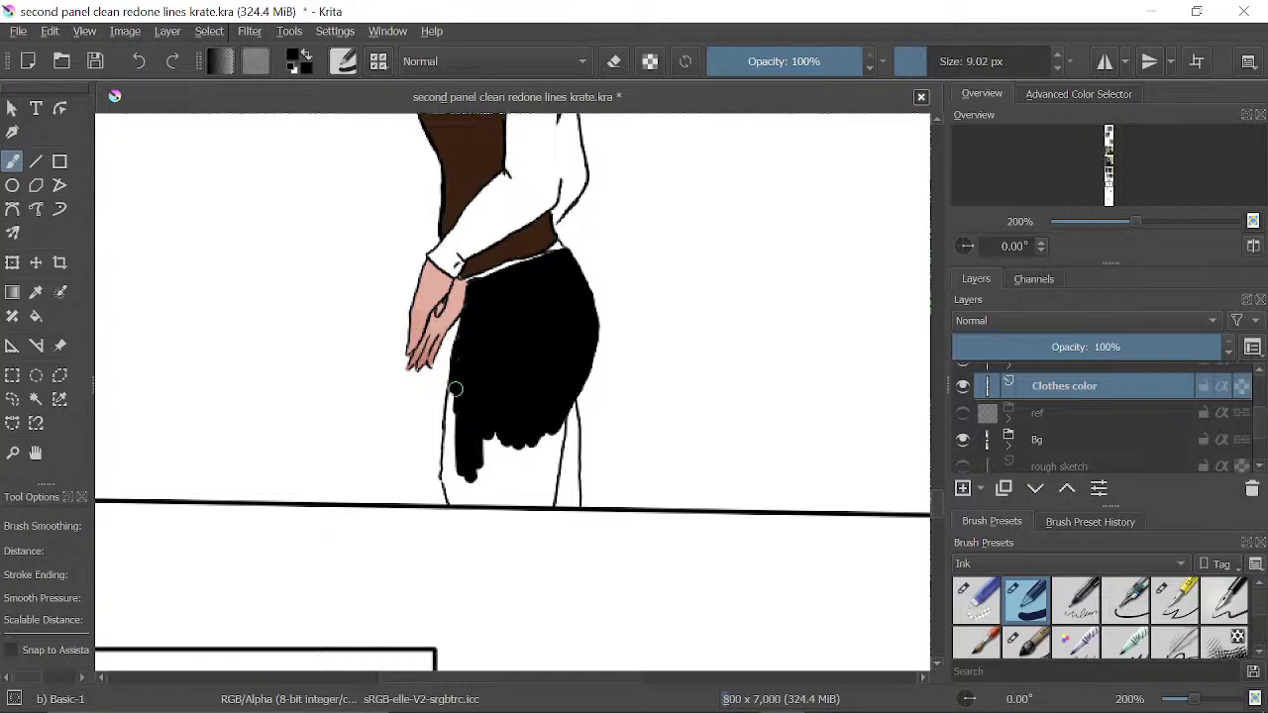
{"action": "mouse_move", "coordinate": [462, 346]}
{"action": "left_mouse_down"}
{"action": "mouse_move", "coordinate": [452, 455]}
{"action": "mouse_move", "coordinate": [448, 424]}
{"action": "left_mouse_up"}
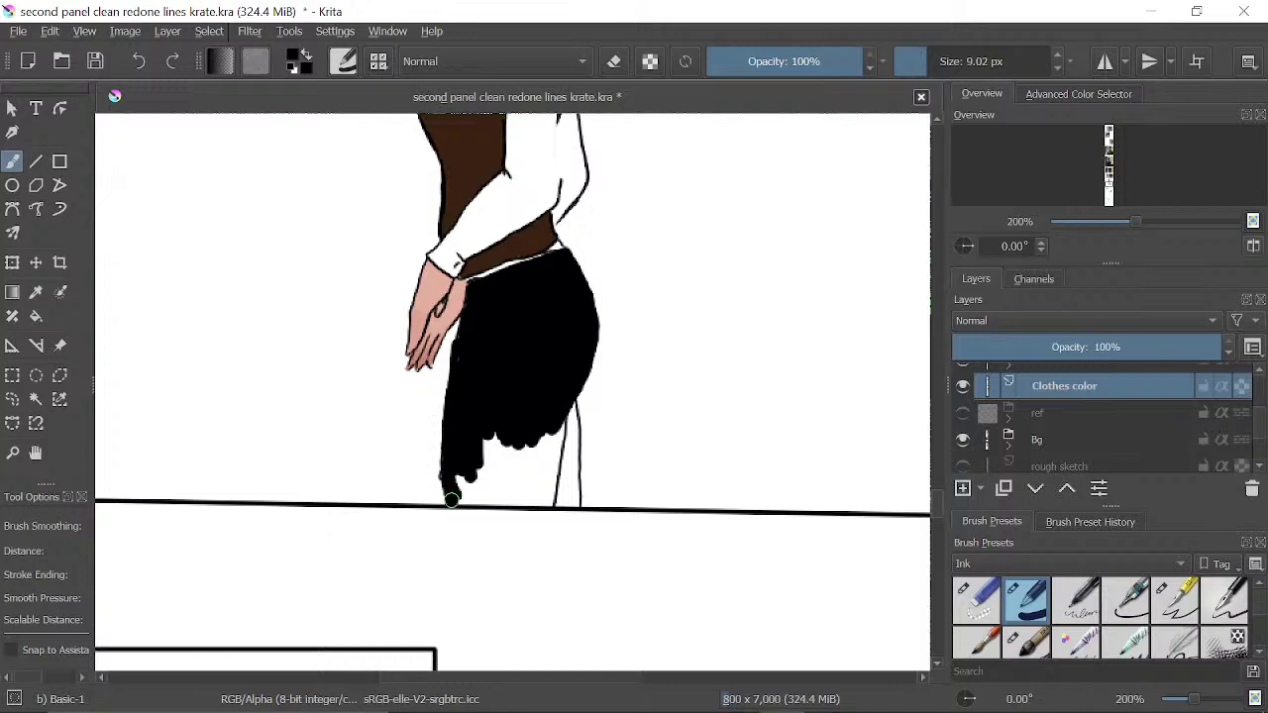
{"action": "mouse_move", "coordinate": [450, 500]}
{"action": "left_mouse_down"}
{"action": "mouse_move", "coordinate": [551, 502]}
{"action": "mouse_move", "coordinate": [557, 421]}
{"action": "left_mouse_up"}
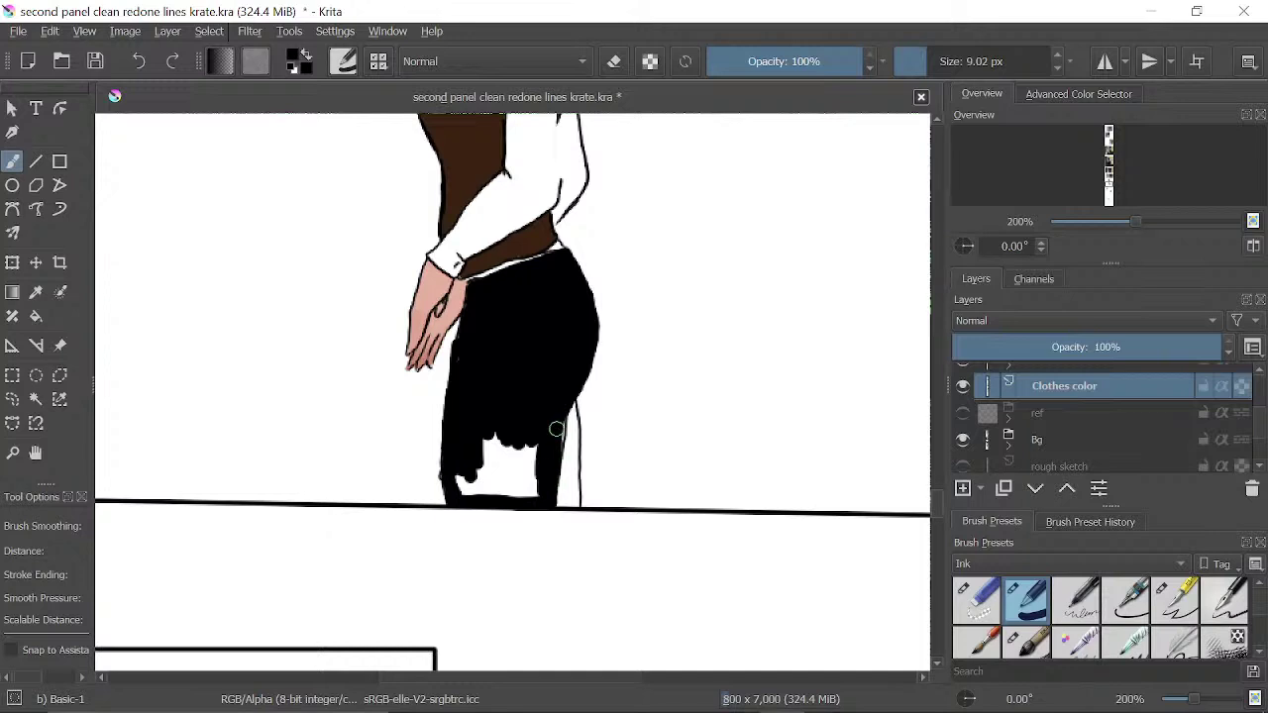
{"action": "mouse_move", "coordinate": [535, 486]}
{"action": "left_mouse_down"}
{"action": "mouse_move", "coordinate": [518, 464]}
{"action": "mouse_move", "coordinate": [529, 453]}
{"action": "mouse_move", "coordinate": [516, 484]}
{"action": "mouse_move", "coordinate": [504, 439]}
{"action": "mouse_move", "coordinate": [508, 504]}
{"action": "mouse_move", "coordinate": [455, 482]}
{"action": "left_mouse_up"}
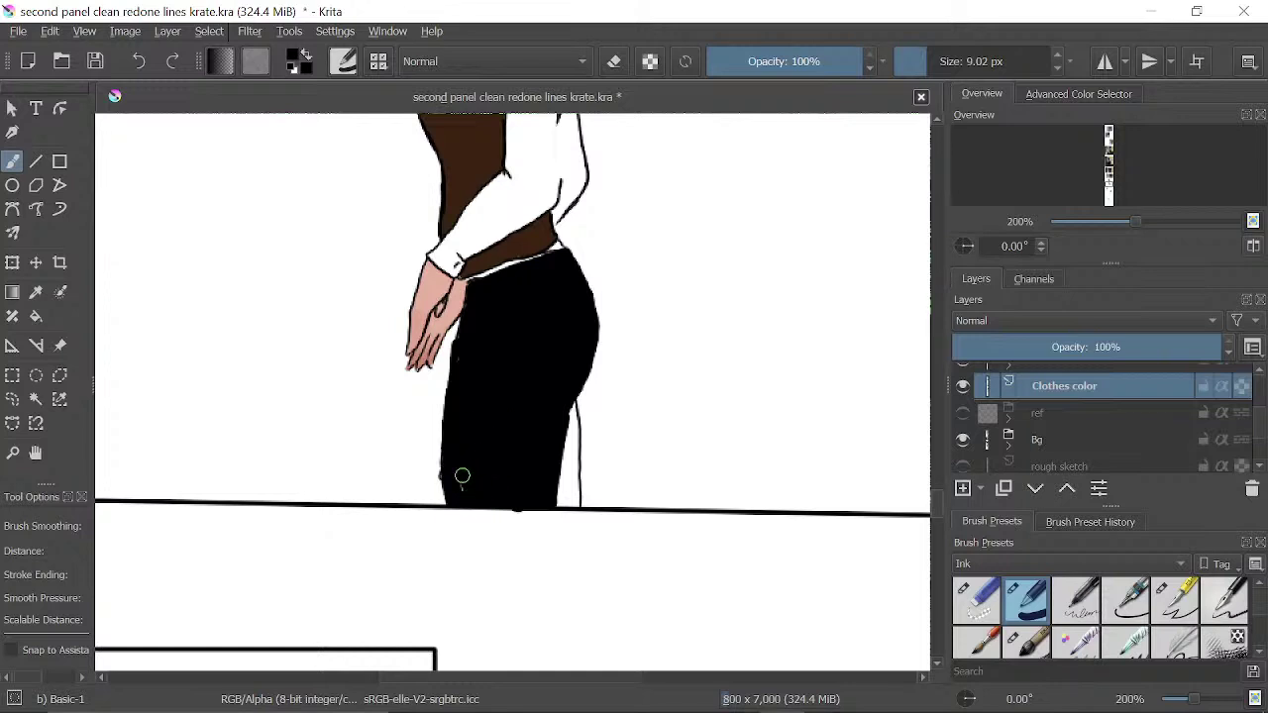
{"action": "key", "text": "e"}
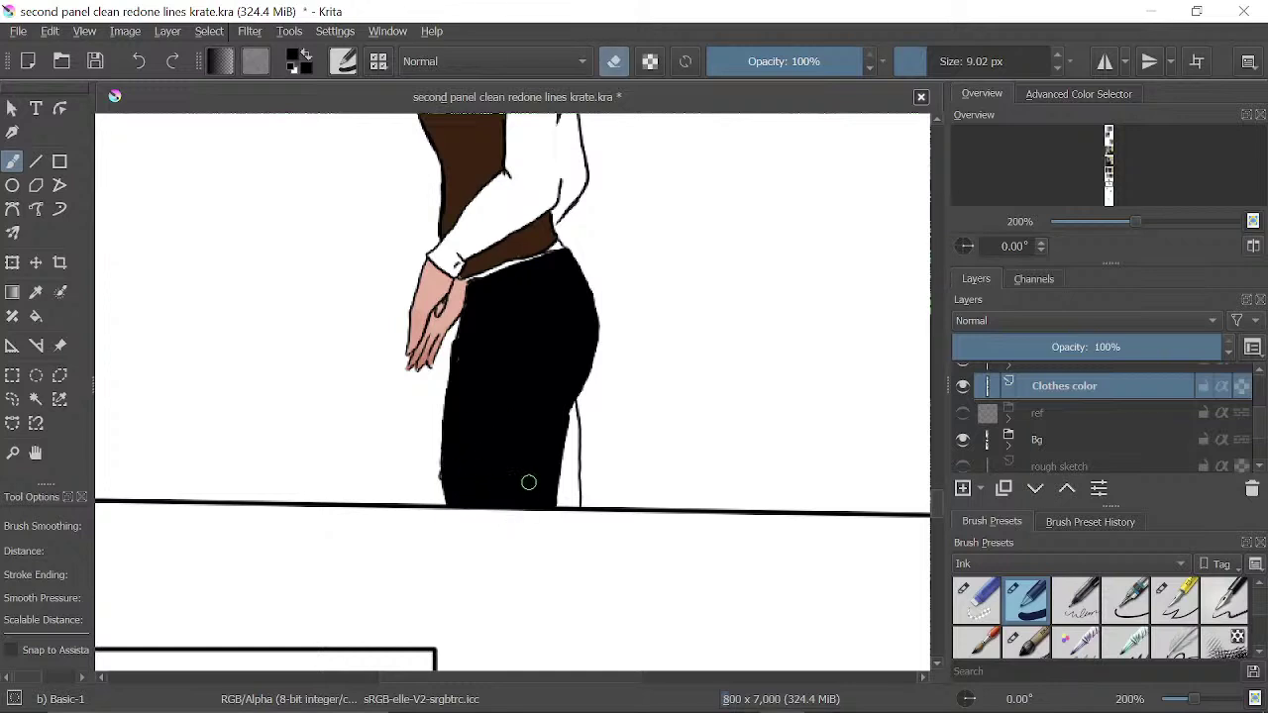
{"action": "key", "text": "e"}
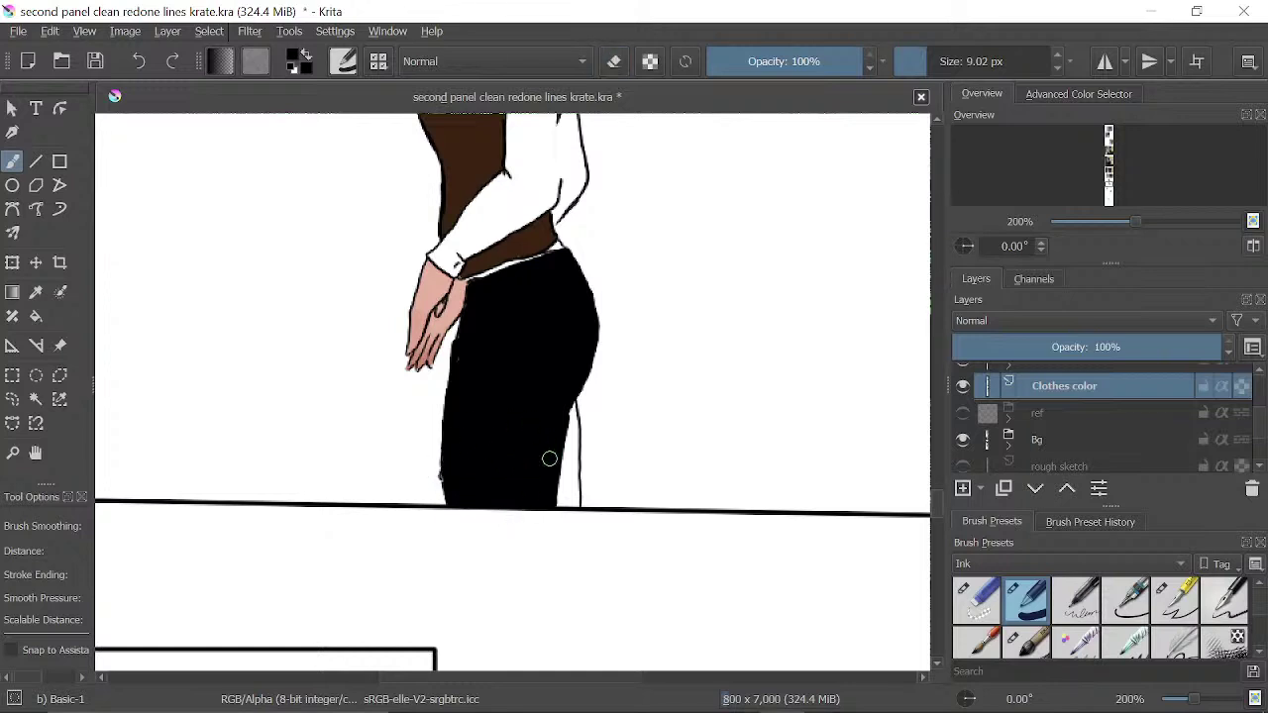
- Fill the side-view figure's far trouser leg black along its back contour down to the panel border
{"action": "mouse_move", "coordinate": [567, 441]}
{"action": "left_mouse_down"}
{"action": "mouse_move", "coordinate": [566, 408]}
{"action": "mouse_move", "coordinate": [572, 424]}
{"action": "left_mouse_up"}
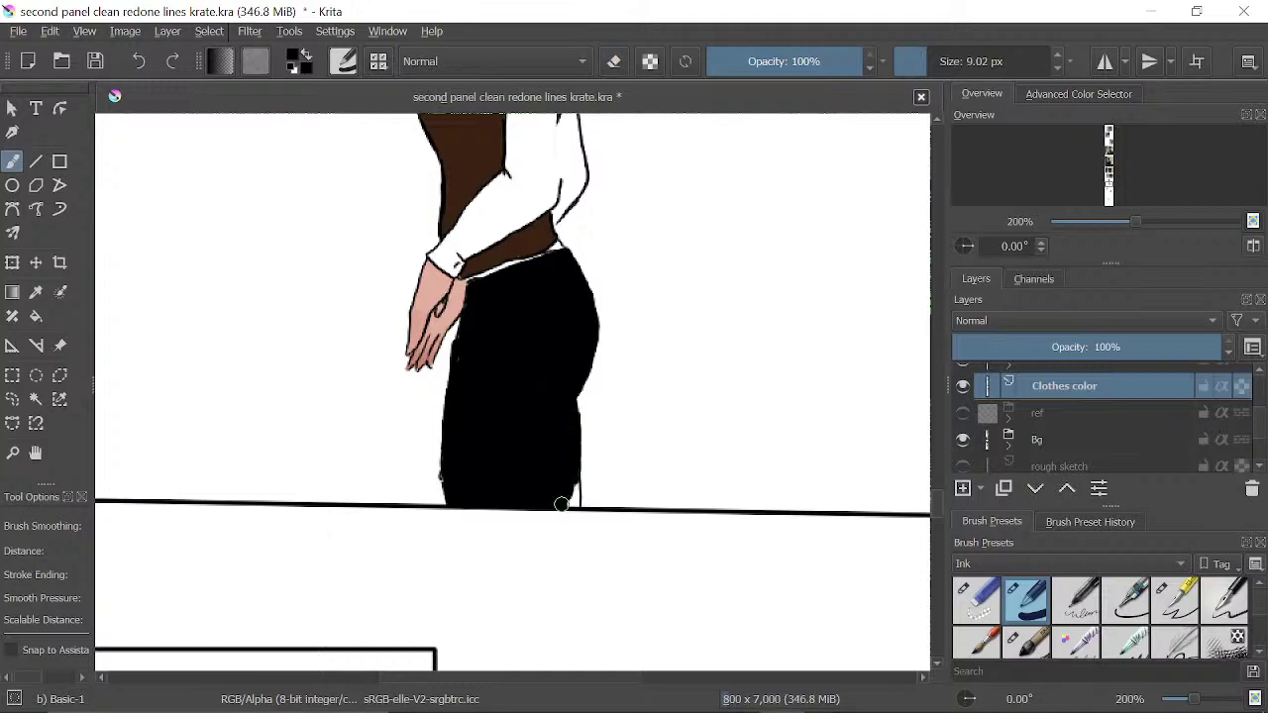
{"action": "key", "text": "e"}
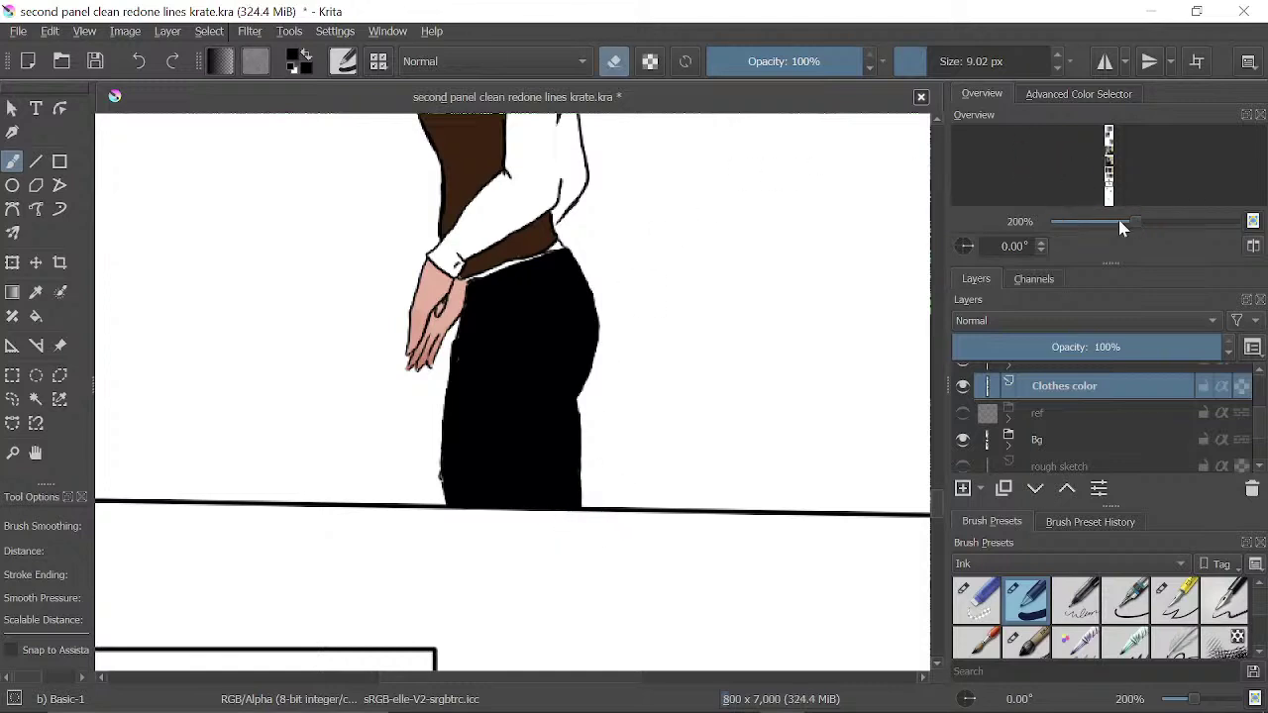
{"action": "mouse_move", "coordinate": [1120, 222]}
{"action": "left_mouse_down"}
{"action": "mouse_move", "coordinate": [1101, 222]}
{"action": "mouse_move", "coordinate": [1129, 222]}
{"action": "left_mouse_up"}
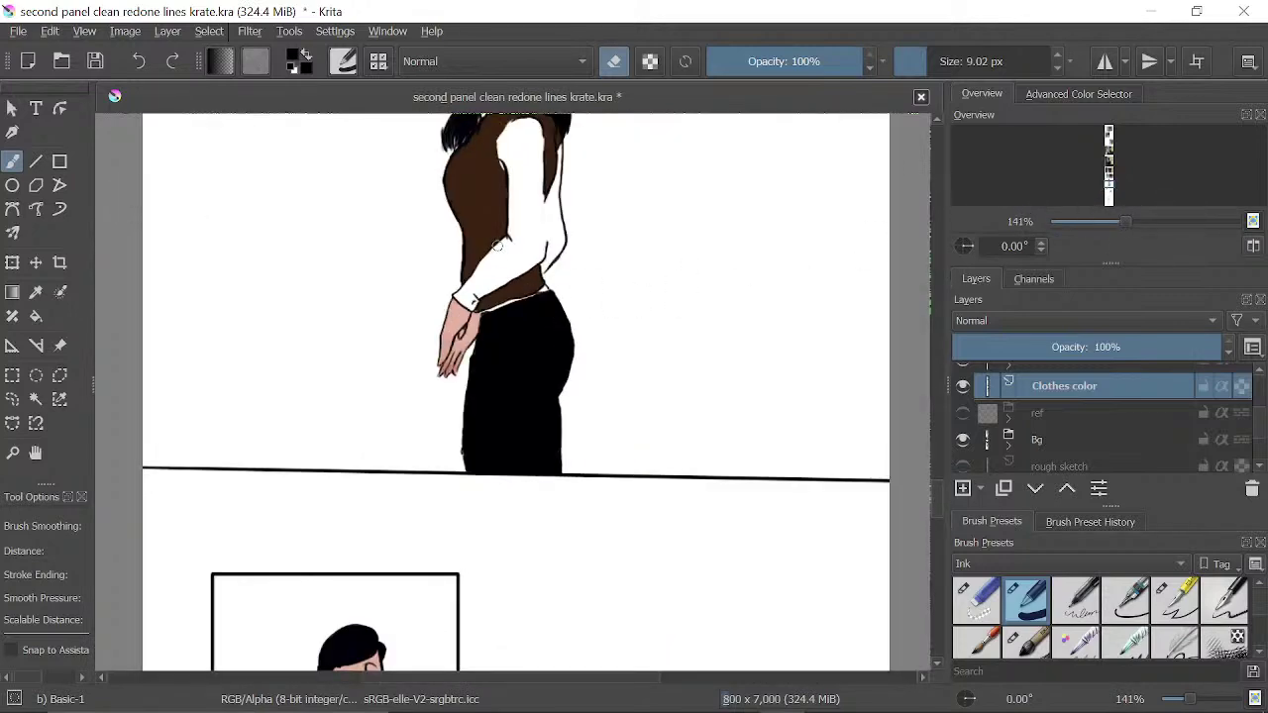
- Sample the side-view figure's vest brown and paint the vest of the small profile figure in the panel below
{"action": "key", "text": "e"}
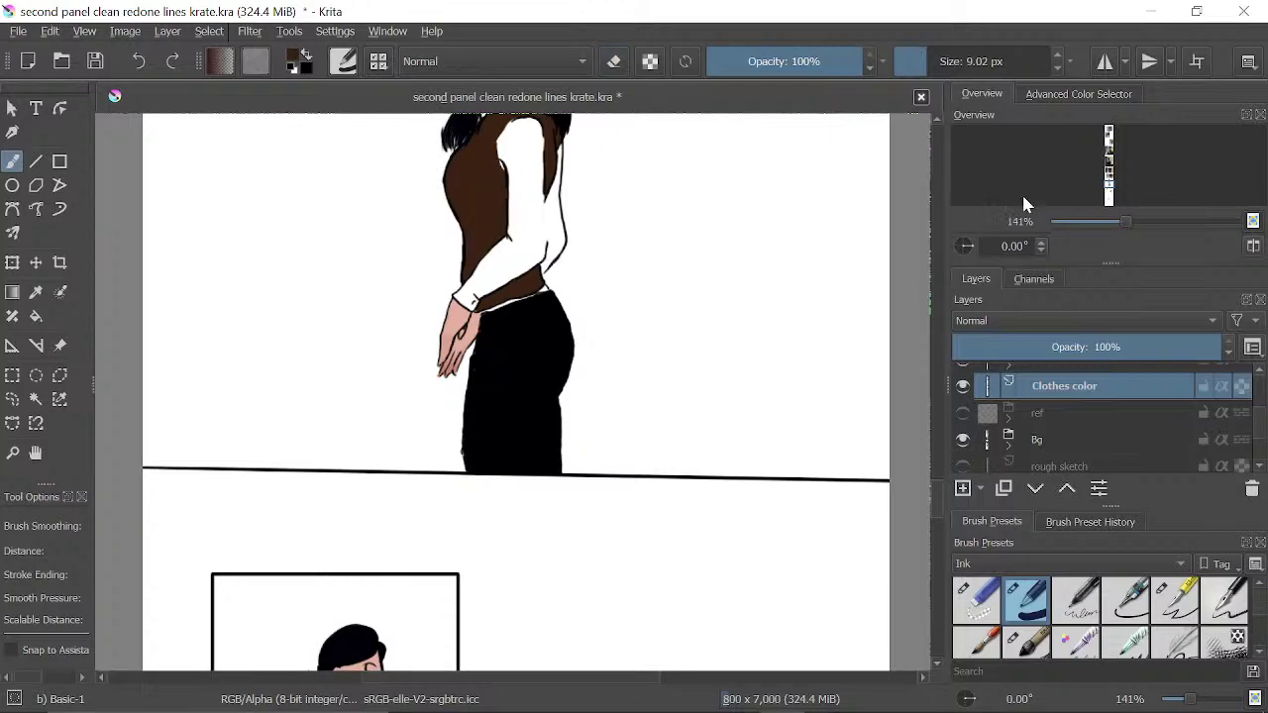
{"action": "mouse_move", "coordinate": [1123, 231]}
{"action": "left_mouse_down"}
{"action": "mouse_move", "coordinate": [1176, 229]}
{"action": "mouse_move", "coordinate": [1145, 225]}
{"action": "left_mouse_up"}
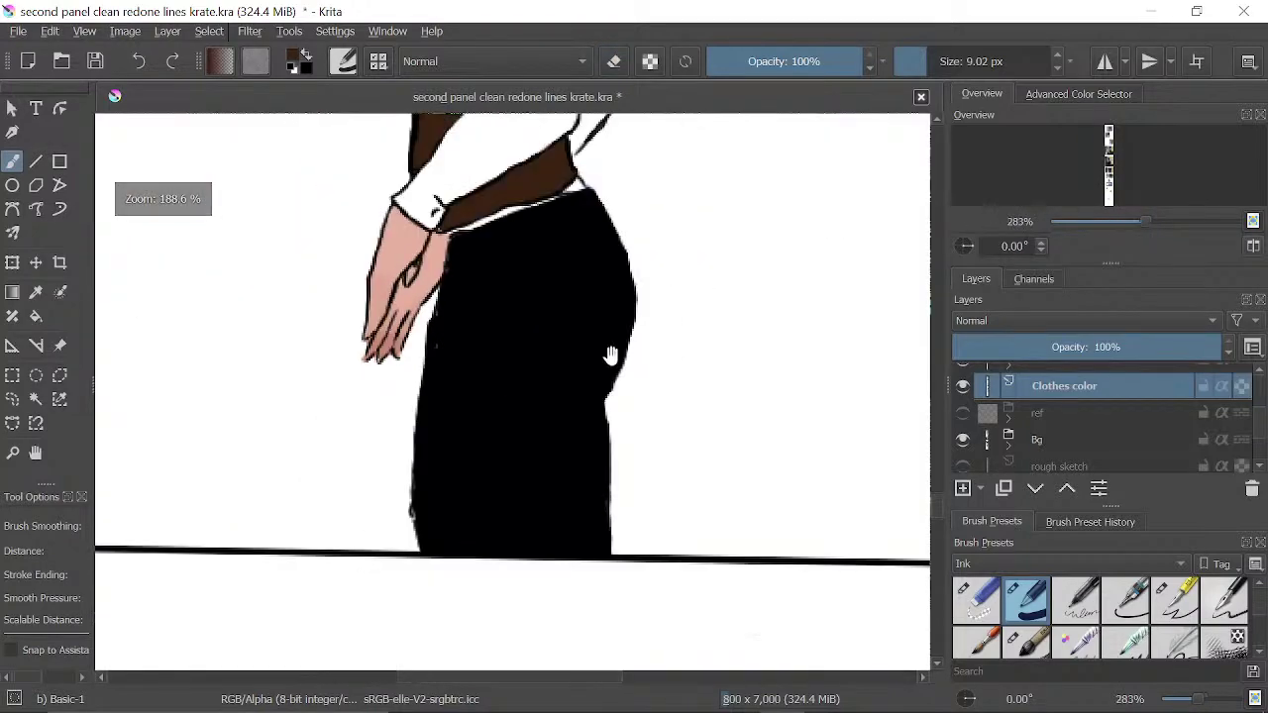
{"action": "left_click_drag", "start_coordinate": [680, 578], "coordinate": [762, 99]}
{"action": "mouse_move", "coordinate": [768, 555]}
{"action": "left_mouse_down"}
{"action": "mouse_move", "coordinate": [739, 367]}
{"action": "mouse_move", "coordinate": [644, 168]}
{"action": "left_mouse_up"}
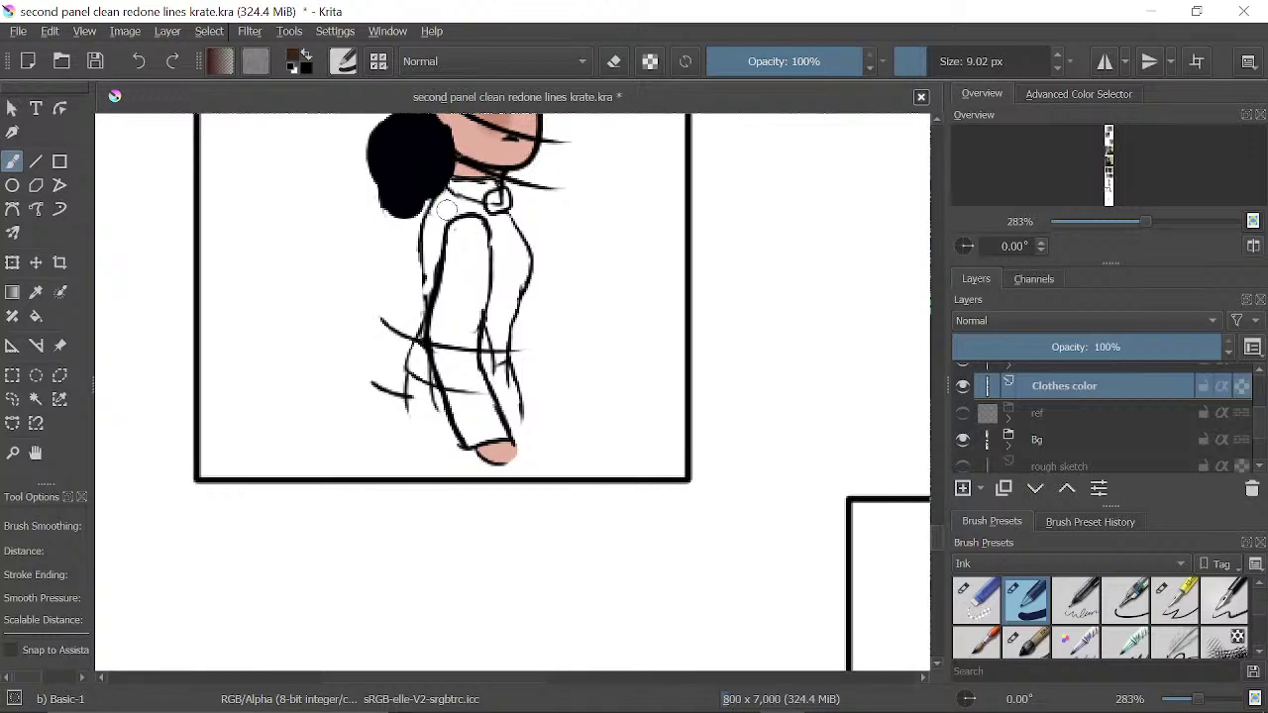
{"action": "mouse_move", "coordinate": [448, 200]}
{"action": "left_mouse_down"}
{"action": "mouse_move", "coordinate": [429, 282]}
{"action": "mouse_move", "coordinate": [446, 214]}
{"action": "mouse_move", "coordinate": [464, 208]}
{"action": "mouse_move", "coordinate": [454, 205]}
{"action": "mouse_move", "coordinate": [505, 227]}
{"action": "mouse_move", "coordinate": [521, 251]}
{"action": "mouse_move", "coordinate": [500, 353]}
{"action": "mouse_move", "coordinate": [503, 235]}
{"action": "left_mouse_up"}
{"action": "left_click_drag", "start_coordinate": [495, 339], "coordinate": [497, 358]}
{"action": "mouse_move", "coordinate": [424, 335]}
{"action": "left_mouse_down"}
{"action": "mouse_move", "coordinate": [420, 372]}
{"action": "mouse_move", "coordinate": [428, 384]}
{"action": "mouse_move", "coordinate": [441, 377]}
{"action": "left_mouse_up"}
- Sample the black of the side-view figure's trousers and color the bow ties of the small profile figure and the sighing figure
{"action": "left_click_drag", "start_coordinate": [506, 229], "coordinate": [424, 534]}
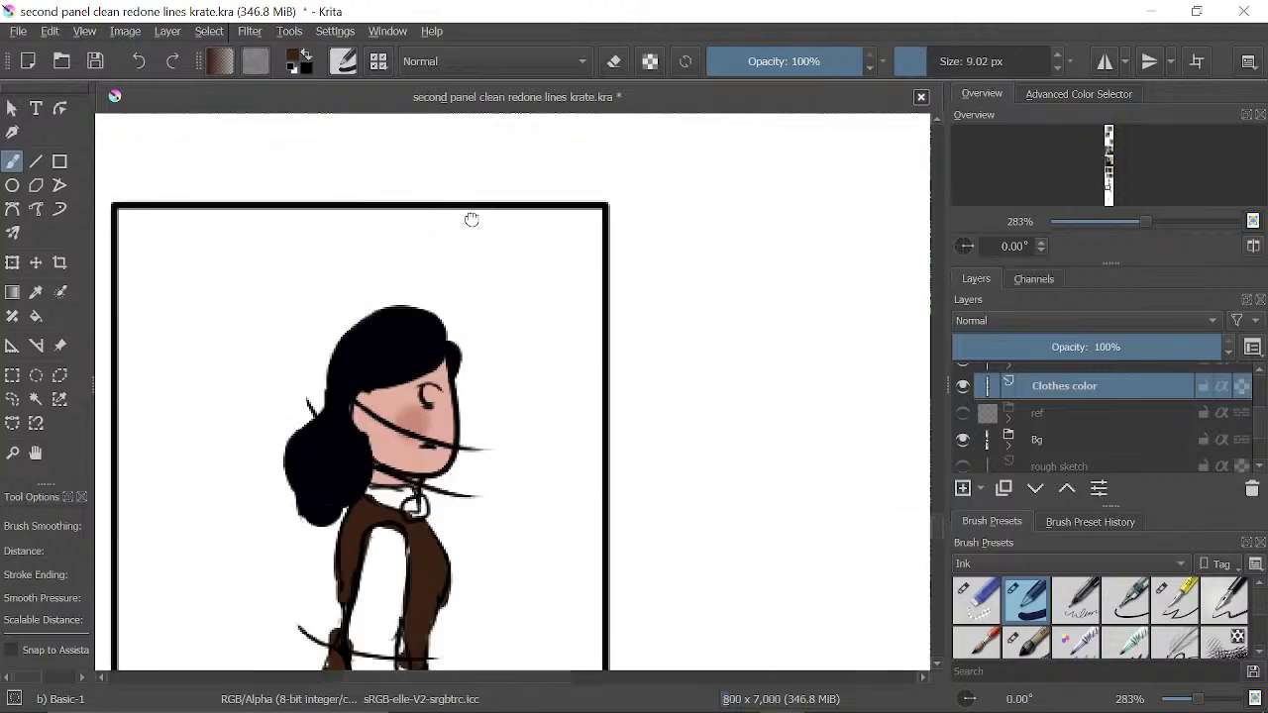
{"action": "left_click_drag", "start_coordinate": [473, 218], "coordinate": [436, 579]}
{"action": "left_click_drag", "start_coordinate": [472, 413], "coordinate": [410, 611]}
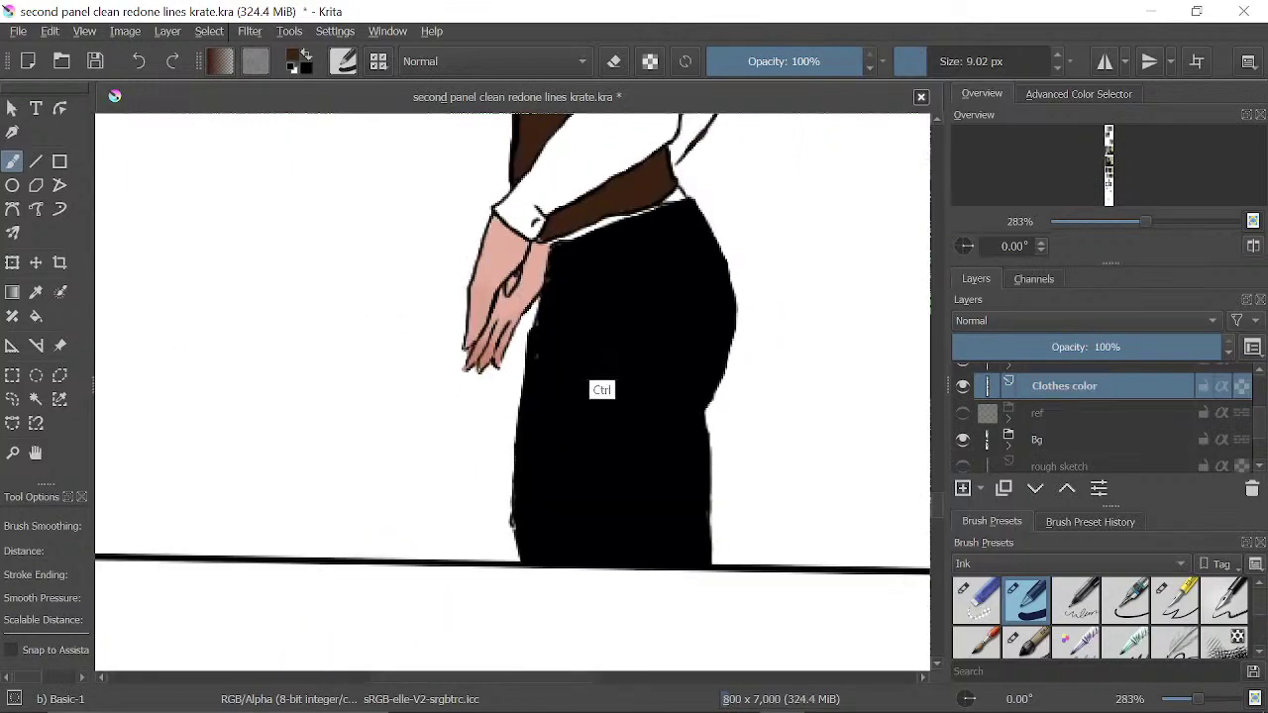
{"action": "scroll", "coordinate": [444, 487], "scroll_direction": "down", "scroll_amount": 7}
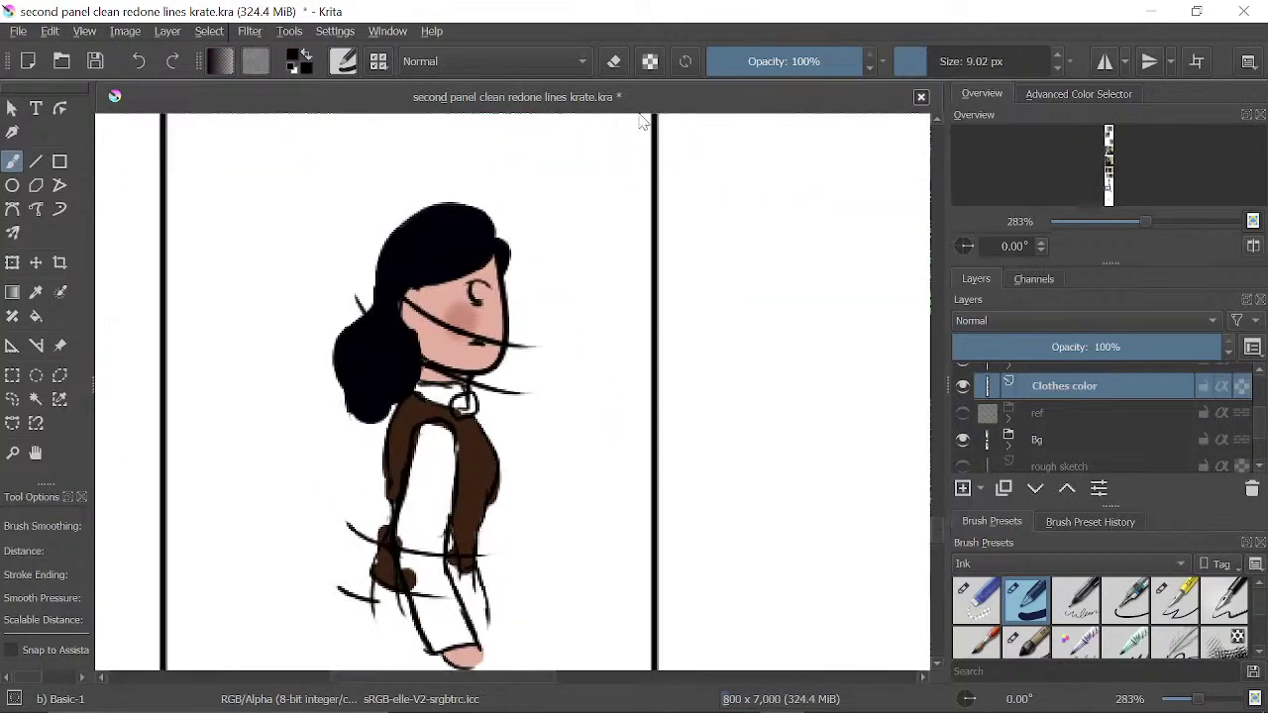
{"action": "left_click", "coordinate": [462, 402]}
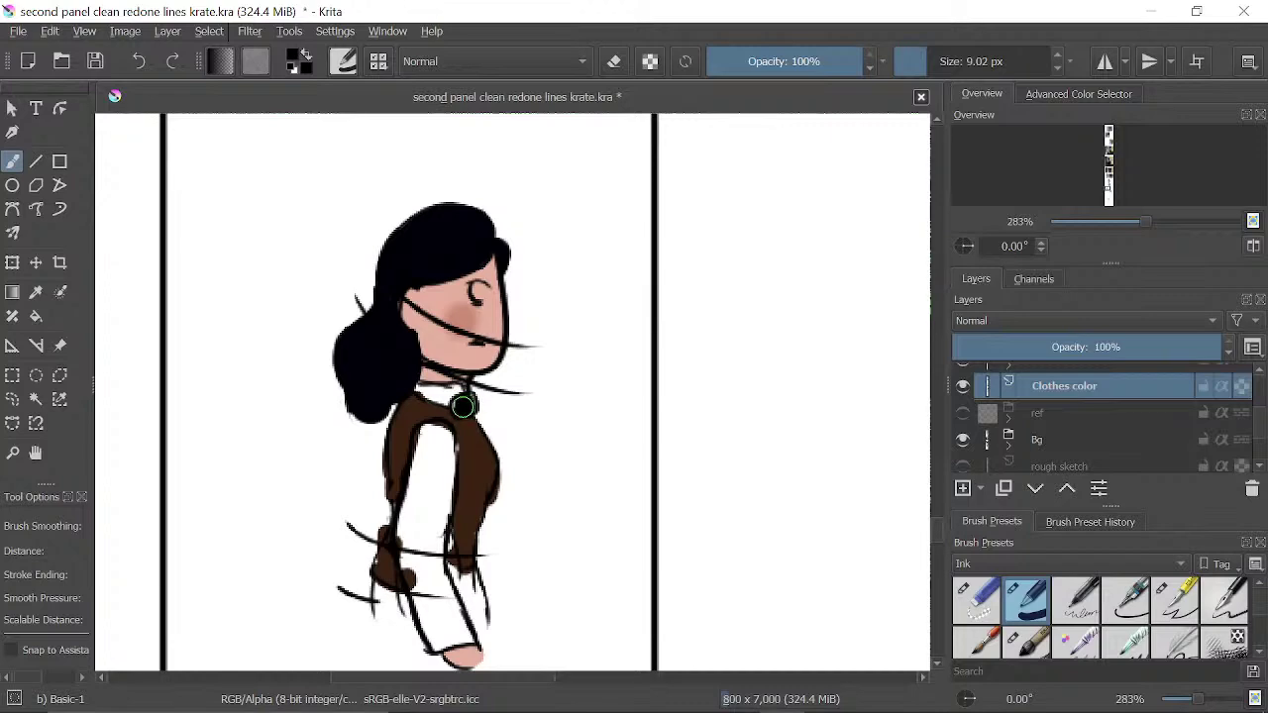
{"action": "scroll", "coordinate": [470, 400], "scroll_direction": "up", "scroll_amount": 15}
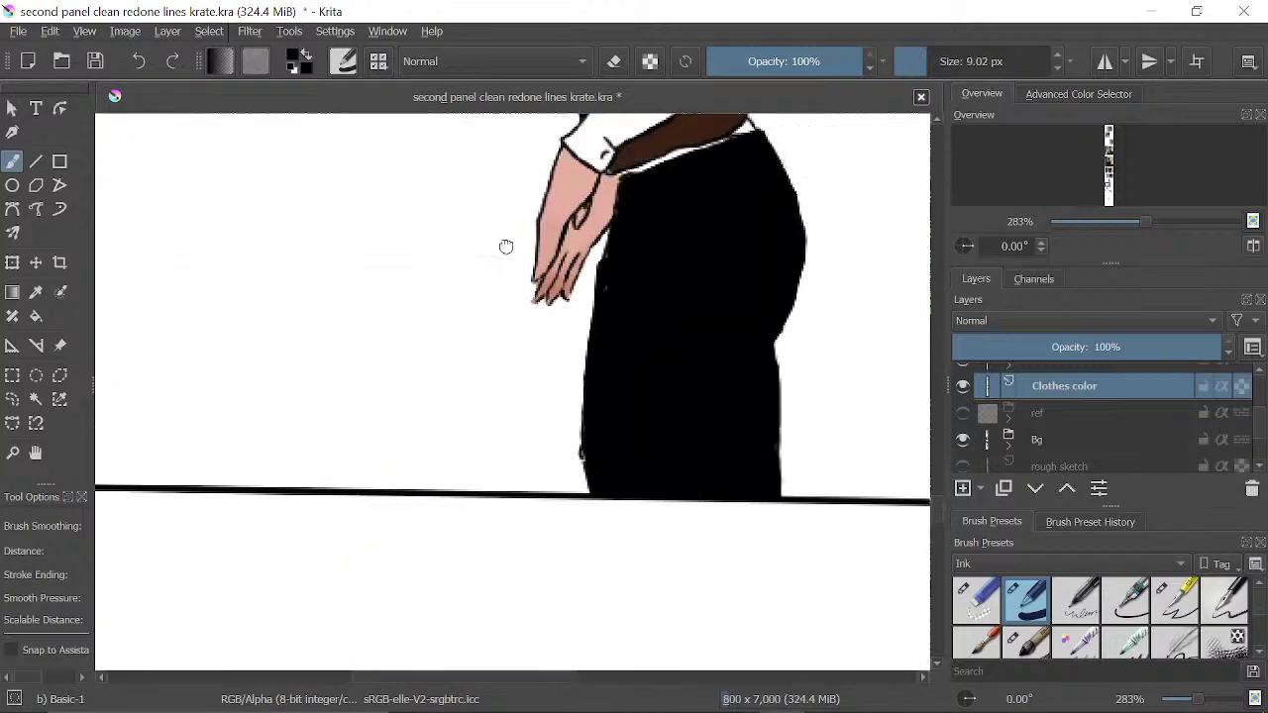
{"action": "left_click_drag", "start_coordinate": [580, 291], "coordinate": [580, 308]}
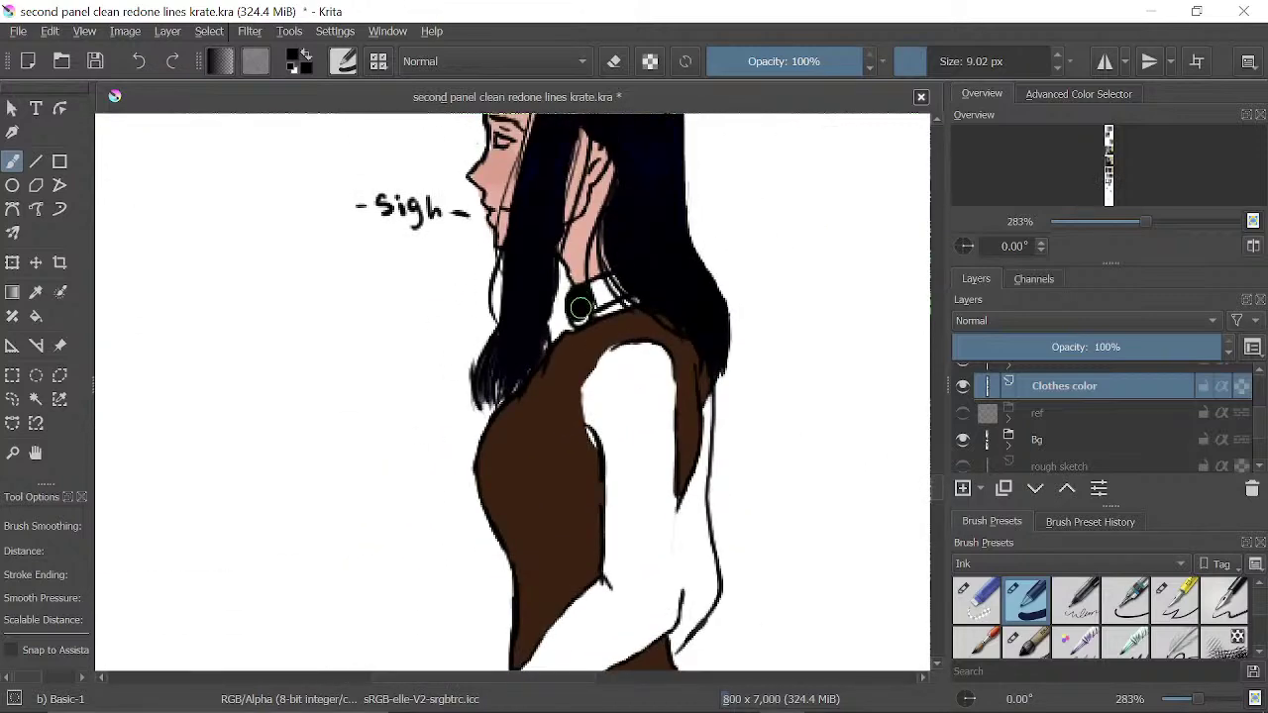
- Paint the small profile figure's trousers black on both sides of the hanging forearm
{"action": "scroll", "coordinate": [578, 313], "scroll_direction": "down", "scroll_amount": 12}
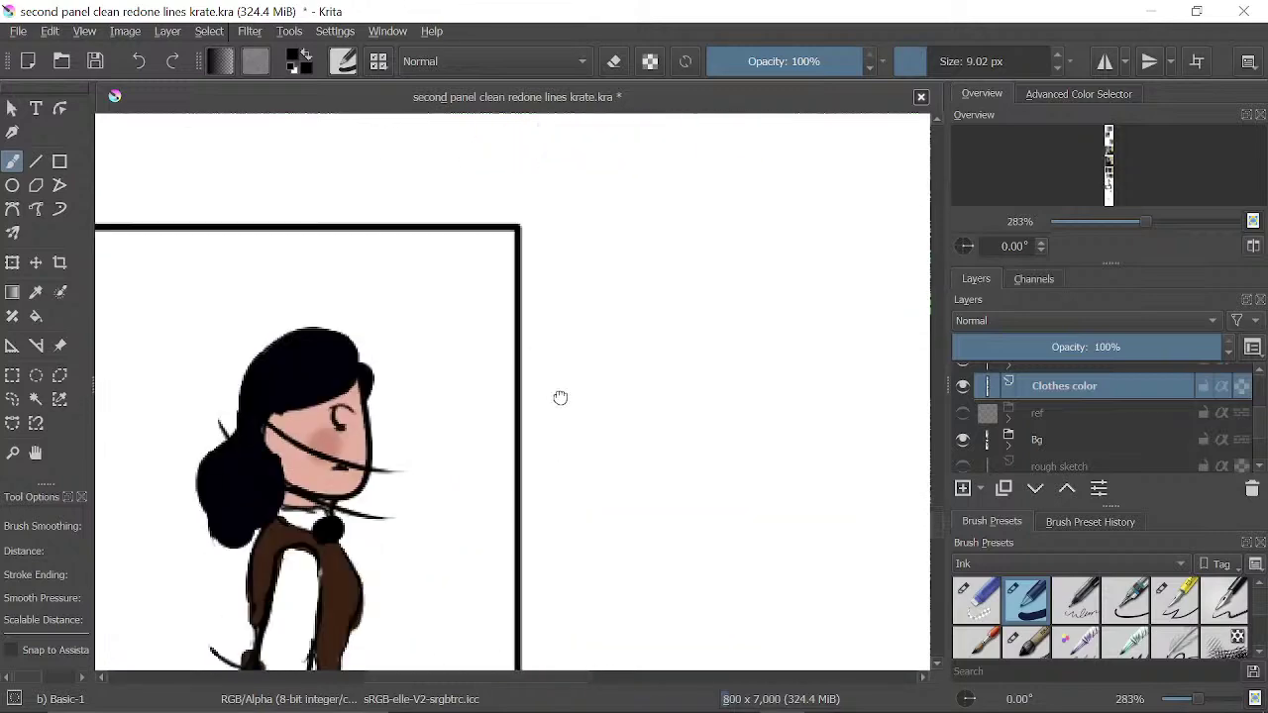
{"action": "left_click_drag", "start_coordinate": [482, 235], "coordinate": [527, 283]}
{"action": "mouse_move", "coordinate": [309, 444]}
{"action": "left_mouse_down"}
{"action": "mouse_move", "coordinate": [315, 455]}
{"action": "mouse_move", "coordinate": [328, 439]}
{"action": "mouse_move", "coordinate": [377, 445]}
{"action": "mouse_move", "coordinate": [395, 422]}
{"action": "mouse_move", "coordinate": [408, 451]}
{"action": "left_mouse_up"}
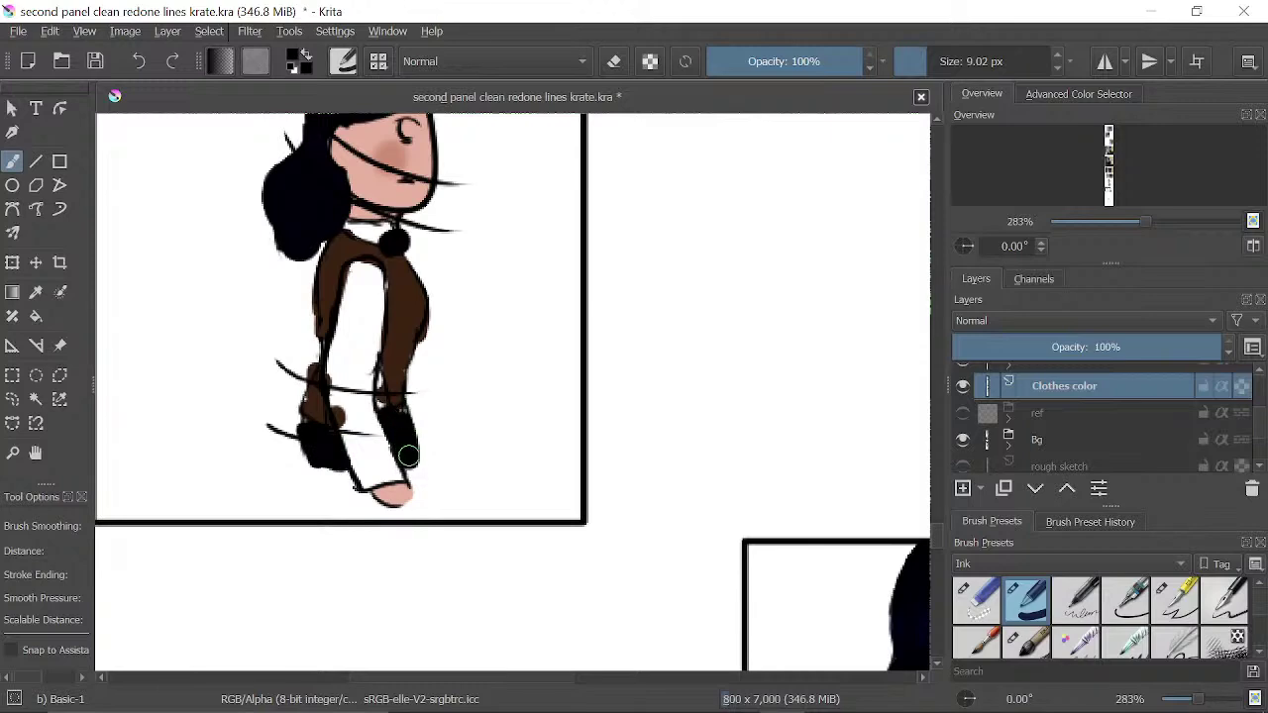
- Sample the white of the sighing figure's sleeve and paint the small profile figure's sleeve white
{"action": "scroll", "coordinate": [518, 291], "scroll_direction": "down", "scroll_amount": 15}
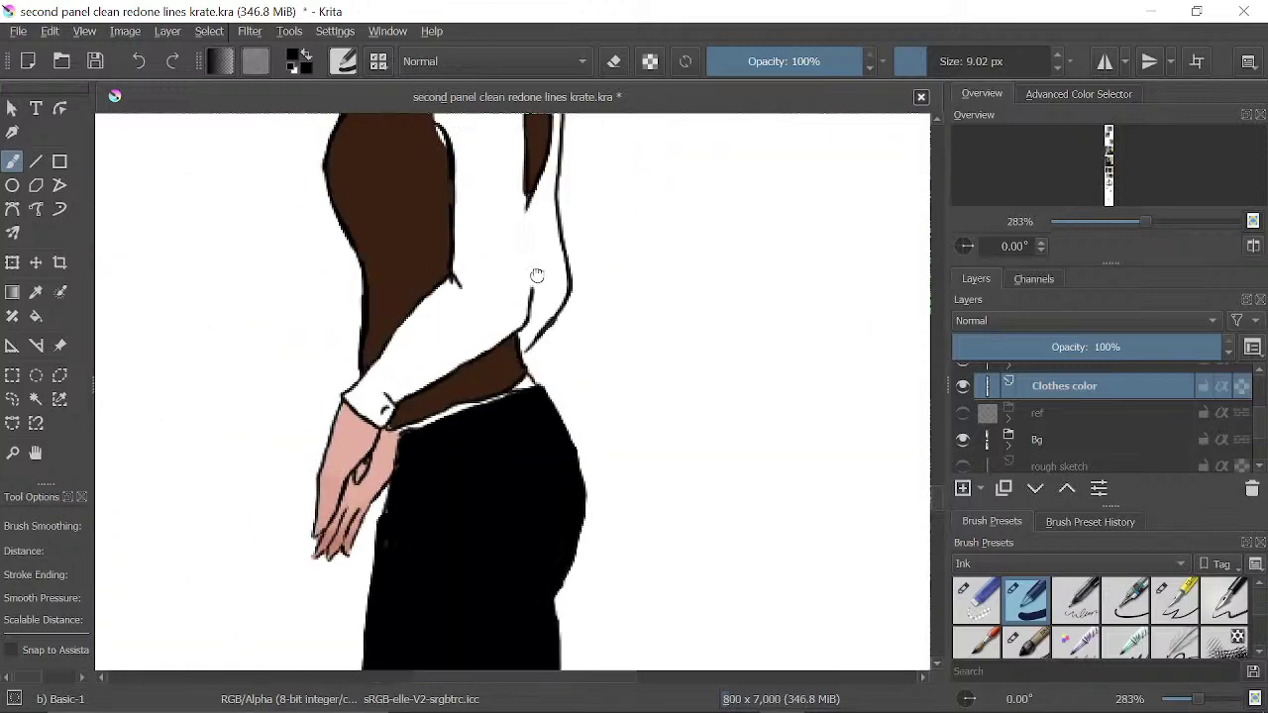
{"action": "scroll", "coordinate": [536, 276], "scroll_direction": "up", "scroll_amount": 3}
{"action": "left_click", "coordinate": [495, 363], "text": "ctrl"}
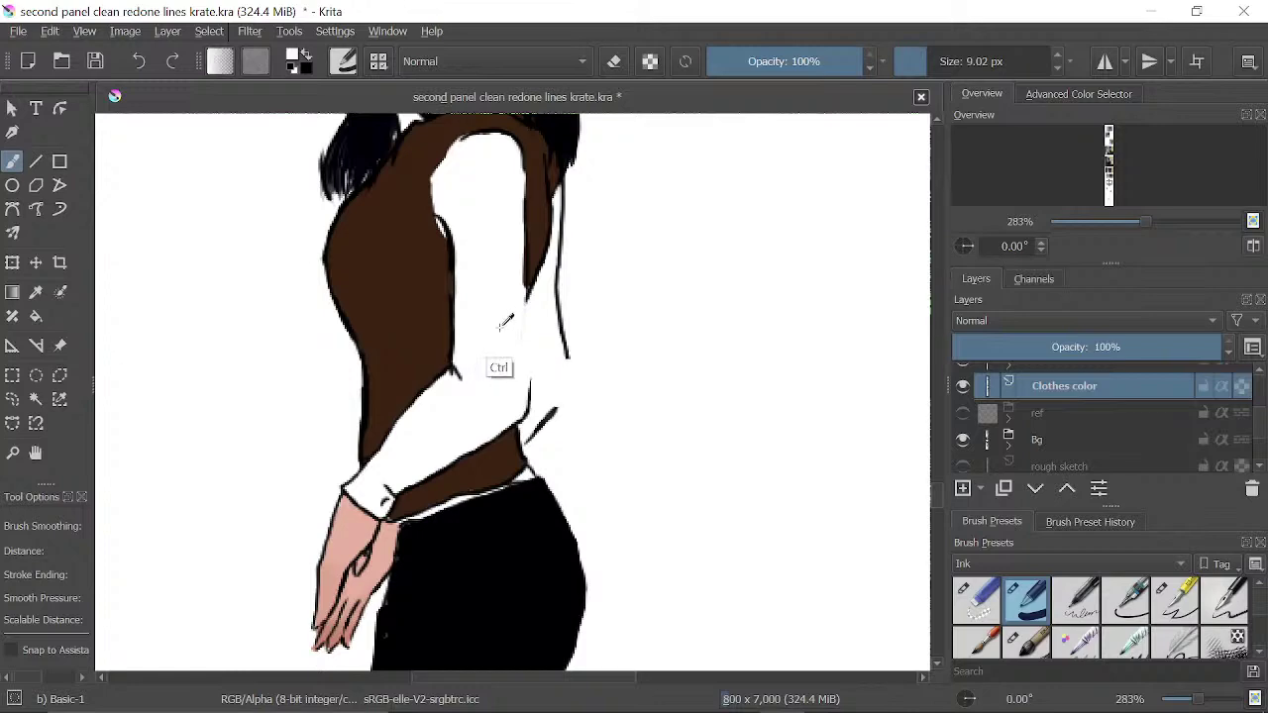
{"action": "scroll", "coordinate": [616, 337], "scroll_direction": "down", "scroll_amount": 15}
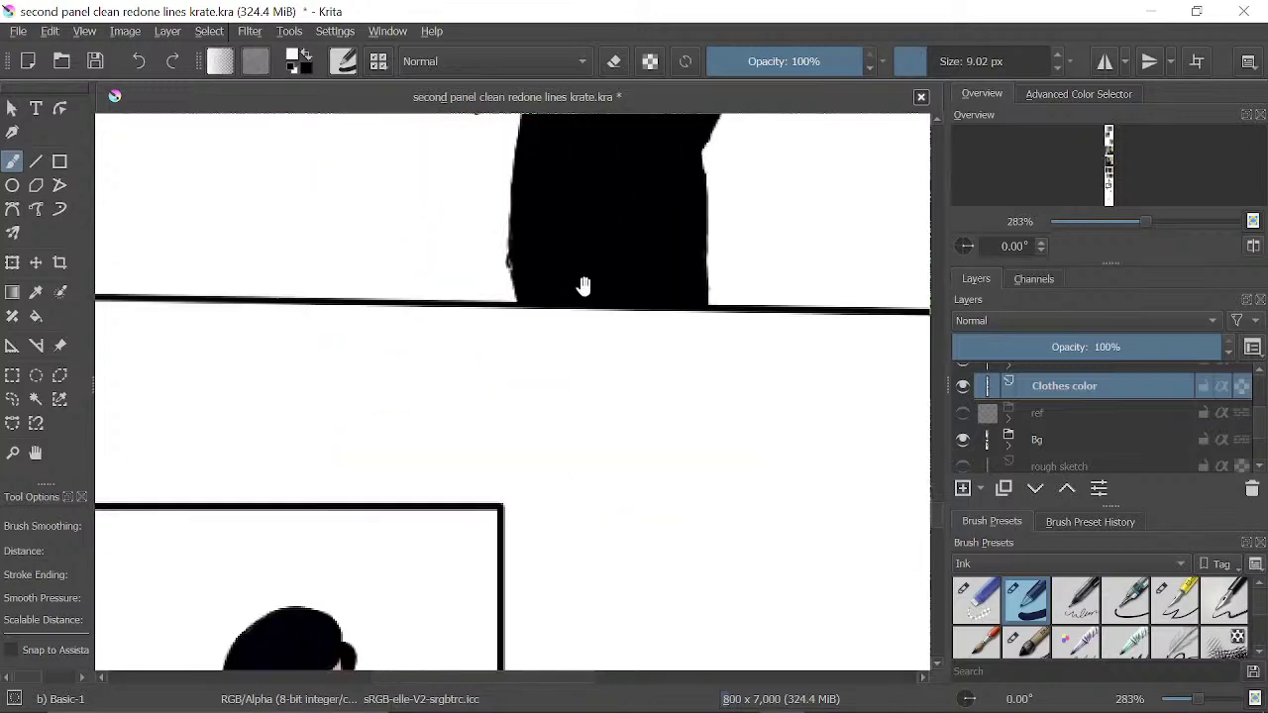
{"action": "scroll", "coordinate": [436, 362], "scroll_direction": "up", "scroll_amount": 2}
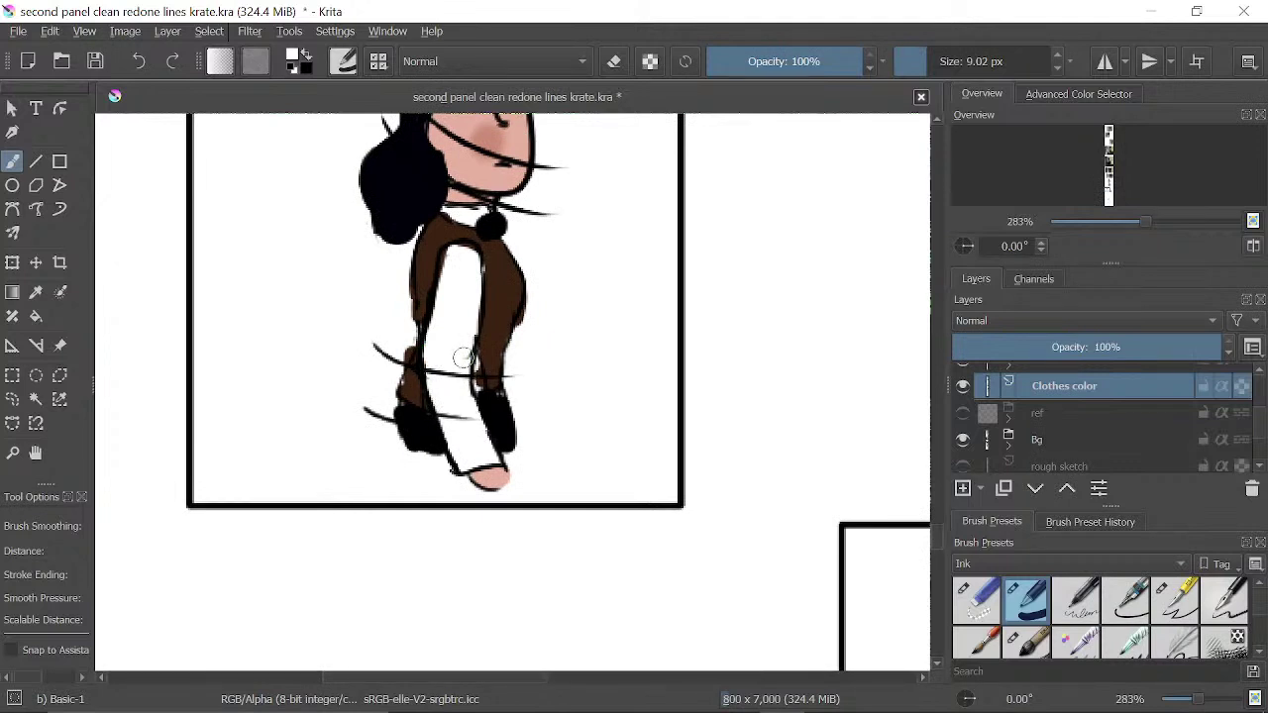
{"action": "mouse_move", "coordinate": [457, 259]}
{"action": "left_mouse_down"}
{"action": "mouse_move", "coordinate": [450, 282]}
{"action": "mouse_move", "coordinate": [457, 252]}
{"action": "left_mouse_up"}
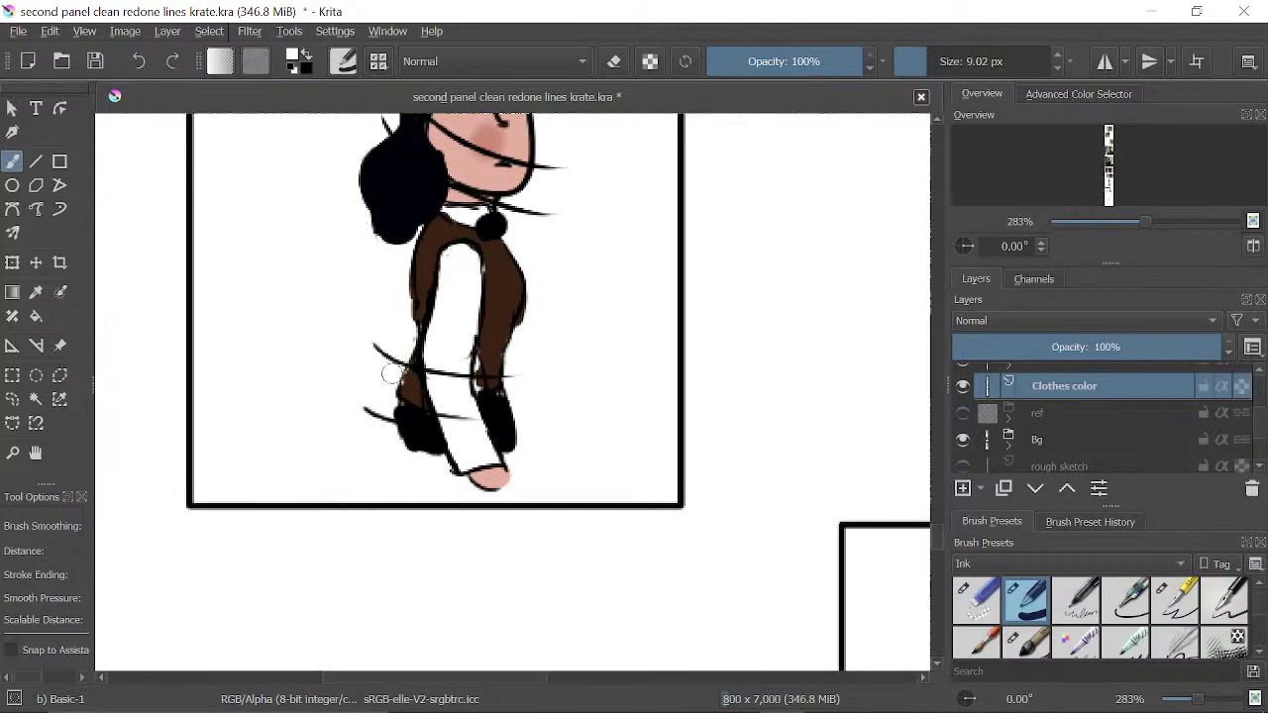
- Try to cover the vest's overflow behind the small profile figure's back with white, and undo the strokes
{"action": "left_click_drag", "start_coordinate": [403, 302], "coordinate": [404, 286]}
{"action": "left_click", "coordinate": [138, 61]}
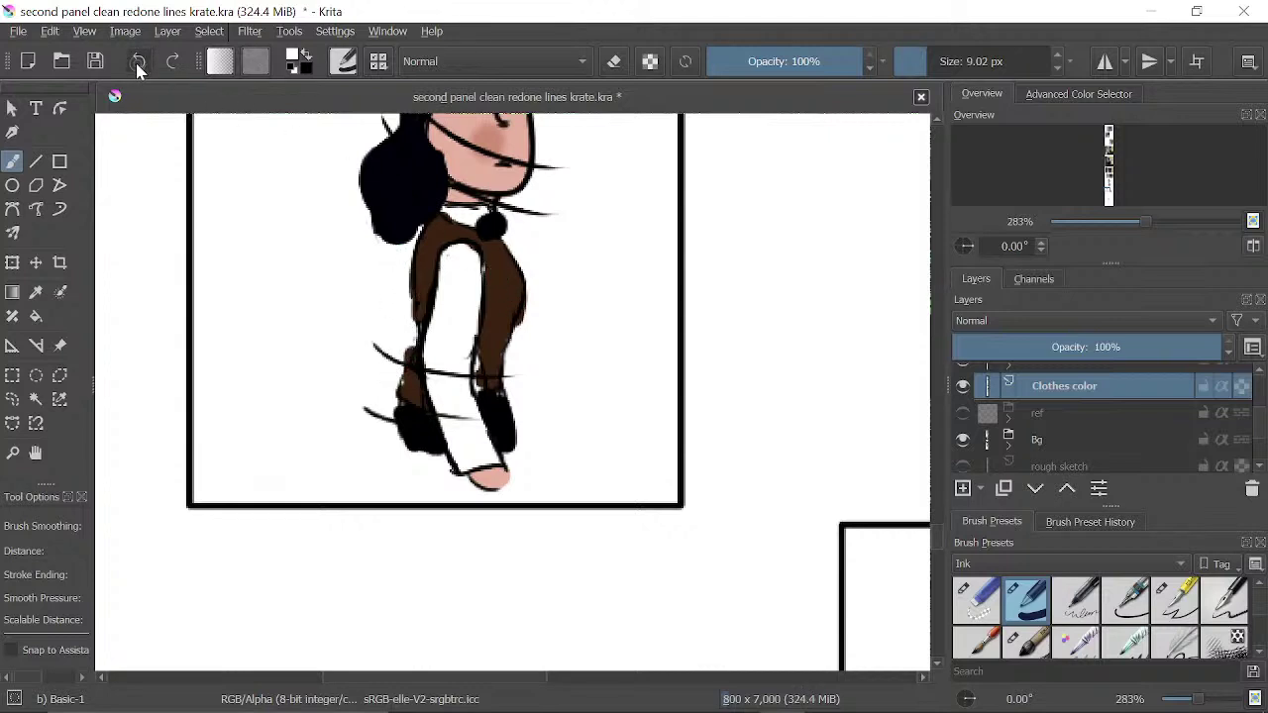
{"action": "left_click", "coordinate": [139, 61]}
{"action": "left_click", "coordinate": [139, 61]}
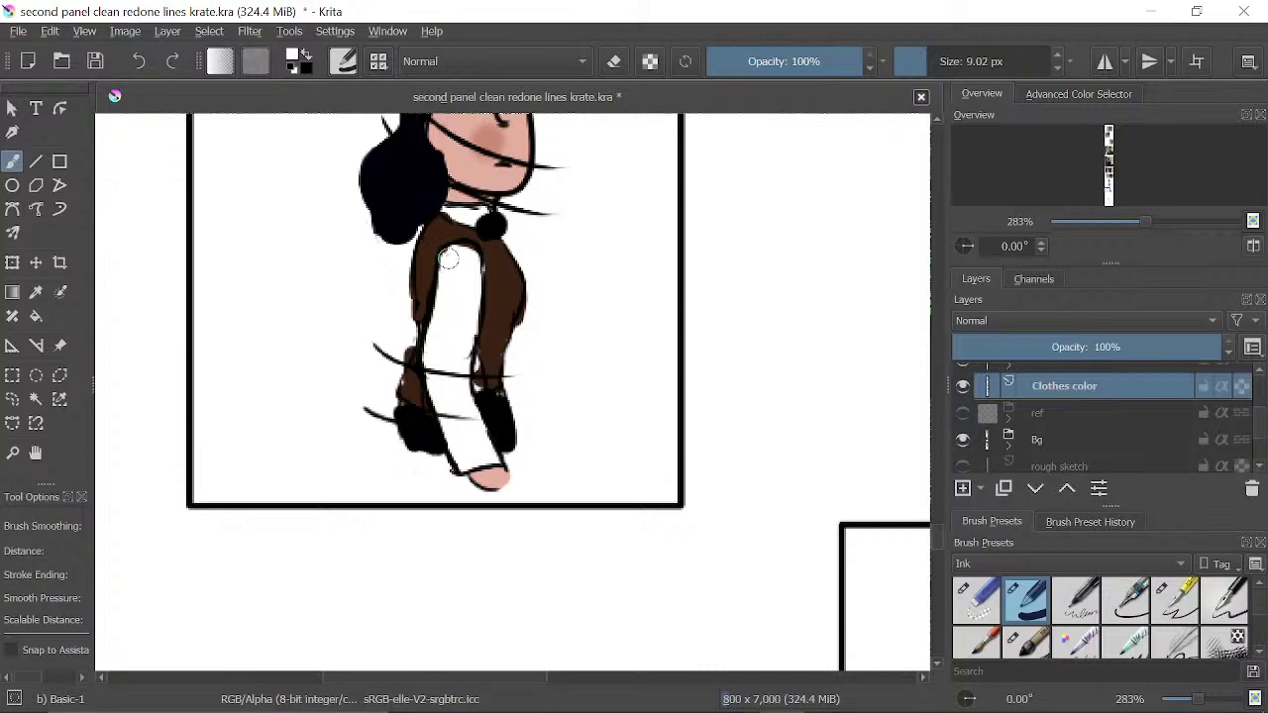
- Erase the brown and black overflow along the small profile figure's back and trousers
{"action": "key", "text": "e"}
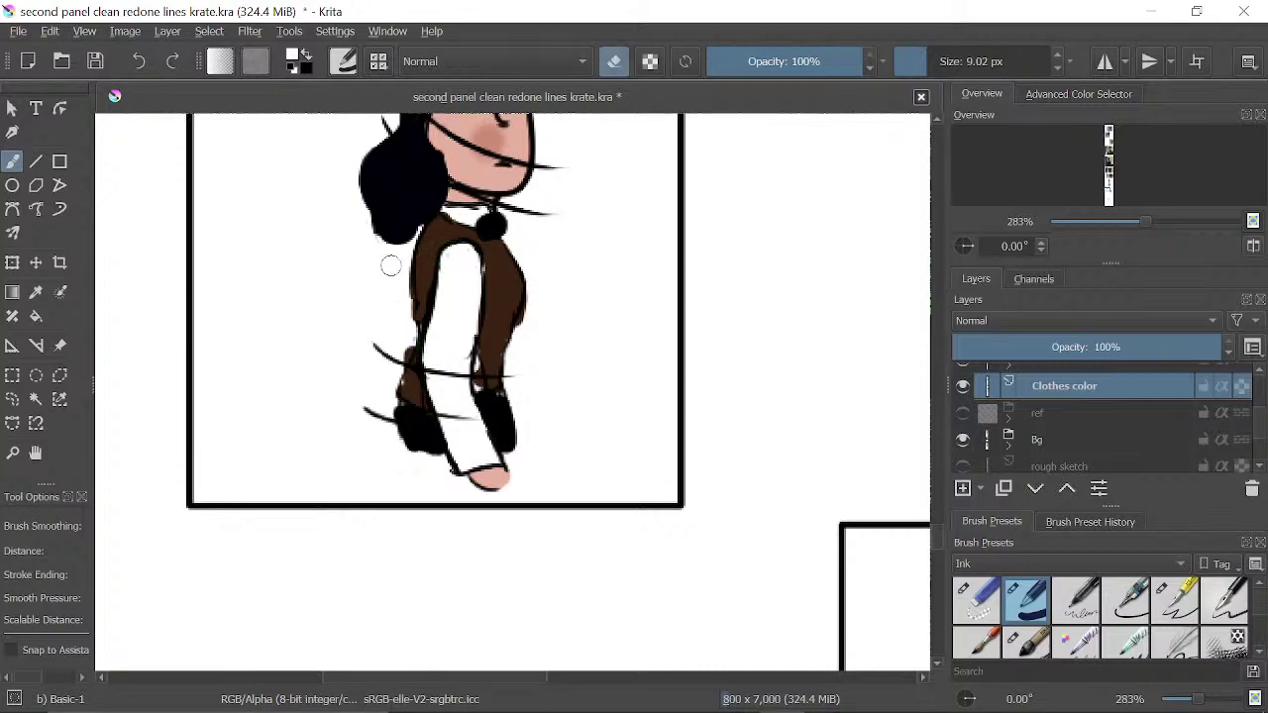
{"action": "left_click_drag", "start_coordinate": [390, 265], "coordinate": [408, 326]}
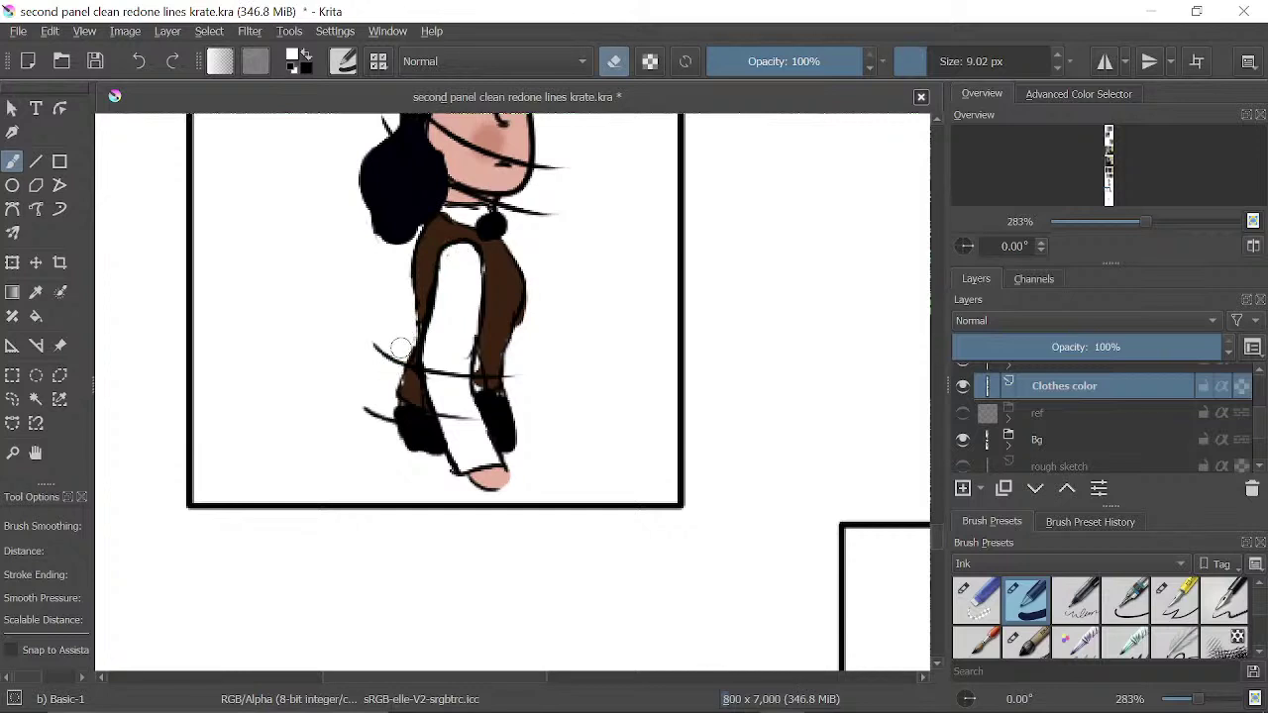
{"action": "left_click_drag", "start_coordinate": [386, 407], "coordinate": [383, 404]}
- Touch up the small profile figure's front vest hem in sampled brown and the back of the trousers in sampled black
{"action": "left_click", "coordinate": [486, 320], "text": "ctrl"}
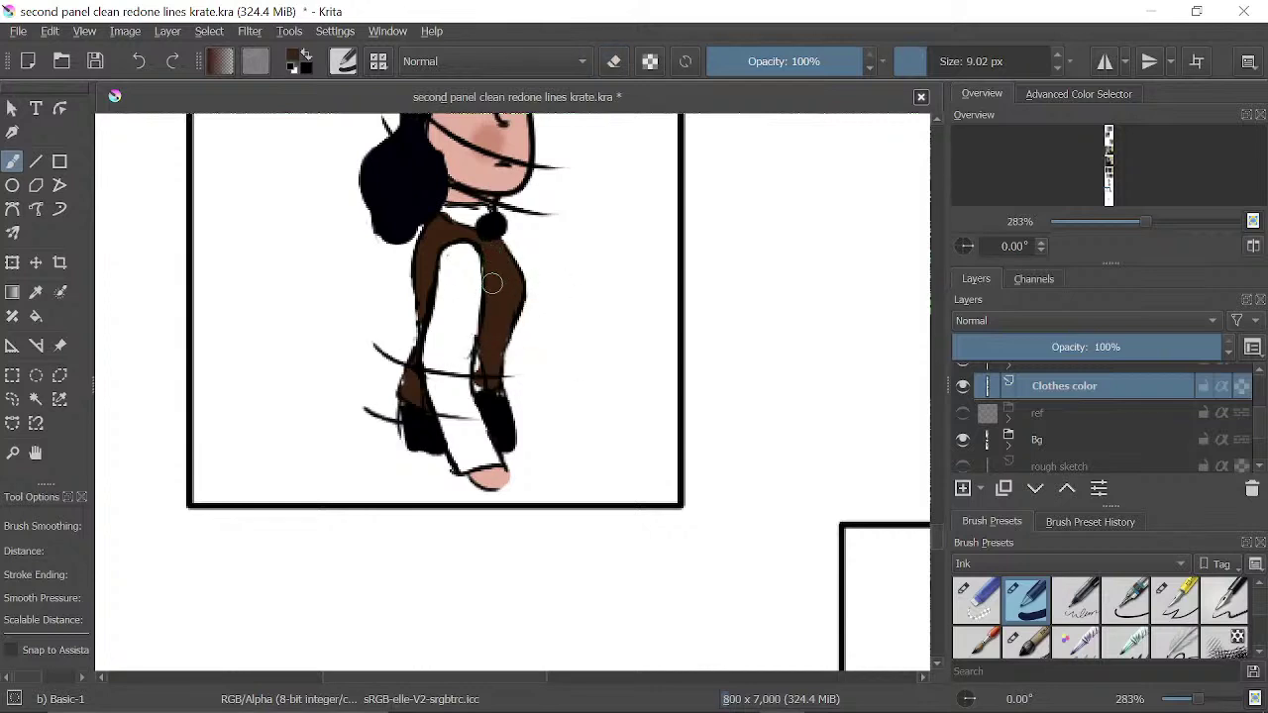
{"action": "left_click_drag", "start_coordinate": [487, 380], "coordinate": [483, 364]}
{"action": "left_click", "coordinate": [423, 433], "text": "ctrl"}
{"action": "left_click_drag", "start_coordinate": [405, 407], "coordinate": [415, 447]}
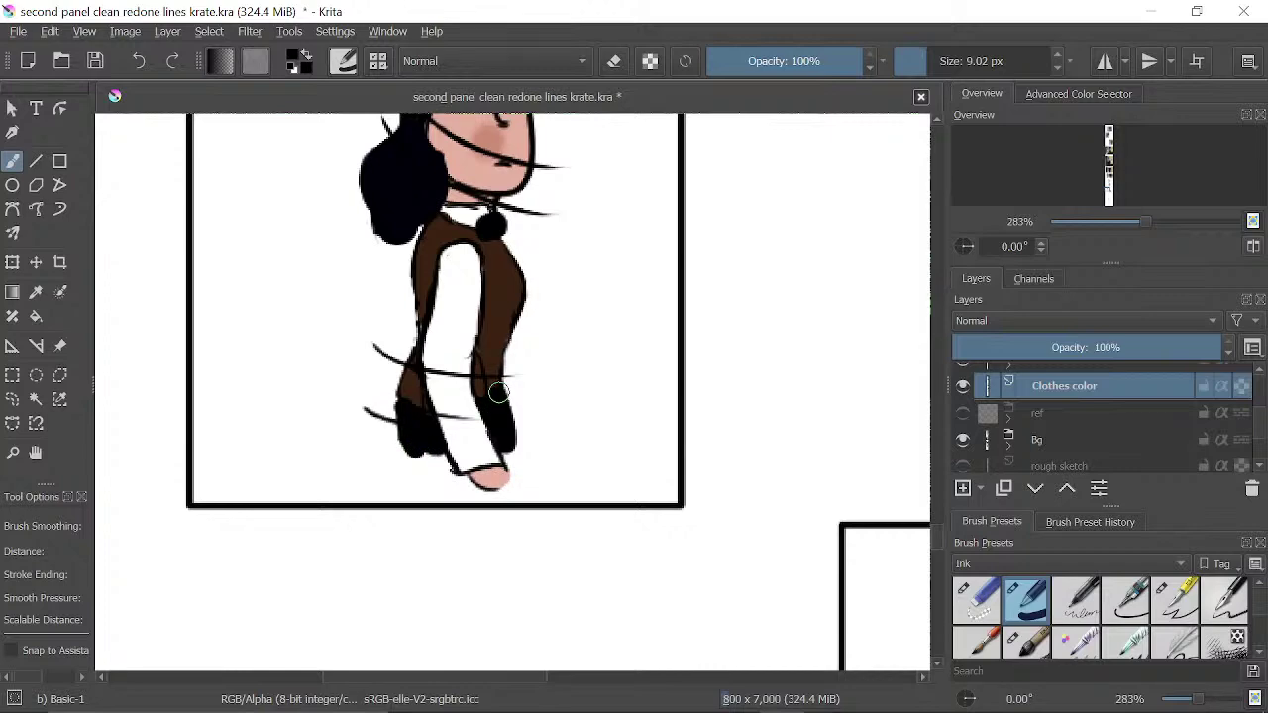
- Look over the colored side-view panels and the uncolored walking and standing figures below them
{"action": "left_click_drag", "start_coordinate": [682, 209], "coordinate": [407, 314]}
{"action": "left_click_drag", "start_coordinate": [572, 425], "coordinate": [451, 157]}
{"action": "left_click_drag", "start_coordinate": [505, 314], "coordinate": [444, 164]}
{"action": "left_click_drag", "start_coordinate": [597, 334], "coordinate": [619, 93]}
{"action": "left_click_drag", "start_coordinate": [667, 378], "coordinate": [554, 312]}
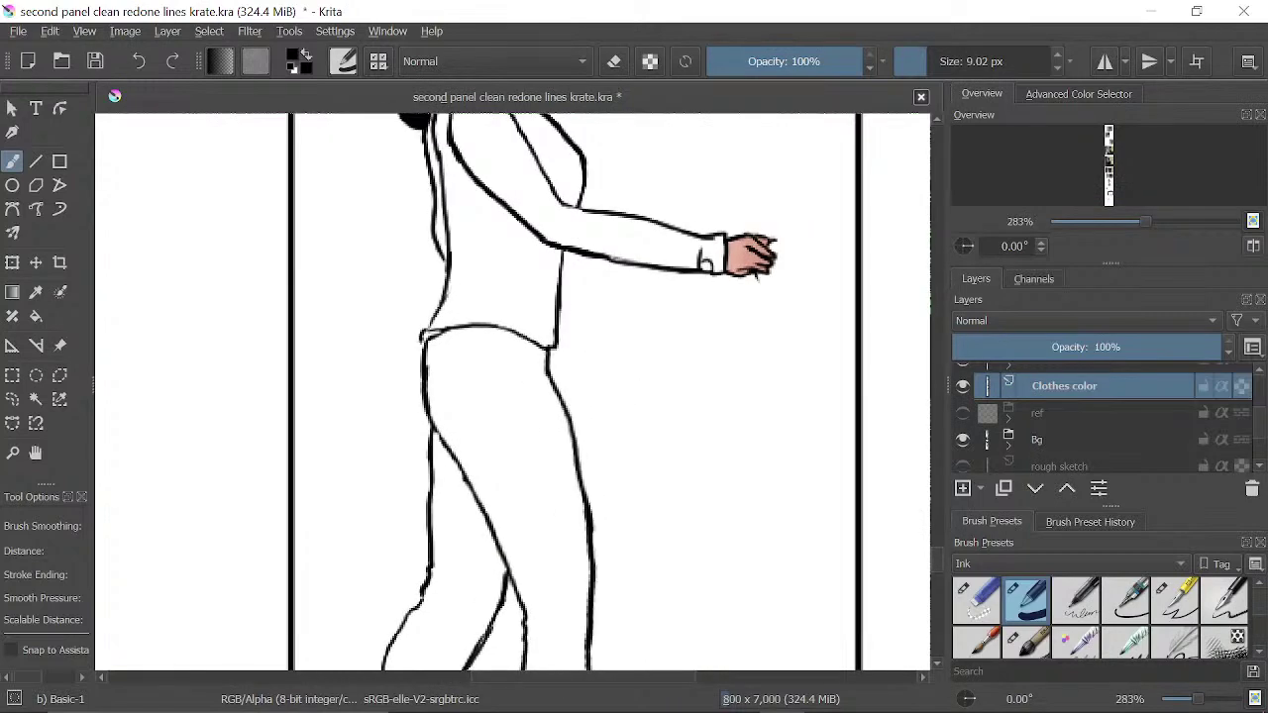
{"action": "left_click_drag", "start_coordinate": [1147, 223], "coordinate": [1095, 220]}
{"action": "left_click_drag", "start_coordinate": [561, 177], "coordinate": [582, 428]}
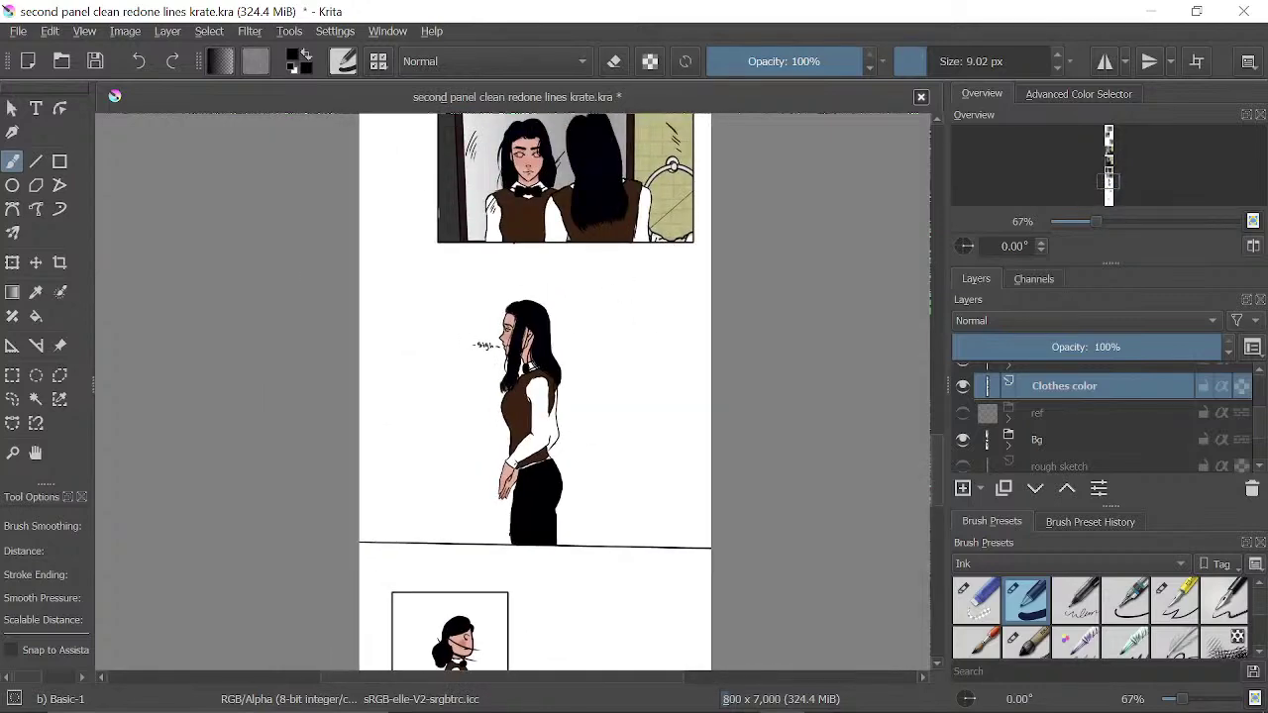
{"action": "left_click_drag", "start_coordinate": [592, 351], "coordinate": [538, 128]}
{"action": "left_click_drag", "start_coordinate": [583, 433], "coordinate": [533, 155]}
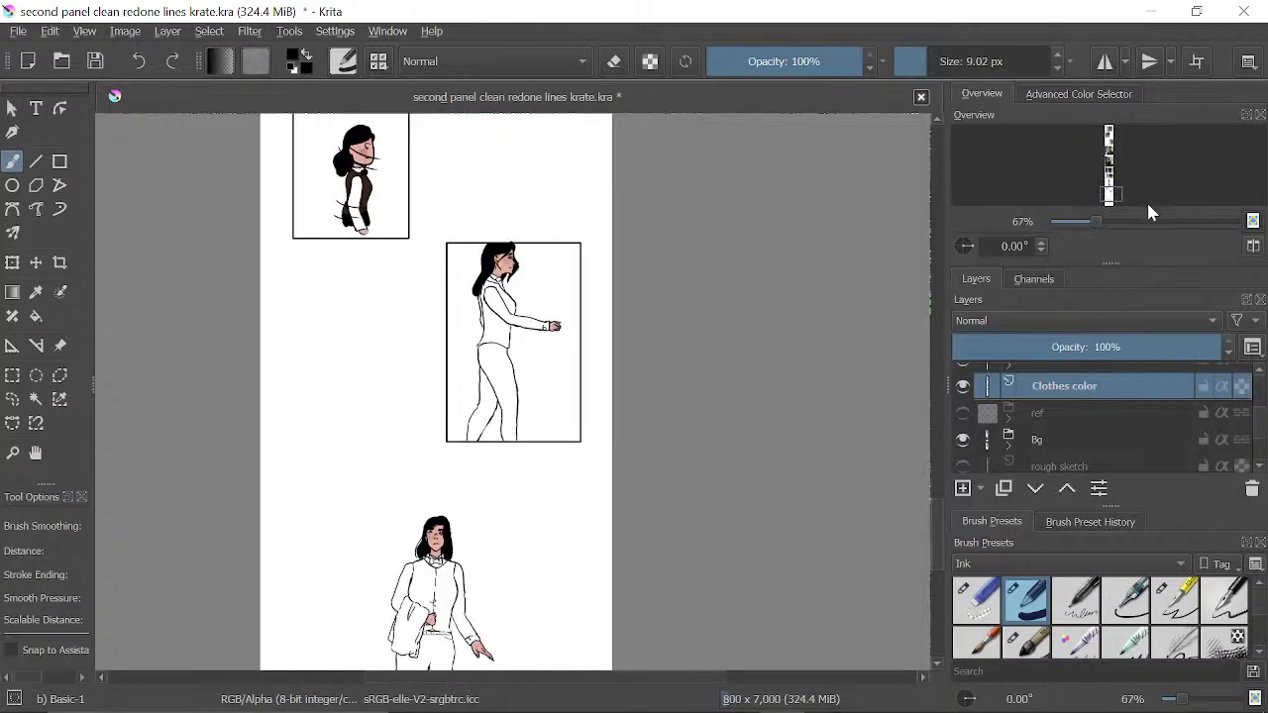
- Sample the small profile figure's vest brown and fill the walking figure's vest from beneath the arm to the waistline
{"action": "left_click_drag", "start_coordinate": [1107, 224], "coordinate": [1133, 220]}
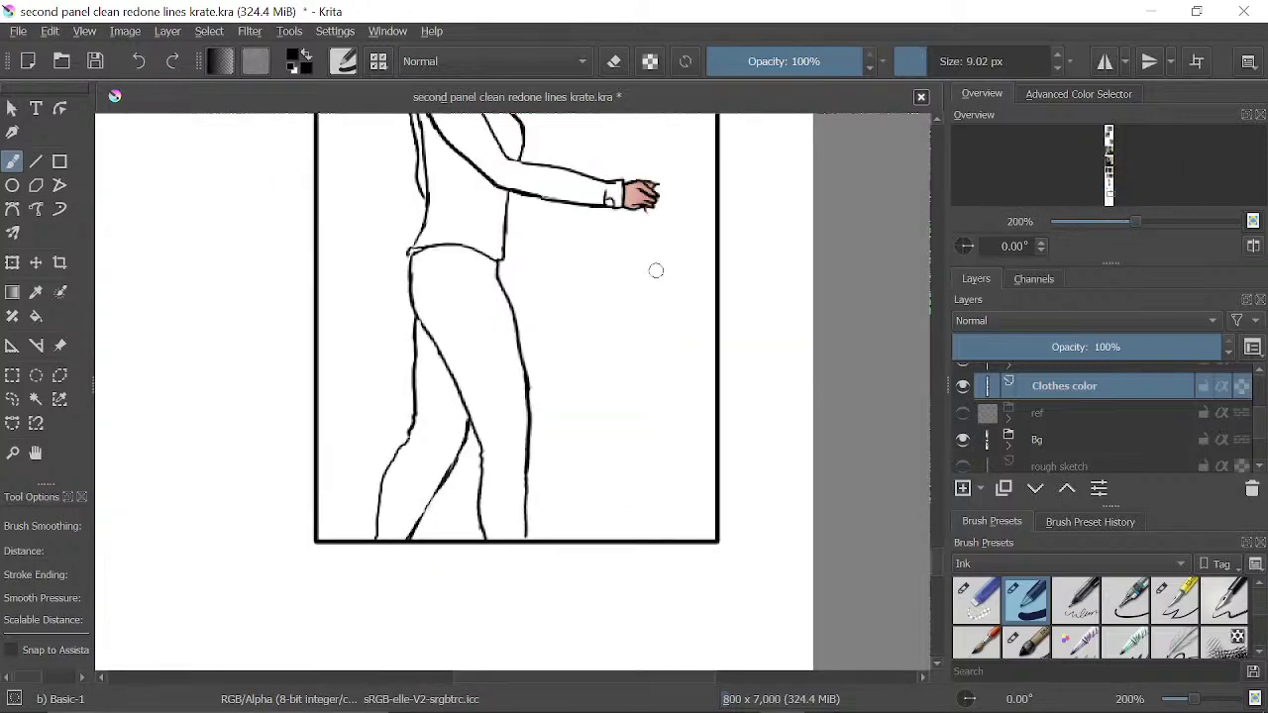
{"action": "left_click_drag", "start_coordinate": [611, 204], "coordinate": [763, 417]}
{"action": "left_click_drag", "start_coordinate": [613, 119], "coordinate": [863, 469]}
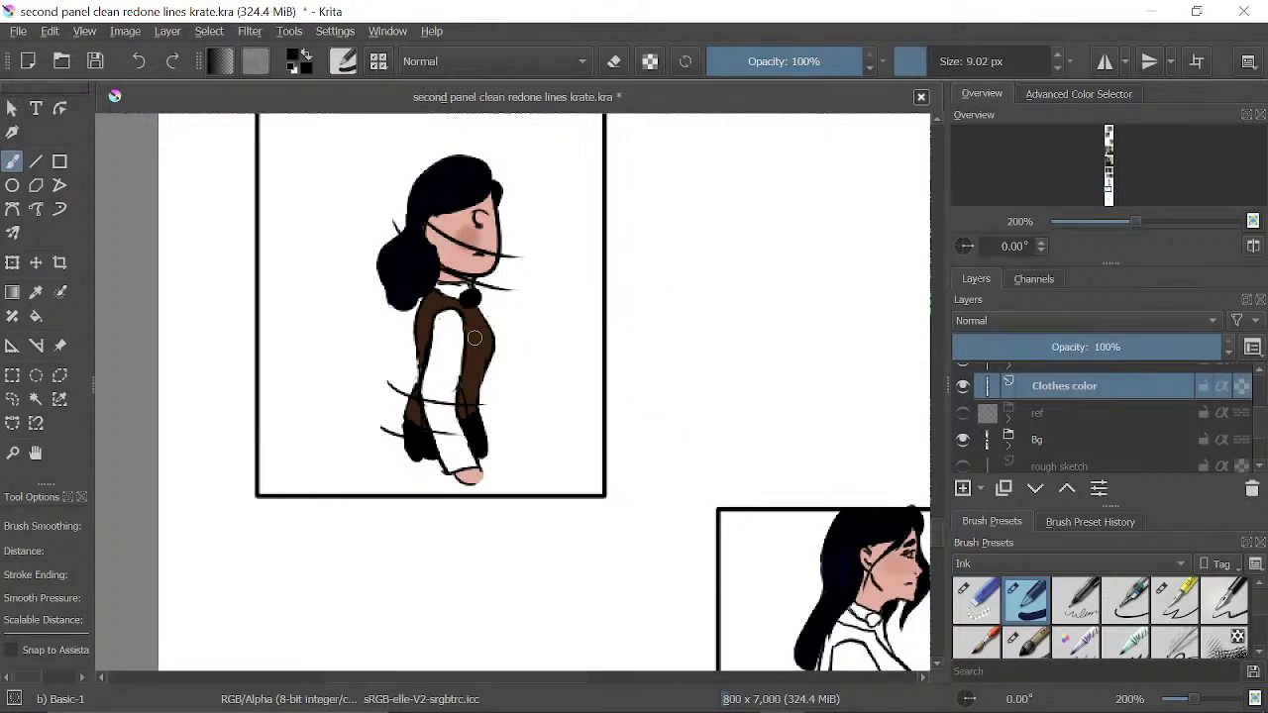
{"action": "left_click", "coordinate": [483, 380], "text": "ctrl"}
{"action": "left_click_drag", "start_coordinate": [584, 493], "coordinate": [504, 213]}
{"action": "mouse_move", "coordinate": [707, 418]}
{"action": "left_mouse_down"}
{"action": "mouse_move", "coordinate": [534, 369]}
{"action": "mouse_move", "coordinate": [584, 401]}
{"action": "mouse_move", "coordinate": [587, 382]}
{"action": "left_mouse_up"}
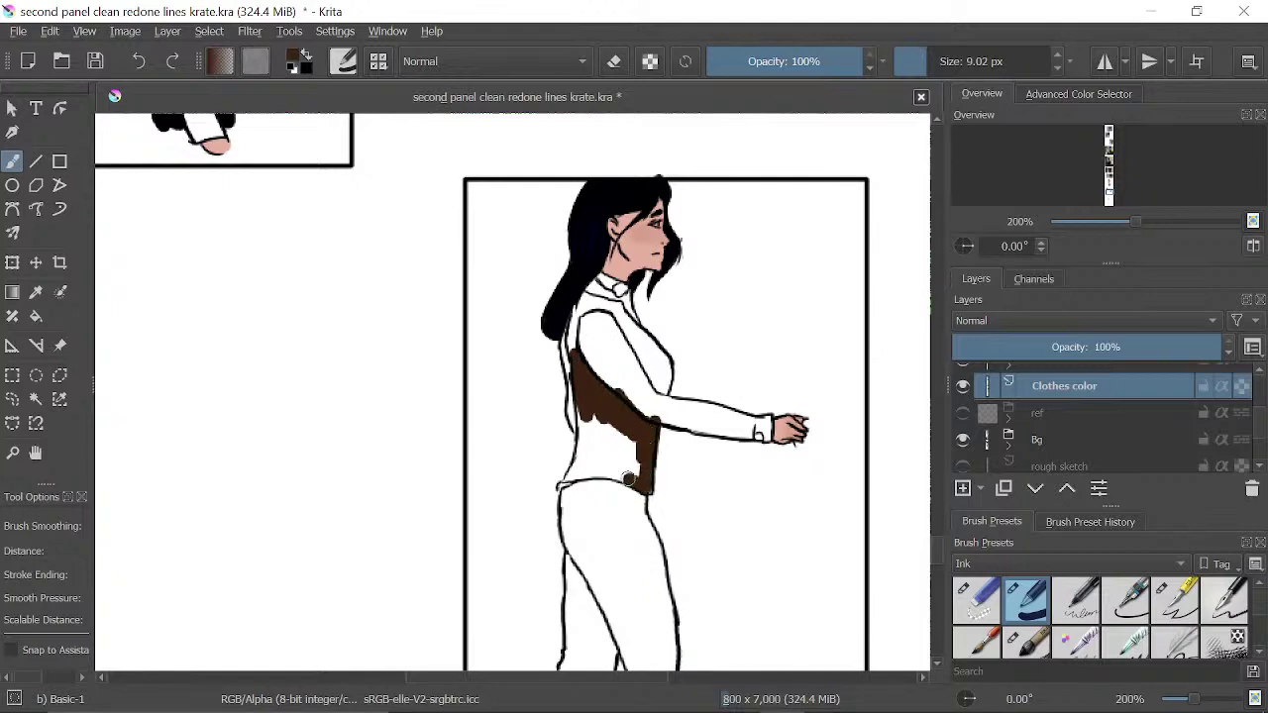
{"action": "left_click_drag", "start_coordinate": [568, 479], "coordinate": [576, 446]}
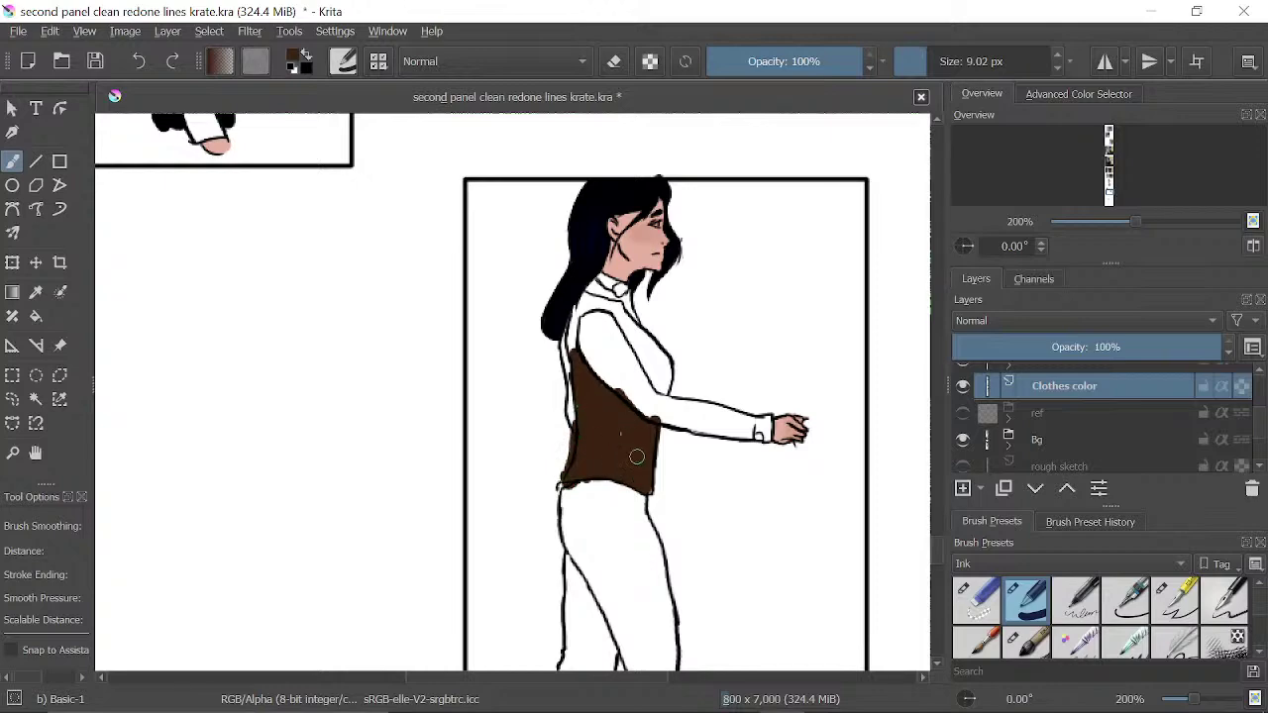
- Paint the upper part of the walking figure's vest brown around the armhole, over the shoulder and down the chest
{"action": "left_click_drag", "start_coordinate": [1135, 221], "coordinate": [1169, 222]}
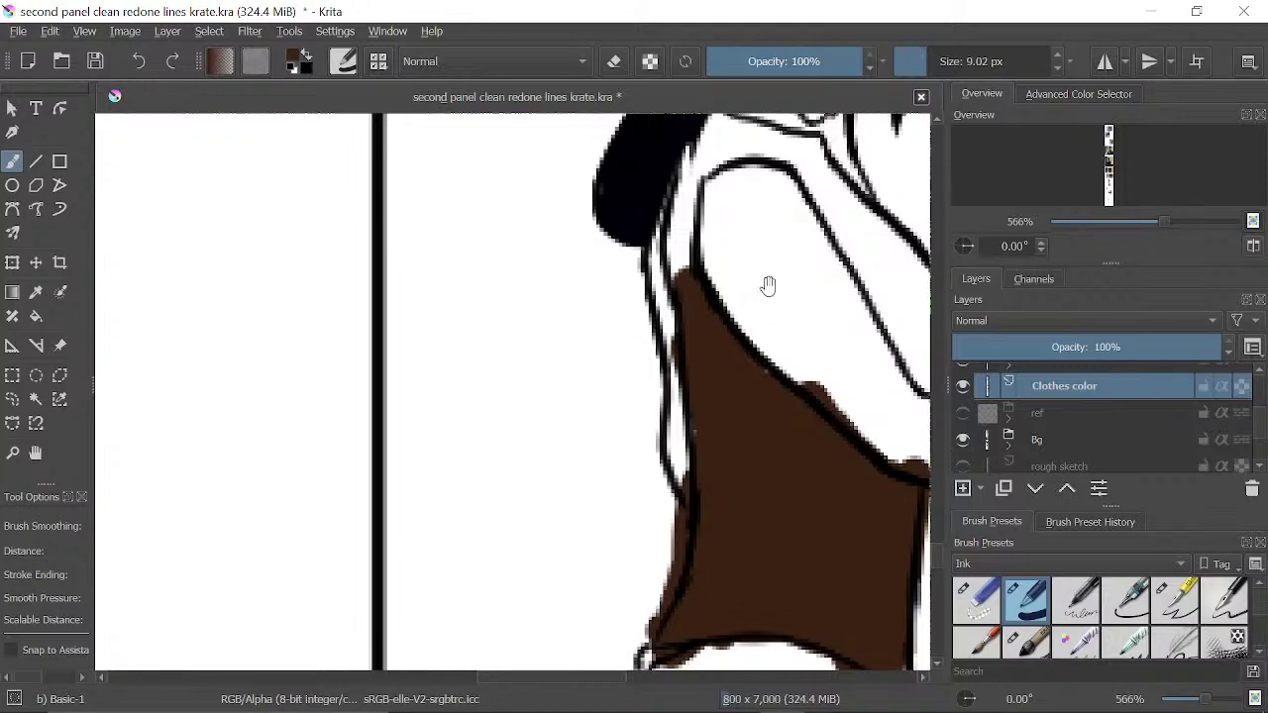
{"action": "mouse_move", "coordinate": [766, 284]}
{"action": "left_mouse_down"}
{"action": "mouse_move", "coordinate": [583, 255]}
{"action": "mouse_move", "coordinate": [616, 227]}
{"action": "mouse_move", "coordinate": [592, 319]}
{"action": "mouse_move", "coordinate": [572, 333]}
{"action": "mouse_move", "coordinate": [604, 387]}
{"action": "mouse_move", "coordinate": [622, 384]}
{"action": "mouse_move", "coordinate": [677, 452]}
{"action": "mouse_move", "coordinate": [638, 395]}
{"action": "mouse_move", "coordinate": [683, 432]}
{"action": "mouse_move", "coordinate": [694, 524]}
{"action": "mouse_move", "coordinate": [655, 473]}
{"action": "mouse_move", "coordinate": [673, 520]}
{"action": "mouse_move", "coordinate": [647, 482]}
{"action": "mouse_move", "coordinate": [559, 273]}
{"action": "mouse_move", "coordinate": [563, 304]}
{"action": "mouse_move", "coordinate": [451, 291]}
{"action": "mouse_move", "coordinate": [543, 304]}
{"action": "mouse_move", "coordinate": [448, 297]}
{"action": "mouse_move", "coordinate": [466, 274]}
{"action": "mouse_move", "coordinate": [433, 458]}
{"action": "mouse_move", "coordinate": [436, 387]}
{"action": "mouse_move", "coordinate": [531, 293]}
{"action": "left_mouse_up"}
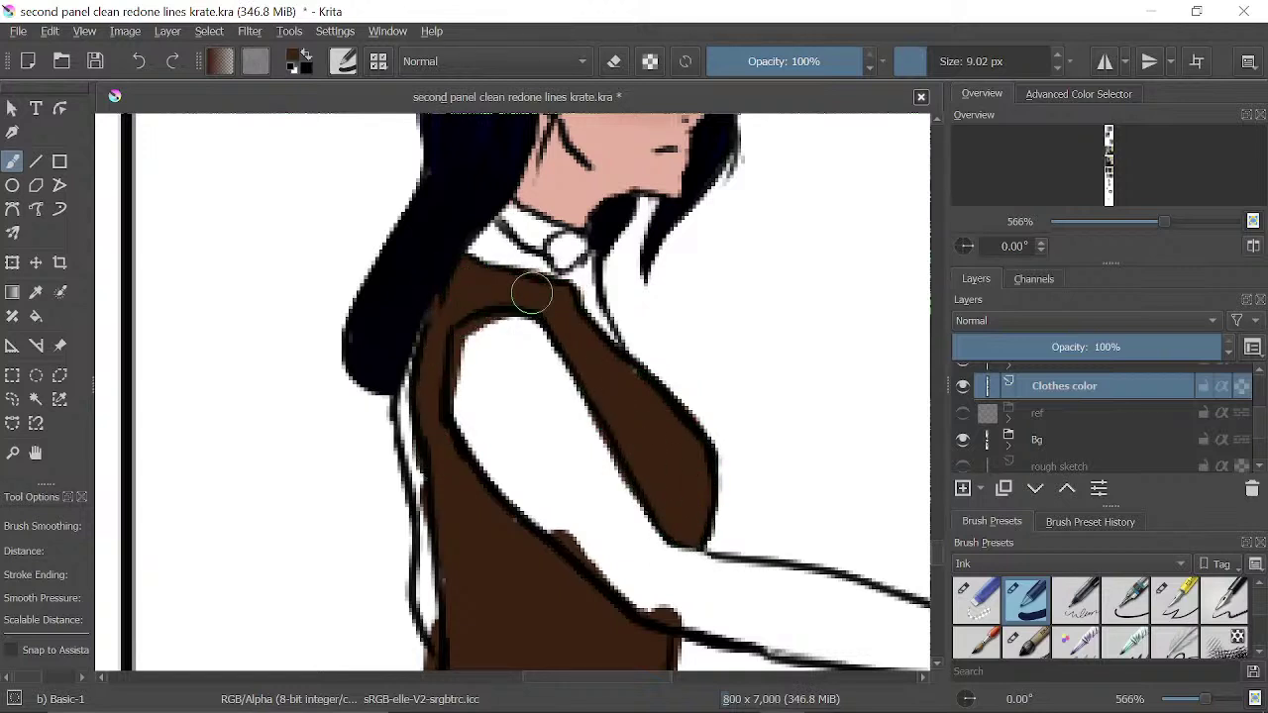
{"action": "left_click_drag", "start_coordinate": [1159, 227], "coordinate": [1129, 226]}
{"action": "left_click_drag", "start_coordinate": [358, 269], "coordinate": [591, 462]}
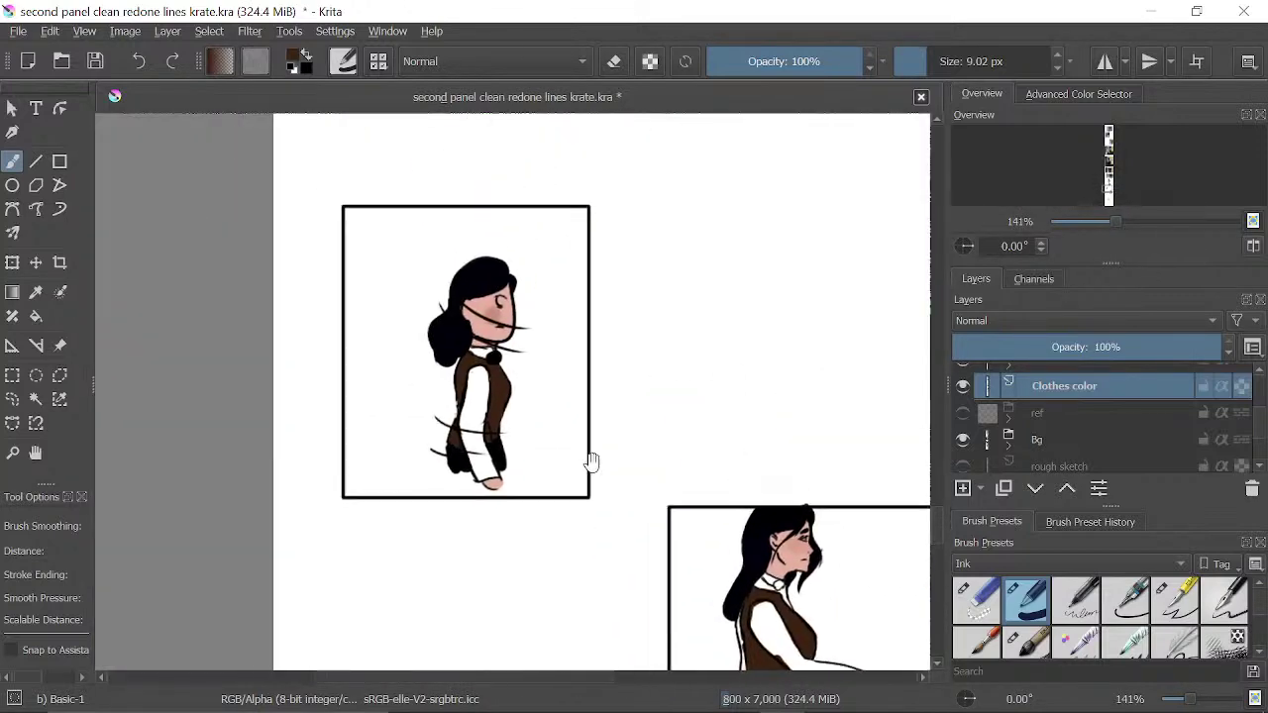
- Sample black and fill the hips and upper front thigh of the walking figure's trousers
{"action": "left_click_drag", "start_coordinate": [1114, 236], "coordinate": [1154, 226]}
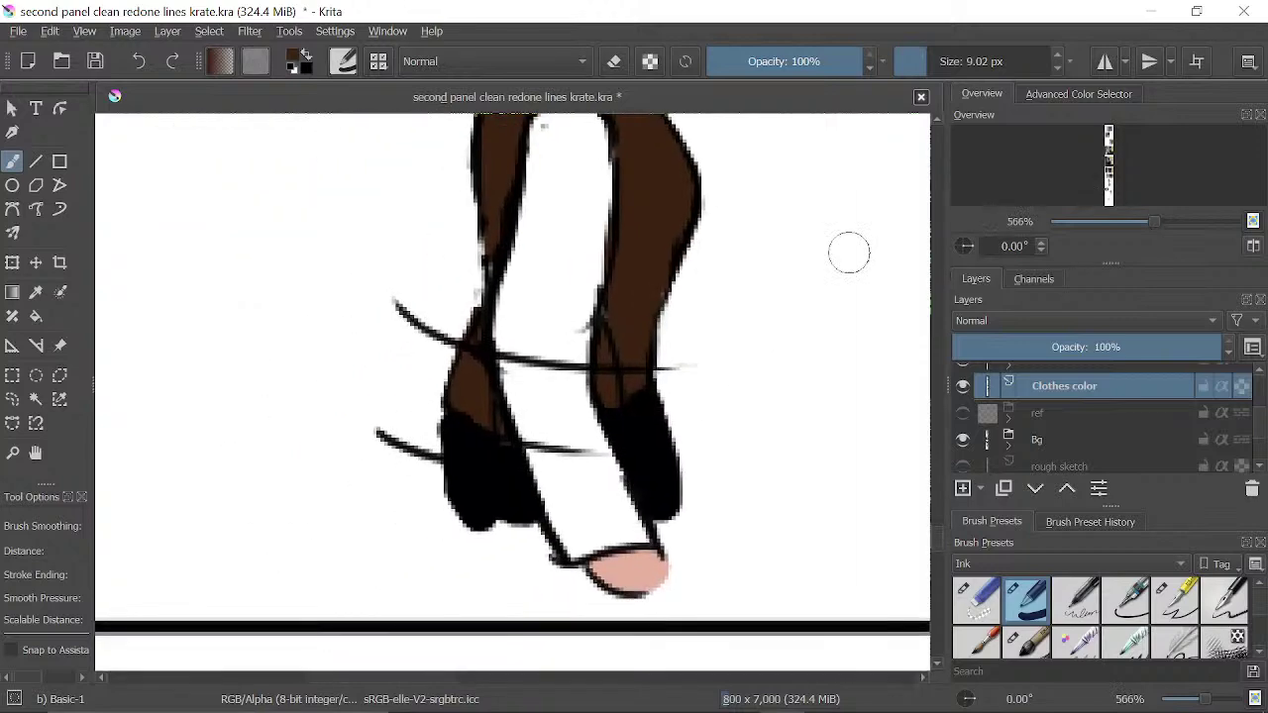
{"action": "left_click", "coordinate": [642, 443], "text": "ctrl"}
{"action": "left_click_drag", "start_coordinate": [1169, 236], "coordinate": [1135, 232]}
{"action": "left_click_drag", "start_coordinate": [773, 594], "coordinate": [603, 268]}
{"action": "left_click_drag", "start_coordinate": [847, 349], "coordinate": [748, 355]}
{"action": "left_click_drag", "start_coordinate": [1135, 220], "coordinate": [1167, 223]}
{"action": "left_click_drag", "start_coordinate": [600, 235], "coordinate": [538, 400]}
{"action": "mouse_move", "coordinate": [545, 208]}
{"action": "left_mouse_down"}
{"action": "mouse_move", "coordinate": [486, 288]}
{"action": "mouse_move", "coordinate": [447, 284]}
{"action": "mouse_move", "coordinate": [472, 260]}
{"action": "mouse_move", "coordinate": [582, 243]}
{"action": "mouse_move", "coordinate": [605, 275]}
{"action": "mouse_move", "coordinate": [681, 319]}
{"action": "mouse_move", "coordinate": [656, 388]}
{"action": "mouse_move", "coordinate": [577, 346]}
{"action": "mouse_move", "coordinate": [574, 377]}
{"action": "mouse_move", "coordinate": [607, 365]}
{"action": "mouse_move", "coordinate": [555, 269]}
{"action": "mouse_move", "coordinate": [515, 311]}
{"action": "mouse_move", "coordinate": [498, 423]}
{"action": "mouse_move", "coordinate": [448, 273]}
{"action": "mouse_move", "coordinate": [442, 347]}
{"action": "mouse_move", "coordinate": [509, 495]}
{"action": "mouse_move", "coordinate": [486, 453]}
{"action": "mouse_move", "coordinate": [484, 492]}
{"action": "mouse_move", "coordinate": [600, 493]}
{"action": "left_mouse_up"}
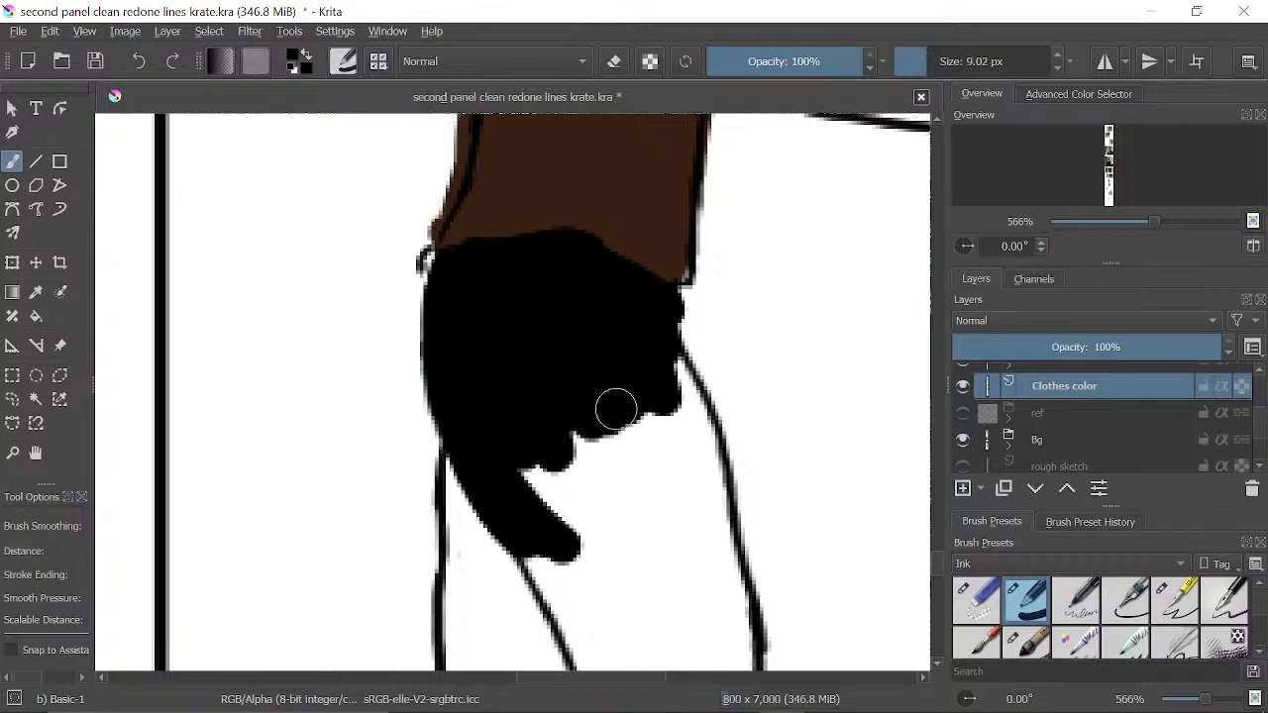
{"action": "left_click_drag", "start_coordinate": [629, 306], "coordinate": [597, 187]}
{"action": "mouse_move", "coordinate": [498, 293]}
{"action": "left_mouse_down"}
{"action": "mouse_move", "coordinate": [518, 364]}
{"action": "mouse_move", "coordinate": [544, 349]}
{"action": "mouse_move", "coordinate": [565, 437]}
{"action": "mouse_move", "coordinate": [588, 438]}
{"action": "mouse_move", "coordinate": [649, 310]}
{"action": "mouse_move", "coordinate": [639, 233]}
{"action": "mouse_move", "coordinate": [633, 257]}
{"action": "mouse_move", "coordinate": [620, 211]}
{"action": "mouse_move", "coordinate": [542, 212]}
{"action": "mouse_move", "coordinate": [576, 338]}
{"action": "mouse_move", "coordinate": [683, 302]}
{"action": "mouse_move", "coordinate": [616, 234]}
{"action": "mouse_move", "coordinate": [625, 214]}
{"action": "mouse_move", "coordinate": [672, 332]}
{"action": "mouse_move", "coordinate": [664, 312]}
{"action": "mouse_move", "coordinate": [659, 492]}
{"action": "mouse_move", "coordinate": [558, 263]}
{"action": "mouse_move", "coordinate": [601, 416]}
{"action": "mouse_move", "coordinate": [586, 320]}
{"action": "mouse_move", "coordinate": [606, 426]}
{"action": "mouse_move", "coordinate": [622, 429]}
{"action": "mouse_move", "coordinate": [591, 301]}
{"action": "mouse_move", "coordinate": [532, 270]}
{"action": "mouse_move", "coordinate": [520, 335]}
{"action": "mouse_move", "coordinate": [544, 489]}
{"action": "mouse_move", "coordinate": [474, 420]}
{"action": "mouse_move", "coordinate": [427, 318]}
{"action": "mouse_move", "coordinate": [481, 438]}
{"action": "mouse_move", "coordinate": [411, 317]}
{"action": "mouse_move", "coordinate": [494, 470]}
{"action": "mouse_move", "coordinate": [420, 318]}
{"action": "left_mouse_up"}
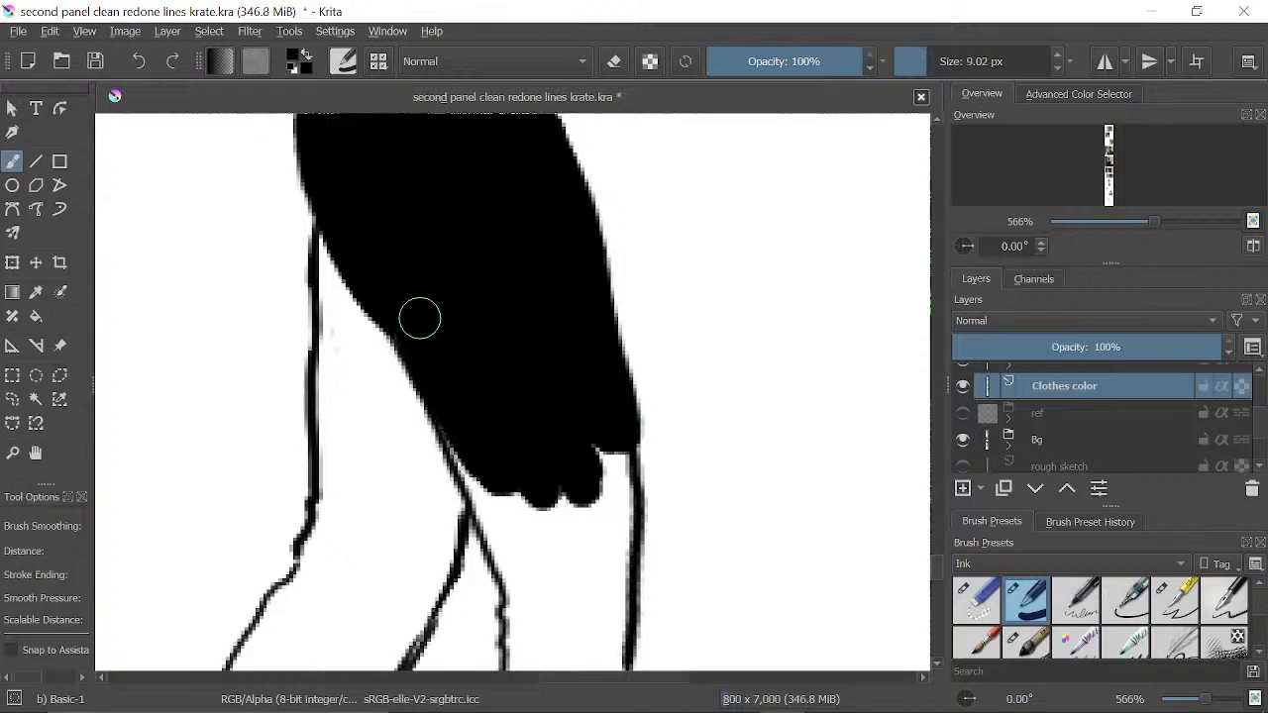
- Fill the walking figure's front trouser leg with black from the knee down to the panel border
{"action": "mouse_move", "coordinate": [548, 512]}
{"action": "left_mouse_down"}
{"action": "mouse_move", "coordinate": [393, 160]}
{"action": "mouse_move", "coordinate": [495, 269]}
{"action": "mouse_move", "coordinate": [526, 213]}
{"action": "mouse_move", "coordinate": [533, 328]}
{"action": "mouse_move", "coordinate": [540, 261]}
{"action": "mouse_move", "coordinate": [542, 307]}
{"action": "mouse_move", "coordinate": [553, 270]}
{"action": "mouse_move", "coordinate": [513, 549]}
{"action": "mouse_move", "coordinate": [535, 454]}
{"action": "mouse_move", "coordinate": [536, 352]}
{"action": "left_mouse_up"}
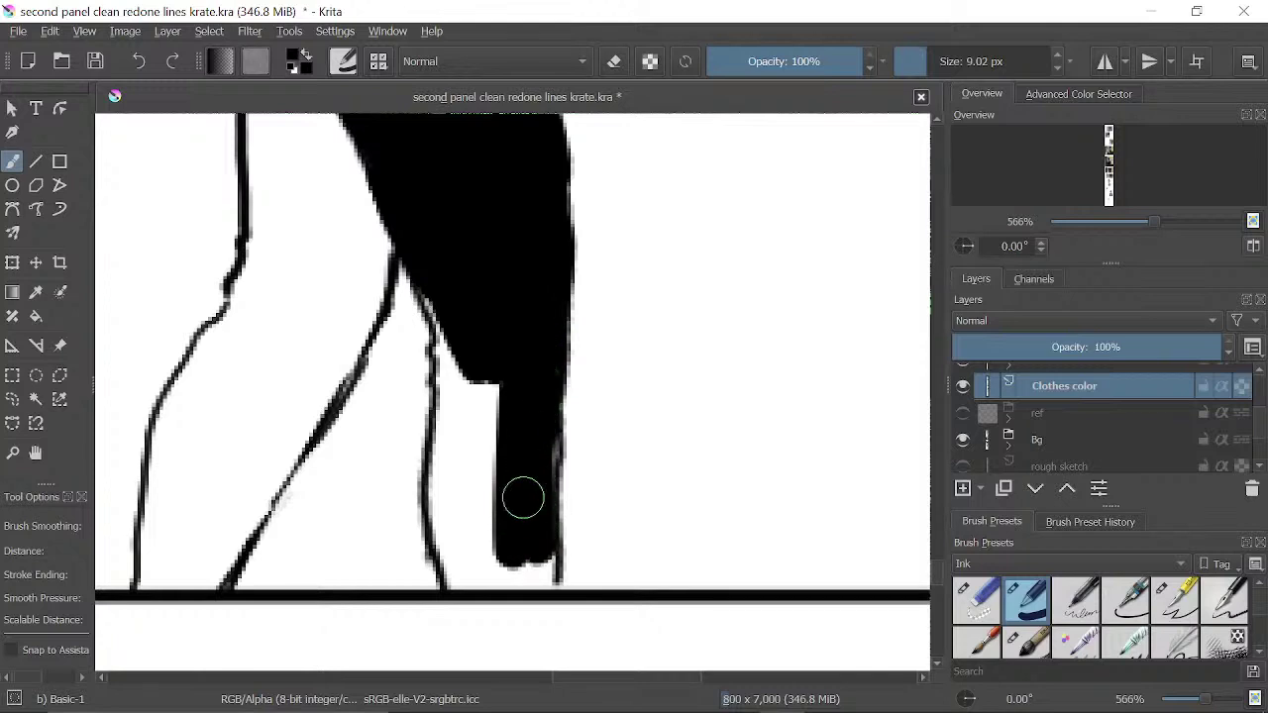
{"action": "left_click_drag", "start_coordinate": [539, 420], "coordinate": [543, 407]}
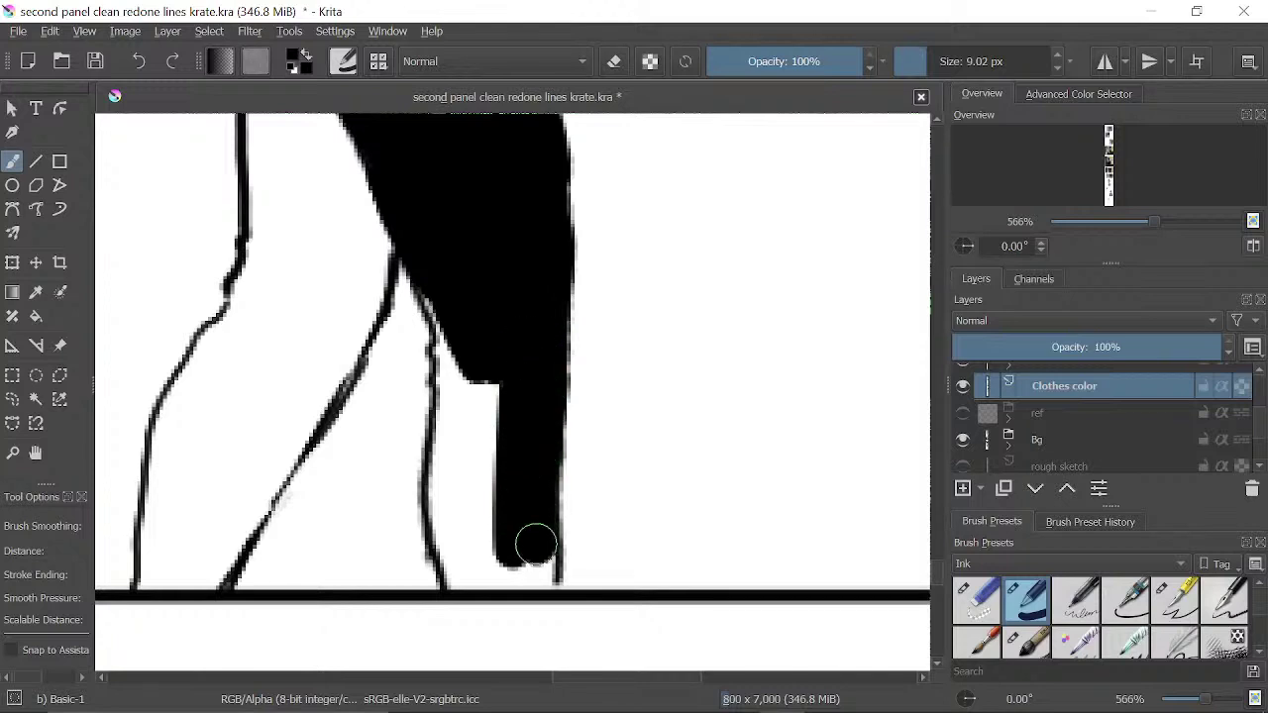
{"action": "mouse_move", "coordinate": [534, 545]}
{"action": "left_mouse_down"}
{"action": "mouse_move", "coordinate": [469, 566]}
{"action": "mouse_move", "coordinate": [489, 580]}
{"action": "mouse_move", "coordinate": [468, 582]}
{"action": "mouse_move", "coordinate": [445, 532]}
{"action": "mouse_move", "coordinate": [503, 563]}
{"action": "mouse_move", "coordinate": [484, 456]}
{"action": "mouse_move", "coordinate": [476, 467]}
{"action": "mouse_move", "coordinate": [448, 414]}
{"action": "mouse_move", "coordinate": [436, 484]}
{"action": "mouse_move", "coordinate": [442, 507]}
{"action": "mouse_move", "coordinate": [460, 412]}
{"action": "mouse_move", "coordinate": [436, 296]}
{"action": "left_mouse_up"}
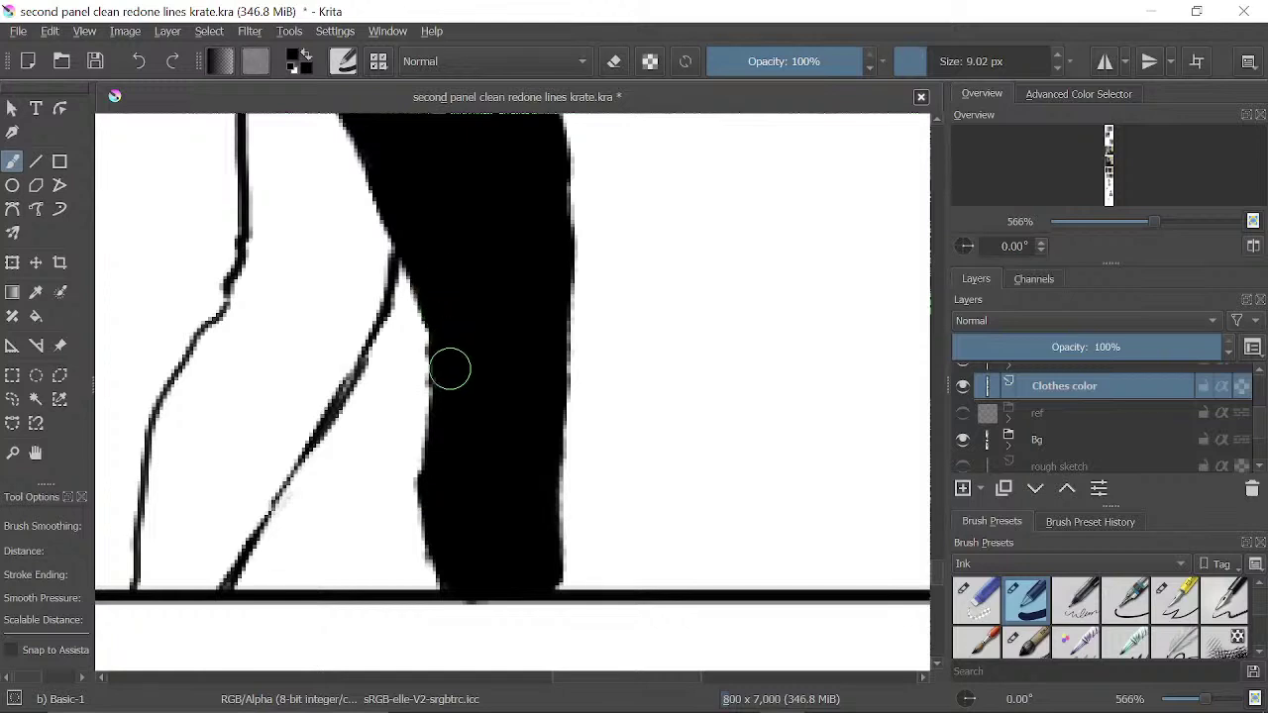
- Fill the walking figure's rear trouser leg with black from the thigh down to the panel border
{"action": "mouse_move", "coordinate": [450, 413]}
{"action": "left_mouse_down"}
{"action": "mouse_move", "coordinate": [453, 314]}
{"action": "mouse_move", "coordinate": [503, 422]}
{"action": "left_mouse_up"}
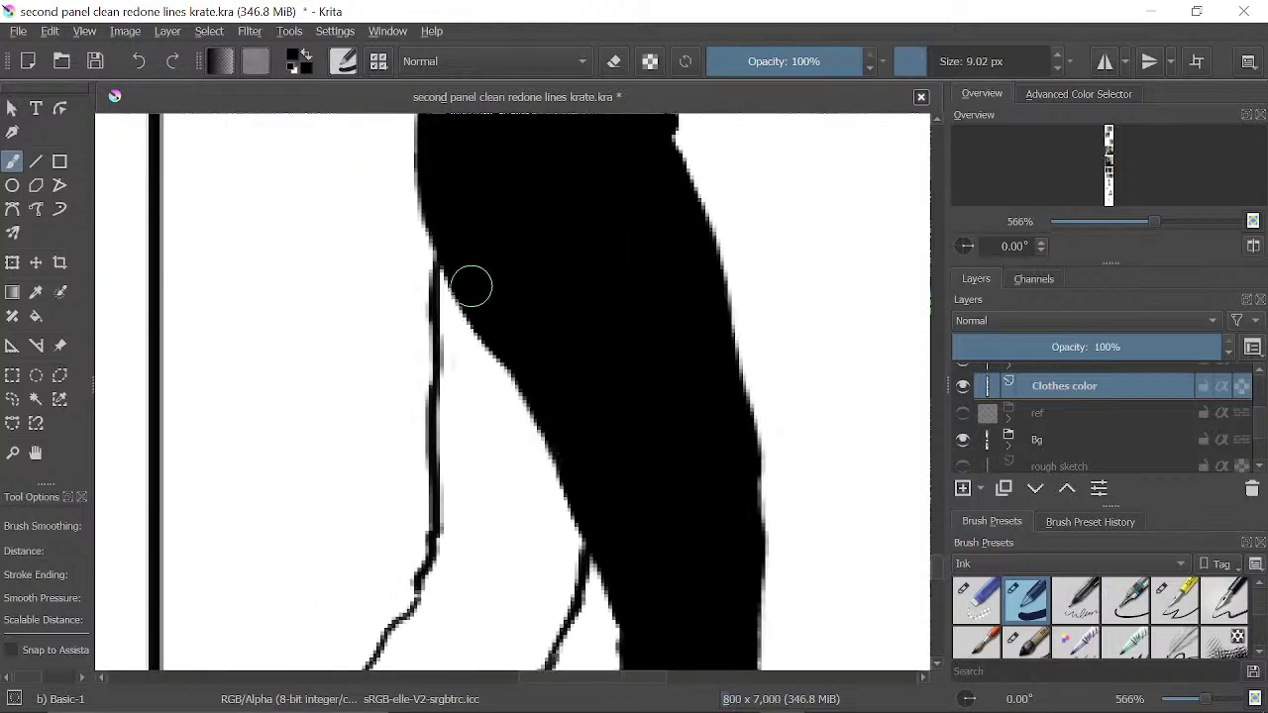
{"action": "mouse_move", "coordinate": [471, 286]}
{"action": "left_mouse_down"}
{"action": "mouse_move", "coordinate": [459, 249]}
{"action": "mouse_move", "coordinate": [501, 483]}
{"action": "mouse_move", "coordinate": [512, 410]}
{"action": "mouse_move", "coordinate": [557, 496]}
{"action": "mouse_move", "coordinate": [591, 498]}
{"action": "mouse_move", "coordinate": [558, 604]}
{"action": "left_mouse_up"}
{"action": "left_click_drag", "start_coordinate": [554, 507], "coordinate": [571, 411]}
{"action": "mouse_move", "coordinate": [488, 266]}
{"action": "left_mouse_down"}
{"action": "mouse_move", "coordinate": [470, 349]}
{"action": "mouse_move", "coordinate": [486, 414]}
{"action": "mouse_move", "coordinate": [453, 487]}
{"action": "mouse_move", "coordinate": [507, 562]}
{"action": "left_mouse_up"}
{"action": "mouse_move", "coordinate": [540, 490]}
{"action": "left_mouse_down"}
{"action": "mouse_move", "coordinate": [620, 323]}
{"action": "mouse_move", "coordinate": [648, 338]}
{"action": "mouse_move", "coordinate": [510, 592]}
{"action": "mouse_move", "coordinate": [433, 608]}
{"action": "mouse_move", "coordinate": [459, 447]}
{"action": "mouse_move", "coordinate": [526, 346]}
{"action": "mouse_move", "coordinate": [508, 502]}
{"action": "mouse_move", "coordinate": [561, 425]}
{"action": "mouse_move", "coordinate": [484, 540]}
{"action": "left_mouse_up"}
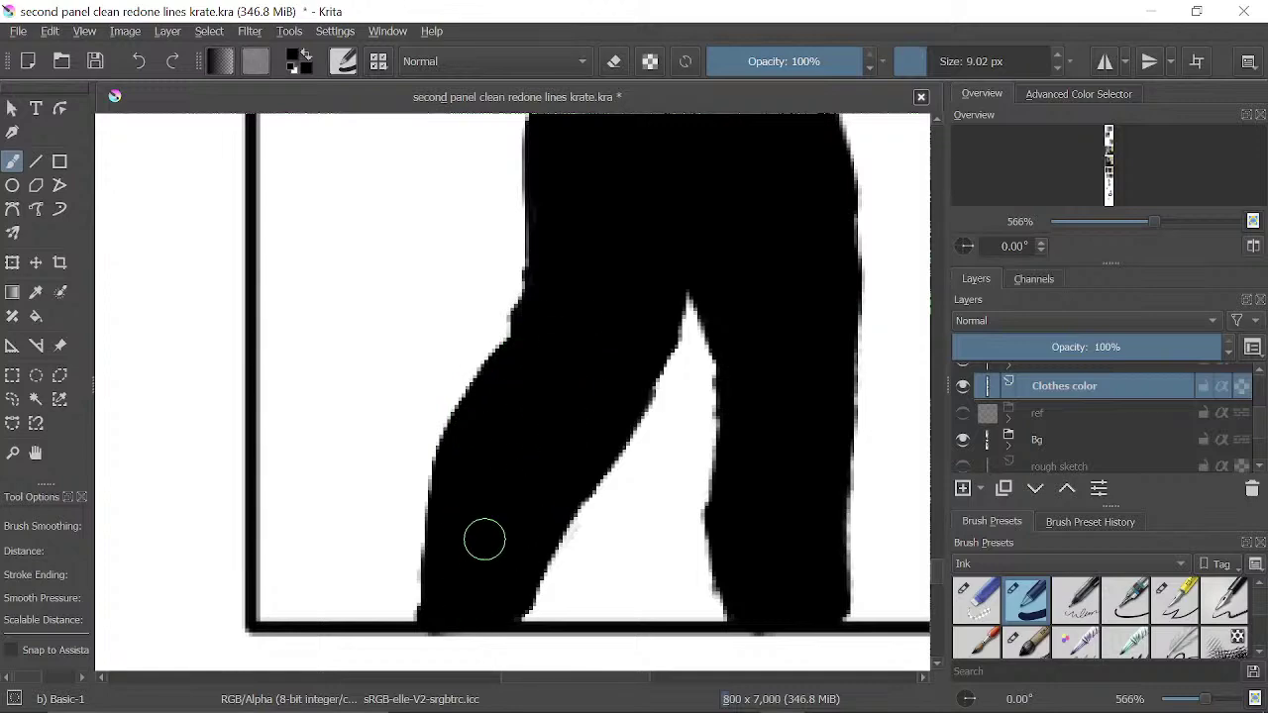
- Erase the brown spilling past the walking figure's vest outline along the back, the sleeve's underside and the armhole
{"action": "mouse_move", "coordinate": [667, 133]}
{"action": "left_mouse_down"}
{"action": "mouse_move", "coordinate": [620, 350]}
{"action": "mouse_move", "coordinate": [619, 530]}
{"action": "left_mouse_up"}
{"action": "left_click_drag", "start_coordinate": [614, 213], "coordinate": [623, 538]}
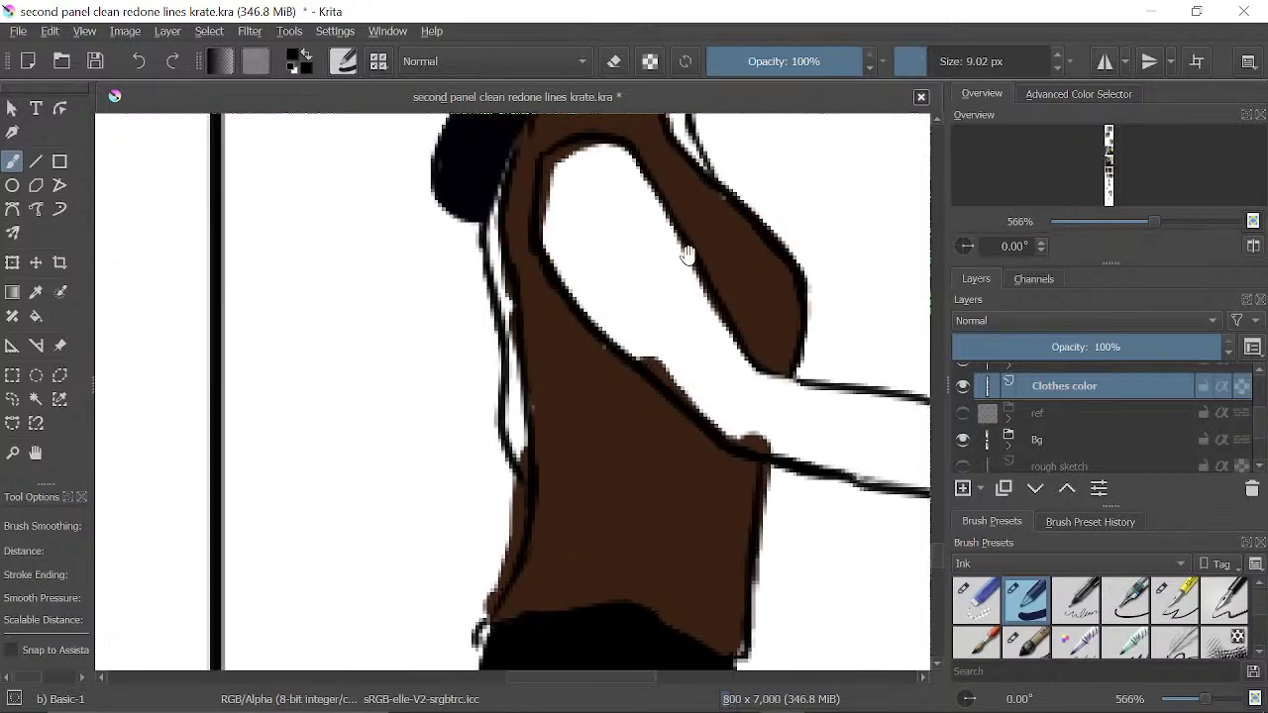
{"action": "left_click_drag", "start_coordinate": [718, 281], "coordinate": [763, 388]}
{"action": "left_click_drag", "start_coordinate": [713, 314], "coordinate": [643, 176]}
{"action": "key", "text": "e"}
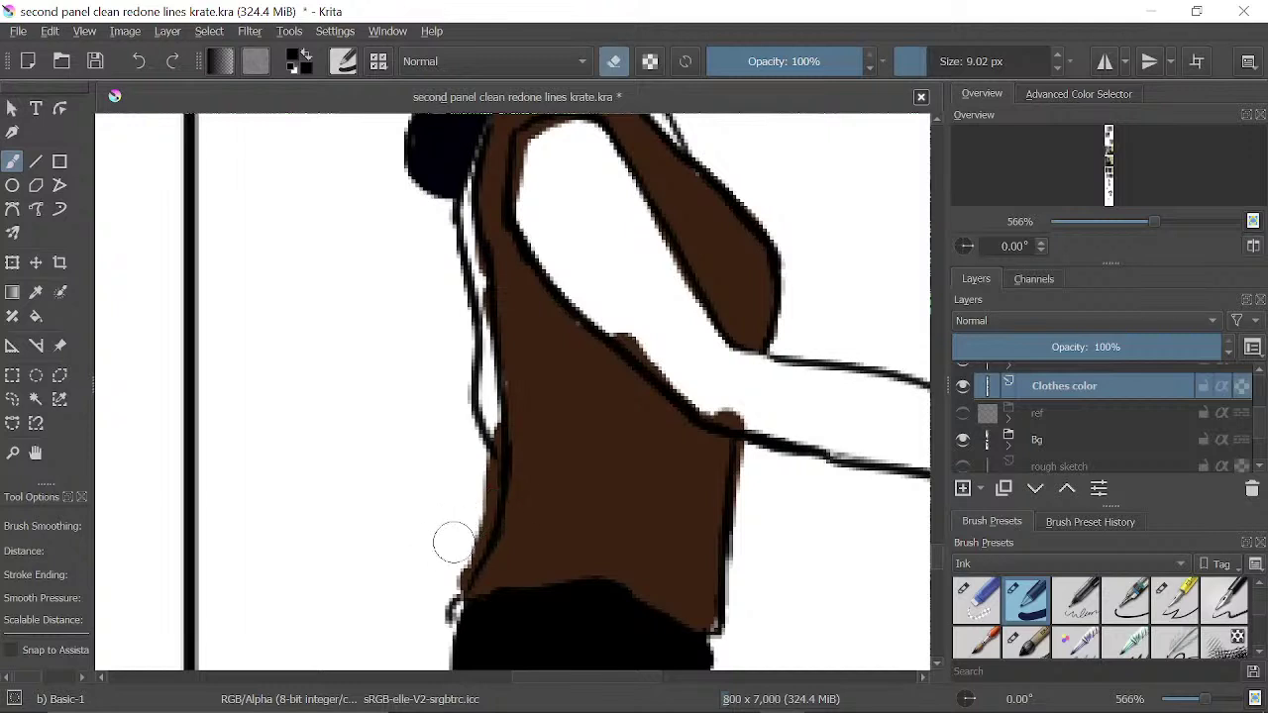
{"action": "mouse_move", "coordinate": [442, 578]}
{"action": "left_mouse_down"}
{"action": "mouse_move", "coordinate": [472, 512]}
{"action": "mouse_move", "coordinate": [479, 433]}
{"action": "left_mouse_up"}
{"action": "mouse_move", "coordinate": [683, 292]}
{"action": "left_mouse_down"}
{"action": "mouse_move", "coordinate": [477, 519]}
{"action": "mouse_move", "coordinate": [471, 378]}
{"action": "mouse_move", "coordinate": [410, 416]}
{"action": "mouse_move", "coordinate": [505, 481]}
{"action": "left_mouse_up"}
{"action": "left_click_drag", "start_coordinate": [287, 239], "coordinate": [390, 348]}
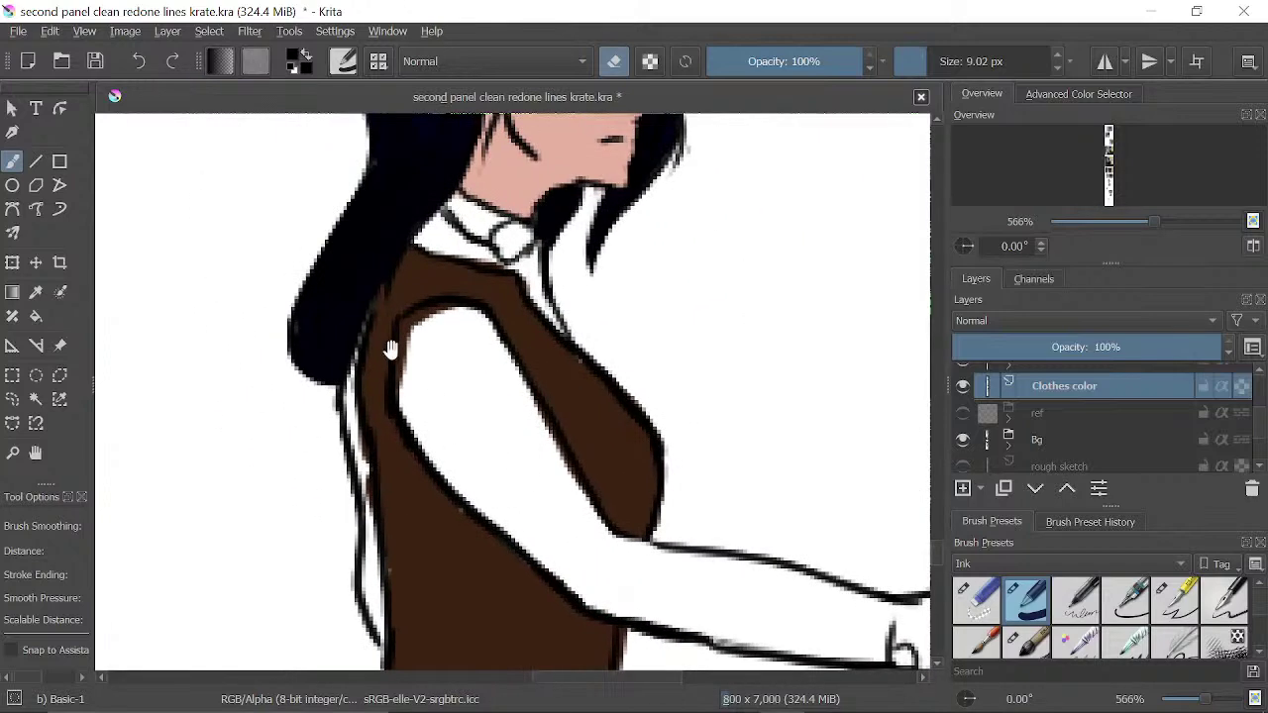
{"action": "left_click_drag", "start_coordinate": [419, 396], "coordinate": [424, 331]}
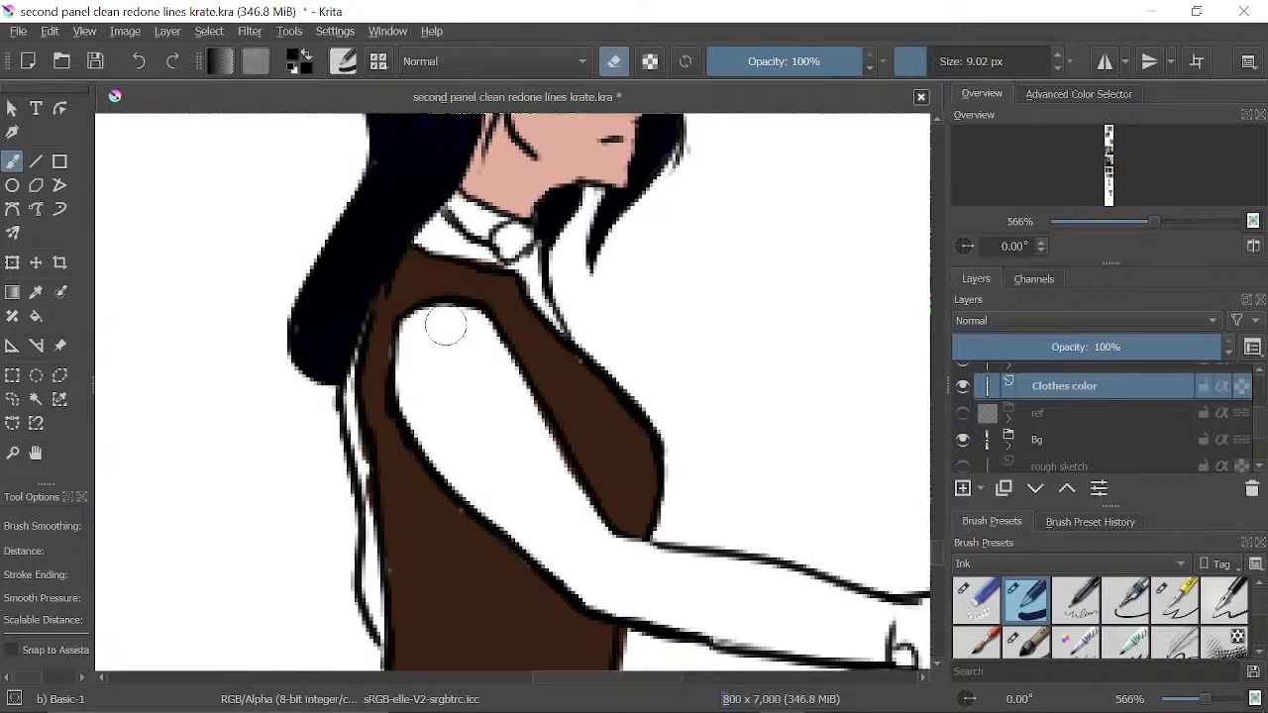
{"action": "mouse_move", "coordinate": [356, 474]}
{"action": "left_mouse_down"}
{"action": "mouse_move", "coordinate": [346, 486]}
{"action": "mouse_move", "coordinate": [349, 461]}
{"action": "left_mouse_up"}
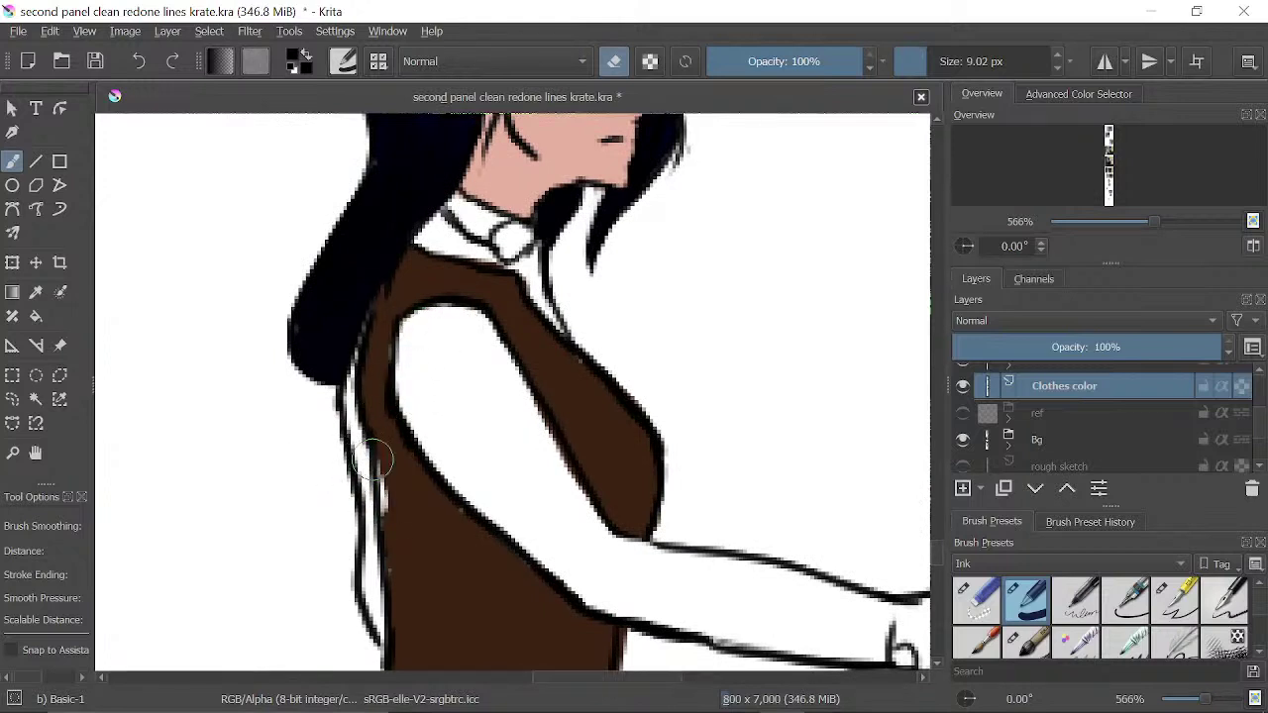
- Touch up the gap on the walking figure's chest in sampled vest brown and erase the spill along the sleeve's front edge
{"action": "key", "text": "e"}
{"action": "key", "text": "ctrl"}
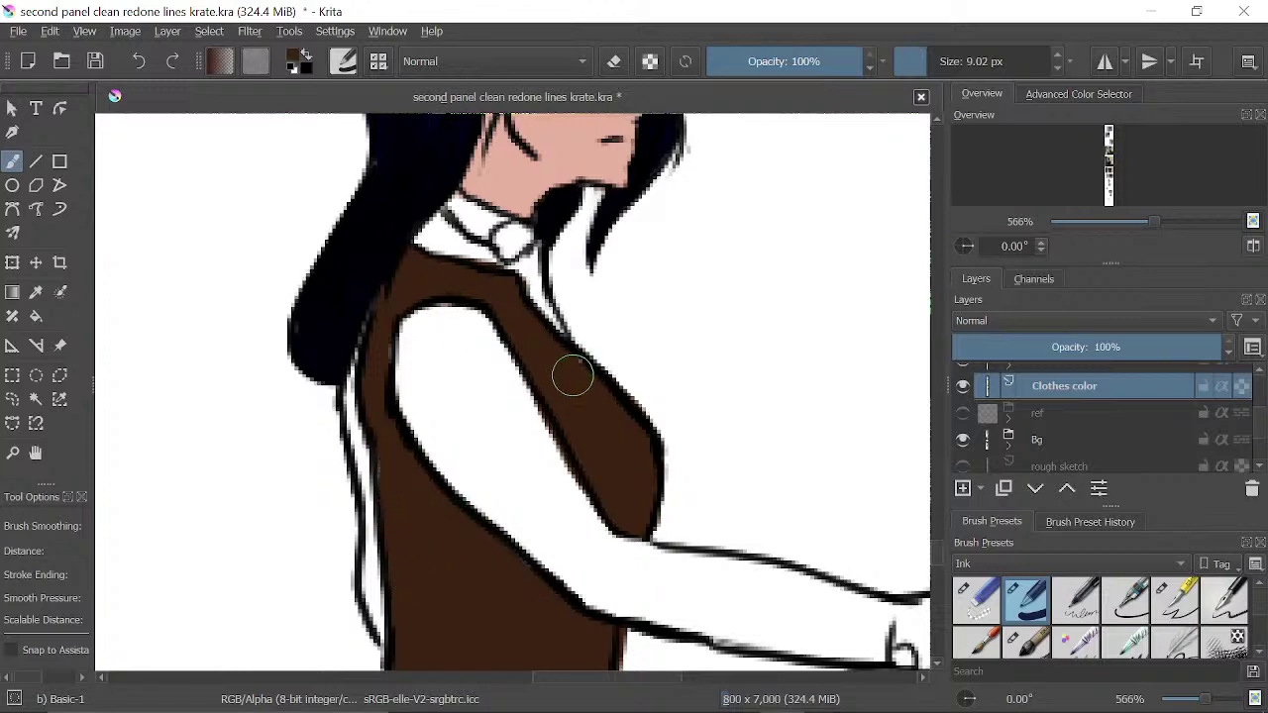
{"action": "key", "text": "e"}
{"action": "mouse_move", "coordinate": [534, 454]}
{"action": "left_mouse_down"}
{"action": "mouse_move", "coordinate": [524, 416]}
{"action": "mouse_move", "coordinate": [579, 520]}
{"action": "left_mouse_up"}
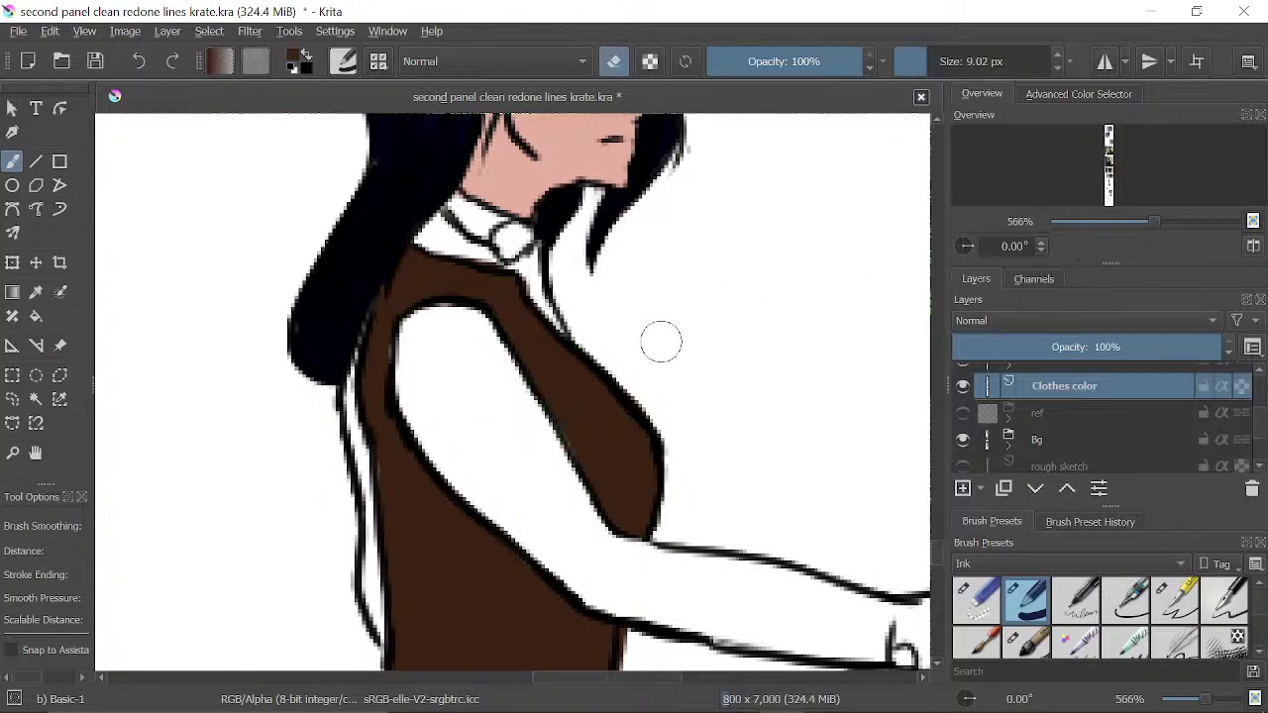
{"action": "key", "text": "e"}
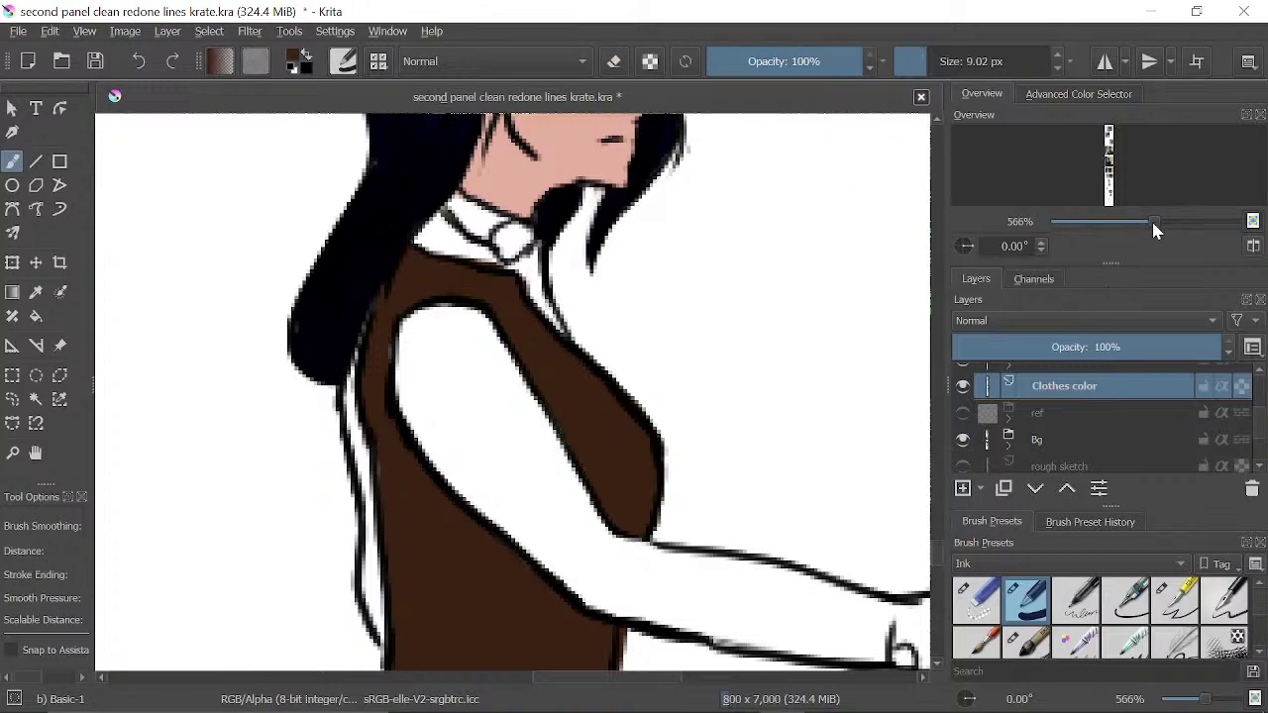
- Sample the black of the small profile figure's bow tie and fill the walking figure's tie at the collar with it
{"action": "left_click_drag", "start_coordinate": [1152, 221], "coordinate": [1121, 219]}
{"action": "left_click_drag", "start_coordinate": [259, 153], "coordinate": [459, 374]}
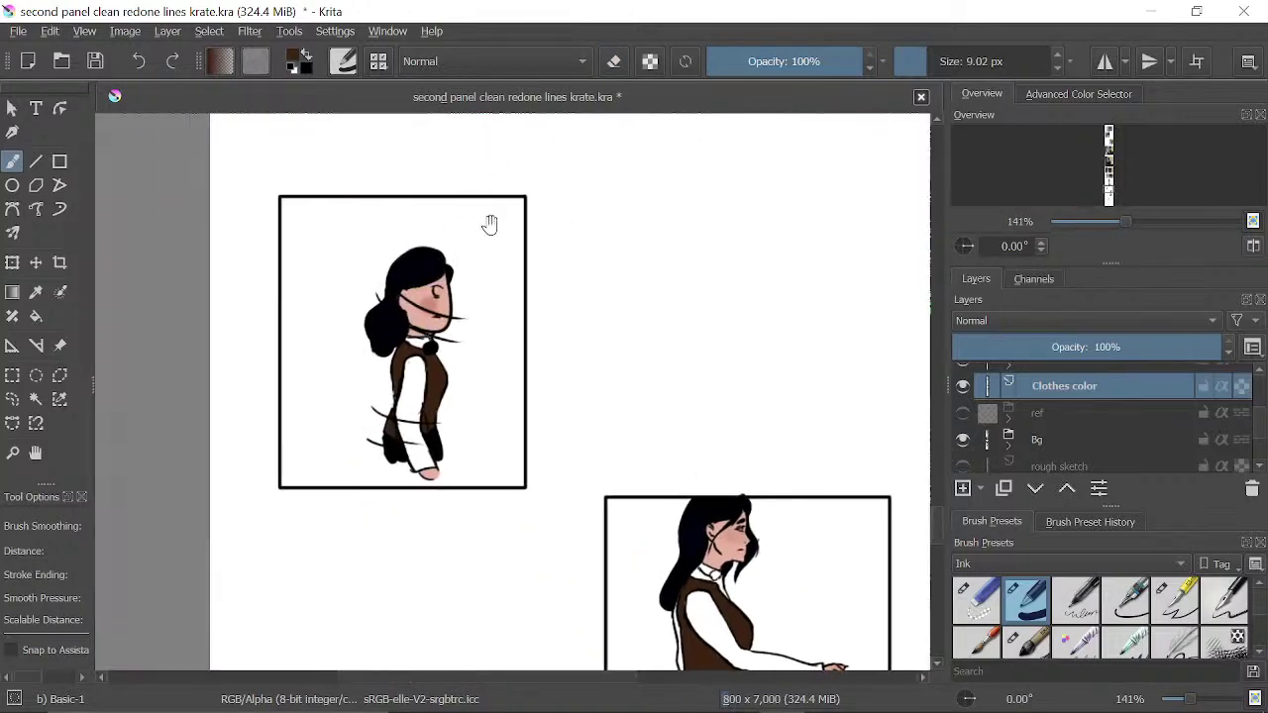
{"action": "left_click_drag", "start_coordinate": [489, 224], "coordinate": [495, 295]}
{"action": "left_click_drag", "start_coordinate": [630, 351], "coordinate": [757, 317]}
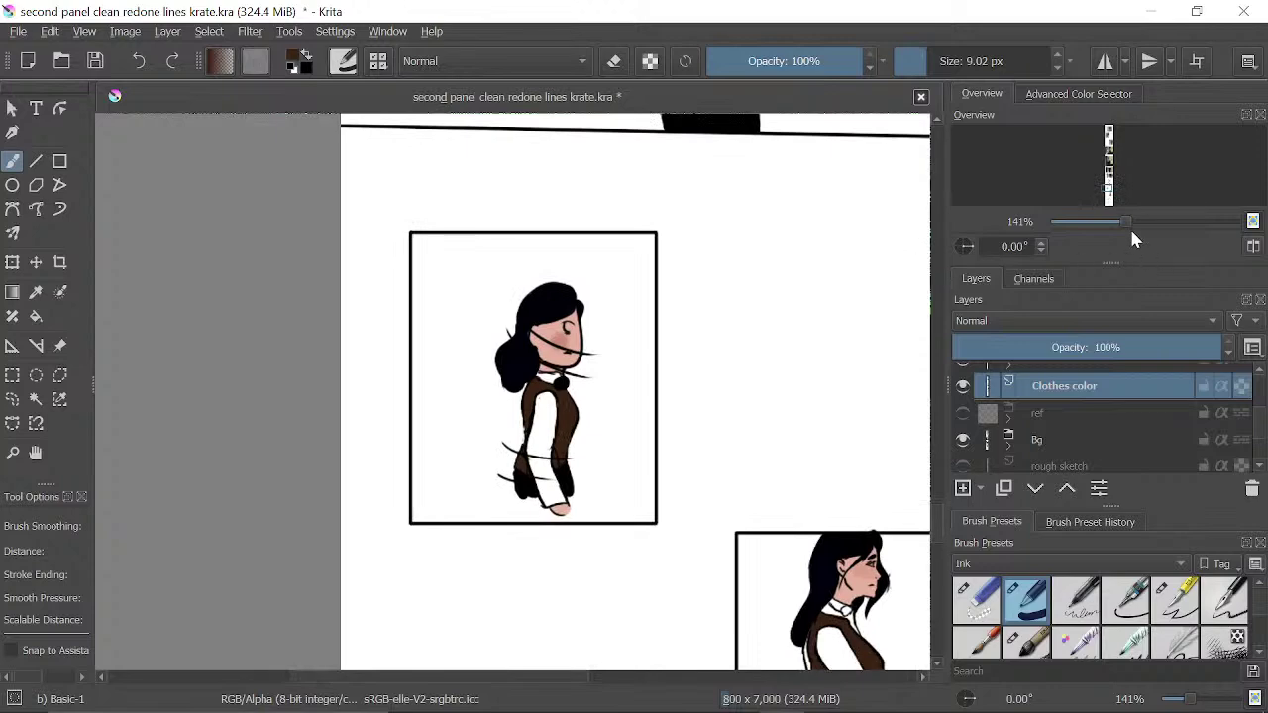
{"action": "left_click_drag", "start_coordinate": [1132, 232], "coordinate": [1164, 225]}
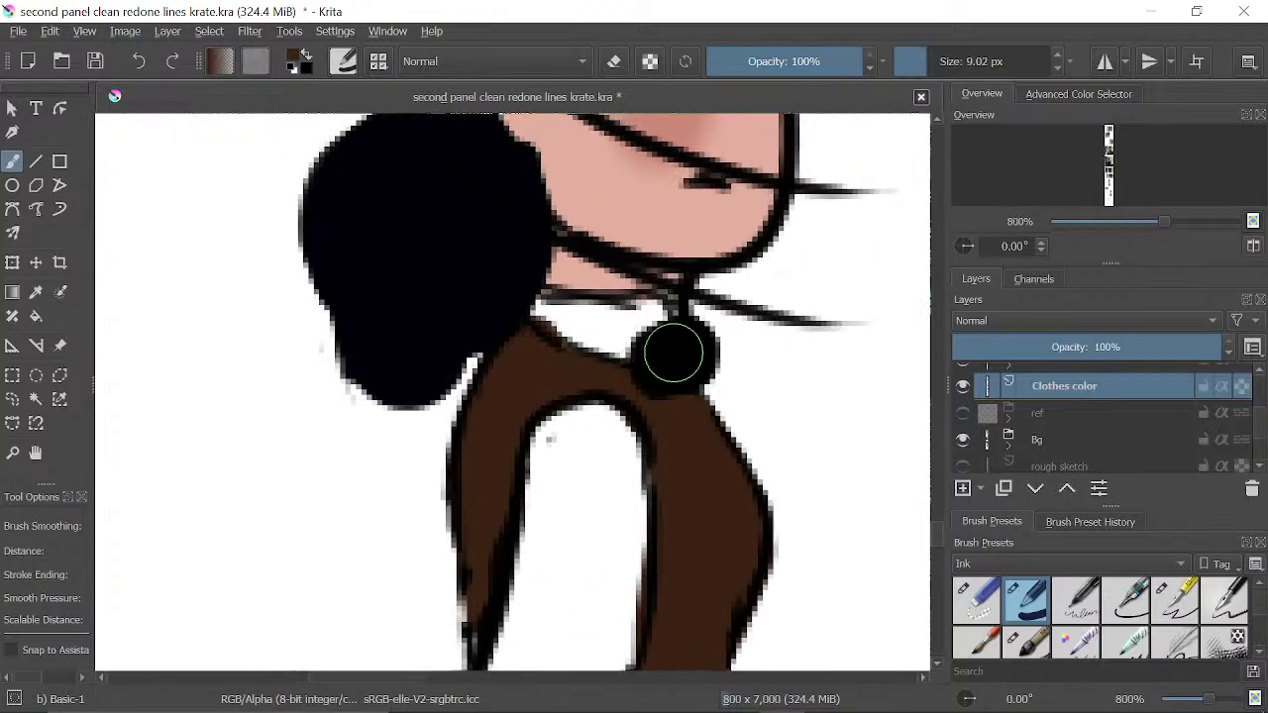
{"action": "left_click", "coordinate": [679, 353], "text": "ctrl"}
{"action": "left_click_drag", "start_coordinate": [1161, 225], "coordinate": [1126, 225]}
{"action": "left_click_drag", "start_coordinate": [651, 554], "coordinate": [417, 333]}
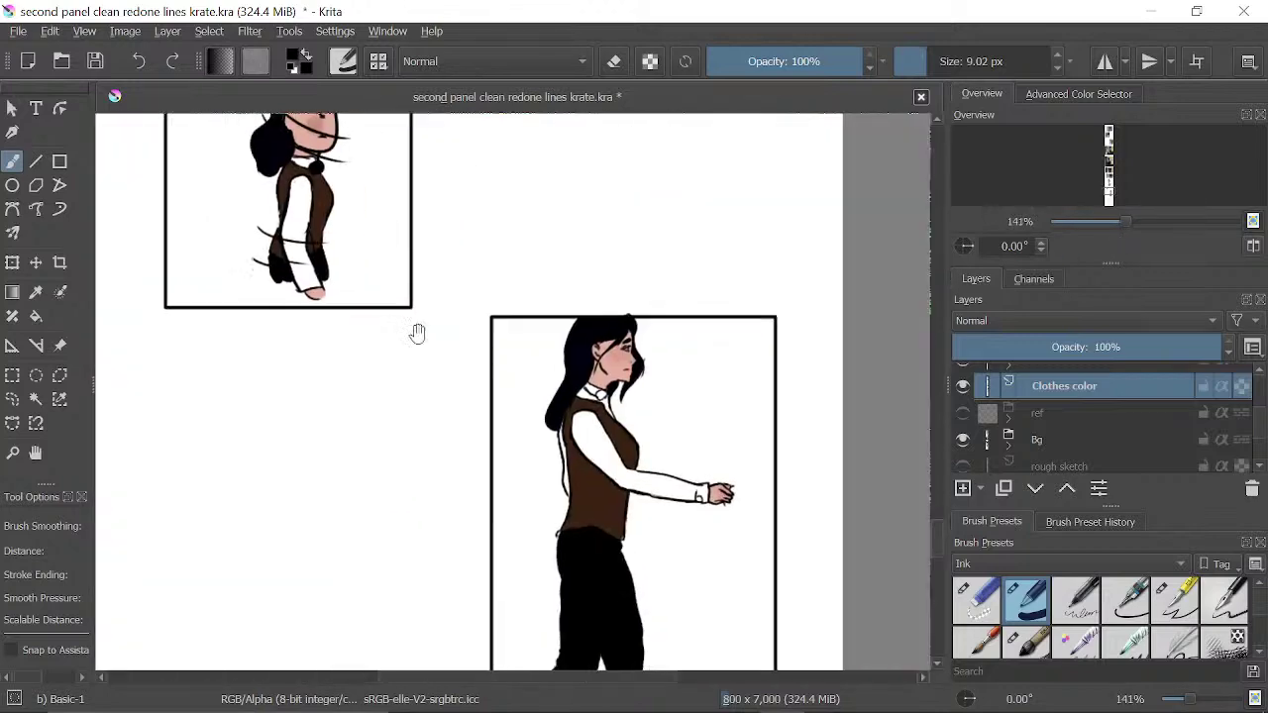
{"action": "left_click_drag", "start_coordinate": [1129, 225], "coordinate": [1186, 227]}
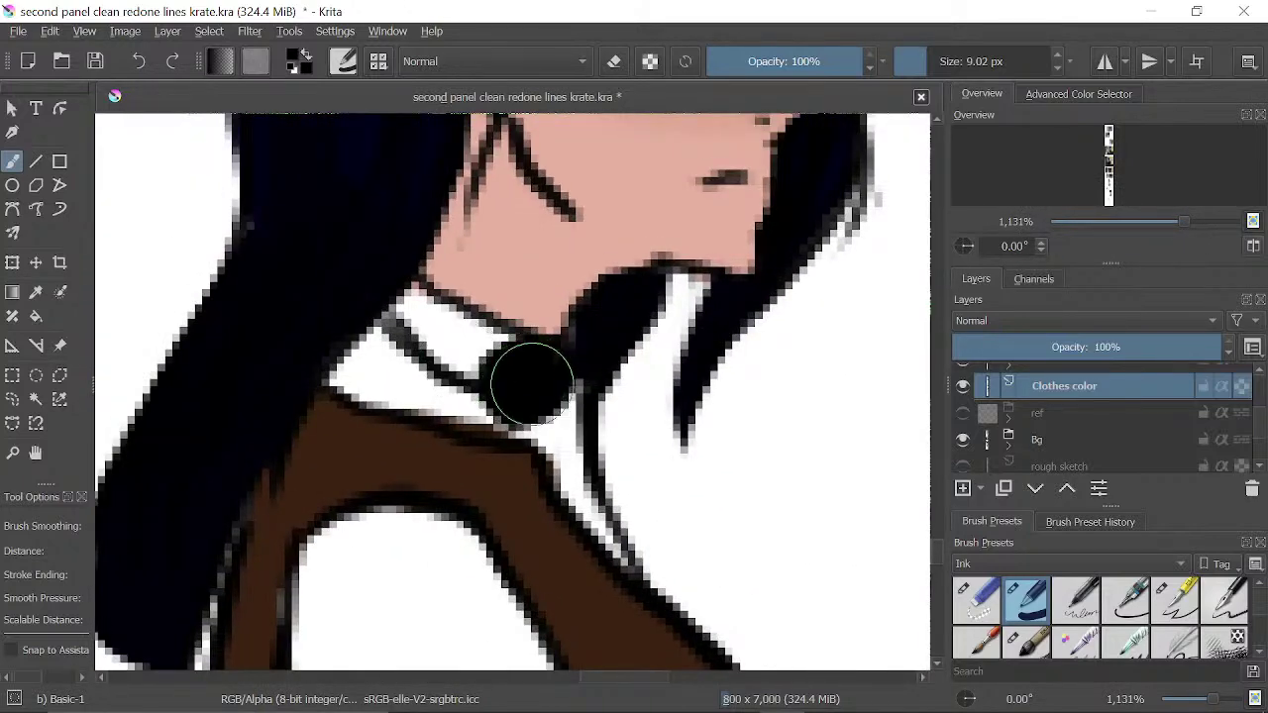
{"action": "left_click_drag", "start_coordinate": [532, 383], "coordinate": [520, 379]}
- Look over the comic strip from the uncolored front-facing figure up to the first panels
{"action": "left_click_drag", "start_coordinate": [1194, 226], "coordinate": [1101, 224]}
{"action": "left_click_drag", "start_coordinate": [580, 423], "coordinate": [651, 160]}
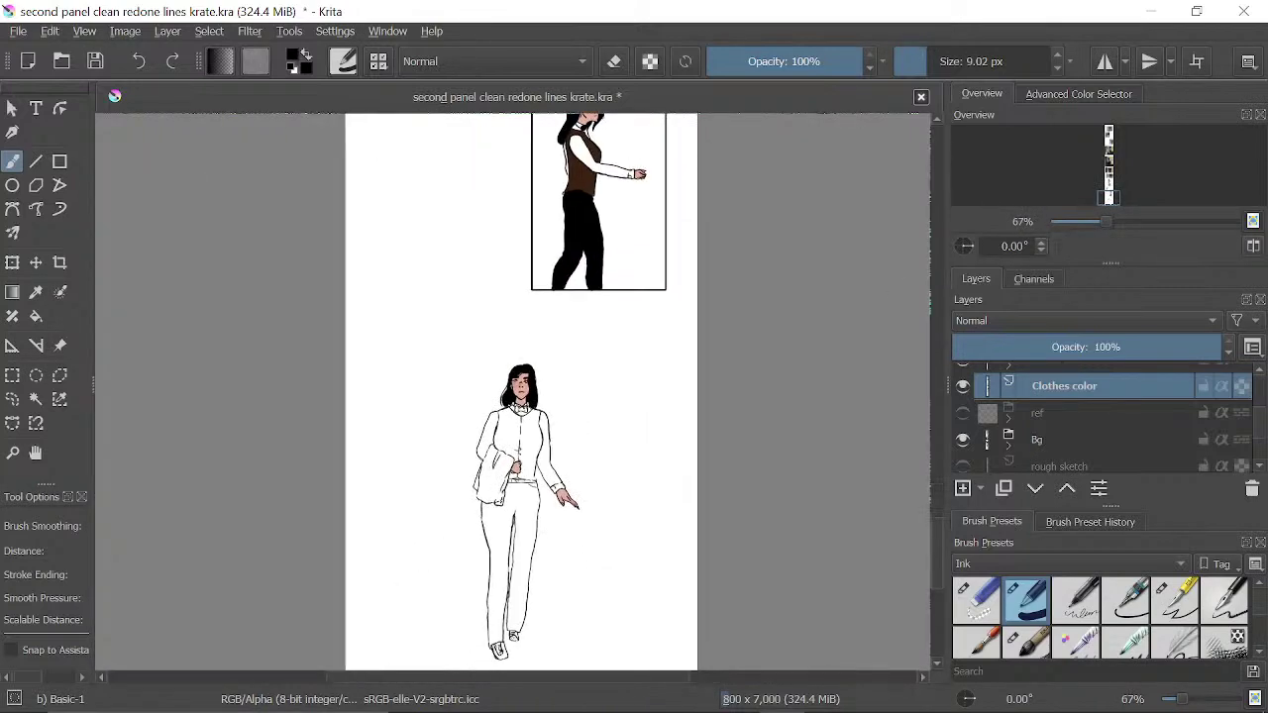
{"action": "scroll", "coordinate": [607, 235], "scroll_direction": "down", "scroll_amount": 15}
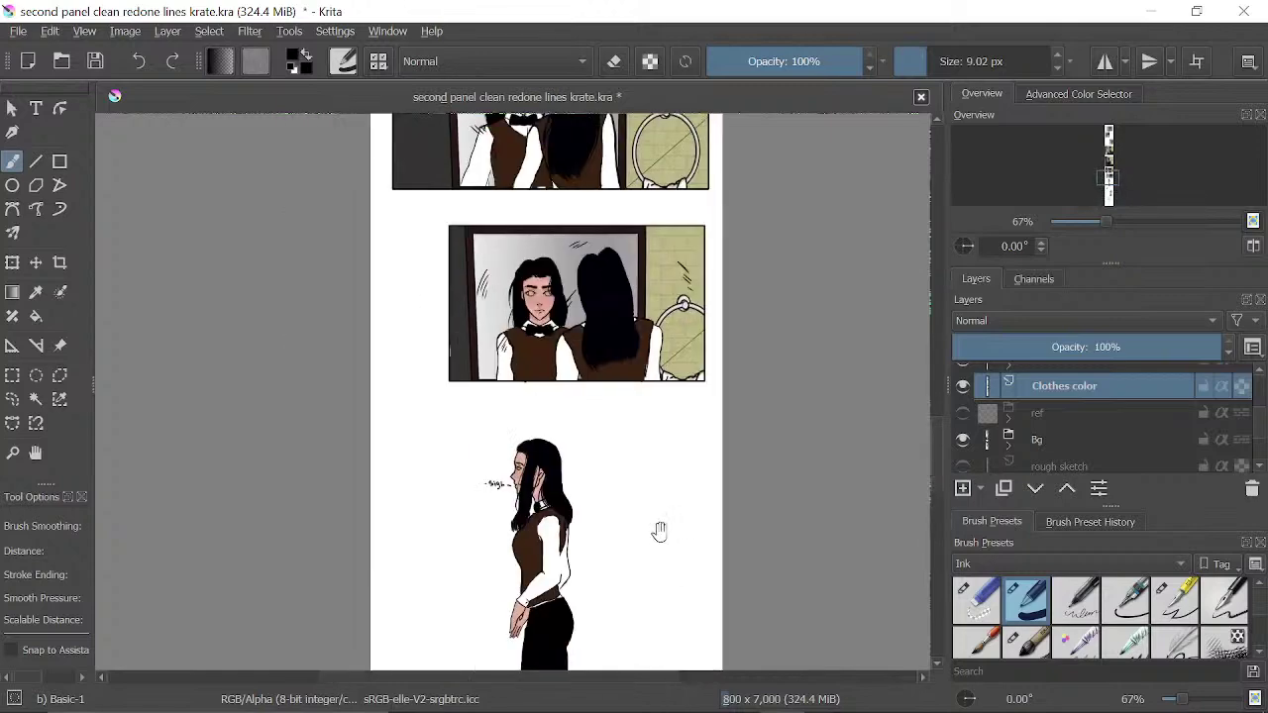
{"action": "scroll", "coordinate": [650, 277], "scroll_direction": "up", "scroll_amount": 15}
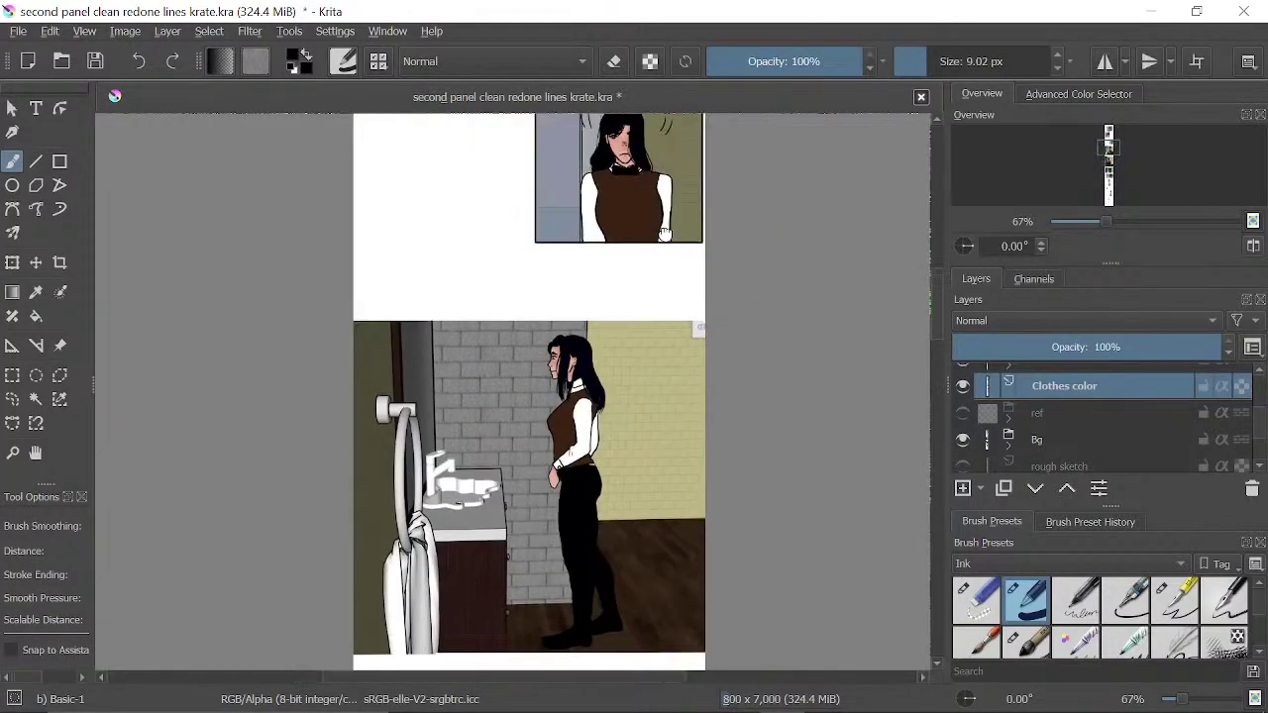
{"action": "left_click_drag", "start_coordinate": [684, 251], "coordinate": [554, 185]}
{"action": "left_click_drag", "start_coordinate": [696, 229], "coordinate": [739, 601]}
{"action": "left_click_drag", "start_coordinate": [717, 240], "coordinate": [853, 362]}
{"action": "mouse_move", "coordinate": [1107, 221]}
{"action": "left_mouse_down"}
{"action": "mouse_move", "coordinate": [1062, 226]}
{"action": "mouse_move", "coordinate": [1139, 222]}
{"action": "mouse_move", "coordinate": [1094, 221]}
{"action": "left_mouse_up"}
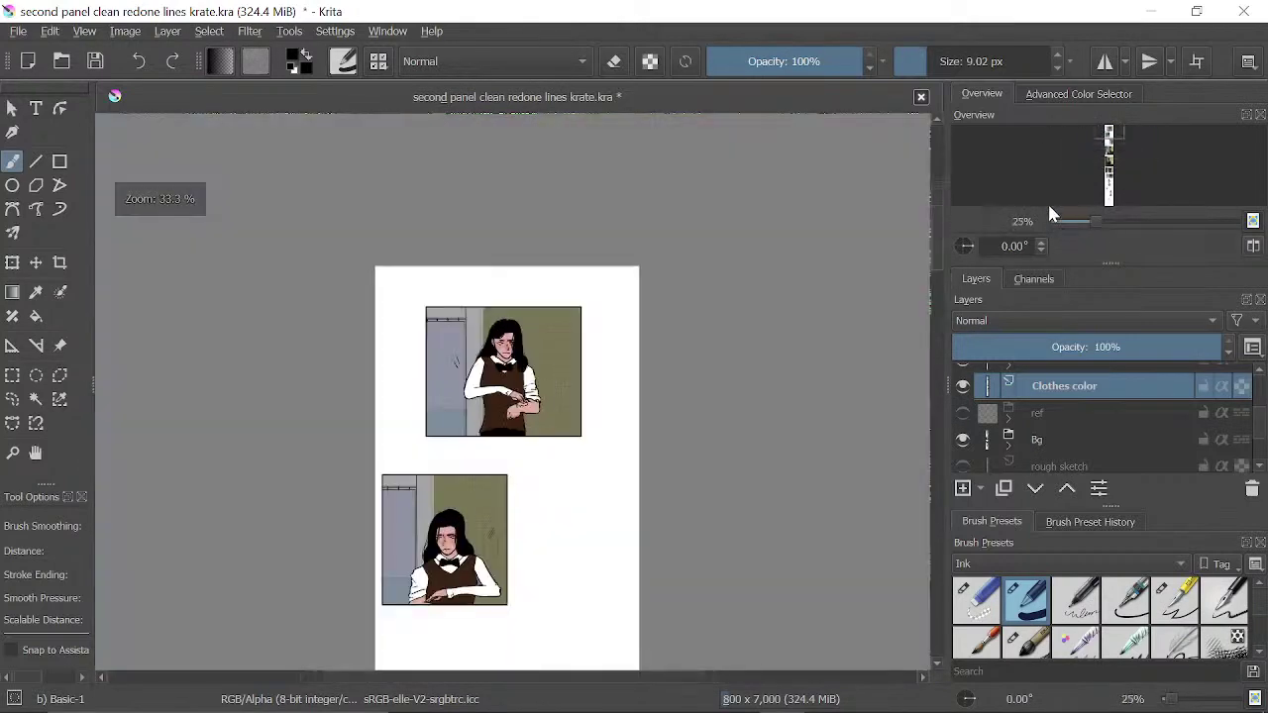
- Save the comic document
{"action": "left_click", "coordinate": [19, 31]}
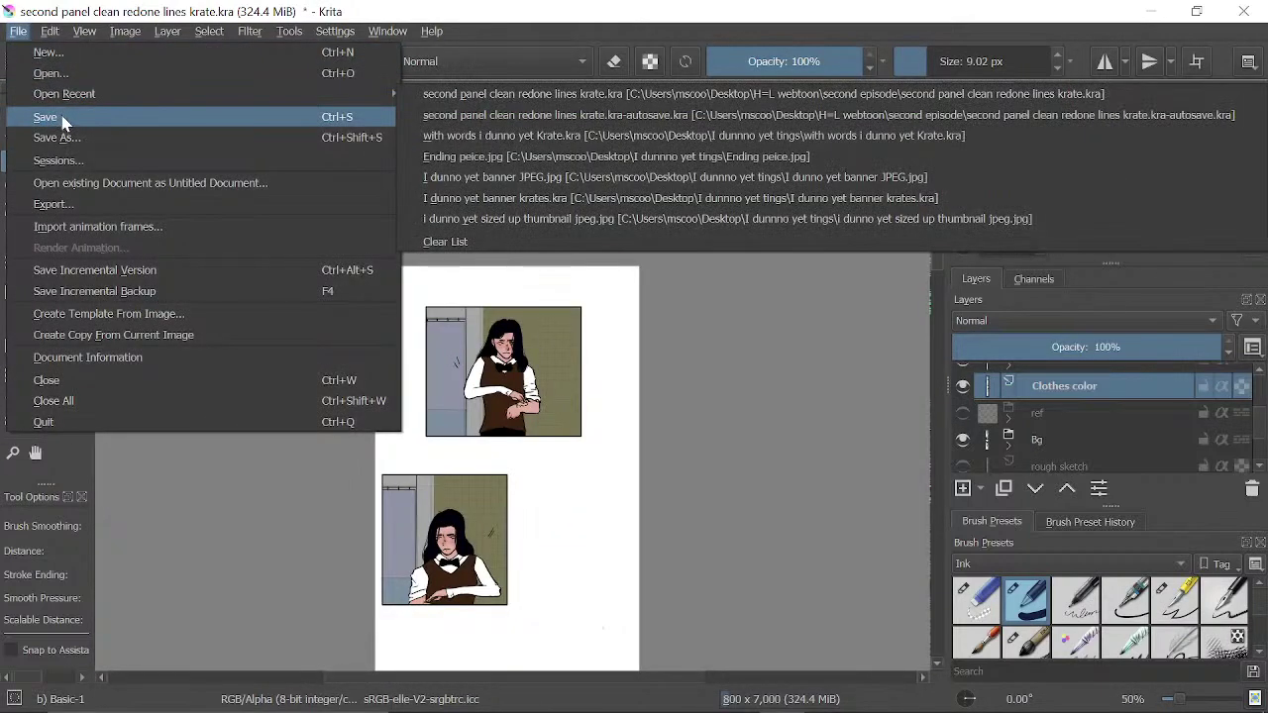
{"action": "left_click", "coordinate": [56, 114]}
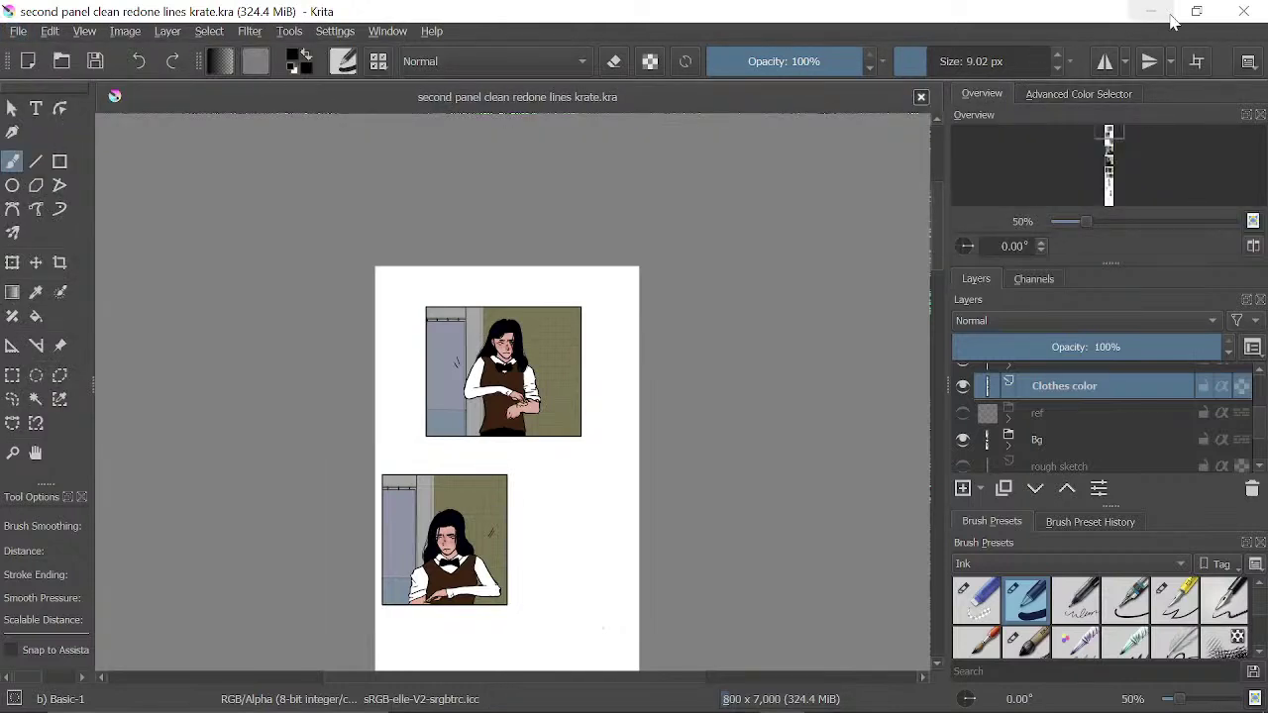
{"action": "left_click", "coordinate": [17, 31]}
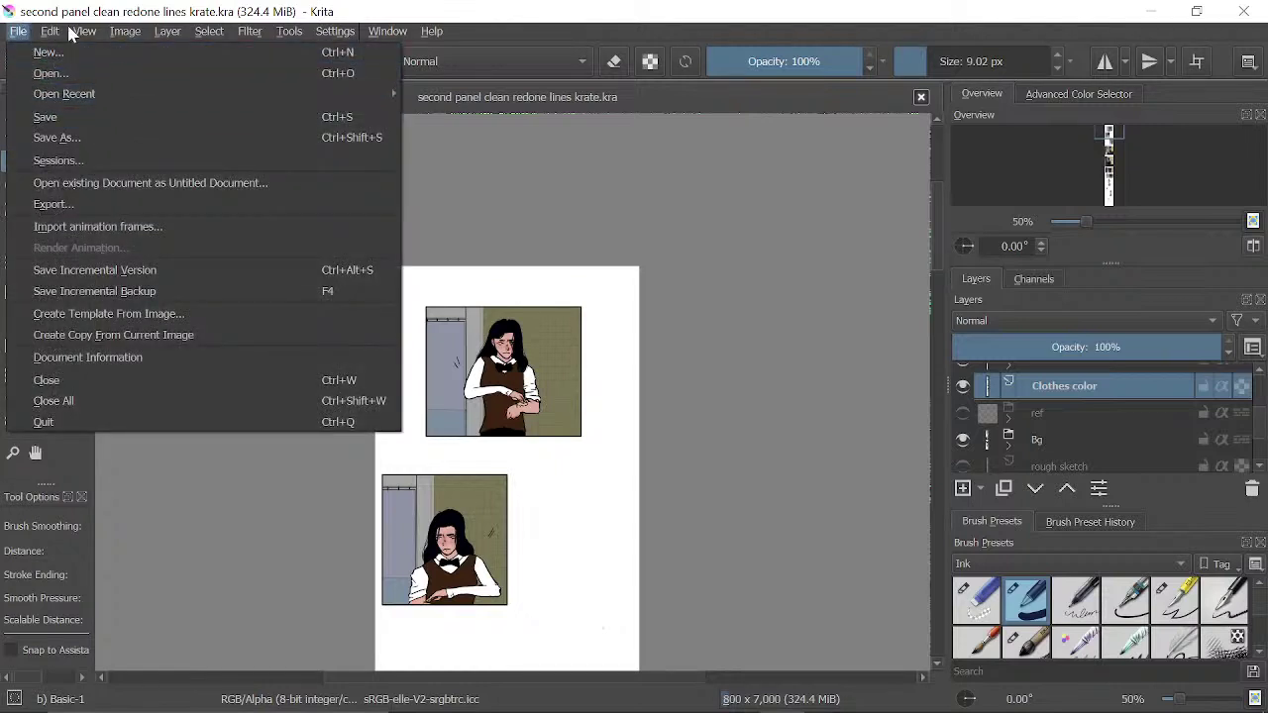
{"action": "left_click", "coordinate": [992, 16]}
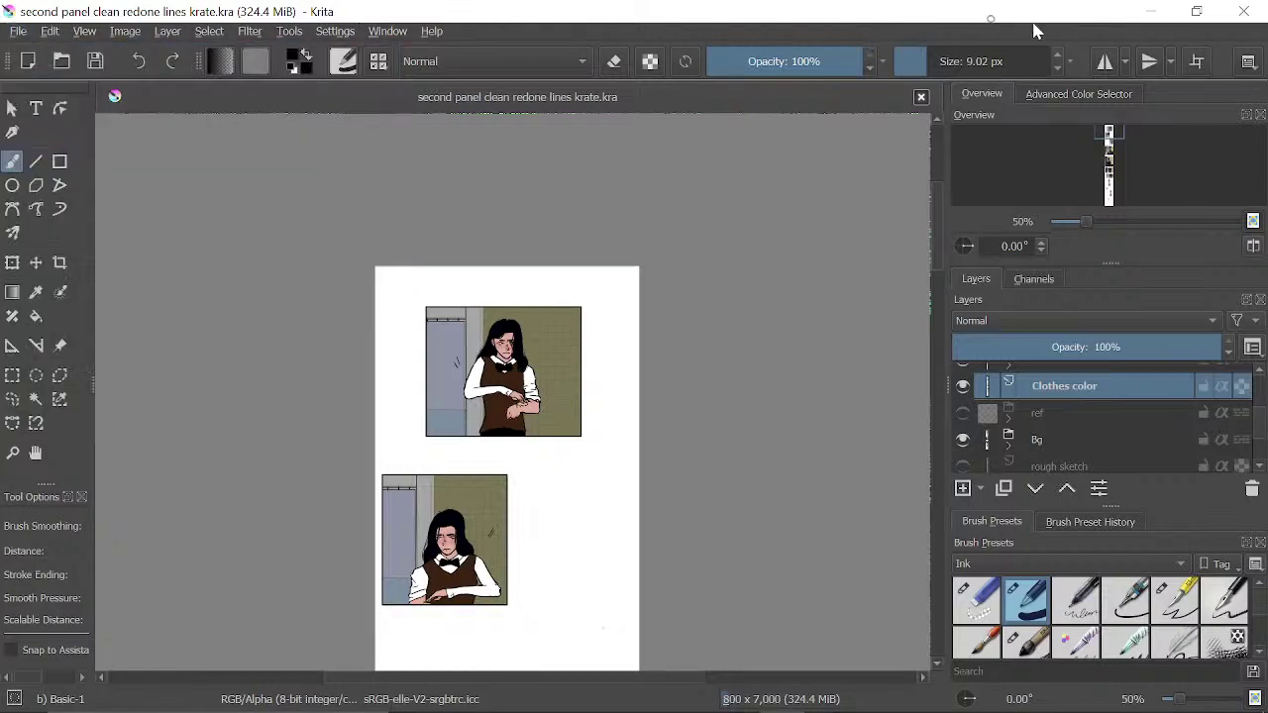
- Switch to Google Drive in the browser and look through the image and video files in My Drive
{"action": "left_click", "coordinate": [1154, 18]}
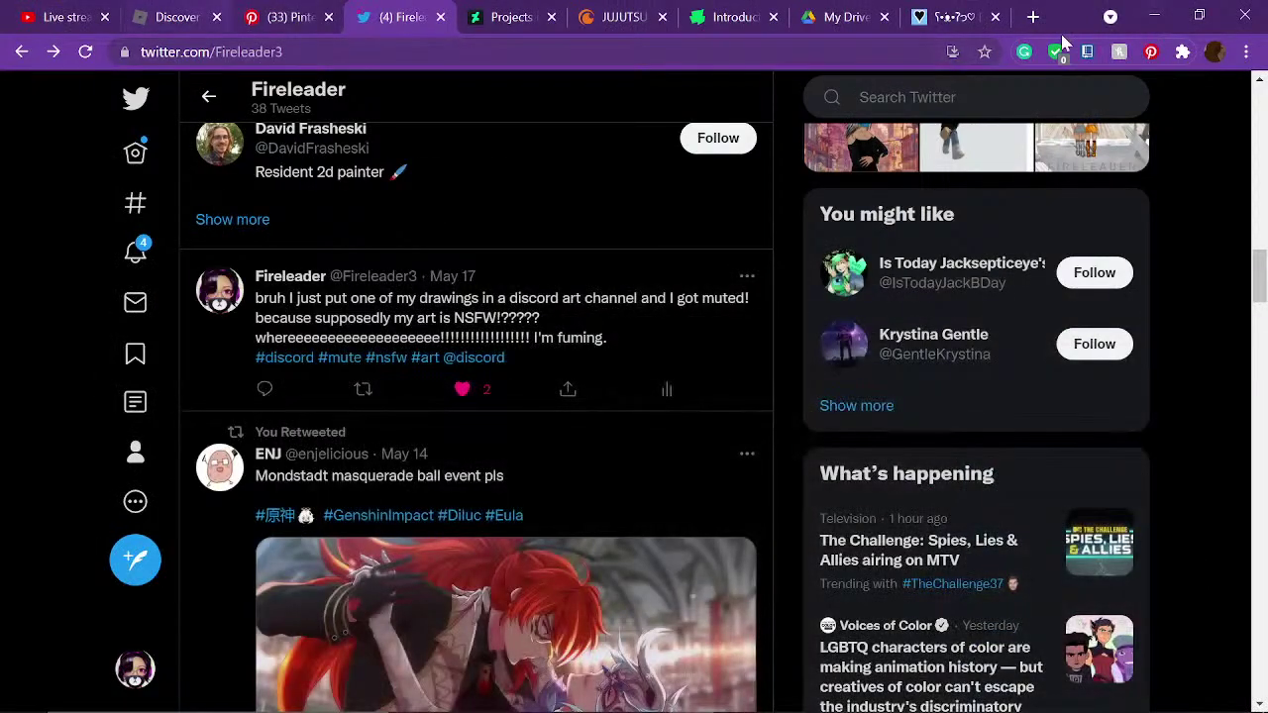
{"action": "left_click", "coordinate": [838, 17]}
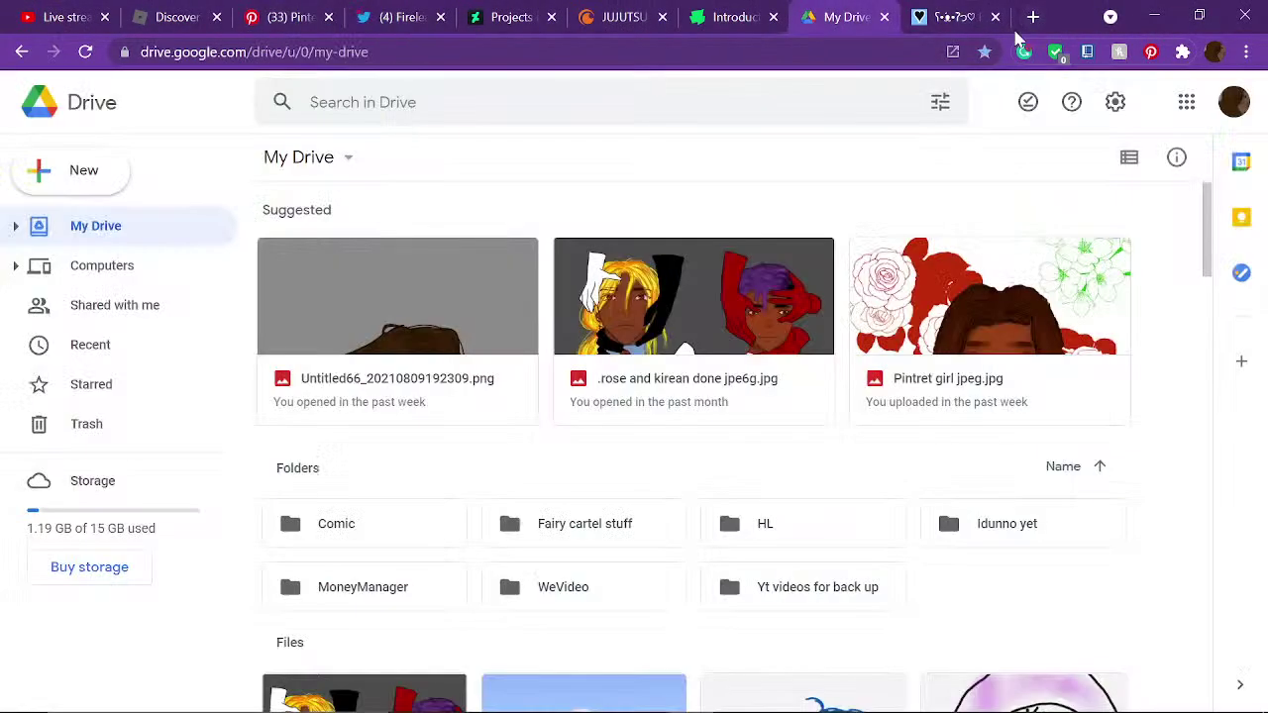
{"action": "scroll", "coordinate": [1014, 37], "scroll_direction": "down", "scroll_amount": 4}
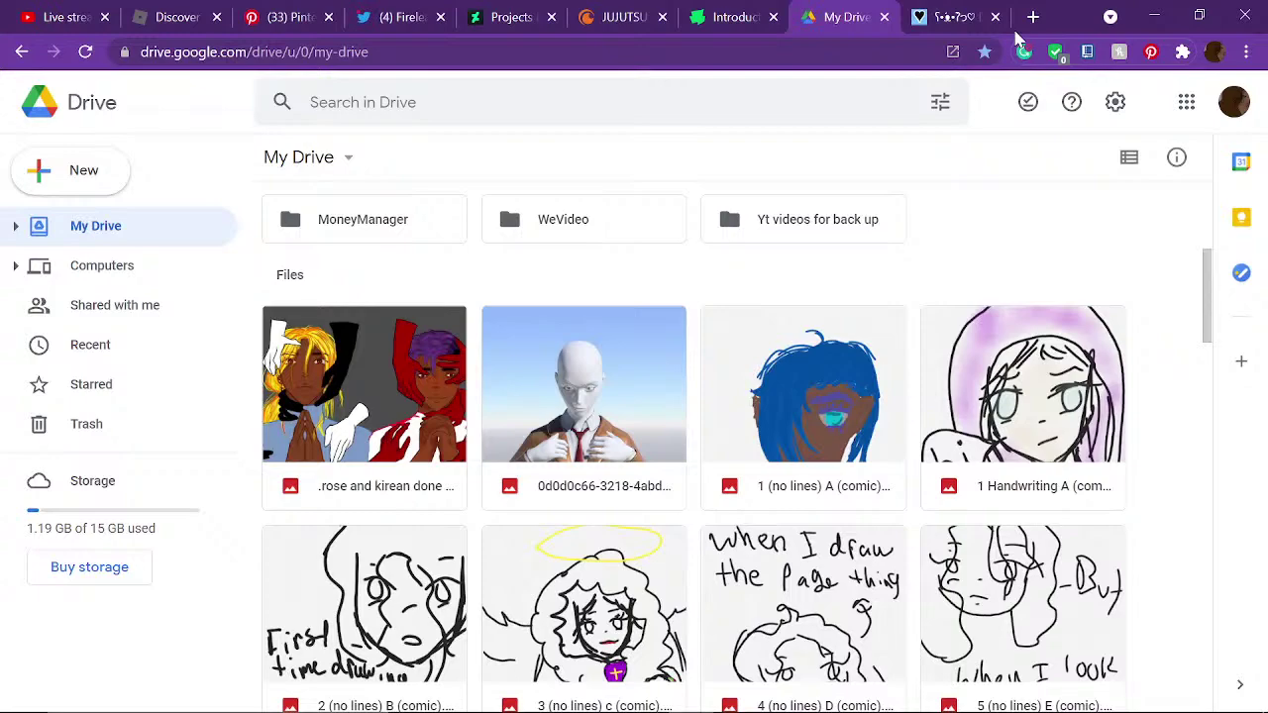
{"action": "scroll", "coordinate": [1014, 37], "scroll_direction": "down", "scroll_amount": 8}
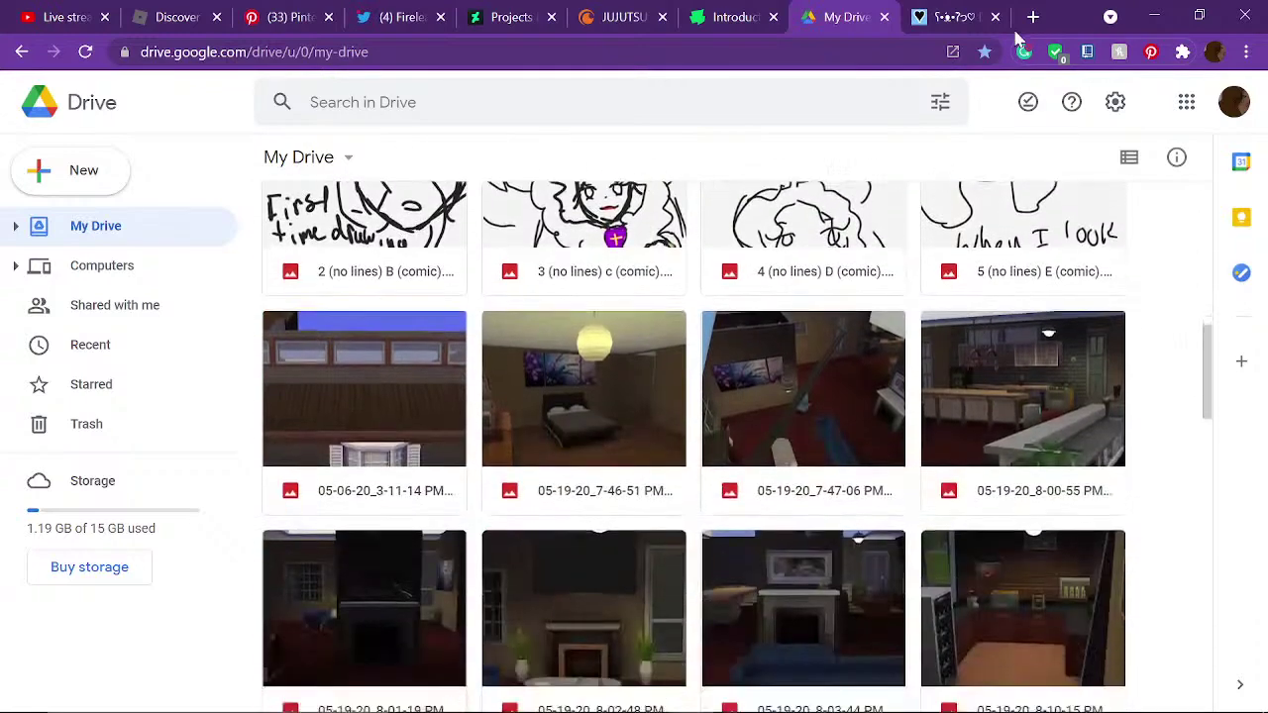
{"action": "scroll", "coordinate": [1014, 38], "scroll_direction": "down", "scroll_amount": 7}
{"action": "scroll", "coordinate": [1014, 38], "scroll_direction": "up", "scroll_amount": 1}
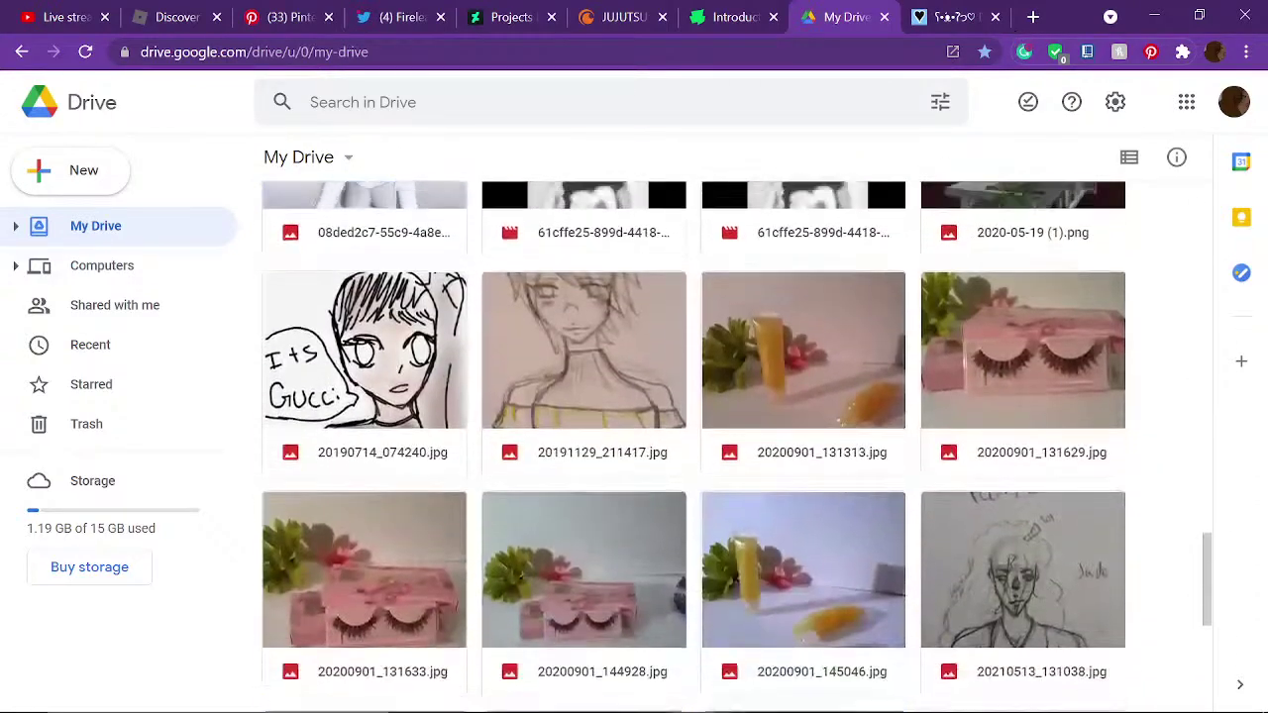
{"action": "key", "text": "Page_Down"}
{"action": "key", "text": "Page_Down"}
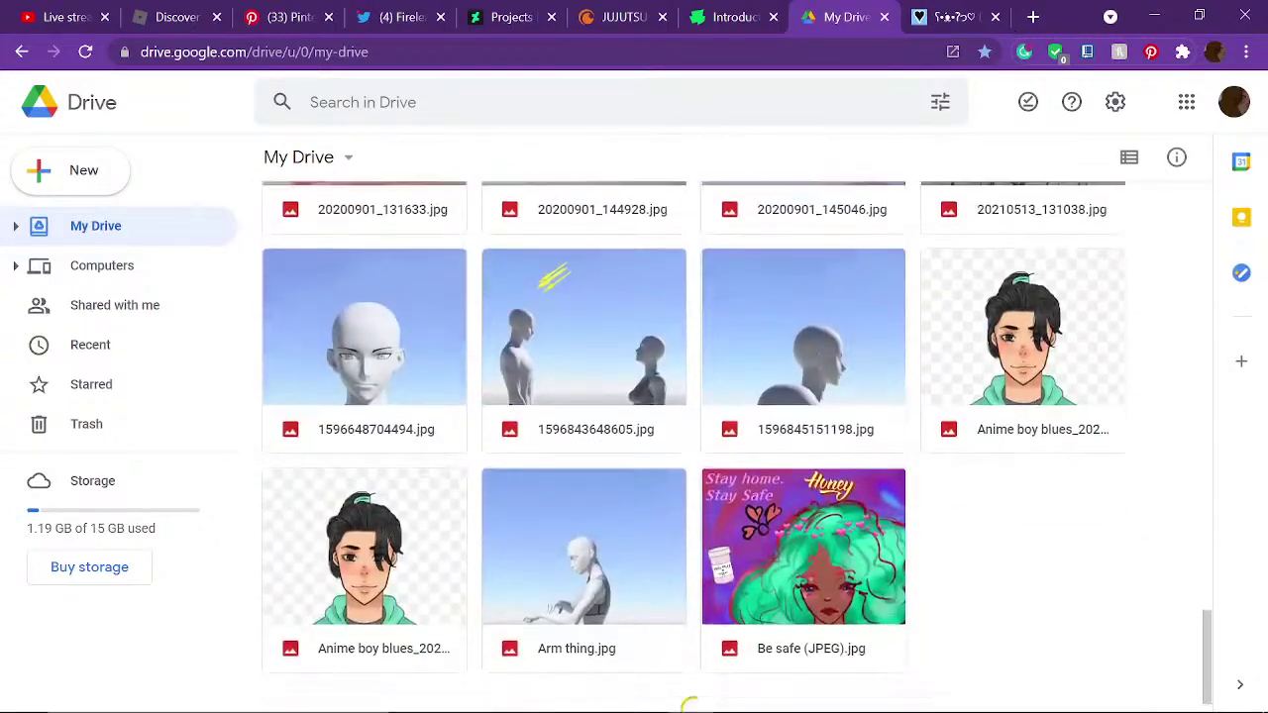
{"action": "scroll", "coordinate": [1017, 38], "scroll_direction": "down", "scroll_amount": 6}
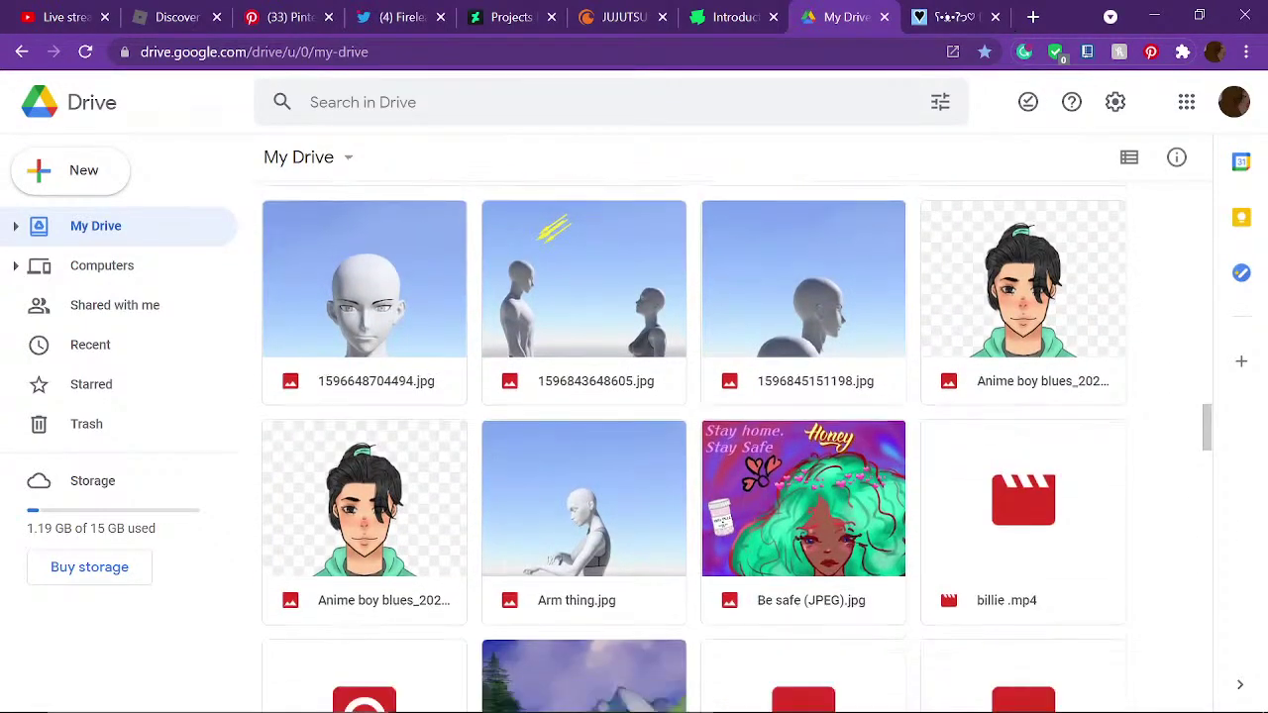
{"action": "key", "text": "Page_Down"}
{"action": "key", "text": "Page_Down"}
{"action": "key", "text": "Page_Down"}
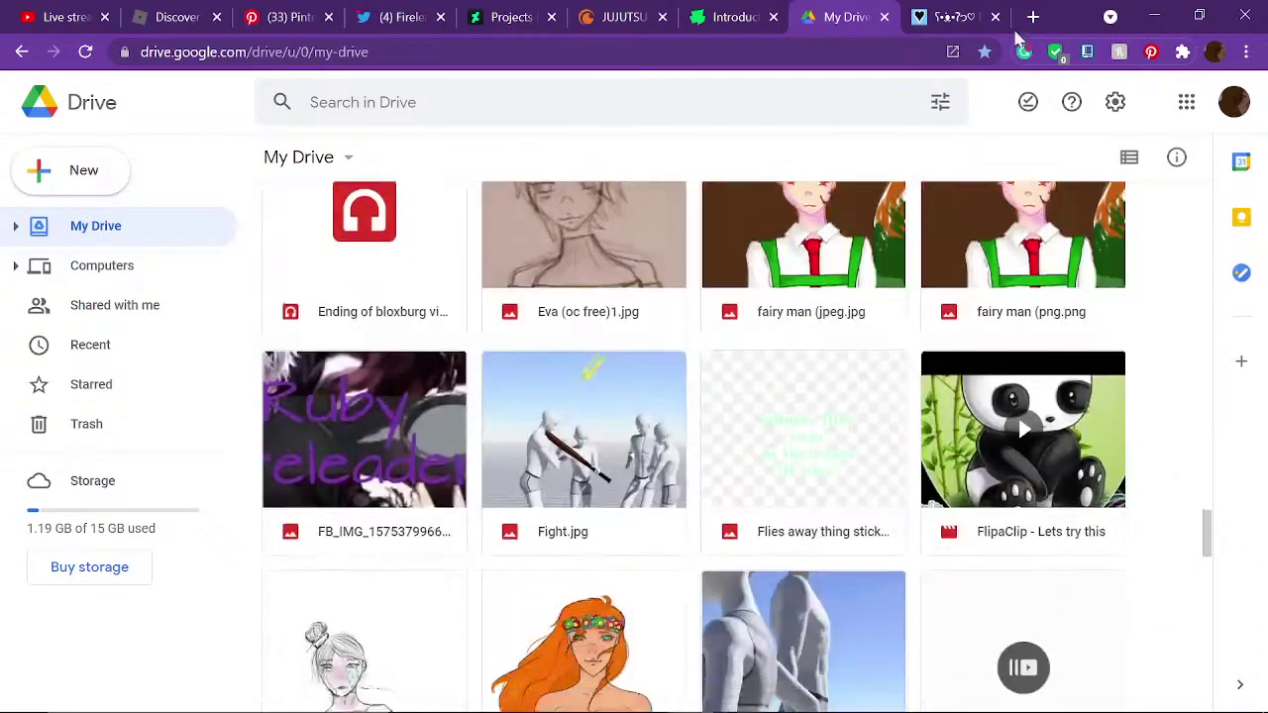
{"action": "scroll", "coordinate": [1016, 38], "scroll_direction": "up", "scroll_amount": 4}
{"action": "scroll", "coordinate": [1016, 37], "scroll_direction": "down", "scroll_amount": 7}
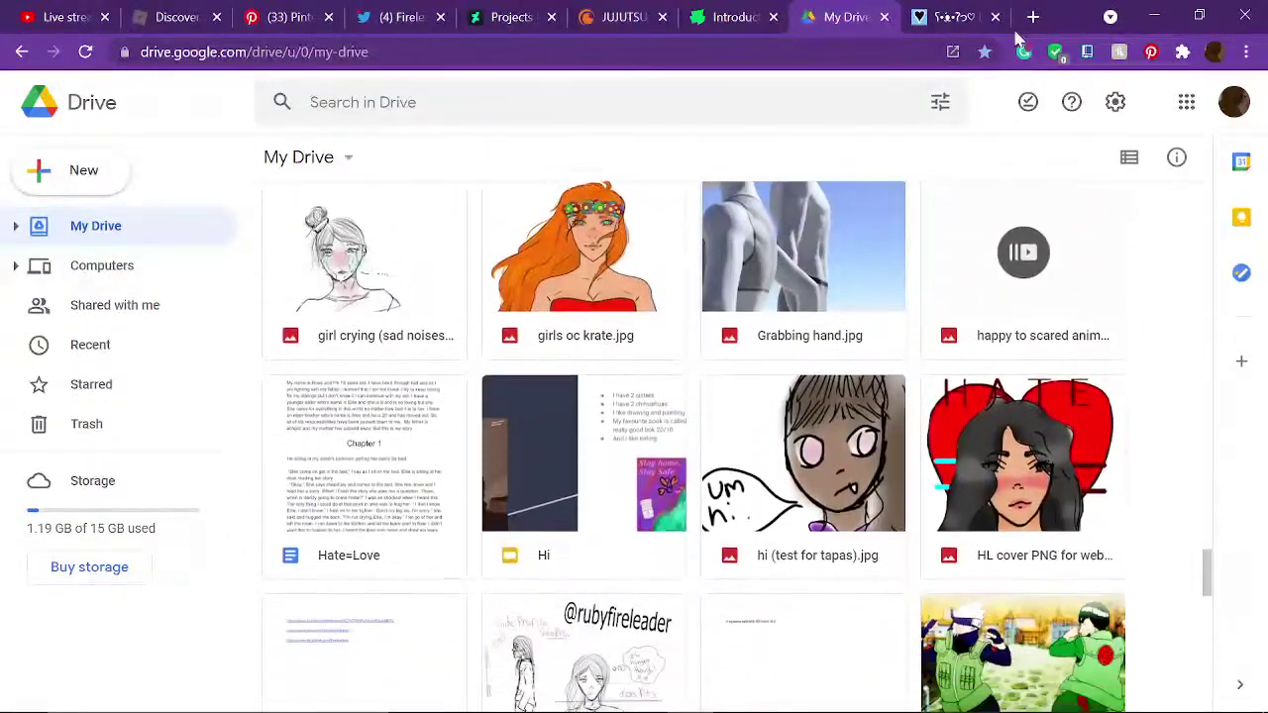
{"action": "key", "text": "Page_Down"}
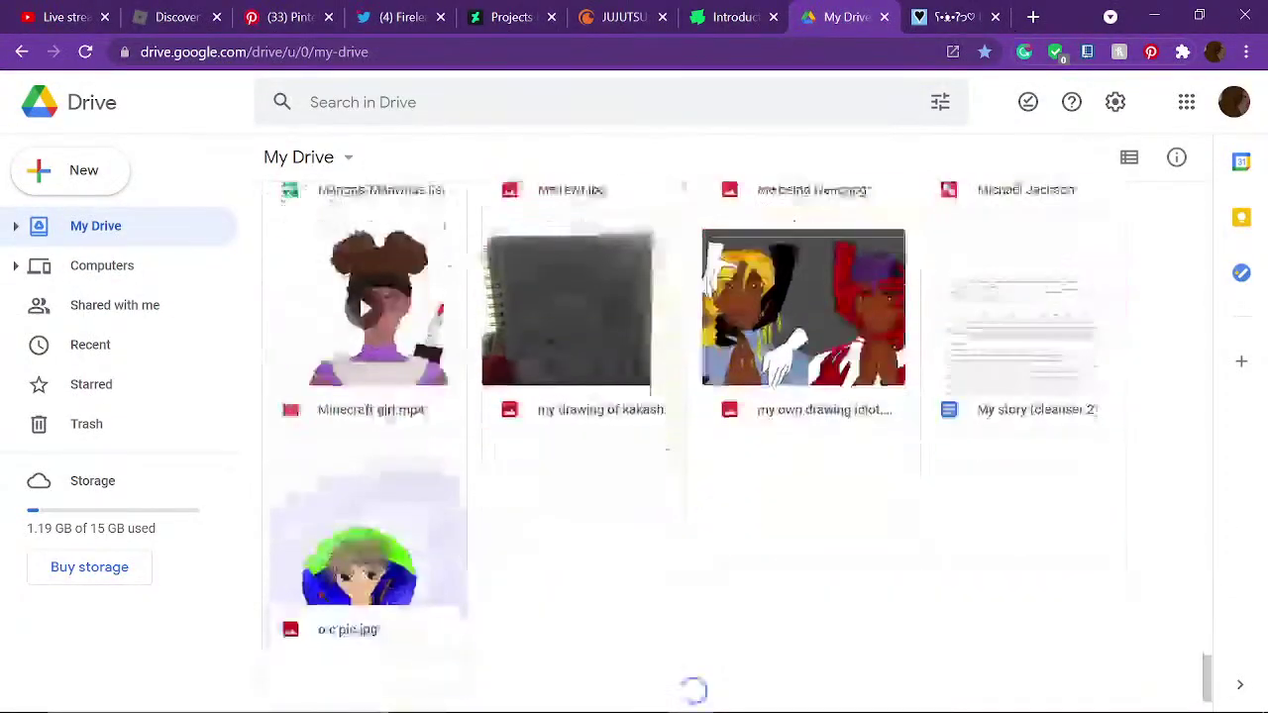
{"action": "key", "text": "Up"}
{"action": "key", "text": "Up"}
{"action": "key", "text": "Up"}
{"action": "scroll", "coordinate": [693, 446], "scroll_direction": "down", "scroll_amount": 9}
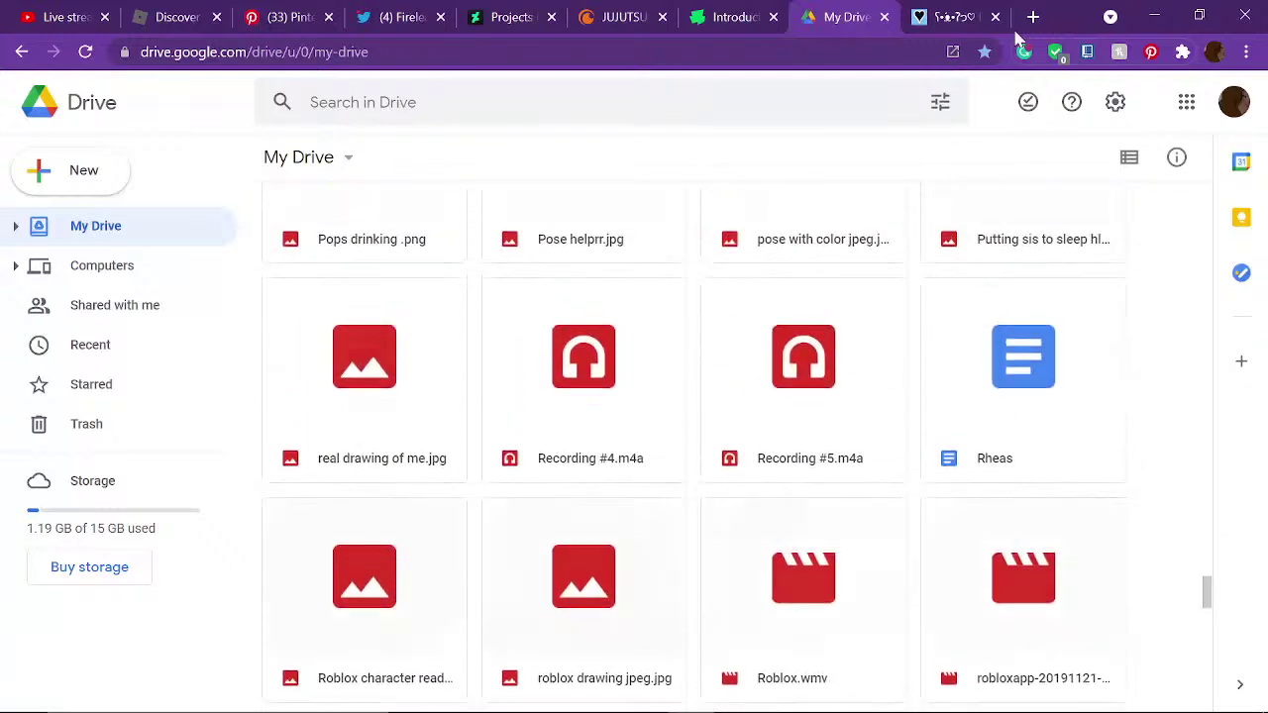
{"action": "scroll", "coordinate": [693, 446], "scroll_direction": "up", "scroll_amount": 1}
- Go to the recent Drive files, preview happy to scared animation.gif and close the preview
{"action": "left_click", "coordinate": [90, 344]}
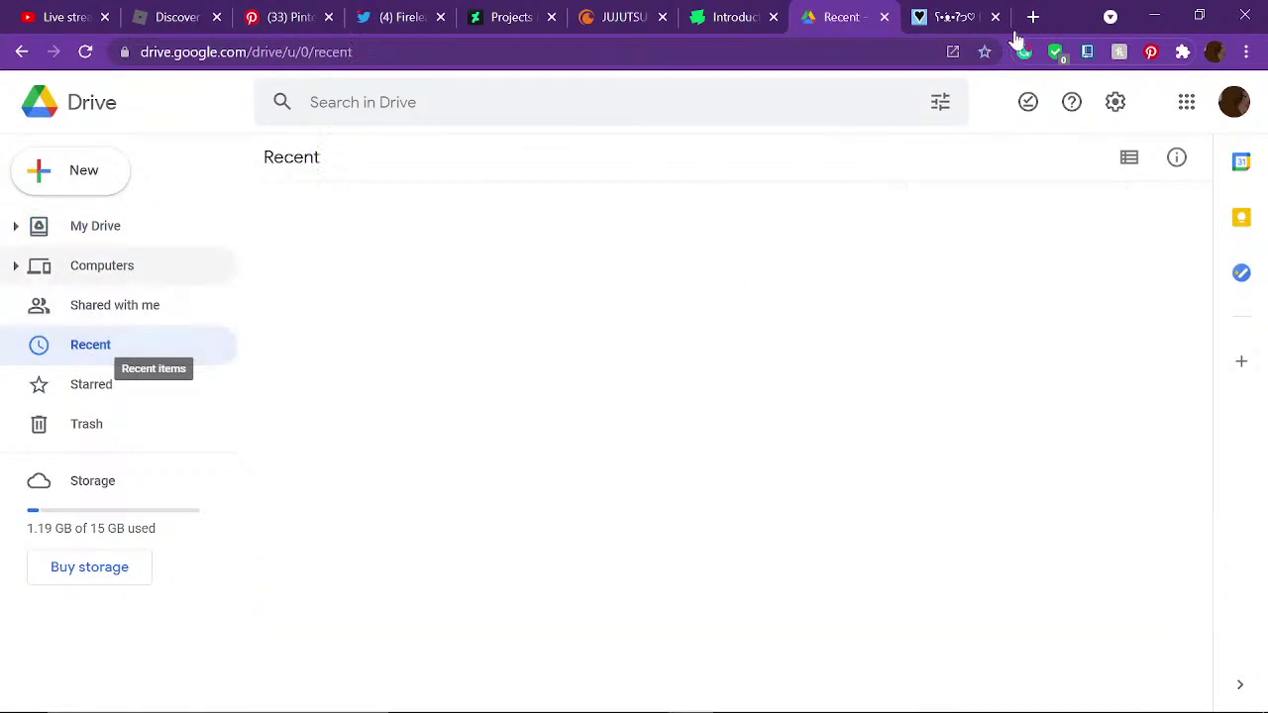
{"action": "scroll", "coordinate": [373, 349], "scroll_direction": "down", "scroll_amount": 1}
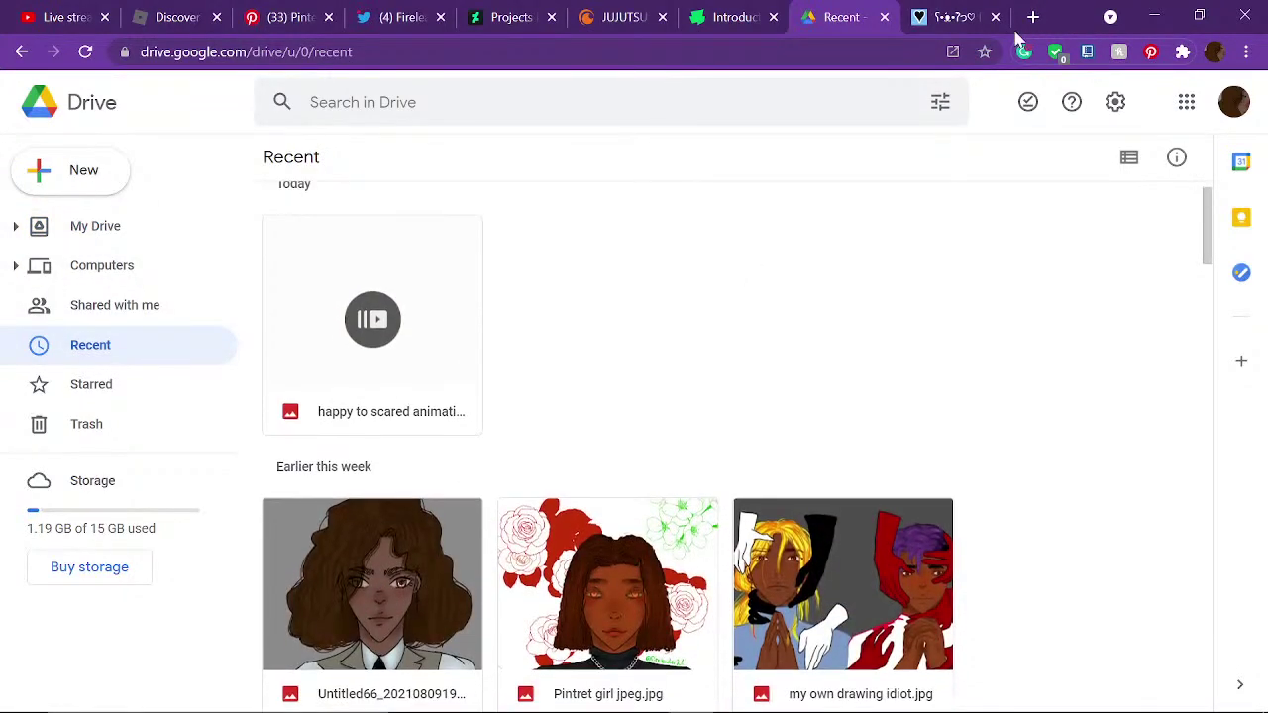
{"action": "double_click", "coordinate": [373, 319]}
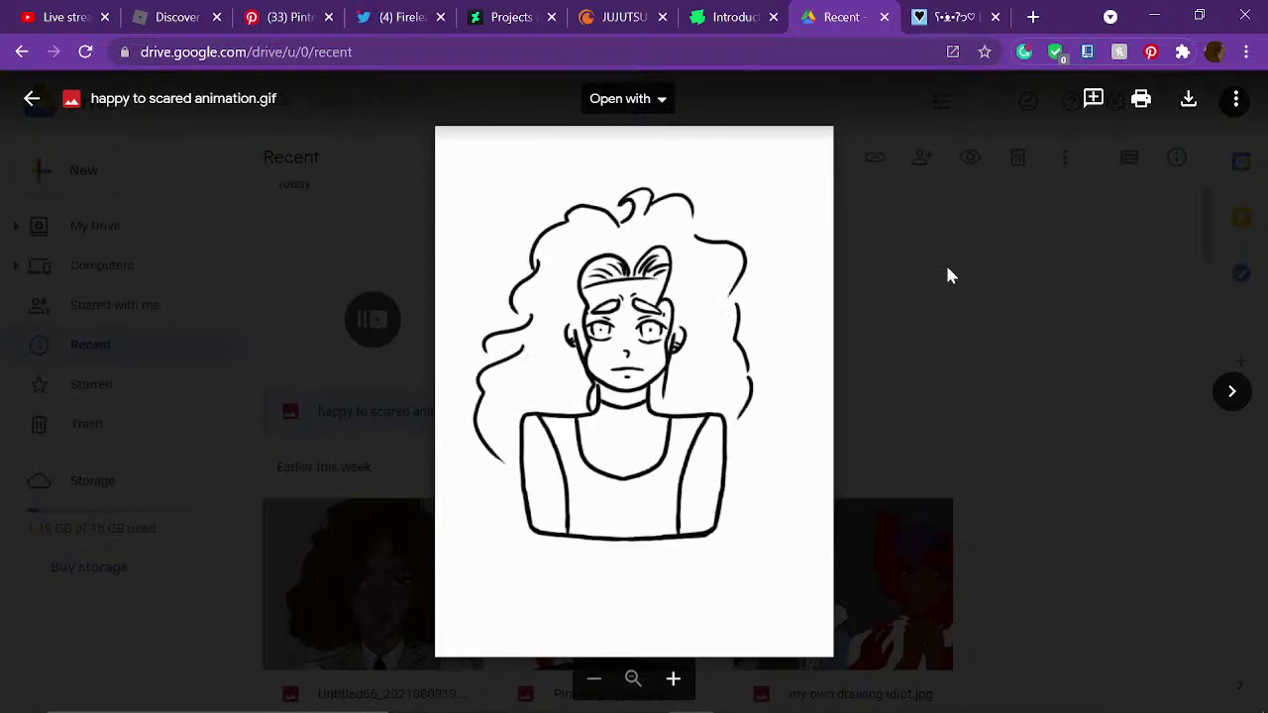
{"action": "left_click", "coordinate": [906, 325]}
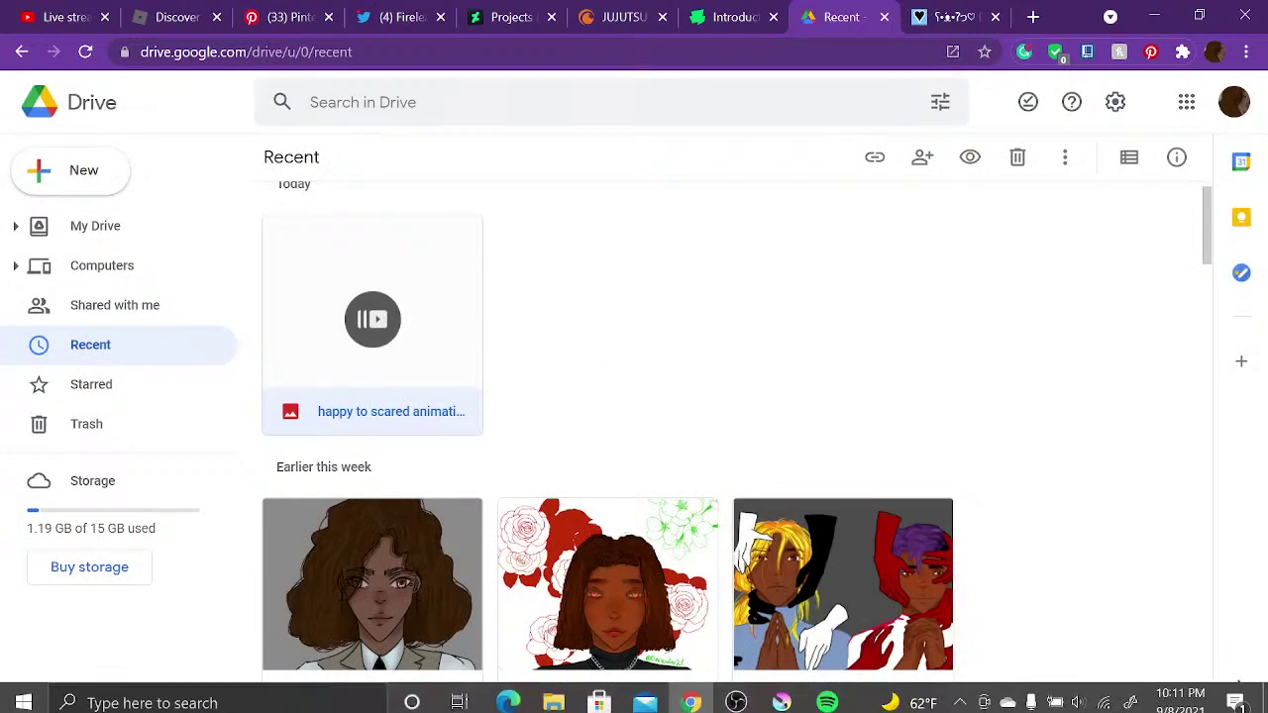
- Switch back to Krita and look over the first two colored comic panels
{"action": "left_click", "coordinate": [825, 697]}
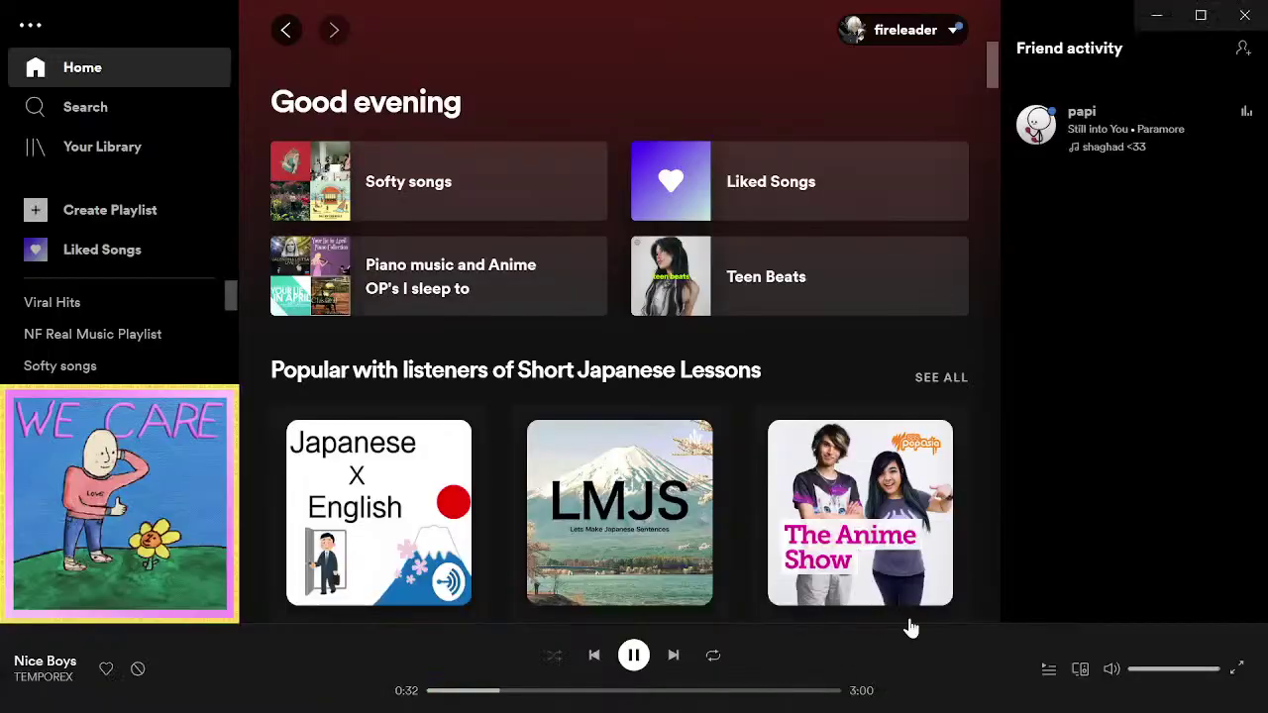
{"action": "left_click", "coordinate": [1154, 27]}
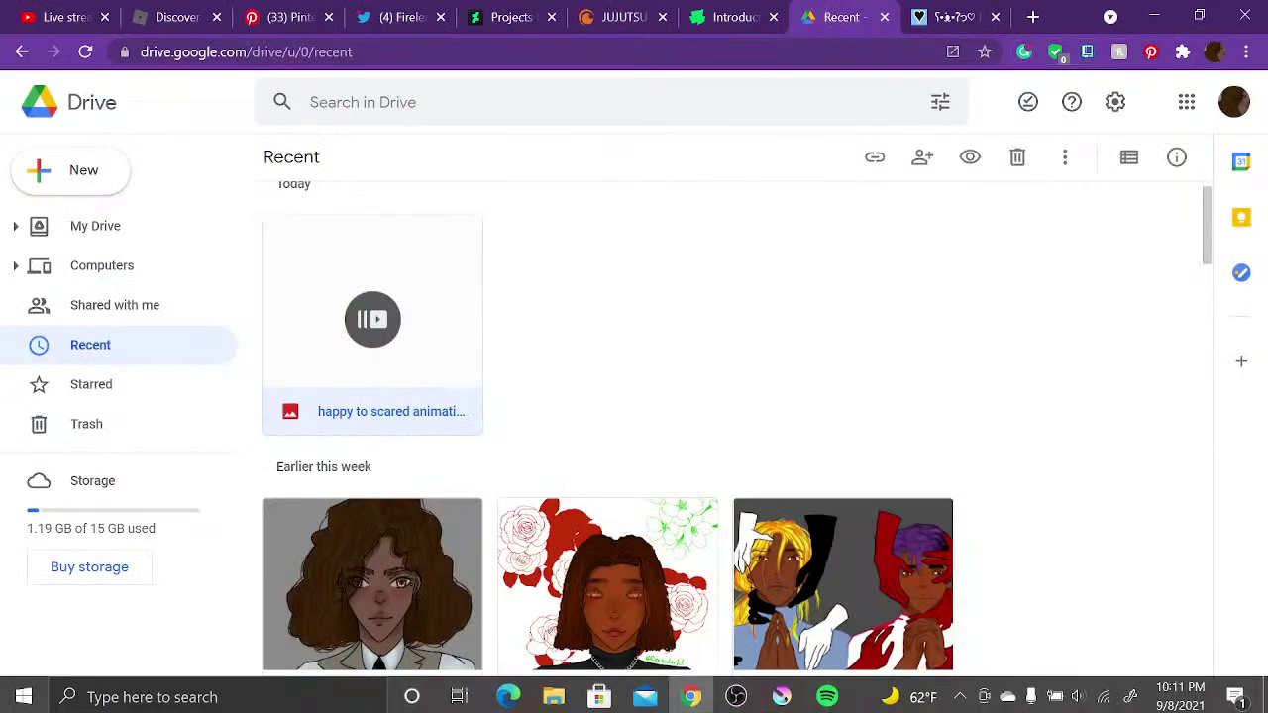
{"action": "left_click", "coordinate": [776, 695]}
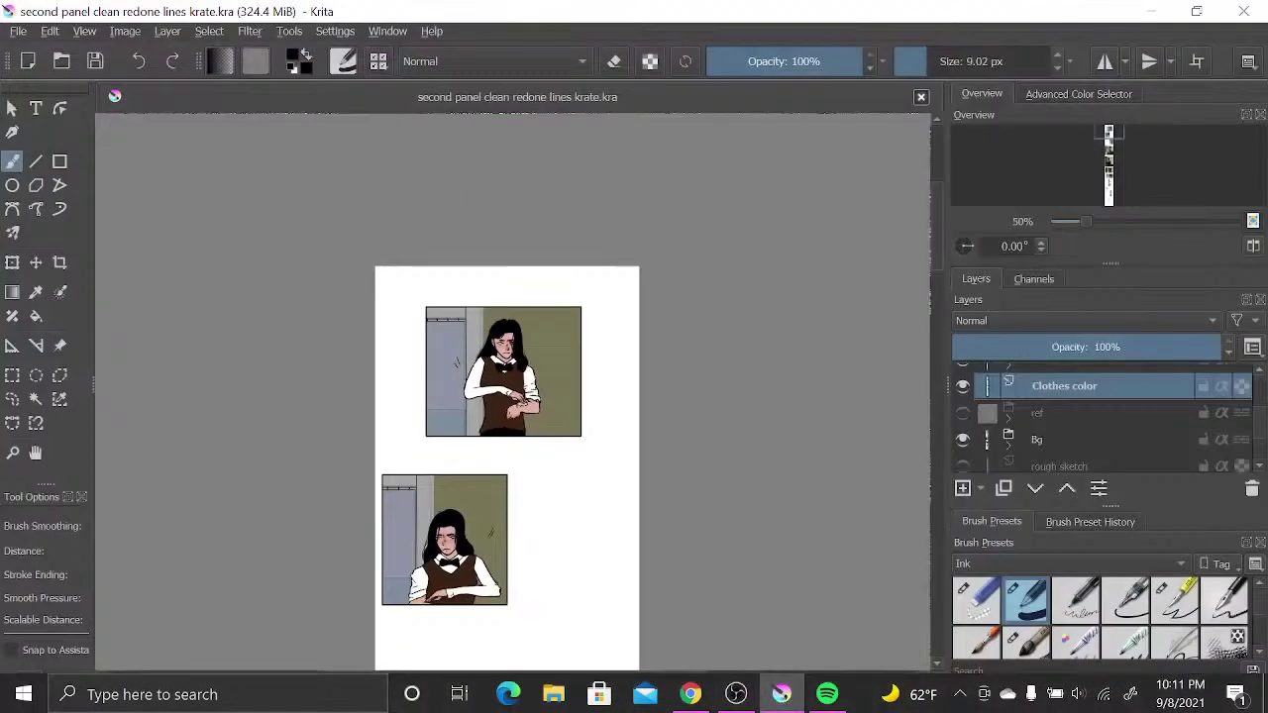
{"action": "scroll", "coordinate": [498, 472], "scroll_direction": "up", "scroll_amount": 3}
{"action": "scroll", "coordinate": [503, 463], "scroll_direction": "down", "scroll_amount": 2}
{"action": "scroll", "coordinate": [504, 463], "scroll_direction": "down", "scroll_amount": 1}
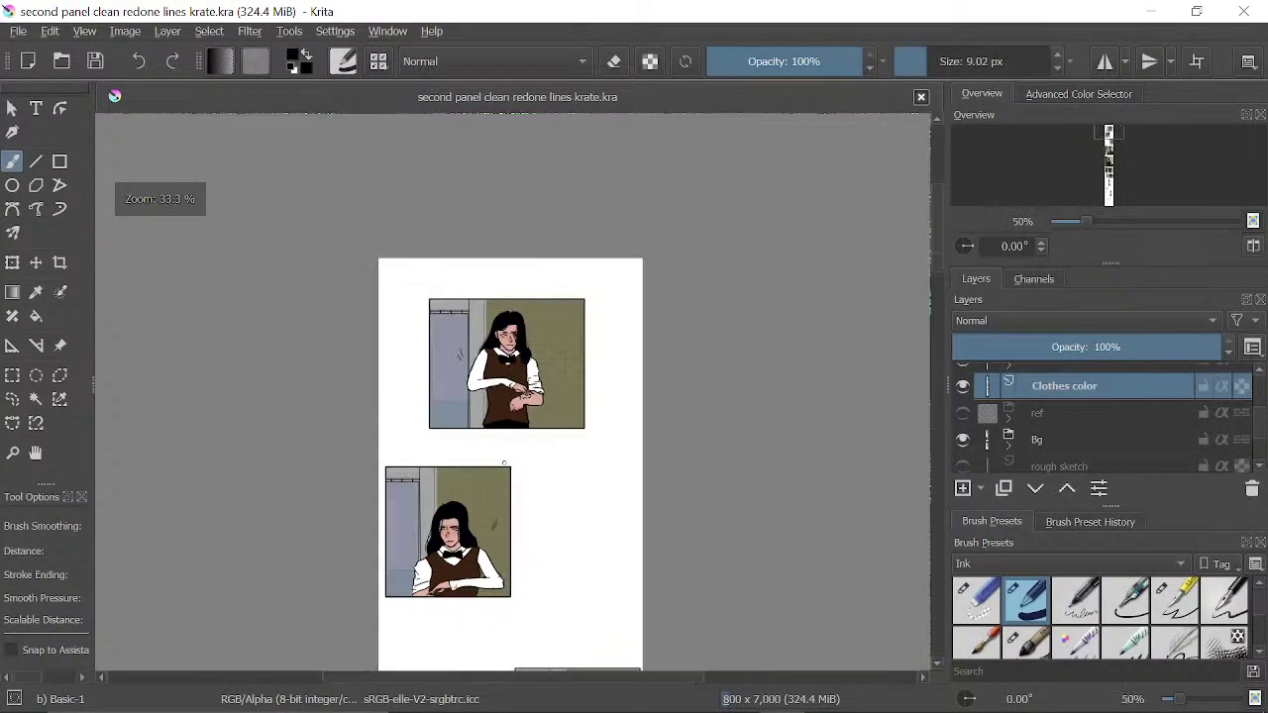
{"action": "scroll", "coordinate": [505, 462], "scroll_direction": "up", "scroll_amount": 2}
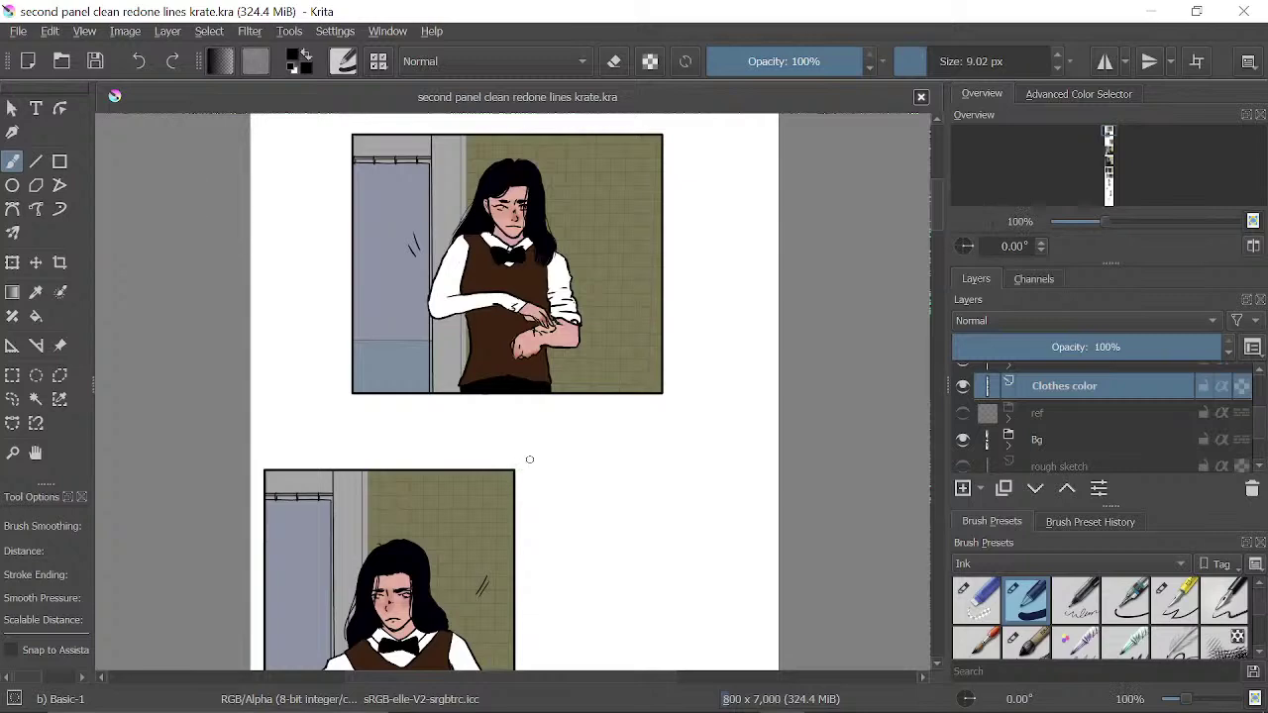
- Save the comic document and close Krita
{"action": "left_click", "coordinate": [18, 31]}
{"action": "mouse_move", "coordinate": [599, 708]}
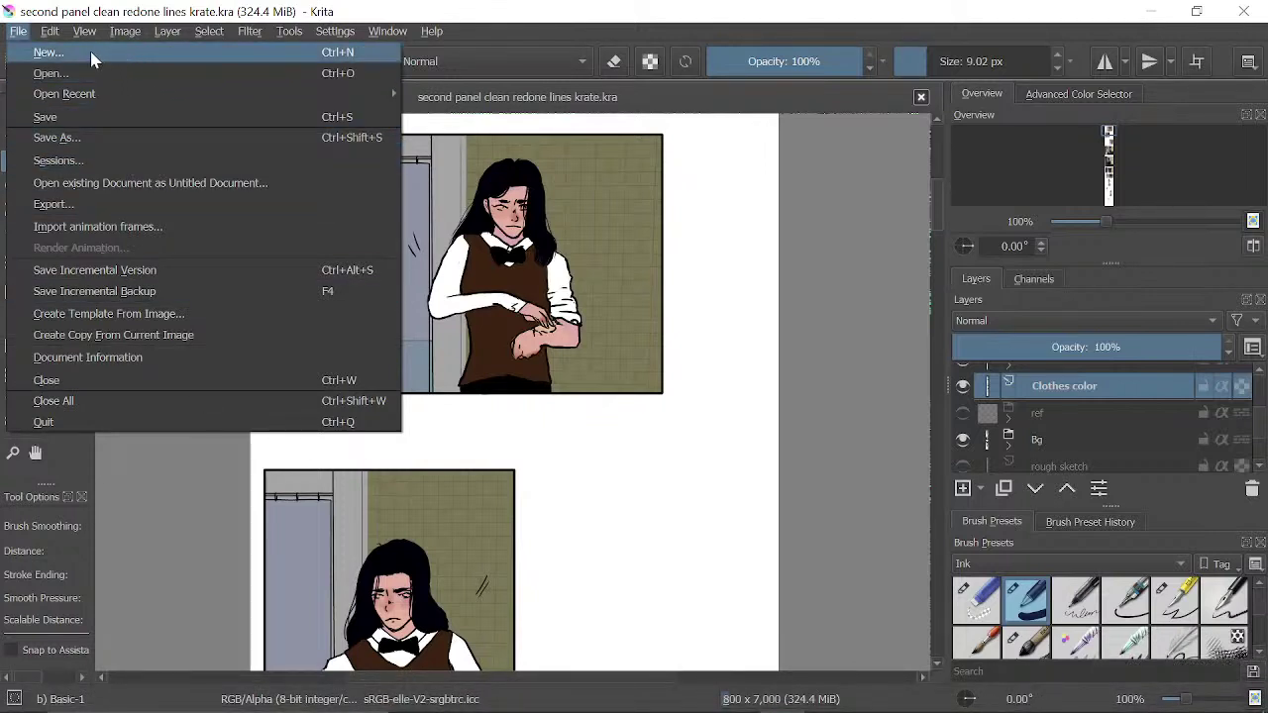
{"action": "left_click", "coordinate": [82, 117]}
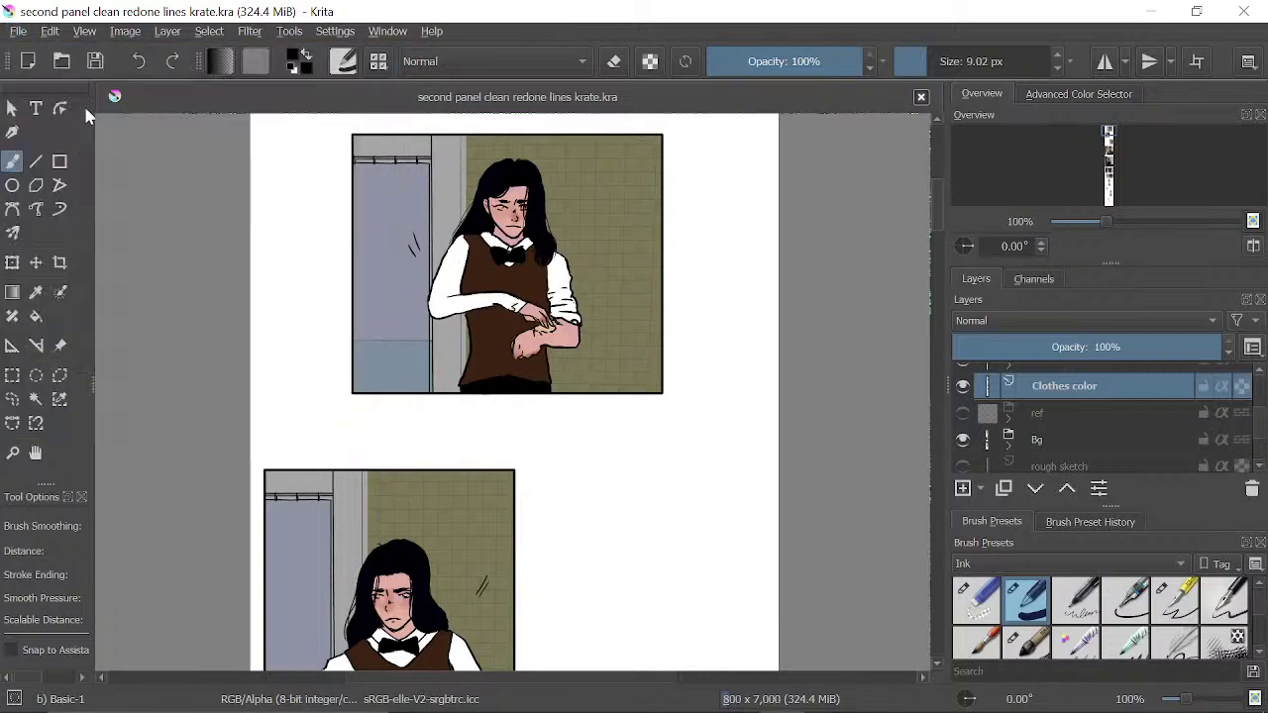
{"action": "left_click", "coordinate": [1250, 16]}
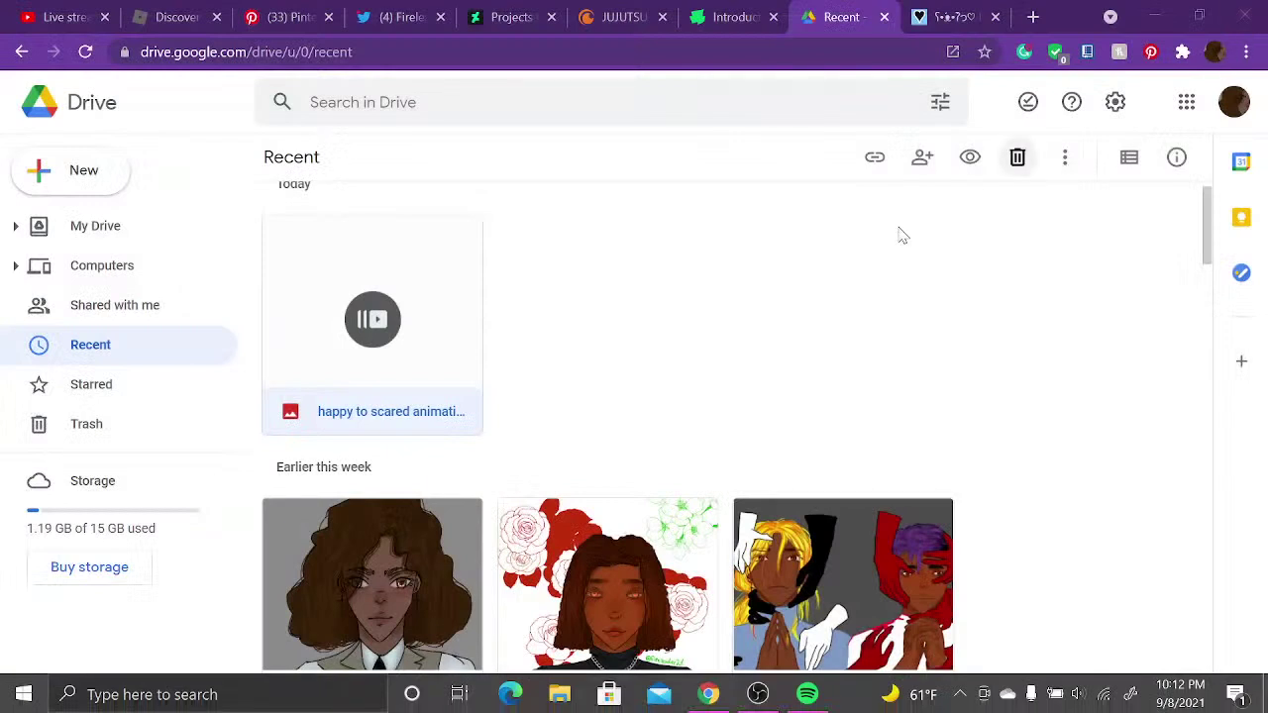
- Clear the file selection in Google Drive and return to My Drive
{"action": "left_click", "coordinate": [721, 293]}
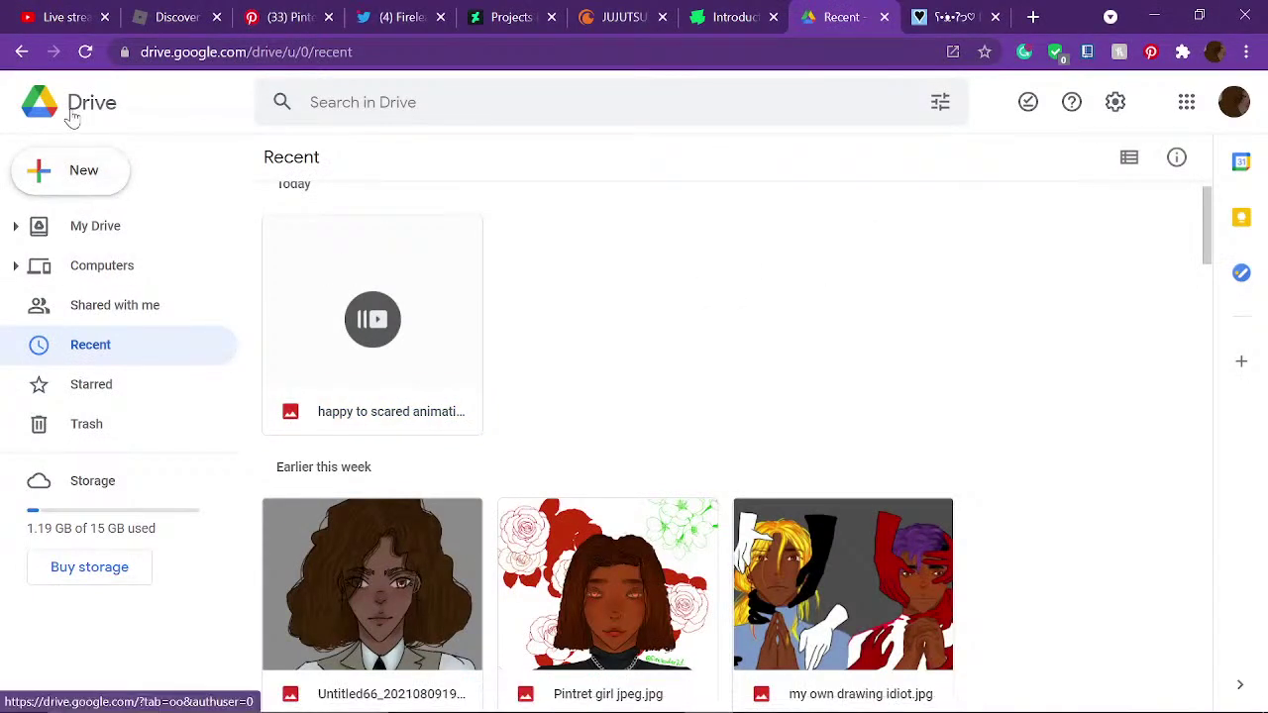
{"action": "left_click", "coordinate": [79, 111]}
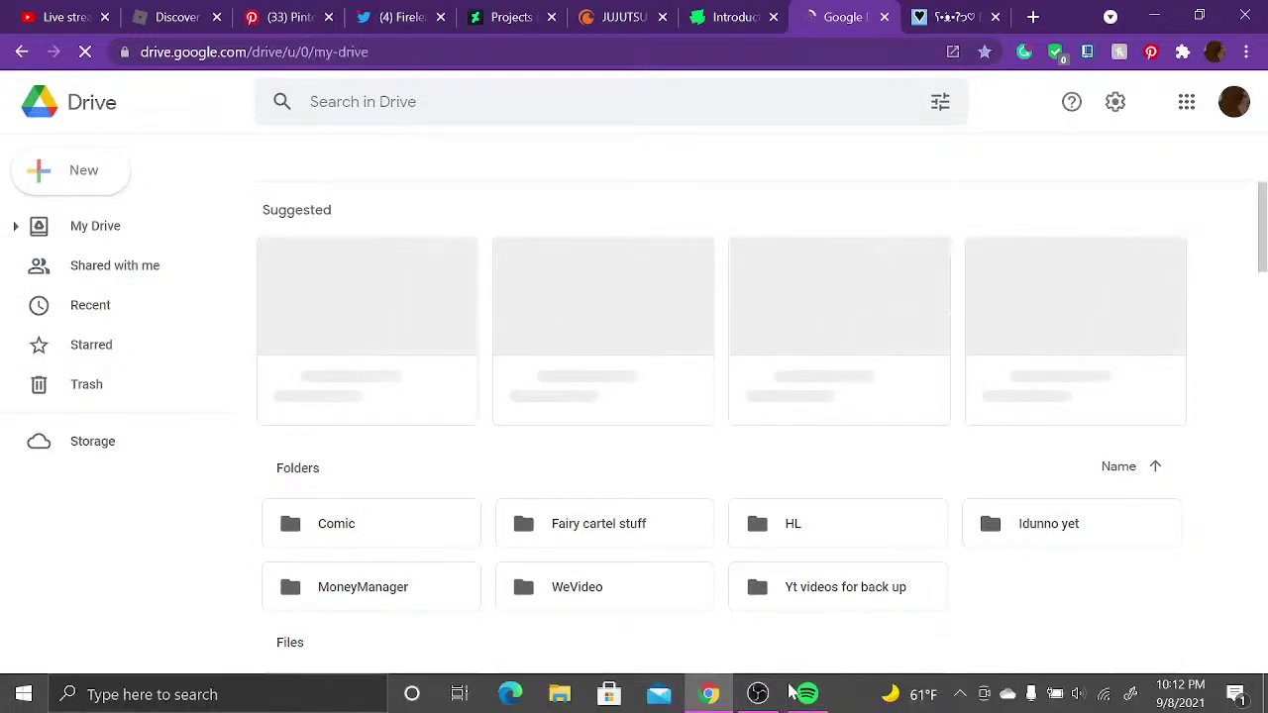
- Switch to OBS and move its window up so the streaming controls are fully accessible
{"action": "mouse_move", "coordinate": [765, 704]}
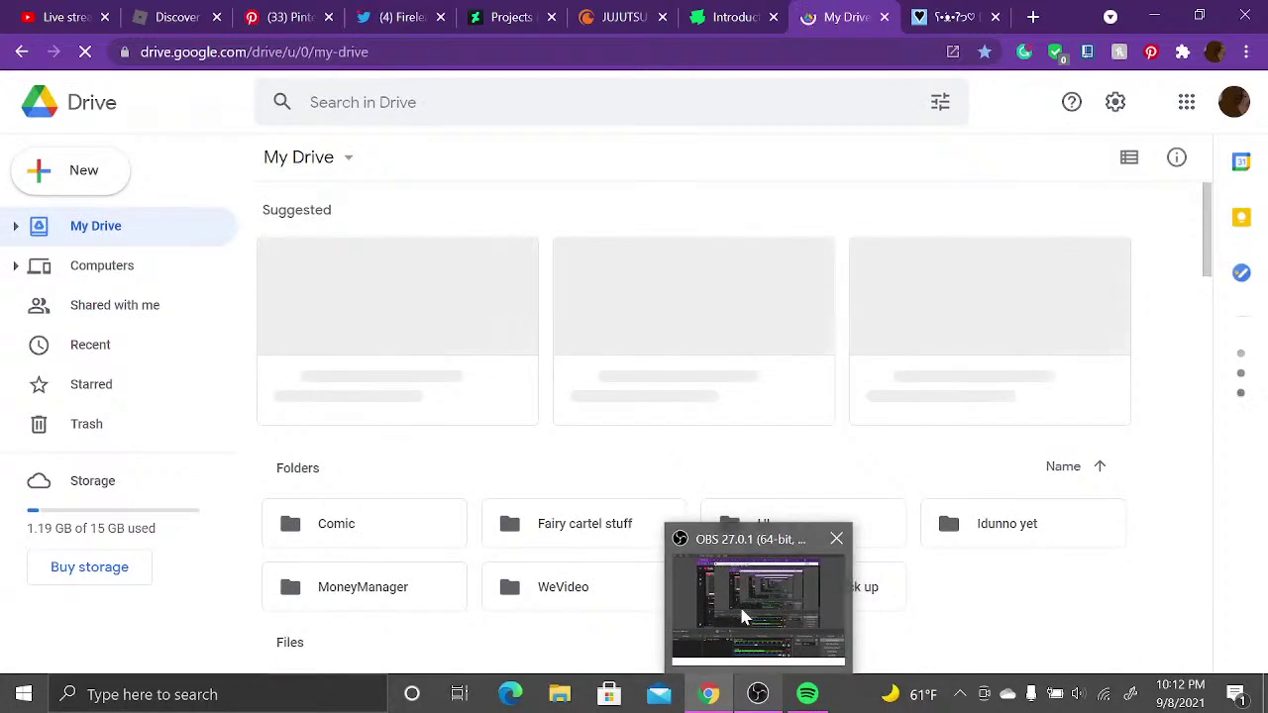
{"action": "left_click", "coordinate": [752, 604]}
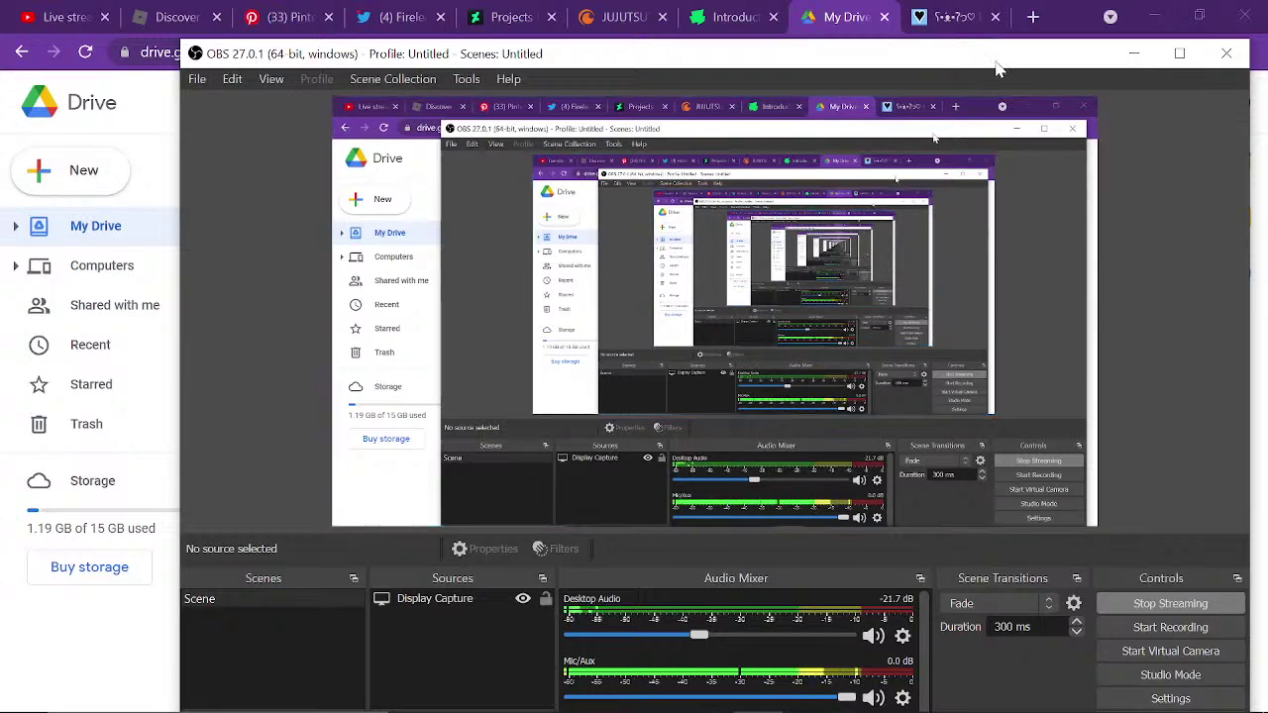
{"action": "left_click_drag", "start_coordinate": [1000, 62], "coordinate": [872, 33]}
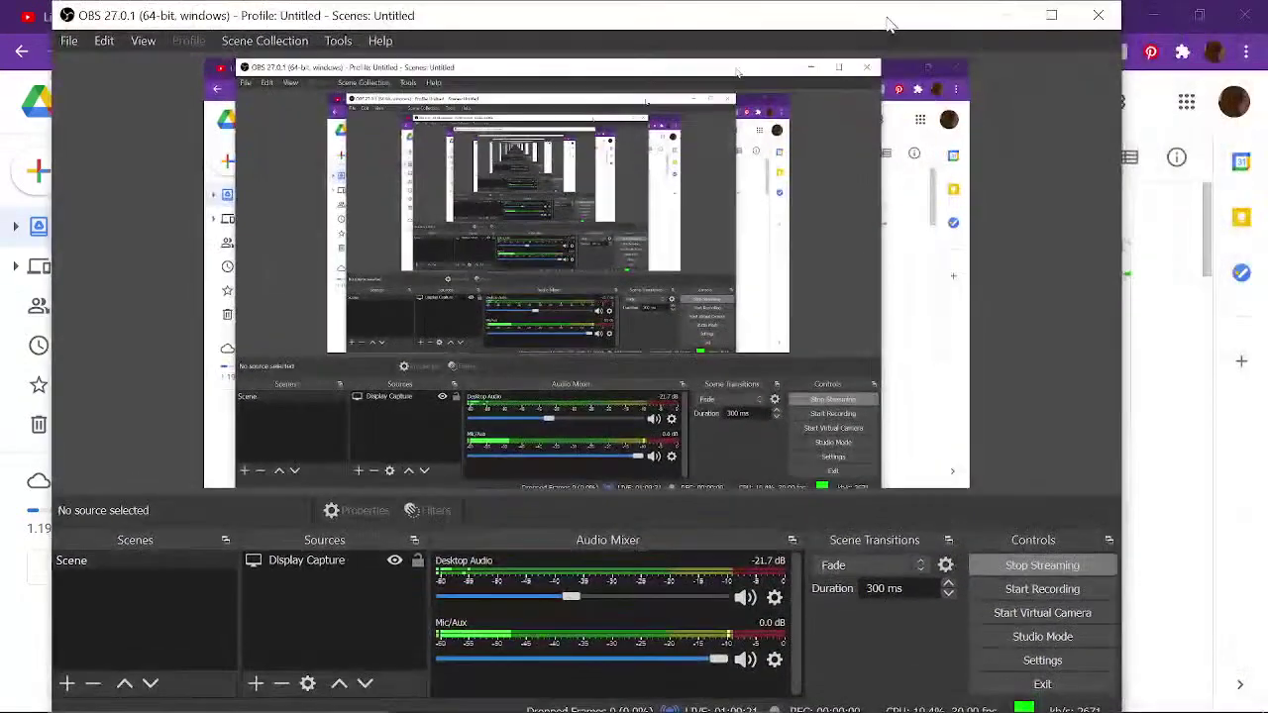